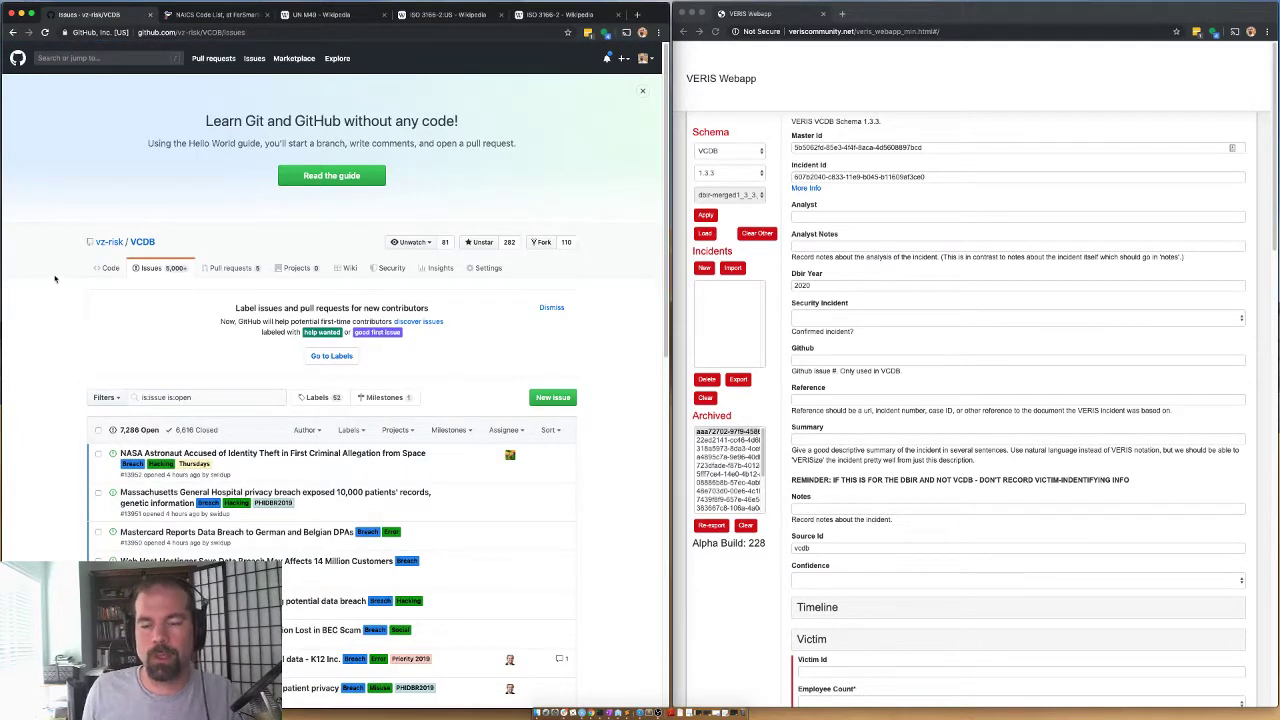
Filter the open VCDB issues to those assigned to the first user in the assignee list
{"action": "scroll", "coordinate": [510, 373], "scroll_direction": "down", "scroll_amount": 2}
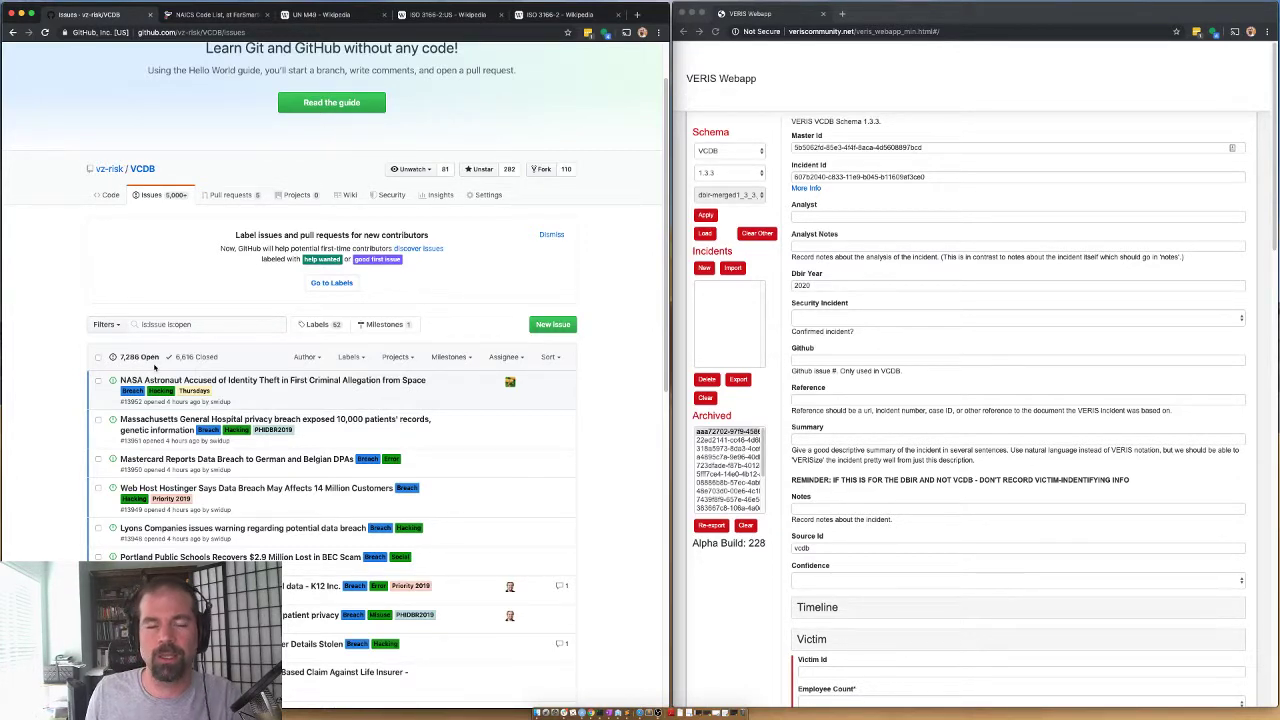
{"action": "left_click", "coordinate": [503, 358]}
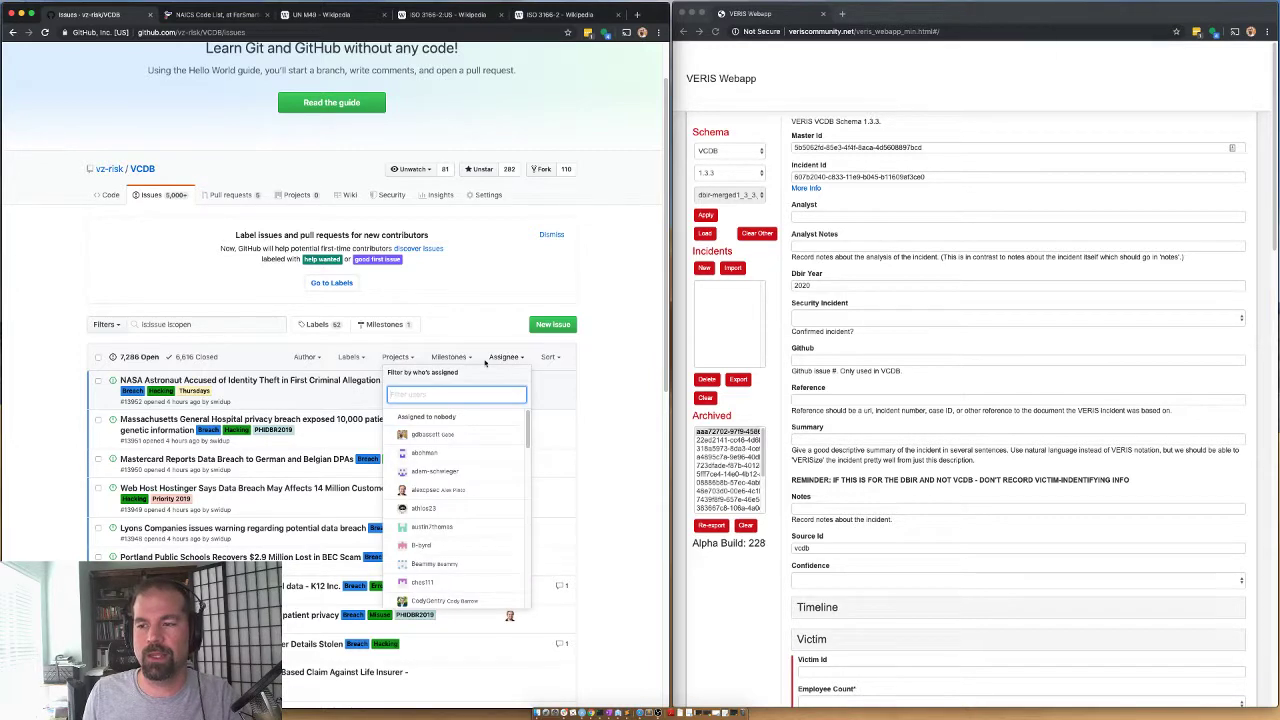
{"action": "left_click", "coordinate": [463, 436]}
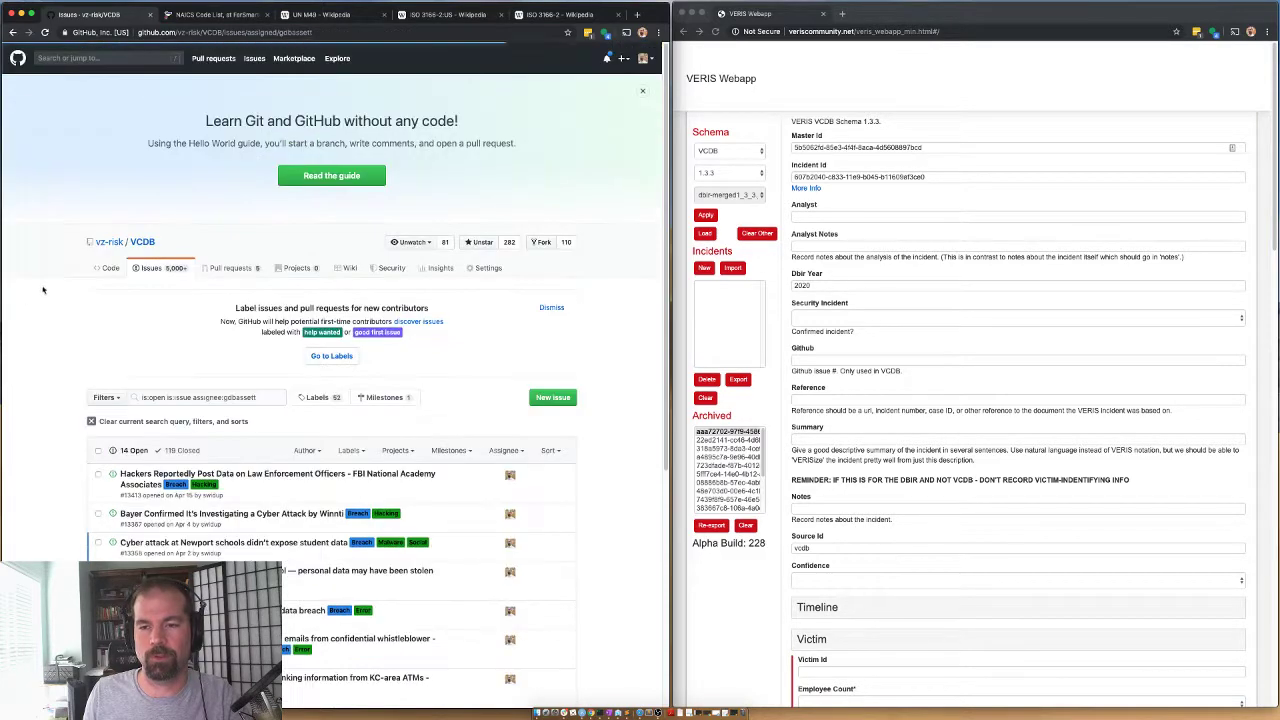
Open the issue "Hackers Reportedly Post Data on Law Enforcement Officers - FBI National Academy Associates" from the filtered issues
{"action": "scroll", "coordinate": [62, 287], "scroll_direction": "down", "scroll_amount": 4}
{"action": "scroll", "coordinate": [62, 287], "scroll_direction": "down", "scroll_amount": 2}
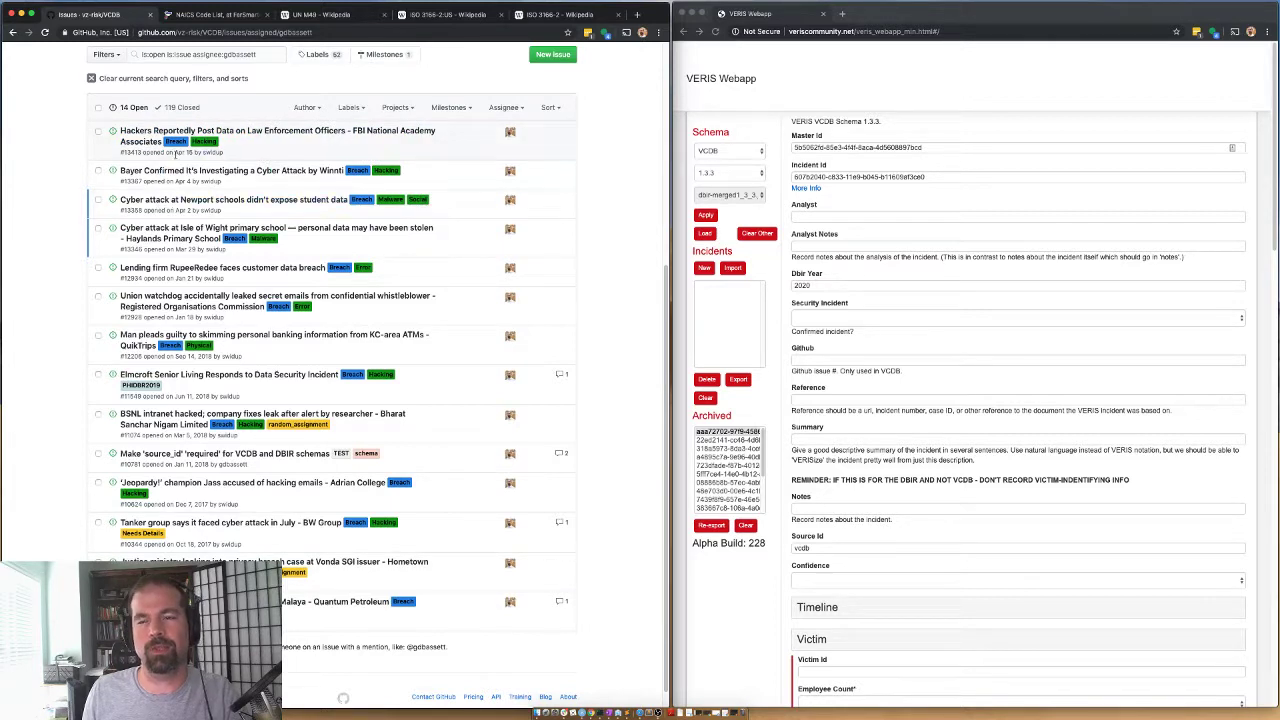
{"action": "mouse_move", "coordinate": [190, 270]}
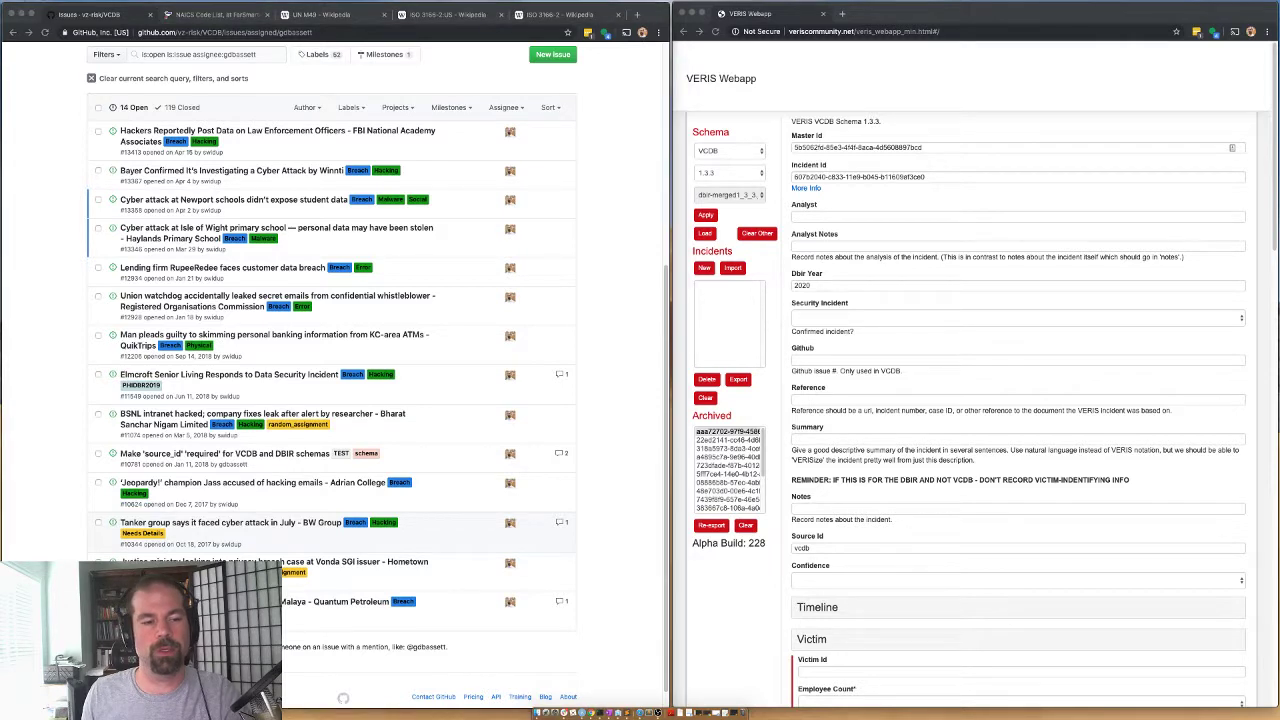
{"action": "left_click", "coordinate": [51, 210]}
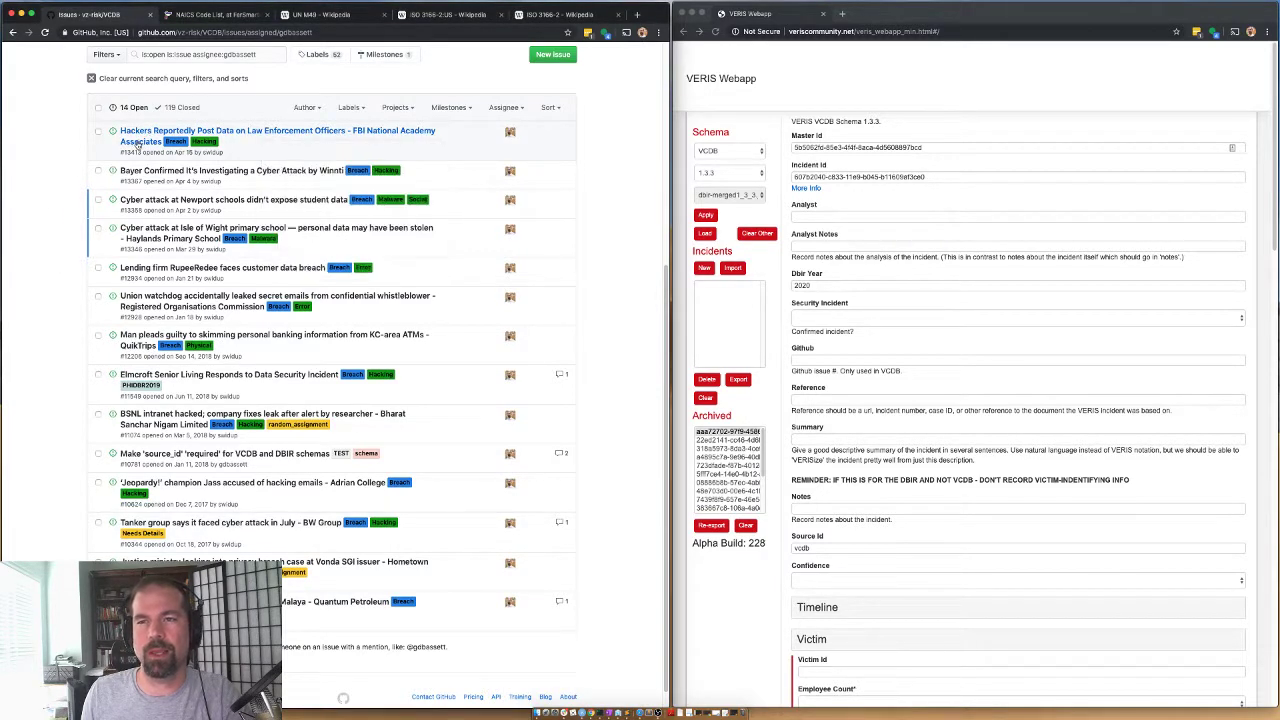
{"action": "mouse_move", "coordinate": [147, 139]}
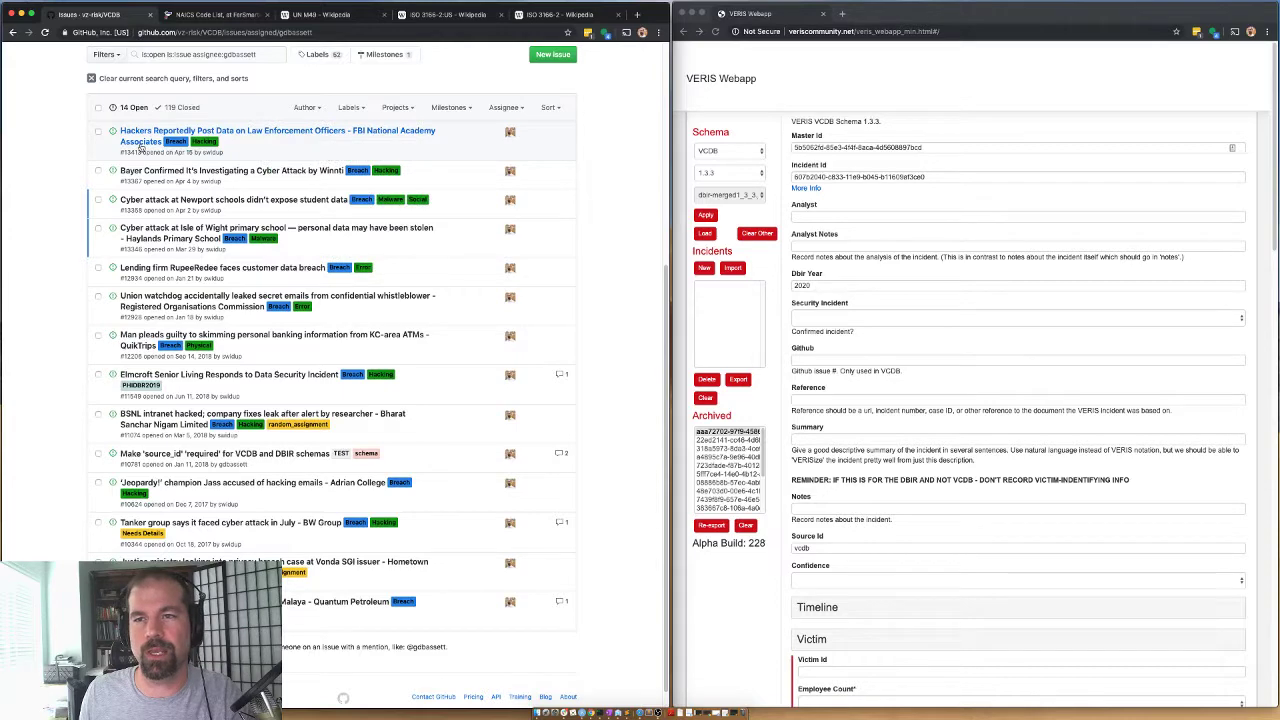
{"action": "left_click", "coordinate": [139, 142]}
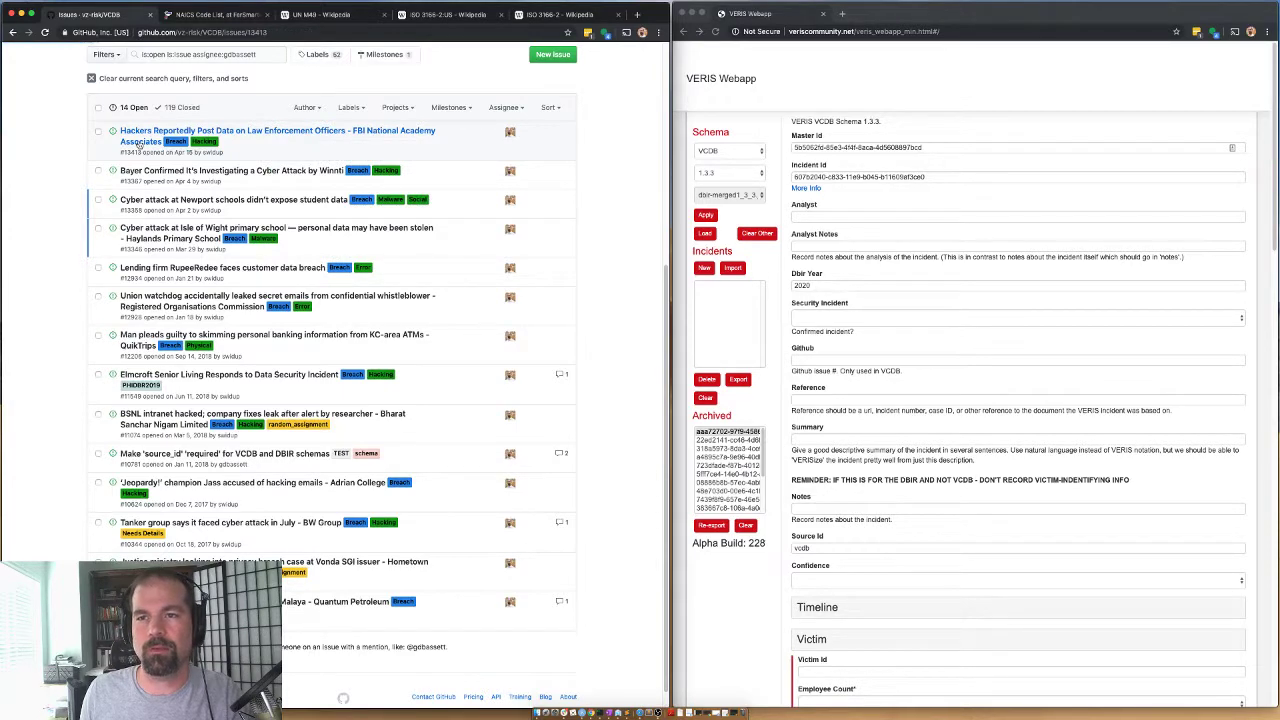
Open the bankinfosecurity.com article linked in the issue's comment in a new browser tab and switch to it
{"action": "left_click_drag", "start_coordinate": [114, 403], "coordinate": [145, 404]}
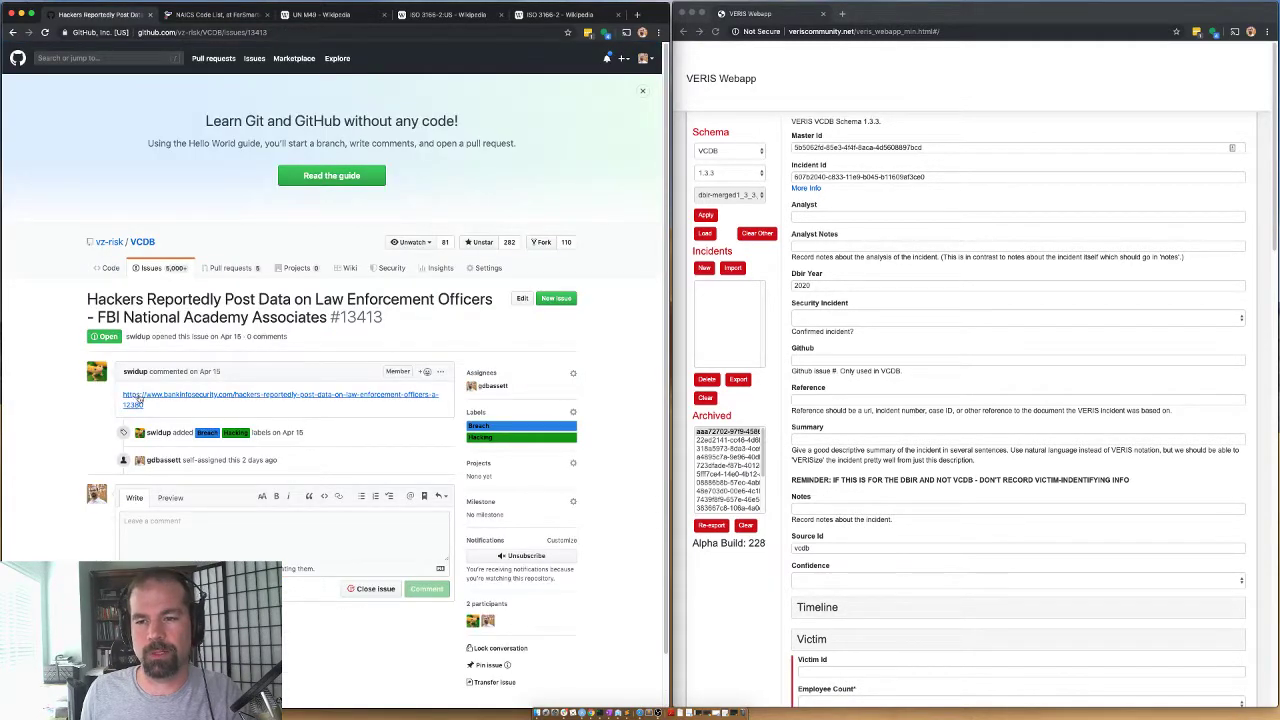
{"action": "right_click", "coordinate": [124, 391]}
{"action": "left_click", "coordinate": [170, 400]}
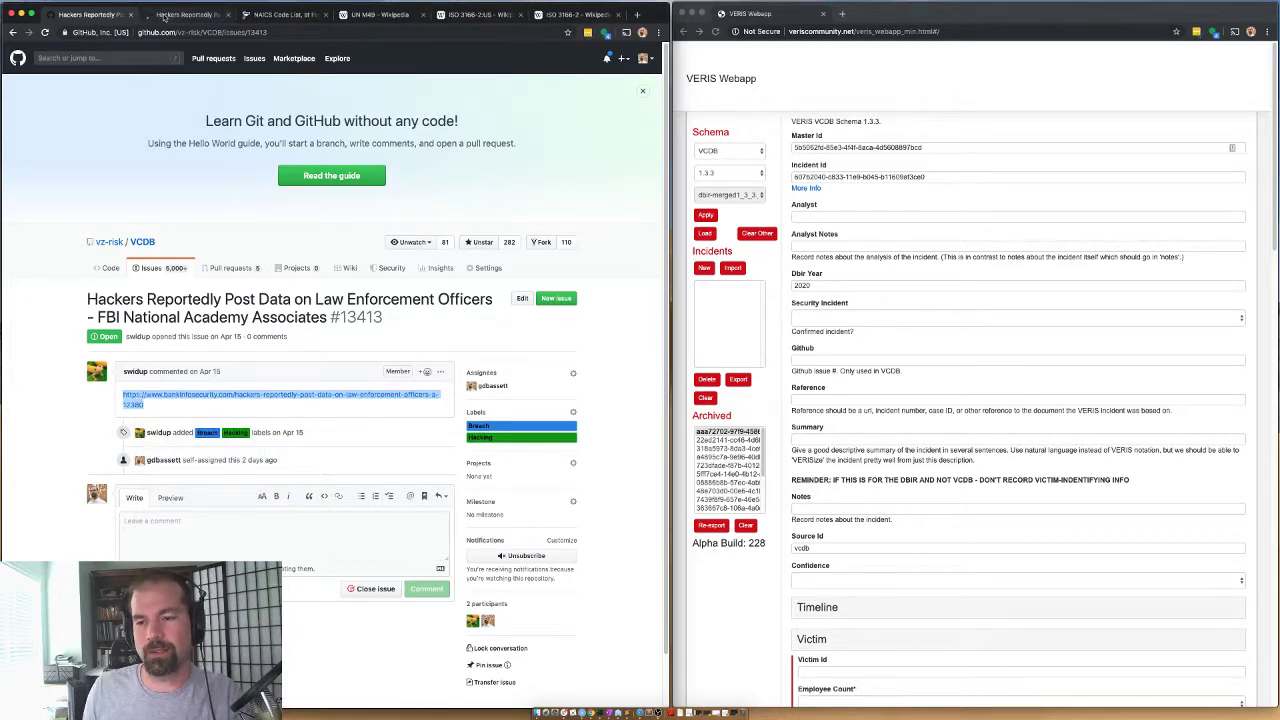
{"action": "left_click", "coordinate": [165, 17]}
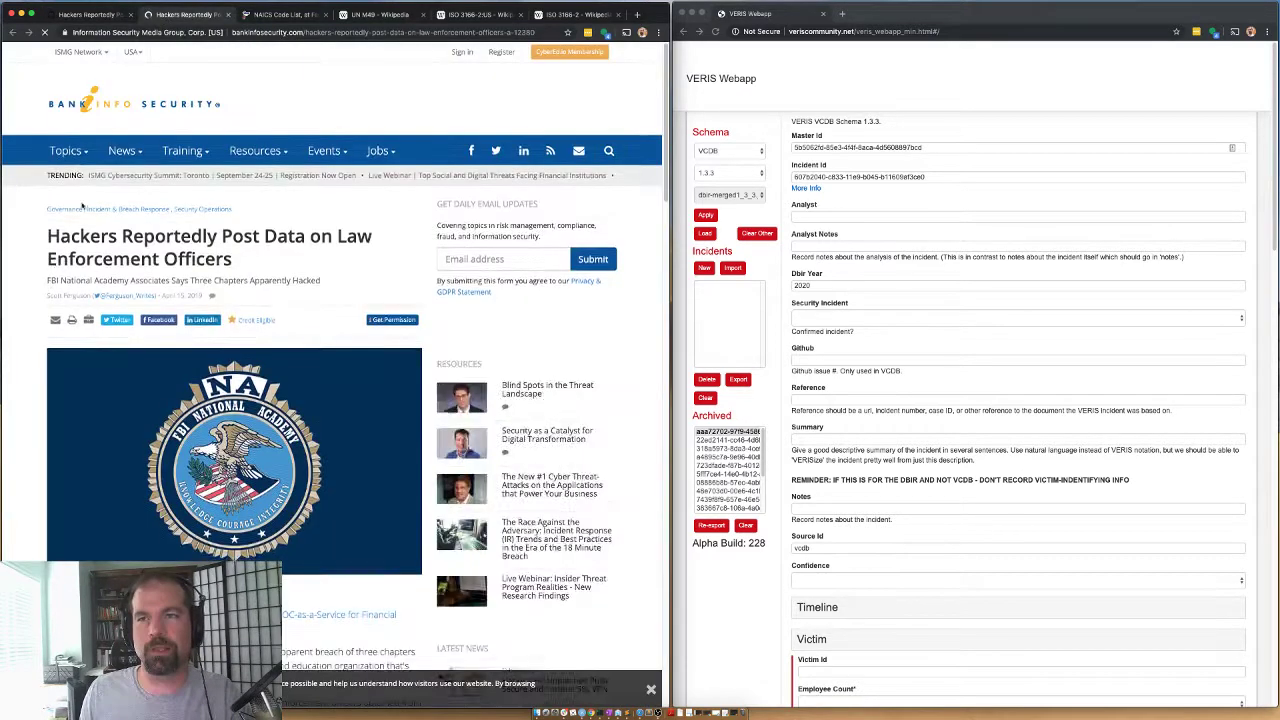
Read the article's opening through the leaked-data paragraph and open its NBC News source in a new browser tab
{"action": "scroll", "coordinate": [95, 299], "scroll_direction": "down", "scroll_amount": 5}
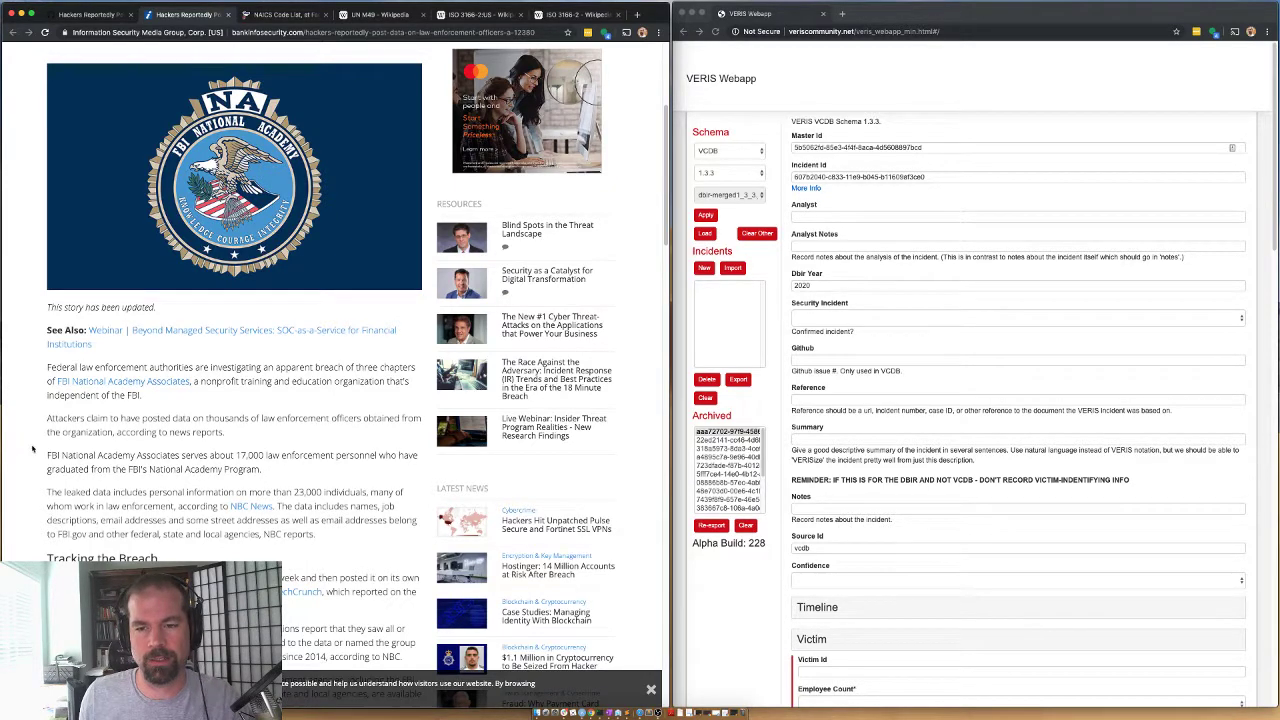
{"action": "scroll", "coordinate": [38, 445], "scroll_direction": "down", "scroll_amount": 3}
{"action": "scroll", "coordinate": [41, 441], "scroll_direction": "down", "scroll_amount": 2}
{"action": "left_click_drag", "start_coordinate": [205, 363], "coordinate": [261, 386]}
{"action": "scroll", "coordinate": [93, 366], "scroll_direction": "down", "scroll_amount": 3}
{"action": "left_click", "coordinate": [57, 302]}
{"action": "left_click_drag", "start_coordinate": [76, 340], "coordinate": [160, 354]}
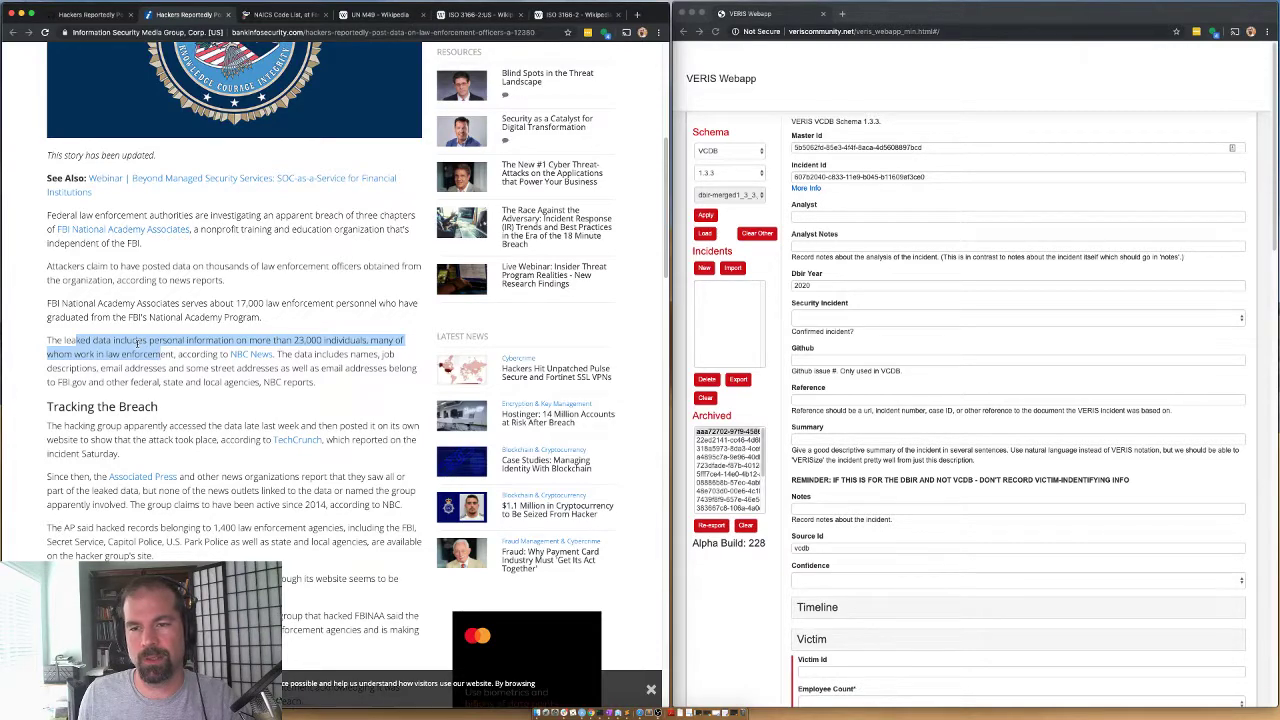
{"action": "left_click", "coordinate": [139, 343]}
{"action": "right_click", "coordinate": [256, 356]}
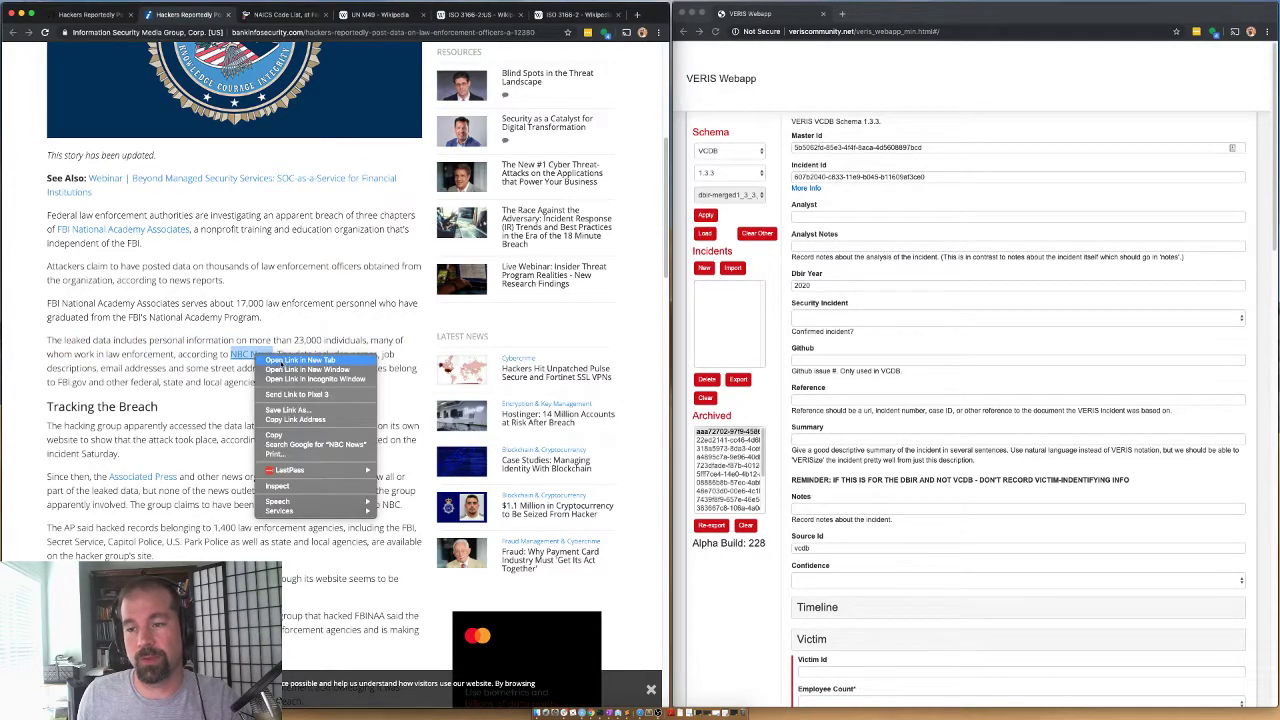
{"action": "left_click", "coordinate": [295, 360]}
Read which data types leaked and when the hackers accessed them, and open the TechCrunch source in a new browser tab
{"action": "left_click_drag", "start_coordinate": [278, 354], "coordinate": [305, 380]}
{"action": "left_click", "coordinate": [308, 381]}
{"action": "scroll", "coordinate": [330, 320], "scroll_direction": "down", "scroll_amount": 2}
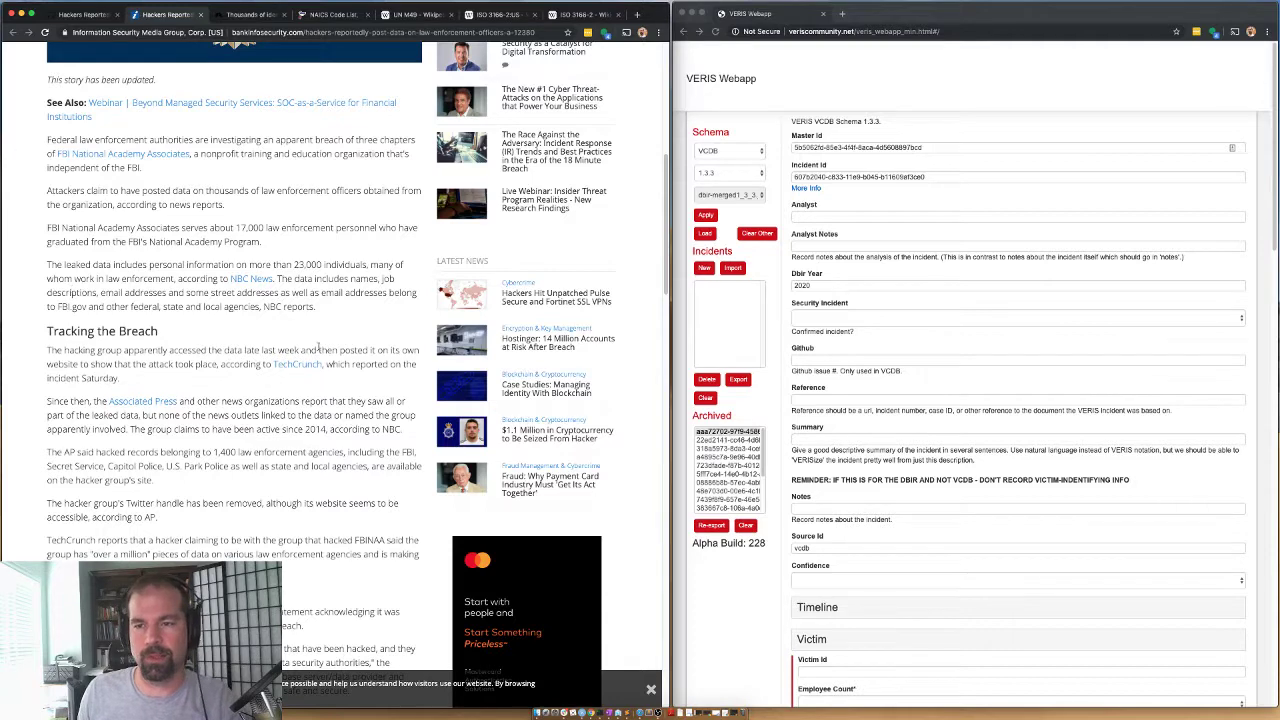
{"action": "scroll", "coordinate": [98, 246], "scroll_direction": "down", "scroll_amount": 2}
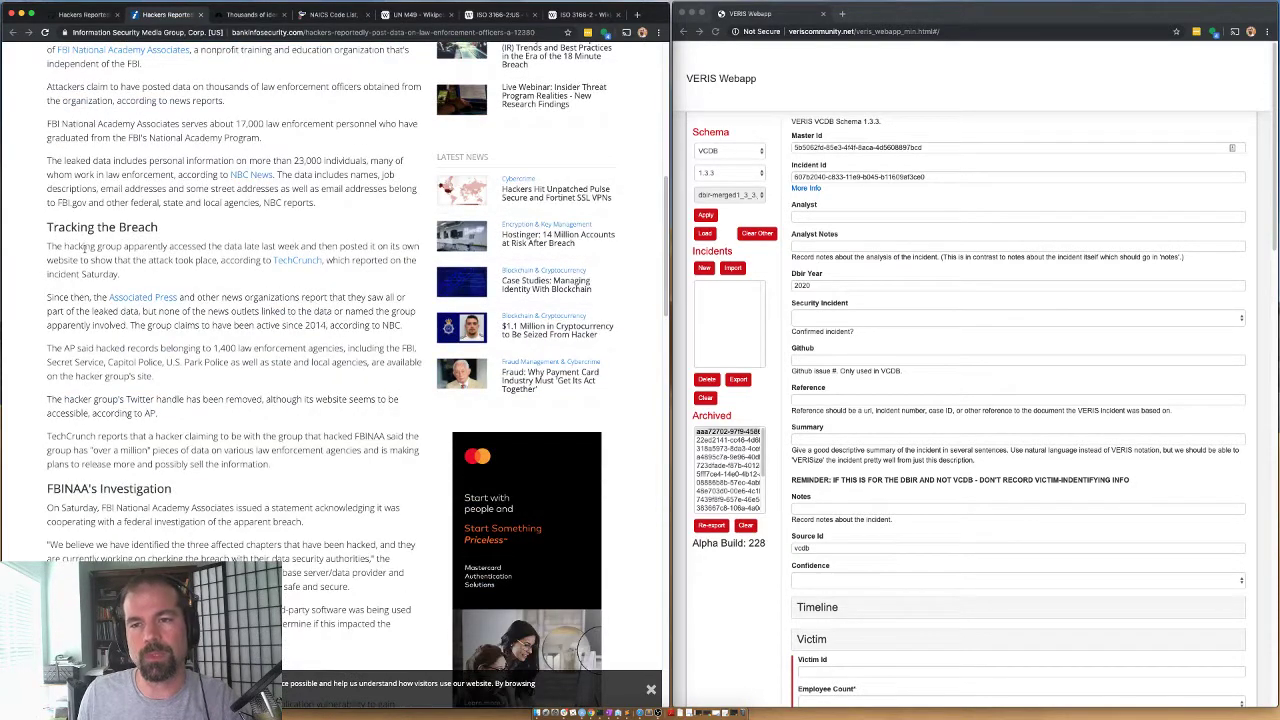
{"action": "left_click_drag", "start_coordinate": [92, 247], "coordinate": [112, 262]}
{"action": "left_click", "coordinate": [198, 243]}
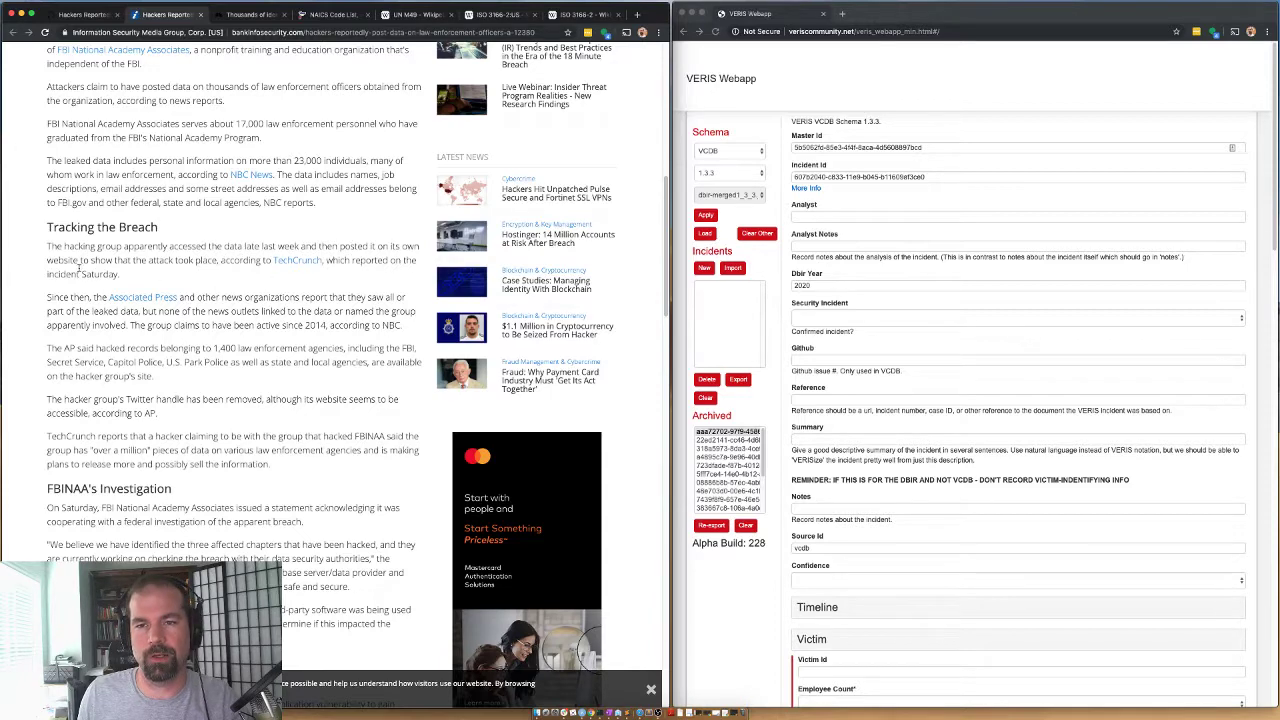
{"action": "right_click", "coordinate": [302, 261]}
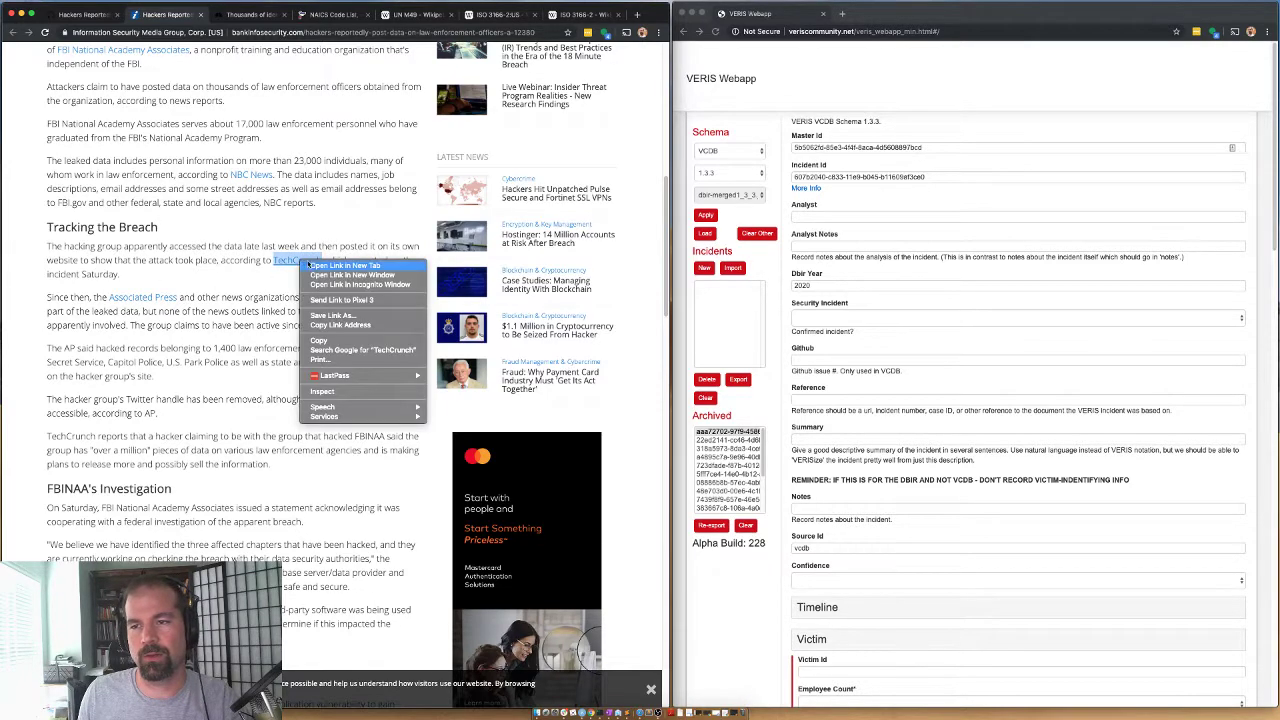
{"action": "left_click", "coordinate": [314, 266]}
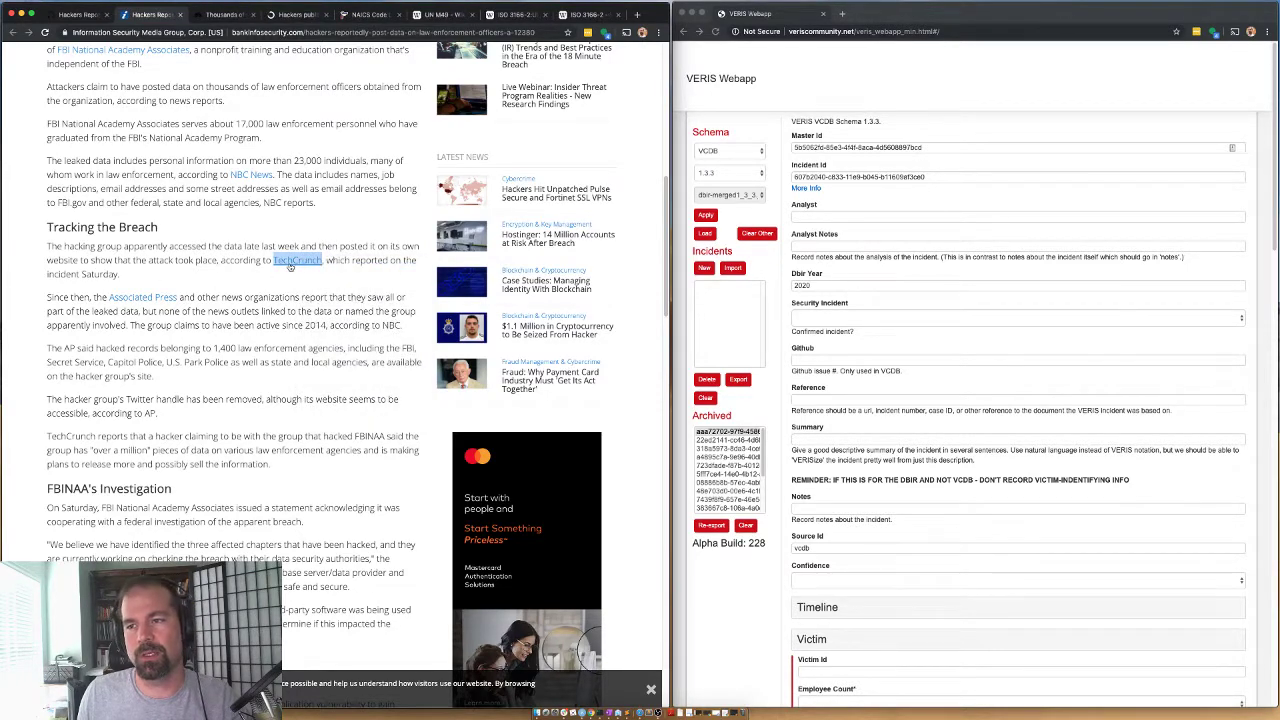
Open the Associated Press source cited under "Tracking the Breach" in a new browser tab
{"action": "left_click", "coordinate": [117, 277]}
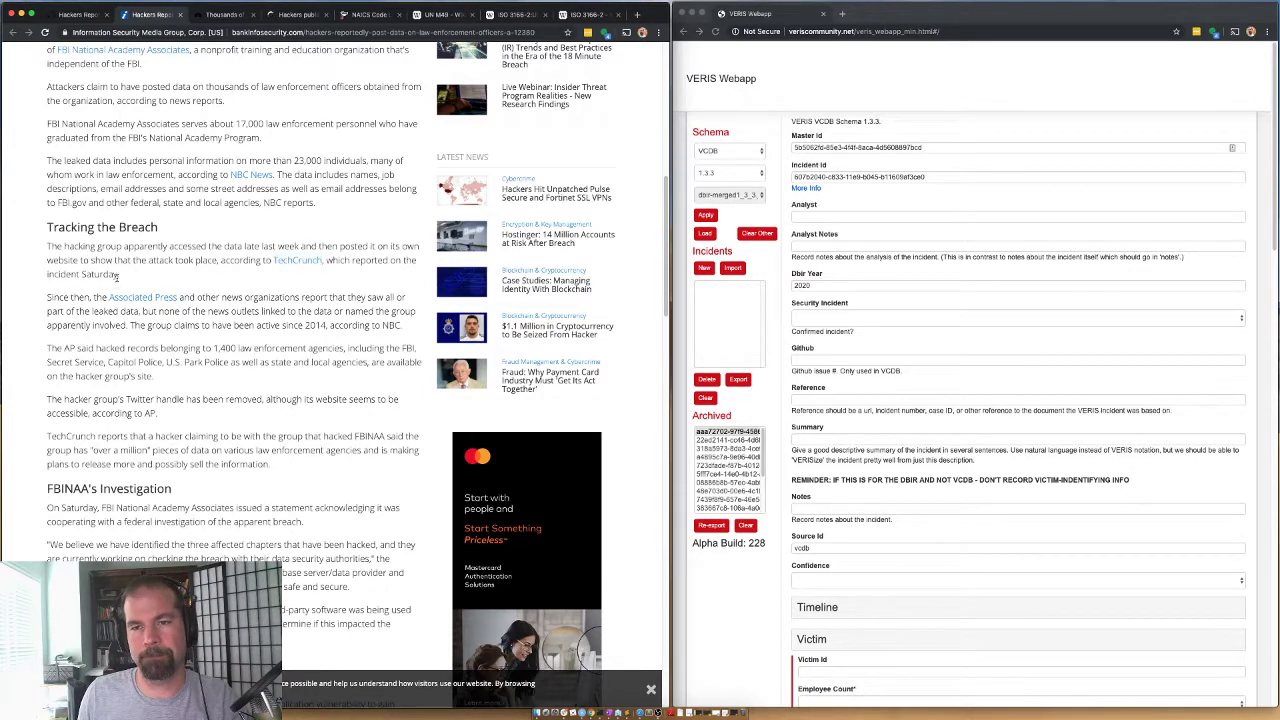
{"action": "right_click", "coordinate": [150, 300]}
{"action": "left_click", "coordinate": [153, 304]}
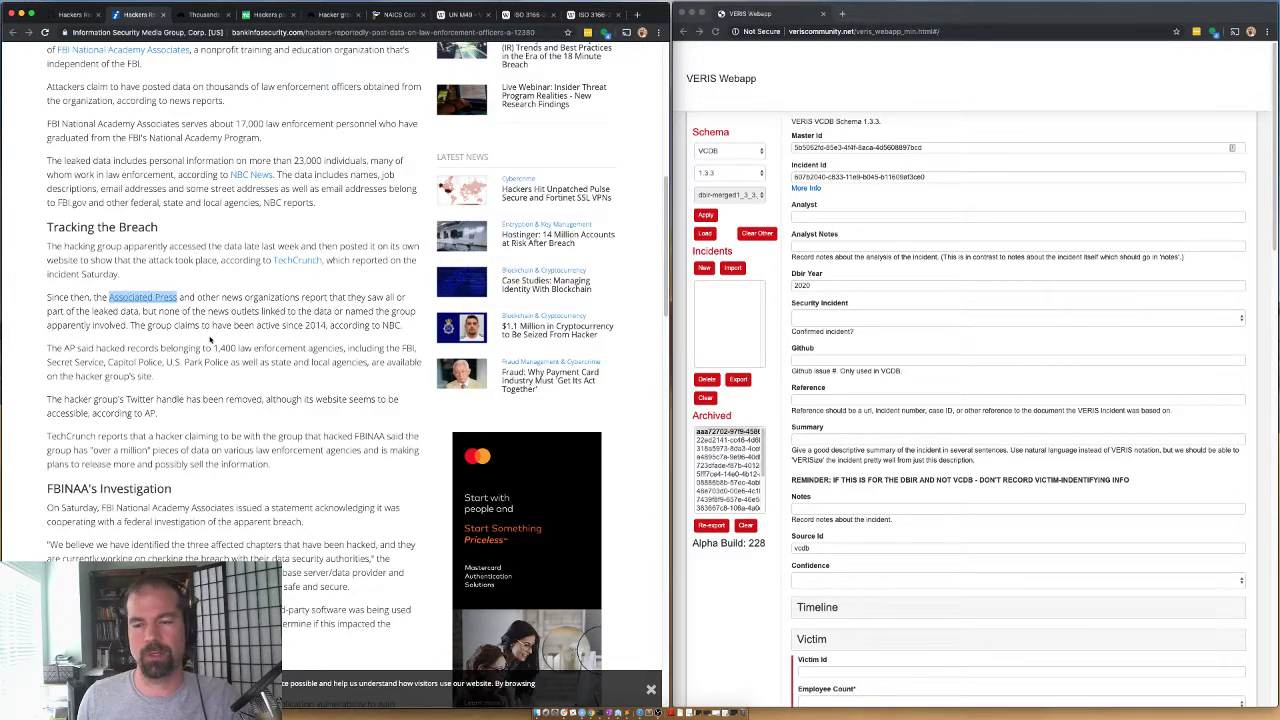
Examine the AP and TechCrunch paragraphs under "Tracking the Breach" for the affected agencies and the hackers' claims
{"action": "scroll", "coordinate": [225, 340], "scroll_direction": "down", "scroll_amount": 1}
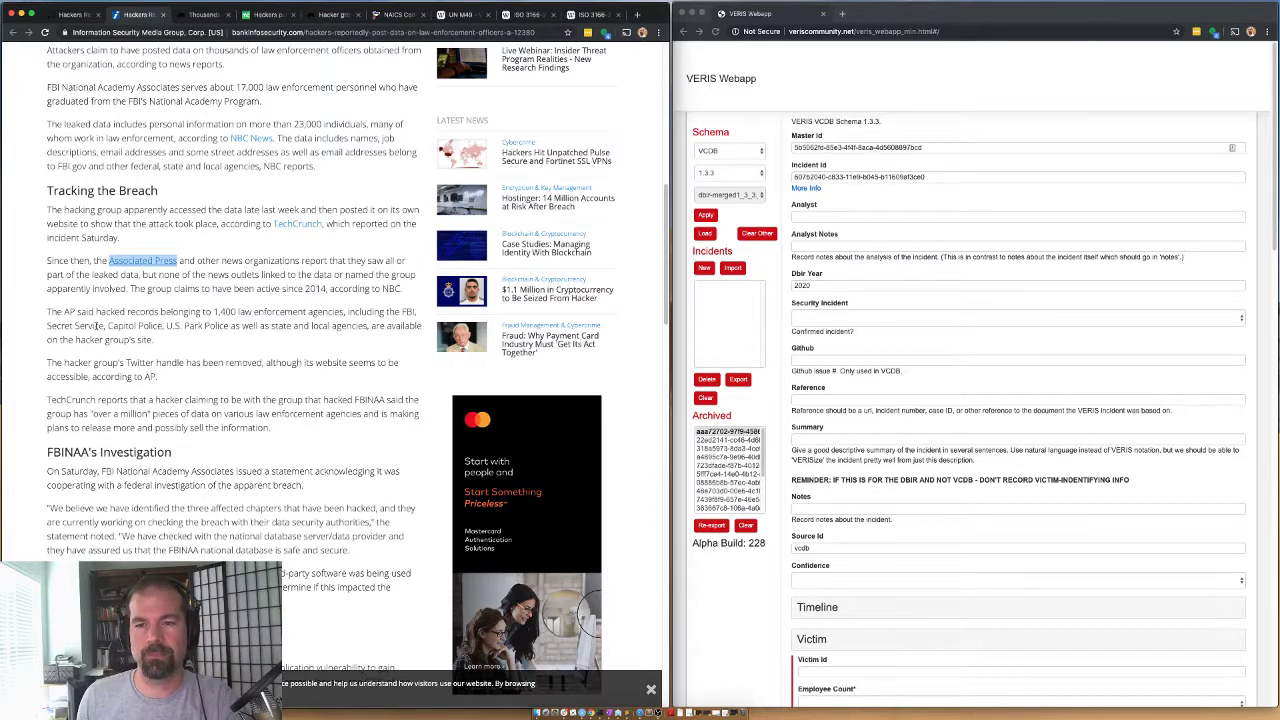
{"action": "left_click_drag", "start_coordinate": [92, 314], "coordinate": [266, 325]}
{"action": "left_click", "coordinate": [134, 361]}
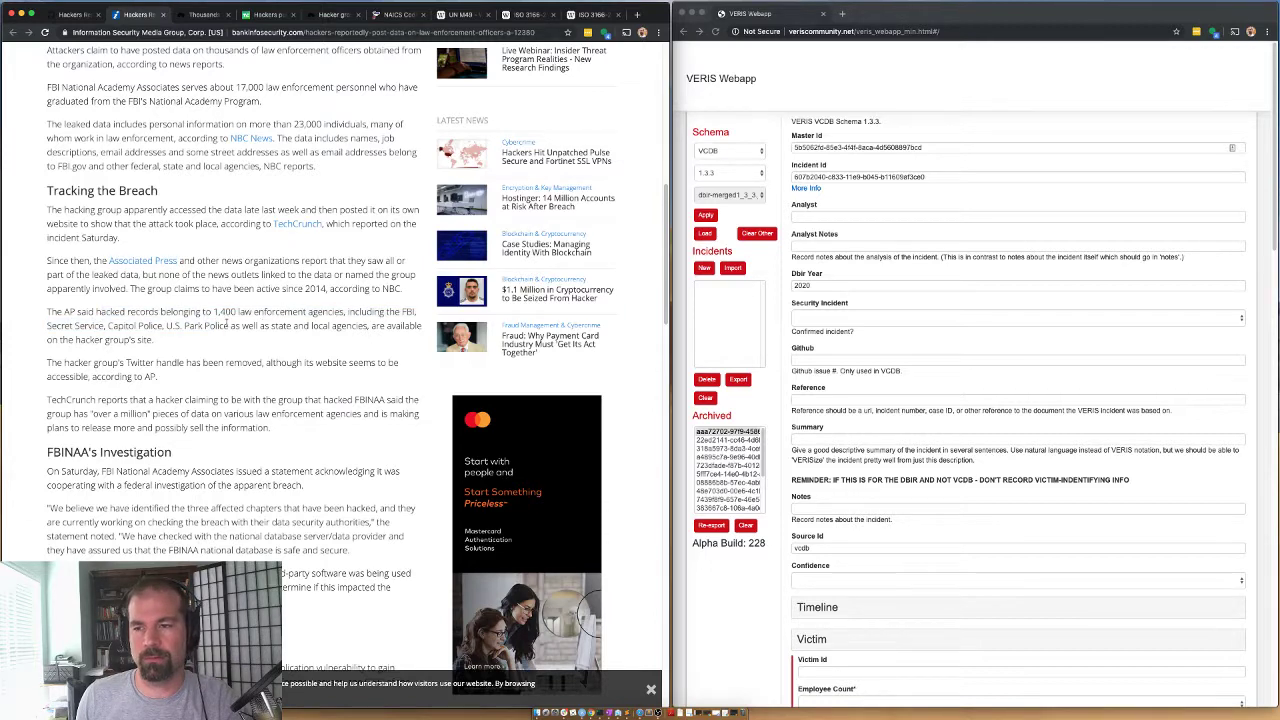
{"action": "scroll", "coordinate": [134, 361], "scroll_direction": "down", "scroll_amount": 2}
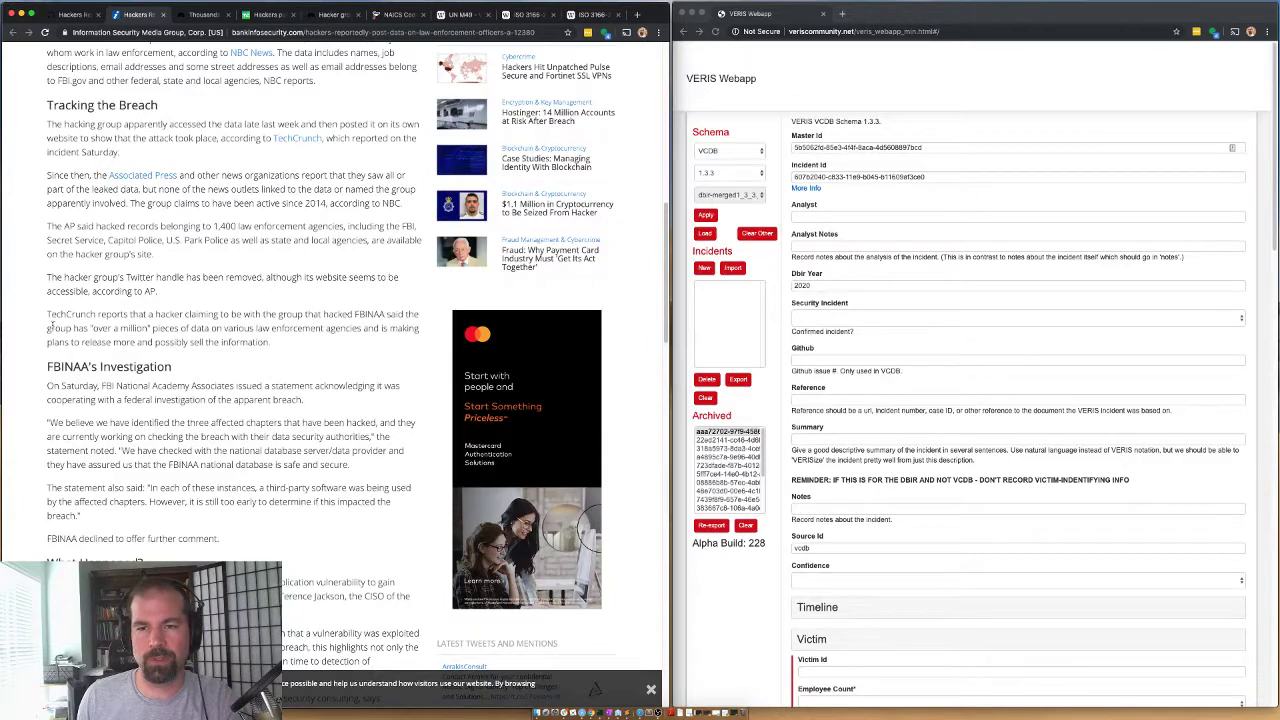
{"action": "left_click_drag", "start_coordinate": [162, 316], "coordinate": [165, 341]}
{"action": "left_click", "coordinate": [227, 328]}
{"action": "scroll", "coordinate": [367, 288], "scroll_direction": "down", "scroll_amount": 1}
{"action": "left_click_drag", "start_coordinate": [345, 306], "coordinate": [142, 333]}
{"action": "scroll", "coordinate": [97, 243], "scroll_direction": "down", "scroll_amount": 5}
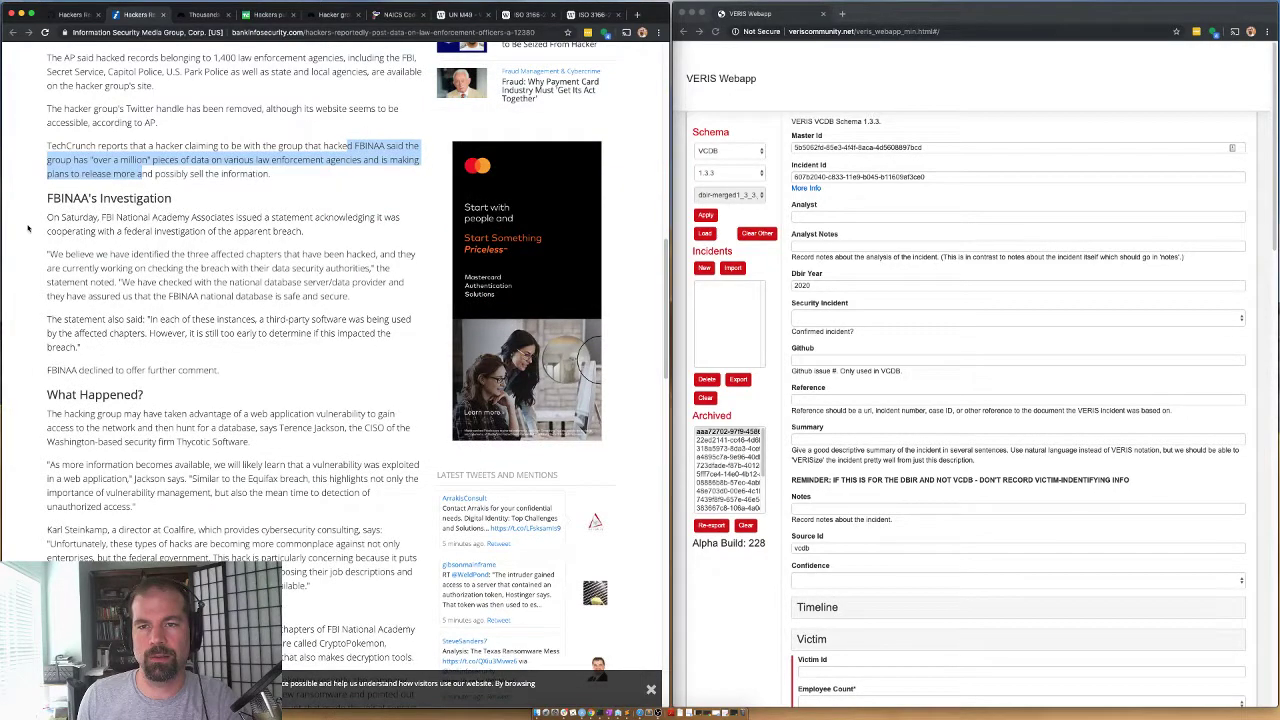
Examine the "FBINAA's Investigation" section for the affected chapters, the national database's status and the third-party software involved
{"action": "left_click", "coordinate": [167, 226]}
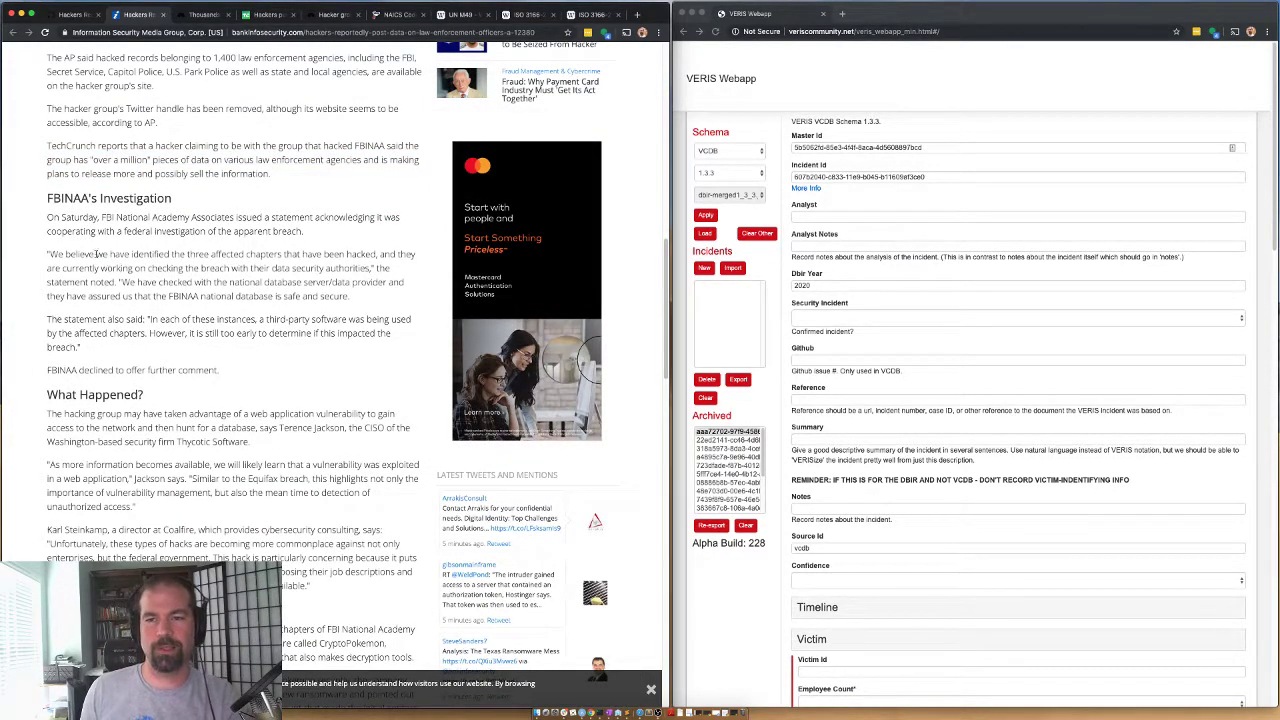
{"action": "left_click_drag", "start_coordinate": [63, 255], "coordinate": [374, 257]}
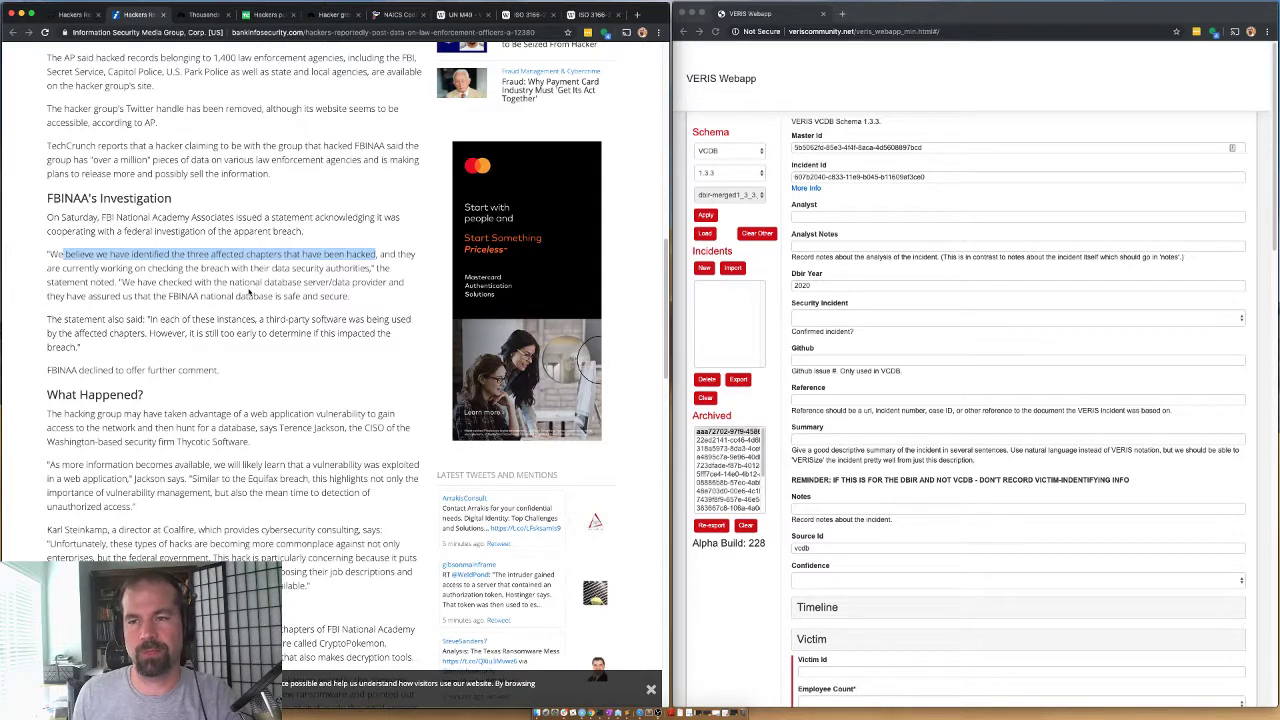
{"action": "scroll", "coordinate": [205, 296], "scroll_direction": "down", "scroll_amount": 2}
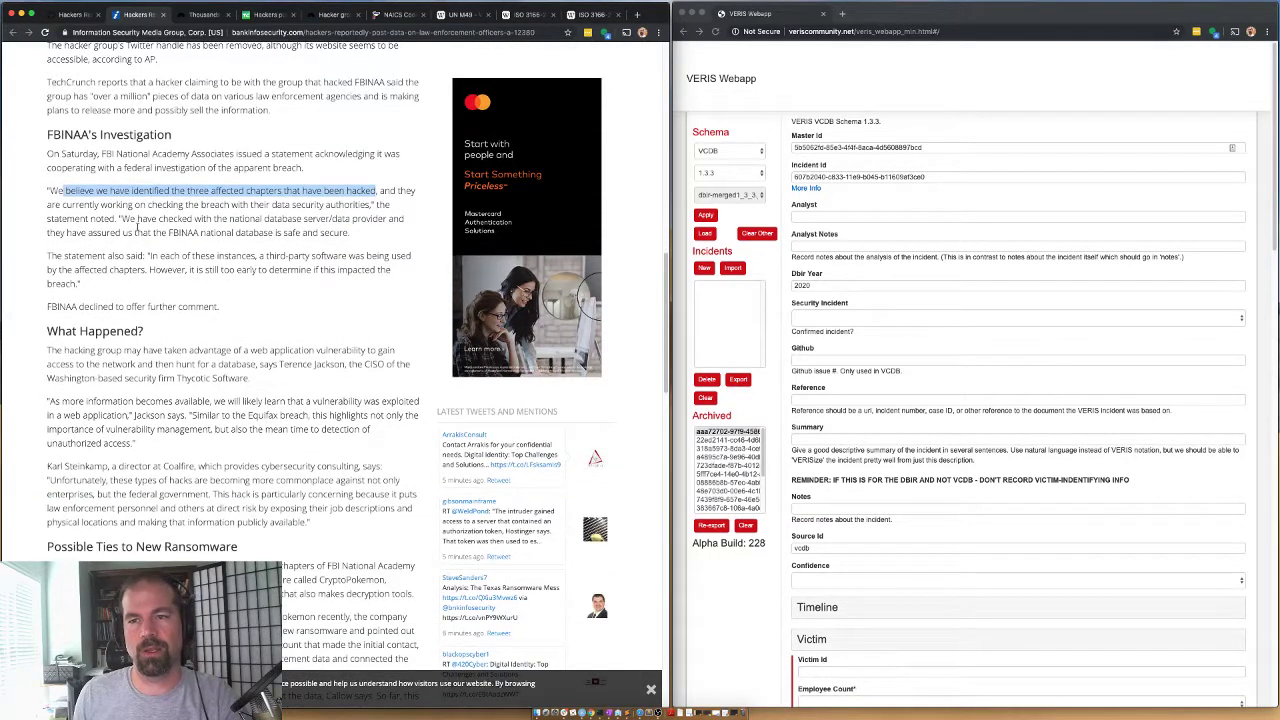
{"action": "mouse_move", "coordinate": [120, 218]}
{"action": "left_mouse_down"}
{"action": "mouse_move", "coordinate": [350, 232]}
{"action": "mouse_move", "coordinate": [125, 218]}
{"action": "mouse_move", "coordinate": [132, 232]}
{"action": "mouse_move", "coordinate": [120, 218]}
{"action": "left_mouse_up"}
{"action": "left_click", "coordinate": [325, 231]}
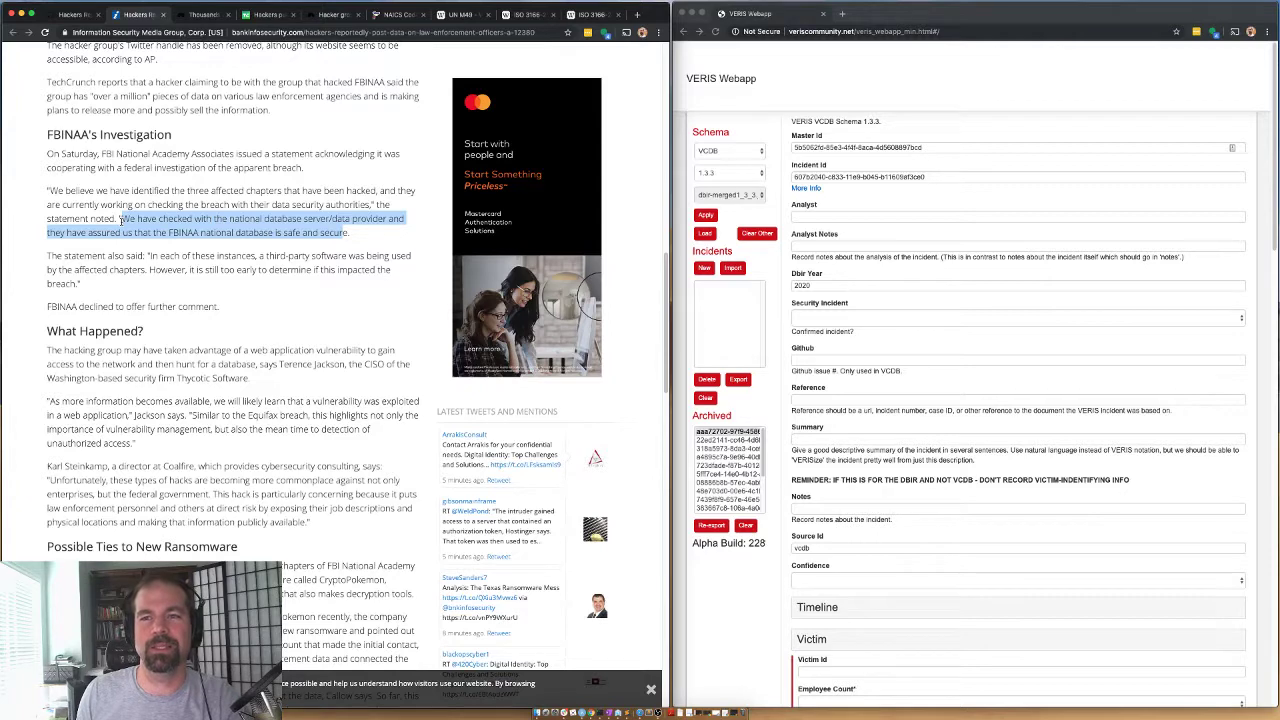
{"action": "left_click", "coordinate": [347, 230]}
{"action": "left_click_drag", "start_coordinate": [358, 237], "coordinate": [120, 218]}
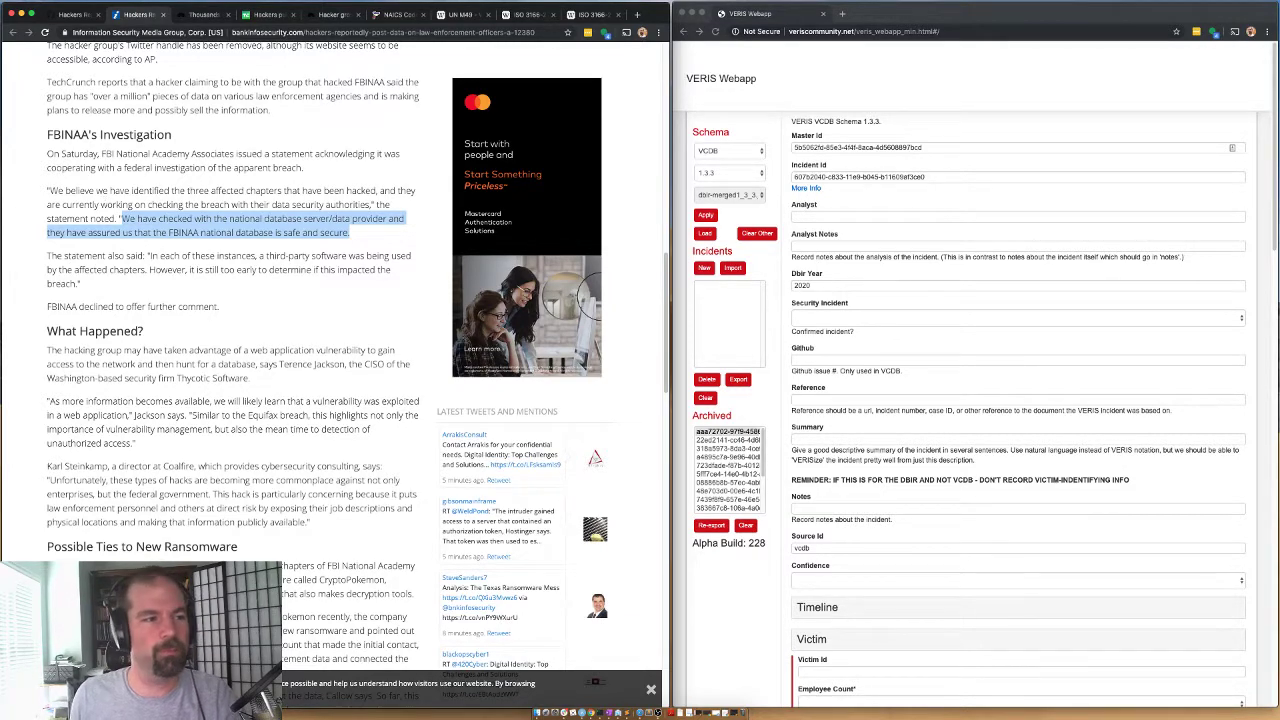
{"action": "key", "text": "super+Tab"}
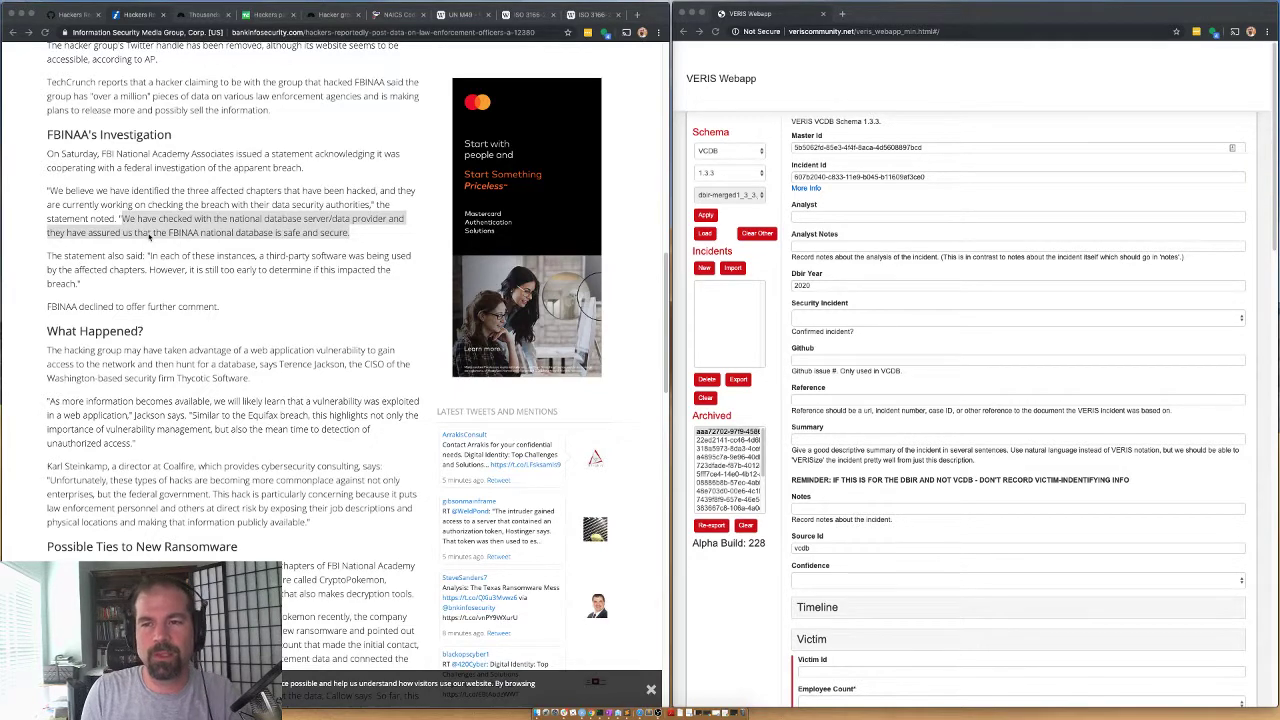
{"action": "left_click", "coordinate": [259, 271]}
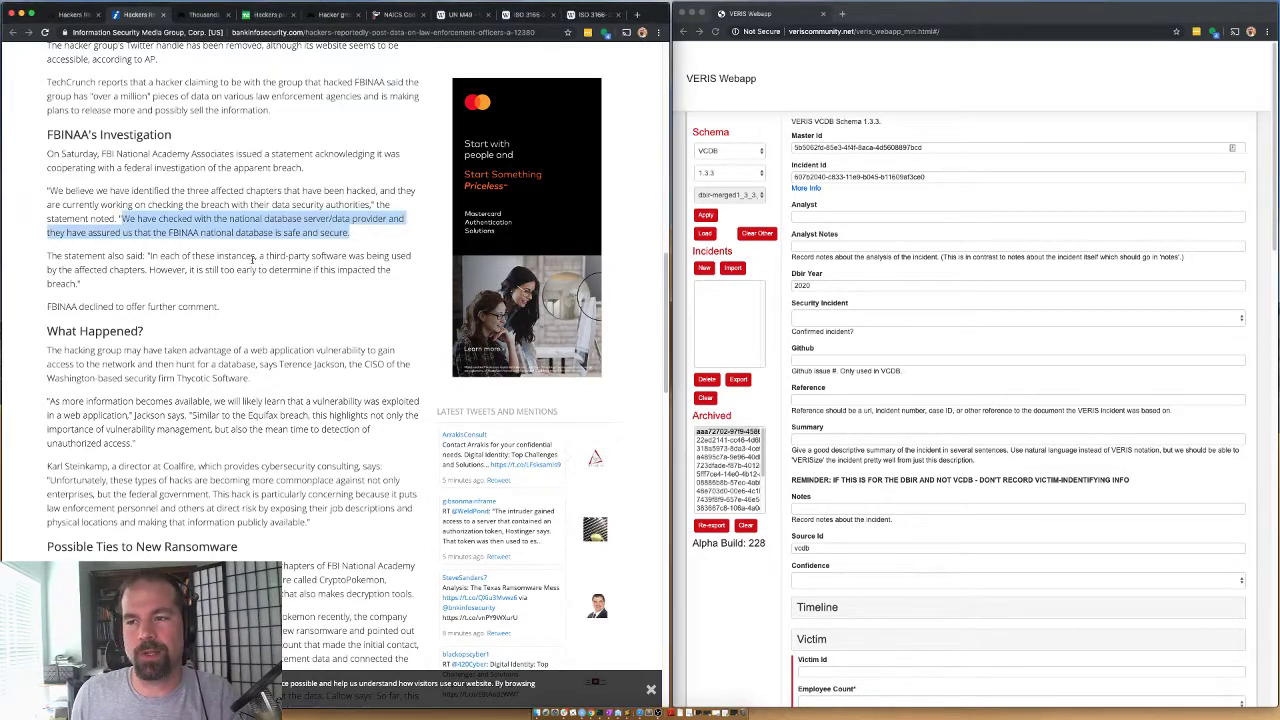
{"action": "left_click_drag", "start_coordinate": [100, 280], "coordinate": [150, 257]}
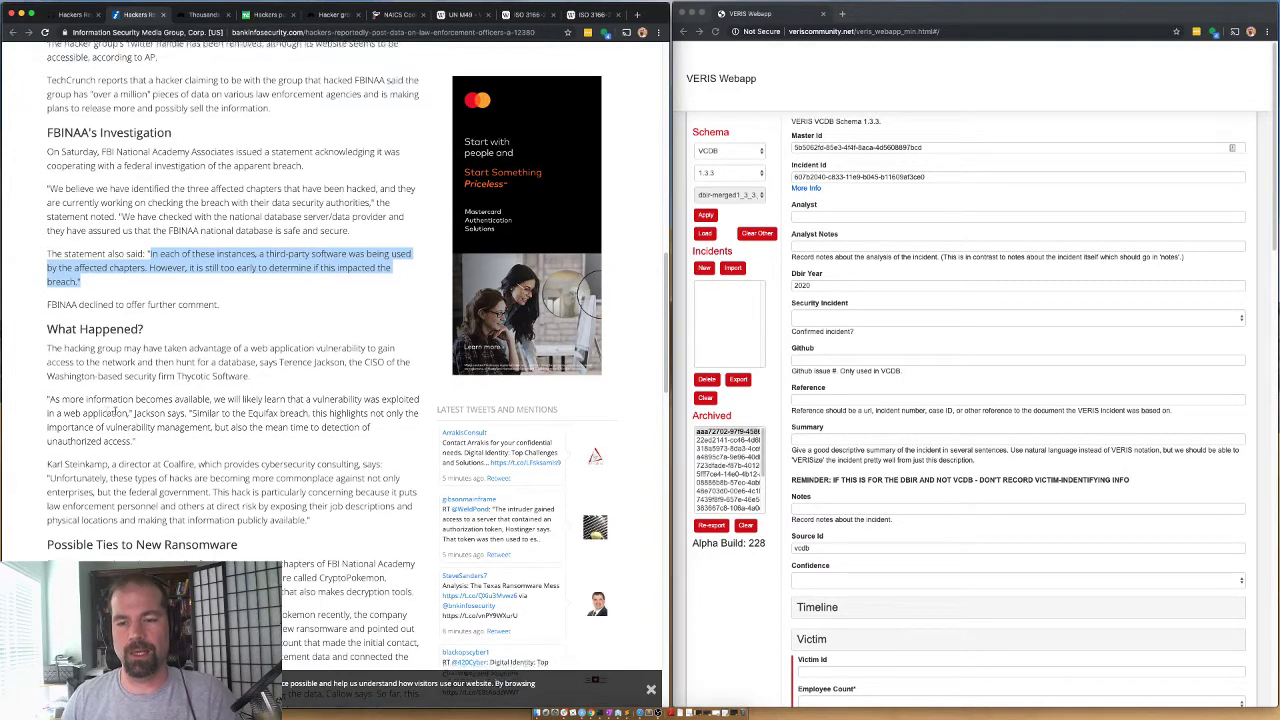
Examine the "What Happened?" section for the suspected attack vector and the experts' comments on the exposed data
{"action": "scroll", "coordinate": [108, 411], "scroll_direction": "down", "scroll_amount": 3}
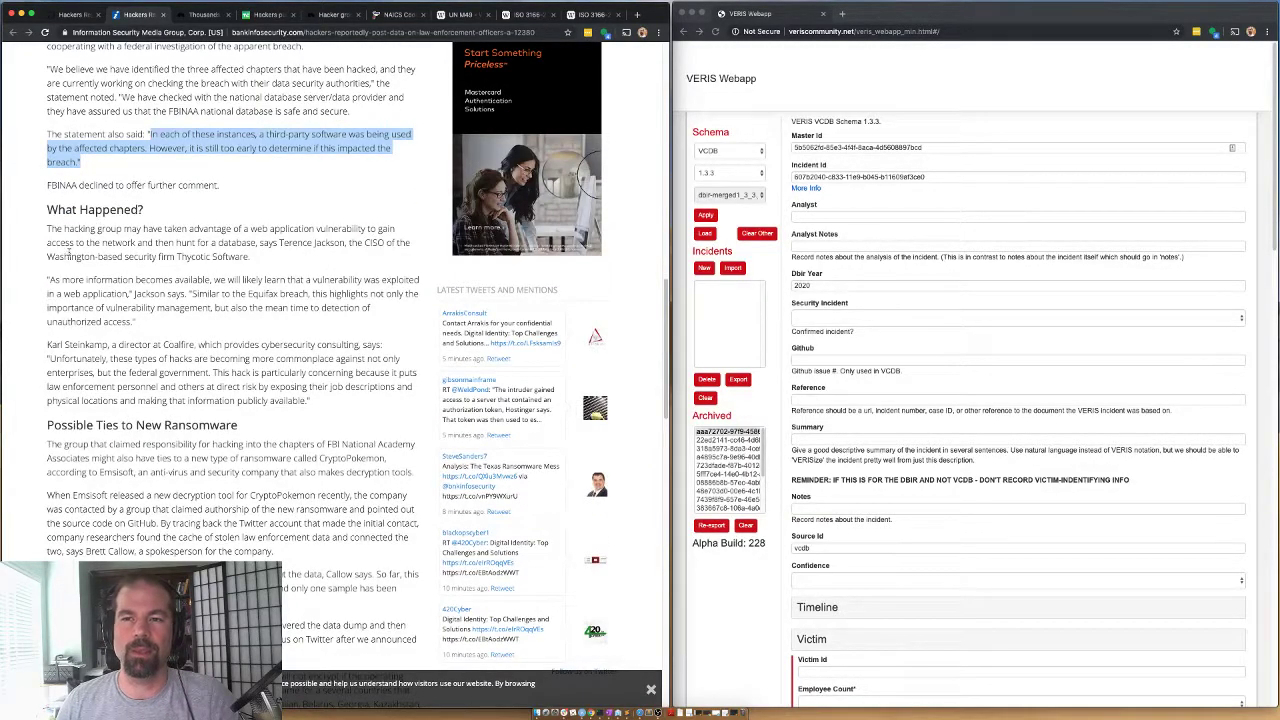
{"action": "left_click_drag", "start_coordinate": [116, 228], "coordinate": [248, 259]}
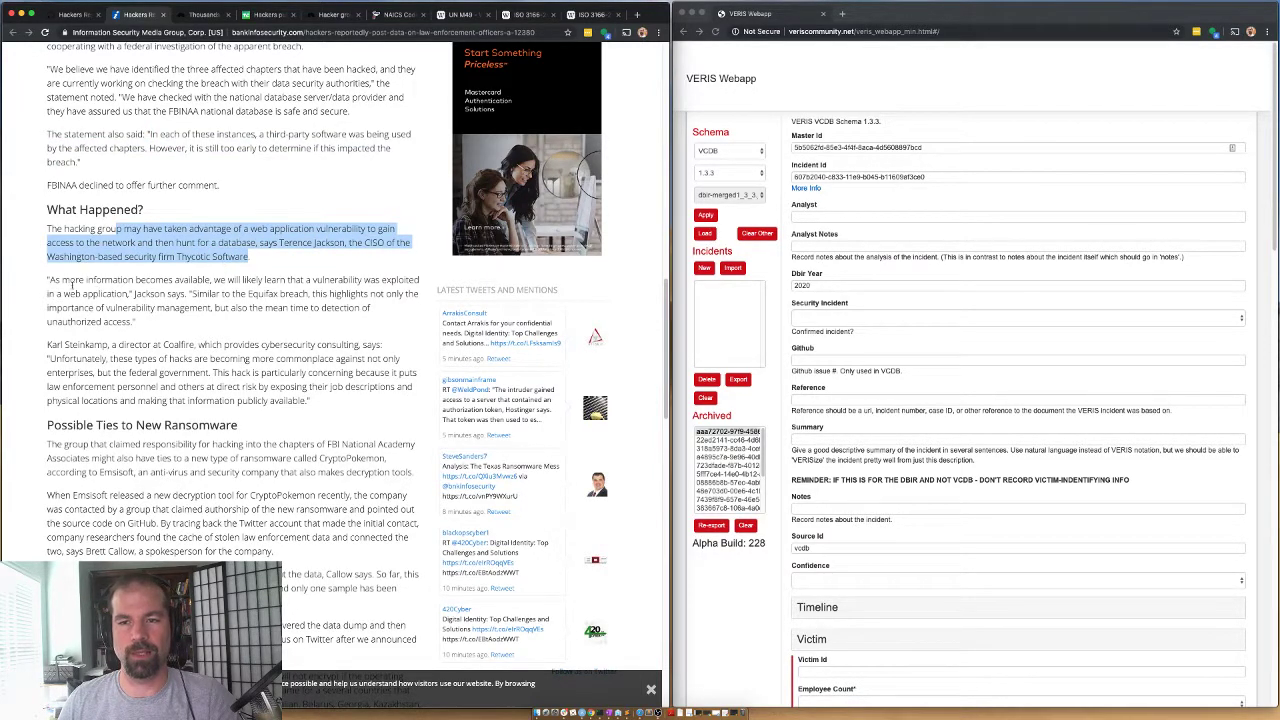
{"action": "left_click_drag", "start_coordinate": [48, 281], "coordinate": [143, 310]}
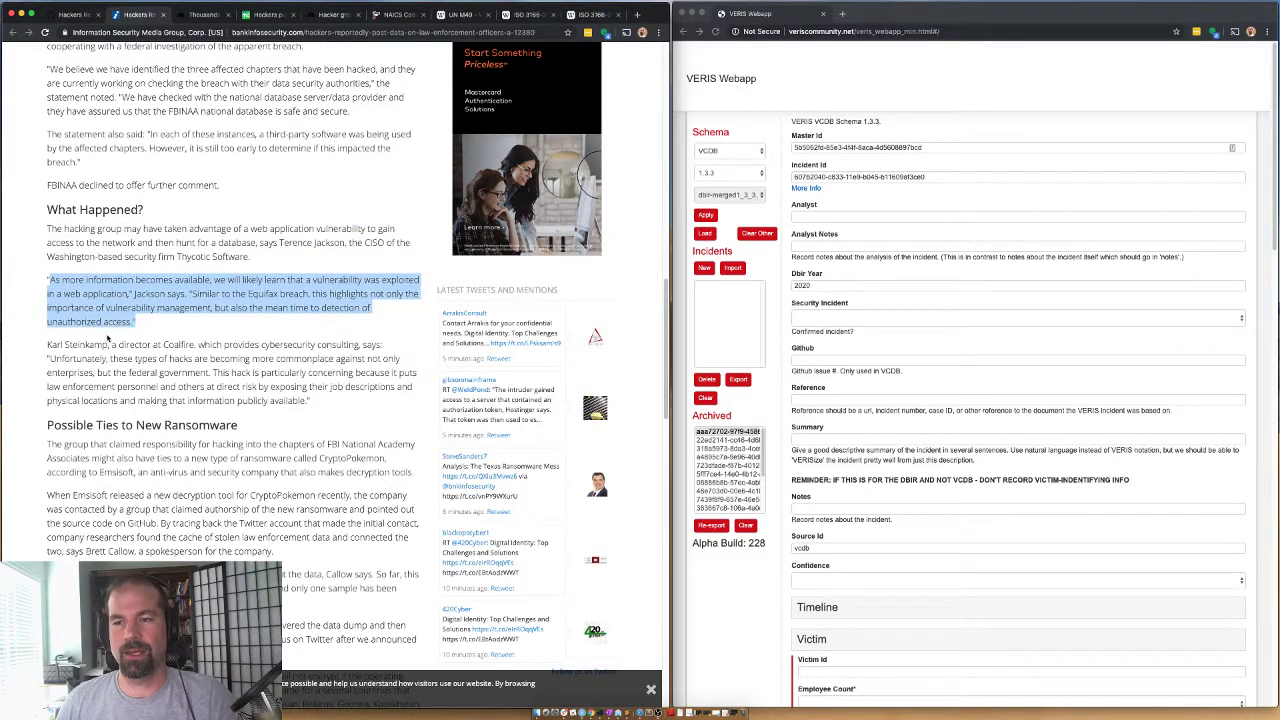
{"action": "scroll", "coordinate": [110, 341], "scroll_direction": "down", "scroll_amount": 1}
{"action": "left_click_drag", "start_coordinate": [48, 279], "coordinate": [306, 334]}
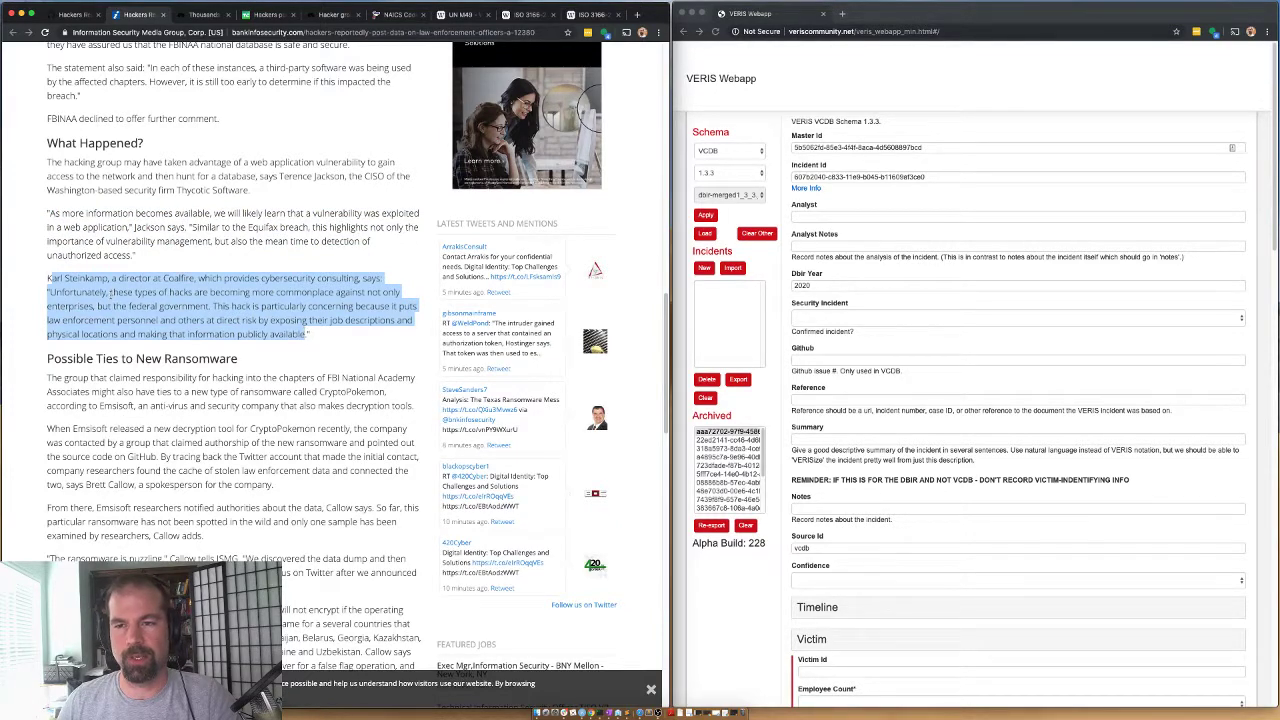
Examine the "Possible Ties to New Ransomware" section for the group's link to CryptoPokemon and clues to its origin
{"action": "scroll", "coordinate": [184, 277], "scroll_direction": "down", "scroll_amount": 3}
{"action": "left_click_drag", "start_coordinate": [46, 207], "coordinate": [424, 235]}
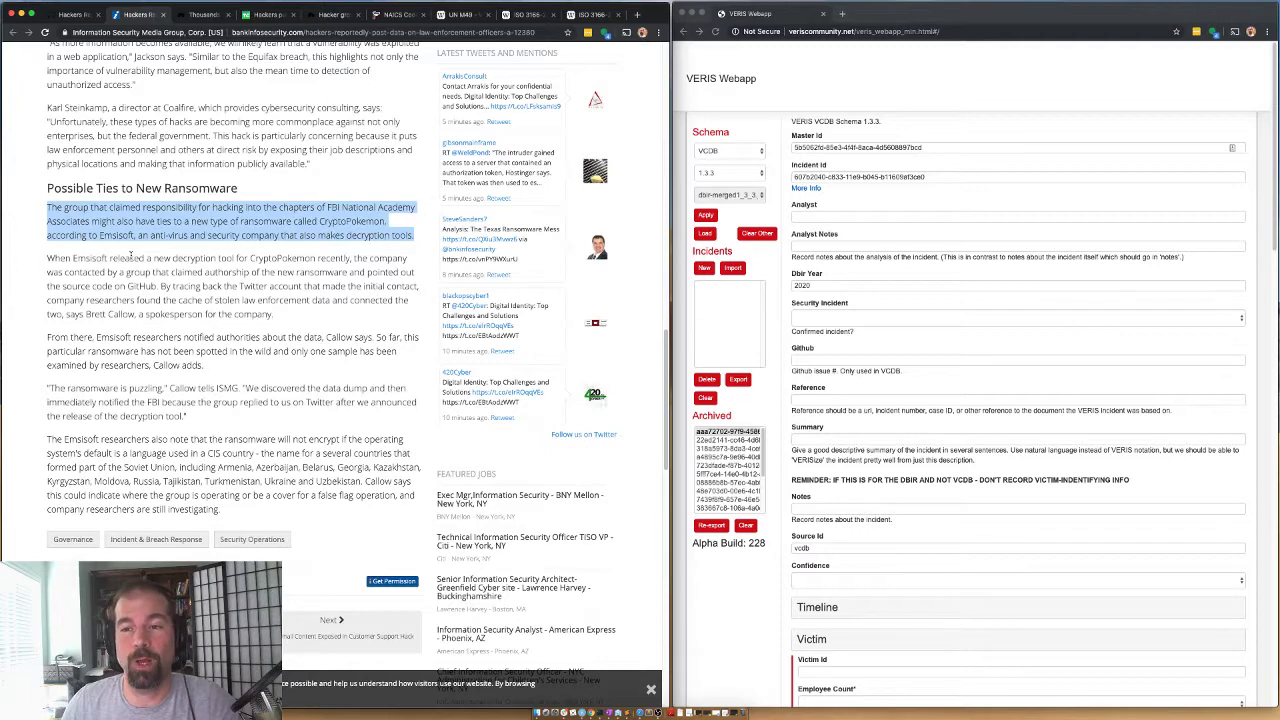
{"action": "left_click_drag", "start_coordinate": [47, 259], "coordinate": [164, 287]}
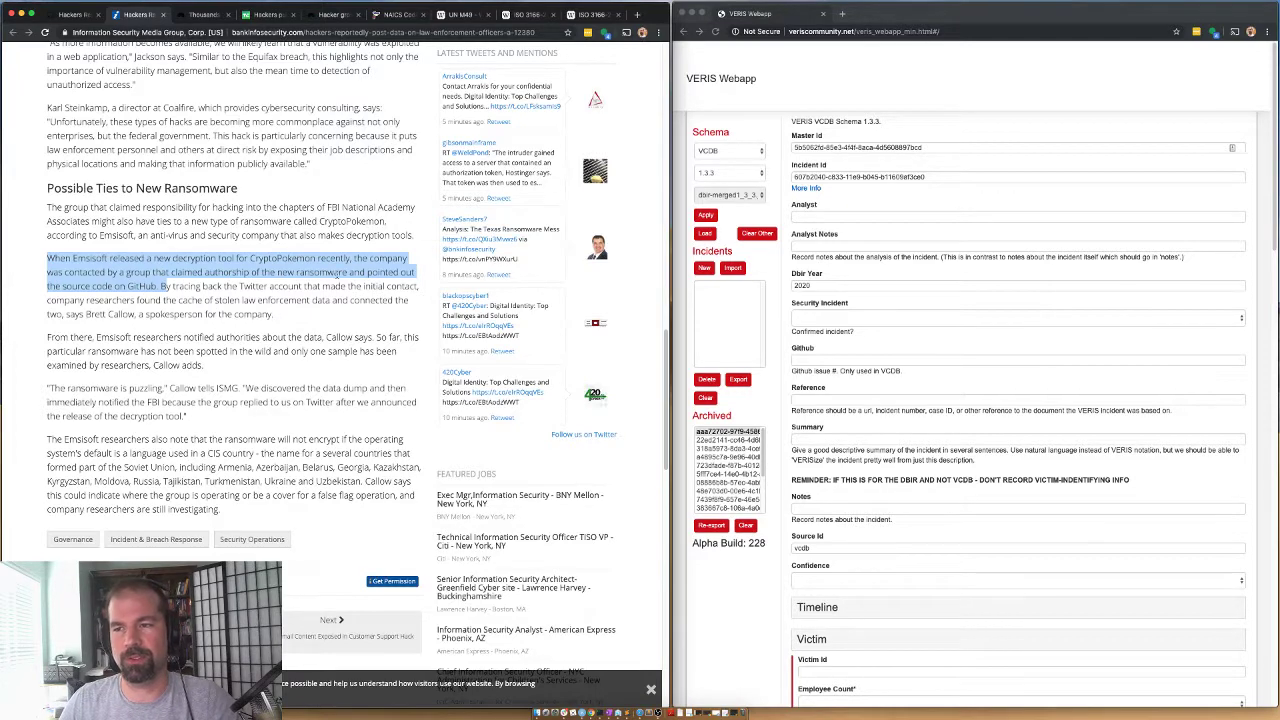
{"action": "left_click_drag", "start_coordinate": [160, 287], "coordinate": [295, 315]}
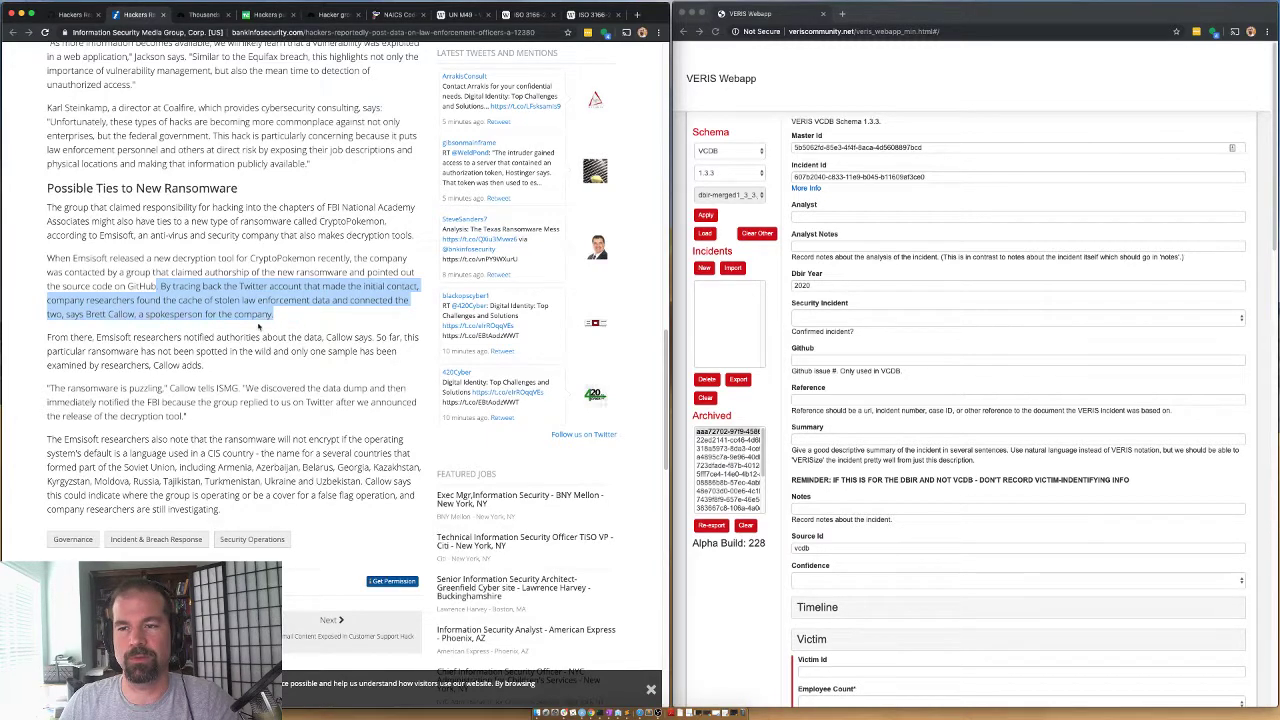
{"action": "left_click_drag", "start_coordinate": [56, 348], "coordinate": [190, 415]}
{"action": "scroll", "coordinate": [193, 413], "scroll_direction": "down", "scroll_amount": 1}
{"action": "left_click_drag", "start_coordinate": [102, 388], "coordinate": [420, 452]}
{"action": "left_click", "coordinate": [255, 398]}
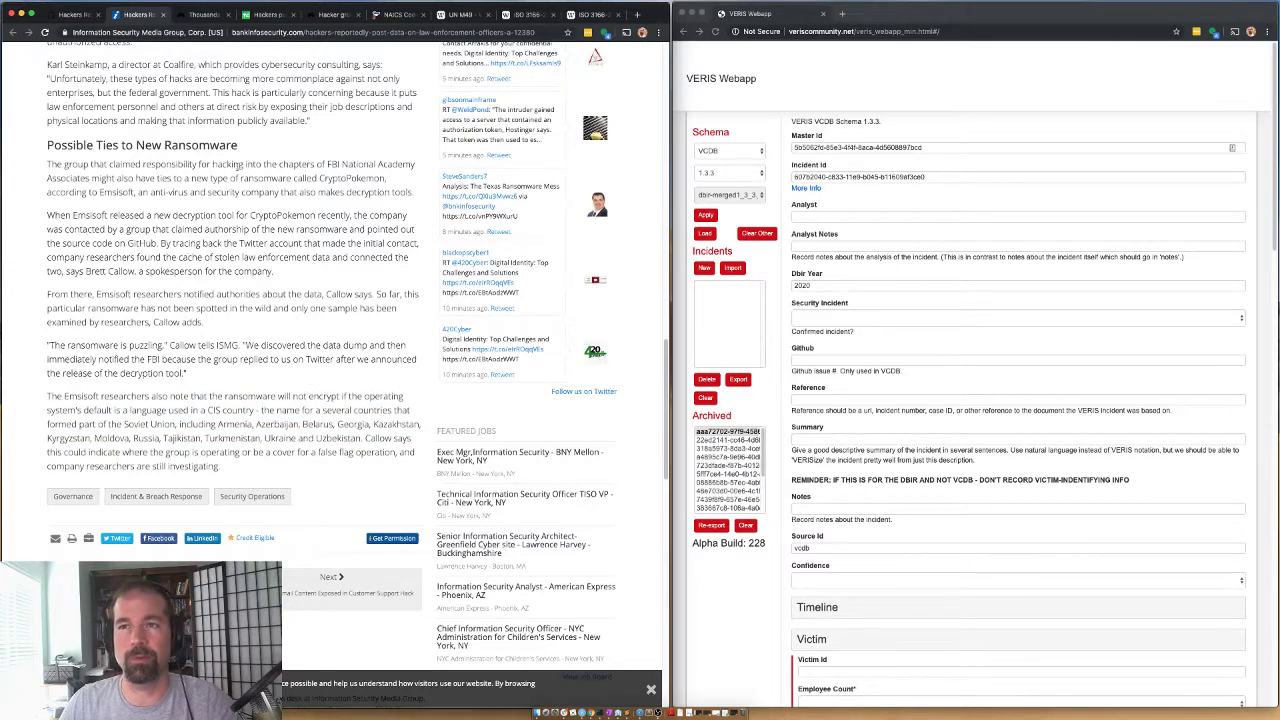
Read the opening paragraphs of the NBC News article for the exposed data types and number of affected people
{"action": "left_click", "coordinate": [205, 14]}
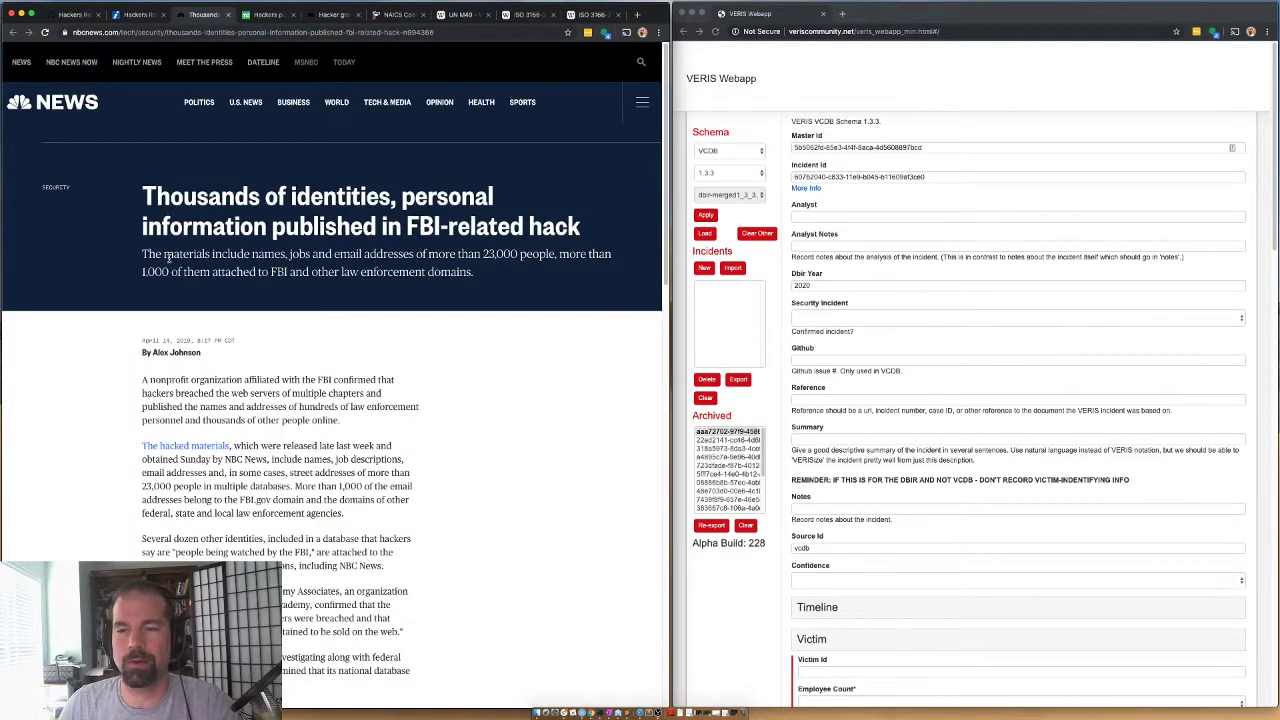
{"action": "scroll", "coordinate": [179, 313], "scroll_direction": "down", "scroll_amount": 3}
{"action": "scroll", "coordinate": [103, 469], "scroll_direction": "up", "scroll_amount": 1}
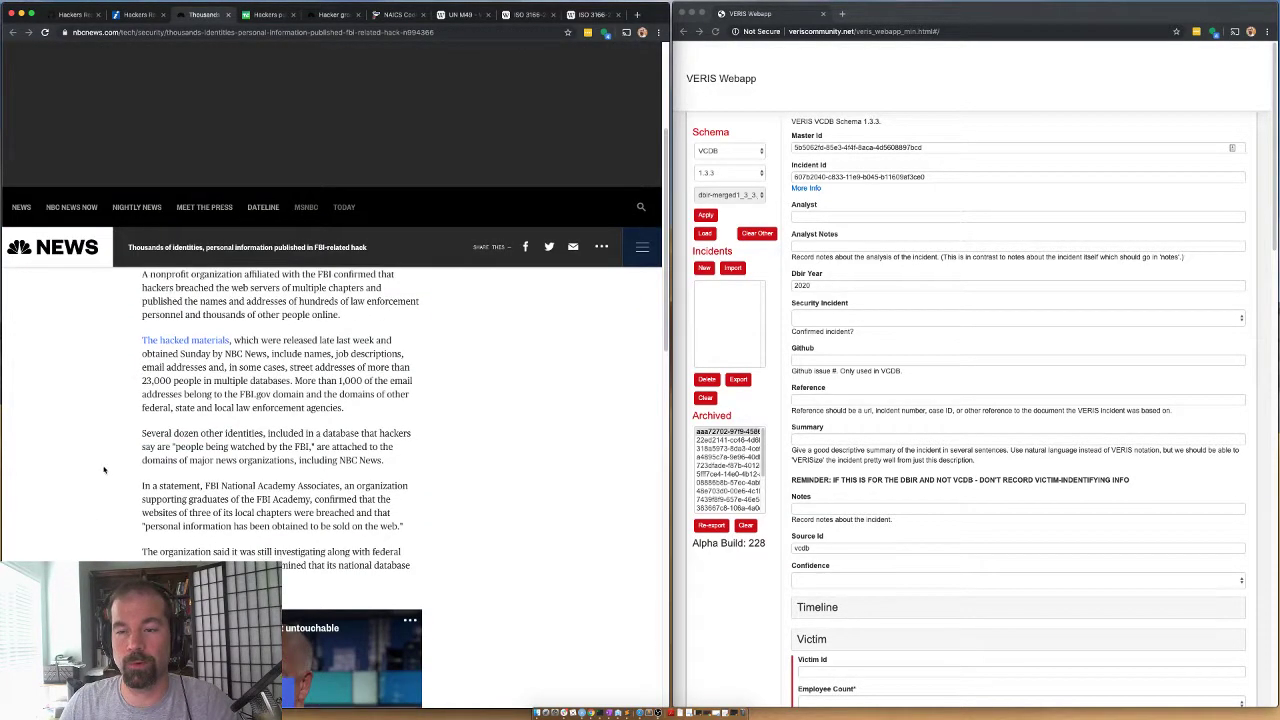
{"action": "scroll", "coordinate": [102, 452], "scroll_direction": "up", "scroll_amount": 2}
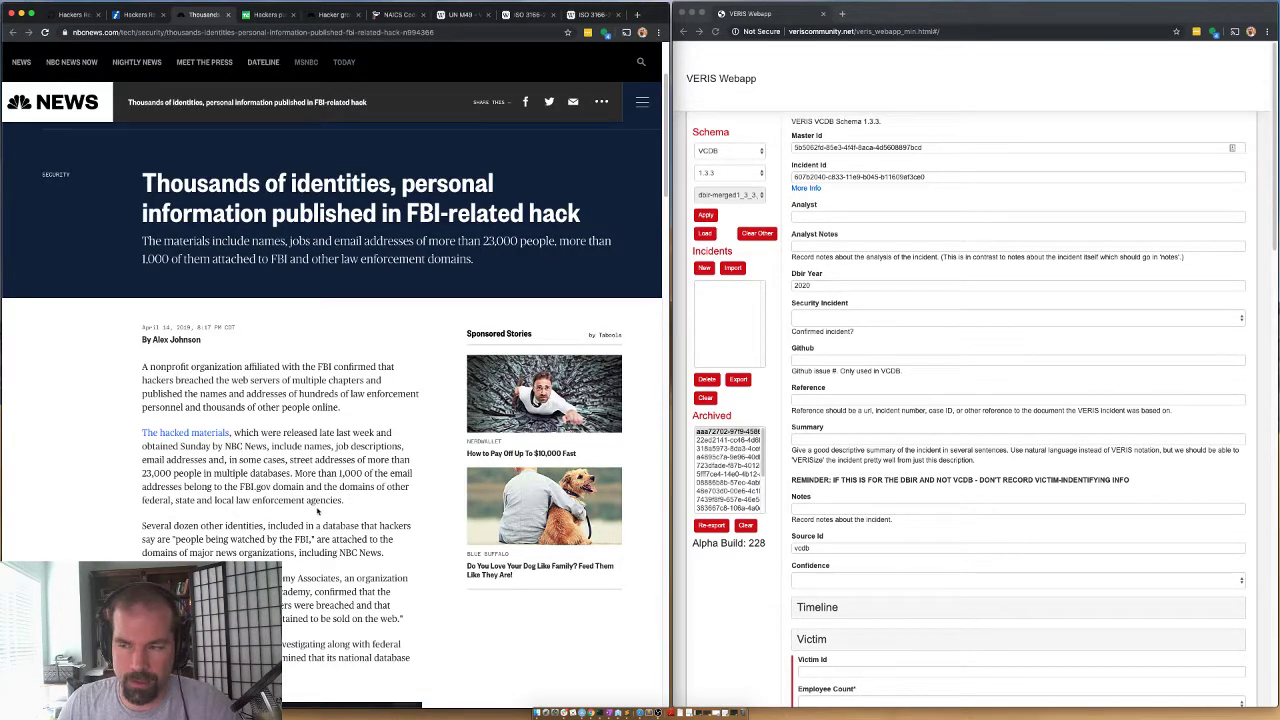
Fill in the Analyst field of the VERIS incident form with the analyst's saved username
{"action": "left_click", "coordinate": [704, 268]}
{"action": "left_click", "coordinate": [812, 216]}
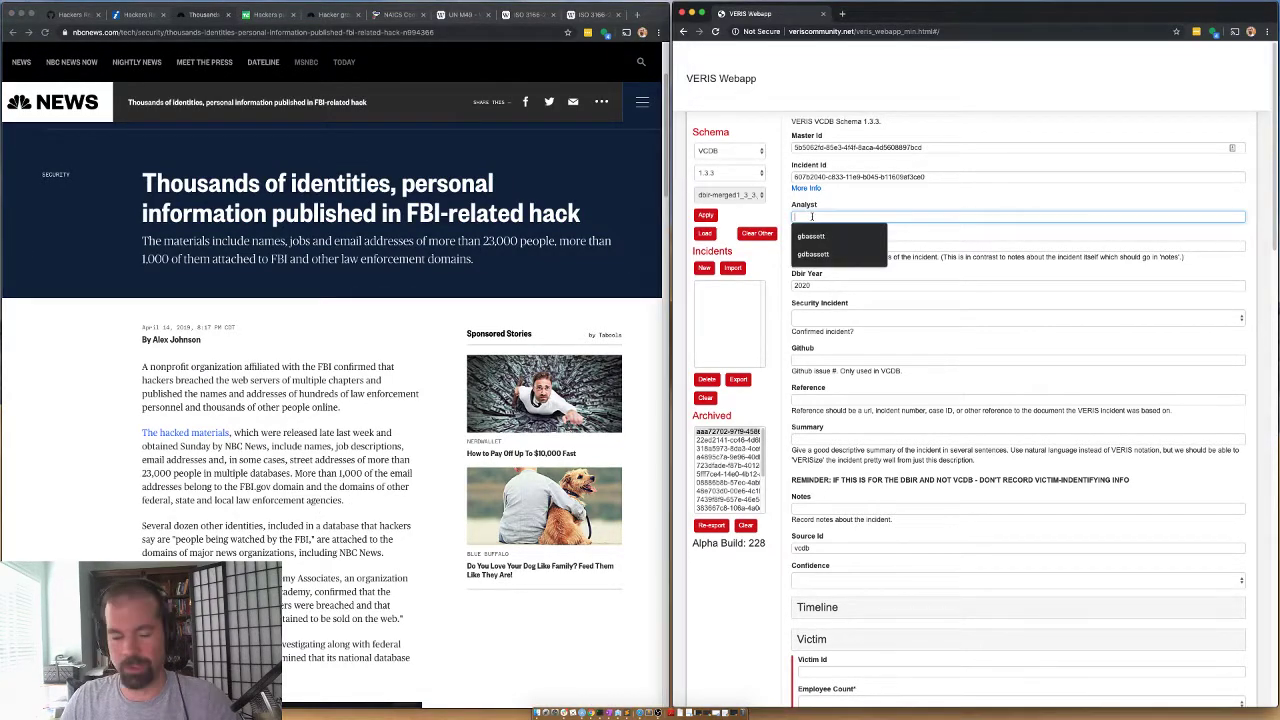
{"action": "left_click", "coordinate": [811, 236]}
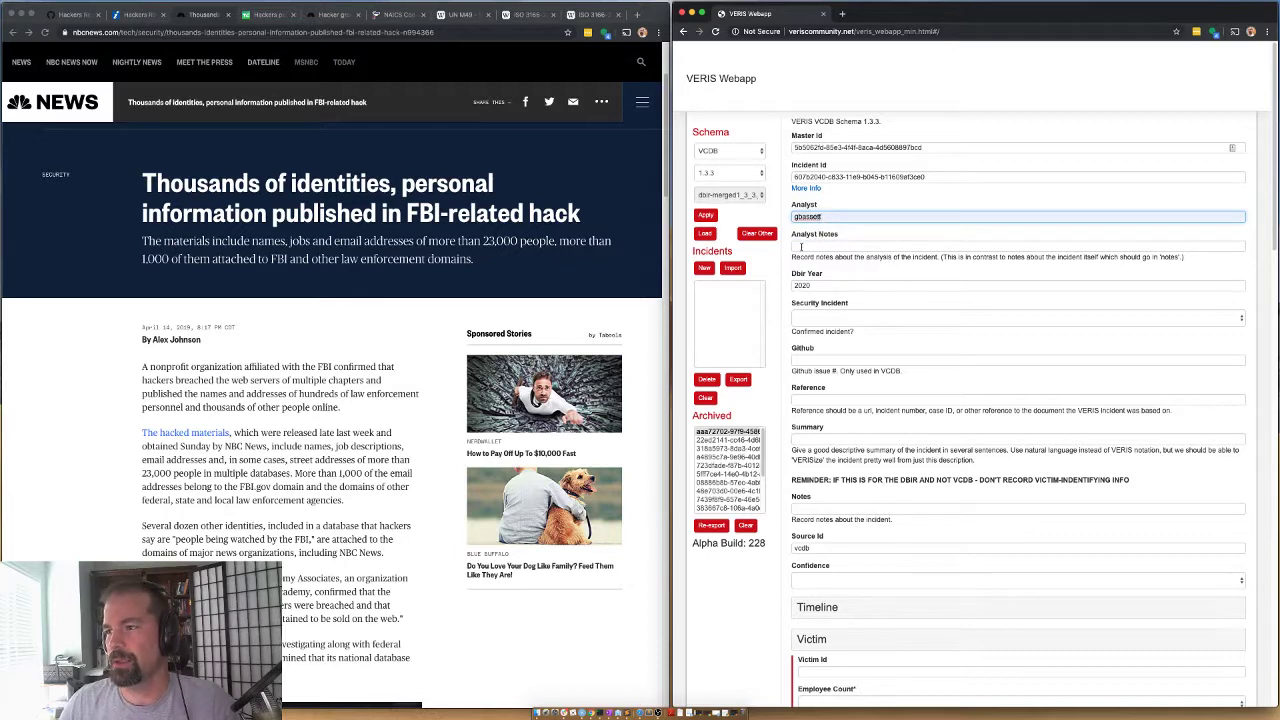
Review the opening and "Tracking the Breach" paragraphs of the BankInfoSecurity article again
{"action": "left_click", "coordinate": [820, 318]}
{"action": "left_click", "coordinate": [201, 356]}
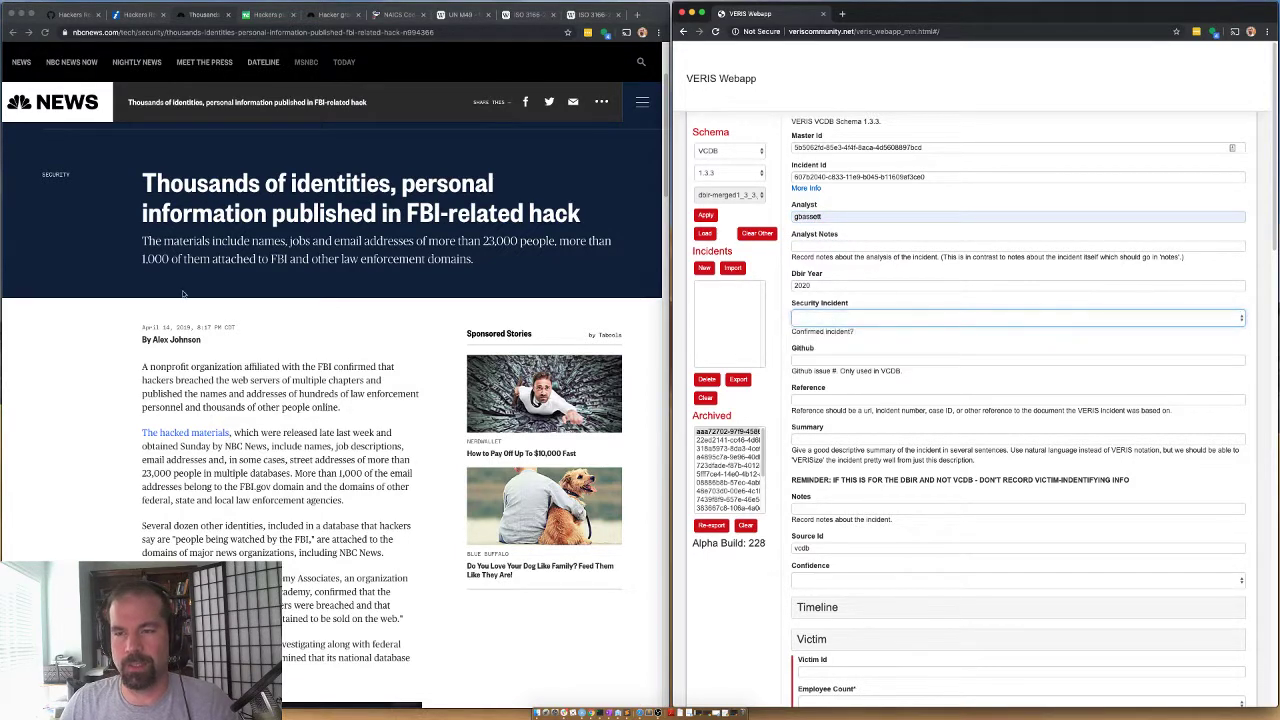
{"action": "key", "text": "ctrl+shift+Tab"}
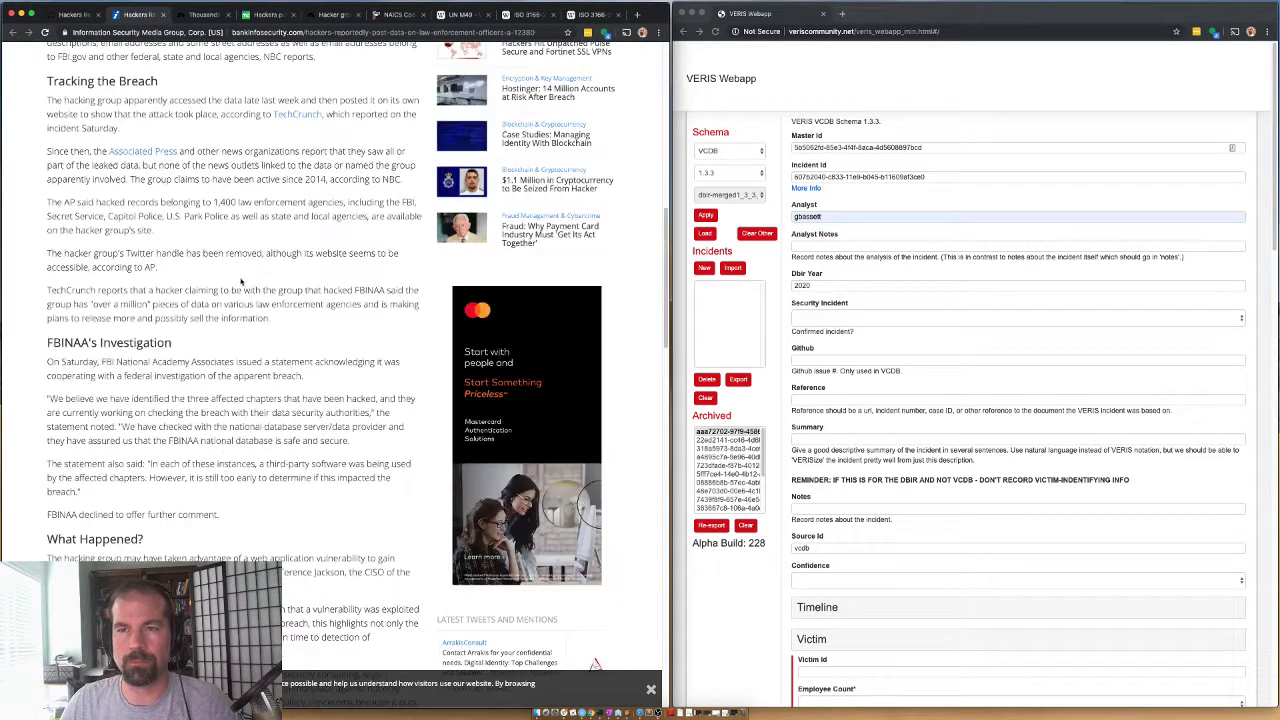
{"action": "scroll", "coordinate": [240, 280], "scroll_direction": "up", "scroll_amount": 10}
{"action": "scroll", "coordinate": [292, 48], "scroll_direction": "down", "scroll_amount": 3}
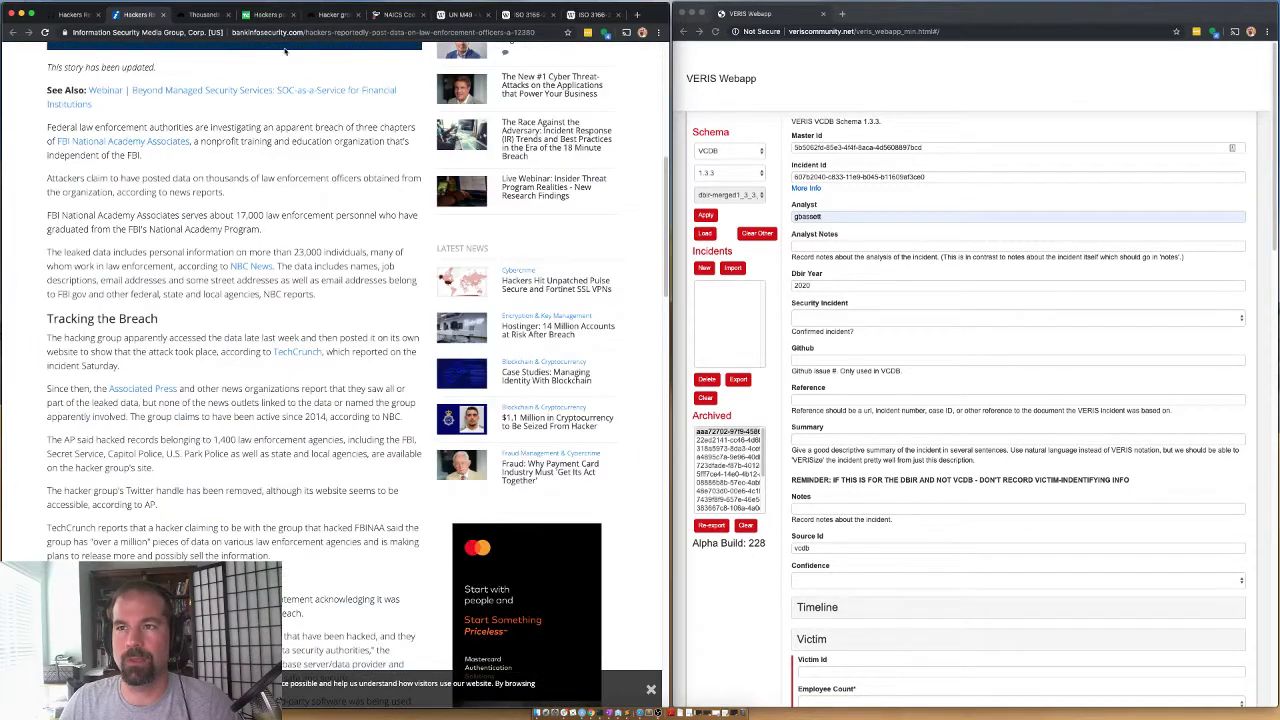
Examine the TechCrunch article for its publication date, the hackers' methods and the published data, dismissing the survey popup
{"action": "left_click", "coordinate": [333, 17]}
{"action": "left_click", "coordinate": [263, 18]}
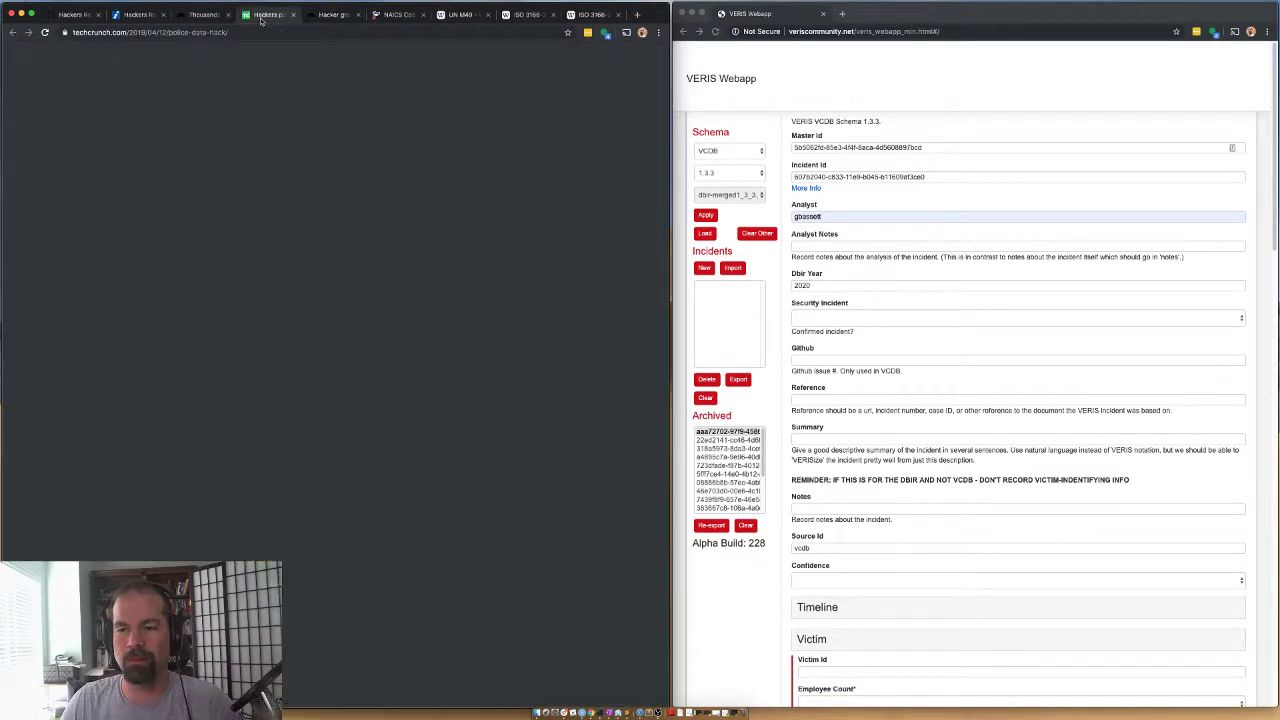
{"action": "scroll", "coordinate": [560, 380], "scroll_direction": "down", "scroll_amount": 5}
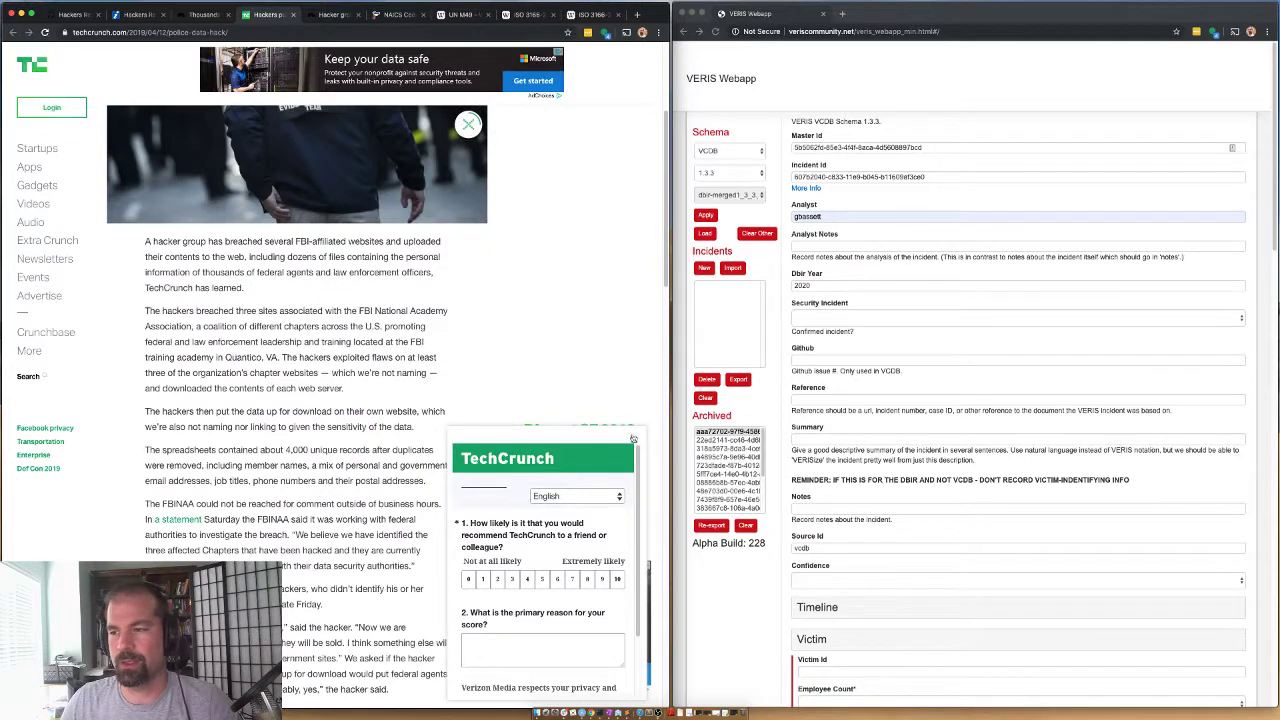
{"action": "left_click", "coordinate": [634, 439]}
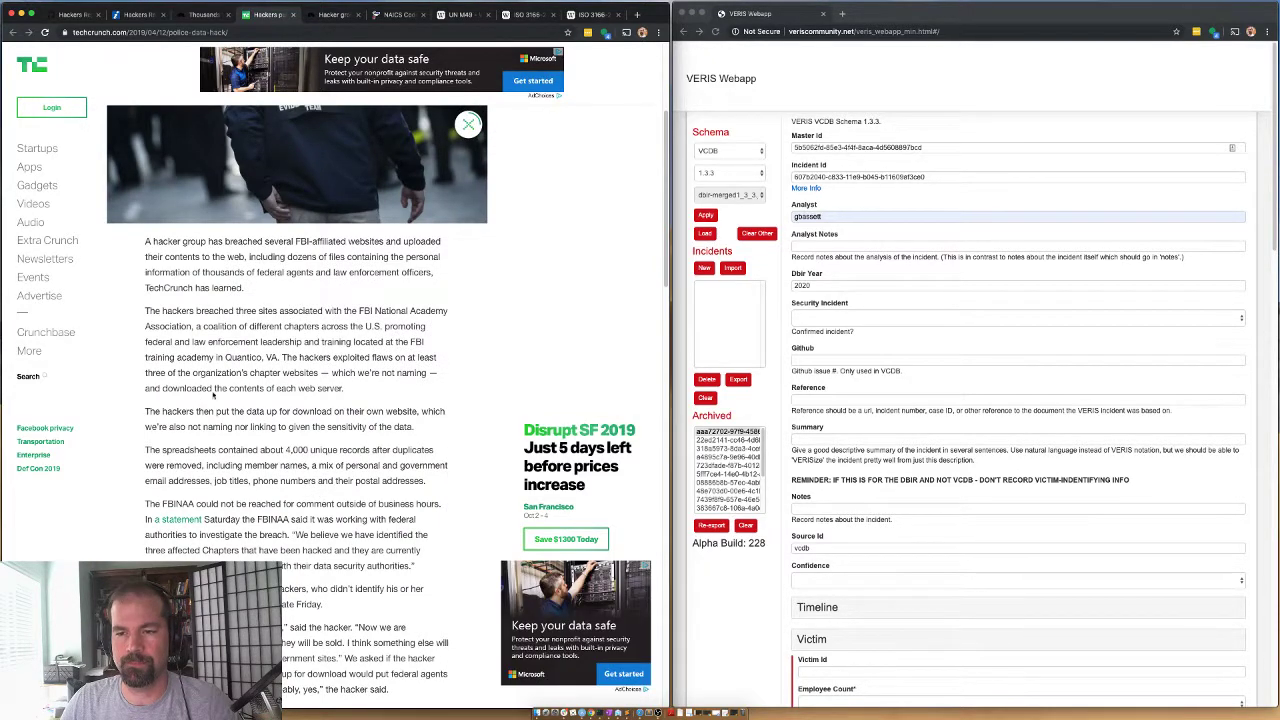
{"action": "scroll", "coordinate": [229, 285], "scroll_direction": "up", "scroll_amount": 2}
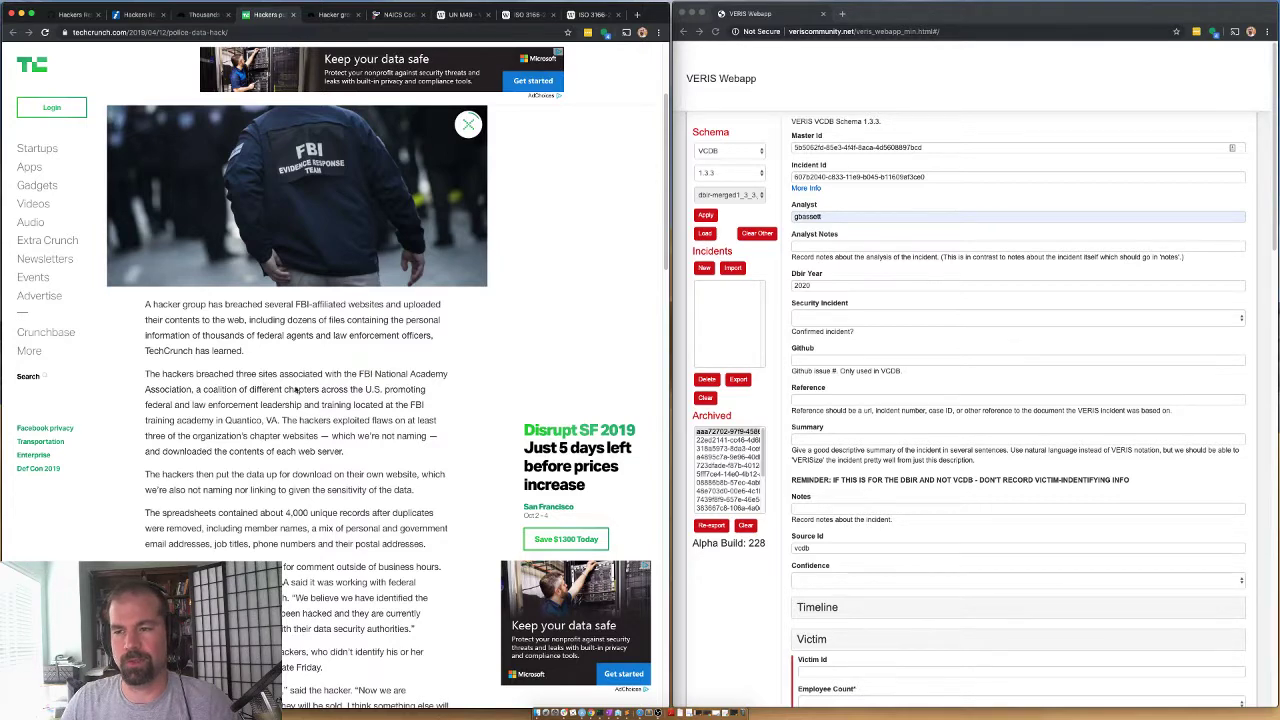
{"action": "scroll", "coordinate": [337, 394], "scroll_direction": "down", "scroll_amount": 10}
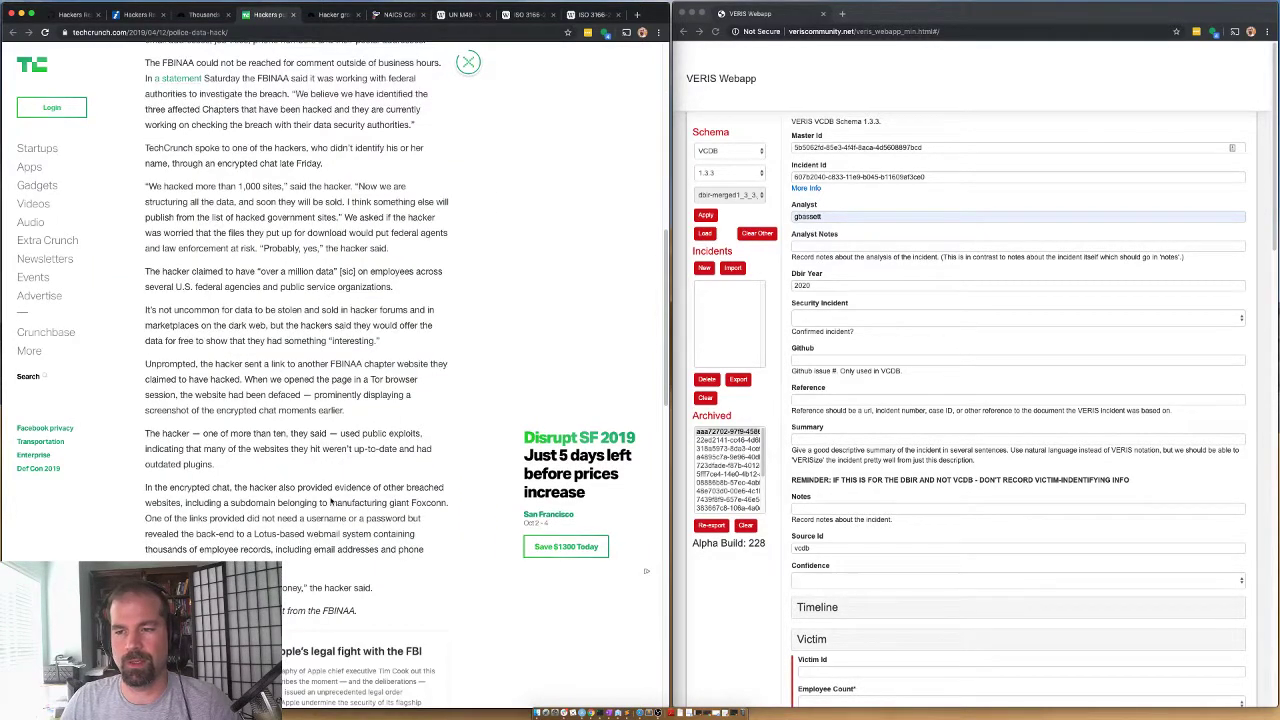
{"action": "scroll", "coordinate": [250, 411], "scroll_direction": "up", "scroll_amount": 4}
{"action": "scroll", "coordinate": [250, 411], "scroll_direction": "up", "scroll_amount": 7}
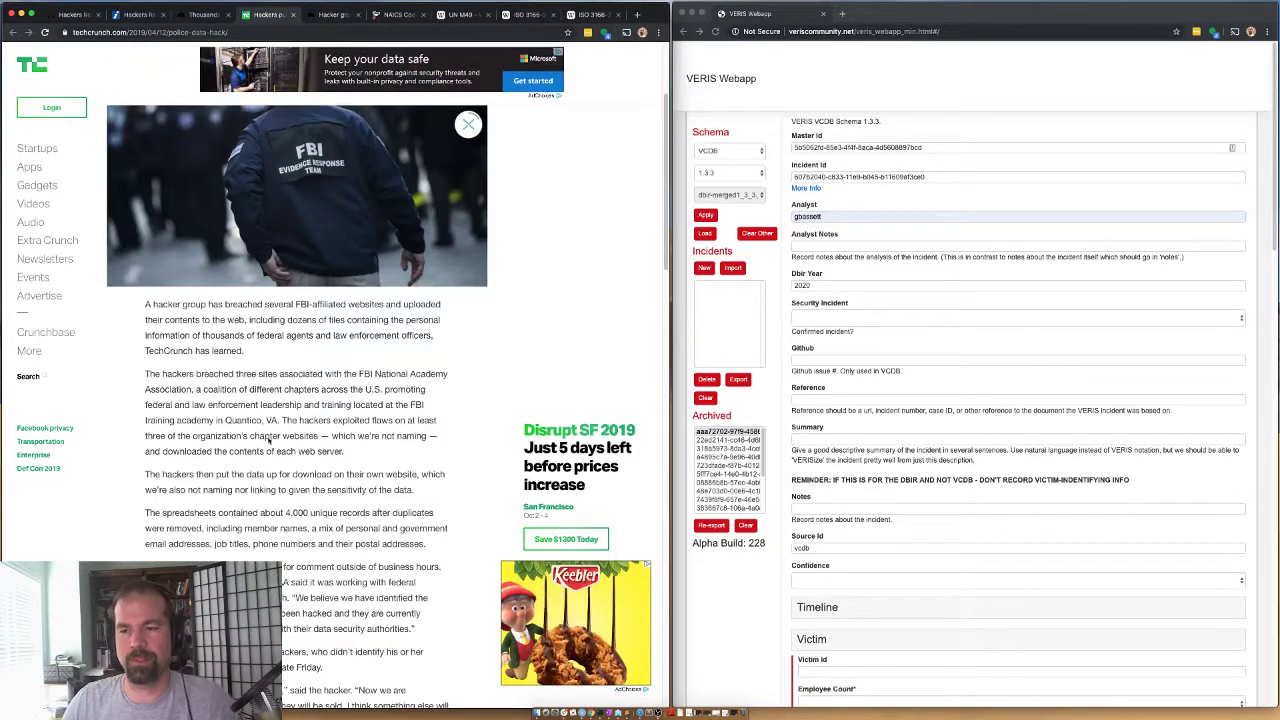
{"action": "scroll", "coordinate": [276, 440], "scroll_direction": "up", "scroll_amount": 4}
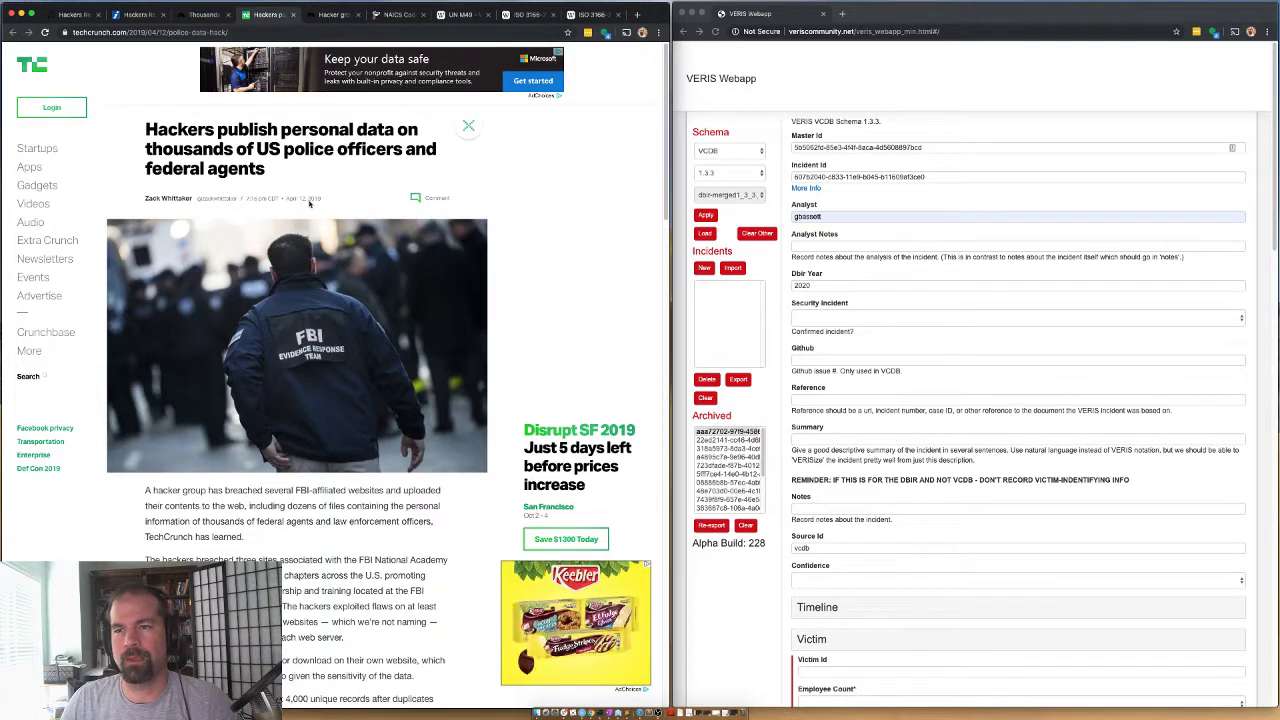
Set Security Incident to "Confirmed: Yes - Confirmed" and copy the GitHub issue number 13413 into the Github field
{"action": "left_click", "coordinate": [838, 318]}
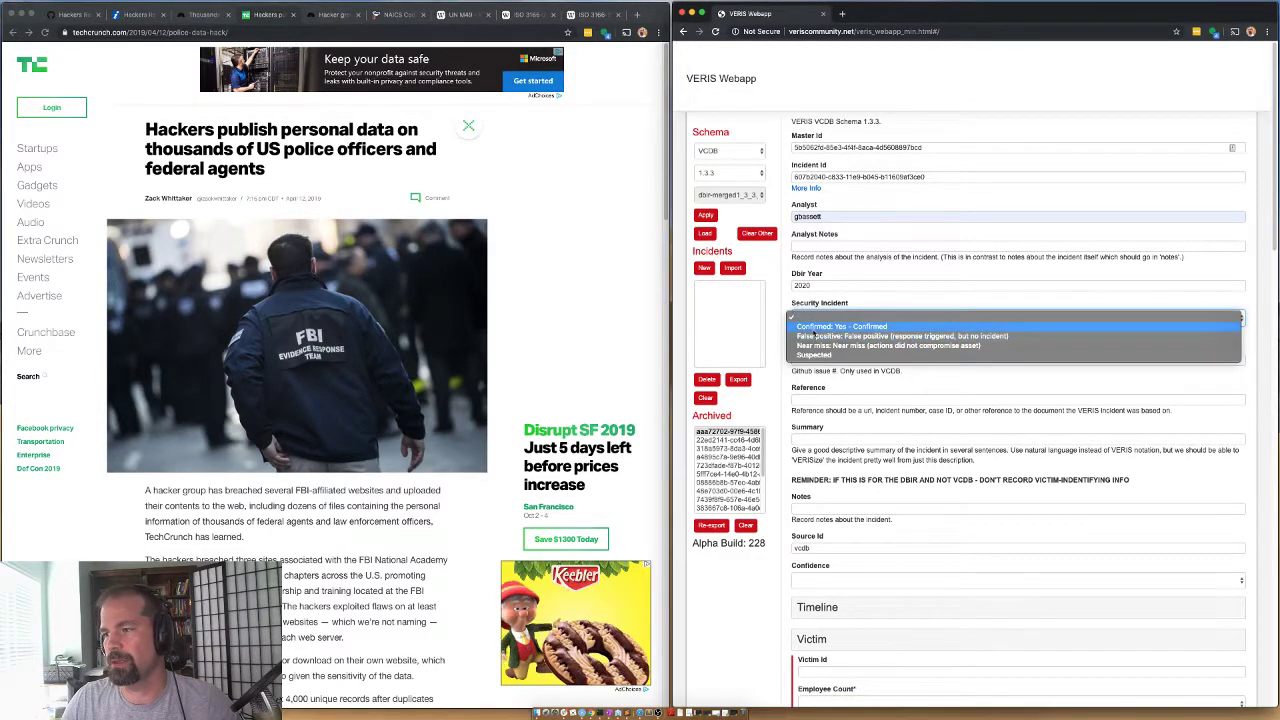
{"action": "left_click", "coordinate": [830, 326]}
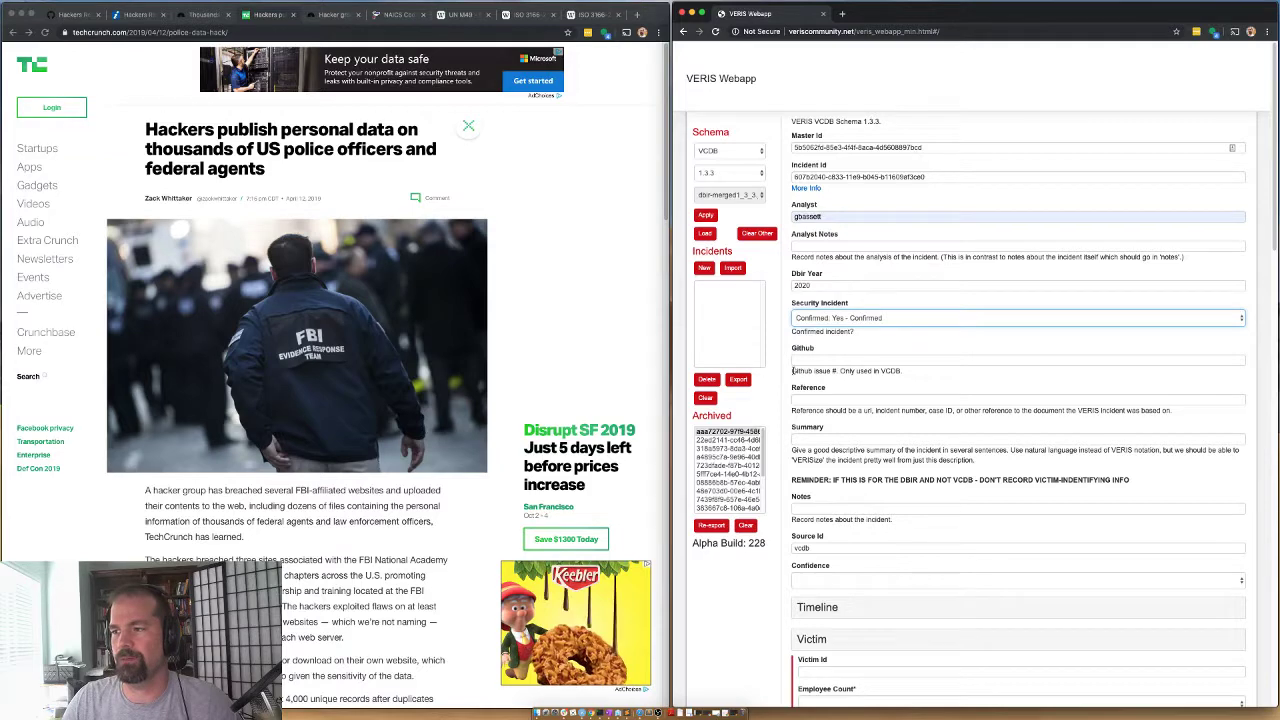
{"action": "left_click", "coordinate": [73, 16]}
{"action": "left_click_drag", "start_coordinate": [244, 33], "coordinate": [291, 36]}
{"action": "key", "text": "super+c"}
{"action": "left_click", "coordinate": [800, 359]}
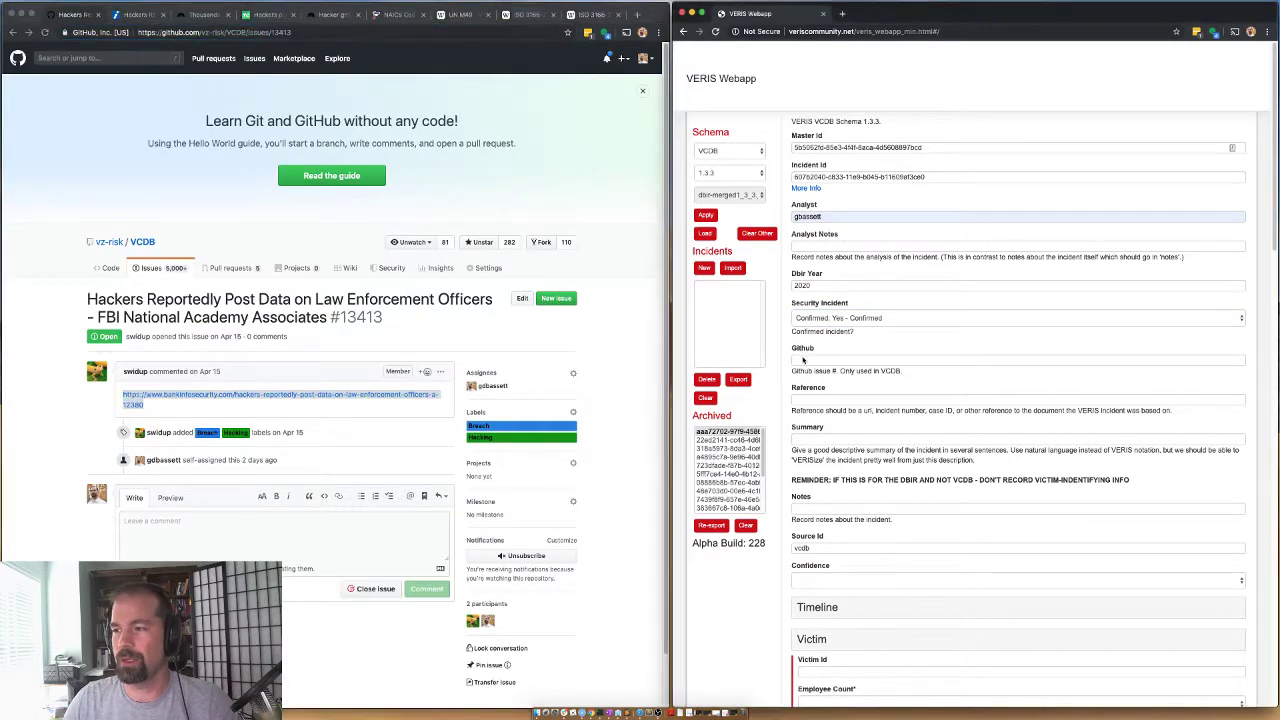
{"action": "key", "text": "super+v"}
{"action": "key", "text": "BackSpace"}
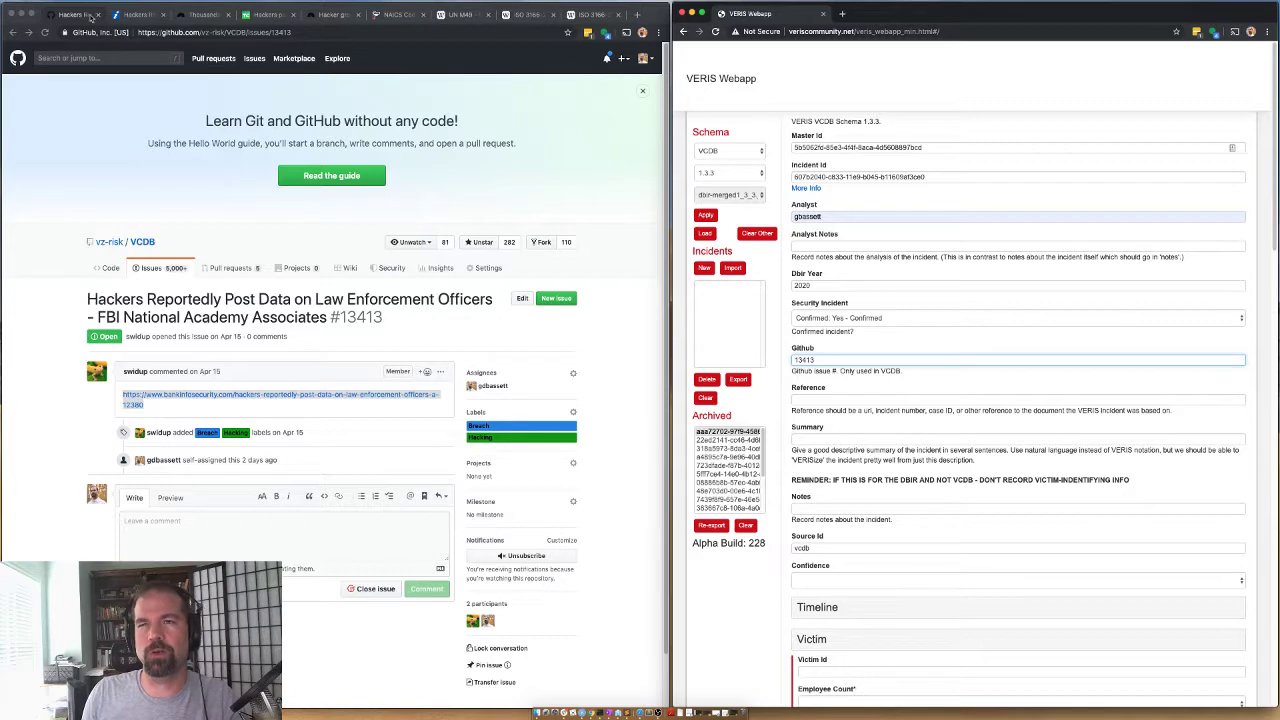
Copy the BankInfoSecurity article's URL into the incident's Reference field, followed by a separator
{"action": "left_click", "coordinate": [140, 15]}
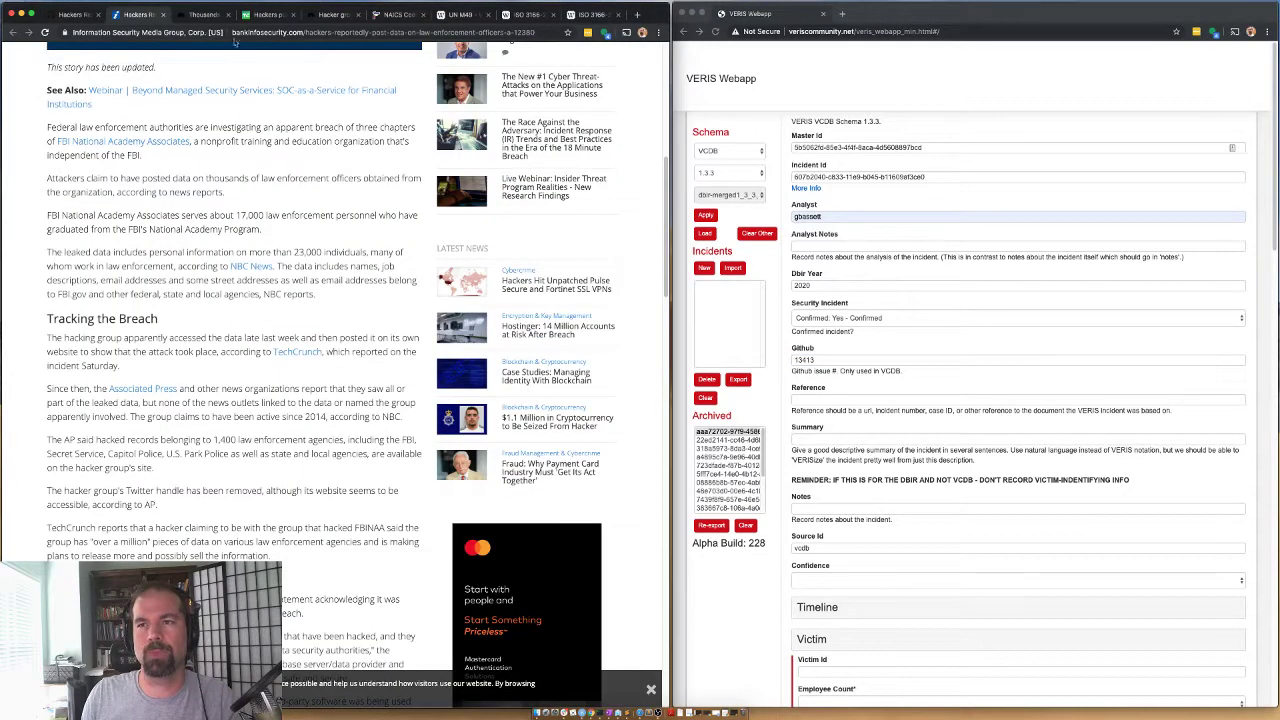
{"action": "left_click", "coordinate": [270, 33]}
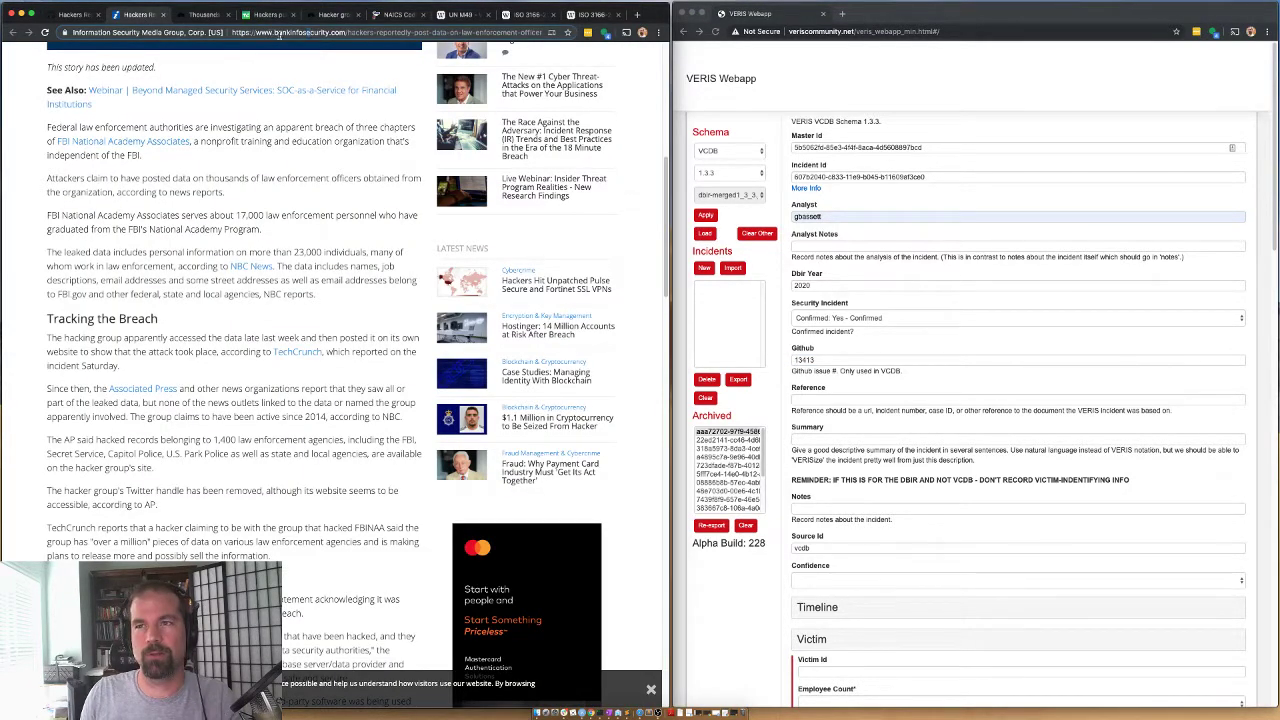
{"action": "left_click", "coordinate": [842, 405]}
{"action": "left_click", "coordinate": [836, 399]}
{"action": "key", "text": "ctrl+v"}
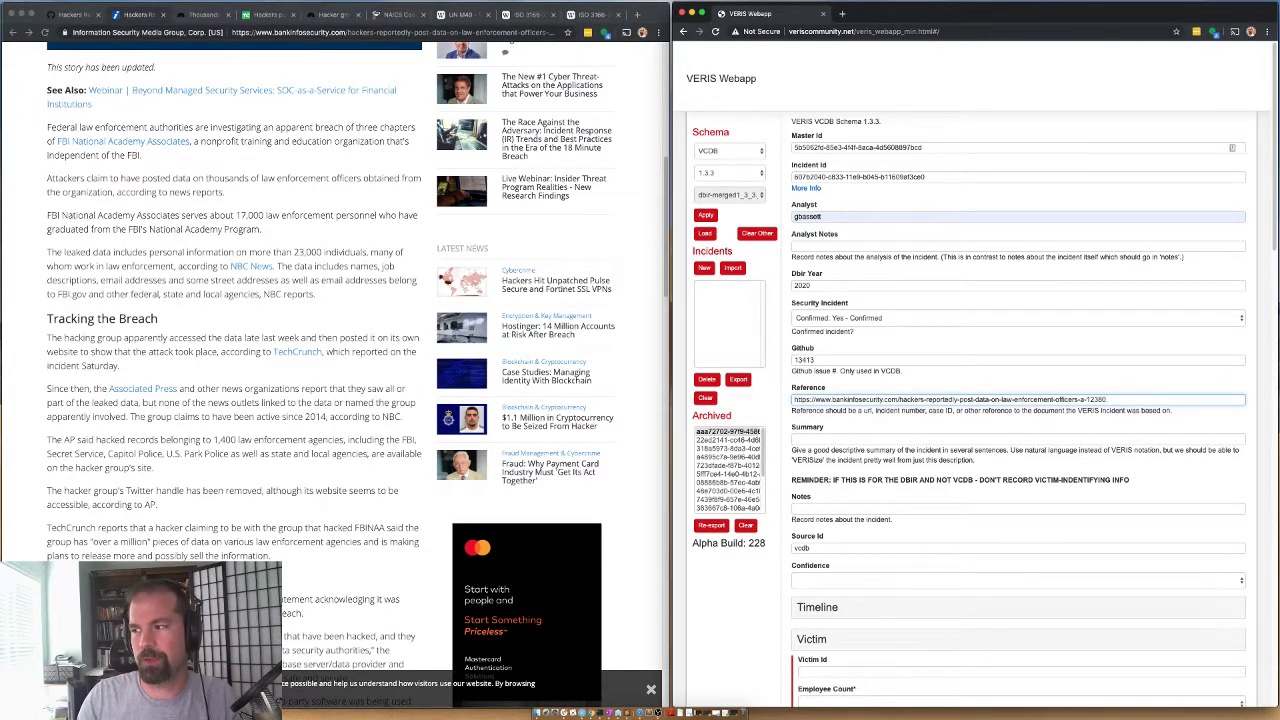
Append the NBC News article's URL to the Reference field, followed by a comma
{"action": "left_click", "coordinate": [204, 16]}
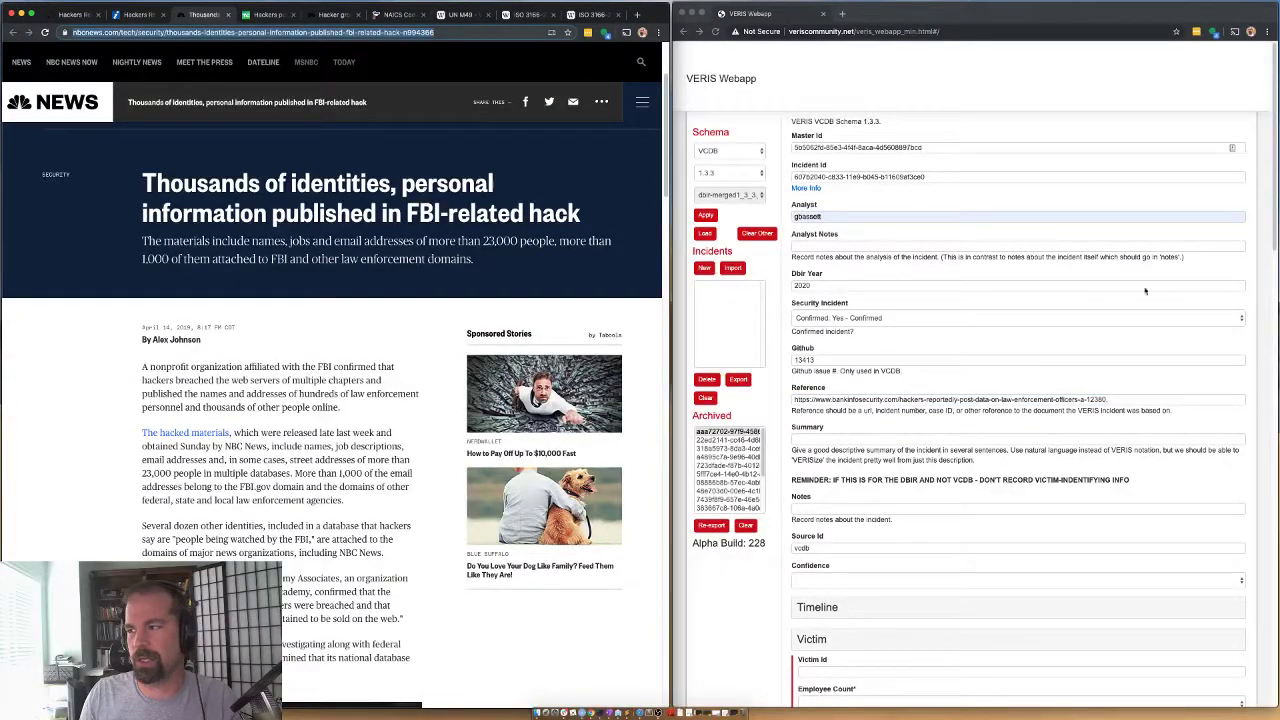
{"action": "left_click", "coordinate": [1140, 400]}
{"action": "key", "text": "ctrl+v"}
{"action": "type", "text": ","}
Append the TechCrunch article's URL to the end of the Reference field, separated by a comma
{"action": "left_click", "coordinate": [266, 13]}
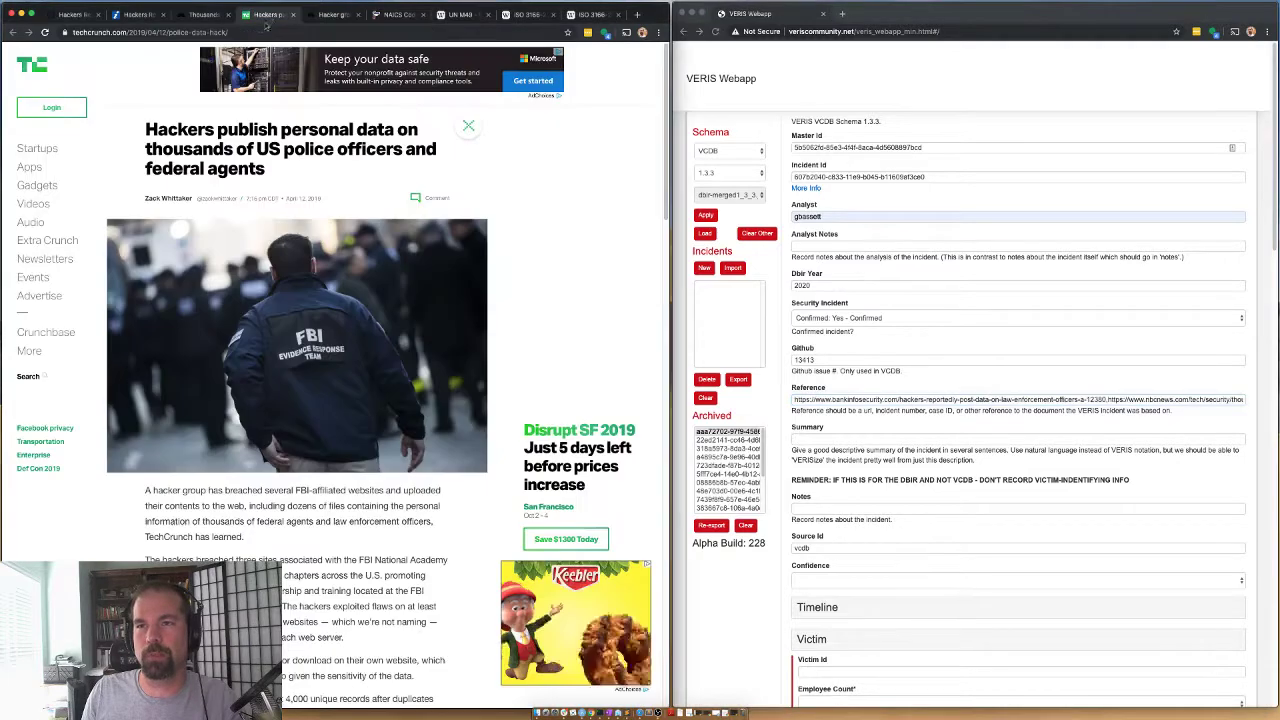
{"action": "left_click", "coordinate": [1222, 400]}
{"action": "scroll", "coordinate": [1222, 400], "scroll_direction": "down", "scroll_amount": 20}
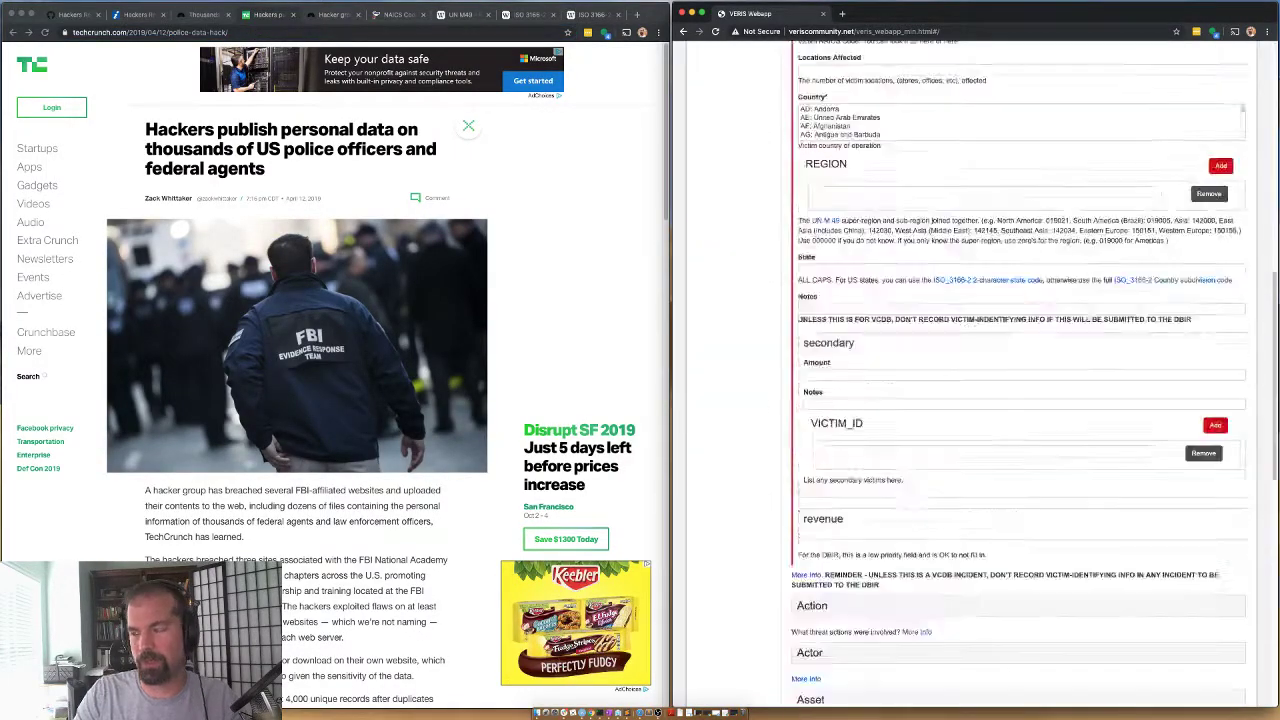
{"action": "scroll", "coordinate": [1222, 400], "scroll_direction": "up", "scroll_amount": 20}
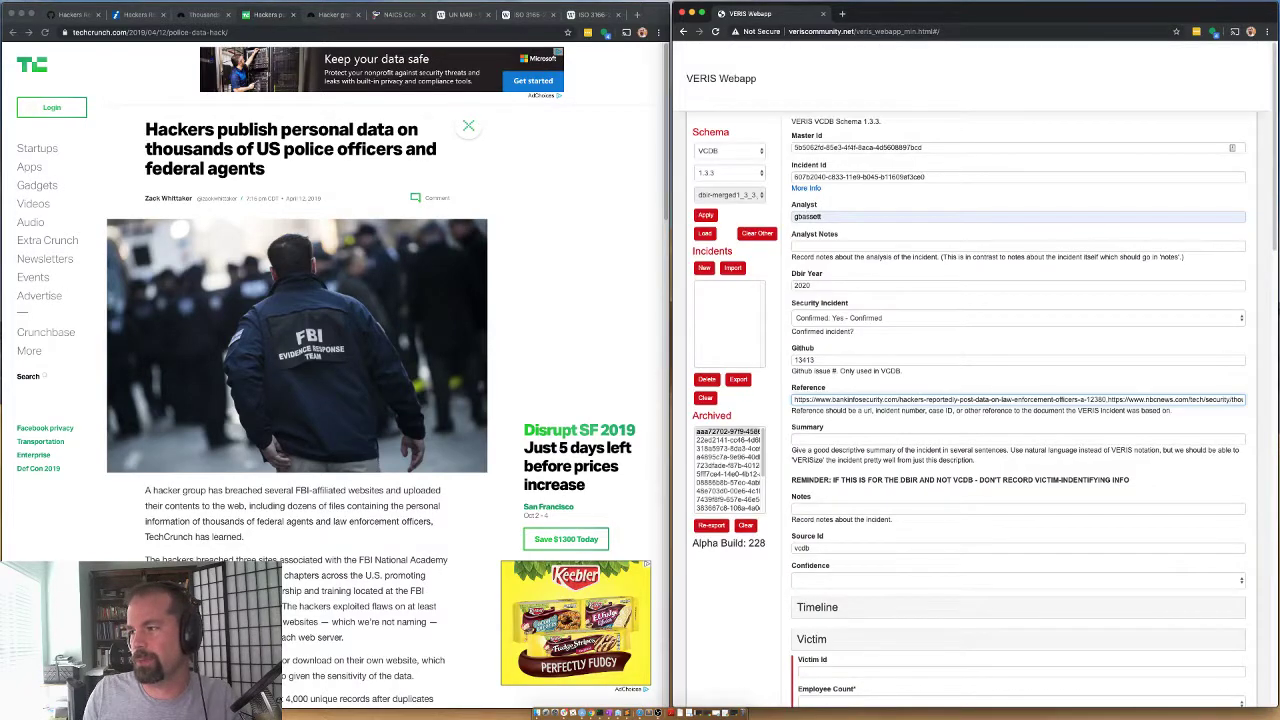
{"action": "key", "text": "End"}
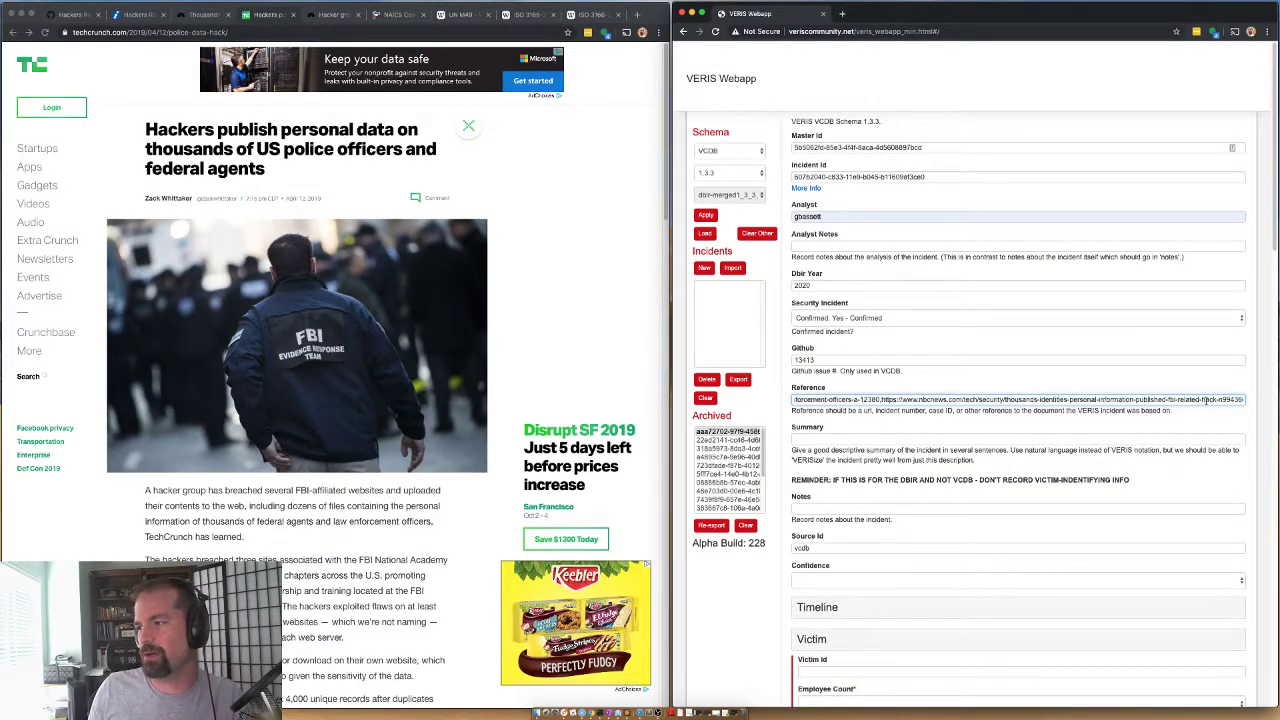
{"action": "type", "text": ","}
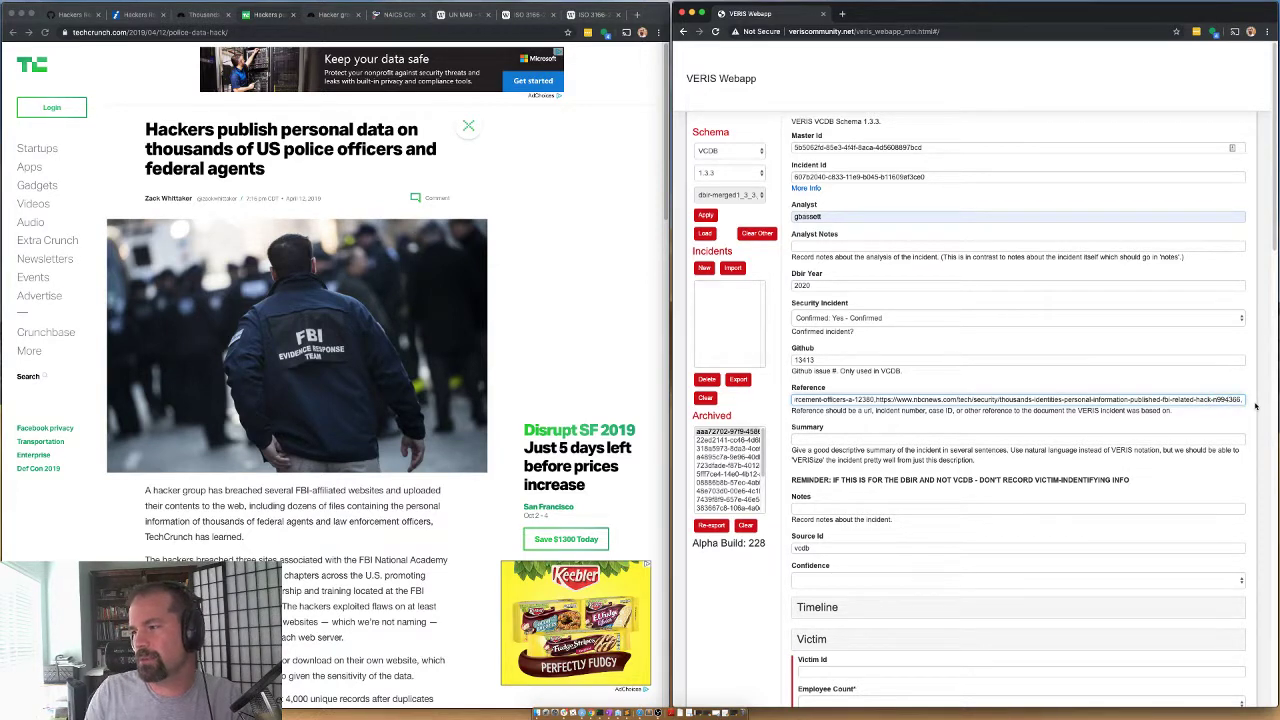
{"action": "key", "text": "super+v"}
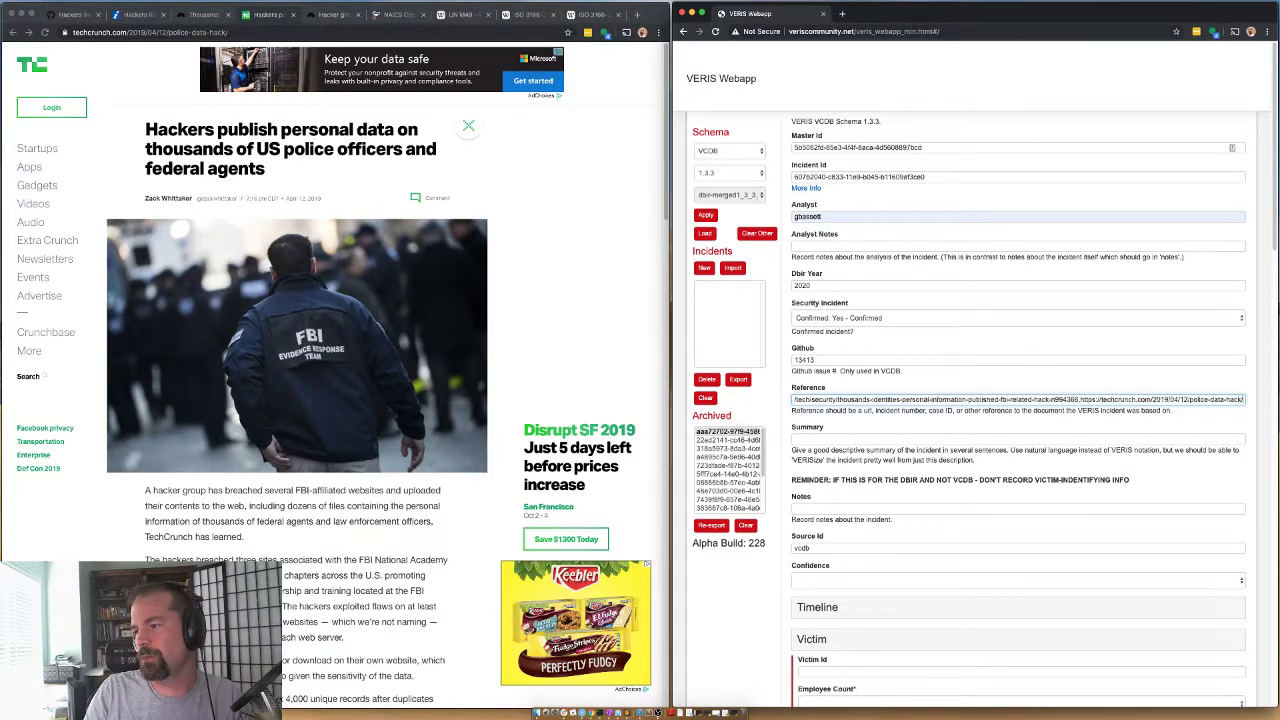
Append the URL of the NBC News article "Hacker group posts hundreds of law officer records" to the Reference field after a comma
{"action": "left_click", "coordinate": [343, 16]}
{"action": "left_click", "coordinate": [175, 33]}
{"action": "key", "text": "super+c"}
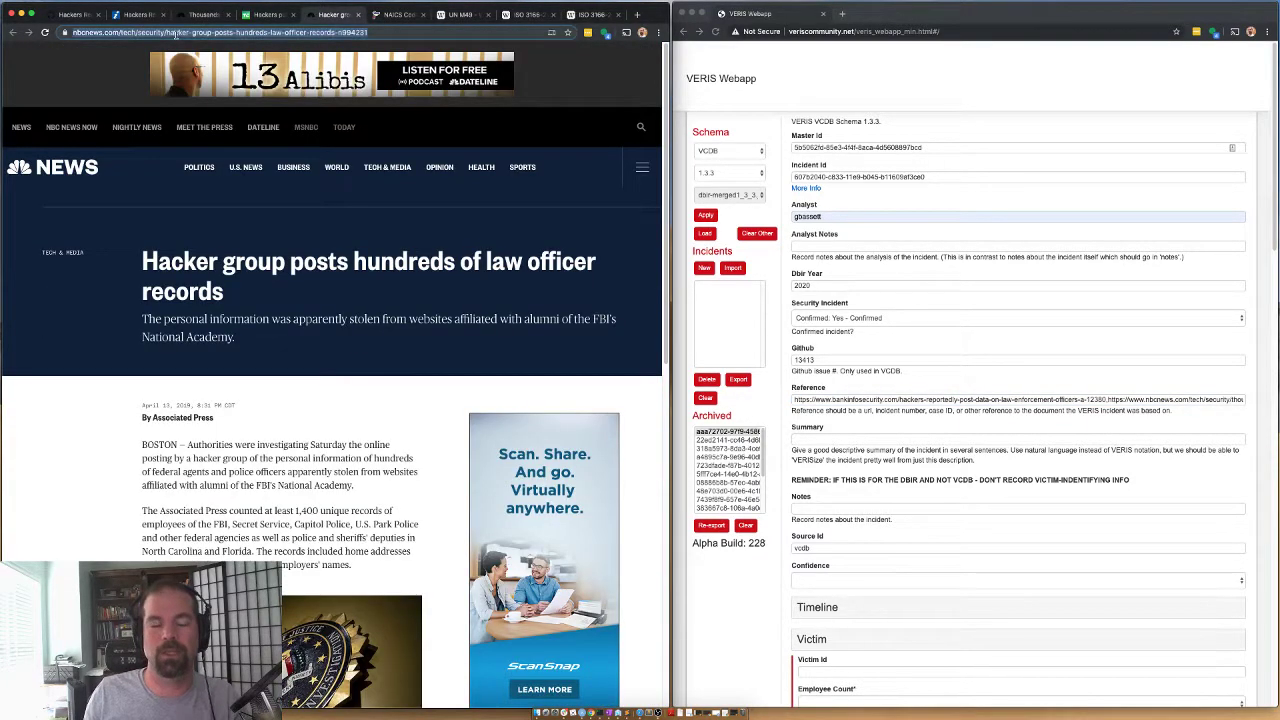
{"action": "left_click", "coordinate": [1213, 404]}
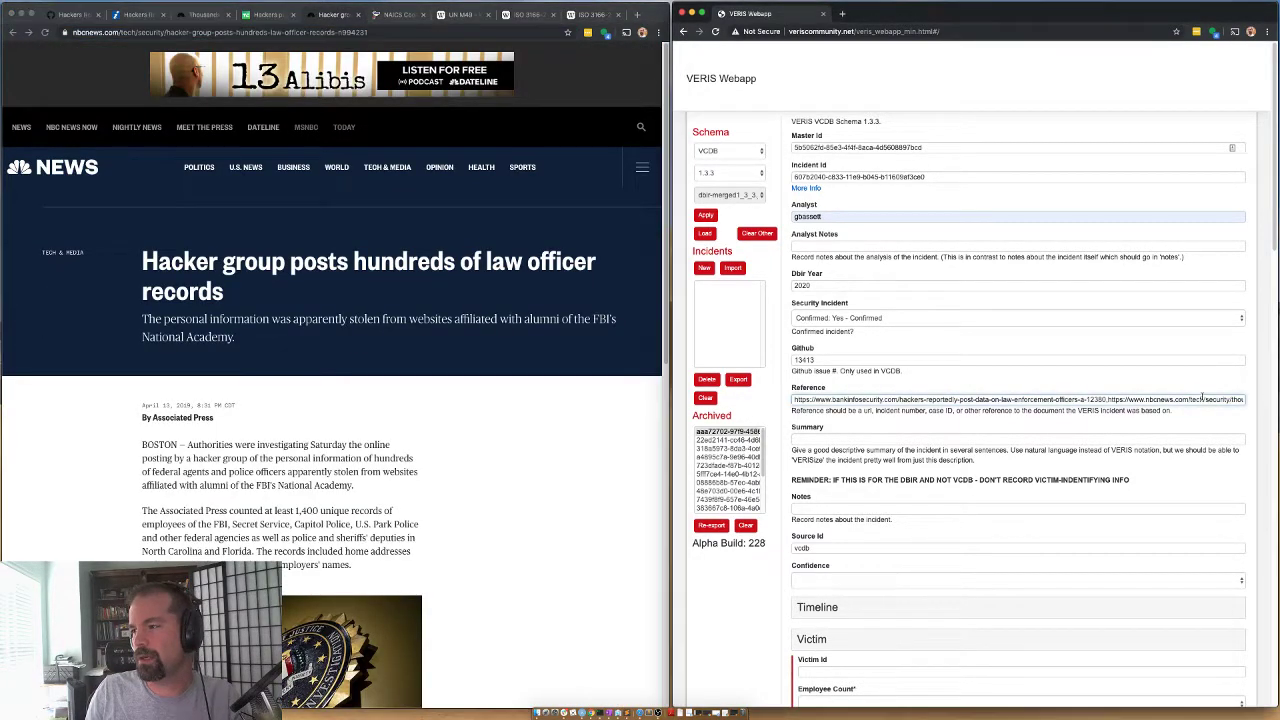
{"action": "key", "text": "super+a"}
{"action": "key", "text": "Right"}
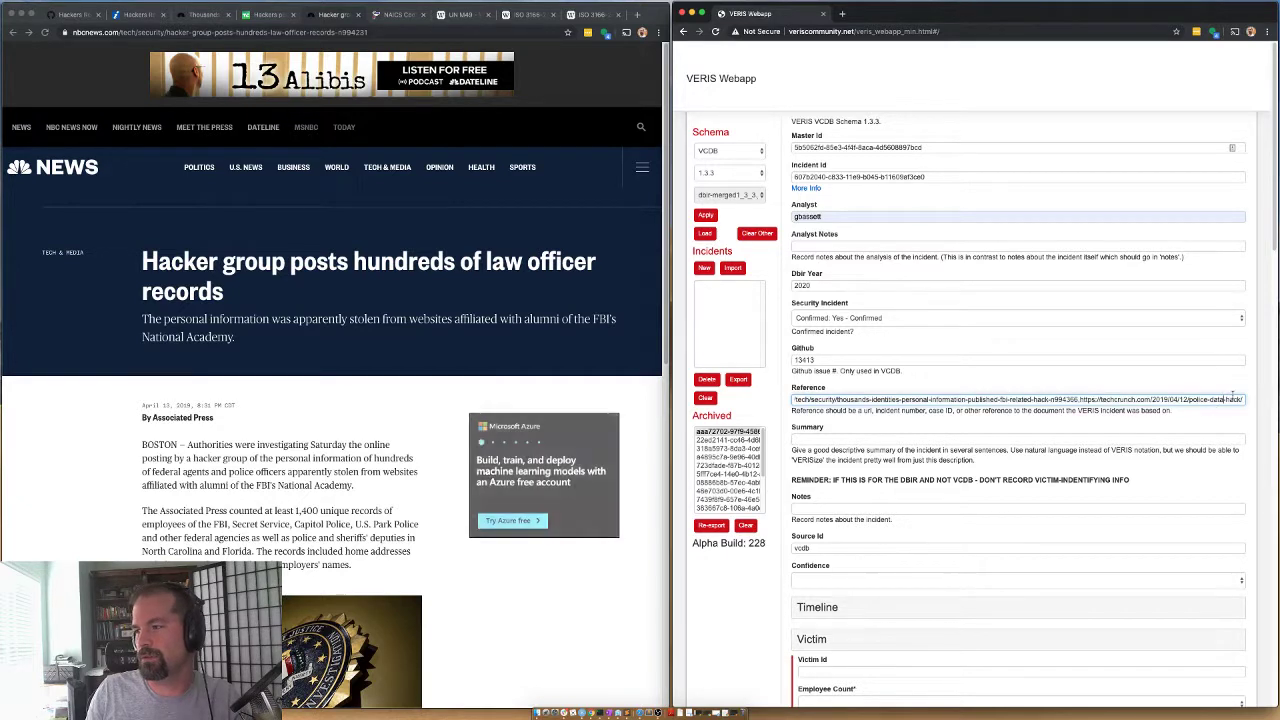
{"action": "type", "text": ","}
{"action": "key", "text": "super+v"}
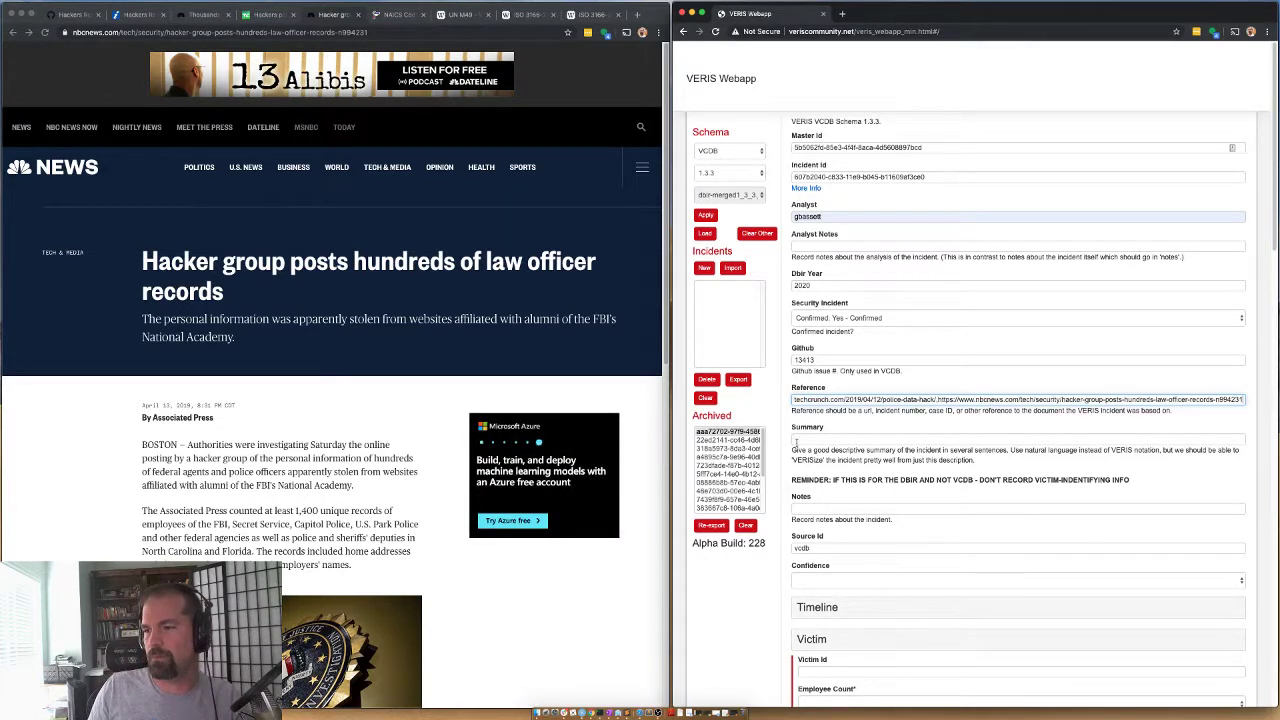
Enter the Summary "law enforcement PII stolen through webapp." and set Confidence to "Medium: Medium confidence"
{"action": "left_click", "coordinate": [818, 439]}
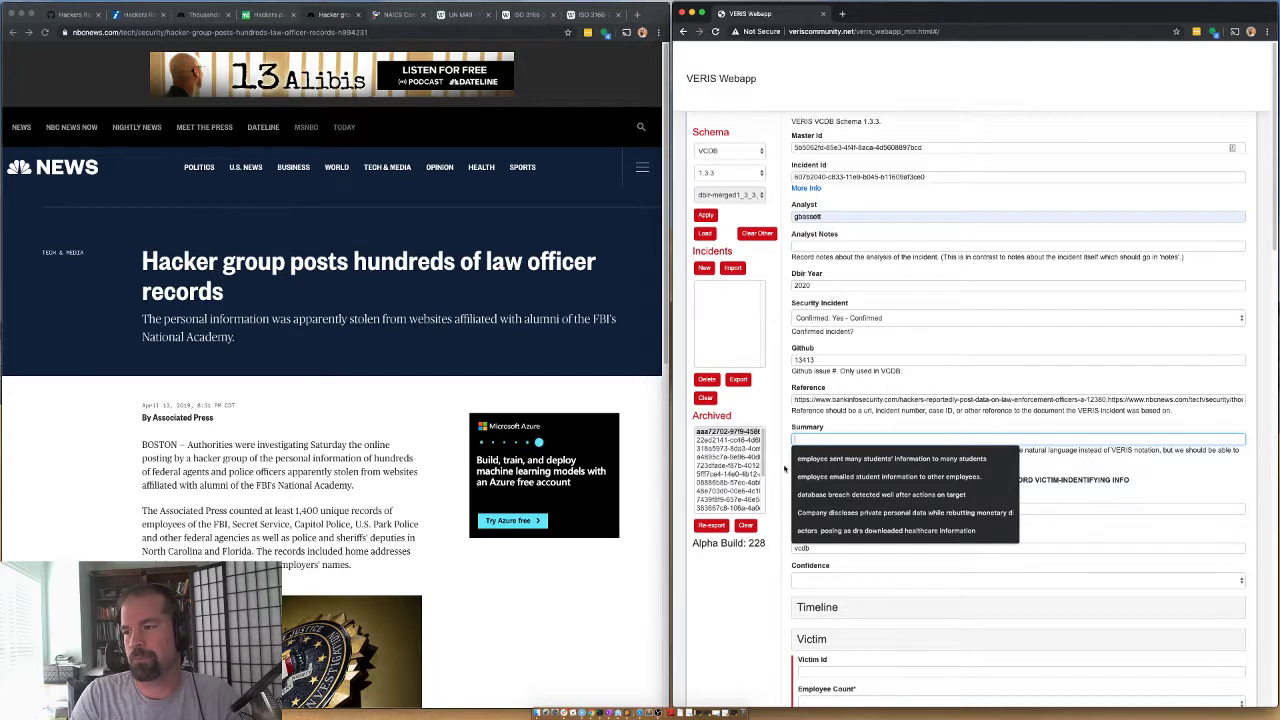
{"action": "type", "text": "law enfor"}
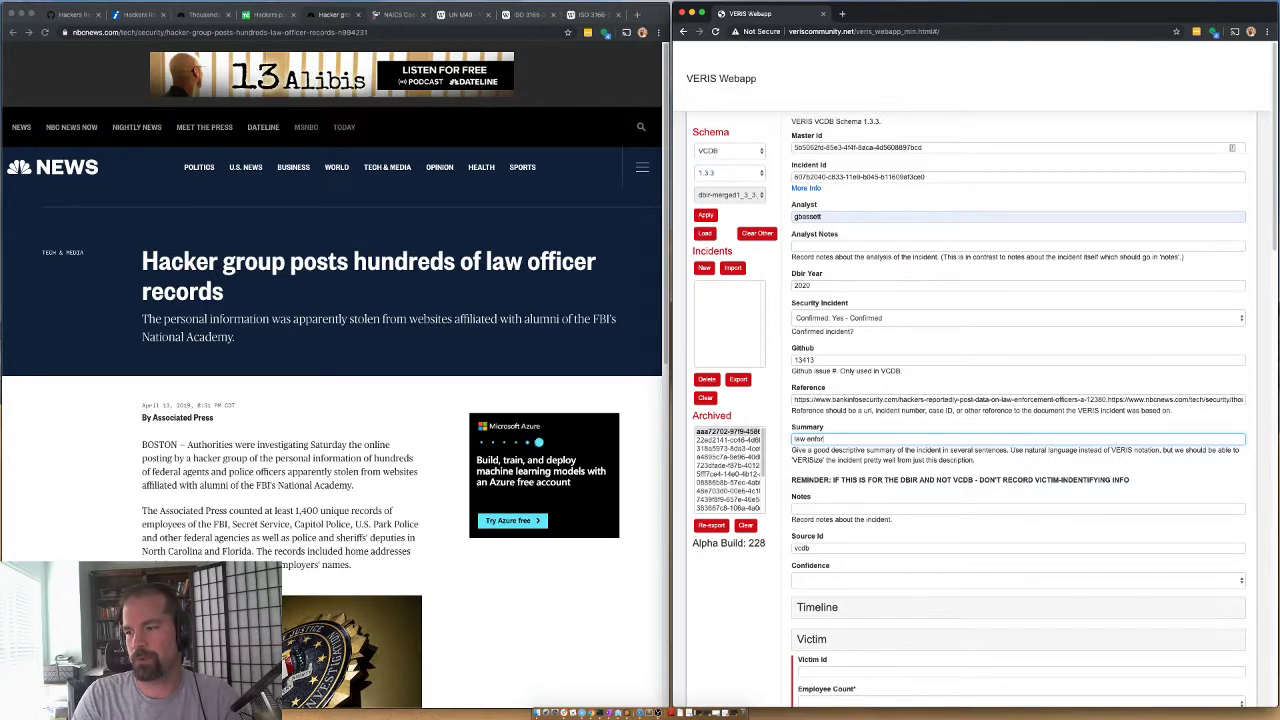
{"action": "type", "text": "cement PII stolen through webapp."}
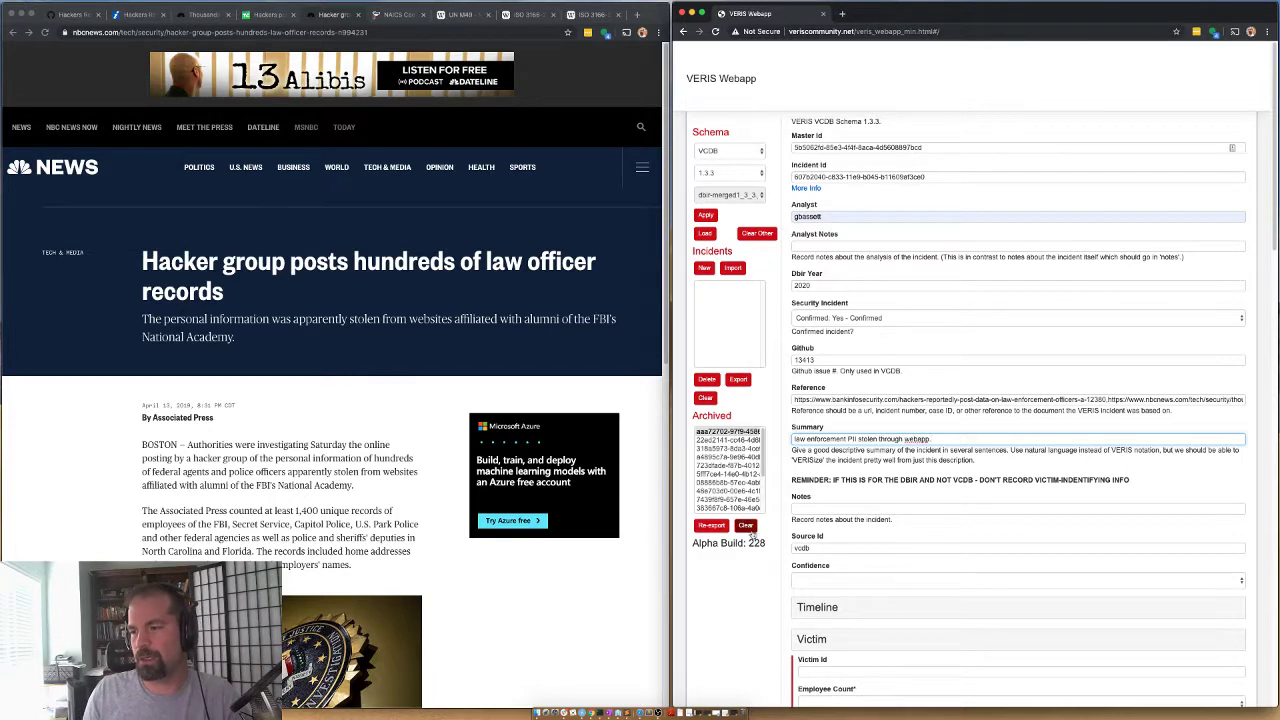
{"action": "left_click", "coordinate": [840, 582]}
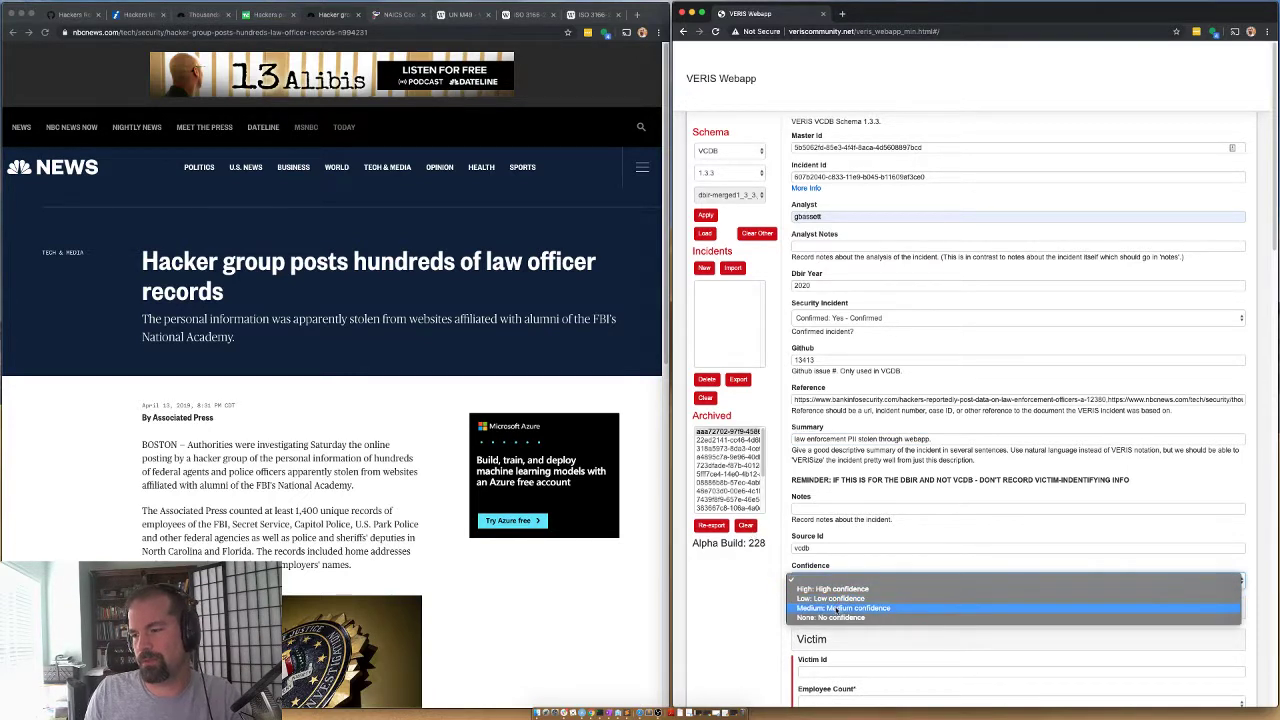
{"action": "left_click", "coordinate": [840, 603]}
Expand the Timeline section and its Incident entry, and set the incident year to 2019
{"action": "scroll", "coordinate": [838, 493], "scroll_direction": "down", "scroll_amount": 2}
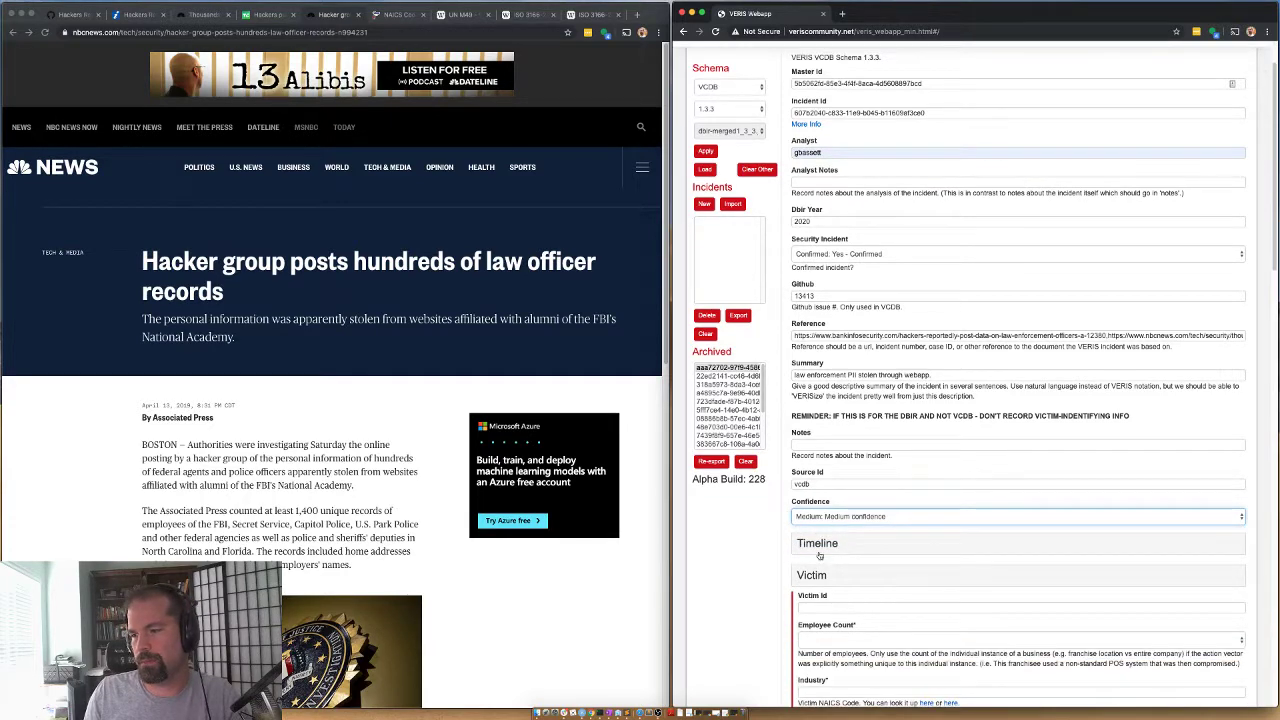
{"action": "left_click", "coordinate": [818, 548]}
{"action": "left_click", "coordinate": [805, 545]}
{"action": "scroll", "coordinate": [752, 632], "scroll_direction": "down", "scroll_amount": 3}
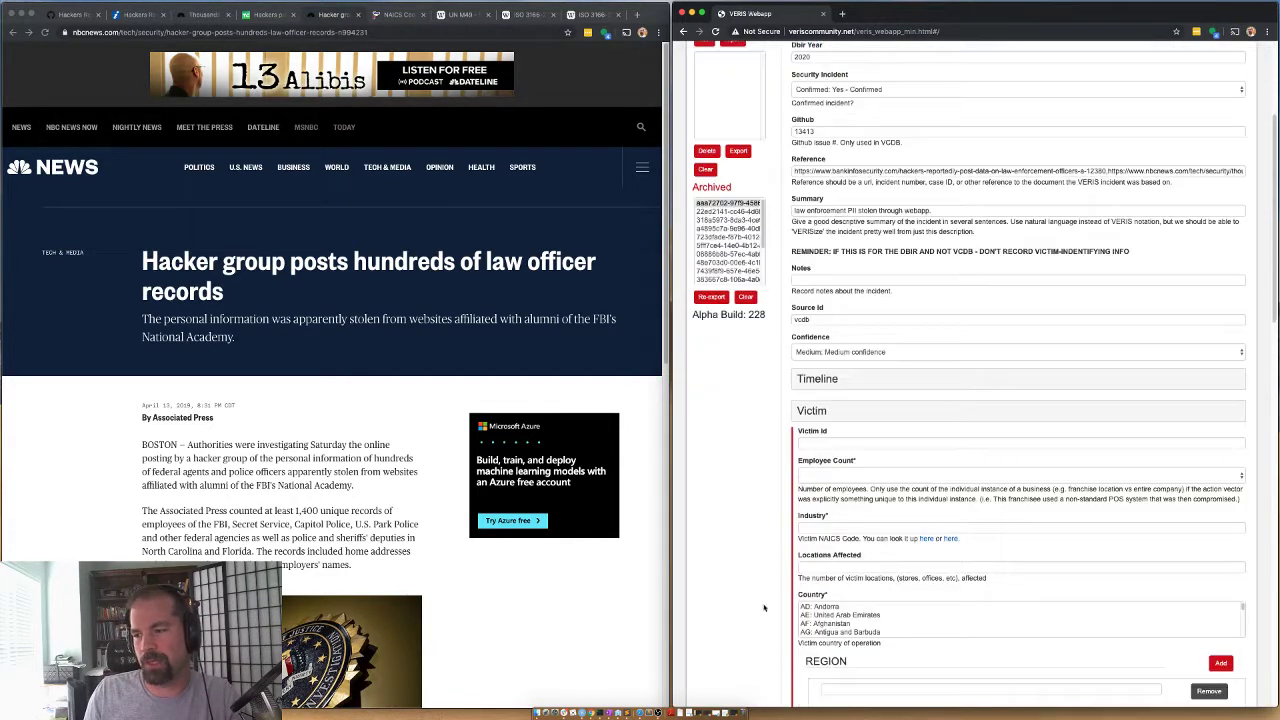
{"action": "left_click", "coordinate": [850, 444]}
{"action": "left_click", "coordinate": [818, 380]}
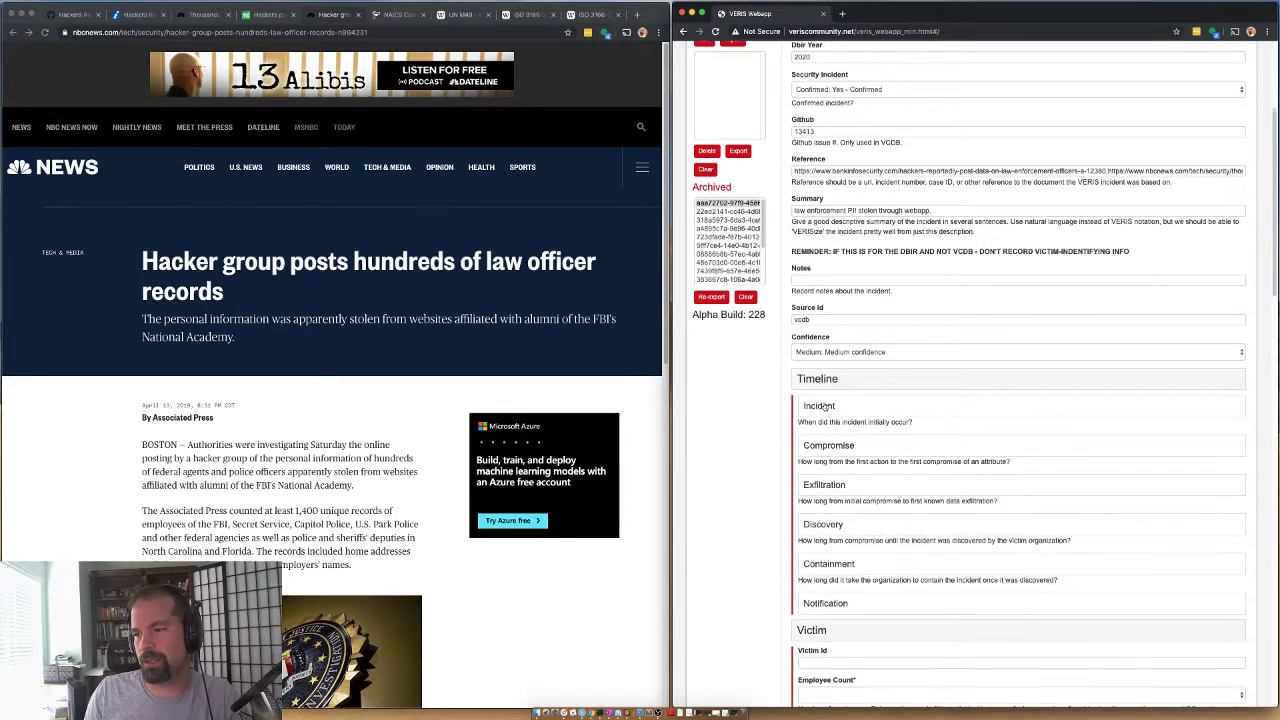
{"action": "left_click", "coordinate": [828, 426]}
{"action": "type", "text": "2019"}
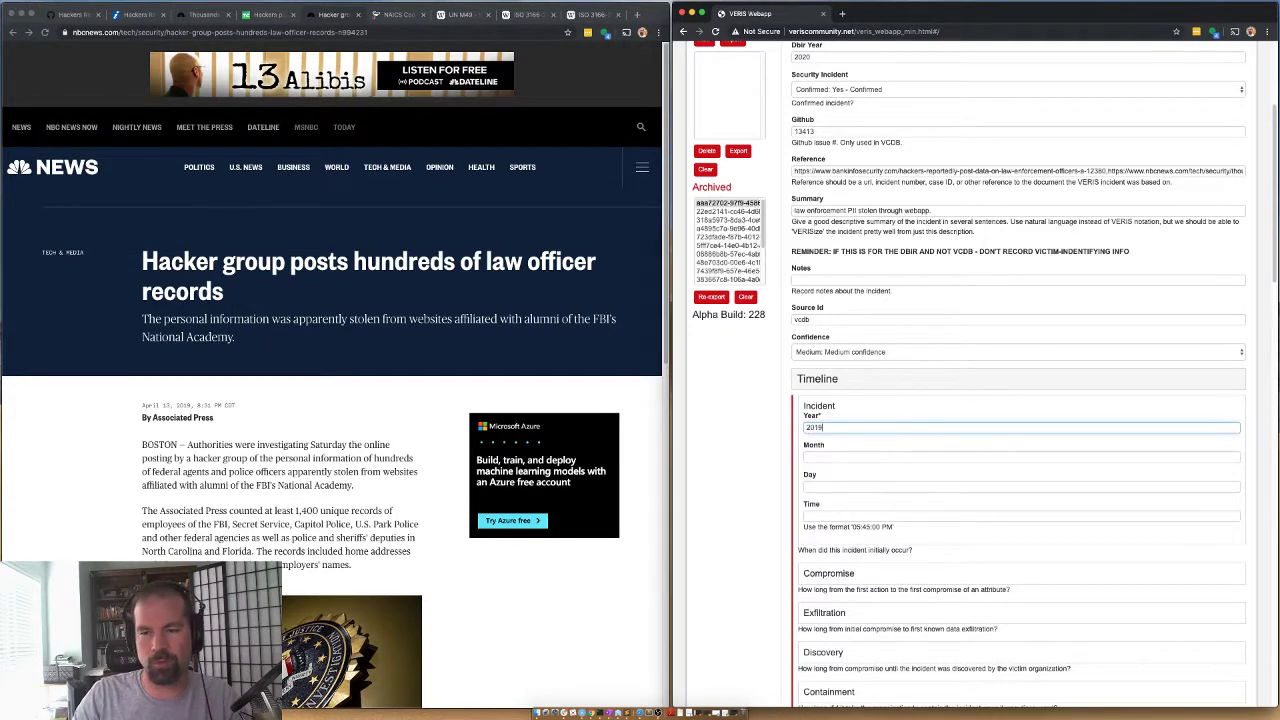
Examine the open NBC News article and the TechCrunch article for when the breach occurred and what the hackers said about it
{"action": "scroll", "coordinate": [258, 483], "scroll_direction": "down", "scroll_amount": 5}
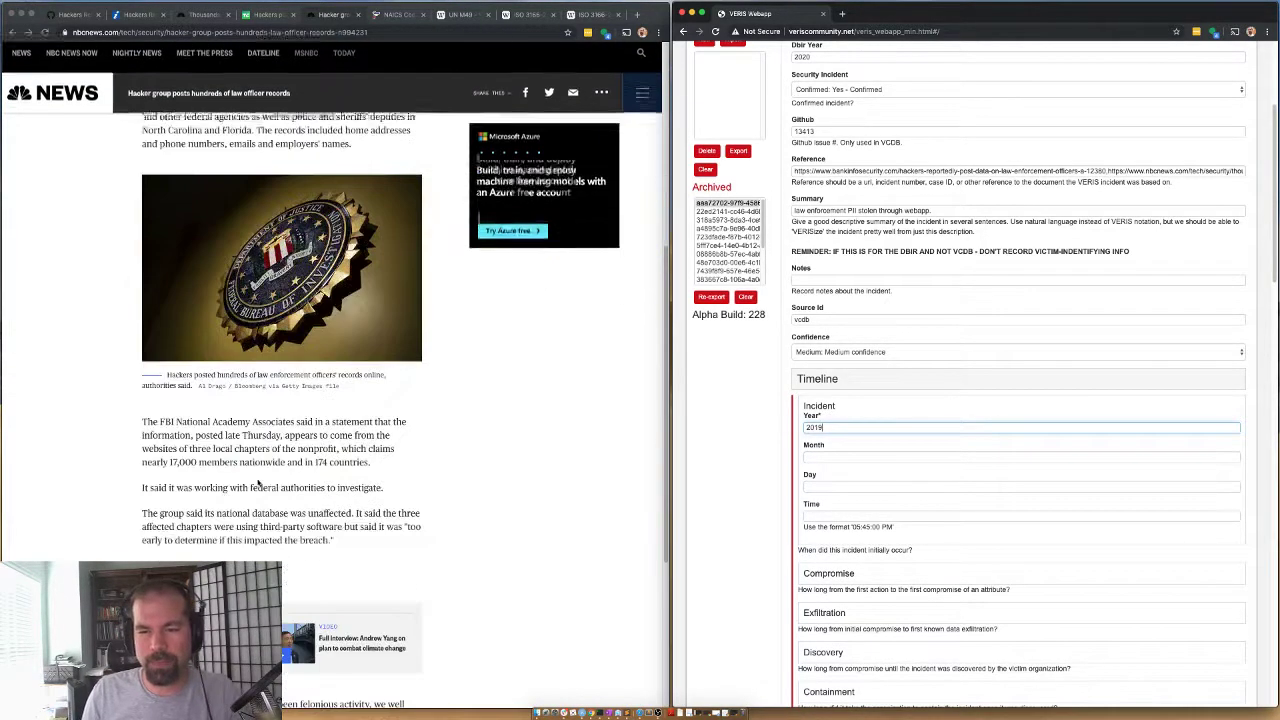
{"action": "scroll", "coordinate": [258, 483], "scroll_direction": "down", "scroll_amount": 3}
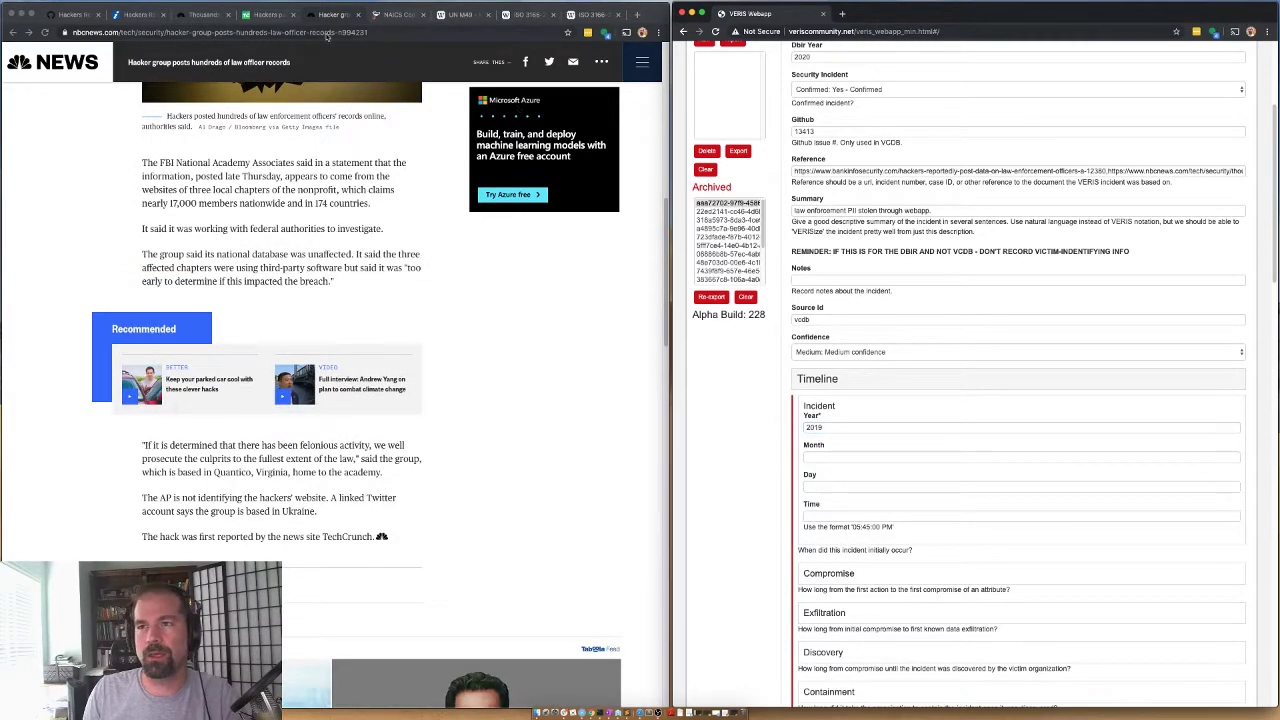
{"action": "left_click", "coordinate": [265, 15]}
{"action": "scroll", "coordinate": [282, 403], "scroll_direction": "down", "scroll_amount": 10}
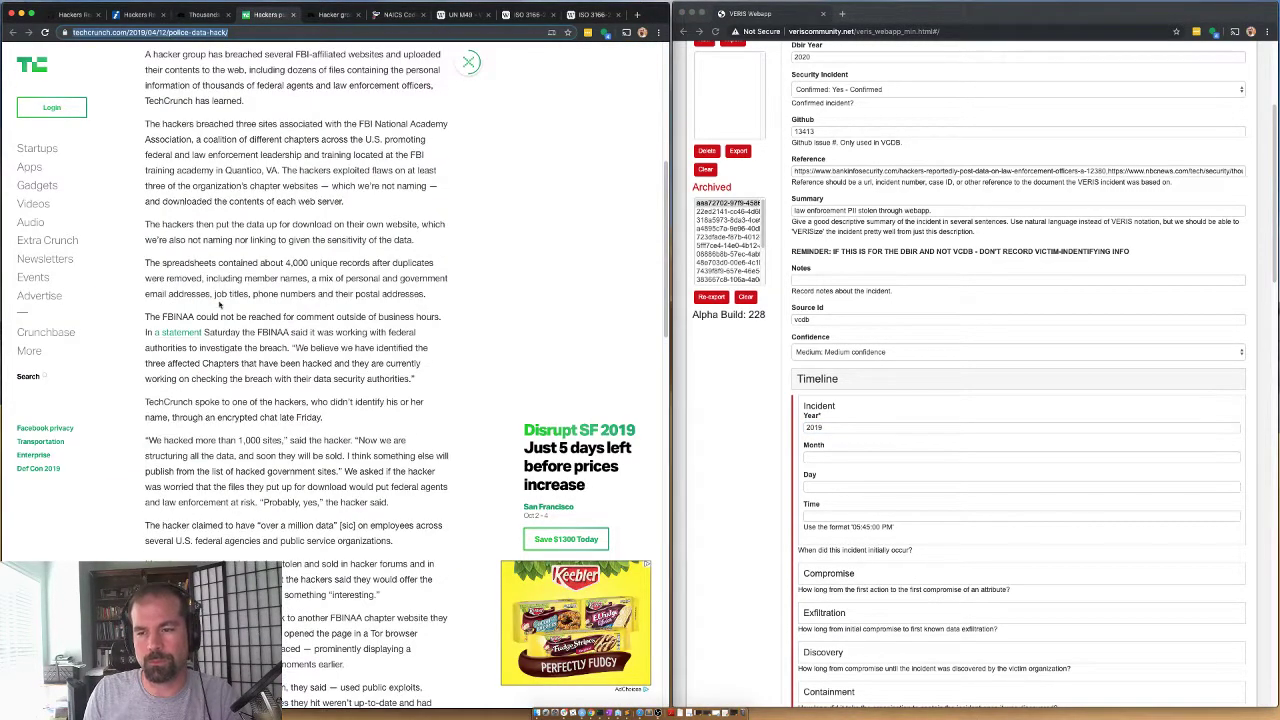
{"action": "scroll", "coordinate": [285, 400], "scroll_direction": "down", "scroll_amount": 3}
{"action": "scroll", "coordinate": [295, 390], "scroll_direction": "up", "scroll_amount": 5}
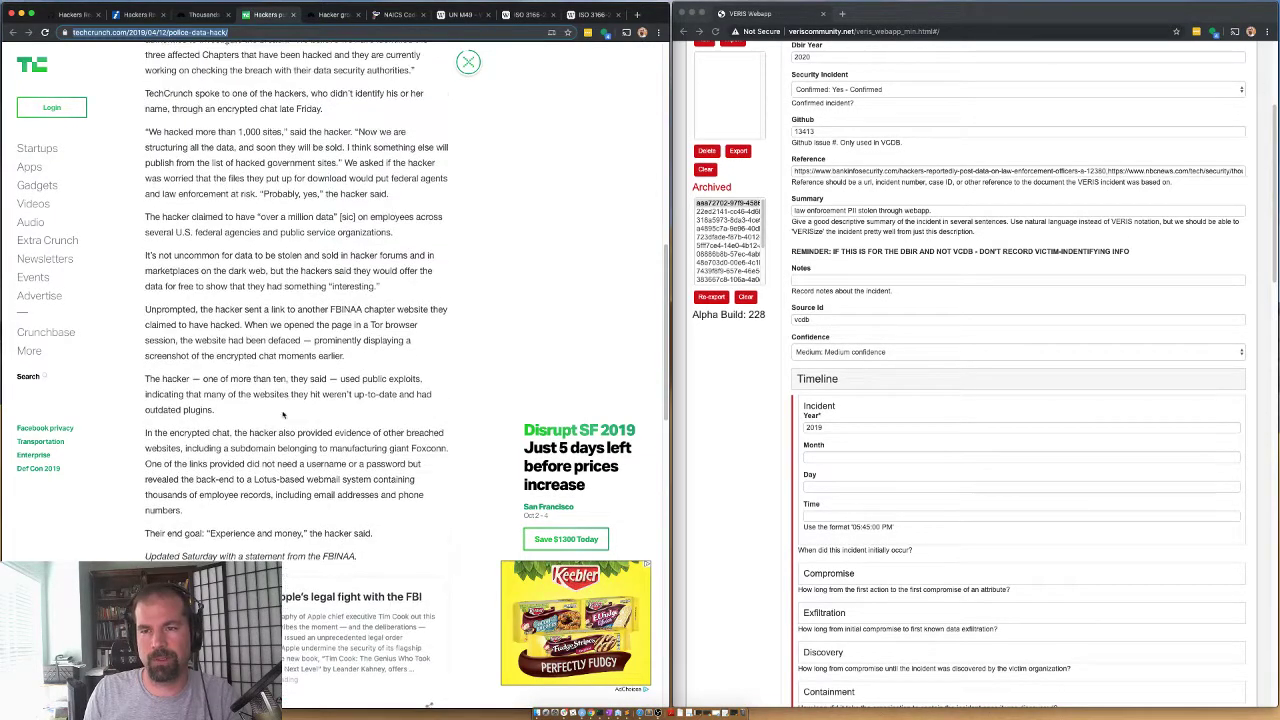
{"action": "left_click_drag", "start_coordinate": [240, 278], "coordinate": [341, 304]}
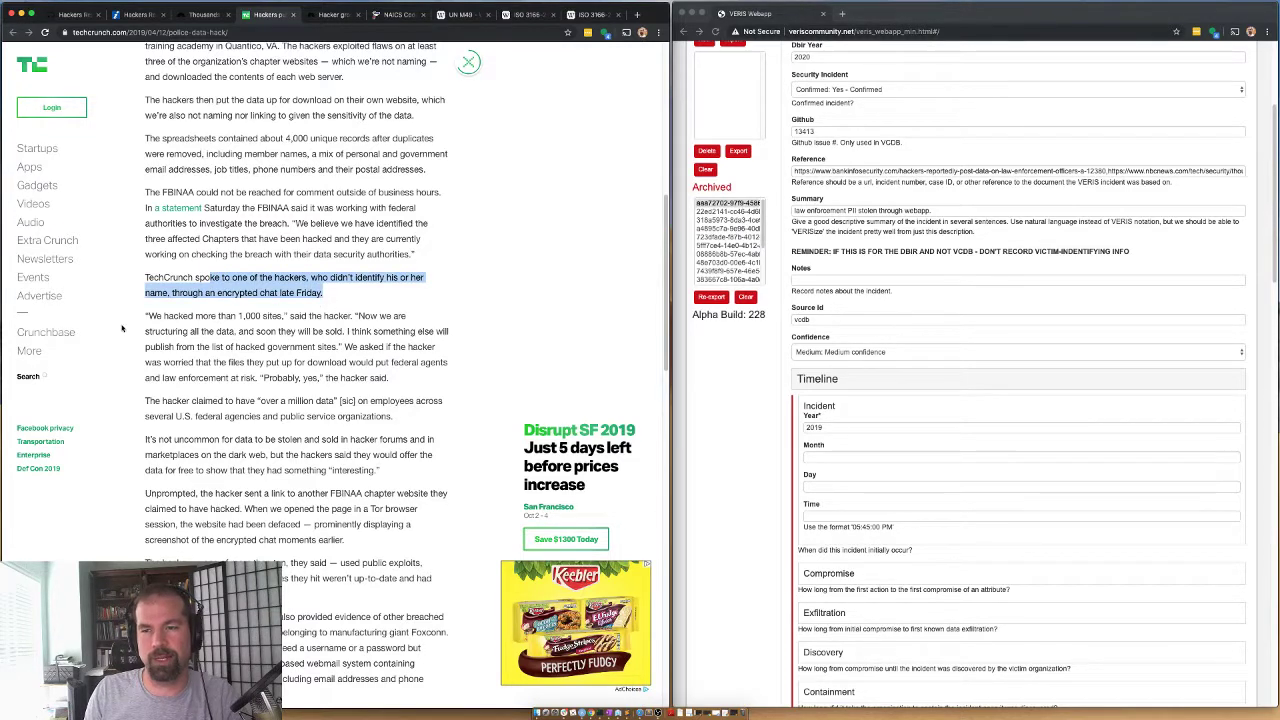
{"action": "left_click_drag", "start_coordinate": [190, 315], "coordinate": [401, 378]}
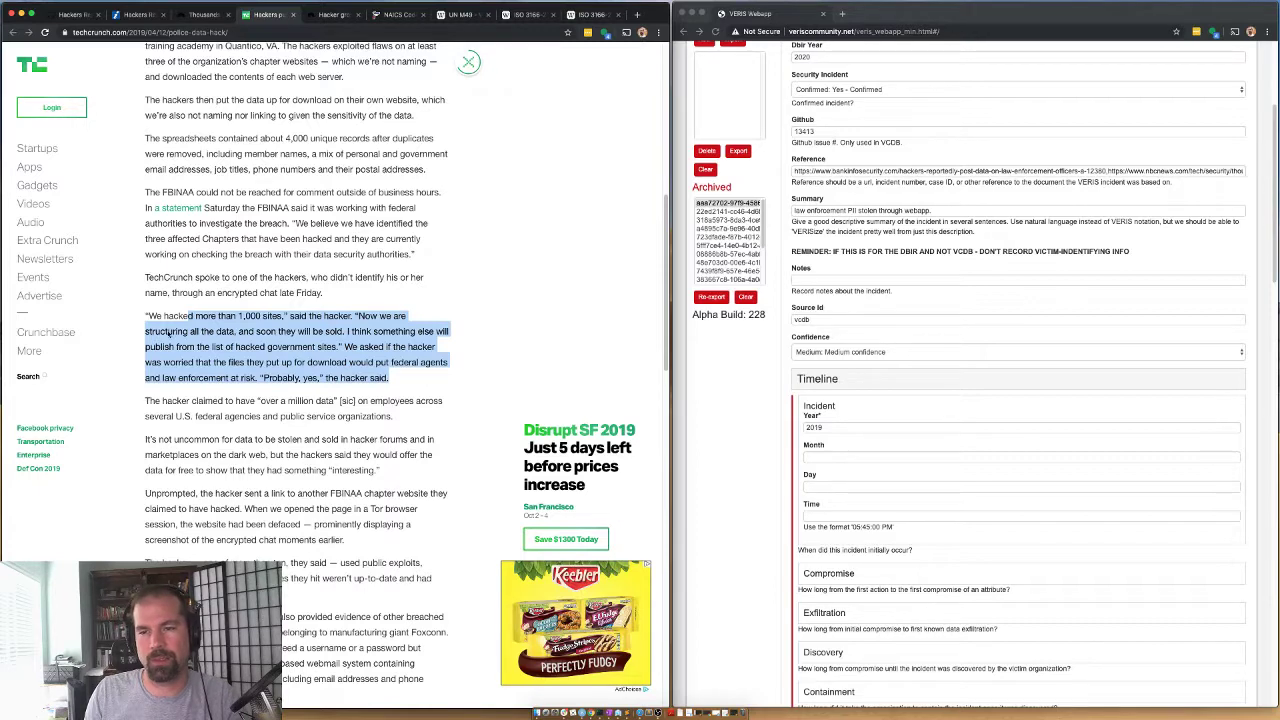
{"action": "left_click_drag", "start_coordinate": [146, 331], "coordinate": [409, 387]}
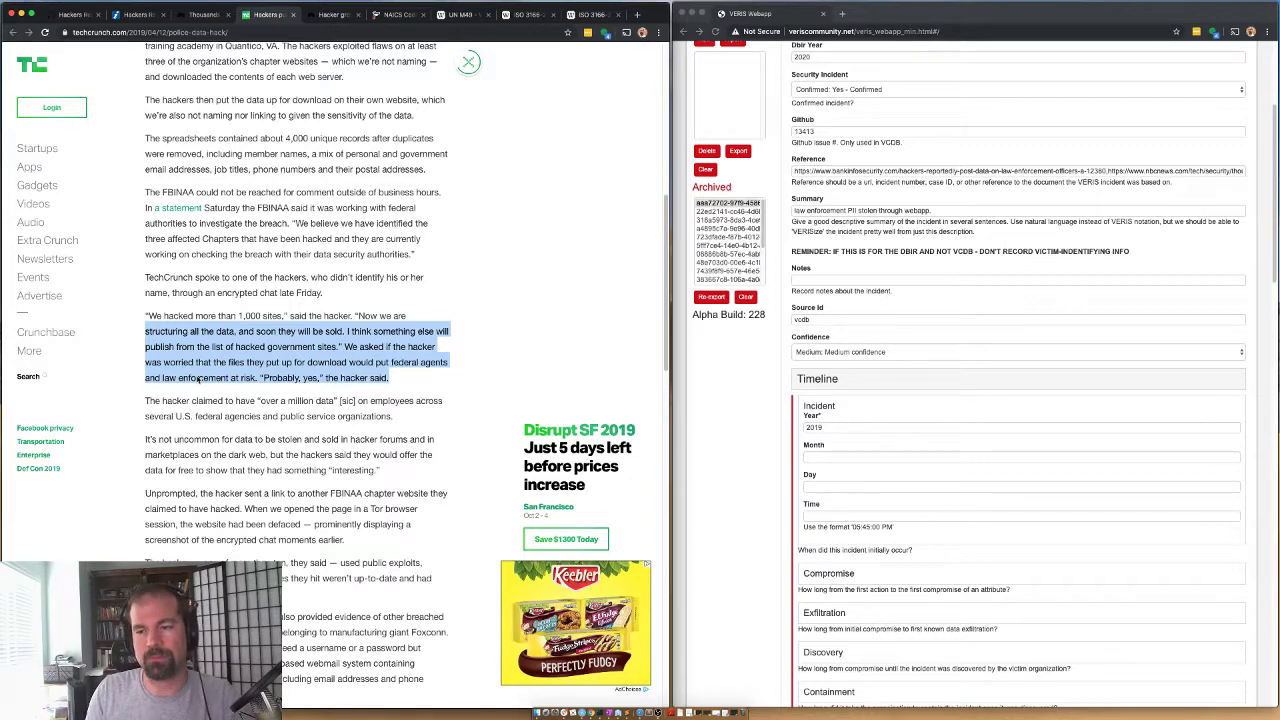
{"action": "scroll", "coordinate": [157, 366], "scroll_direction": "up", "scroll_amount": 10}
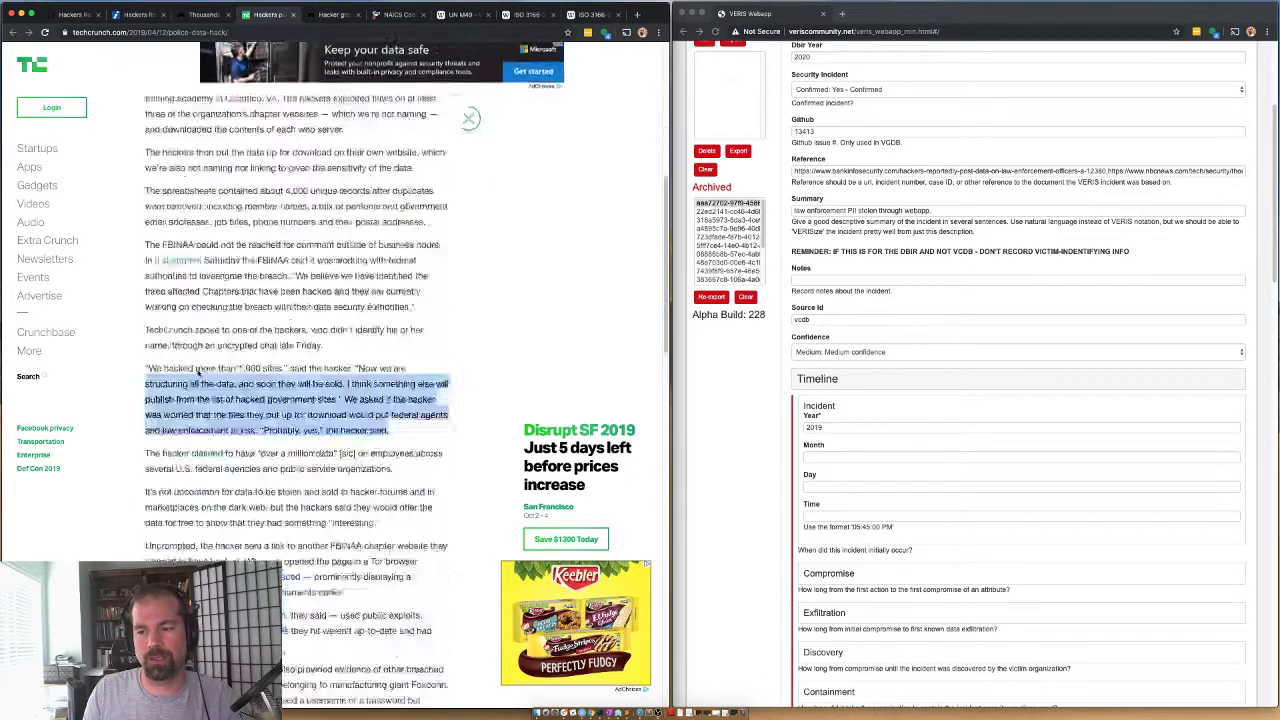
Examine the NBC News article "Thousands of identities, personal information published in FBI-related hack" for timeline details and the affected data
{"action": "left_click", "coordinate": [202, 14]}
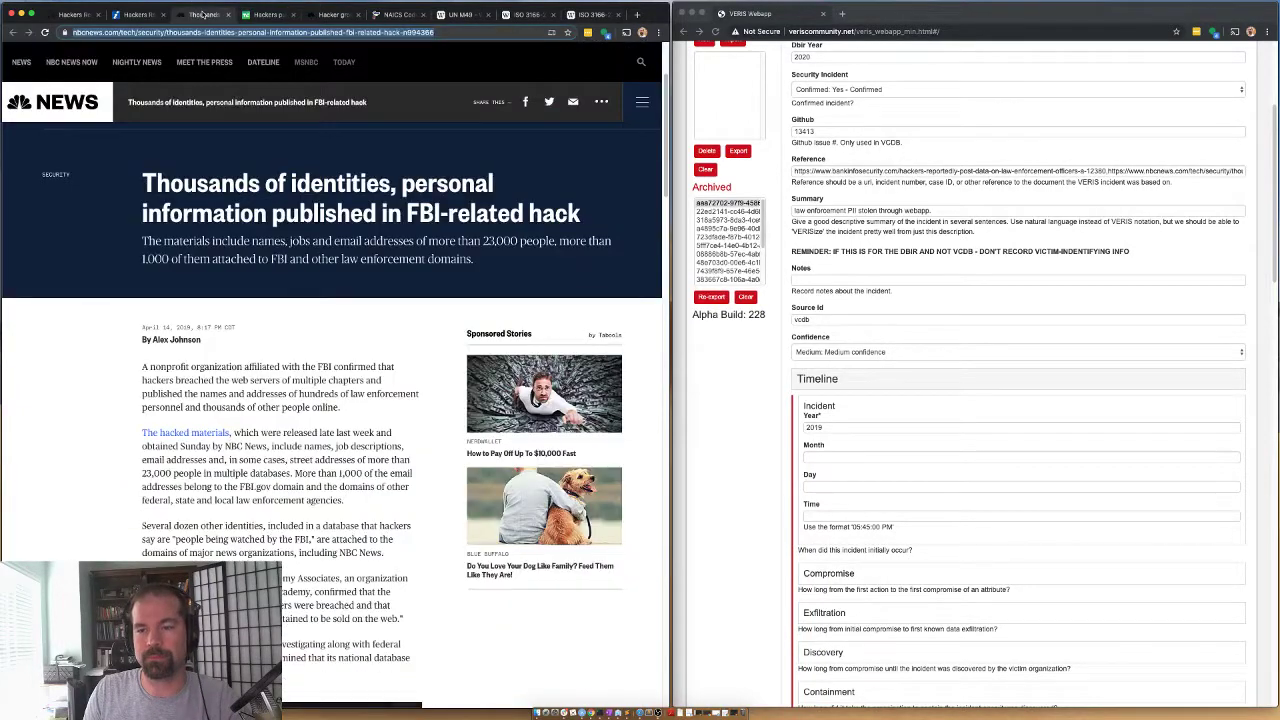
{"action": "scroll", "coordinate": [200, 548], "scroll_direction": "down", "scroll_amount": 6}
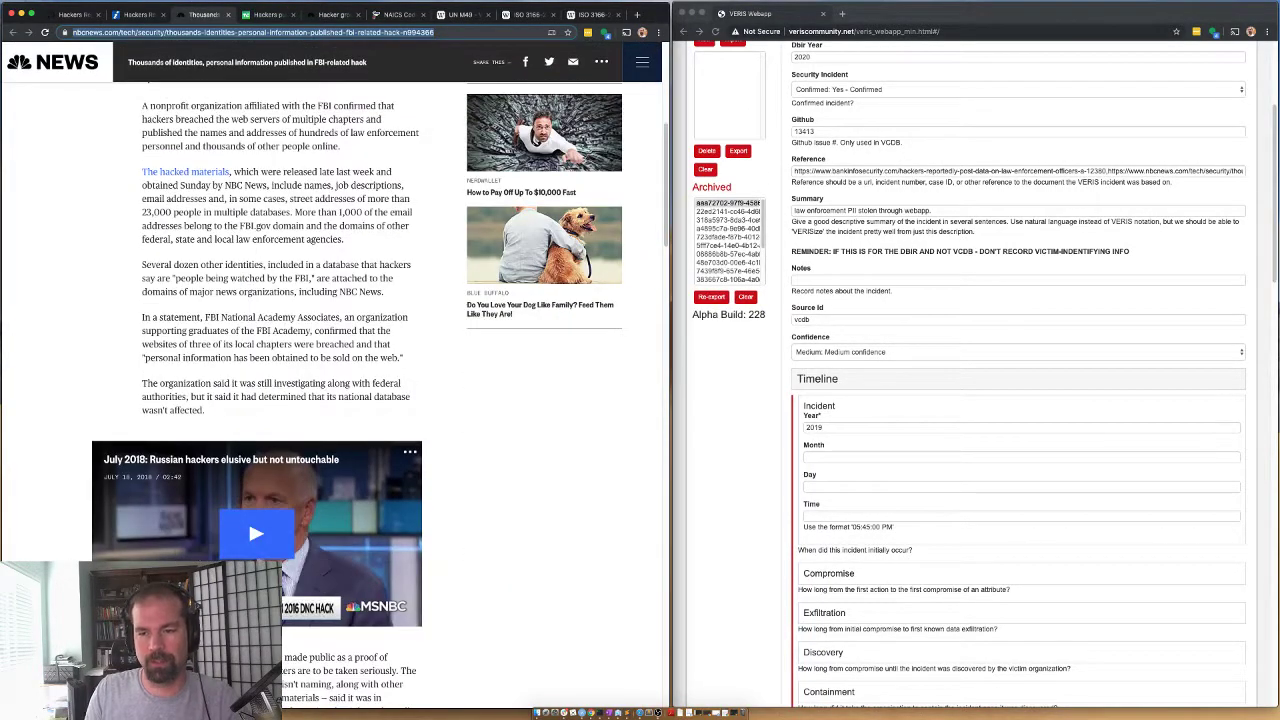
{"action": "scroll", "coordinate": [112, 467], "scroll_direction": "down", "scroll_amount": 4}
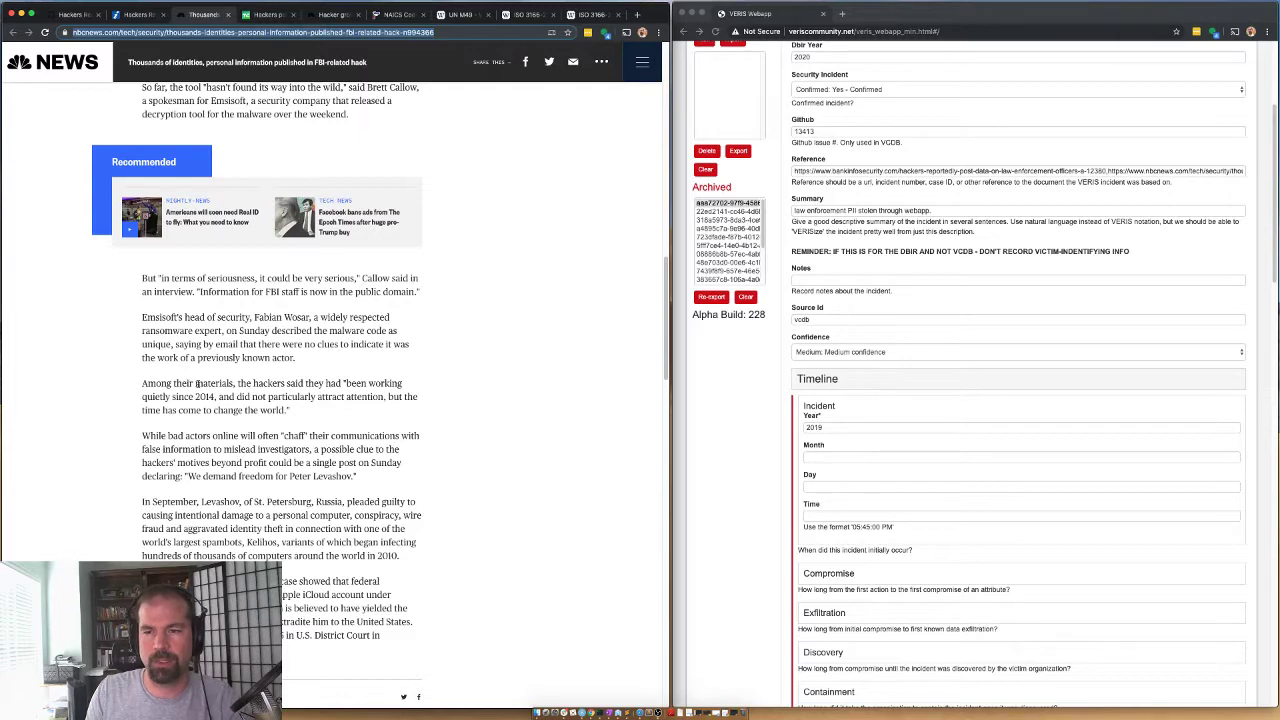
{"action": "scroll", "coordinate": [178, 385], "scroll_direction": "up", "scroll_amount": 10}
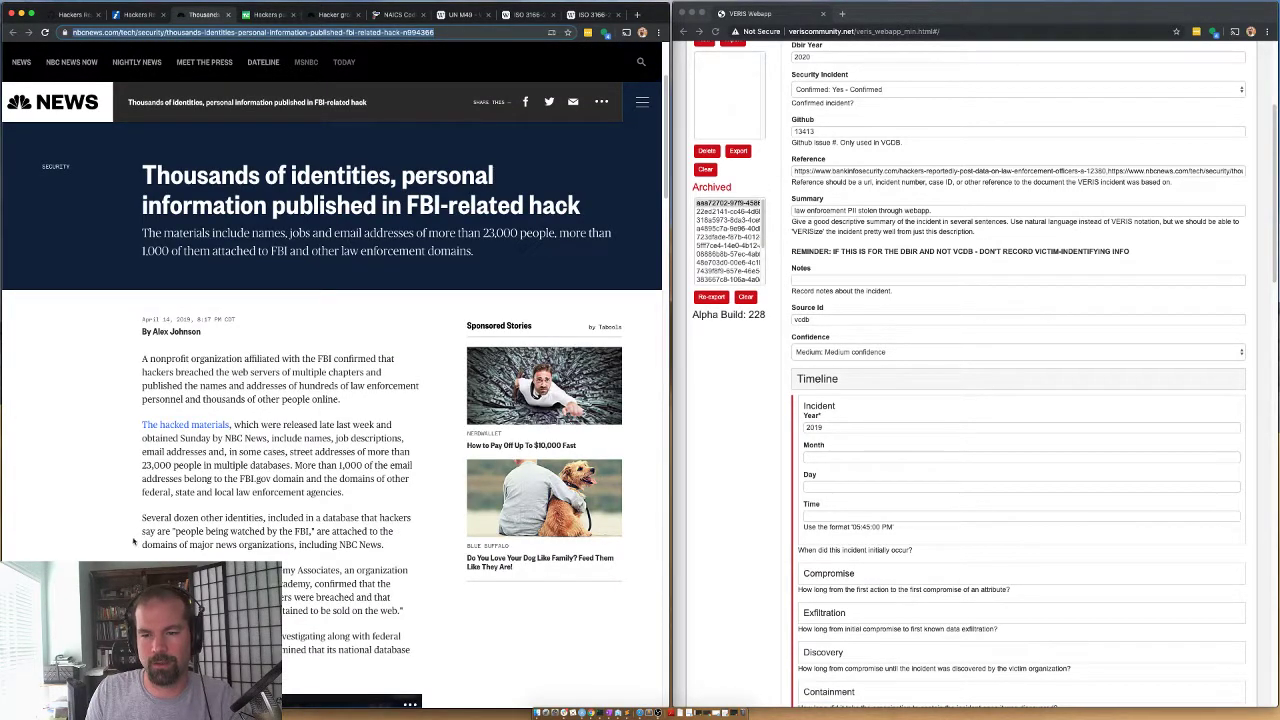
{"action": "scroll", "coordinate": [150, 536], "scroll_direction": "down", "scroll_amount": 1}
{"action": "left_click_drag", "start_coordinate": [173, 496], "coordinate": [360, 510]}
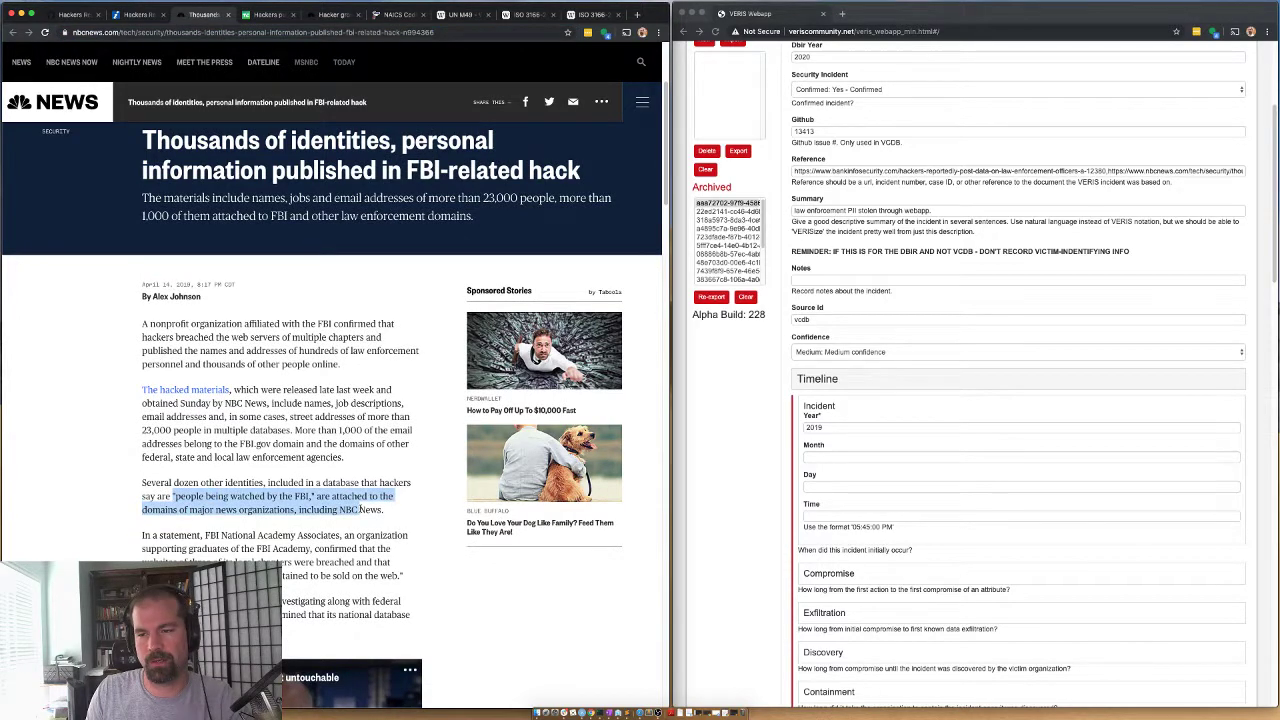
{"action": "left_click", "coordinate": [360, 510]}
{"action": "scroll", "coordinate": [297, 322], "scroll_direction": "down", "scroll_amount": 4}
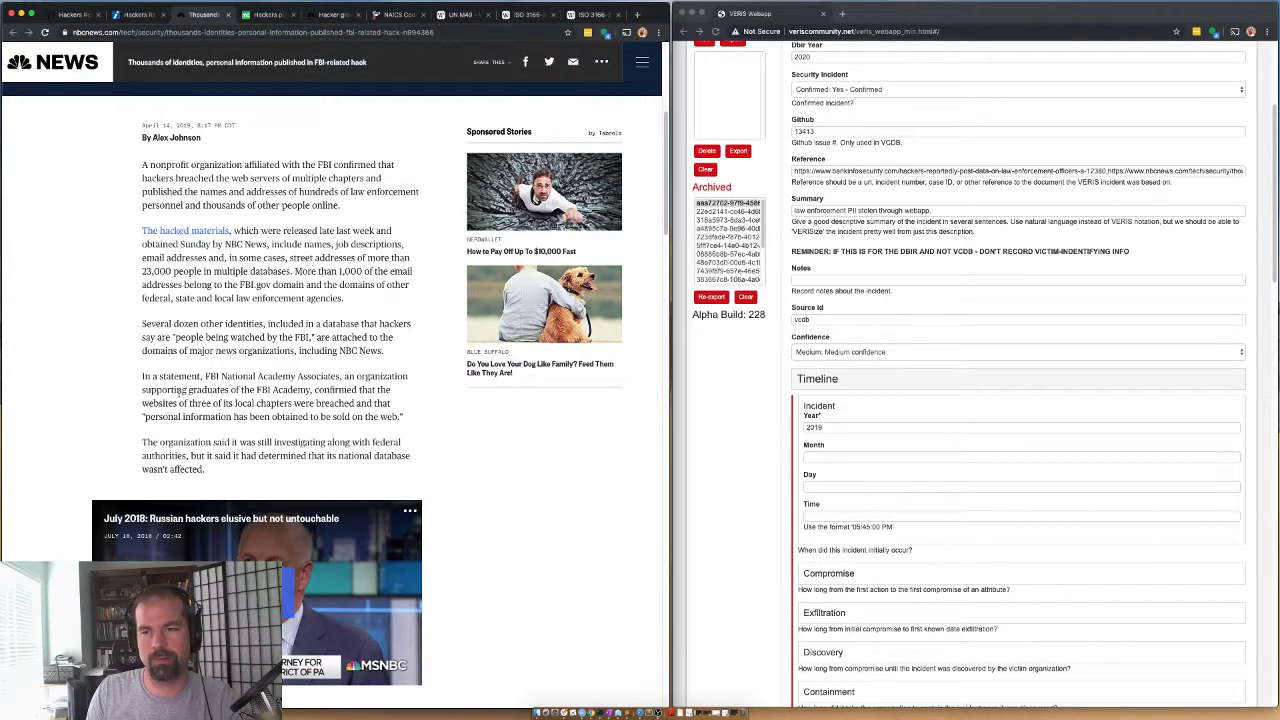
{"action": "scroll", "coordinate": [164, 415], "scroll_direction": "up", "scroll_amount": 8}
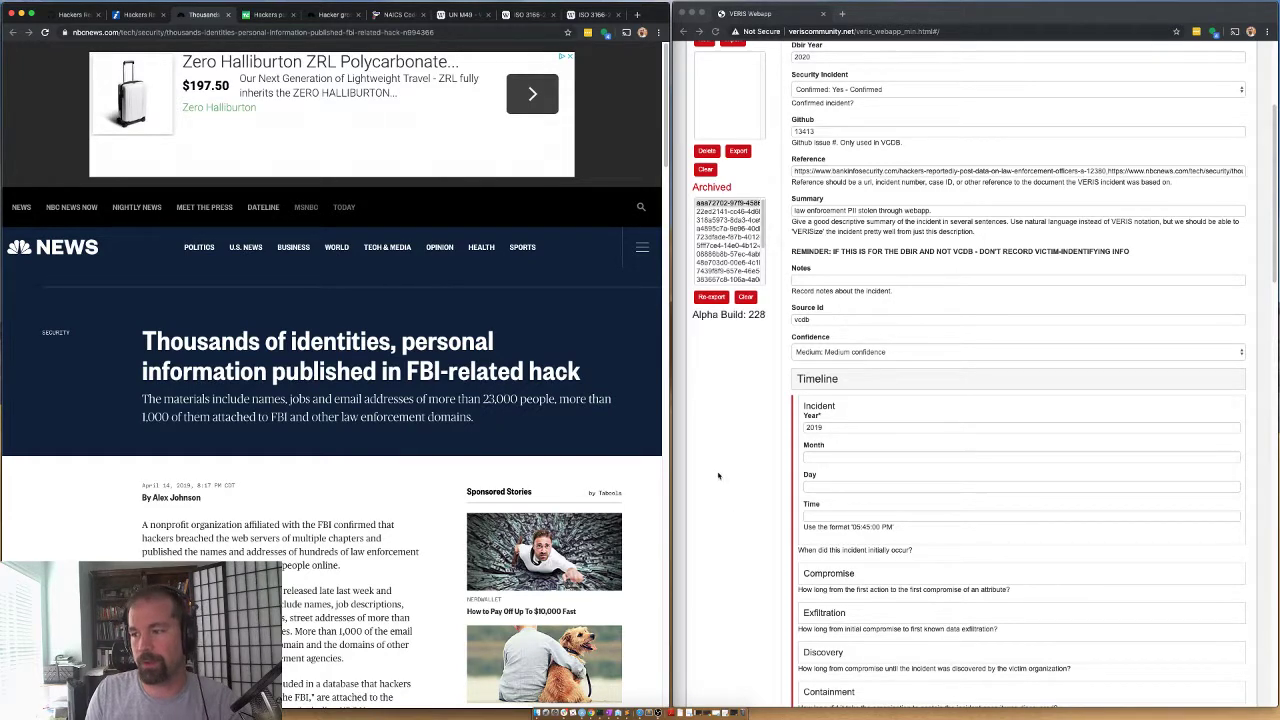
Collapse the Incident date fields in the Timeline section
{"action": "left_click", "coordinate": [793, 459]}
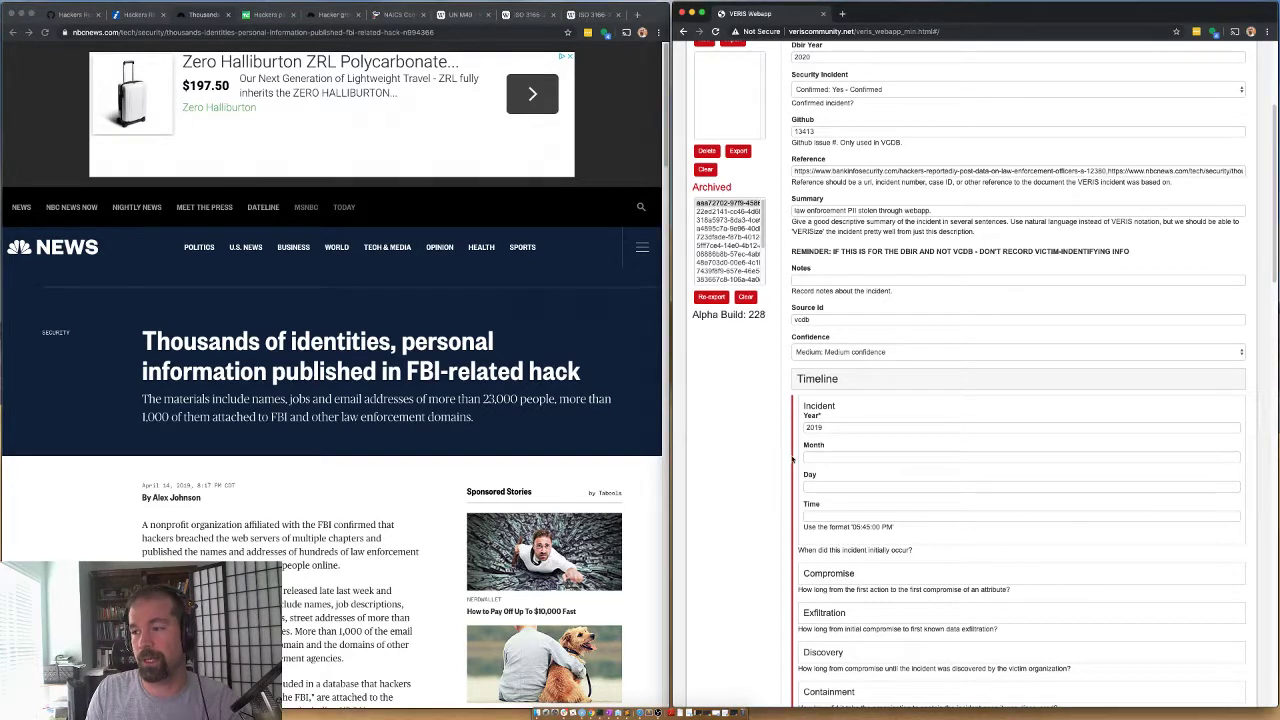
{"action": "left_click", "coordinate": [807, 375]}
{"action": "left_click", "coordinate": [809, 388]}
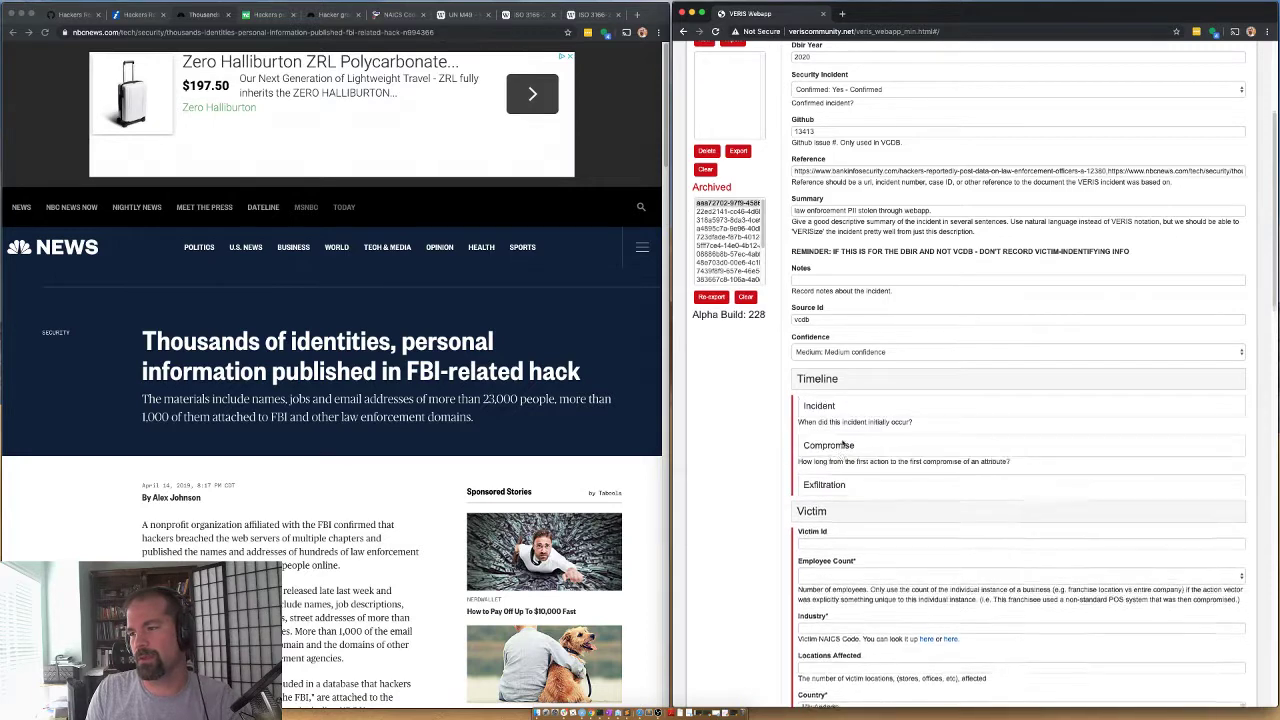
Set the Timeline's Compromise and Exfiltration units to Unknown, collapsing each entry once it is filled in
{"action": "left_click", "coordinate": [820, 432]}
{"action": "left_click", "coordinate": [820, 457]}
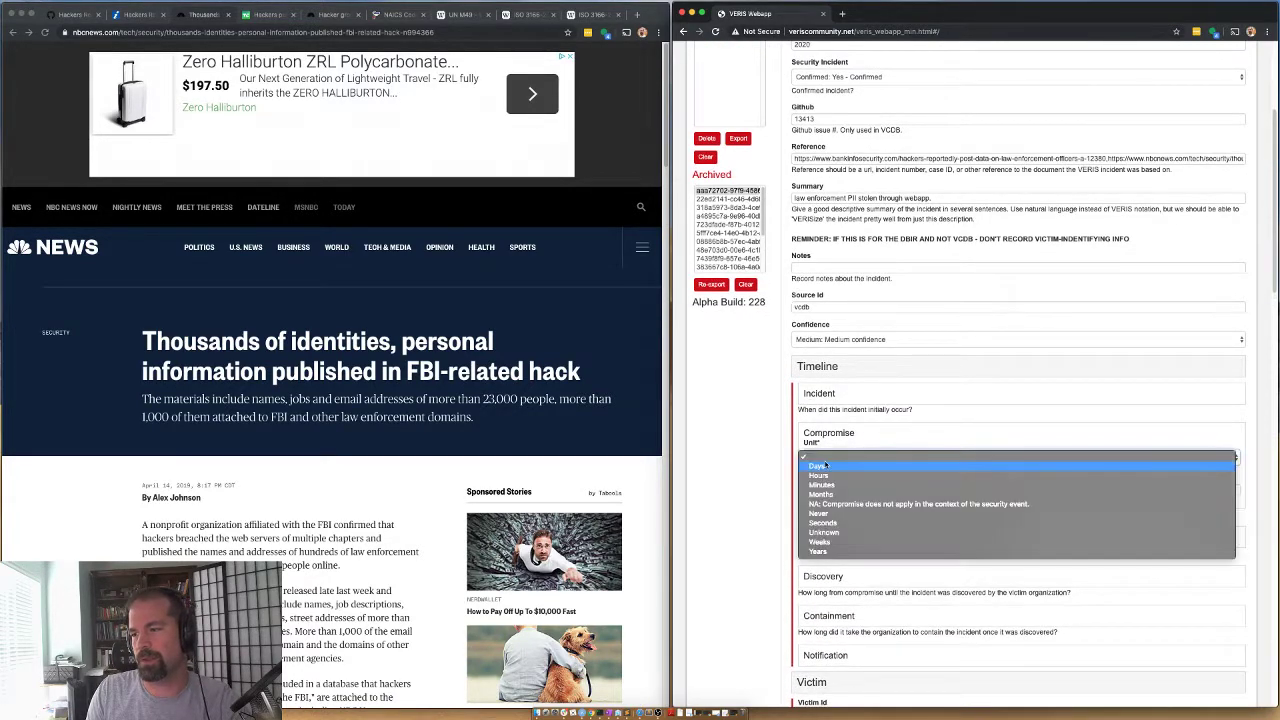
{"action": "left_click", "coordinate": [820, 534]}
{"action": "left_click", "coordinate": [829, 438]}
{"action": "left_click", "coordinate": [829, 474]}
{"action": "left_click", "coordinate": [822, 497]}
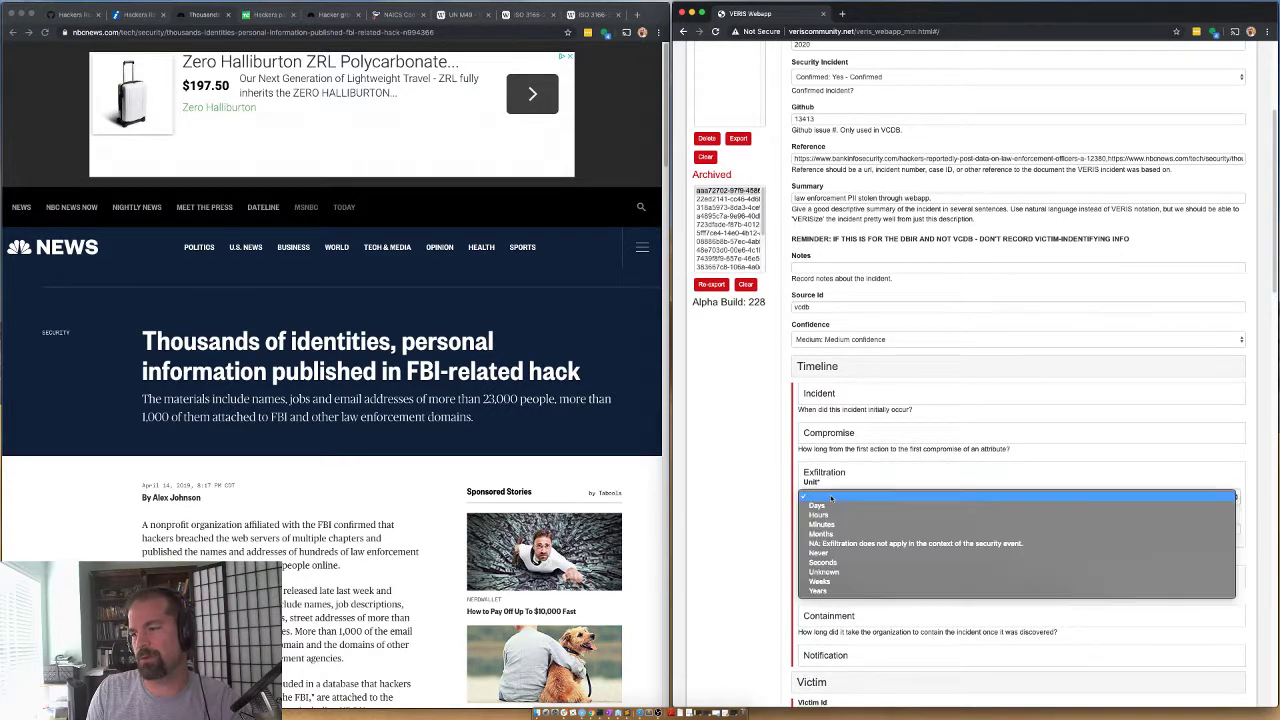
{"action": "left_click", "coordinate": [829, 581]}
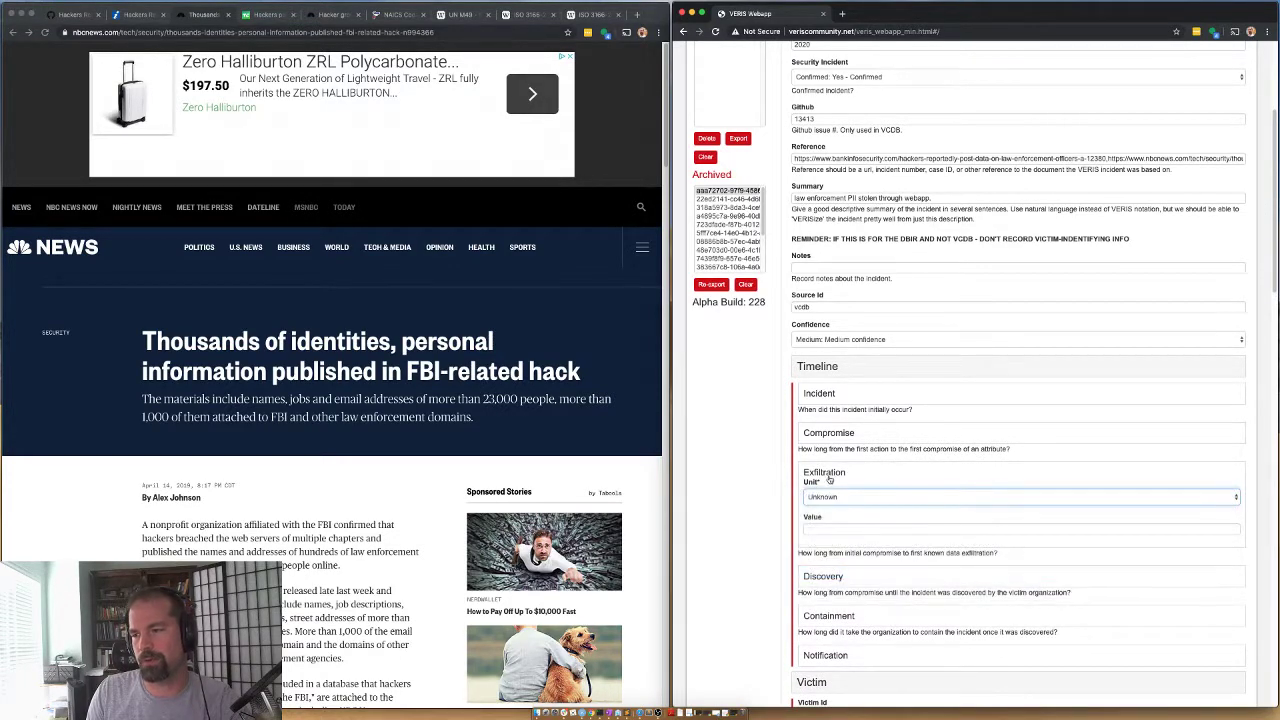
{"action": "left_click", "coordinate": [829, 474]}
Set the Discovery and Containment units to Unknown, and collapse the Timeline section
{"action": "left_click", "coordinate": [826, 512]}
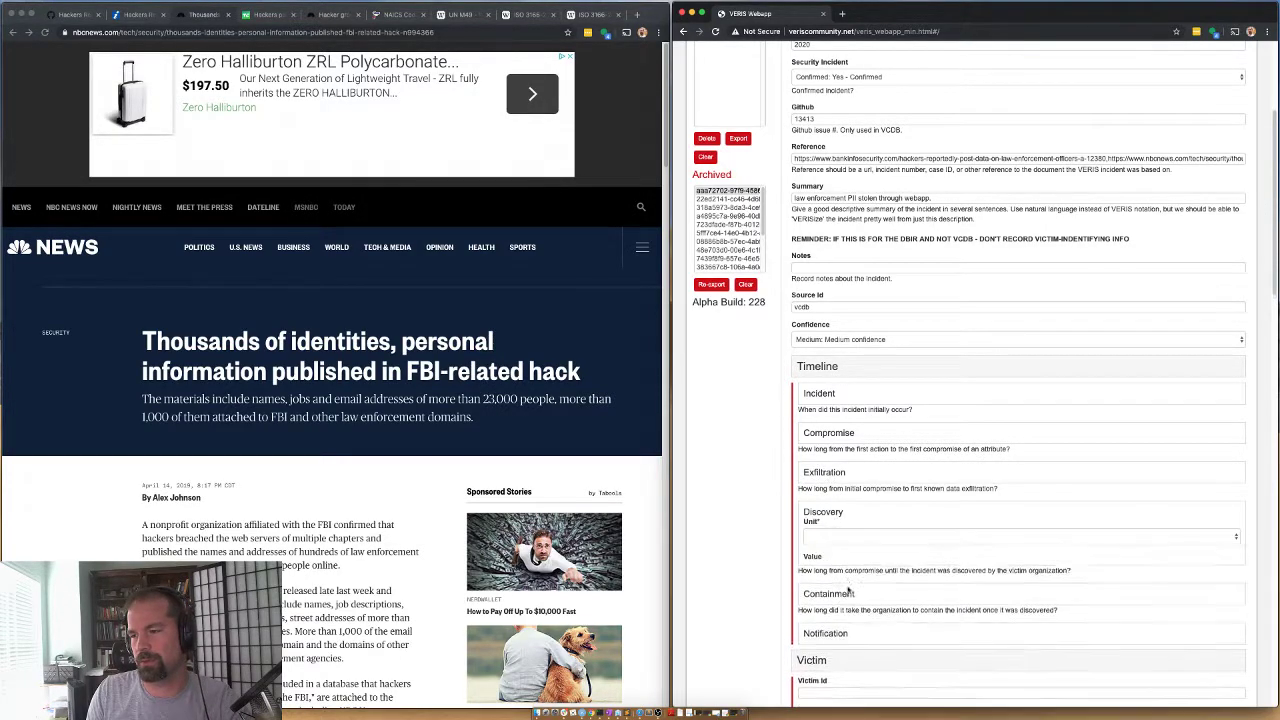
{"action": "left_click", "coordinate": [830, 537]}
{"action": "left_click", "coordinate": [818, 611]}
{"action": "scroll", "coordinate": [820, 560], "scroll_direction": "down", "scroll_amount": 2}
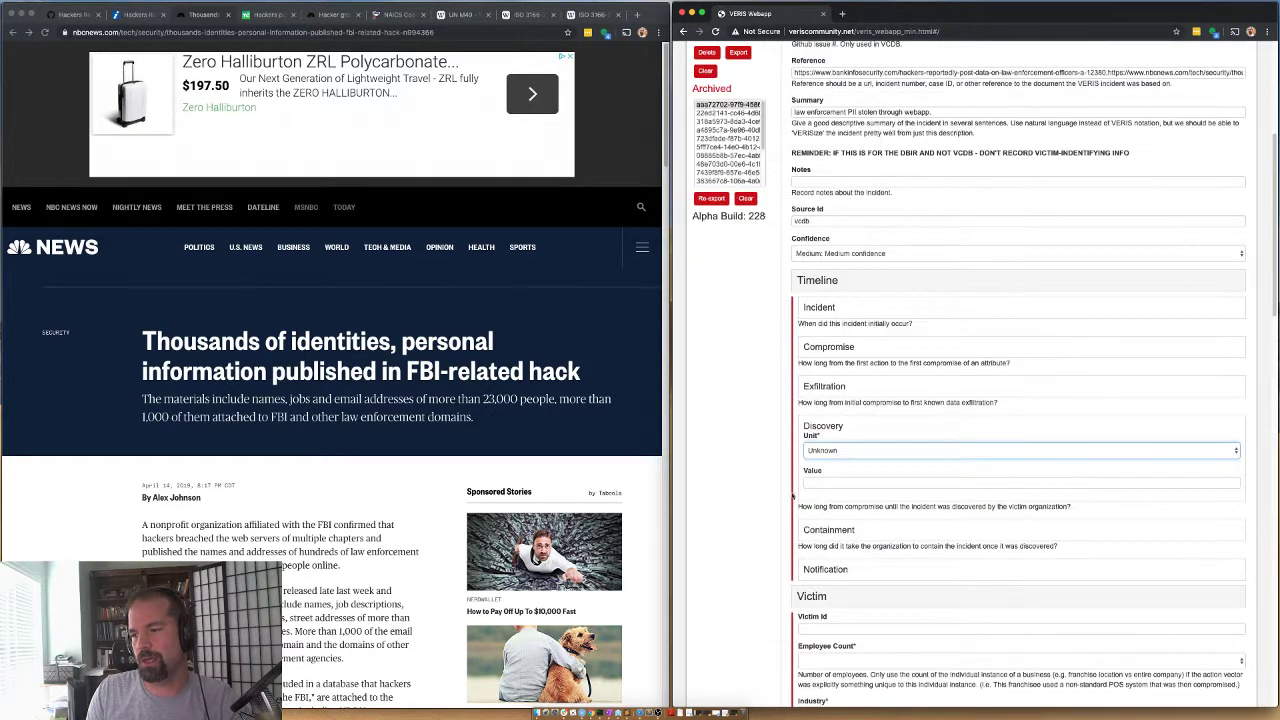
{"action": "left_click", "coordinate": [823, 428]}
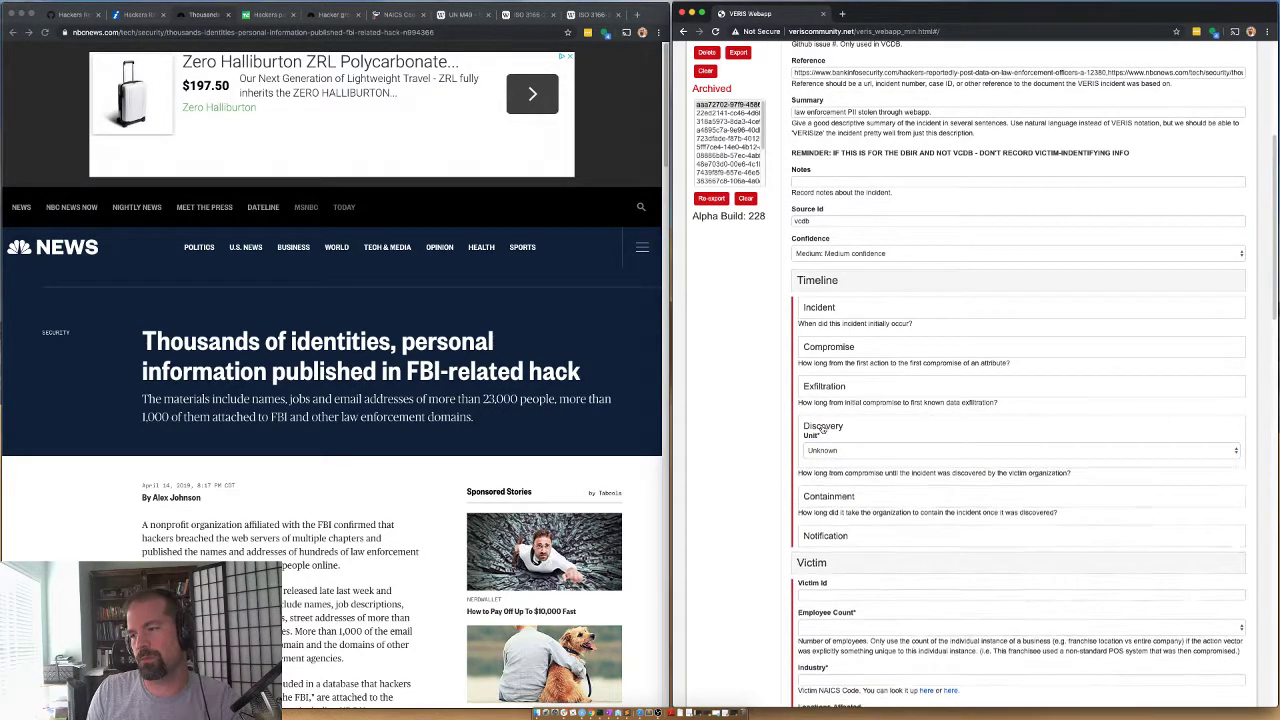
{"action": "left_click", "coordinate": [830, 466]}
{"action": "left_click", "coordinate": [835, 489]}
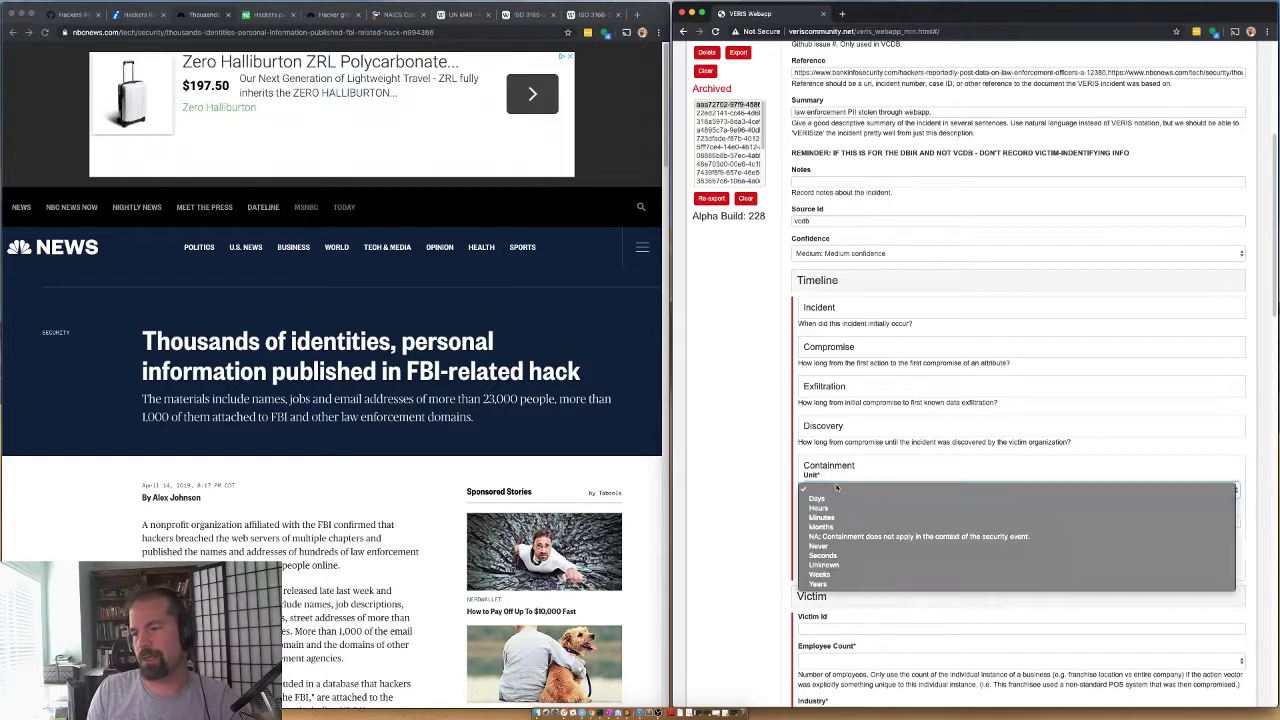
{"action": "left_click", "coordinate": [838, 566]}
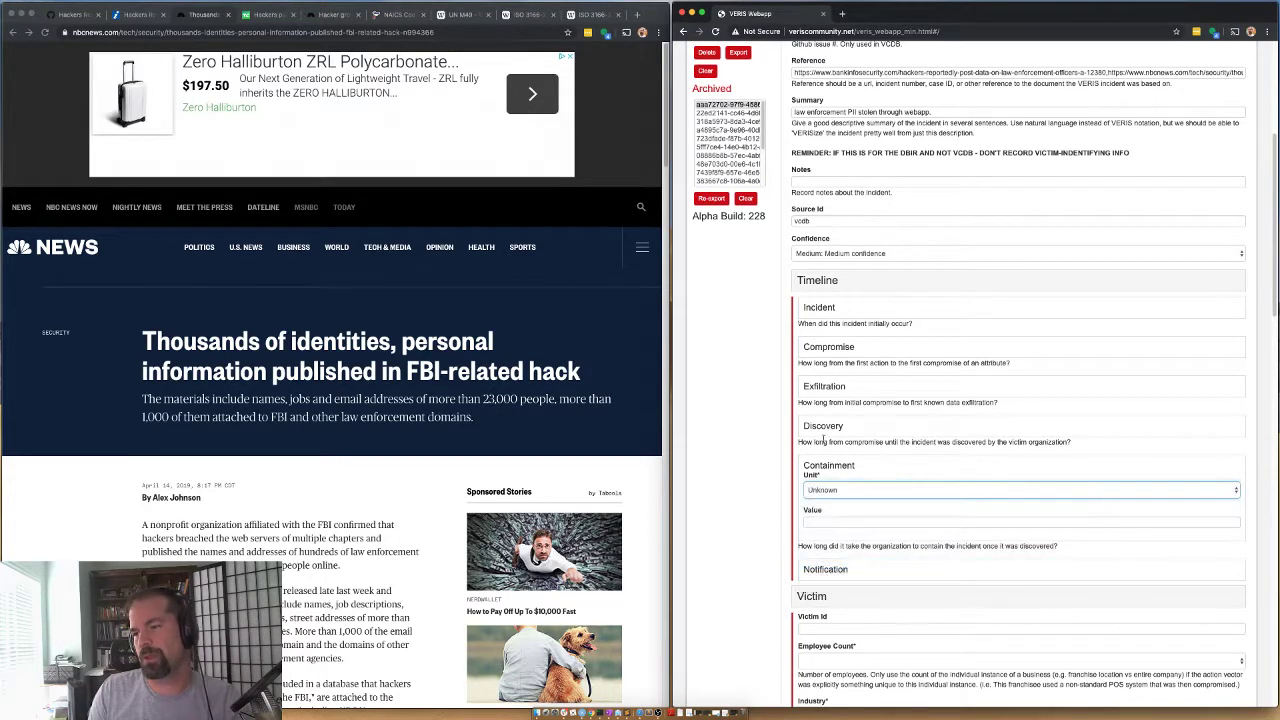
{"action": "left_click", "coordinate": [829, 466]}
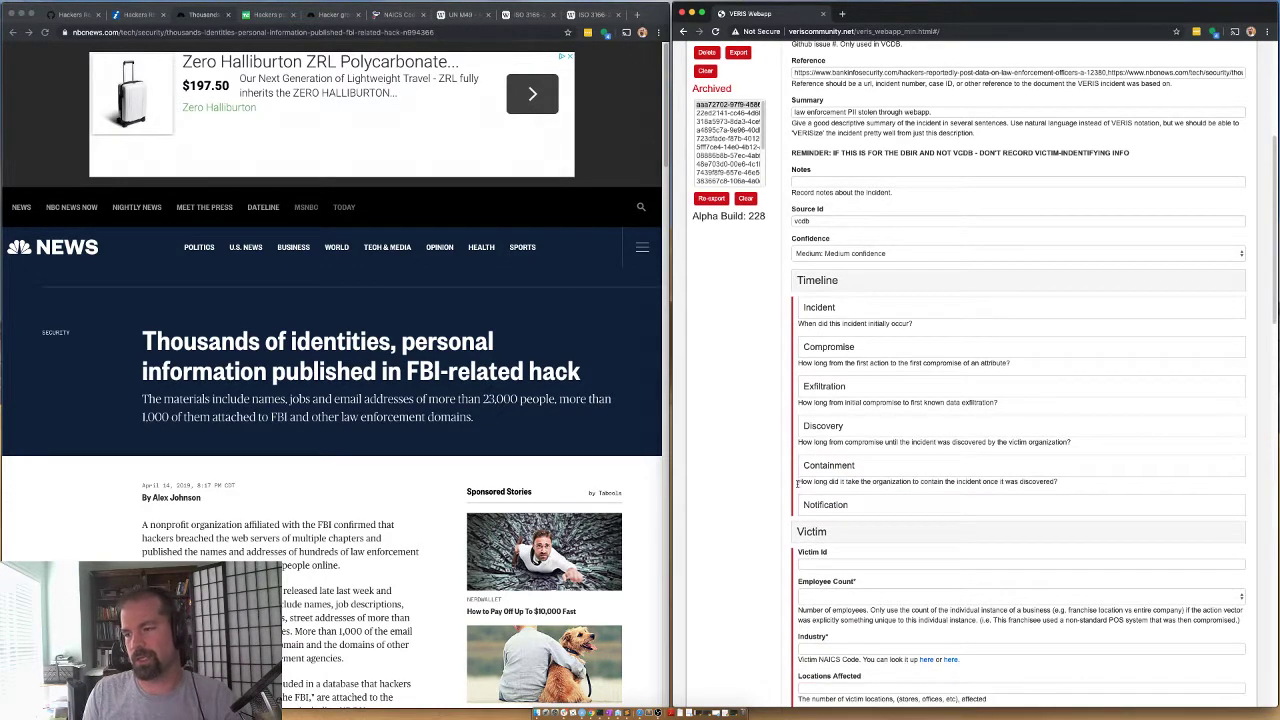
{"action": "scroll", "coordinate": [840, 300], "scroll_direction": "down", "scroll_amount": 1}
{"action": "left_click", "coordinate": [841, 269]}
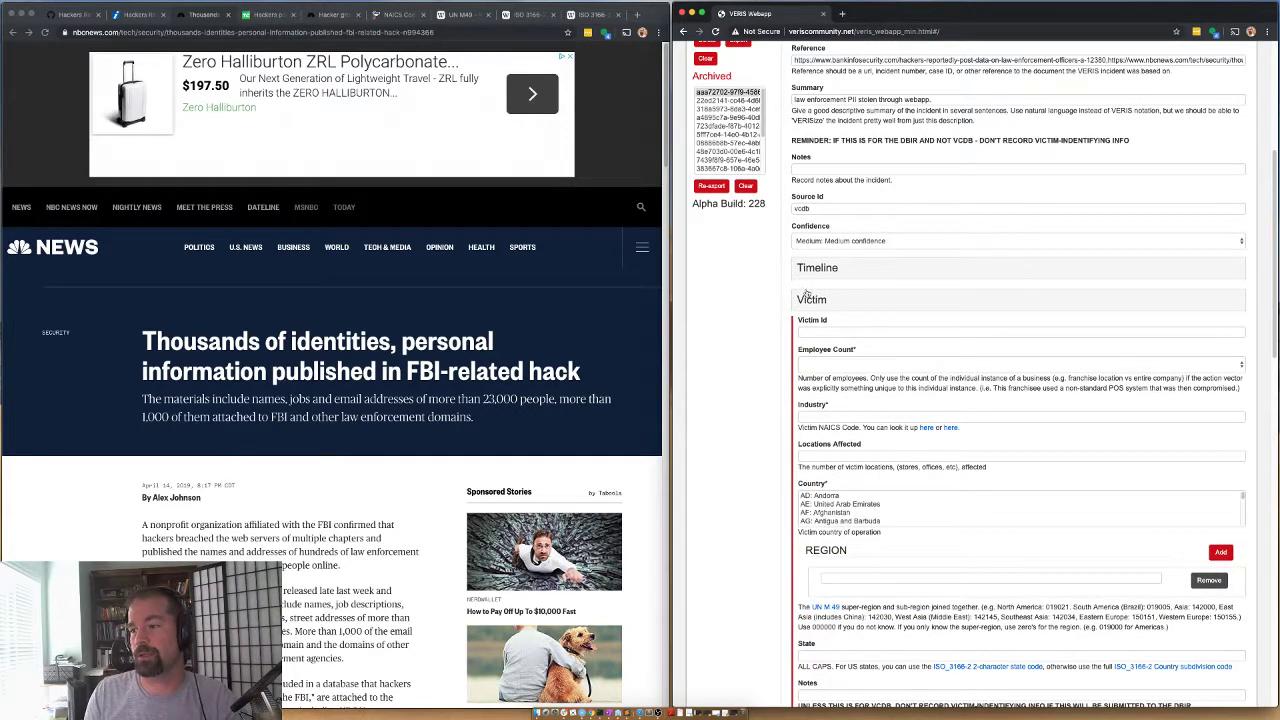
Copy "FBI National Academy Associates" from the GitHub issue title into the Victim Id field
{"action": "left_click", "coordinate": [826, 300]}
{"action": "left_click", "coordinate": [826, 300]}
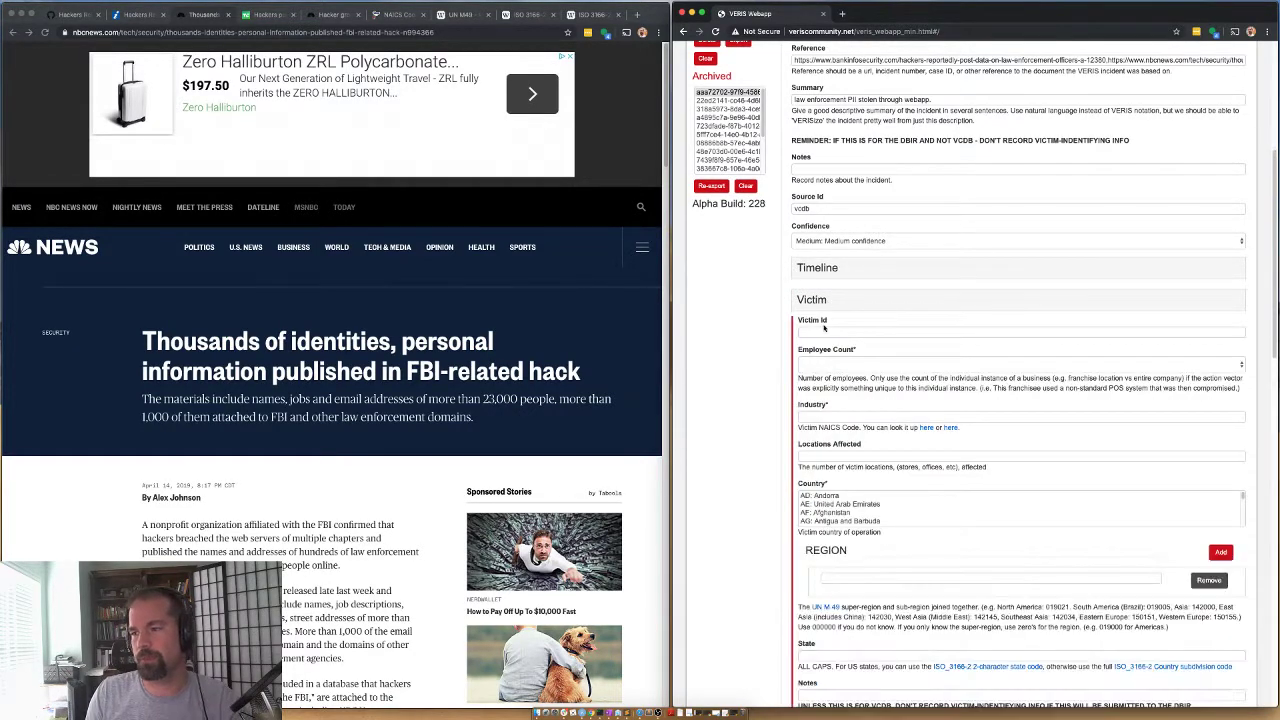
{"action": "left_click", "coordinate": [828, 330]}
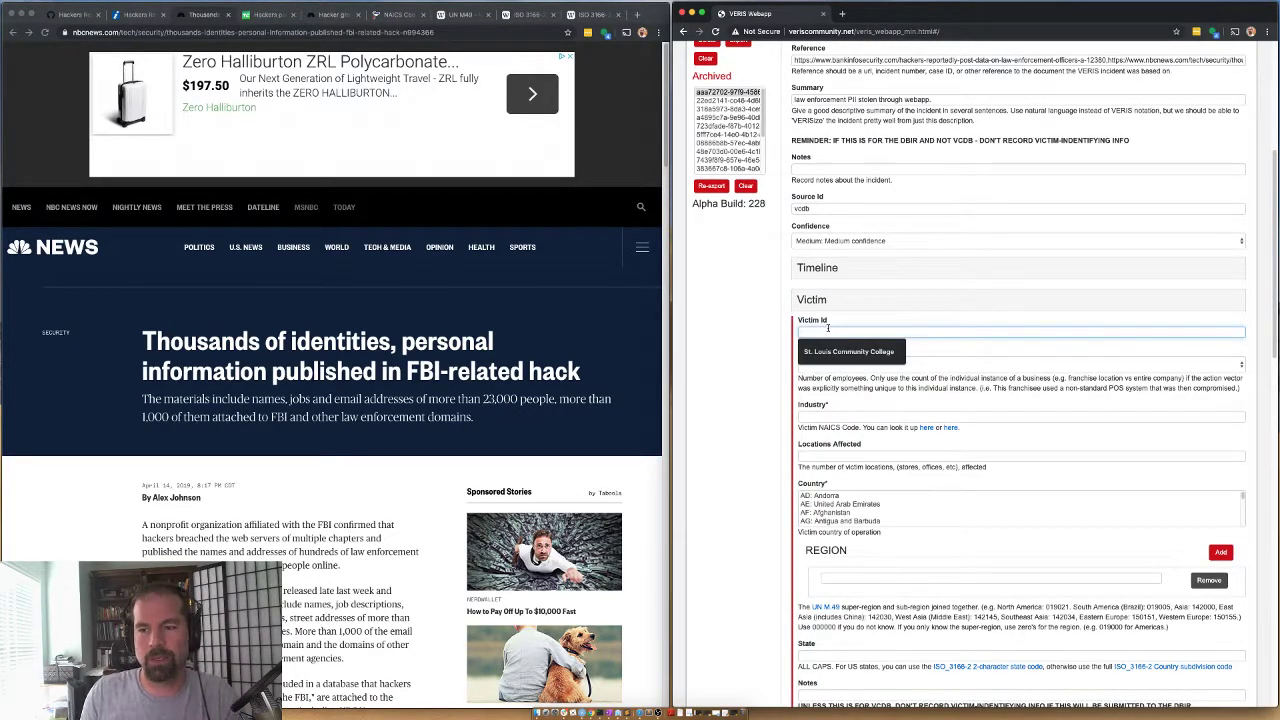
{"action": "left_click", "coordinate": [78, 15]}
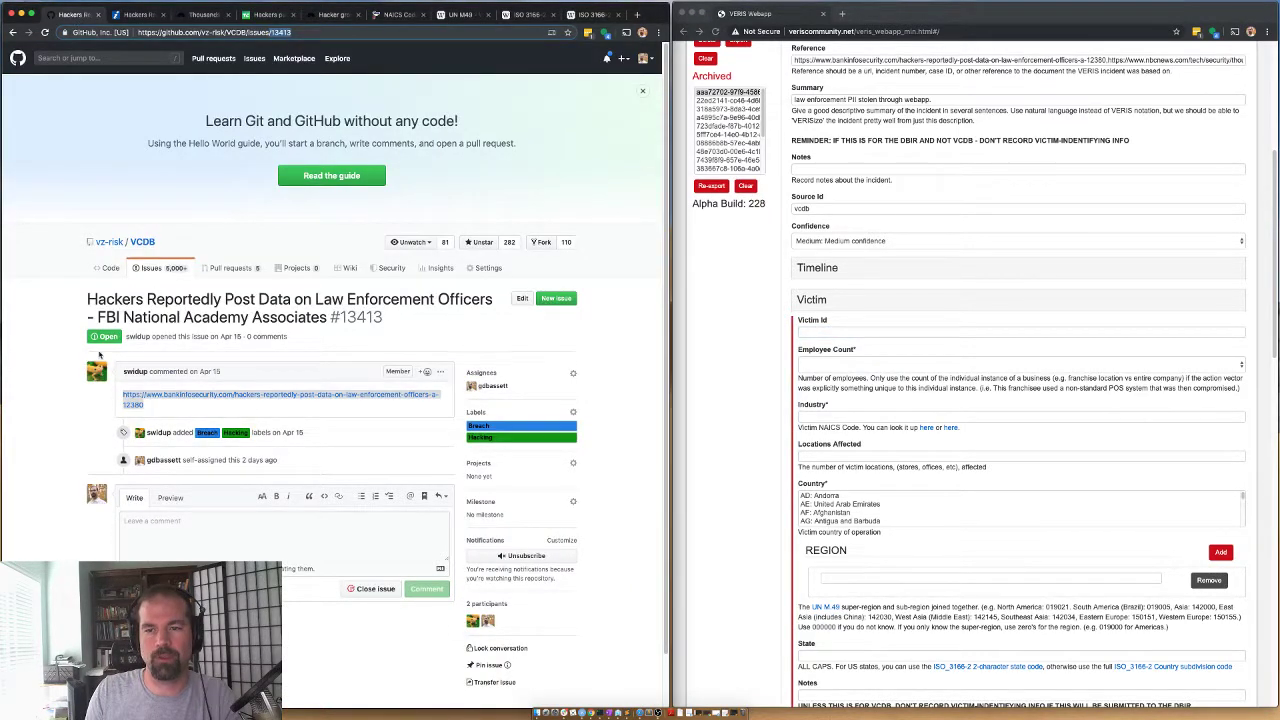
{"action": "left_click_drag", "start_coordinate": [97, 317], "coordinate": [328, 314]}
{"action": "key", "text": "ctrl+c"}
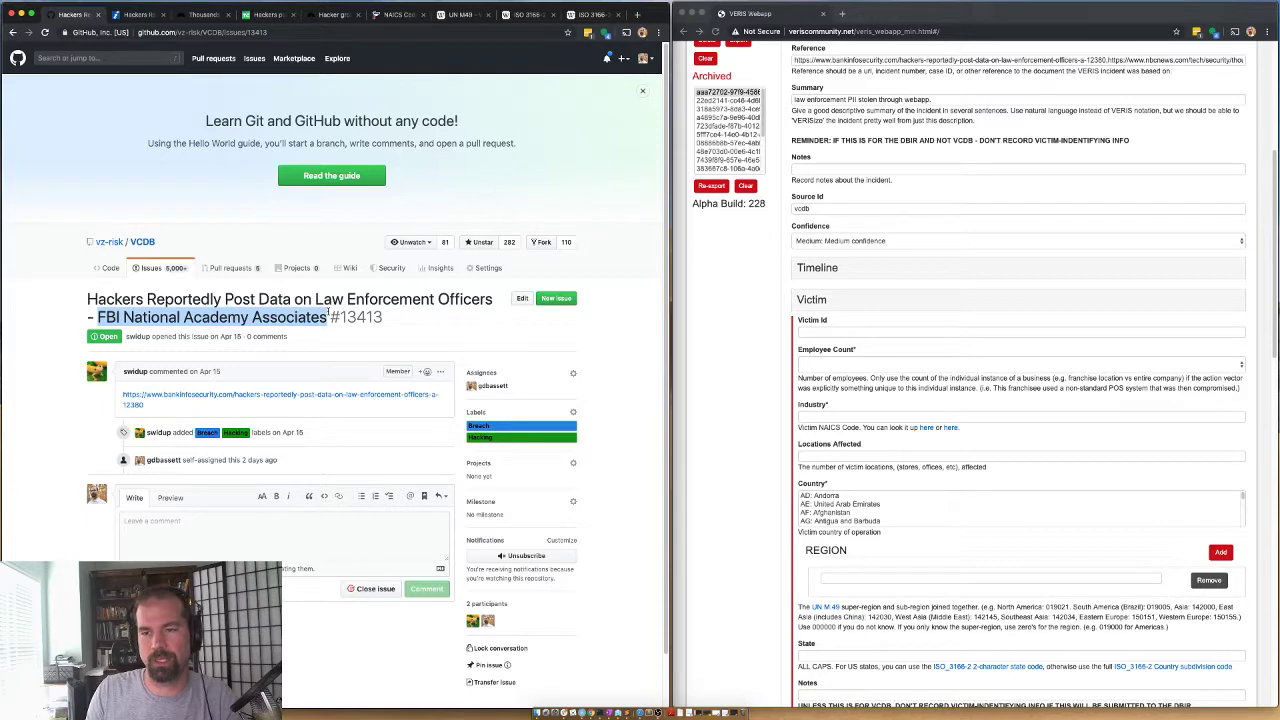
{"action": "left_click", "coordinate": [137, 14]}
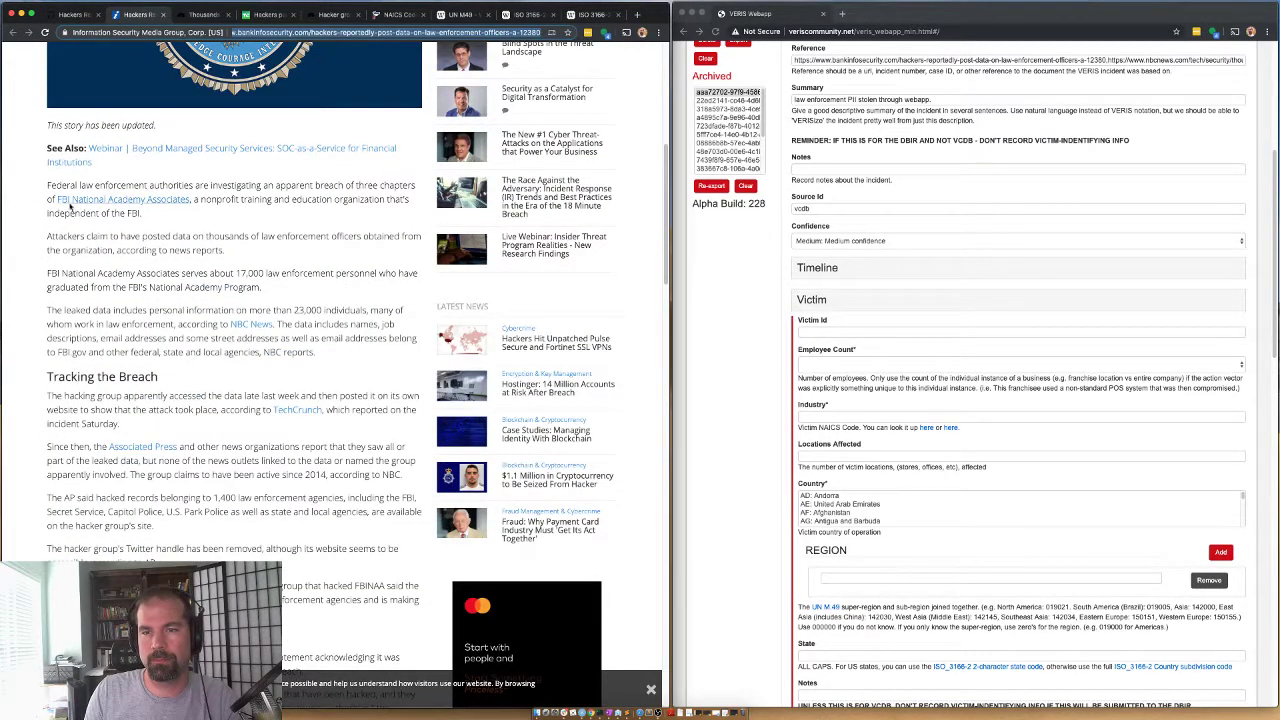
{"action": "left_click", "coordinate": [821, 332]}
{"action": "key", "text": "ctrl+v"}
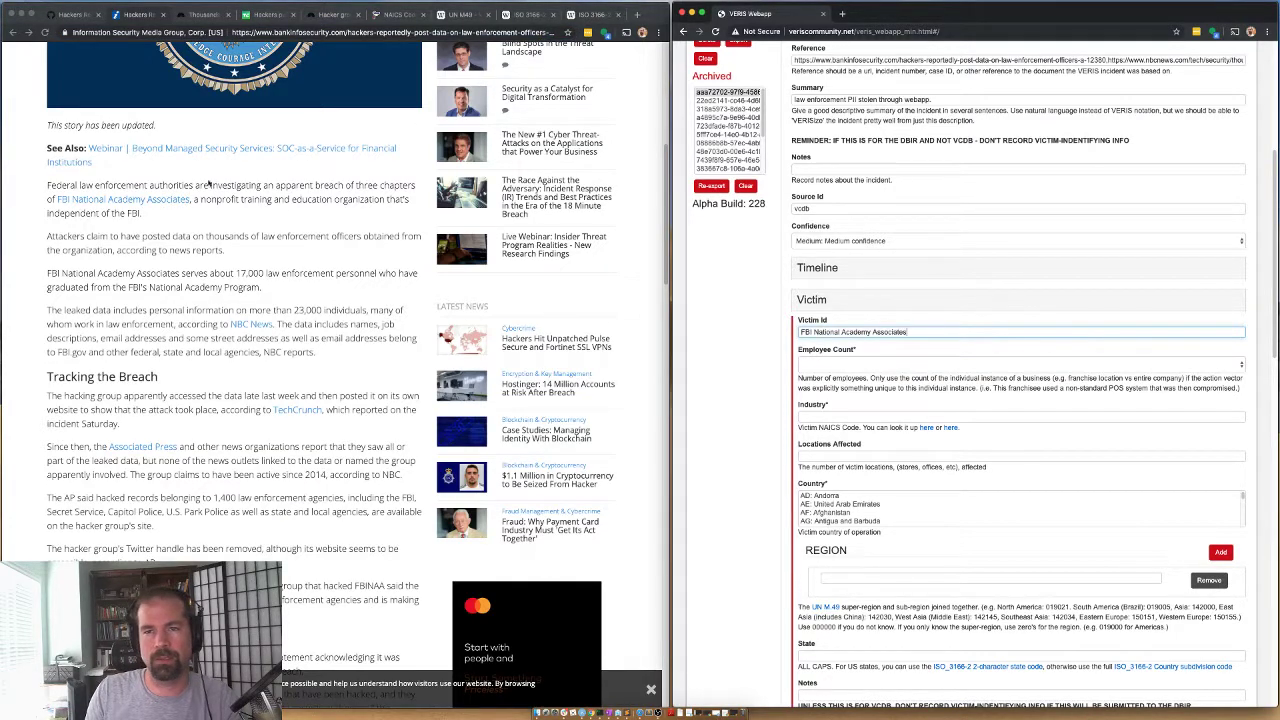
Open the FBI National Academy Associates link from the BankInfoSecurity article in a new tab and read the press release
{"action": "right_click", "coordinate": [168, 200]}
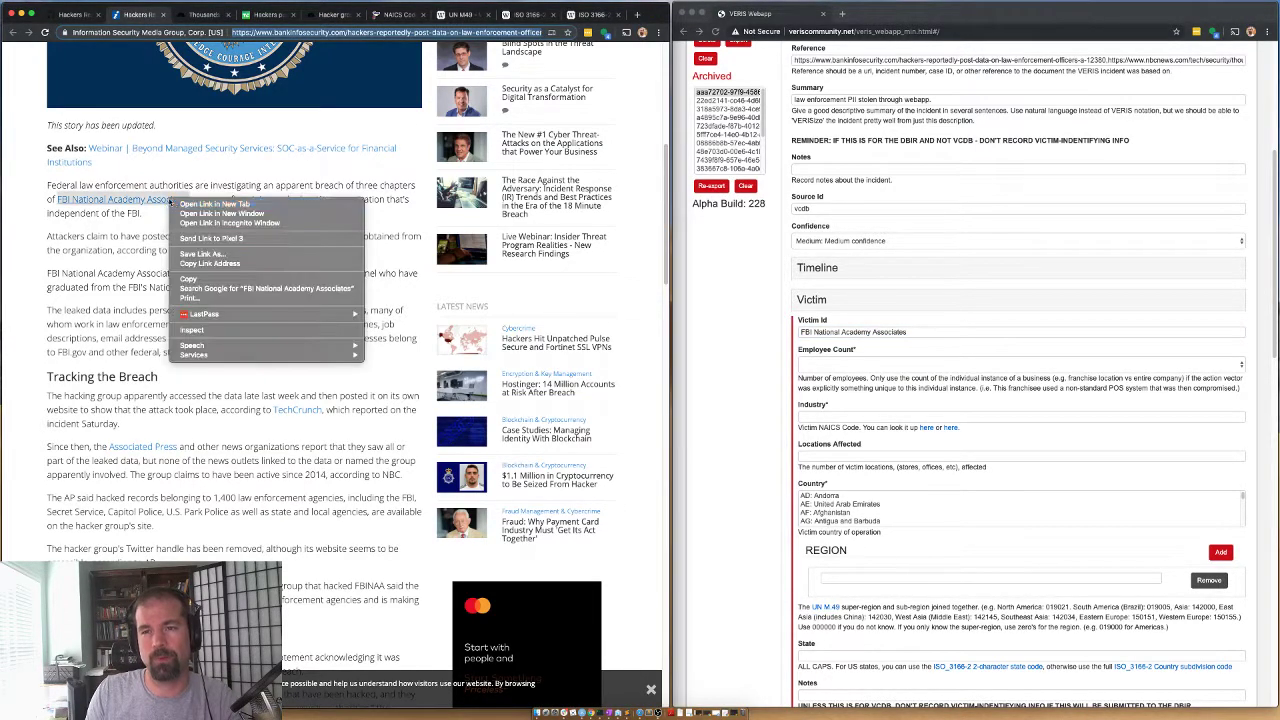
{"action": "left_click", "coordinate": [214, 204]}
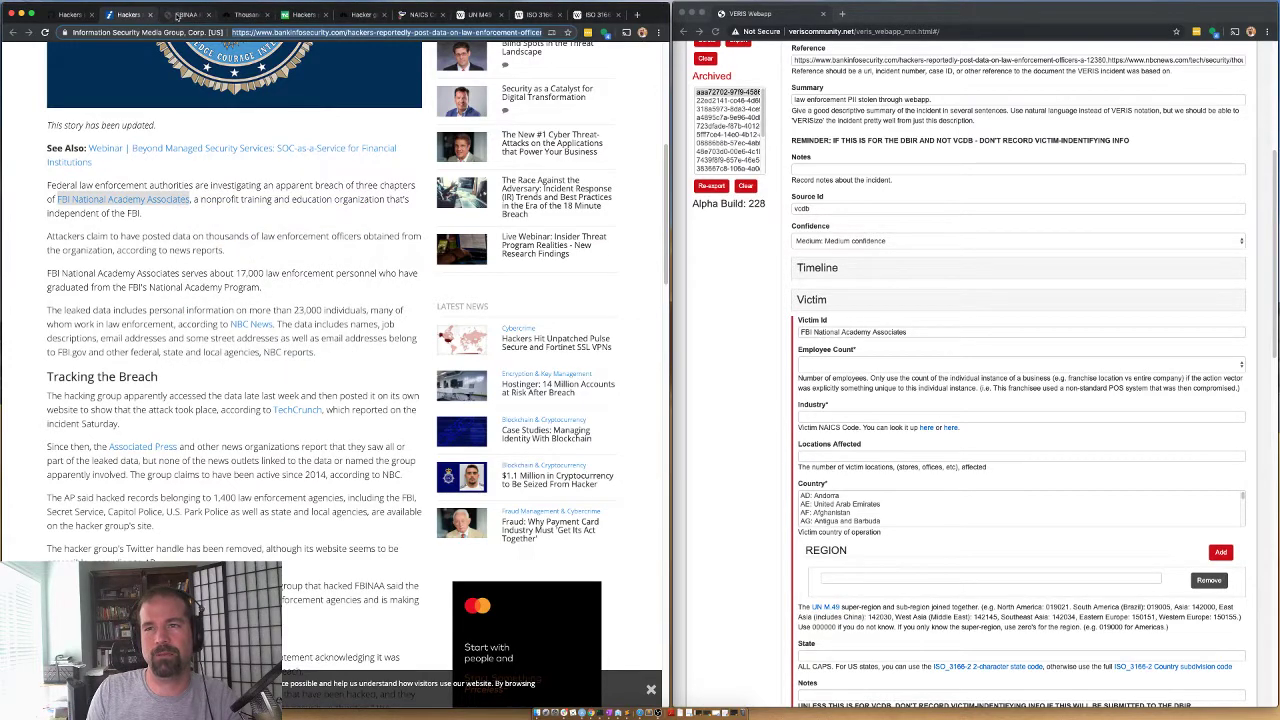
{"action": "left_click", "coordinate": [180, 15]}
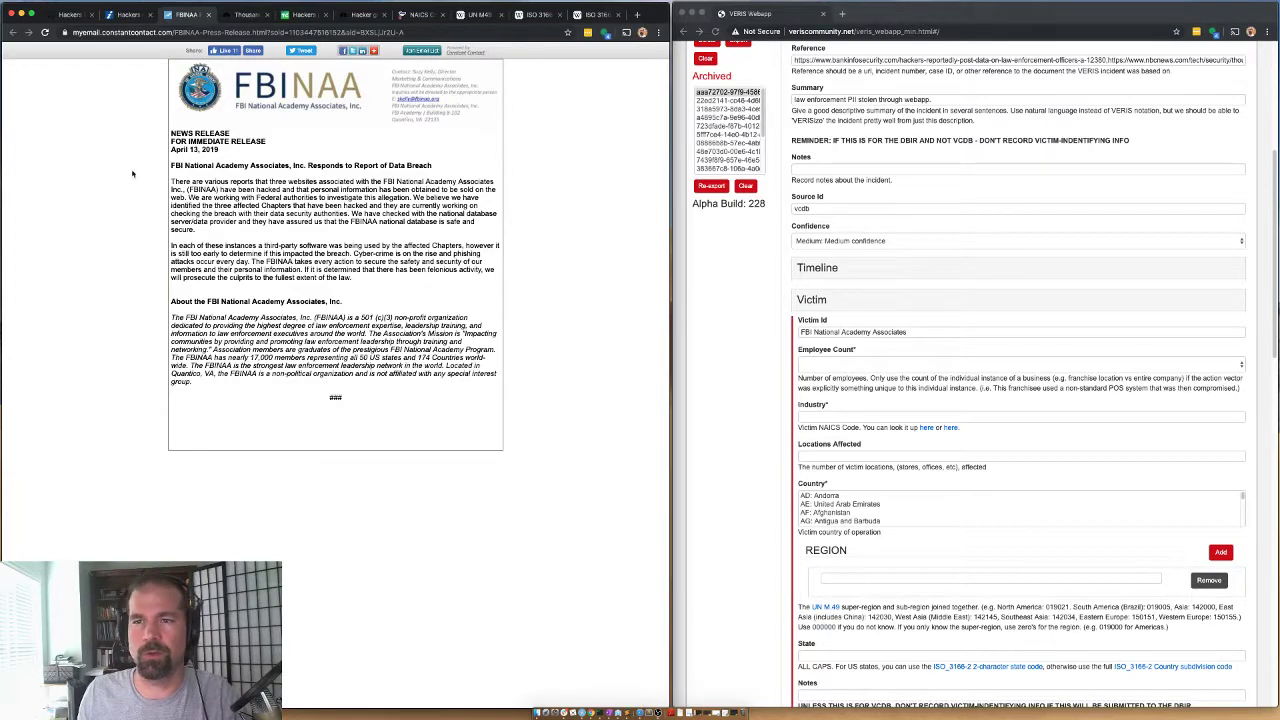
Set the Timeline's Notification date to year 2019, month 4, day 13, and collapse the Timeline section
{"action": "left_click", "coordinate": [822, 268]}
{"action": "left_click", "coordinate": [835, 490]}
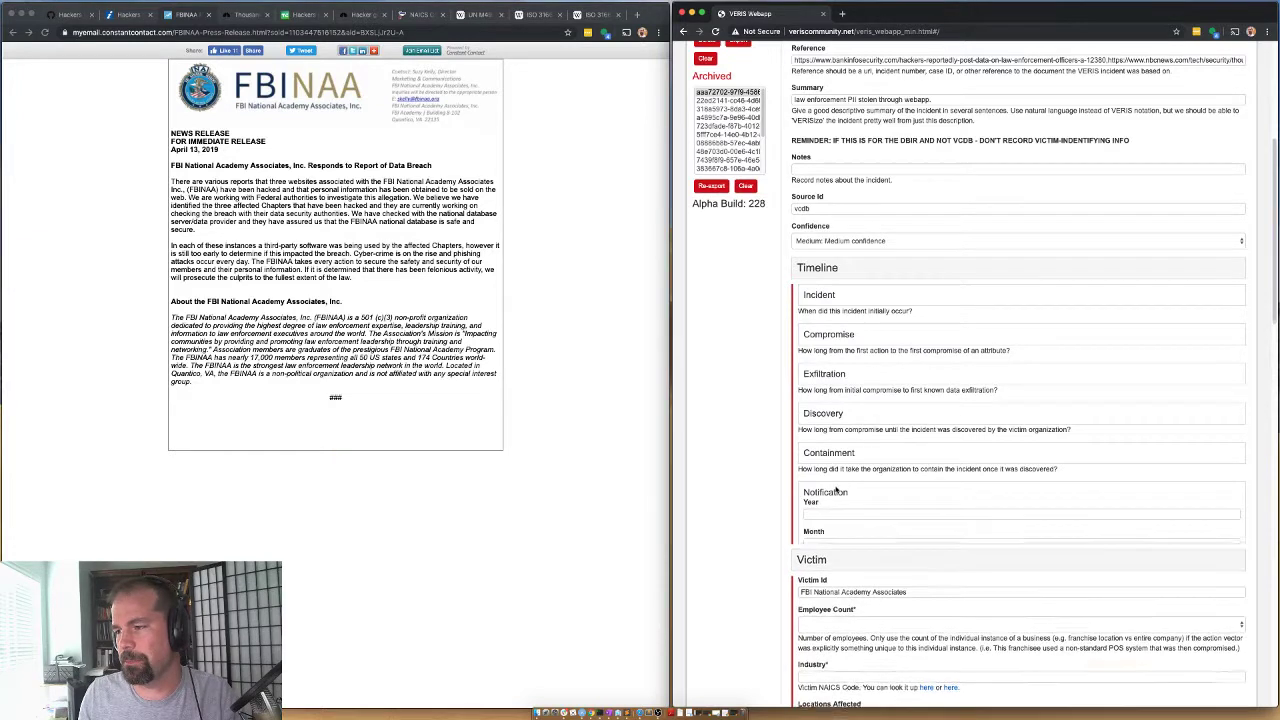
{"action": "left_click", "coordinate": [840, 514]}
{"action": "type", "text": "2019"}
{"action": "key", "text": "Tab"}
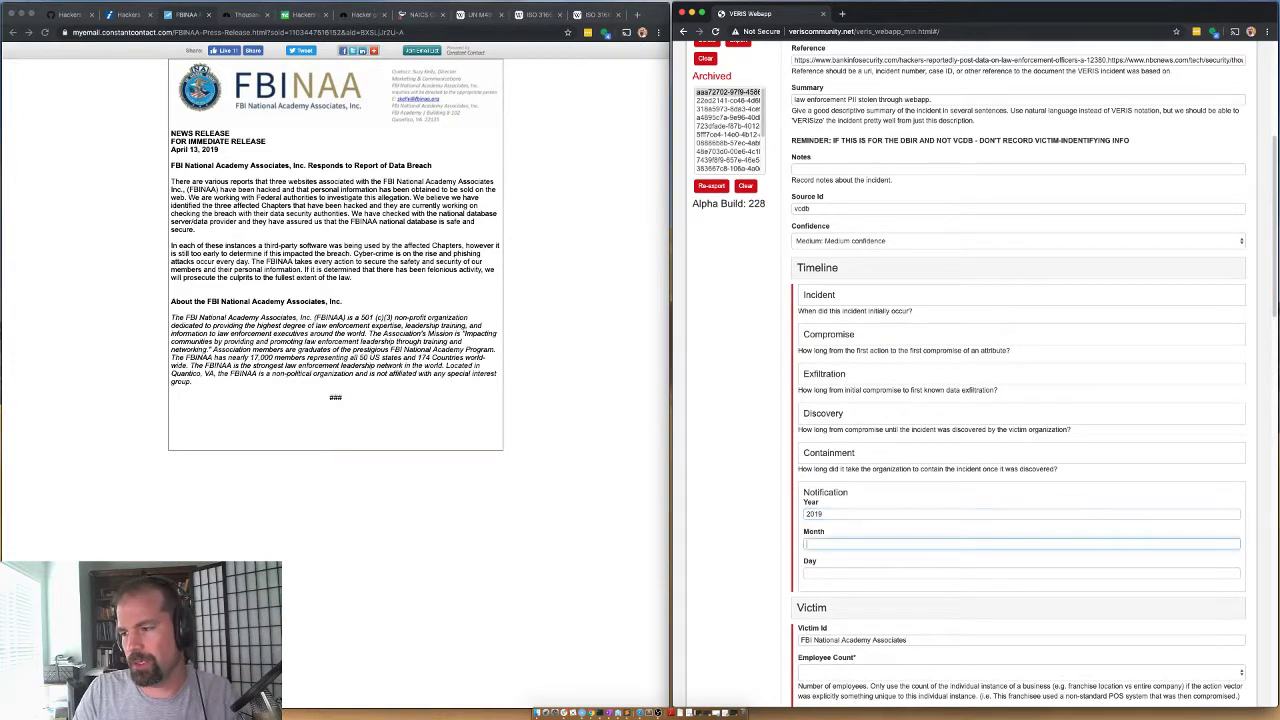
{"action": "type", "text": "4"}
{"action": "key", "text": "Tab"}
{"action": "type", "text": "13"}
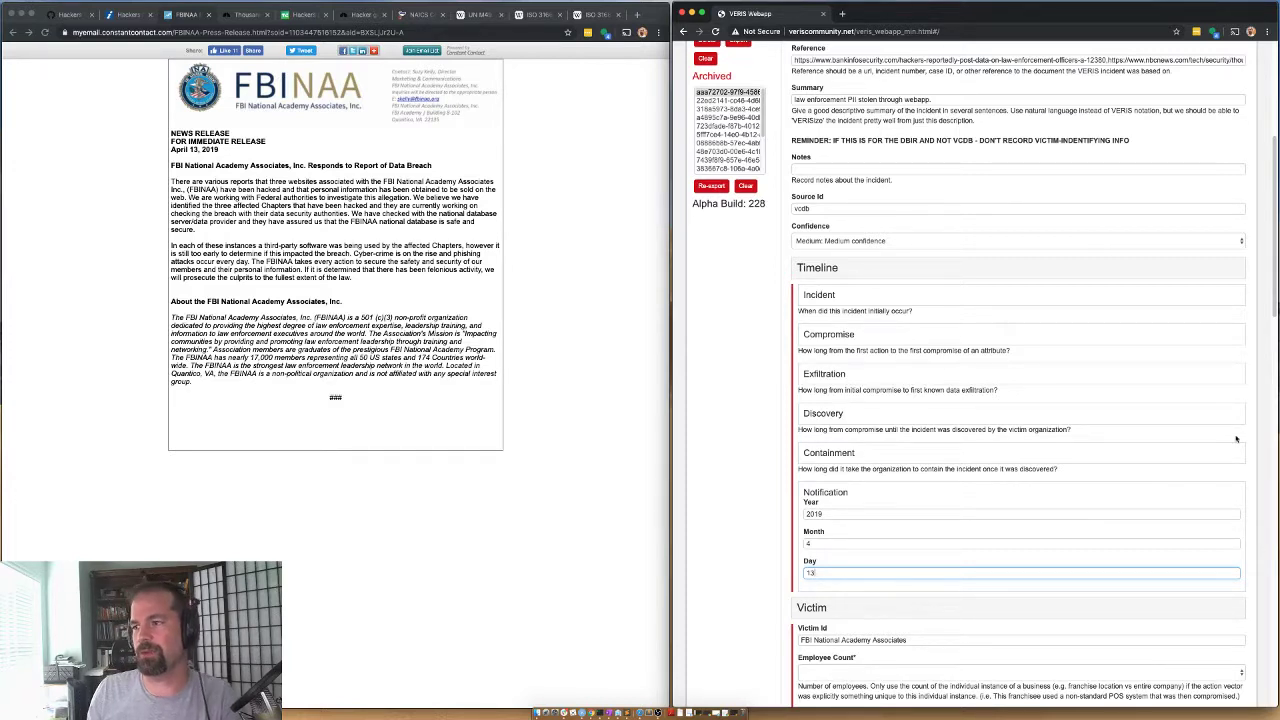
{"action": "left_click", "coordinate": [888, 270]}
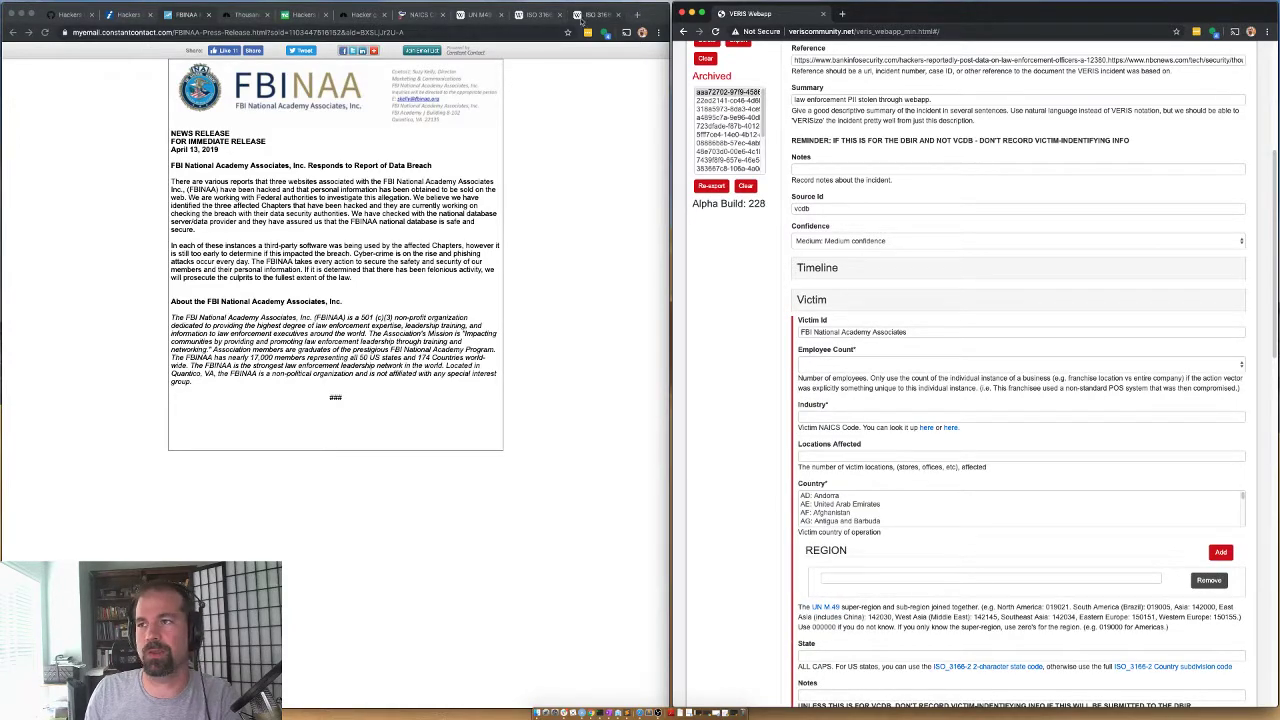
Search the web for "fbi national academy associates" in a new tab
{"action": "left_click", "coordinate": [637, 14]}
{"action": "type", "text": "fbi national academy associates"}
{"action": "key", "text": "Return"}
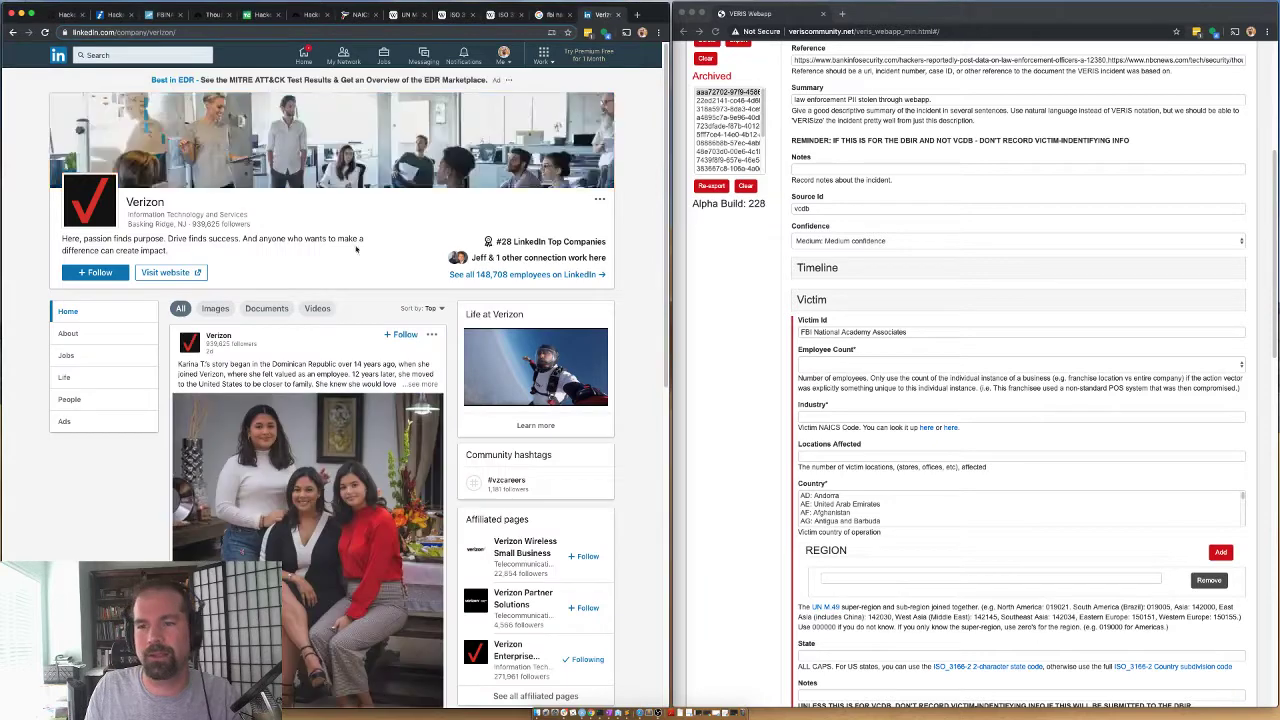
Find FBI National Academy Associates on LinkedIn and examine its company size and employee list
{"action": "left_click", "coordinate": [150, 52]}
{"action": "key", "text": "ctrl+v"}
{"action": "key", "text": "Escape"}
{"action": "key", "text": "Return"}
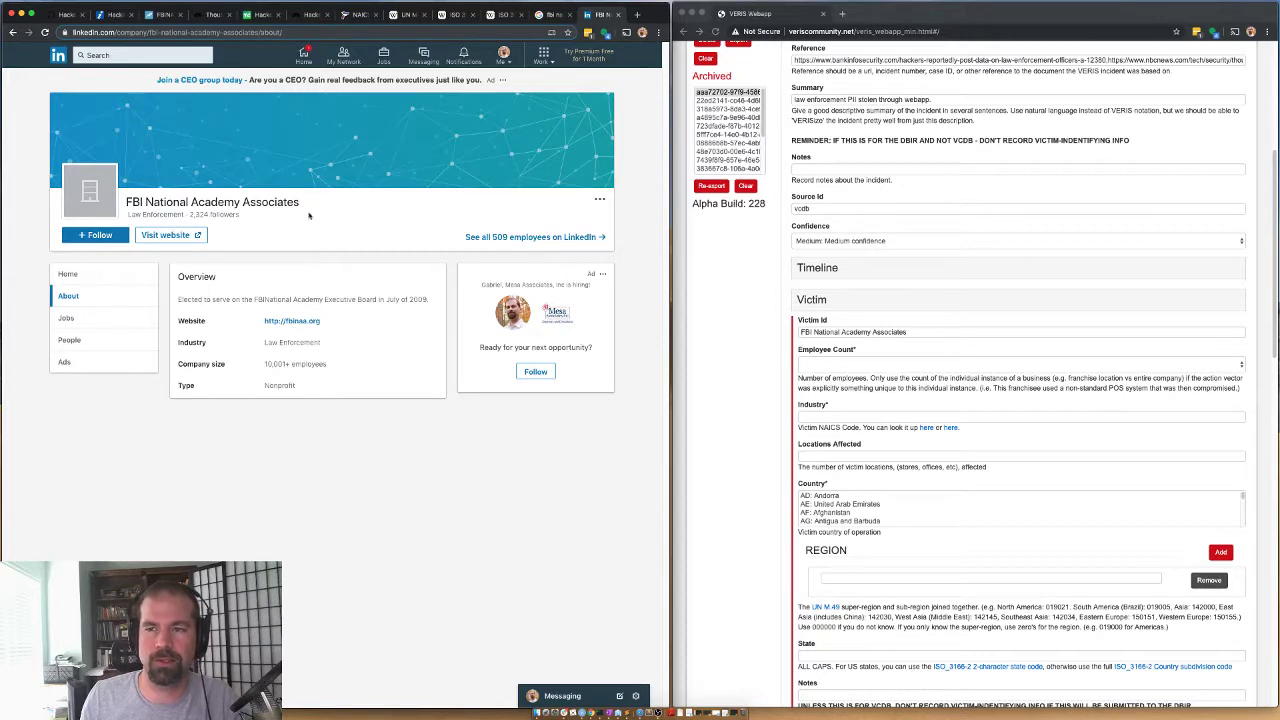
{"action": "left_click", "coordinate": [532, 240]}
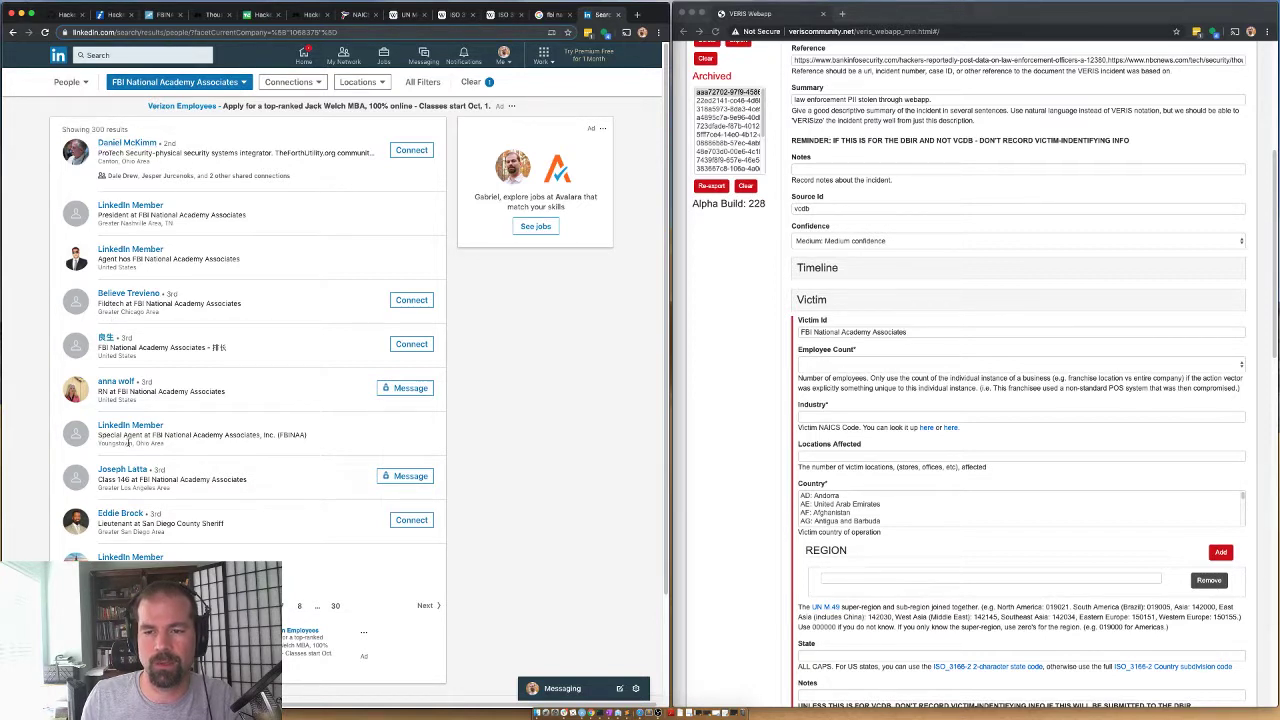
Examine the LinkedIn profile of the employee listed as RN, and return to the employee list
{"action": "left_click", "coordinate": [108, 381]}
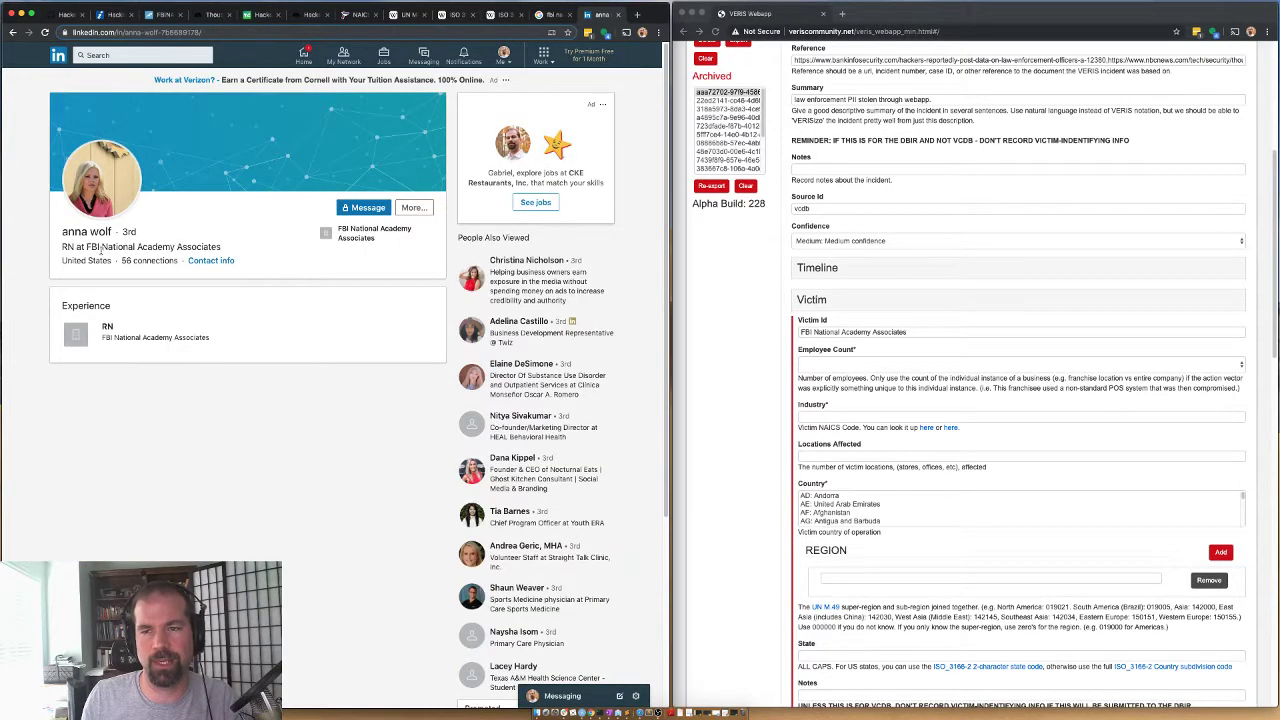
{"action": "scroll", "coordinate": [199, 250], "scroll_direction": "down", "scroll_amount": 3}
{"action": "scroll", "coordinate": [200, 257], "scroll_direction": "up", "scroll_amount": 3}
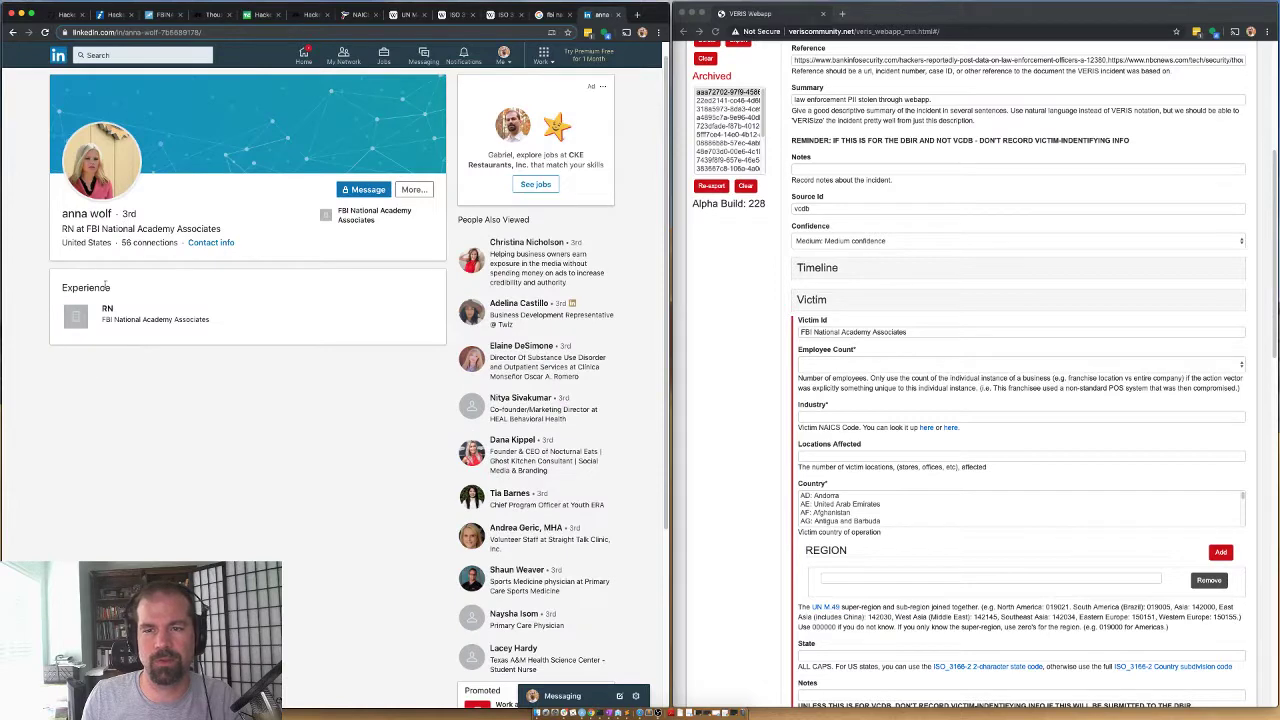
{"action": "left_click", "coordinate": [12, 32]}
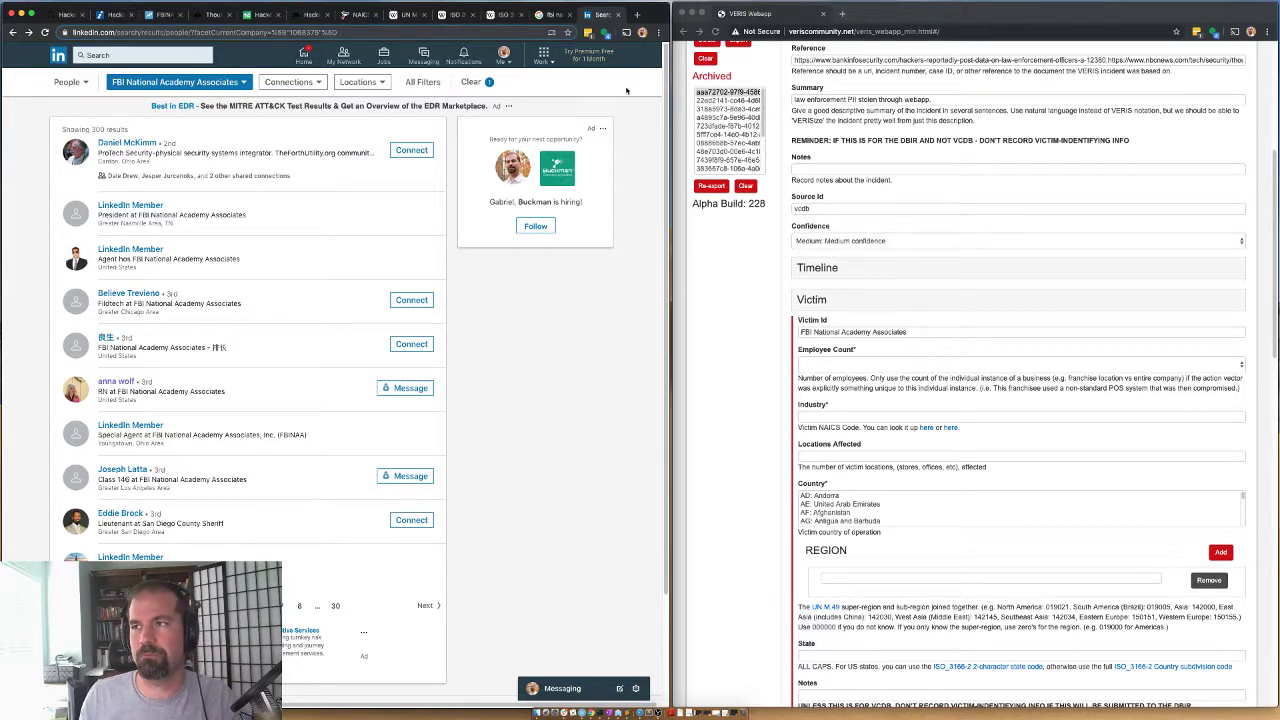
Check the web search results for the organization, and set the victim's Employee Count to Small (1,000 employees or less)
{"action": "left_click", "coordinate": [555, 14]}
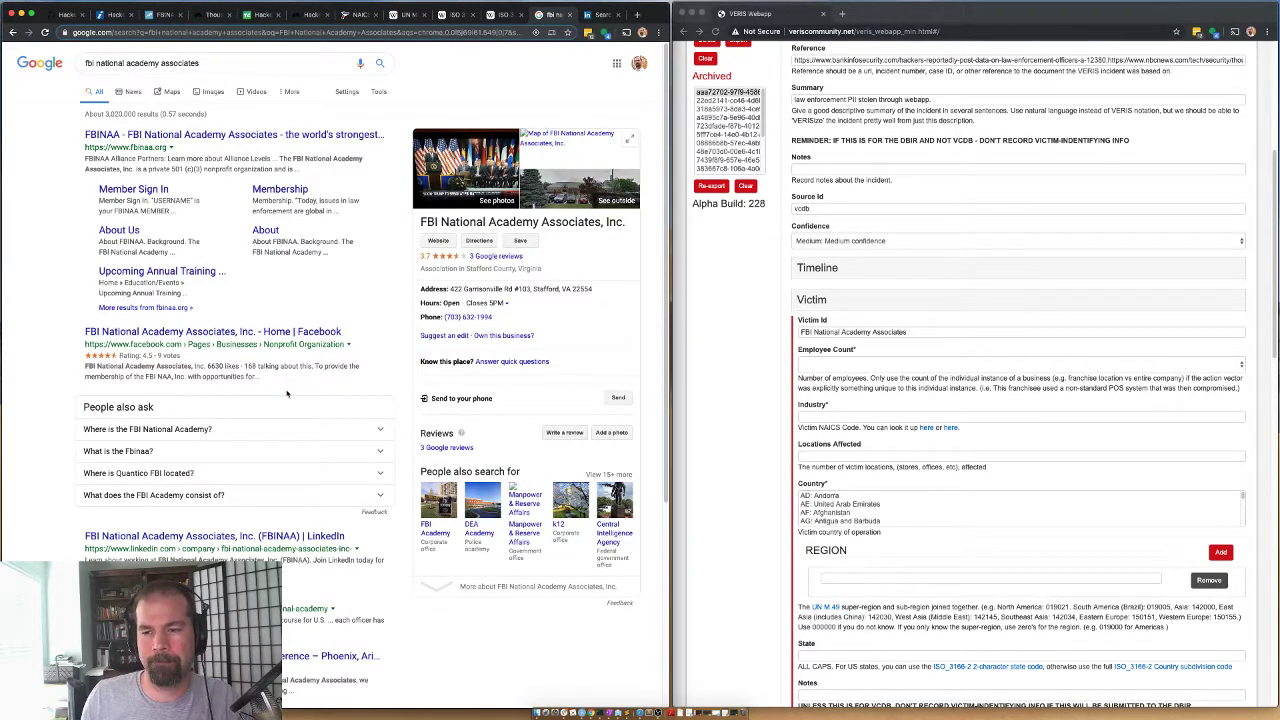
{"action": "left_click", "coordinate": [815, 365]}
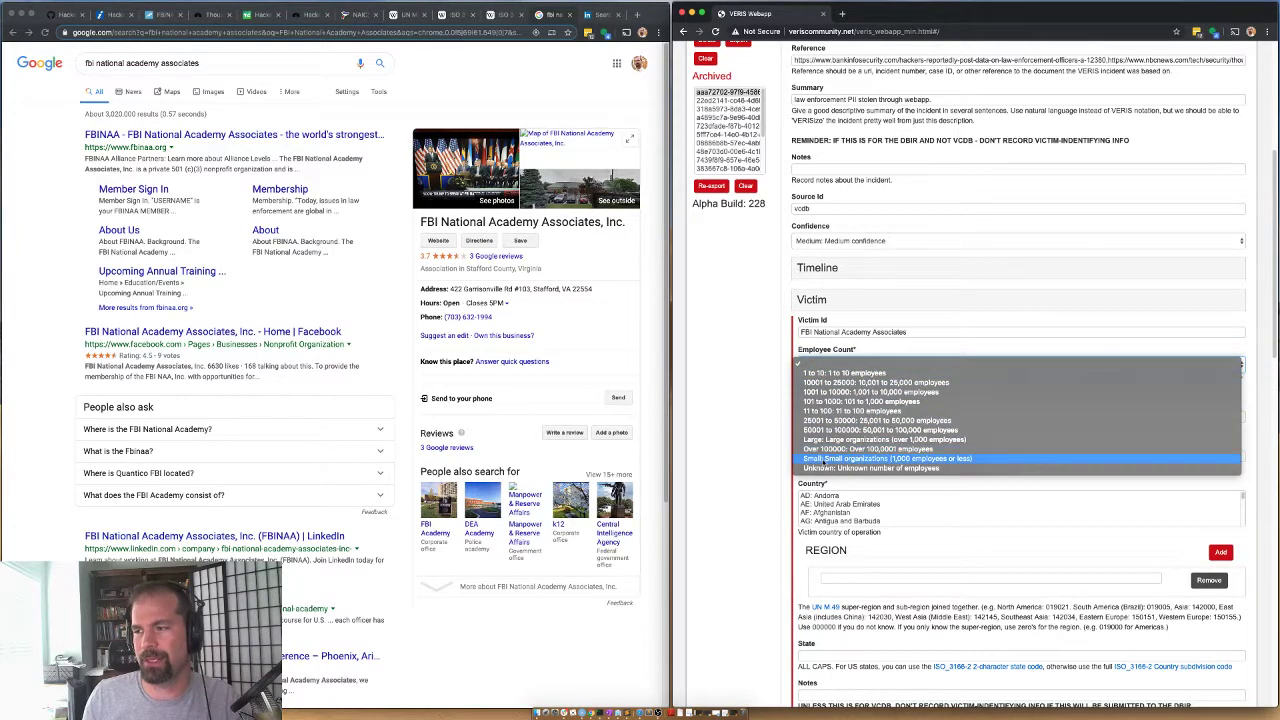
{"action": "left_click", "coordinate": [815, 458]}
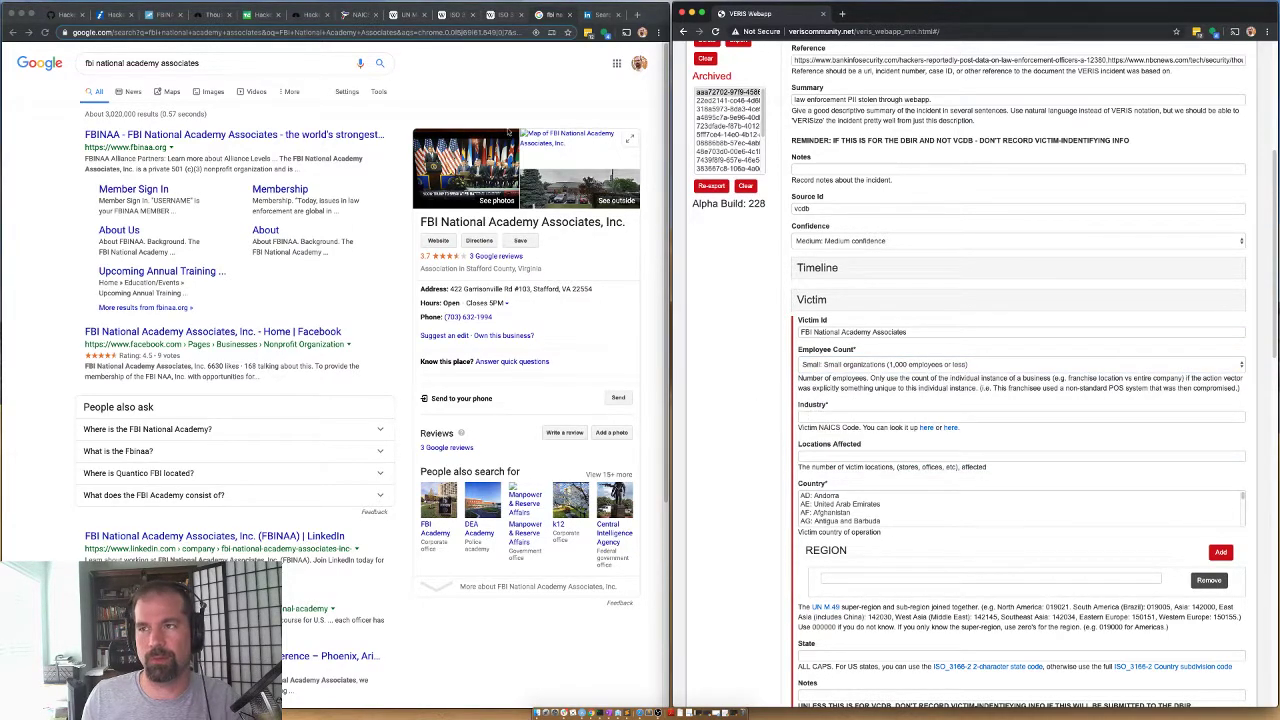
{"action": "left_click", "coordinate": [601, 14]}
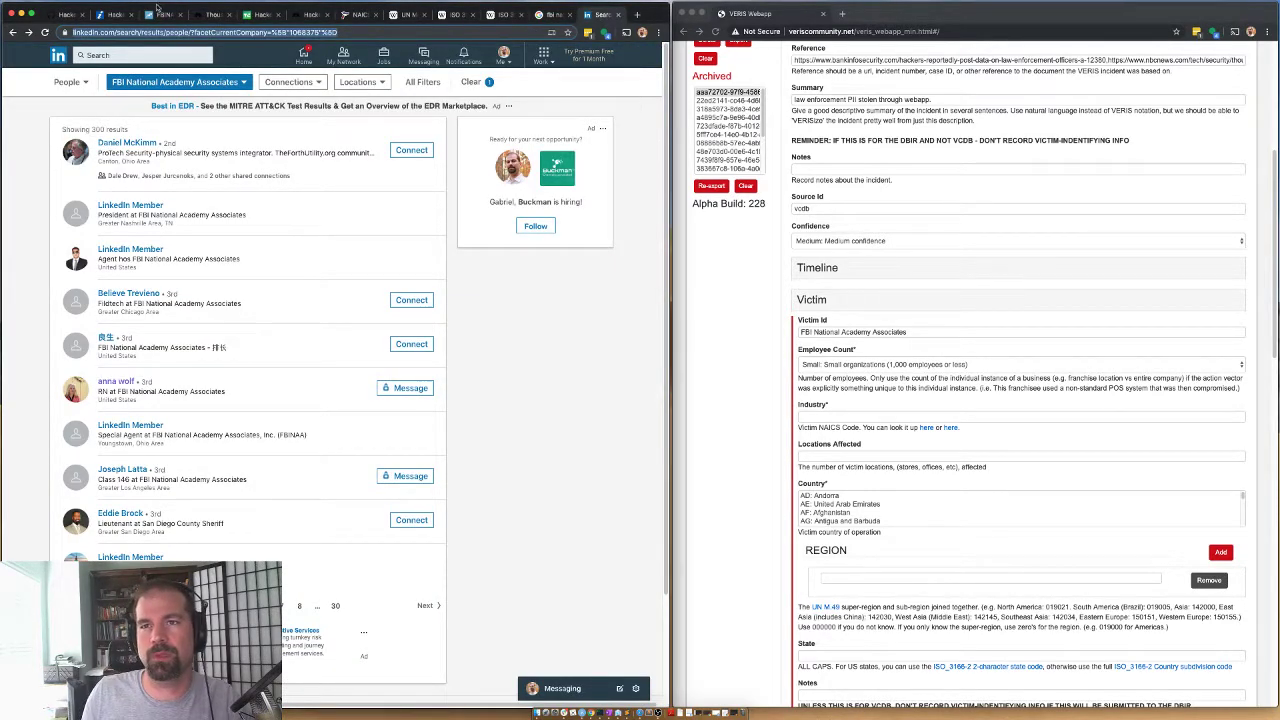
{"action": "double_click", "coordinate": [154, 9]}
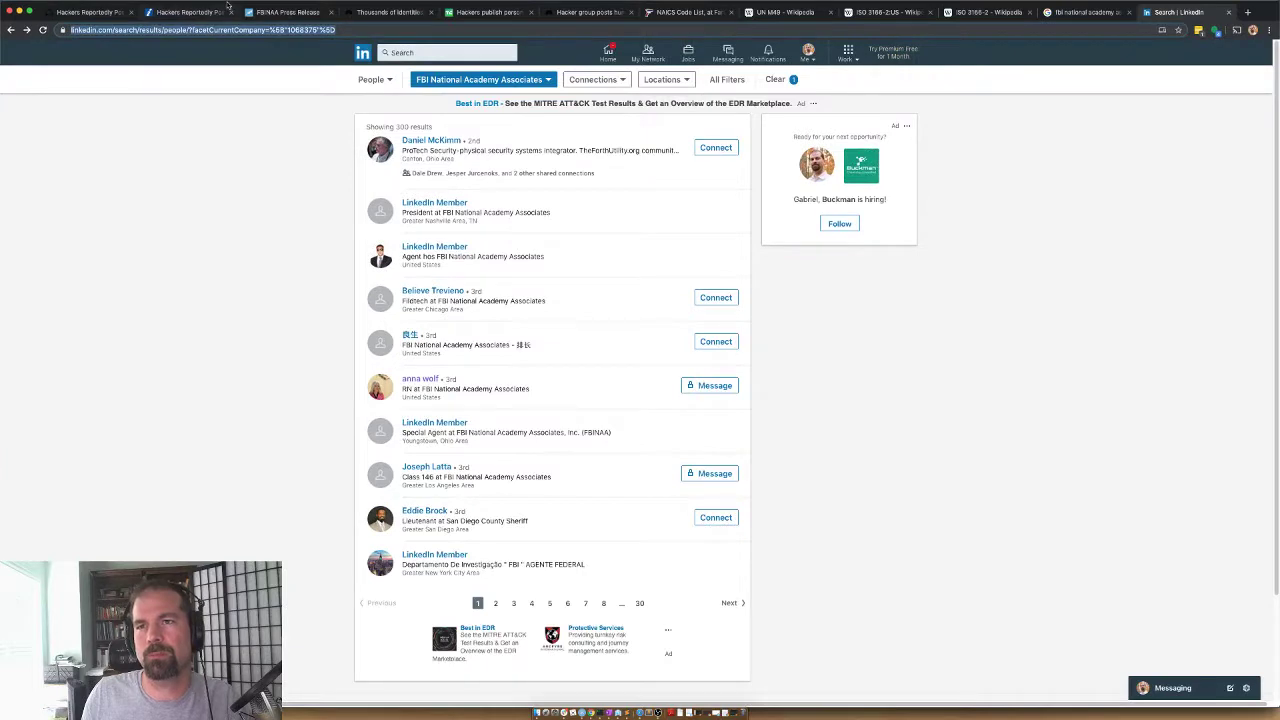
{"action": "double_click", "coordinate": [163, 14]}
{"action": "left_click", "coordinate": [163, 15]}
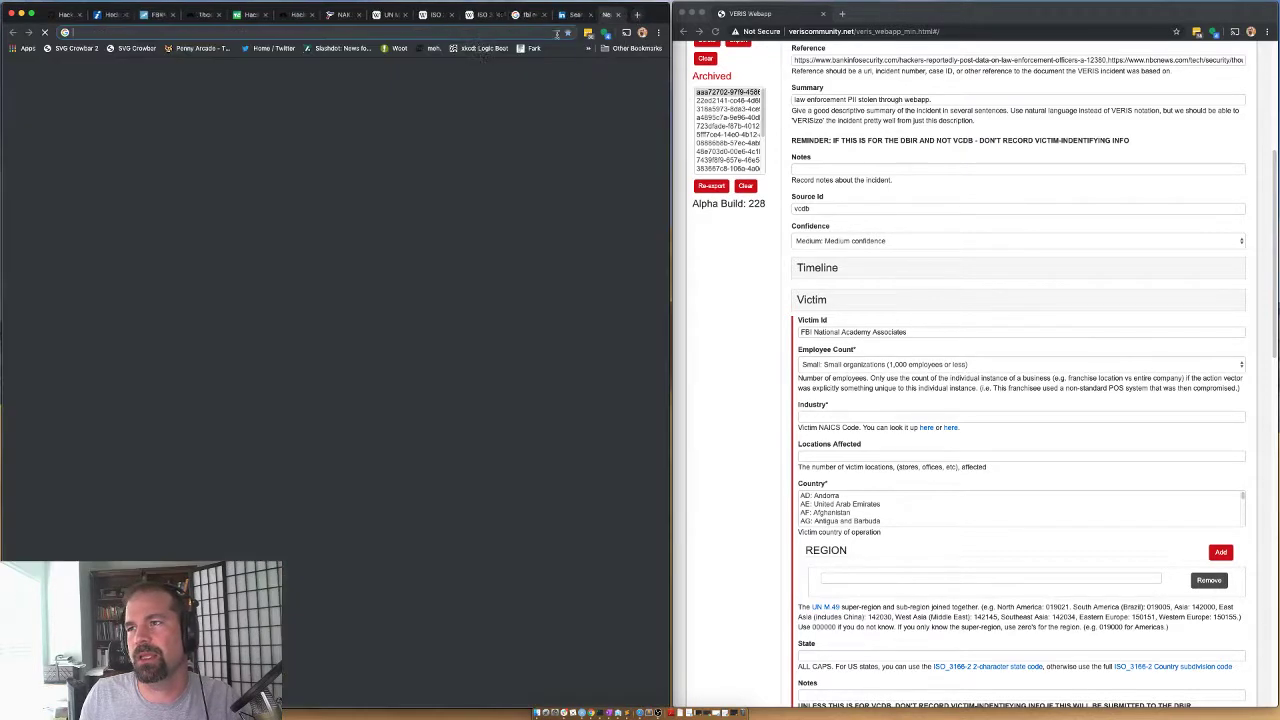
Open fbinaa.org in a new tab and look through its home page for information about the organization
{"action": "left_click", "coordinate": [639, 14]}
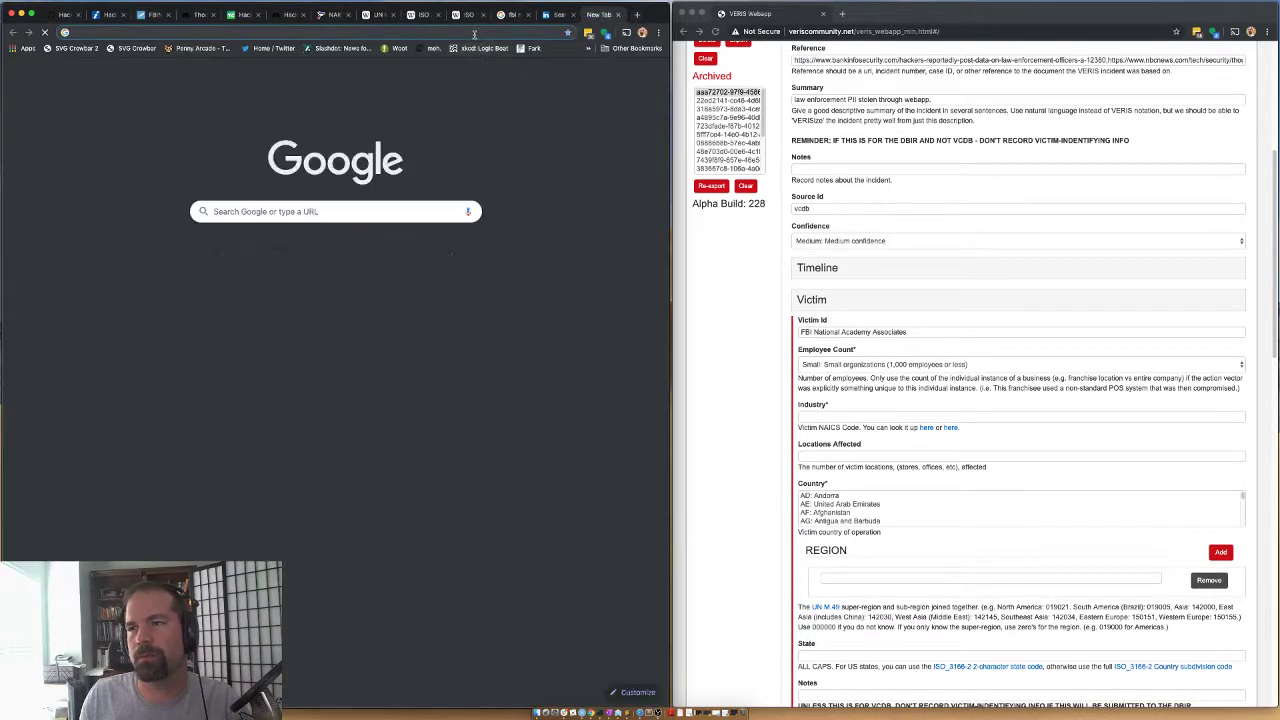
{"action": "type", "text": "fbinaa."}
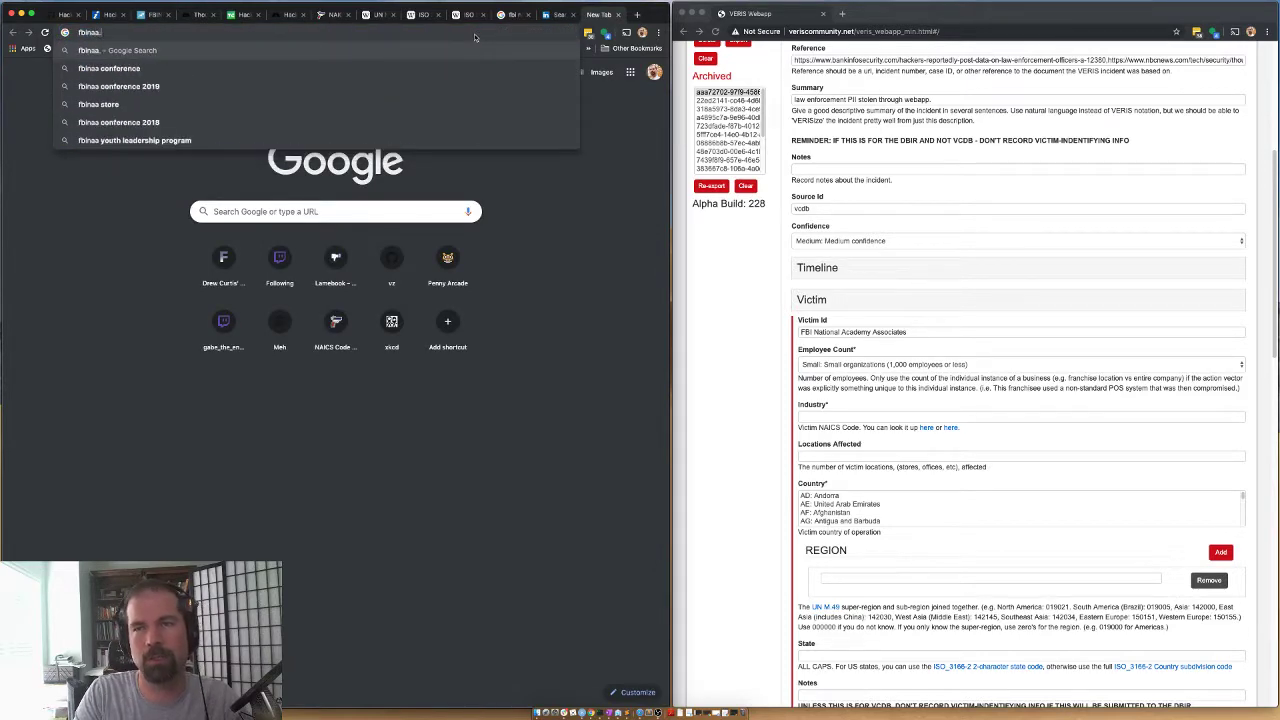
{"action": "type", "text": "org"}
{"action": "key", "text": "Return"}
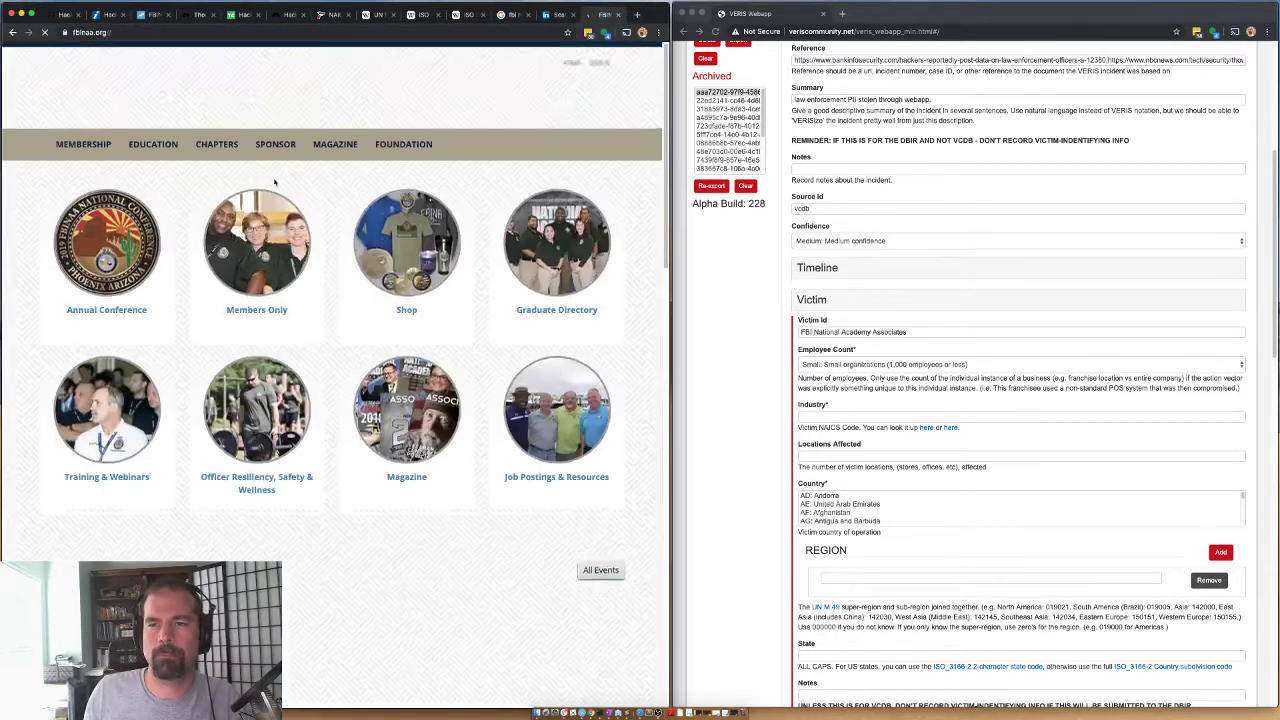
{"action": "scroll", "coordinate": [240, 373], "scroll_direction": "down", "scroll_amount": 3}
{"action": "scroll", "coordinate": [240, 373], "scroll_direction": "down", "scroll_amount": 3}
{"action": "scroll", "coordinate": [415, 430], "scroll_direction": "up", "scroll_amount": 6}
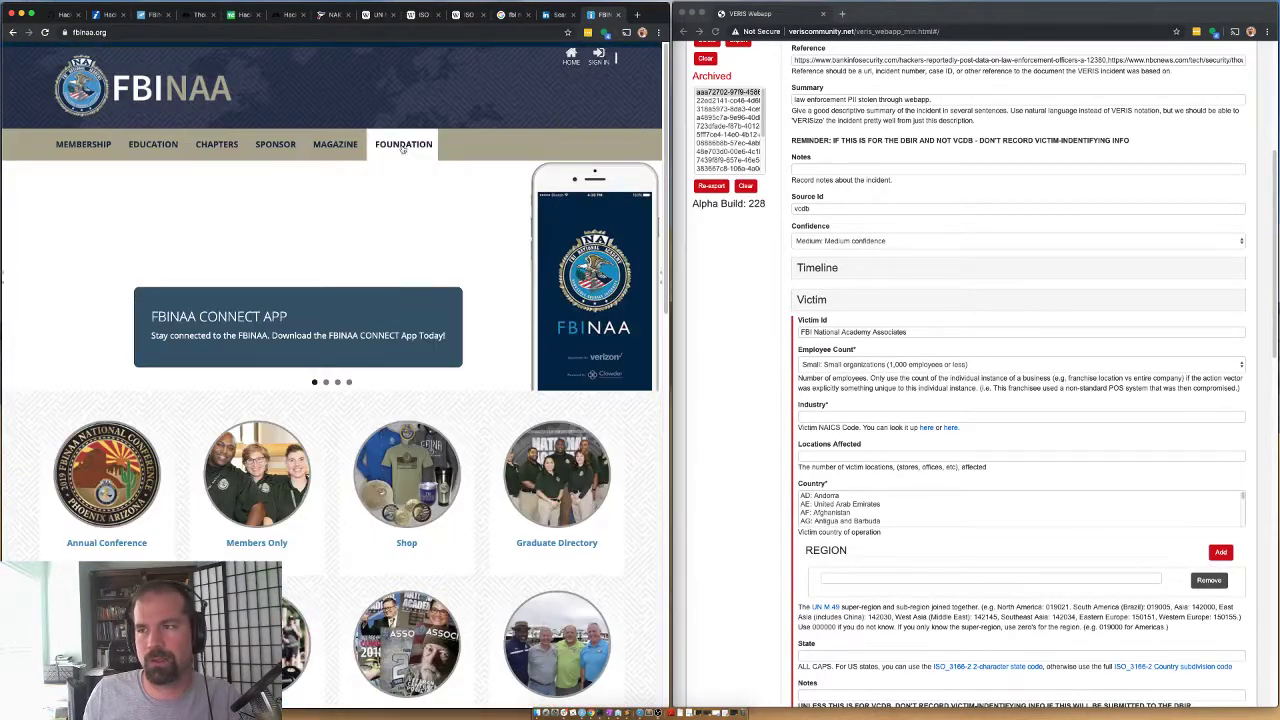
{"action": "mouse_move", "coordinate": [92, 147]}
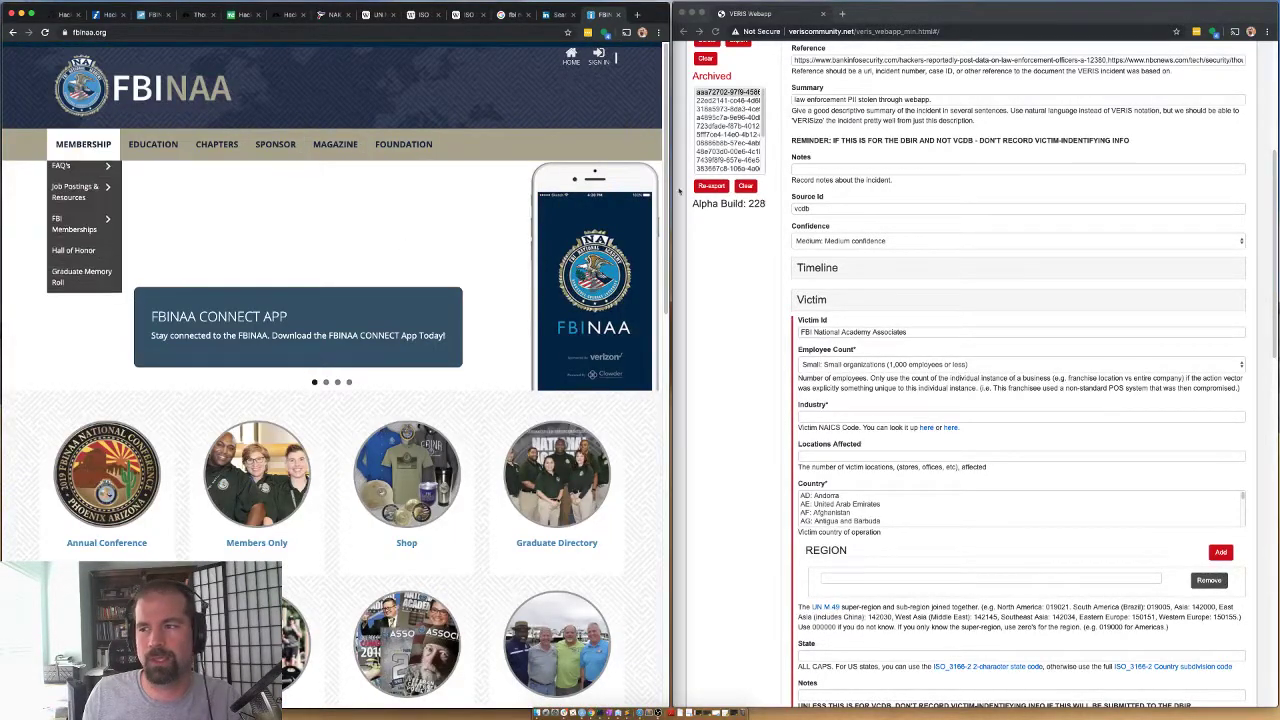
{"action": "scroll", "coordinate": [632, 198], "scroll_direction": "down", "scroll_amount": 10}
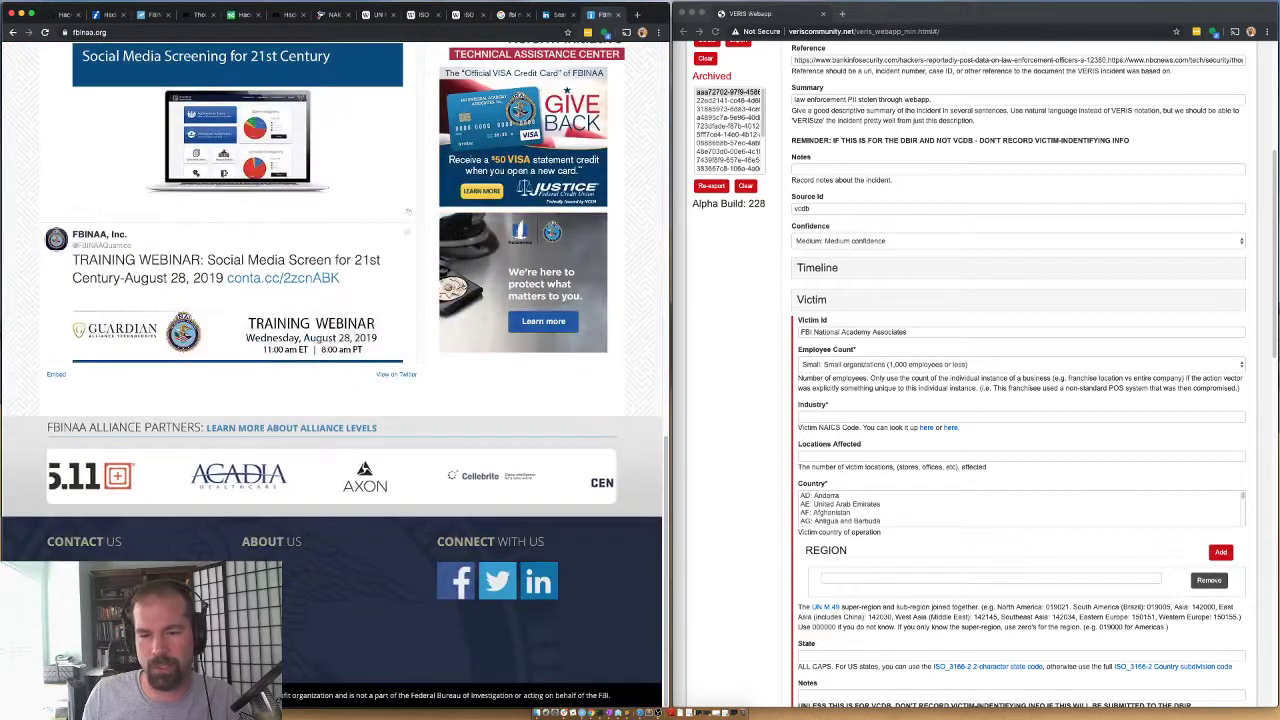
Review the National Office contacts in the site's About Us section, and set the victim's Employee Count to 11 to 100 employees
{"action": "left_click", "coordinate": [271, 541]}
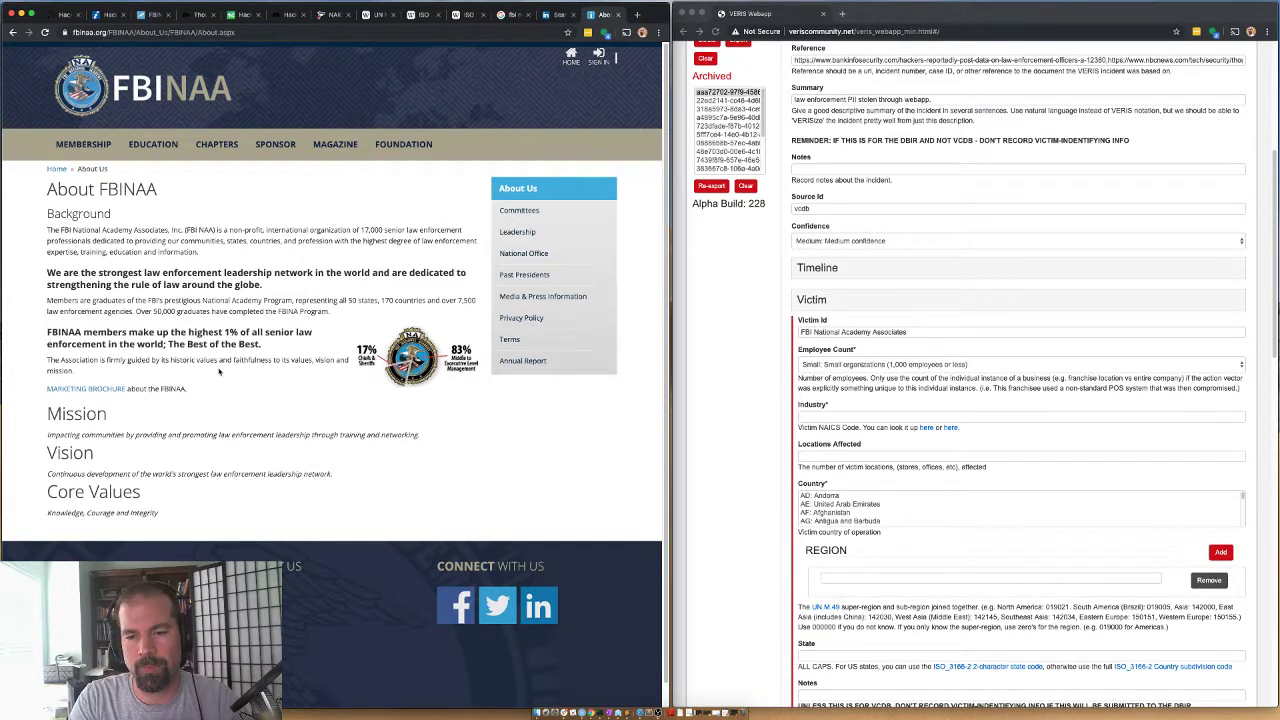
{"action": "left_click", "coordinate": [521, 256]}
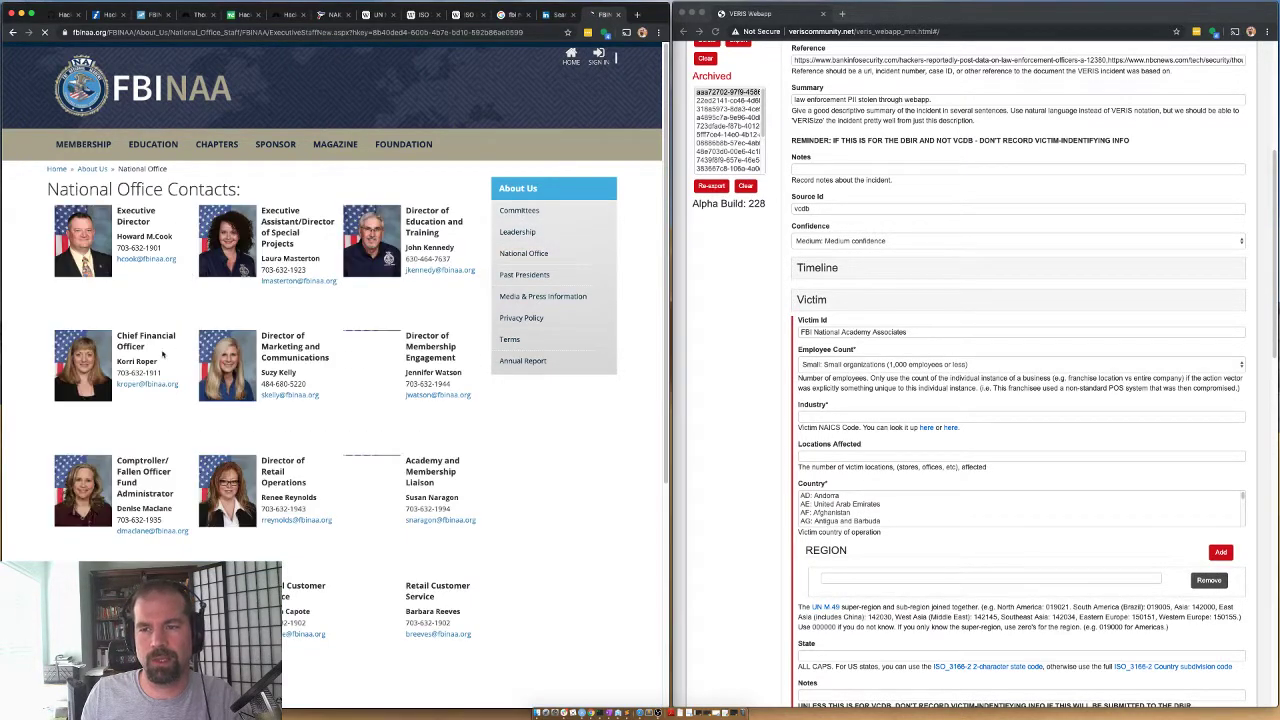
{"action": "scroll", "coordinate": [176, 353], "scroll_direction": "down", "scroll_amount": 10}
{"action": "scroll", "coordinate": [176, 353], "scroll_direction": "up", "scroll_amount": 9}
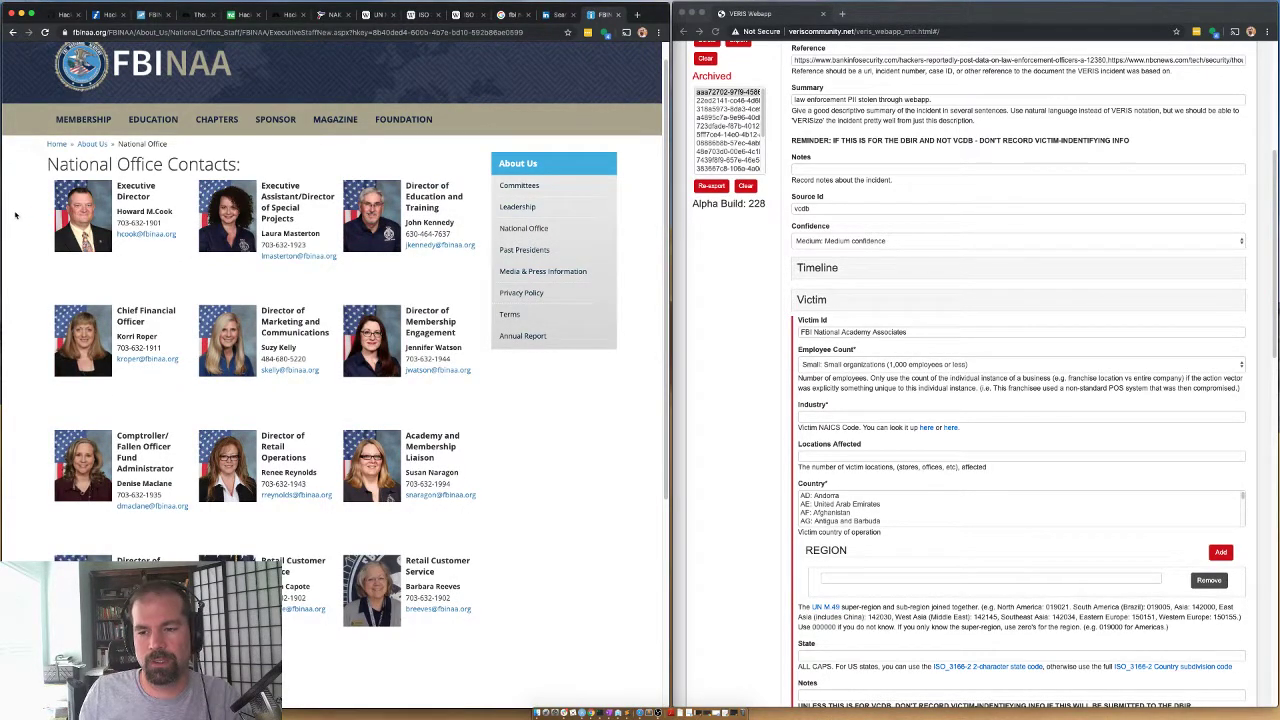
{"action": "scroll", "coordinate": [20, 214], "scroll_direction": "up", "scroll_amount": 1}
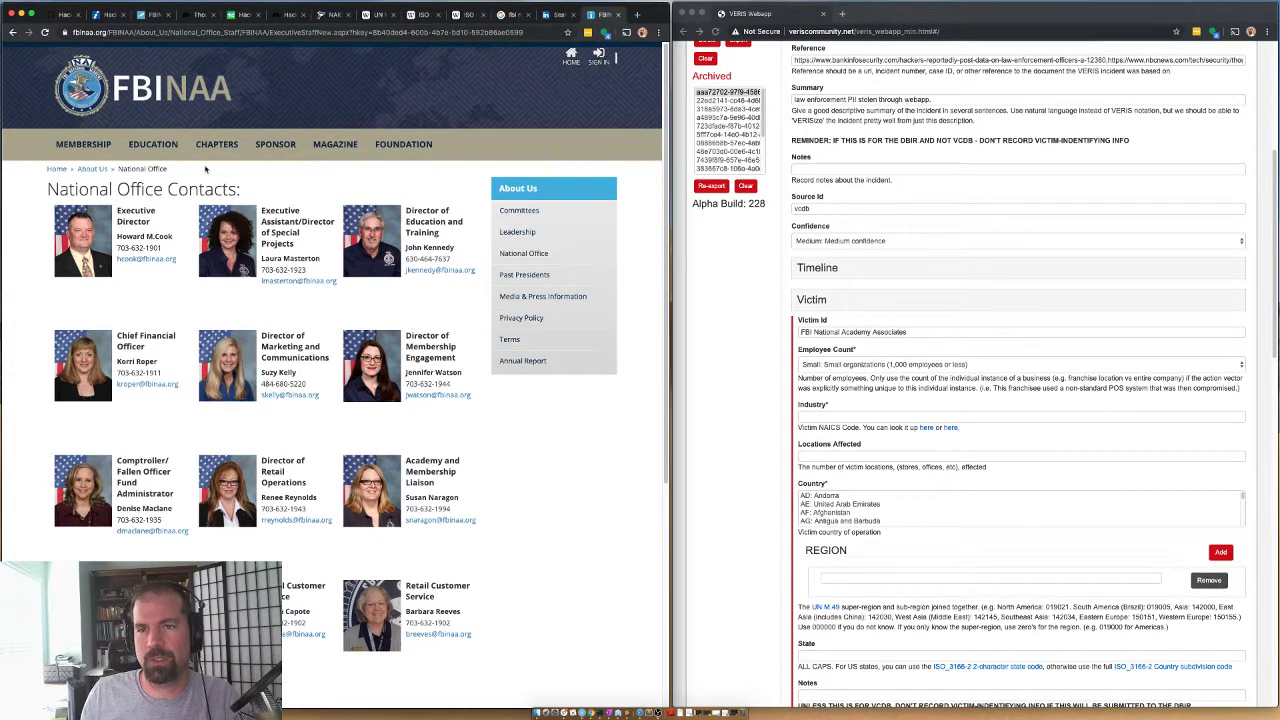
{"action": "left_click", "coordinate": [854, 364]}
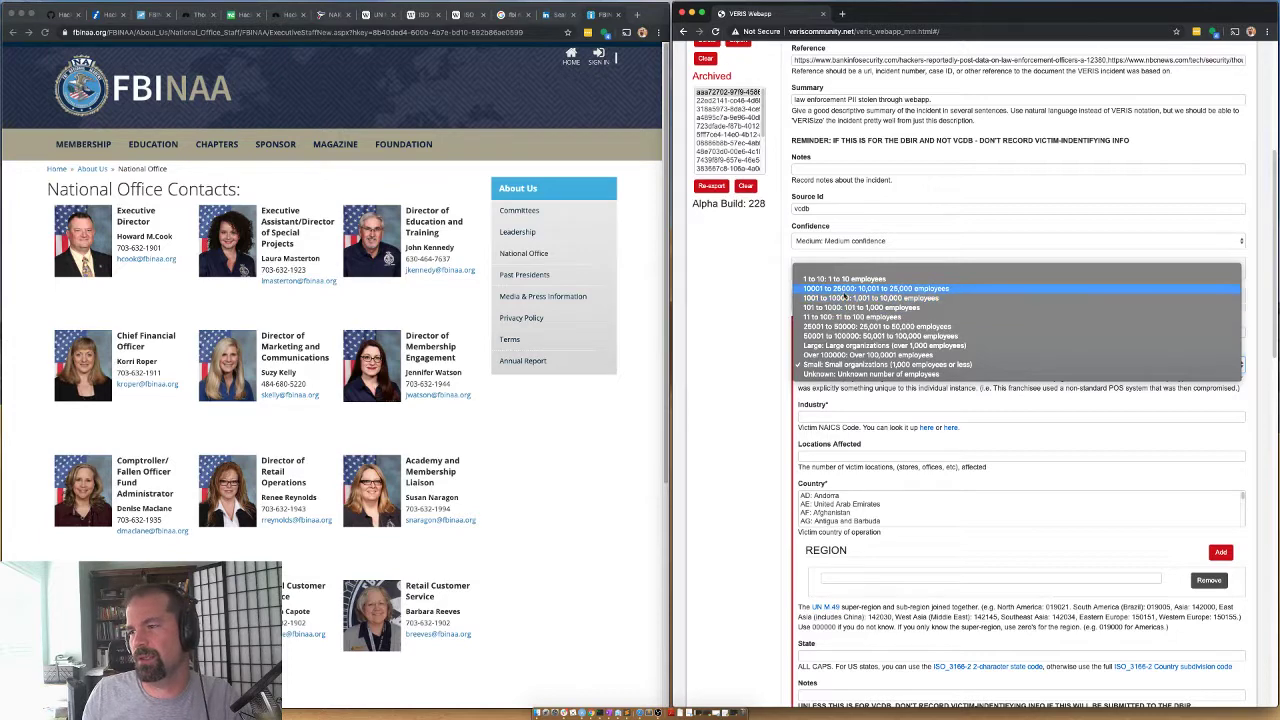
{"action": "left_click", "coordinate": [836, 317]}
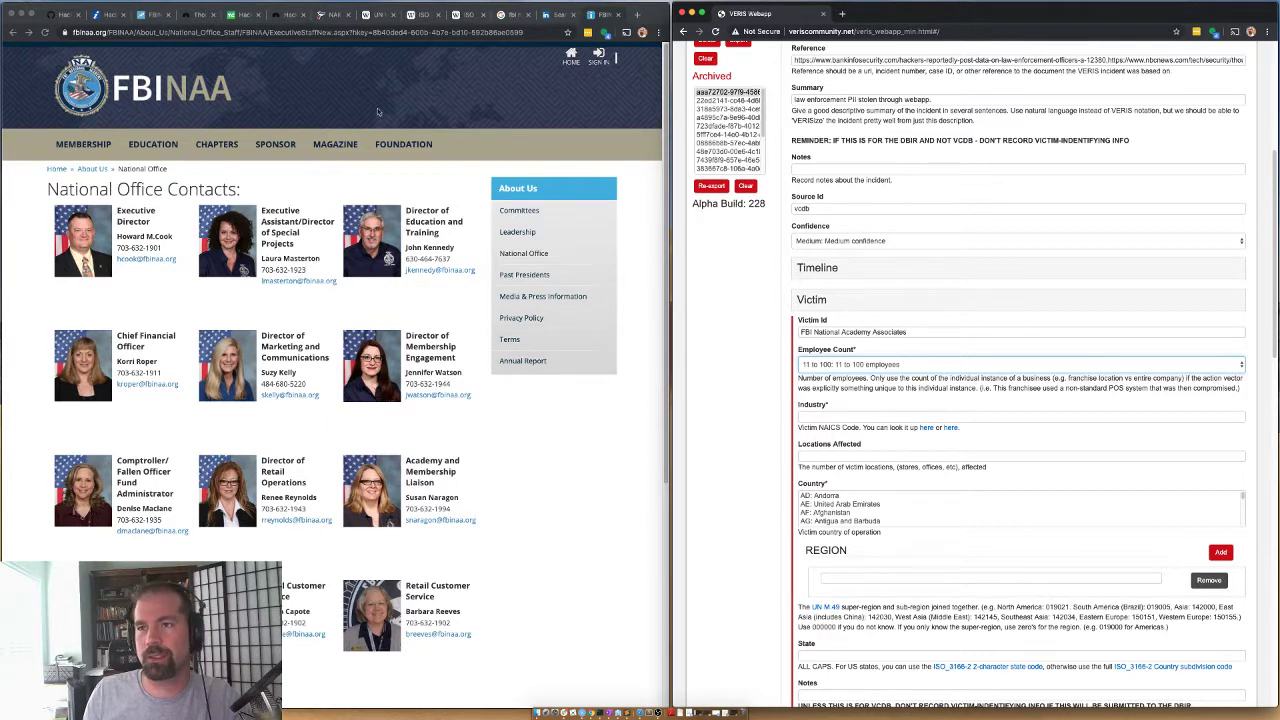
Search the NAICS code list for "professional", review the Sector 81 organization codes, and set the victim's Industry to 813990
{"action": "left_click", "coordinate": [330, 14]}
{"action": "scroll", "coordinate": [248, 290], "scroll_direction": "up", "scroll_amount": 10}
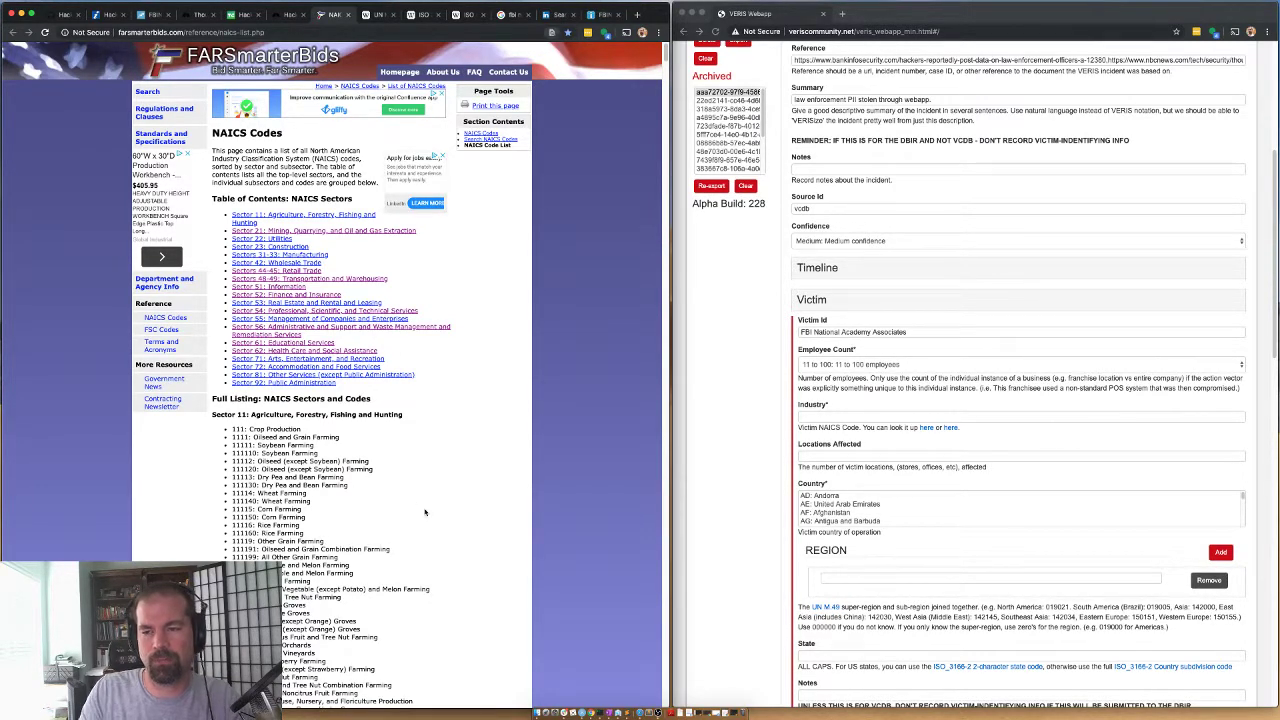
{"action": "key", "text": "super+f"}
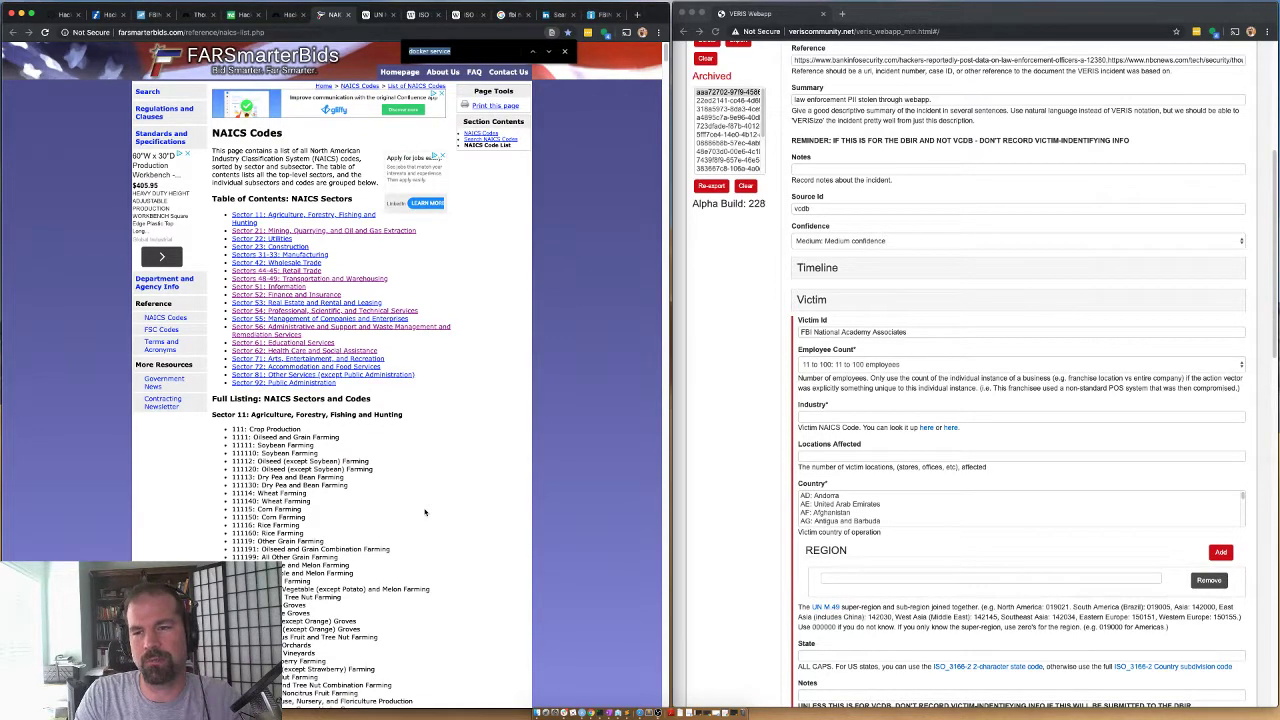
{"action": "type", "text": "professional"}
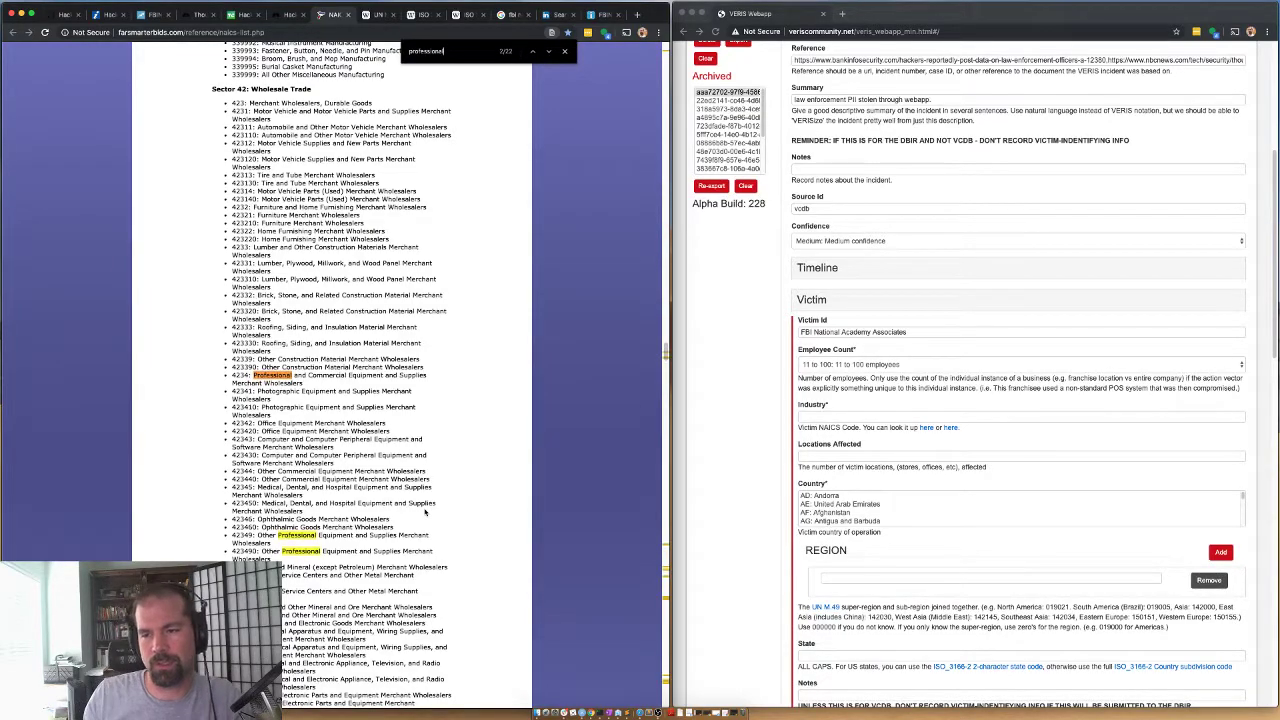
{"action": "scroll", "coordinate": [425, 512], "scroll_direction": "down", "scroll_amount": 10}
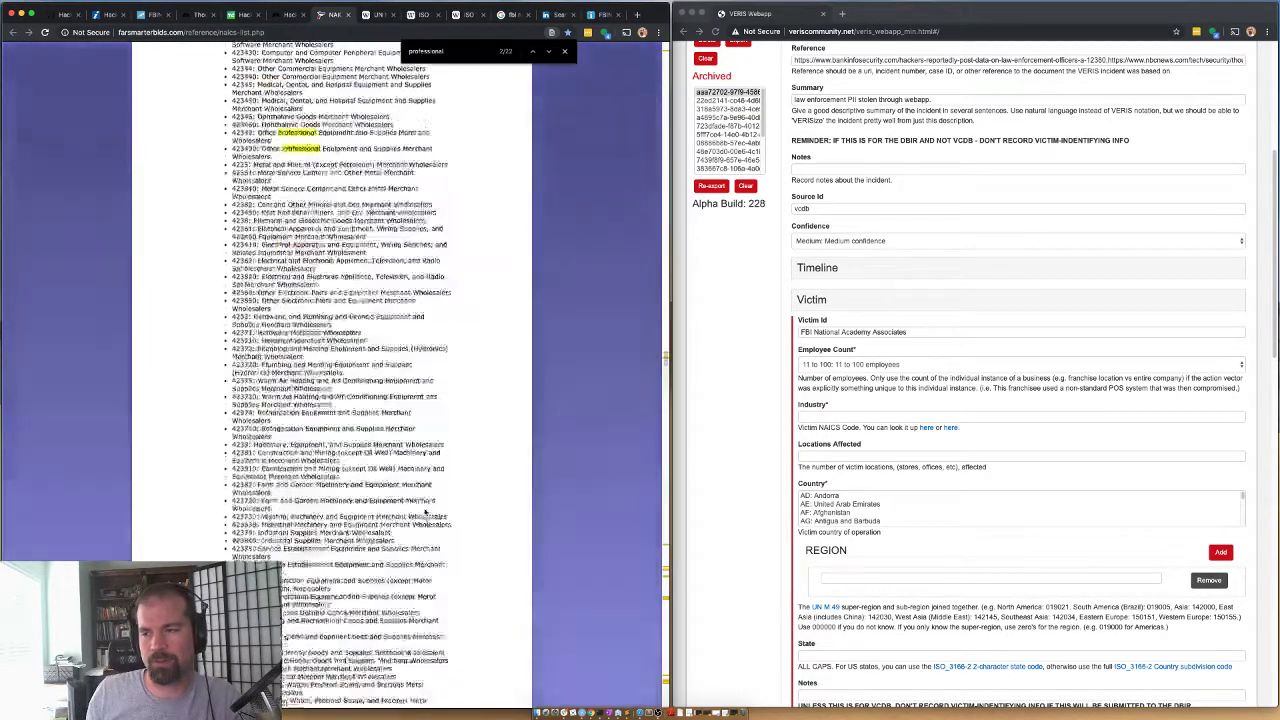
{"action": "left_click_drag", "start_coordinate": [666, 410], "coordinate": [654, 683]}
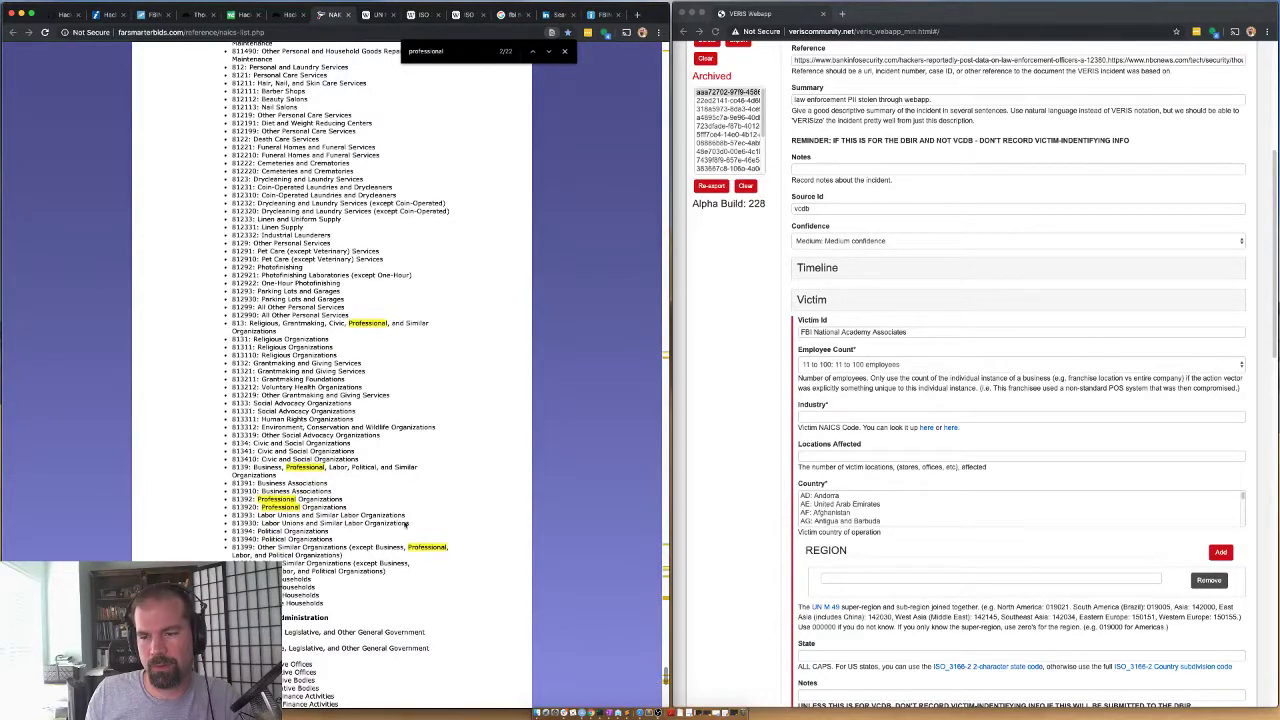
{"action": "scroll", "coordinate": [532, 596], "scroll_direction": "down", "scroll_amount": 1}
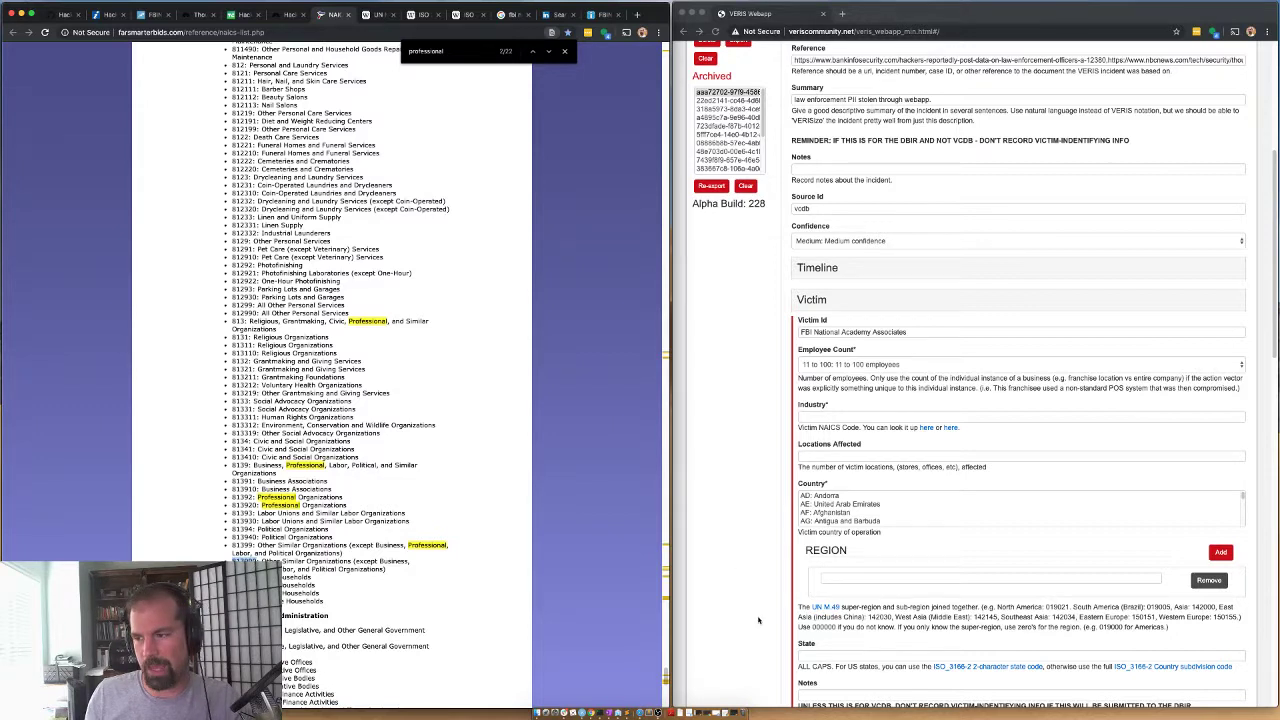
{"action": "left_click", "coordinate": [820, 473]}
{"action": "type", "text": "813990"}
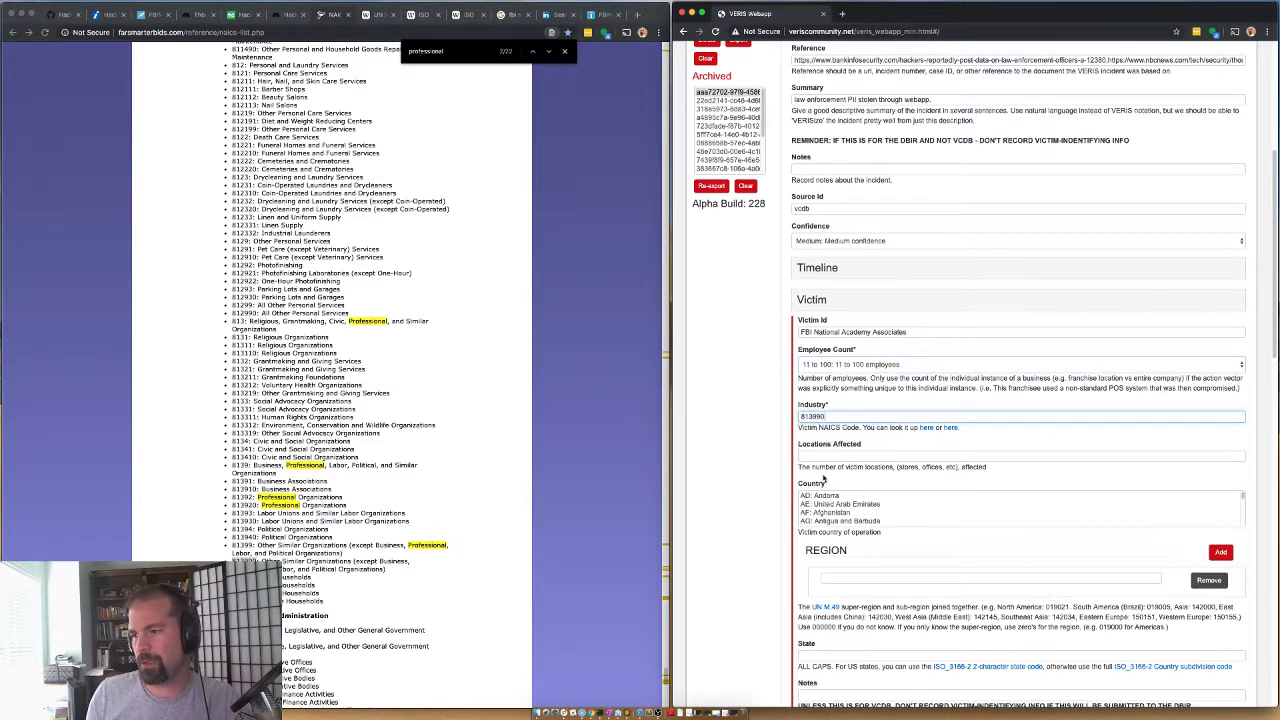
Search the NAICS code list for "inform" and examine the codes under Sector 51: Information
{"action": "left_click", "coordinate": [806, 456]}
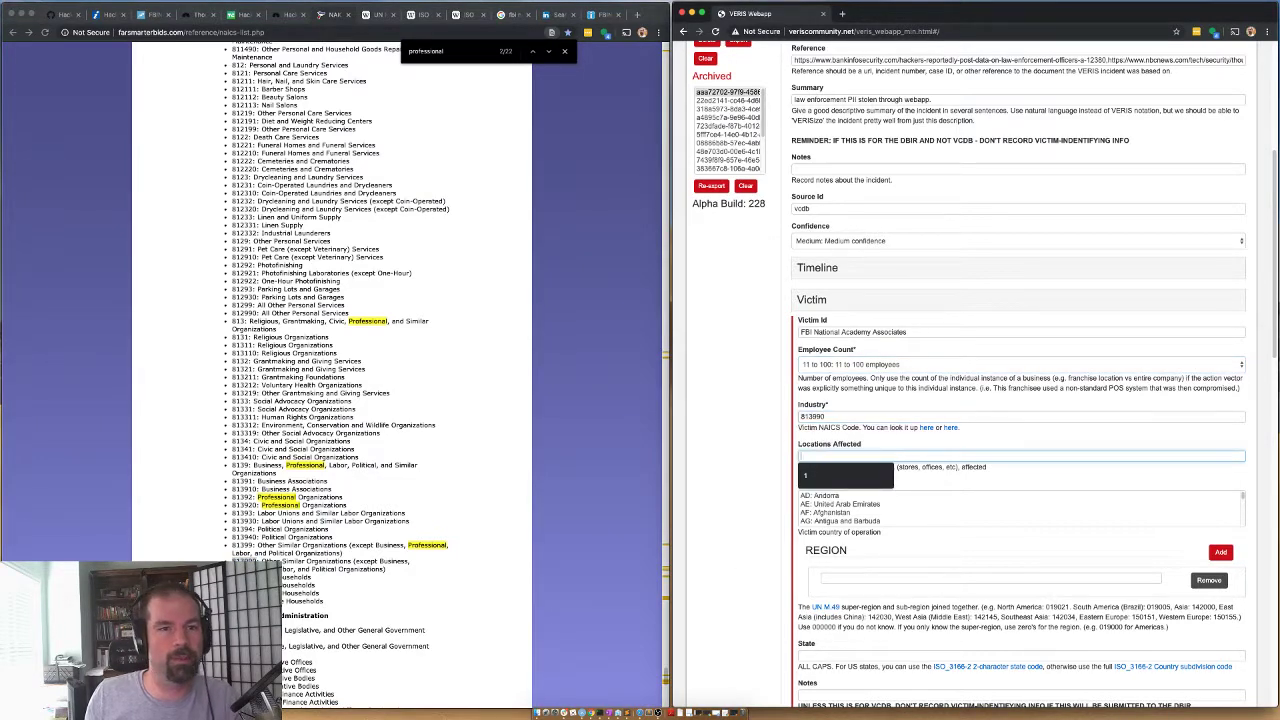
{"action": "key", "text": "super+Tab"}
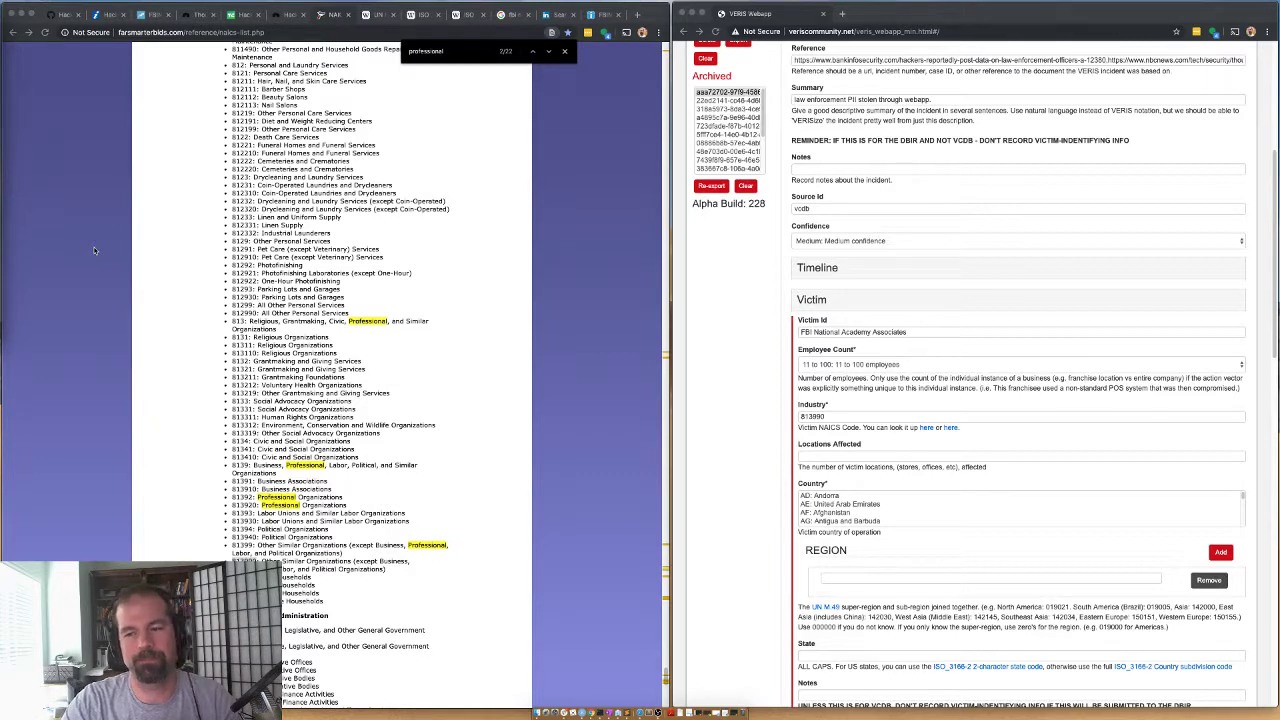
{"action": "left_click", "coordinate": [350, 345]}
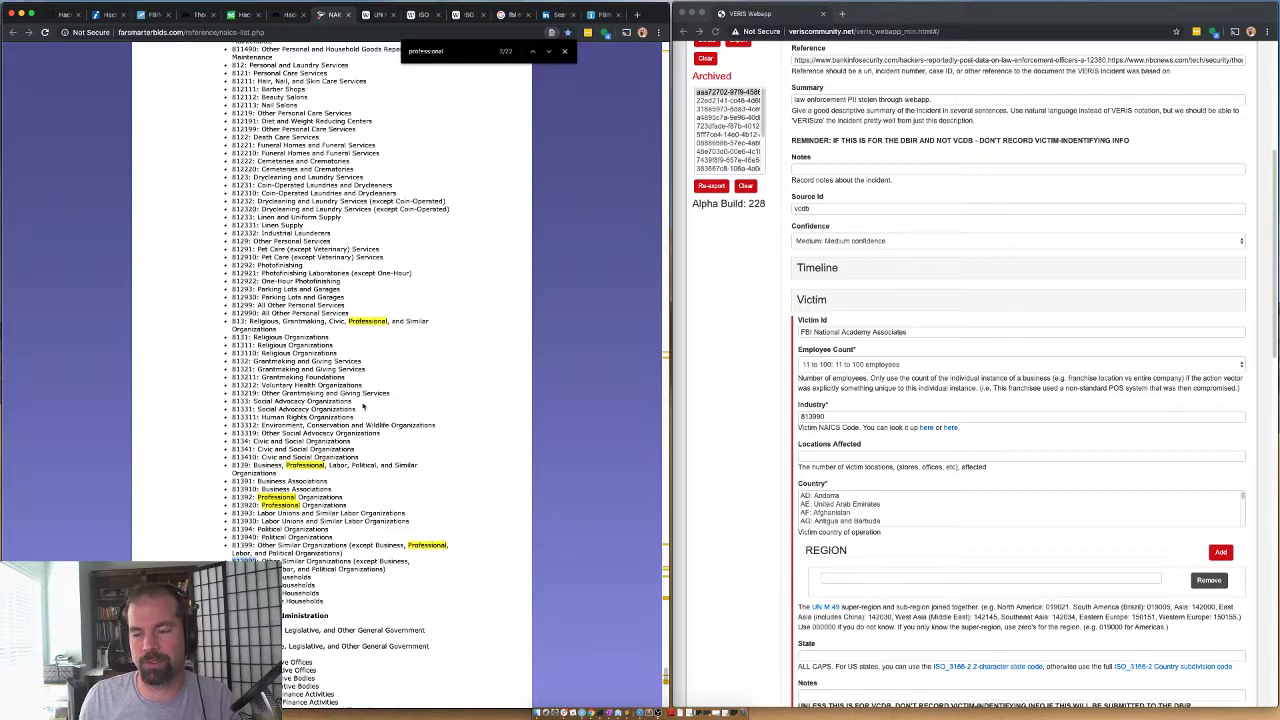
{"action": "key", "text": "super+f"}
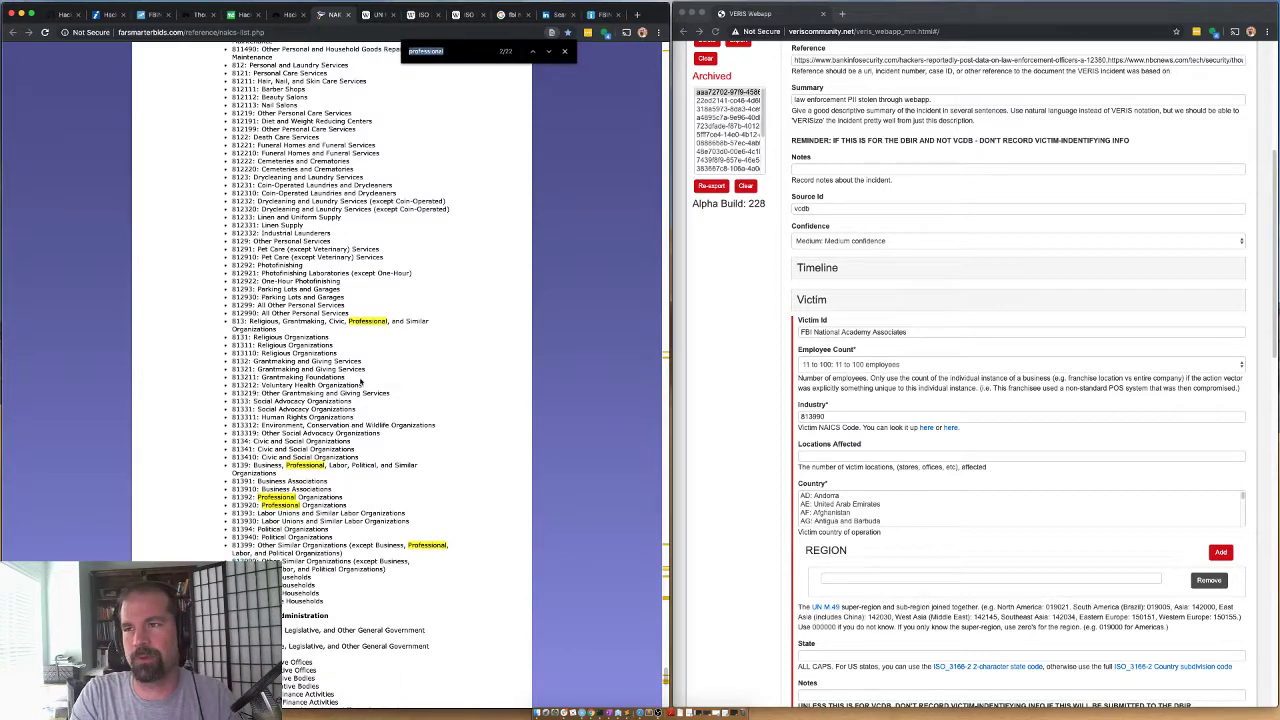
{"action": "type", "text": "inform"}
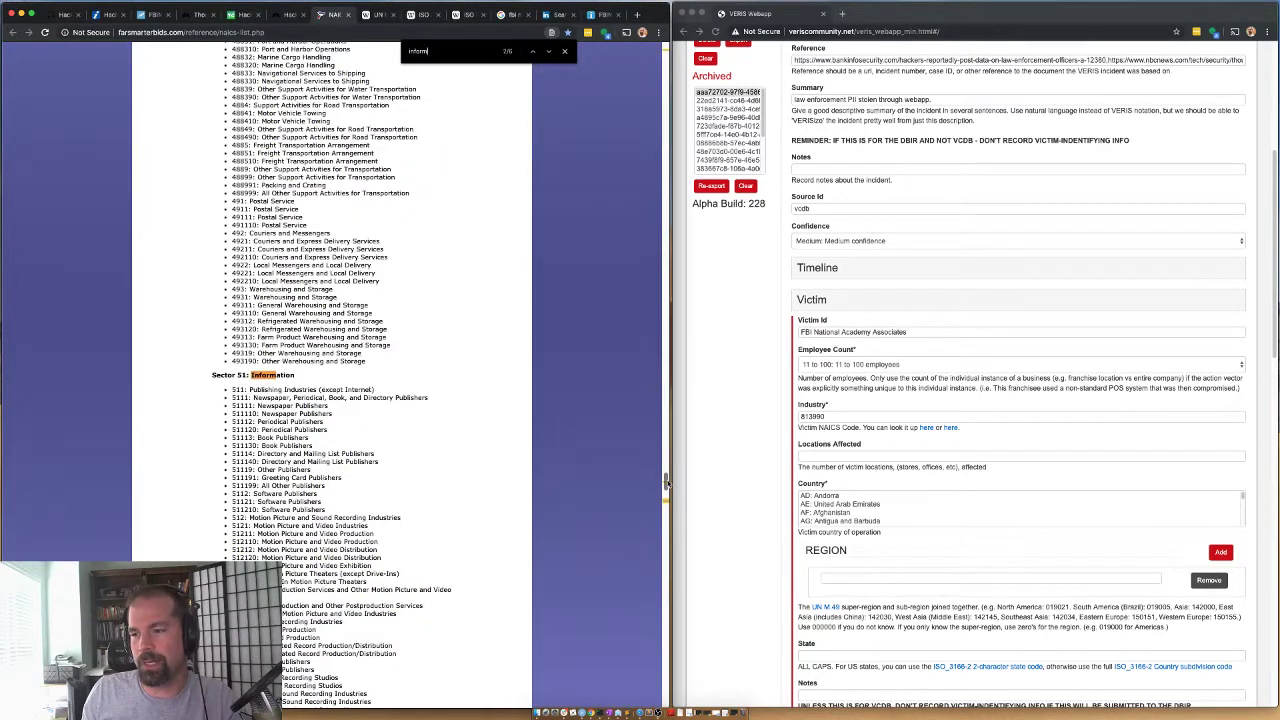
{"action": "scroll", "coordinate": [666, 485], "scroll_direction": "down", "scroll_amount": 5}
{"action": "scroll", "coordinate": [666, 488], "scroll_direction": "down", "scroll_amount": 3}
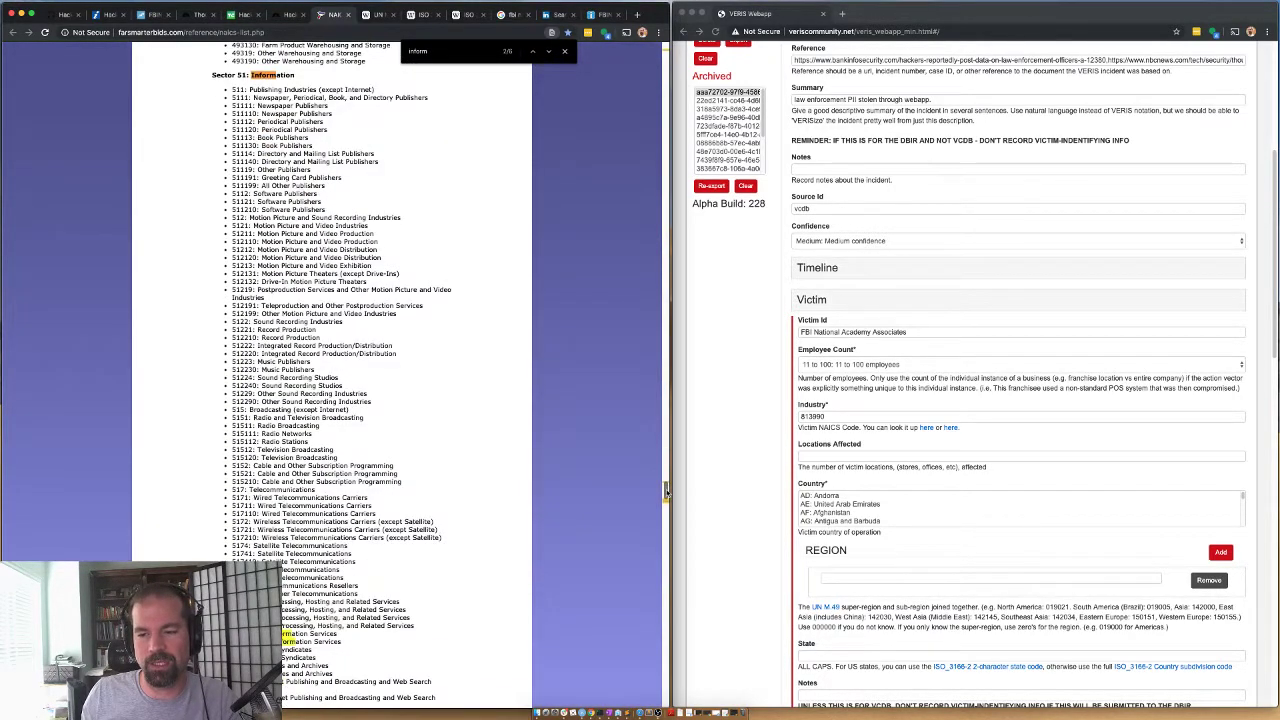
{"action": "scroll", "coordinate": [666, 490], "scroll_direction": "down", "scroll_amount": 4}
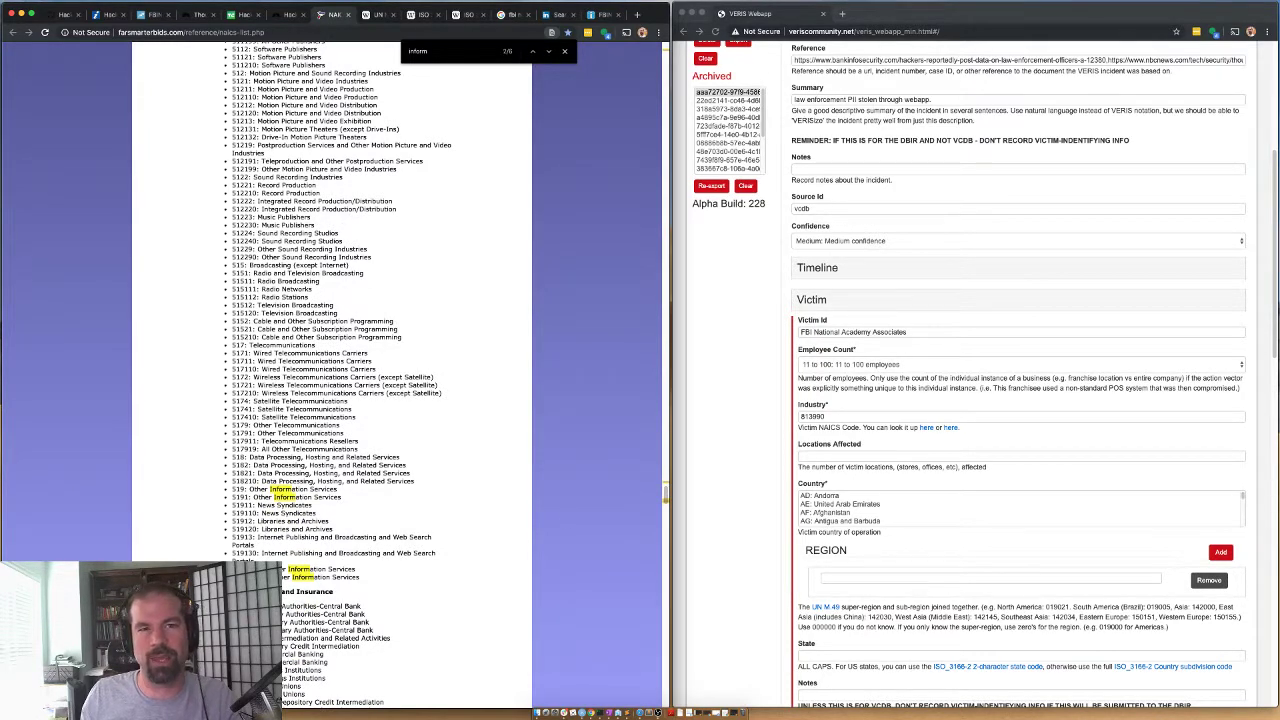
Select US: United States of America as the victim's country and set Locations Affected to 3
{"action": "scroll", "coordinate": [1045, 543], "scroll_direction": "down", "scroll_amount": 3}
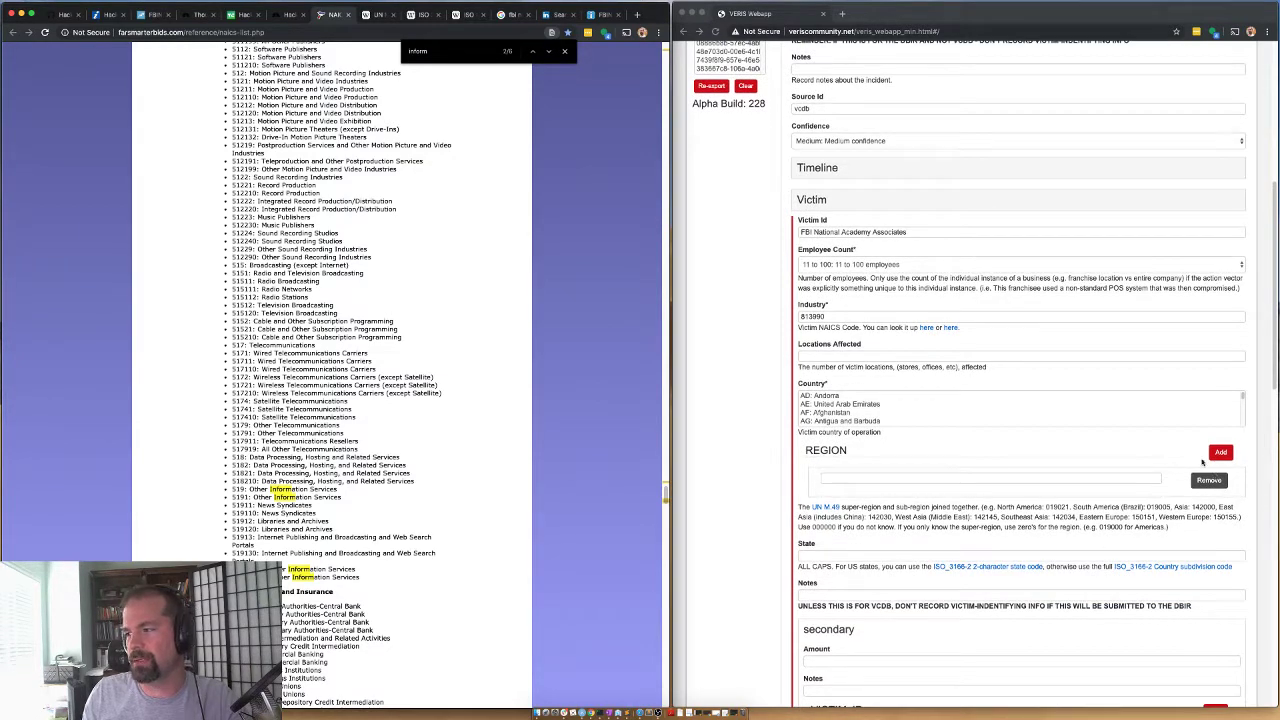
{"action": "scroll", "coordinate": [882, 402], "scroll_direction": "down", "scroll_amount": 15}
{"action": "left_click", "coordinate": [879, 404]}
{"action": "left_click", "coordinate": [876, 404]}
{"action": "key", "text": "u"}
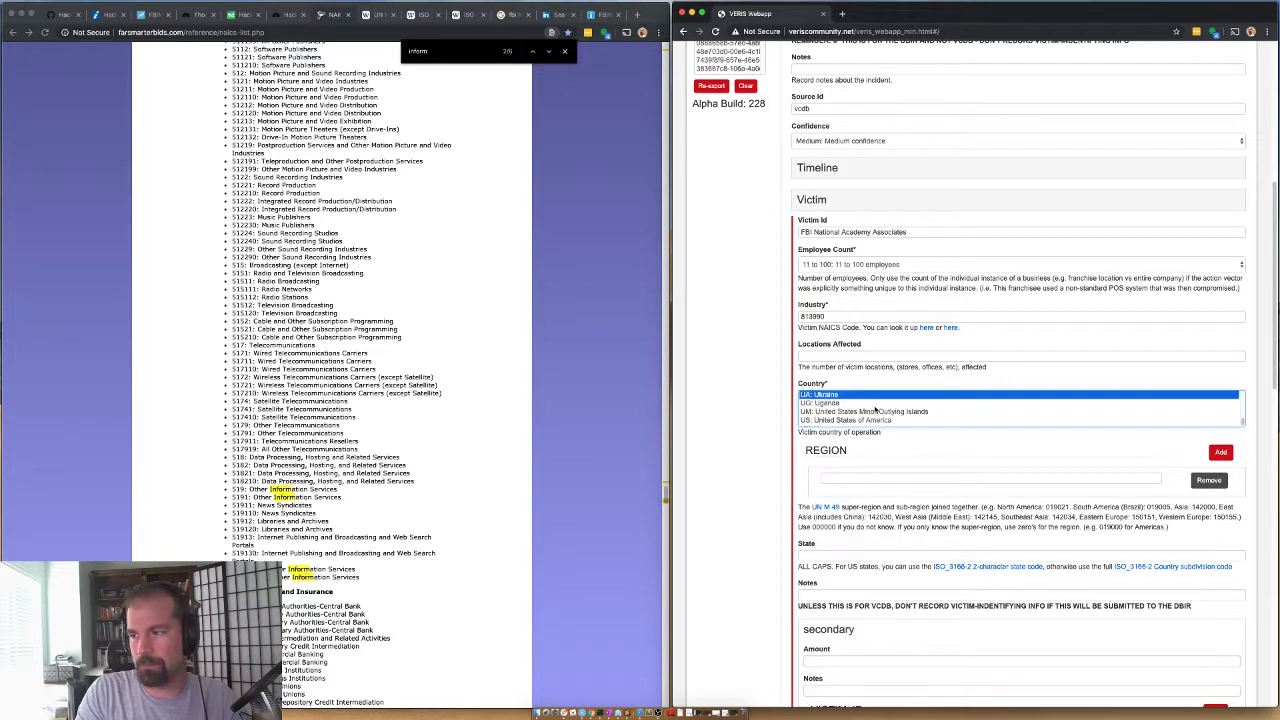
{"action": "key", "text": "Down"}
{"action": "key", "text": "Down"}
{"action": "key", "text": "Down"}
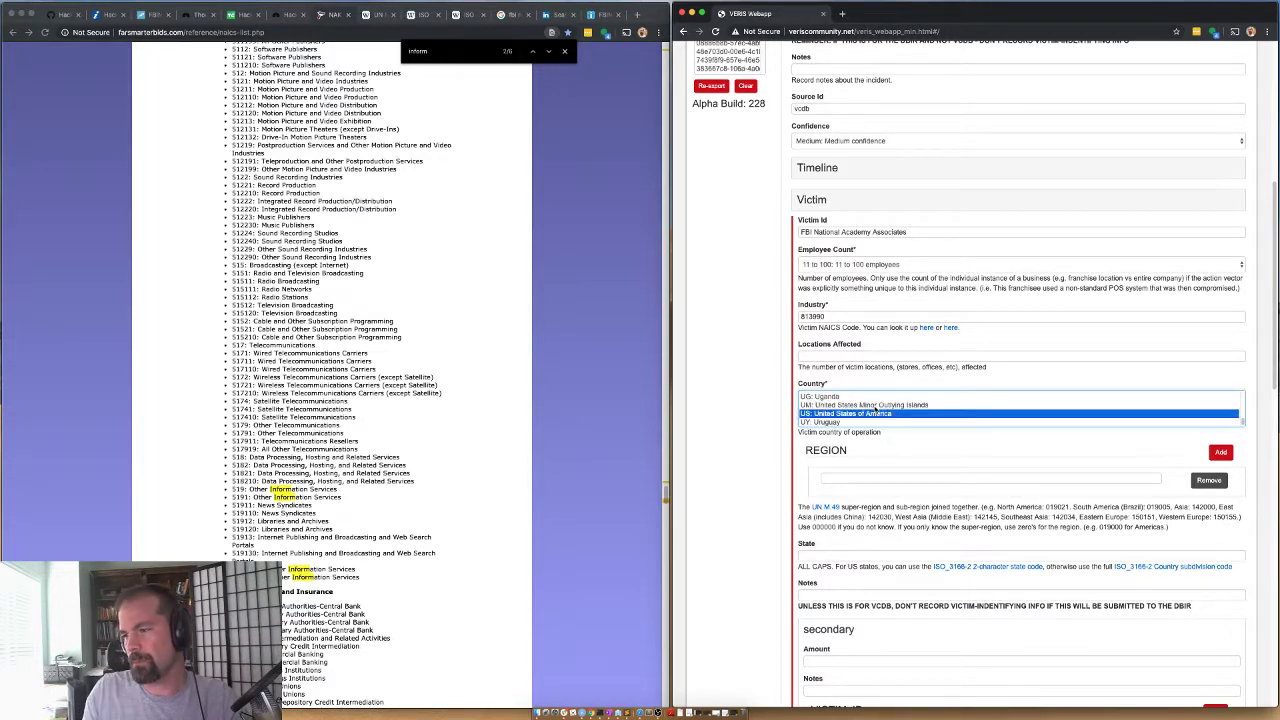
{"action": "left_click", "coordinate": [846, 355]}
{"action": "type", "text": "3"}
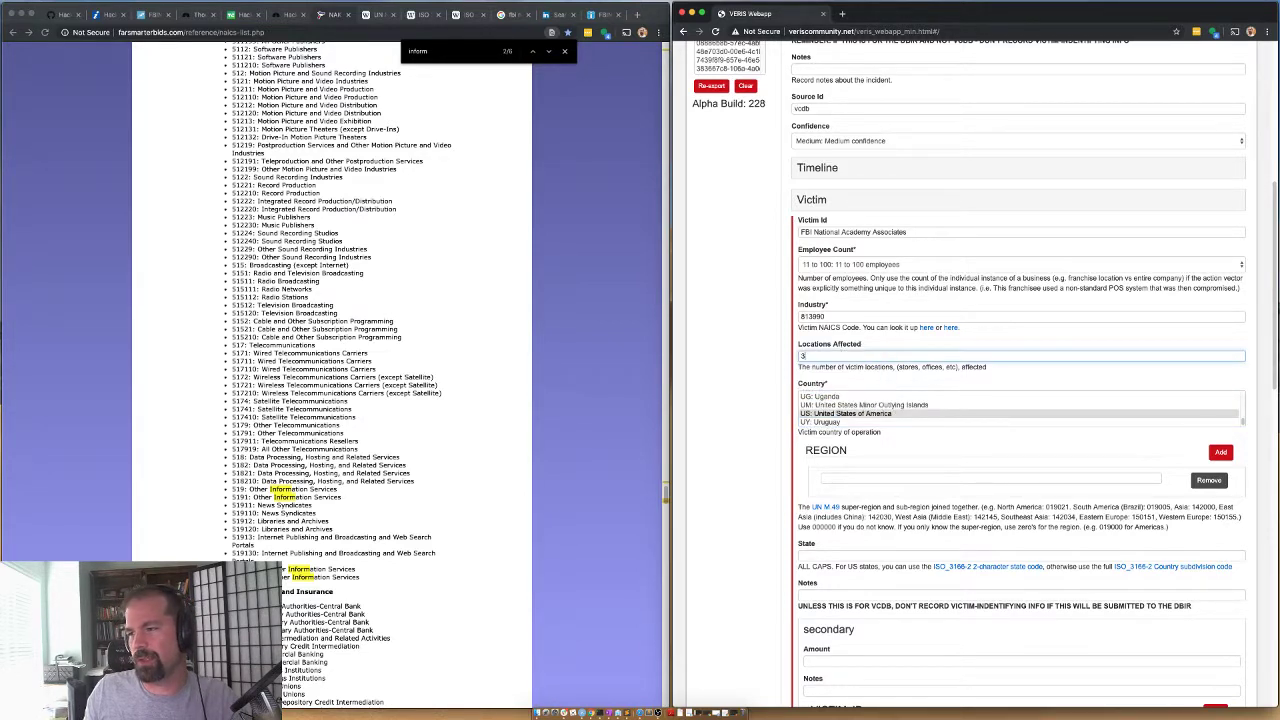
Set the victim's Region to the North America code 019021, copied from the field's help text
{"action": "left_click", "coordinate": [1210, 481]}
{"action": "left_click", "coordinate": [1221, 452]}
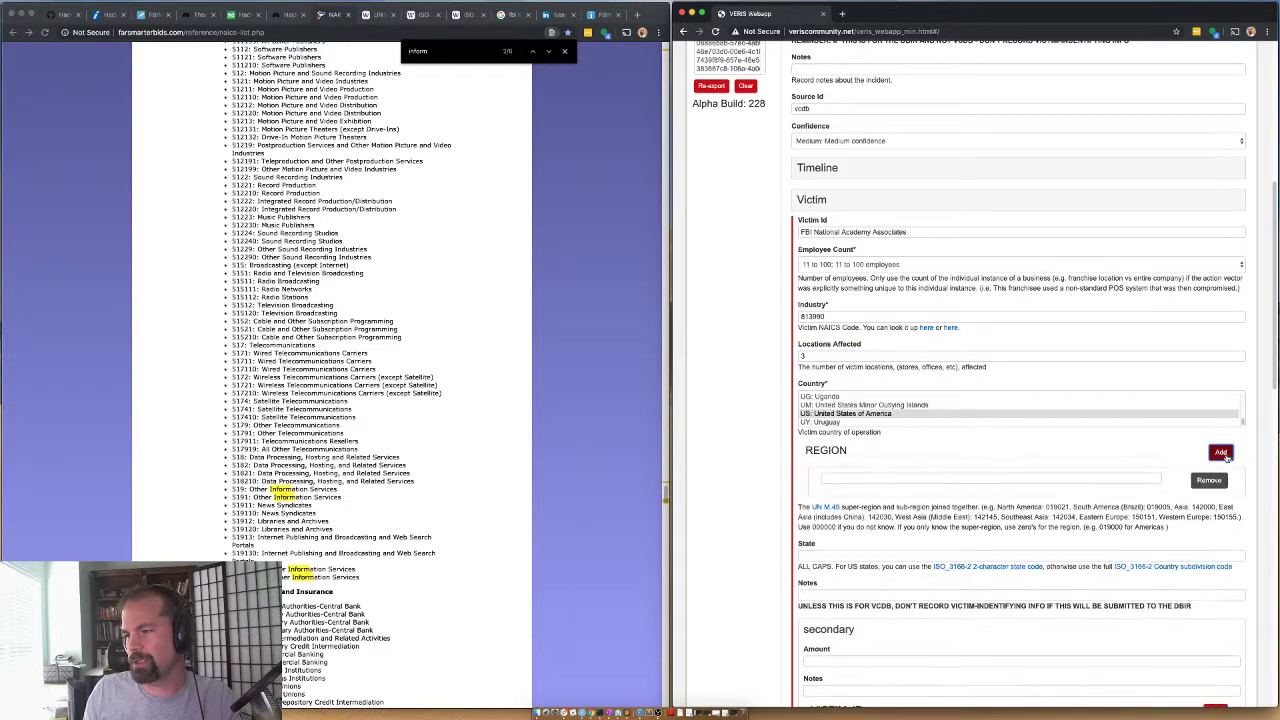
{"action": "double_click", "coordinate": [1064, 506]}
{"action": "key", "text": "ctrl+c"}
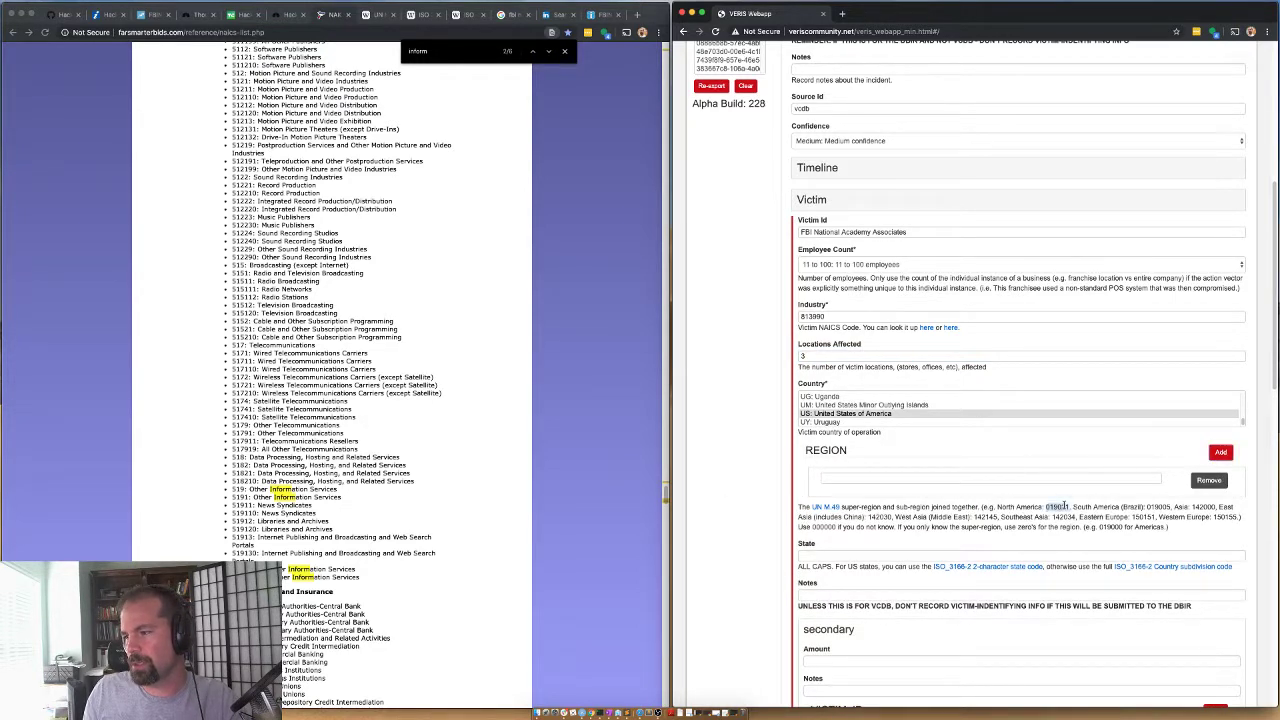
{"action": "left_click", "coordinate": [940, 479]}
{"action": "key", "text": "ctrl+v"}
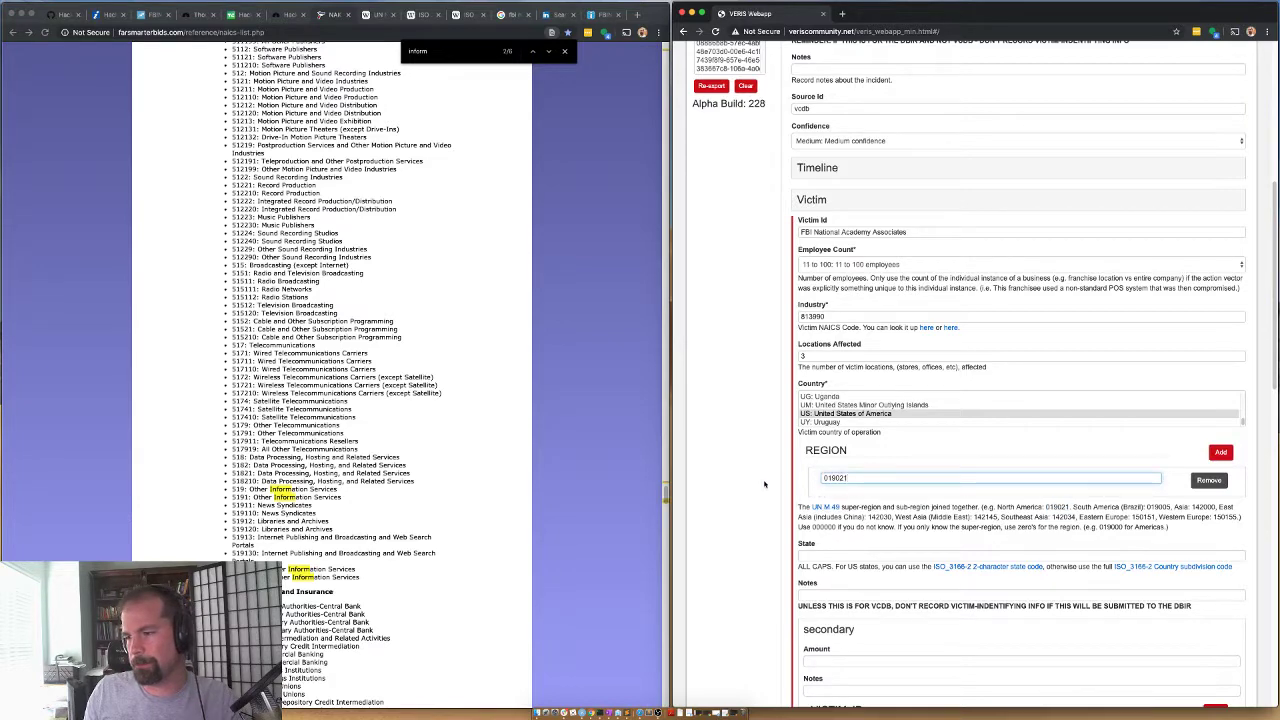
Check the FBI National Academy Associates staff page and set the victim's State to US-VA
{"action": "scroll", "coordinate": [813, 514], "scroll_direction": "down", "scroll_amount": 1}
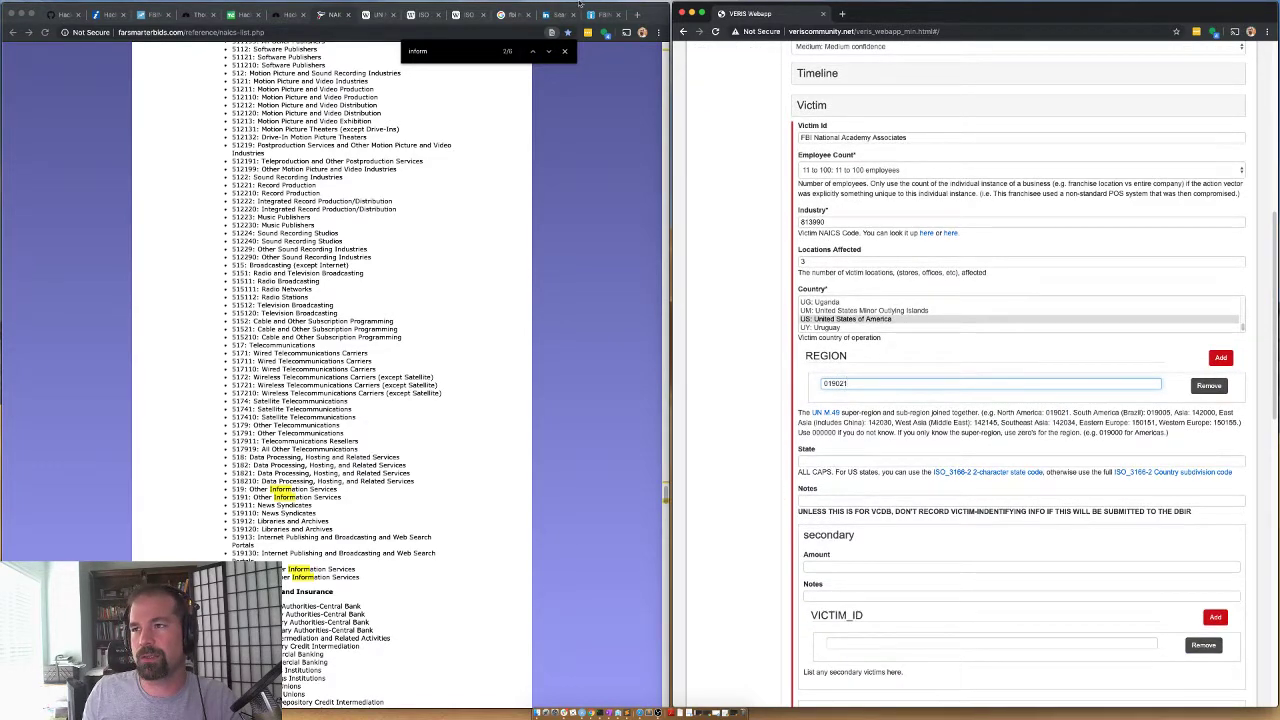
{"action": "left_click", "coordinate": [598, 15]}
{"action": "scroll", "coordinate": [443, 430], "scroll_direction": "down", "scroll_amount": 3}
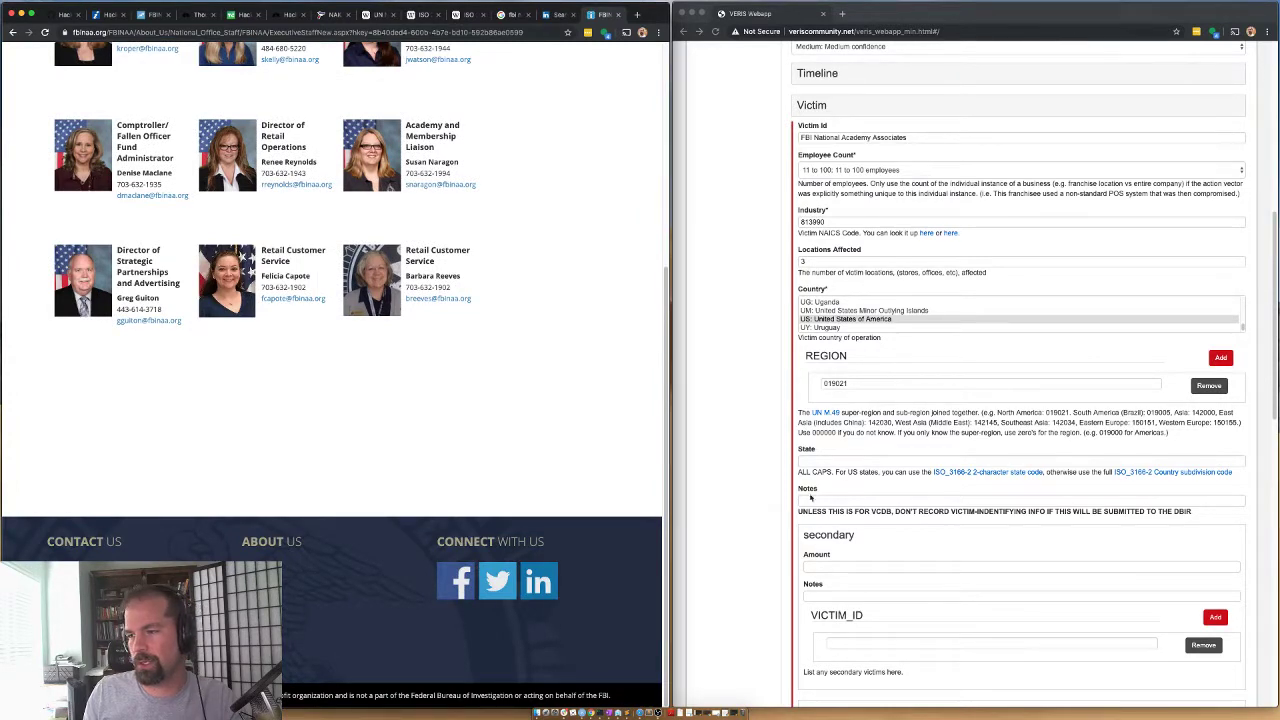
{"action": "left_click", "coordinate": [808, 462]}
{"action": "type", "text": "US-VA"}
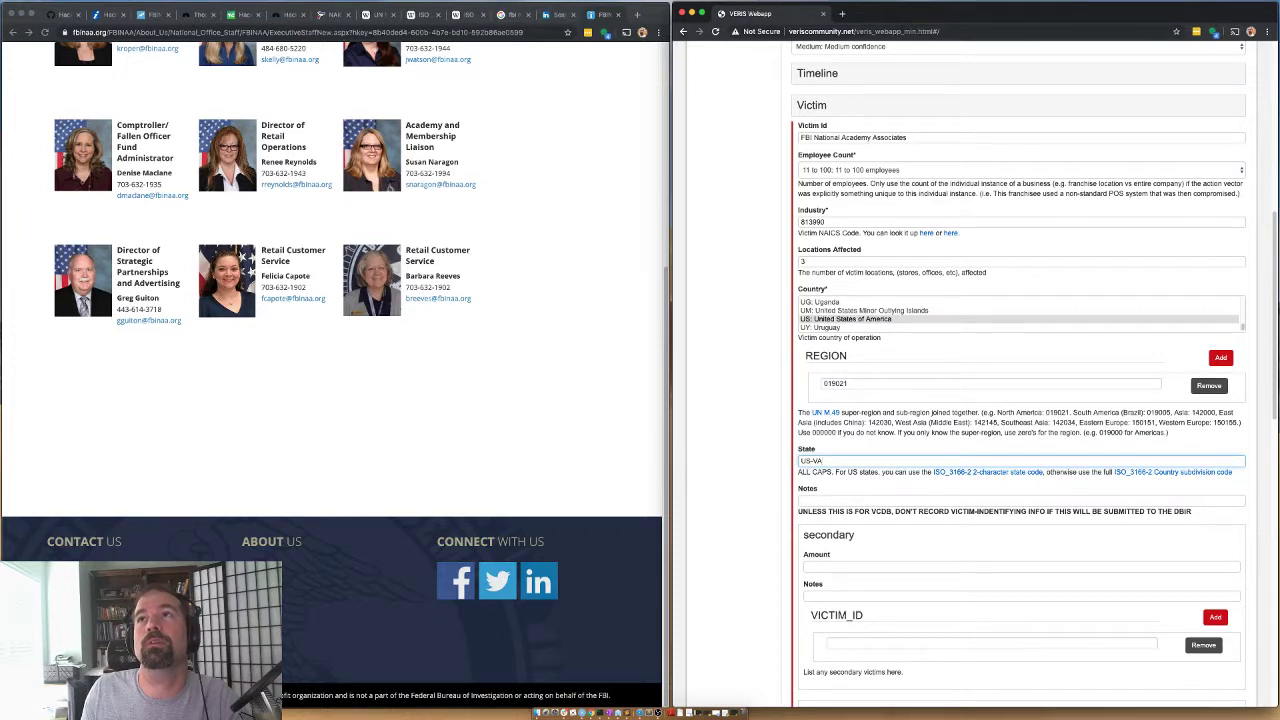
{"action": "key", "text": "super+Tab"}
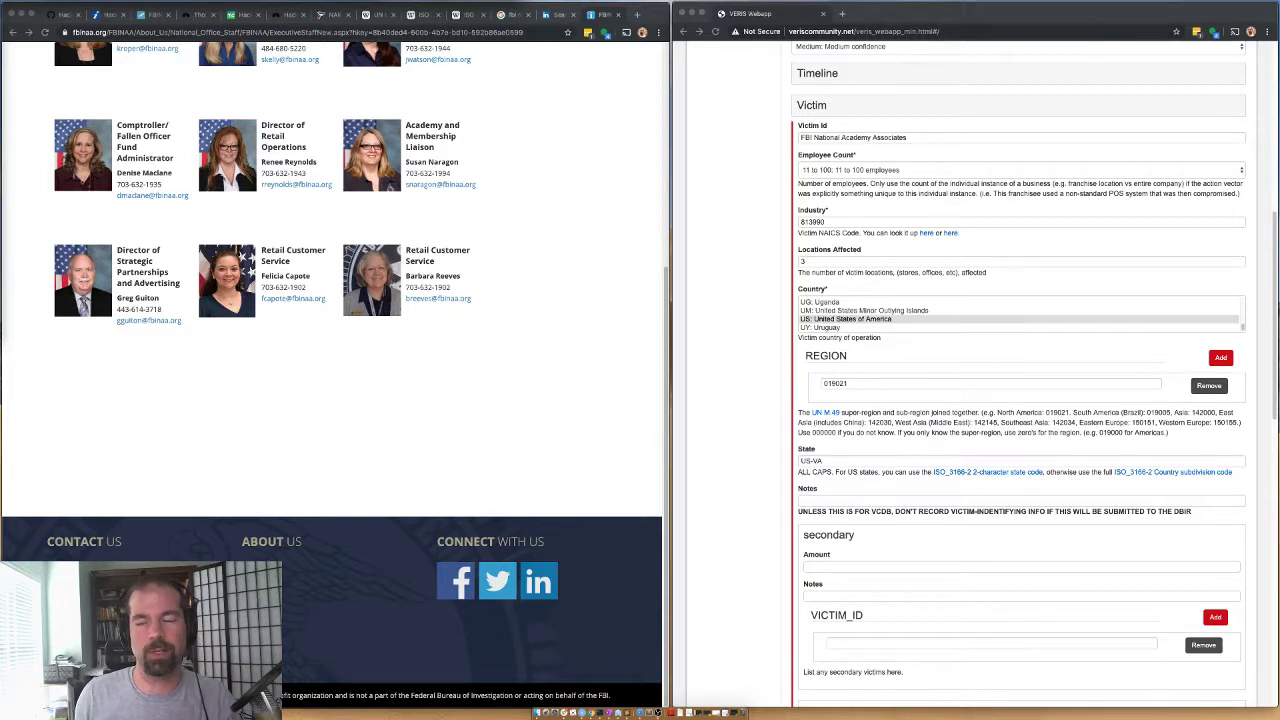
Remove the empty VICTIM_ID entry from the victim's secondary section
{"action": "left_click", "coordinate": [853, 460]}
{"action": "scroll", "coordinate": [854, 400], "scroll_direction": "down", "scroll_amount": 3}
{"action": "left_click", "coordinate": [824, 402]}
{"action": "left_click", "coordinate": [1194, 478]}
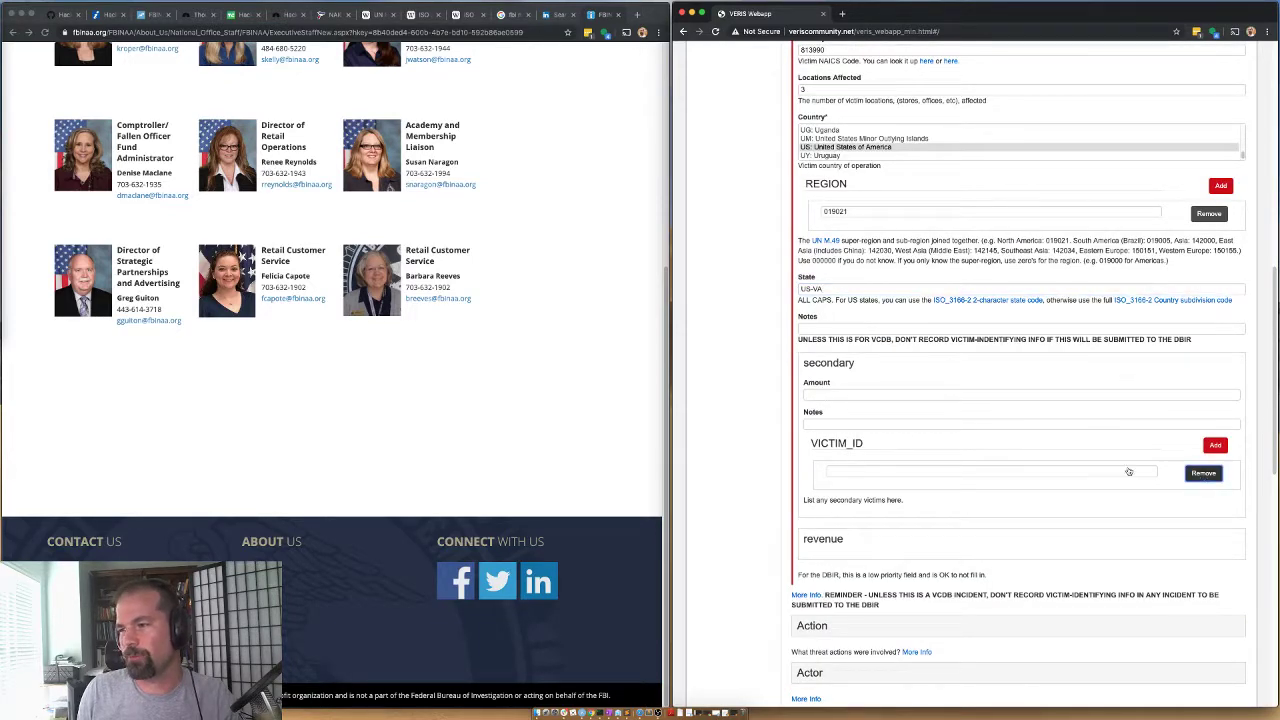
Review the completed Victim fields and collapse the Victim section
{"action": "scroll", "coordinate": [718, 317], "scroll_direction": "up", "scroll_amount": 3}
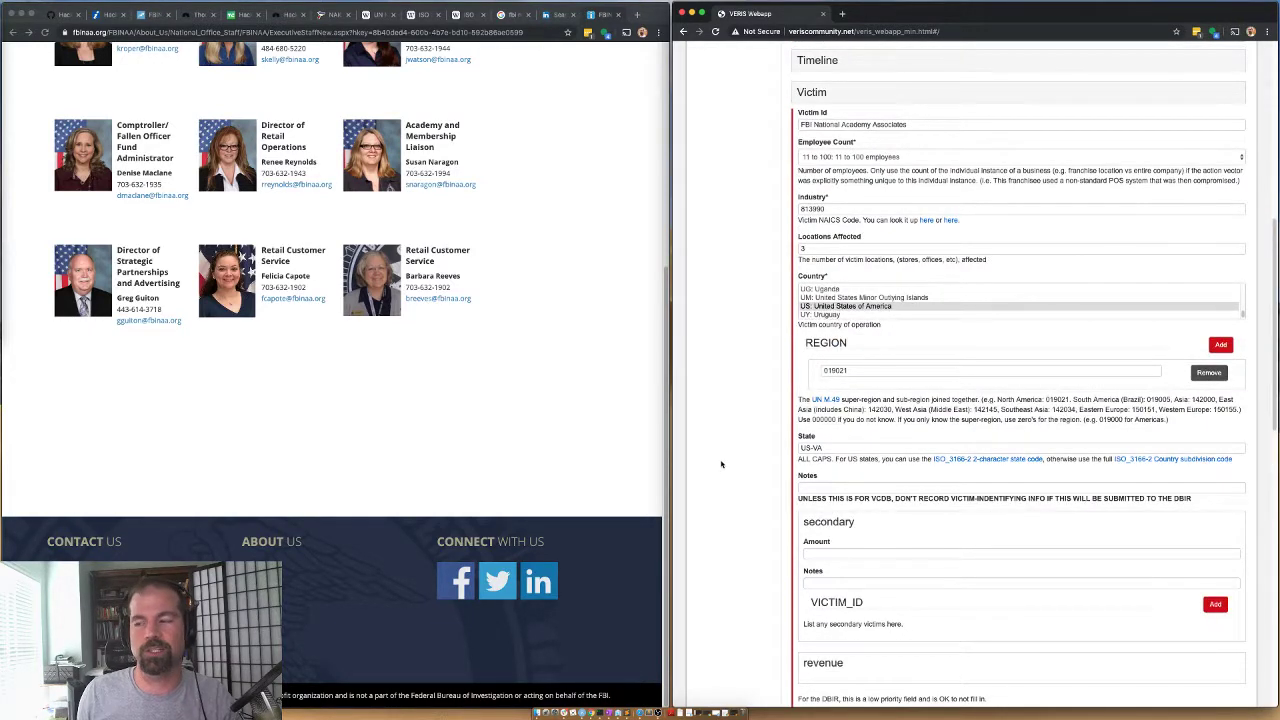
{"action": "scroll", "coordinate": [728, 462], "scroll_direction": "down", "scroll_amount": 4}
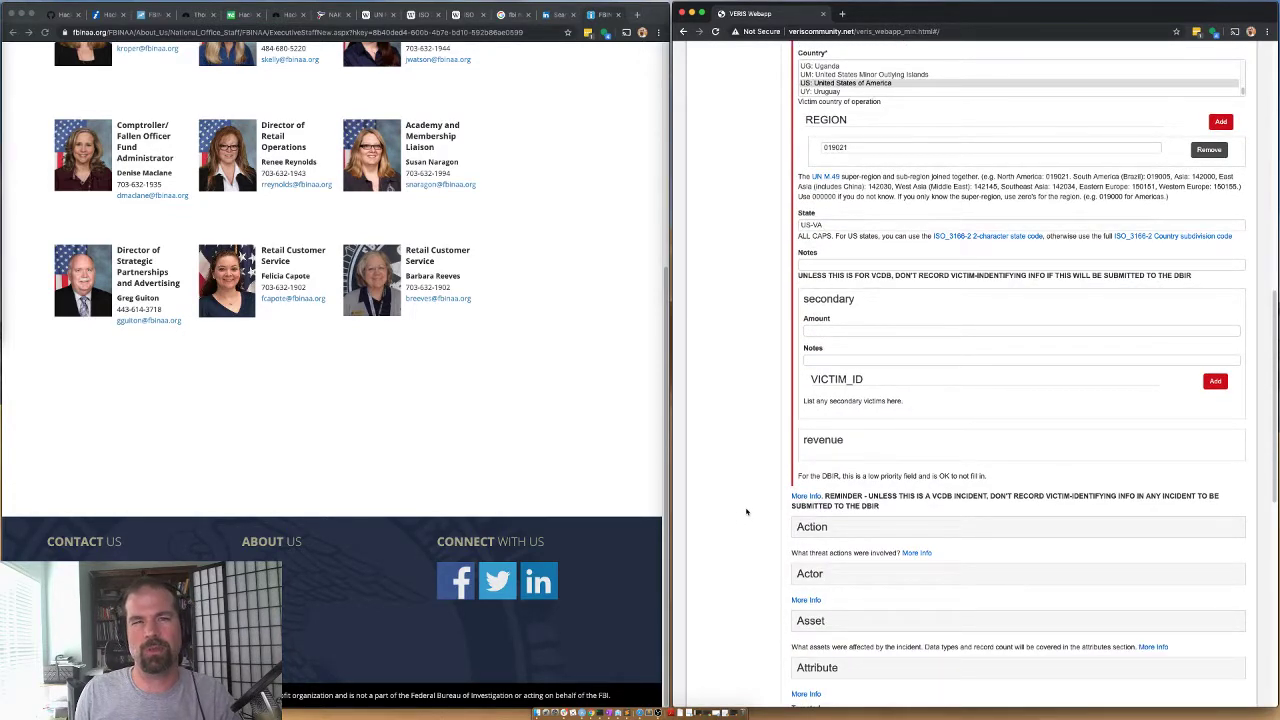
{"action": "scroll", "coordinate": [775, 362], "scroll_direction": "up", "scroll_amount": 5}
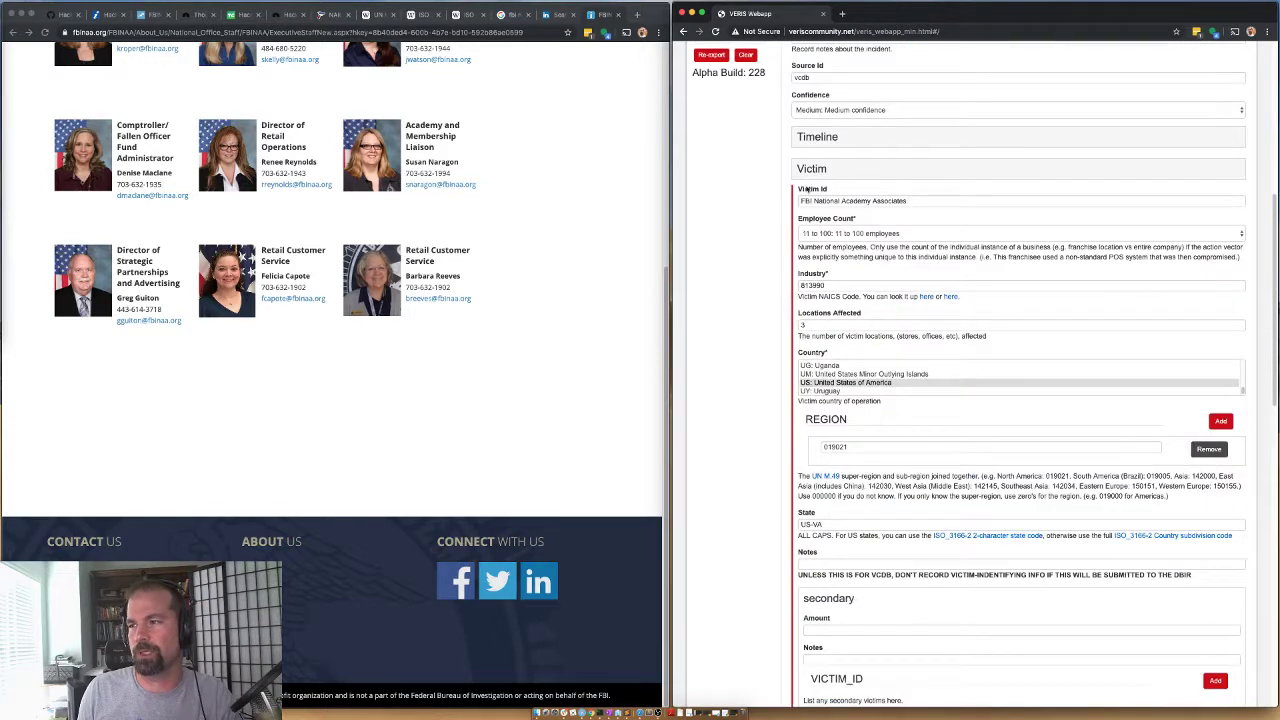
{"action": "left_click", "coordinate": [806, 171]}
{"action": "left_click", "coordinate": [806, 171]}
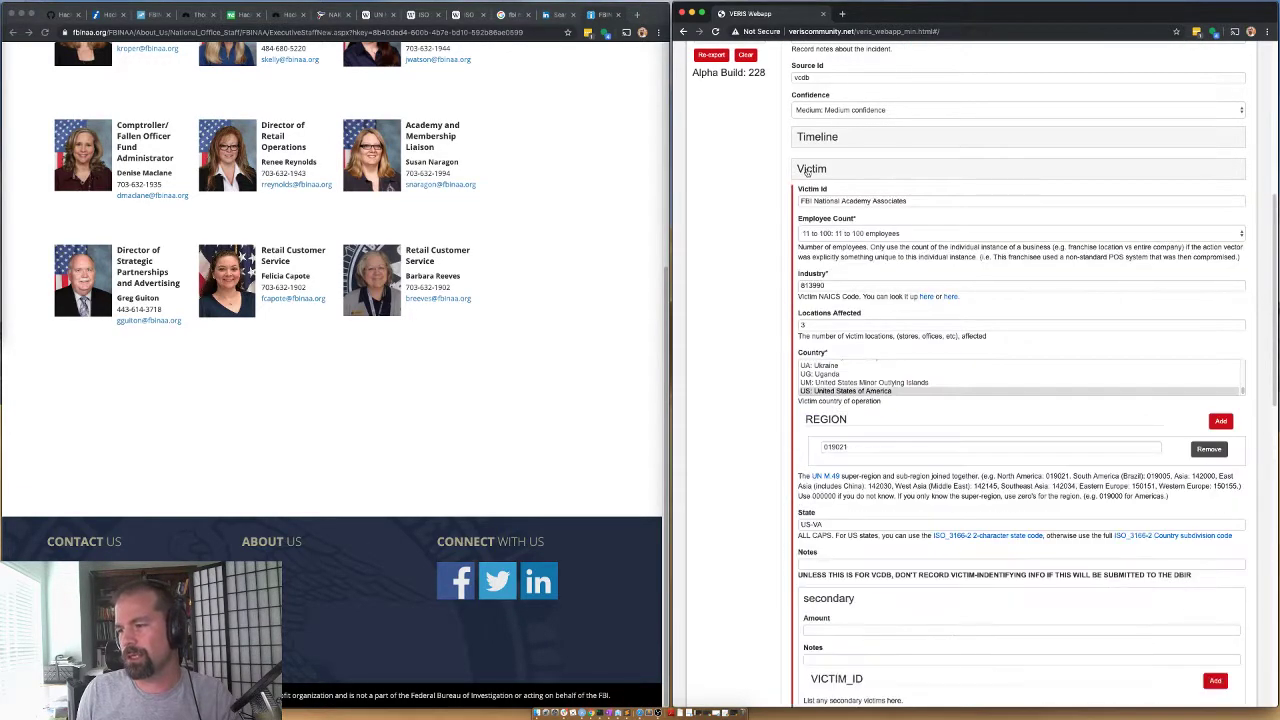
{"action": "left_click", "coordinate": [808, 171]}
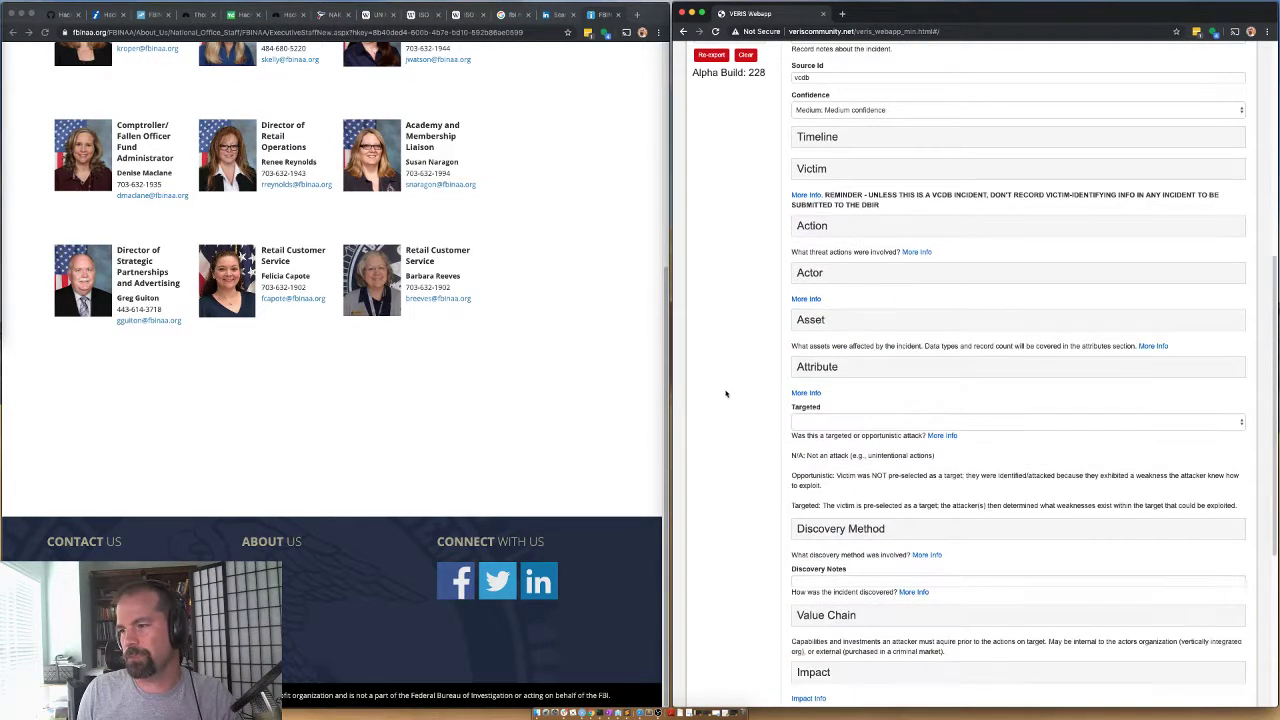
Expand the Unknown action under Action and select both Exfiltrate and Infiltrate as its results
{"action": "left_click", "coordinate": [816, 230]}
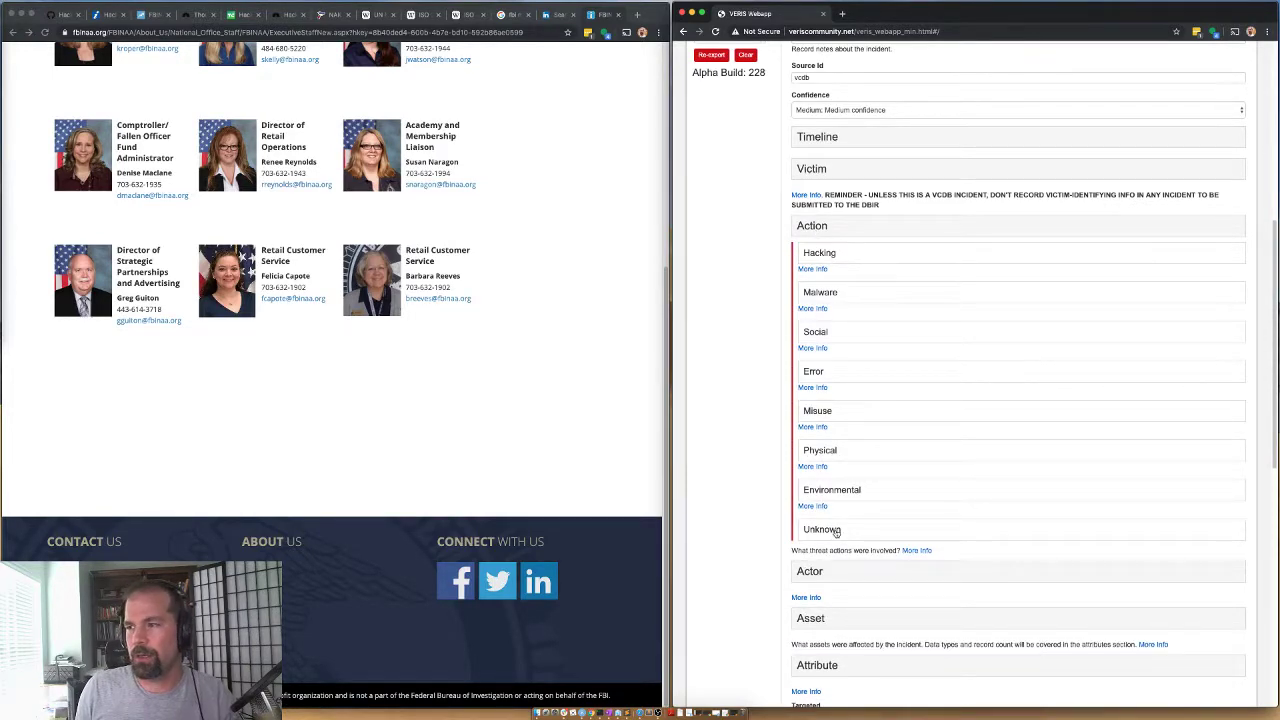
{"action": "left_click", "coordinate": [836, 530]}
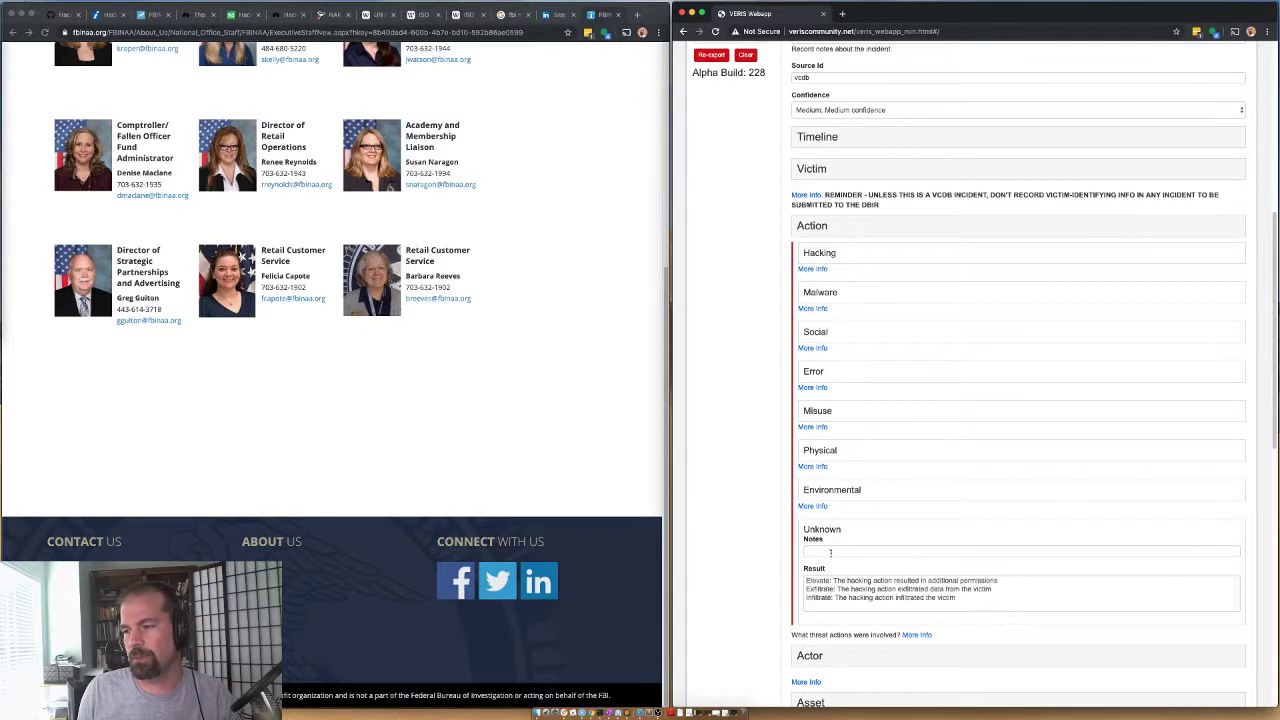
{"action": "left_click", "coordinate": [820, 581]}
{"action": "left_click", "coordinate": [830, 589]}
{"action": "key", "text": "shift+Down"}
Enter "We know the vector was through a webapp, but not what actions were taken." in the Unknown action's Notes
{"action": "left_click", "coordinate": [831, 552]}
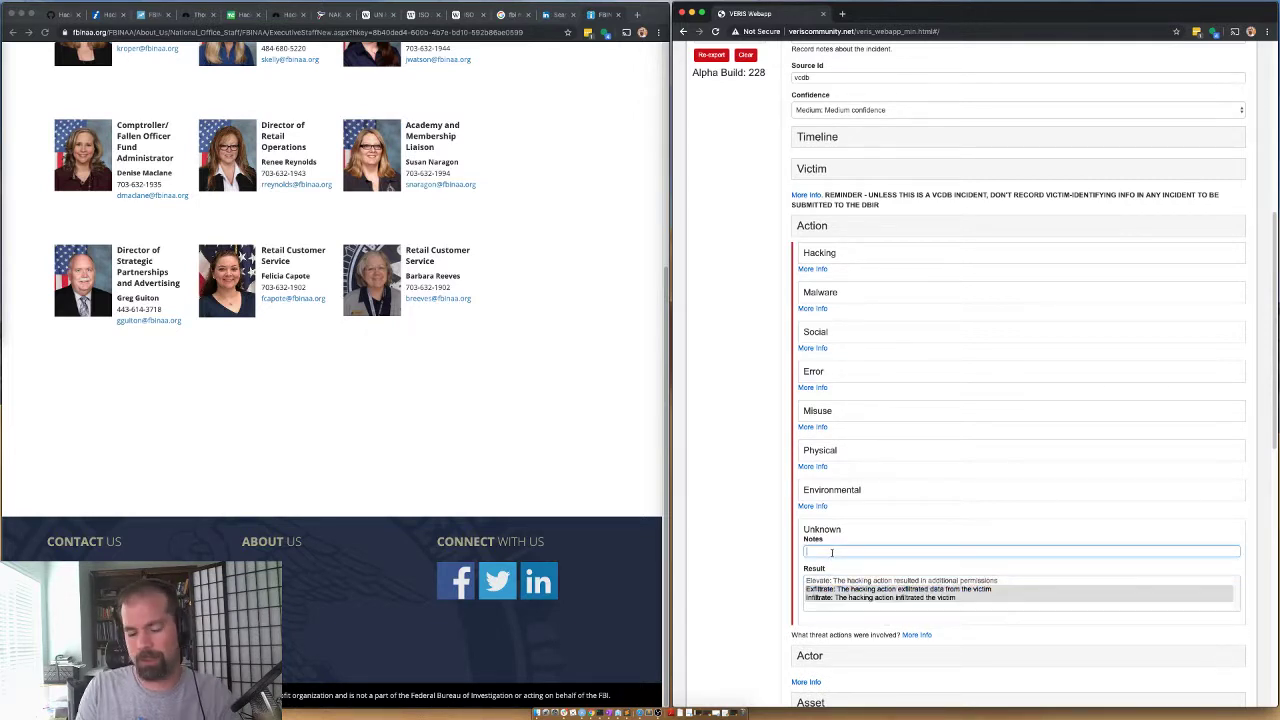
{"action": "type", "text": "We know"}
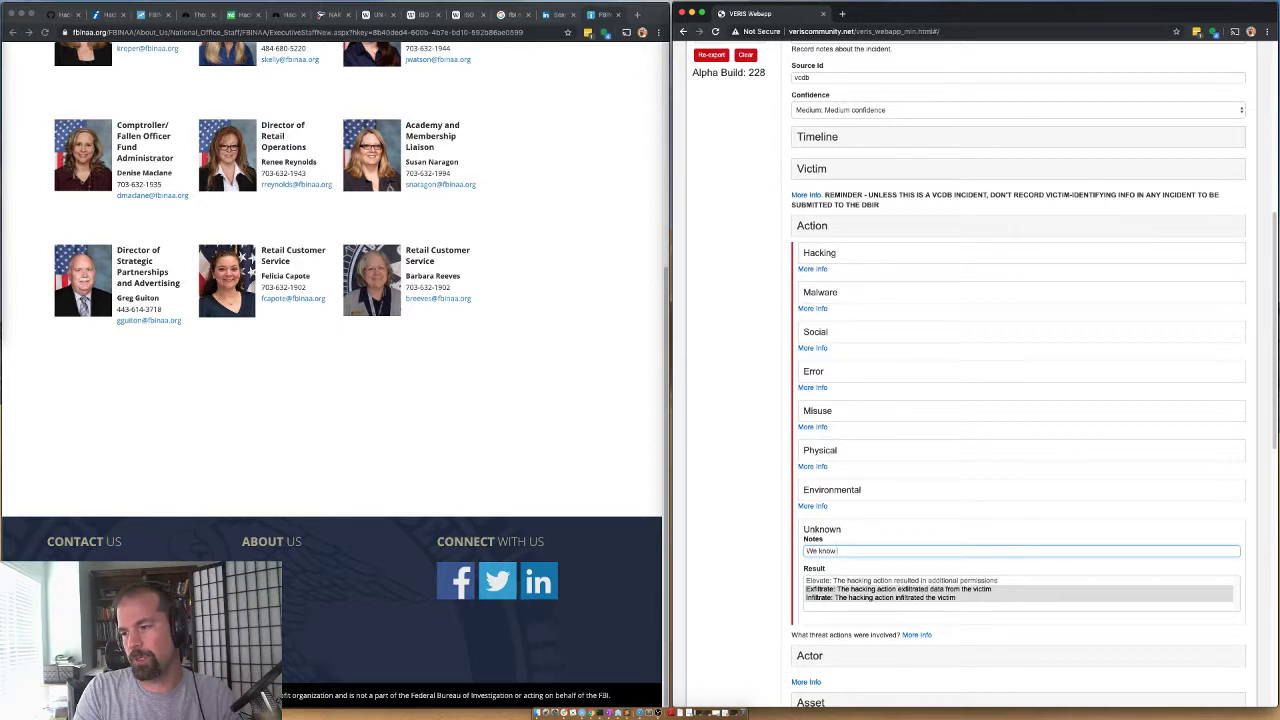
{"action": "type", "text": " the vector was t"}
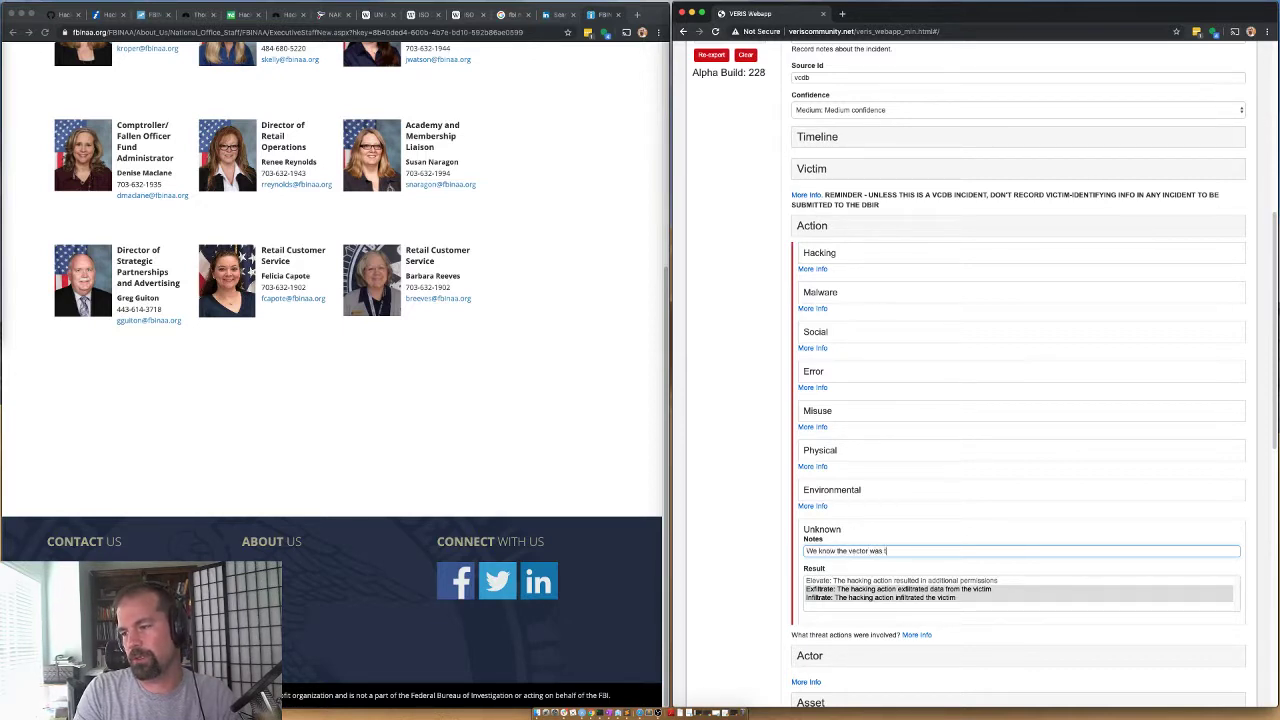
{"action": "type", "text": "hrough a webapp, but not what actions"}
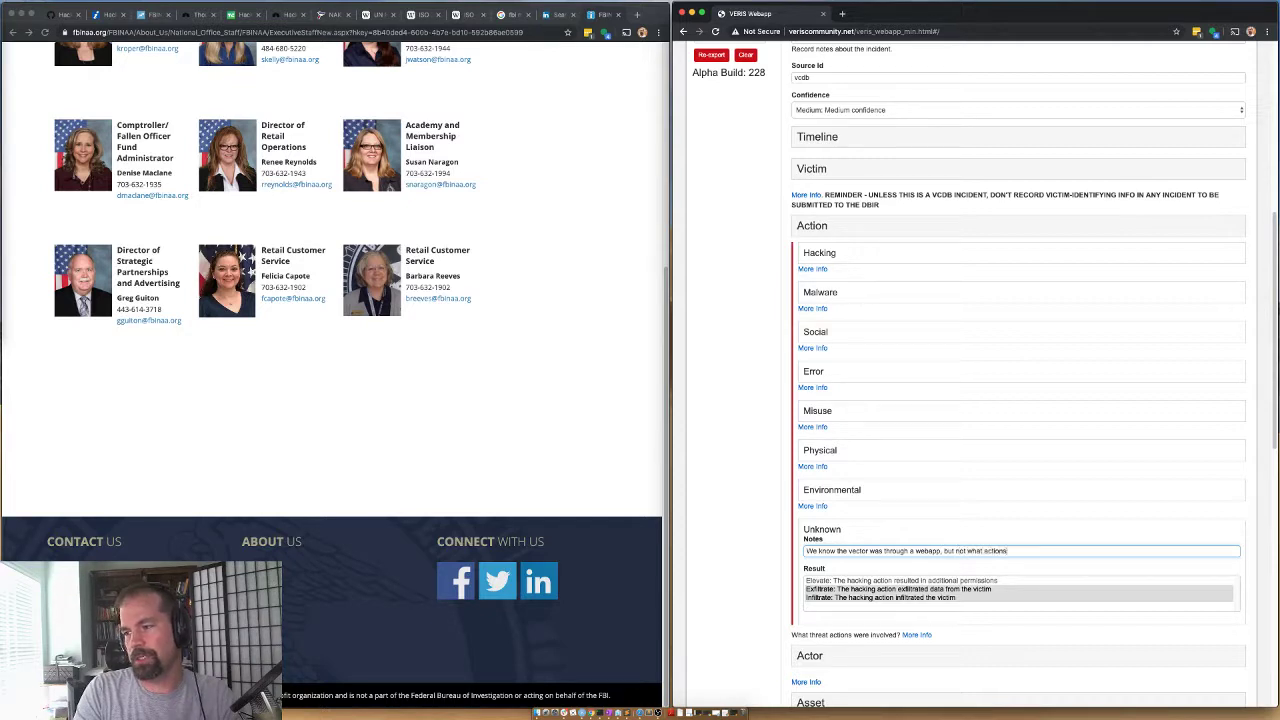
{"action": "type", "text": " were taken."}
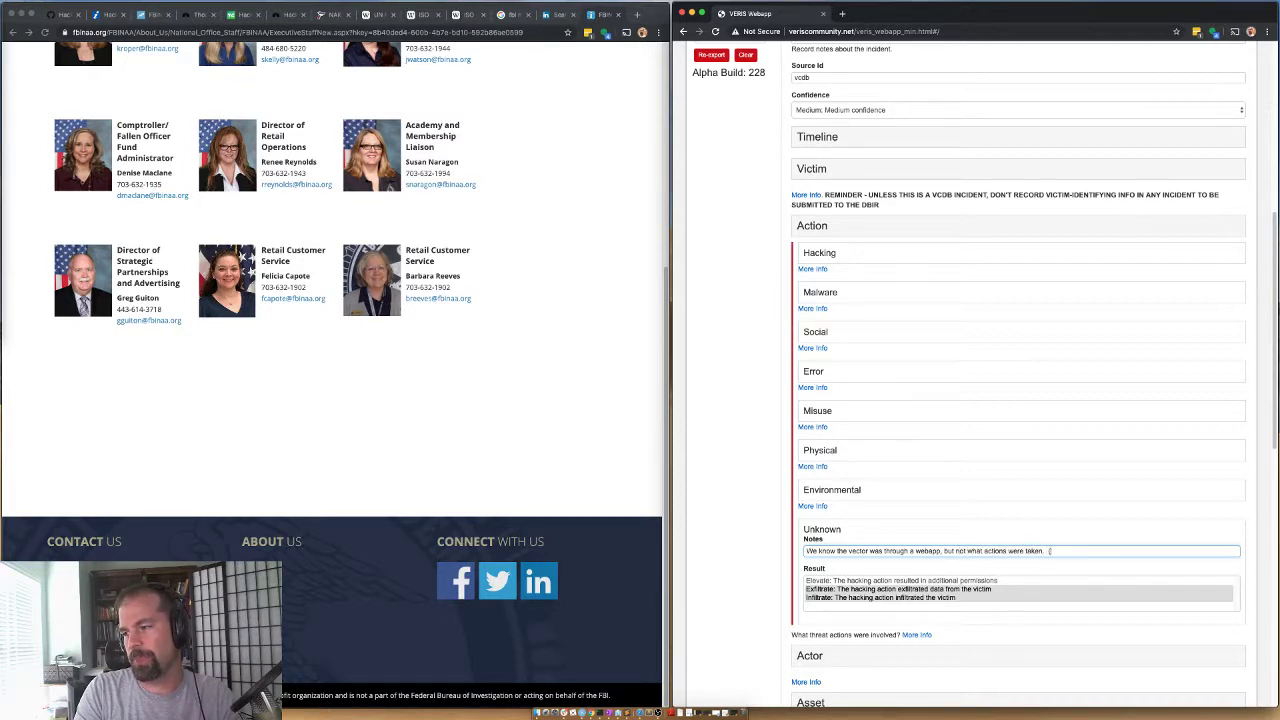
Append "Statements suggest it may have been exploitation of a vulnerability (due to multiple sites being breached), but it's not clearly stated." to the Notes, correcting misspellings
{"action": "type", "text": "Statemetns"}
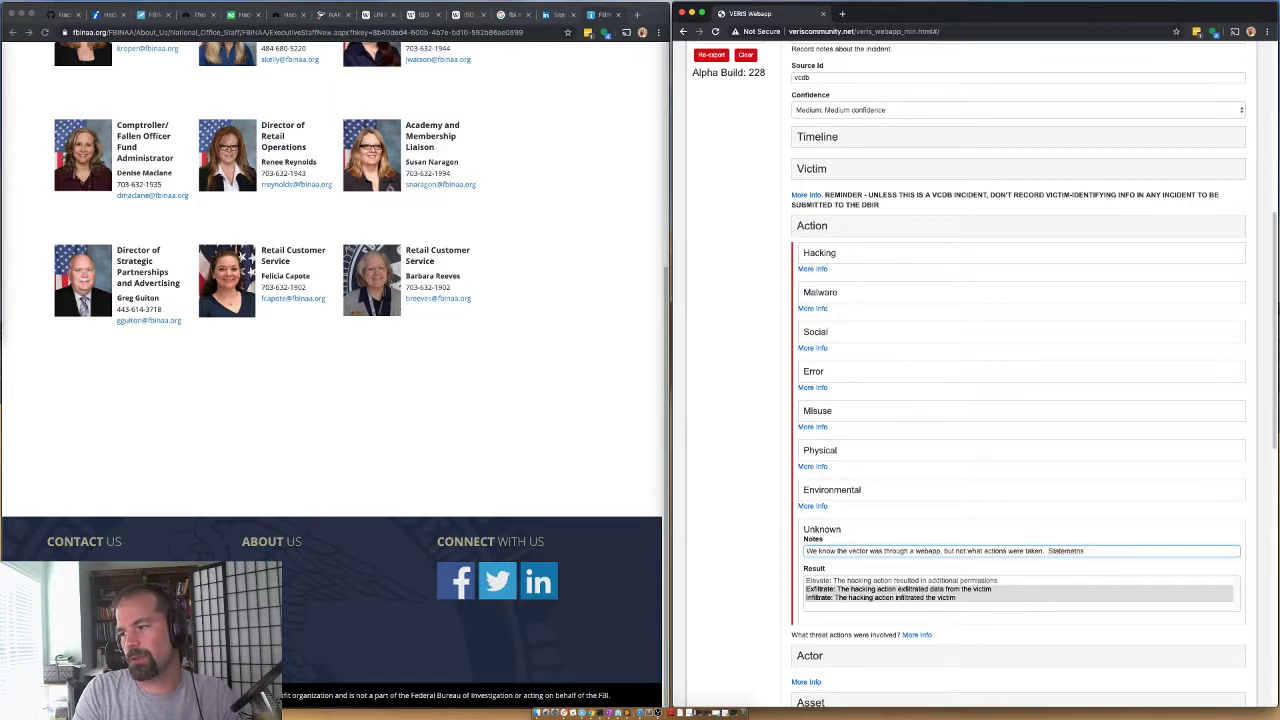
{"action": "type", "text": "nts suggest it may have been exploitation of a"}
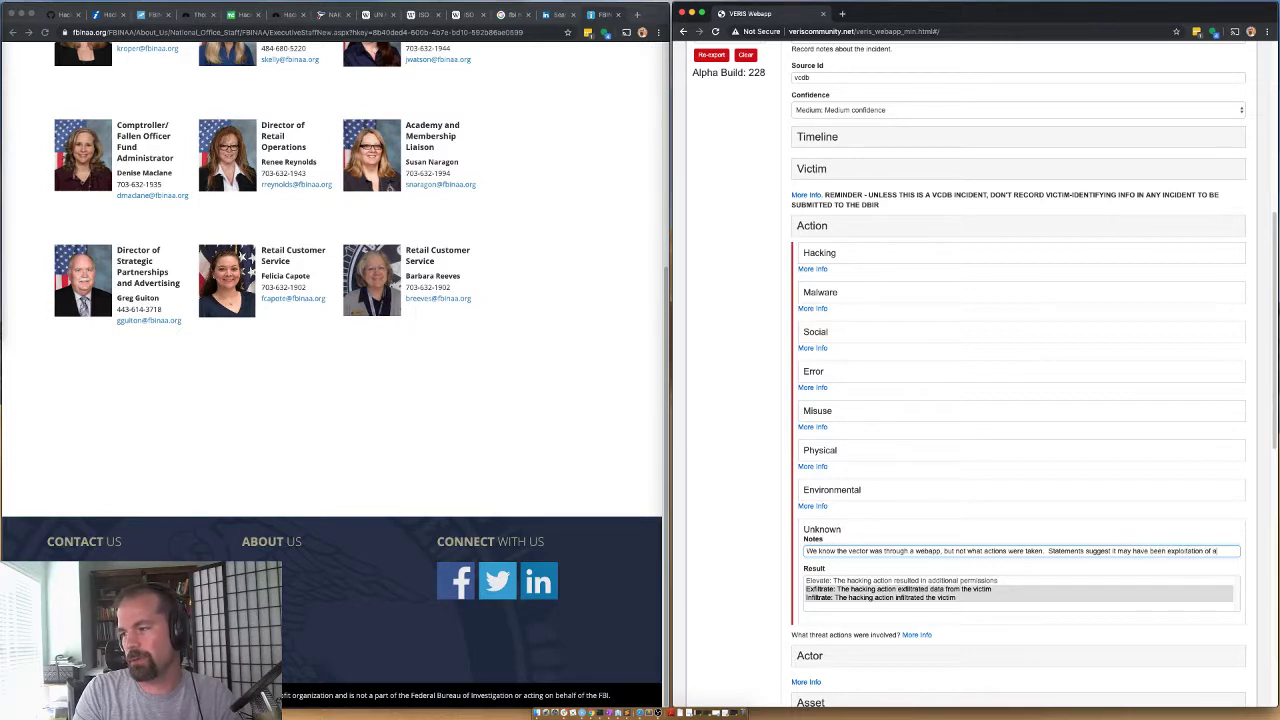
{"action": "type", "text": "nerability int"}
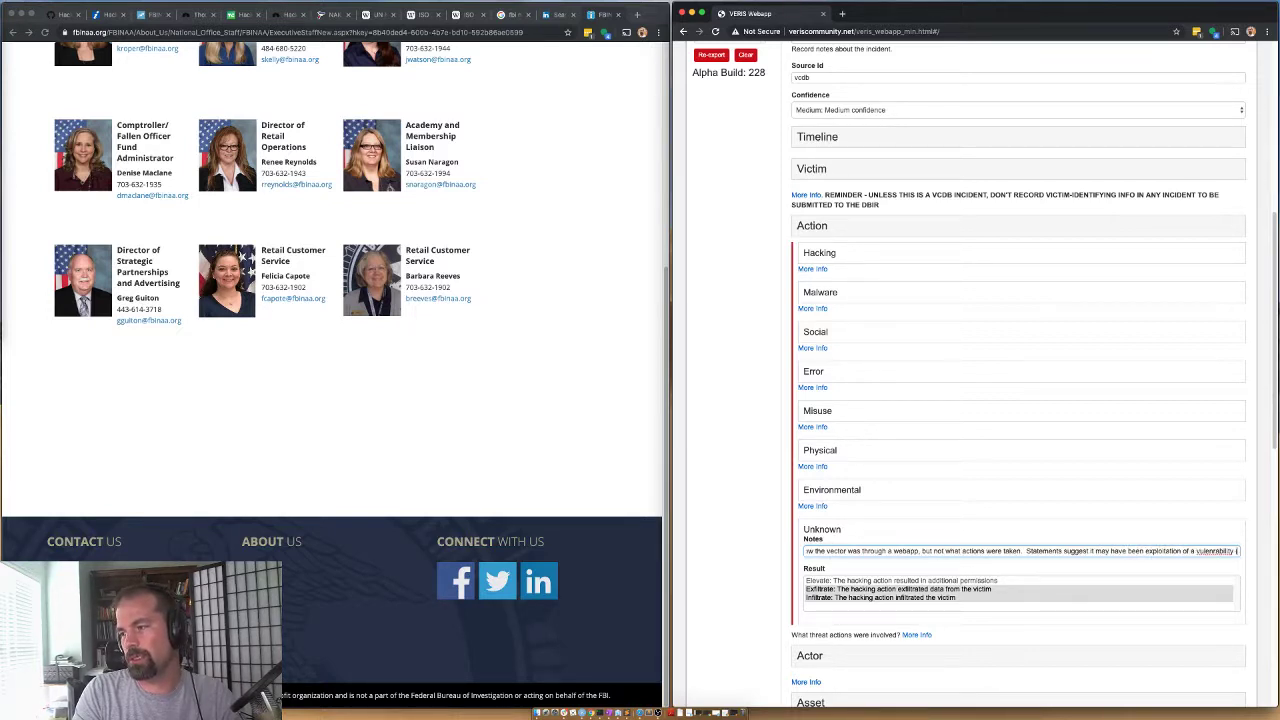
{"action": "key", "text": "BackSpace"}
{"action": "key", "text": "BackSpace"}
{"action": "key", "text": "BackSpace"}
{"action": "type", "text": "(due to multiple"}
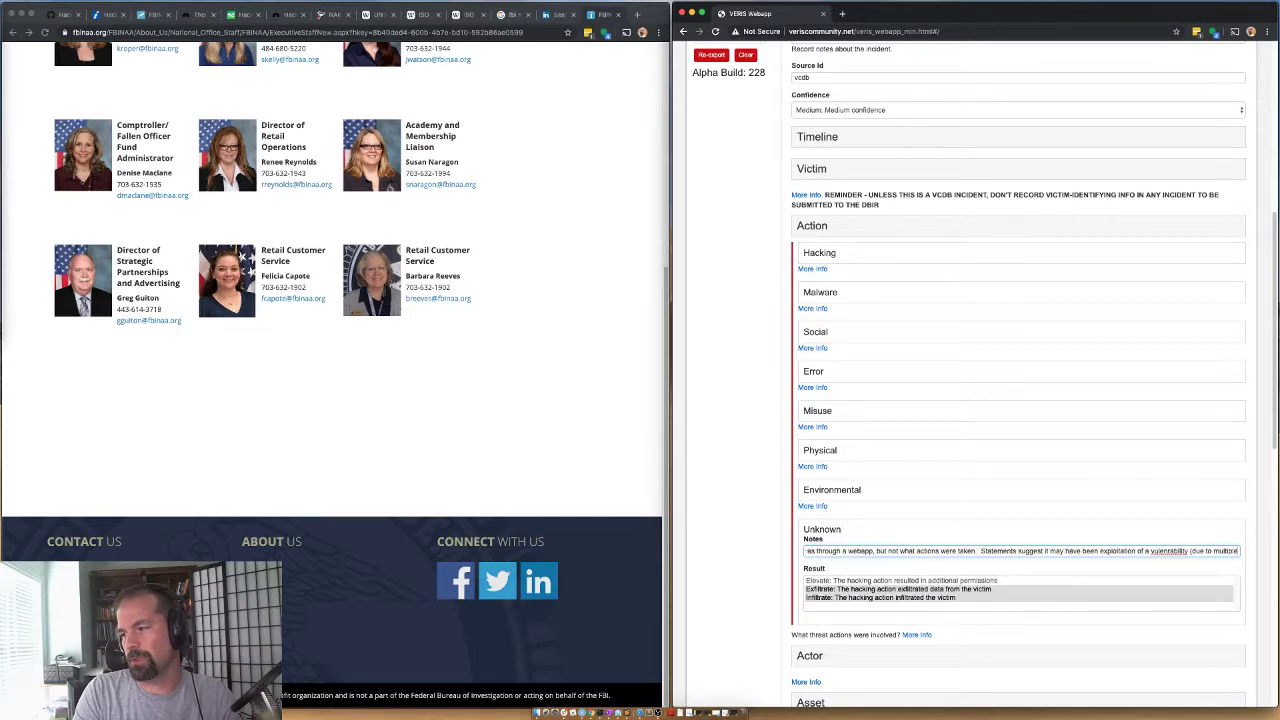
{"action": "type", "text": " sites)"}
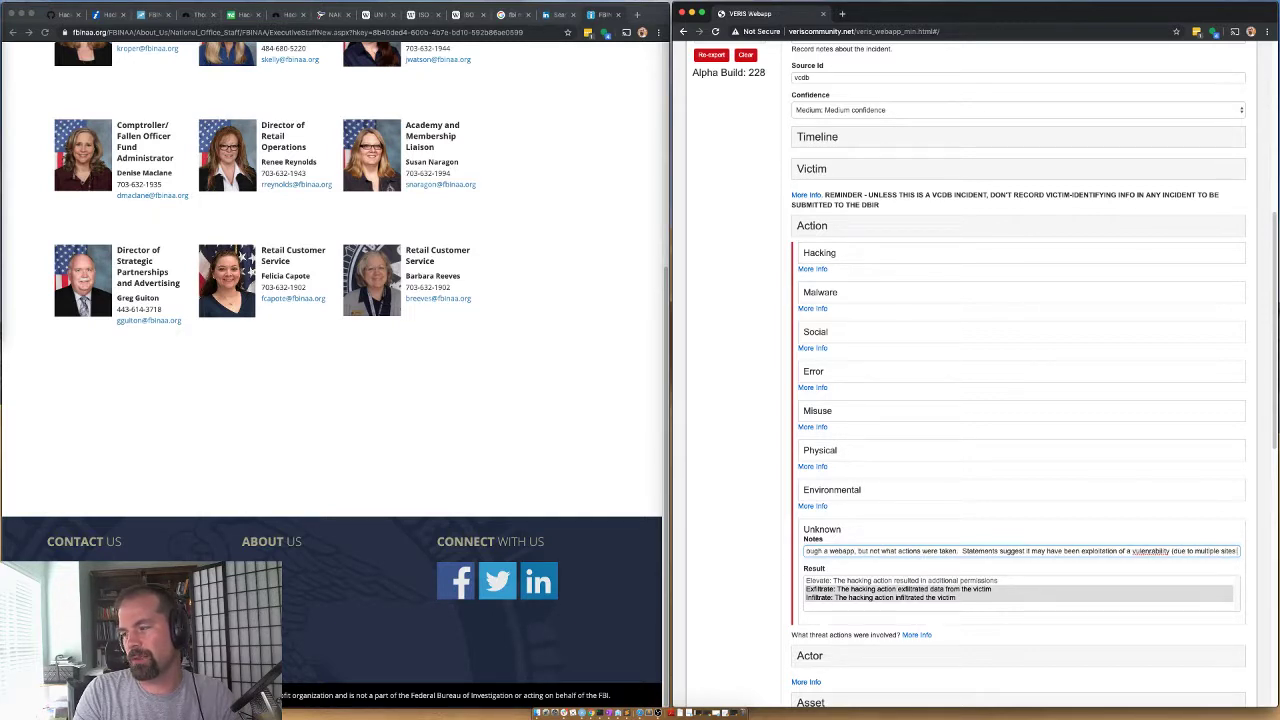
{"action": "key", "text": "Left"}
{"action": "type", "text": "being breached"}
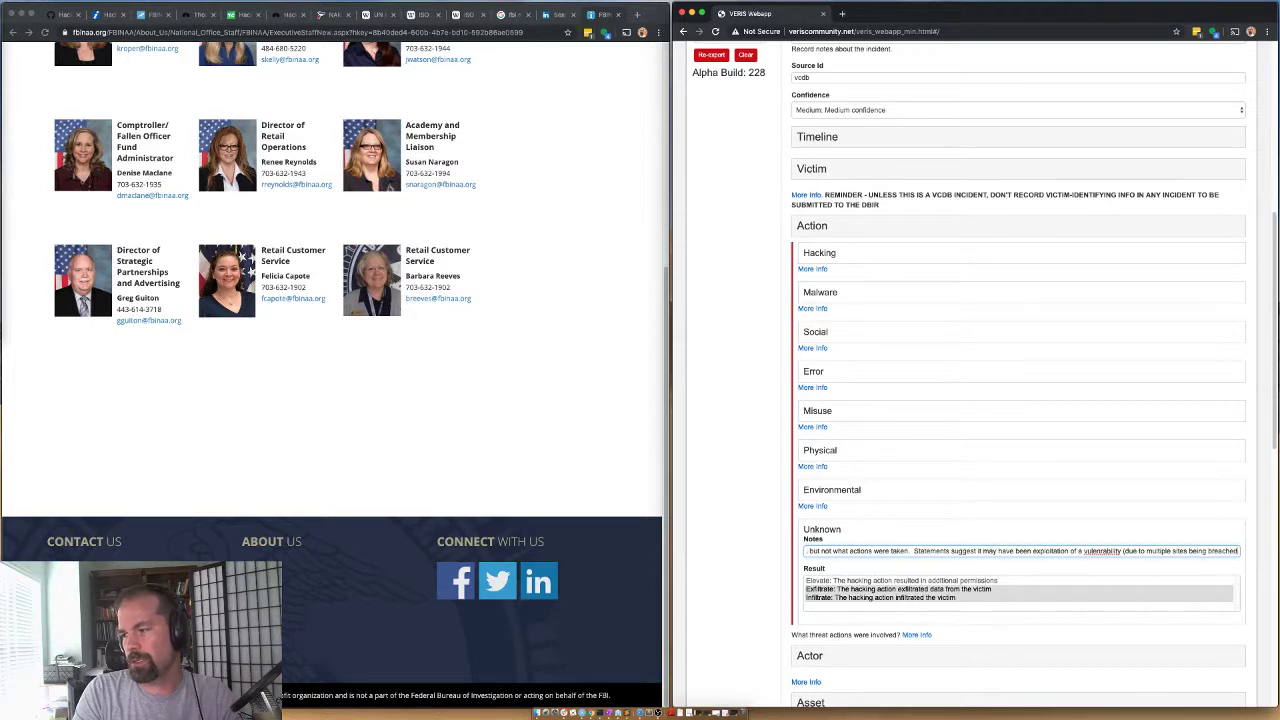
{"action": "key", "text": "Right"}
{"action": "type", "text": ", but it's not"}
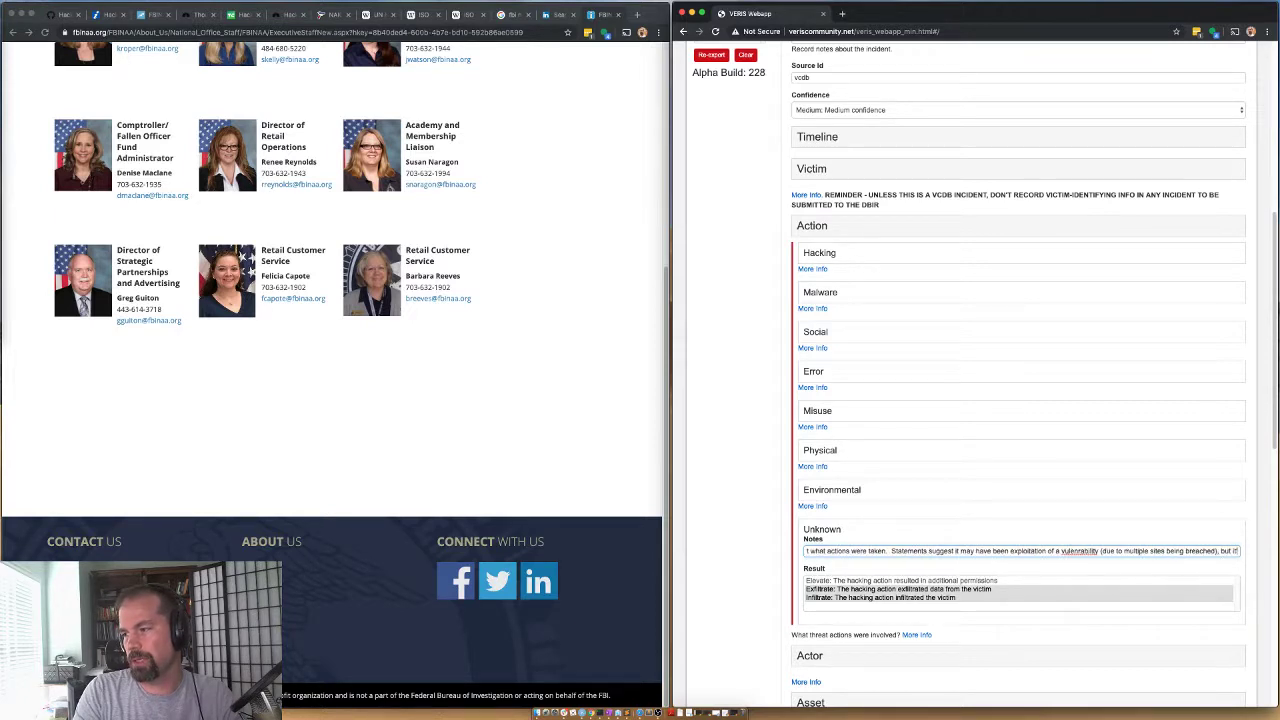
{"action": "key", "text": "BackSpace"}
{"action": "key", "text": "BackSpace"}
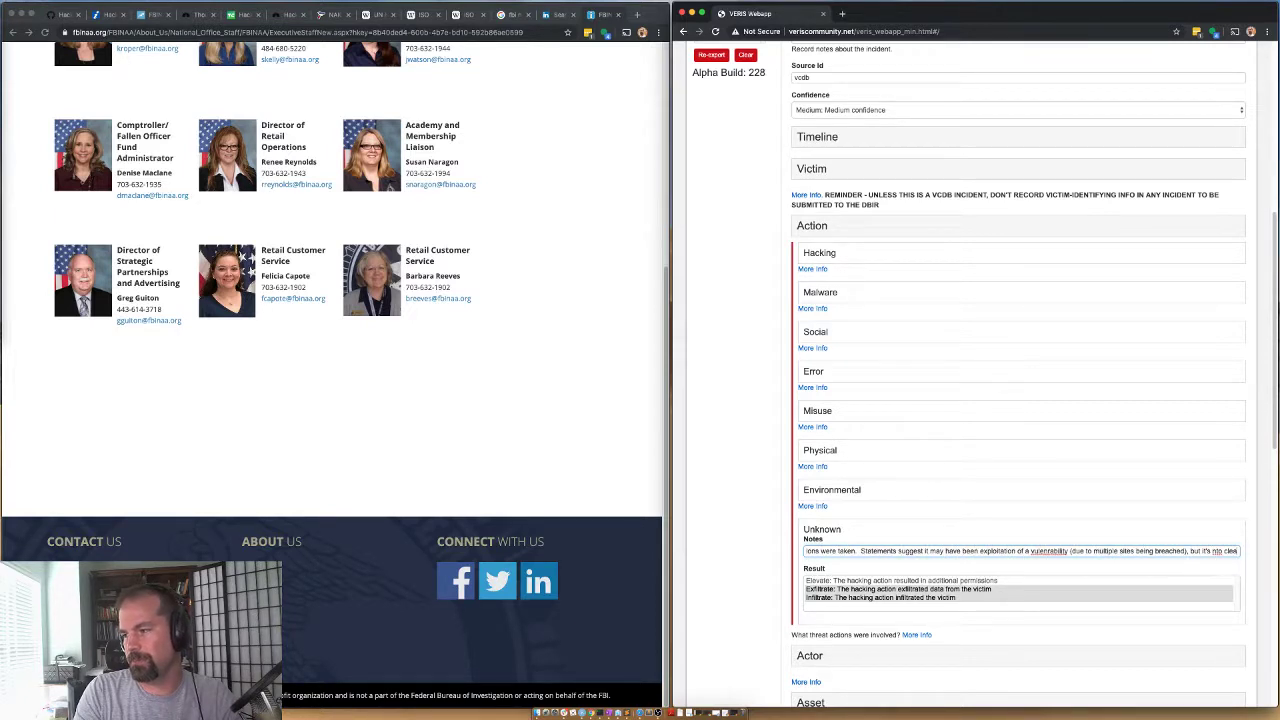
{"action": "type", "text": "d), but it's not clea"}
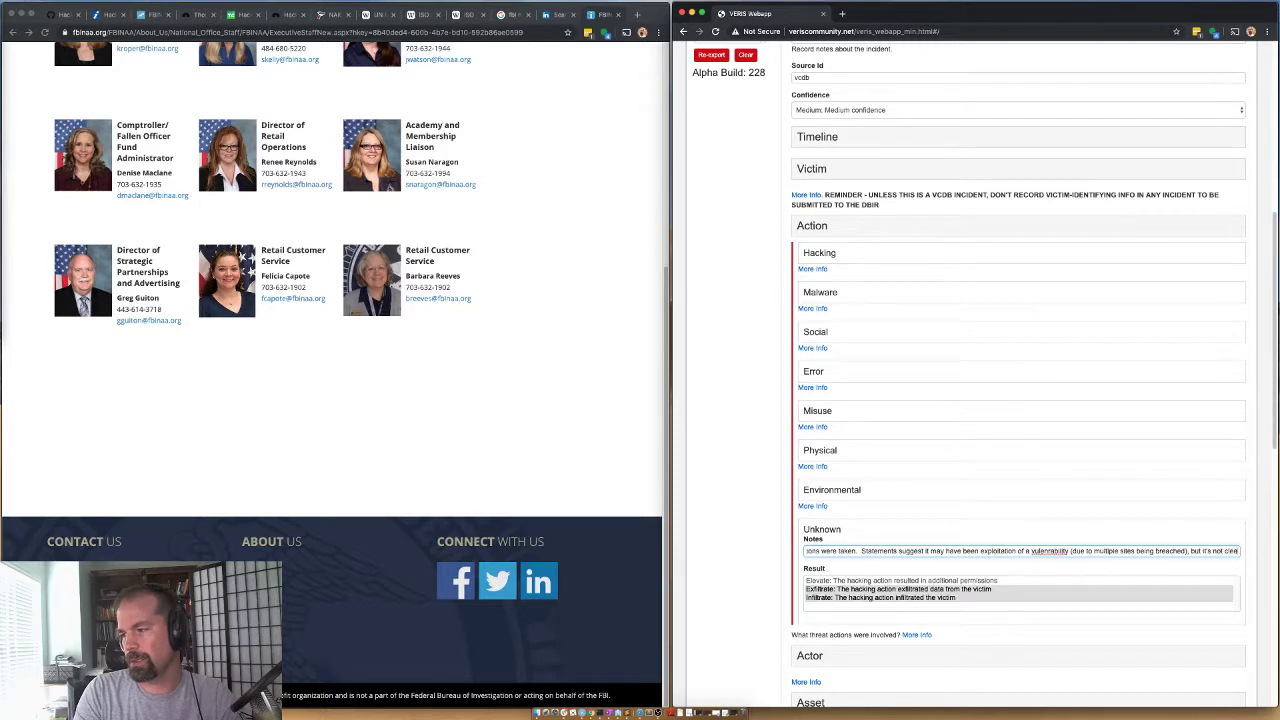
{"action": "type", "text": "rly stated."}
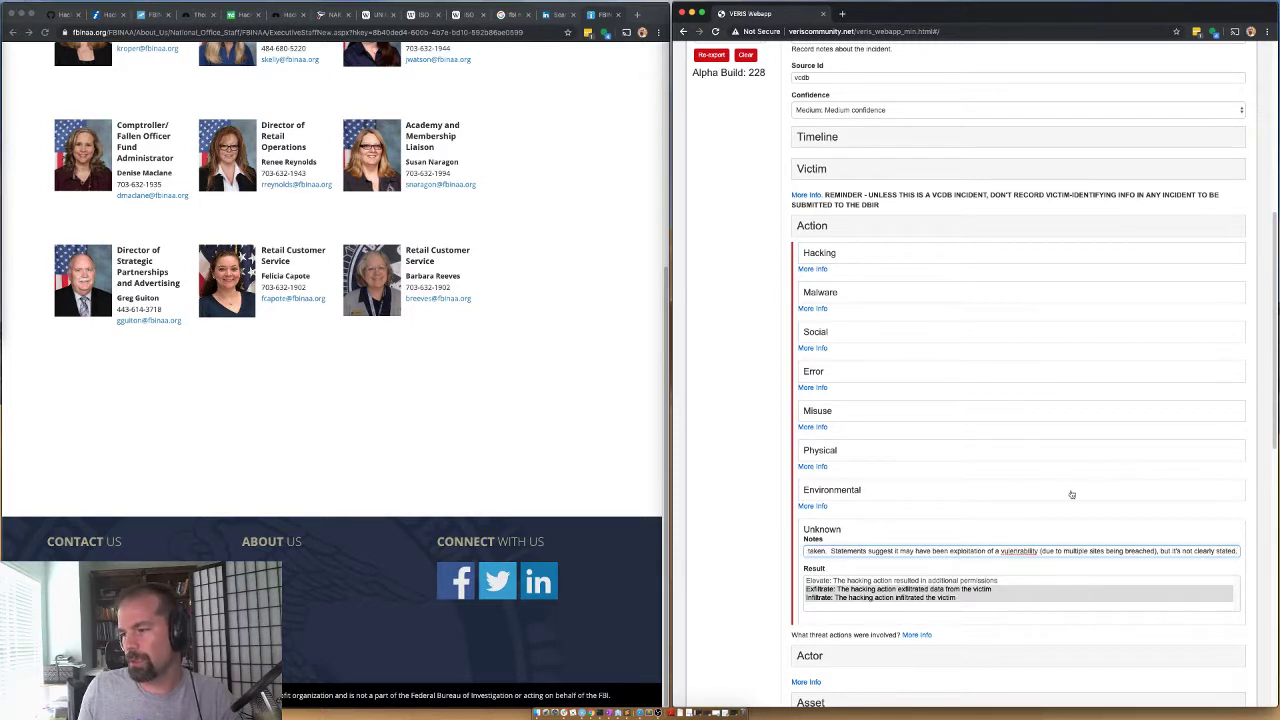
{"action": "right_click", "coordinate": [1005, 551]}
{"action": "left_click", "coordinate": [1035, 533]}
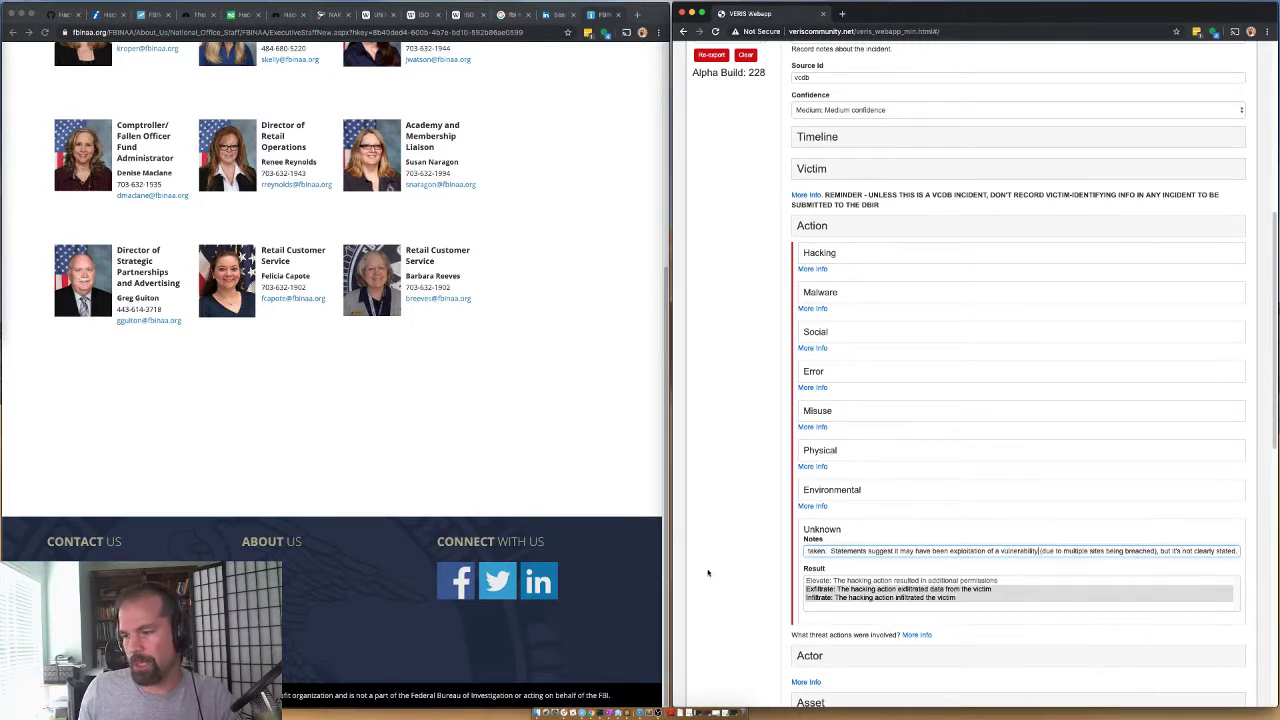
Recheck the notes and results recorded for the Unknown action, leaving the Action section collapsed
{"action": "left_click", "coordinate": [820, 229]}
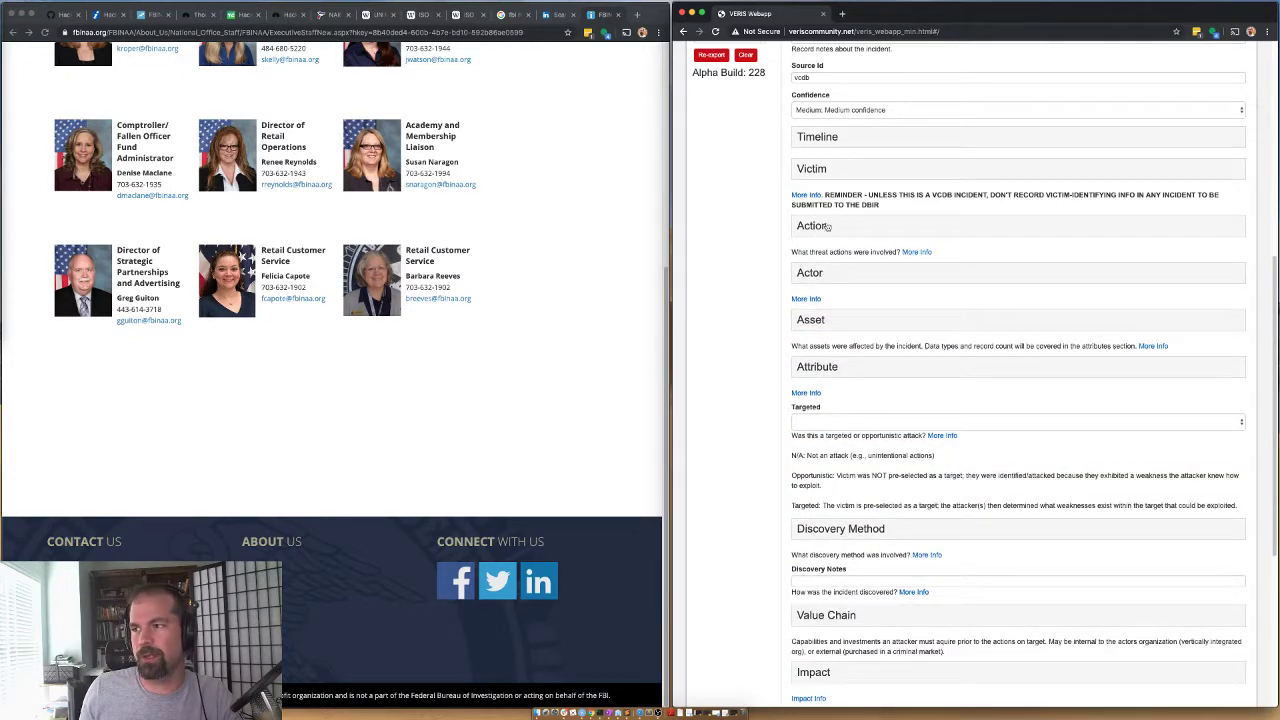
{"action": "left_click", "coordinate": [826, 227]}
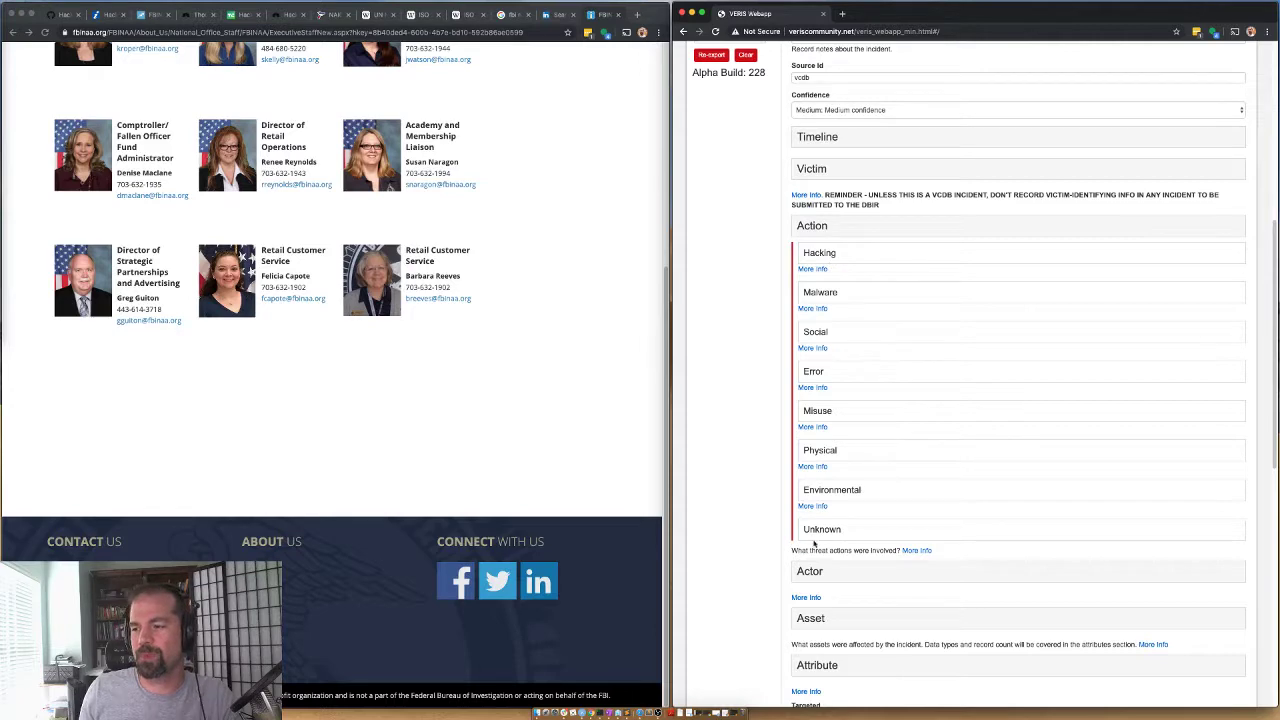
{"action": "left_click", "coordinate": [816, 532]}
{"action": "left_click", "coordinate": [816, 530]}
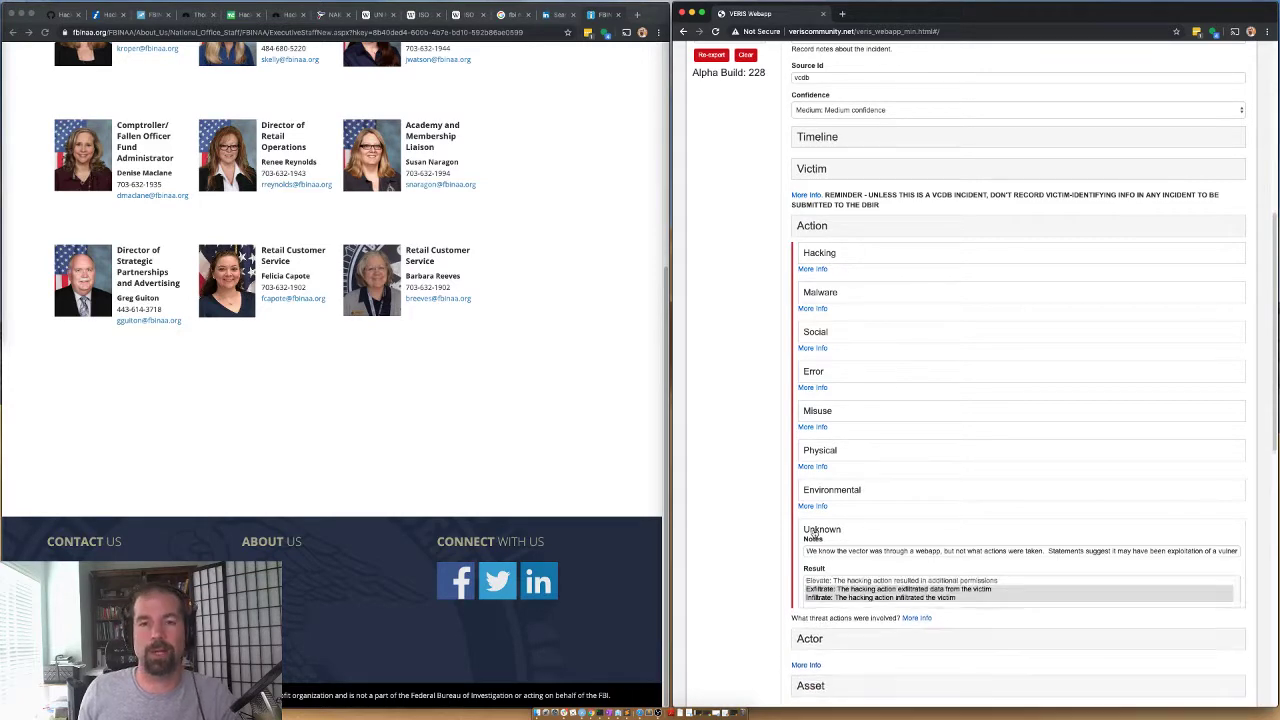
{"action": "left_click", "coordinate": [826, 225]}
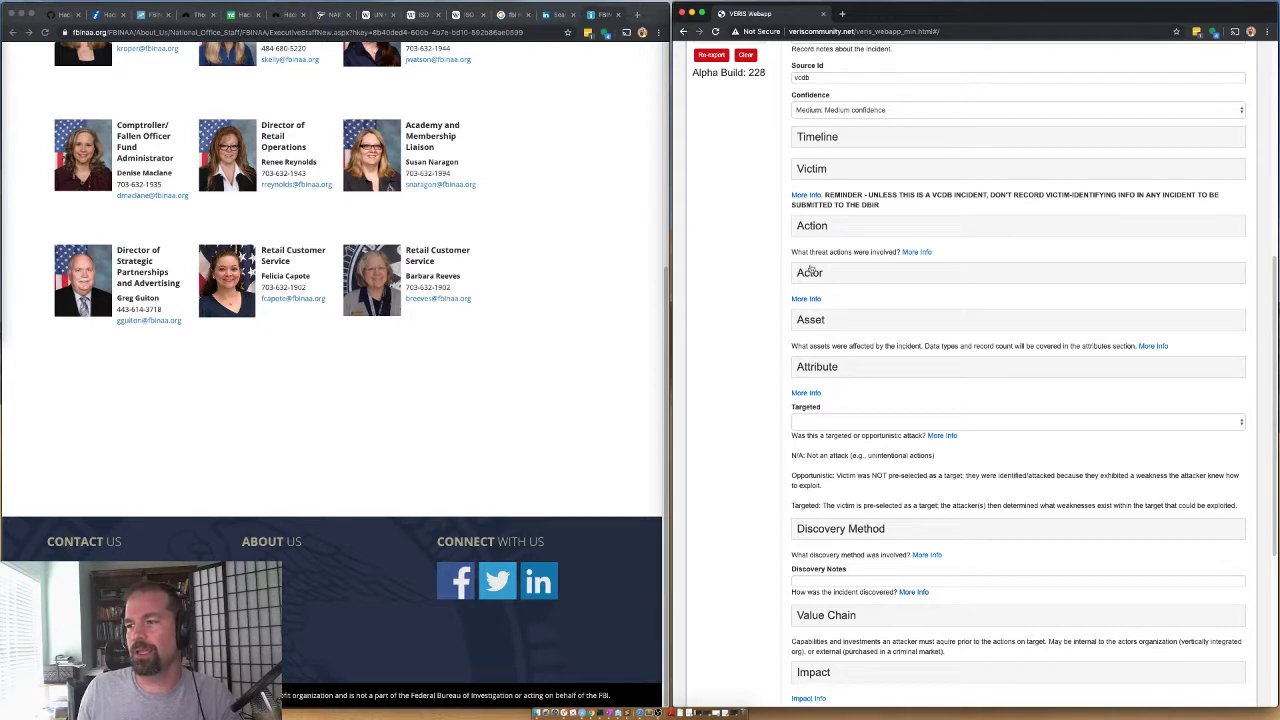
Expand the External actor under Actor, selecting Unknown as its variety and Financial as its motive
{"action": "left_click", "coordinate": [811, 270]}
{"action": "left_click", "coordinate": [820, 300]}
{"action": "scroll", "coordinate": [815, 338], "scroll_direction": "down", "scroll_amount": 5}
{"action": "scroll", "coordinate": [813, 346], "scroll_direction": "up", "scroll_amount": 1}
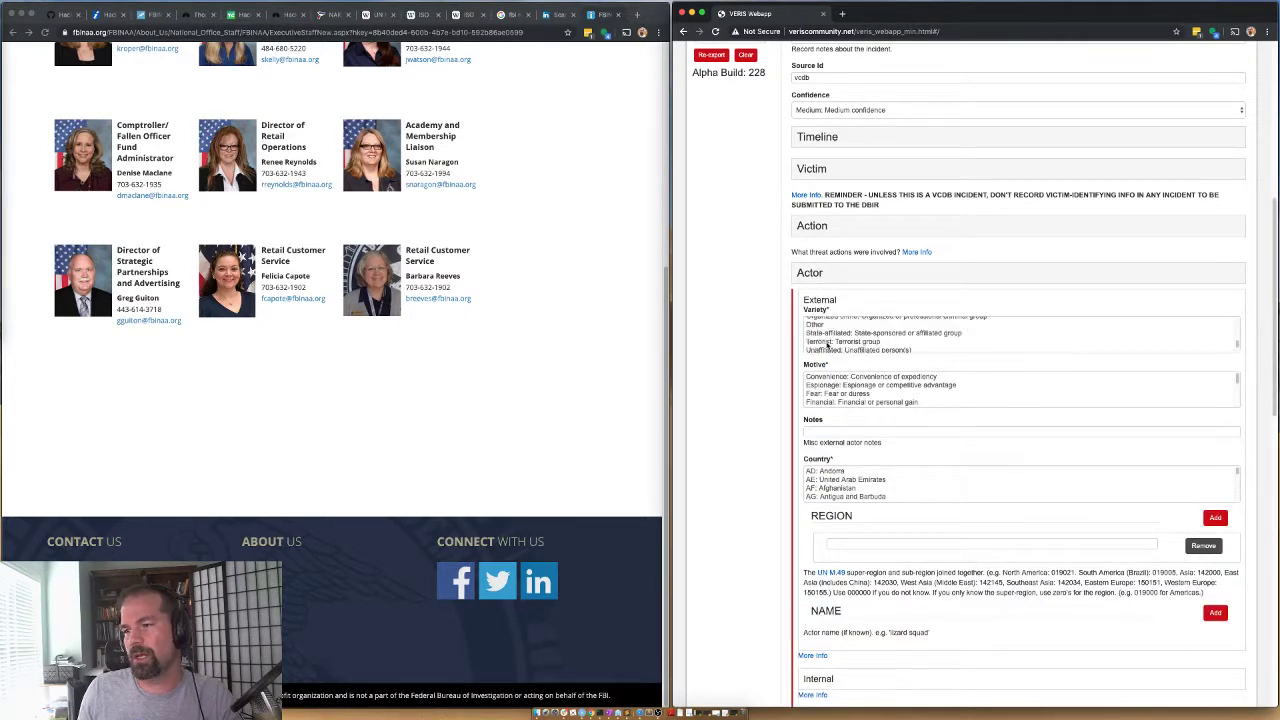
{"action": "scroll", "coordinate": [830, 340], "scroll_direction": "up", "scroll_amount": 3}
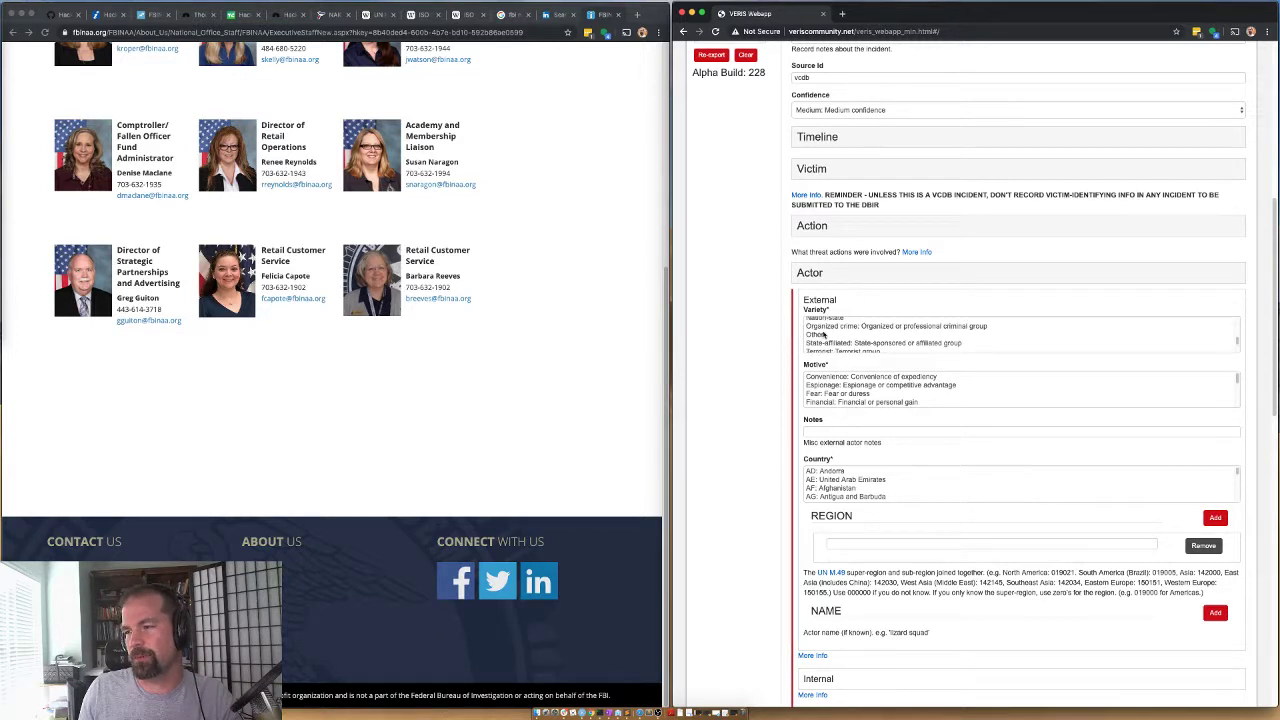
{"action": "scroll", "coordinate": [823, 333], "scroll_direction": "down", "scroll_amount": 5}
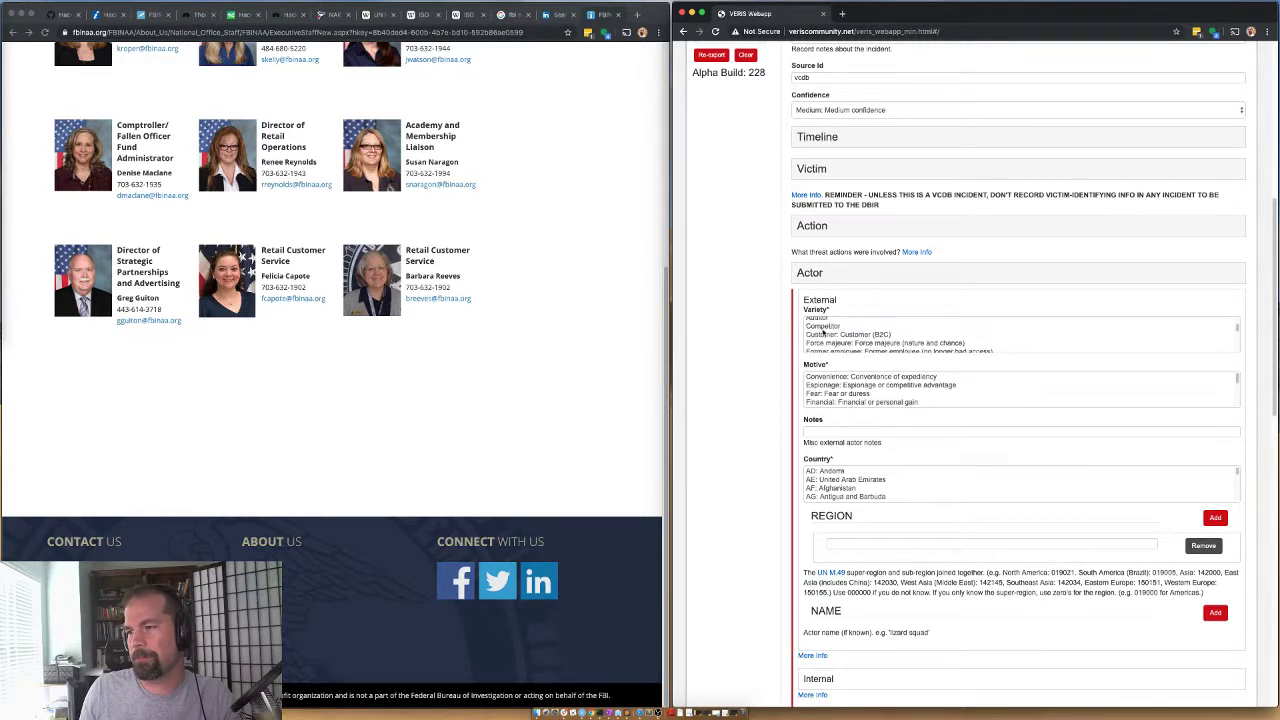
{"action": "scroll", "coordinate": [818, 333], "scroll_direction": "up", "scroll_amount": 2}
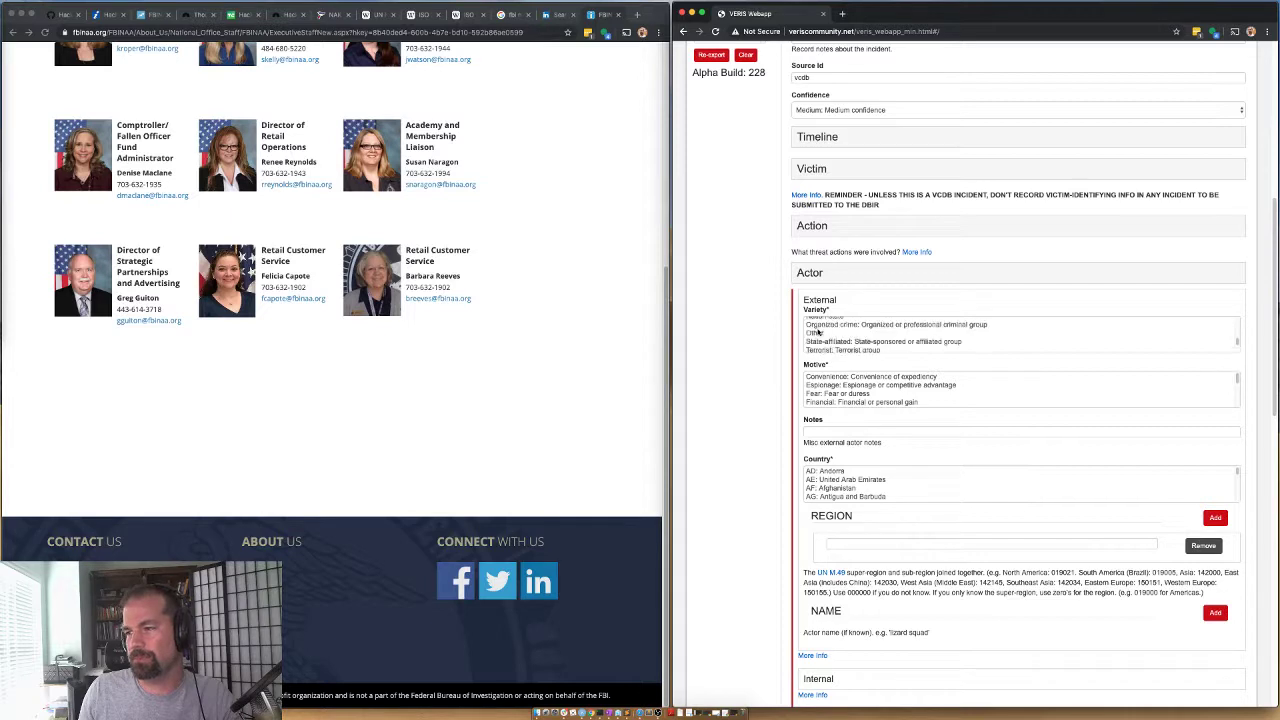
{"action": "scroll", "coordinate": [820, 340], "scroll_direction": "down", "scroll_amount": 2}
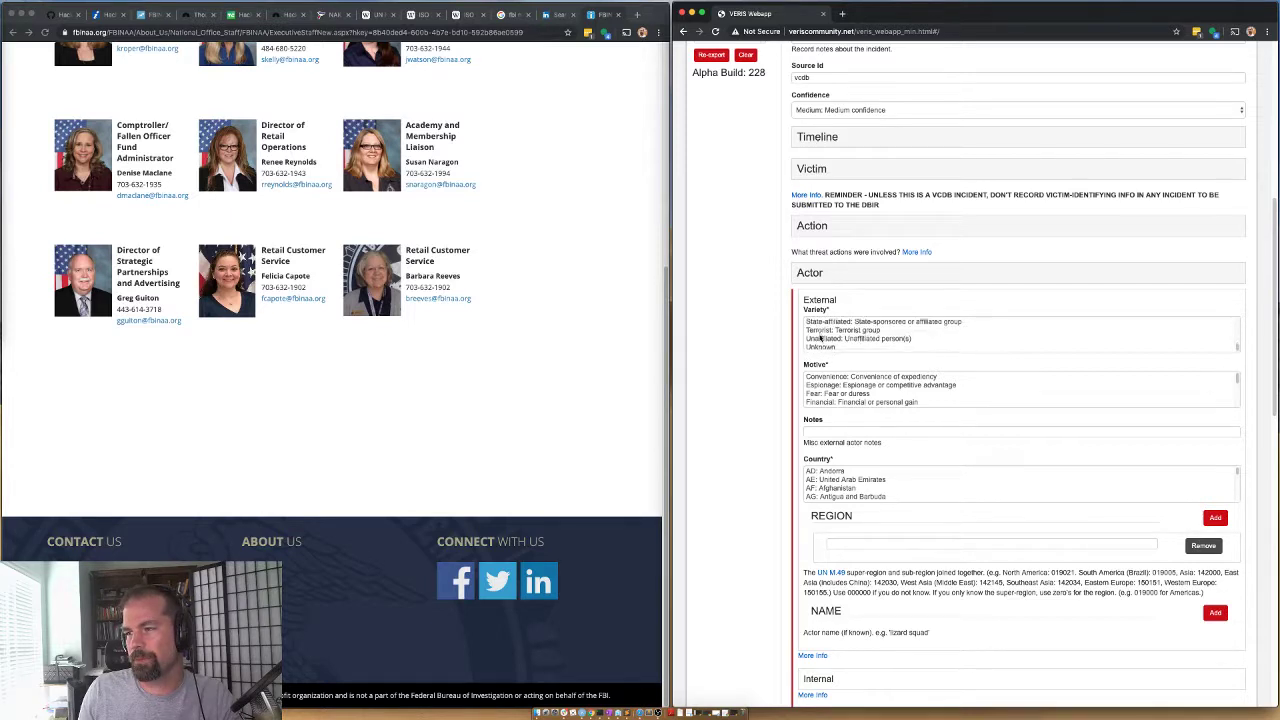
{"action": "left_click", "coordinate": [822, 347]}
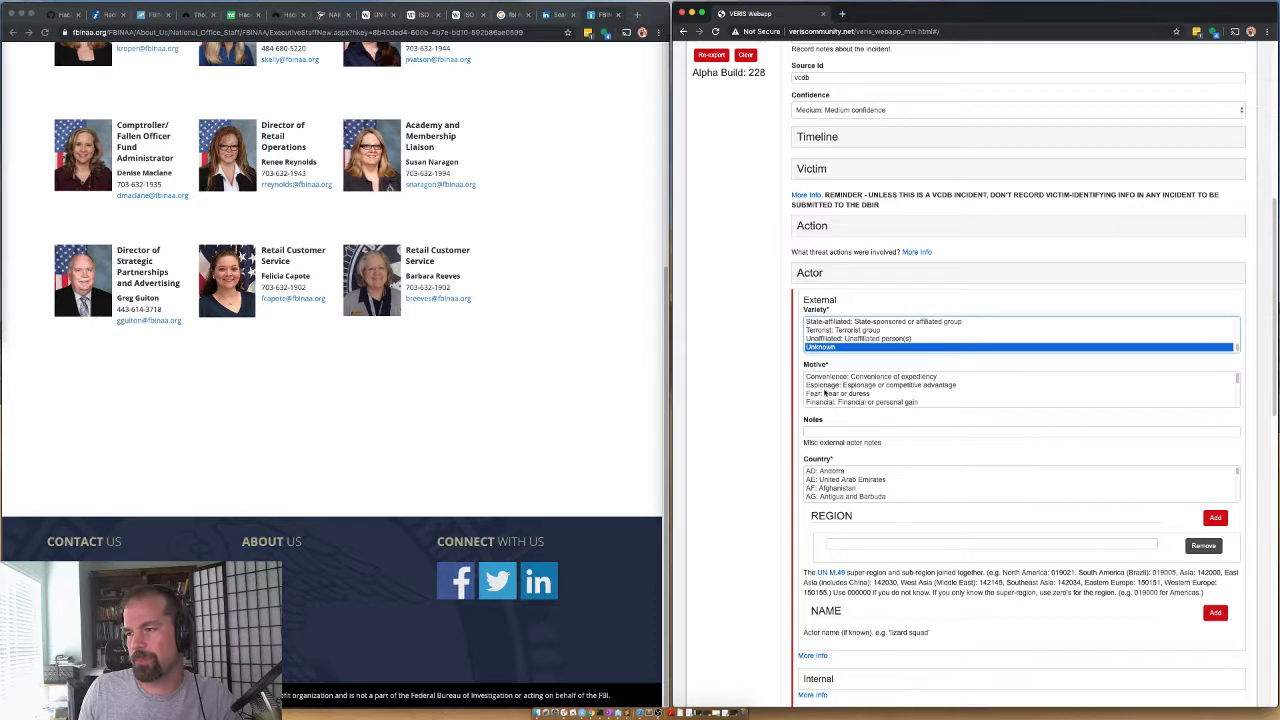
{"action": "left_click", "coordinate": [829, 402]}
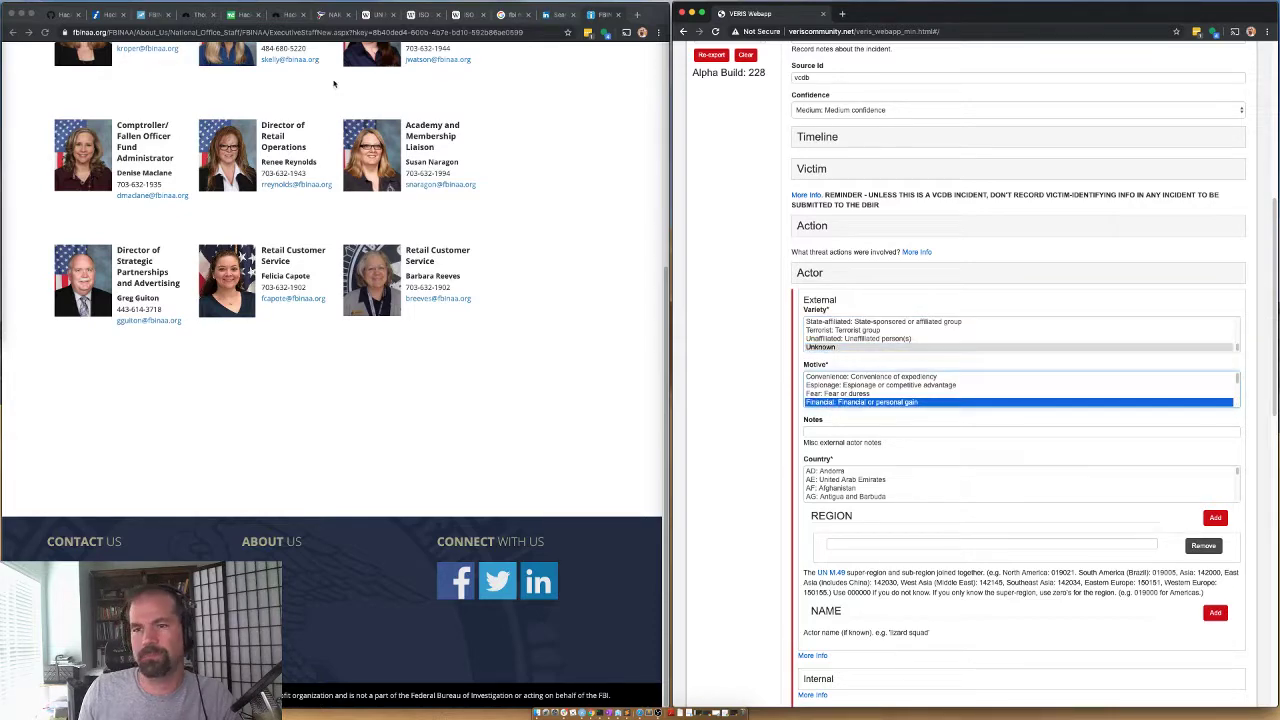
Consult the TechCrunch article's passages on the hackers and the breach, and change the external actor's variety to Organized crime
{"action": "left_click", "coordinate": [240, 15]}
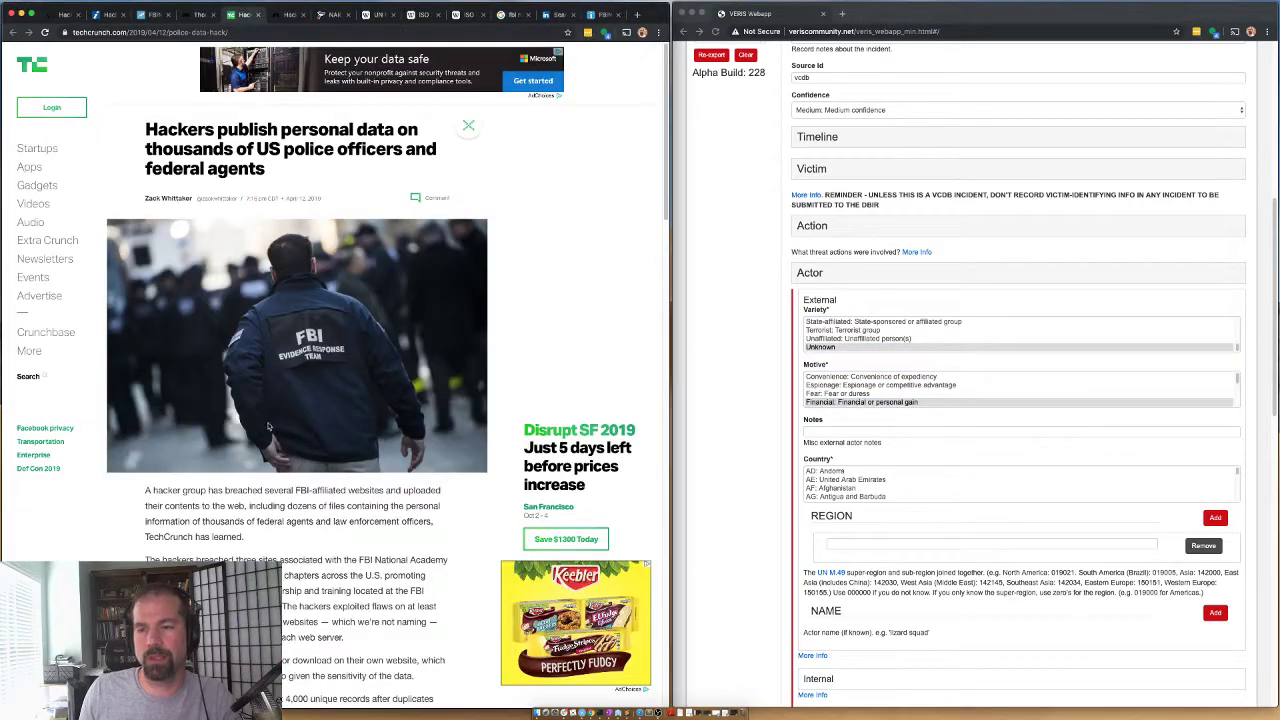
{"action": "scroll", "coordinate": [227, 338], "scroll_direction": "down", "scroll_amount": 10}
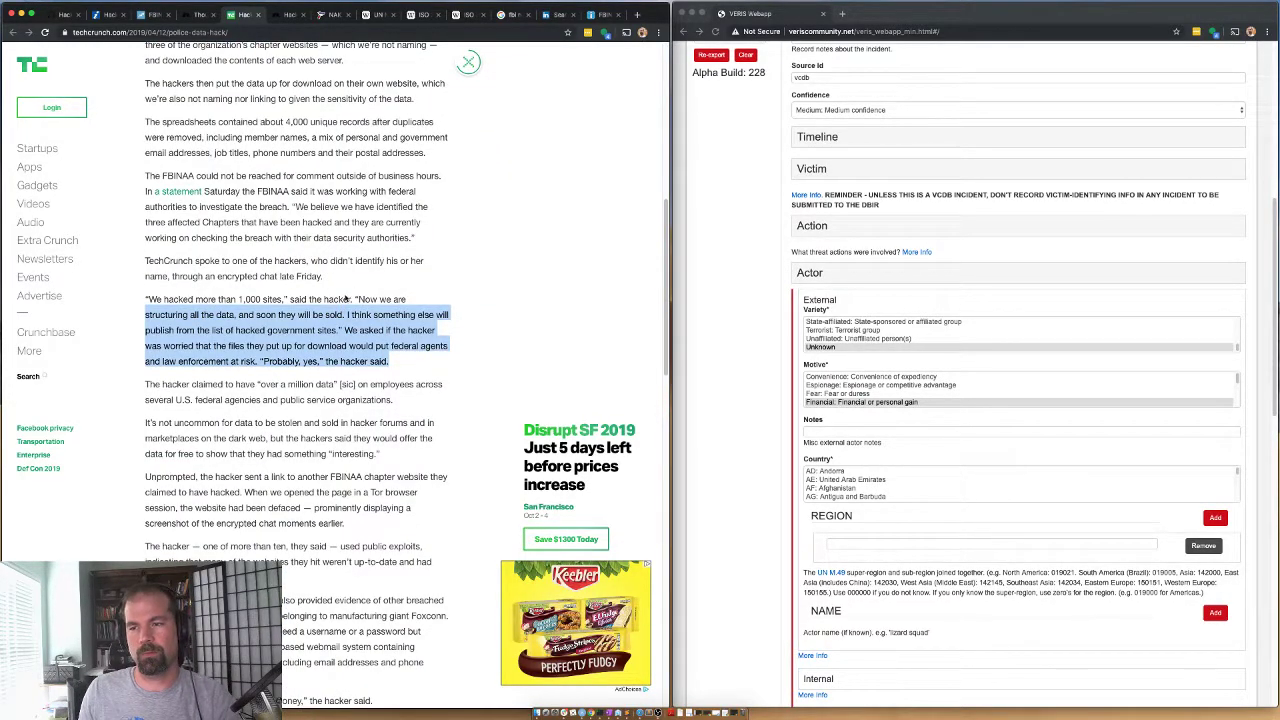
{"action": "scroll", "coordinate": [827, 323], "scroll_direction": "up", "scroll_amount": 2}
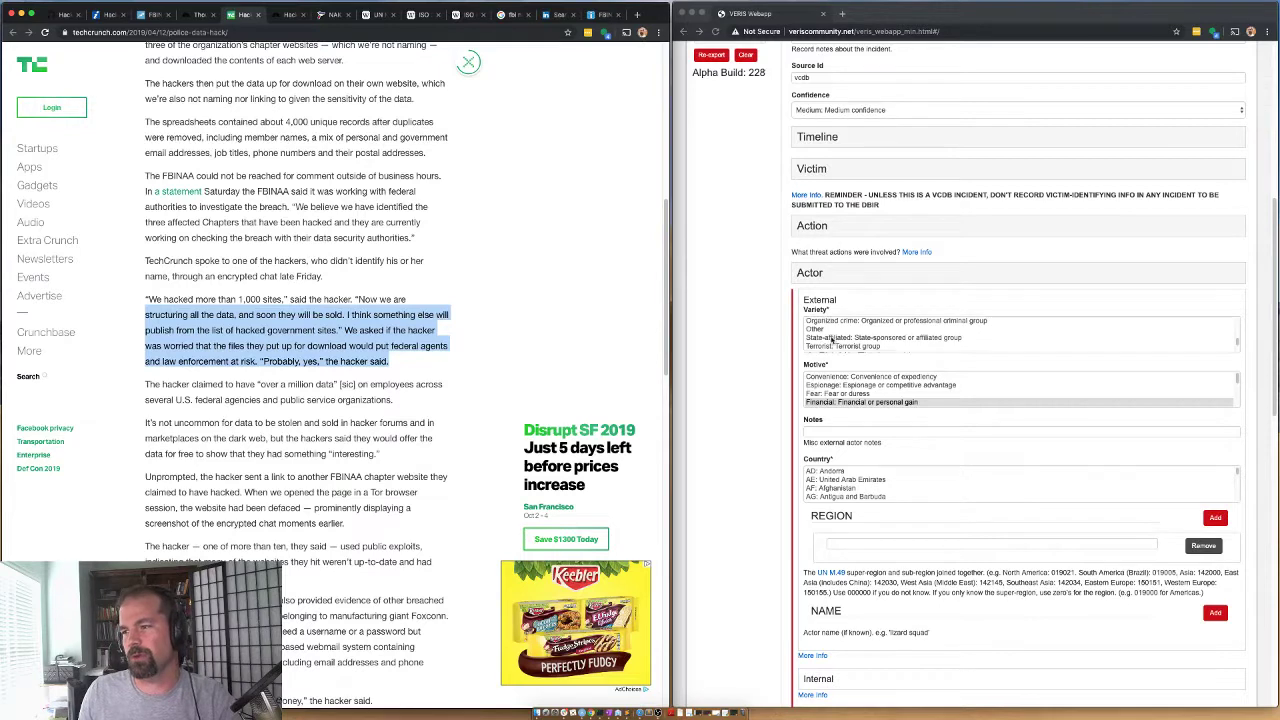
{"action": "left_click", "coordinate": [827, 322]}
{"action": "left_click", "coordinate": [827, 322]}
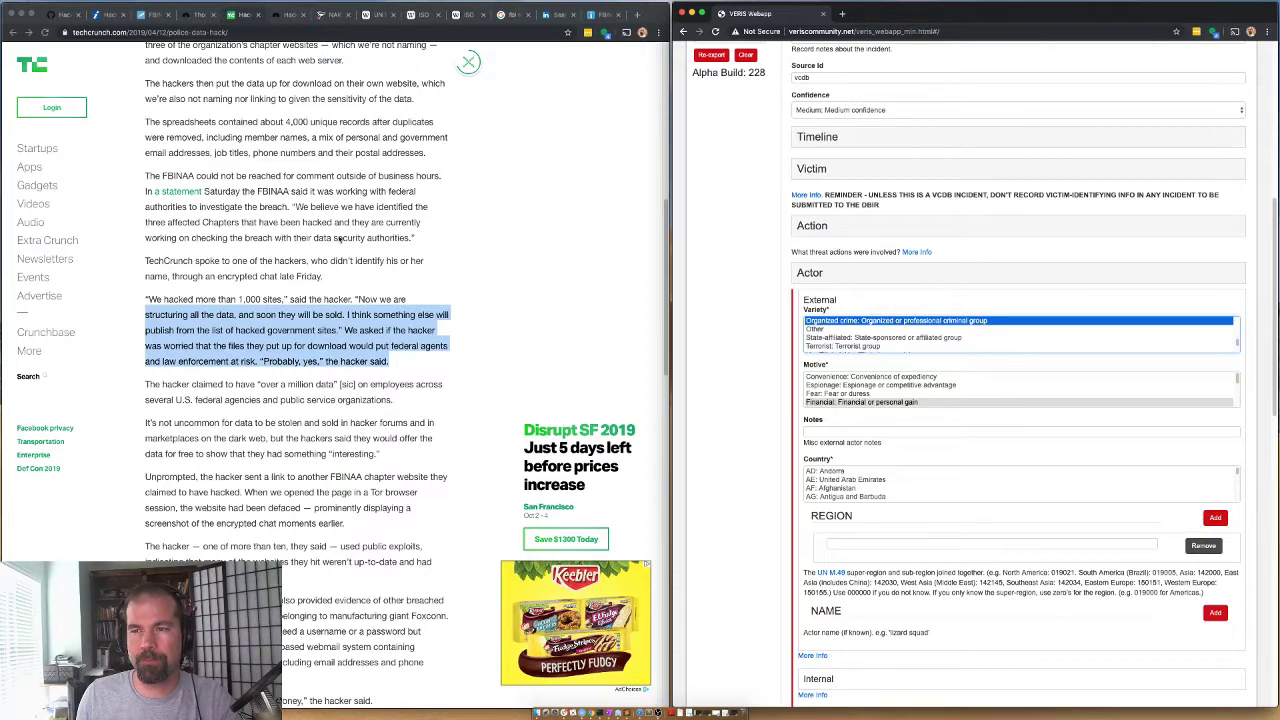
{"action": "left_click", "coordinate": [297, 206]}
{"action": "left_click_drag", "start_coordinate": [297, 206], "coordinate": [416, 240]}
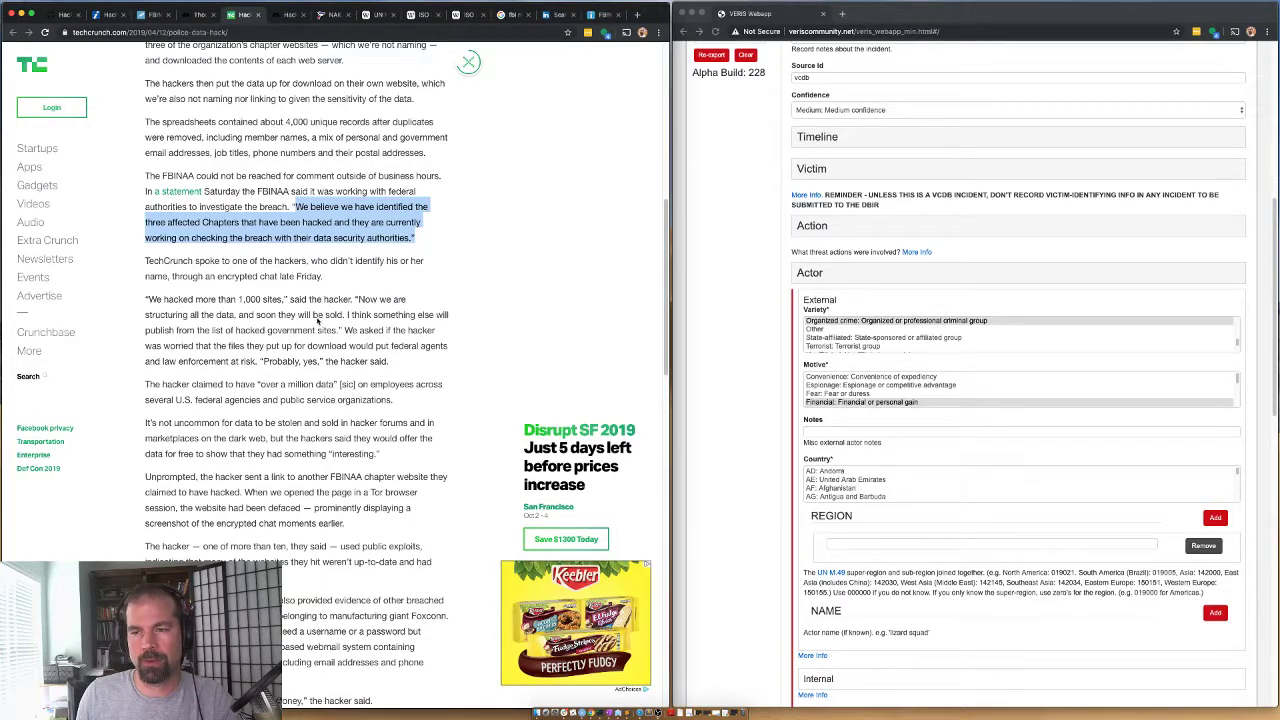
Select Unknown as the external actor's country
{"action": "scroll", "coordinate": [823, 371], "scroll_direction": "down", "scroll_amount": 3}
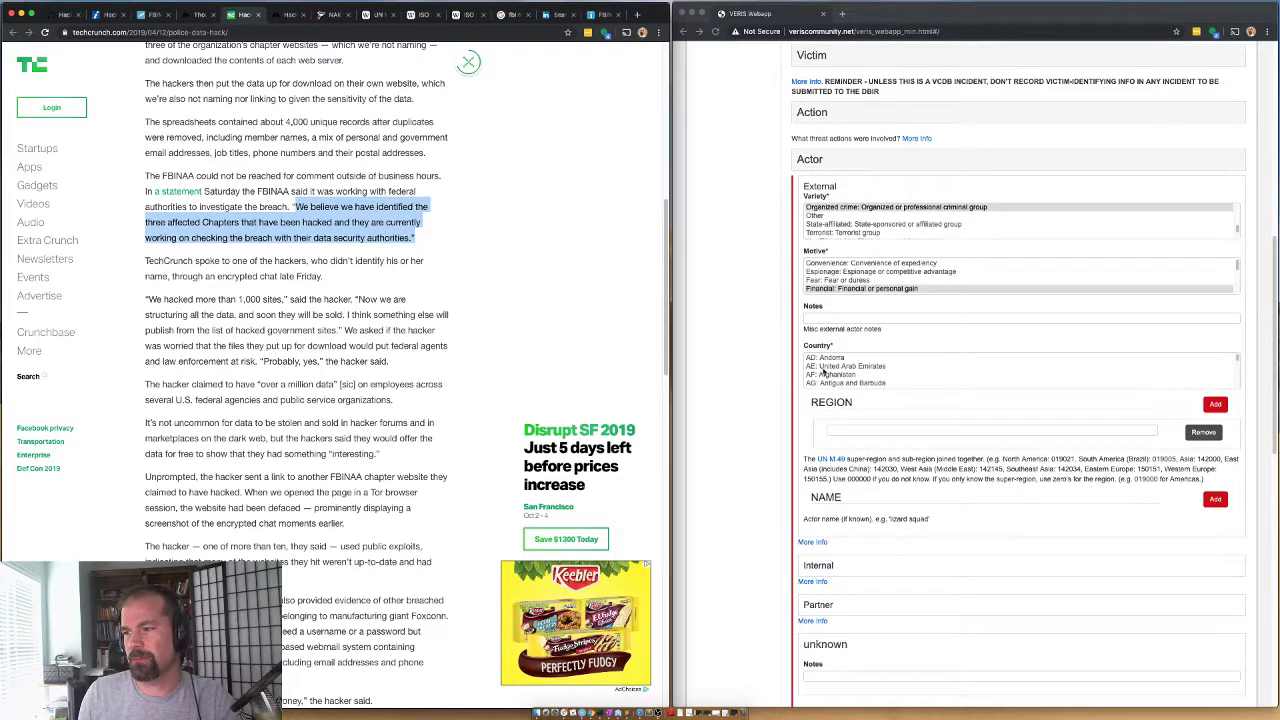
{"action": "scroll", "coordinate": [825, 373], "scroll_direction": "down", "scroll_amount": 15}
{"action": "scroll", "coordinate": [828, 377], "scroll_direction": "down", "scroll_amount": 10}
{"action": "left_click", "coordinate": [828, 375]}
{"action": "key", "text": "i"}
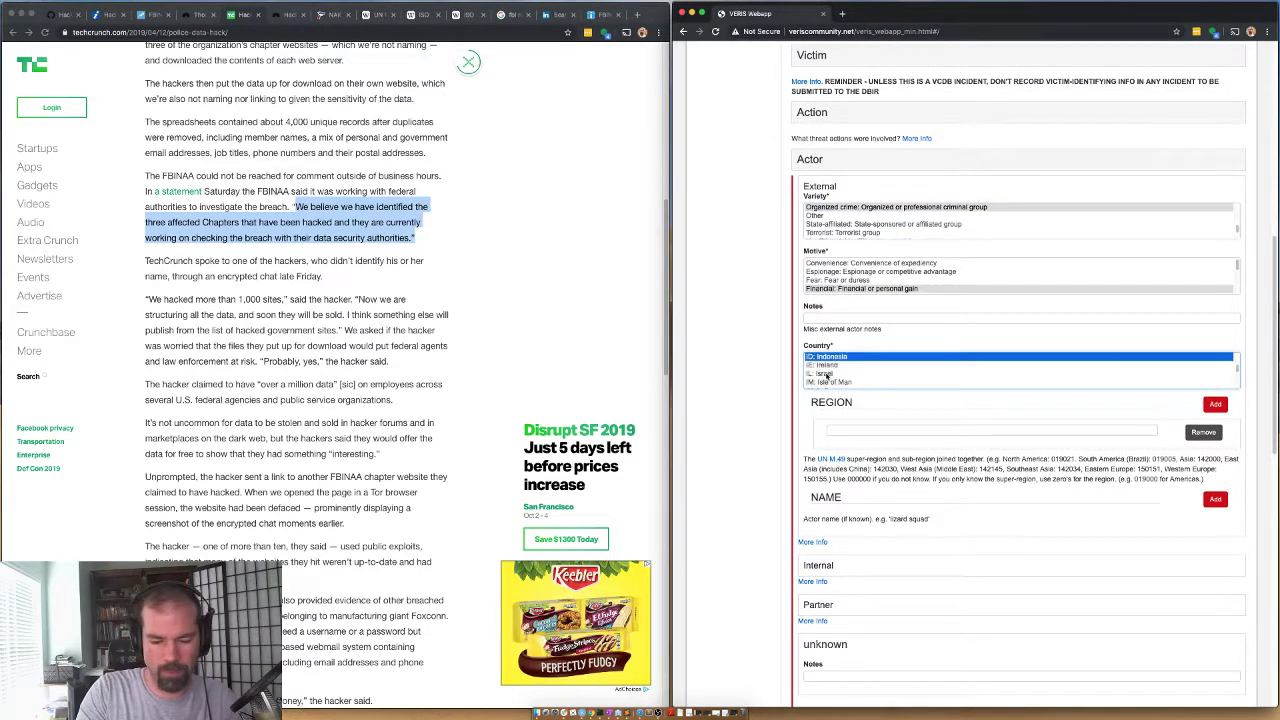
{"action": "key", "text": "Down"}
{"action": "key", "text": "u"}
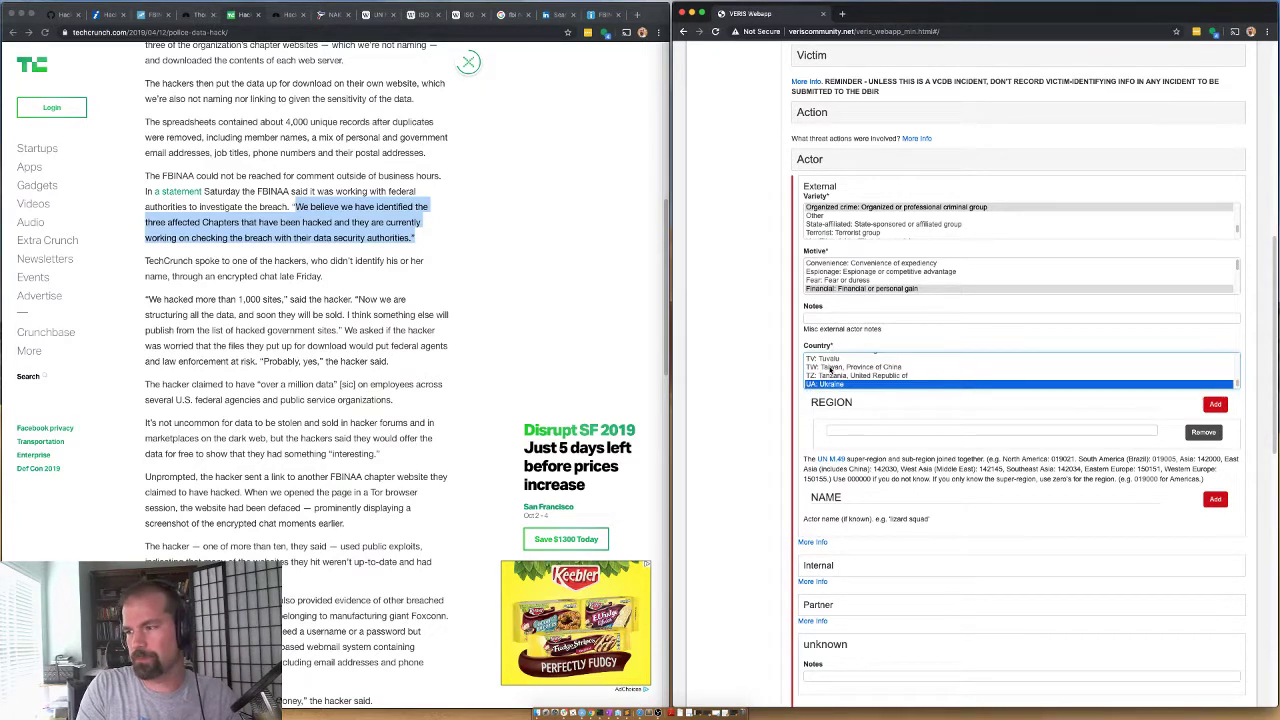
{"action": "key", "text": "Down"}
{"action": "key", "text": "Down"}
{"action": "key", "text": "Down"}
{"action": "key", "text": "Down"}
{"action": "key", "text": "Down"}
{"action": "key", "text": "Down"}
{"action": "key", "text": "Down"}
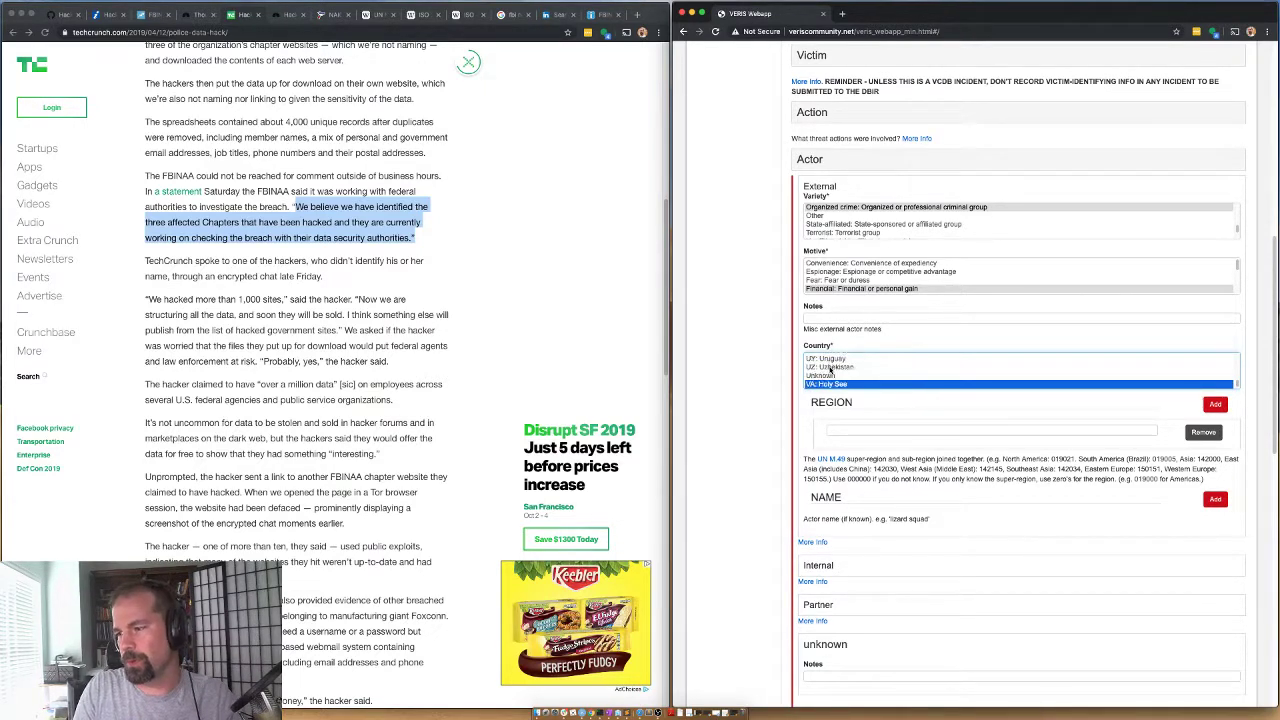
{"action": "key", "text": "Up"}
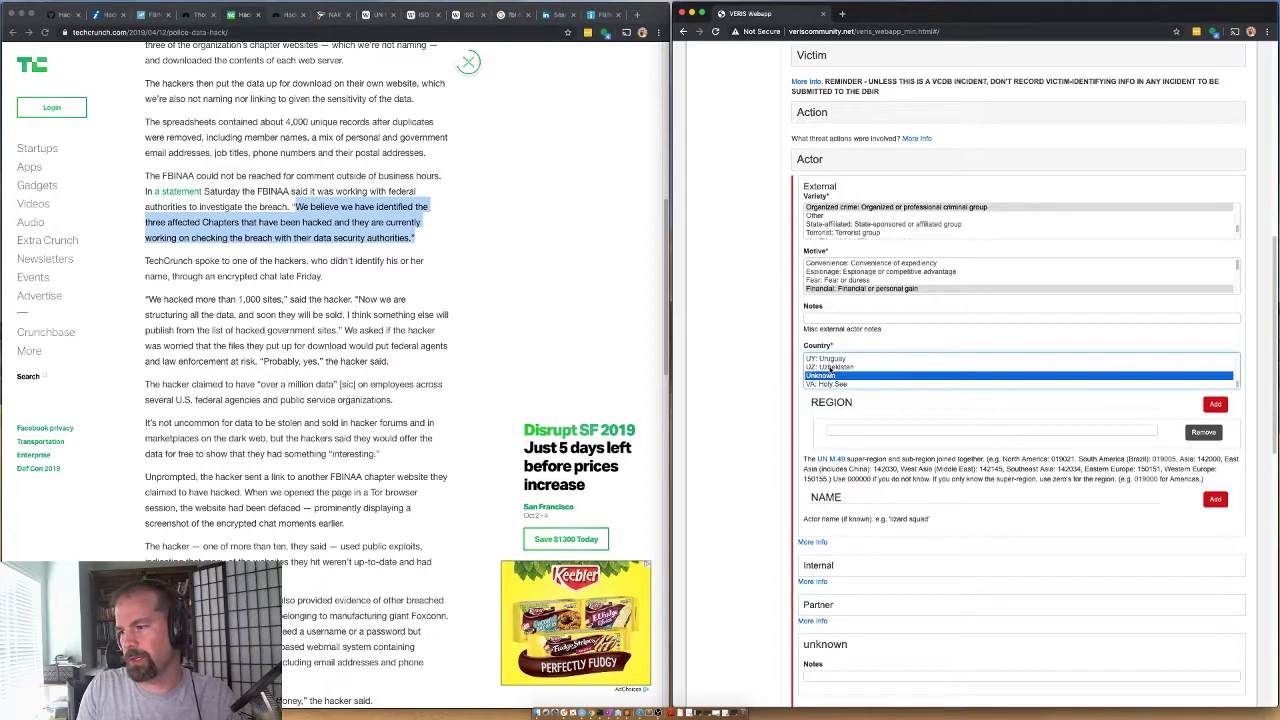
Remove the empty region entry from the external actor and collapse the Actor section
{"action": "left_click", "coordinate": [1203, 432]}
{"action": "scroll", "coordinate": [806, 424], "scroll_direction": "down", "scroll_amount": 2}
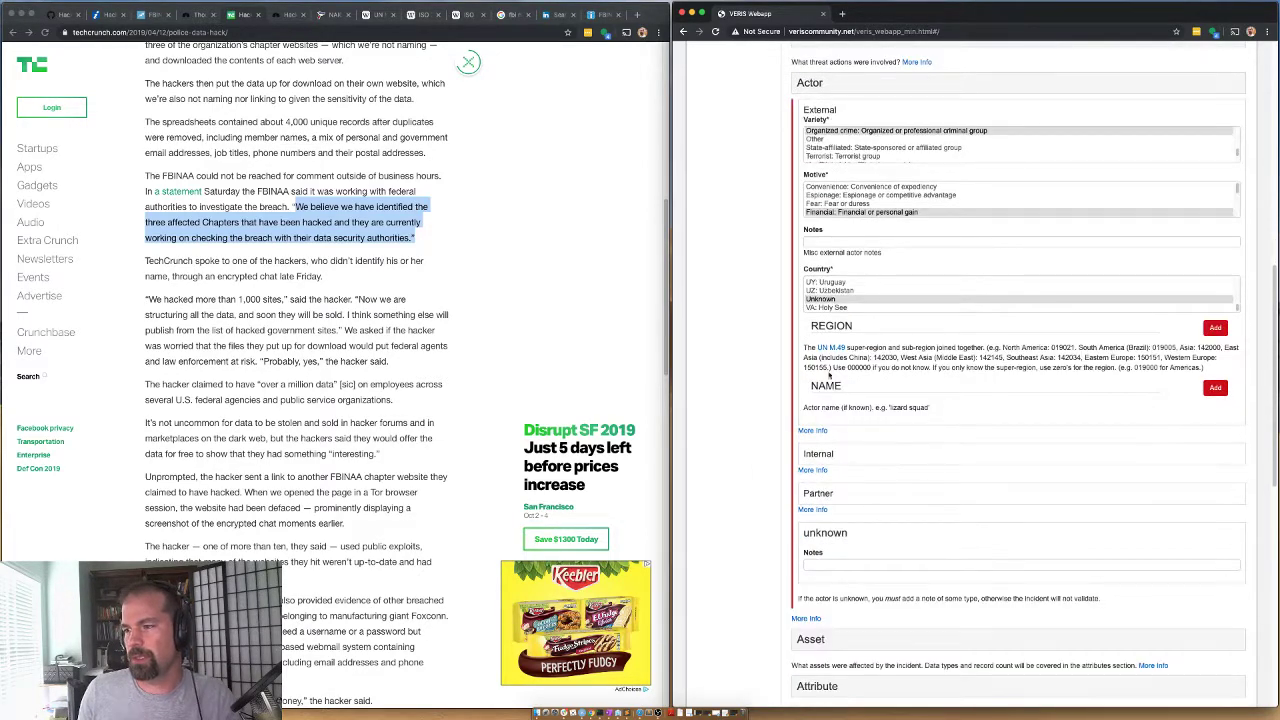
{"action": "left_click", "coordinate": [805, 101]}
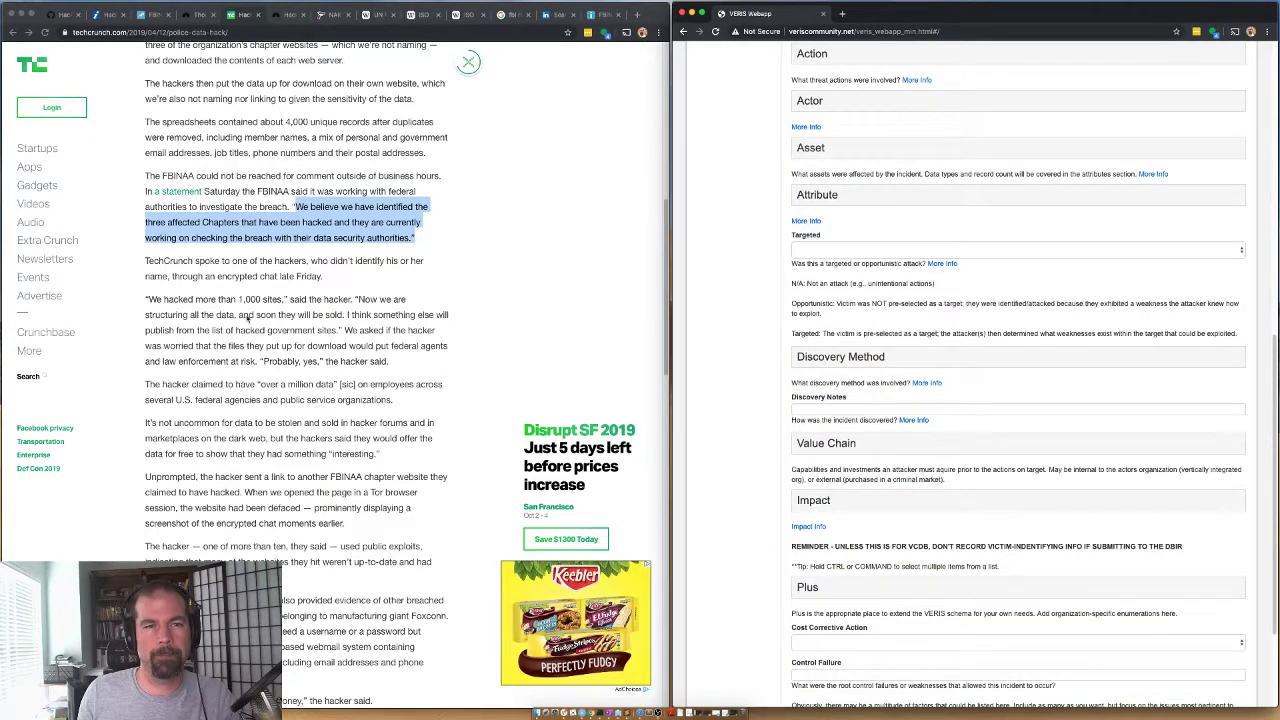
Record the affected asset as S - Web application with an amount of 3 and a total amount of 3, leaving the Asset section collapsed
{"action": "scroll", "coordinate": [258, 295], "scroll_direction": "down", "scroll_amount": 5}
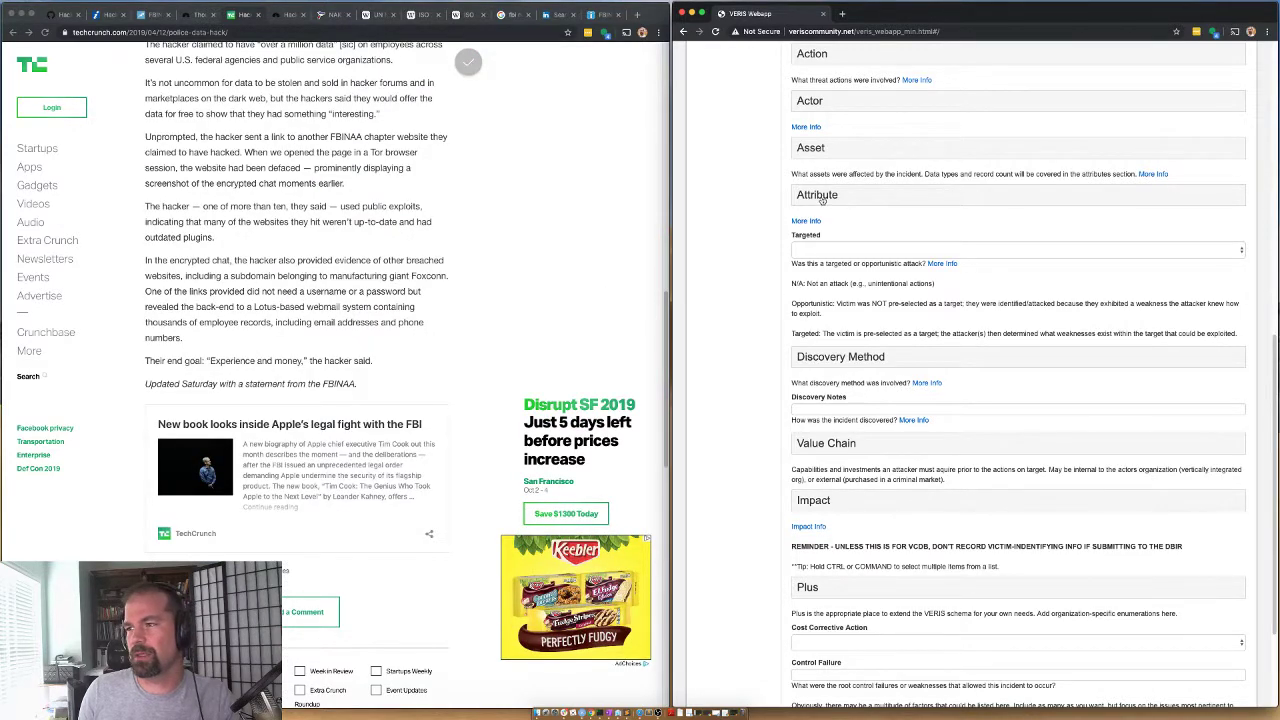
{"action": "left_click", "coordinate": [806, 148]}
{"action": "left_click", "coordinate": [843, 245]}
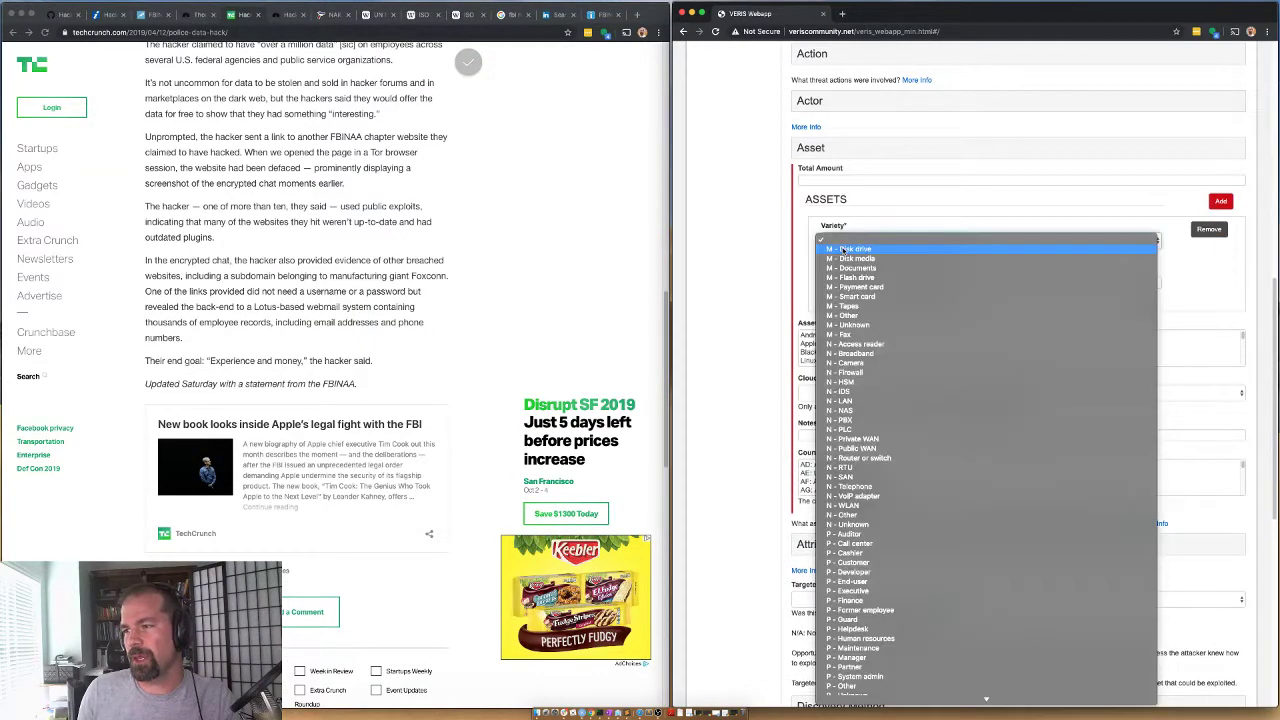
{"action": "scroll", "coordinate": [858, 560], "scroll_direction": "down", "scroll_amount": 3}
{"action": "scroll", "coordinate": [858, 558], "scroll_direction": "down", "scroll_amount": 5}
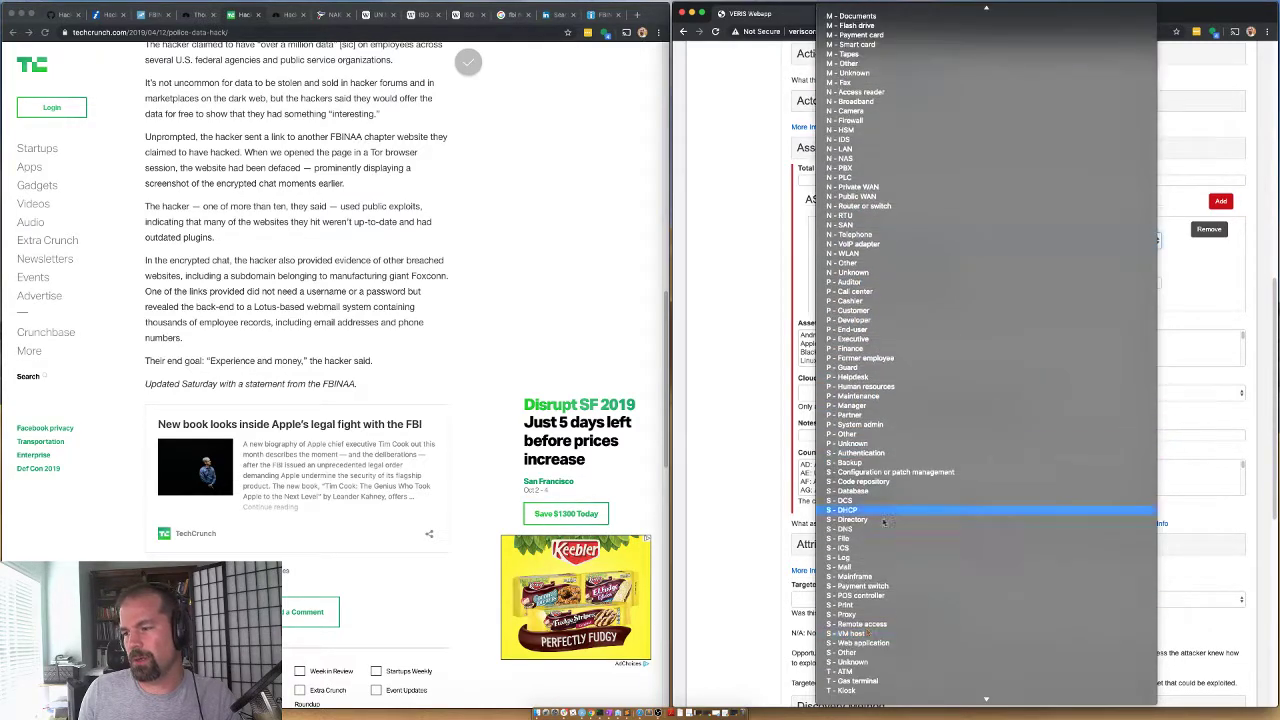
{"action": "left_click", "coordinate": [845, 642]}
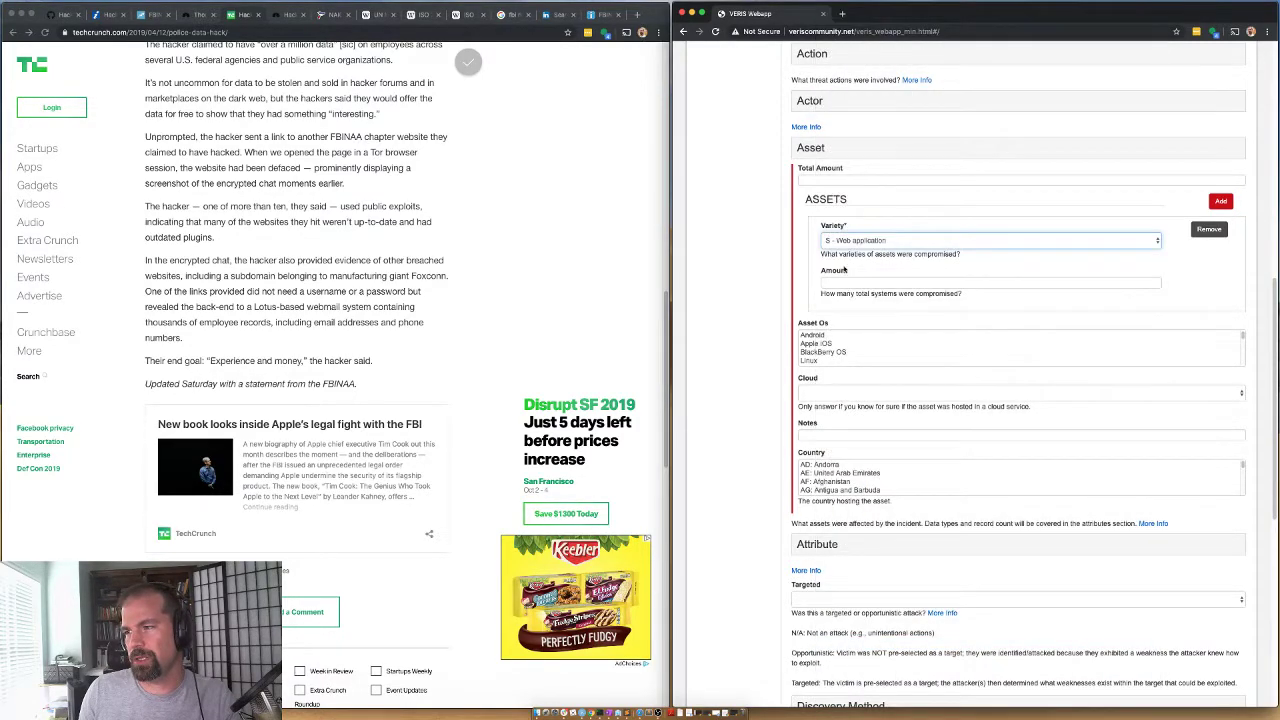
{"action": "left_click", "coordinate": [843, 284]}
{"action": "type", "text": "3"}
{"action": "left_click", "coordinate": [835, 180]}
{"action": "type", "text": "3"}
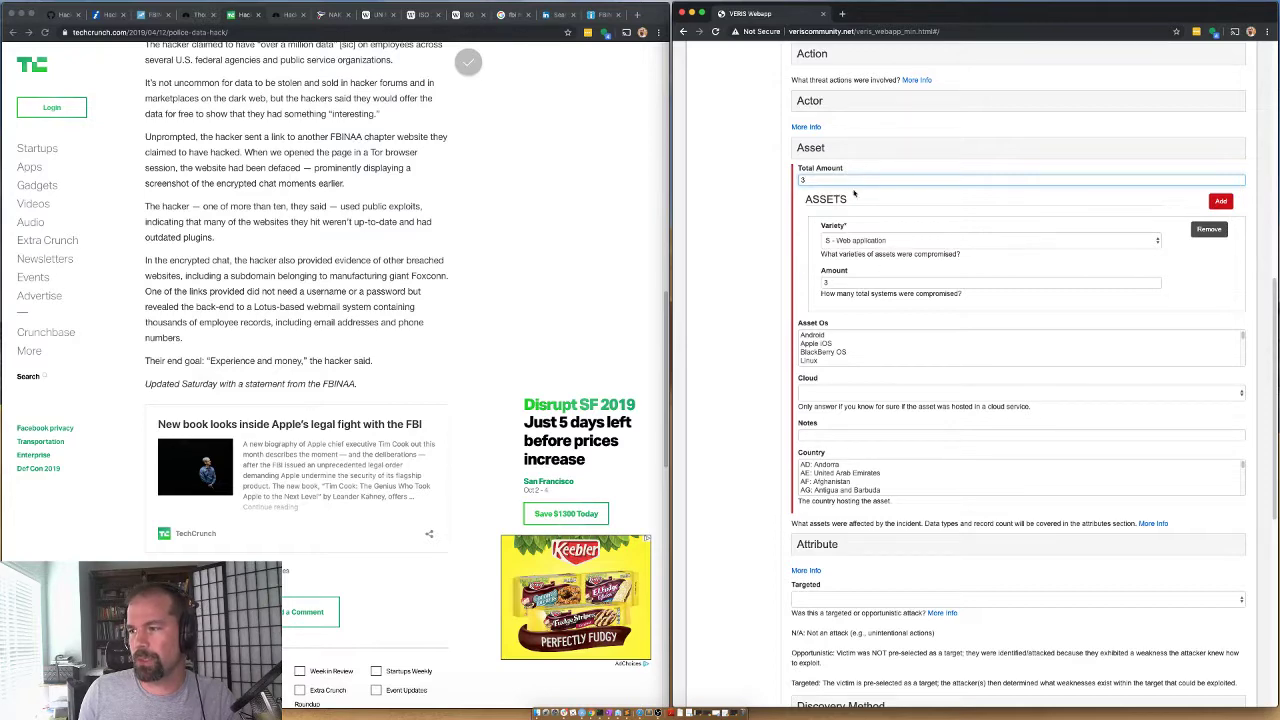
{"action": "left_click", "coordinate": [826, 150]}
Expand Confidentiality under Attribute and set Data Disclosure to Yes (confirmed)
{"action": "left_click", "coordinate": [826, 195]}
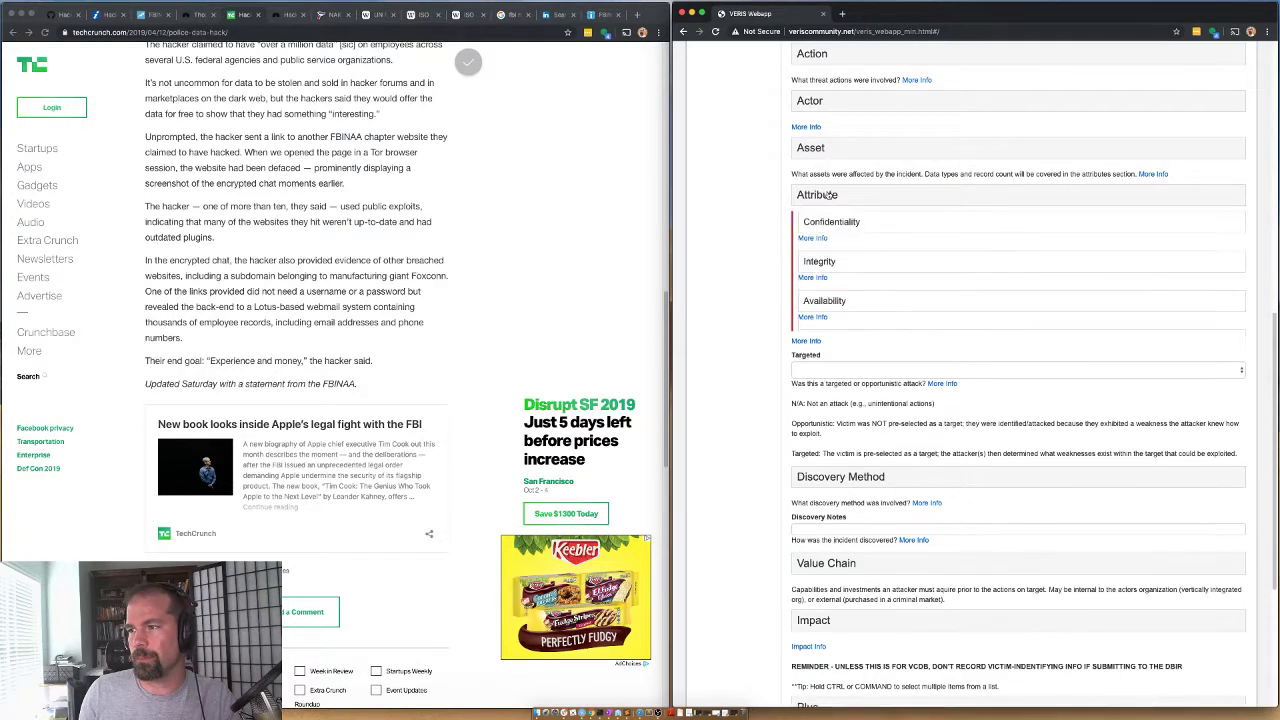
{"action": "left_click", "coordinate": [823, 225]}
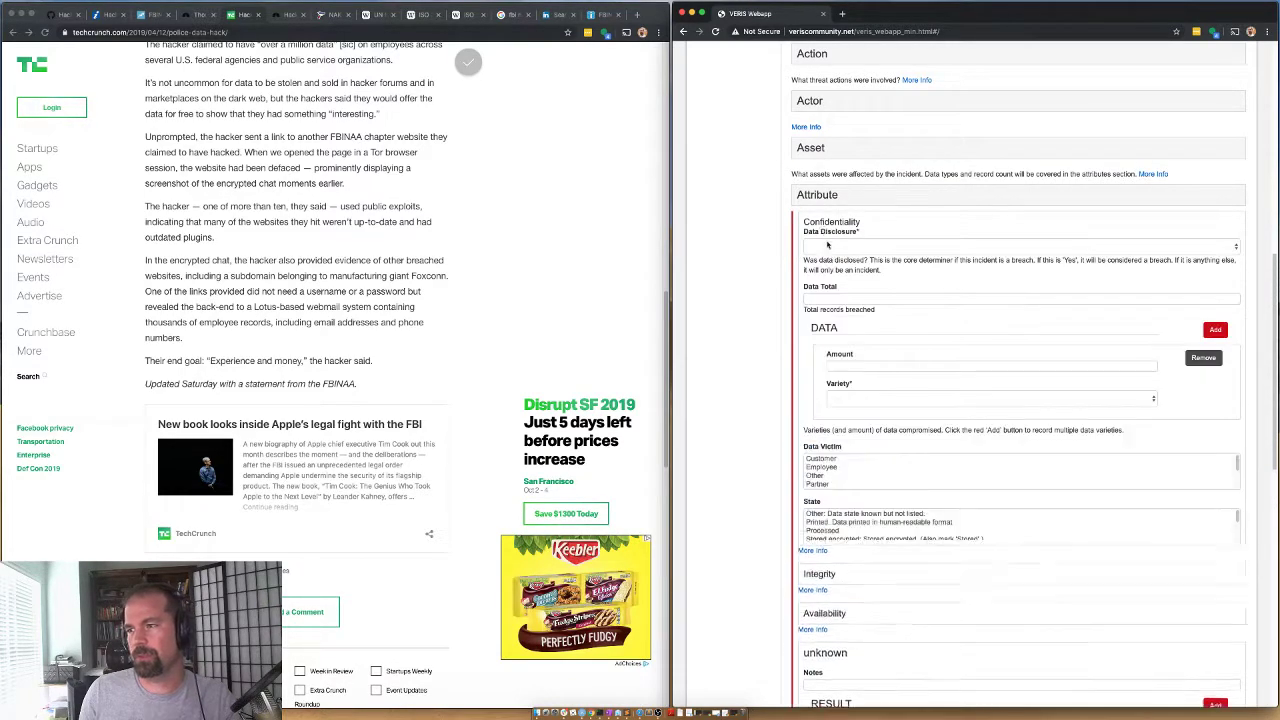
{"action": "left_click", "coordinate": [832, 247]}
{"action": "left_click", "coordinate": [834, 285]}
{"action": "left_click", "coordinate": [833, 299]}
Examine the TechCrunch article for the number of records breached and the types of data they contained
{"action": "scroll", "coordinate": [240, 300], "scroll_direction": "up", "scroll_amount": 10}
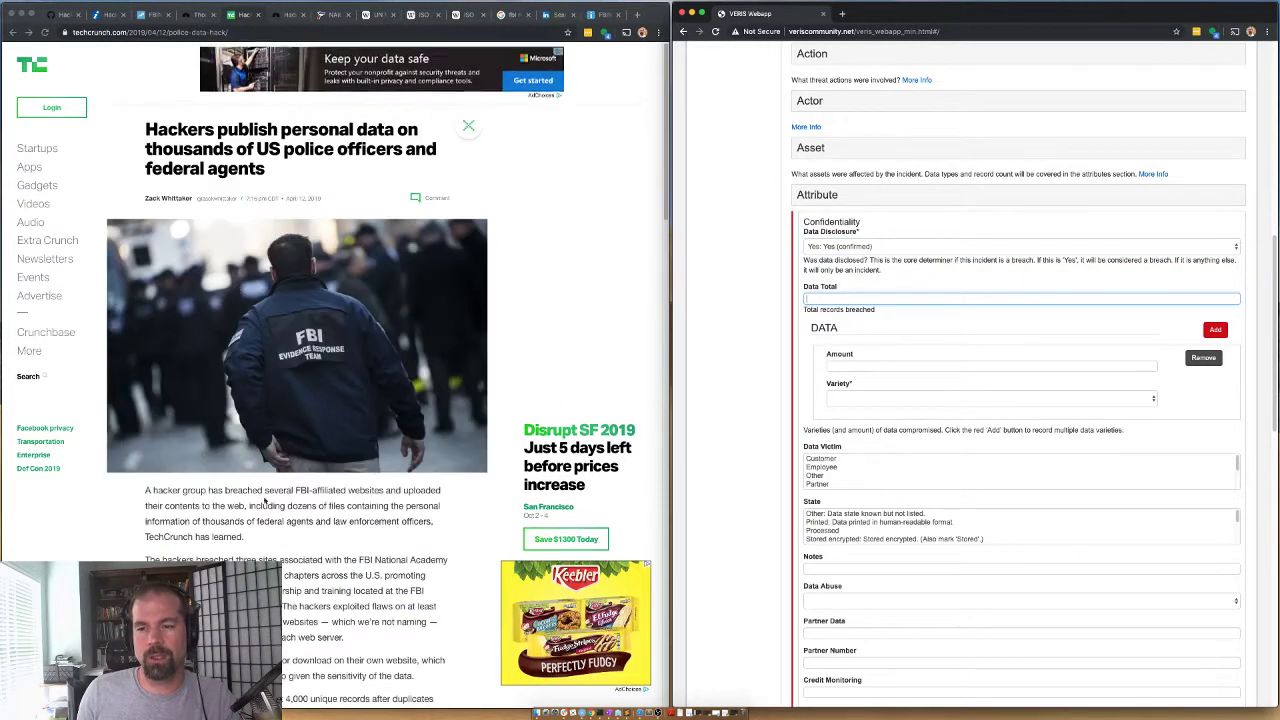
{"action": "scroll", "coordinate": [265, 510], "scroll_direction": "down", "scroll_amount": 3}
{"action": "left_click", "coordinate": [273, 540]}
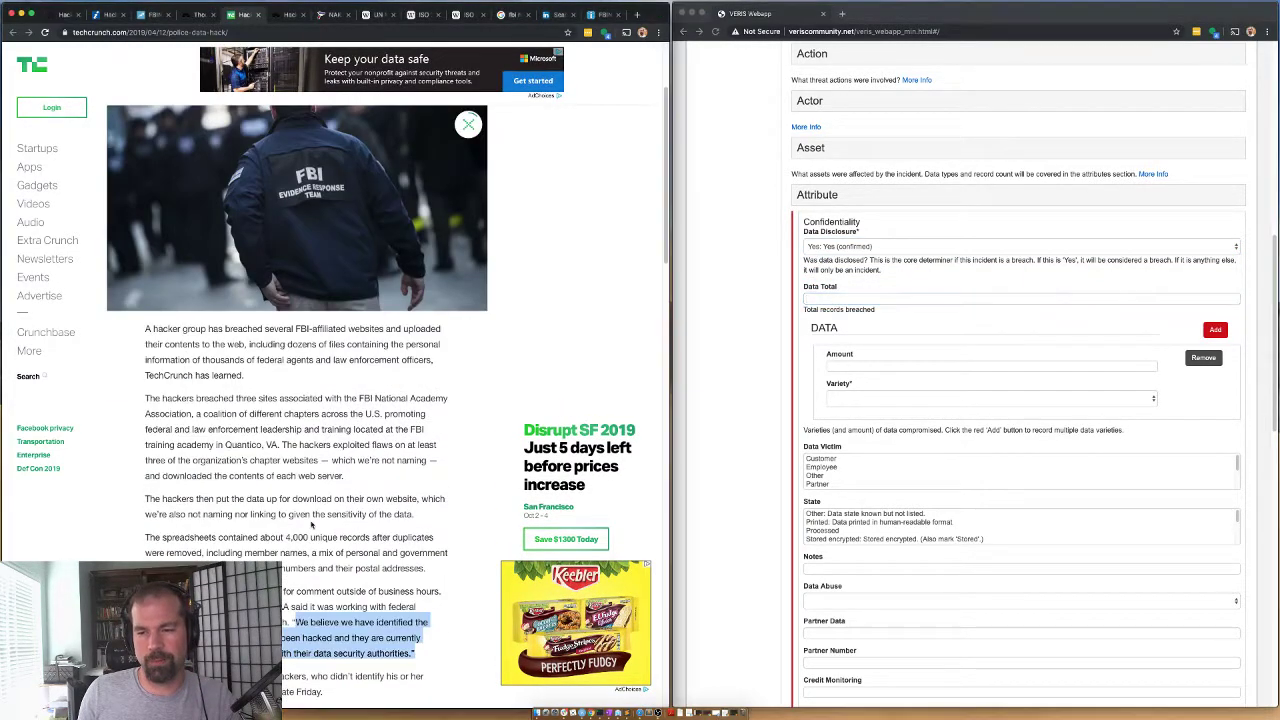
{"action": "left_click_drag", "start_coordinate": [304, 538], "coordinate": [257, 550]}
{"action": "left_click", "coordinate": [257, 545]}
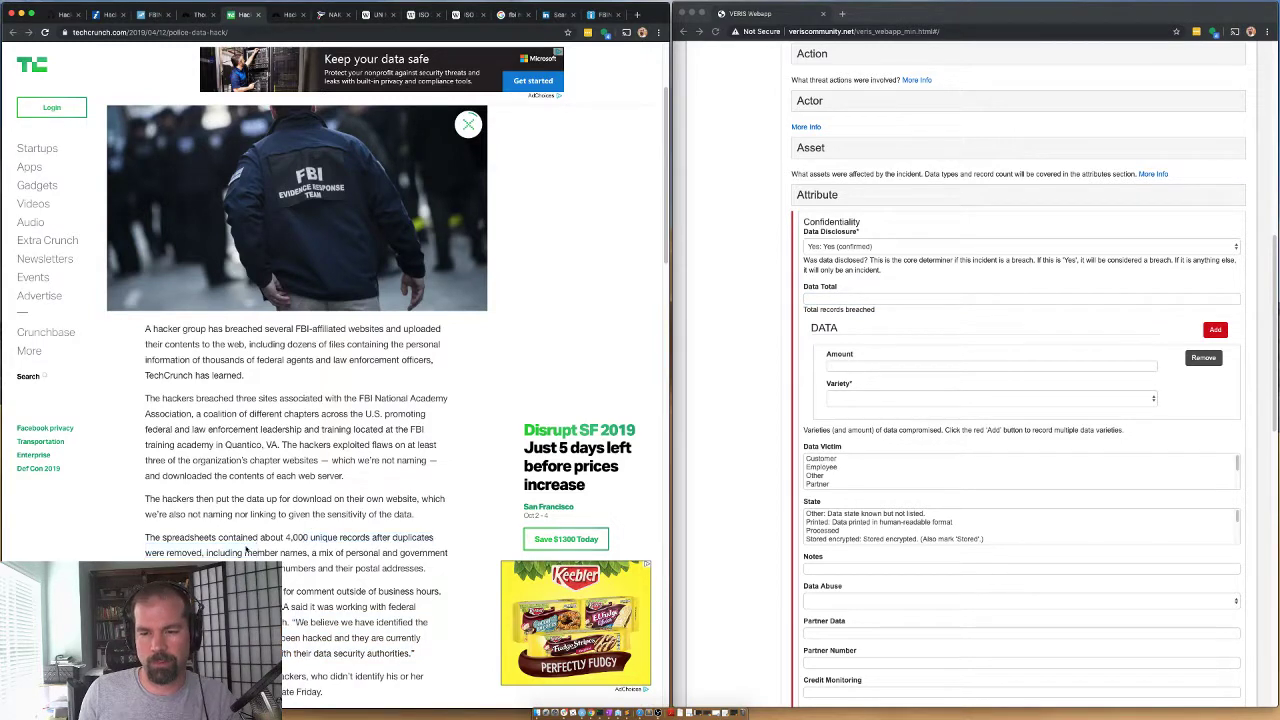
{"action": "left_click_drag", "start_coordinate": [167, 540], "coordinate": [431, 568]}
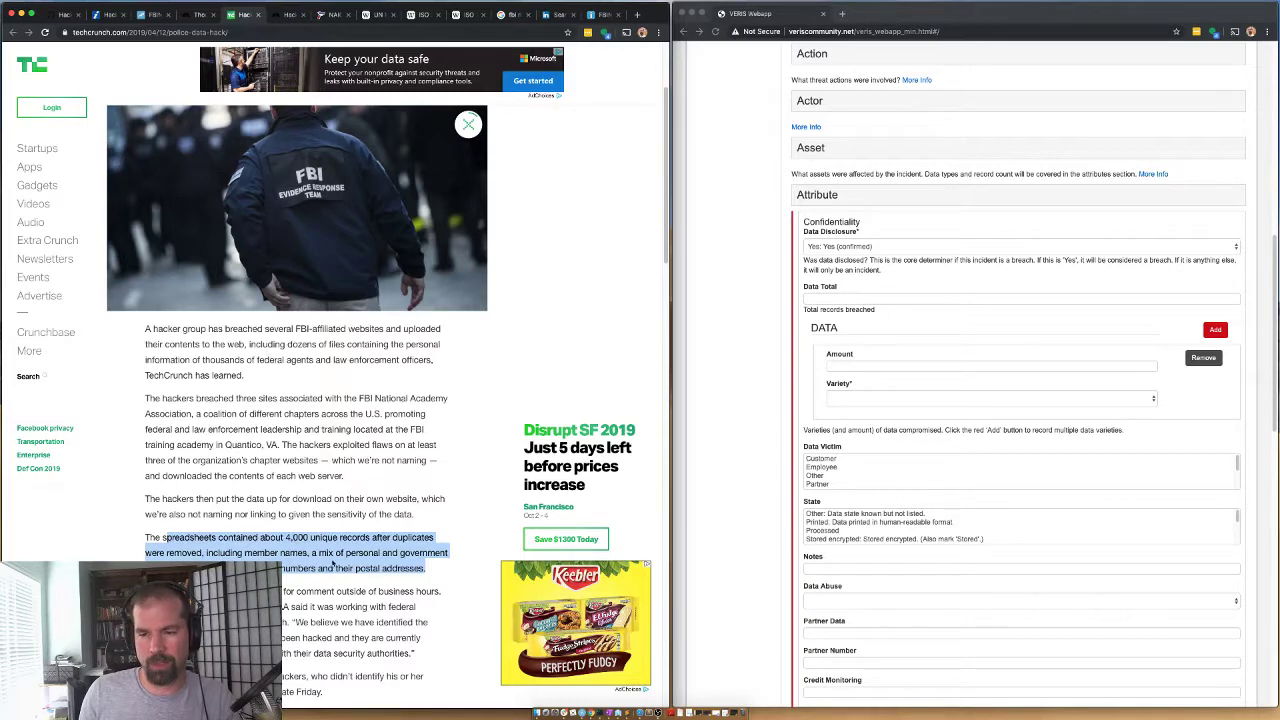
{"action": "scroll", "coordinate": [335, 565], "scroll_direction": "down", "scroll_amount": 3}
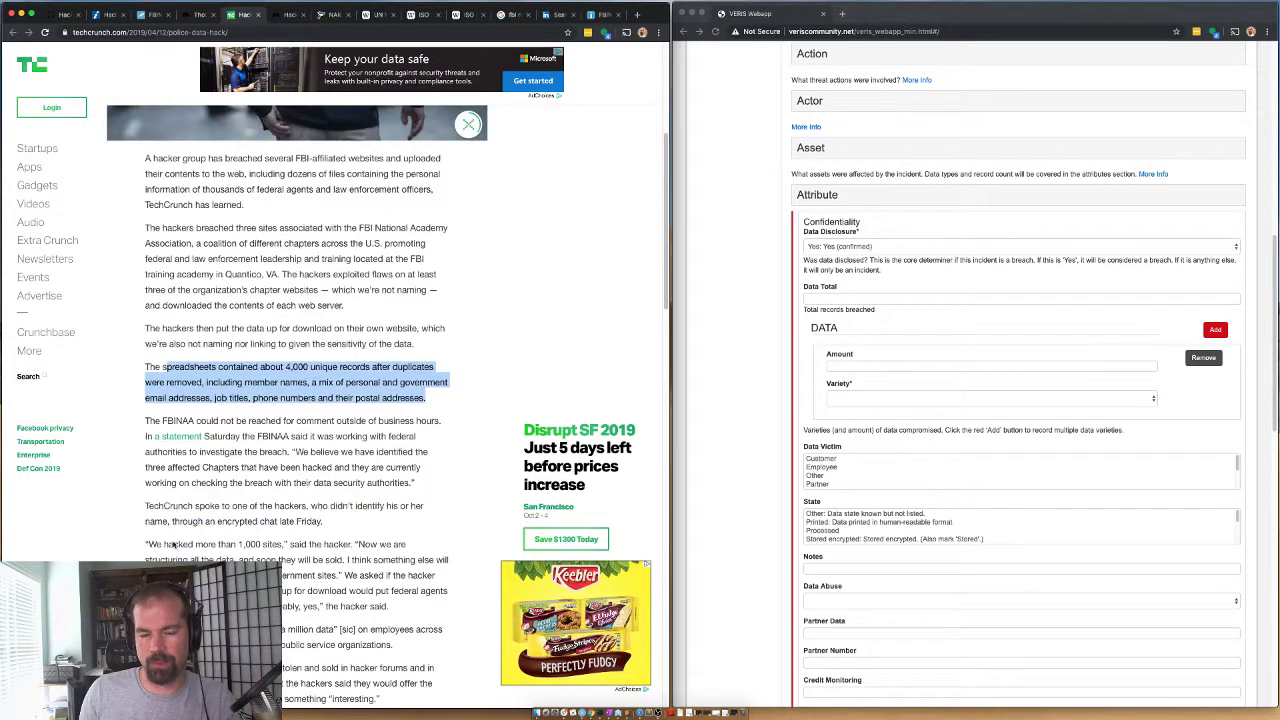
Compare the NBC News, BankInfoSecurity and TechCrunch articles on how many records and what personal data were exposed
{"action": "left_click", "coordinate": [197, 14]}
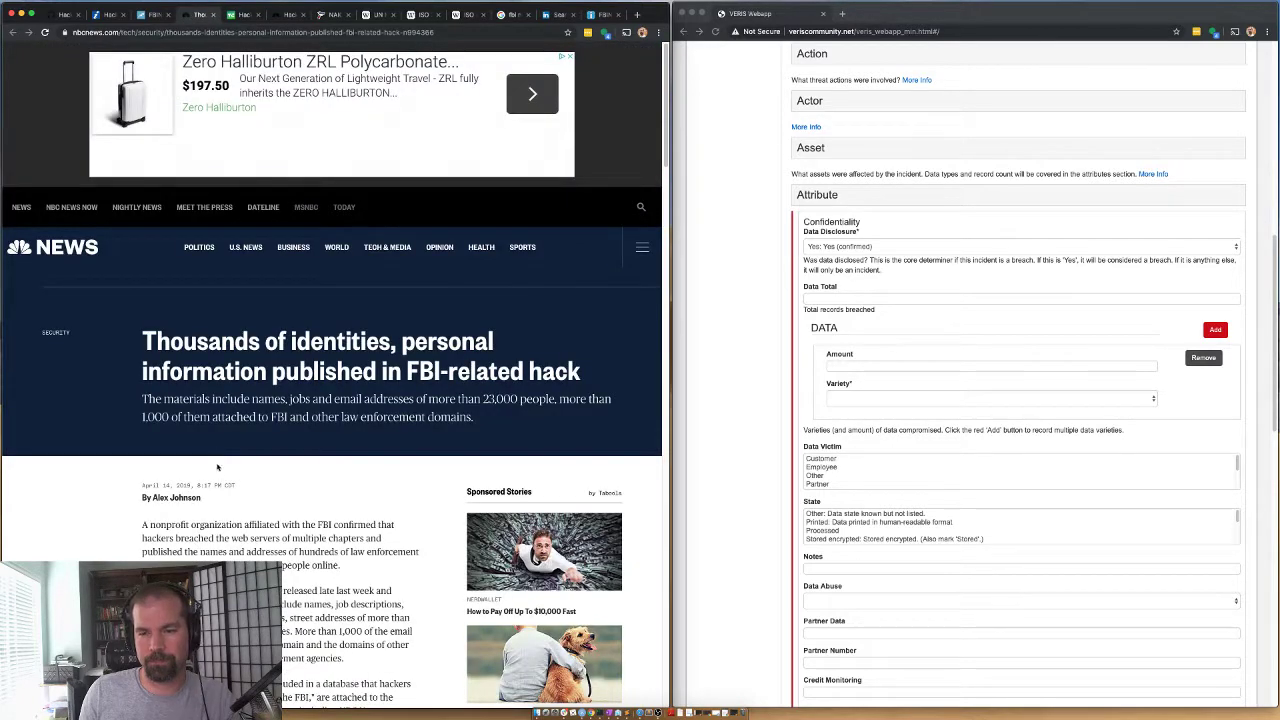
{"action": "scroll", "coordinate": [332, 375], "scroll_direction": "down", "scroll_amount": 1}
{"action": "left_click_drag", "start_coordinate": [345, 637], "coordinate": [294, 609]}
{"action": "left_click", "coordinate": [317, 575]}
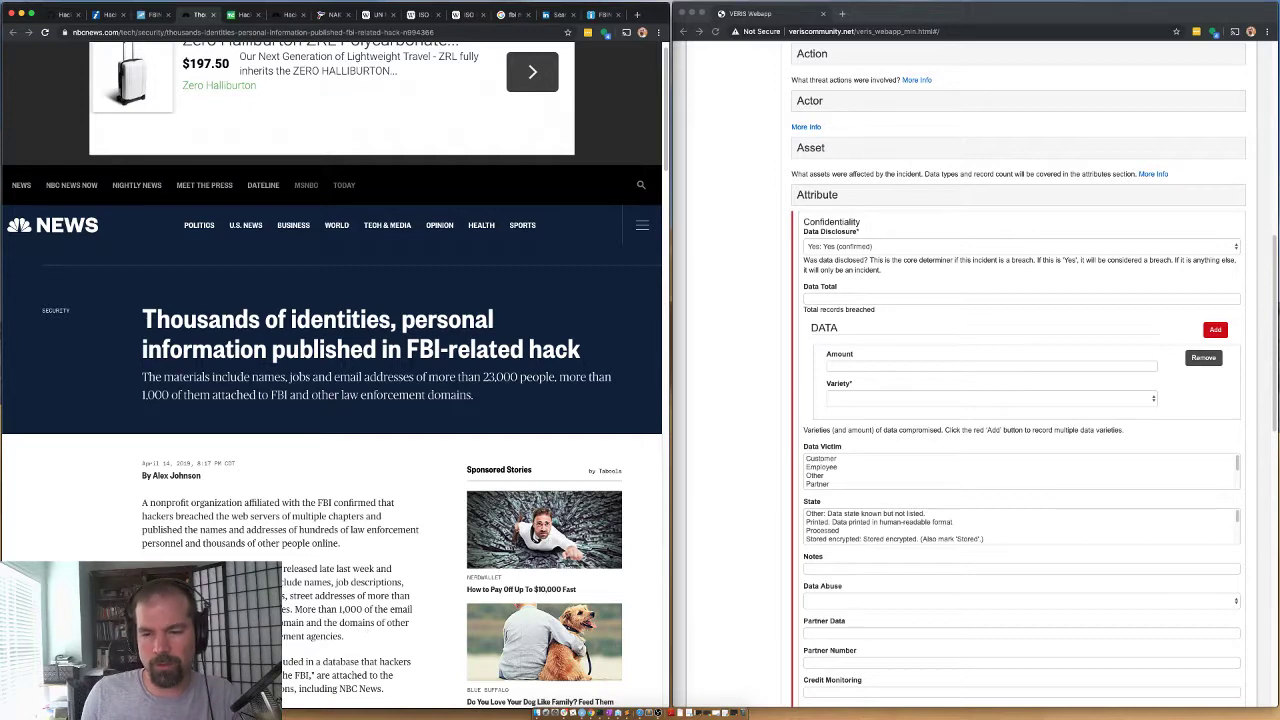
{"action": "left_click_drag", "start_coordinate": [295, 609], "coordinate": [344, 636]}
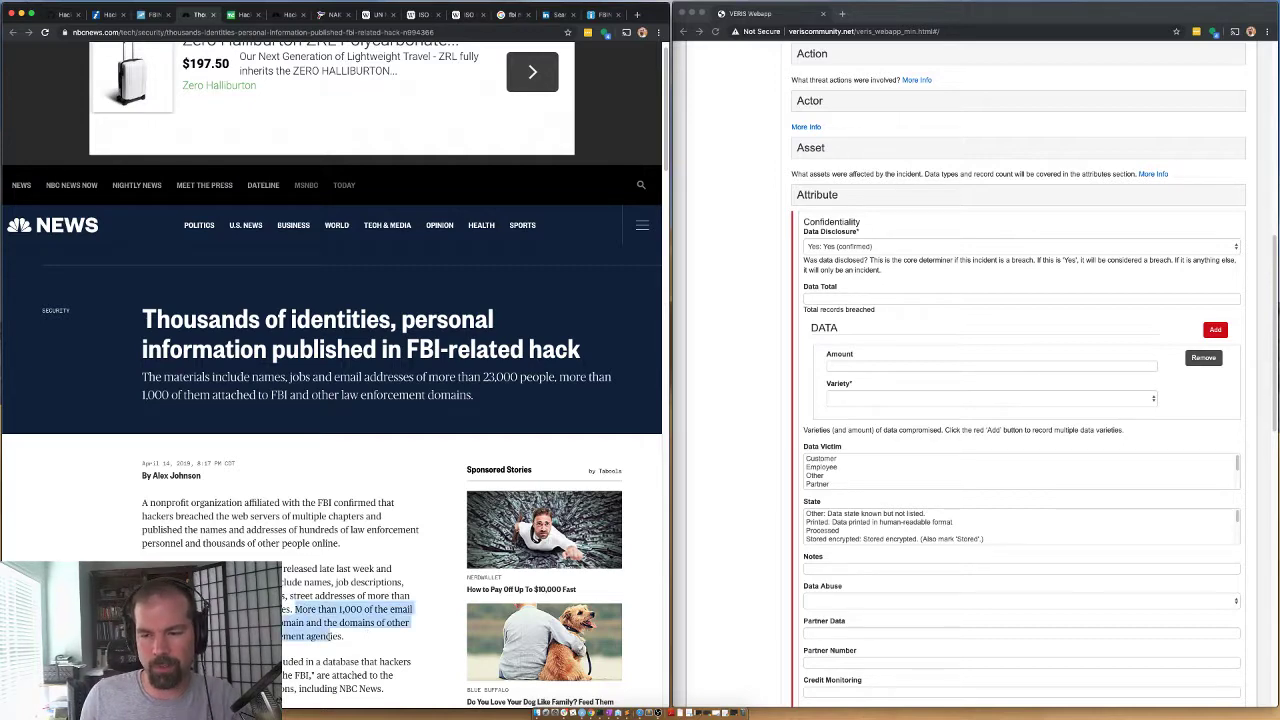
{"action": "left_click", "coordinate": [148, 15]}
{"action": "left_click", "coordinate": [104, 20]}
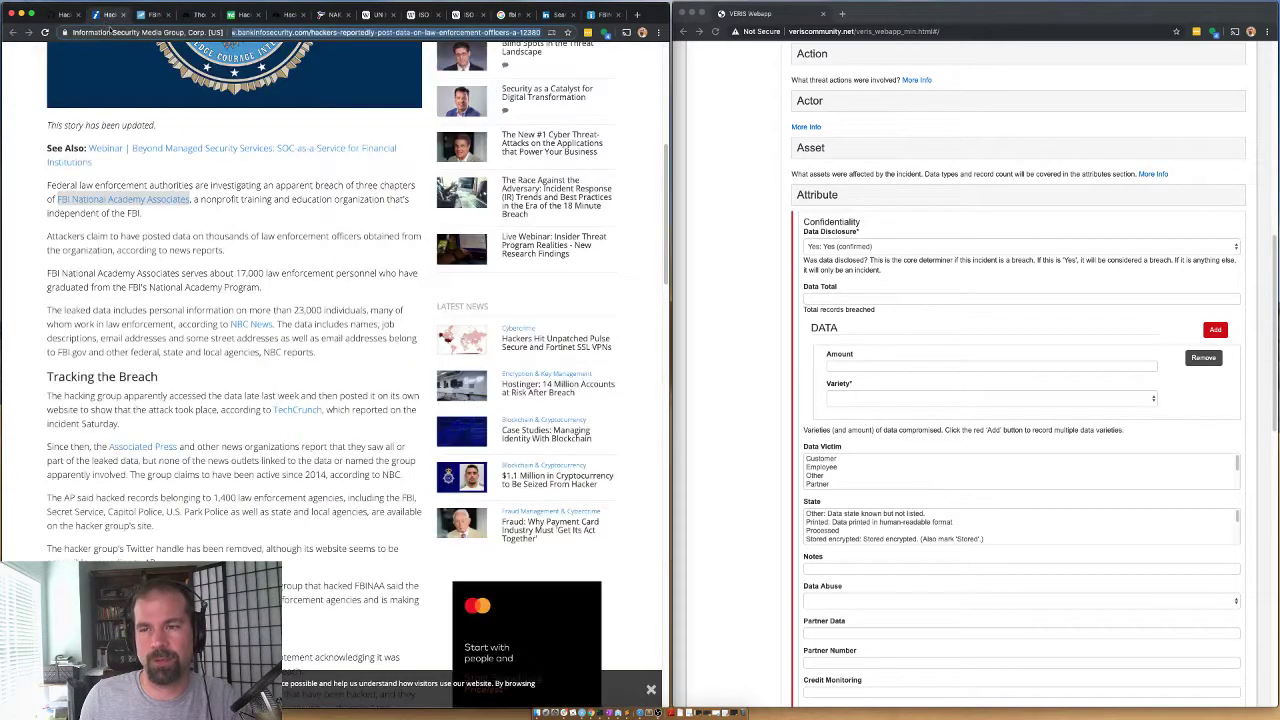
{"action": "left_click_drag", "start_coordinate": [76, 274], "coordinate": [354, 284]}
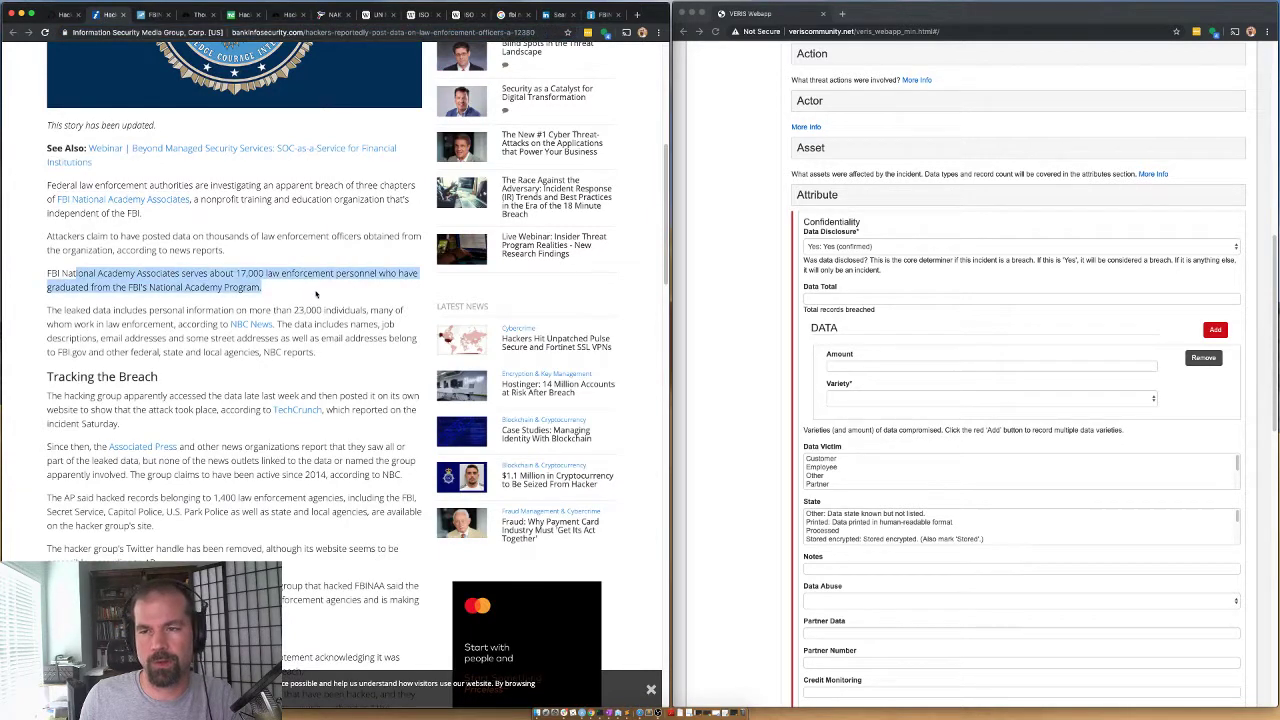
{"action": "left_click_drag", "start_coordinate": [57, 311], "coordinate": [317, 353]}
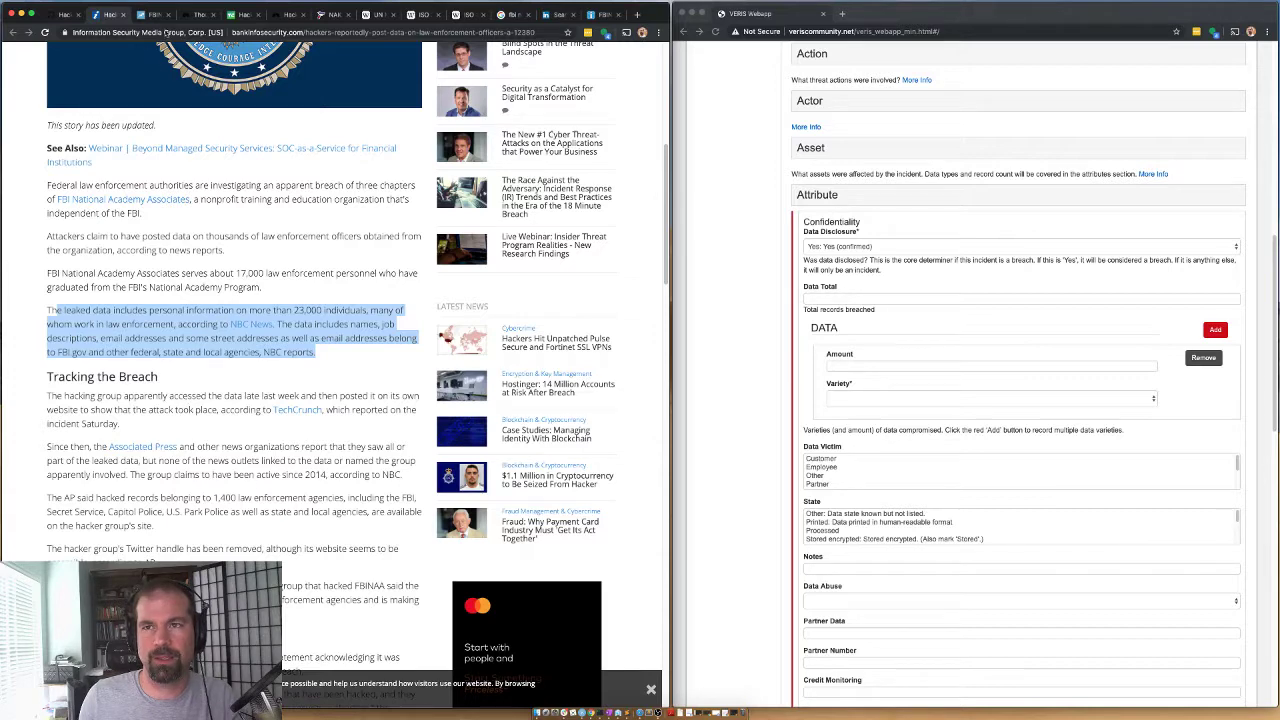
{"action": "left_click", "coordinate": [242, 14]}
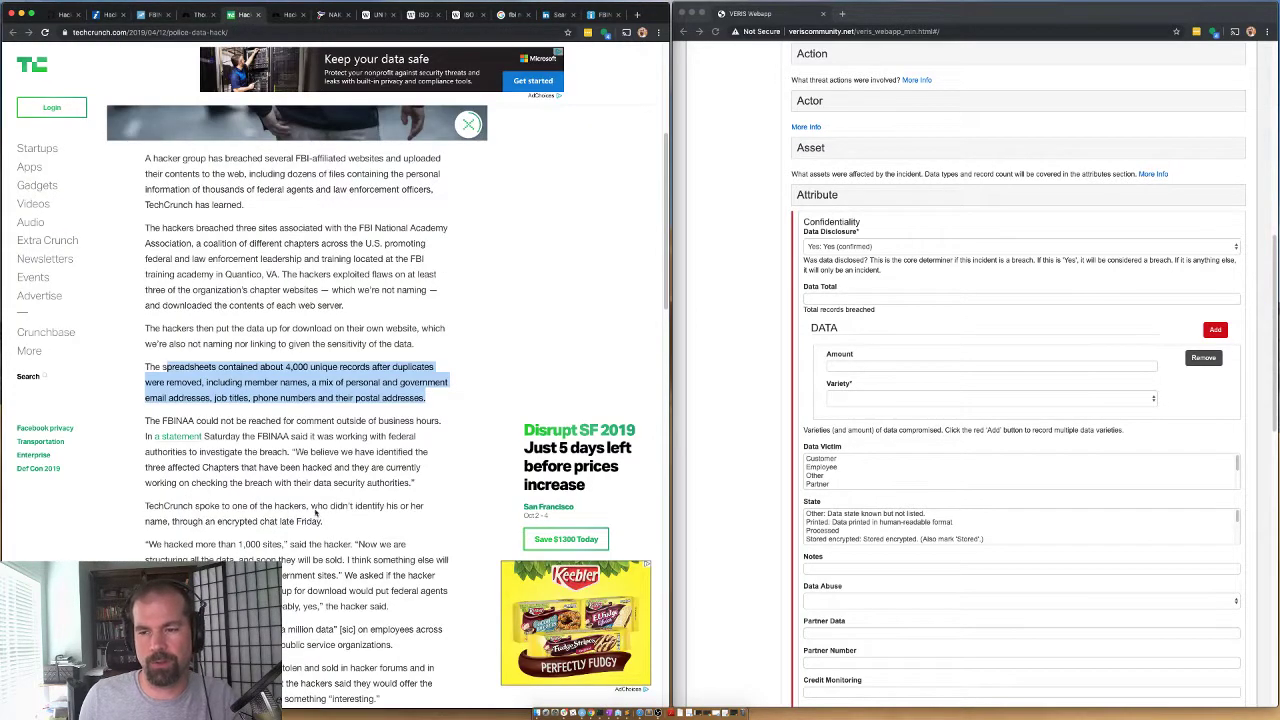
{"action": "scroll", "coordinate": [301, 487], "scroll_direction": "down", "scroll_amount": 2}
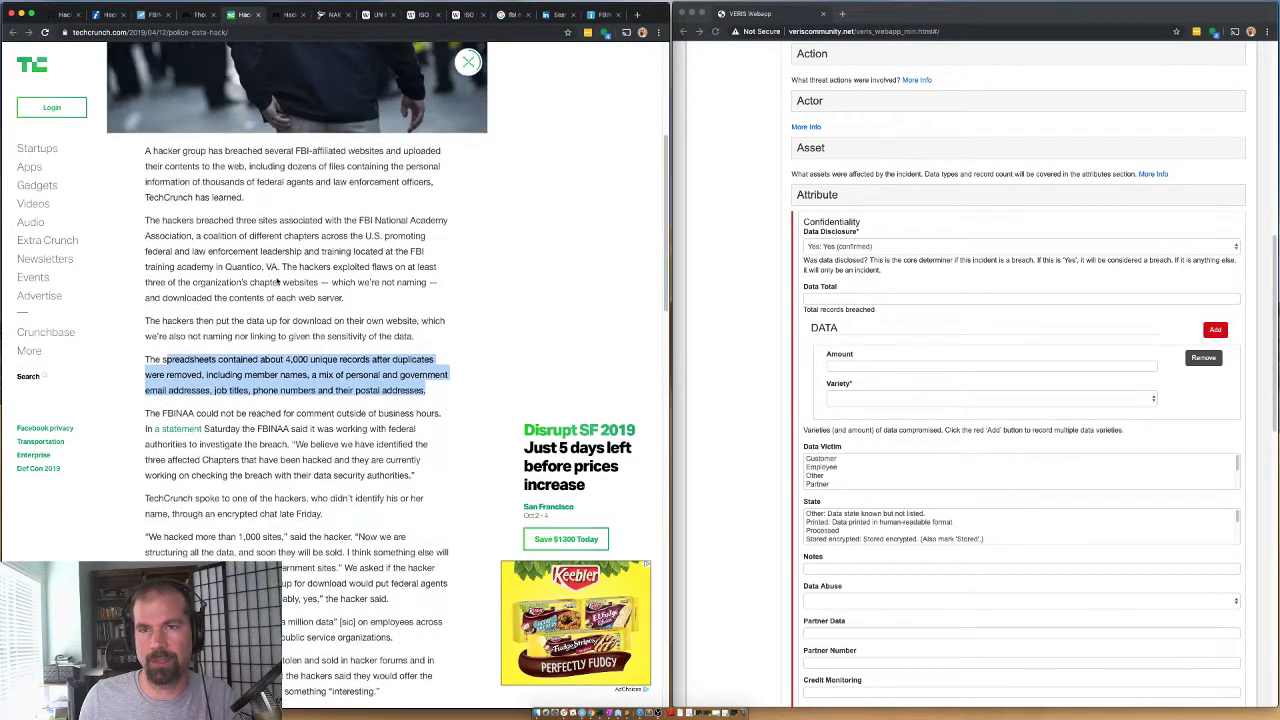
Record the breached data under Confidentiality as 4000 records of variety Personal, with a Data Total of 4000
{"action": "left_click", "coordinate": [845, 366]}
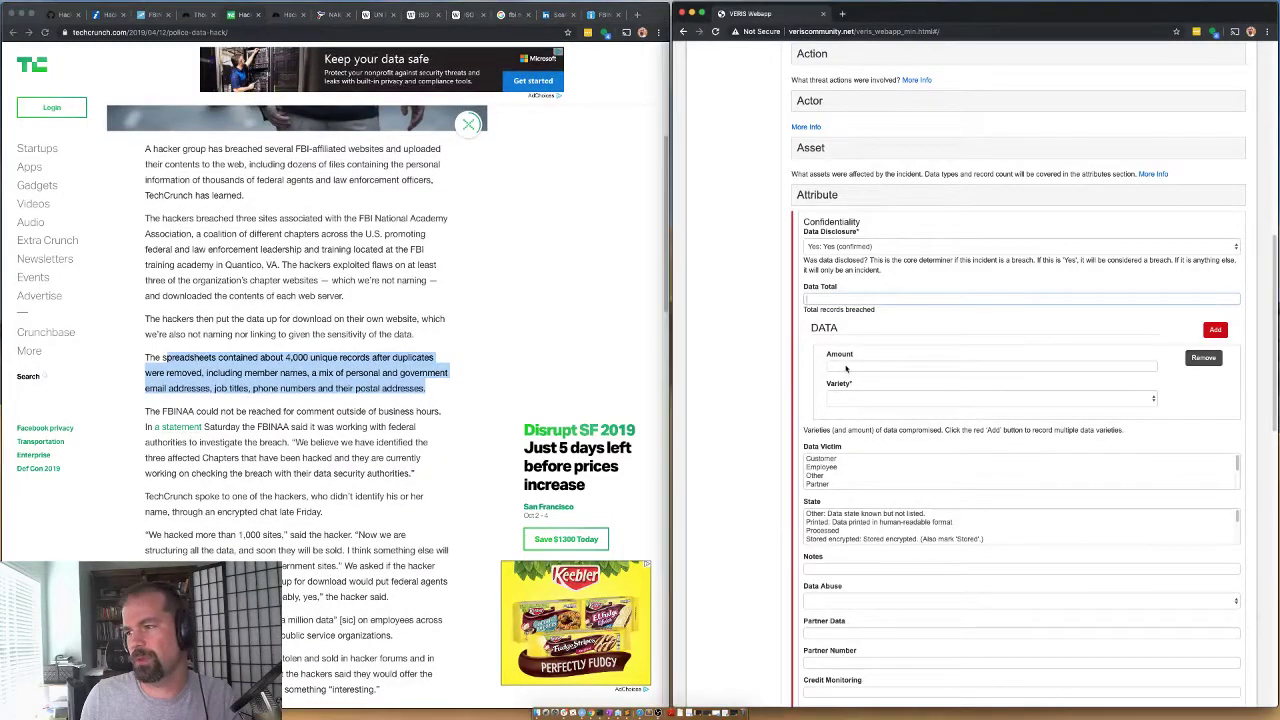
{"action": "type", "text": "4000"}
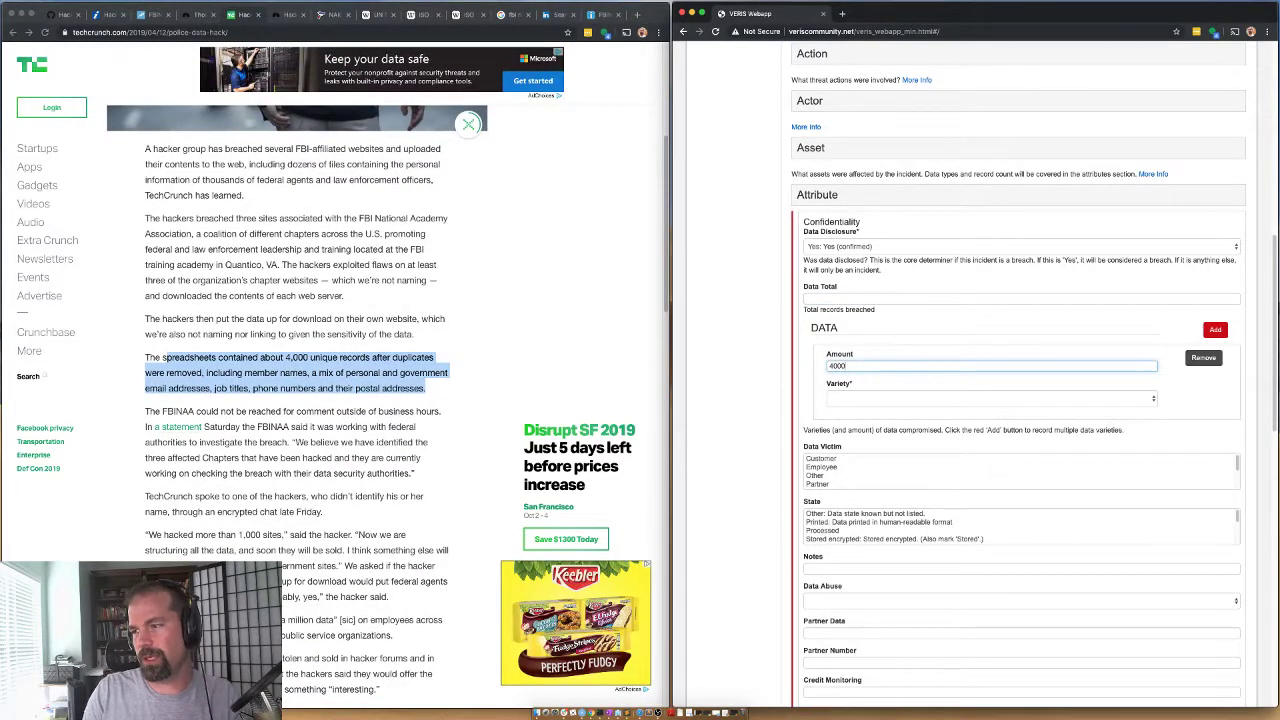
{"action": "left_click", "coordinate": [860, 398]}
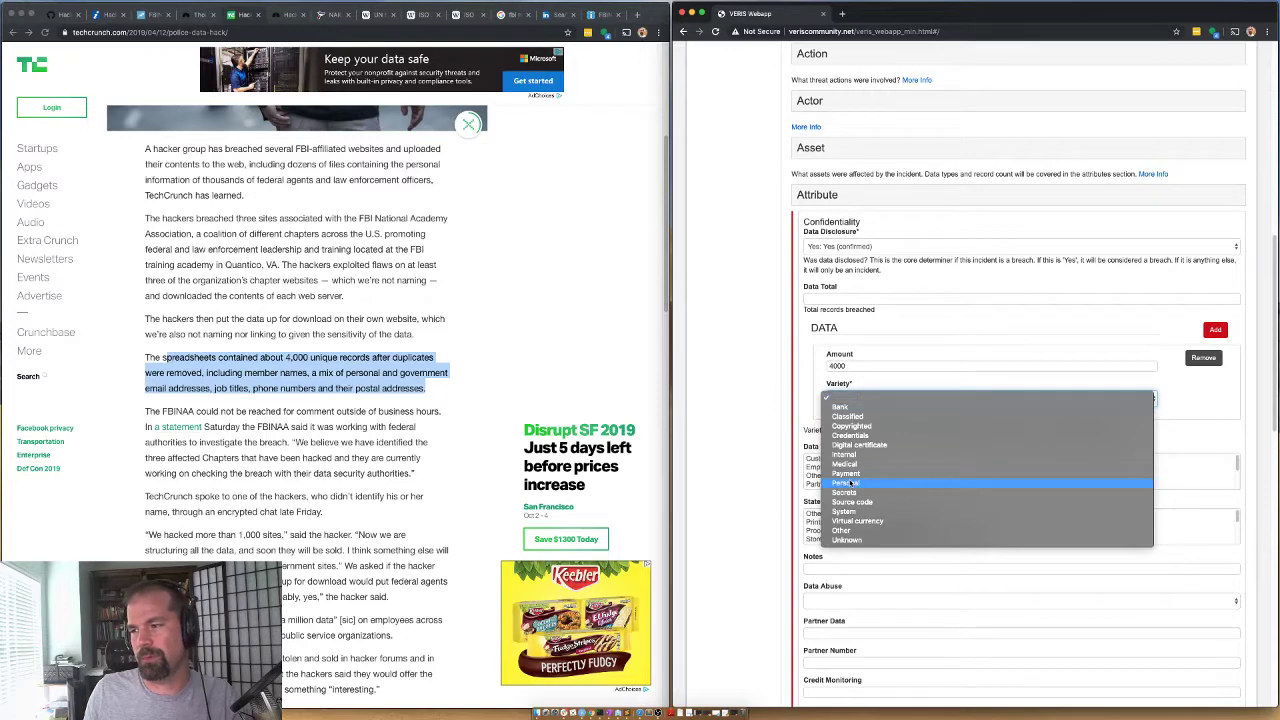
{"action": "left_click", "coordinate": [758, 403]}
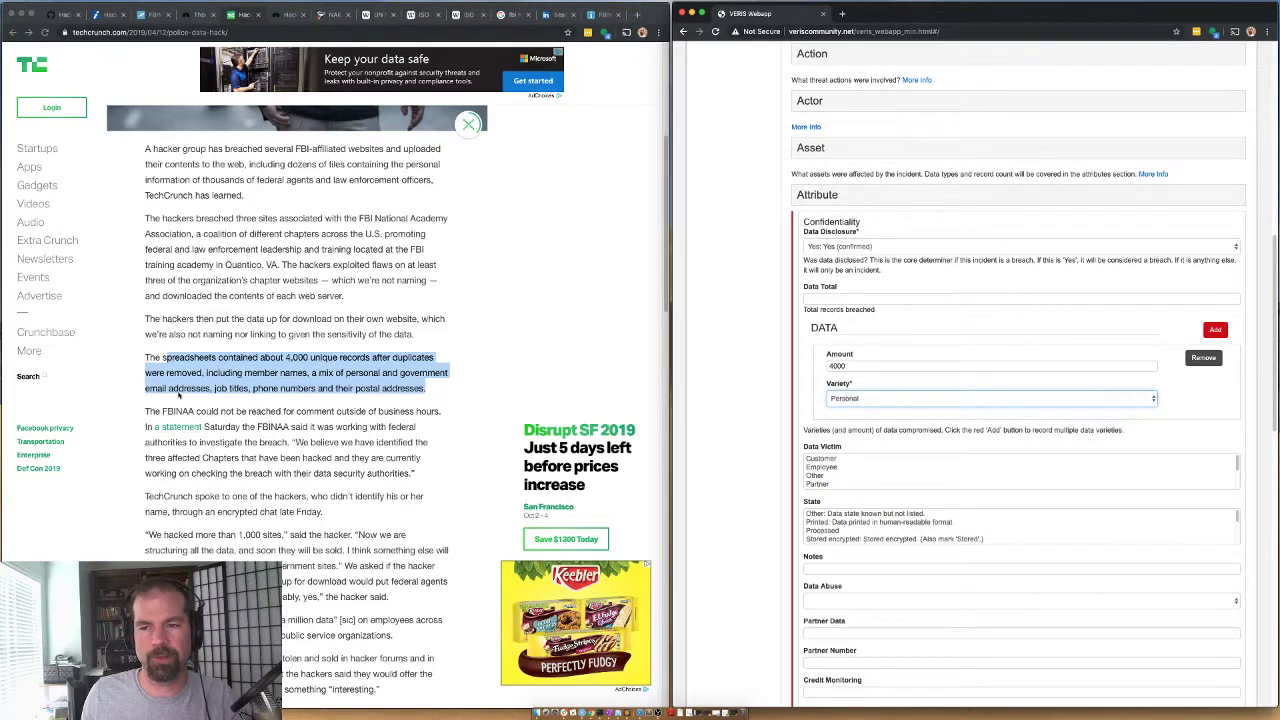
{"action": "left_click", "coordinate": [898, 398]}
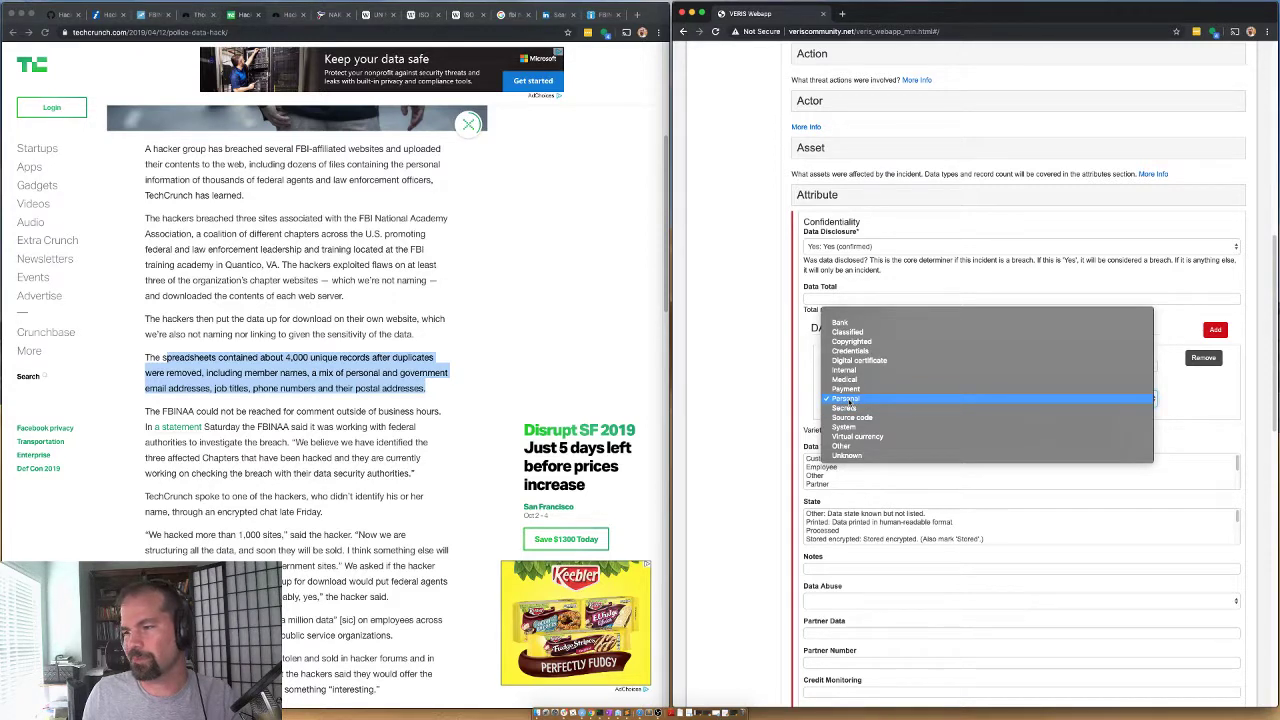
{"action": "left_click", "coordinate": [848, 401]}
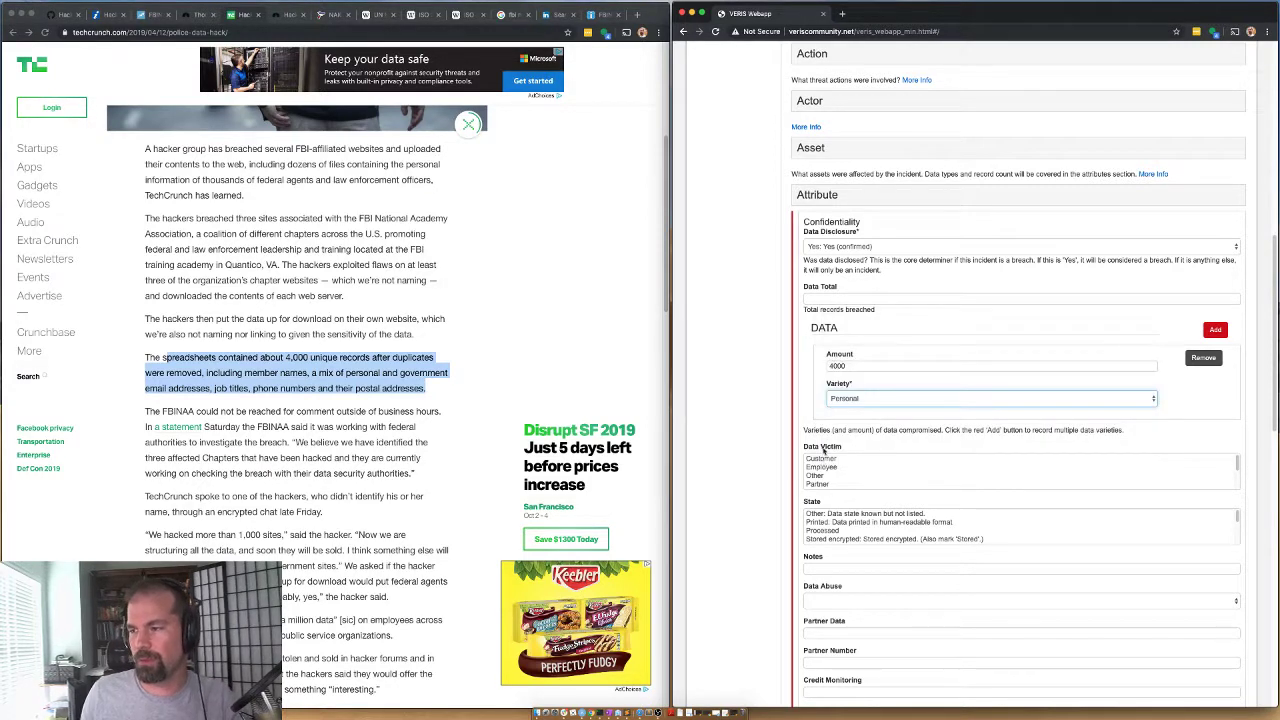
{"action": "left_click", "coordinate": [812, 298]}
{"action": "type", "text": "4000"}
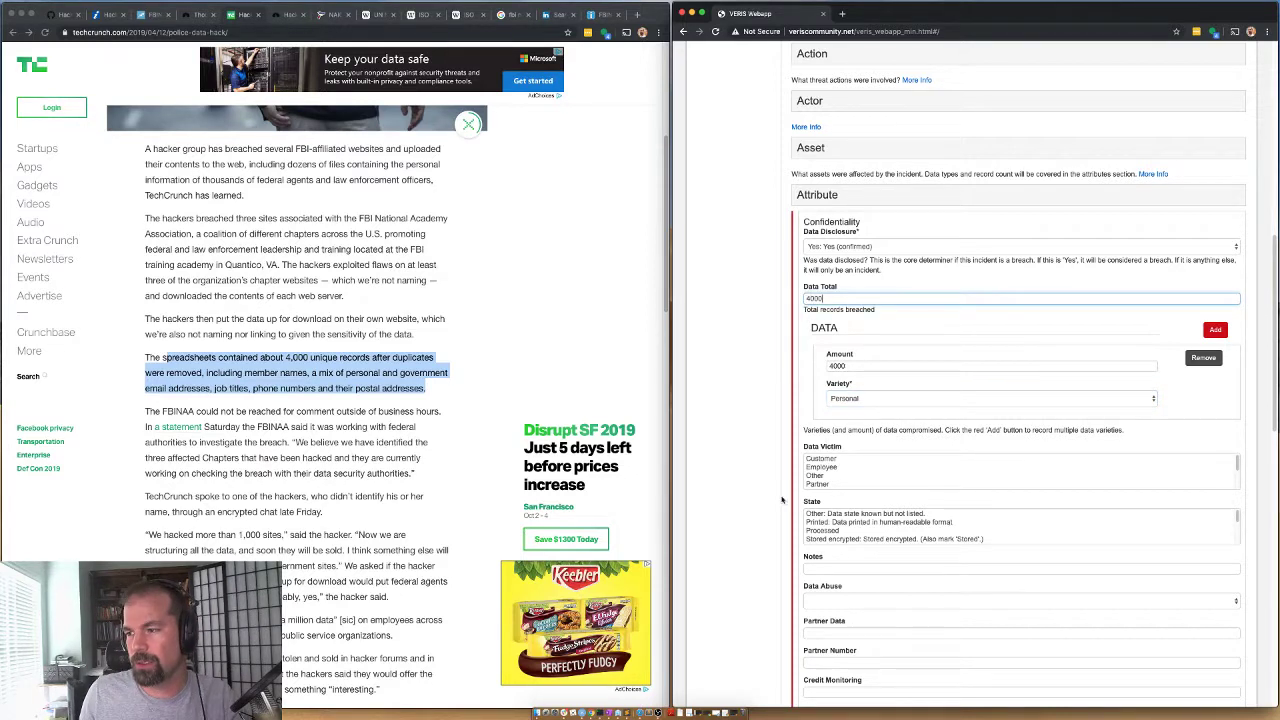
Look through the Data Victim options and select Customer as the data victim
{"action": "scroll", "coordinate": [827, 478], "scroll_direction": "down", "scroll_amount": 2}
{"action": "scroll", "coordinate": [827, 478], "scroll_direction": "up", "scroll_amount": 2}
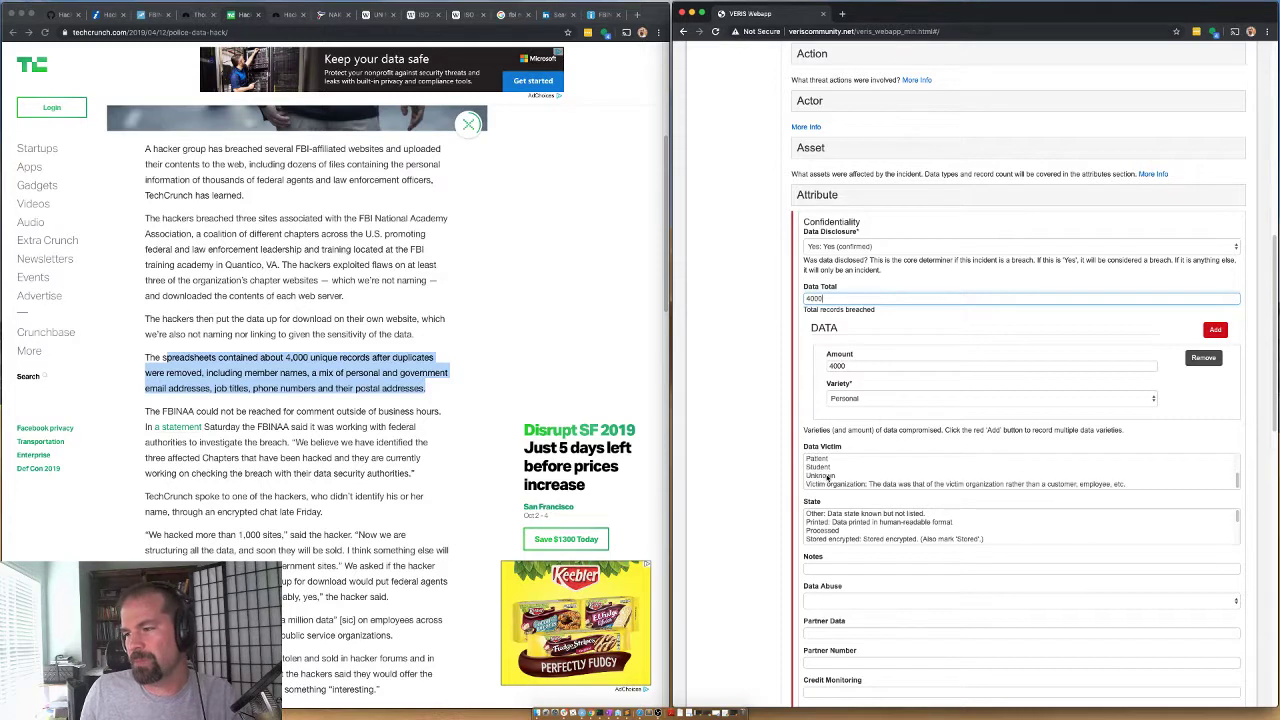
{"action": "scroll", "coordinate": [820, 472], "scroll_direction": "down", "scroll_amount": 4}
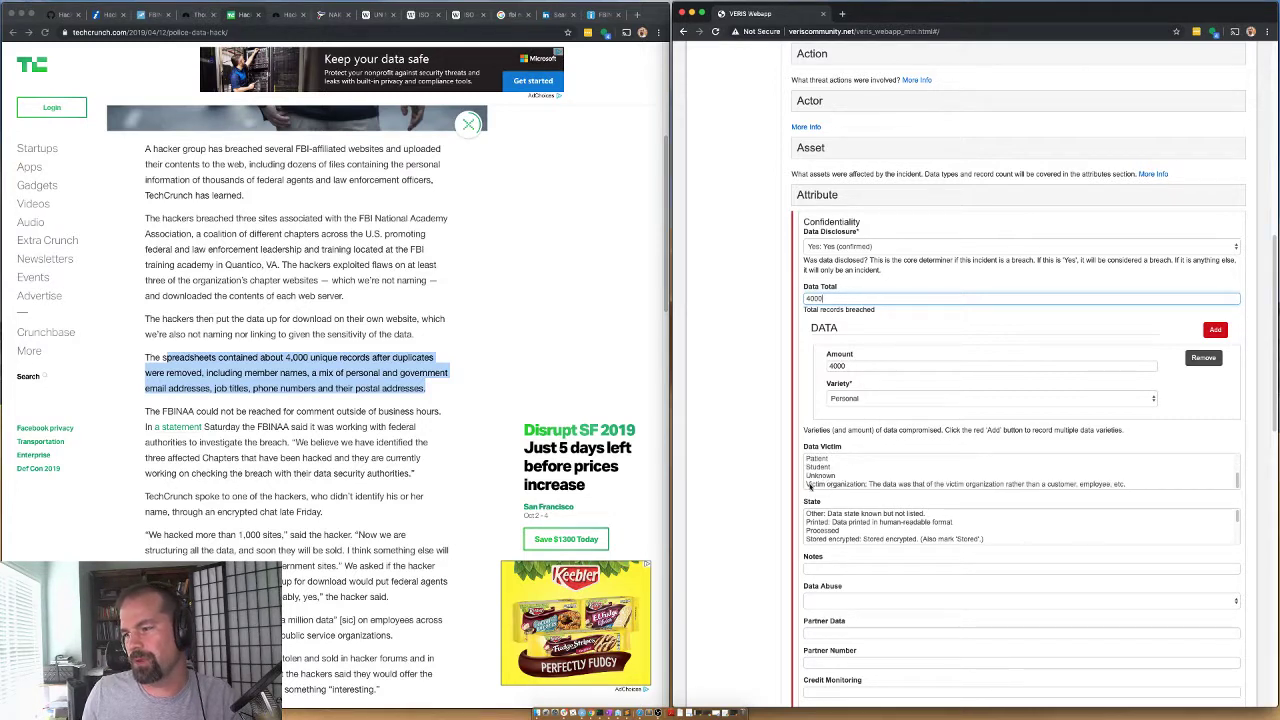
{"action": "scroll", "coordinate": [818, 481], "scroll_direction": "up", "scroll_amount": 2}
{"action": "scroll", "coordinate": [820, 476], "scroll_direction": "up", "scroll_amount": 3}
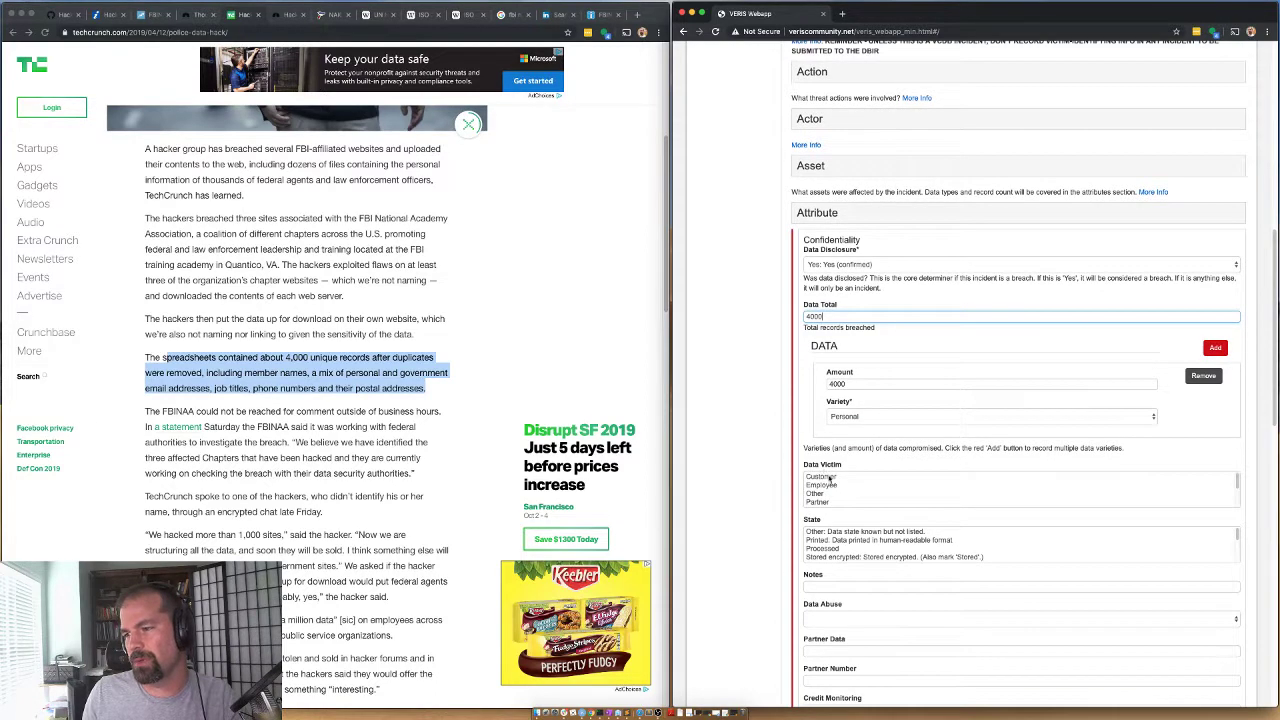
{"action": "left_click", "coordinate": [828, 478]}
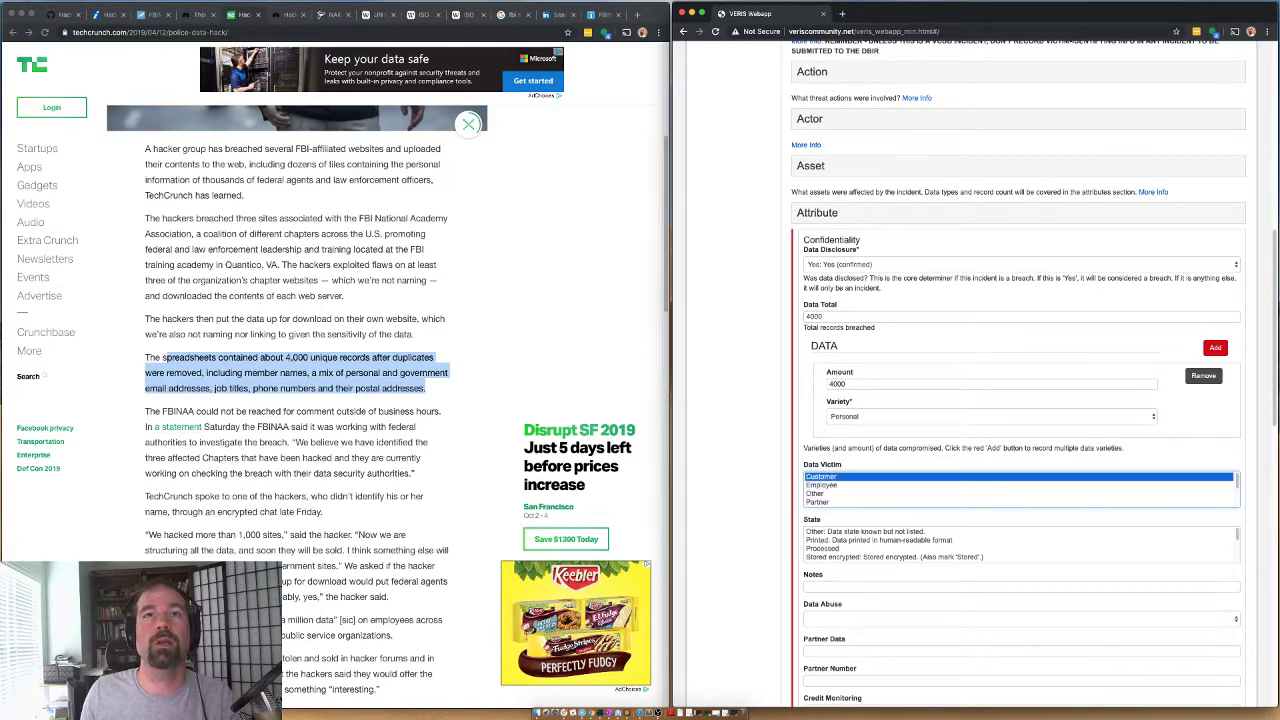
{"action": "key", "text": "super+Tab"}
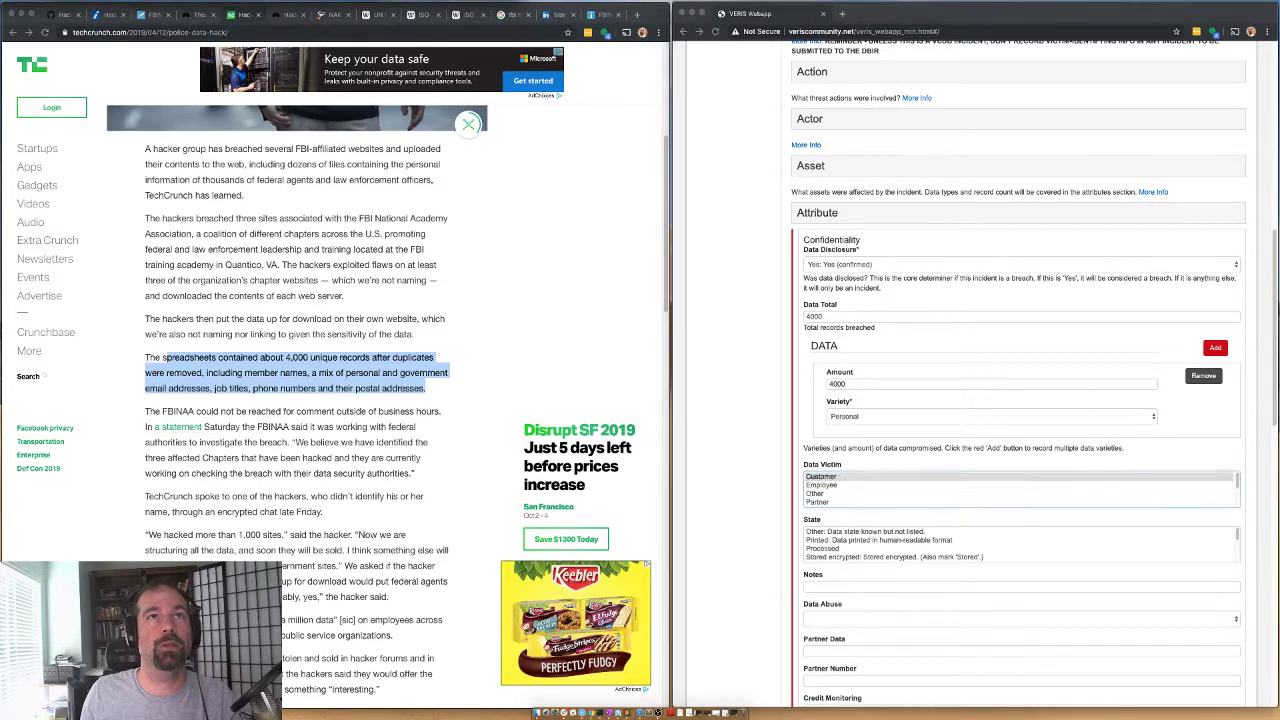
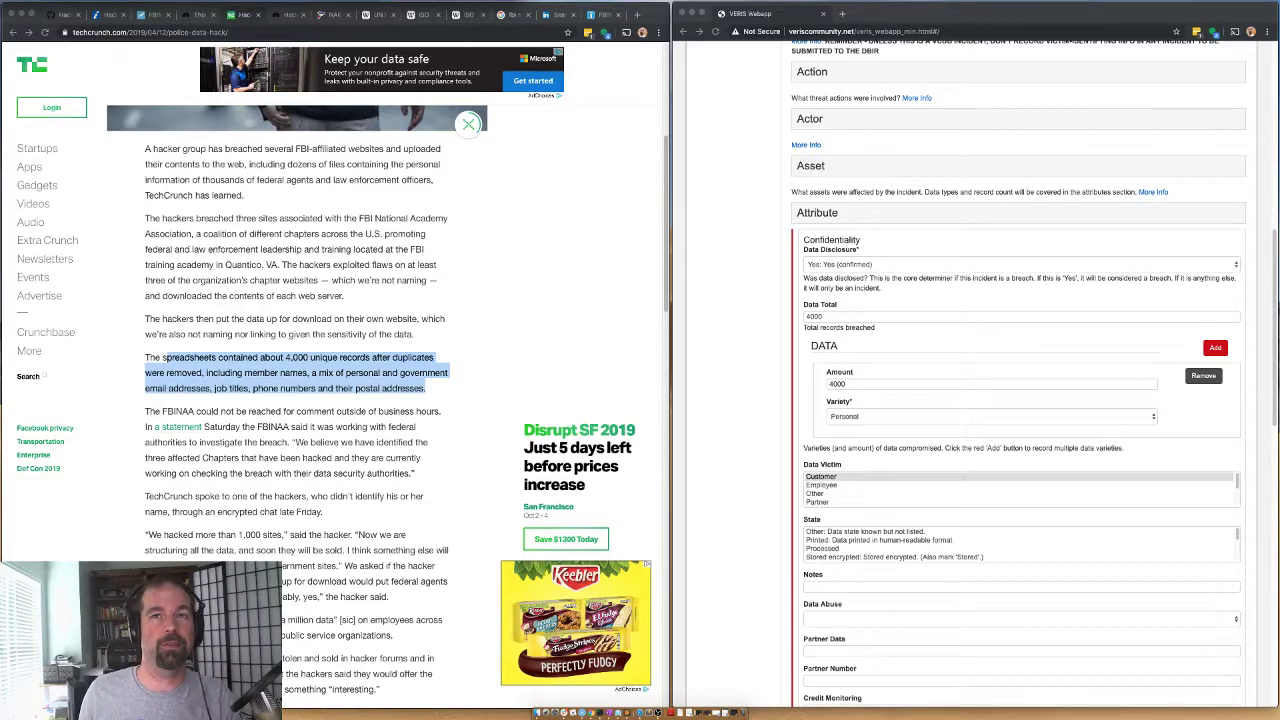
{"action": "left_click", "coordinate": [757, 407]}
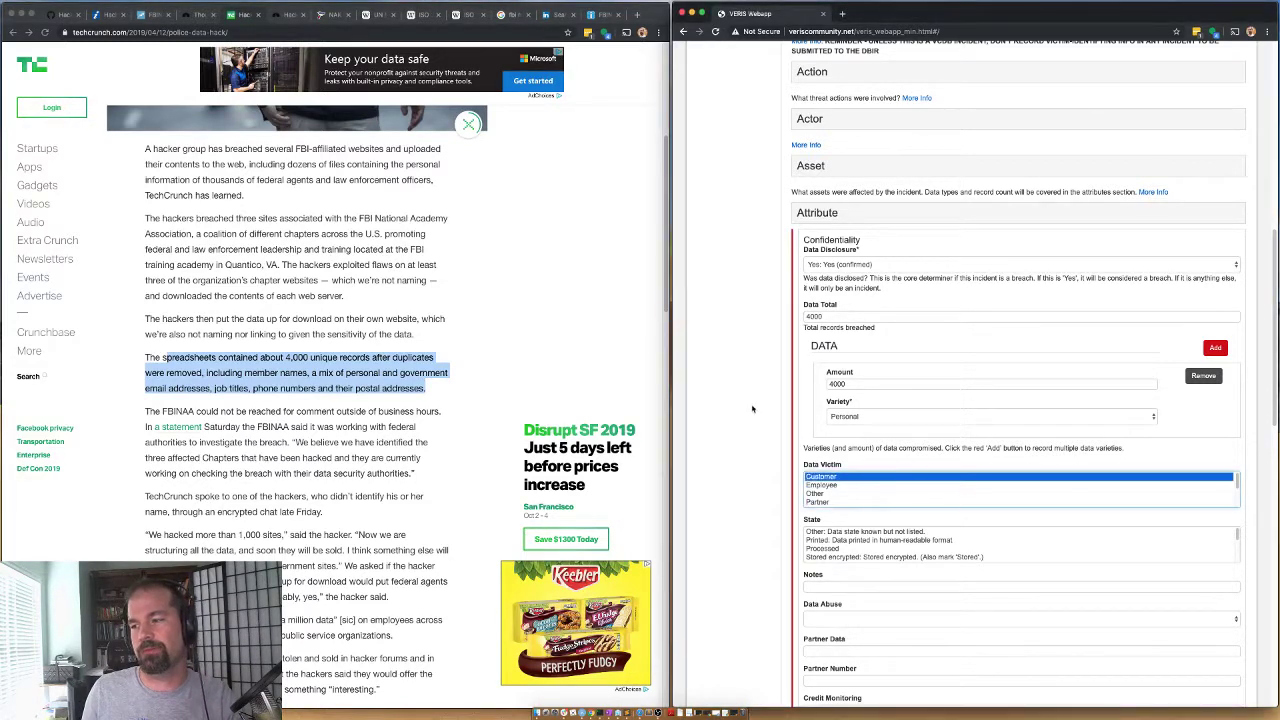
Set the compromised data's State to Stored (encrypted, unencrypted or unknown) and Data Abuse to Yes
{"action": "scroll", "coordinate": [760, 410], "scroll_direction": "down", "scroll_amount": 2}
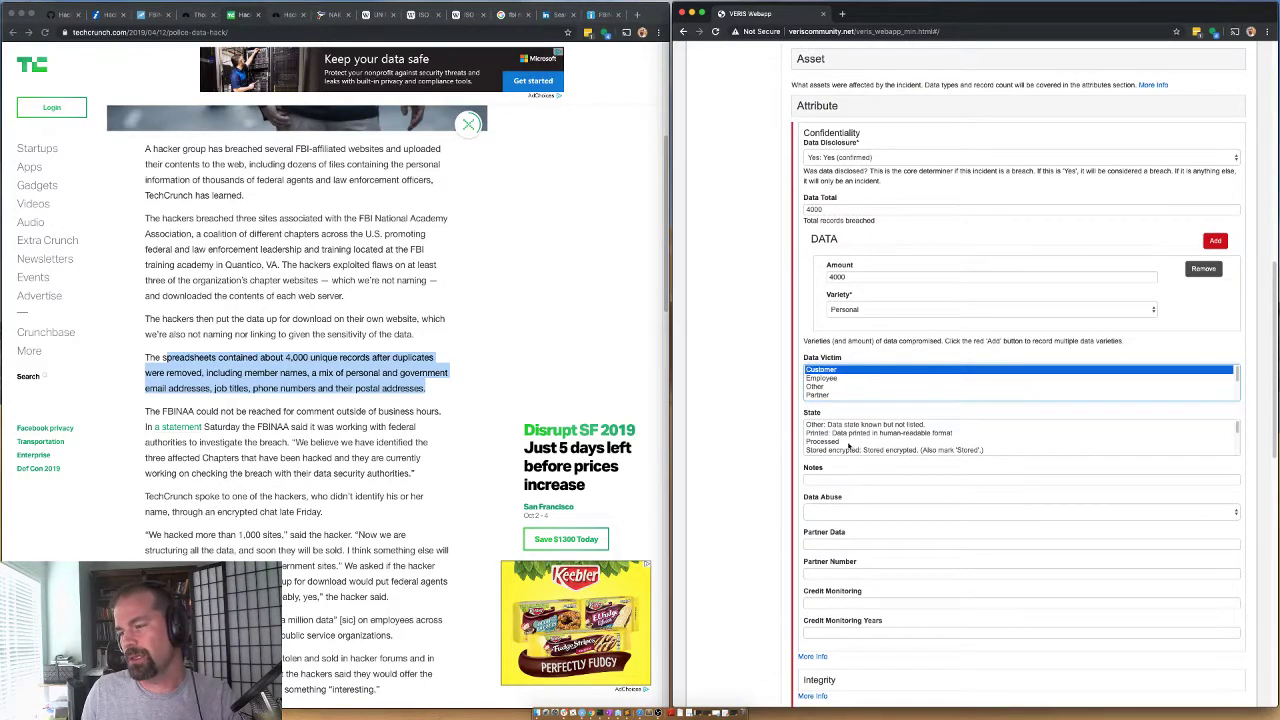
{"action": "scroll", "coordinate": [834, 448], "scroll_direction": "down", "scroll_amount": 3}
{"action": "scroll", "coordinate": [834, 448], "scroll_direction": "up", "scroll_amount": 2}
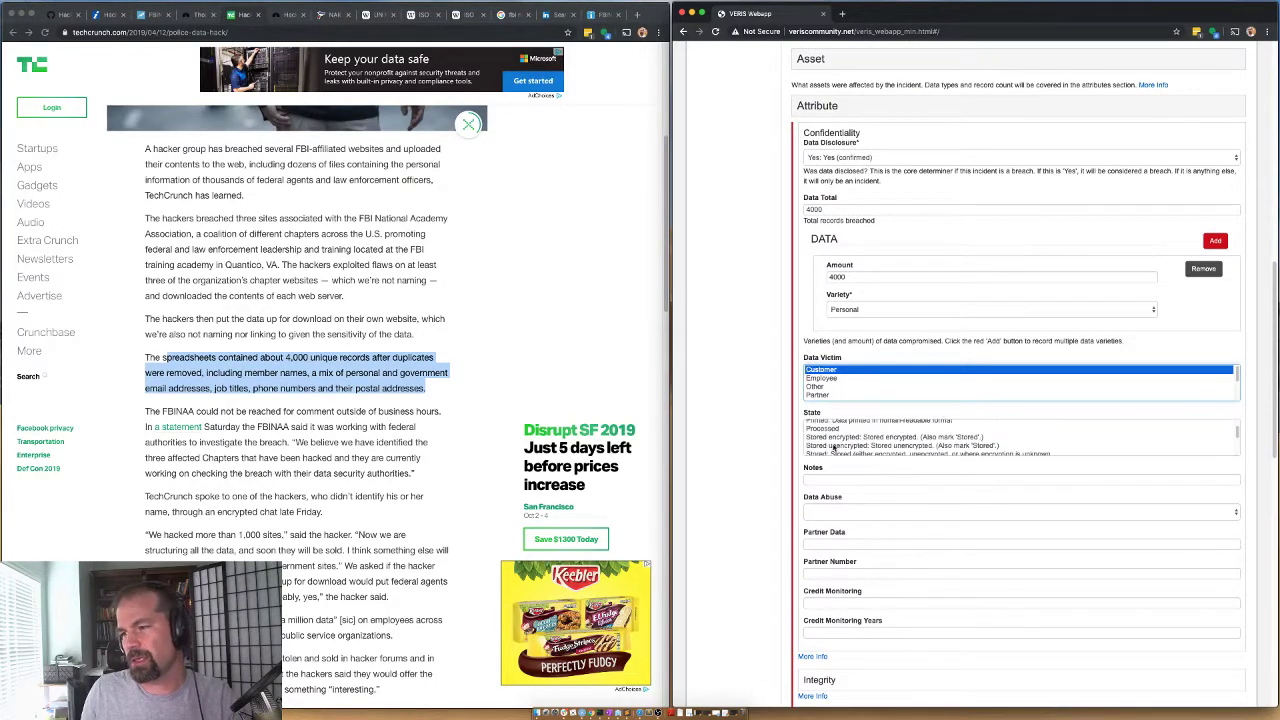
{"action": "scroll", "coordinate": [820, 445], "scroll_direction": "down", "scroll_amount": 1}
{"action": "left_click", "coordinate": [820, 440]}
{"action": "scroll", "coordinate": [757, 475], "scroll_direction": "down", "scroll_amount": 1}
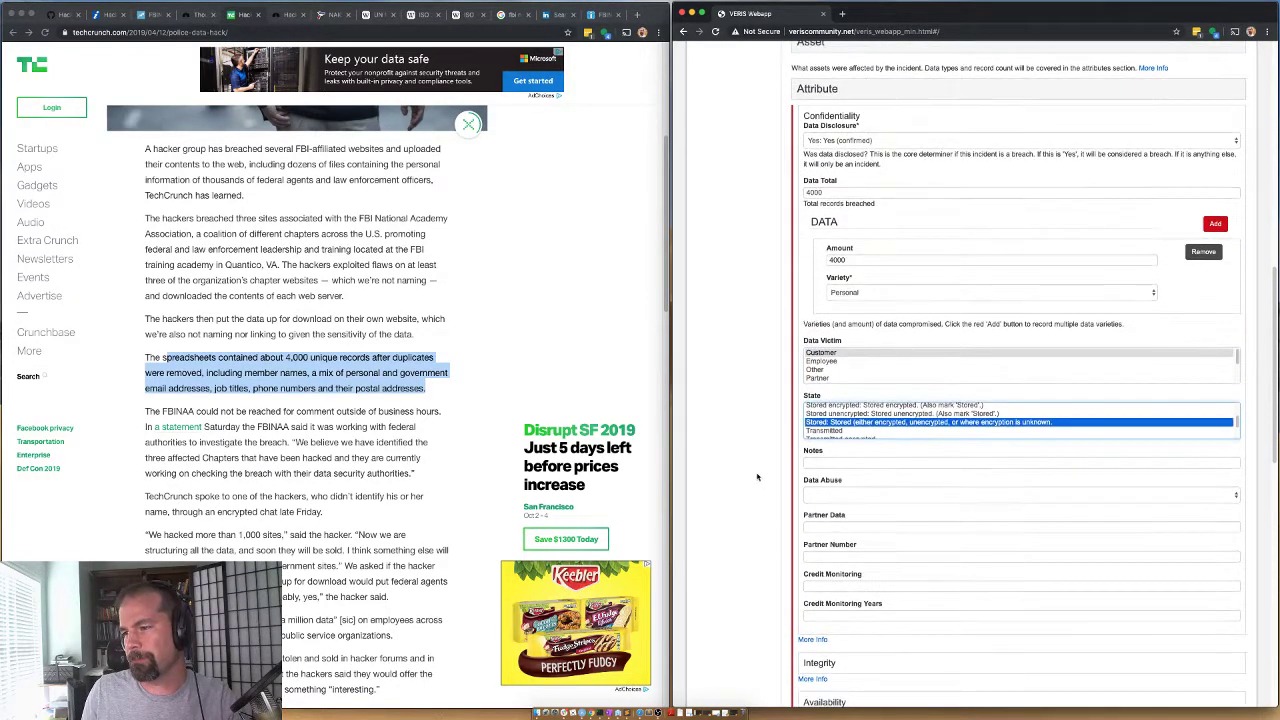
{"action": "left_click", "coordinate": [828, 495]}
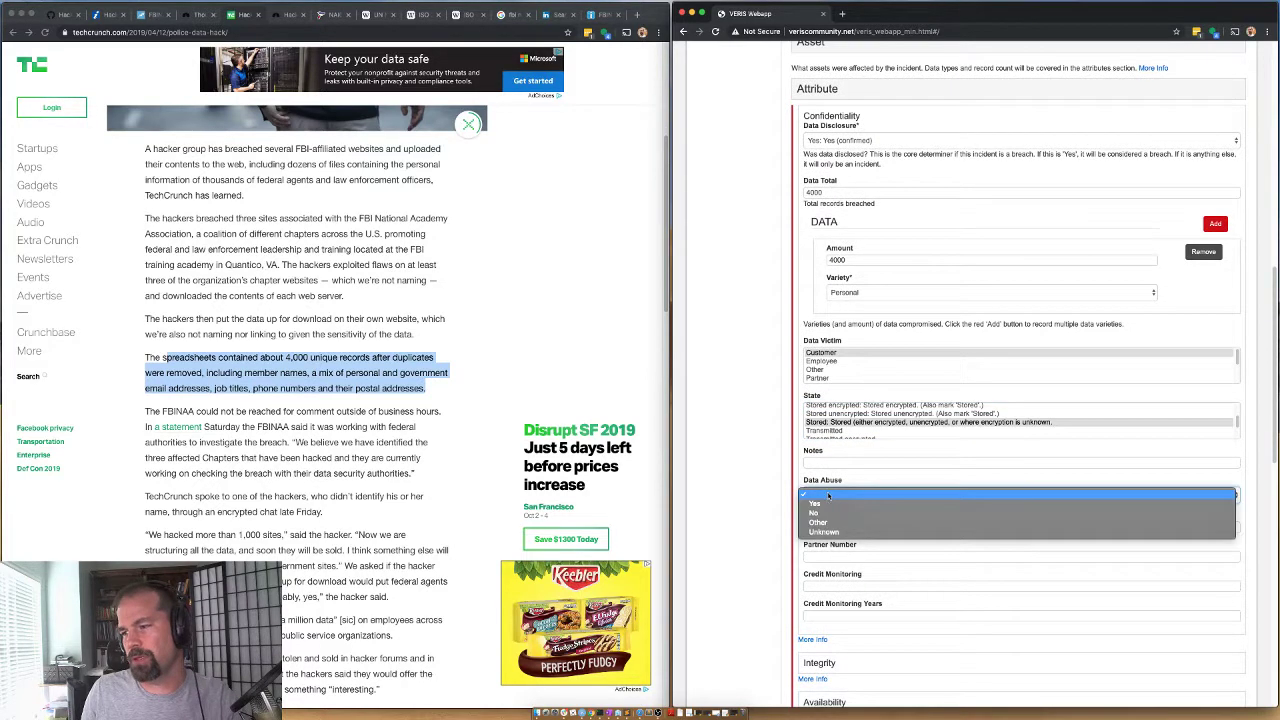
{"action": "left_click", "coordinate": [826, 509]}
{"action": "scroll", "coordinate": [736, 518], "scroll_direction": "down", "scroll_amount": 1}
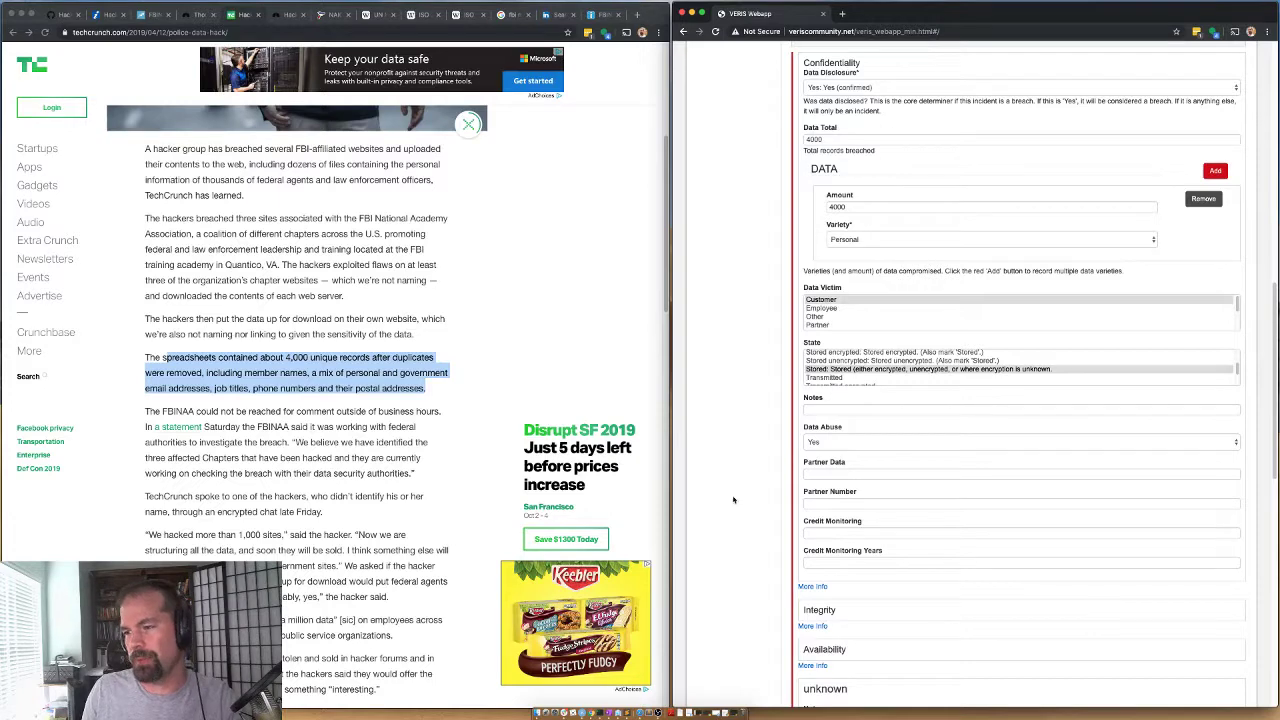
Collapse the Attribute section and set Targeted to Opportunistic
{"action": "scroll", "coordinate": [764, 387], "scroll_direction": "down", "scroll_amount": 3}
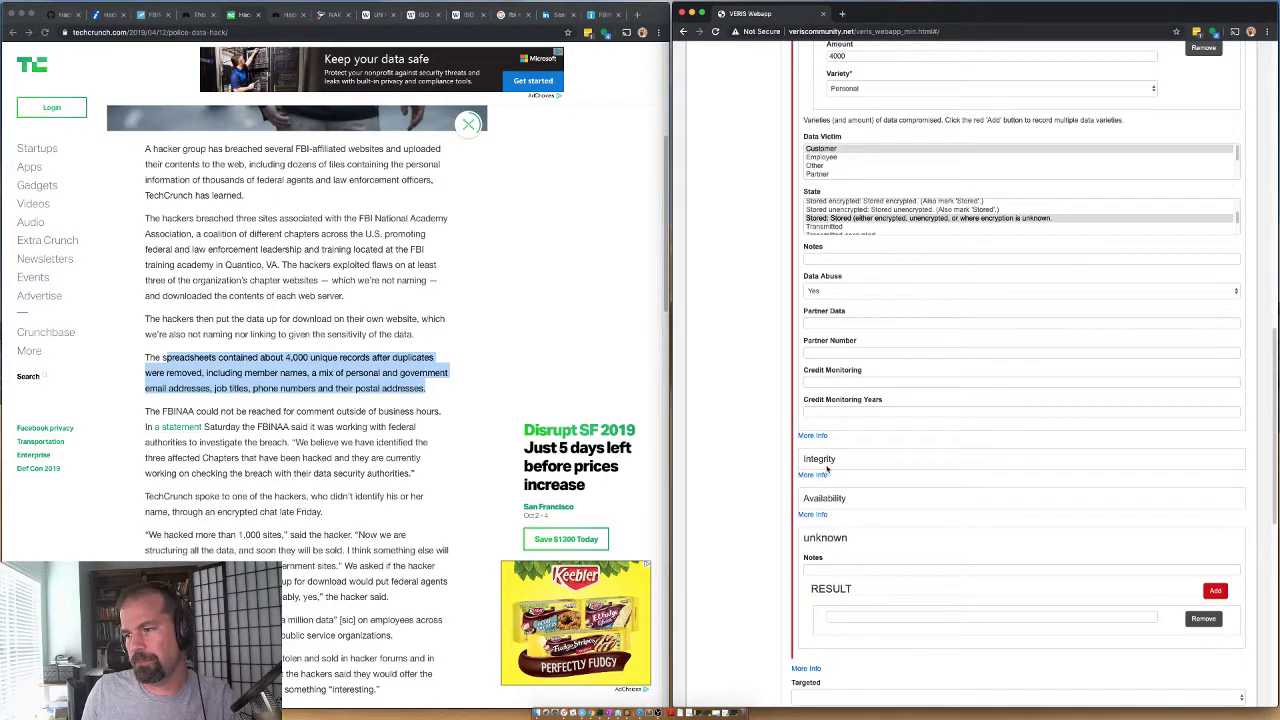
{"action": "scroll", "coordinate": [244, 480], "scroll_direction": "down", "scroll_amount": 6}
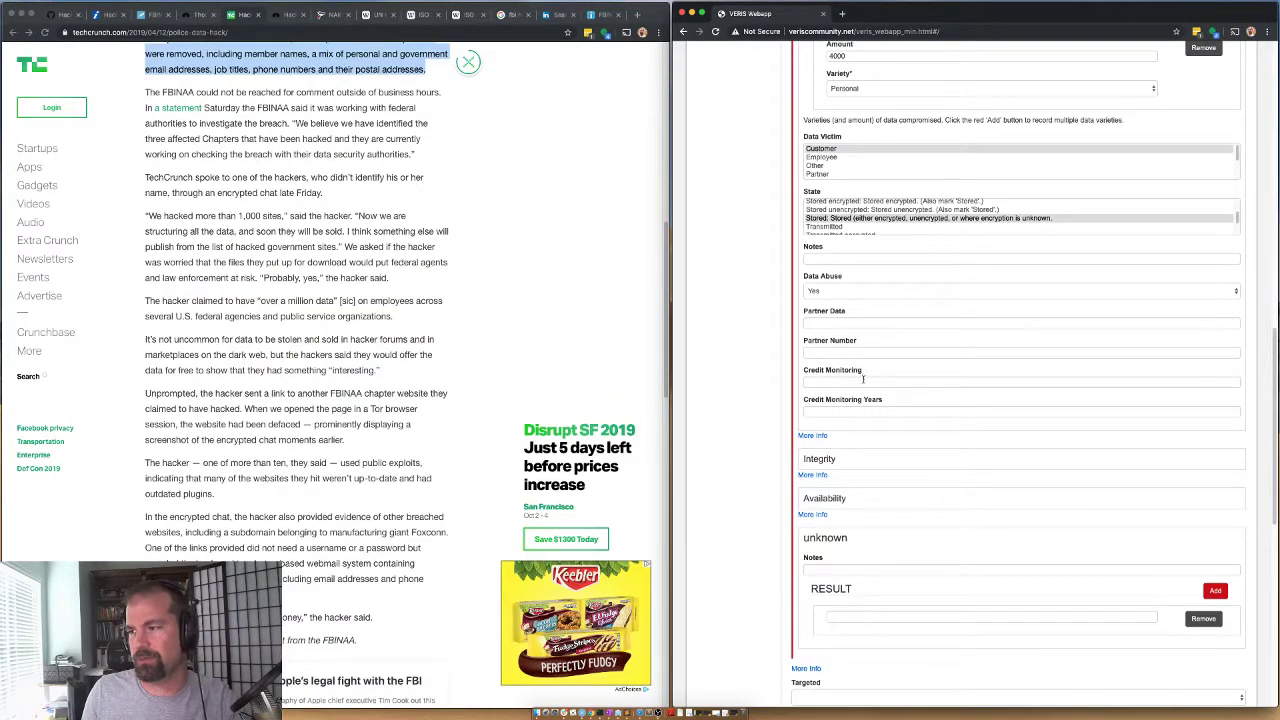
{"action": "scroll", "coordinate": [730, 396], "scroll_direction": "up", "scroll_amount": 10}
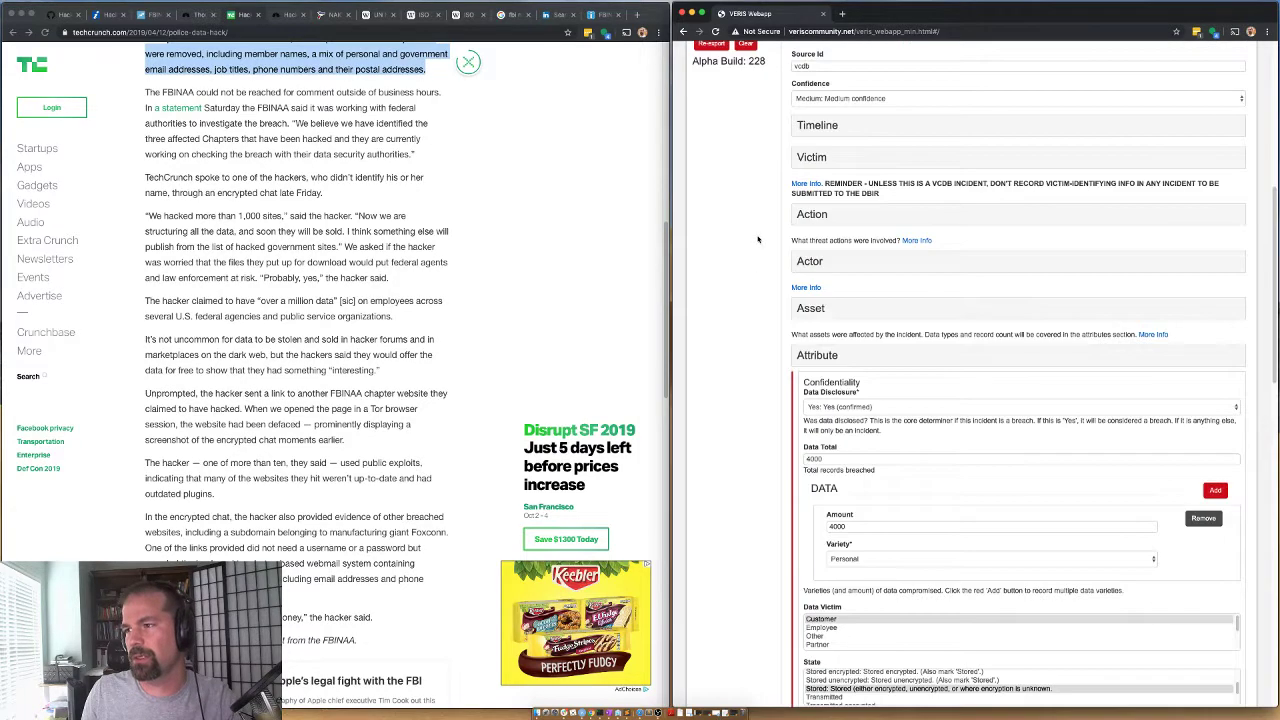
{"action": "left_click", "coordinate": [812, 354]}
{"action": "left_click", "coordinate": [812, 354]}
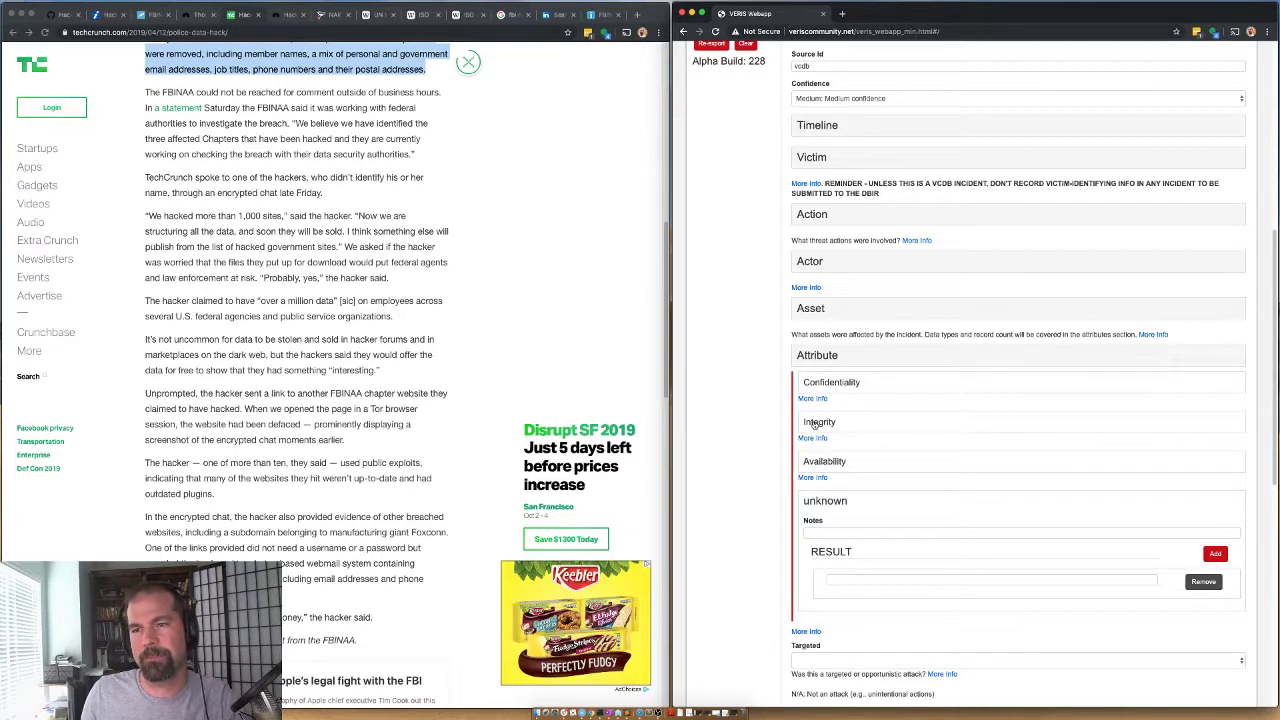
{"action": "left_click", "coordinate": [829, 356]}
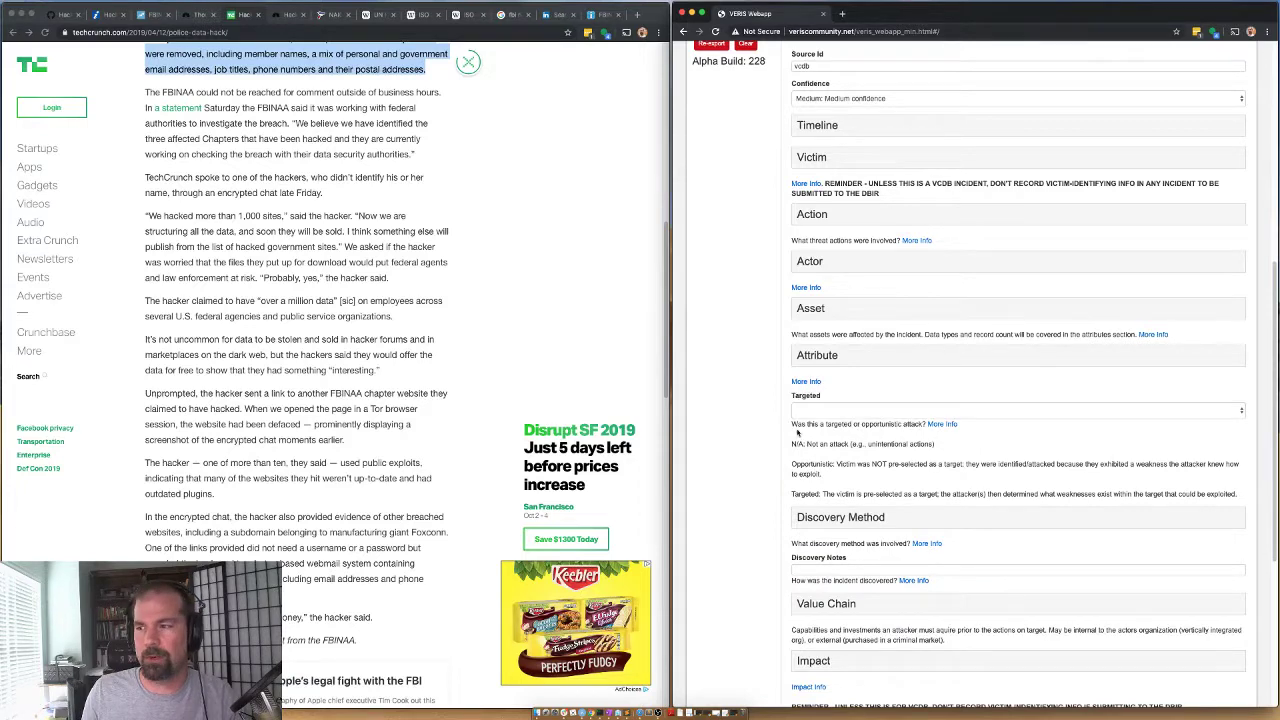
{"action": "left_click", "coordinate": [807, 411]}
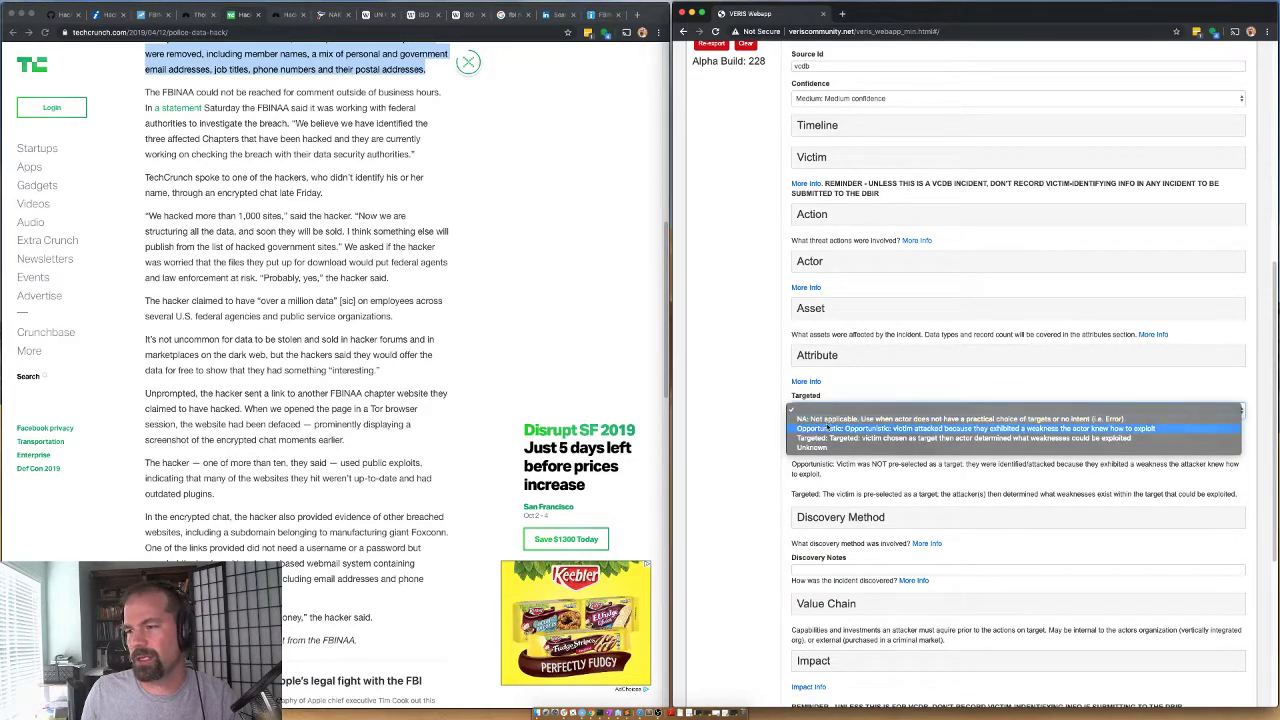
{"action": "left_click", "coordinate": [820, 431]}
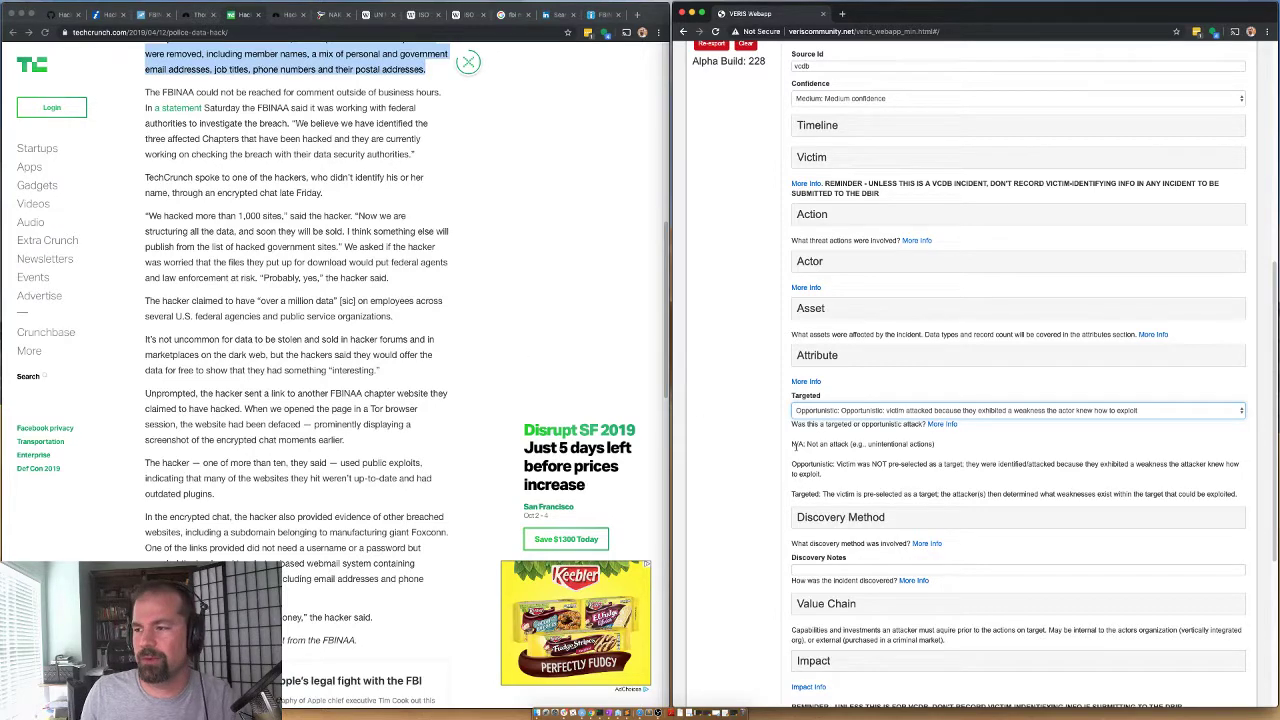
Record the discovery method as External with variety Actor disclosure, and collapse the Discovery Method section
{"action": "left_click", "coordinate": [840, 517]}
{"action": "scroll", "coordinate": [835, 461], "scroll_direction": "down", "scroll_amount": 2}
{"action": "left_click", "coordinate": [835, 461]}
{"action": "scroll", "coordinate": [830, 508], "scroll_direction": "down", "scroll_amount": 4}
{"action": "scroll", "coordinate": [835, 508], "scroll_direction": "down", "scroll_amount": 2}
{"action": "scroll", "coordinate": [828, 508], "scroll_direction": "up", "scroll_amount": 6}
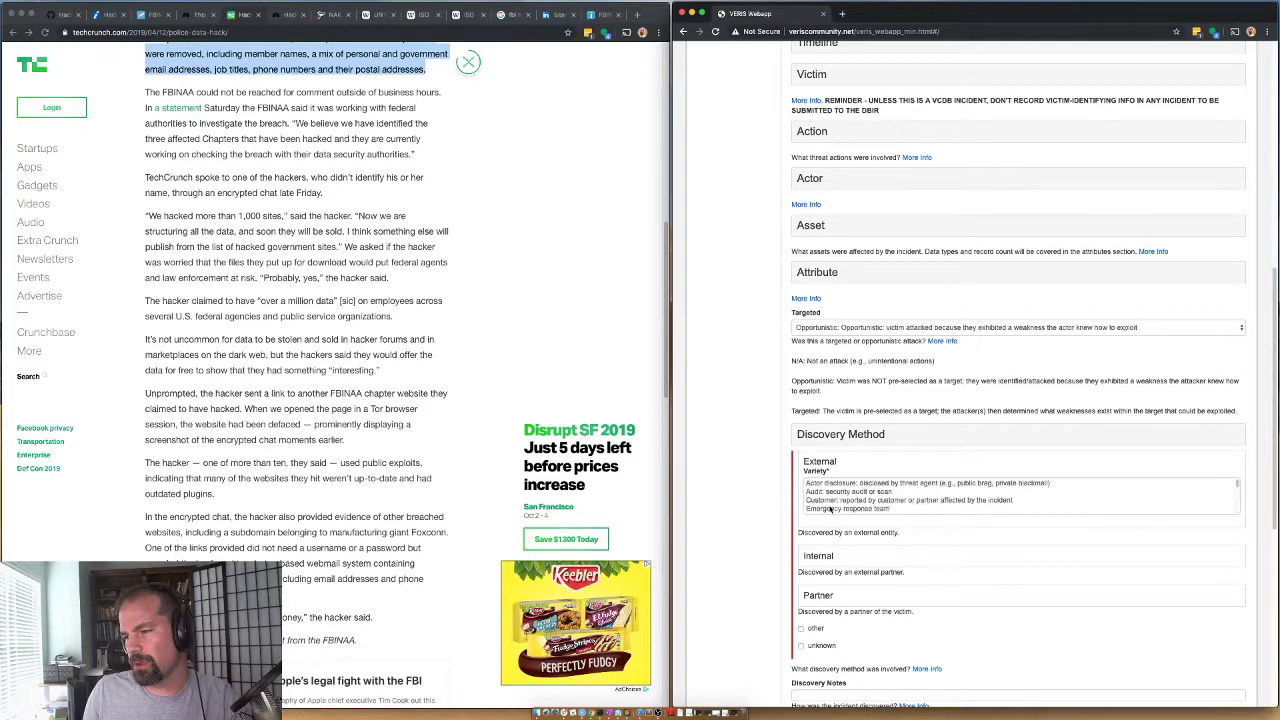
{"action": "left_click", "coordinate": [818, 484]}
{"action": "scroll", "coordinate": [770, 511], "scroll_direction": "down", "scroll_amount": 1}
{"action": "scroll", "coordinate": [770, 511], "scroll_direction": "down", "scroll_amount": 2}
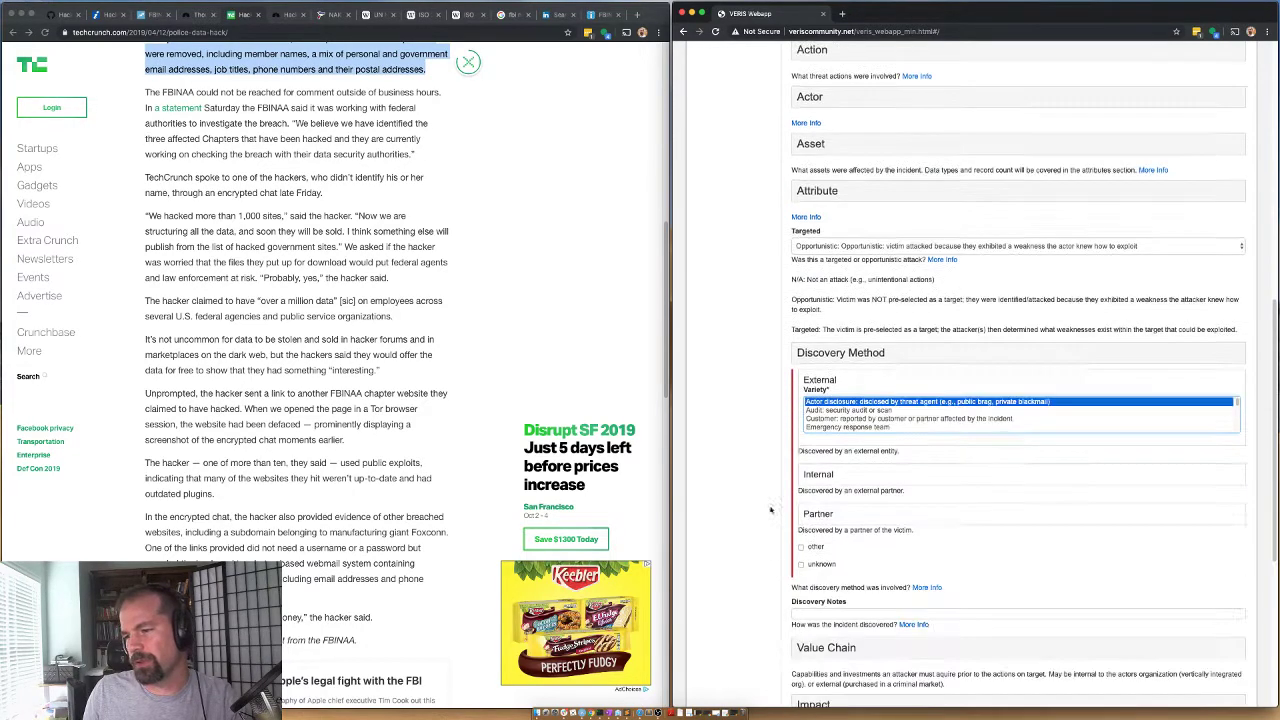
{"action": "left_click", "coordinate": [818, 357]}
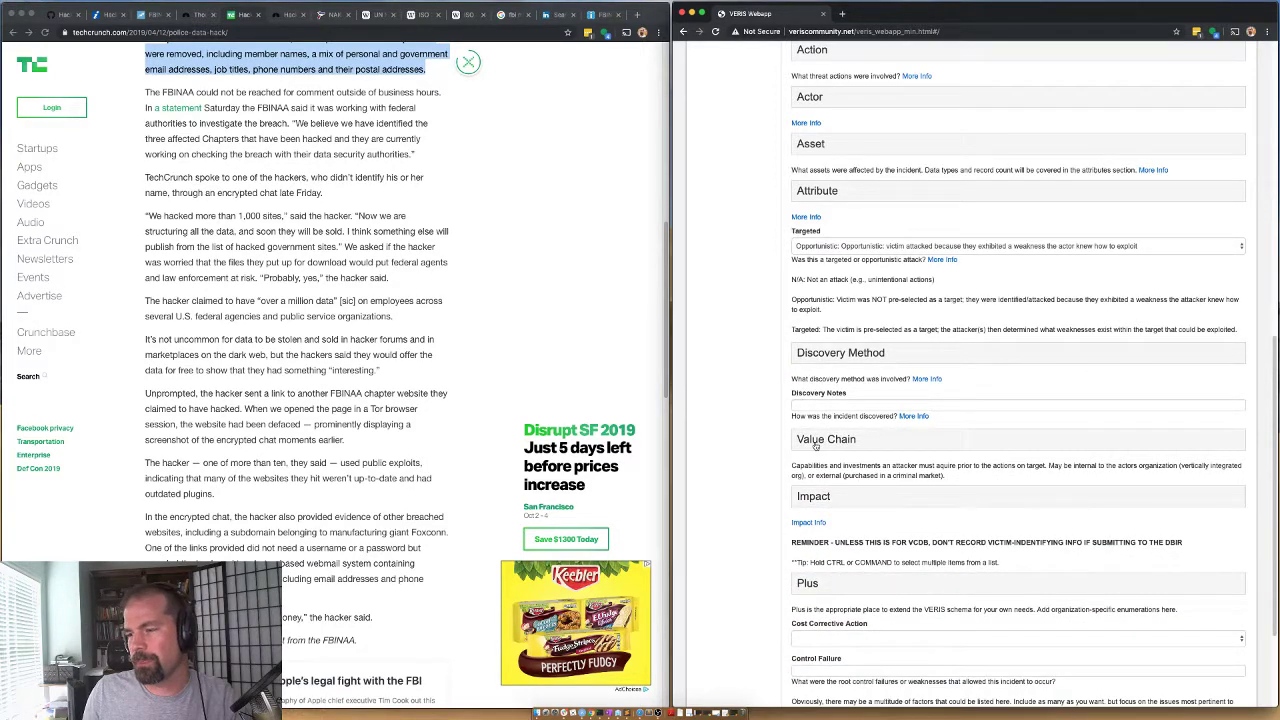
Record Sell stolen goods as the Cash-Out variety under Value Chain, and collapse the section
{"action": "left_click", "coordinate": [816, 442]}
{"action": "scroll", "coordinate": [845, 363], "scroll_direction": "down", "scroll_amount": 2}
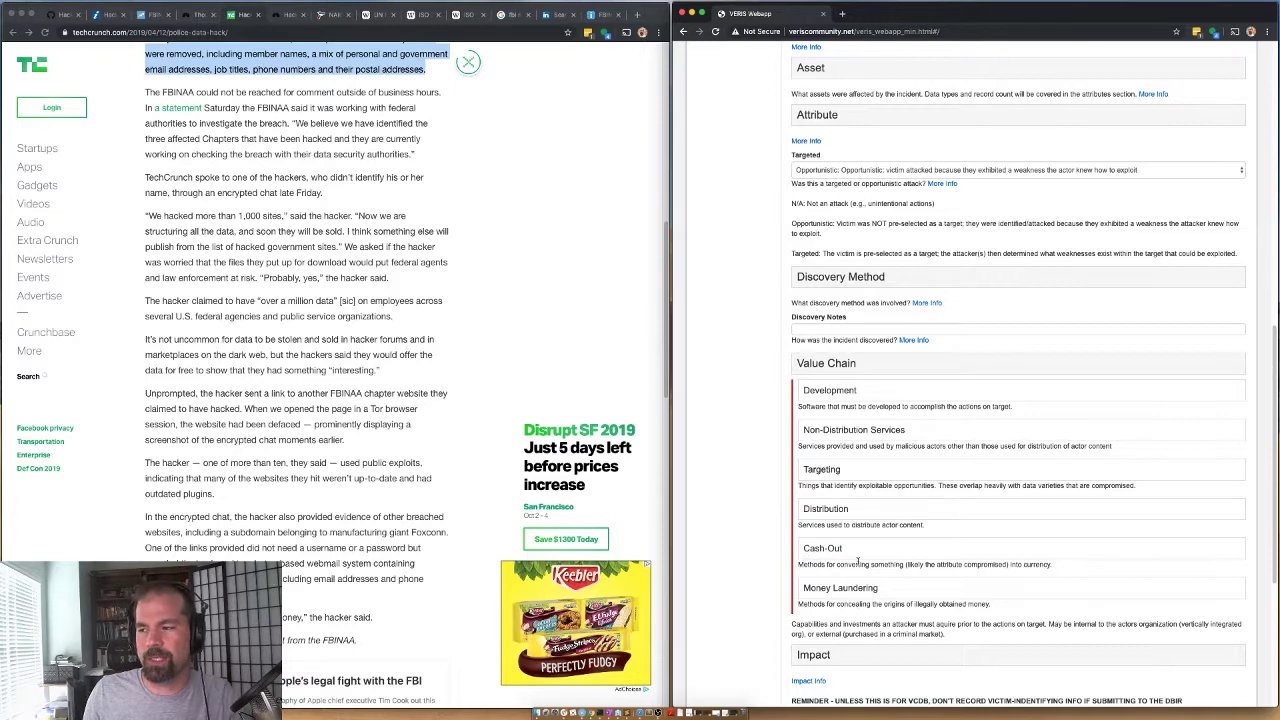
{"action": "left_click", "coordinate": [820, 549]}
{"action": "scroll", "coordinate": [842, 421], "scroll_direction": "down", "scroll_amount": 4}
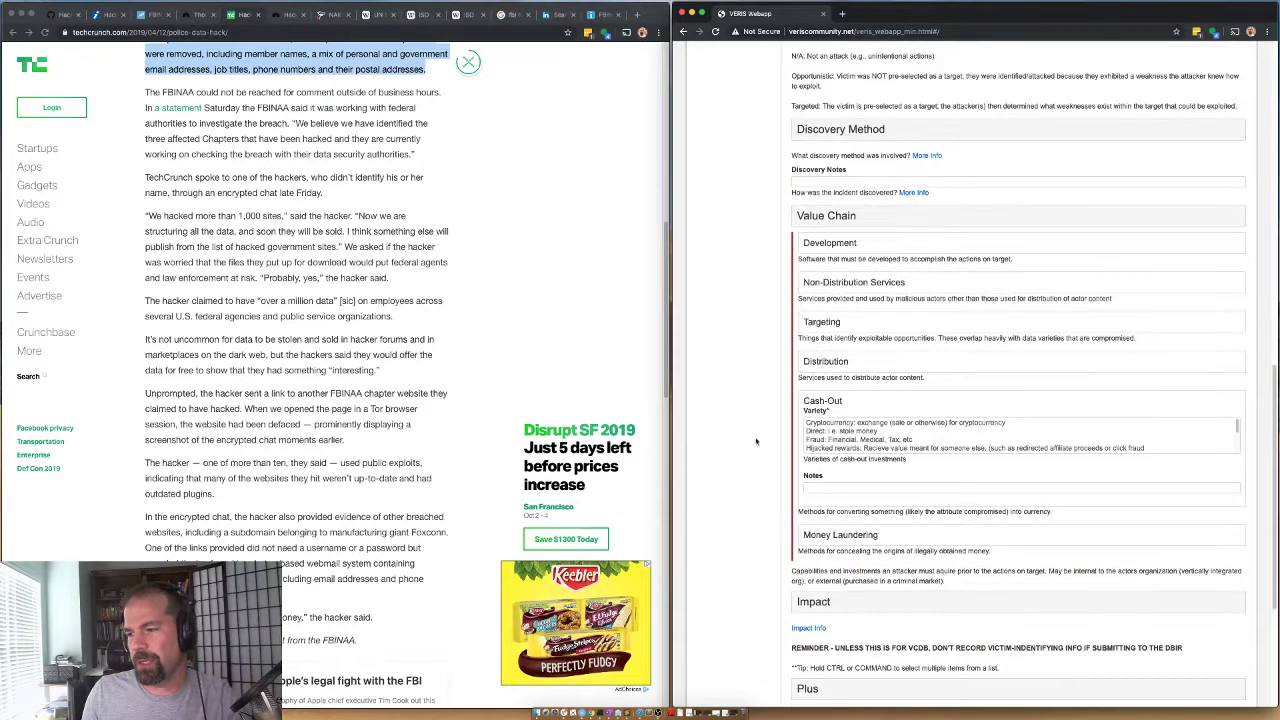
{"action": "scroll", "coordinate": [833, 438], "scroll_direction": "down", "scroll_amount": 3}
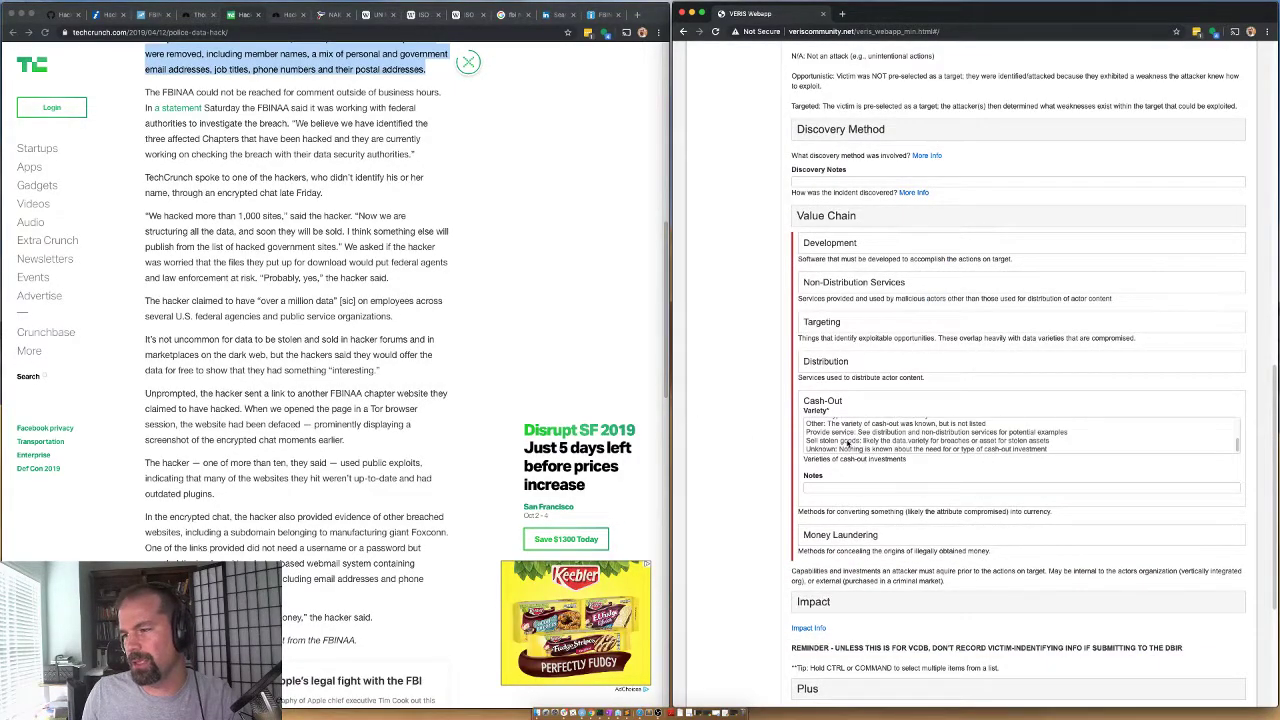
{"action": "left_click", "coordinate": [841, 440]}
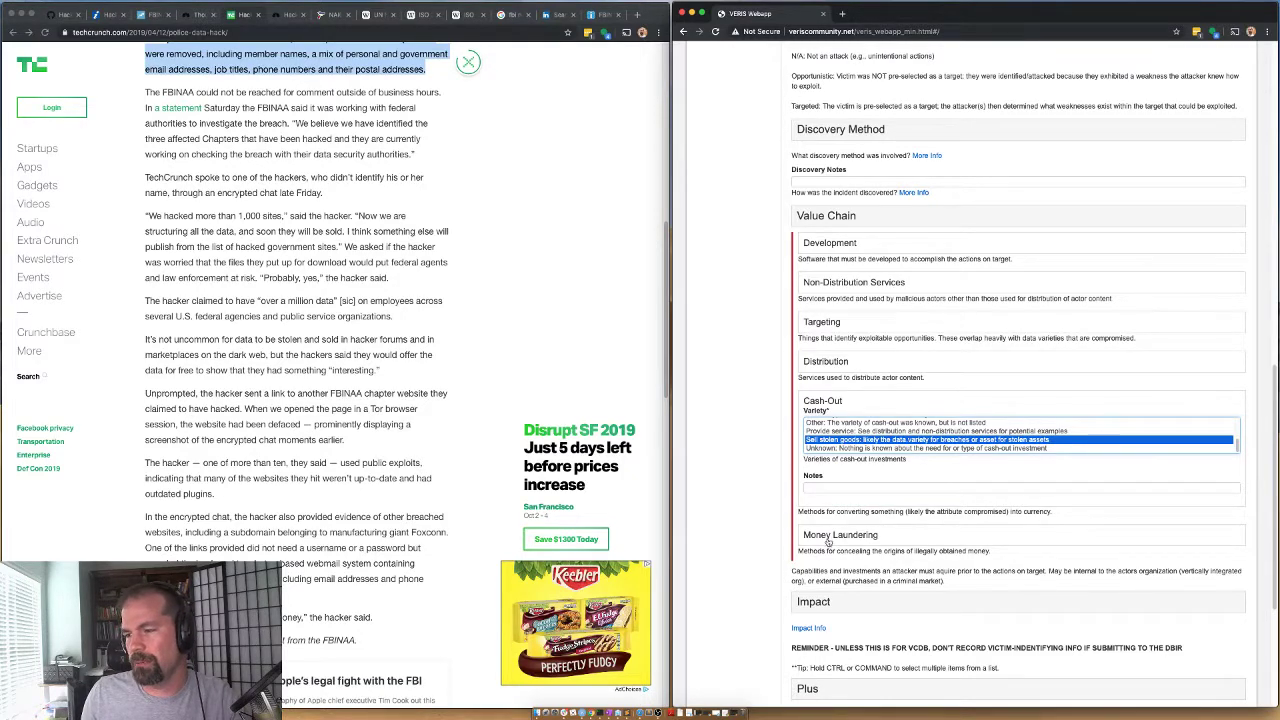
{"action": "left_click", "coordinate": [758, 470]}
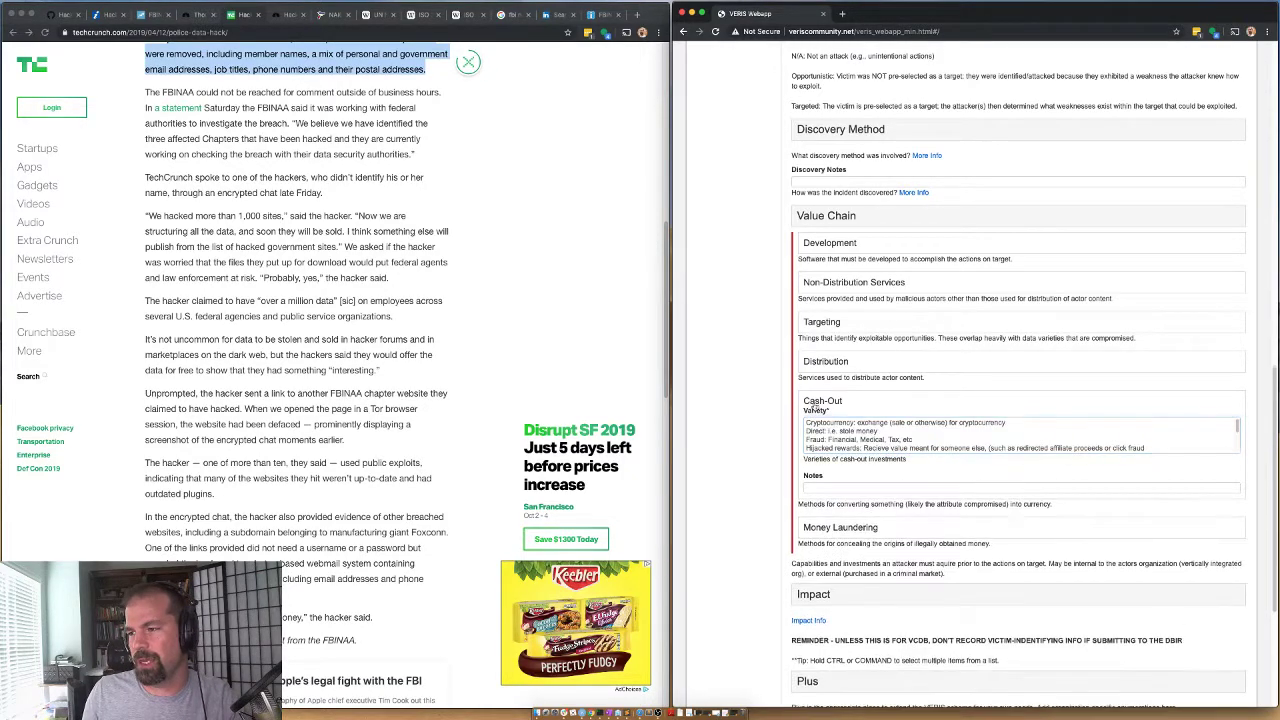
{"action": "scroll", "coordinate": [796, 484], "scroll_direction": "down", "scroll_amount": 1}
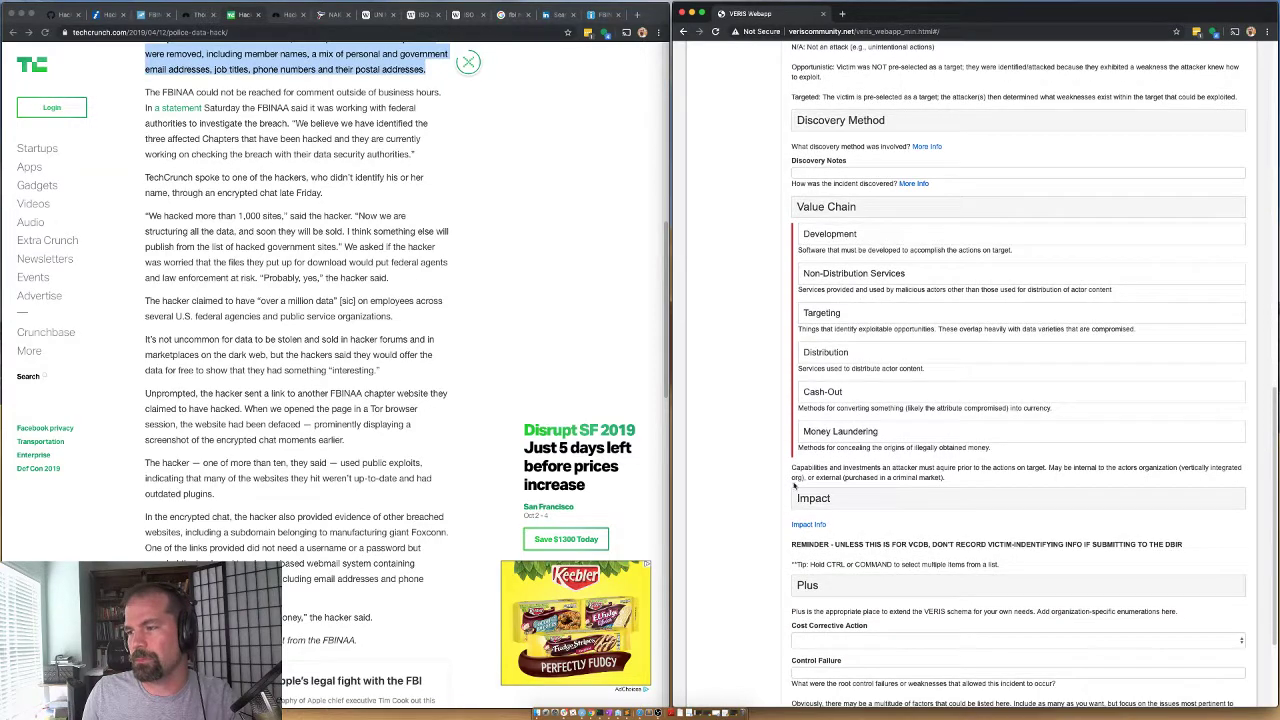
{"action": "left_click", "coordinate": [827, 209]}
In the Plus section's first event chain entry, set Action to unk and Actor to ext, and open the Asset choices
{"action": "left_click", "coordinate": [805, 437]}
{"action": "scroll", "coordinate": [768, 408], "scroll_direction": "down", "scroll_amount": 3}
{"action": "scroll", "coordinate": [768, 408], "scroll_direction": "down", "scroll_amount": 3}
{"action": "left_click", "coordinate": [835, 360]}
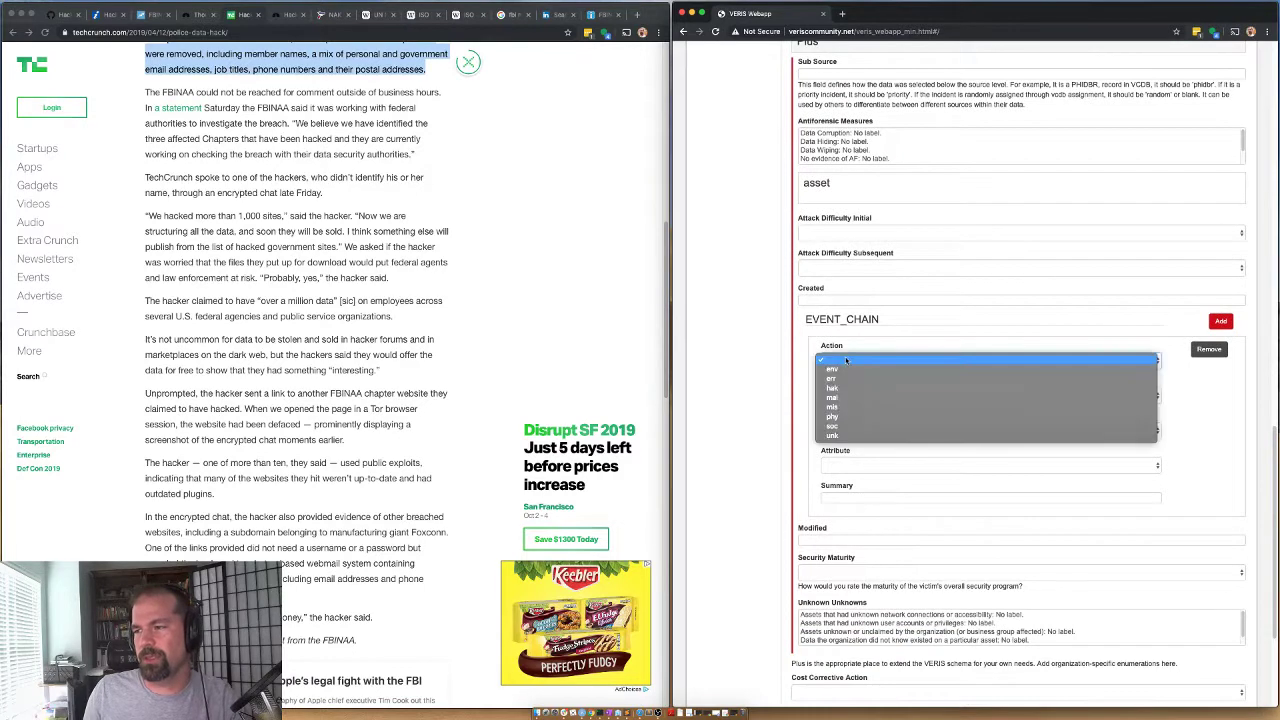
{"action": "left_click", "coordinate": [836, 435]}
{"action": "left_click", "coordinate": [838, 396]}
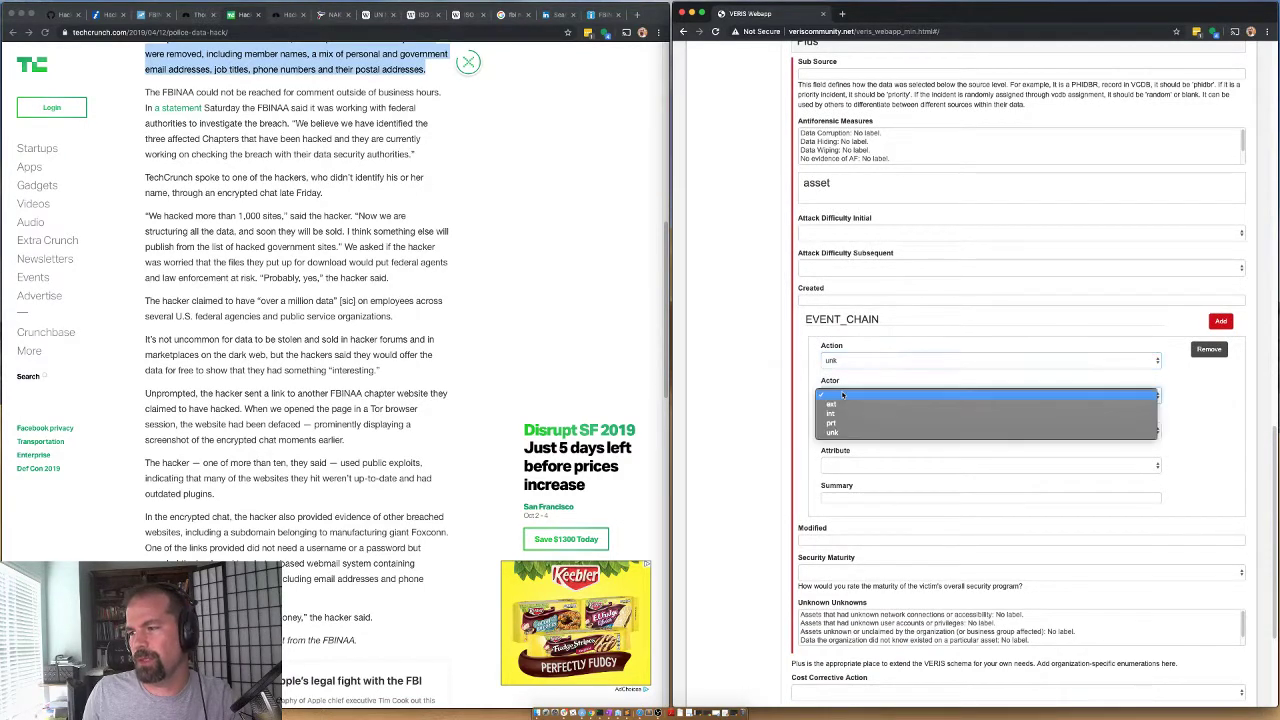
{"action": "left_click", "coordinate": [838, 406]}
{"action": "left_click", "coordinate": [838, 430]}
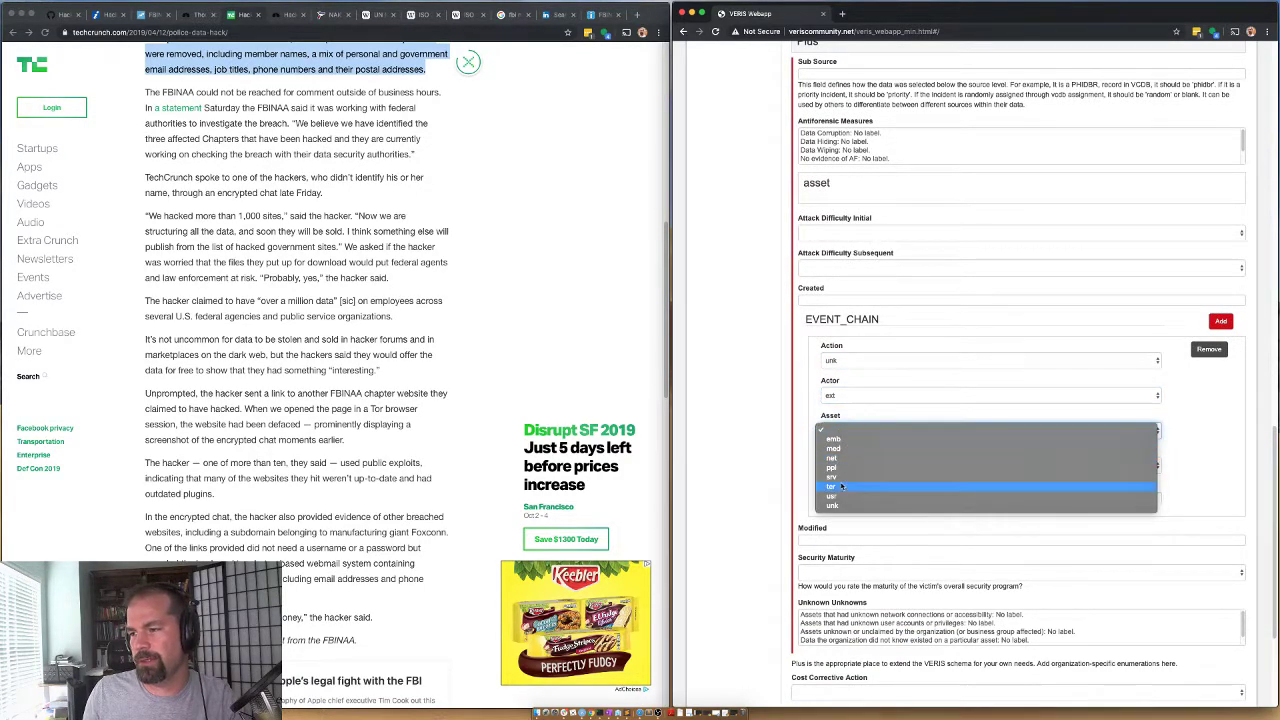
Set the event chain entry's asset to srv and its attribute to cp
{"action": "left_click", "coordinate": [837, 477]}
{"action": "left_click", "coordinate": [836, 466]}
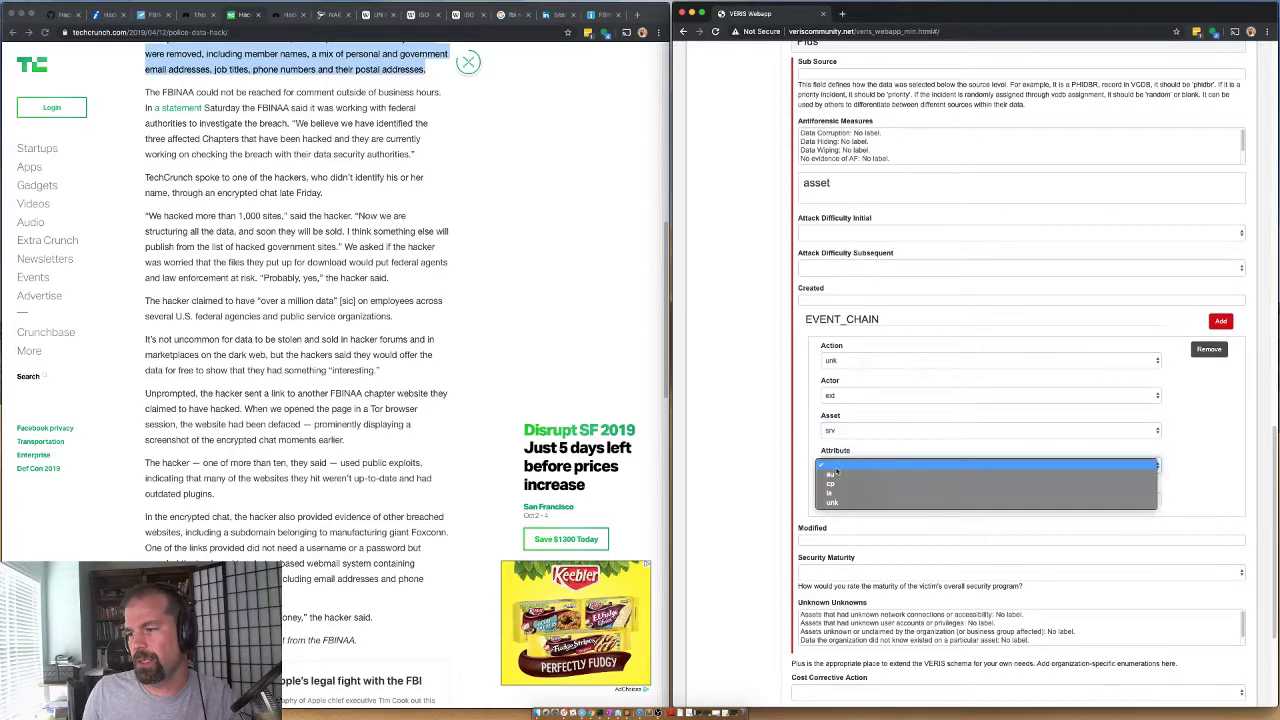
{"action": "left_click", "coordinate": [836, 485]}
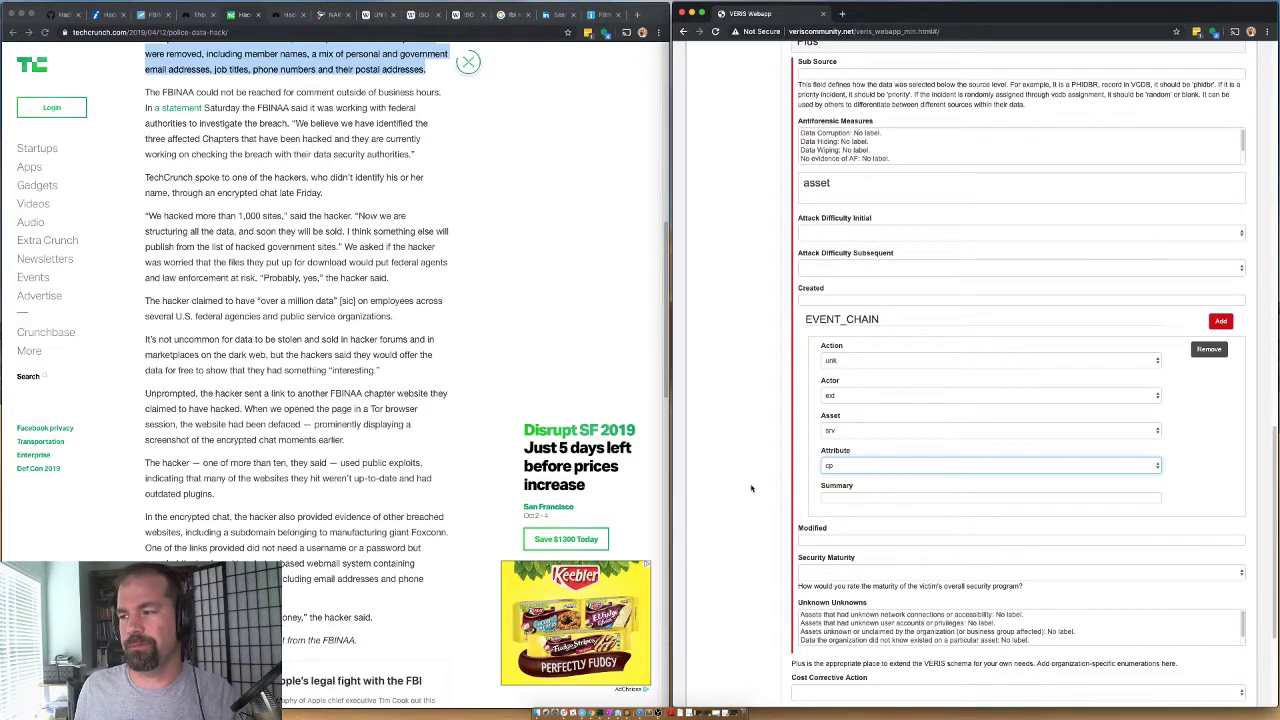
Set the incident's analysis status to Validated and save the incident
{"action": "scroll", "coordinate": [778, 520], "scroll_direction": "down", "scroll_amount": 2}
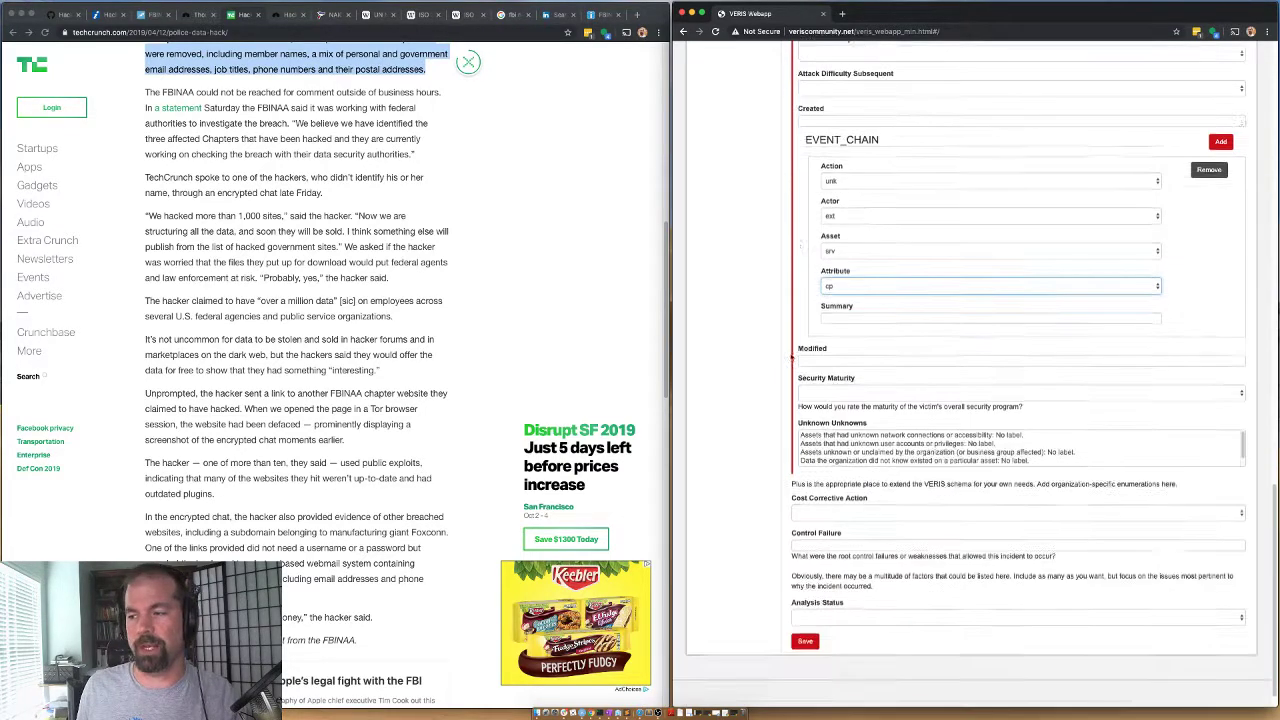
{"action": "scroll", "coordinate": [750, 457], "scroll_direction": "down", "scroll_amount": 2}
{"action": "left_click", "coordinate": [810, 591]}
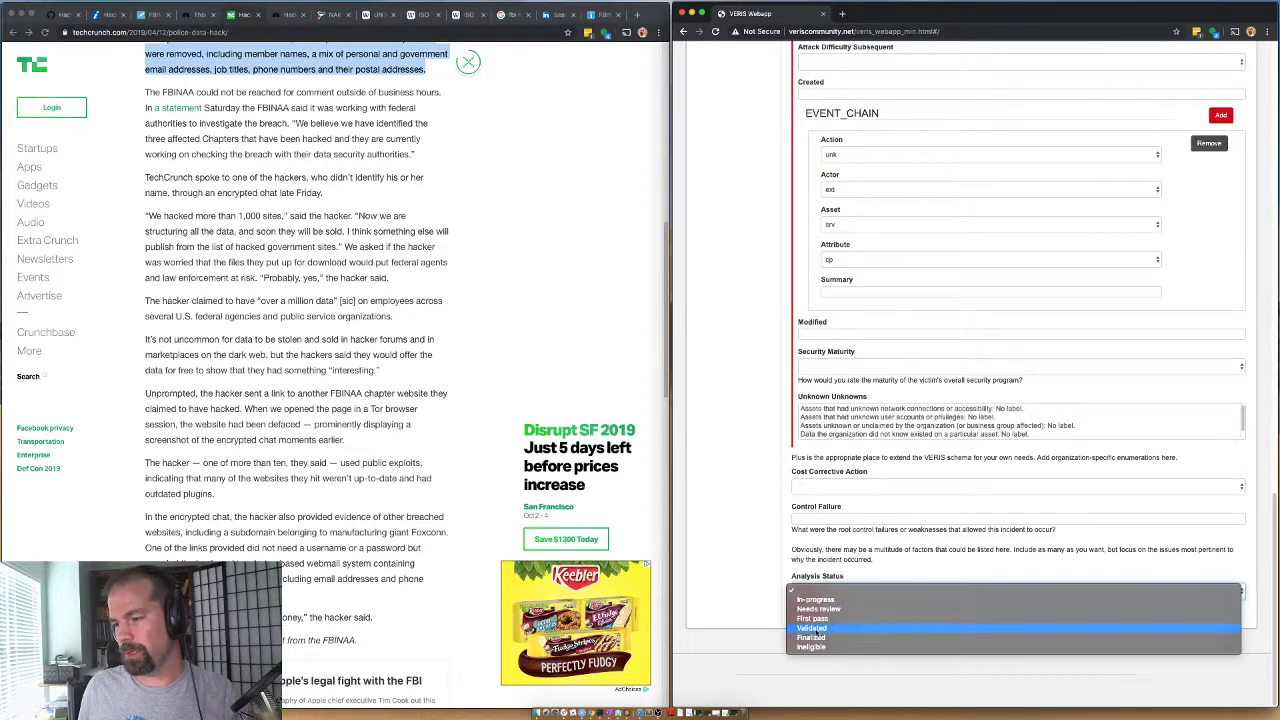
{"action": "left_click", "coordinate": [812, 628]}
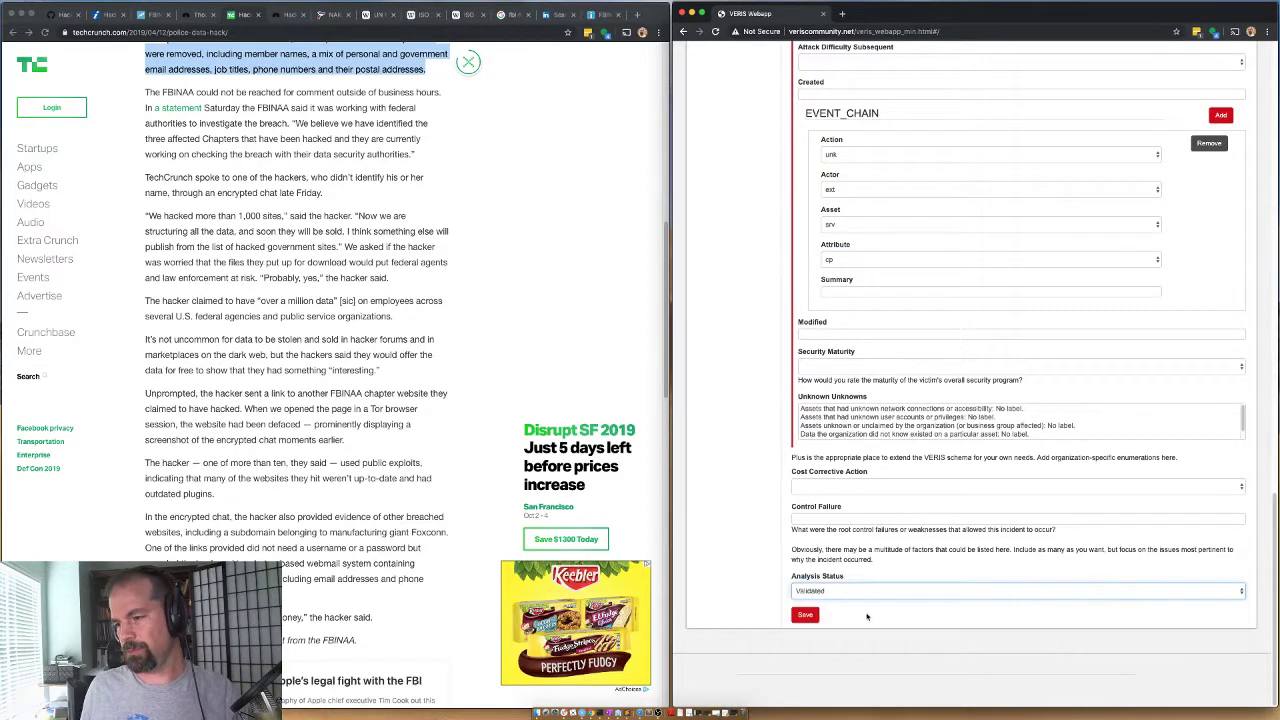
{"action": "left_click", "coordinate": [806, 615]}
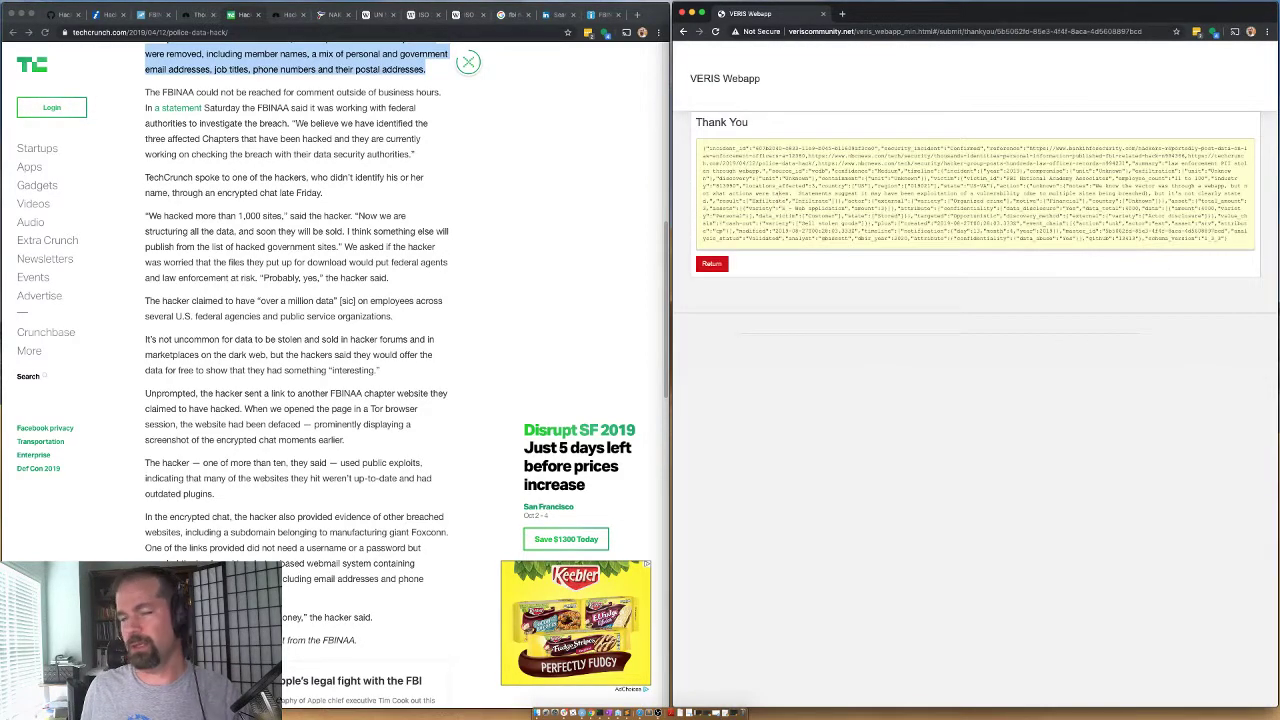
Copy the generated incident JSON into a new text editor document, and return from the thank-you page to the incident form
{"action": "key", "text": "super+Tab"}
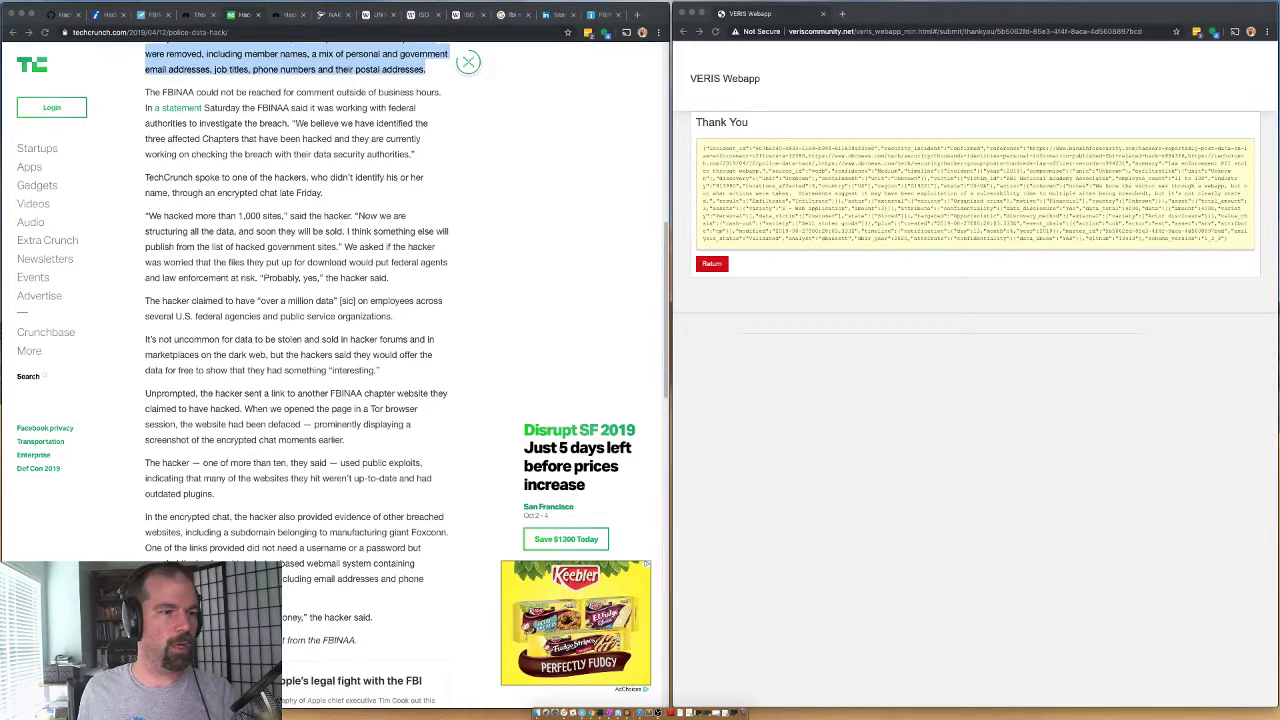
{"action": "key", "text": "super+n"}
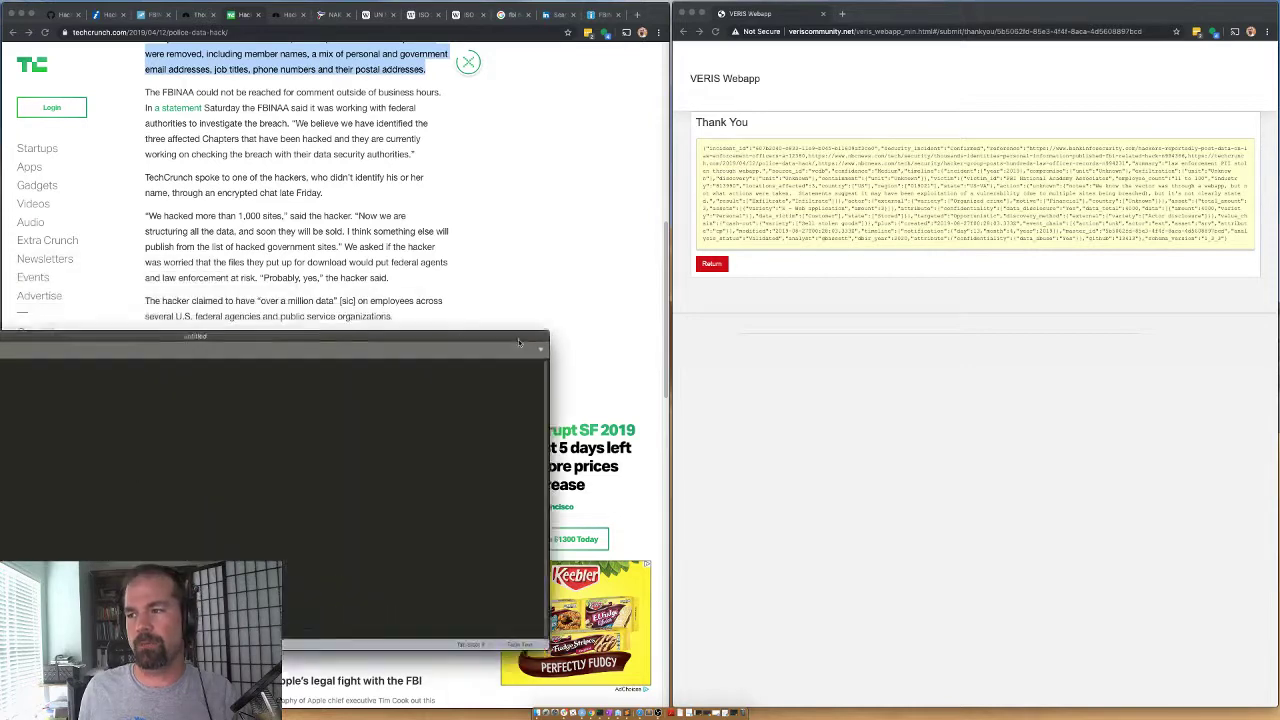
{"action": "left_click_drag", "start_coordinate": [1231, 240], "coordinate": [785, 143]}
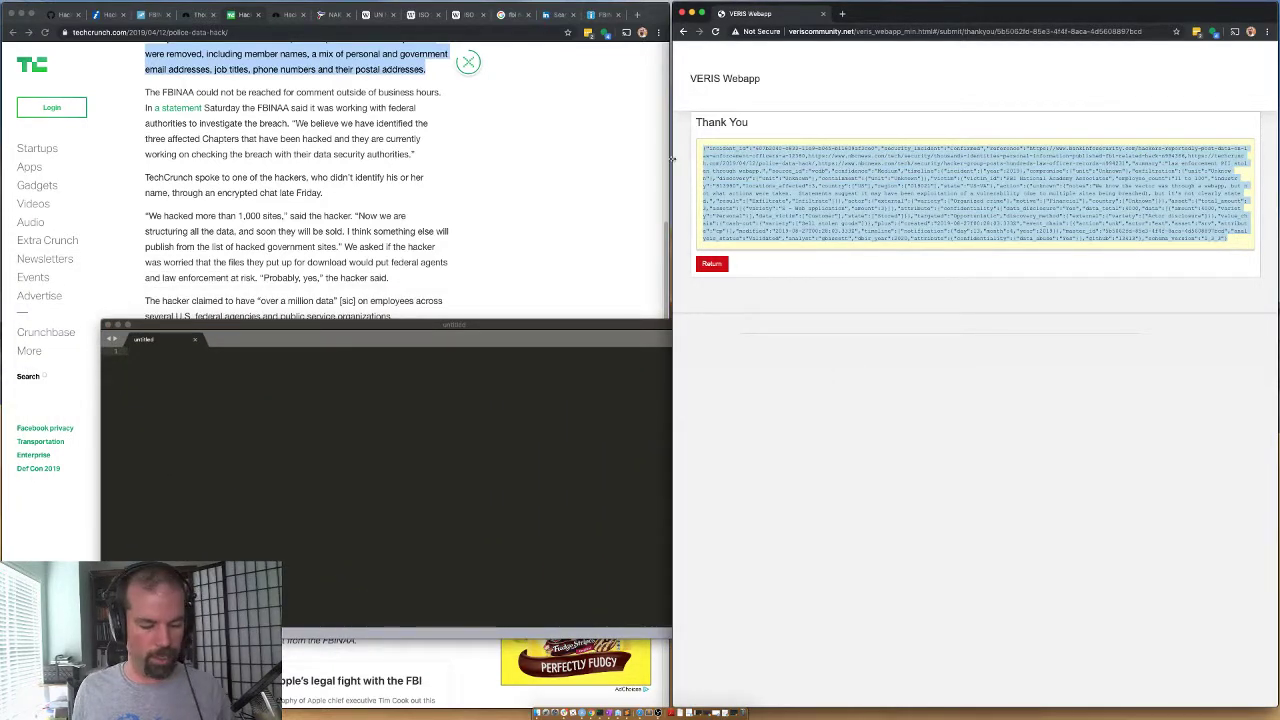
{"action": "left_click", "coordinate": [200, 523]}
{"action": "key", "text": "super+v"}
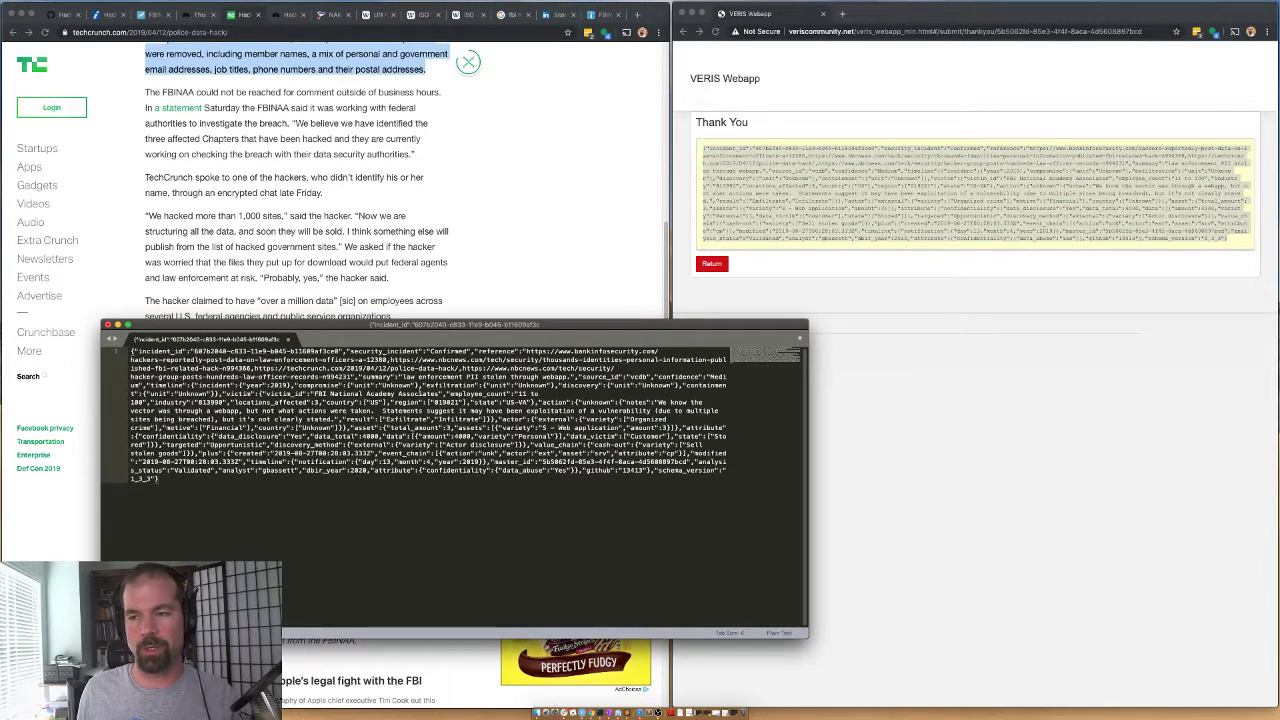
{"action": "double_click", "coordinate": [355, 324]}
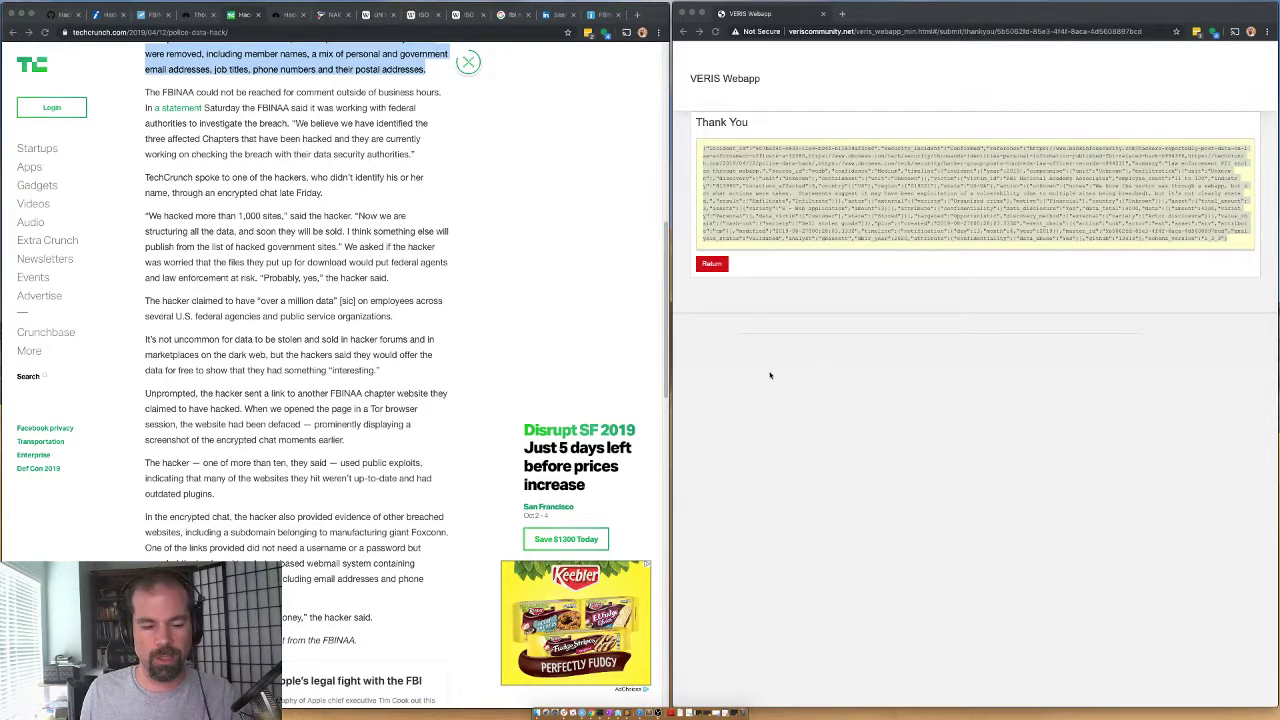
{"action": "left_click", "coordinate": [714, 266]}
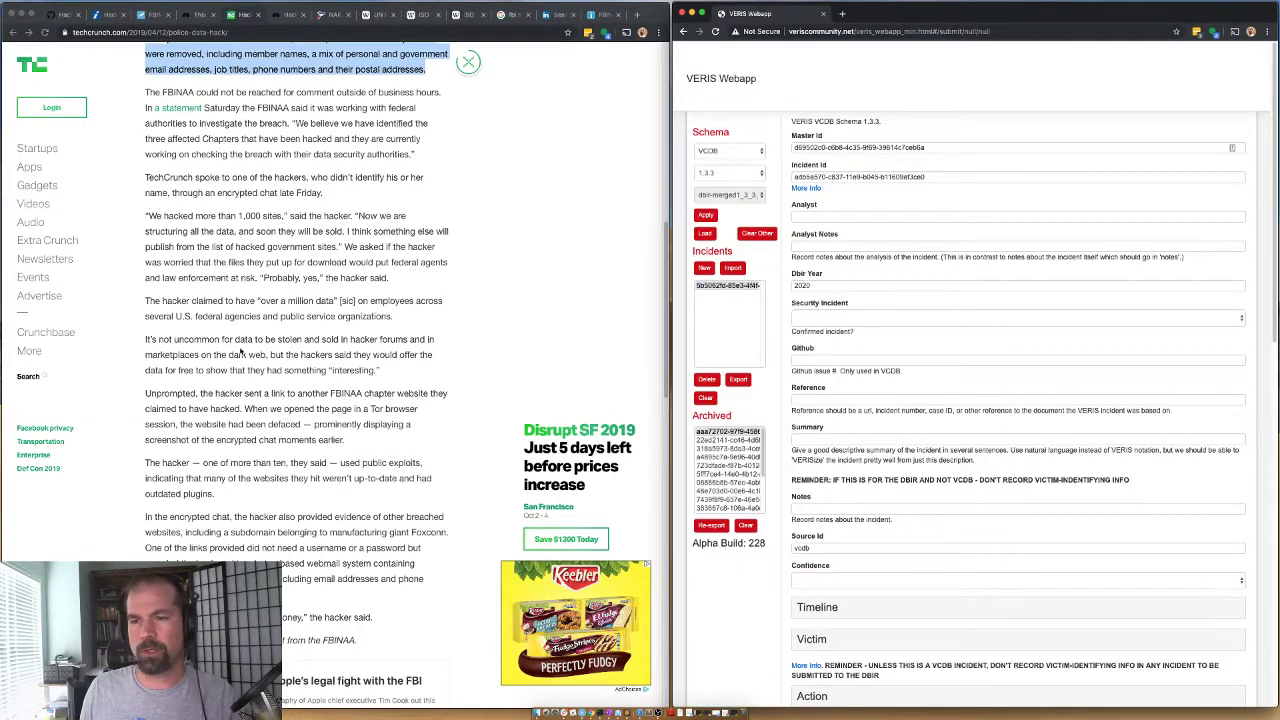
Close GitHub issue #13413 about FBI National Academy Associates, along with the five browser tabs holding its related source pages
{"action": "left_click", "coordinate": [65, 14]}
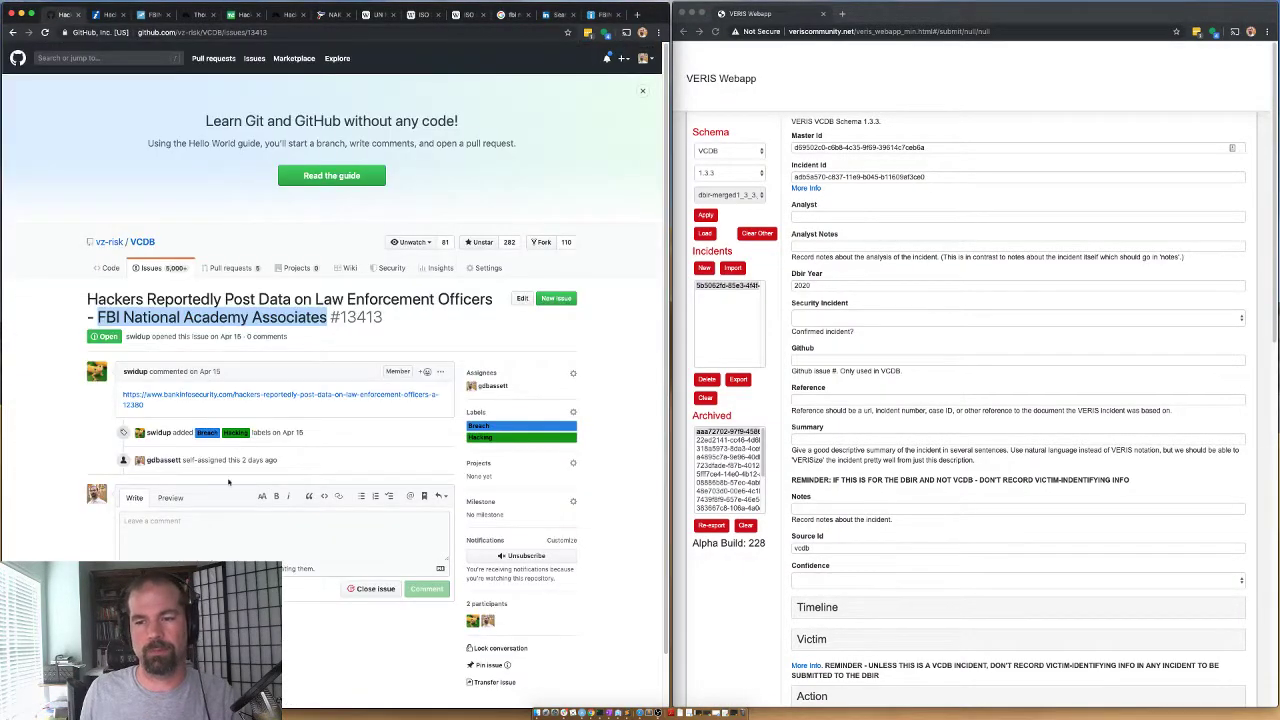
{"action": "left_click", "coordinate": [375, 588]}
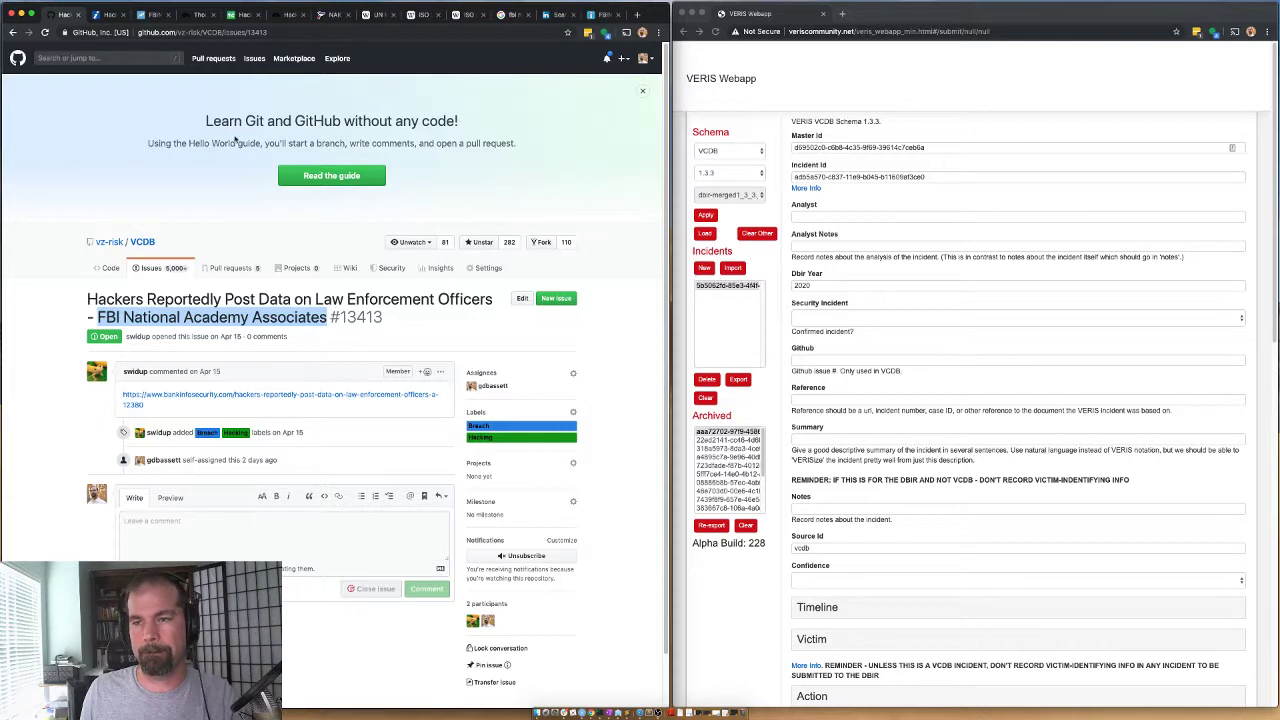
{"action": "left_click", "coordinate": [124, 14]}
{"action": "left_click", "coordinate": [124, 14]}
{"action": "left_click", "coordinate": [124, 14]}
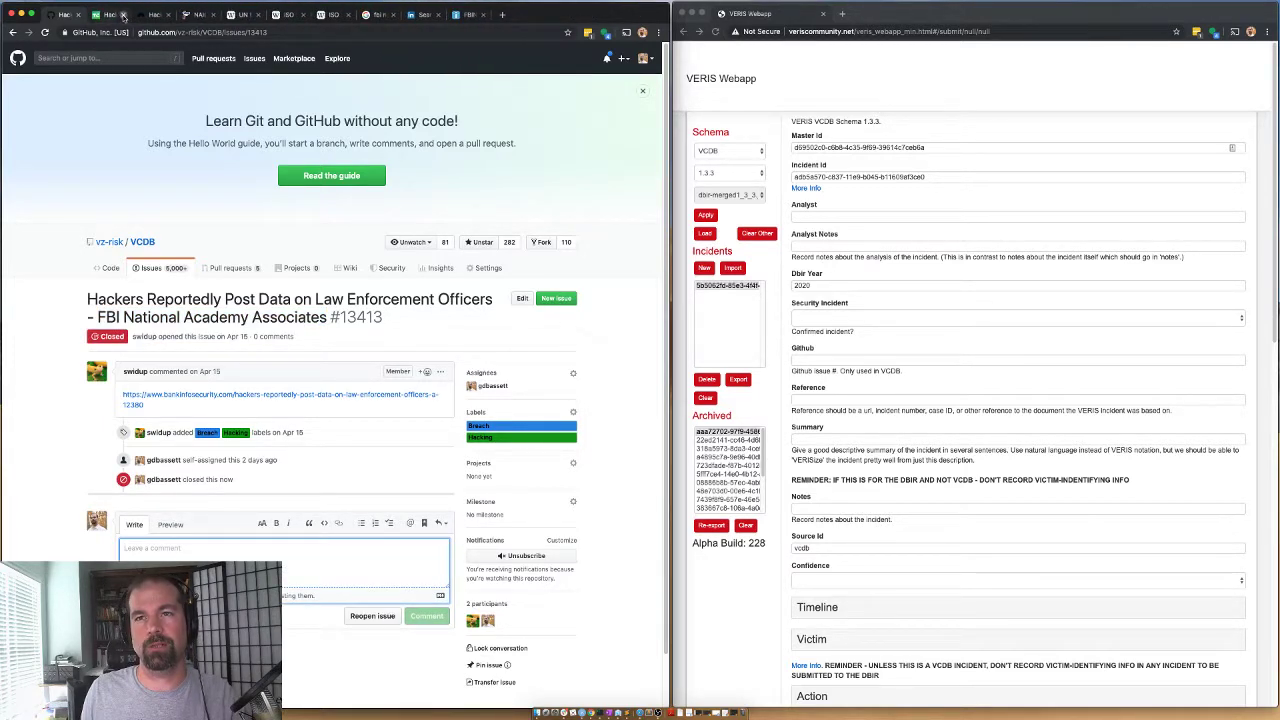
{"action": "left_click", "coordinate": [124, 14]}
{"action": "left_click", "coordinate": [124, 14]}
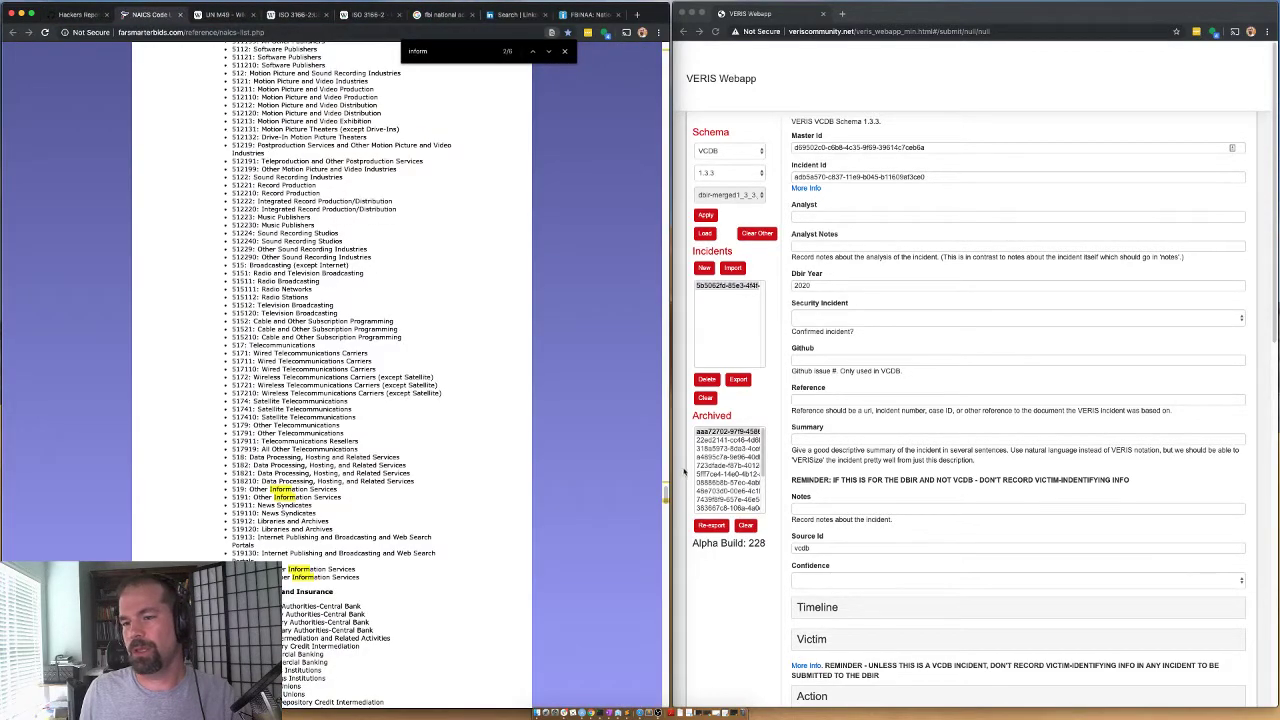
Try entering random as the sub source in the form's Plus section
{"action": "scroll", "coordinate": [800, 432], "scroll_direction": "down", "scroll_amount": 15}
{"action": "left_click", "coordinate": [808, 432]}
{"action": "left_click", "coordinate": [832, 463]}
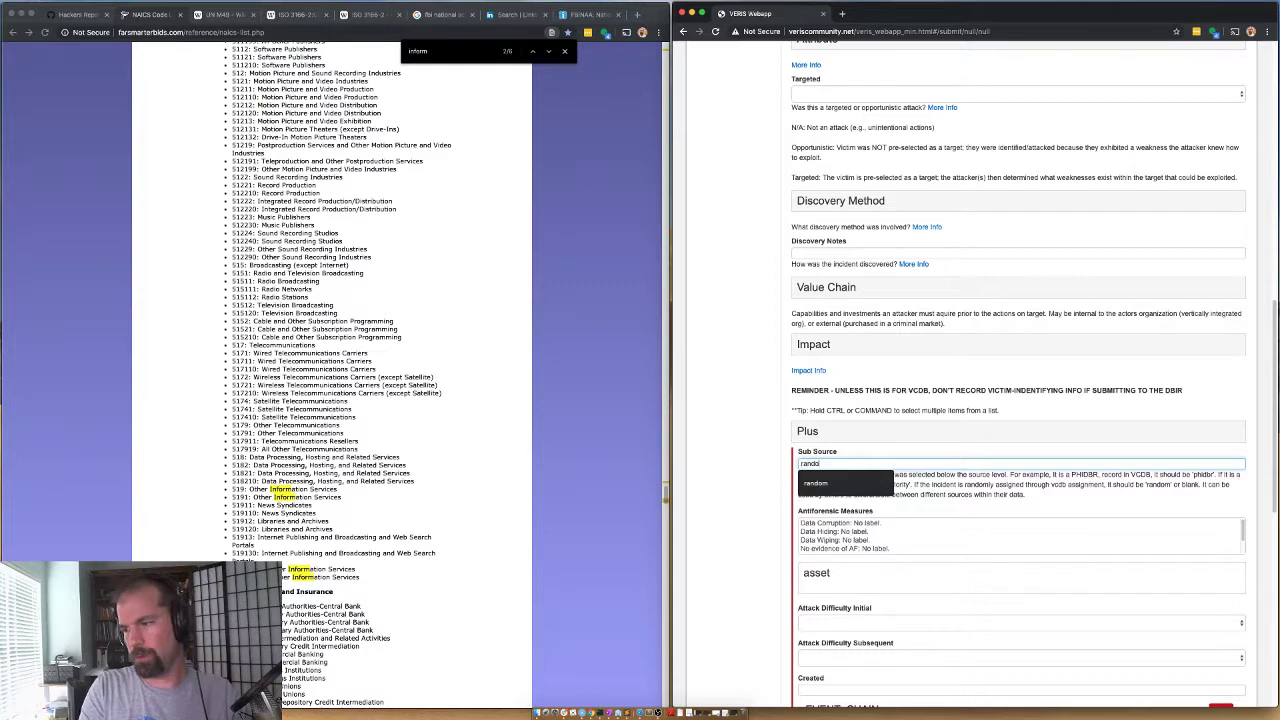
{"action": "scroll", "coordinate": [820, 466], "scroll_direction": "down", "scroll_amount": 5}
{"action": "scroll", "coordinate": [814, 467], "scroll_direction": "up", "scroll_amount": 10}
Select the saved incident in the Incidents list, look through the form, and start a new incident
{"action": "left_click", "coordinate": [718, 287]}
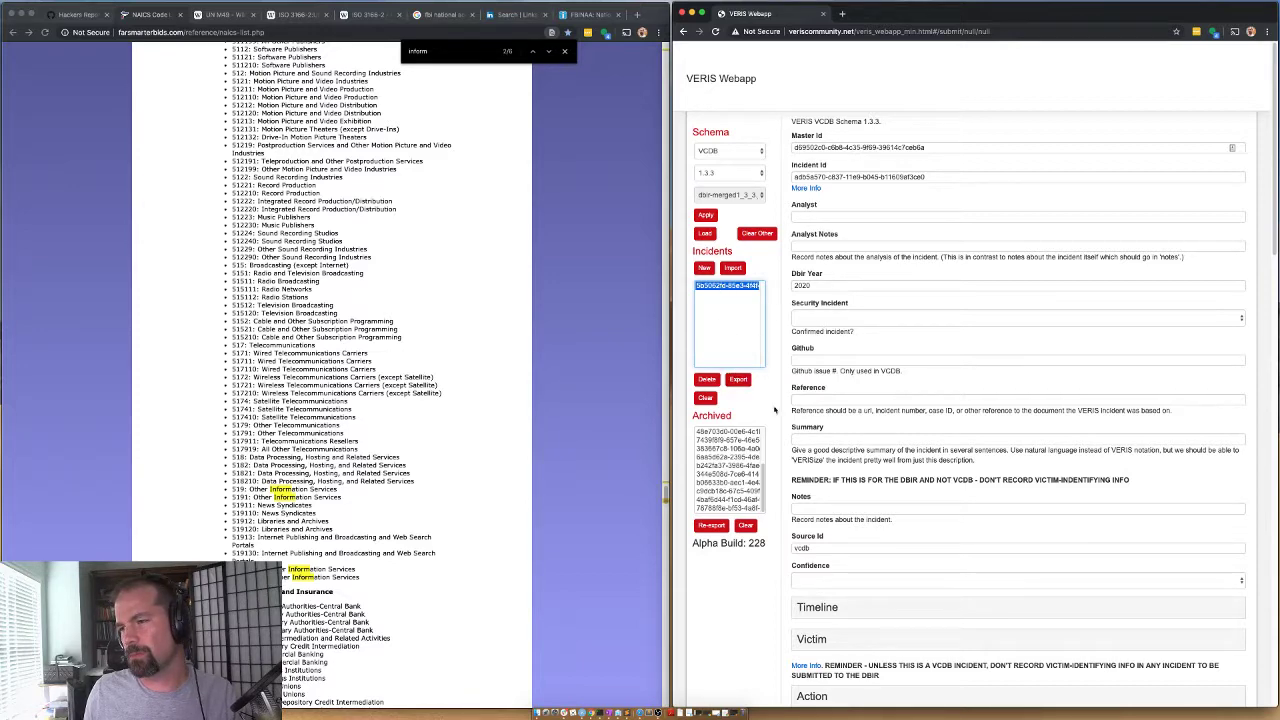
{"action": "scroll", "coordinate": [836, 360], "scroll_direction": "down", "scroll_amount": 20}
{"action": "scroll", "coordinate": [836, 360], "scroll_direction": "up", "scroll_amount": 20}
{"action": "scroll", "coordinate": [870, 334], "scroll_direction": "down", "scroll_amount": 1}
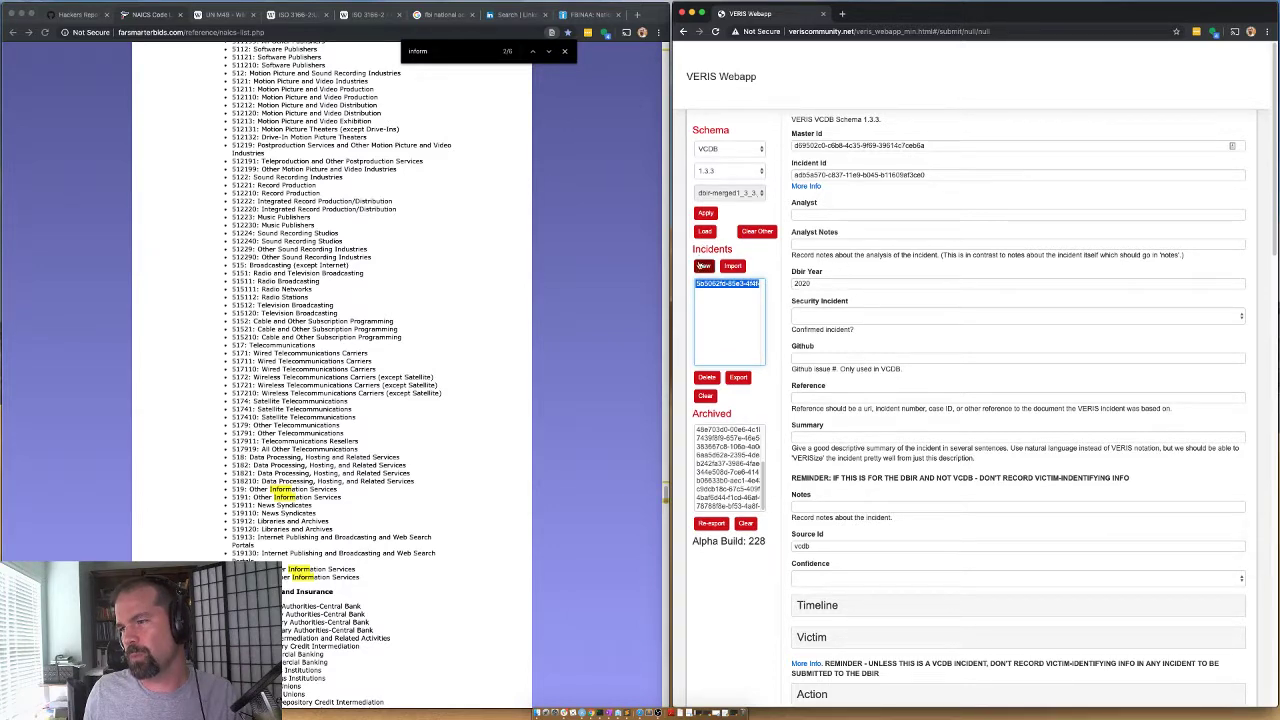
{"action": "left_click", "coordinate": [704, 267]}
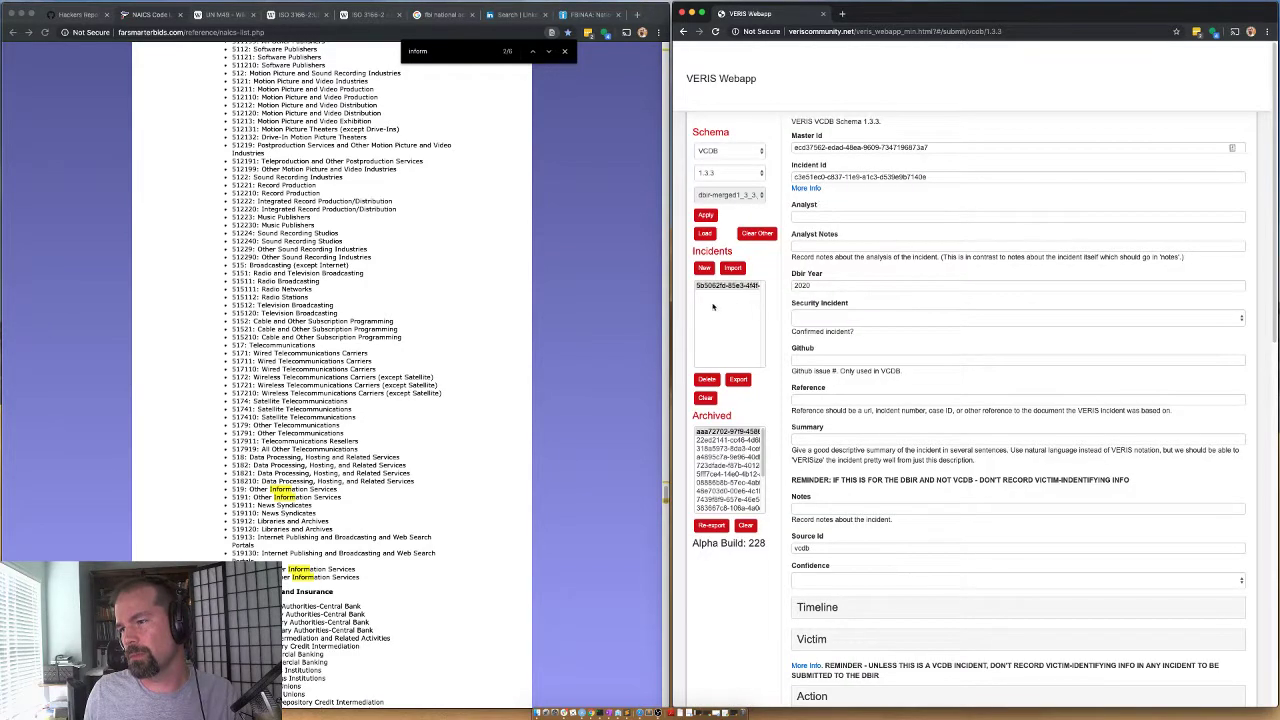
Try to save the blank incident form with the saved incident selected in the Incidents list
{"action": "left_click", "coordinate": [720, 286]}
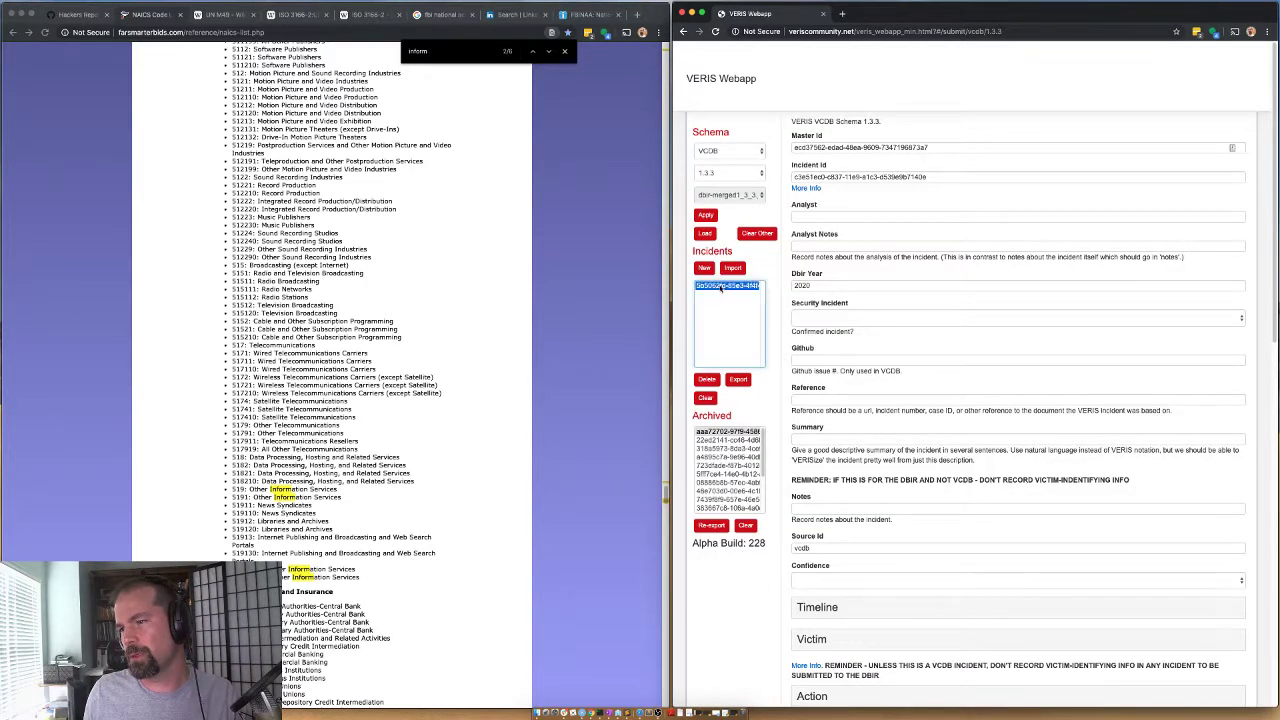
{"action": "scroll", "coordinate": [885, 323], "scroll_direction": "down", "scroll_amount": 15}
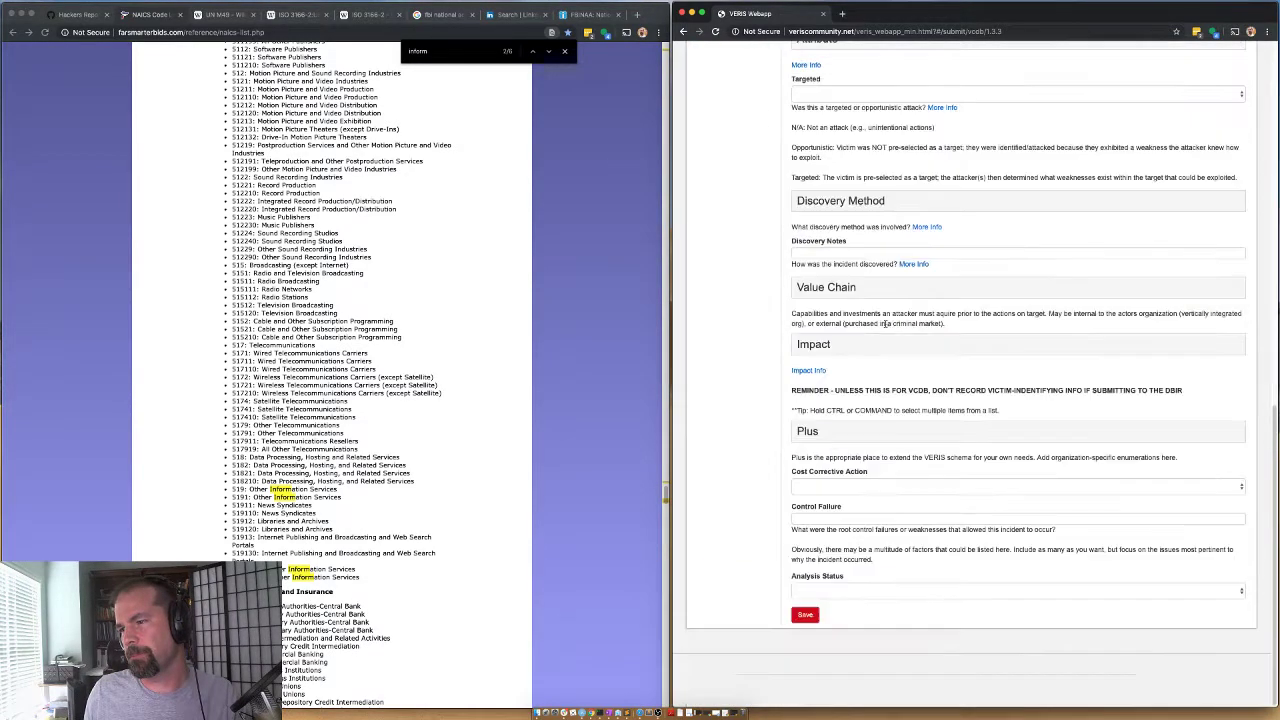
{"action": "left_click", "coordinate": [805, 614]}
{"action": "left_click", "coordinate": [745, 287]}
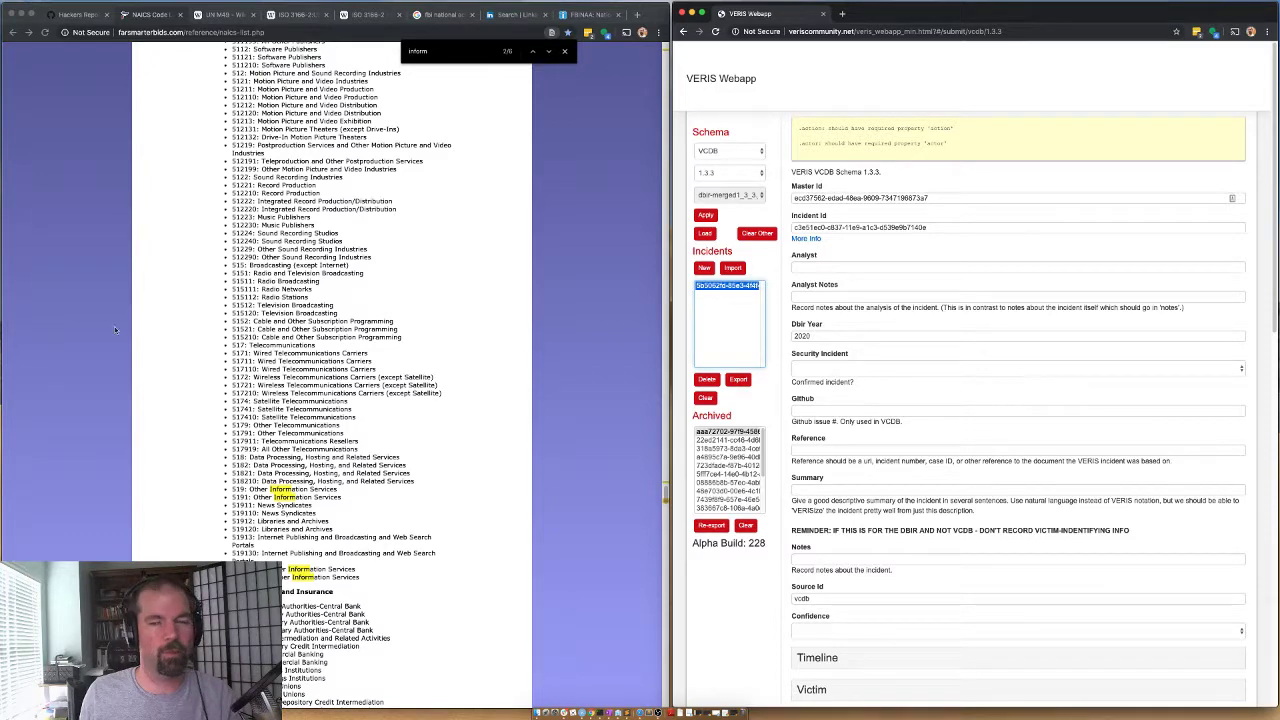
Filter the VCDB repository's open issues to those assigned to your own account and open the Bayer Winnti cyber attack issue
{"action": "left_click", "coordinate": [66, 15]}
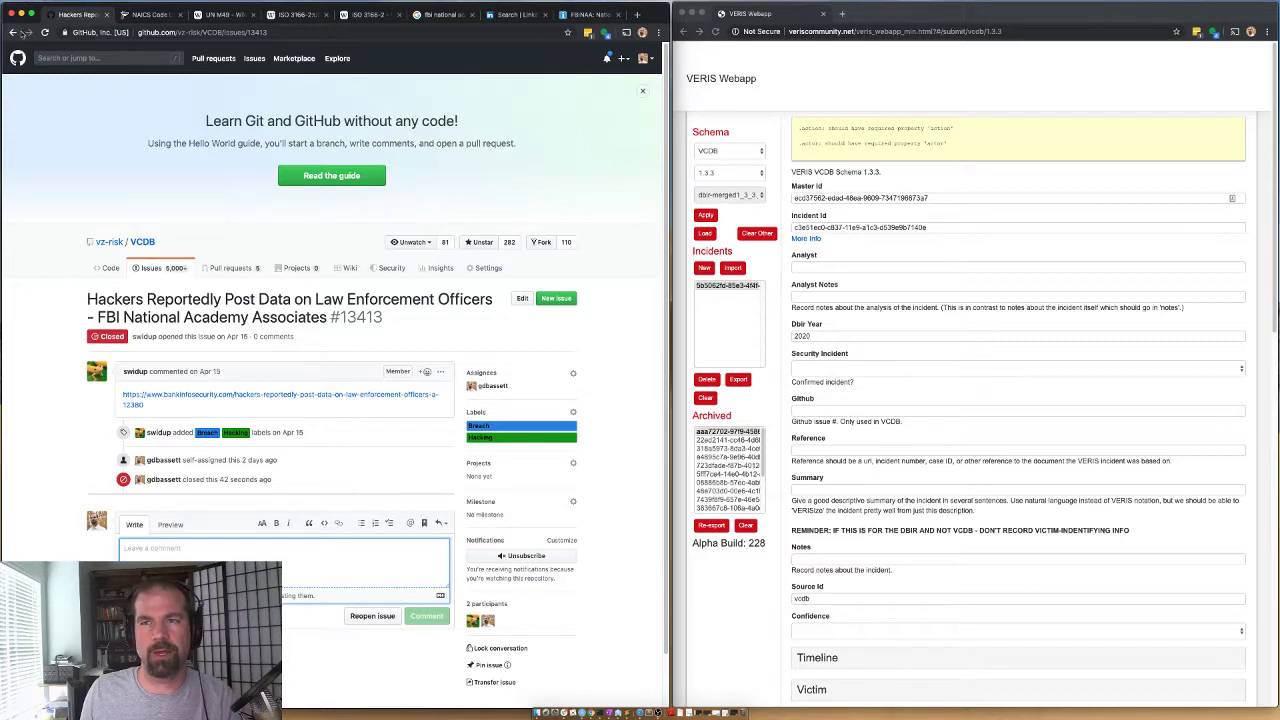
{"action": "left_click", "coordinate": [164, 268]}
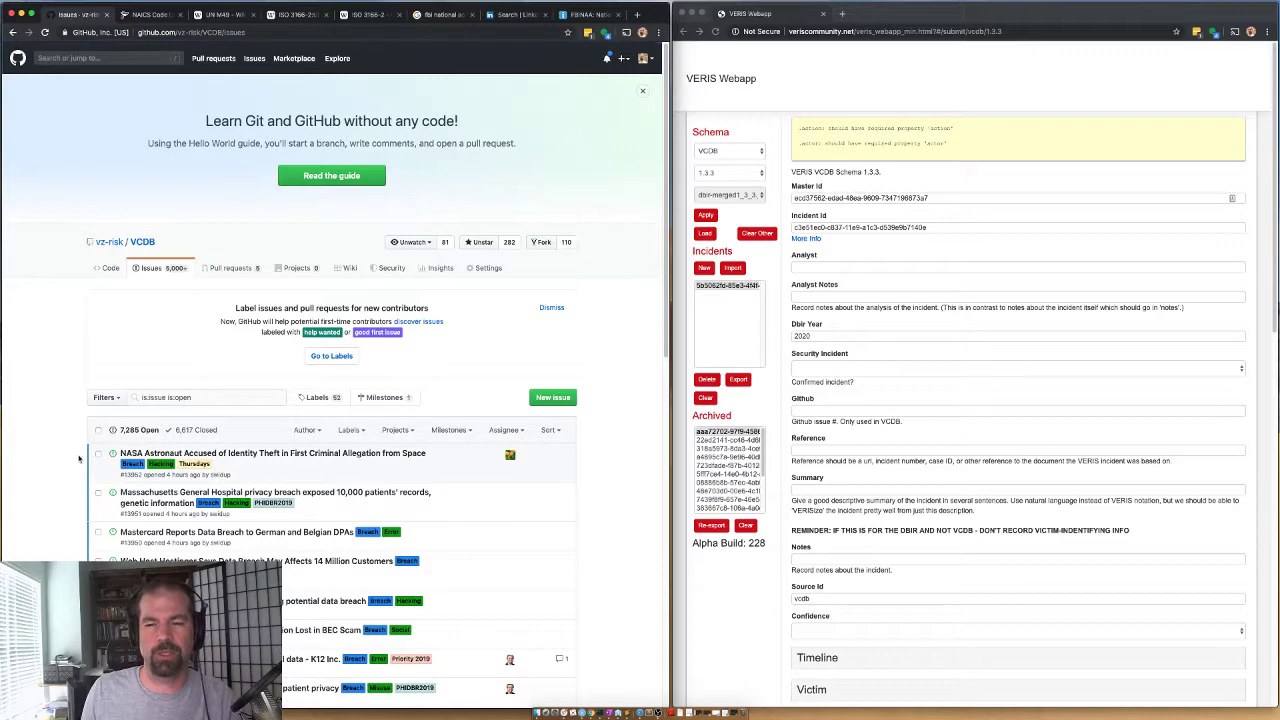
{"action": "scroll", "coordinate": [225, 460], "scroll_direction": "down", "scroll_amount": 5}
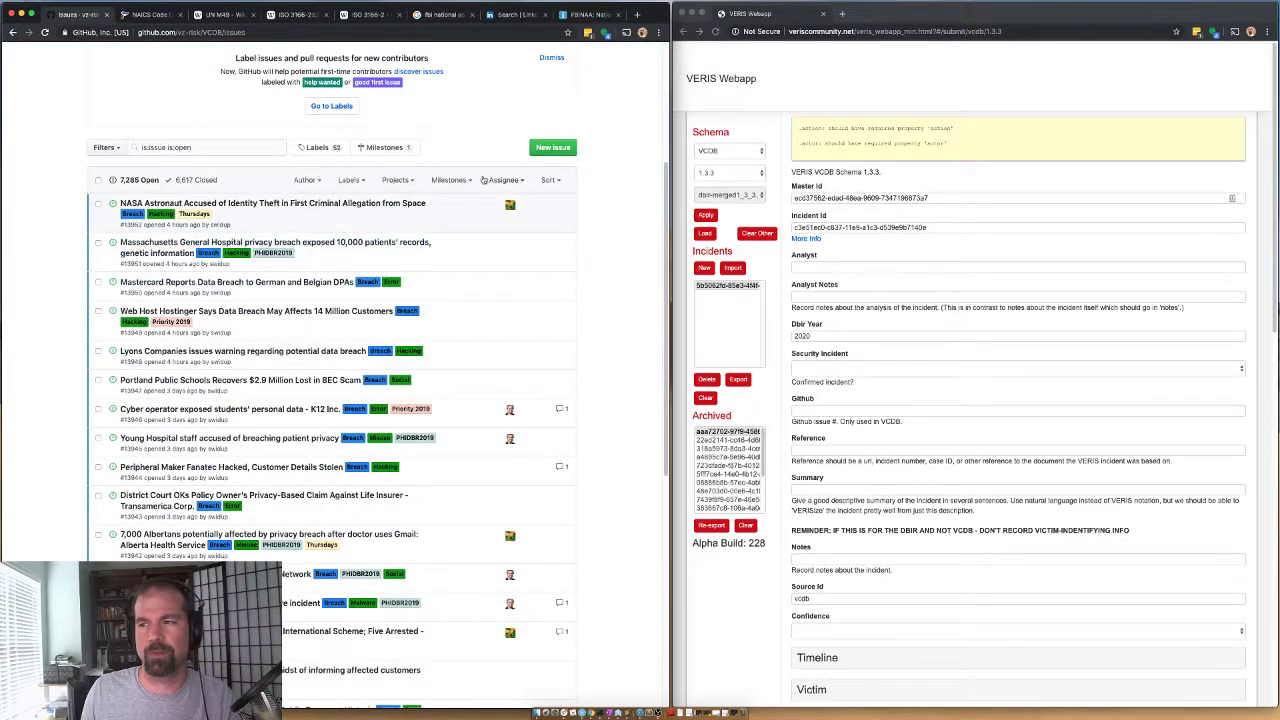
{"action": "left_click", "coordinate": [503, 180]}
{"action": "left_click", "coordinate": [445, 268]}
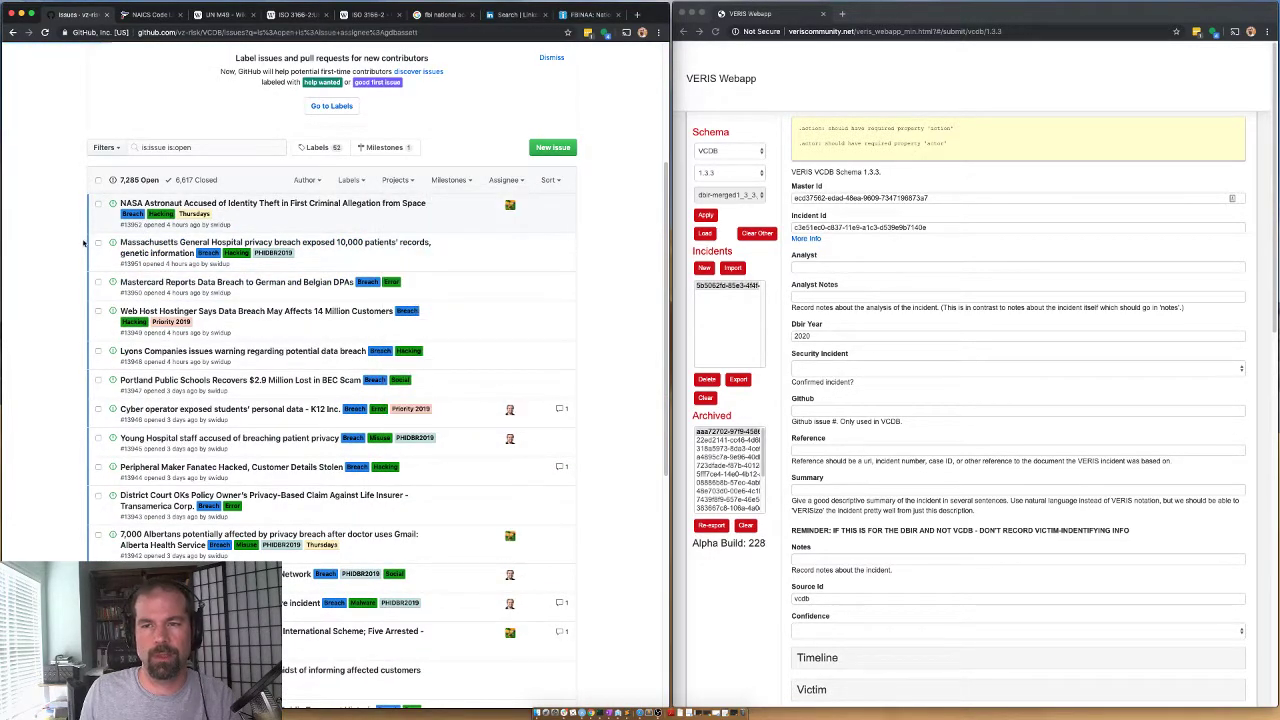
{"action": "scroll", "coordinate": [160, 320], "scroll_direction": "down", "scroll_amount": 3}
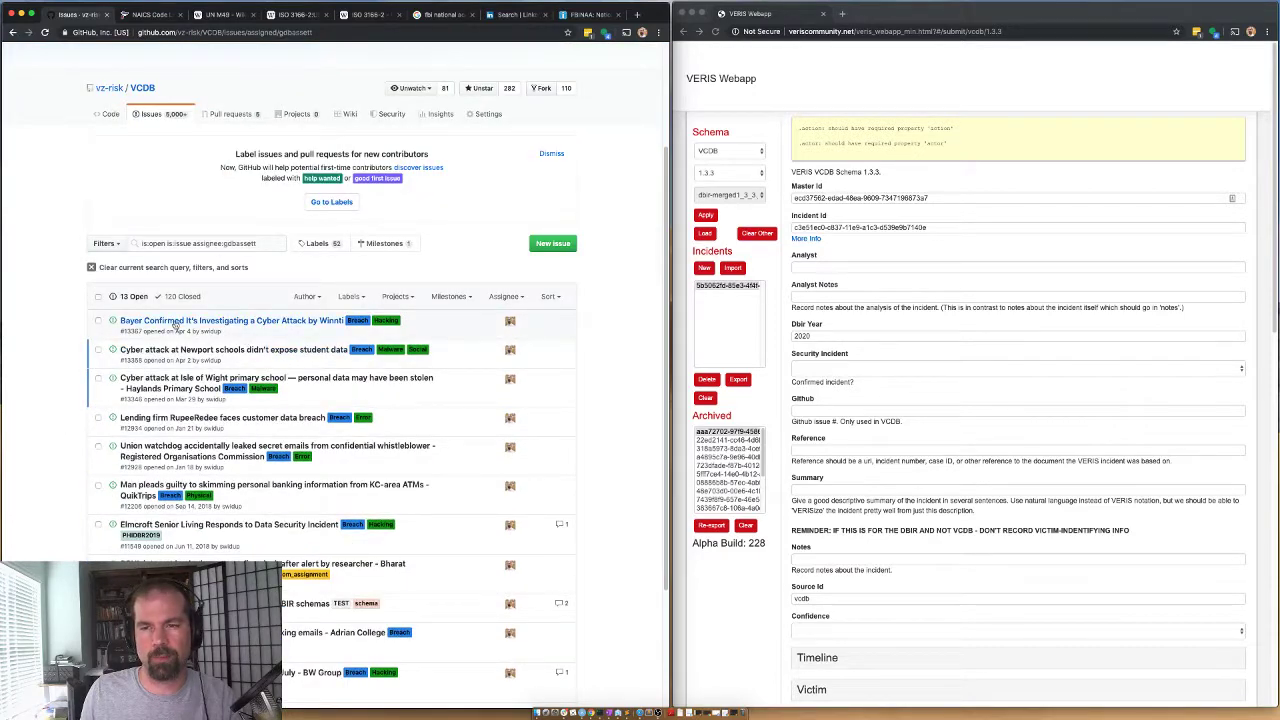
{"action": "mouse_move", "coordinate": [174, 323]}
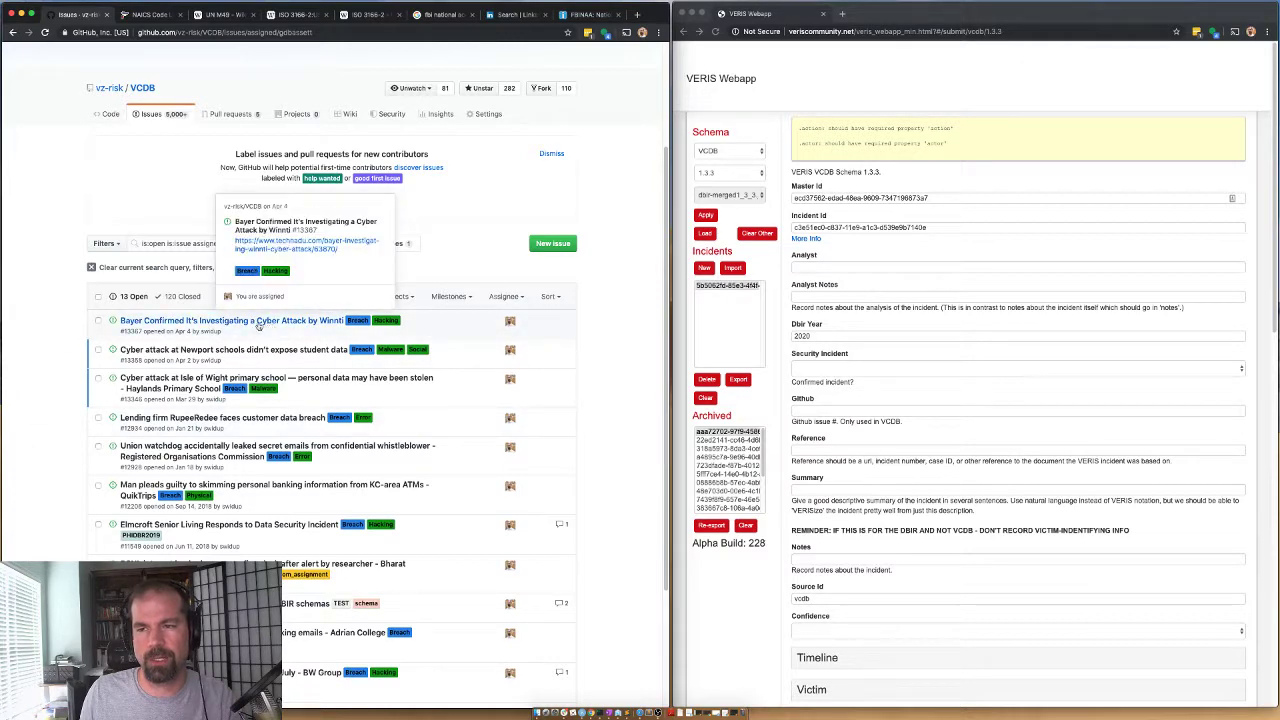
{"action": "left_click", "coordinate": [258, 321]}
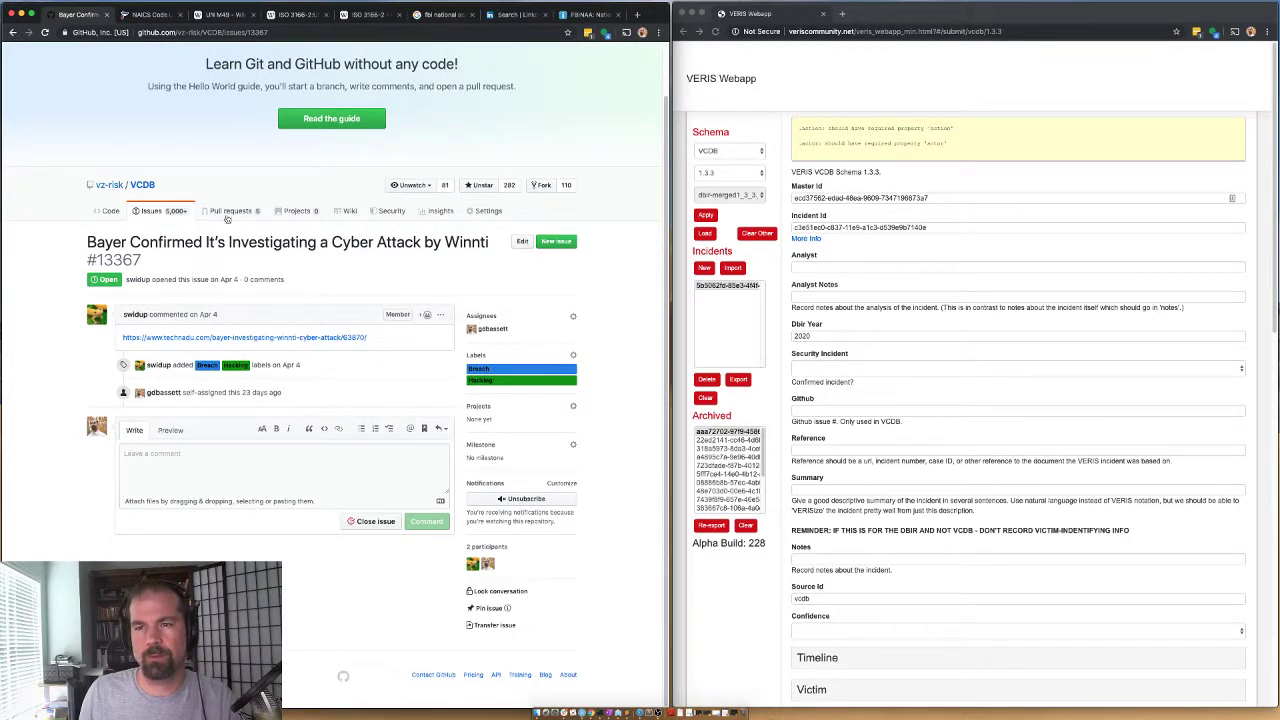
Open the VCDB repository in a separate tab and view the "3 VCDB incidents from today's stream" commit from its commit history
{"action": "right_click", "coordinate": [141, 185]}
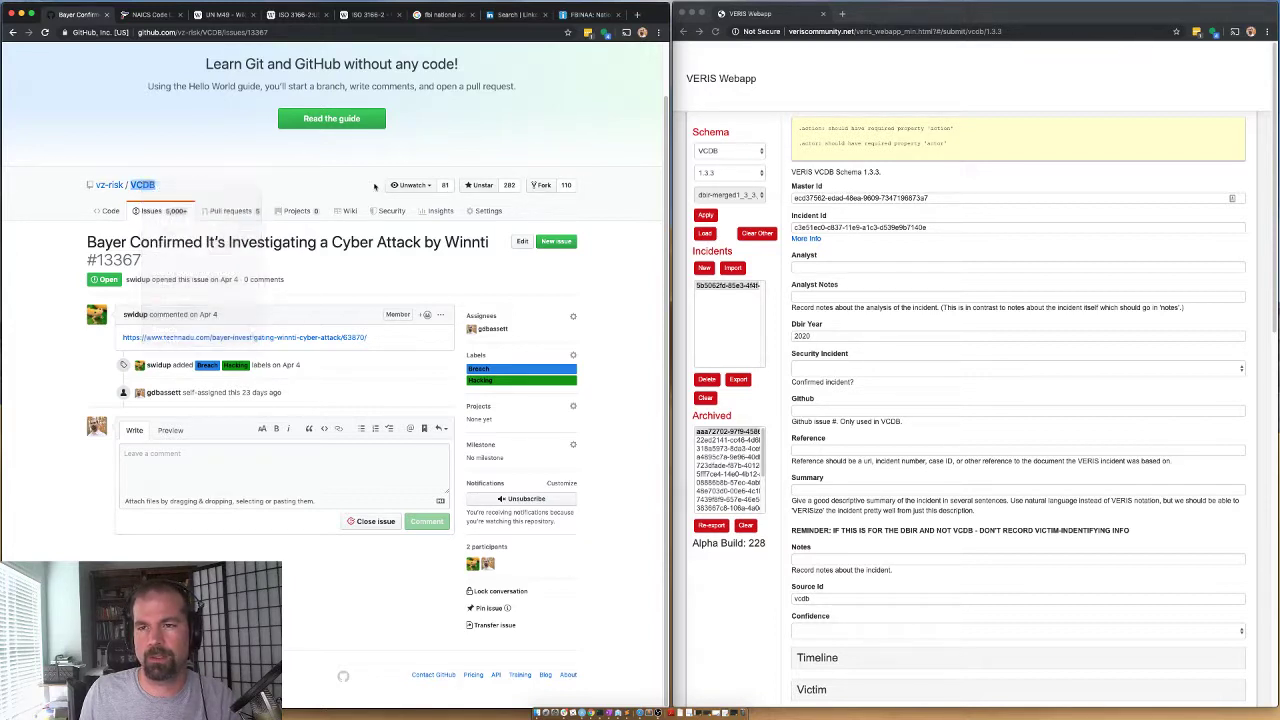
{"action": "left_click", "coordinate": [172, 188]}
{"action": "left_click", "coordinate": [140, 15]}
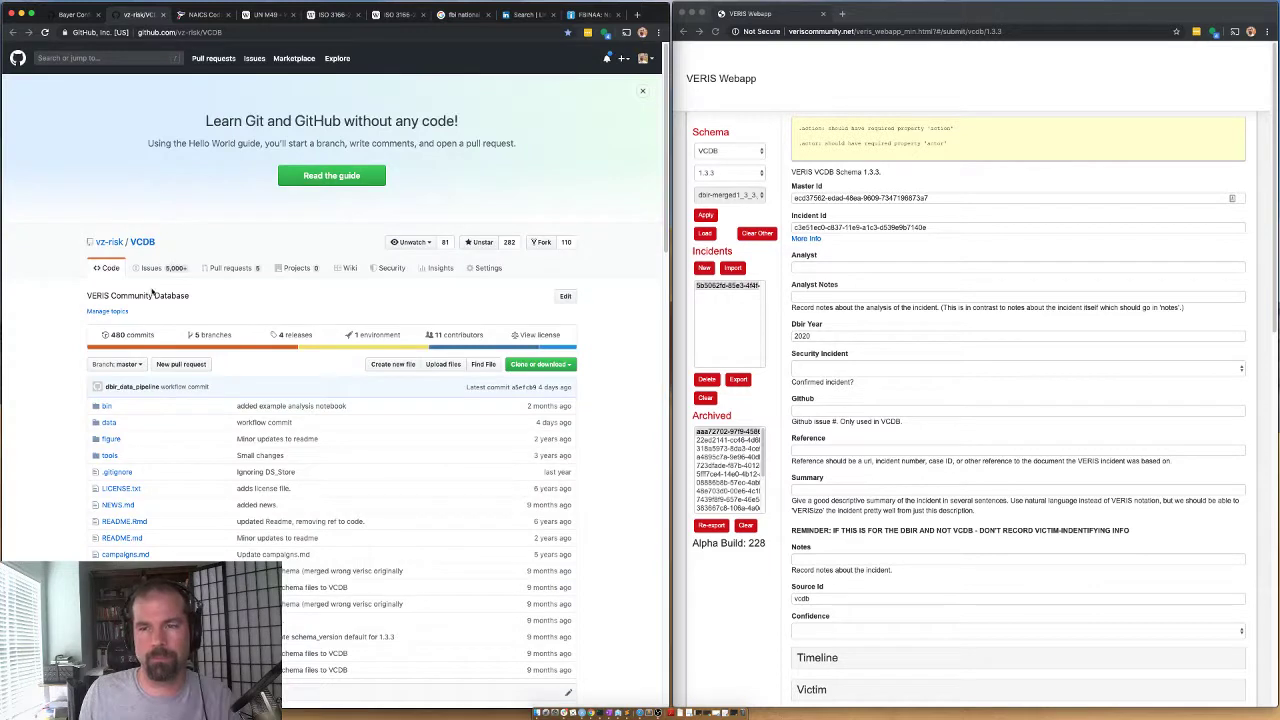
{"action": "left_click", "coordinate": [128, 335]}
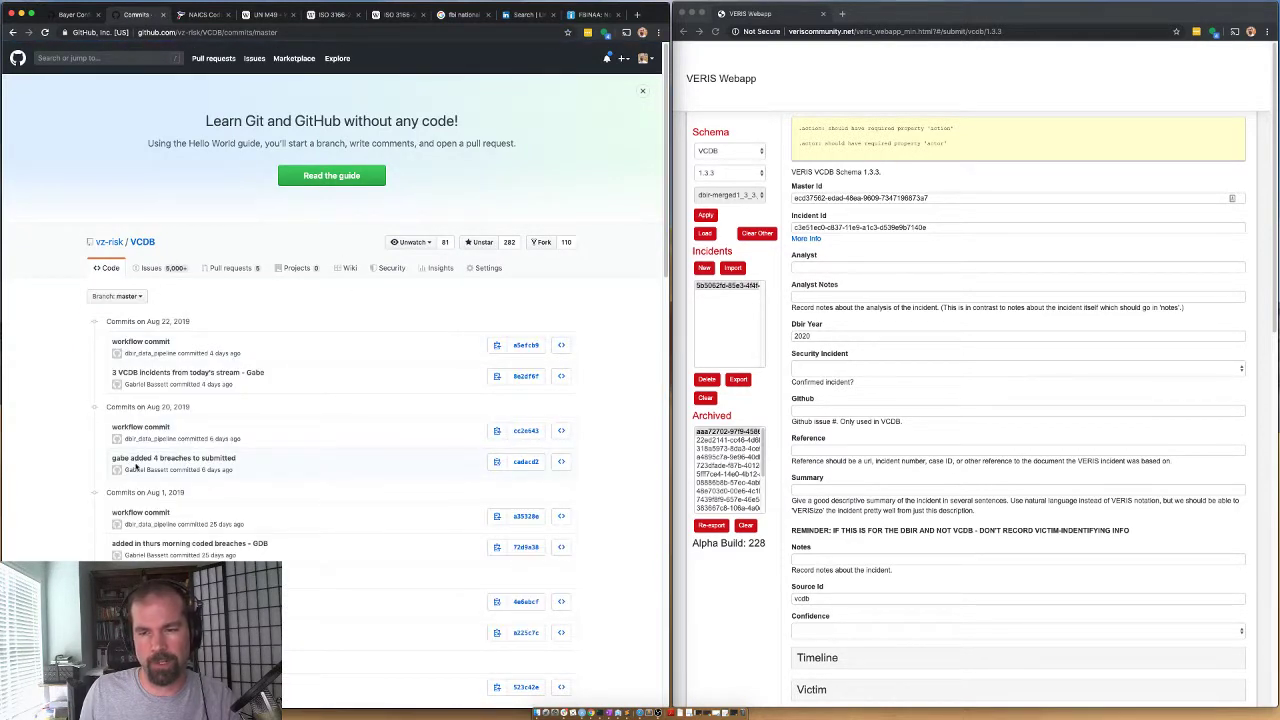
{"action": "left_click", "coordinate": [157, 373]}
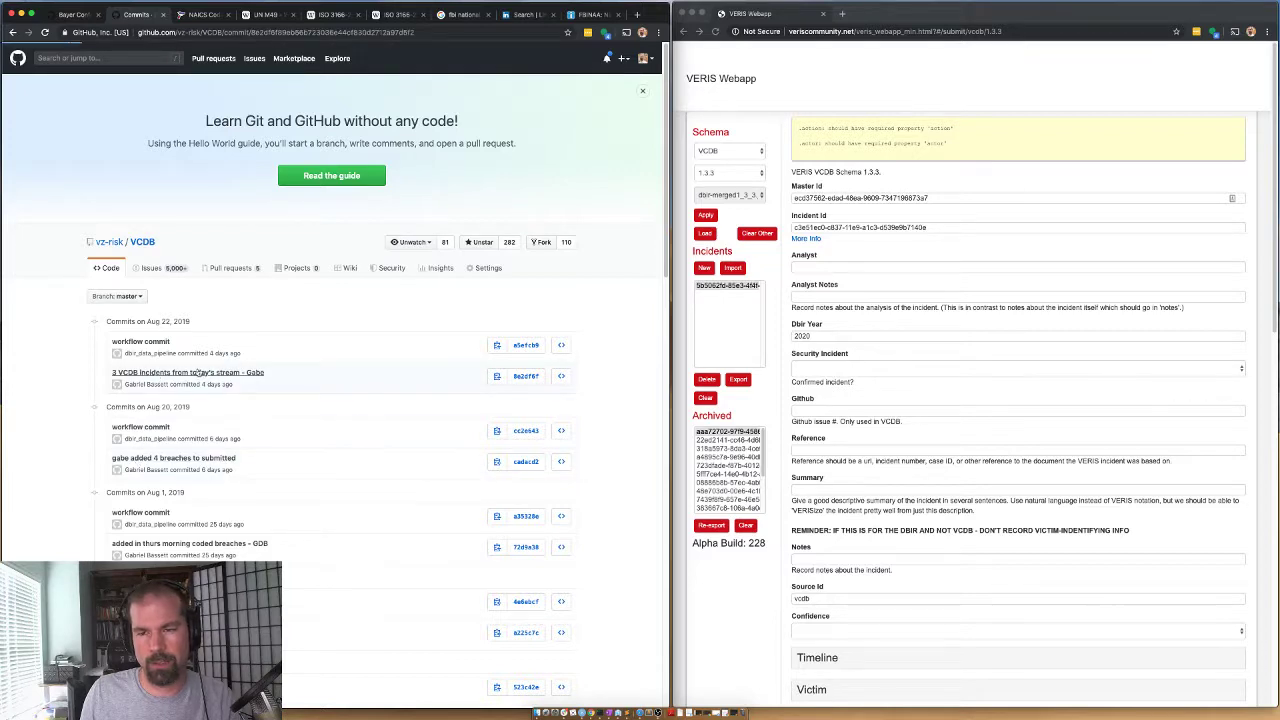
{"action": "scroll", "coordinate": [200, 450], "scroll_direction": "down", "scroll_amount": 3}
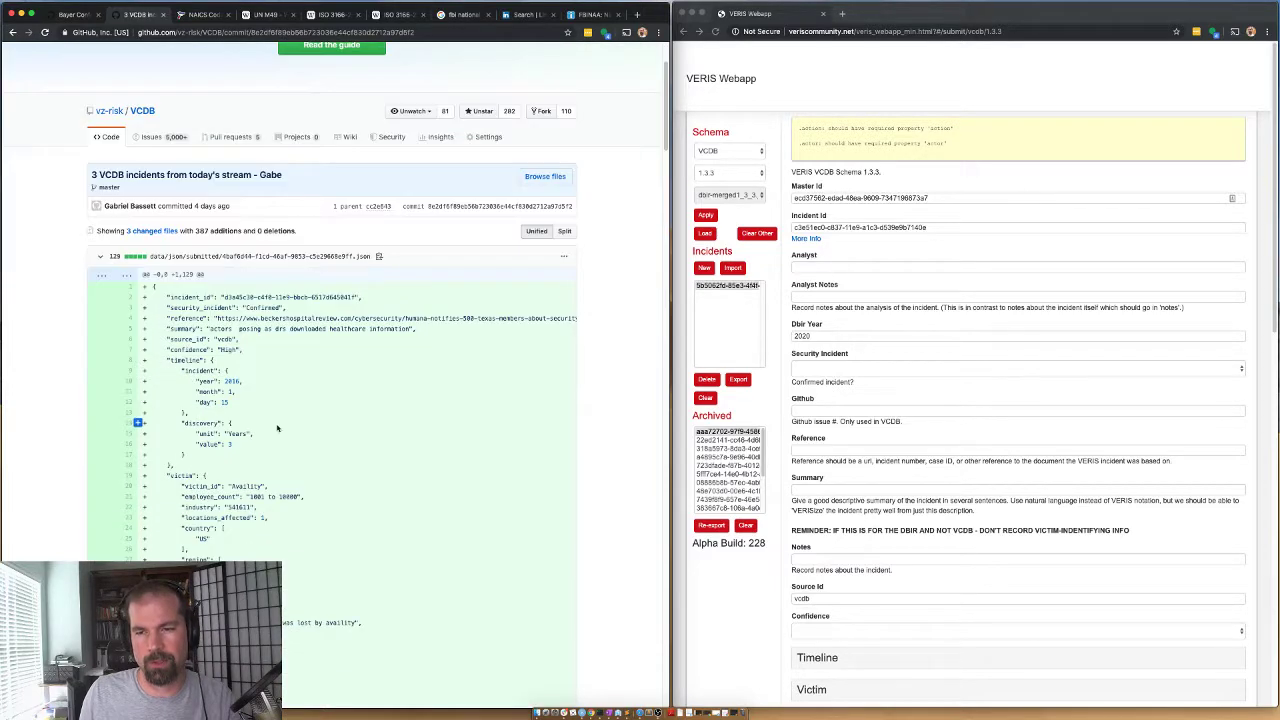
Search the commit for "winnti" and close the Bayer Winnti cyber attack issue on GitHub
{"action": "key", "text": "super+f"}
{"action": "type", "text": "winnti"}
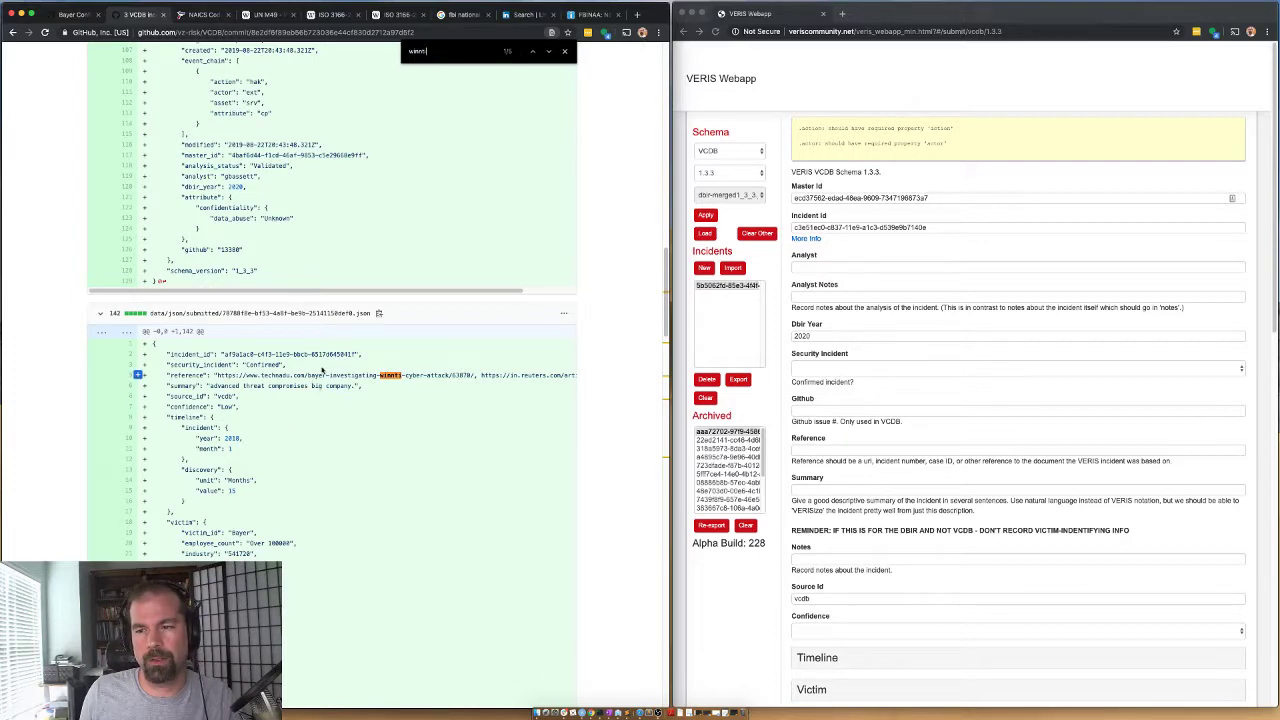
{"action": "left_click", "coordinate": [79, 14]}
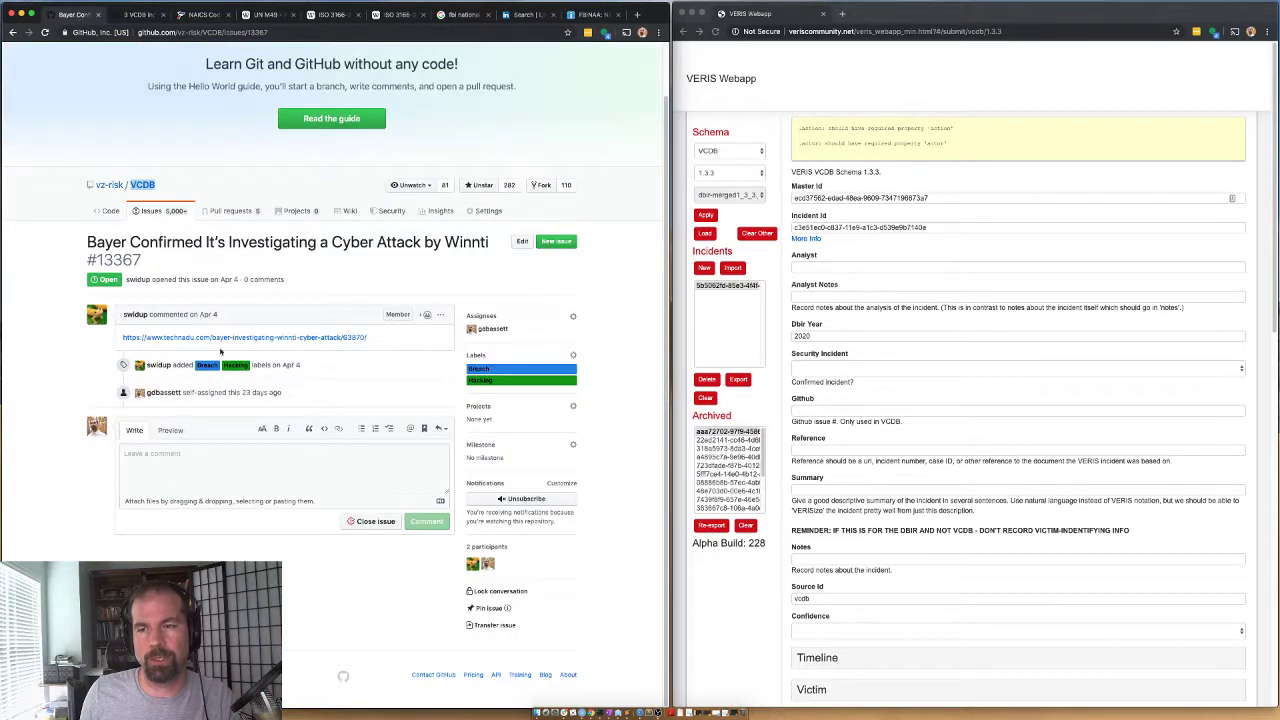
{"action": "left_click", "coordinate": [383, 522]}
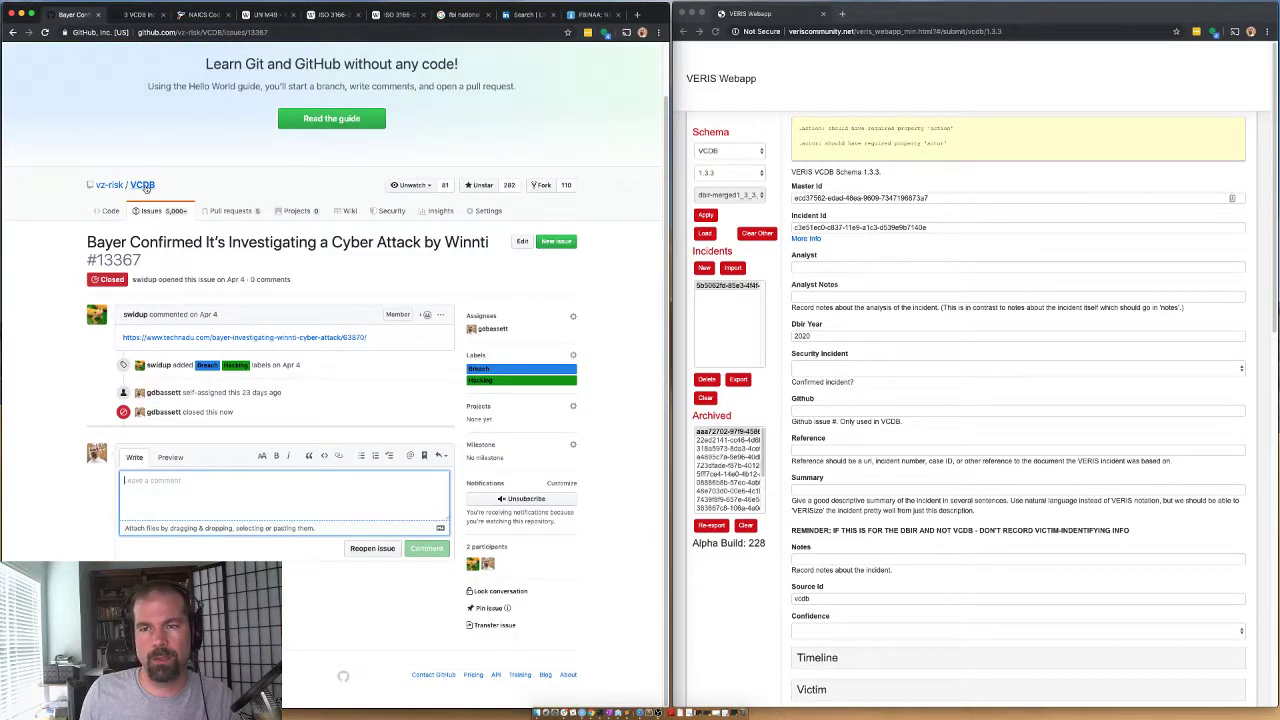
Return to your assigned VCDB issues, open the Newport schools cyber attack issue, and open its linked article in a separate tab
{"action": "left_click", "coordinate": [13, 33]}
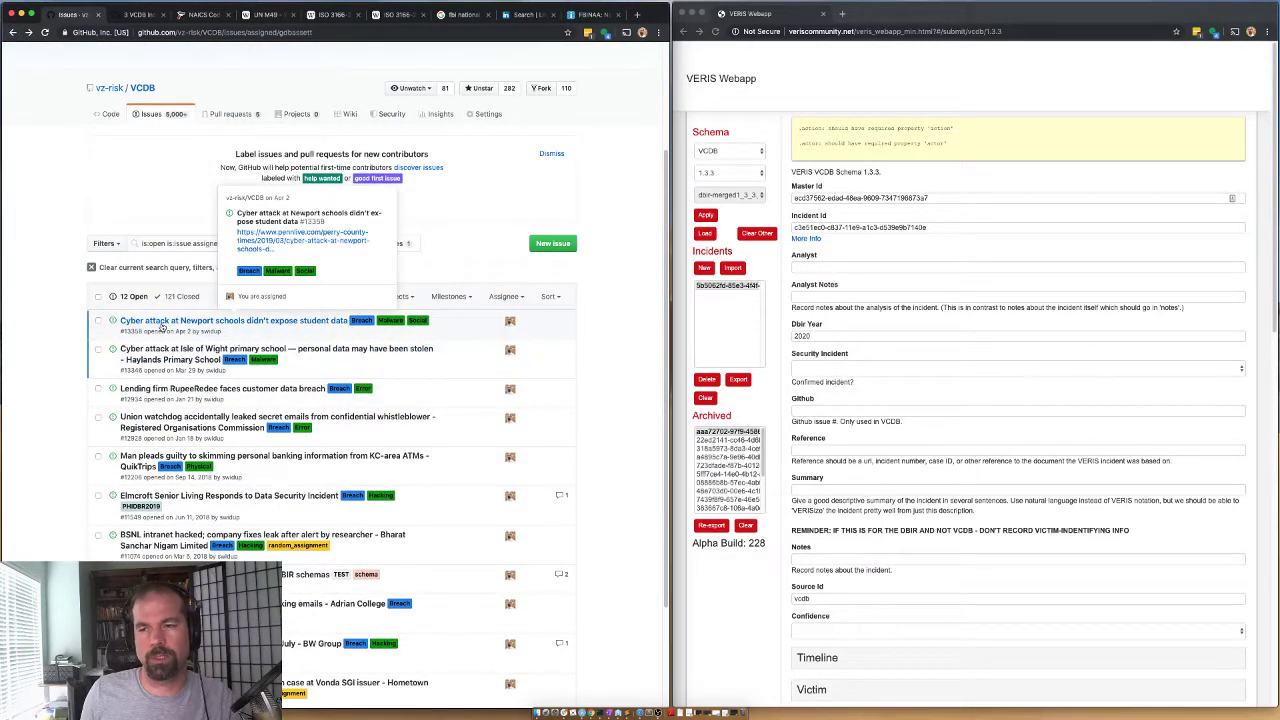
{"action": "left_click", "coordinate": [161, 324]}
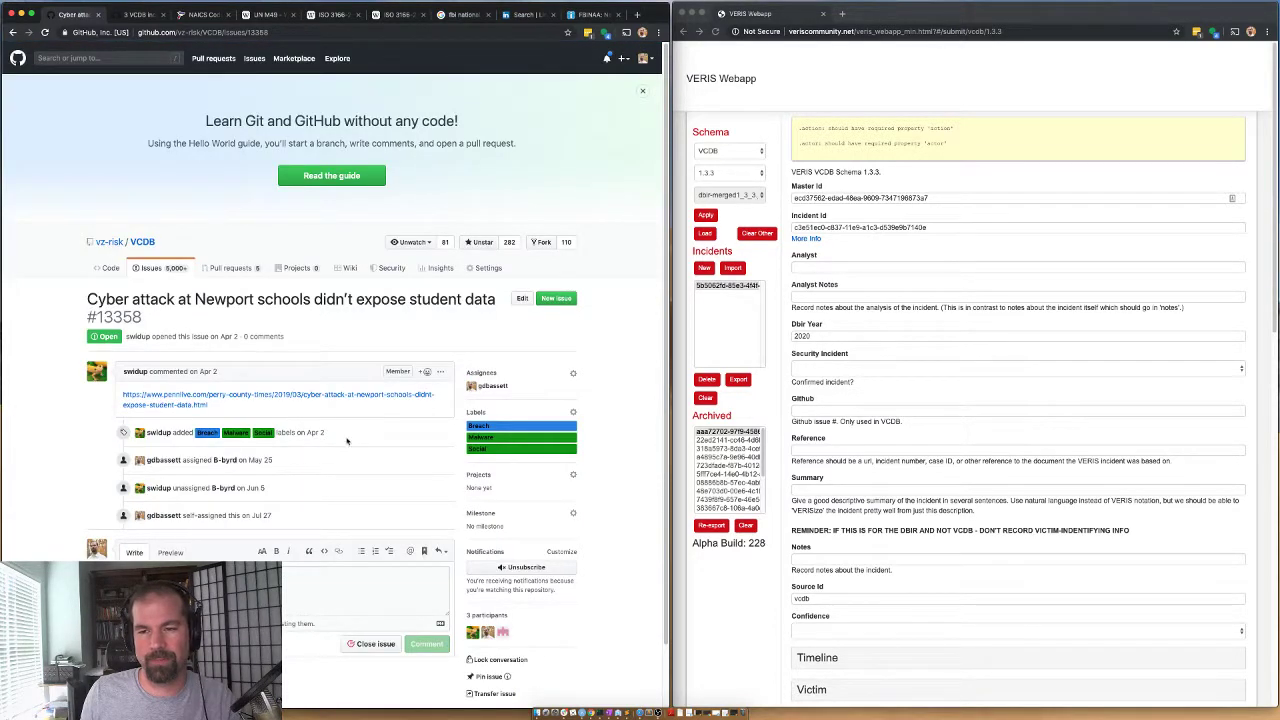
{"action": "right_click", "coordinate": [345, 397]}
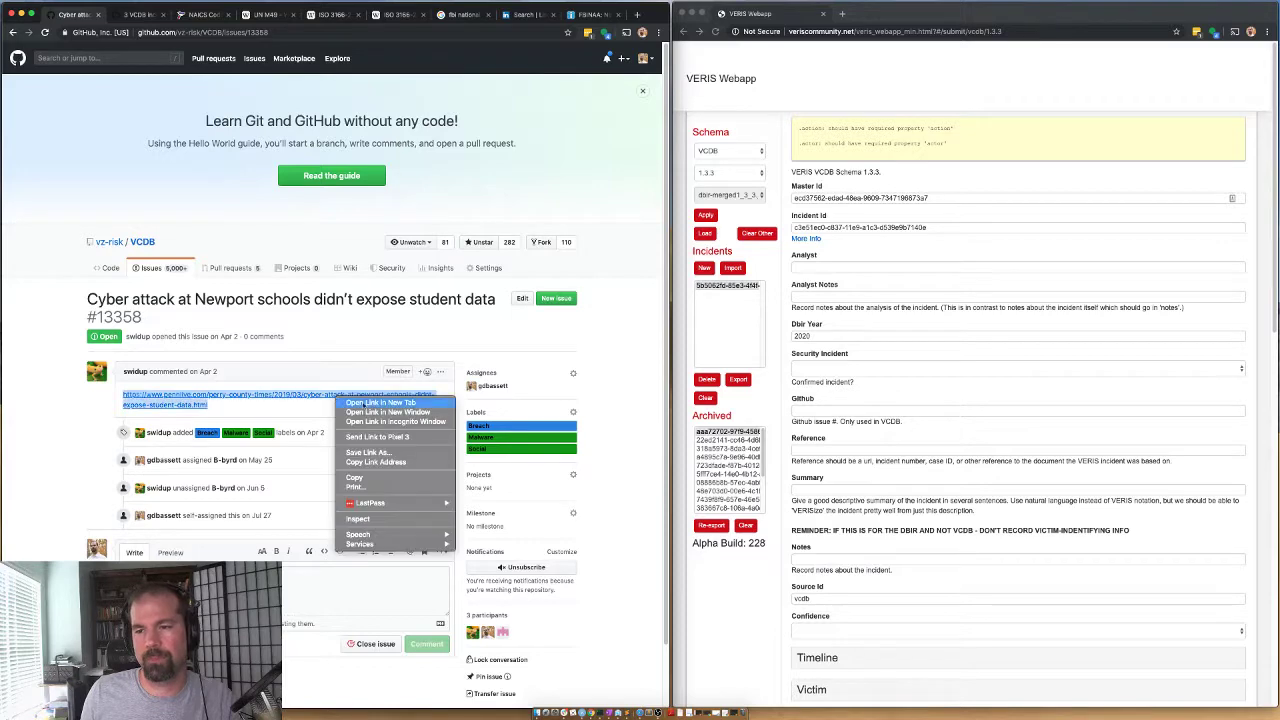
{"action": "left_click", "coordinate": [372, 404]}
Close the browser tabs for the VCDB commit and the FBINAA page, and return to the Newport schools issue
{"action": "left_click", "coordinate": [154, 14]}
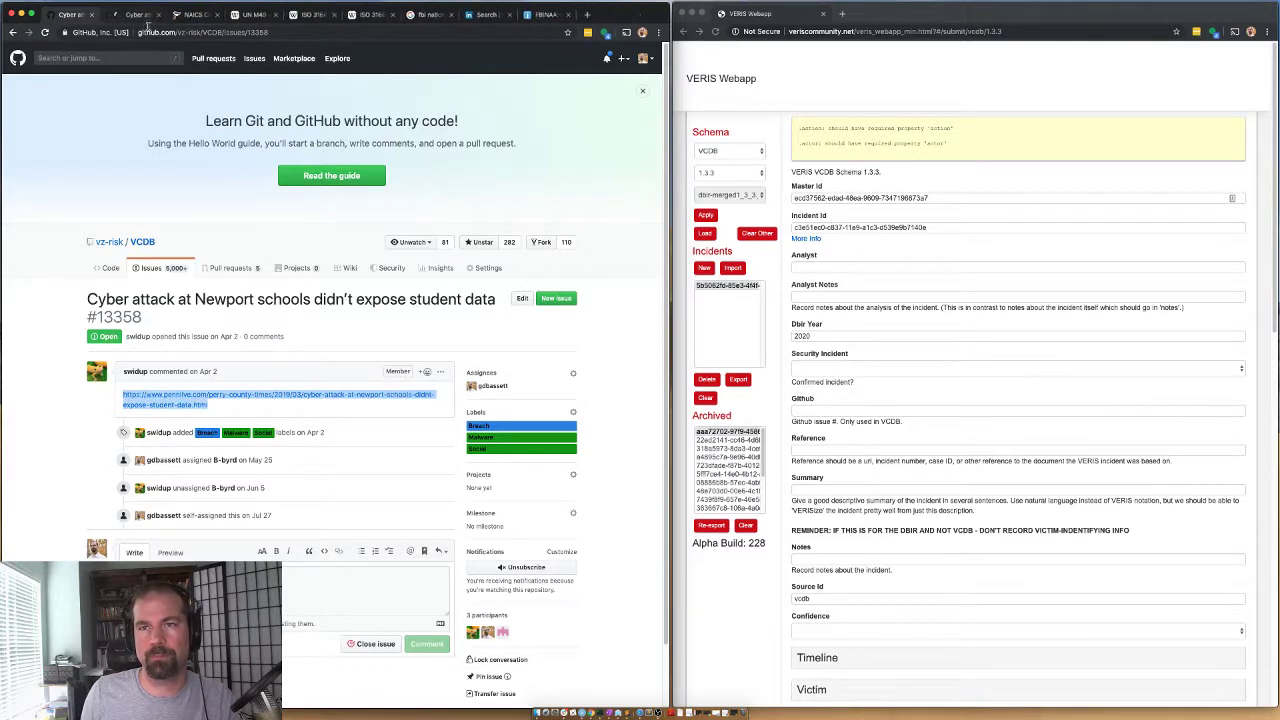
{"action": "left_click", "coordinate": [137, 15]}
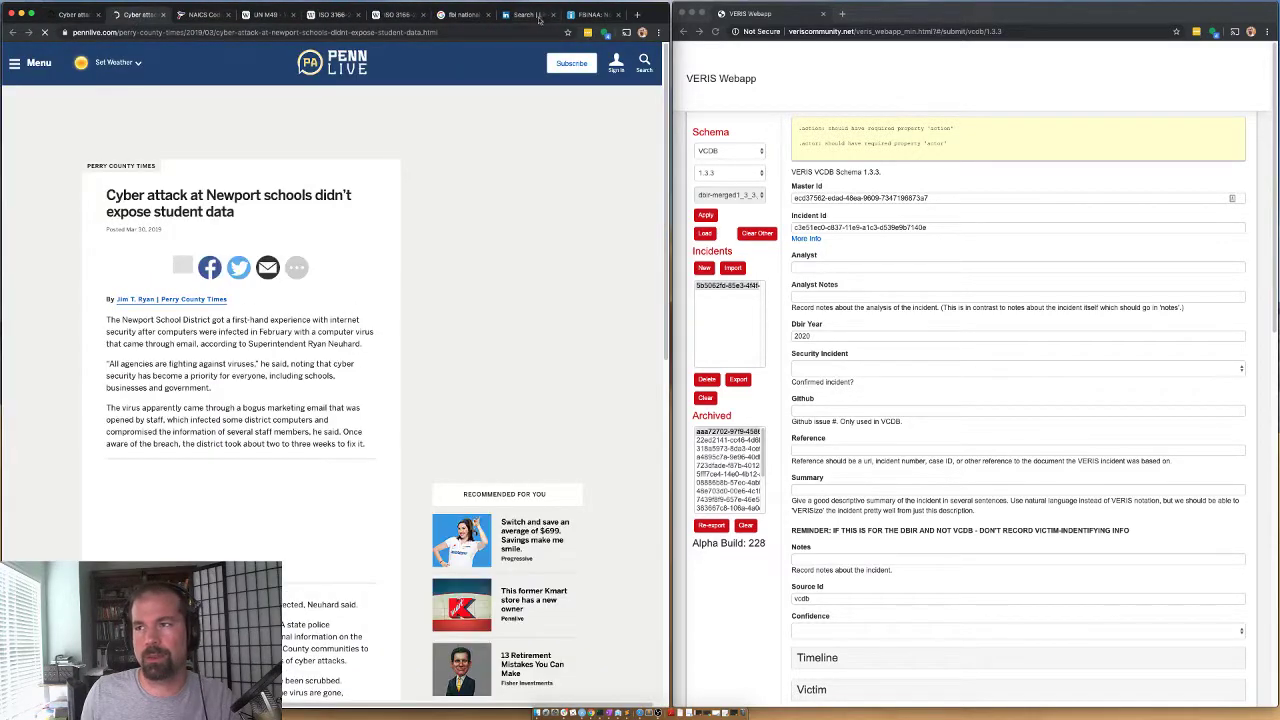
{"action": "left_click", "coordinate": [600, 15]}
{"action": "left_click", "coordinate": [619, 15]}
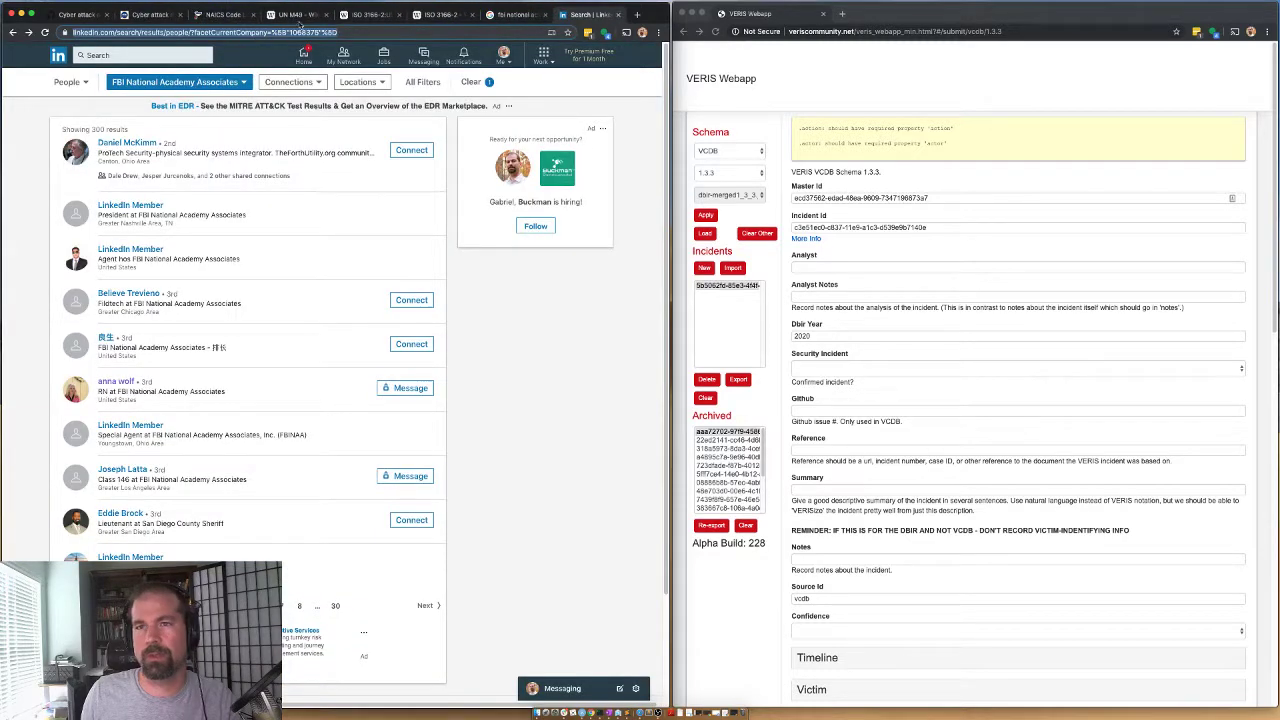
{"action": "left_click", "coordinate": [78, 15]}
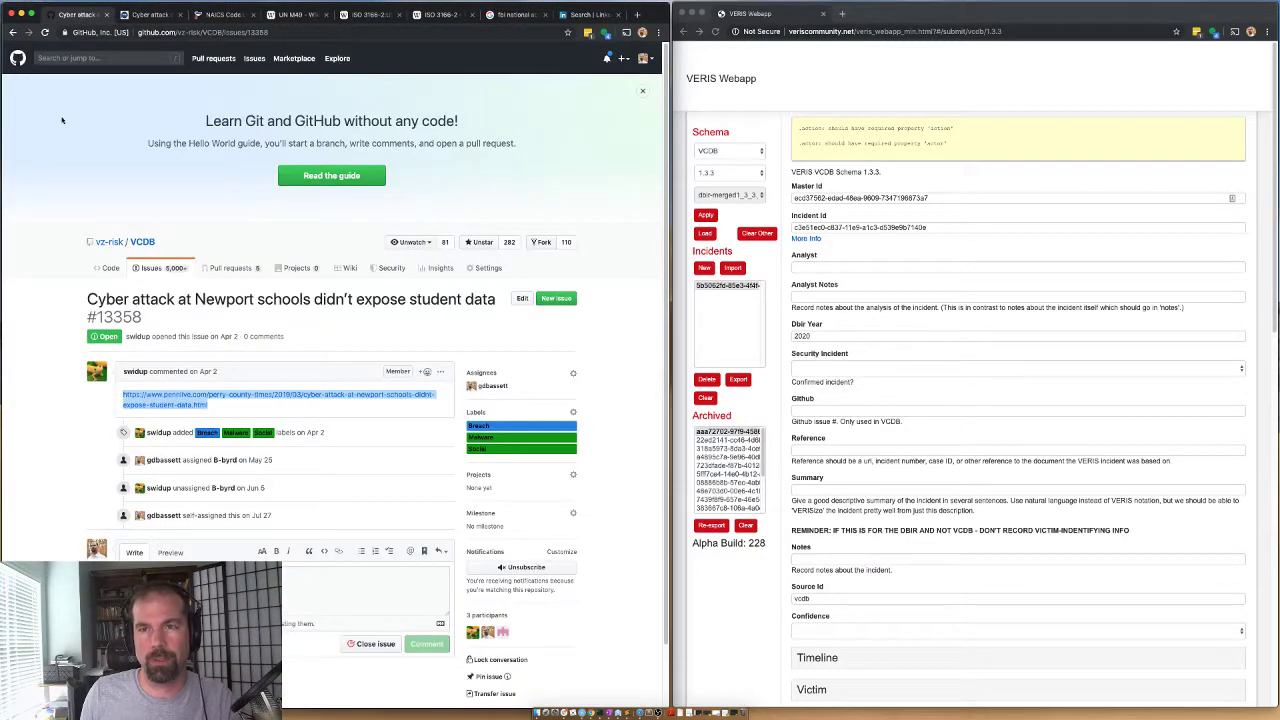
Read the opening of the PennLive article on the Newport schools cyber attack and highlight the quote about fighting viruses
{"action": "left_click", "coordinate": [146, 15]}
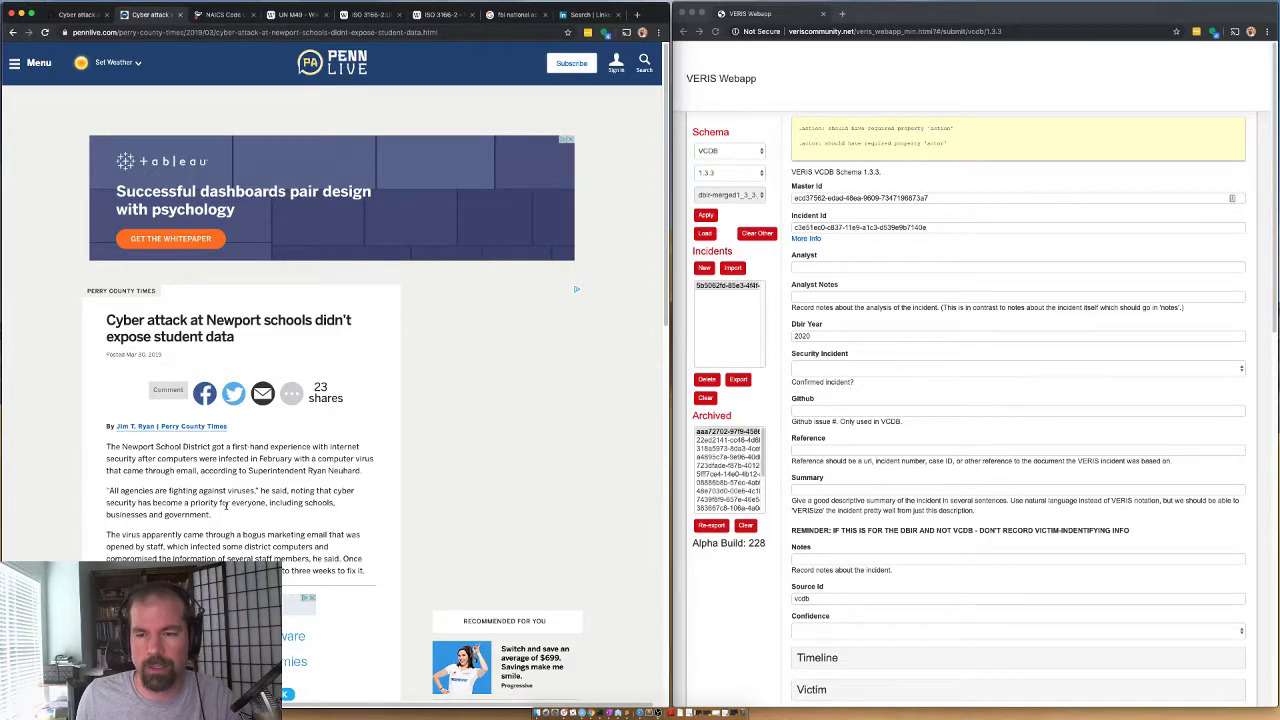
{"action": "scroll", "coordinate": [226, 506], "scroll_direction": "down", "scroll_amount": 4}
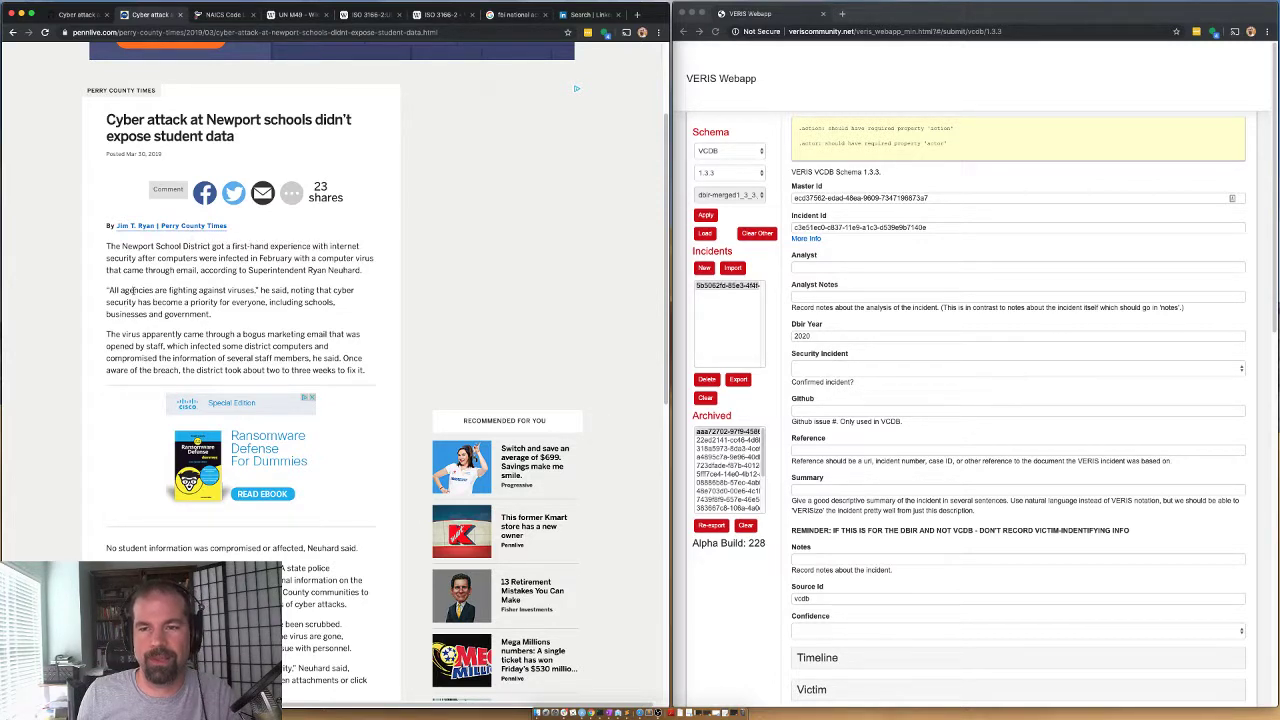
{"action": "left_click_drag", "start_coordinate": [109, 290], "coordinate": [257, 290]}
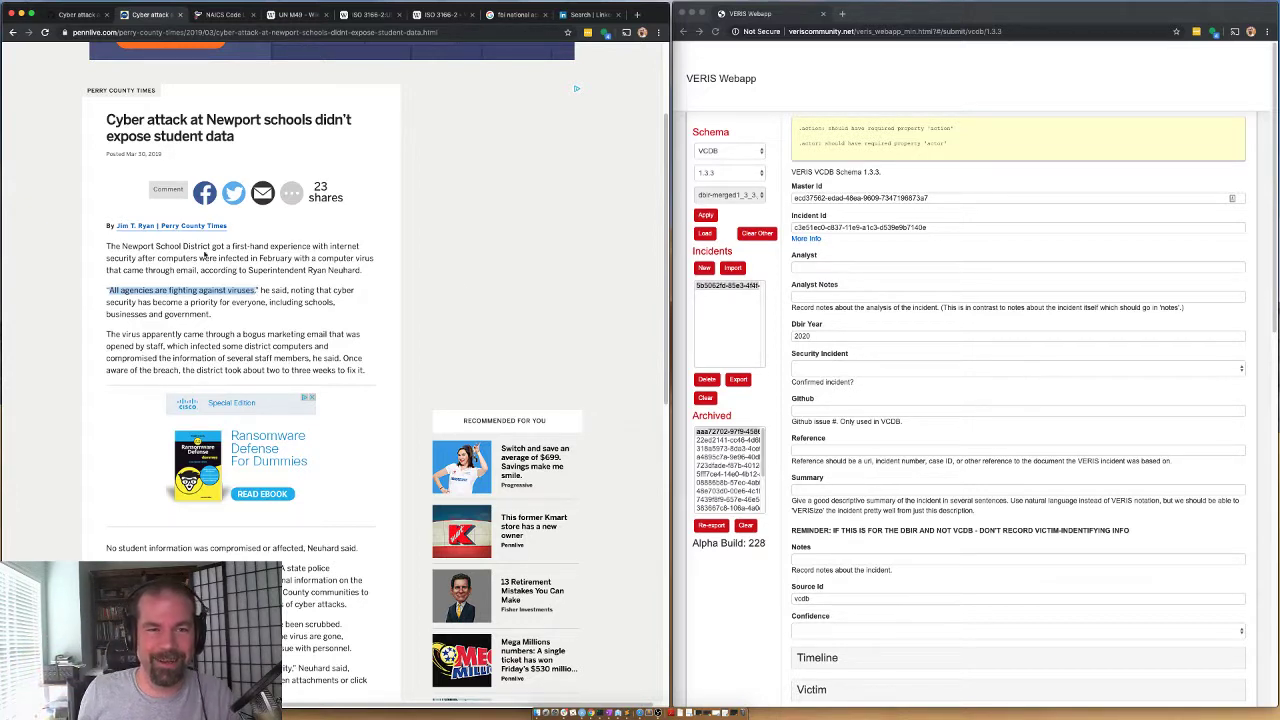
Enter "Newport gets schooled by malware." as the Summary of the new VERIS incident
{"action": "left_click", "coordinate": [815, 412]}
{"action": "left_click", "coordinate": [830, 450]}
{"action": "left_click", "coordinate": [809, 295]}
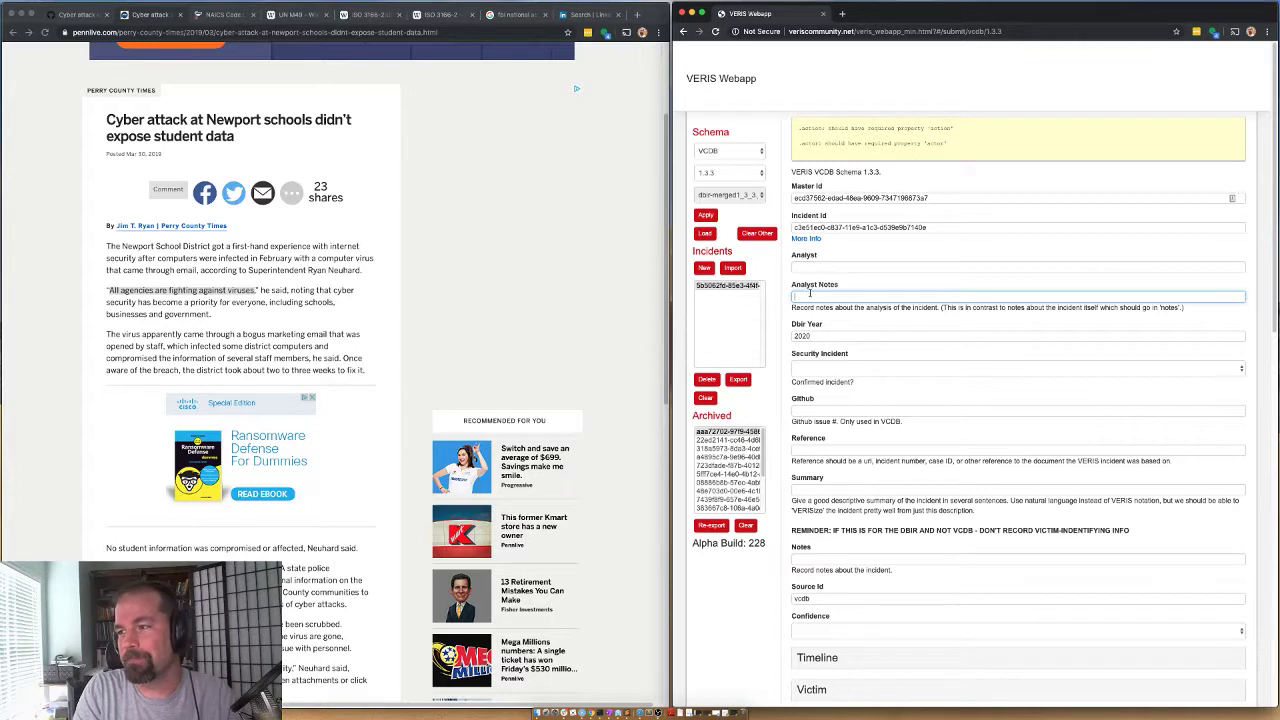
{"action": "left_click", "coordinate": [810, 488]}
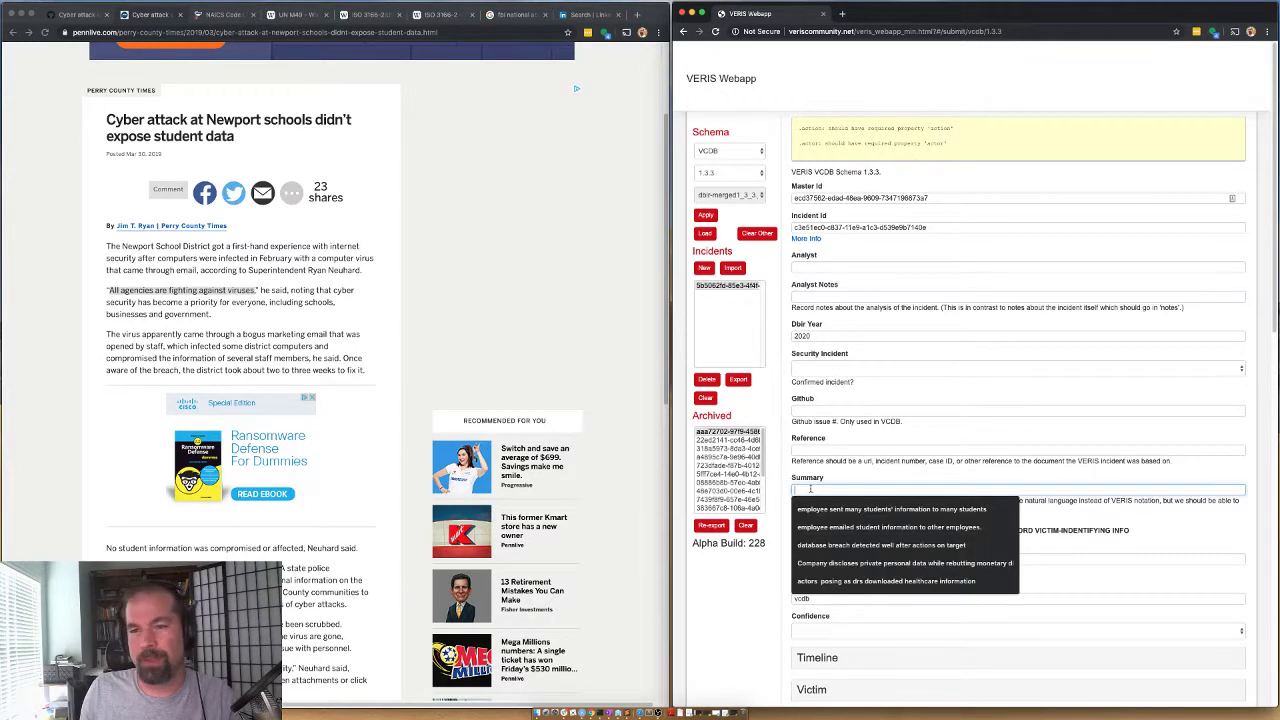
{"action": "type", "text": "Newport"}
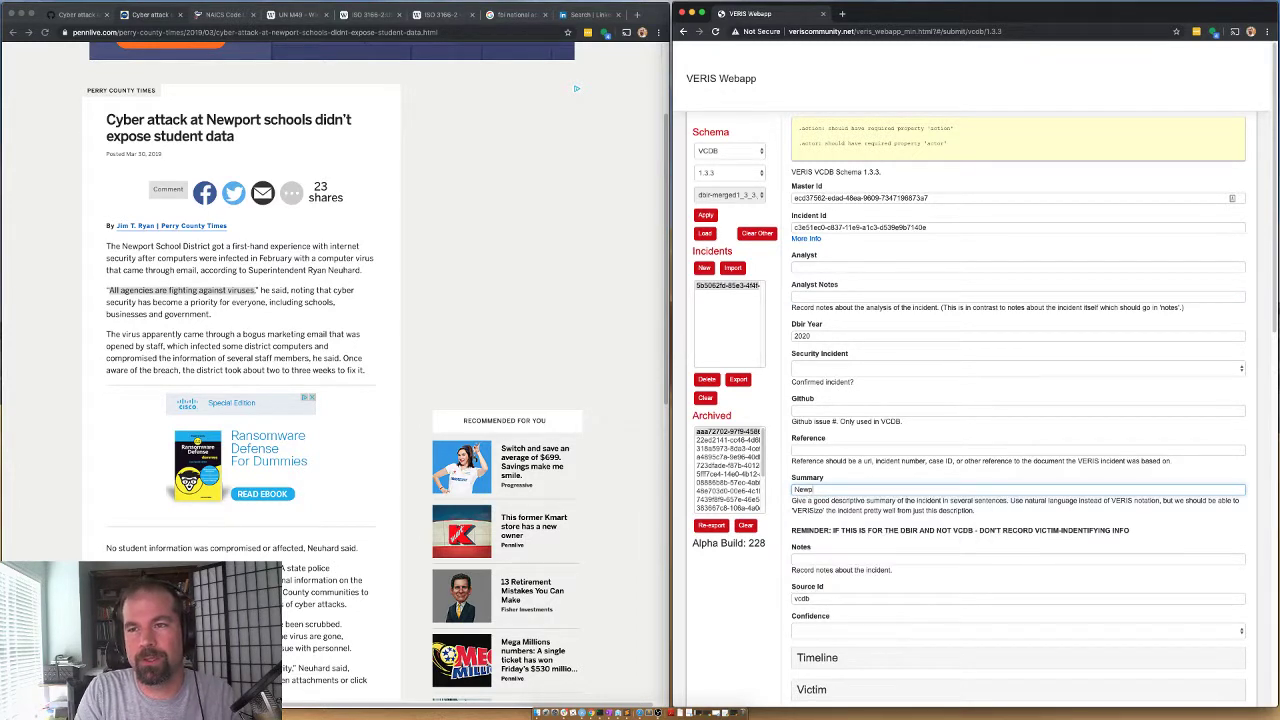
{"action": "type", "text": " gets schools"}
{"action": "type", "text": "d b"}
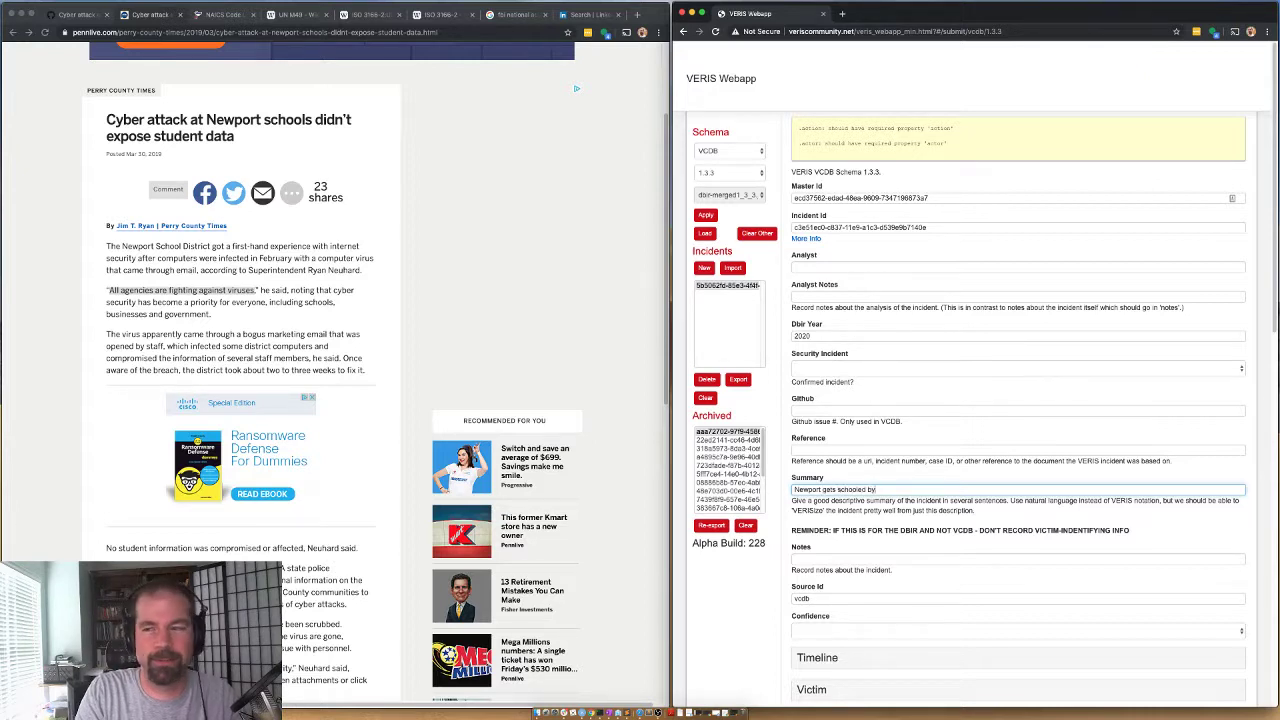
{"action": "type", "text": "y malware"}
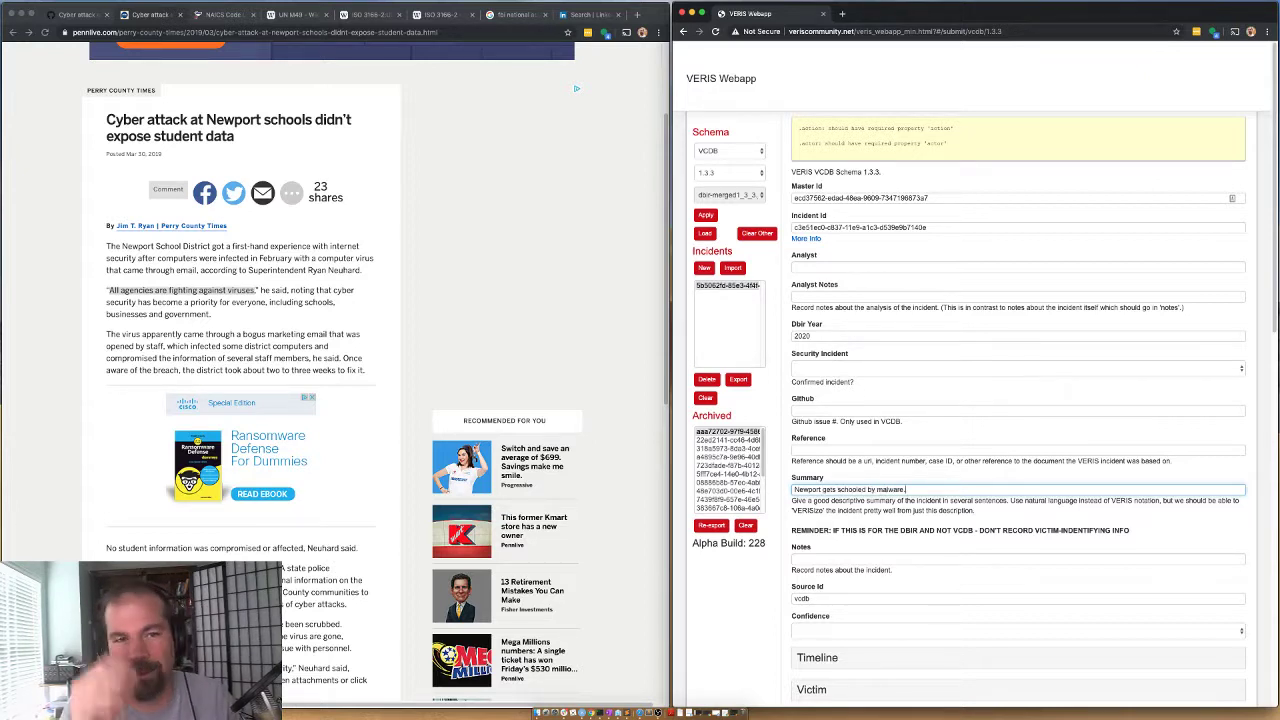
Replace the word "malware" in the incident's Summary with "virus"
{"action": "key", "text": "BackSpace"}
{"action": "key", "text": "BackSpace"}
{"action": "key", "text": "BackSpace"}
{"action": "key", "text": "BackSpace"}
{"action": "key", "text": "BackSpace"}
{"action": "key", "text": "BackSpace"}
{"action": "key", "text": "BackSpace"}
{"action": "type", "text": "virus"}
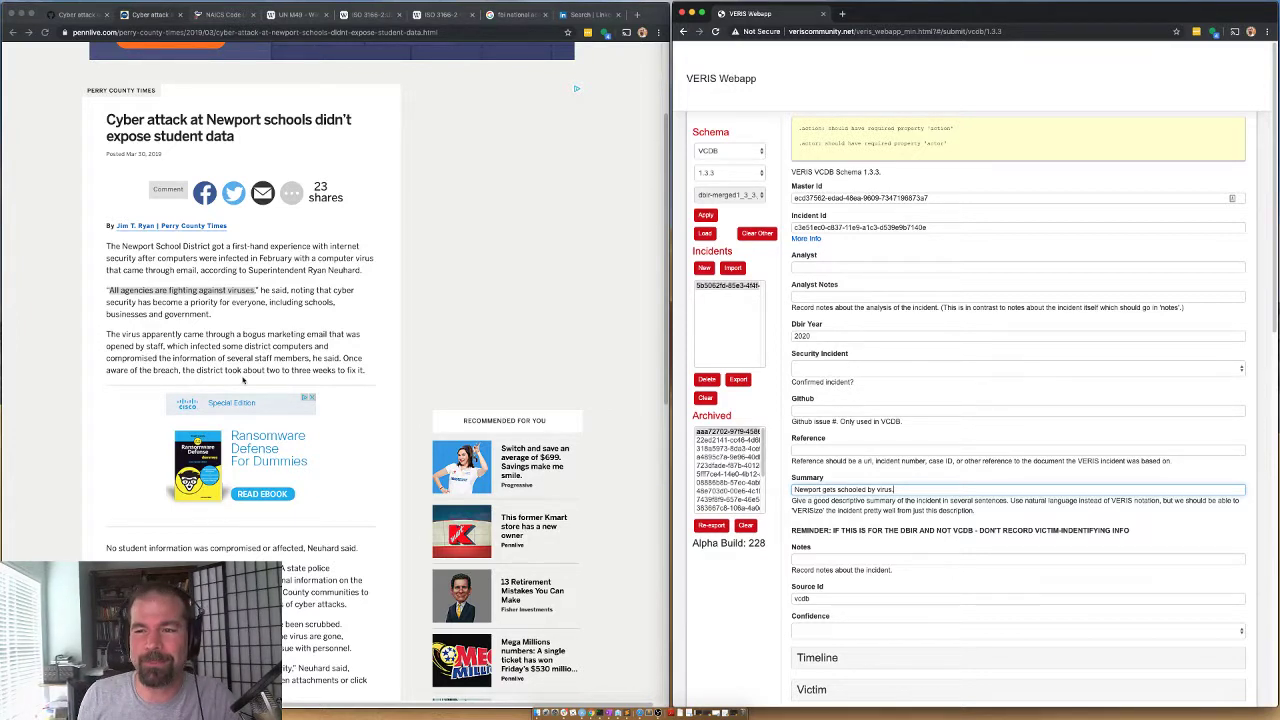
Examine the article's account of how the infection arrived, highlighting the passage about the compromised information of staff members
{"action": "left_click", "coordinate": [206, 312]}
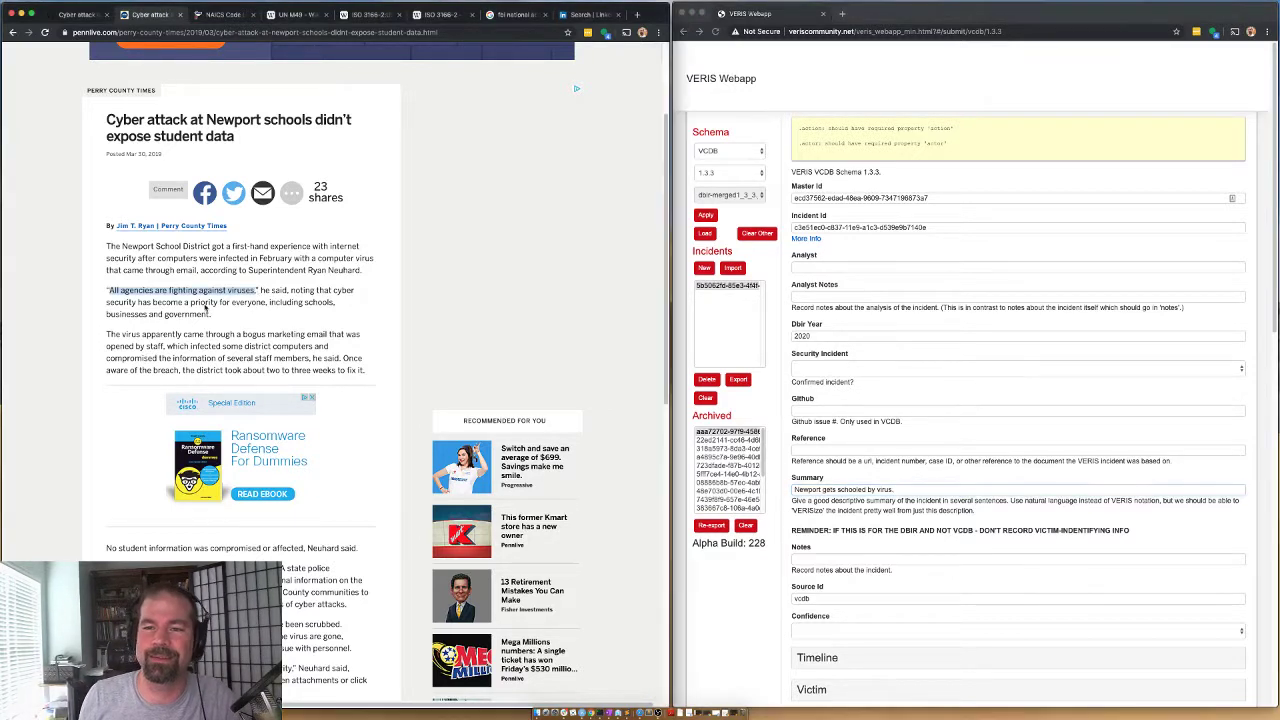
{"action": "left_click", "coordinate": [108, 297]}
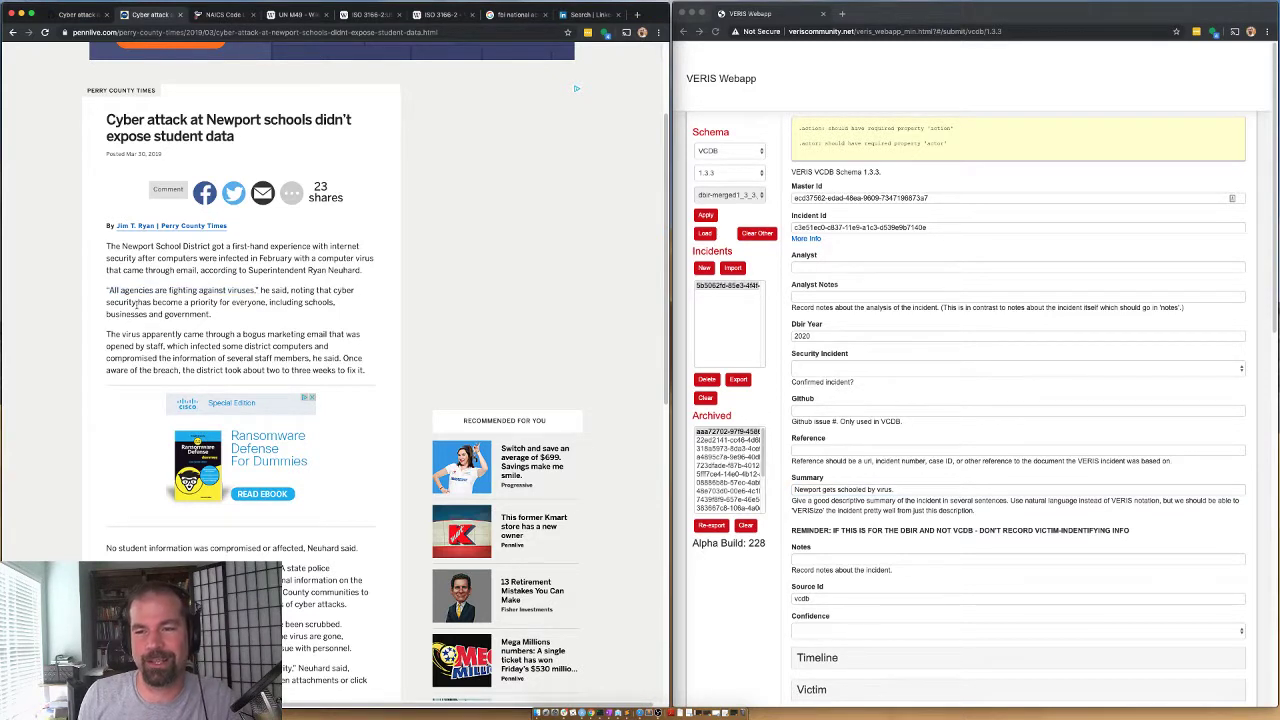
{"action": "scroll", "coordinate": [146, 313], "scroll_direction": "down", "scroll_amount": 2}
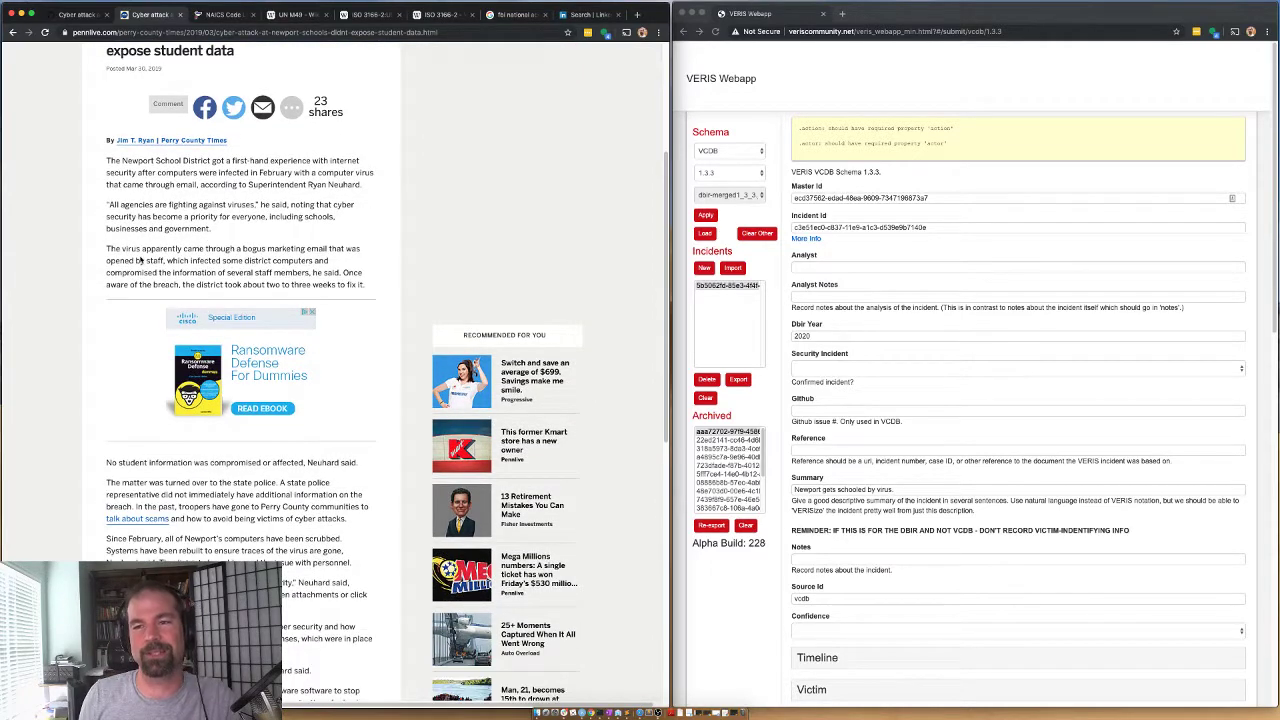
{"action": "scroll", "coordinate": [104, 260], "scroll_direction": "down", "scroll_amount": 1}
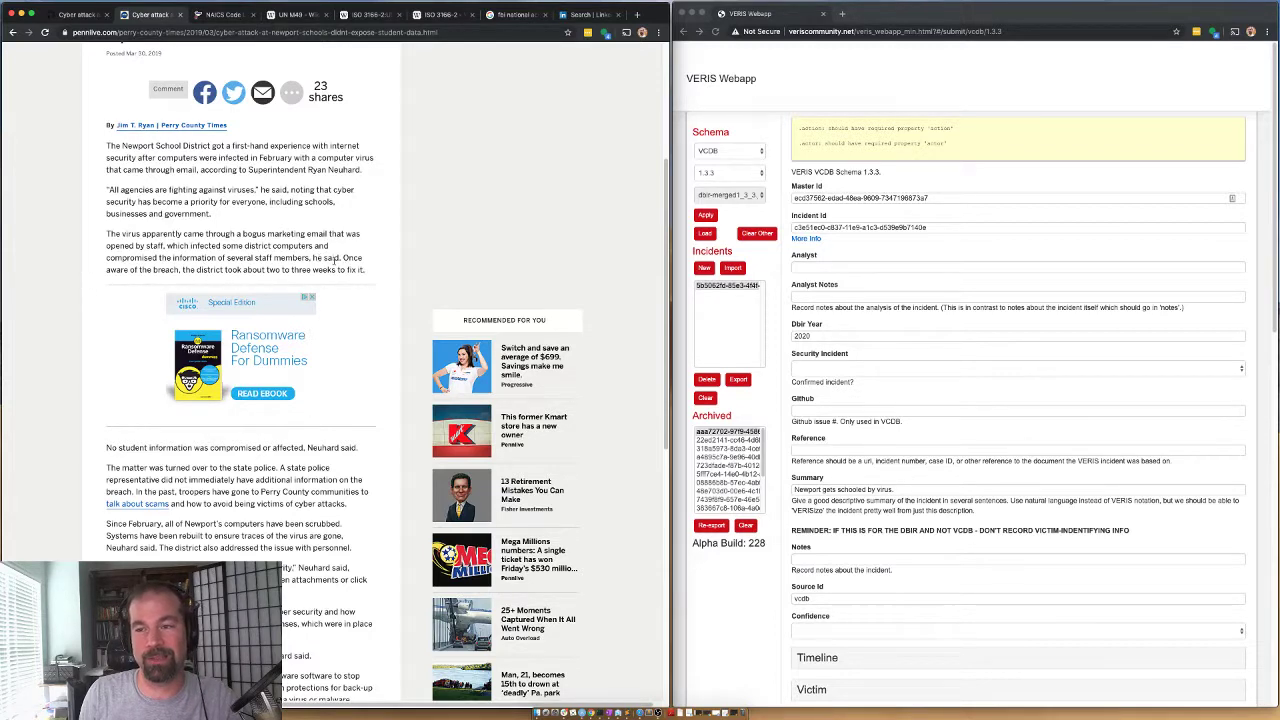
{"action": "left_click_drag", "start_coordinate": [304, 258], "coordinate": [108, 256]}
{"action": "left_click_drag", "start_coordinate": [314, 258], "coordinate": [100, 262]}
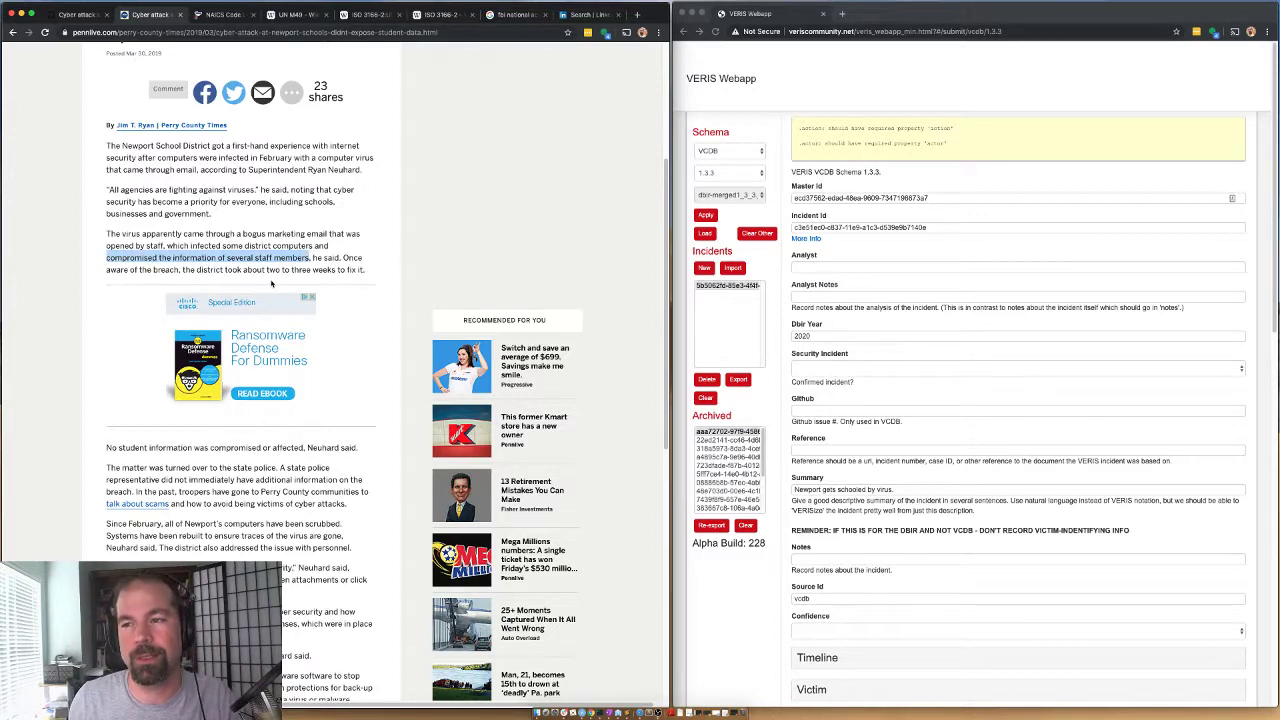
{"action": "scroll", "coordinate": [78, 268], "scroll_direction": "down", "scroll_amount": 1}
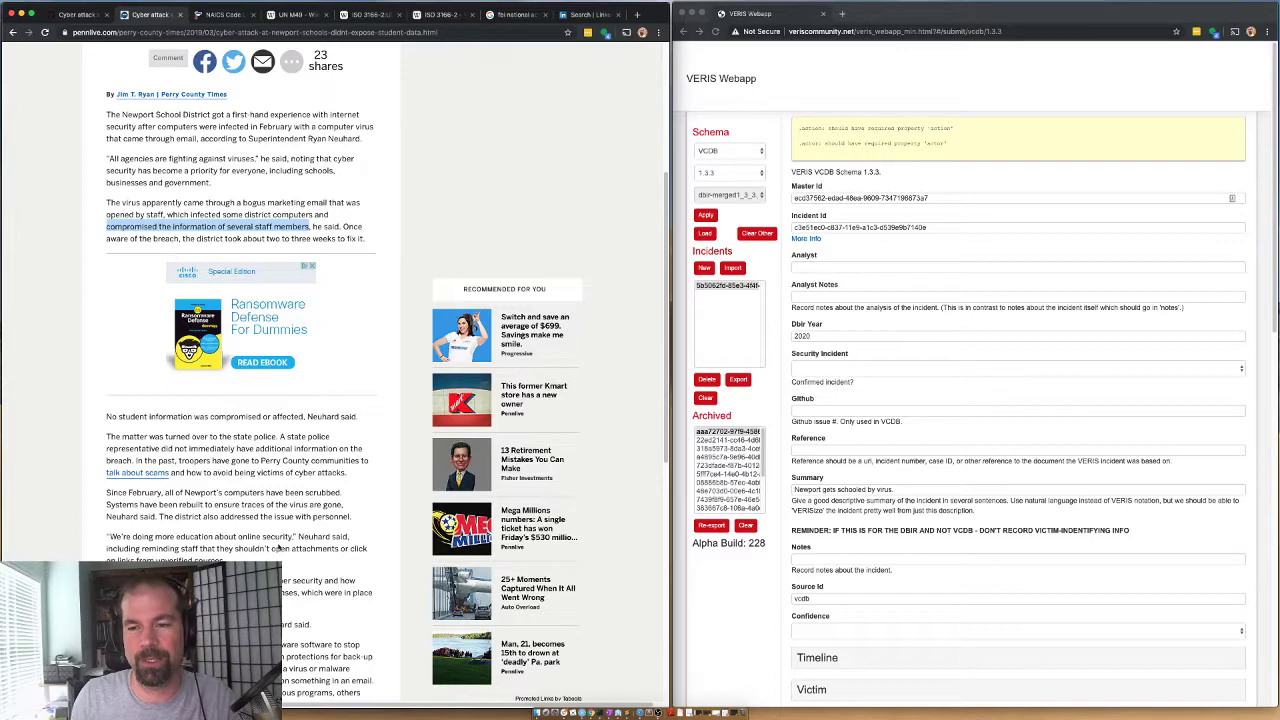
Review the article's paragraphs on student data, the state police, the computer cleanup and staff education for incident details
{"action": "scroll", "coordinate": [255, 414], "scroll_direction": "down", "scroll_amount": 2}
{"action": "left_click", "coordinate": [148, 381]}
{"action": "left_click_drag", "start_coordinate": [148, 379], "coordinate": [315, 412]}
{"action": "left_click", "coordinate": [327, 419]}
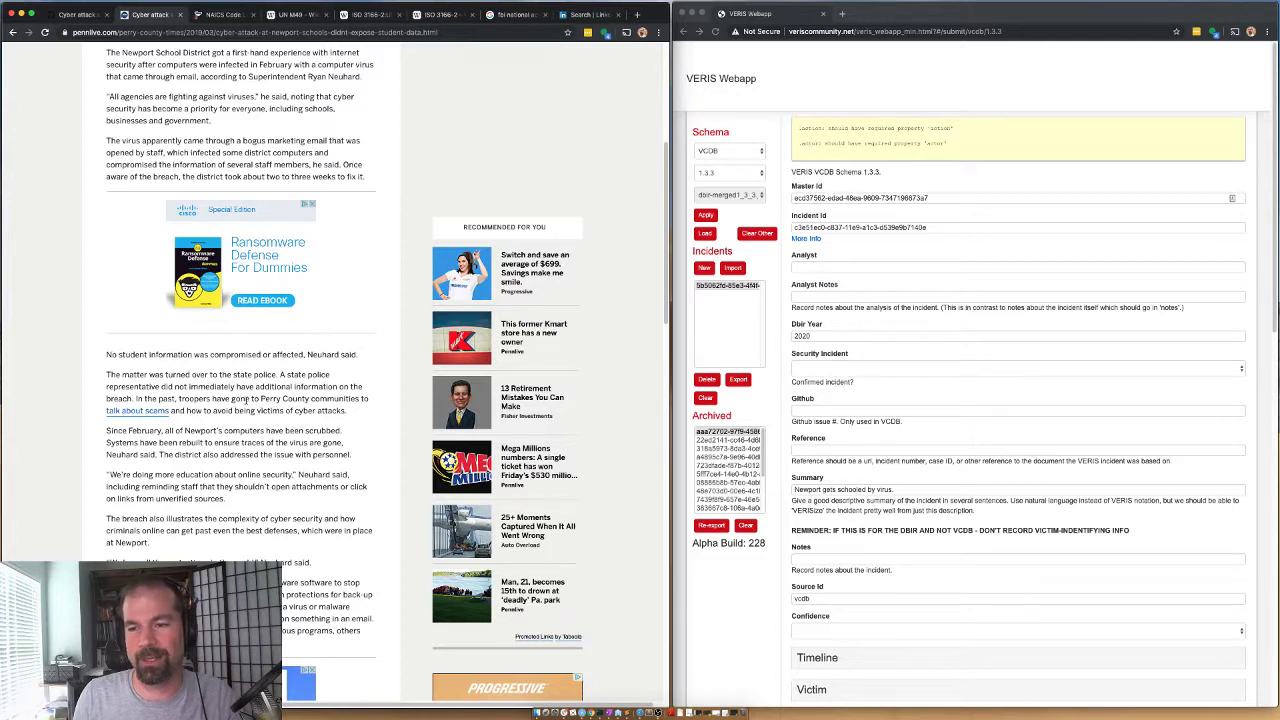
{"action": "scroll", "coordinate": [195, 421], "scroll_direction": "down", "scroll_amount": 2}
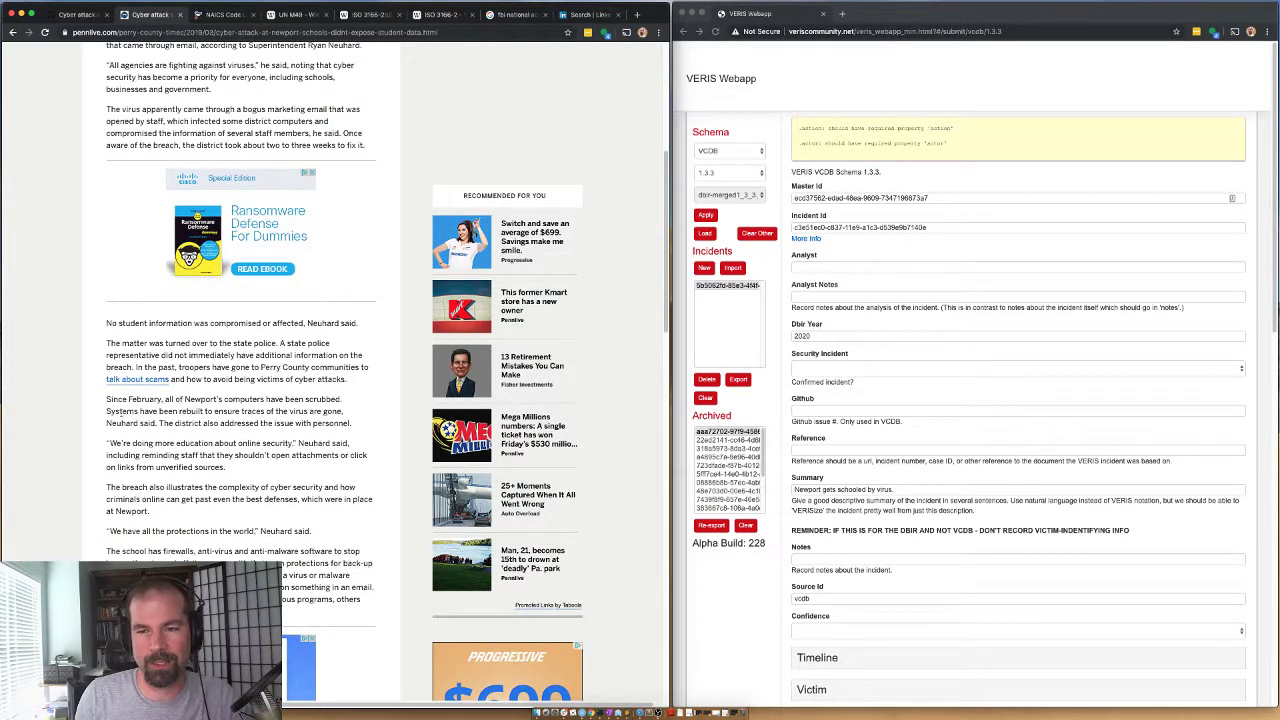
{"action": "scroll", "coordinate": [124, 413], "scroll_direction": "up", "scroll_amount": 5}
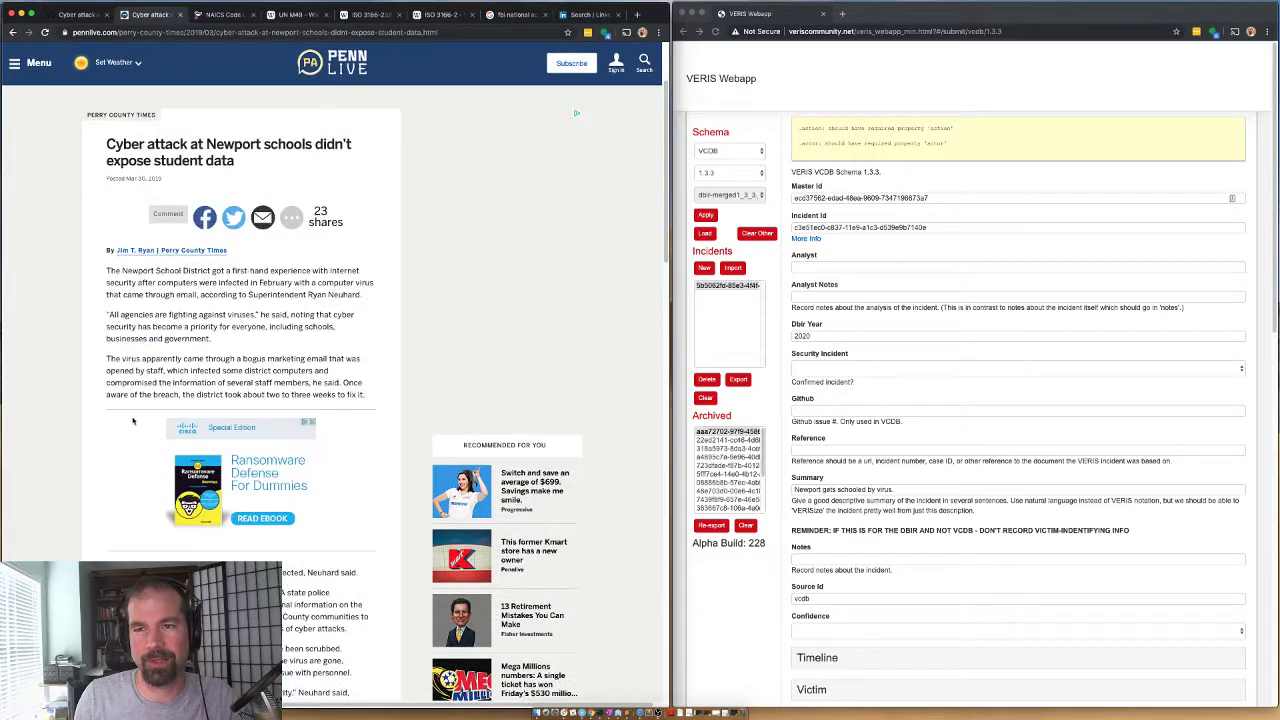
{"action": "scroll", "coordinate": [140, 470], "scroll_direction": "down", "scroll_amount": 4}
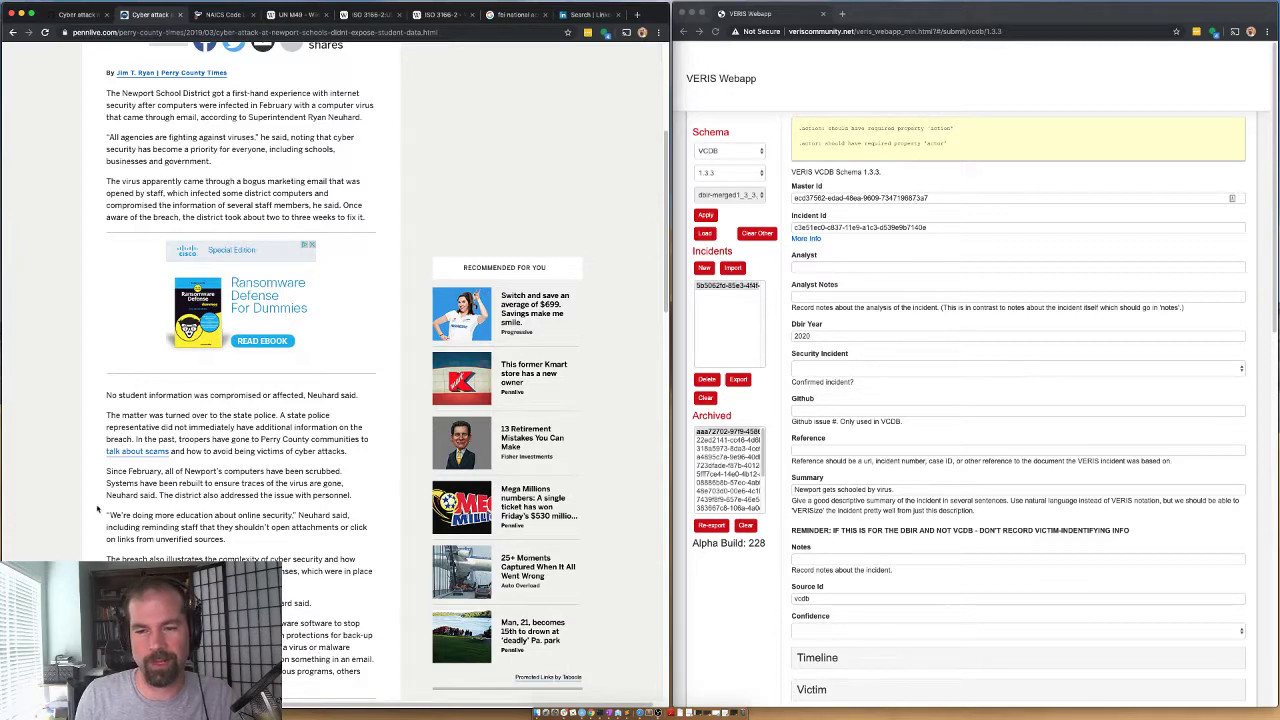
{"action": "scroll", "coordinate": [243, 490], "scroll_direction": "down", "scroll_amount": 2}
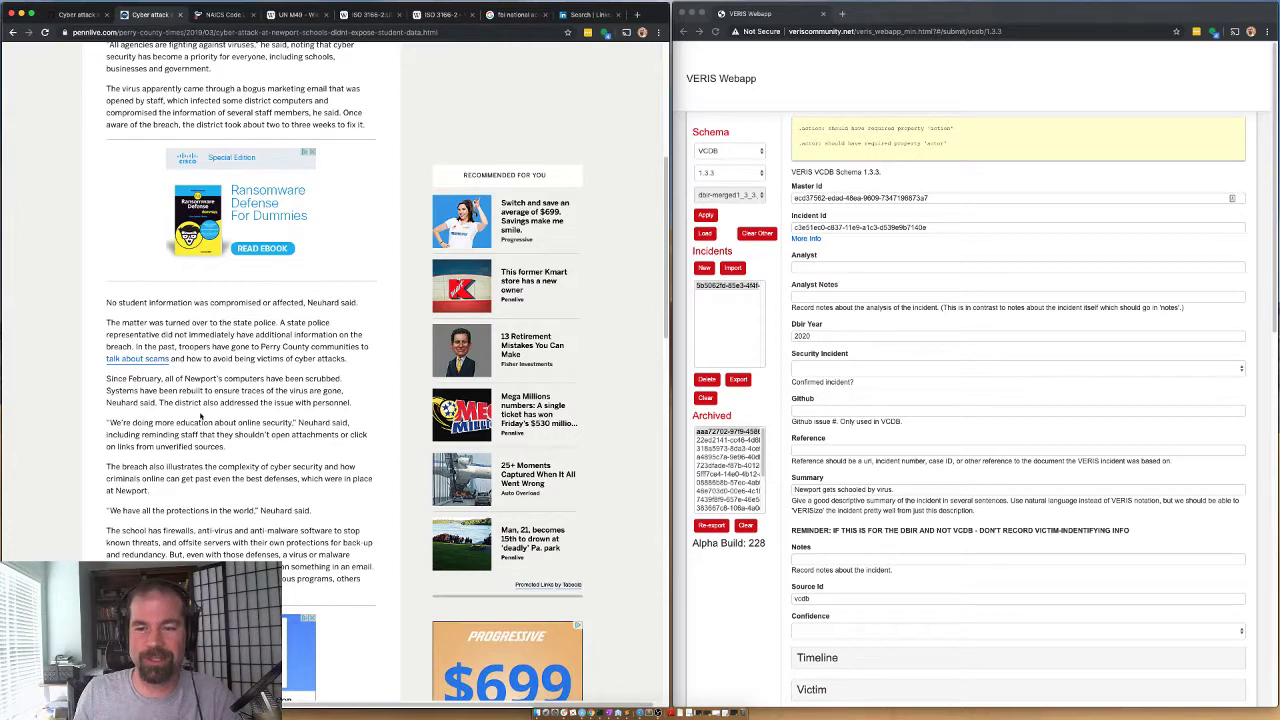
{"action": "scroll", "coordinate": [127, 463], "scroll_direction": "down", "scroll_amount": 2}
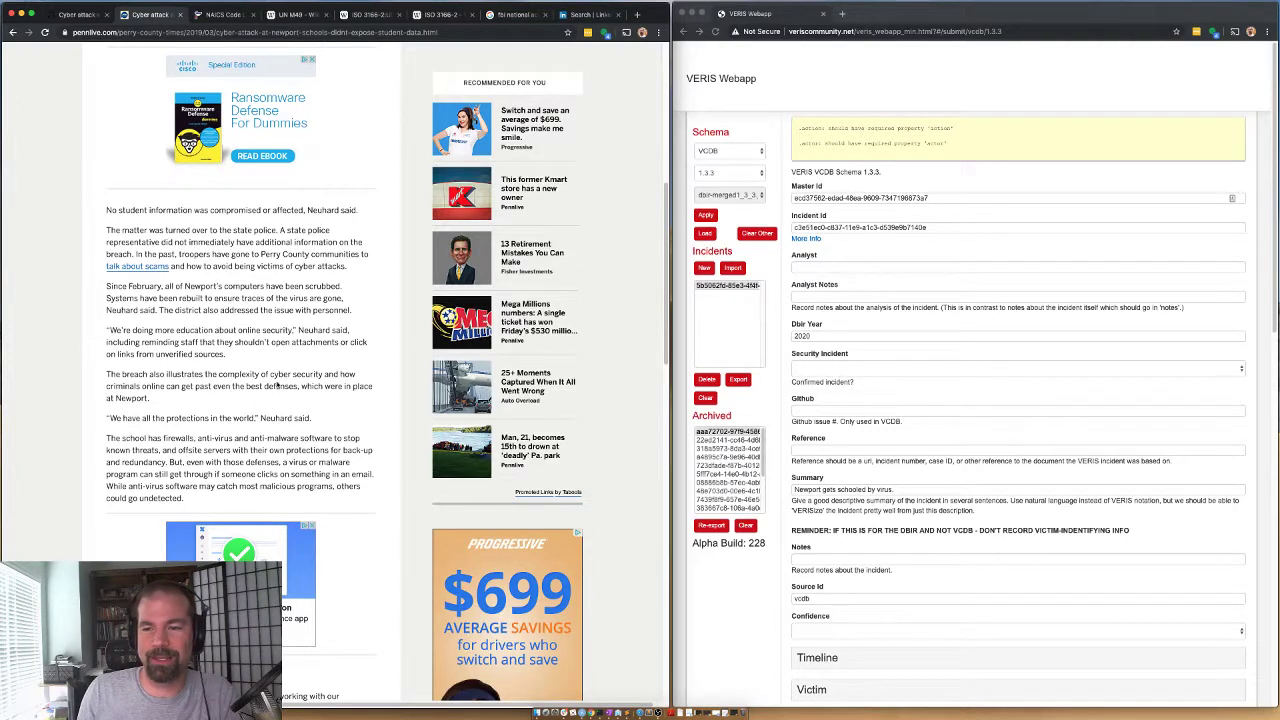
Examine the article's passages on the school's defenses, highlighting the best defenses sentence and the "protections in the world" quote
{"action": "left_click_drag", "start_coordinate": [134, 374], "coordinate": [300, 386]}
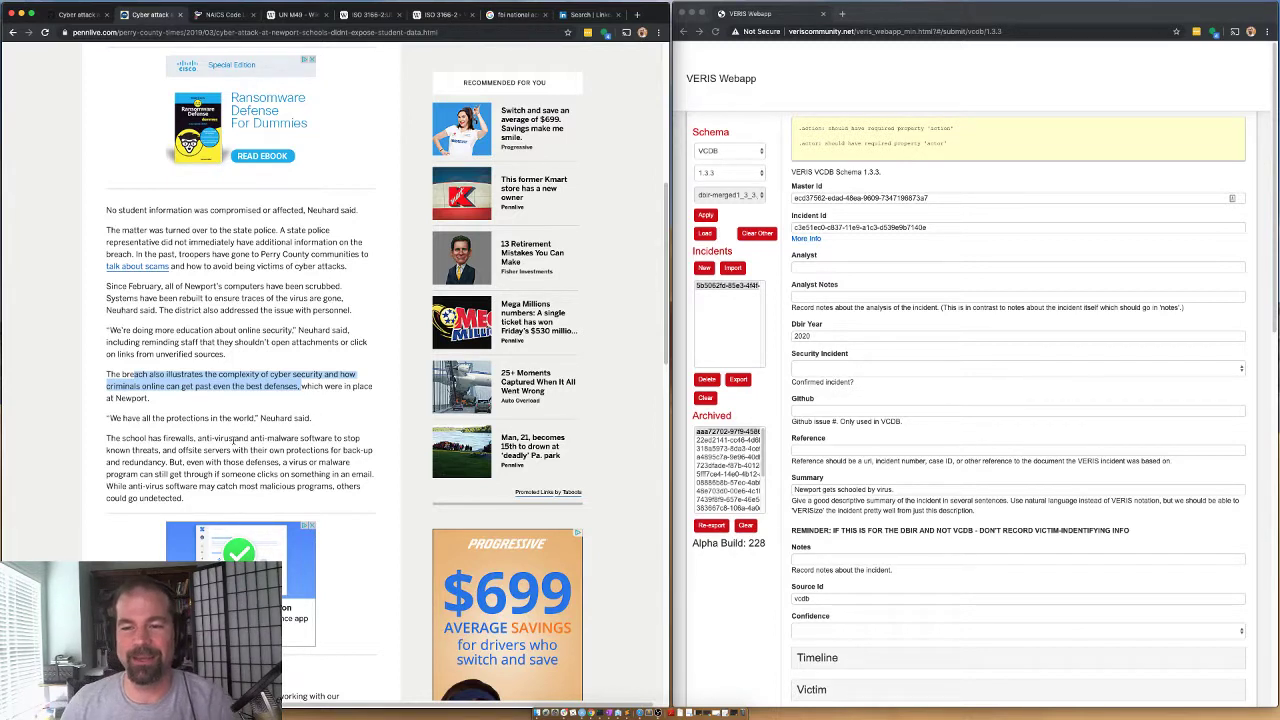
{"action": "left_click_drag", "start_coordinate": [110, 418], "coordinate": [256, 420]}
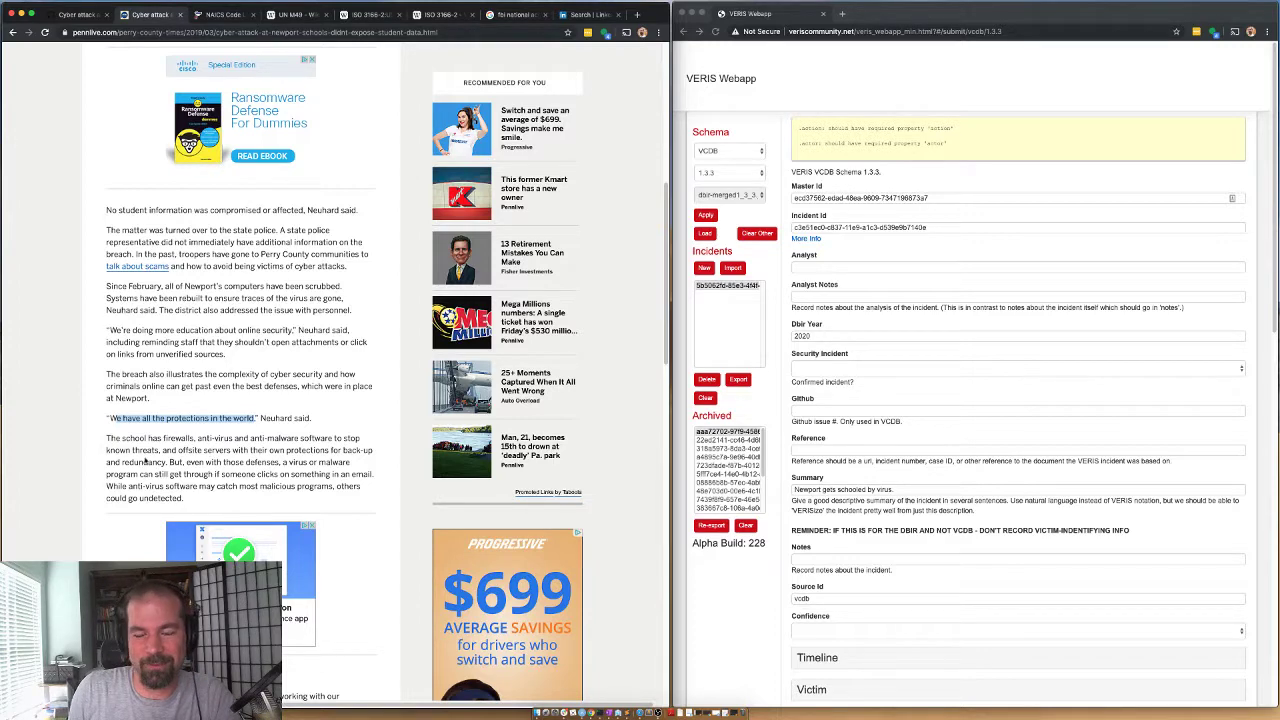
{"action": "scroll", "coordinate": [146, 458], "scroll_direction": "down", "scroll_amount": 2}
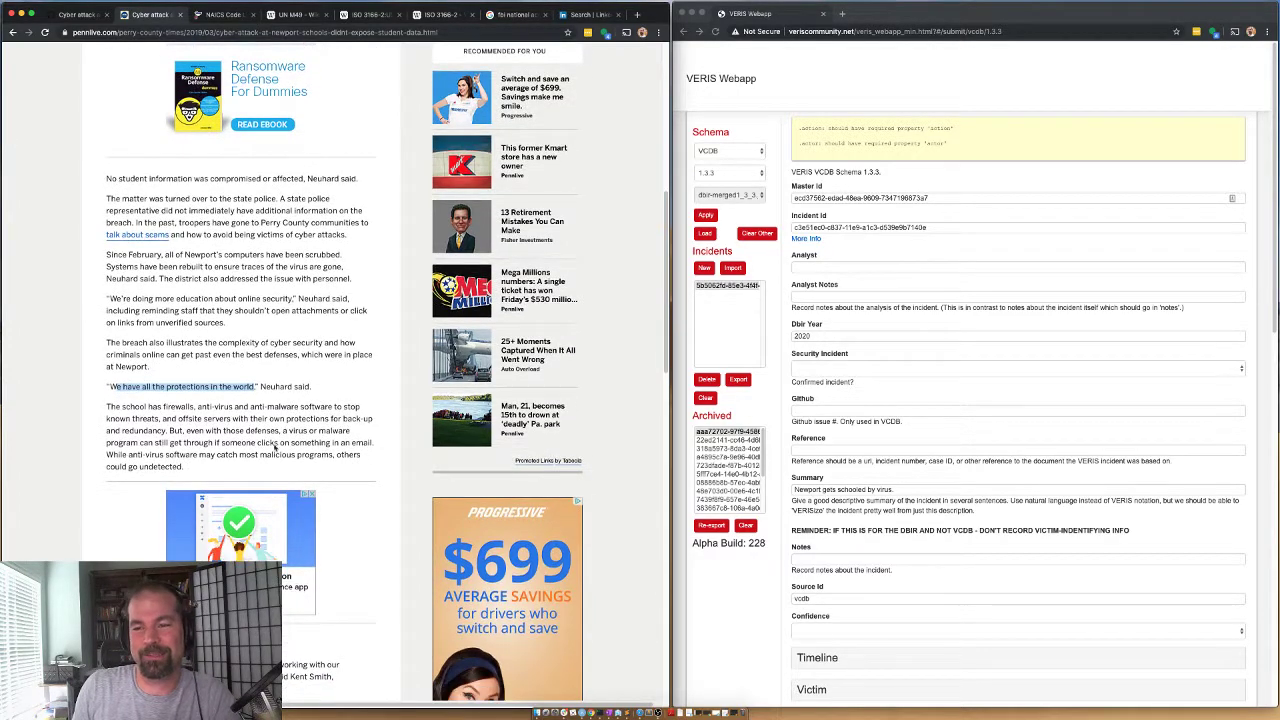
{"action": "scroll", "coordinate": [276, 446], "scroll_direction": "down", "scroll_amount": 4}
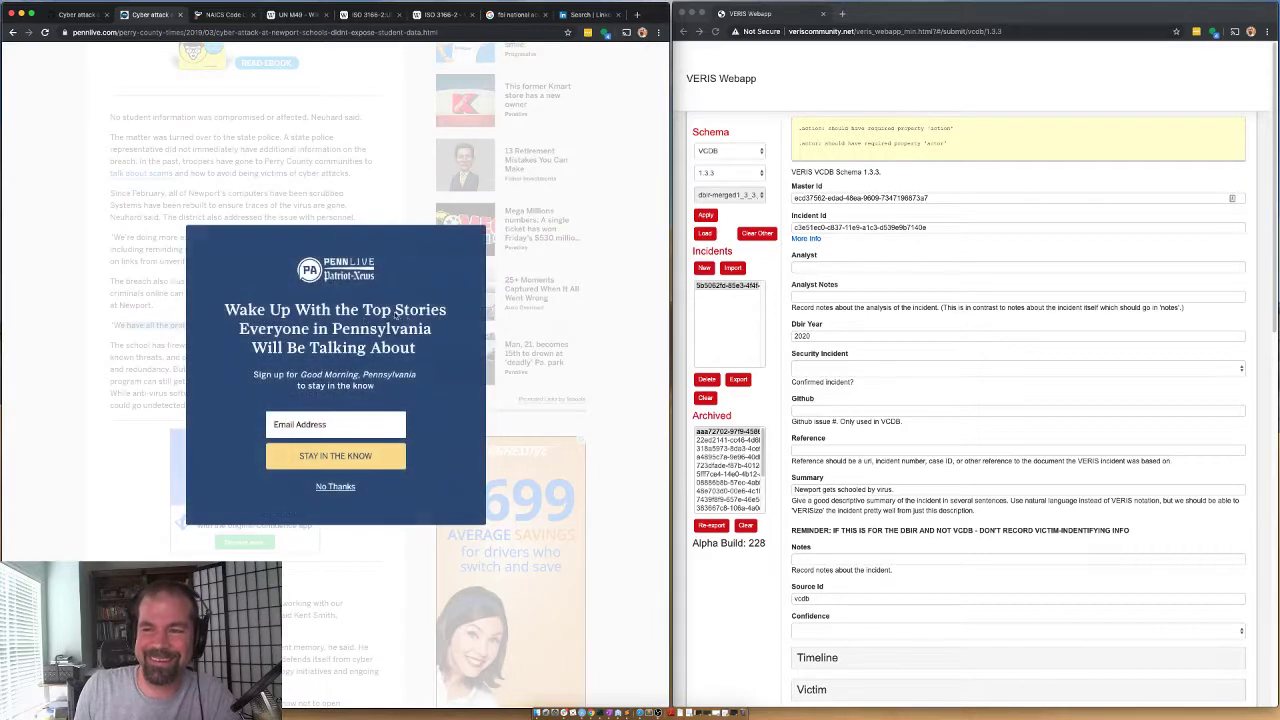
Dismiss the newsletter sign-up offer and examine the article's closing paragraphs on how other districts handle cyber threats, highlighting the passages
{"action": "left_click", "coordinate": [336, 487]}
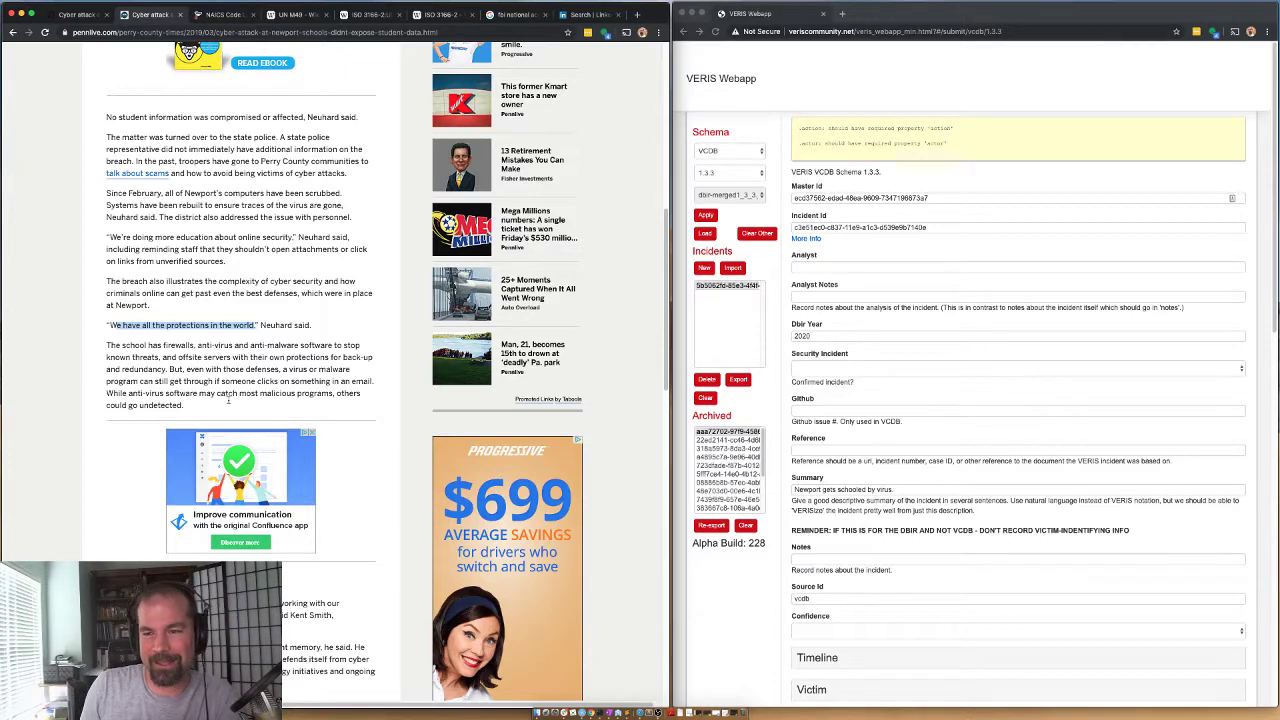
{"action": "scroll", "coordinate": [62, 410], "scroll_direction": "down", "scroll_amount": 2}
{"action": "scroll", "coordinate": [66, 413], "scroll_direction": "down", "scroll_amount": 5}
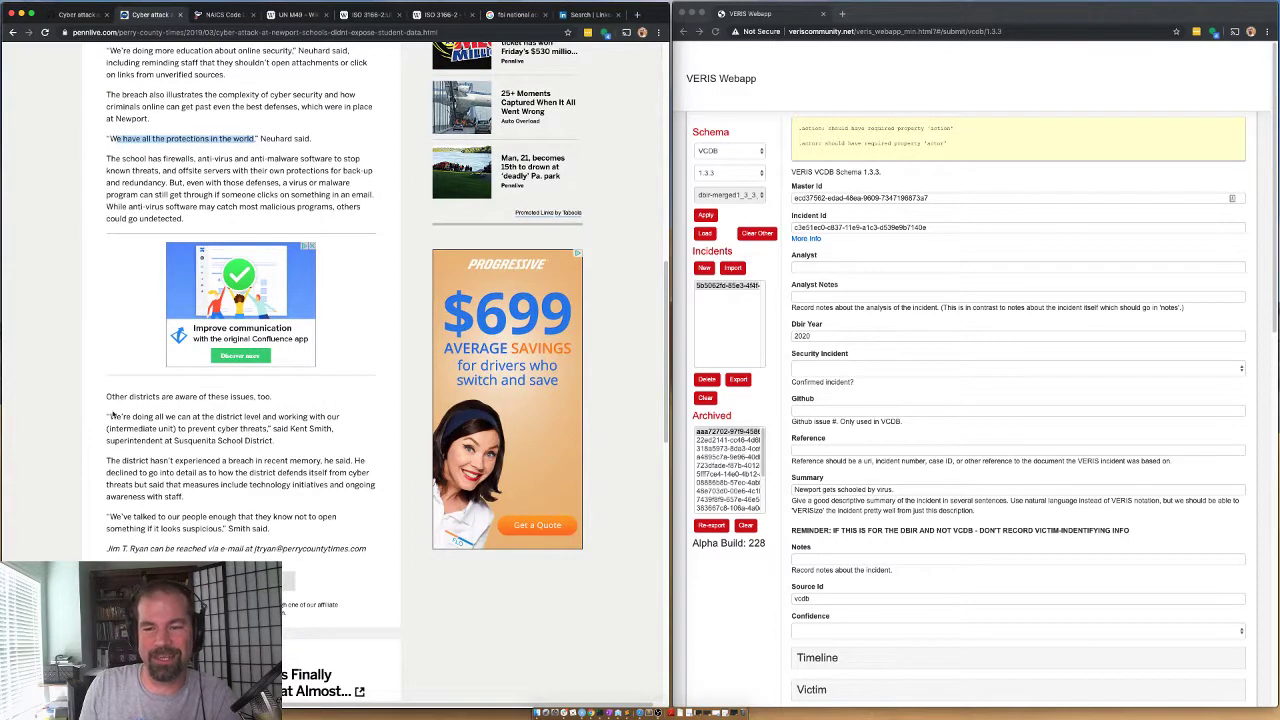
{"action": "left_click_drag", "start_coordinate": [107, 416], "coordinate": [253, 437]}
{"action": "left_click", "coordinate": [253, 437]}
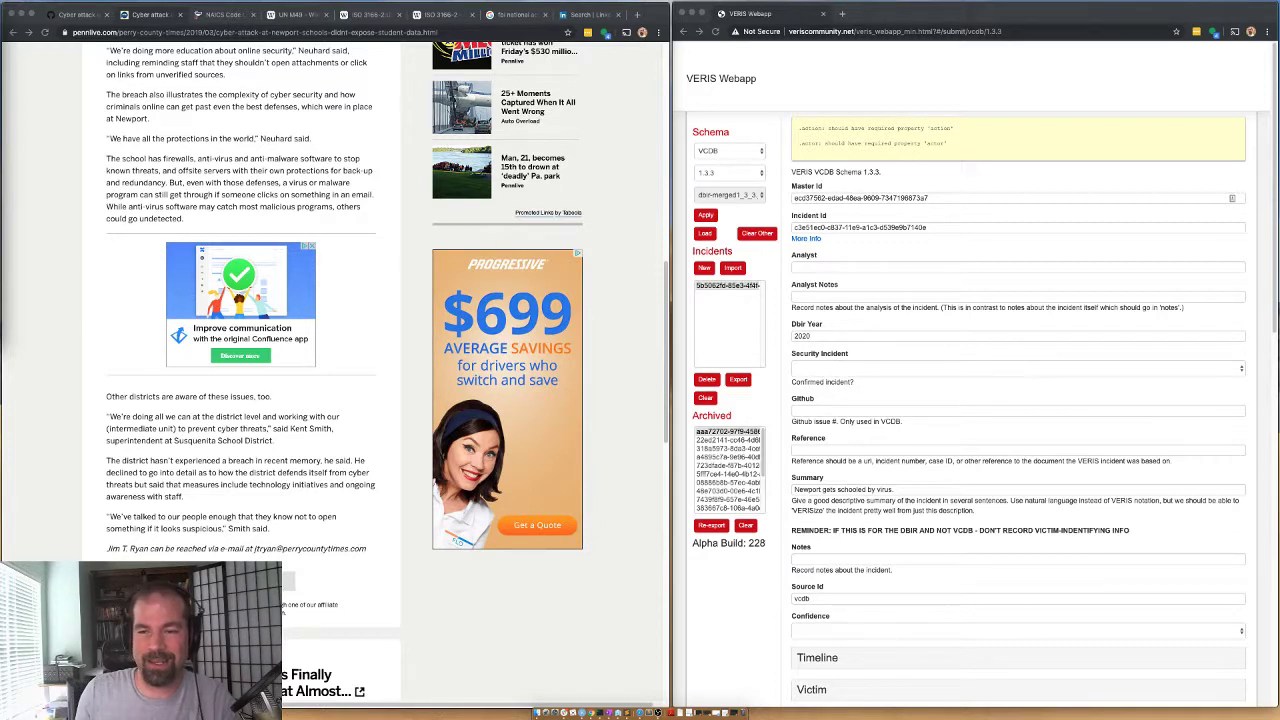
{"action": "left_click", "coordinate": [198, 463]}
{"action": "left_click_drag", "start_coordinate": [106, 462], "coordinate": [186, 481]}
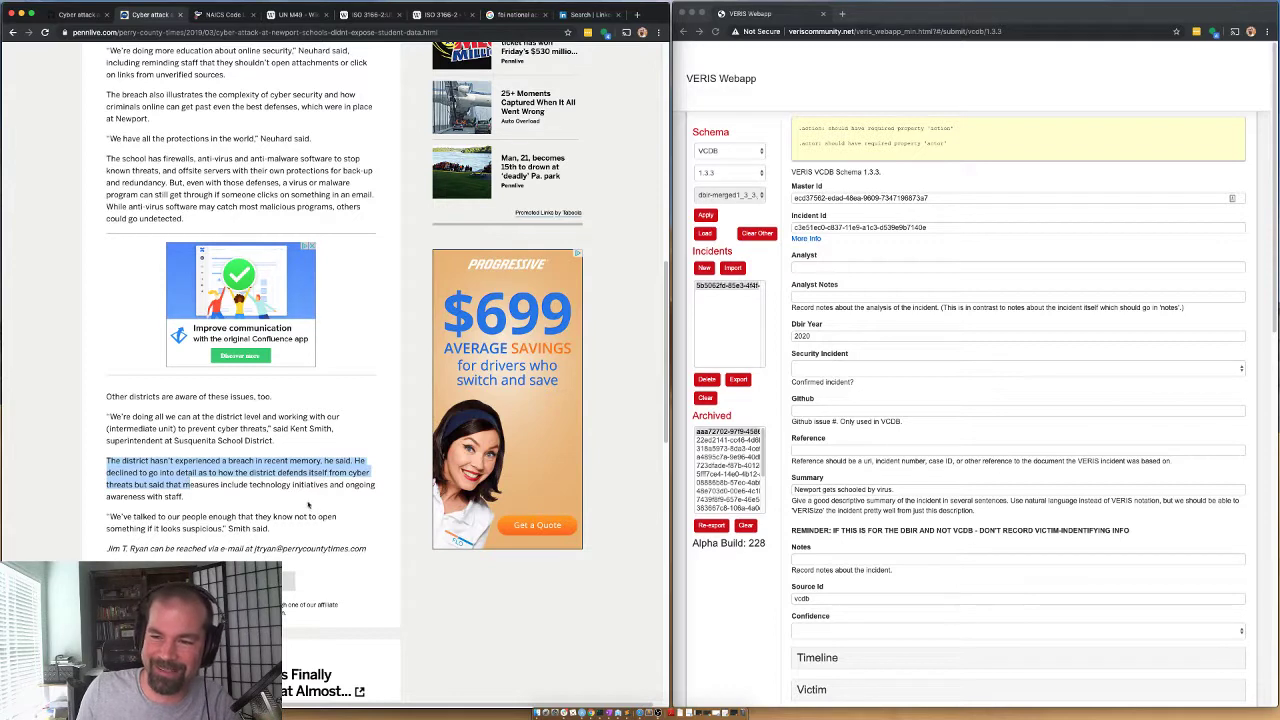
{"action": "left_click_drag", "start_coordinate": [272, 530], "coordinate": [132, 528]}
{"action": "left_click", "coordinate": [132, 528]}
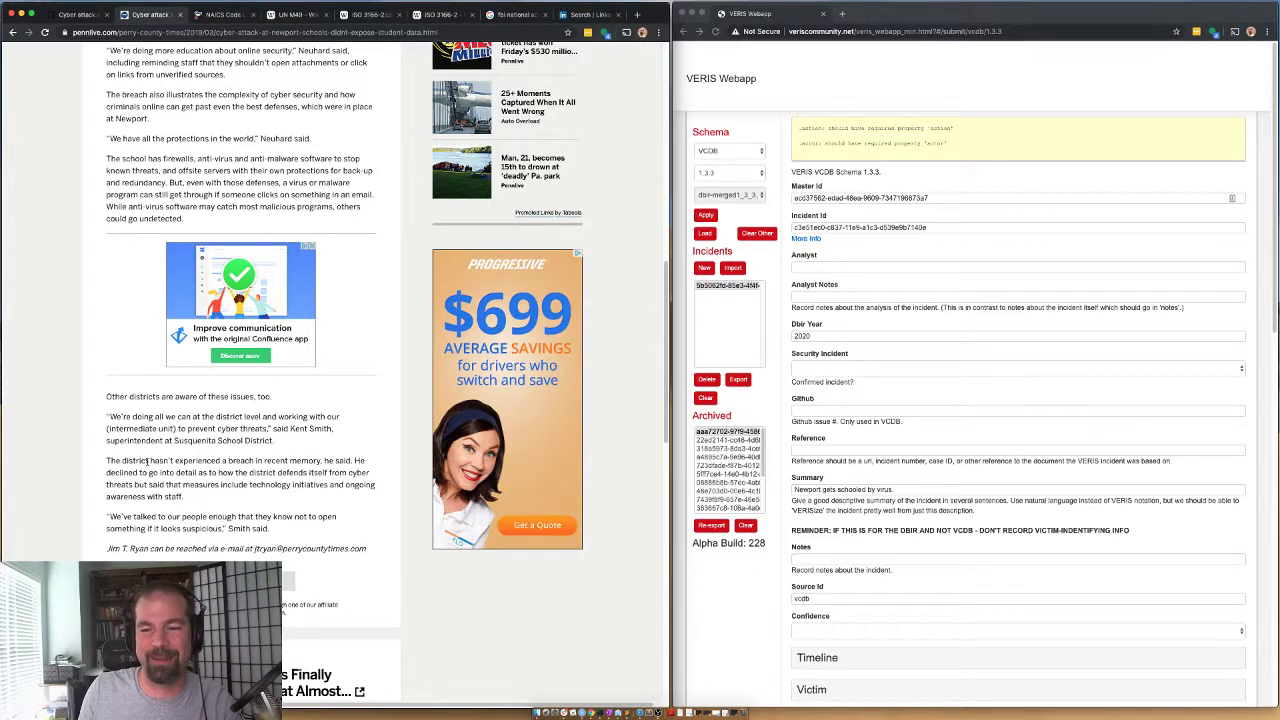
{"action": "left_click_drag", "start_coordinate": [205, 528], "coordinate": [108, 516]}
{"action": "left_click", "coordinate": [108, 516]}
Return to the beginning of the article and highlight the victim name "Newport School District" in the first paragraph
{"action": "scroll", "coordinate": [277, 418], "scroll_direction": "up", "scroll_amount": 20}
{"action": "scroll", "coordinate": [277, 418], "scroll_direction": "down", "scroll_amount": 5}
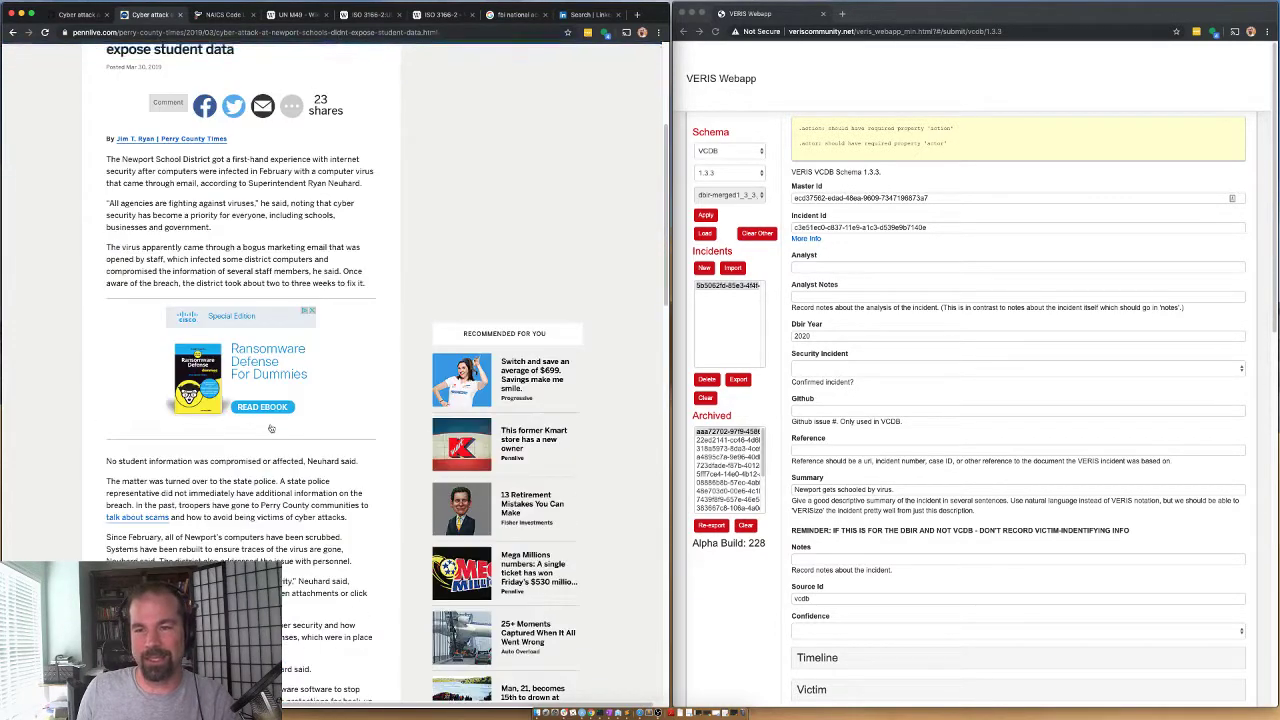
{"action": "scroll", "coordinate": [196, 197], "scroll_direction": "up", "scroll_amount": 2}
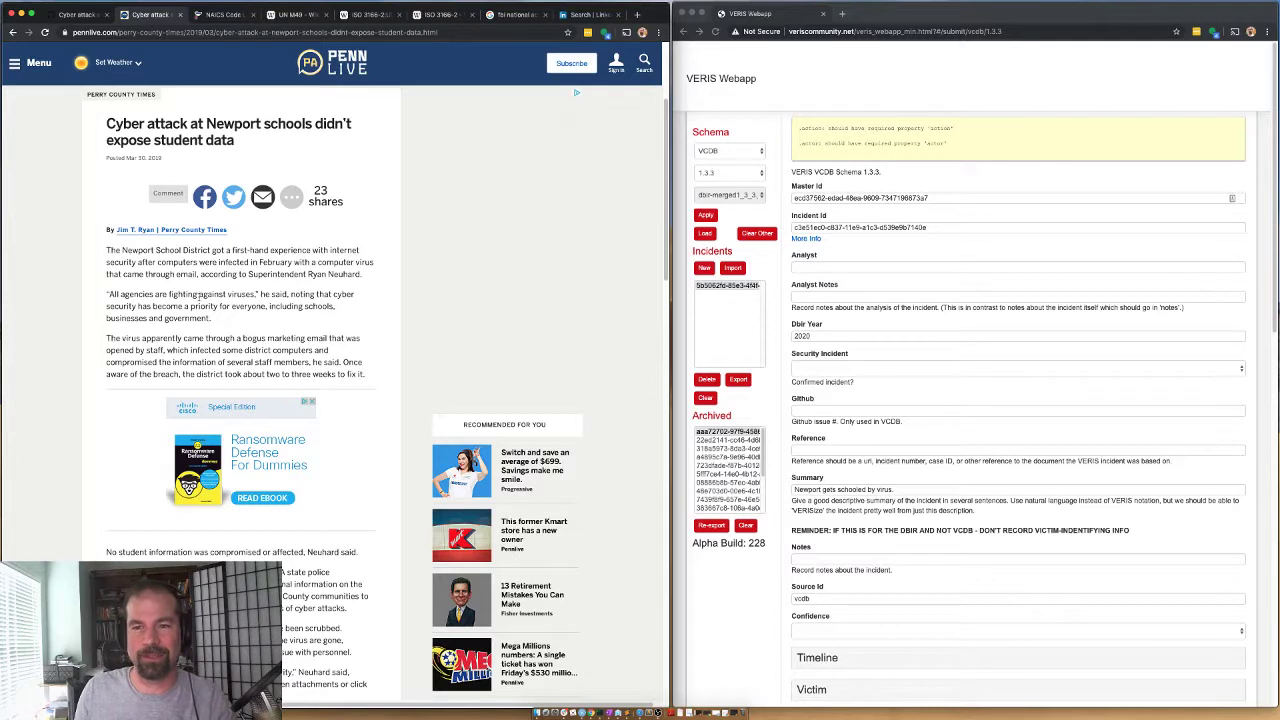
{"action": "left_click_drag", "start_coordinate": [211, 250], "coordinate": [123, 250]}
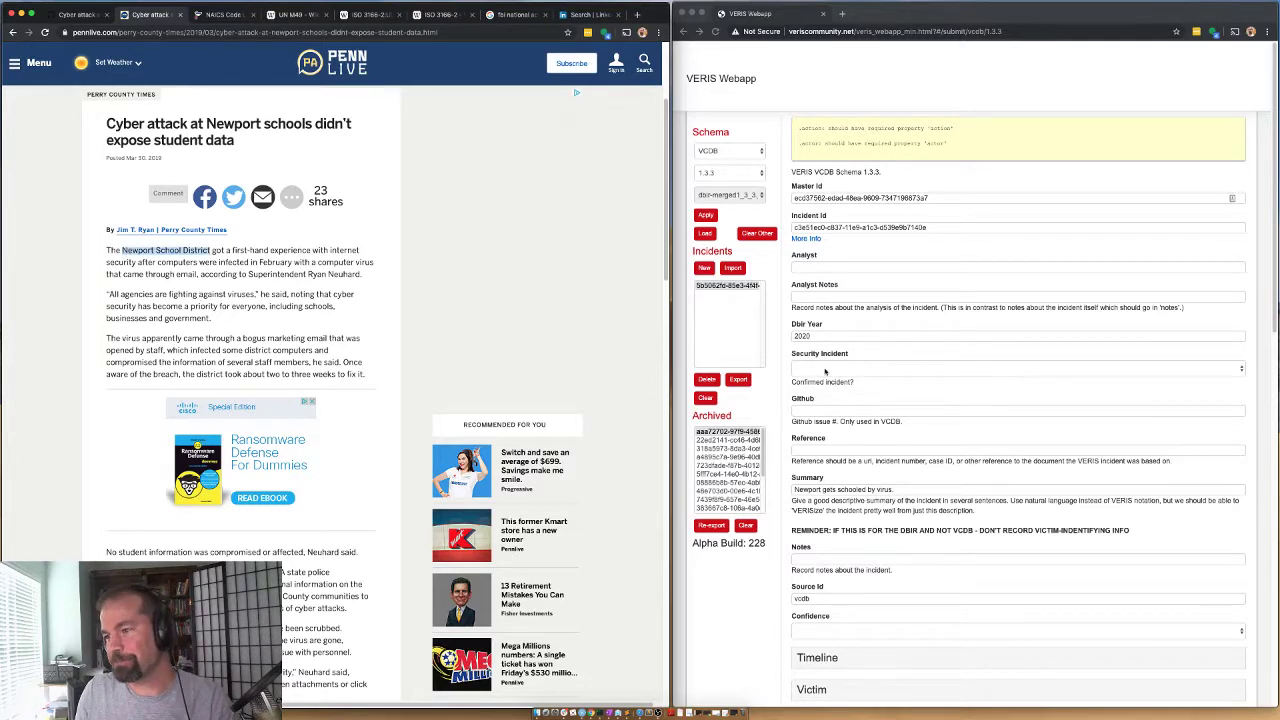
Set Security Incident to "Confirmed: Yes - Confirmed" and copy the GitHub issue number 13358 into the incident's Github field
{"action": "left_click", "coordinate": [825, 369]}
{"action": "left_click", "coordinate": [821, 458]}
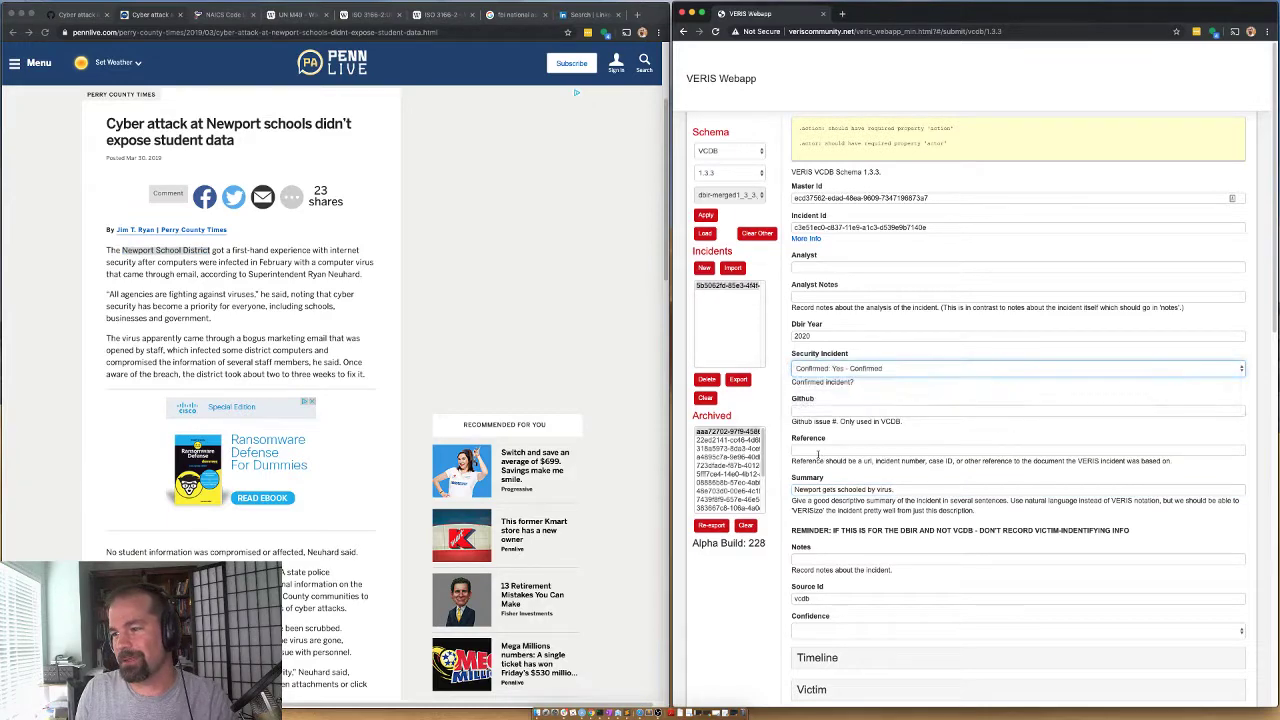
{"action": "left_click", "coordinate": [813, 410]}
{"action": "left_click", "coordinate": [78, 16]}
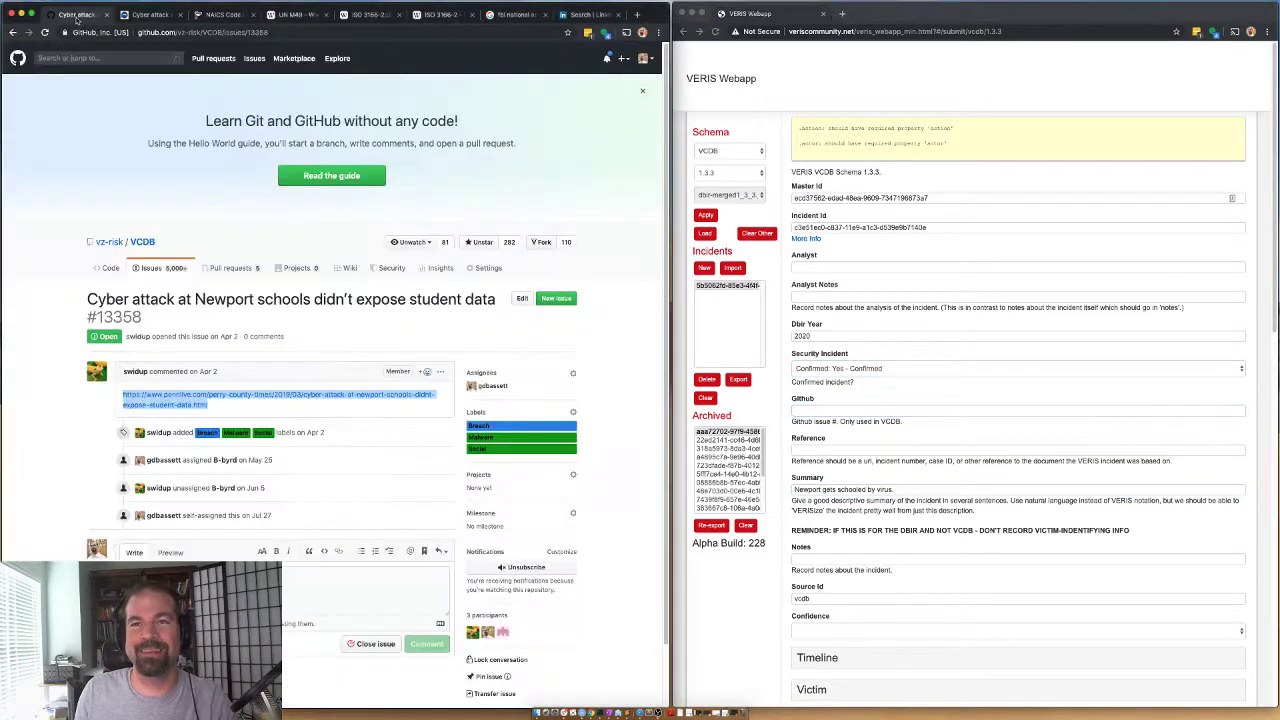
{"action": "double_click", "coordinate": [258, 32]}
{"action": "key", "text": "ctrl+c"}
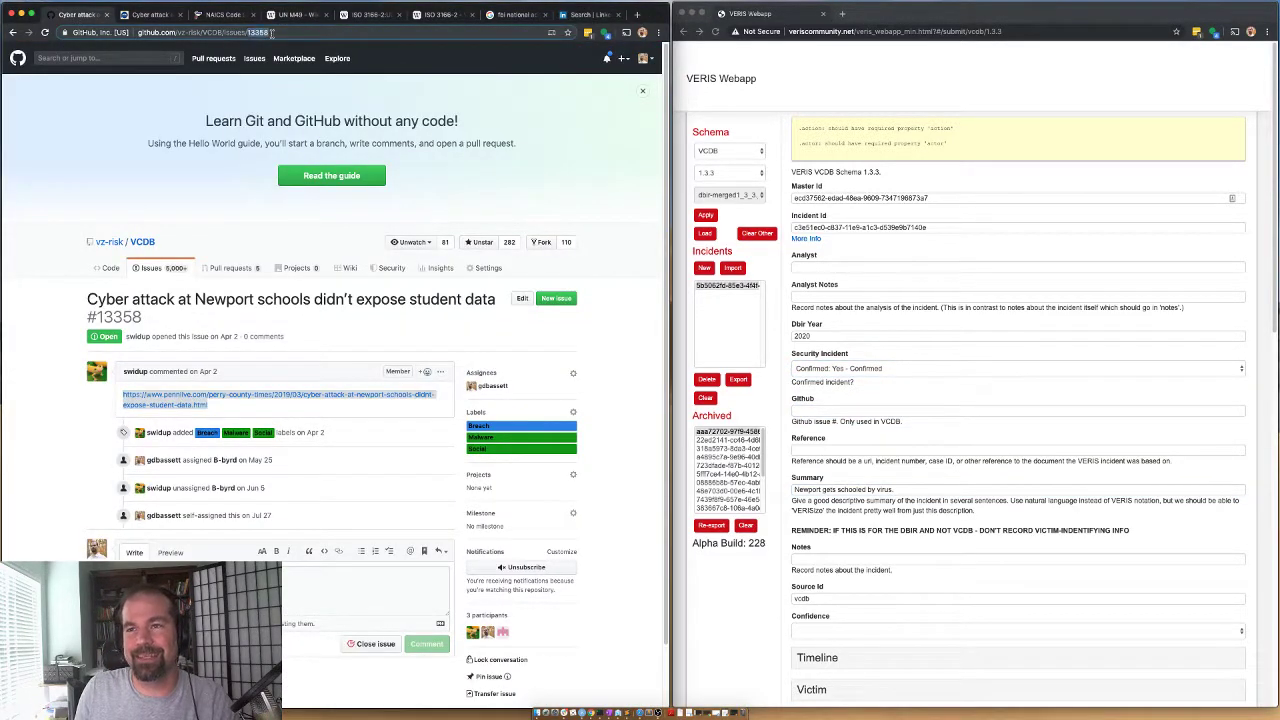
{"action": "left_click", "coordinate": [798, 416]}
{"action": "key", "text": "ctrl+v"}
{"action": "left_click", "coordinate": [574, 413]}
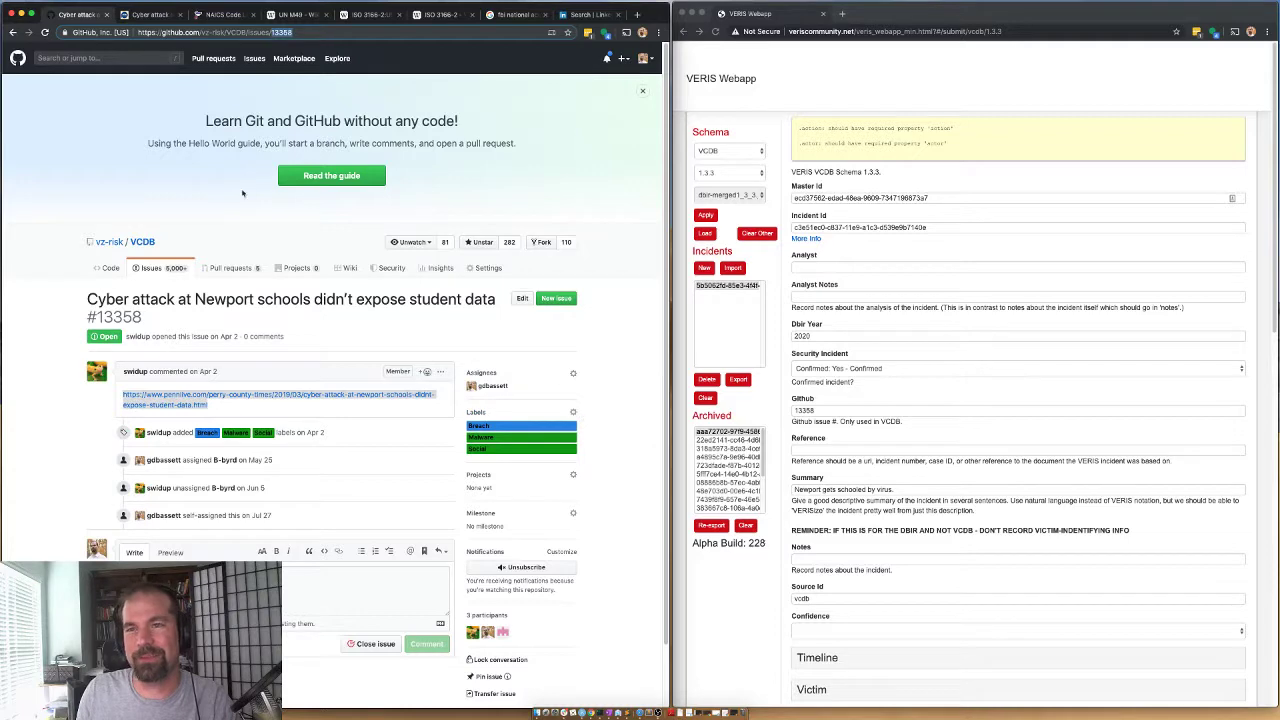
Copy the PennLive article's web address into the incident's Reference field
{"action": "left_click", "coordinate": [138, 14]}
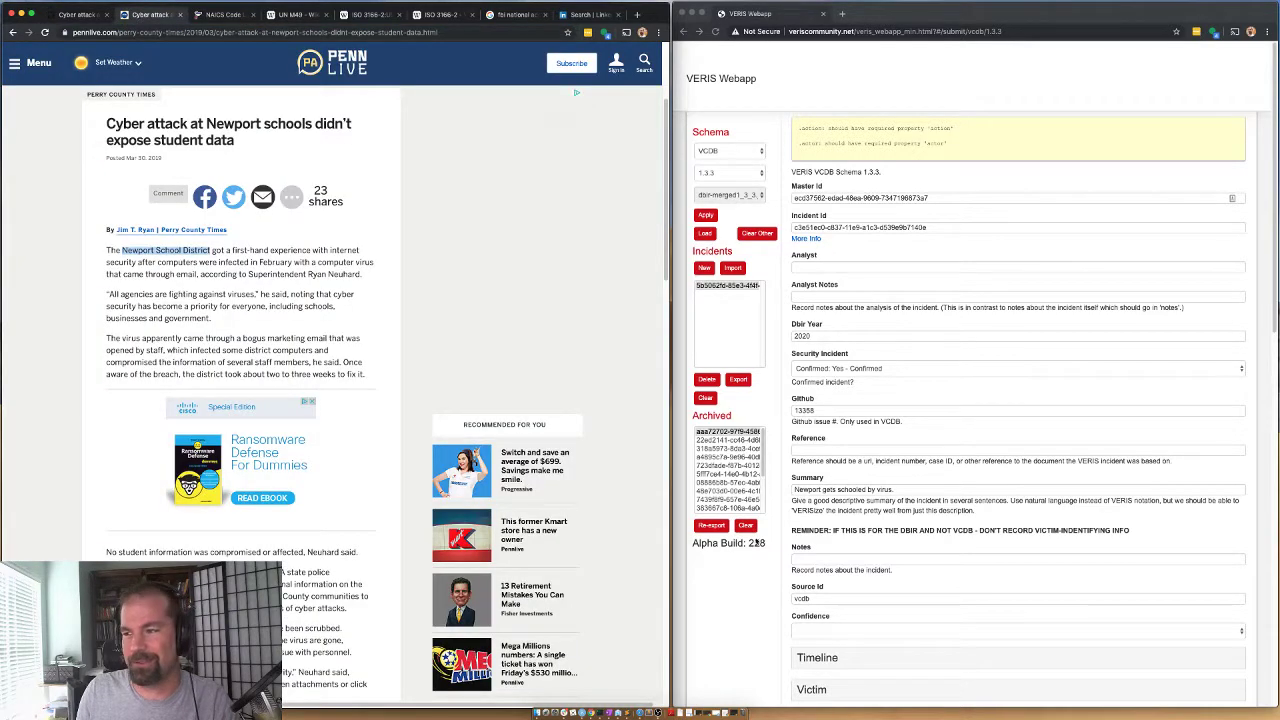
{"action": "left_click", "coordinate": [256, 32]}
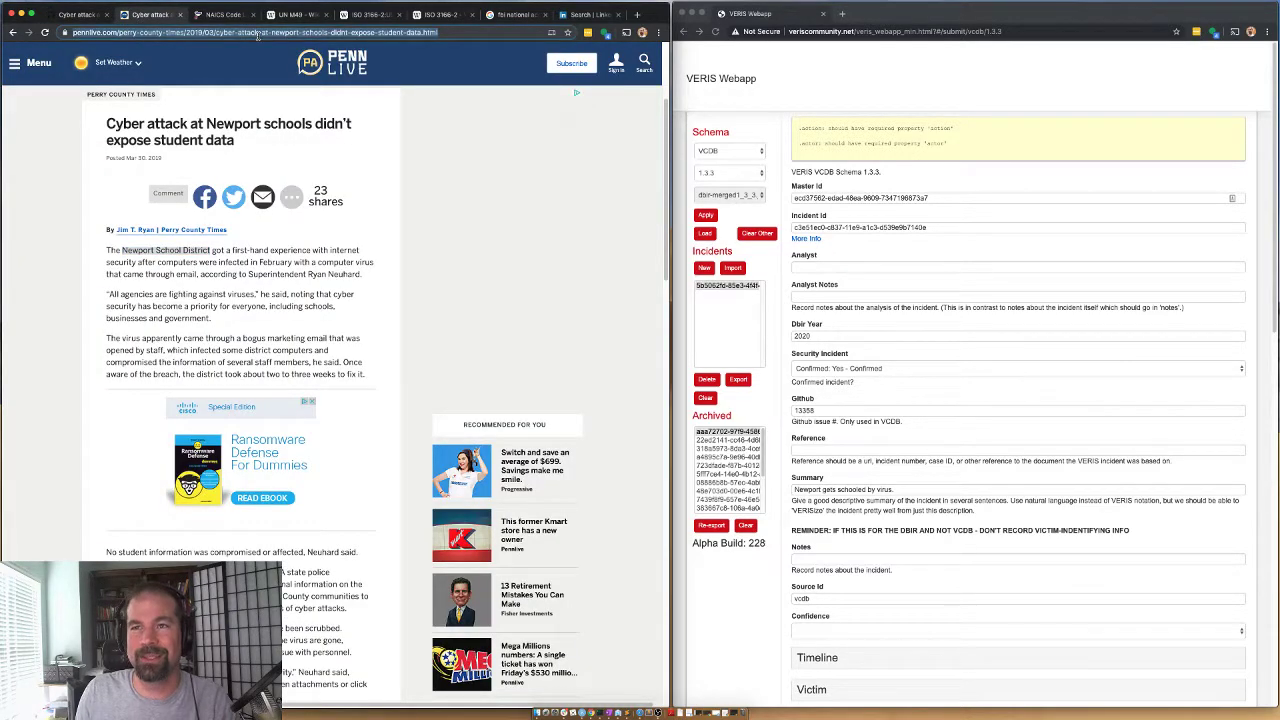
{"action": "key", "text": "super+c"}
{"action": "left_click", "coordinate": [900, 450]}
{"action": "key", "text": "super+v"}
{"action": "left_click", "coordinate": [774, 620]}
Set the incident's Confidence to "High: High confidence"
{"action": "scroll", "coordinate": [780, 600], "scroll_direction": "down", "scroll_amount": 1}
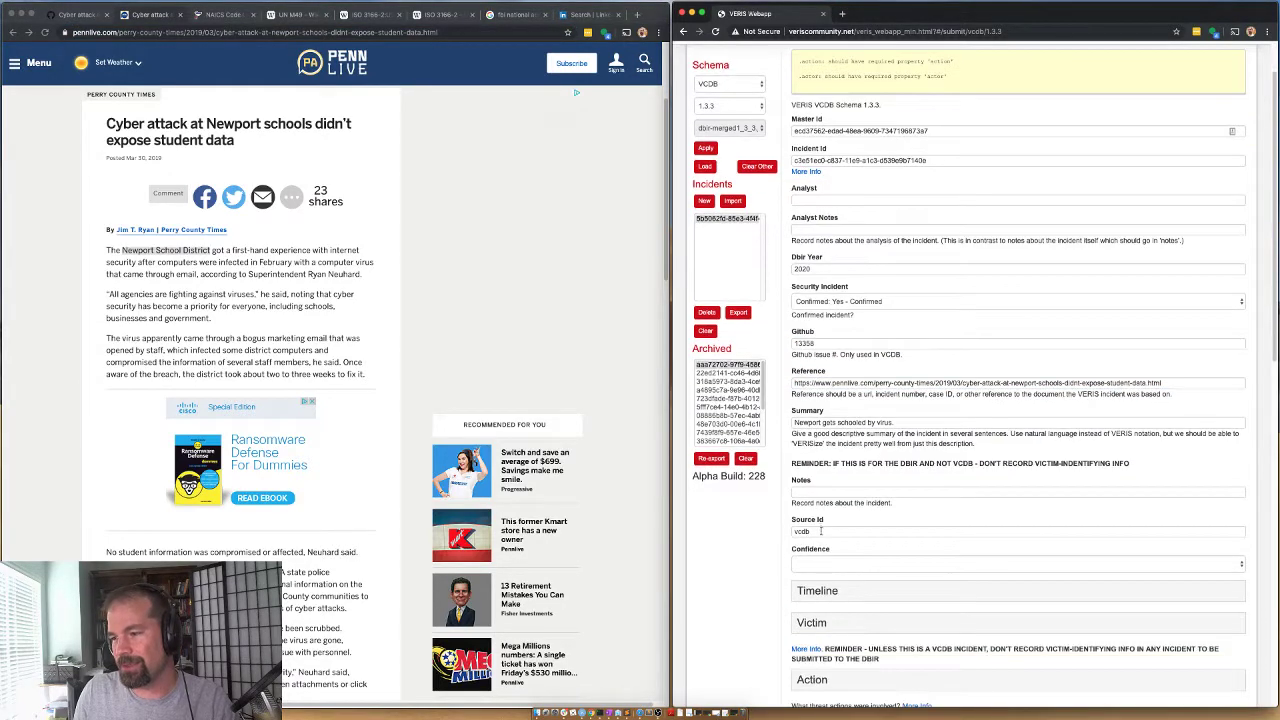
{"action": "scroll", "coordinate": [785, 572], "scroll_direction": "down", "scroll_amount": 1}
{"action": "left_click", "coordinate": [808, 483]}
{"action": "left_click", "coordinate": [808, 498]}
Enter 2019 as the Incident year in the Timeline section, leaving month, day and time blank
{"action": "scroll", "coordinate": [808, 498], "scroll_direction": "down", "scroll_amount": 1}
{"action": "left_click", "coordinate": [812, 488]}
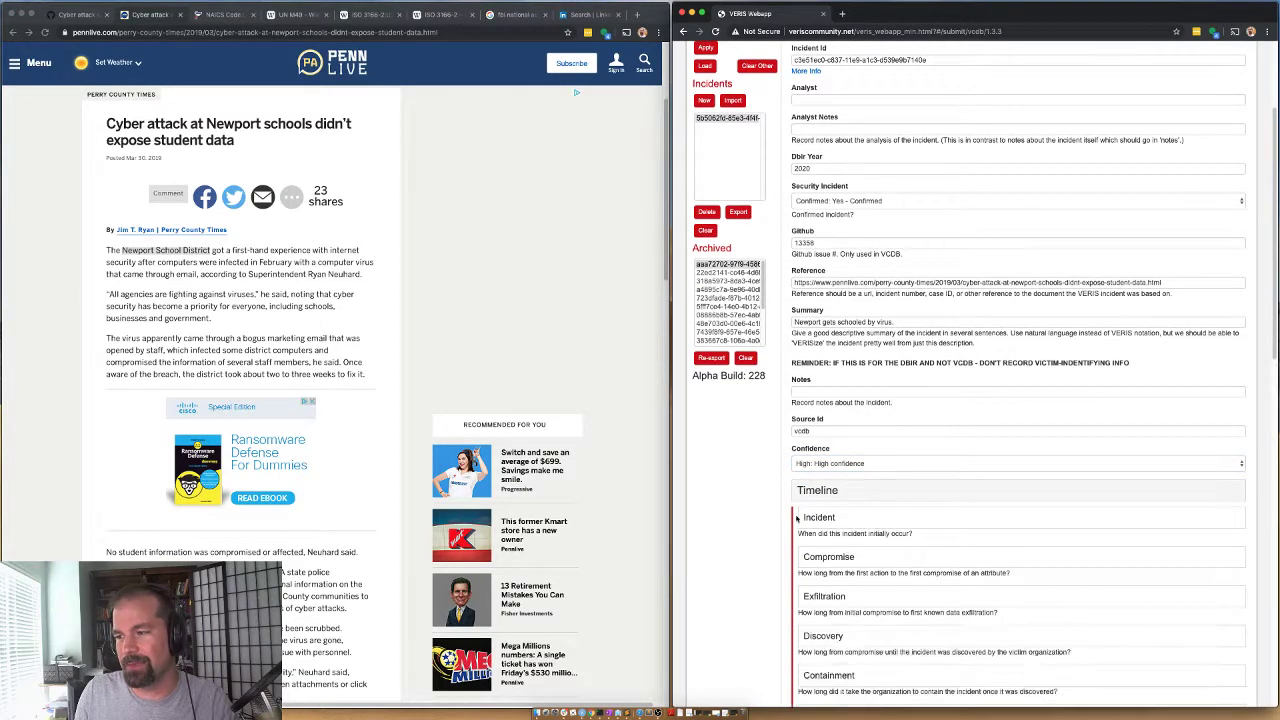
{"action": "scroll", "coordinate": [850, 450], "scroll_direction": "down", "scroll_amount": 1}
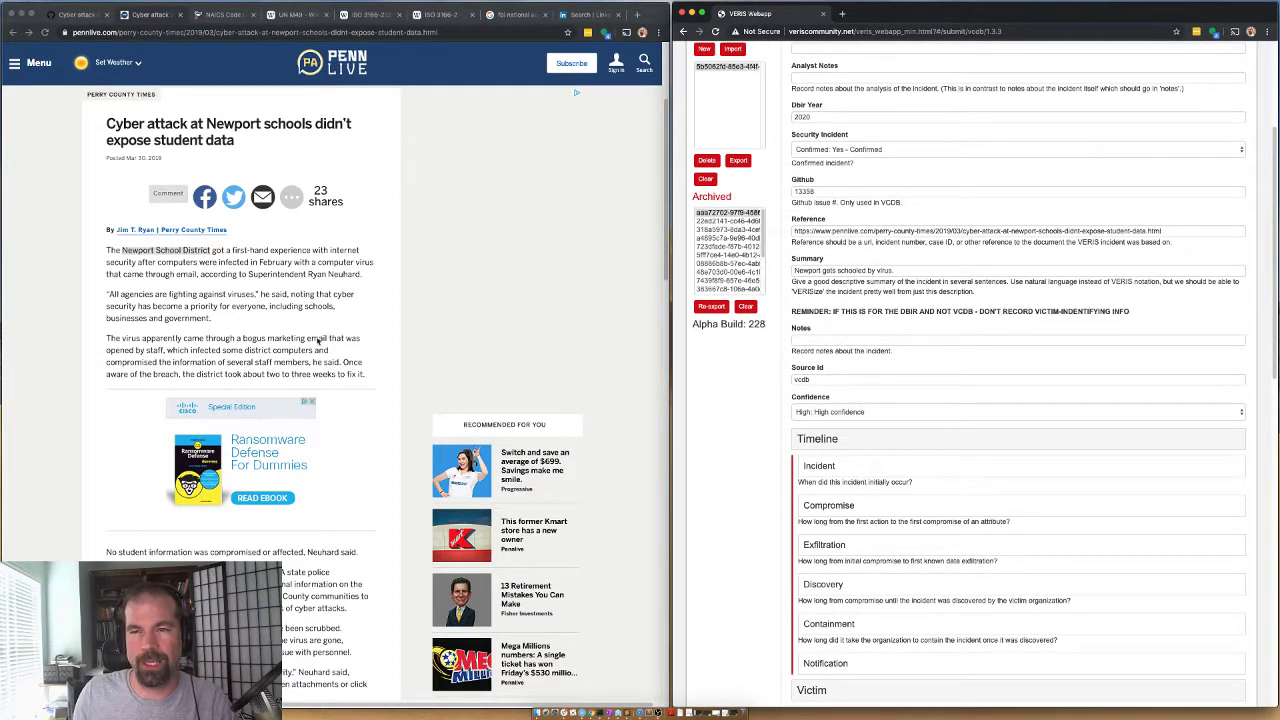
{"action": "scroll", "coordinate": [255, 371], "scroll_direction": "down", "scroll_amount": 1}
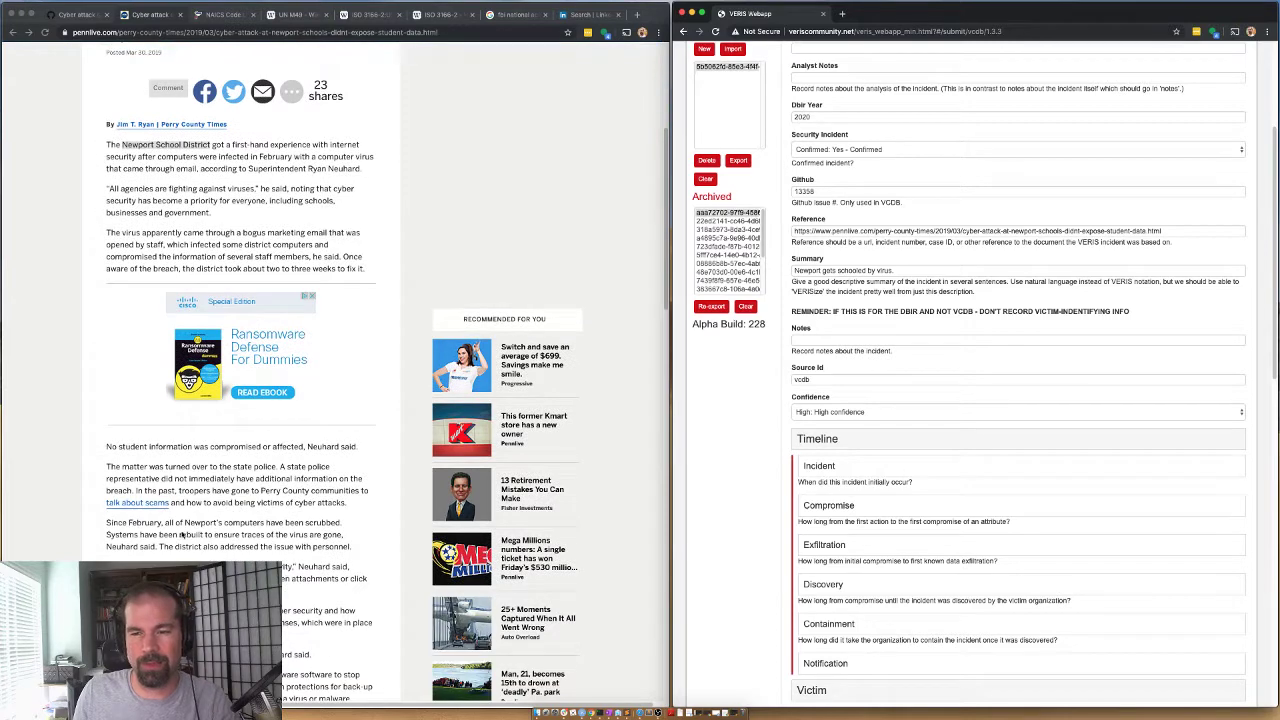
{"action": "left_click", "coordinate": [838, 466]}
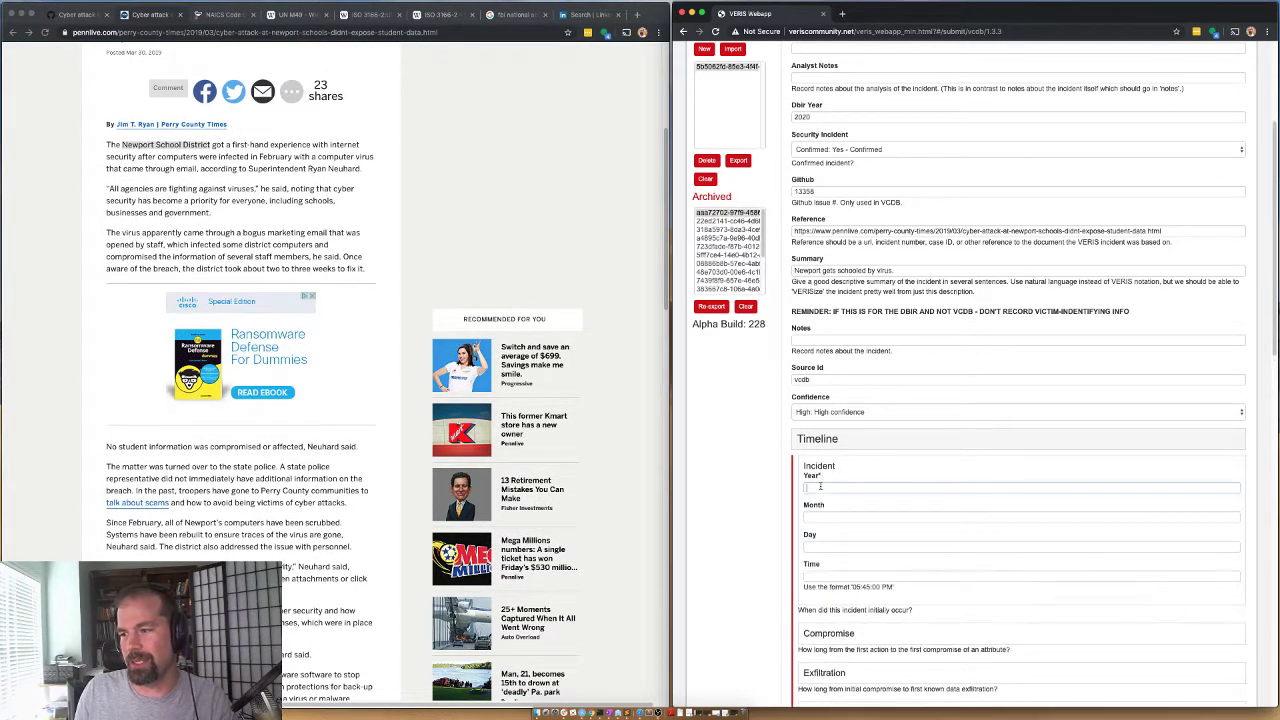
{"action": "left_click", "coordinate": [826, 483]}
{"action": "type", "text": "2019"}
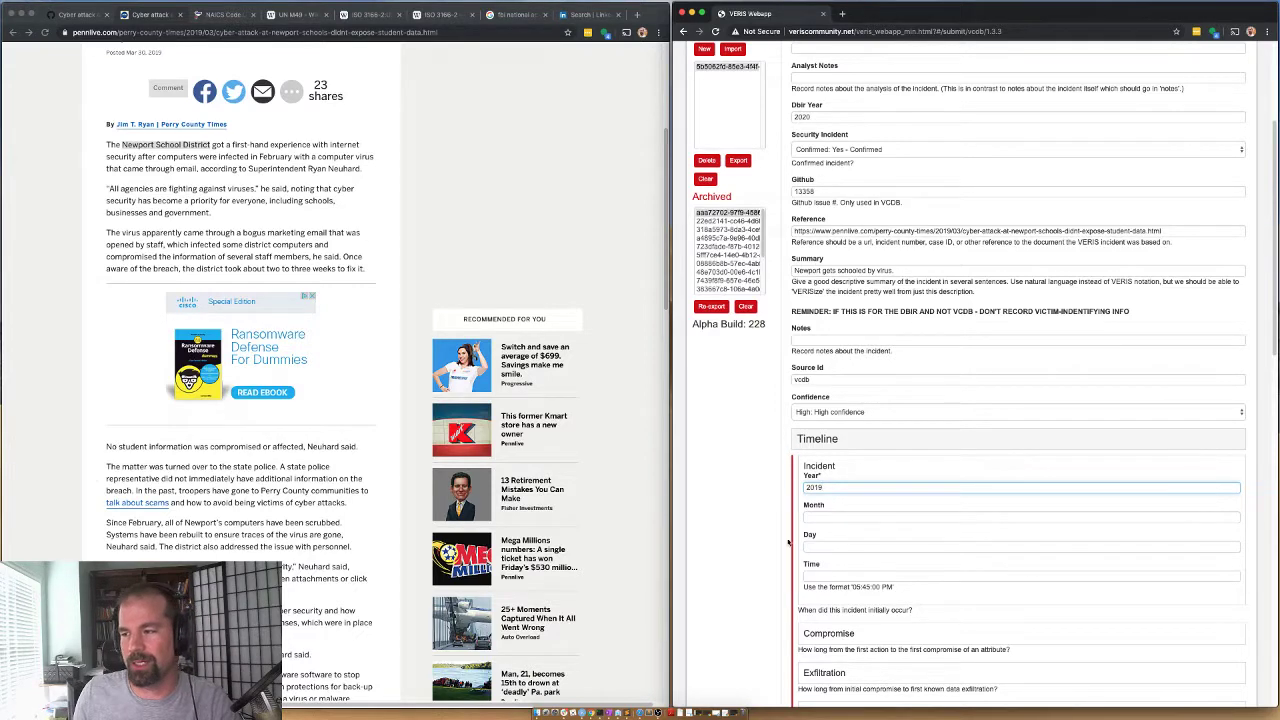
{"action": "scroll", "coordinate": [755, 518], "scroll_direction": "down", "scroll_amount": 1}
{"action": "left_click", "coordinate": [810, 459]}
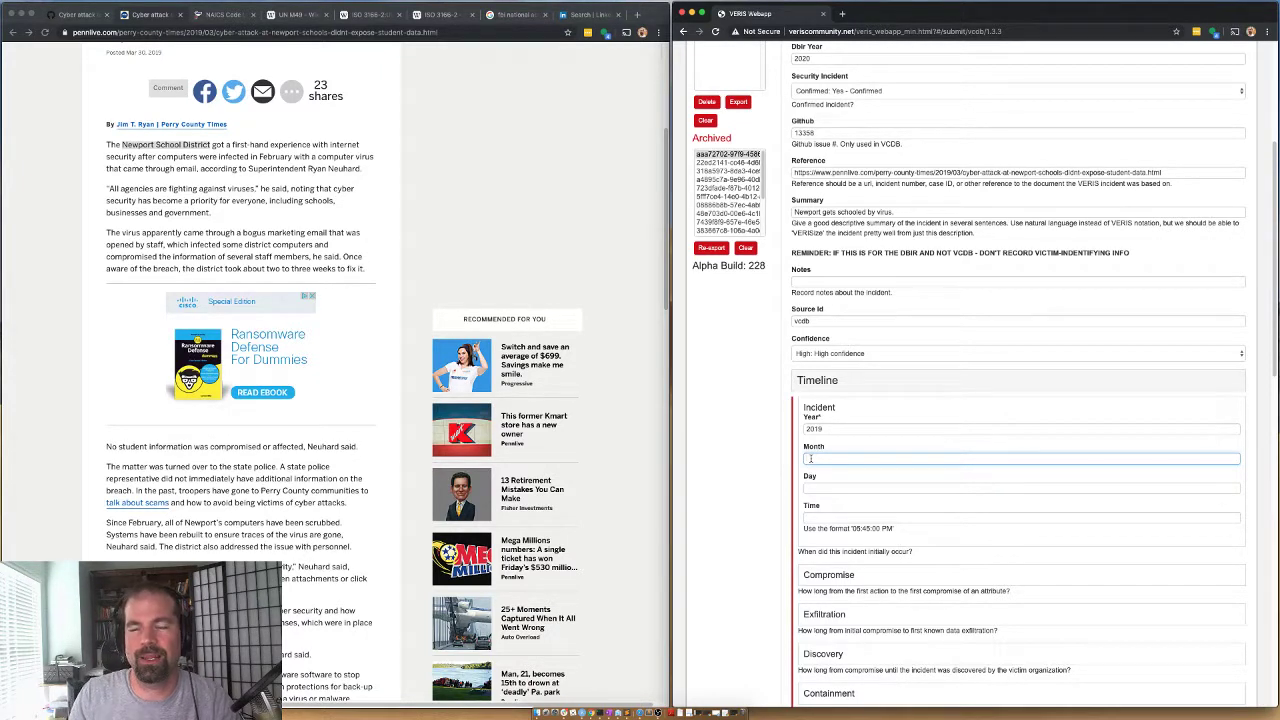
{"action": "scroll", "coordinate": [822, 580], "scroll_direction": "down", "scroll_amount": 1}
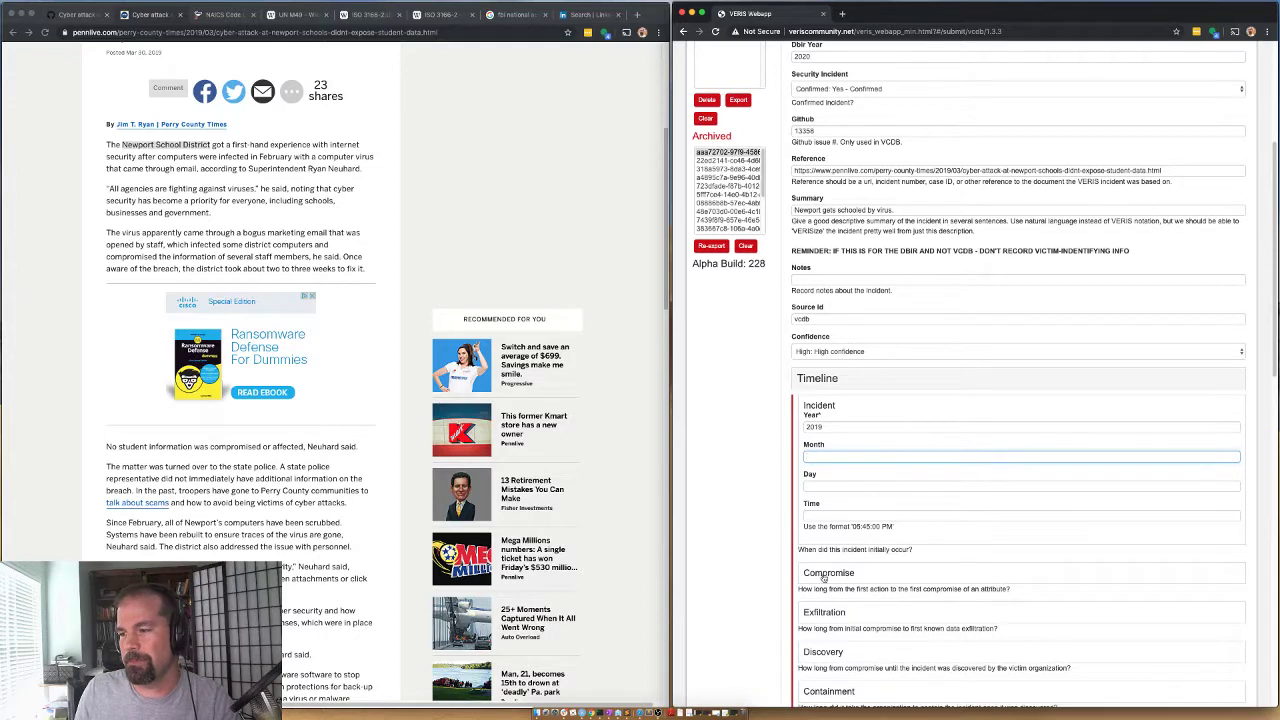
{"action": "left_click", "coordinate": [815, 388]}
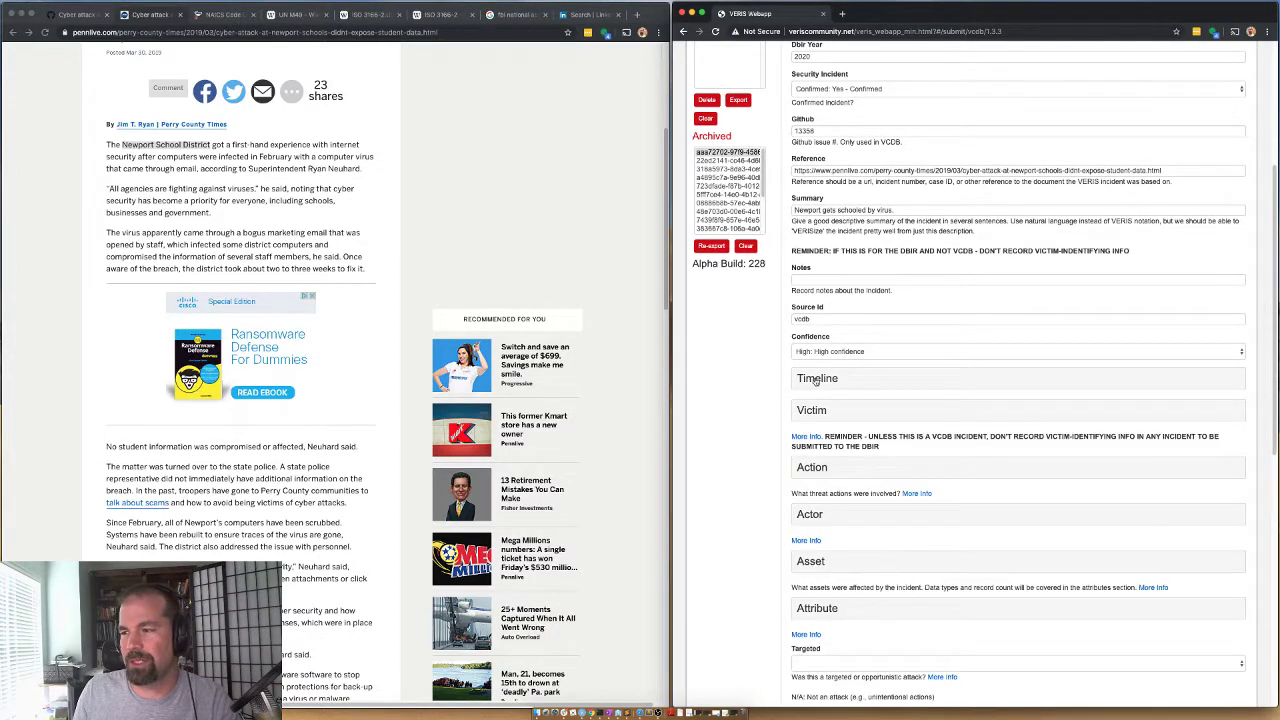
Choose a time unit for the Timeline's Compromise entry and collapse that entry
{"action": "left_click", "coordinate": [816, 383]}
{"action": "left_click", "coordinate": [830, 449]}
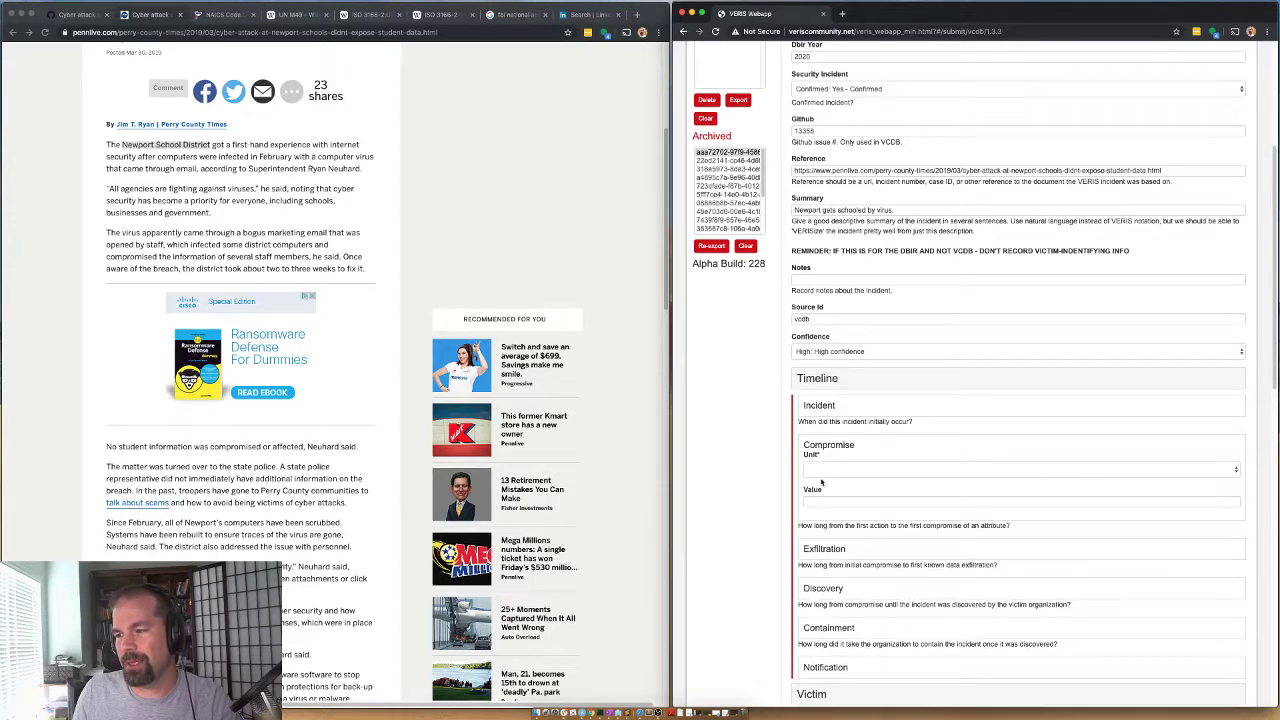
{"action": "left_click", "coordinate": [826, 470]}
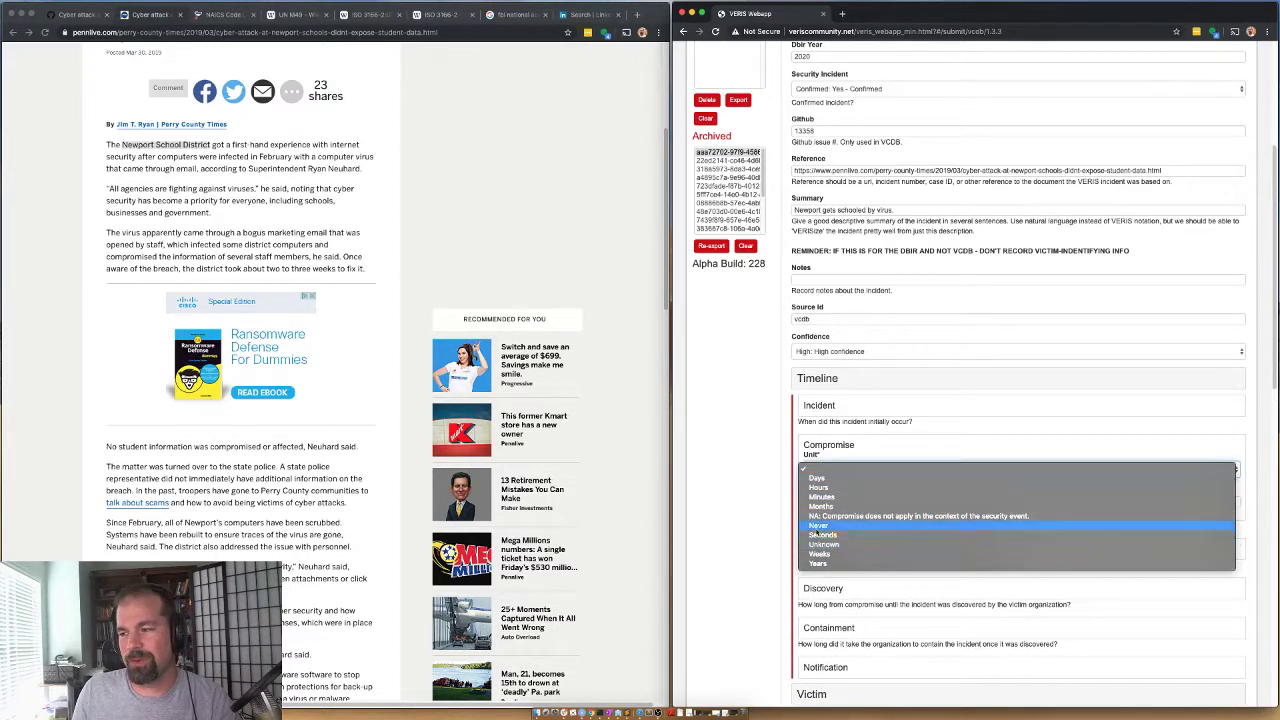
{"action": "left_click", "coordinate": [818, 487]}
{"action": "left_click", "coordinate": [830, 449]}
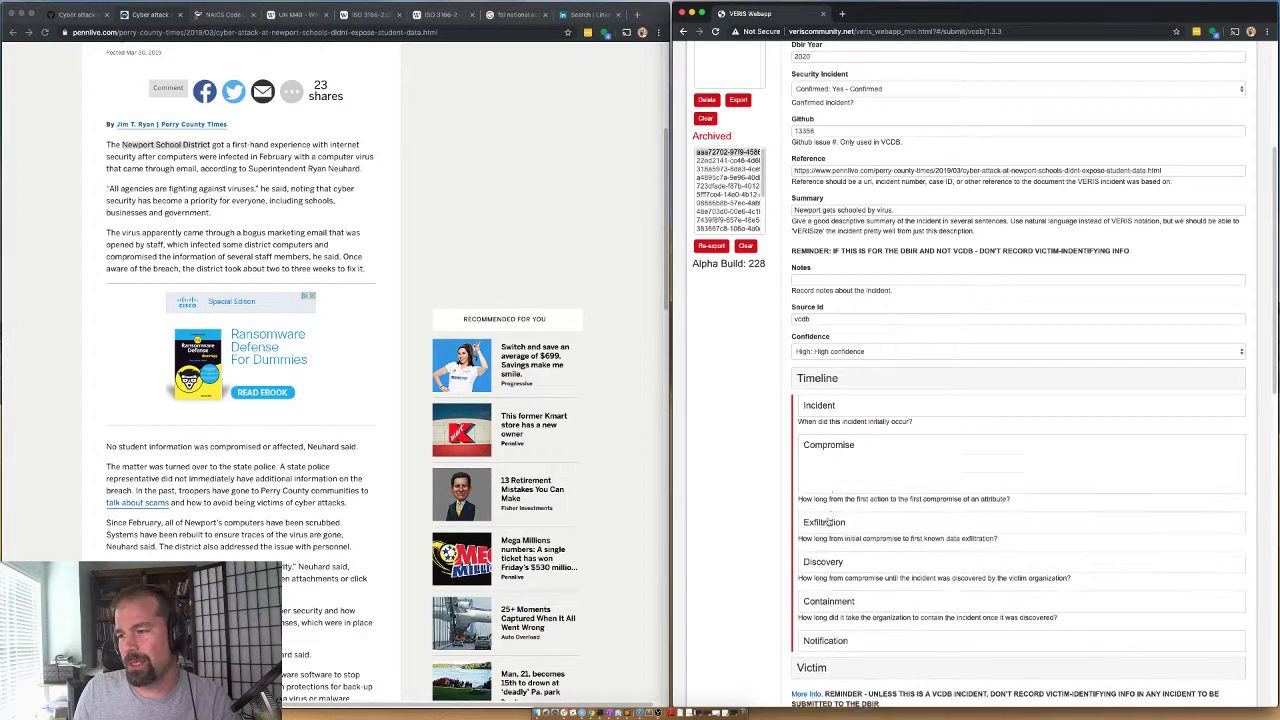
Set the Timeline's Exfiltration unit to Unknown and collapse that entry
{"action": "left_click", "coordinate": [814, 492]}
{"action": "left_click", "coordinate": [817, 510]}
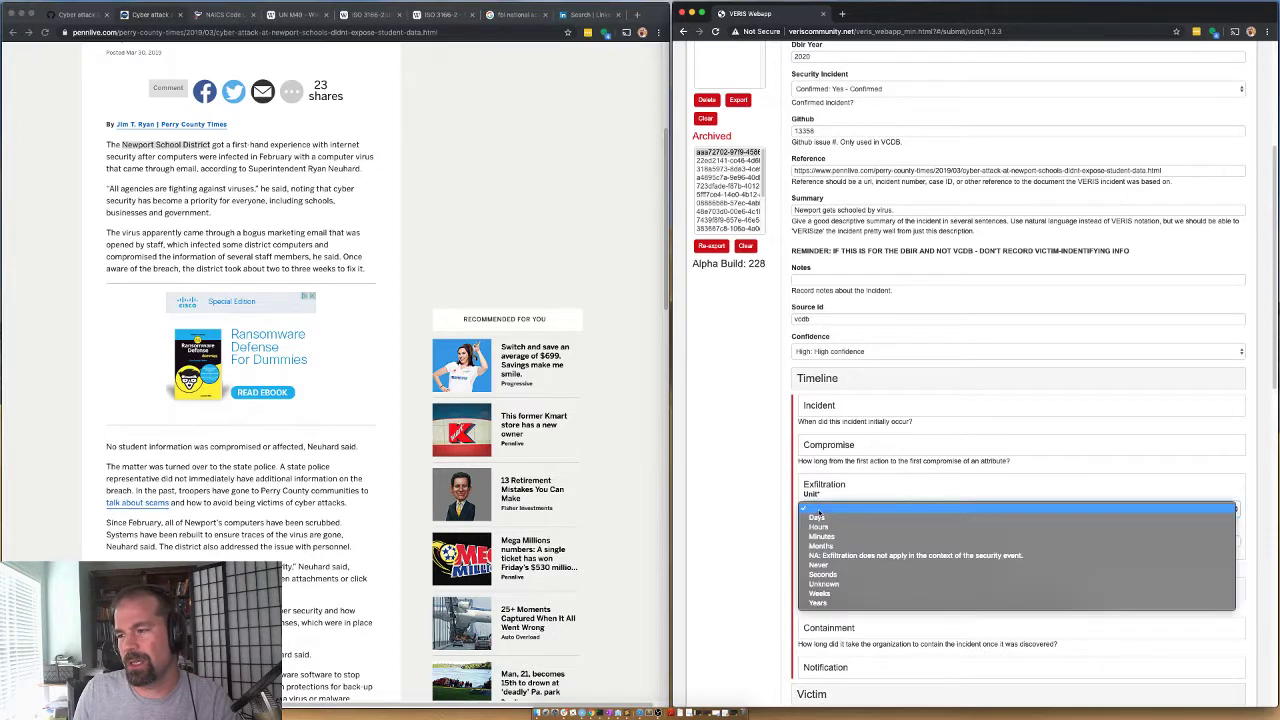
{"action": "key", "text": "u"}
{"action": "key", "text": "Return"}
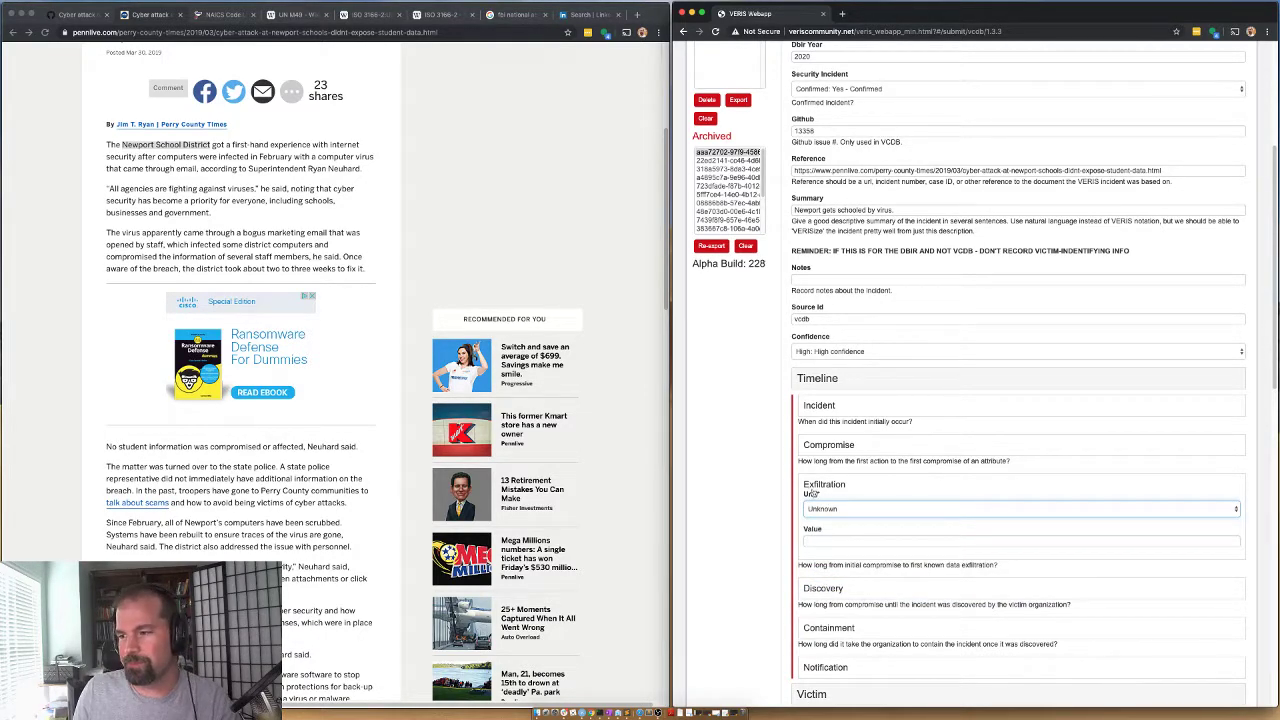
{"action": "left_click", "coordinate": [814, 488]}
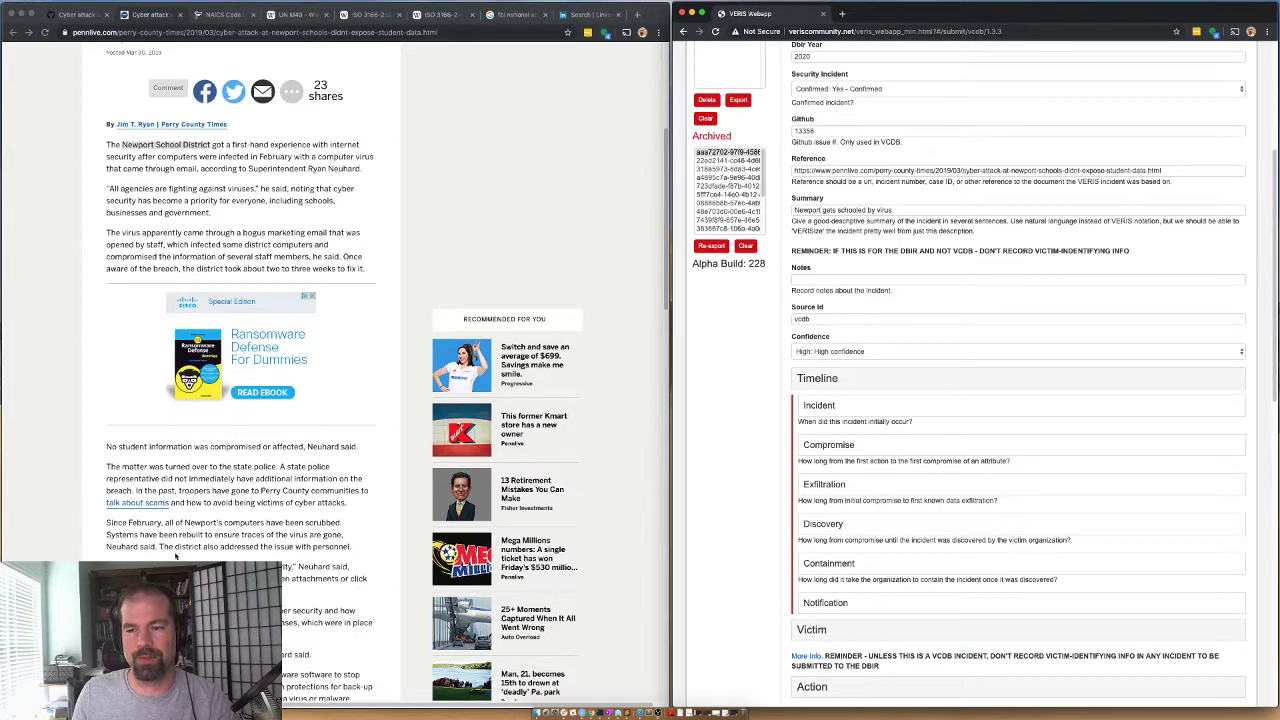
Check the article for discovery details and set the Timeline's Discovery unit to Unknown
{"action": "scroll", "coordinate": [203, 385], "scroll_direction": "down", "scroll_amount": 5}
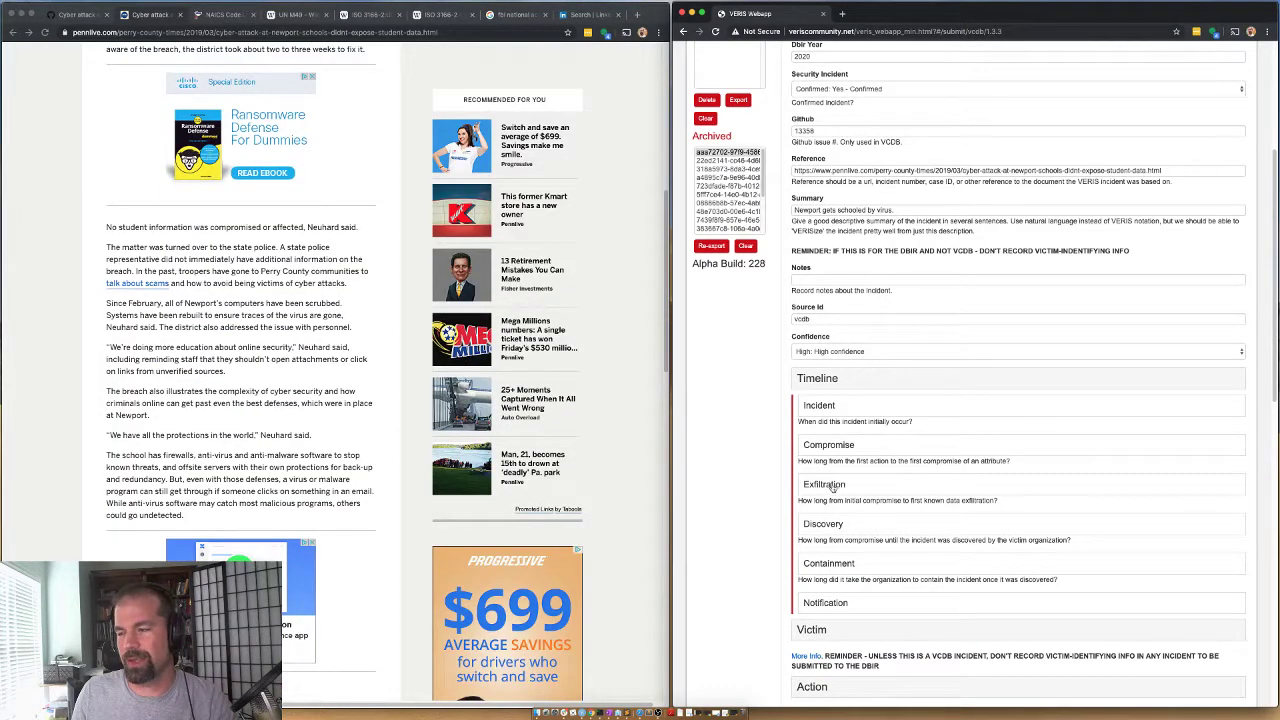
{"action": "left_click", "coordinate": [823, 524]}
{"action": "left_click", "coordinate": [820, 549]}
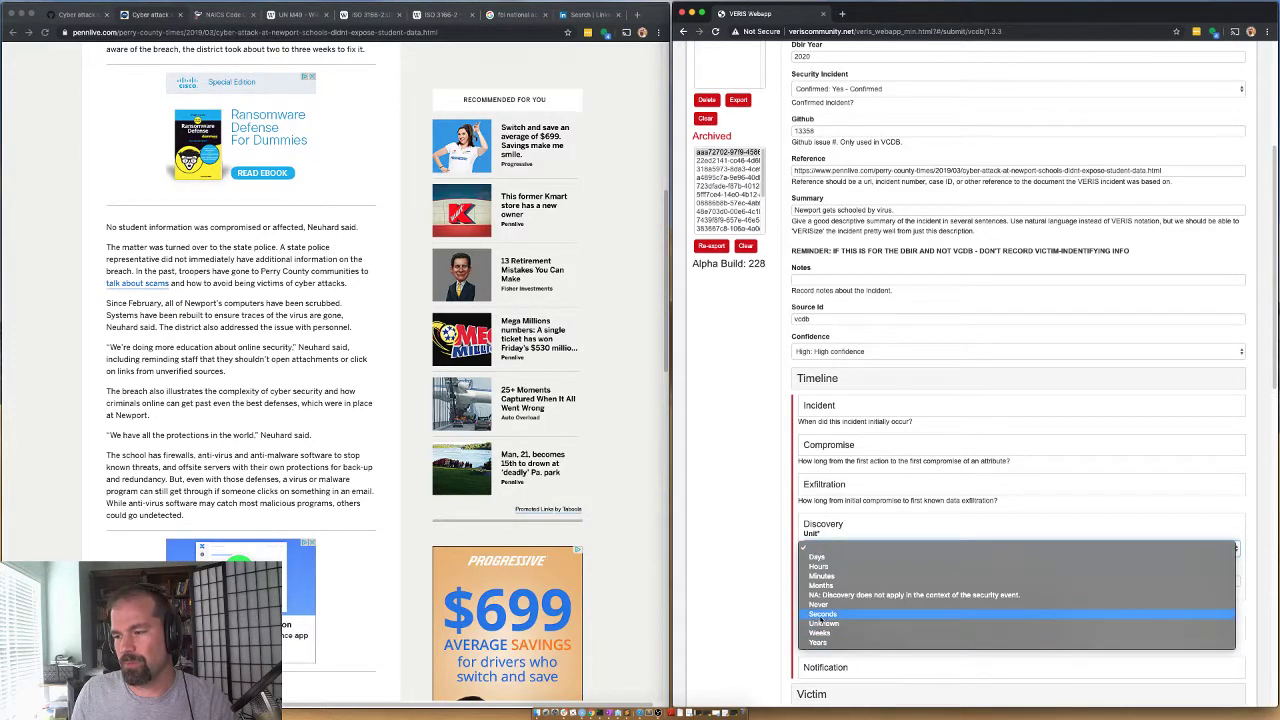
{"action": "left_click", "coordinate": [820, 623]}
Record the Timeline's Containment duration as 3 Weeks, collapse that entry and check the article's opening paragraphs
{"action": "left_click", "coordinate": [824, 627]}
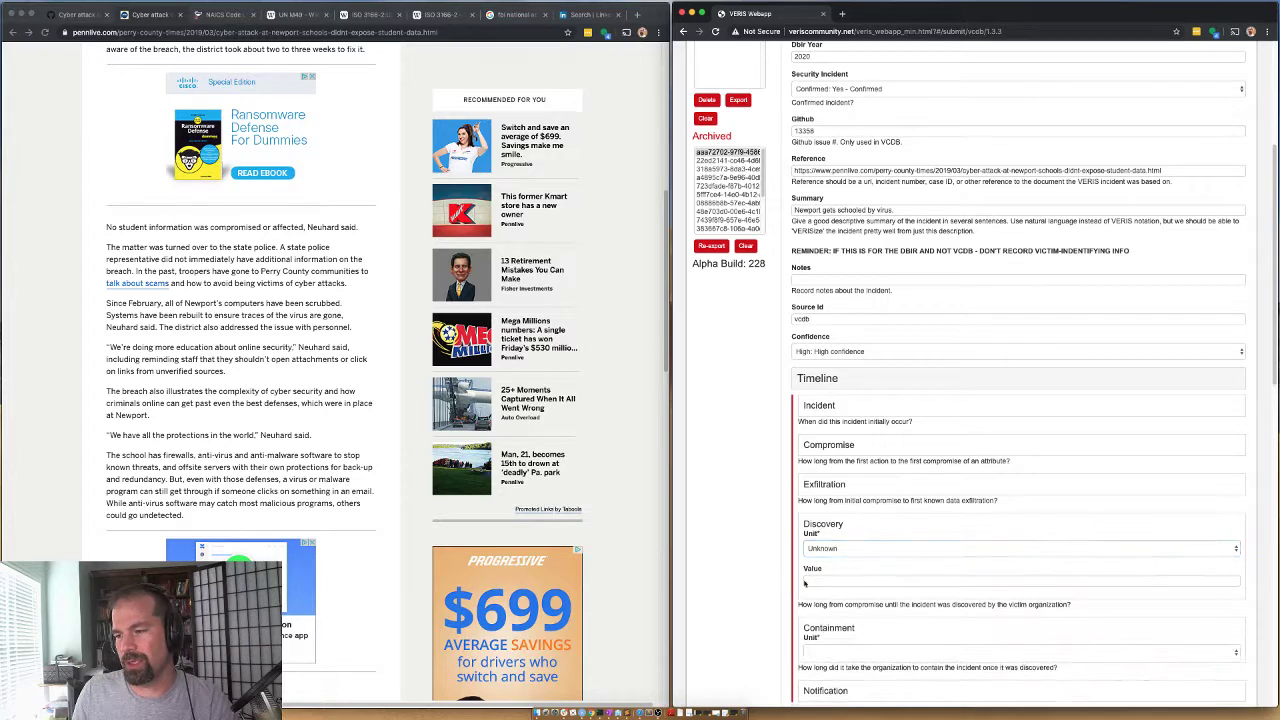
{"action": "scroll", "coordinate": [824, 625], "scroll_direction": "down", "scroll_amount": 2}
{"action": "left_click", "coordinate": [839, 582]}
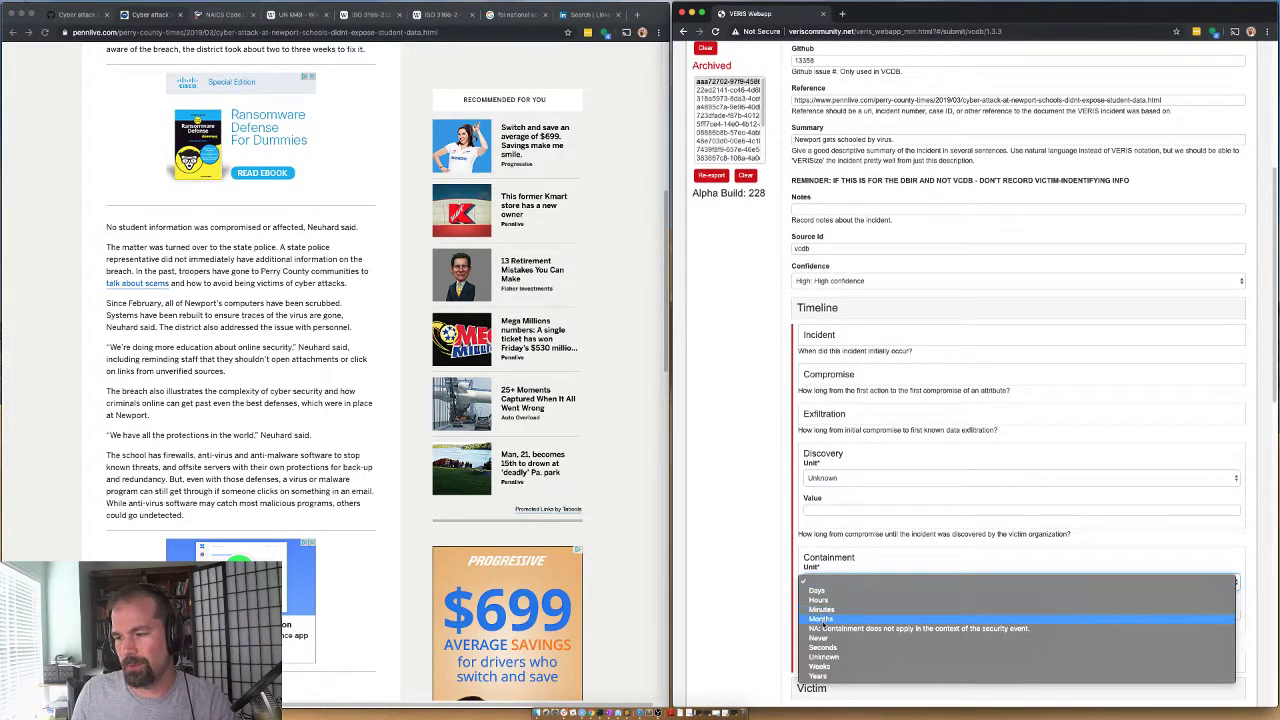
{"action": "left_click", "coordinate": [826, 666]}
{"action": "left_click", "coordinate": [821, 615]}
{"action": "type", "text": "3"}
{"action": "left_click", "coordinate": [836, 563]}
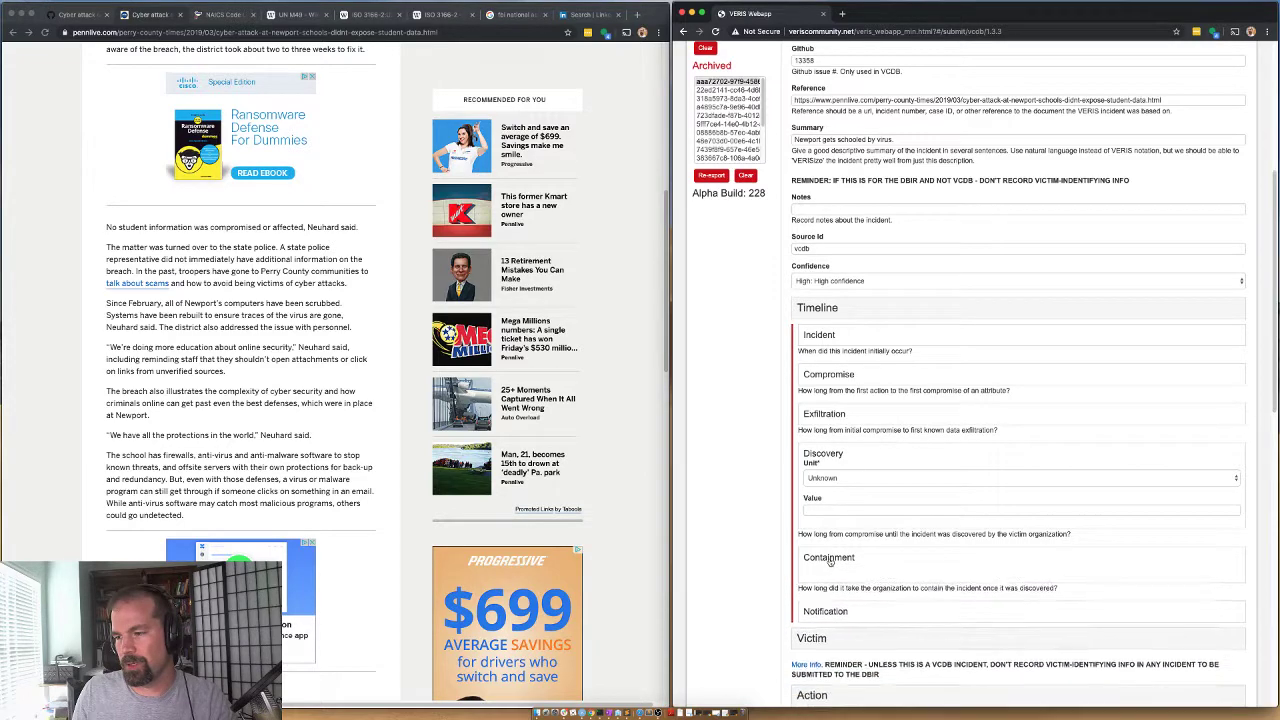
{"action": "scroll", "coordinate": [320, 387], "scroll_direction": "up", "scroll_amount": 5}
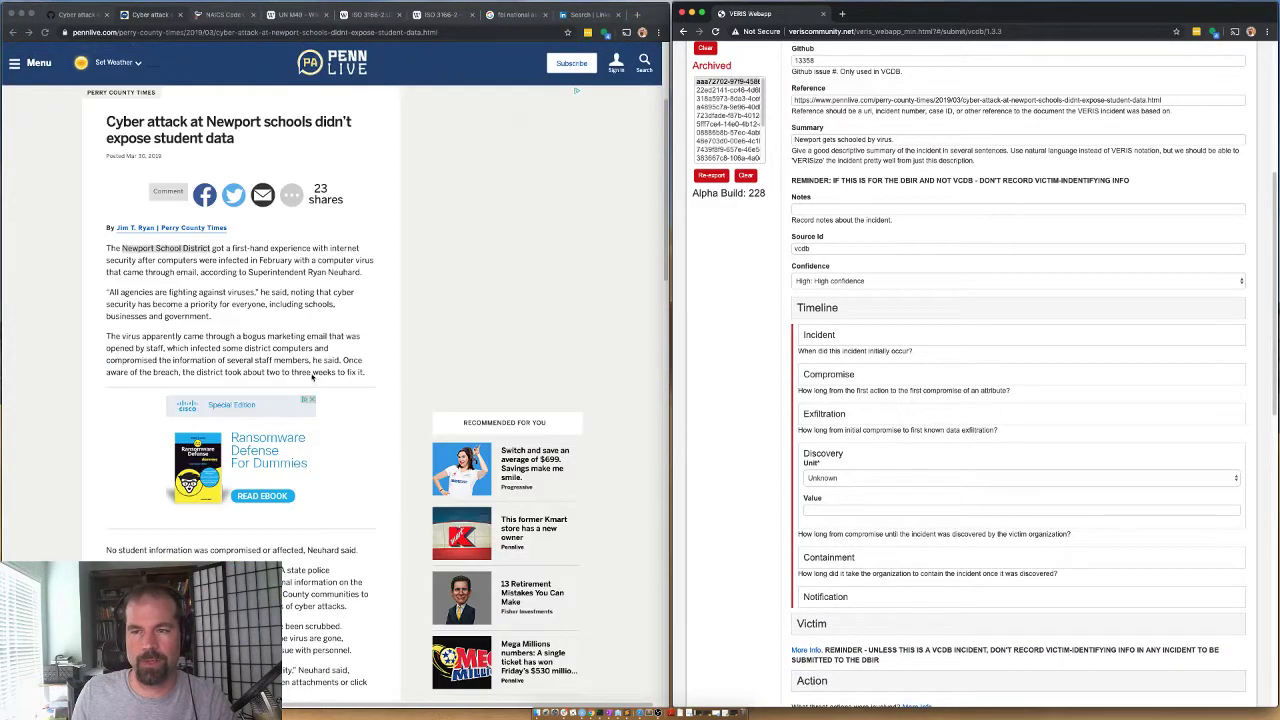
Record the Timeline's Notification date as 2019-03-30 and collapse the Timeline section
{"action": "left_click", "coordinate": [825, 597]}
{"action": "left_click", "coordinate": [841, 615]}
{"action": "type", "text": "2019"}
{"action": "key", "text": "Tab"}
{"action": "type", "text": "03"}
{"action": "key", "text": "Tab"}
{"action": "type", "text": "30"}
{"action": "left_click", "coordinate": [835, 310]}
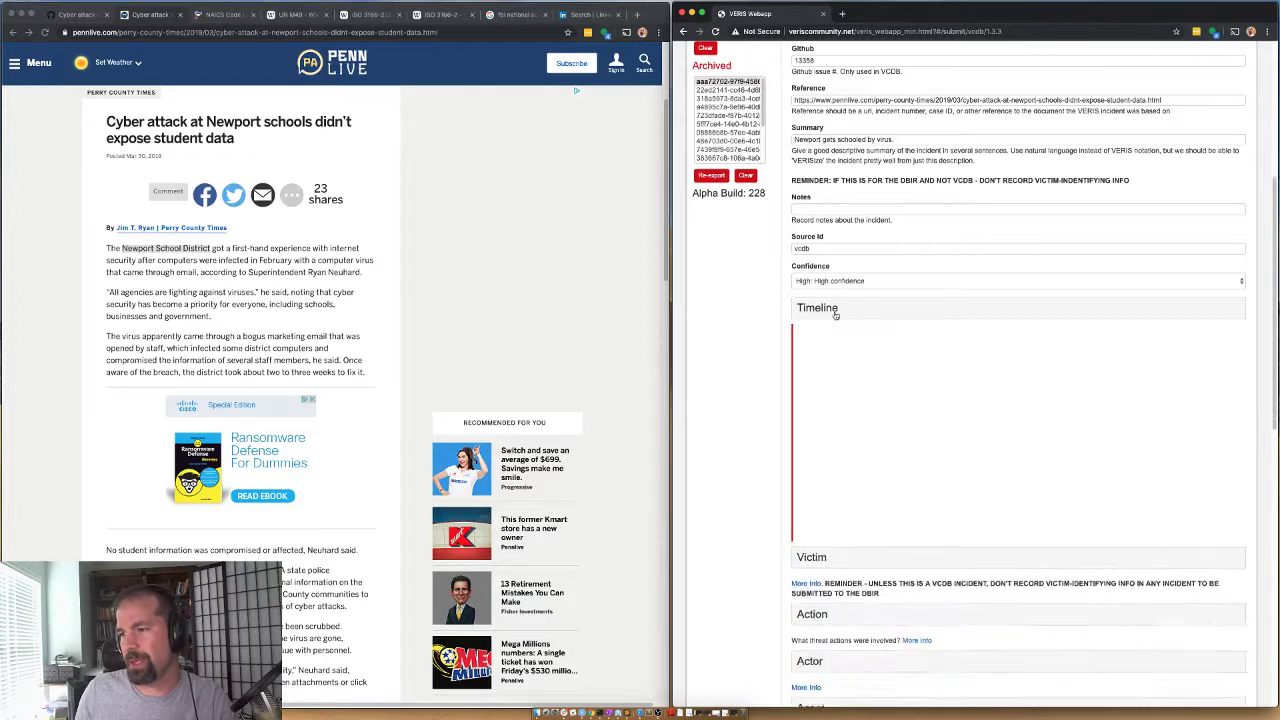
Expand the Victim section and set the Victim Id to Newport School District, copied from the article
{"action": "left_click", "coordinate": [812, 339]}
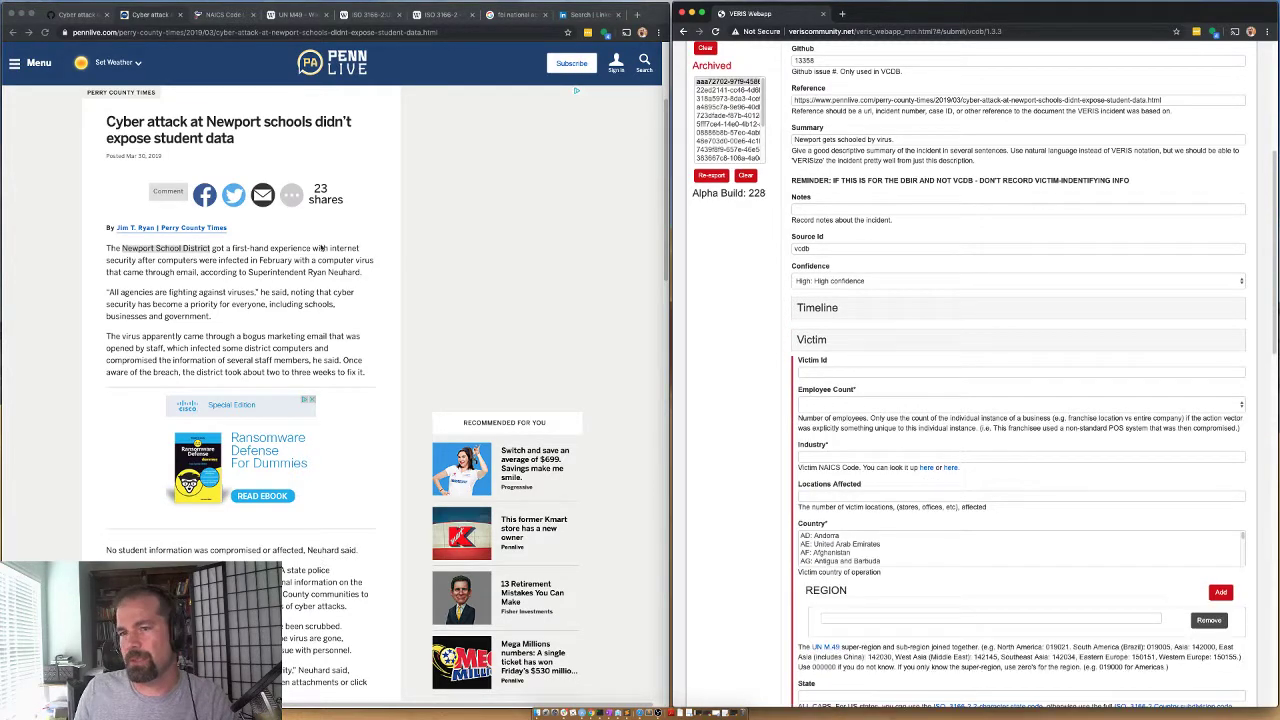
{"action": "right_click", "coordinate": [165, 249]}
{"action": "left_click", "coordinate": [200, 292]}
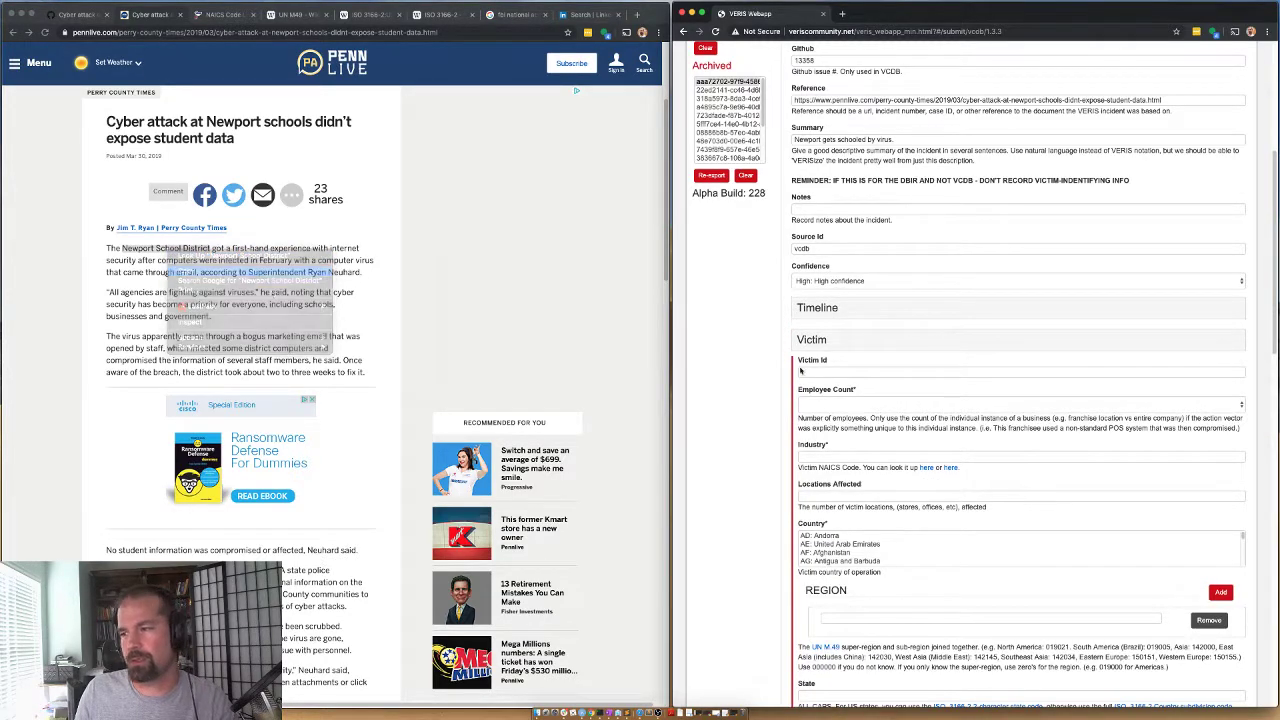
{"action": "left_click", "coordinate": [838, 370]}
{"action": "type", "text": "Newport School District"}
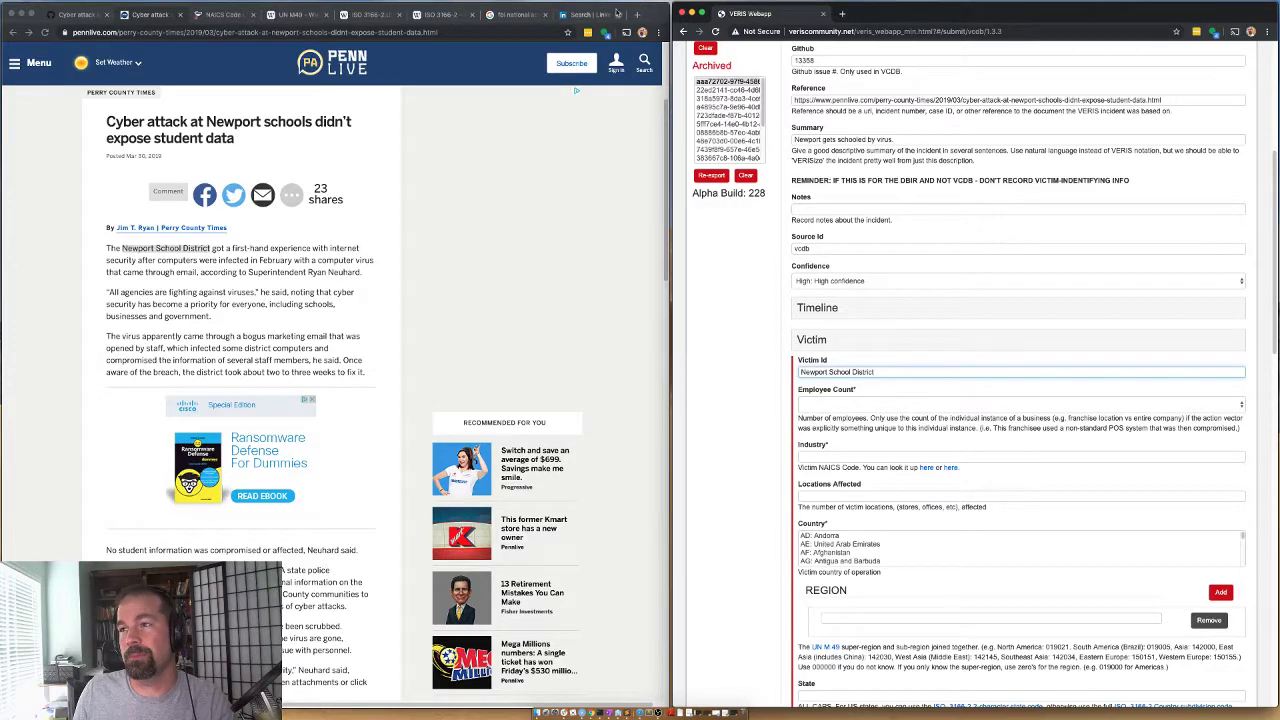
Search the web for Newport School District and examine its Wikipedia article for staff and pupil numbers
{"action": "left_click", "coordinate": [637, 15]}
{"action": "type", "text": "Newport School District"}
{"action": "key", "text": "Return"}
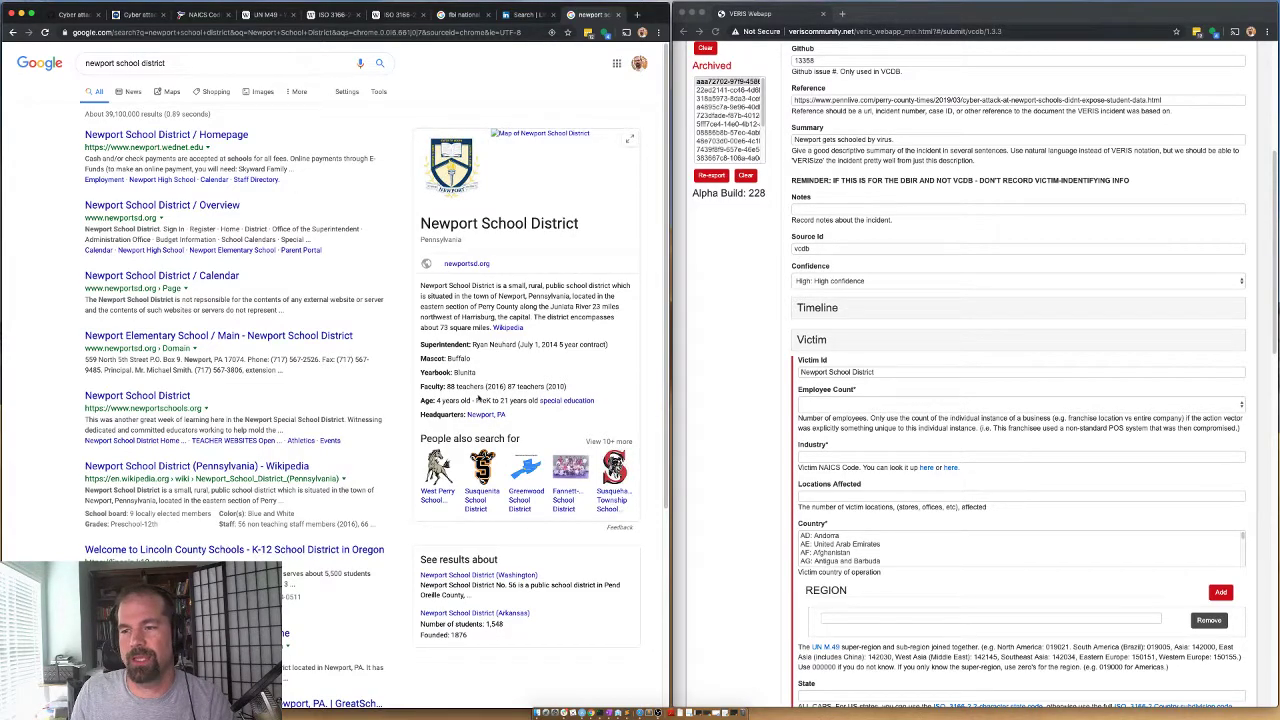
{"action": "left_click", "coordinate": [138, 14]}
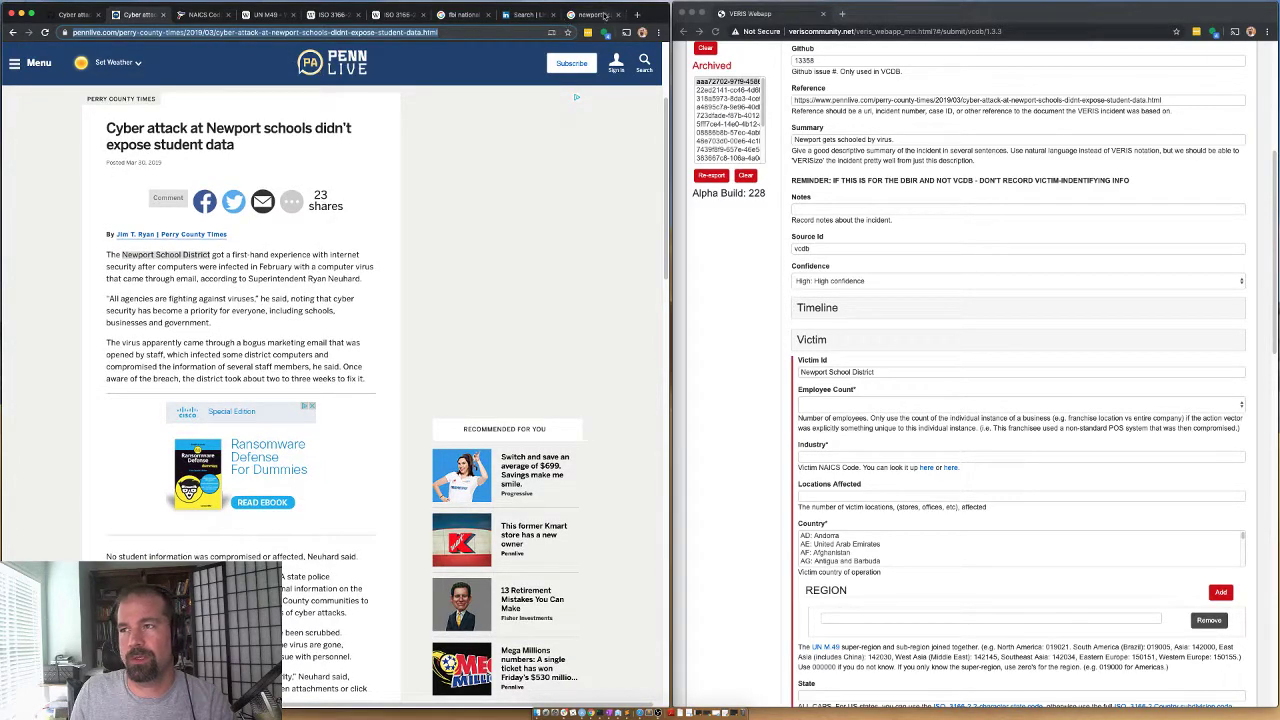
{"action": "left_click", "coordinate": [588, 15]}
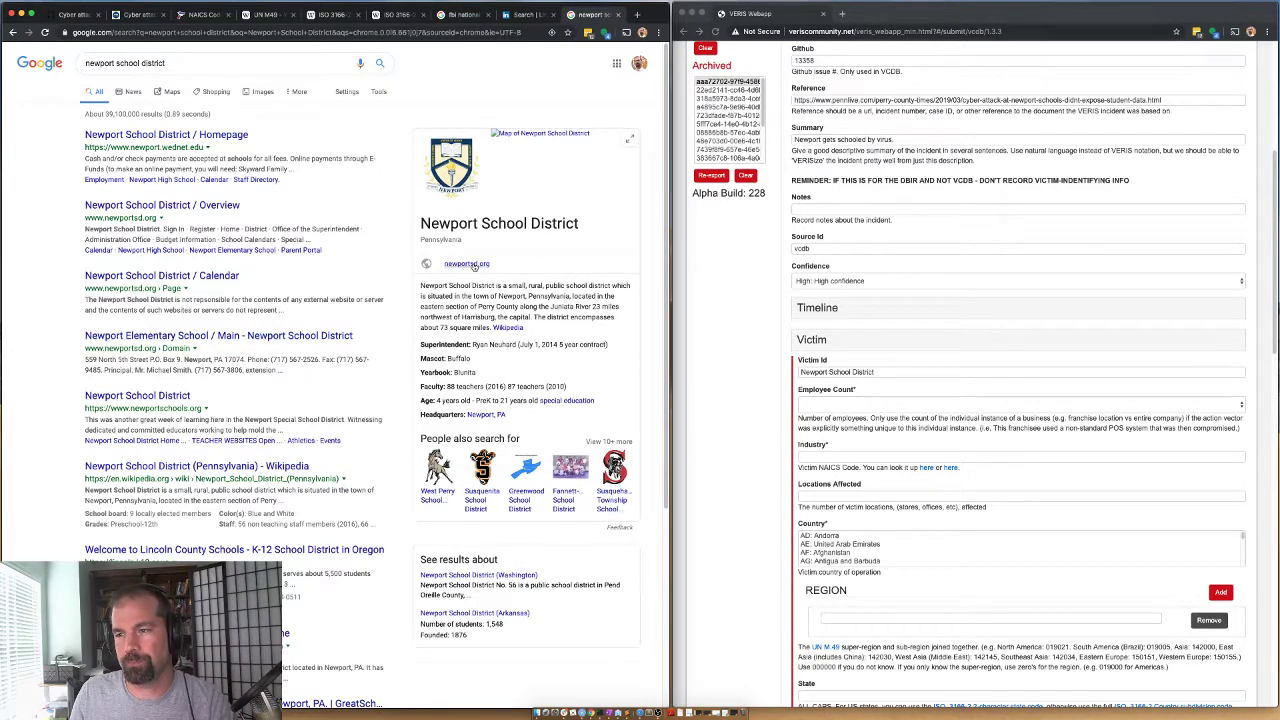
{"action": "left_click", "coordinate": [505, 329]}
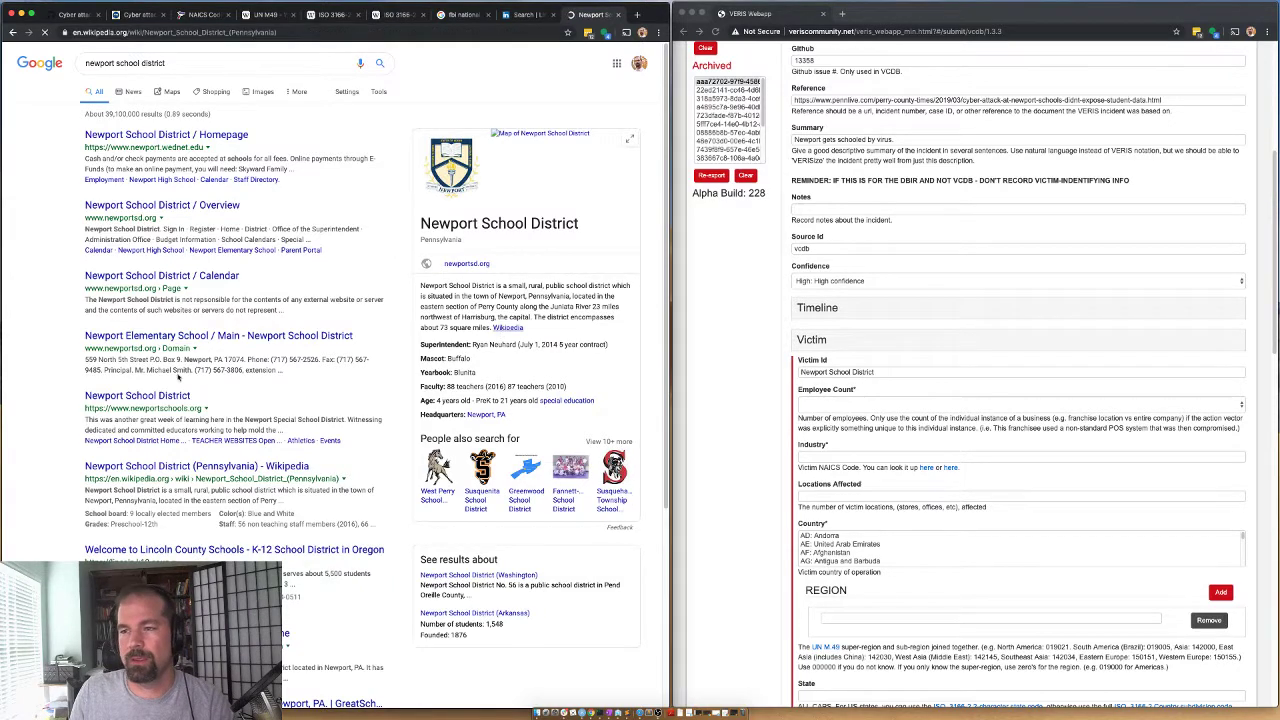
{"action": "scroll", "coordinate": [607, 570], "scroll_direction": "down", "scroll_amount": 5}
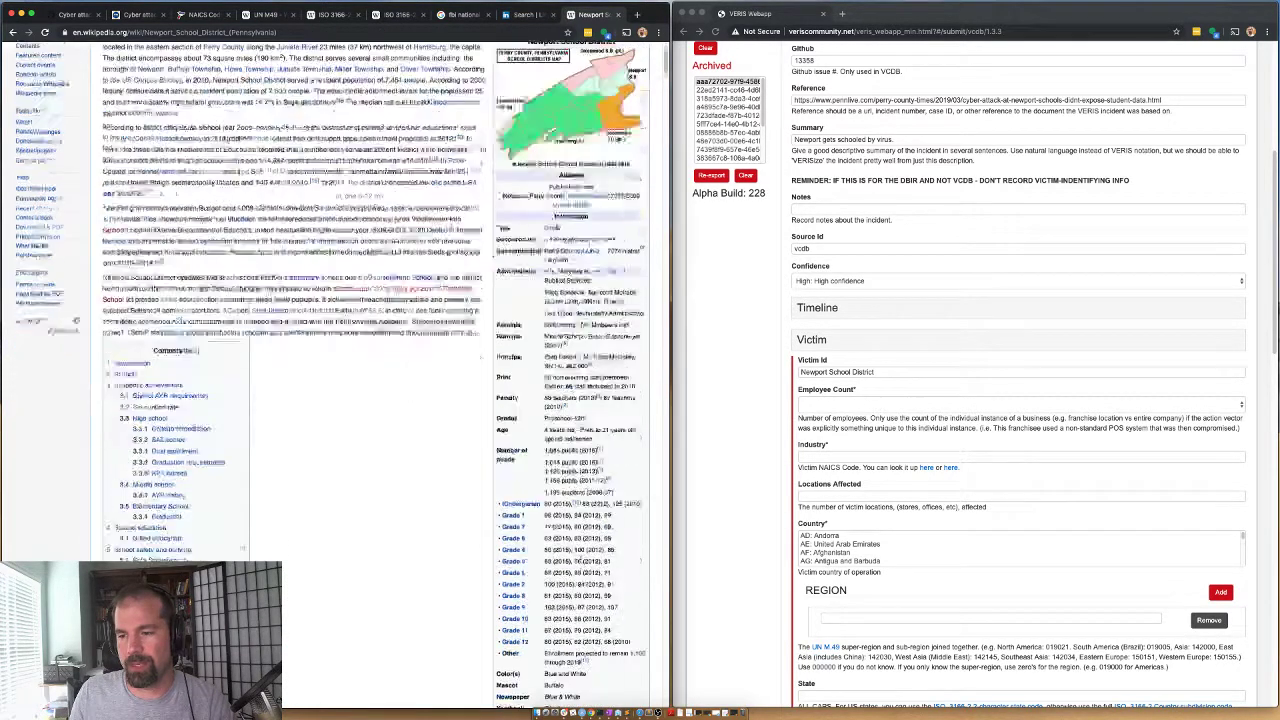
{"action": "scroll", "coordinate": [587, 236], "scroll_direction": "up", "scroll_amount": 1}
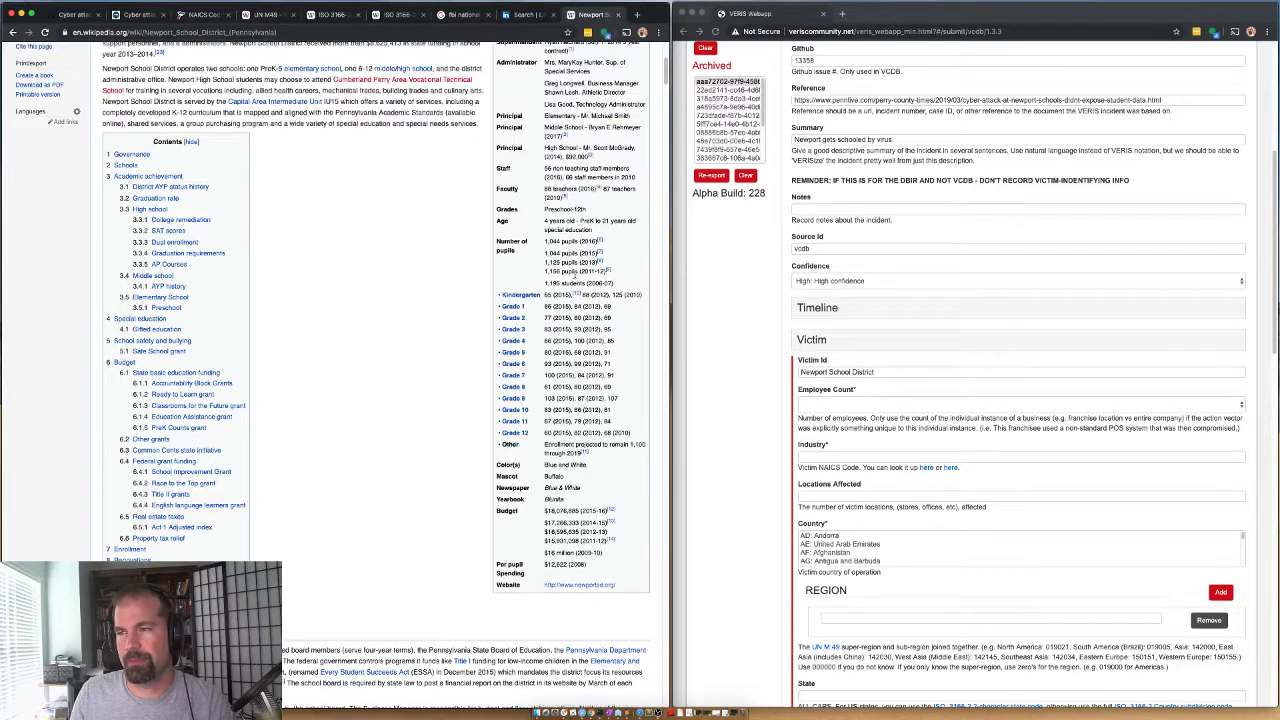
{"action": "scroll", "coordinate": [588, 283], "scroll_direction": "up", "scroll_amount": 2}
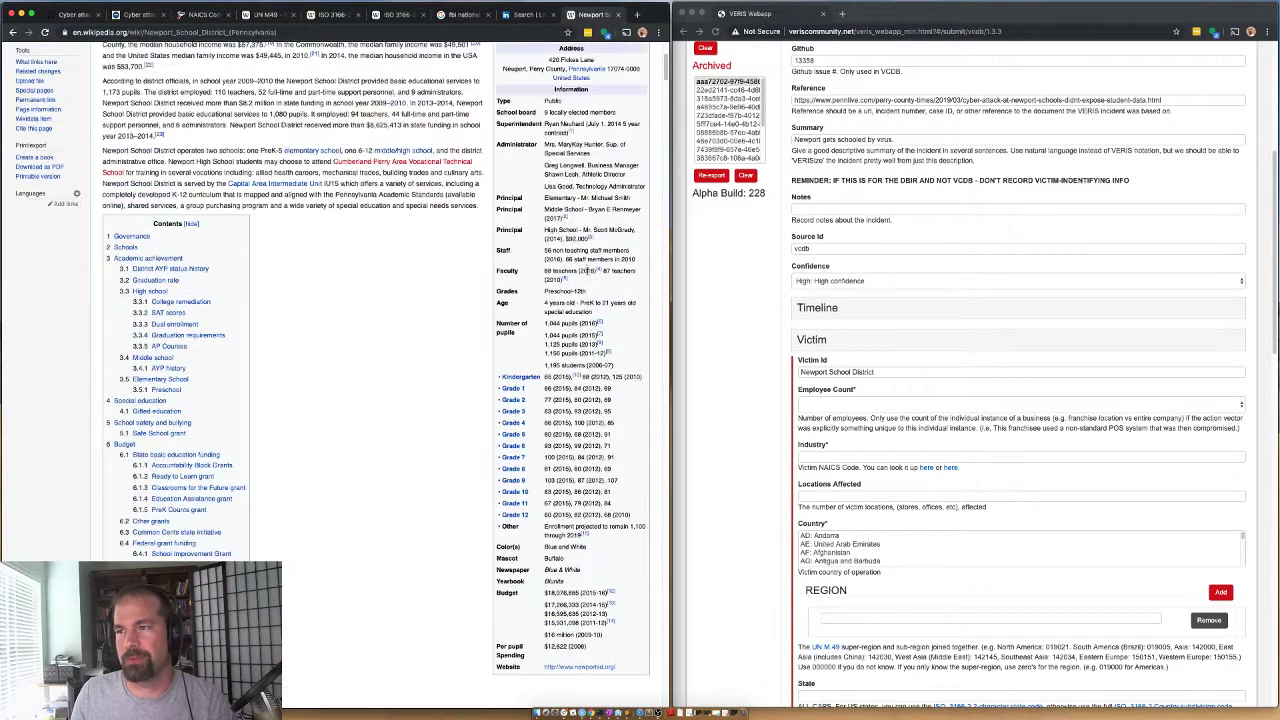
{"action": "double_click", "coordinate": [552, 323]}
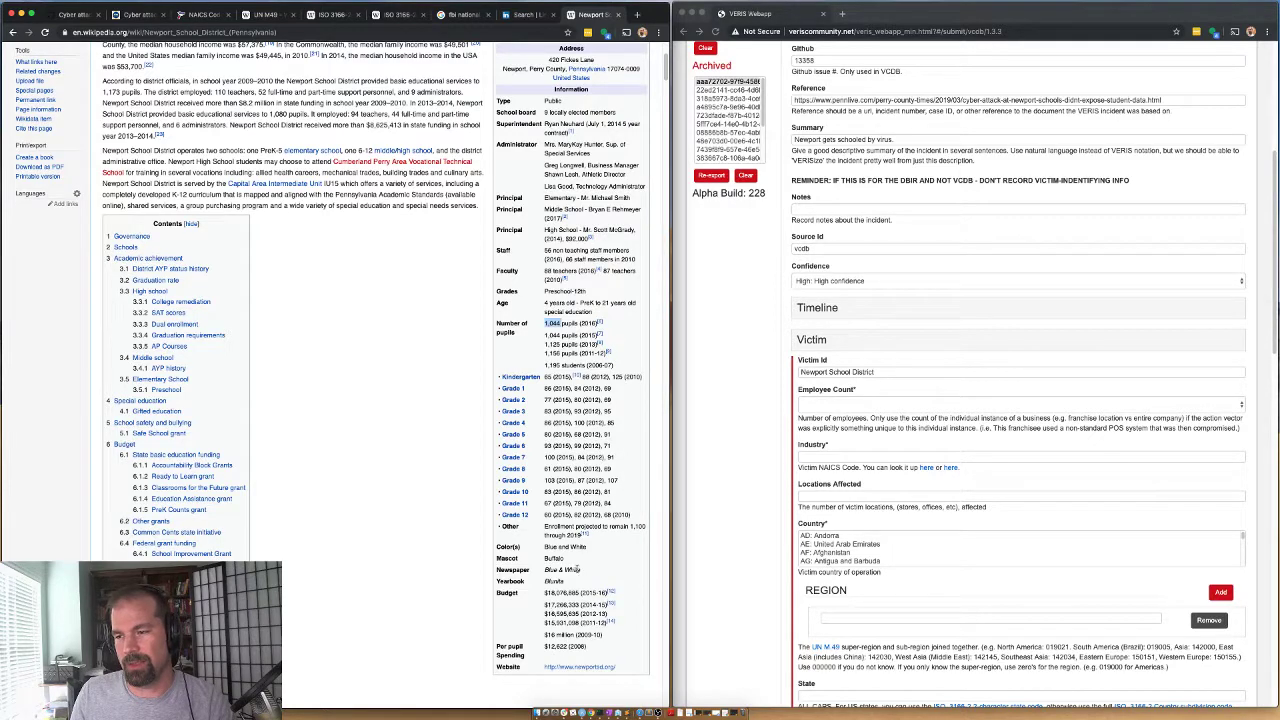
Set the victim's Employee Count to 101 to 1,000 employees and check it against Wikipedia's faculty and non-teaching staff figures
{"action": "left_click", "coordinate": [812, 357]}
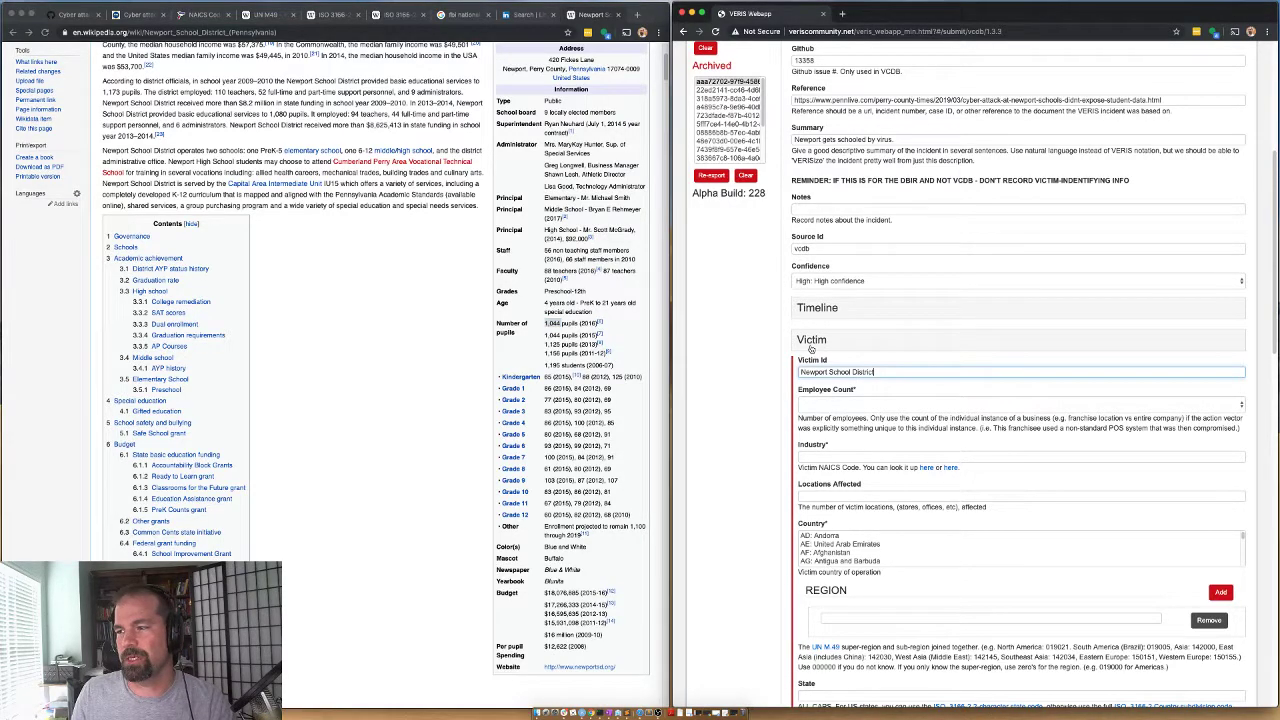
{"action": "left_click", "coordinate": [816, 406]}
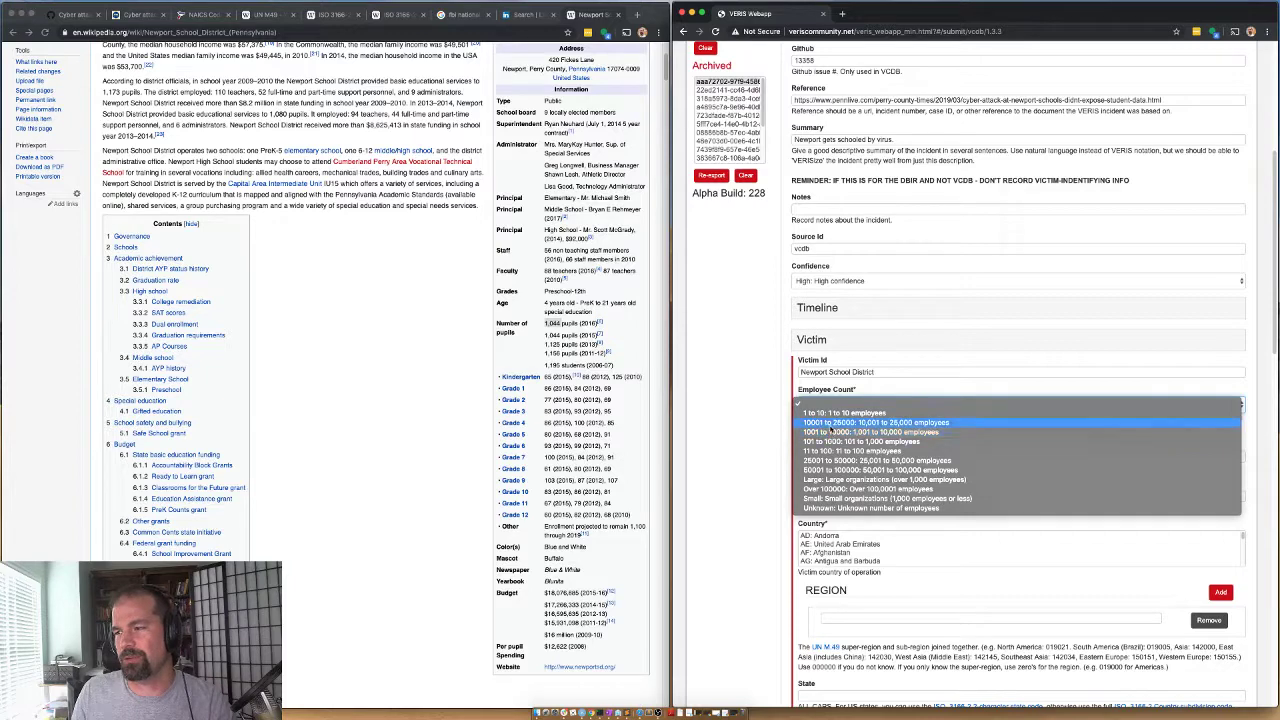
{"action": "left_click", "coordinate": [819, 443]}
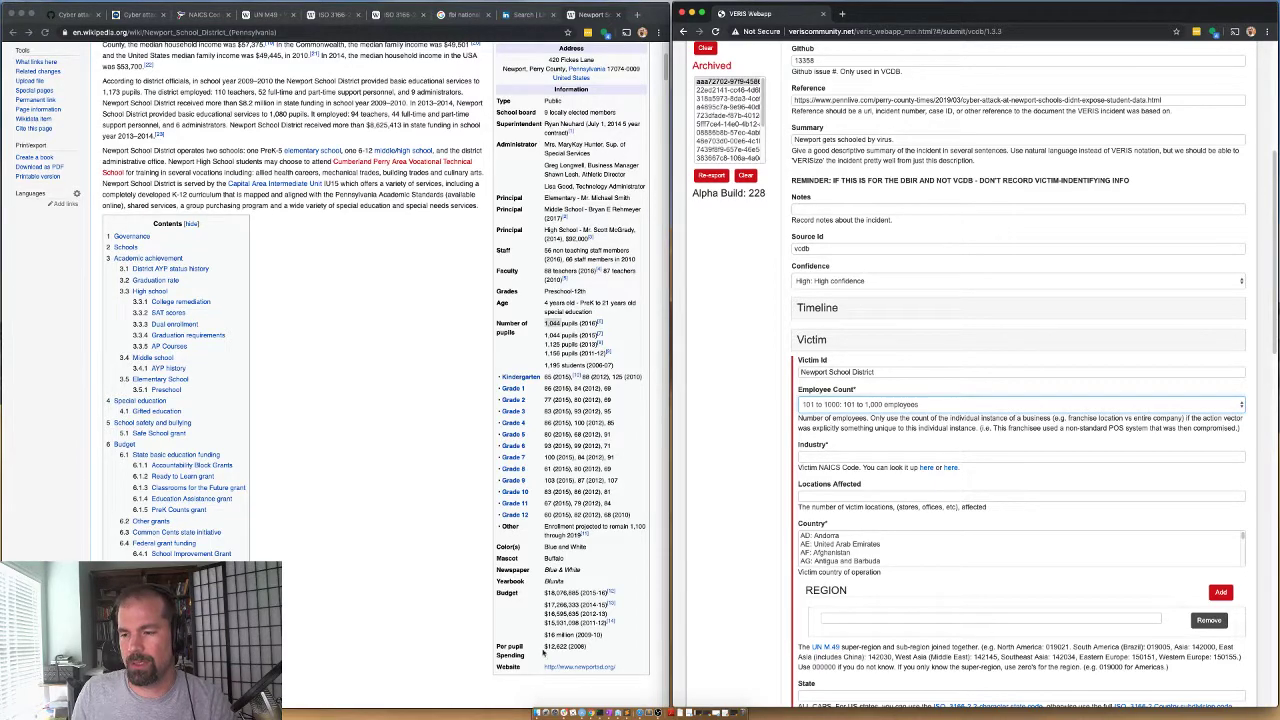
{"action": "left_click_drag", "start_coordinate": [546, 271], "coordinate": [632, 267]}
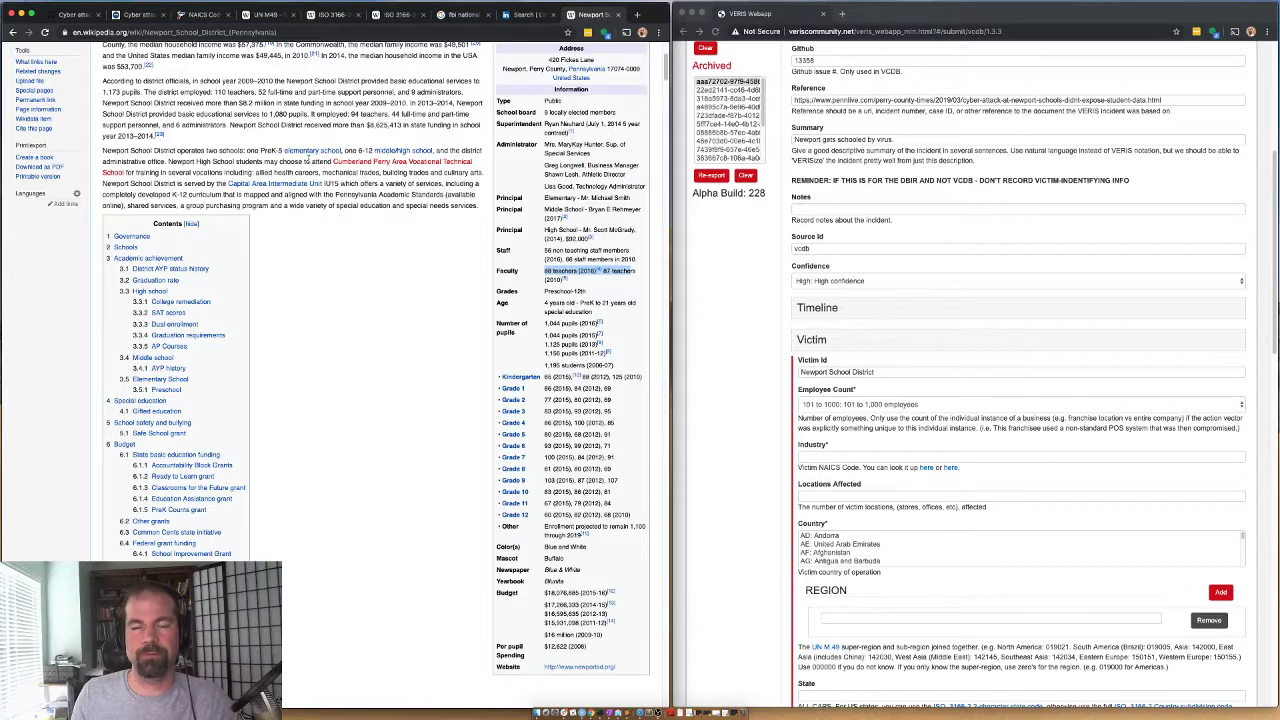
{"action": "left_click_drag", "start_coordinate": [545, 250], "coordinate": [600, 249]}
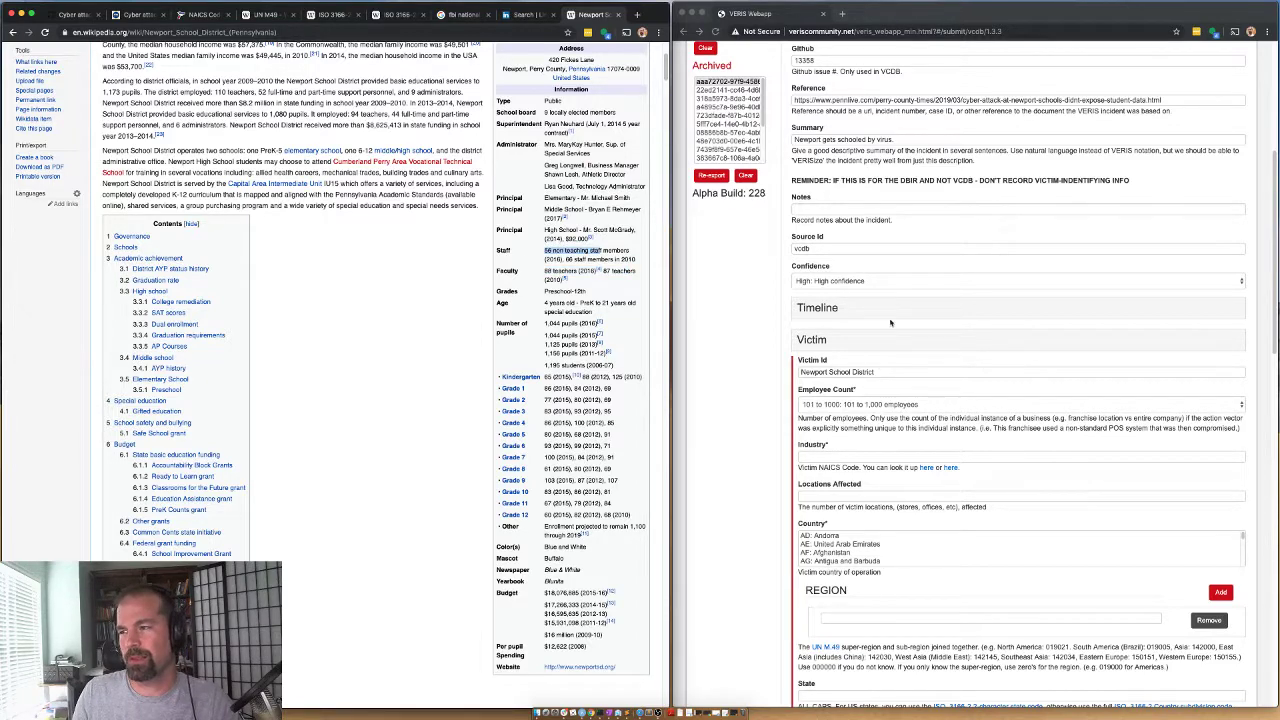
Look up Elementary and Secondary Schools in the NAICS code list and enter 611110 as the victim's Industry
{"action": "scroll", "coordinate": [850, 400], "scroll_direction": "down", "scroll_amount": 1}
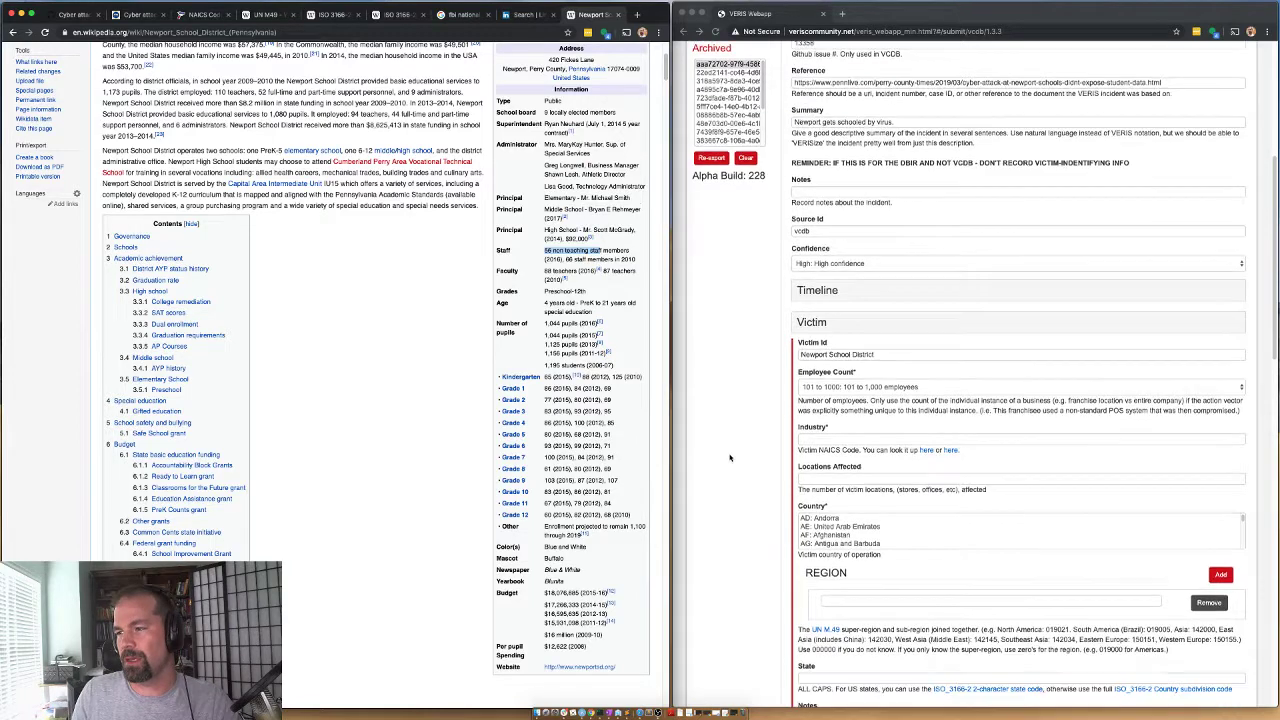
{"action": "left_click", "coordinate": [195, 14]}
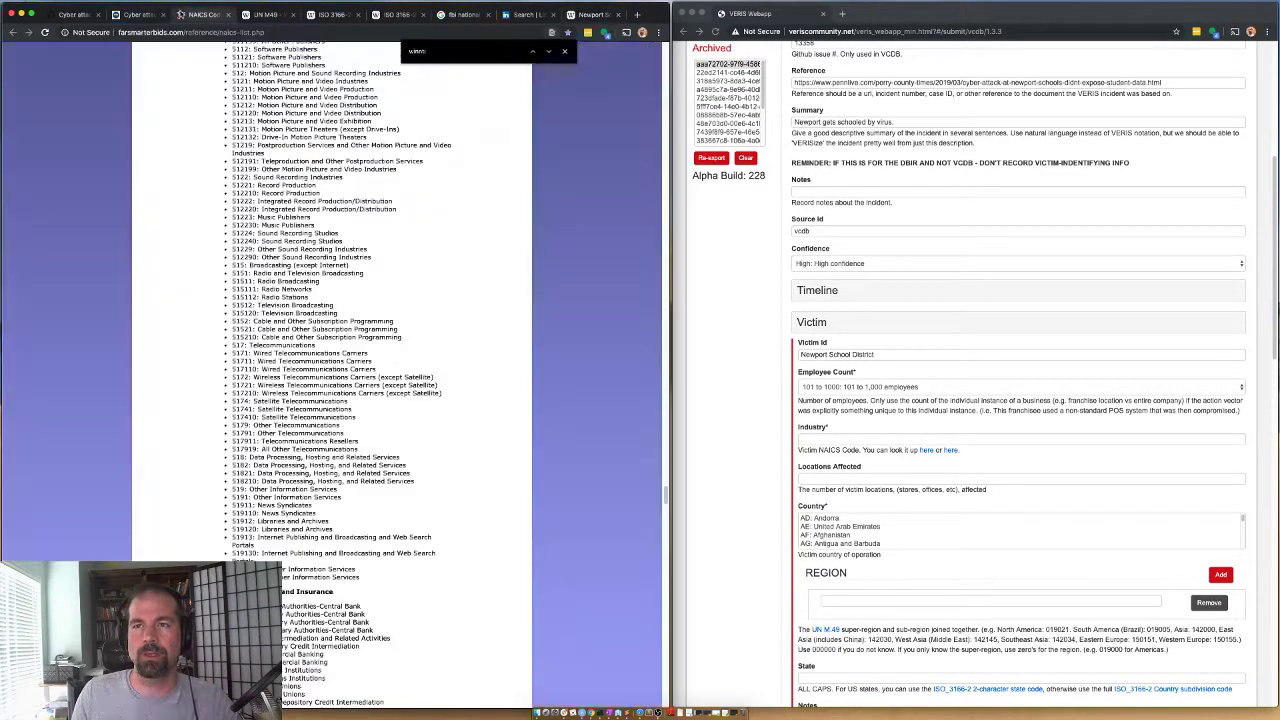
{"action": "key", "text": "ctrl+f"}
{"action": "type", "text": "school"}
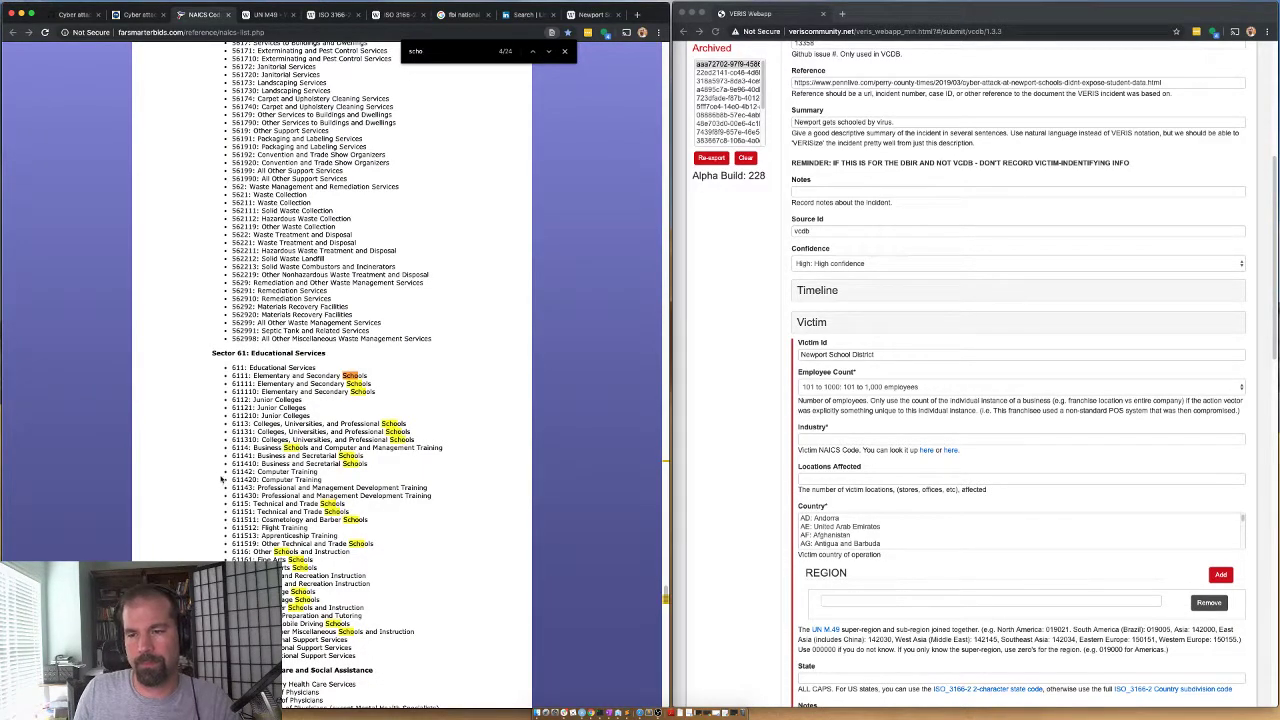
{"action": "left_click_drag", "start_coordinate": [257, 394], "coordinate": [232, 393]}
{"action": "key", "text": "super+c"}
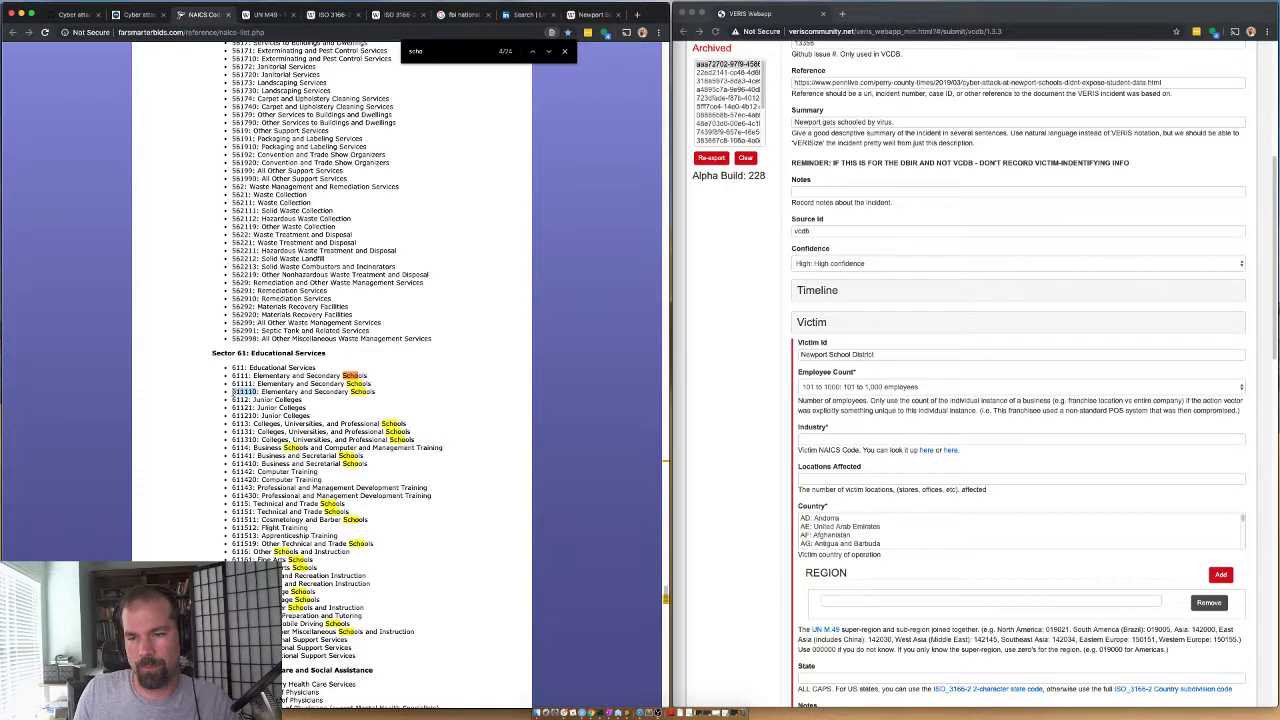
{"action": "left_click", "coordinate": [845, 480]}
{"action": "left_click", "coordinate": [824, 440]}
{"action": "key", "text": "super+v"}
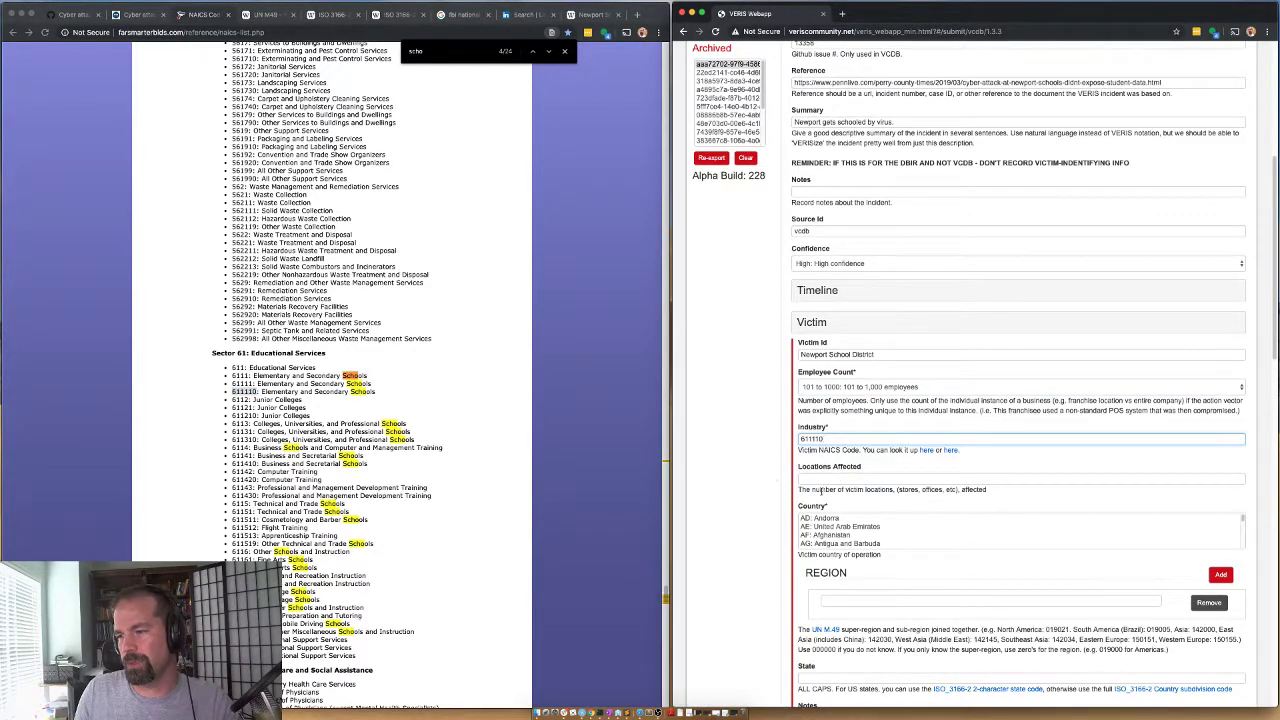
Set the victim's Locations Affected to 1 and Country to US: United States of America
{"action": "left_click", "coordinate": [840, 478]}
{"action": "type", "text": "1"}
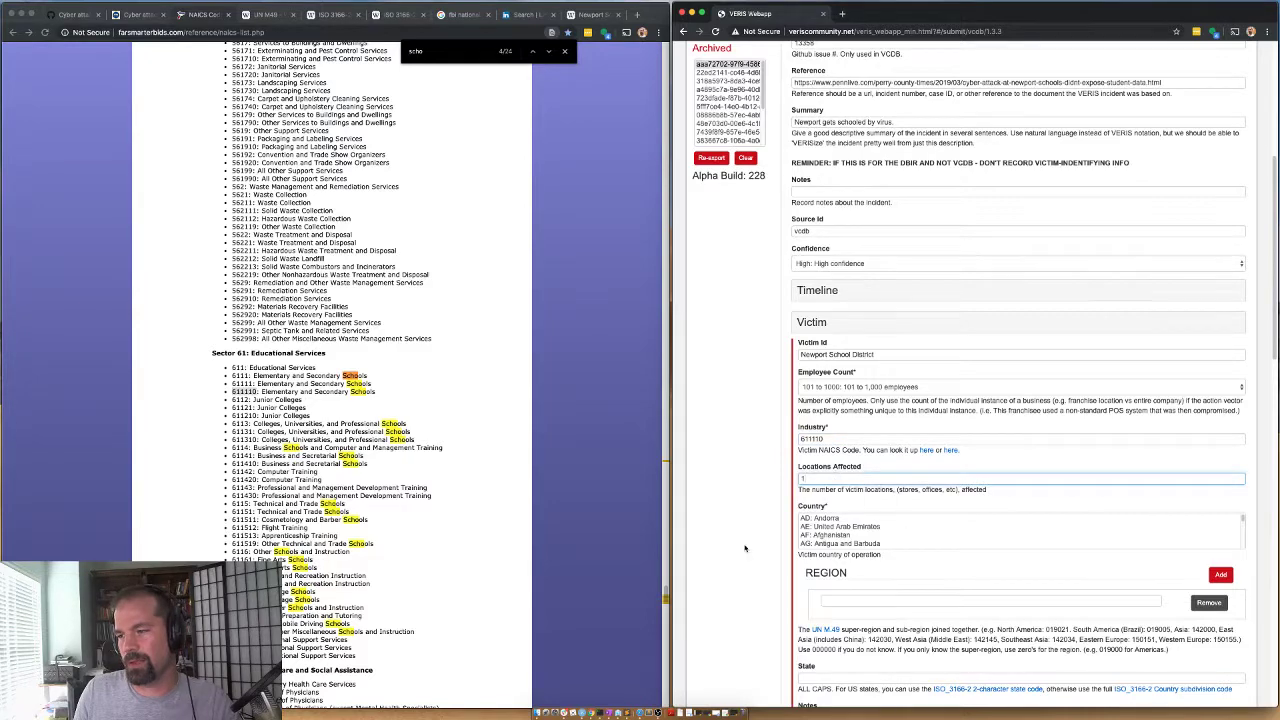
{"action": "scroll", "coordinate": [739, 547], "scroll_direction": "down", "scroll_amount": 1}
{"action": "left_click", "coordinate": [836, 491]}
{"action": "key", "text": "u"}
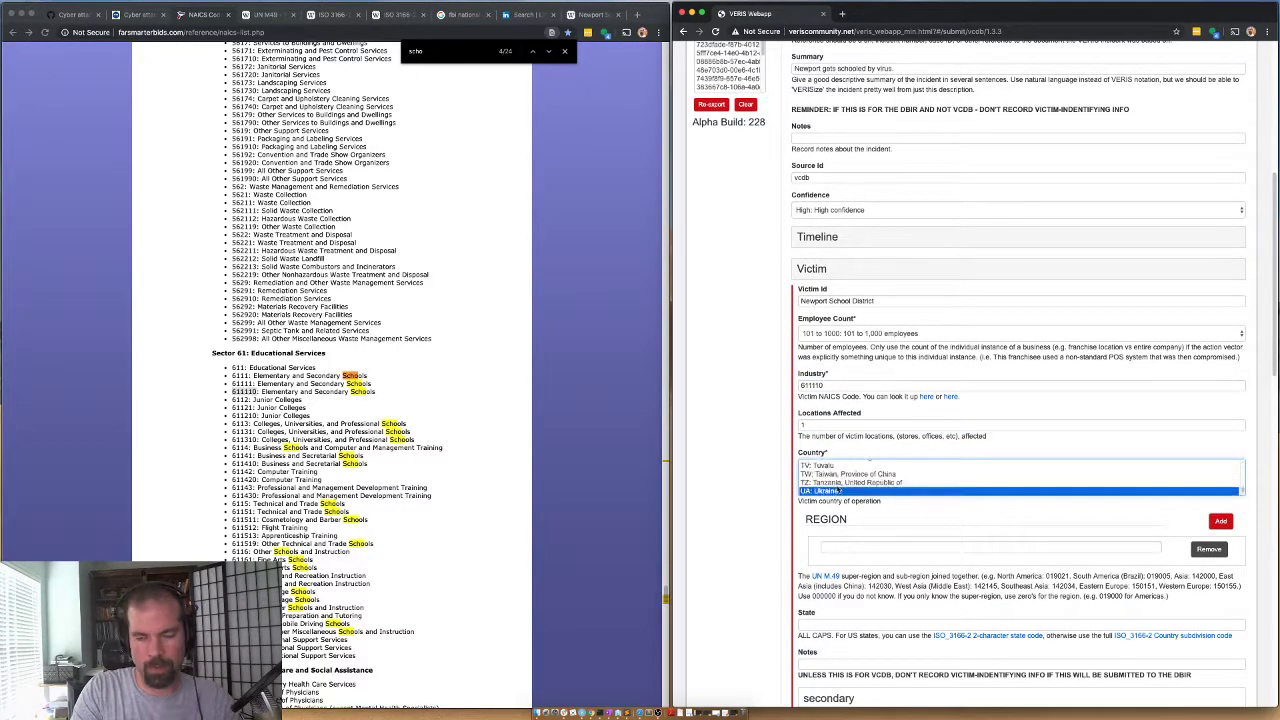
{"action": "key", "text": "Down"}
{"action": "key", "text": "Down"}
{"action": "key", "text": "Down"}
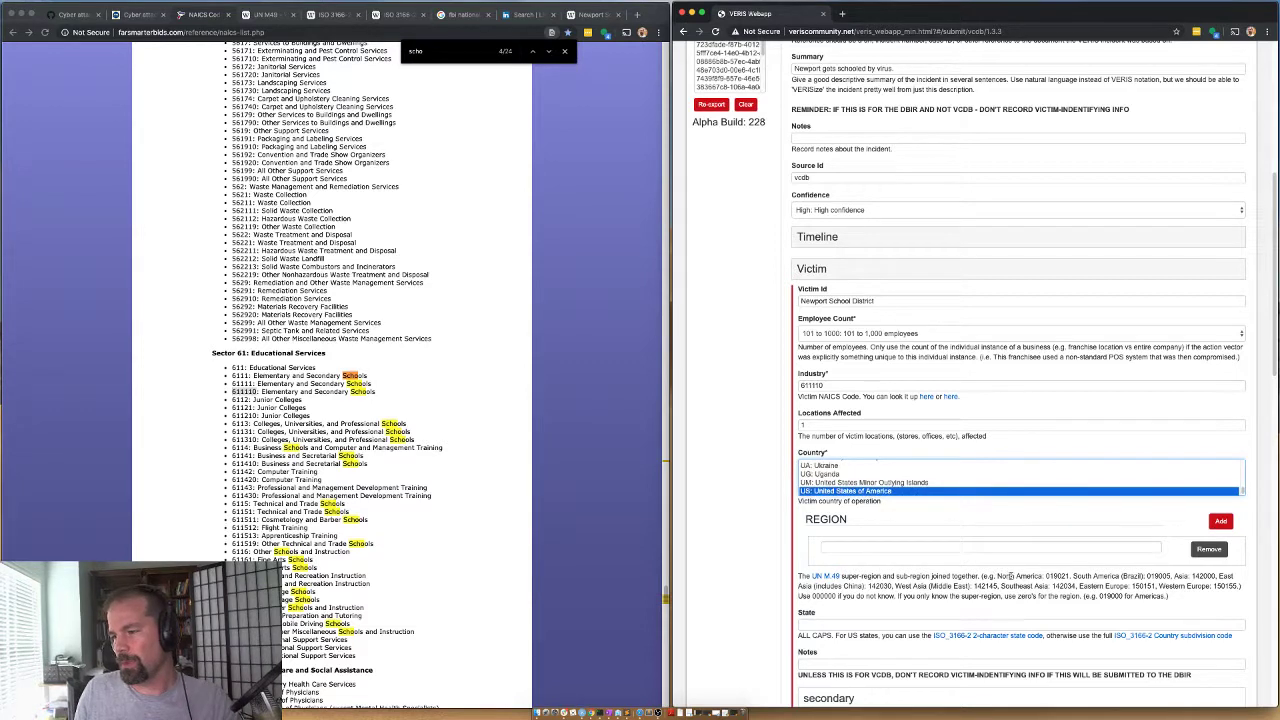
Set the victim's Region to the North America code 019021 and the State to US-PA
{"action": "double_click", "coordinate": [1056, 577]}
{"action": "key", "text": "ctrl+c"}
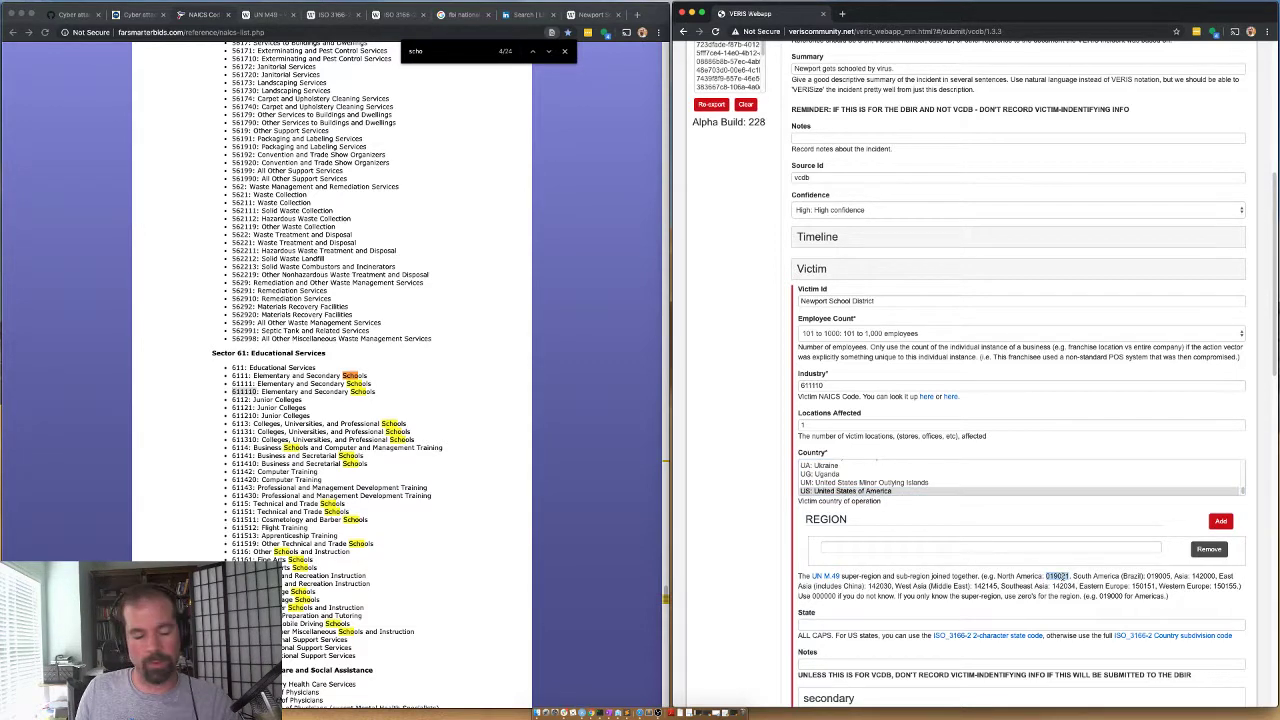
{"action": "left_click", "coordinate": [946, 548]}
{"action": "key", "text": "ctrl+v"}
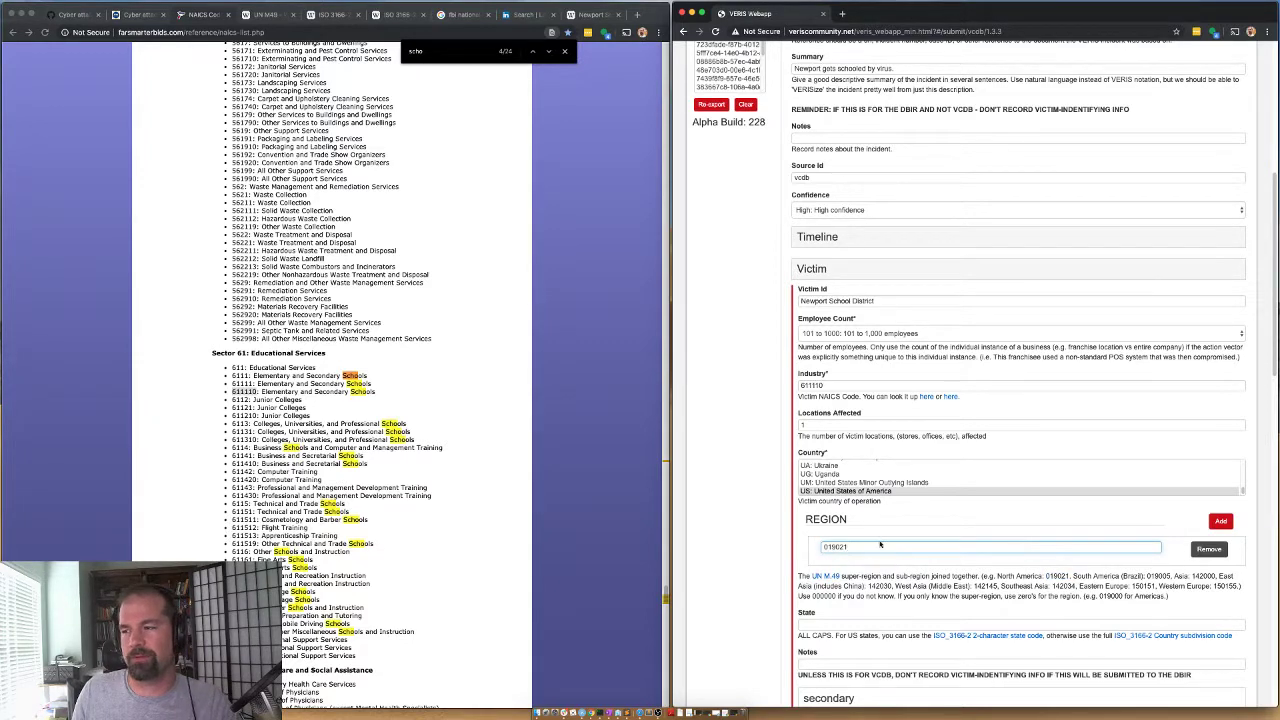
{"action": "left_click", "coordinate": [806, 625]}
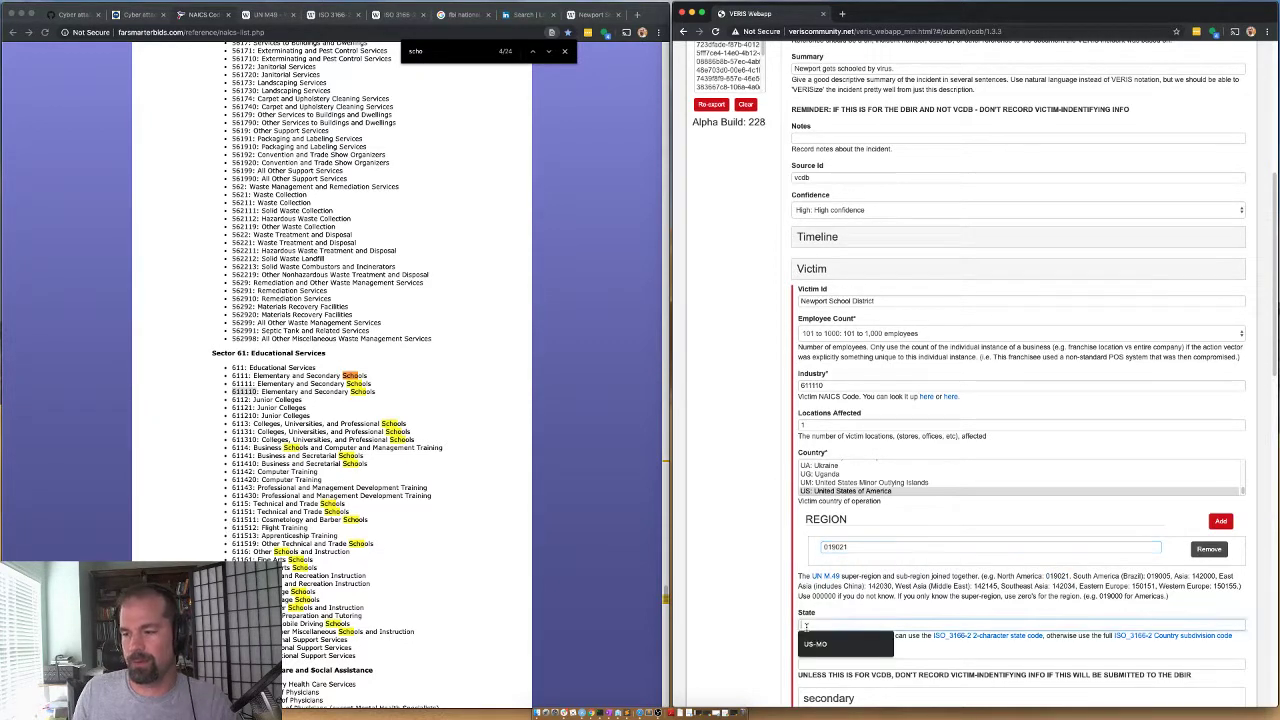
{"action": "type", "text": "US-PA"}
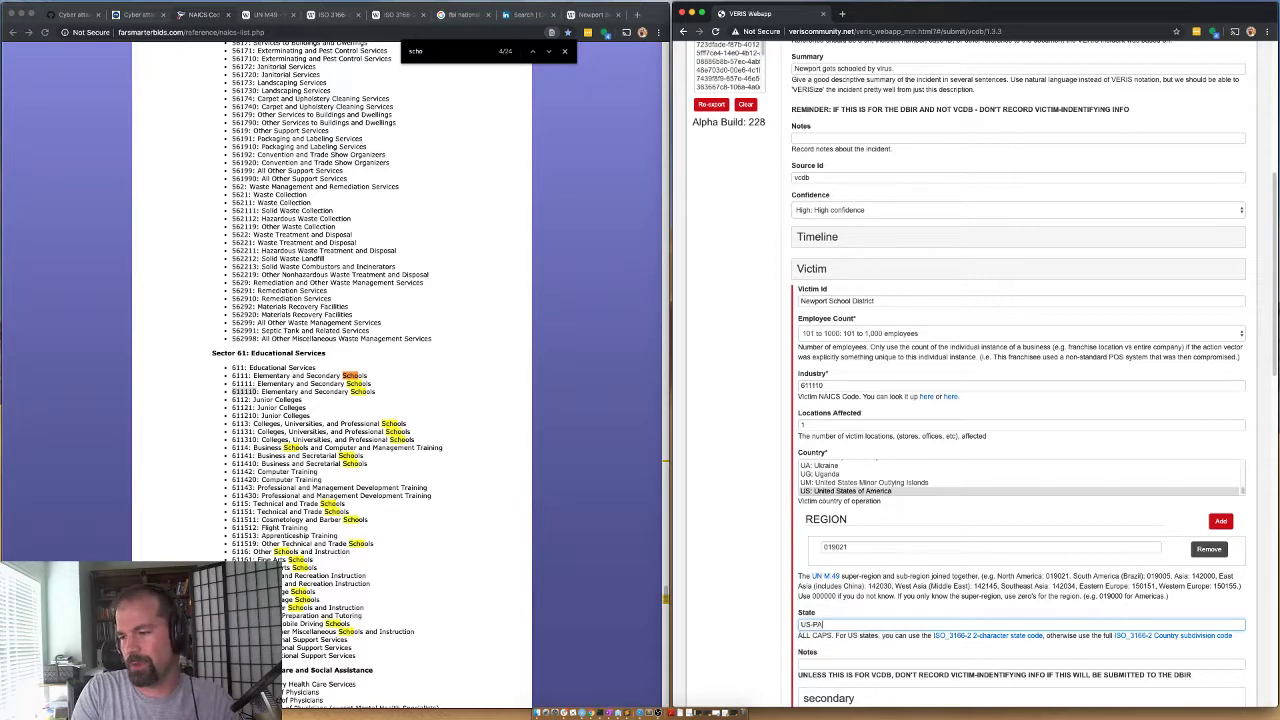
Remove the blank VICTIM_ID entry from the victim's secondary section and review the completed Victim fields
{"action": "scroll", "coordinate": [769, 599], "scroll_direction": "down", "scroll_amount": 1}
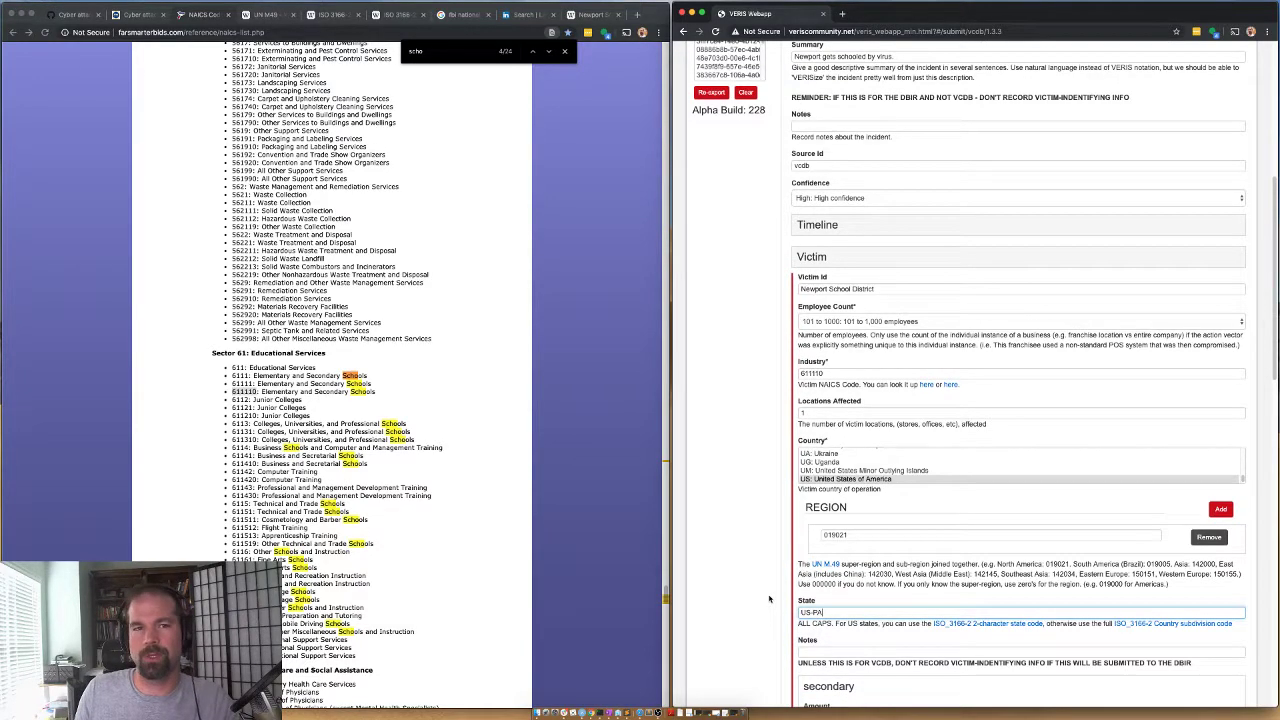
{"action": "scroll", "coordinate": [769, 599], "scroll_direction": "down", "scroll_amount": 1}
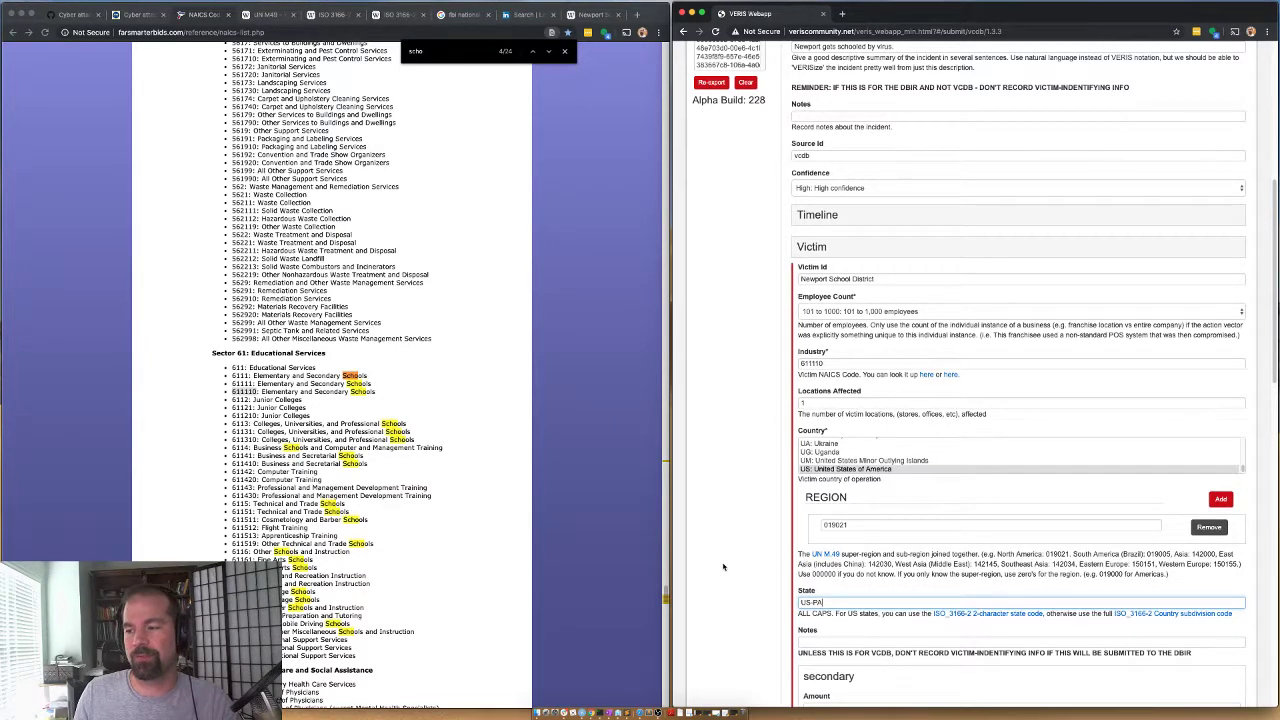
{"action": "scroll", "coordinate": [724, 569], "scroll_direction": "down", "scroll_amount": 2}
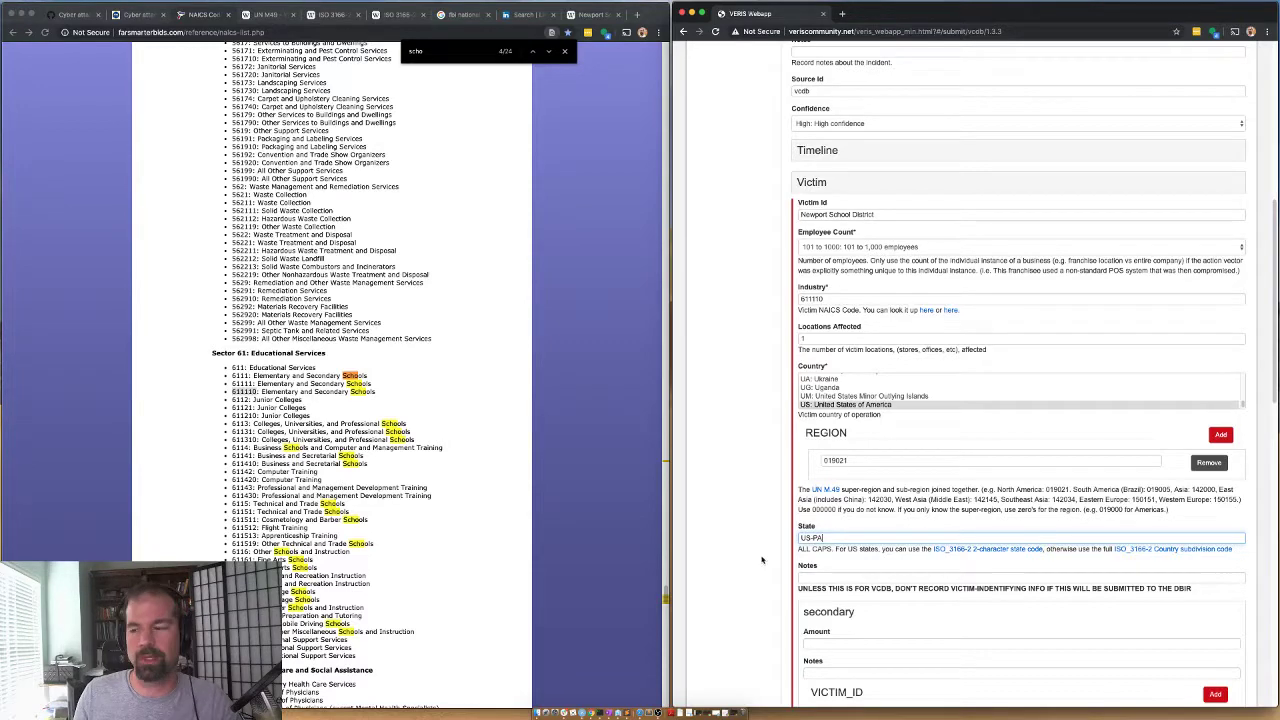
{"action": "scroll", "coordinate": [760, 562], "scroll_direction": "down", "scroll_amount": 2}
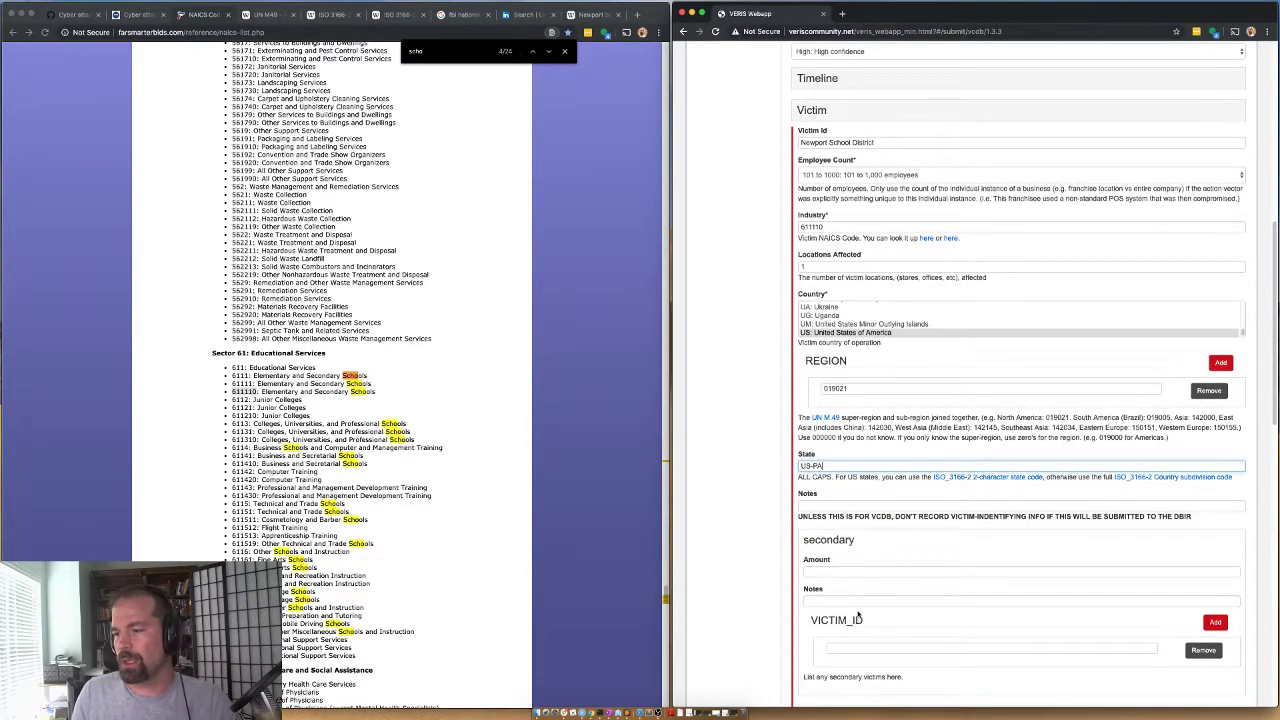
{"action": "left_click", "coordinate": [1203, 650]}
{"action": "scroll", "coordinate": [701, 601], "scroll_direction": "down", "scroll_amount": 2}
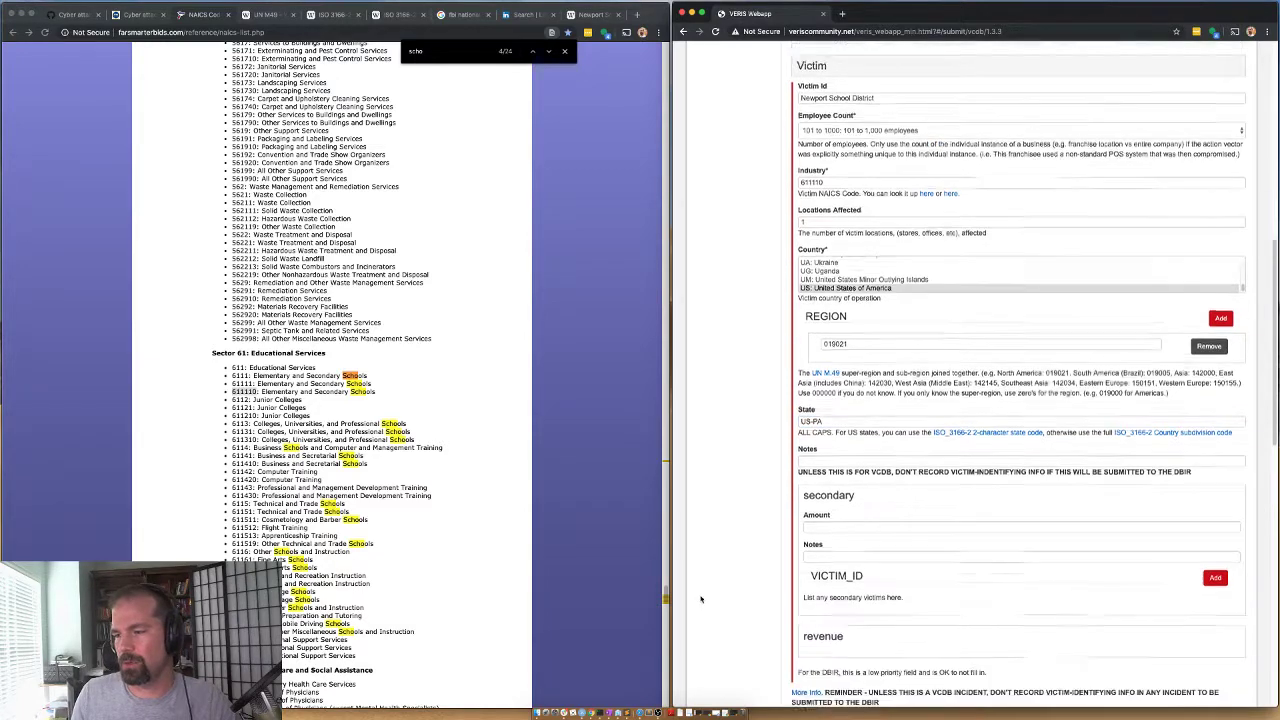
{"action": "scroll", "coordinate": [764, 547], "scroll_direction": "up", "scroll_amount": 3}
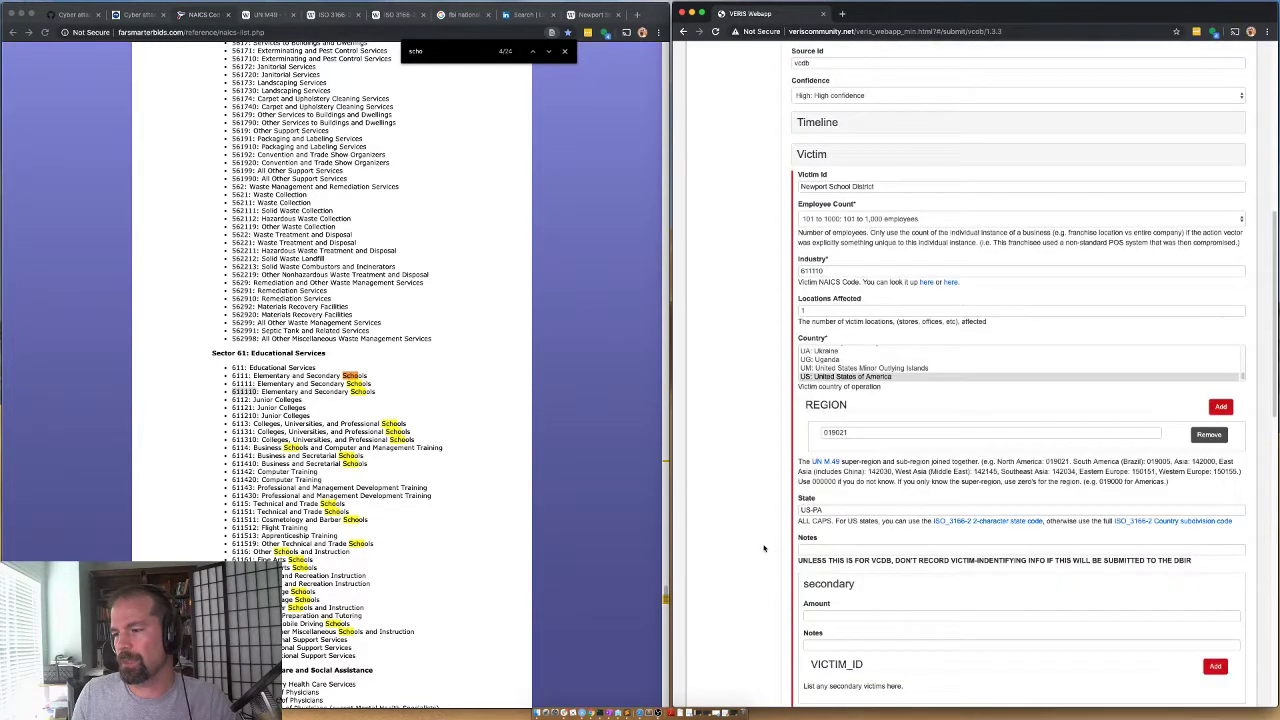
Collapse the completed Victim section and expand the Action section's Malware fields
{"action": "scroll", "coordinate": [798, 583], "scroll_direction": "up", "scroll_amount": 6}
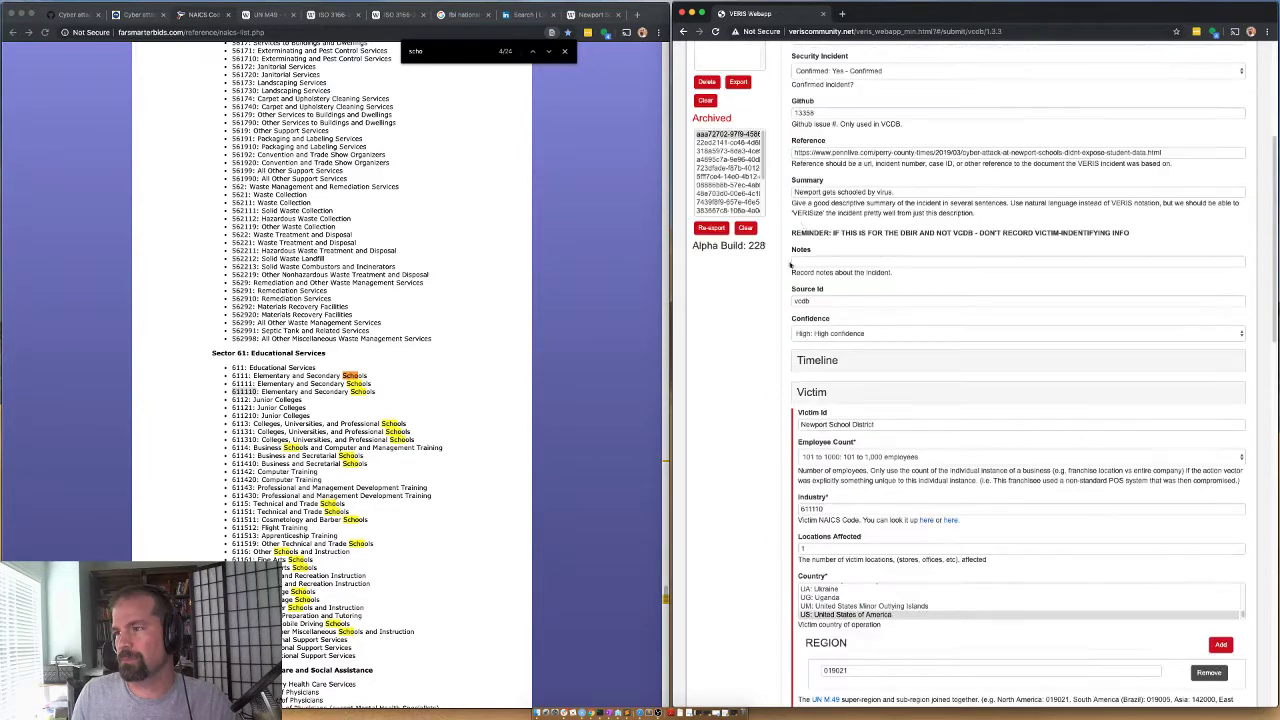
{"action": "left_click", "coordinate": [822, 396]}
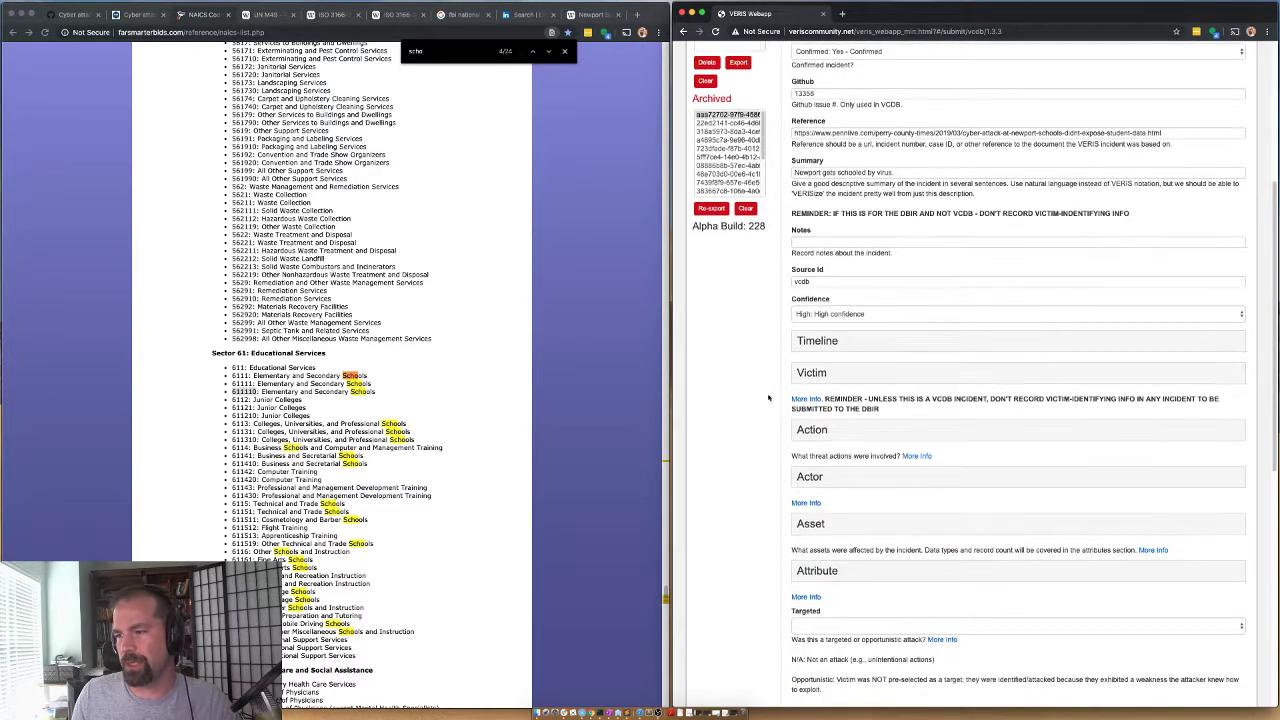
{"action": "left_click", "coordinate": [794, 428]}
{"action": "scroll", "coordinate": [800, 415], "scroll_direction": "down", "scroll_amount": 4}
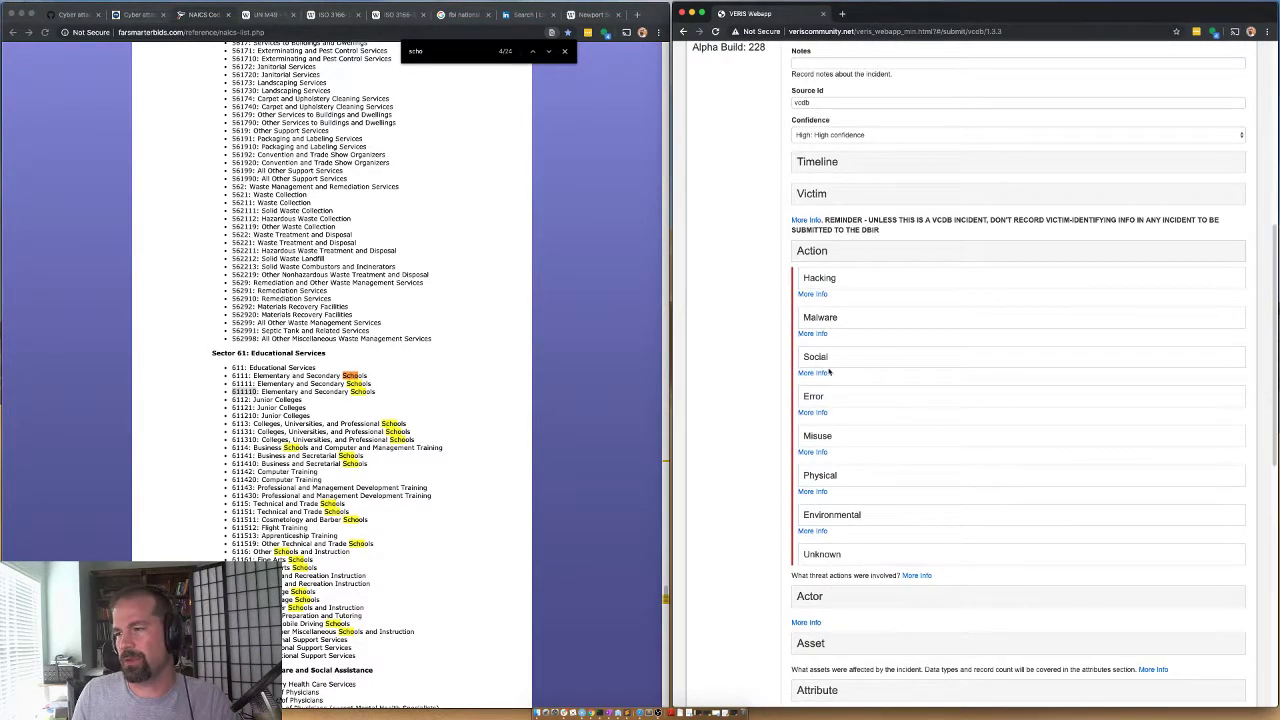
{"action": "left_click", "coordinate": [832, 317]}
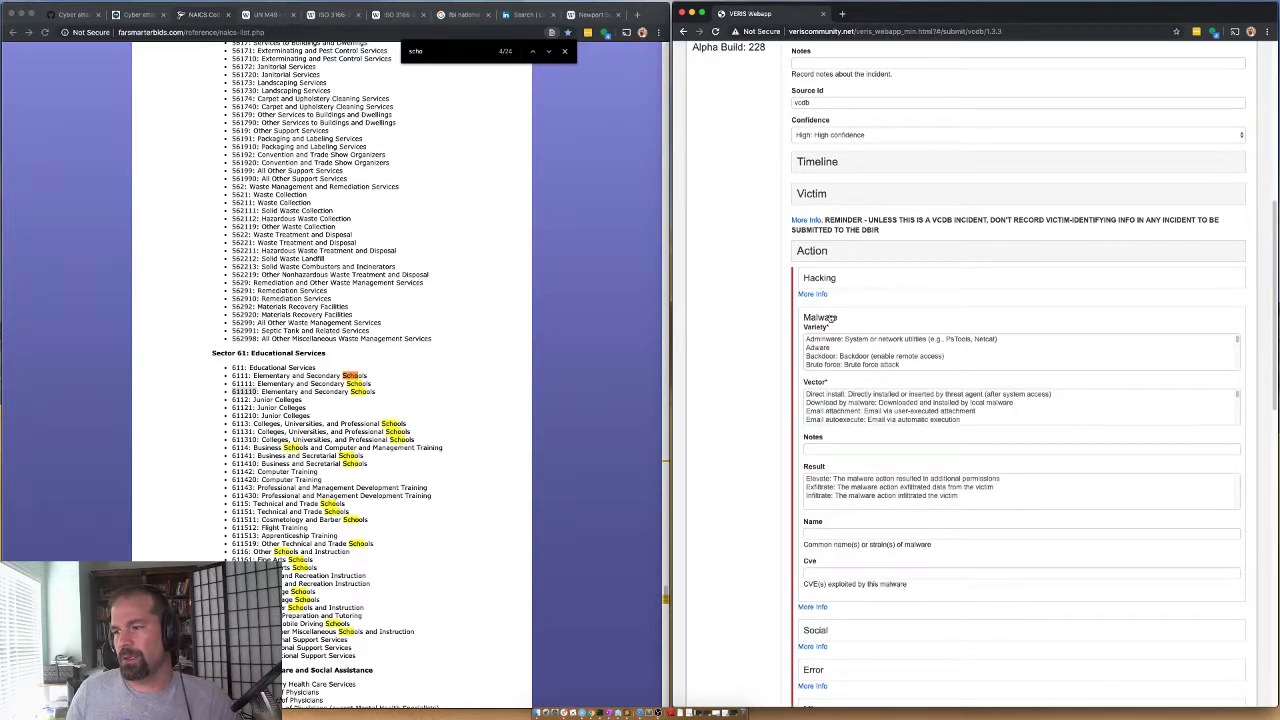
Search the PennLive article for "click" and read the passages on email attachments and links to determine how the malware got in
{"action": "left_click", "coordinate": [138, 14]}
{"action": "scroll", "coordinate": [178, 404], "scroll_direction": "down", "scroll_amount": 10}
{"action": "left_click_drag", "start_coordinate": [167, 417], "coordinate": [226, 428]}
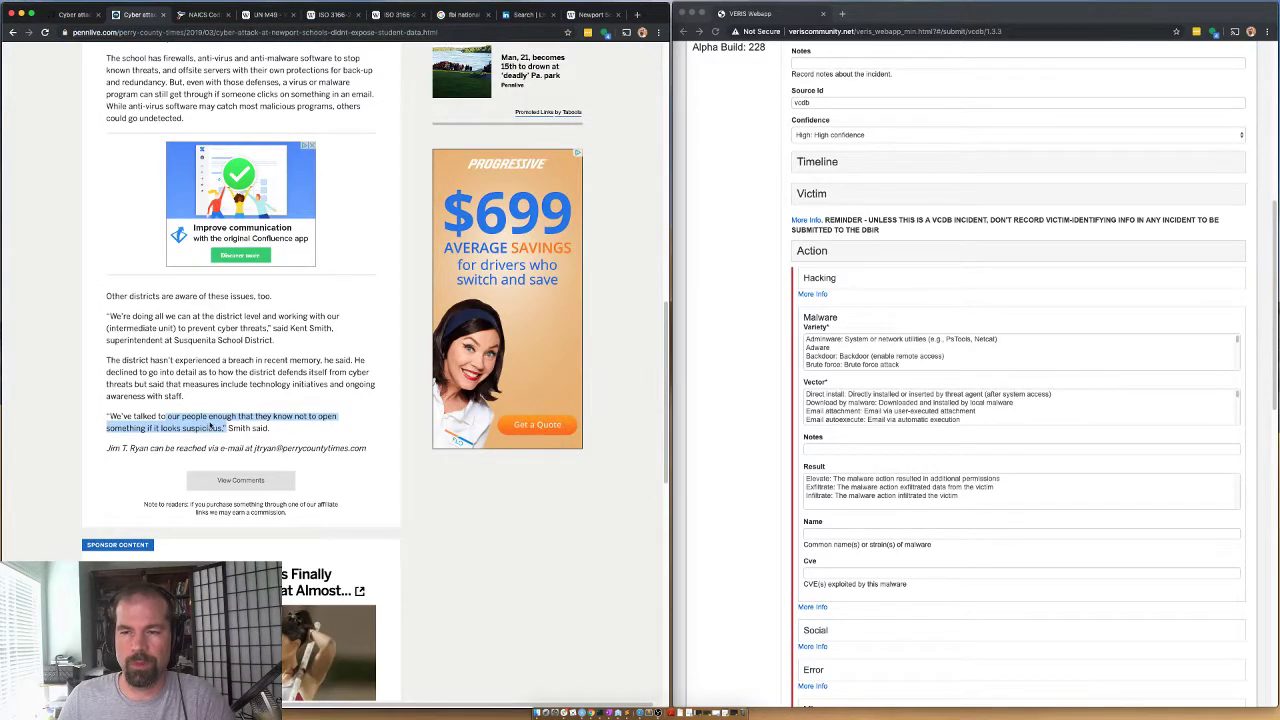
{"action": "left_click", "coordinate": [172, 385]}
{"action": "key", "text": "super+f"}
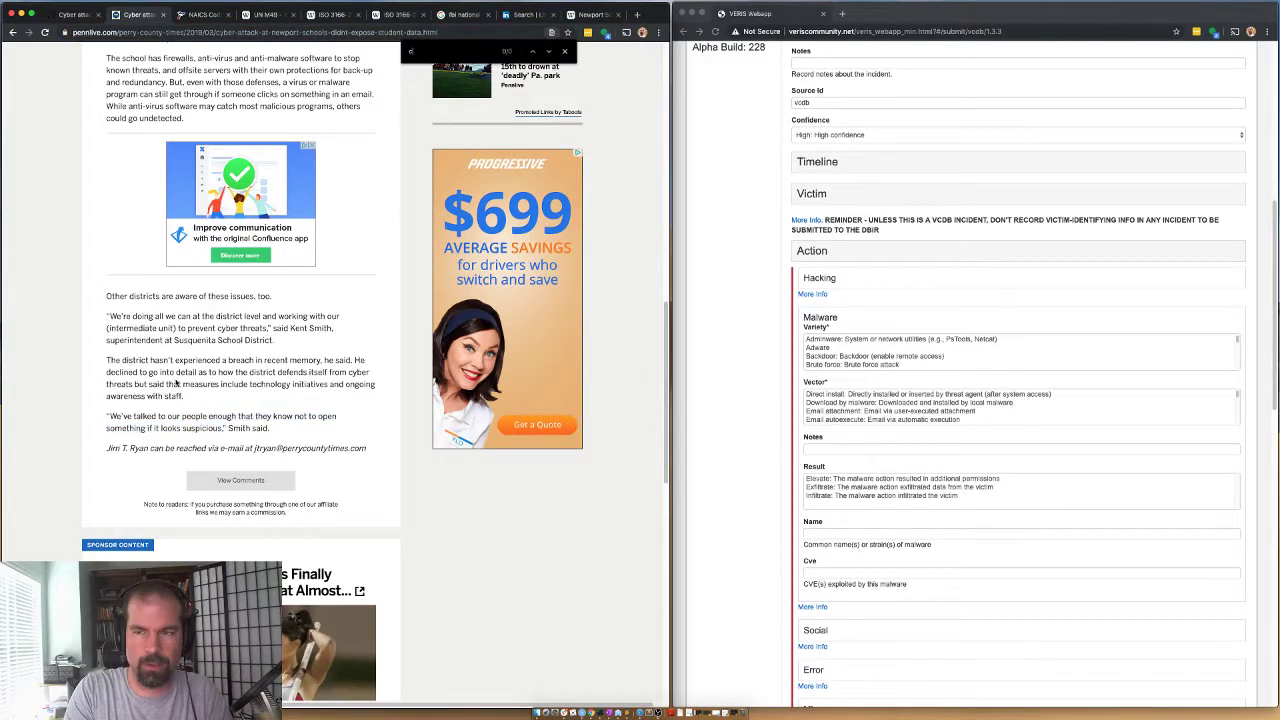
{"action": "type", "text": "click"}
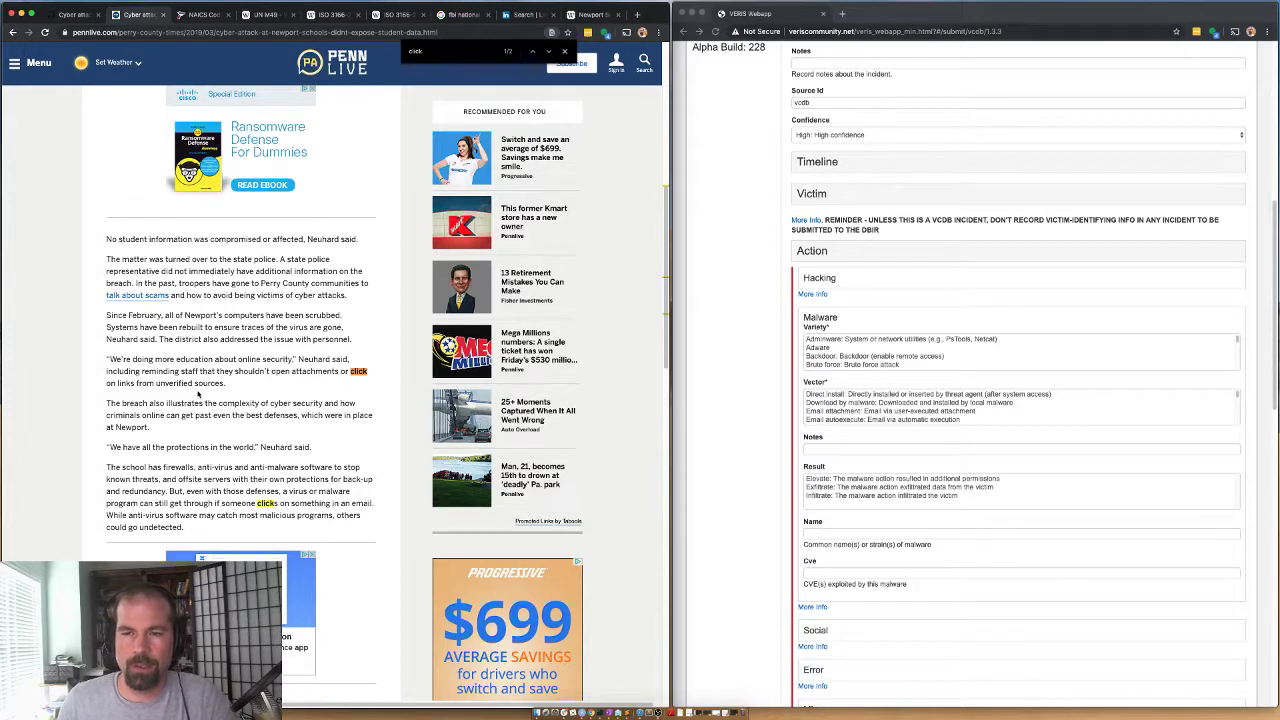
{"action": "left_click_drag", "start_coordinate": [104, 369], "coordinate": [226, 383]}
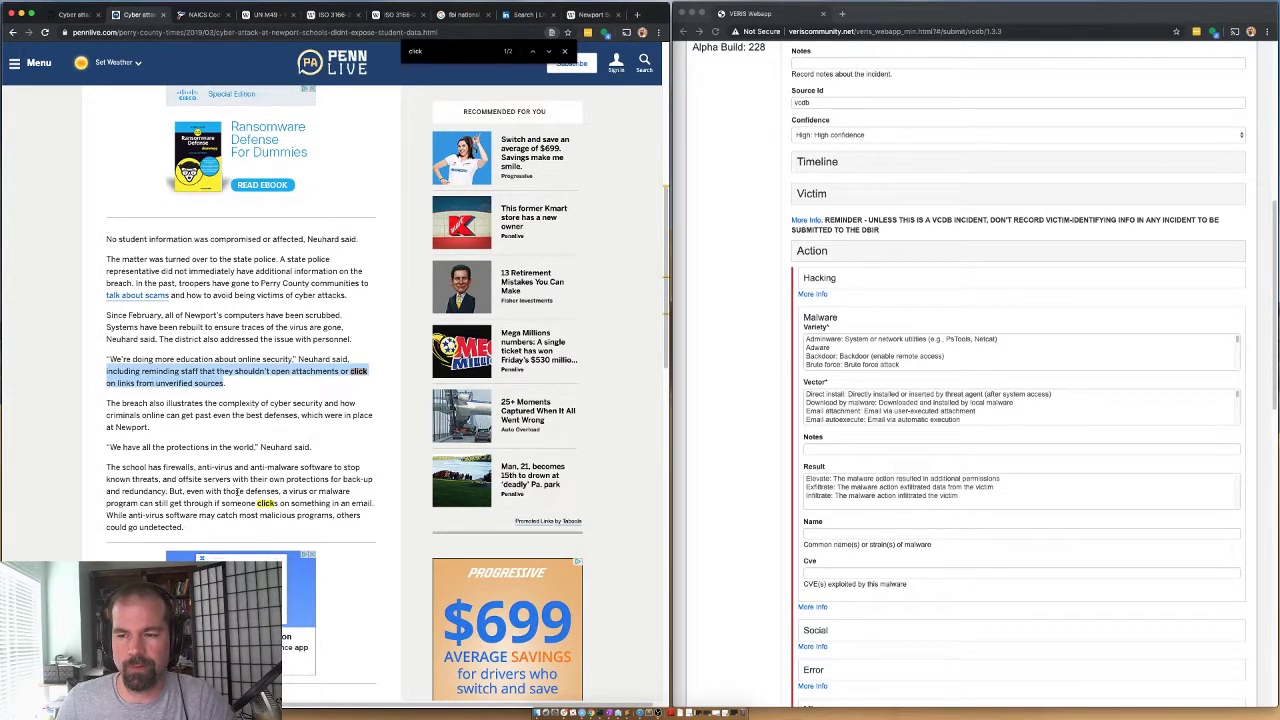
{"action": "left_click_drag", "start_coordinate": [370, 503], "coordinate": [170, 490]}
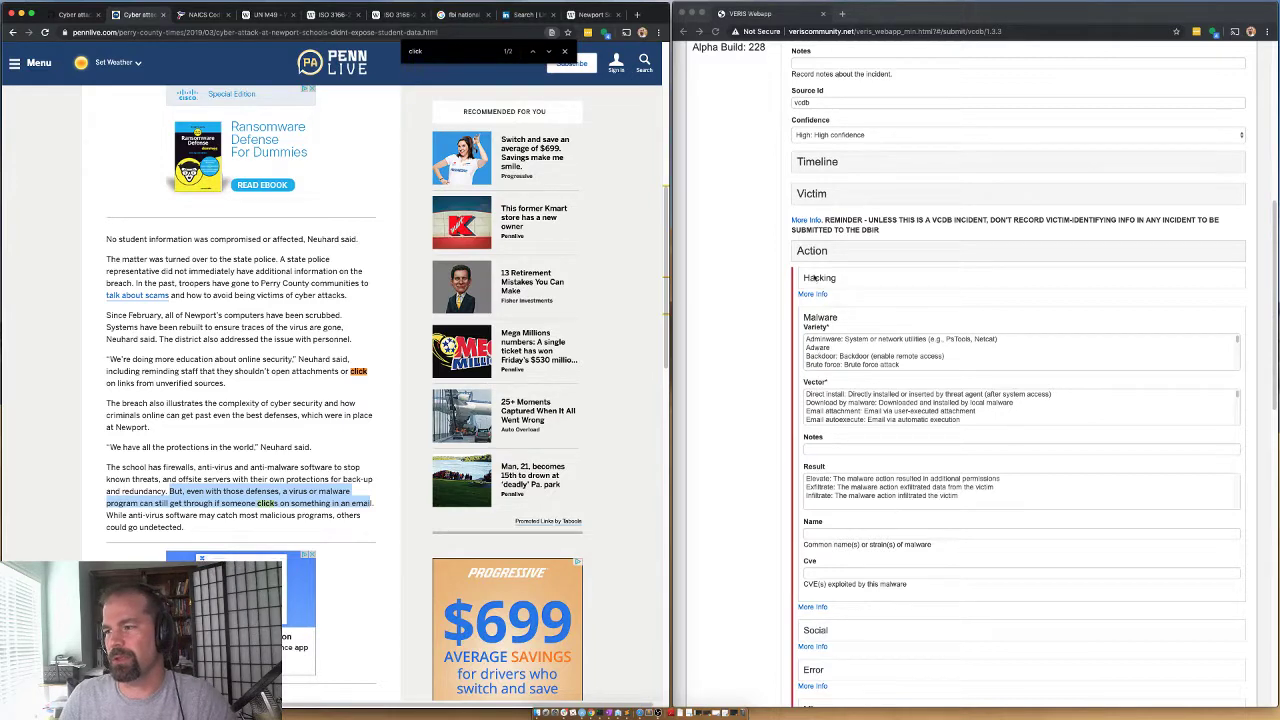
Expand the Social action fields and set the social Variety to Phishing
{"action": "double_click", "coordinate": [815, 630]}
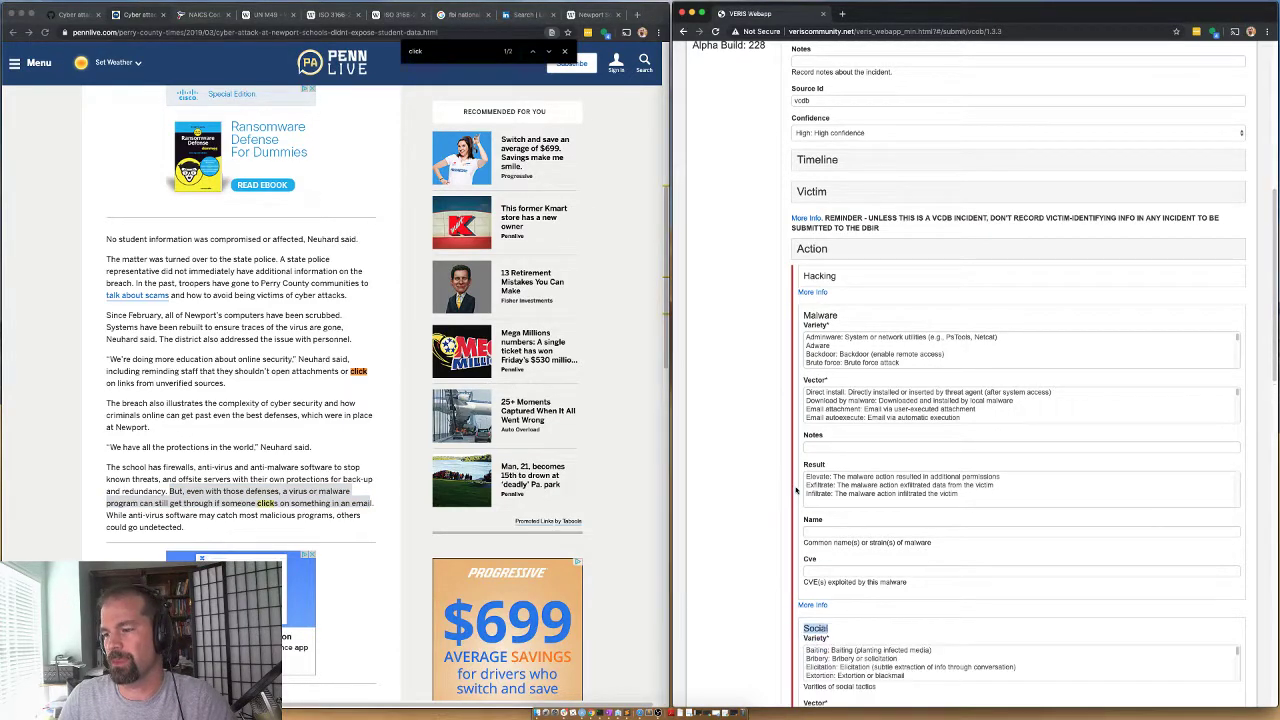
{"action": "scroll", "coordinate": [800, 640], "scroll_direction": "down", "scroll_amount": 2}
{"action": "scroll", "coordinate": [822, 484], "scroll_direction": "down", "scroll_amount": 2}
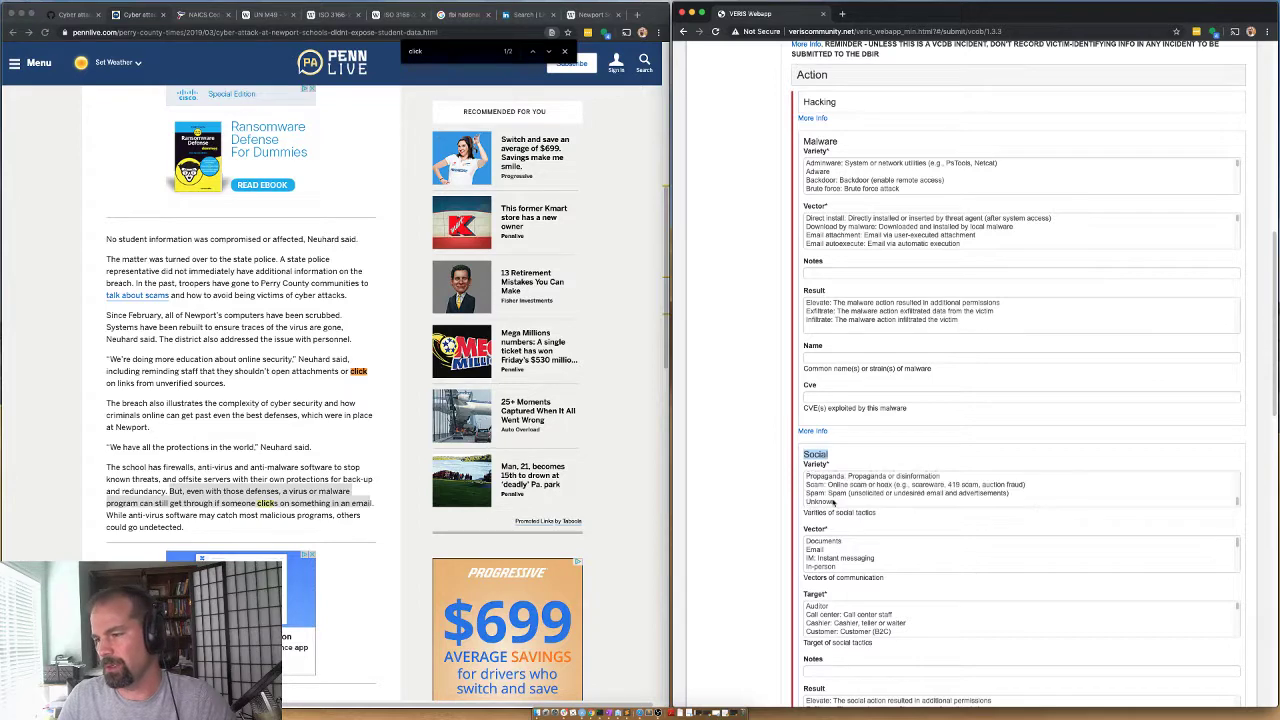
{"action": "scroll", "coordinate": [820, 488], "scroll_direction": "up", "scroll_amount": 5}
{"action": "scroll", "coordinate": [805, 482], "scroll_direction": "down", "scroll_amount": 3}
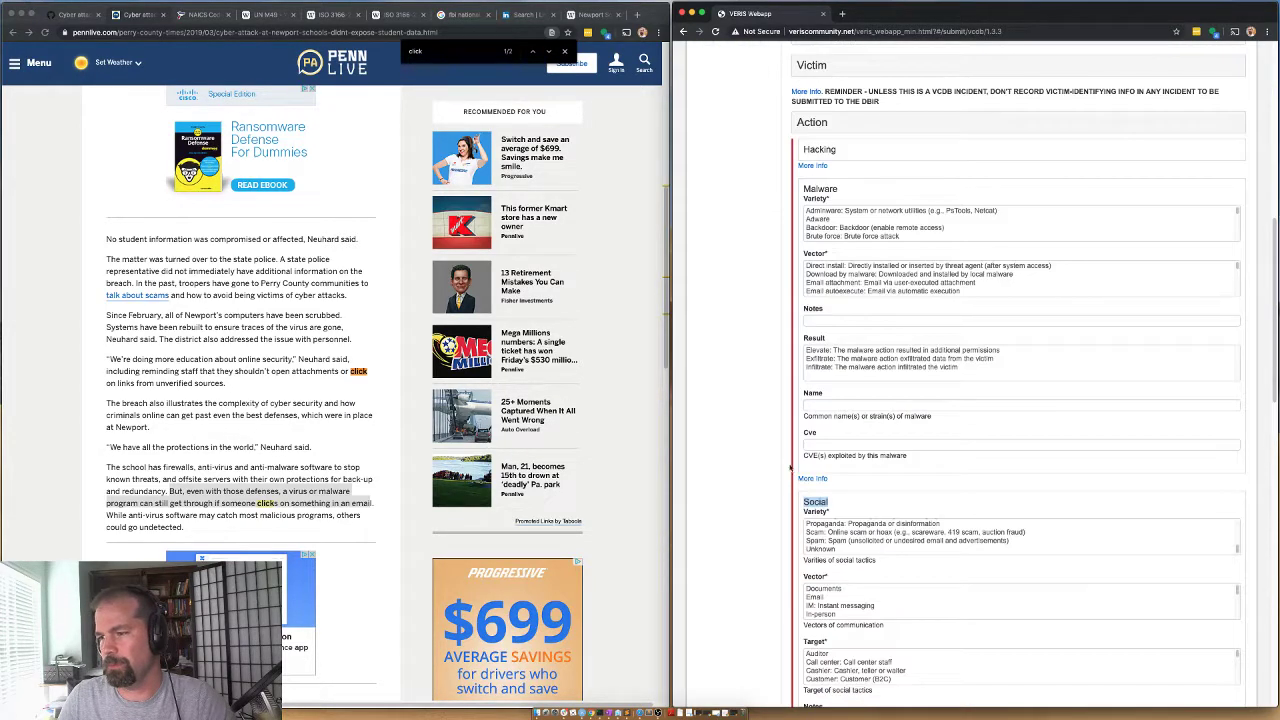
{"action": "scroll", "coordinate": [822, 538], "scroll_direction": "up", "scroll_amount": 2}
{"action": "left_click", "coordinate": [818, 531]}
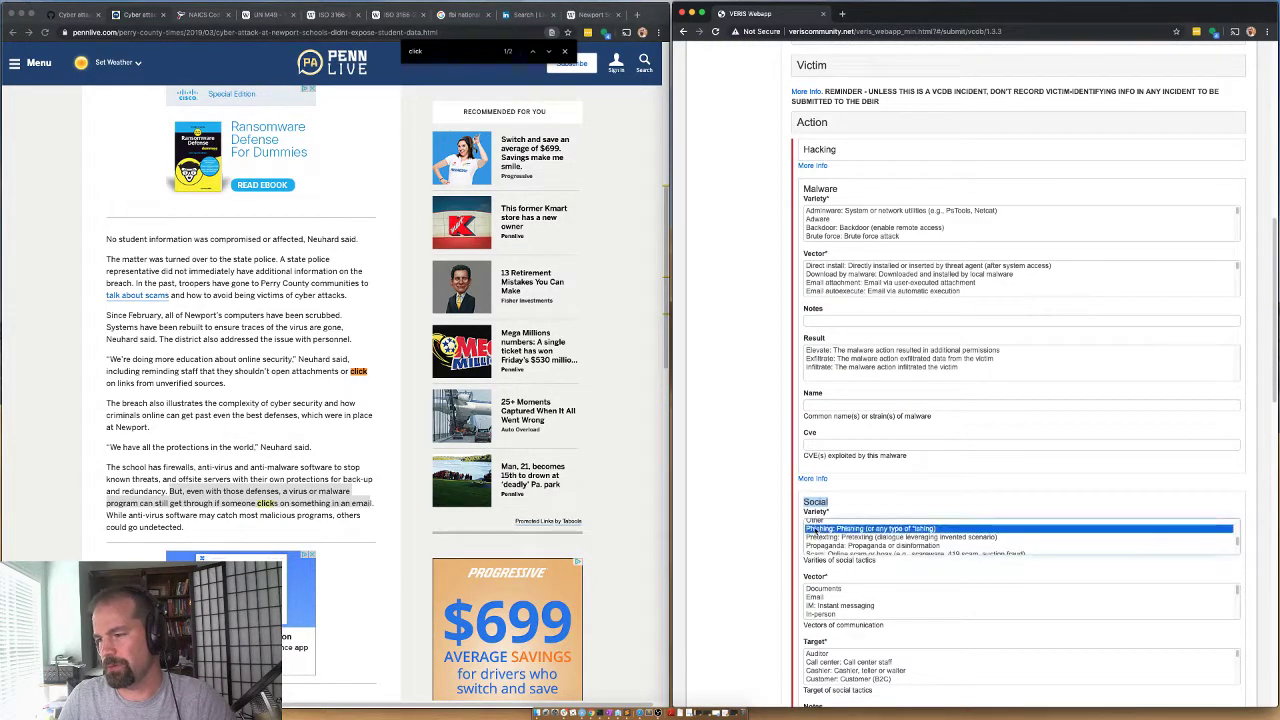
Set the Social action's Vector to Email
{"action": "scroll", "coordinate": [763, 462], "scroll_direction": "down", "scroll_amount": 1}
{"action": "left_click", "coordinate": [857, 443]}
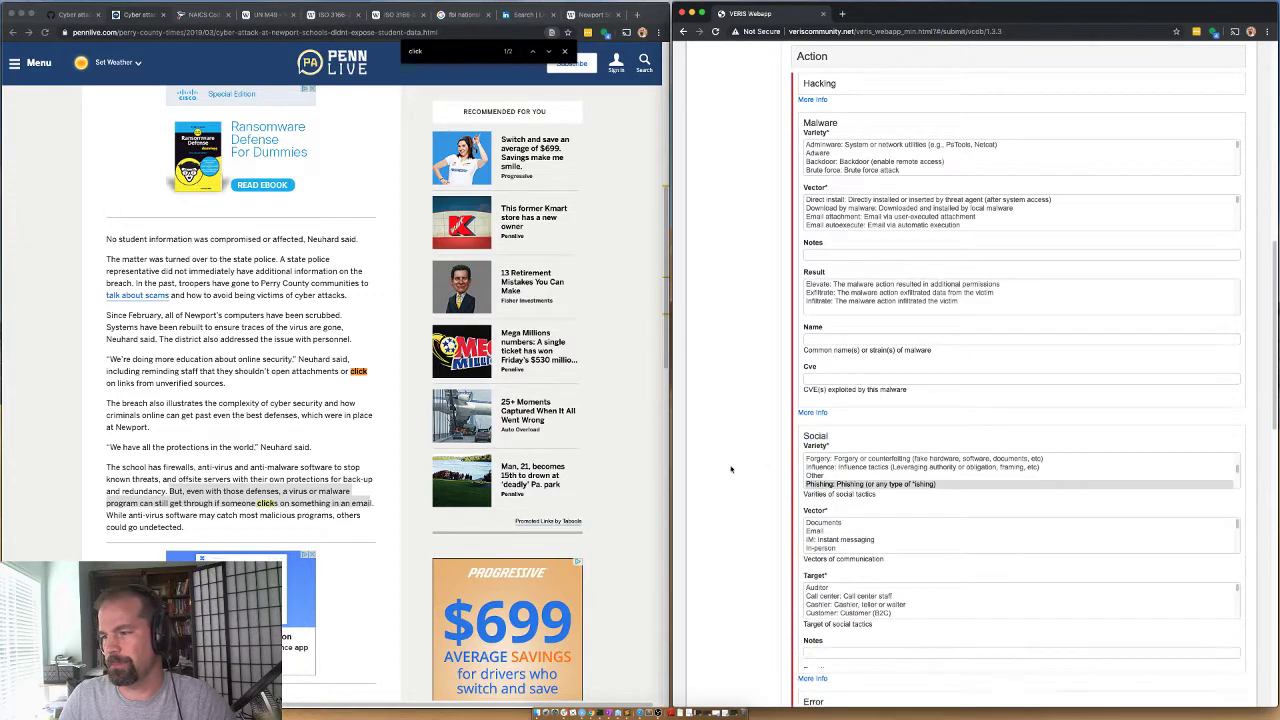
{"action": "scroll", "coordinate": [754, 516], "scroll_direction": "down", "scroll_amount": 1}
{"action": "scroll", "coordinate": [812, 468], "scroll_direction": "down", "scroll_amount": 1}
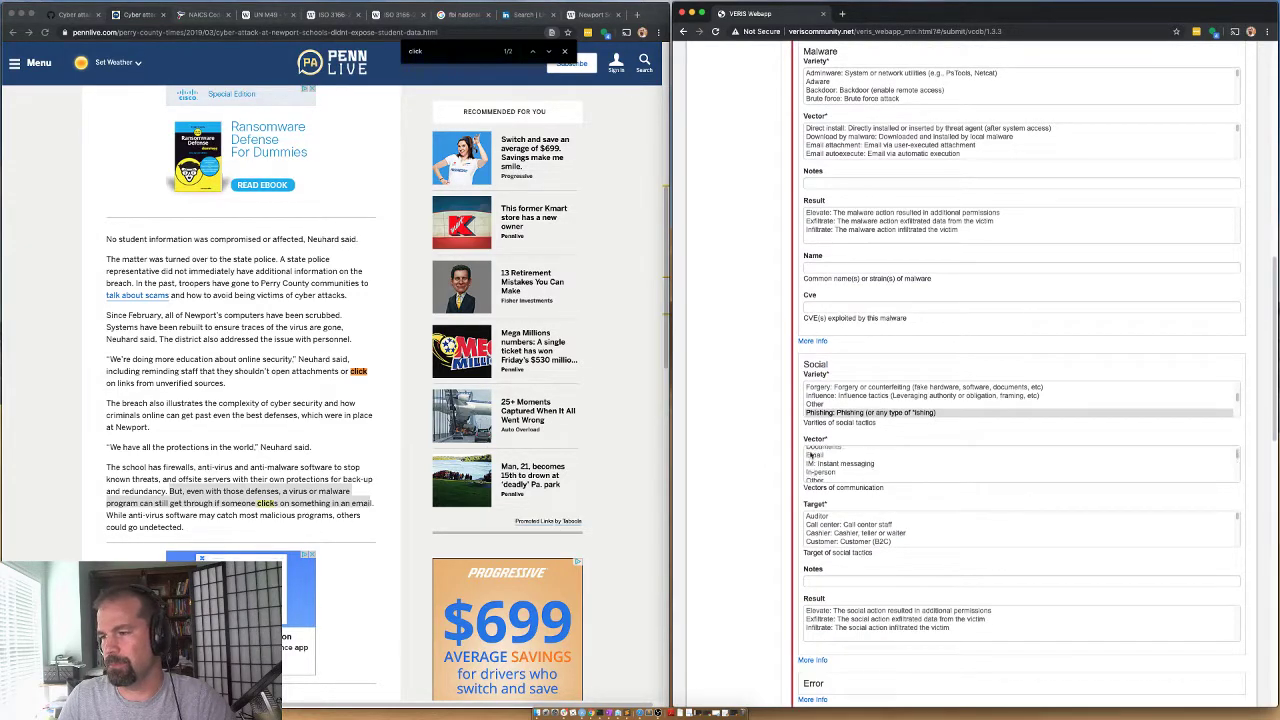
{"action": "left_click", "coordinate": [811, 454]}
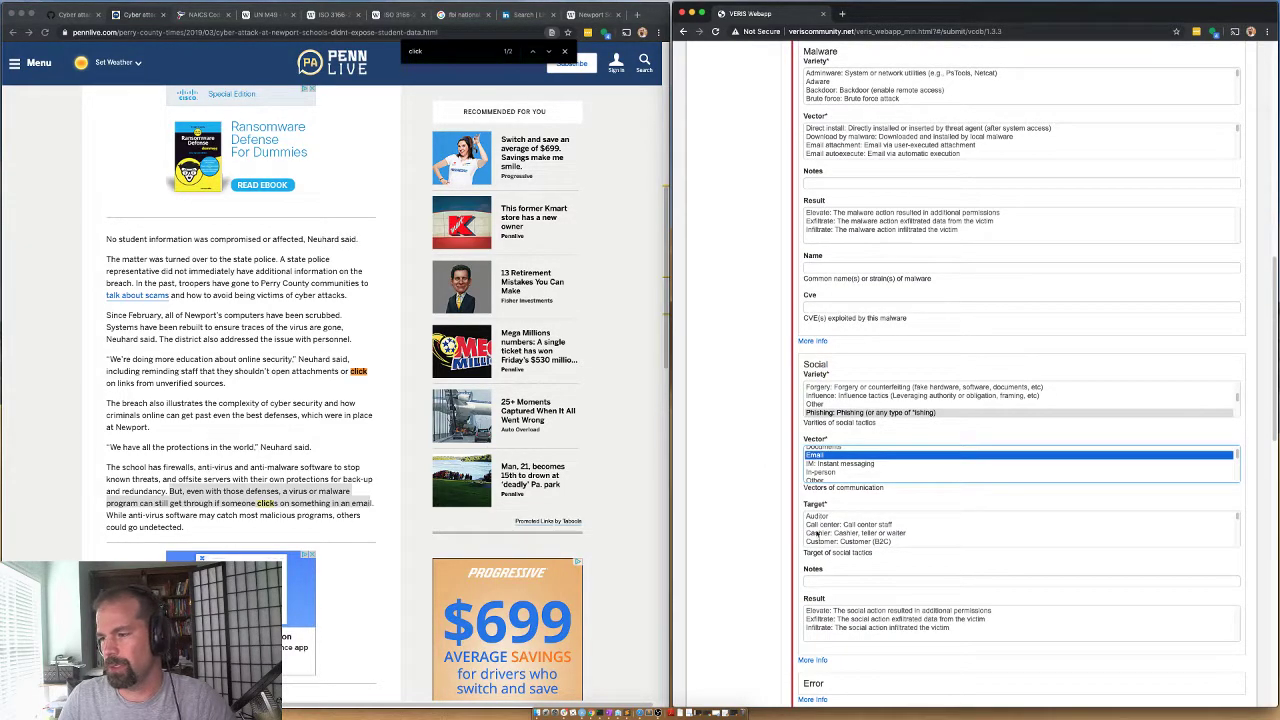
Look through the Social action's Target options and set the Target to Unknown
{"action": "scroll", "coordinate": [825, 538], "scroll_direction": "down", "scroll_amount": 3}
{"action": "scroll", "coordinate": [830, 543], "scroll_direction": "down", "scroll_amount": 5}
{"action": "scroll", "coordinate": [830, 543], "scroll_direction": "down", "scroll_amount": 5}
{"action": "scroll", "coordinate": [828, 460], "scroll_direction": "up", "scroll_amount": 5}
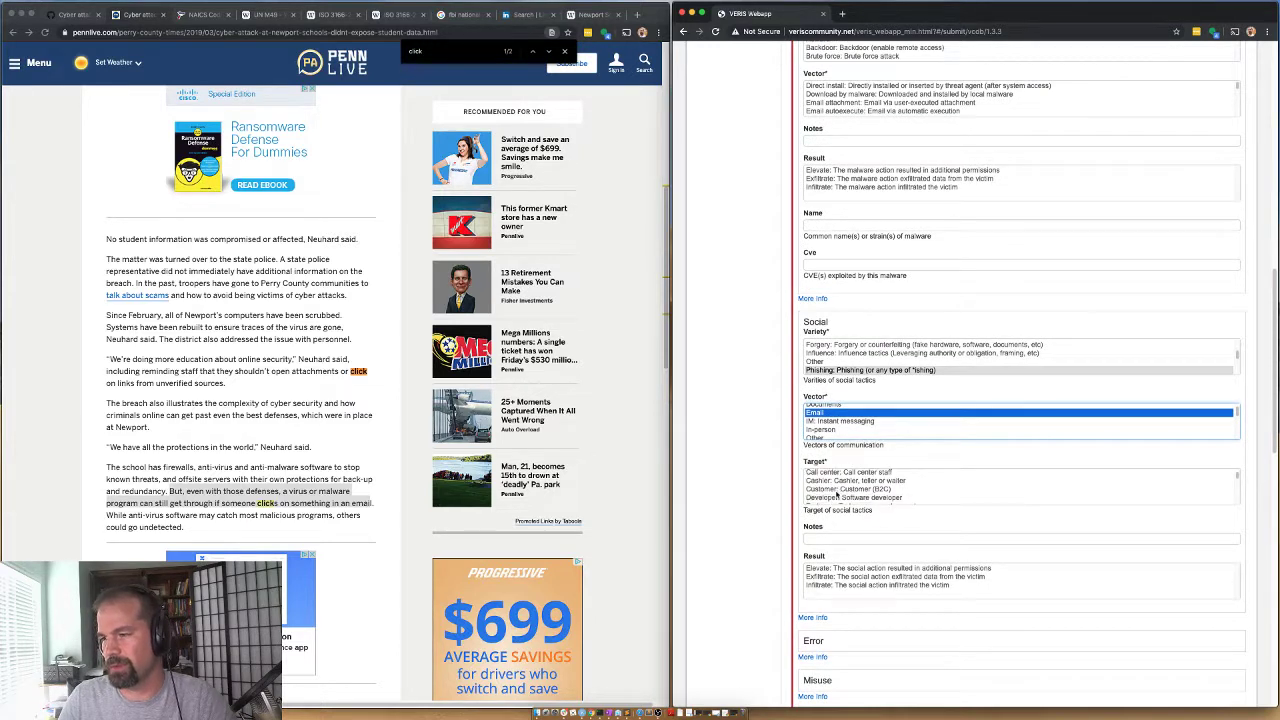
{"action": "scroll", "coordinate": [837, 492], "scroll_direction": "down", "scroll_amount": 2}
{"action": "scroll", "coordinate": [836, 493], "scroll_direction": "down", "scroll_amount": 2}
{"action": "scroll", "coordinate": [837, 493], "scroll_direction": "down", "scroll_amount": 3}
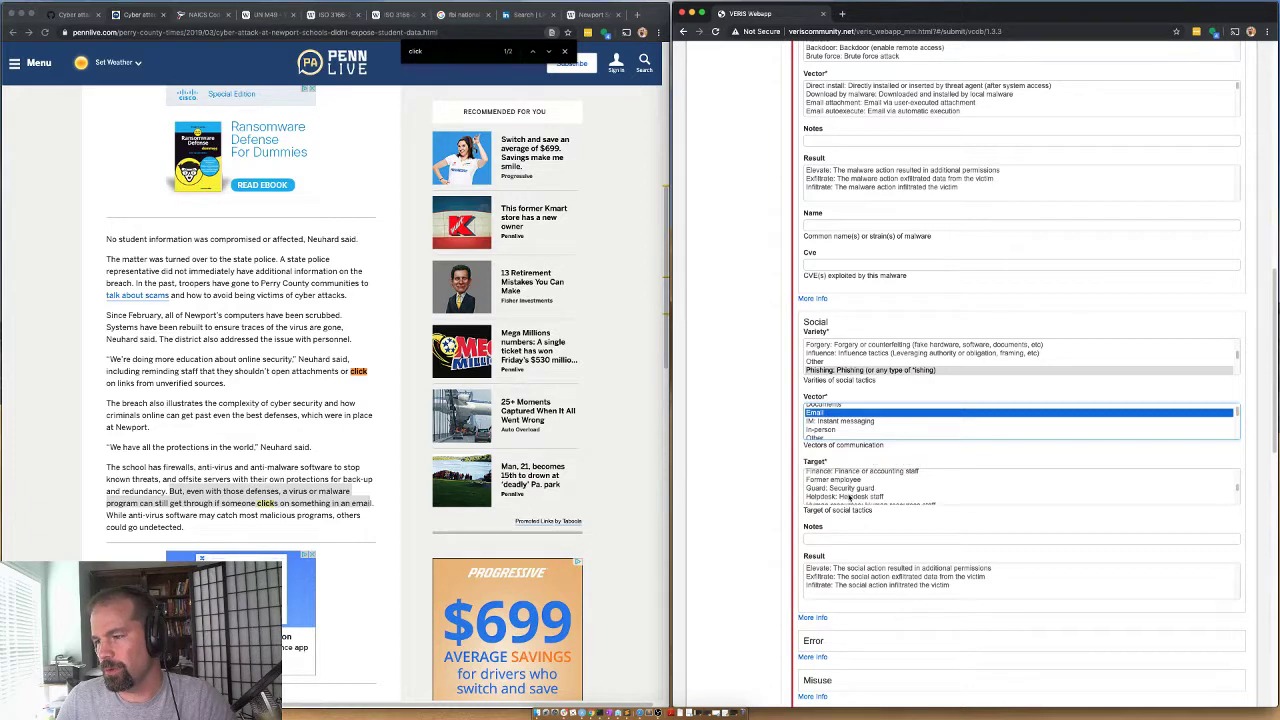
{"action": "scroll", "coordinate": [848, 497], "scroll_direction": "down", "scroll_amount": 3}
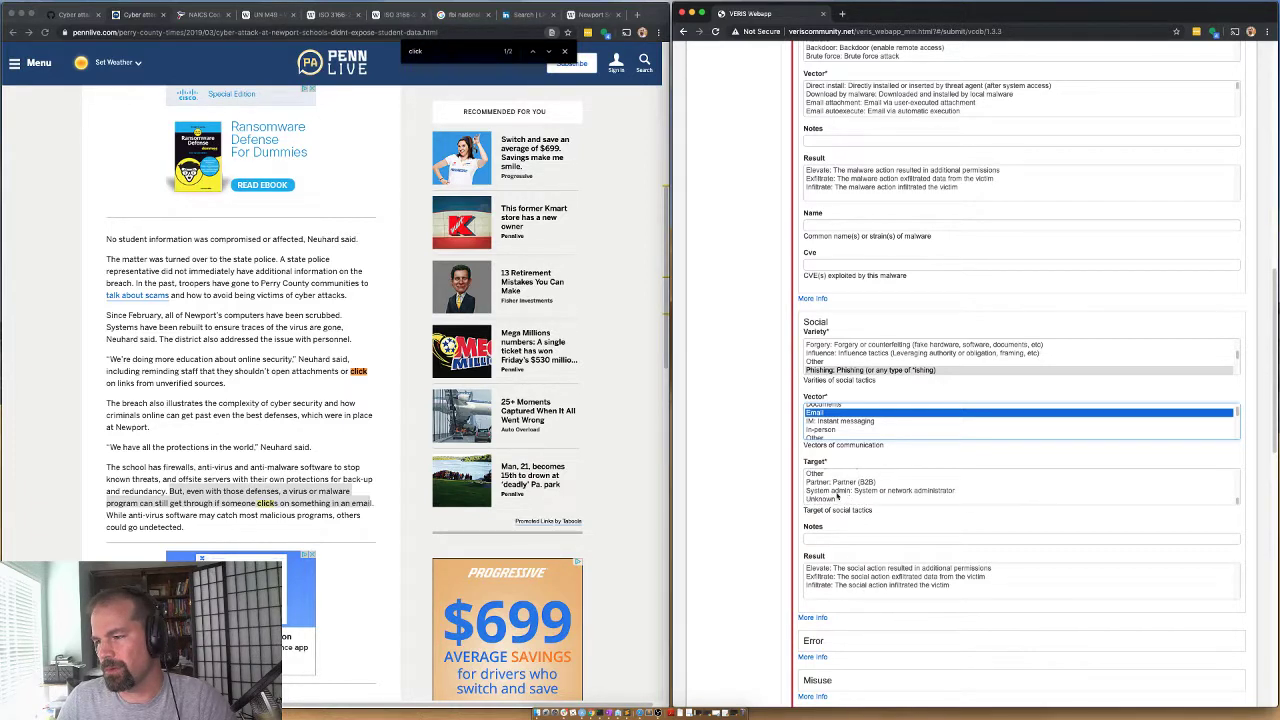
{"action": "left_click", "coordinate": [830, 499]}
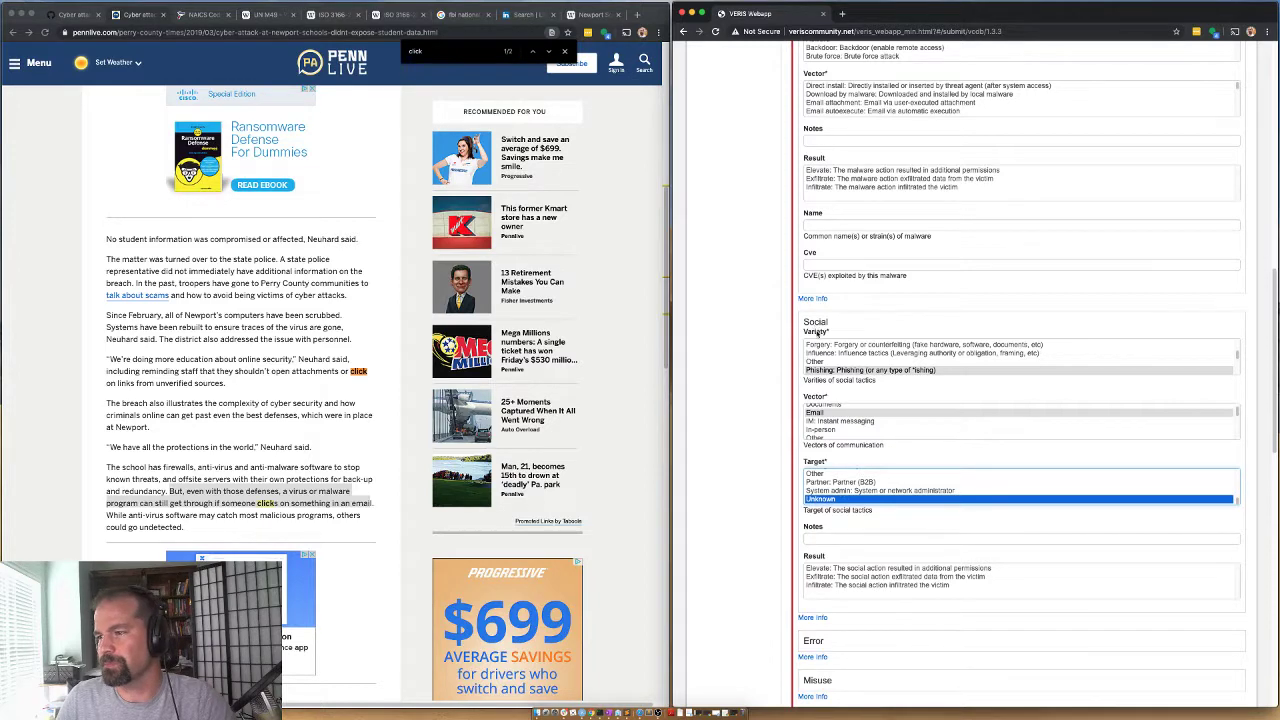
Set the Malware action's Variety to Unknown
{"action": "scroll", "coordinate": [817, 315], "scroll_direction": "up", "scroll_amount": 3}
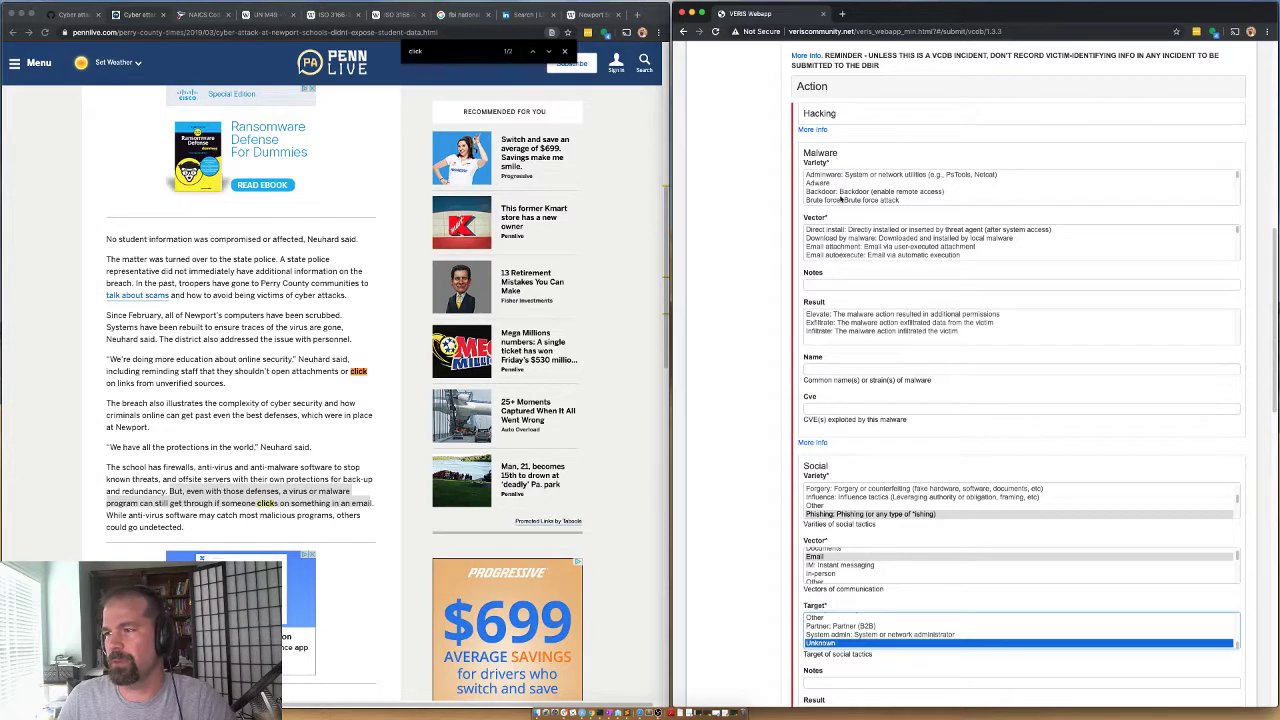
{"action": "scroll", "coordinate": [836, 193], "scroll_direction": "down", "scroll_amount": 2}
{"action": "scroll", "coordinate": [834, 196], "scroll_direction": "down", "scroll_amount": 5}
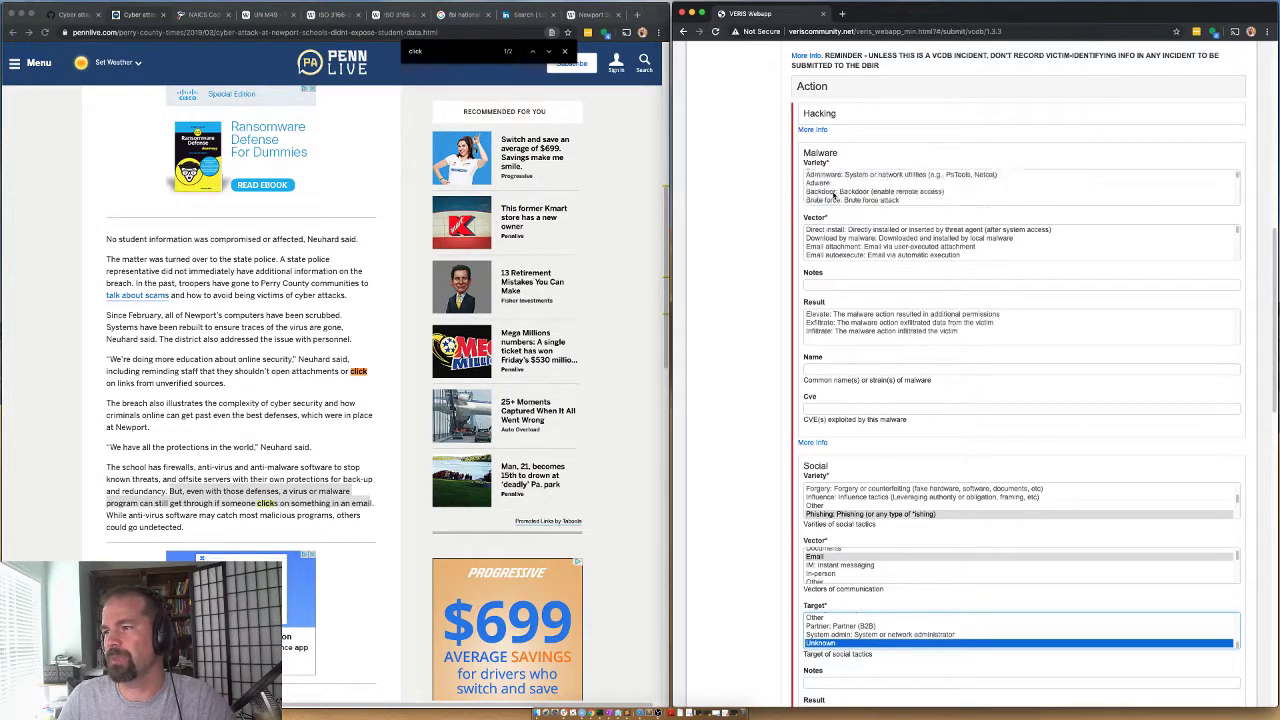
{"action": "left_click", "coordinate": [834, 192]}
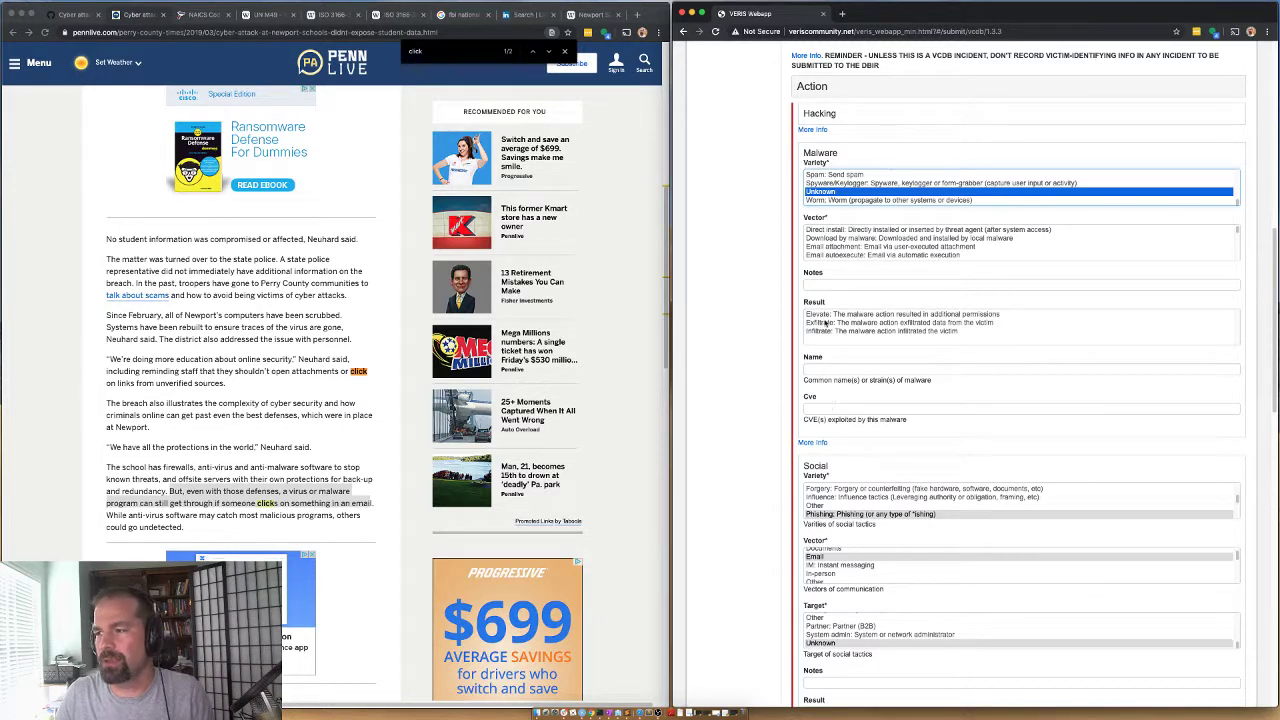
Set the Malware action's Result to Exfiltrate and the Social action's Result to Infiltrate
{"action": "left_click", "coordinate": [826, 323]}
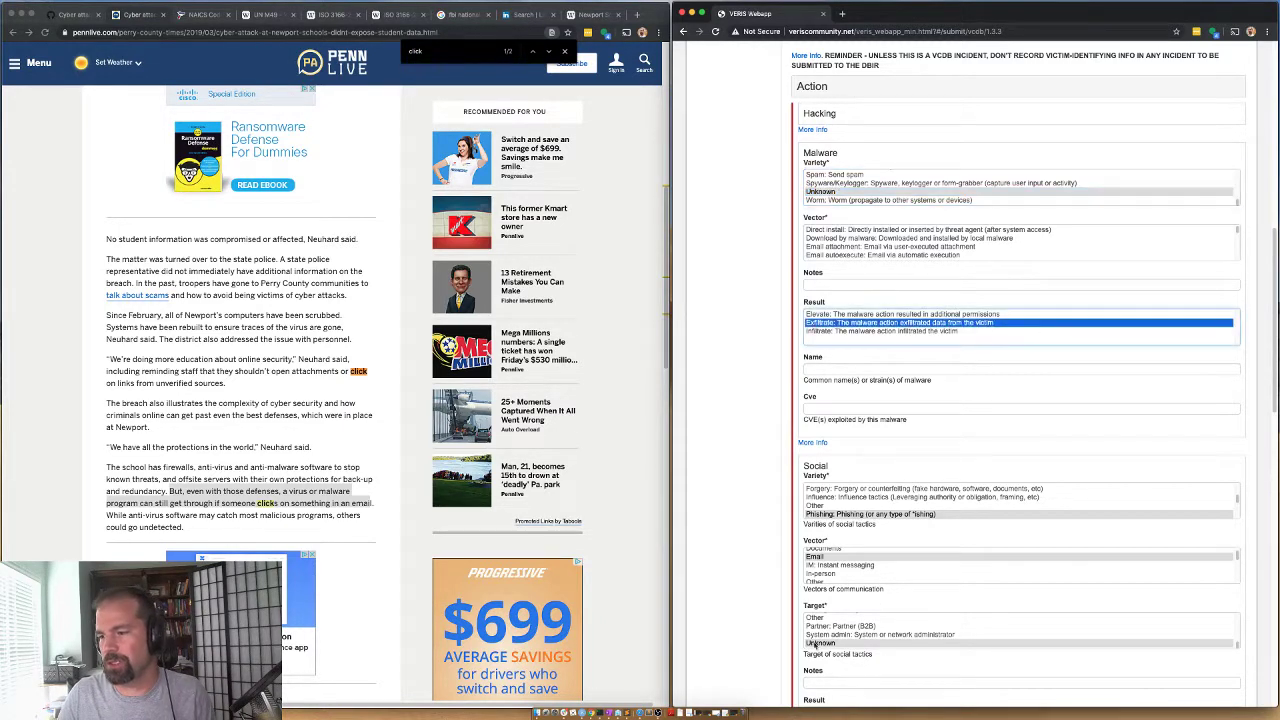
{"action": "scroll", "coordinate": [810, 635], "scroll_direction": "down", "scroll_amount": 2}
{"action": "left_click", "coordinate": [840, 652]}
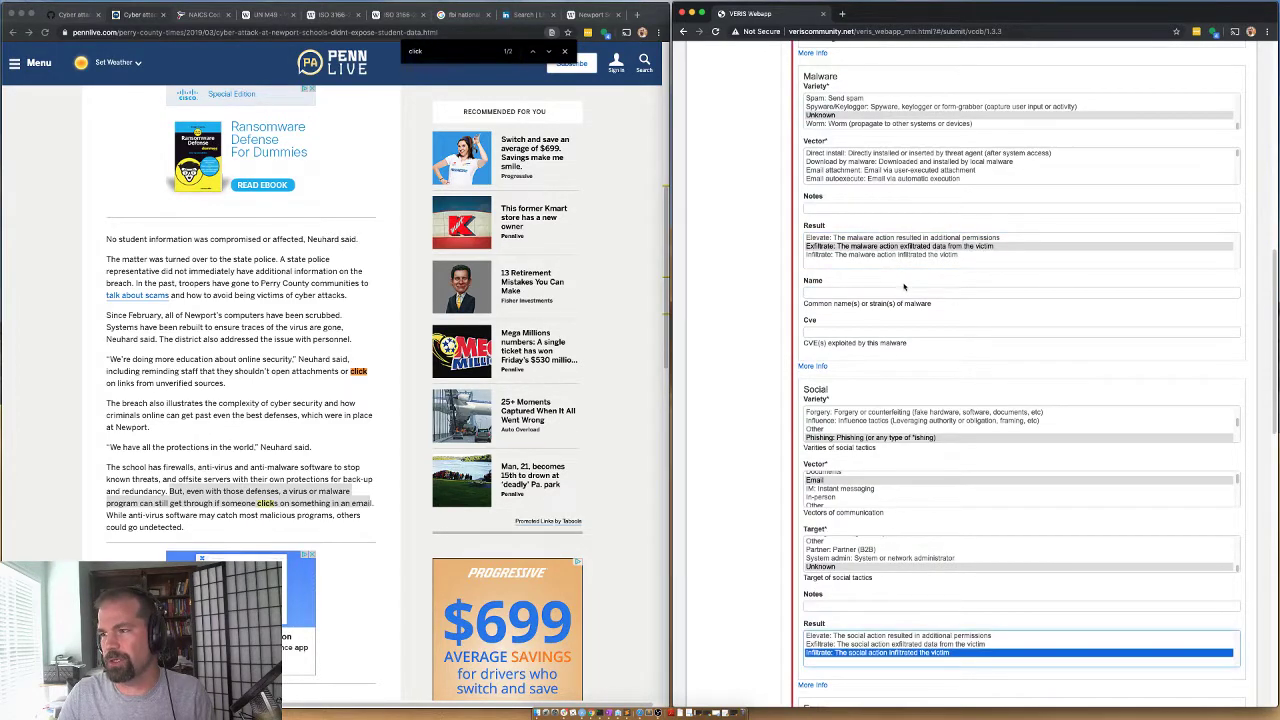
Set the Malware action's Vector to Email attachment, then collapse the Malware, Social and Action sections
{"action": "scroll", "coordinate": [793, 183], "scroll_direction": "up", "scroll_amount": 1}
{"action": "left_click", "coordinate": [820, 181]}
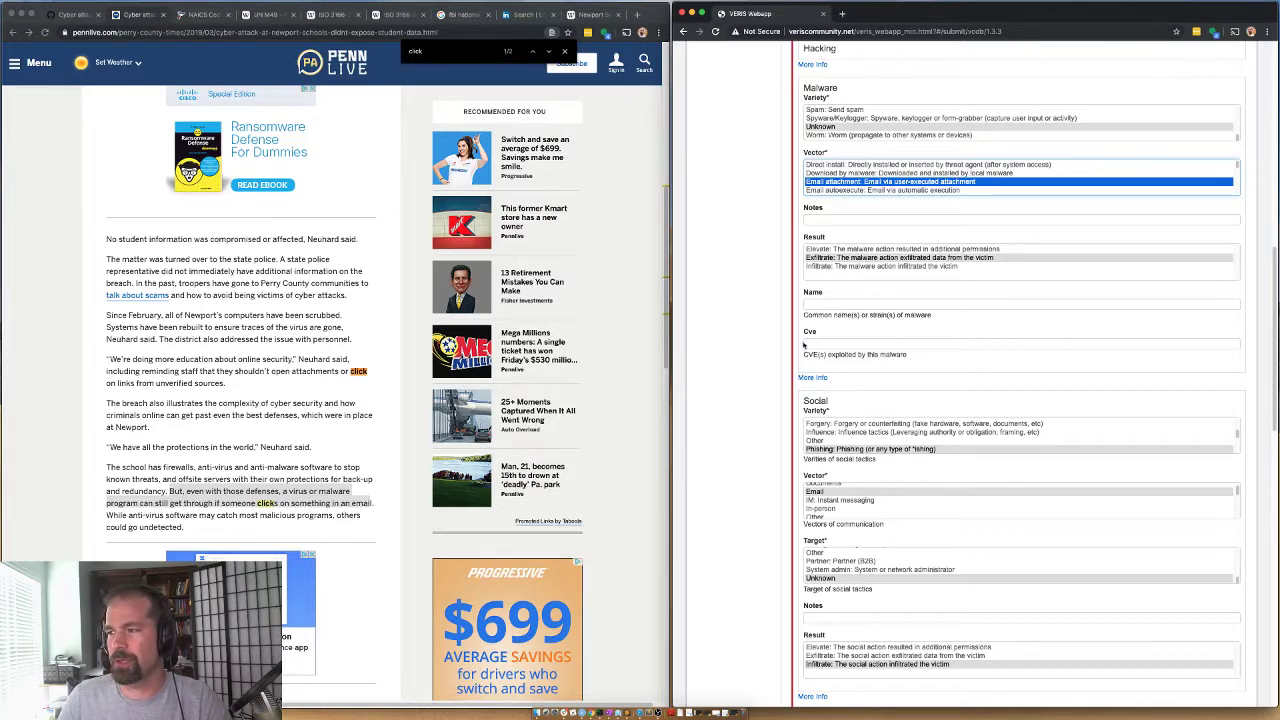
{"action": "scroll", "coordinate": [804, 342], "scroll_direction": "up", "scroll_amount": 2}
{"action": "left_click", "coordinate": [825, 170]}
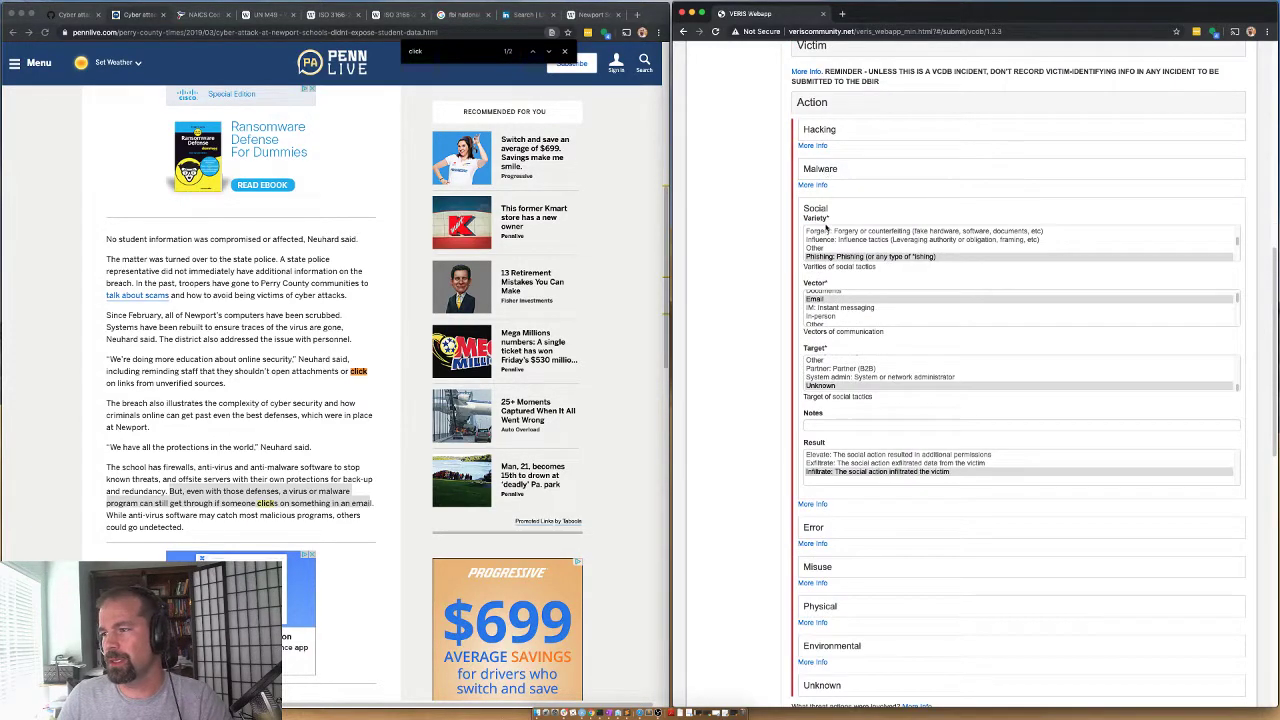
{"action": "left_click", "coordinate": [825, 212]}
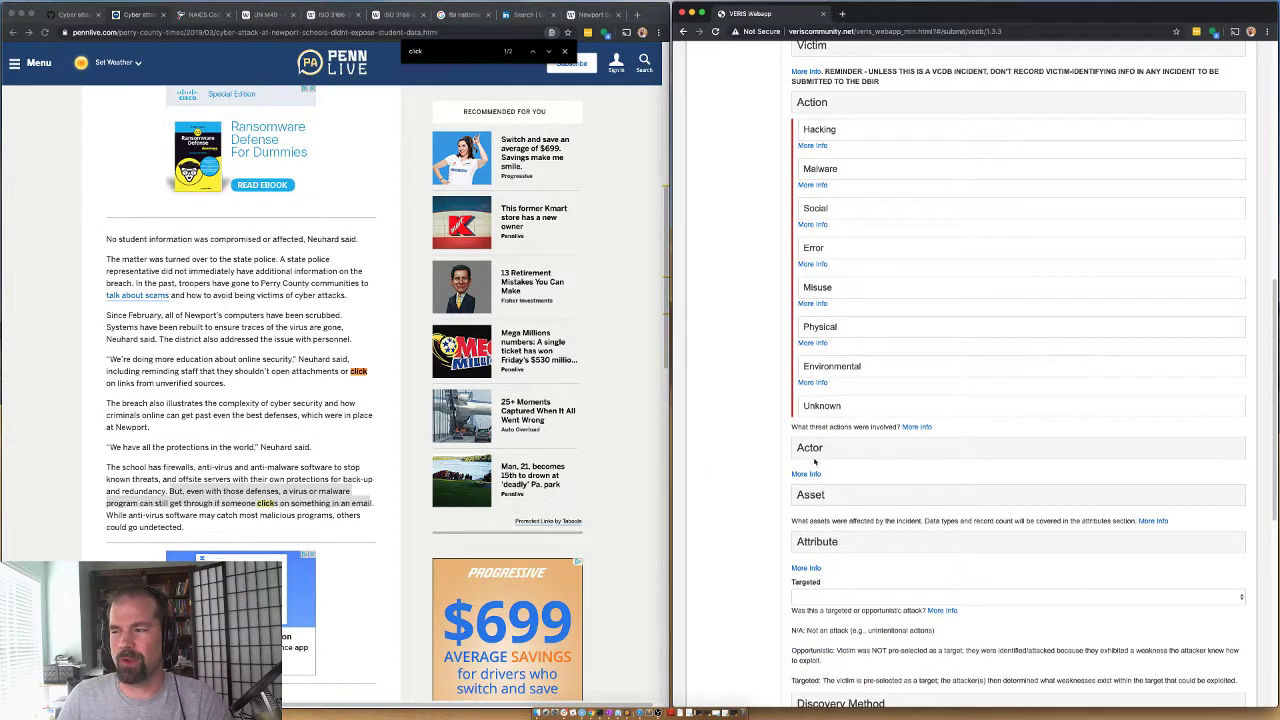
{"action": "left_click", "coordinate": [828, 105]}
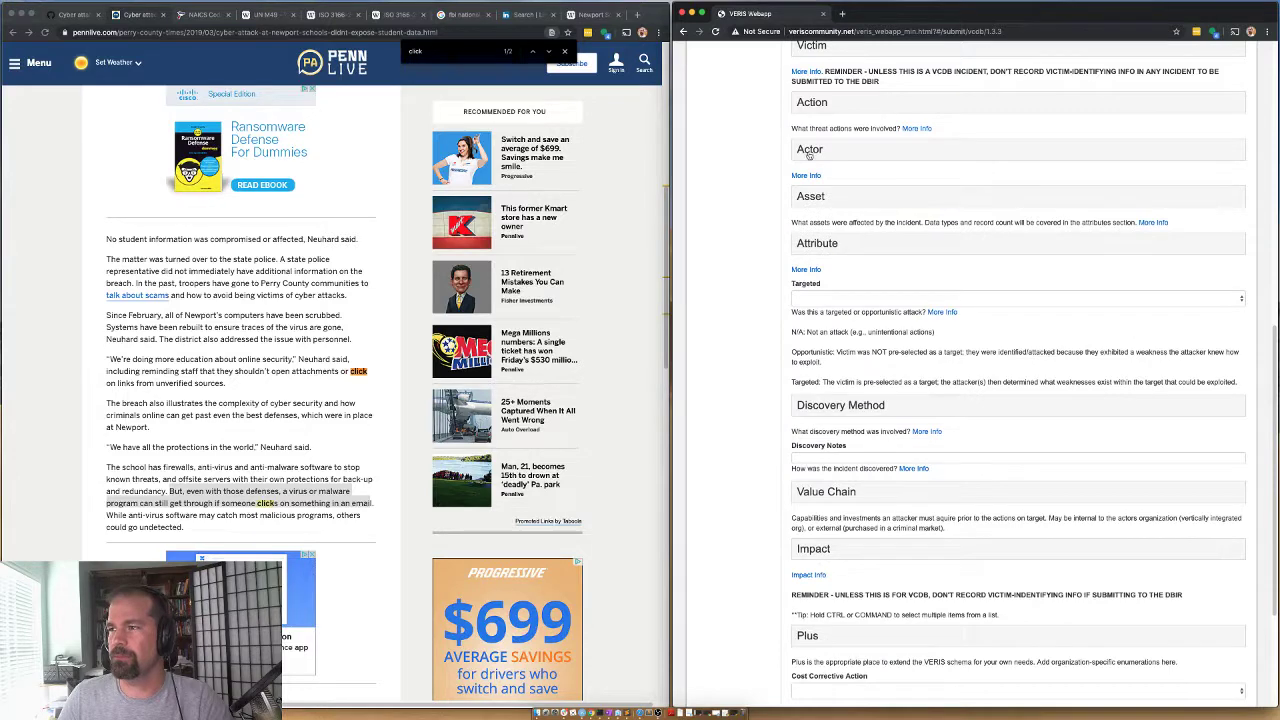
Expand the External fields of the Actor section and set both Variety and Motive to Unknown
{"action": "left_click", "coordinate": [809, 151]}
{"action": "left_click", "coordinate": [819, 178]}
{"action": "scroll", "coordinate": [815, 230], "scroll_direction": "down", "scroll_amount": 5}
{"action": "left_click", "coordinate": [818, 224]}
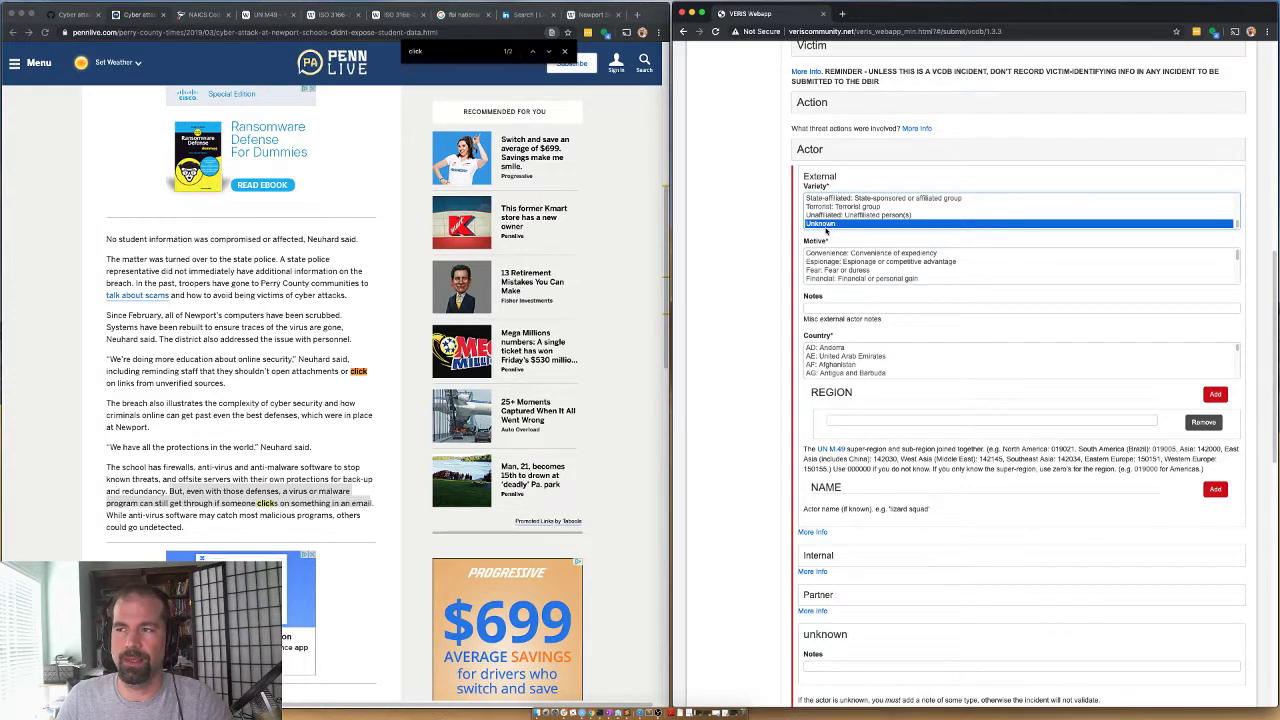
{"action": "scroll", "coordinate": [835, 275], "scroll_direction": "down", "scroll_amount": 5}
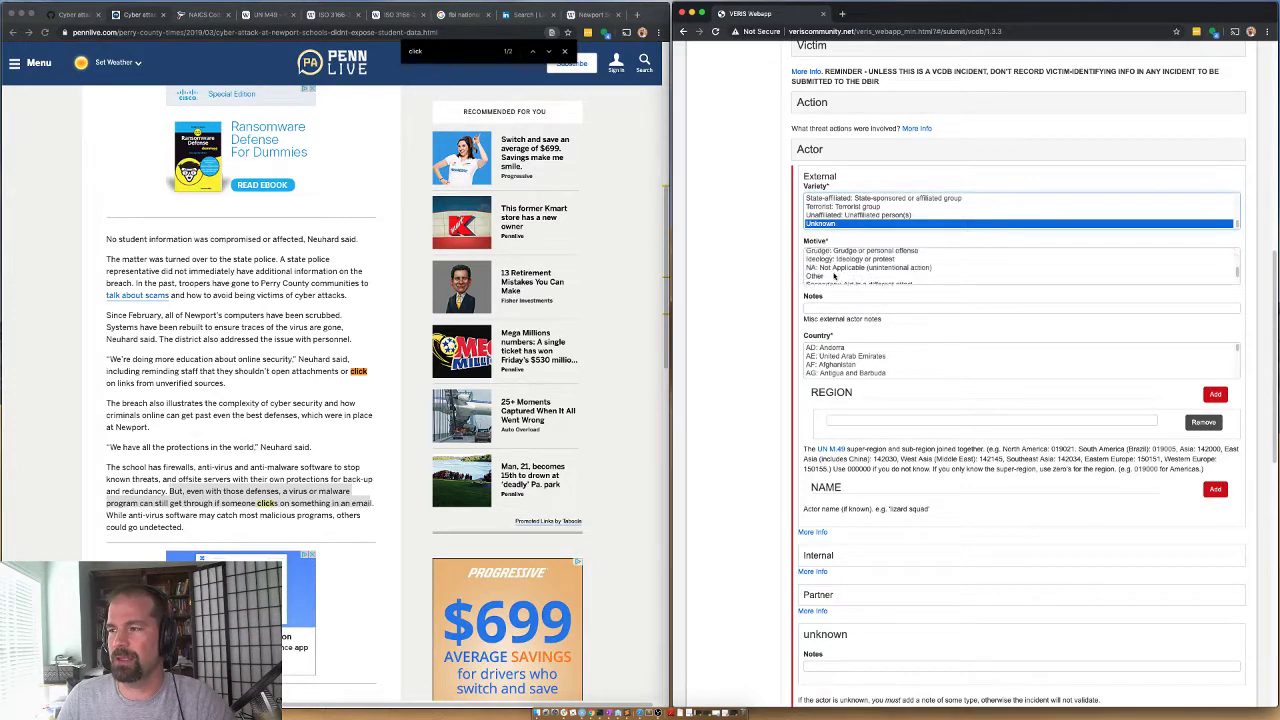
{"action": "left_click", "coordinate": [835, 279]}
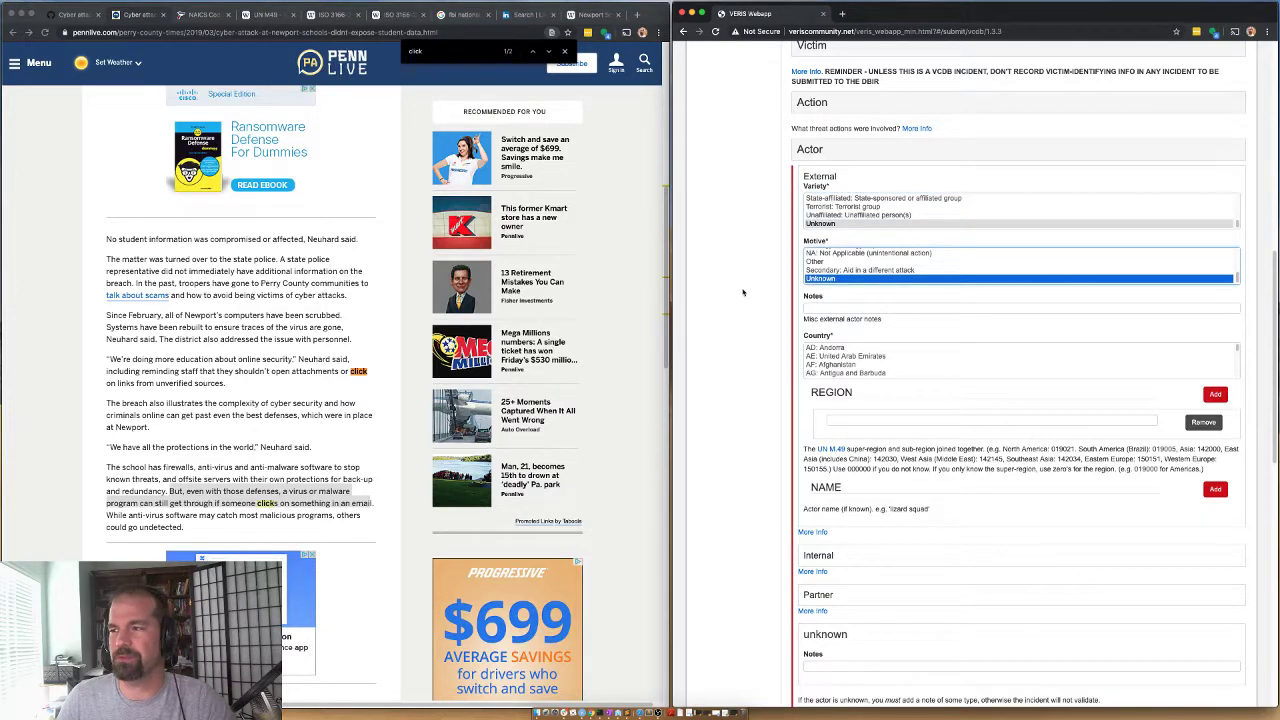
Set the external actor's Country to Unknown and remove the empty Region entry, leaving the Actor section collapsed
{"action": "scroll", "coordinate": [828, 358], "scroll_direction": "down", "scroll_amount": 4}
{"action": "left_click", "coordinate": [828, 358]}
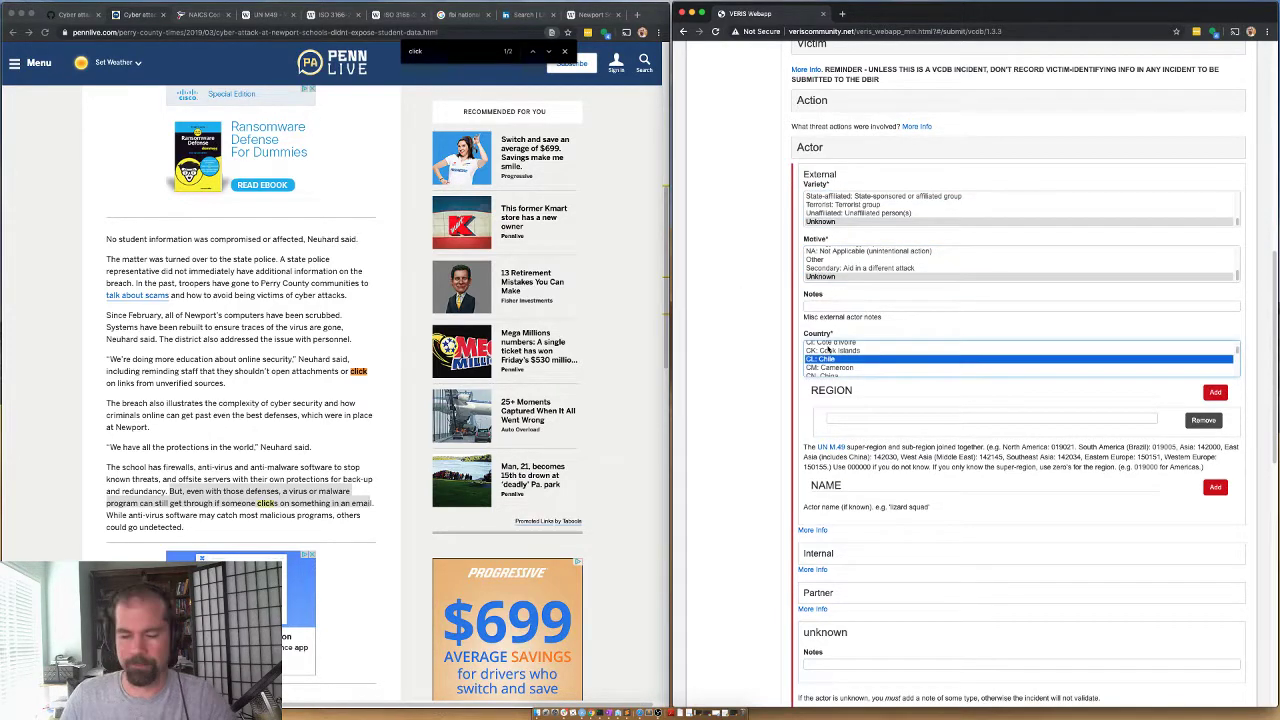
{"action": "scroll", "coordinate": [828, 349], "scroll_direction": "down", "scroll_amount": 10}
{"action": "key", "text": "u"}
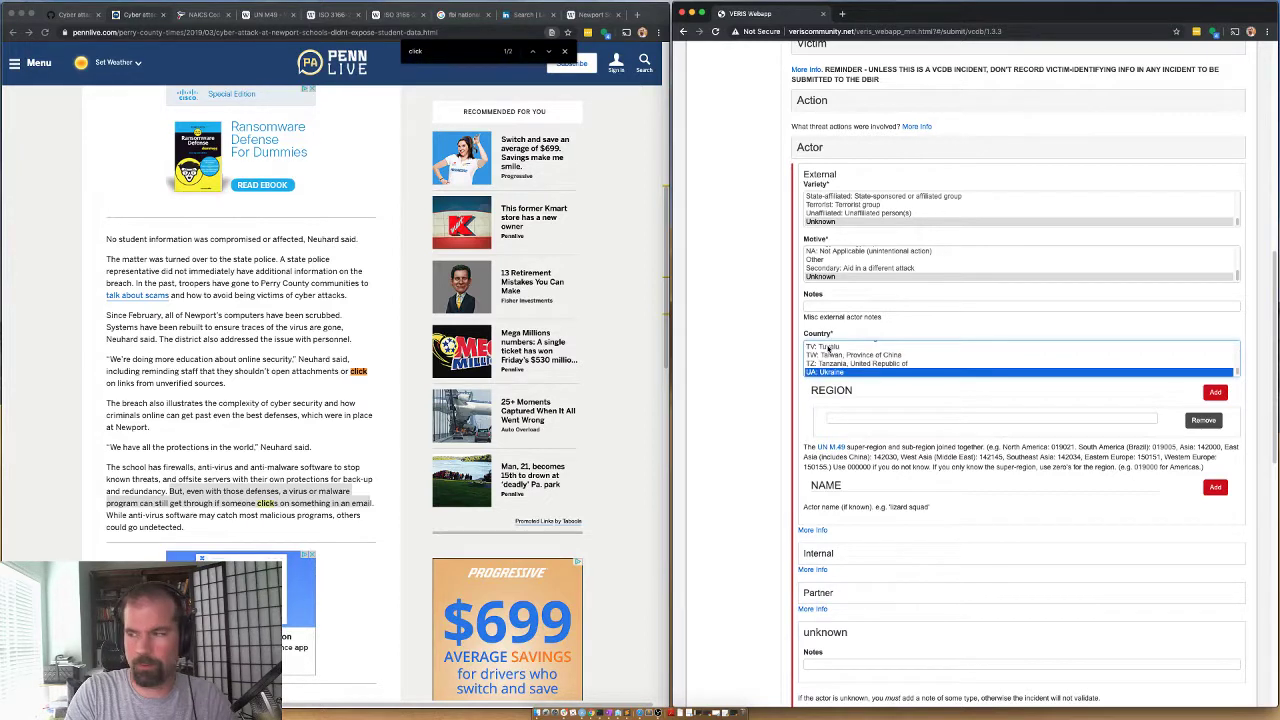
{"action": "key", "text": "Down"}
{"action": "key", "text": "Down"}
{"action": "key", "text": "Down"}
{"action": "key", "text": "Down"}
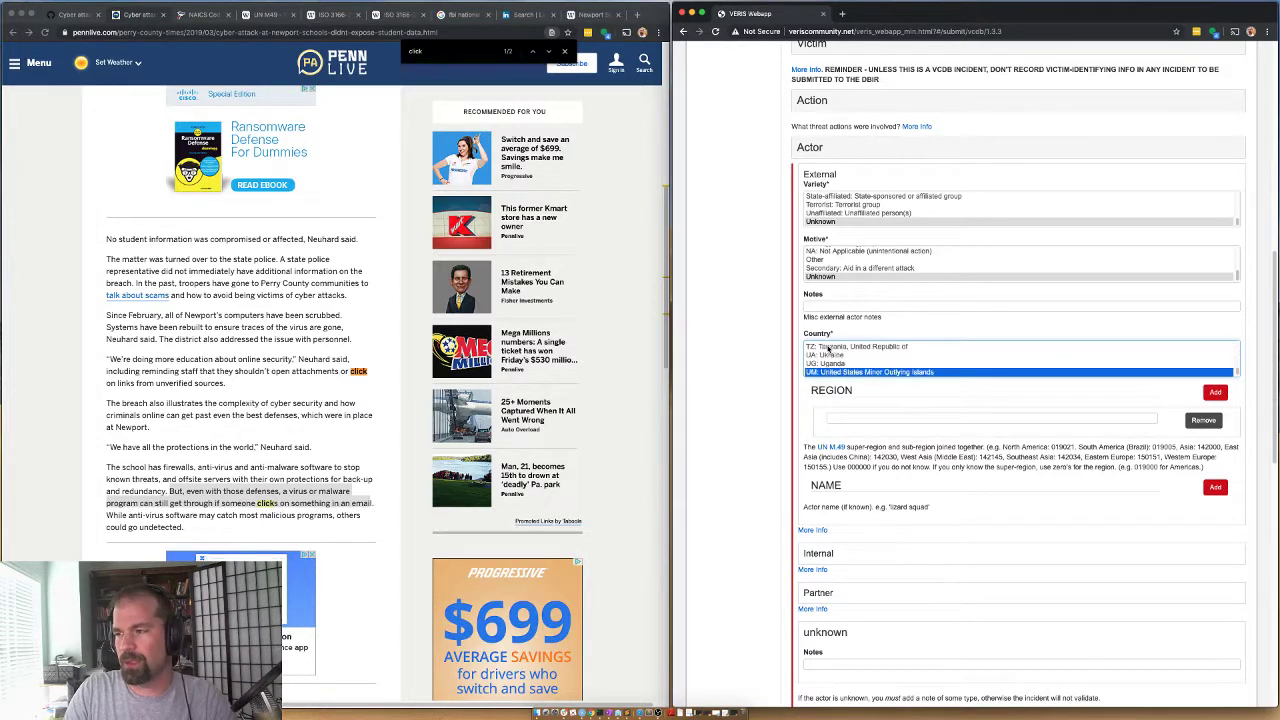
{"action": "key", "text": "Up"}
{"action": "key", "text": "Down"}
{"action": "key", "text": "Down"}
{"action": "key", "text": "Down"}
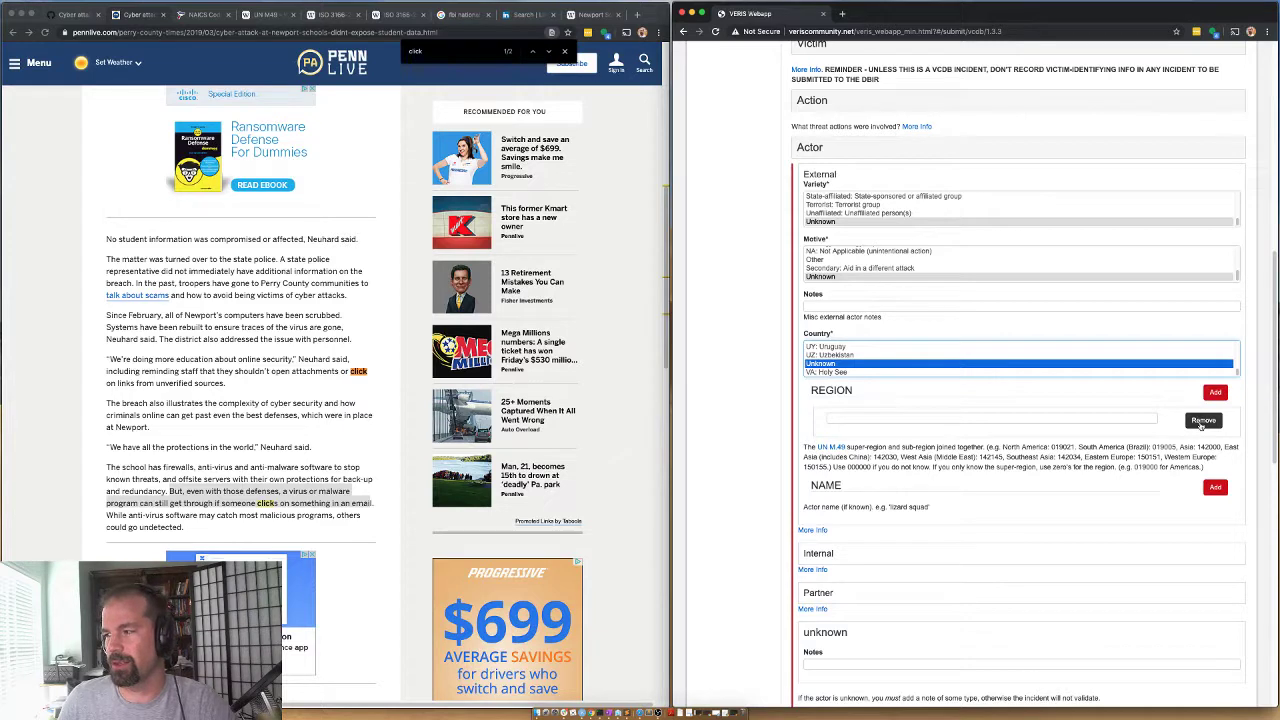
{"action": "left_click", "coordinate": [1201, 422]}
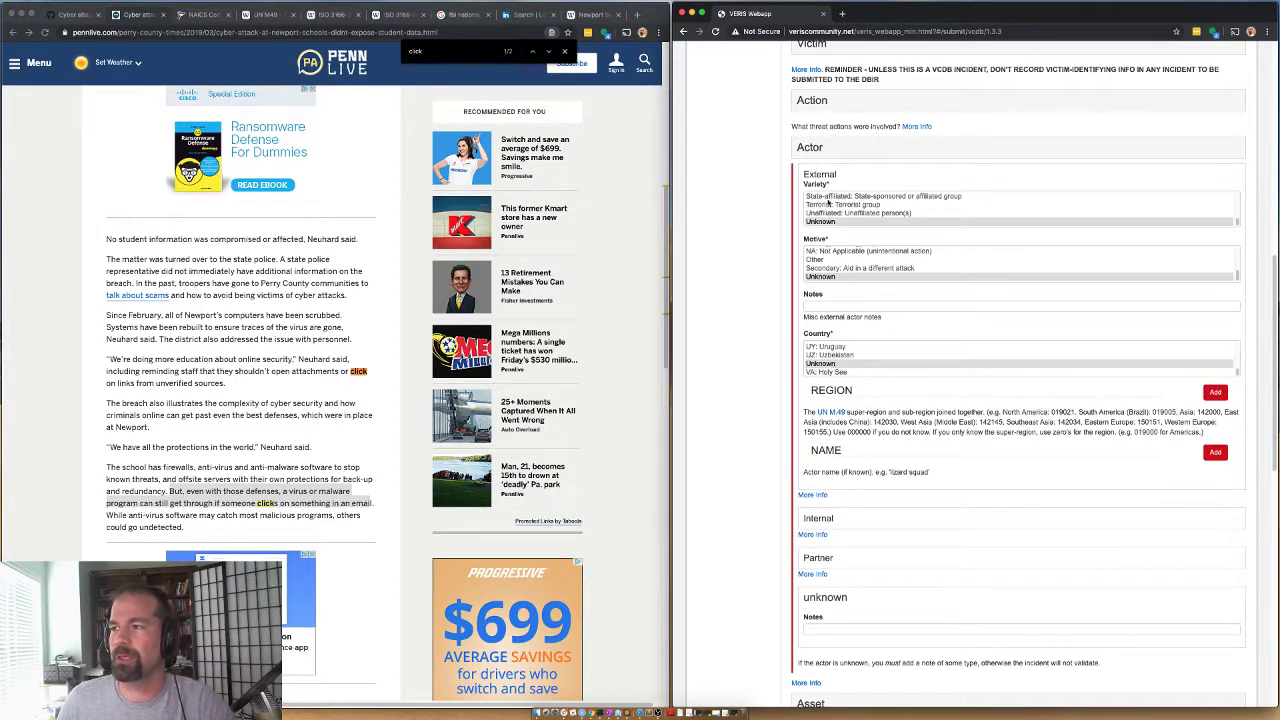
{"action": "left_click", "coordinate": [811, 150]}
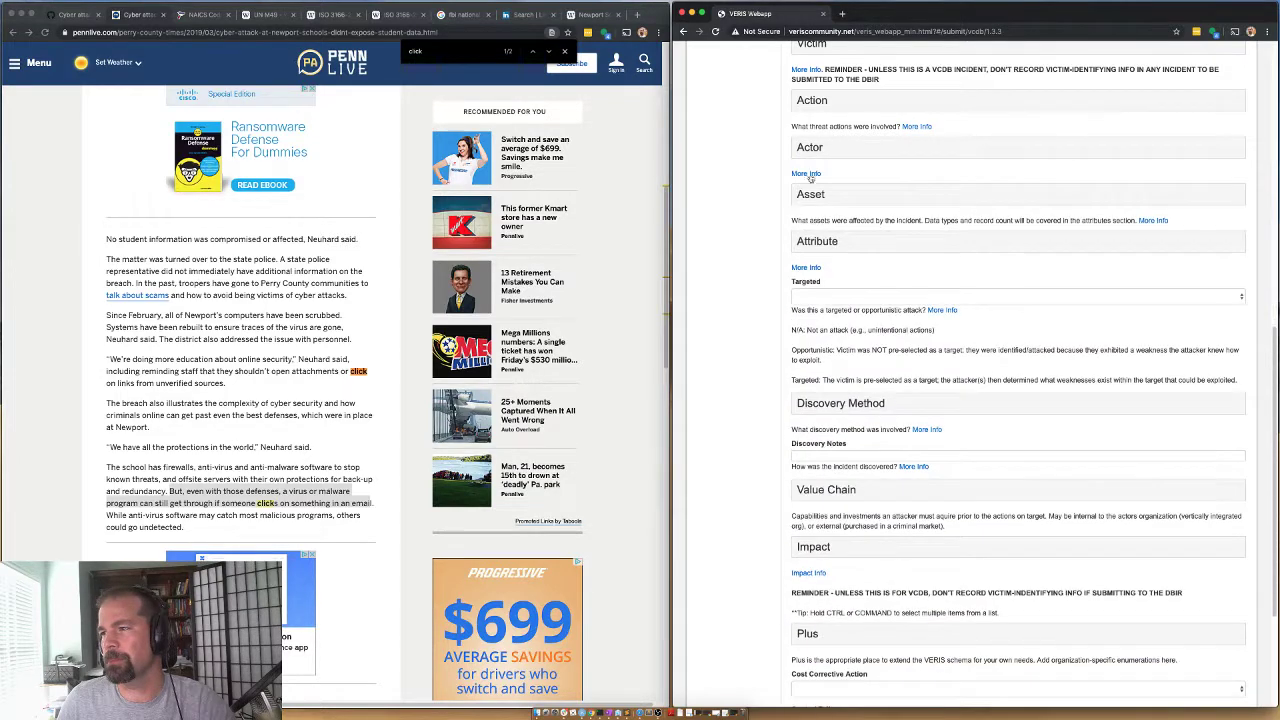
Expand the Asset section and set the first asset's Variety to P - Unknown
{"action": "left_click", "coordinate": [812, 196]}
{"action": "left_click", "coordinate": [848, 290]}
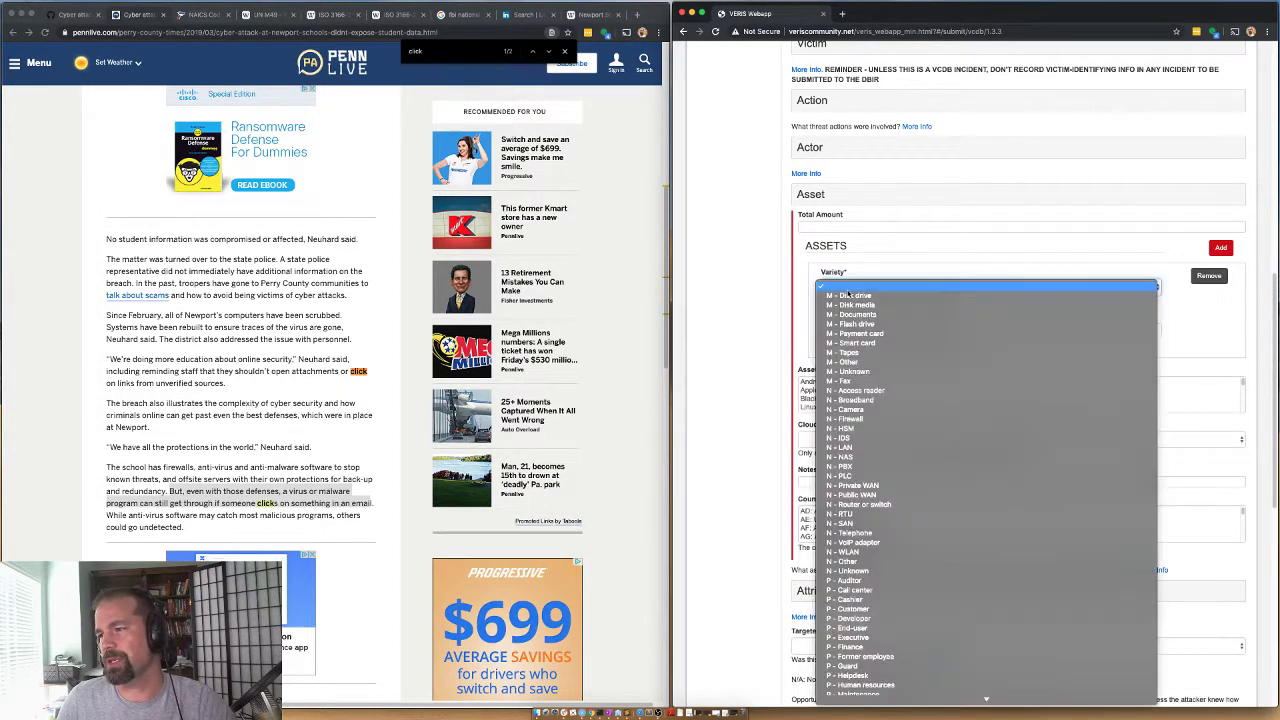
{"action": "scroll", "coordinate": [876, 514], "scroll_direction": "down", "scroll_amount": 3}
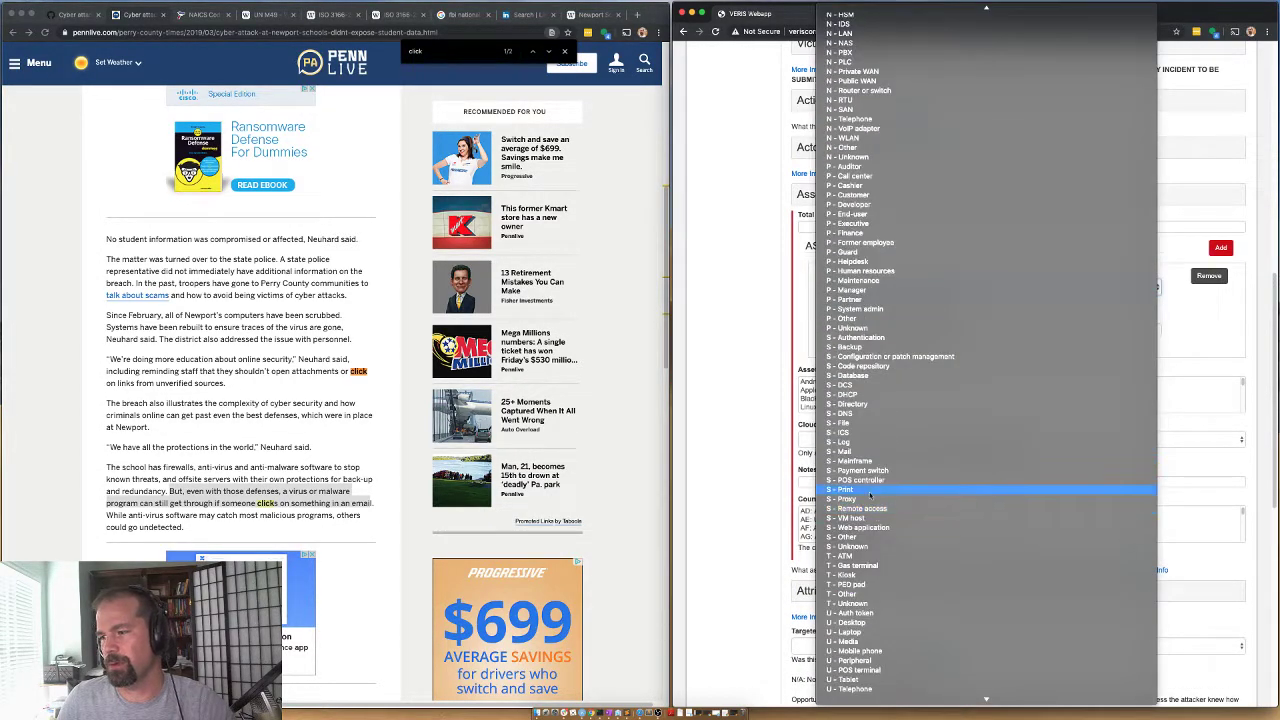
{"action": "scroll", "coordinate": [874, 480], "scroll_direction": "up", "scroll_amount": 3}
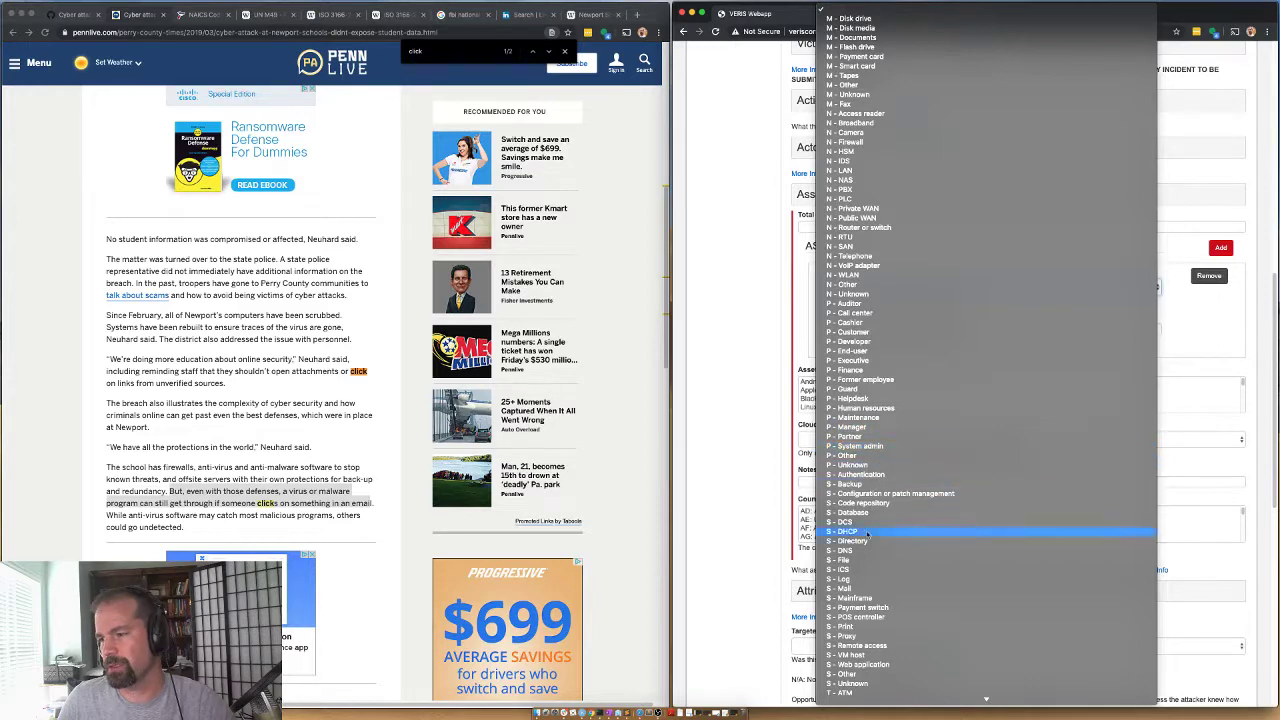
{"action": "left_click", "coordinate": [846, 465]}
Check the article's mention of several staff members, and add a second asset with the Variety U - Desktop
{"action": "left_click", "coordinate": [347, 381]}
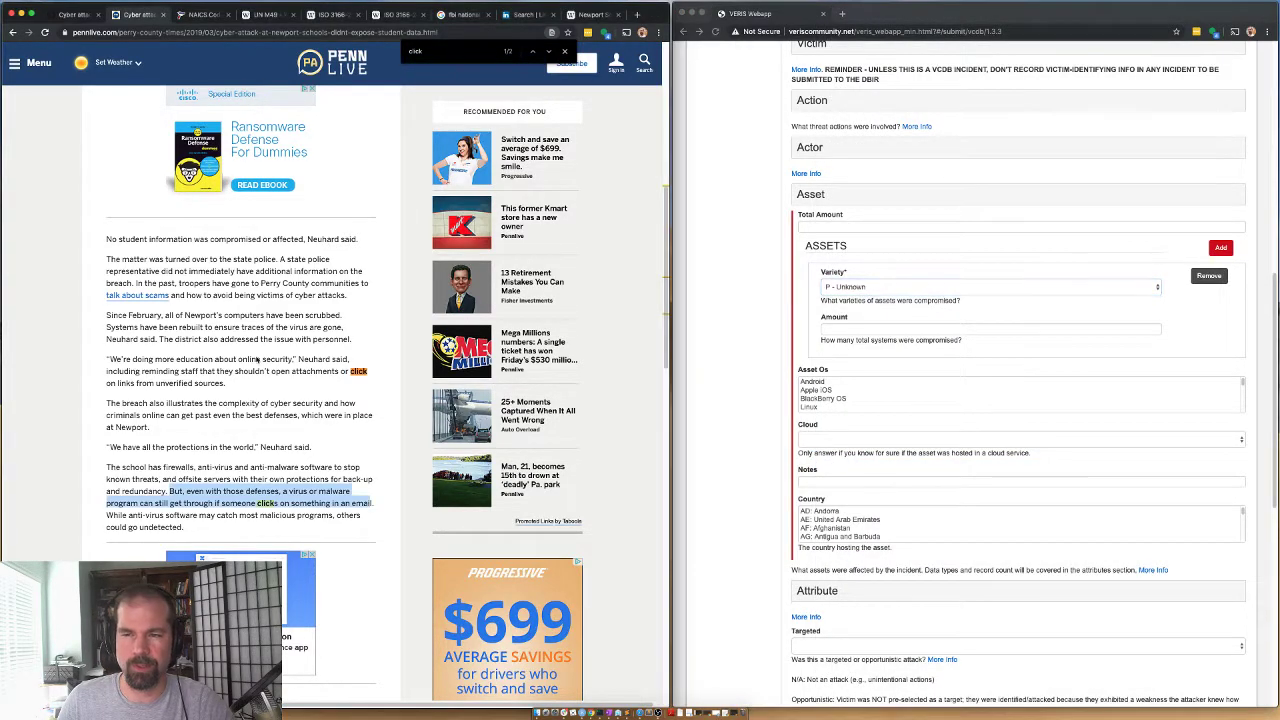
{"action": "scroll", "coordinate": [300, 370], "scroll_direction": "up", "scroll_amount": 5}
{"action": "left_click_drag", "start_coordinate": [150, 335], "coordinate": [304, 358]}
{"action": "left_click", "coordinate": [234, 365]}
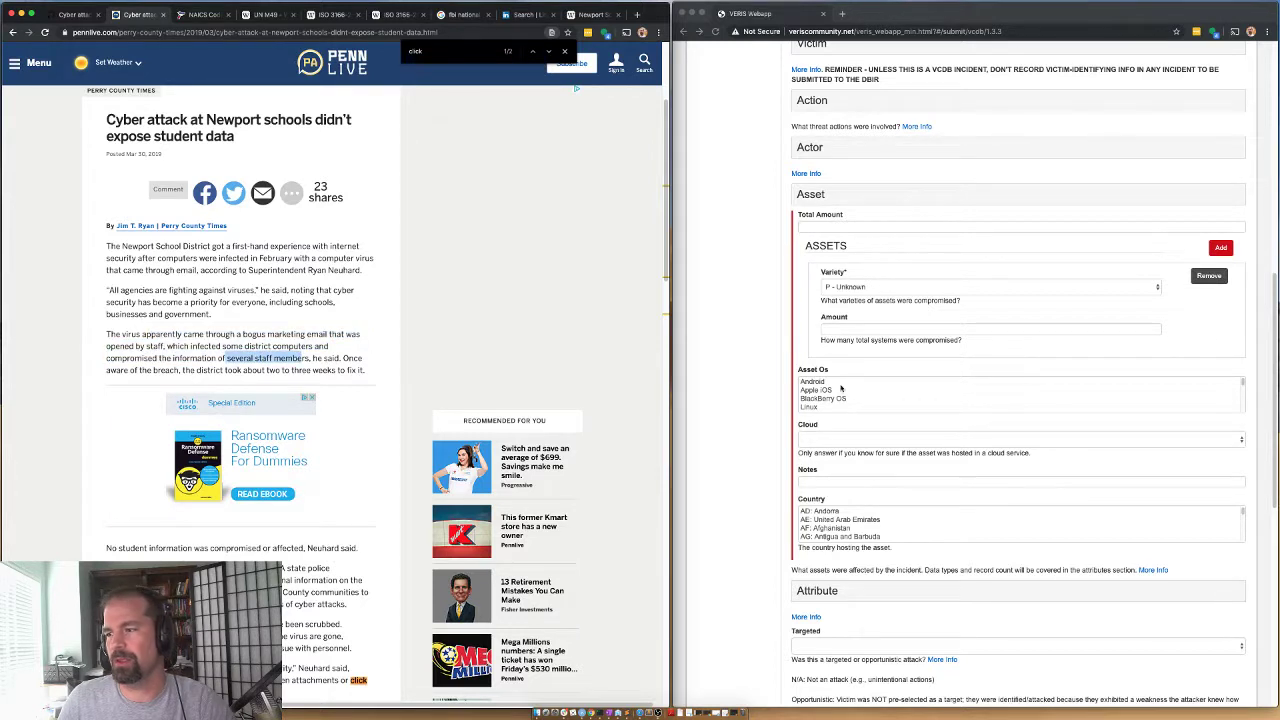
{"action": "left_click", "coordinate": [1223, 249]}
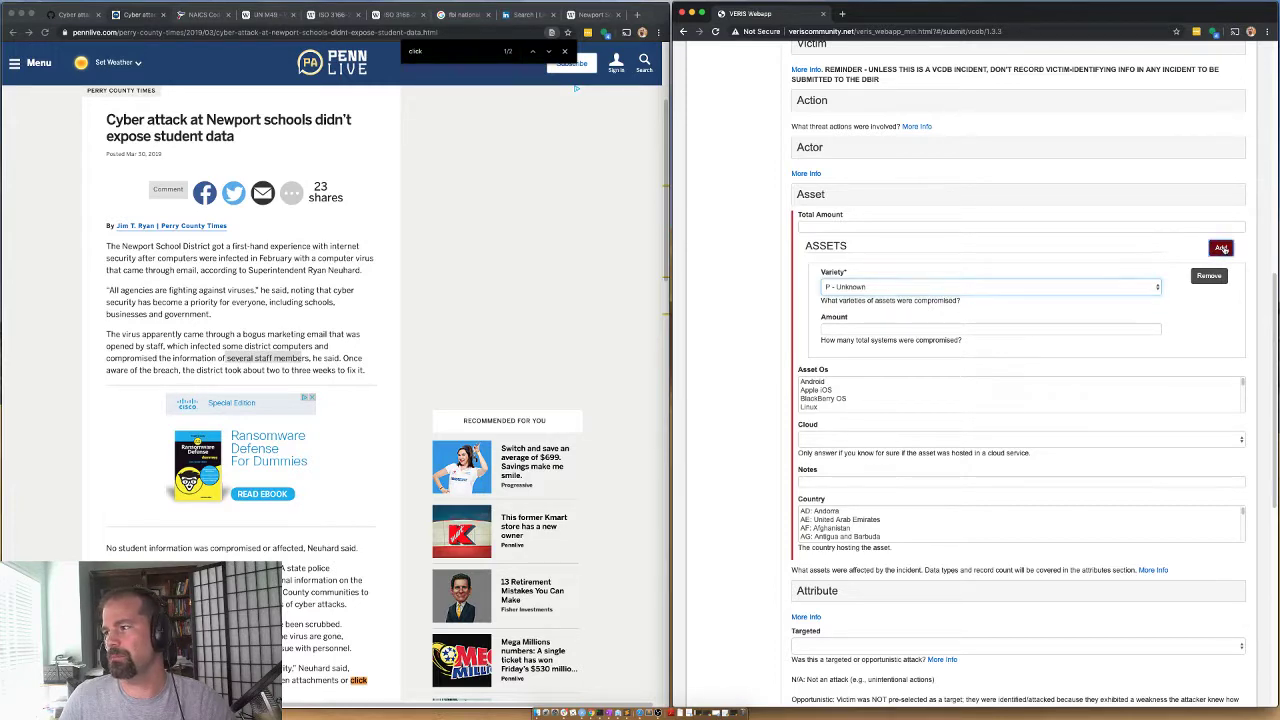
{"action": "left_click", "coordinate": [1223, 249]}
{"action": "left_click", "coordinate": [999, 387]}
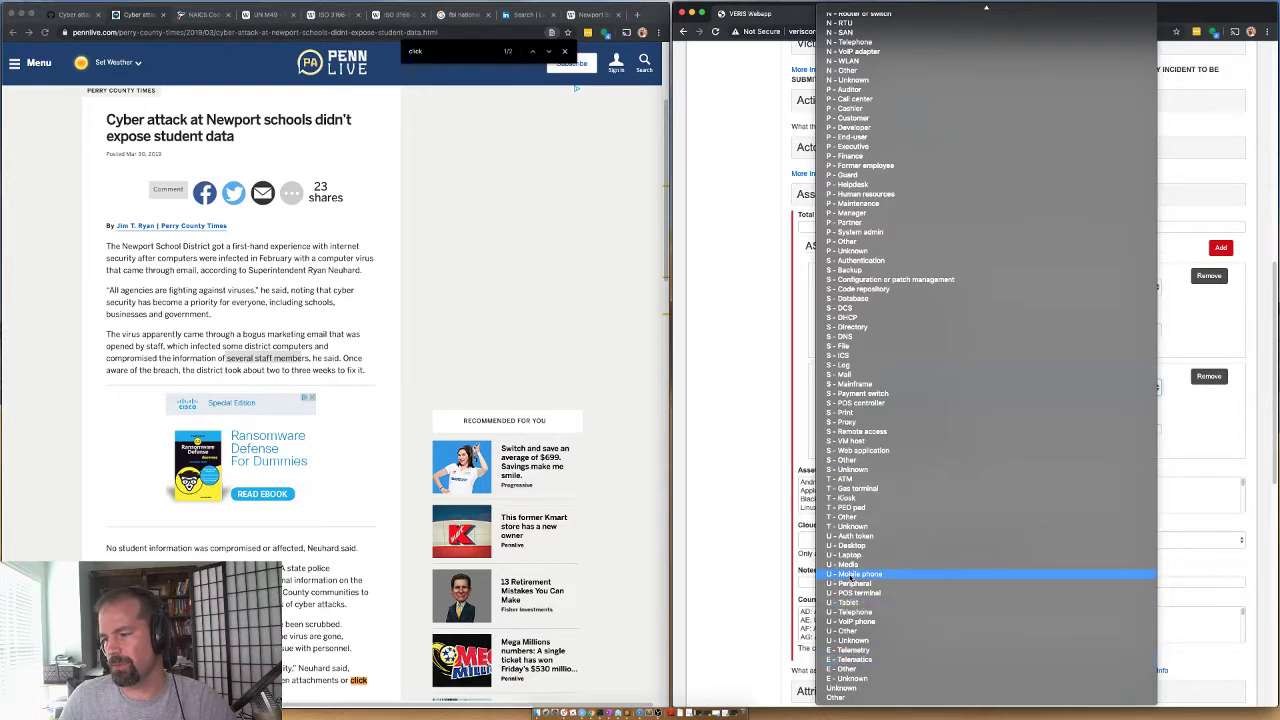
{"action": "left_click", "coordinate": [846, 546]}
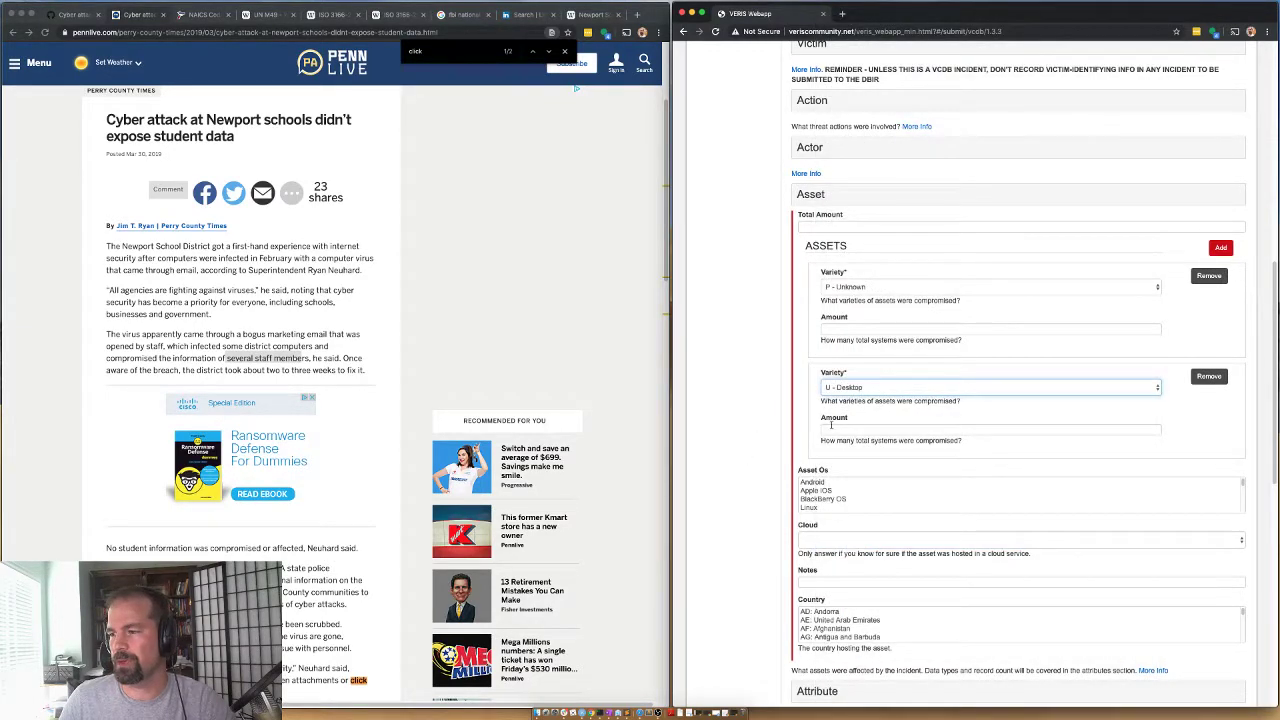
Highlight the article's passage about the computers being scrubbed and the virus traces being removed
{"action": "scroll", "coordinate": [840, 468], "scroll_direction": "down", "scroll_amount": 1}
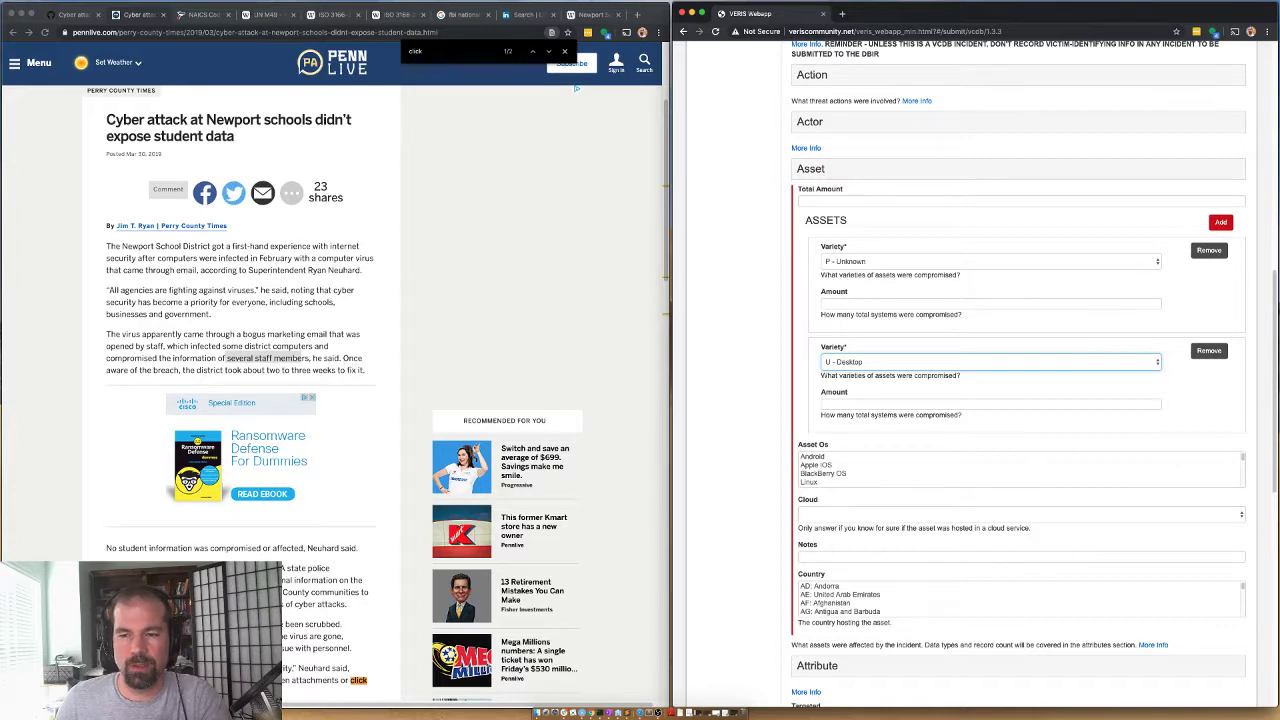
{"action": "scroll", "coordinate": [287, 524], "scroll_direction": "down", "scroll_amount": 1}
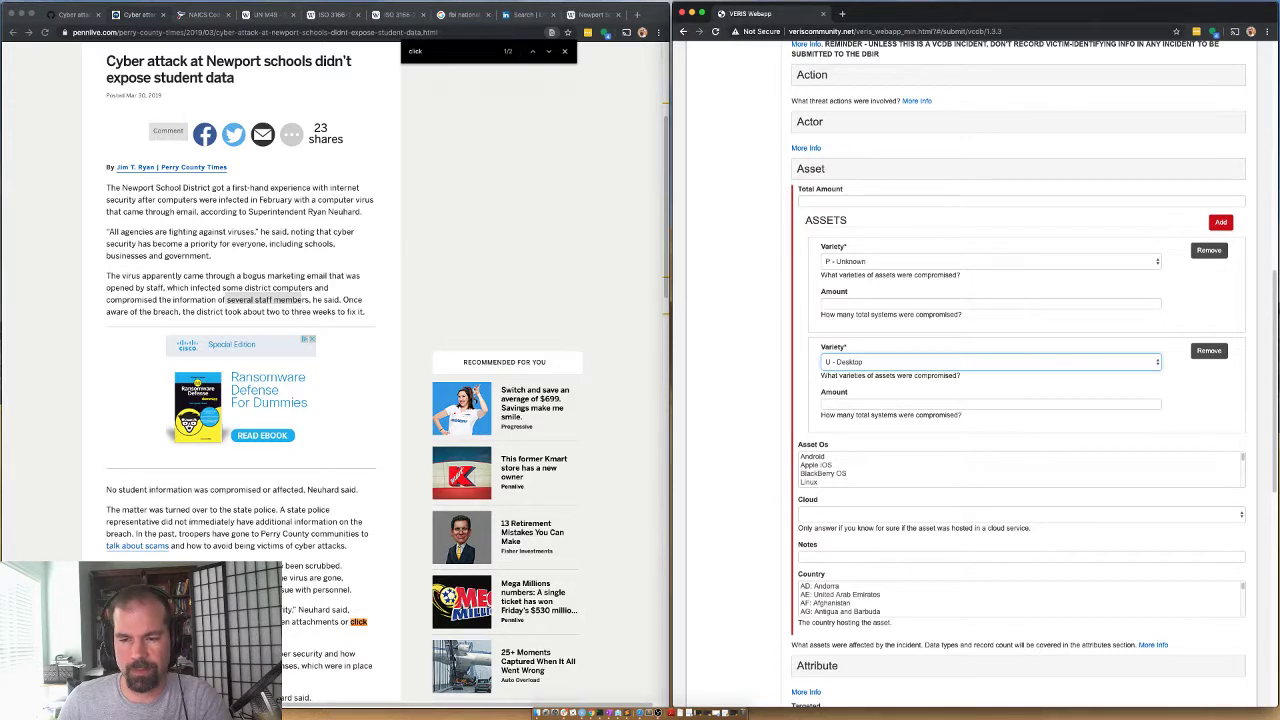
{"action": "left_click", "coordinate": [262, 568]}
{"action": "left_click_drag", "start_coordinate": [262, 567], "coordinate": [344, 578]}
{"action": "left_click", "coordinate": [266, 578]}
{"action": "scroll", "coordinate": [745, 430], "scroll_direction": "down", "scroll_amount": 1}
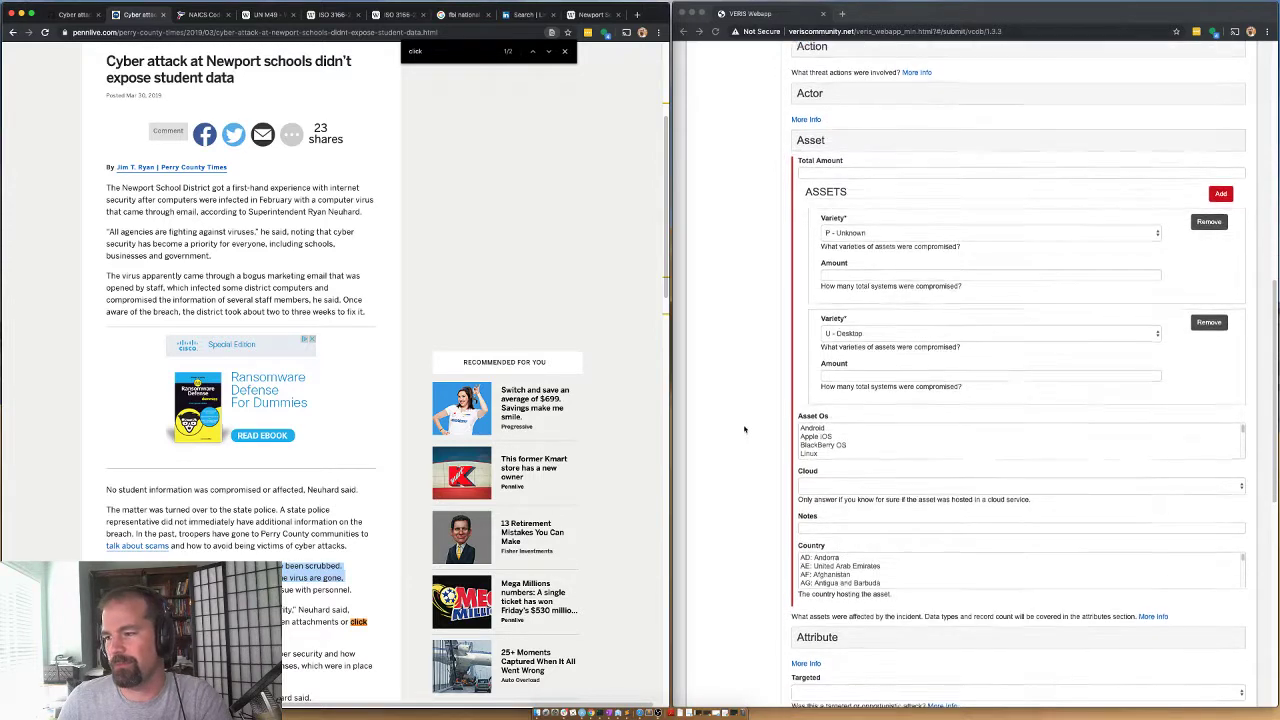
Set the asset Country to US: United States of America and the second asset's Variety to U - Desktop, then collapse the Asset section
{"action": "scroll", "coordinate": [814, 553], "scroll_direction": "down", "scroll_amount": 1}
{"action": "left_click", "coordinate": [814, 553]}
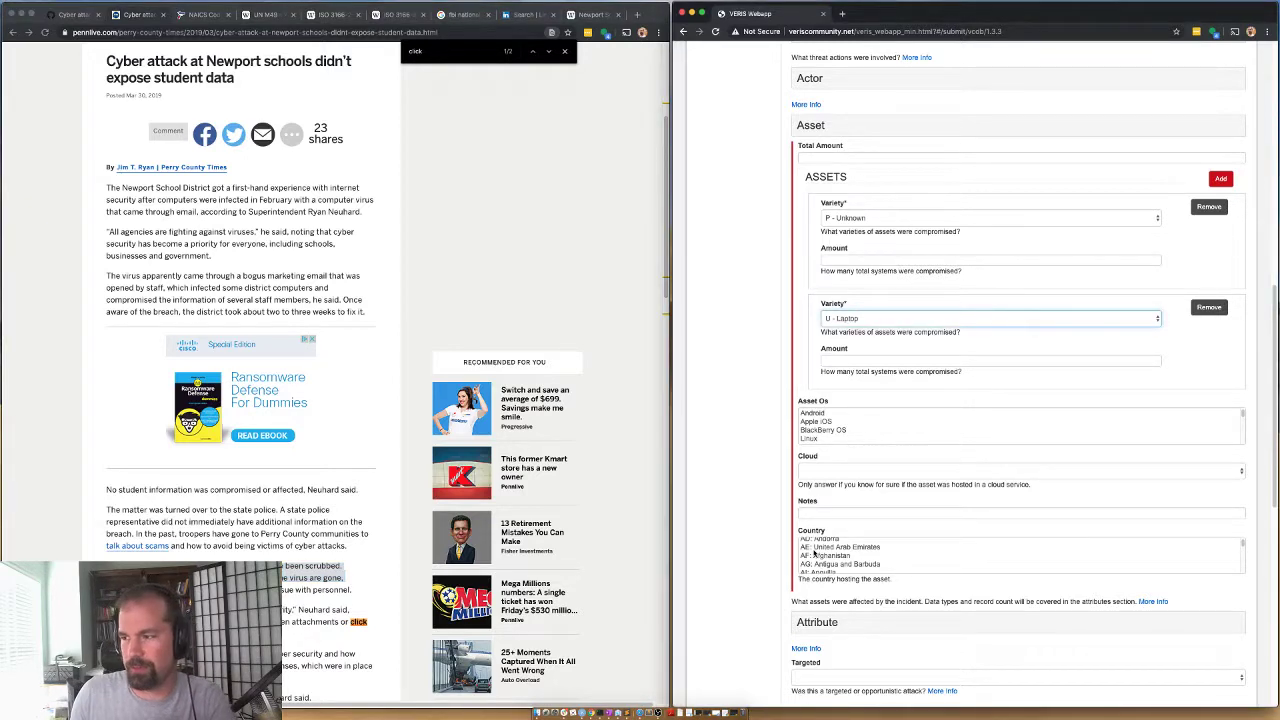
{"action": "left_click", "coordinate": [814, 549]}
{"action": "key", "text": "u"}
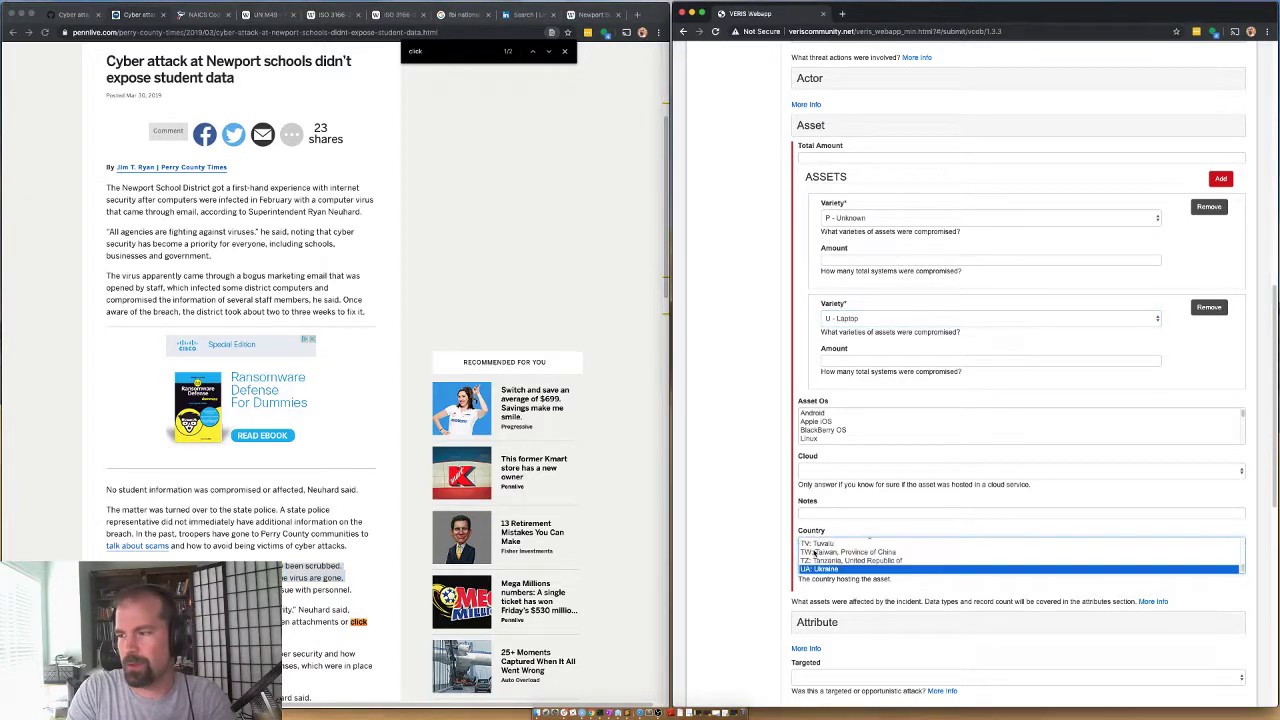
{"action": "left_click", "coordinate": [928, 321]}
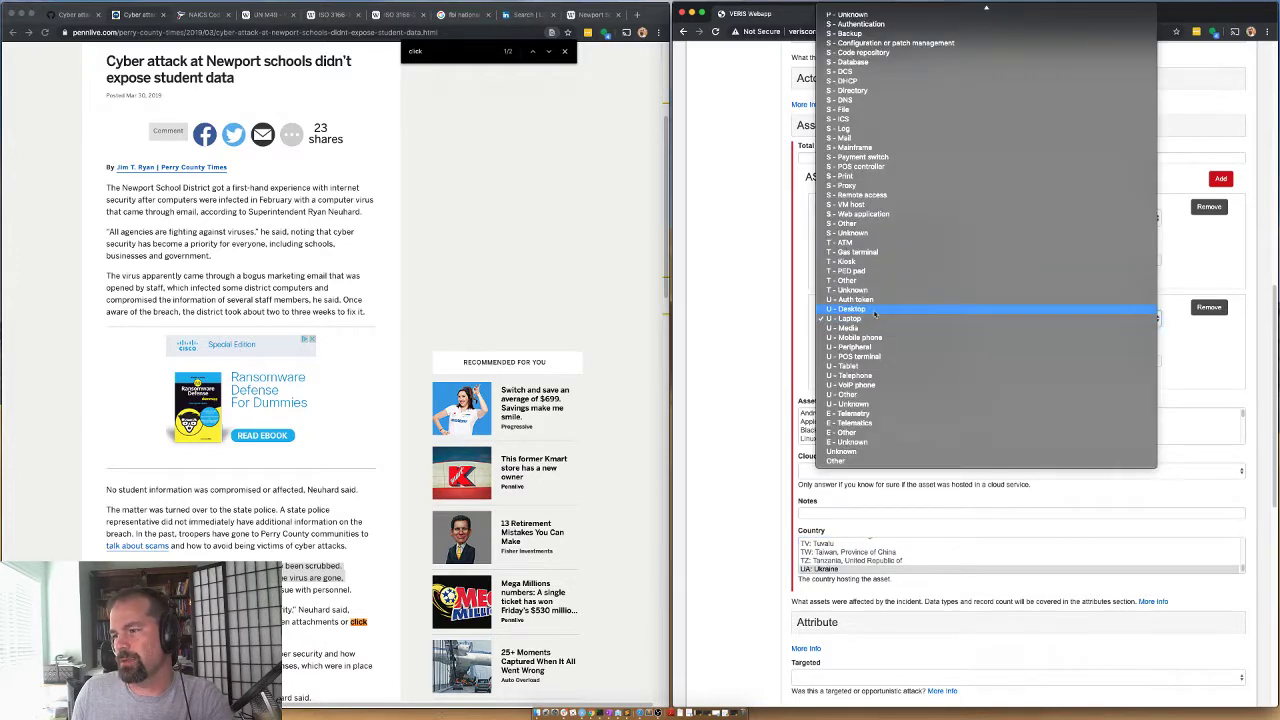
{"action": "left_click", "coordinate": [928, 310]}
{"action": "key", "text": "u"}
{"action": "key", "text": "s"}
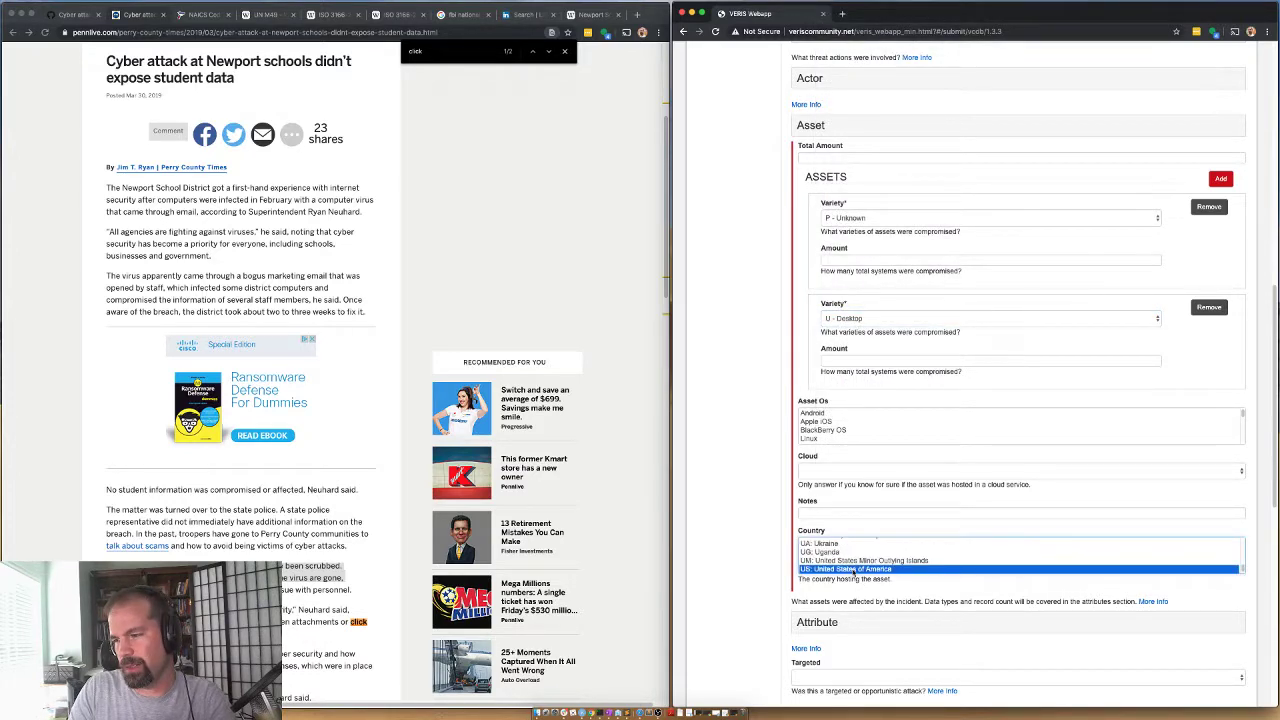
{"action": "left_click", "coordinate": [830, 125]}
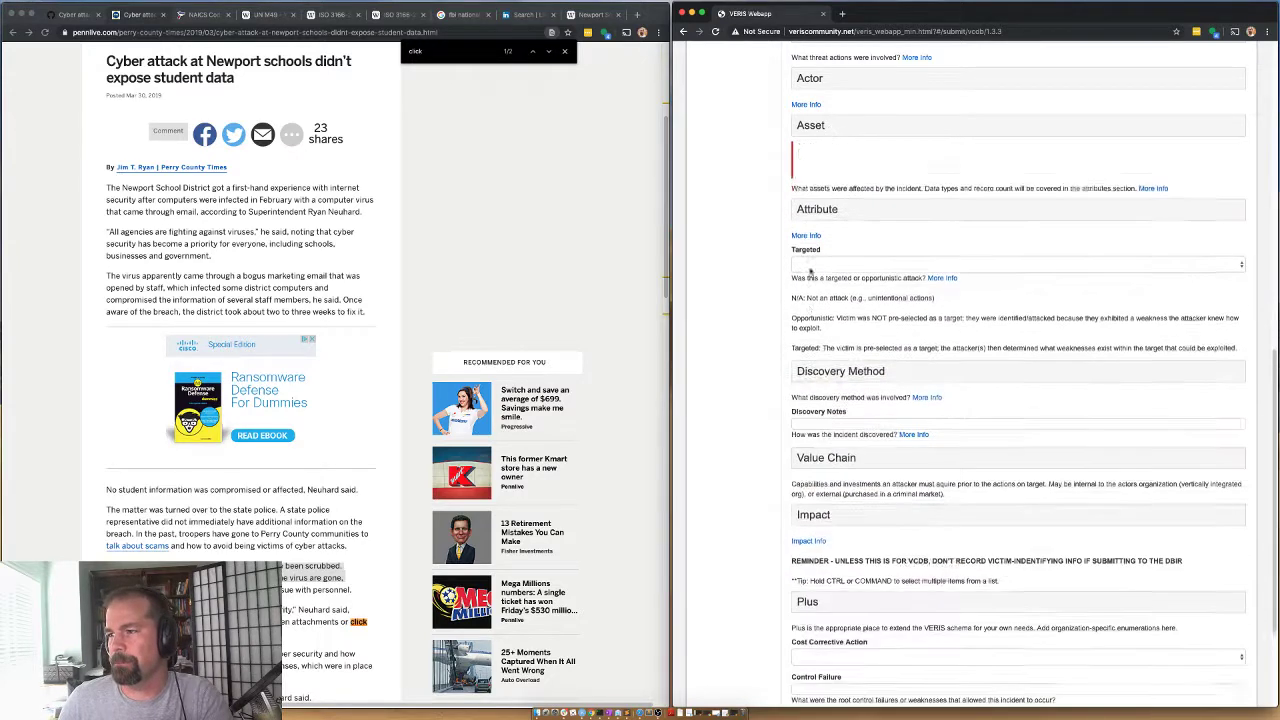
Expand the Attribute section and set the Integrity Variety to Alter behavior, collapsing the Integrity fields when done
{"action": "left_click", "coordinate": [817, 172]}
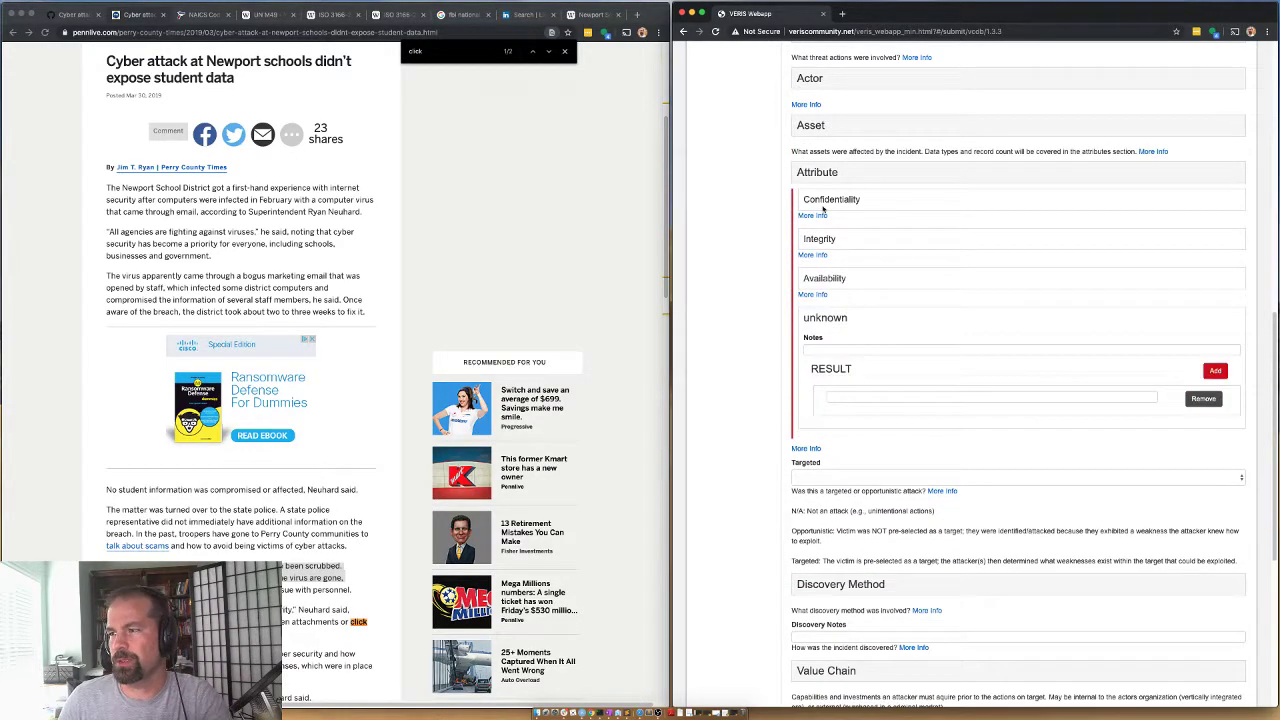
{"action": "left_click", "coordinate": [826, 241]}
{"action": "left_click", "coordinate": [822, 260]}
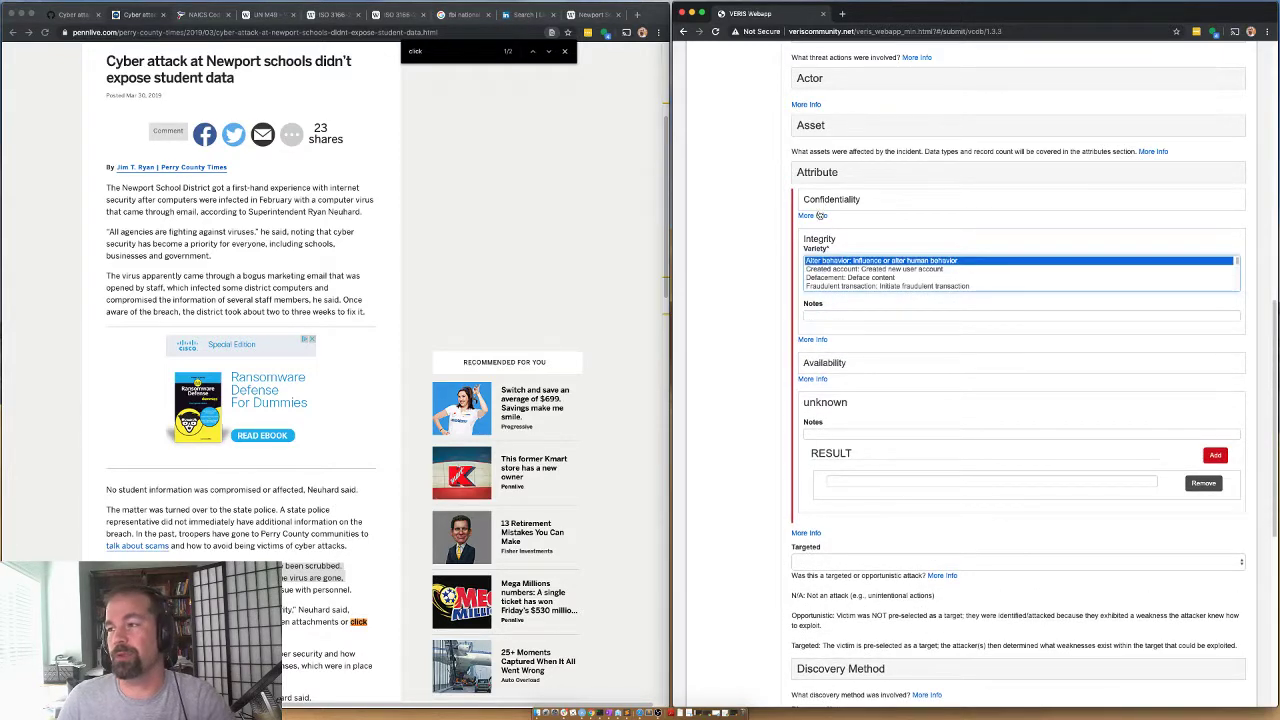
{"action": "left_click", "coordinate": [832, 240]}
Set the Confidentiality Data Disclosure to Yes (confirmed) and check it against the article's statement about compromised staff information
{"action": "left_click", "coordinate": [826, 202]}
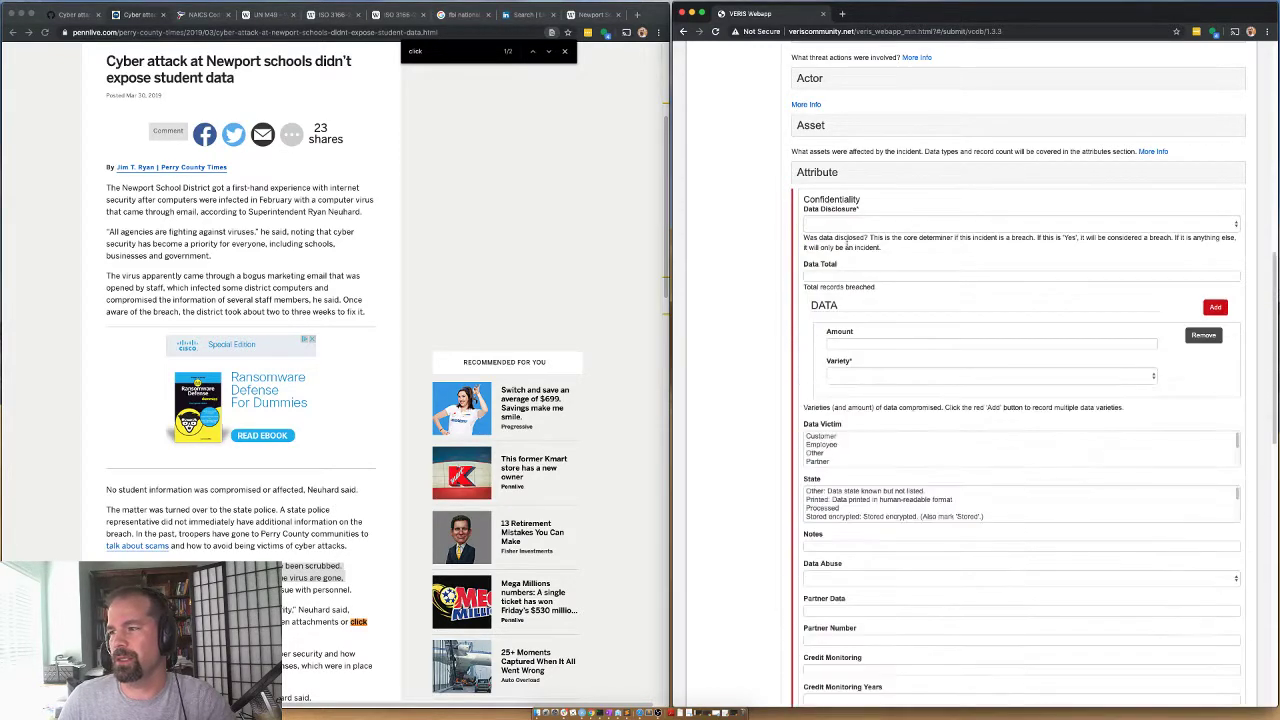
{"action": "left_click", "coordinate": [829, 204]}
{"action": "left_click", "coordinate": [829, 204]}
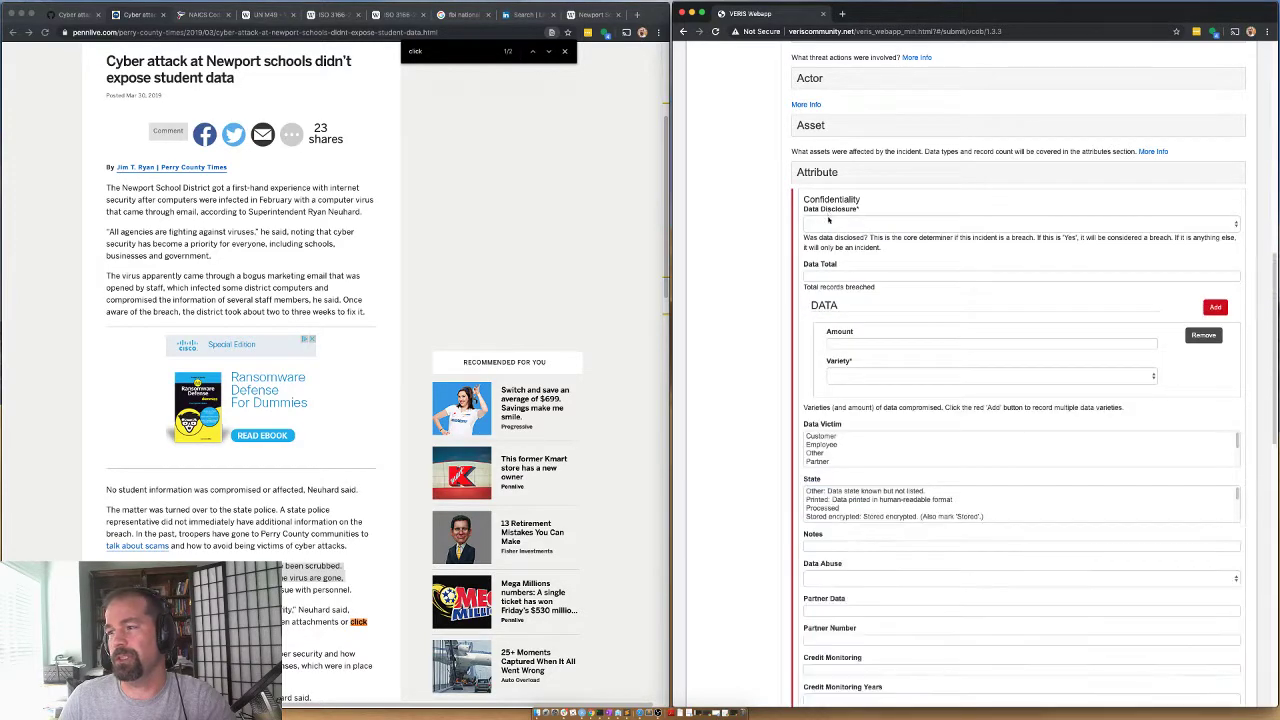
{"action": "left_click", "coordinate": [834, 224]}
{"action": "left_click", "coordinate": [841, 261]}
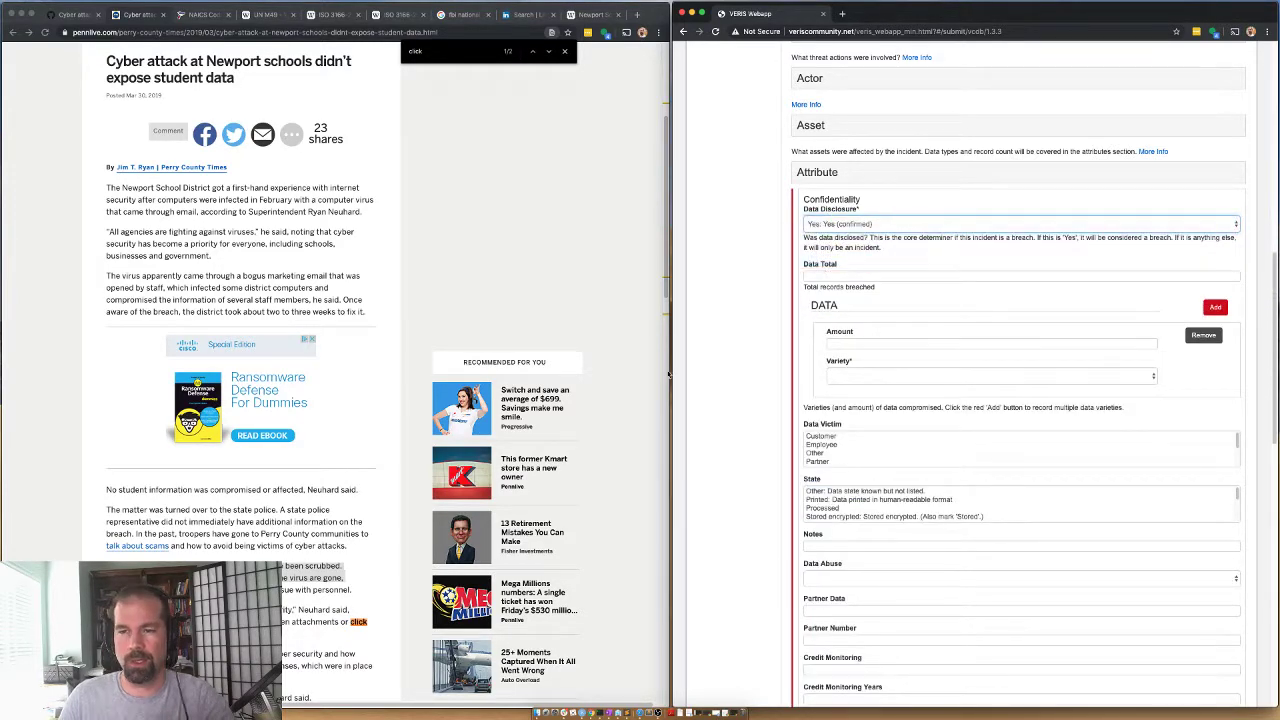
{"action": "left_click", "coordinate": [201, 297]}
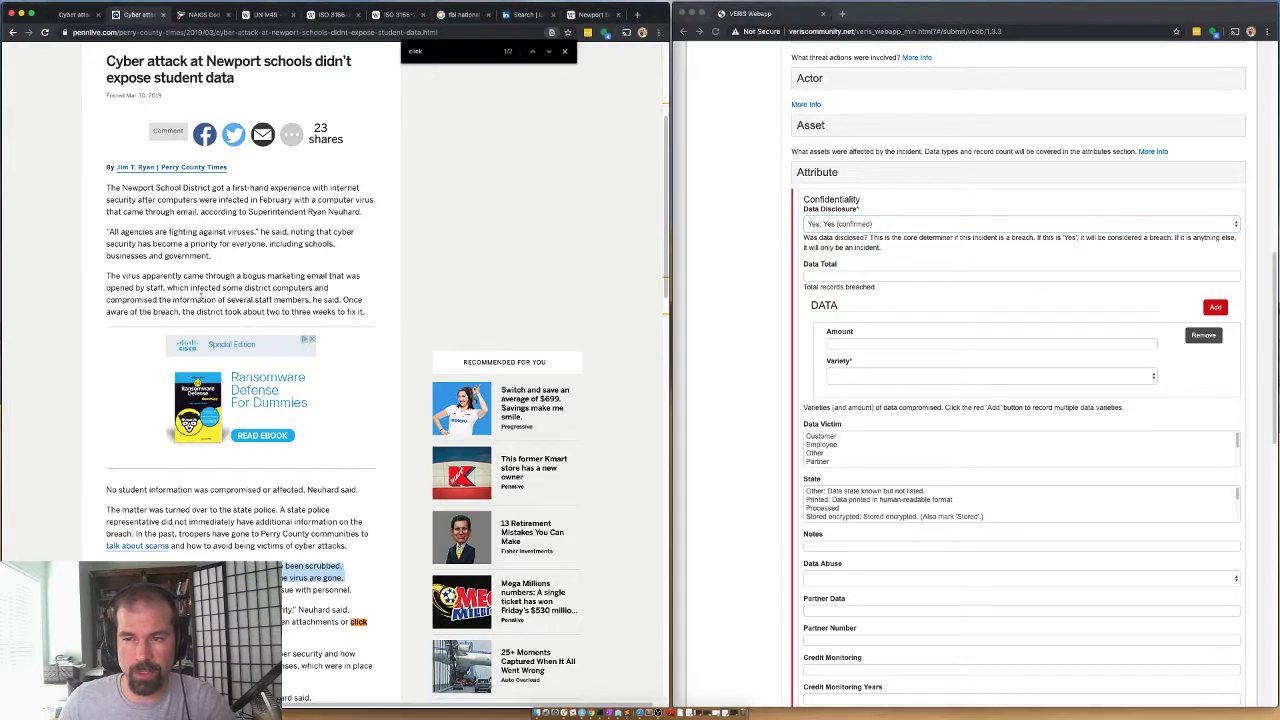
{"action": "left_click_drag", "start_coordinate": [121, 299], "coordinate": [315, 299]}
{"action": "left_click", "coordinate": [810, 237]}
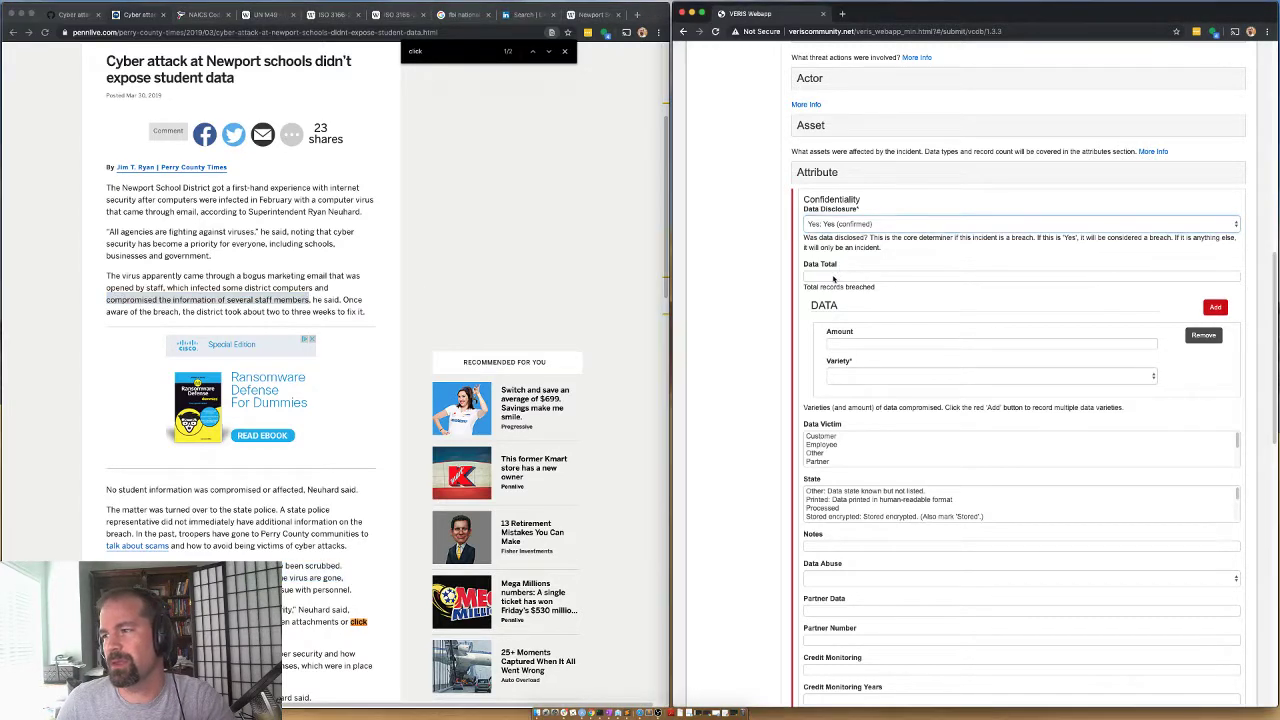
Set the Variety of the compromised data entry to Unknown
{"action": "left_click", "coordinate": [855, 383]}
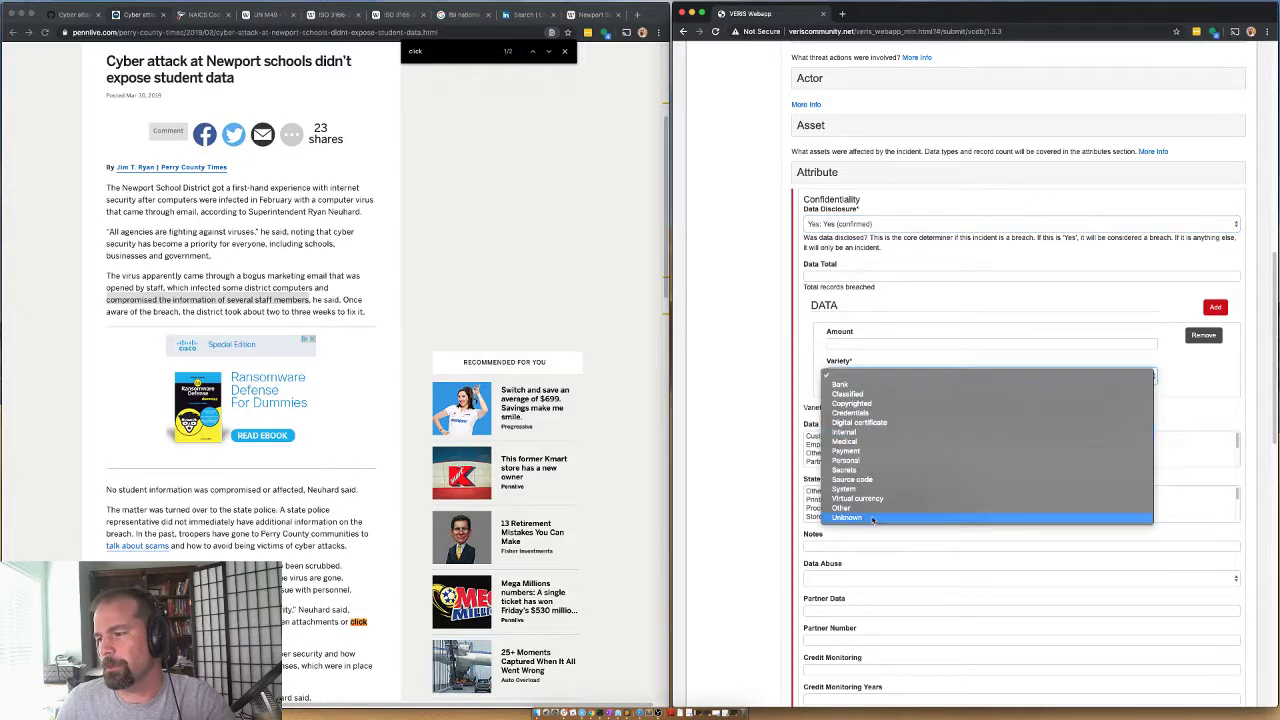
{"action": "left_click", "coordinate": [829, 517]}
{"action": "left_click", "coordinate": [842, 376]}
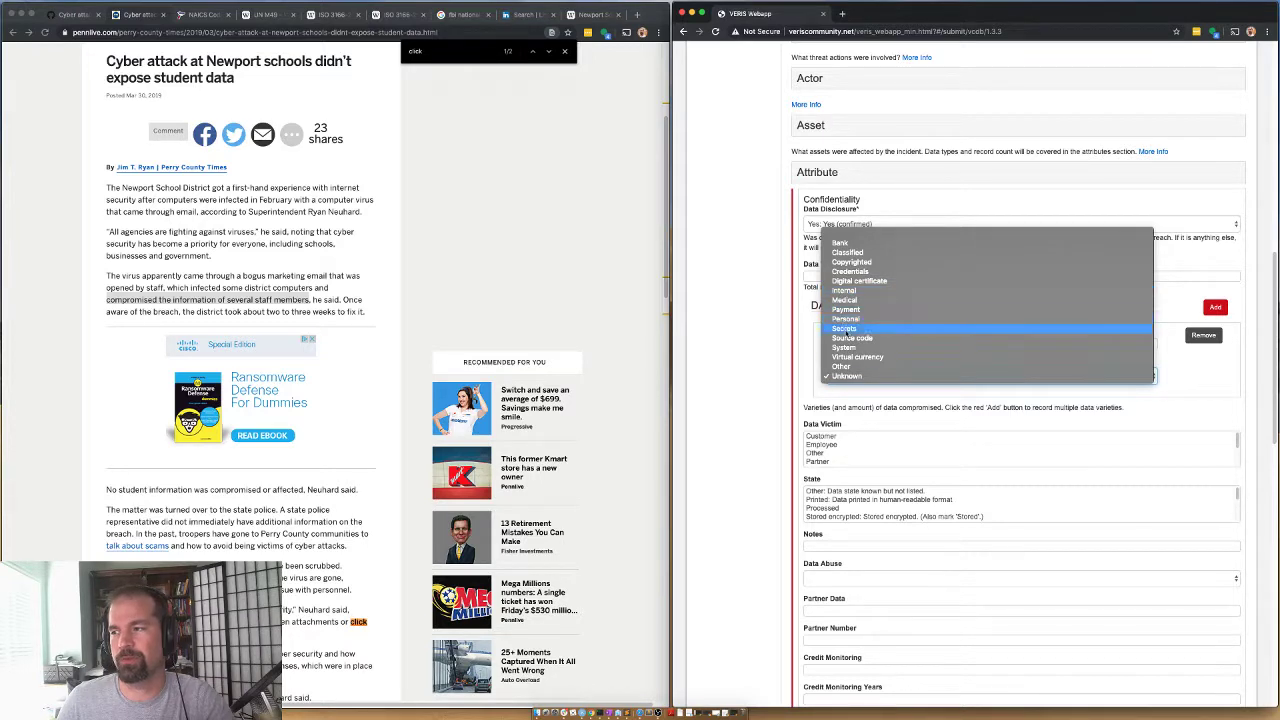
{"action": "left_click", "coordinate": [846, 375]}
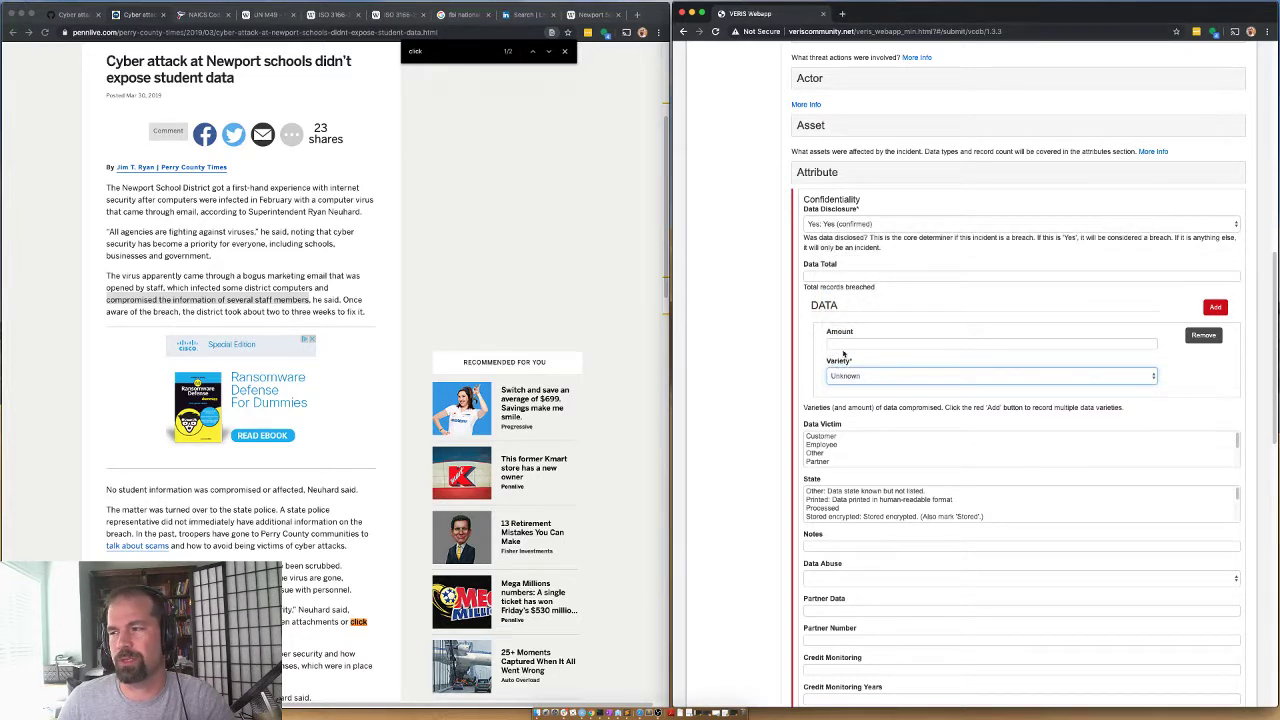
Set the Data Victim to Employee and the data State to Stored in the Confidentiality fields
{"action": "left_click", "coordinate": [818, 276]}
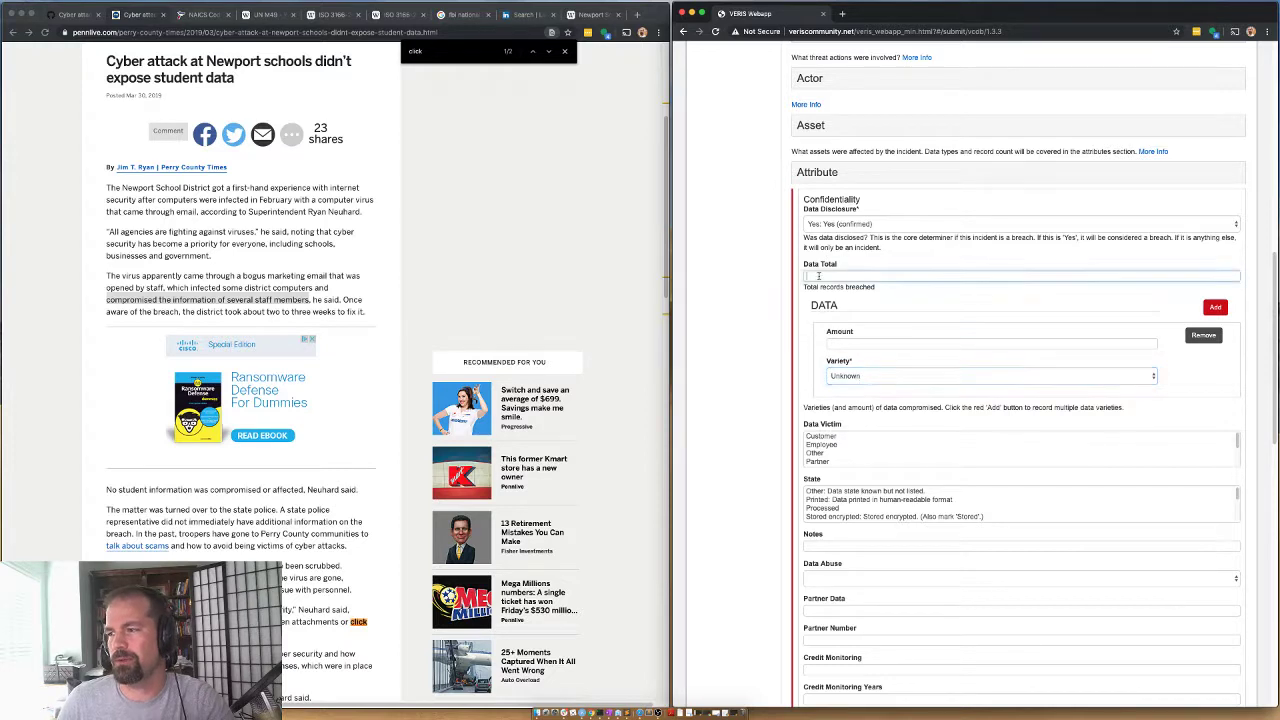
{"action": "left_click", "coordinate": [822, 445]}
{"action": "scroll", "coordinate": [822, 521], "scroll_direction": "down", "scroll_amount": 3}
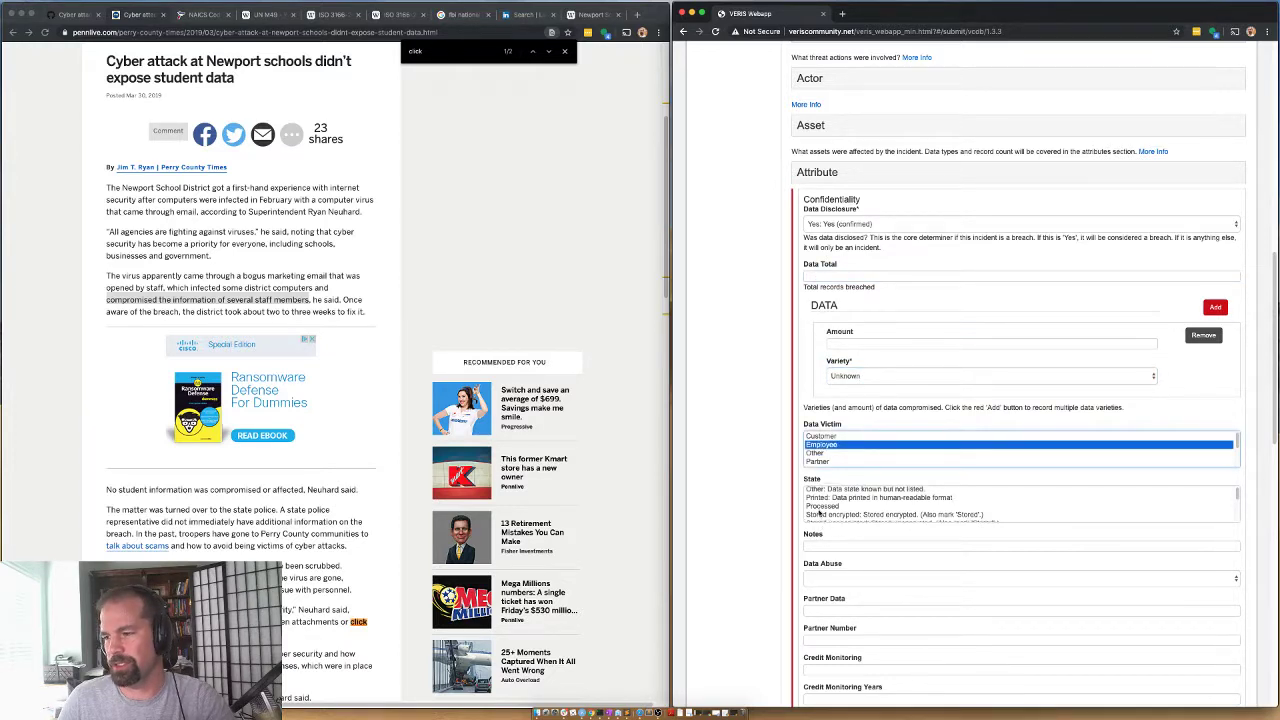
{"action": "scroll", "coordinate": [818, 513], "scroll_direction": "down", "scroll_amount": 5}
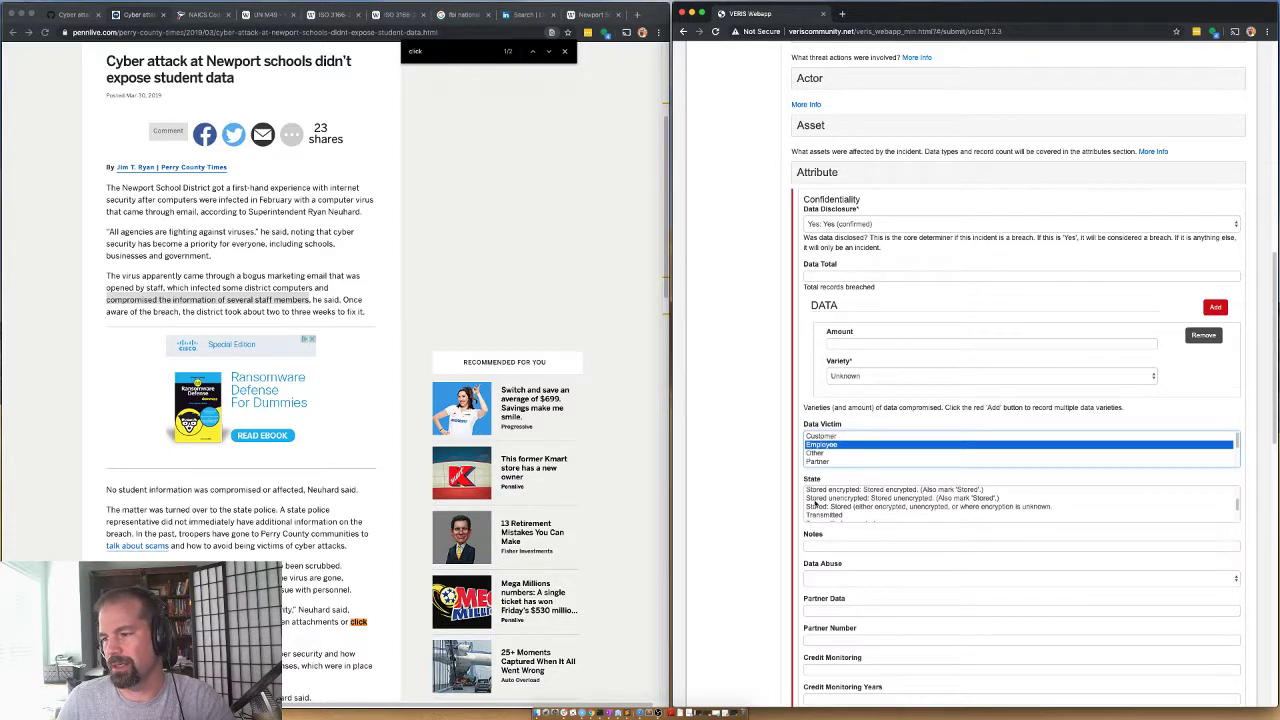
{"action": "left_click", "coordinate": [824, 513]}
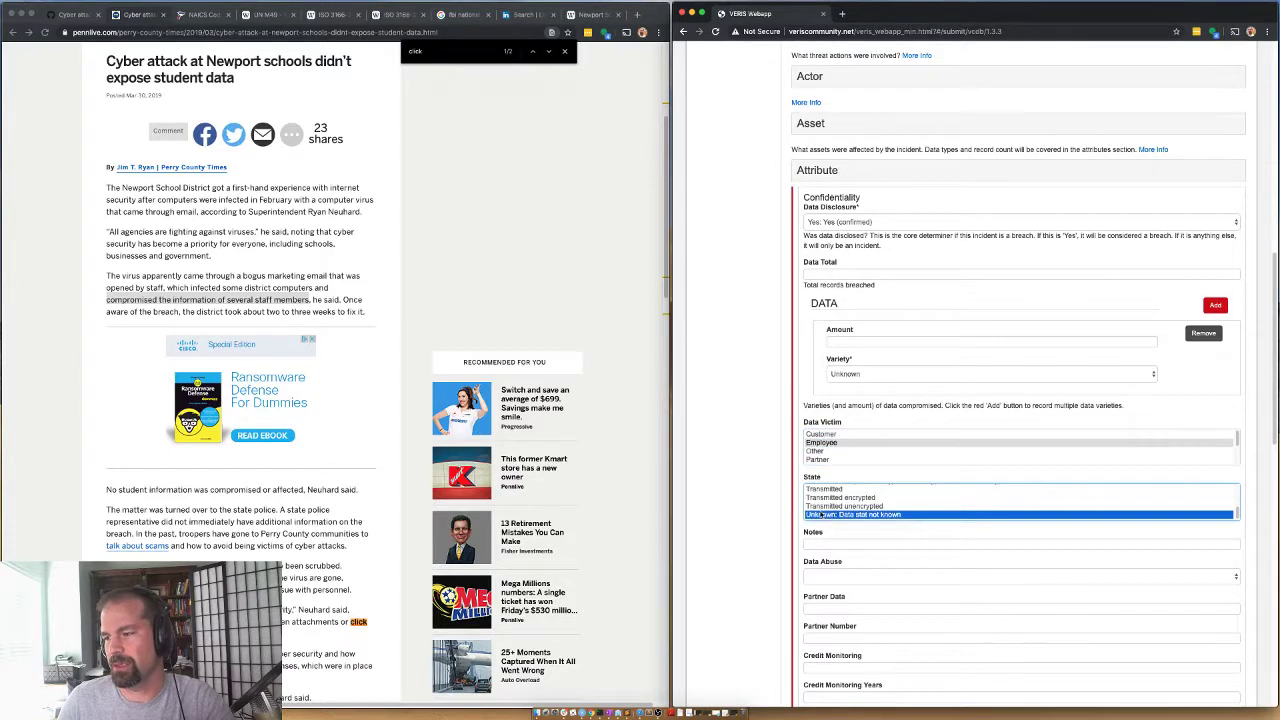
{"action": "scroll", "coordinate": [820, 505], "scroll_direction": "up", "scroll_amount": 2}
{"action": "left_click", "coordinate": [818, 495]}
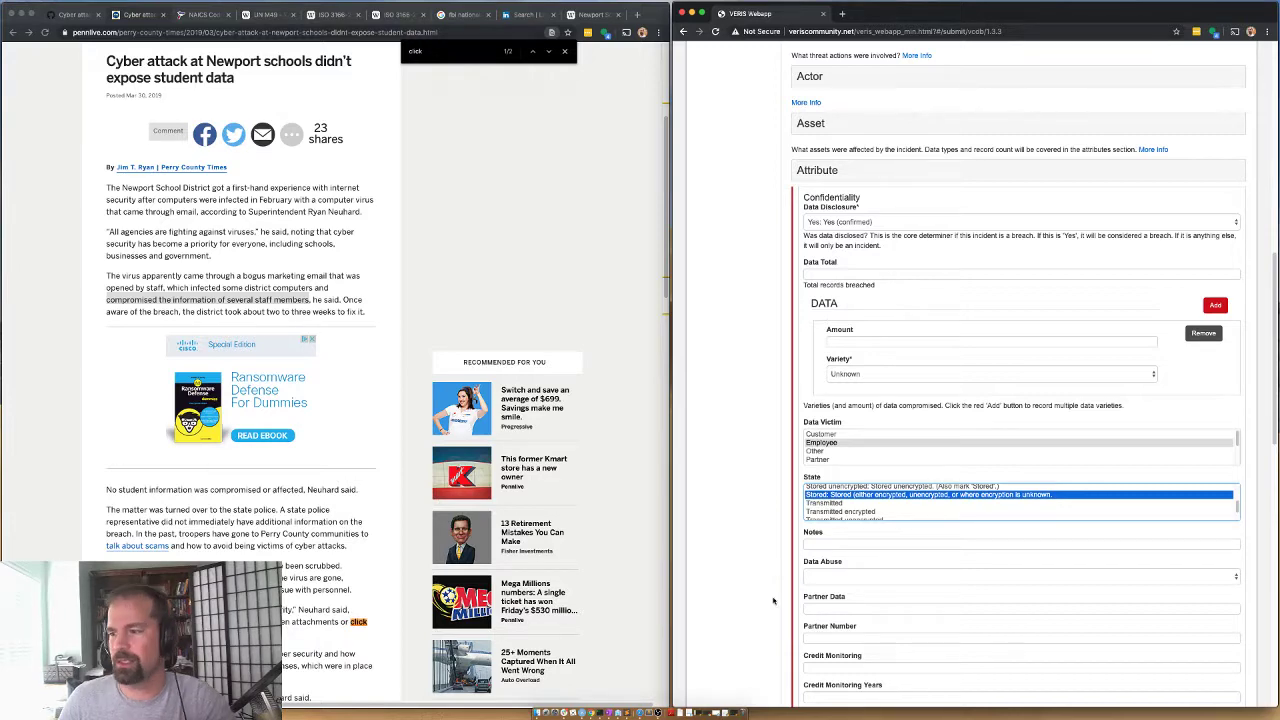
Set Data Abuse to Unknown and collapse the Confidentiality fields
{"action": "scroll", "coordinate": [822, 562], "scroll_direction": "down", "scroll_amount": 3}
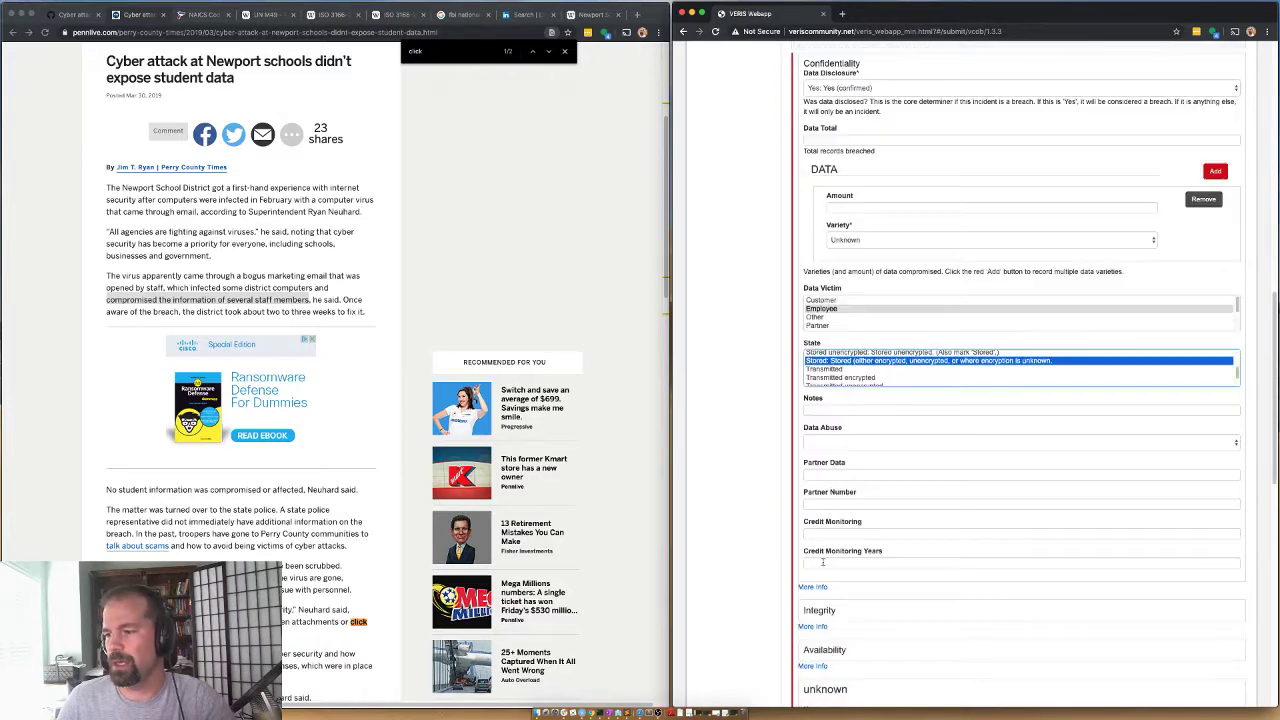
{"action": "left_click", "coordinate": [810, 443]}
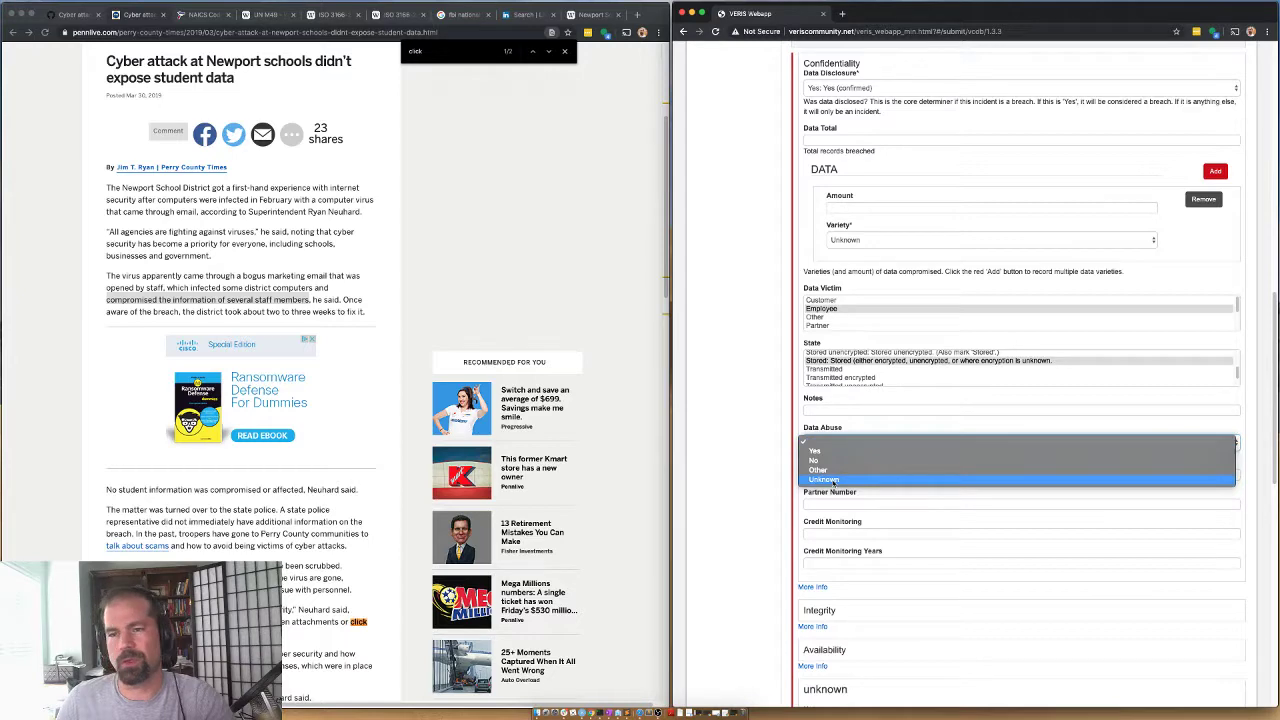
{"action": "left_click", "coordinate": [824, 480]}
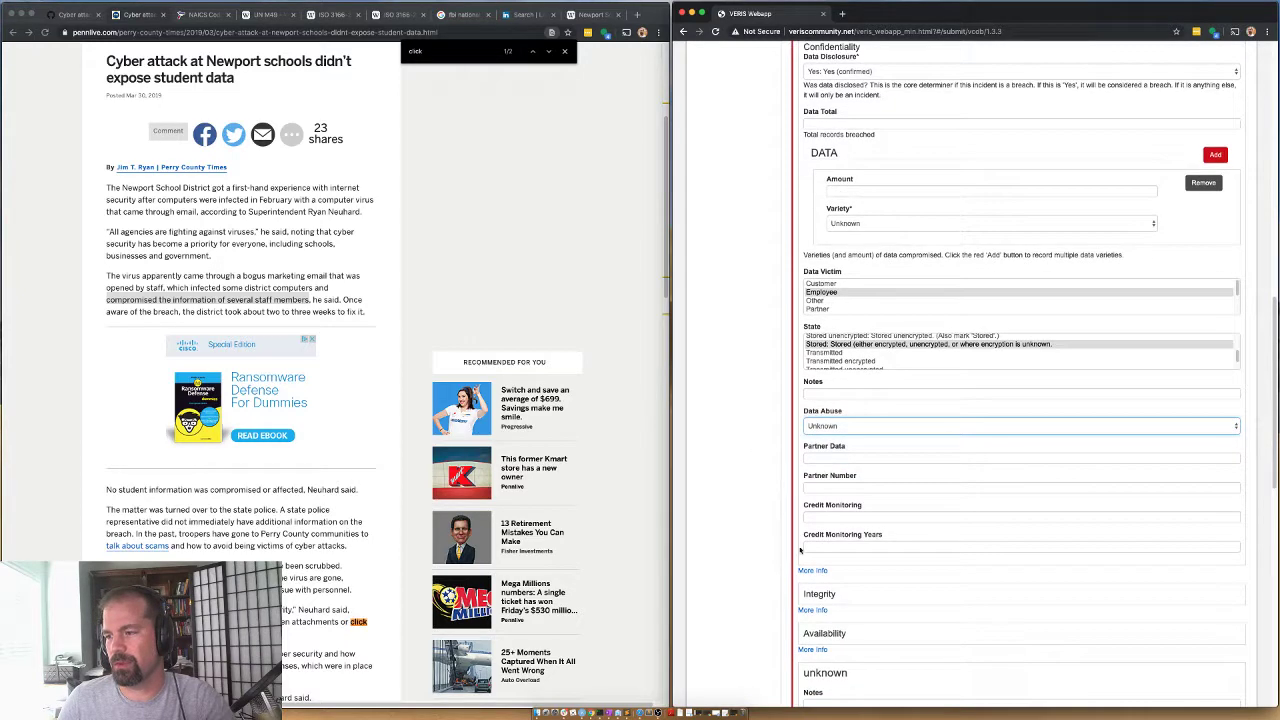
{"action": "scroll", "coordinate": [790, 270], "scroll_direction": "up", "scroll_amount": 1}
{"action": "left_click", "coordinate": [846, 118]}
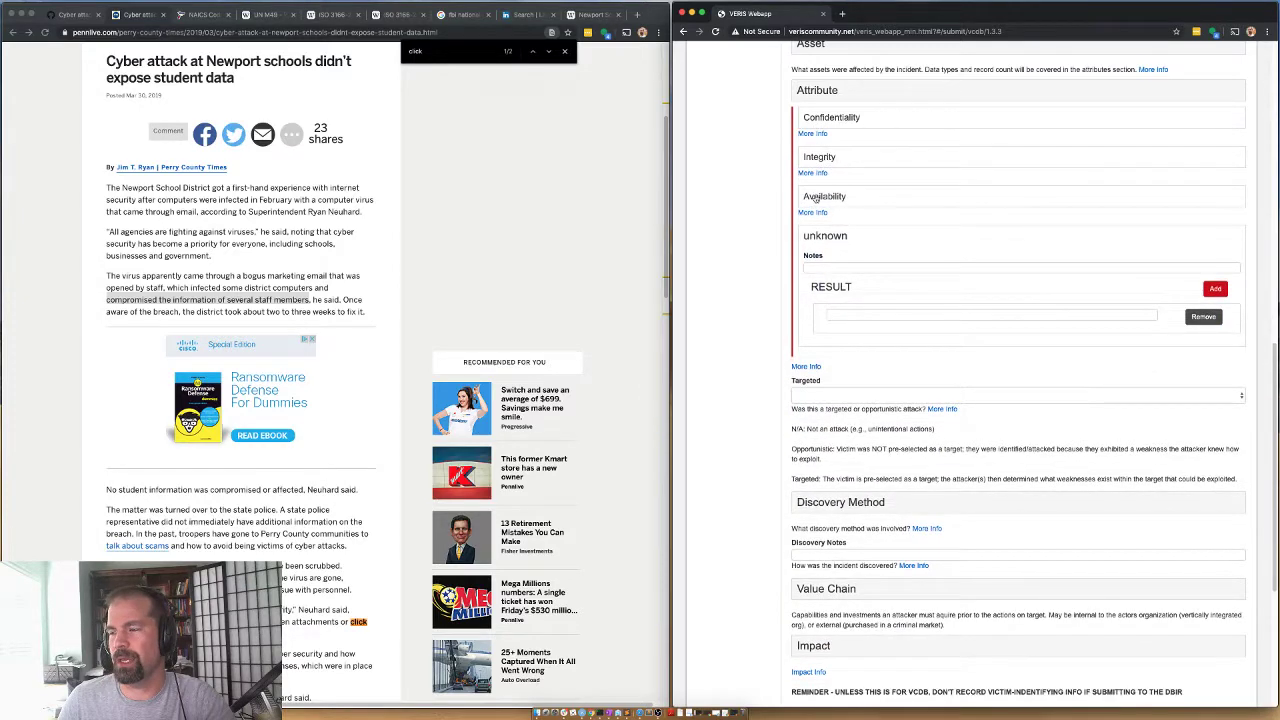
Select both Alter behavior and Software installation as the Integrity Variety, and collapse the Attribute section
{"action": "left_click", "coordinate": [819, 157]}
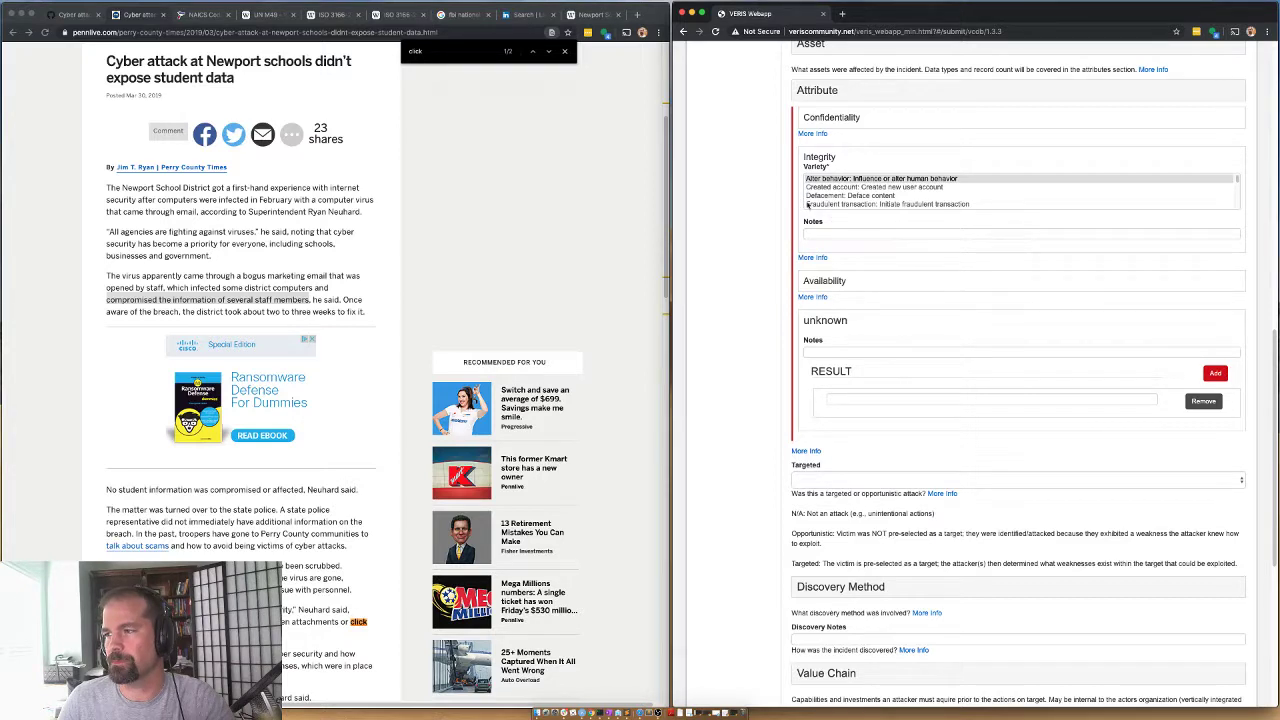
{"action": "scroll", "coordinate": [838, 198], "scroll_direction": "down", "scroll_amount": 2}
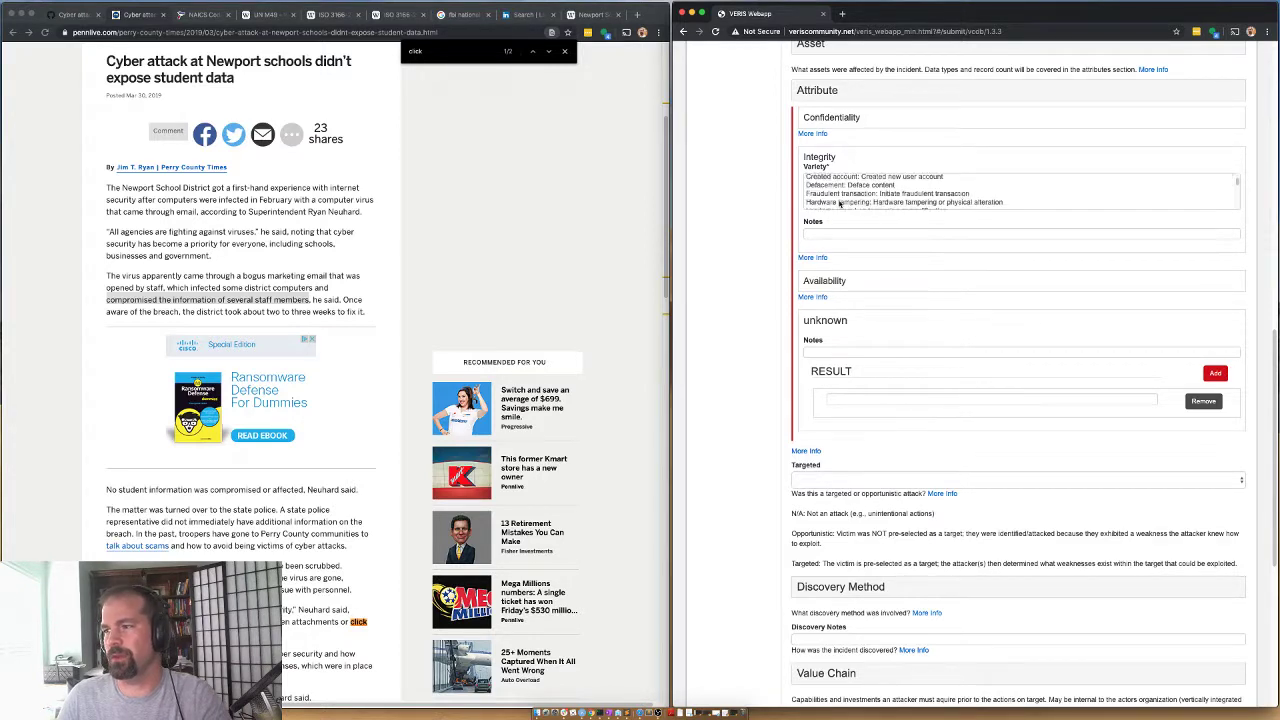
{"action": "scroll", "coordinate": [838, 200], "scroll_direction": "down", "scroll_amount": 1}
{"action": "scroll", "coordinate": [846, 197], "scroll_direction": "down", "scroll_amount": 3}
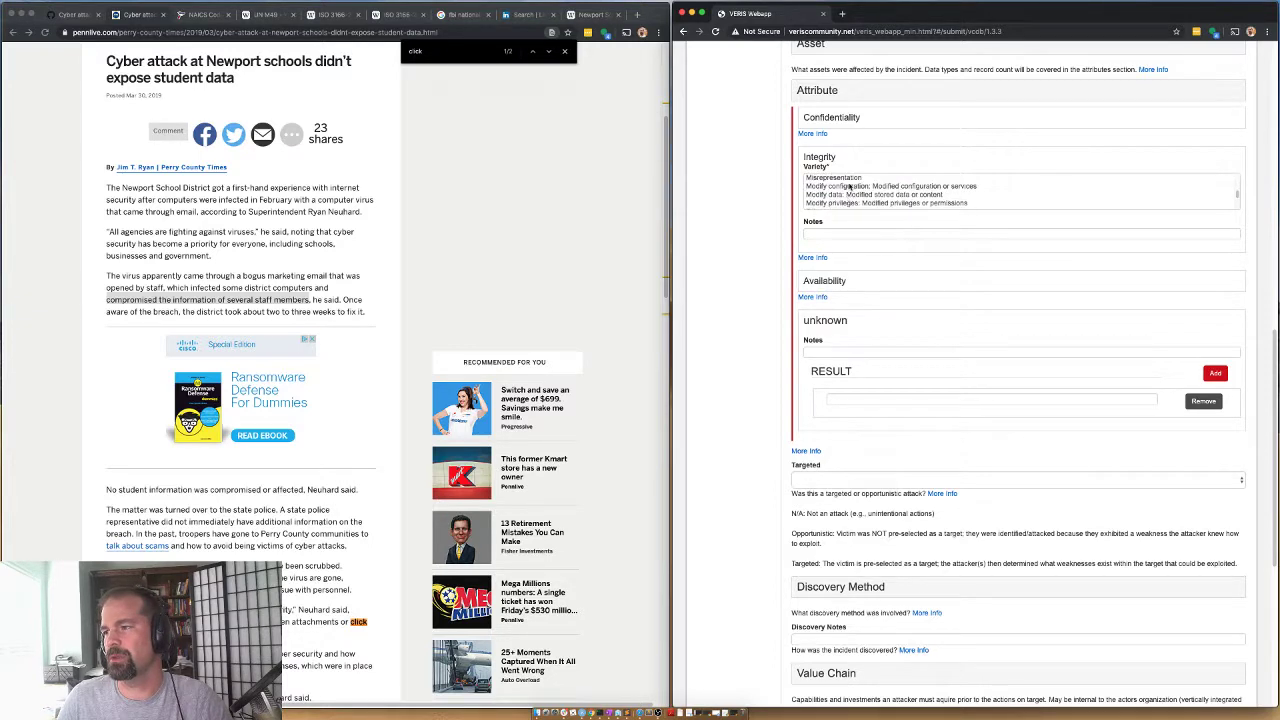
{"action": "scroll", "coordinate": [835, 195], "scroll_direction": "down", "scroll_amount": 4}
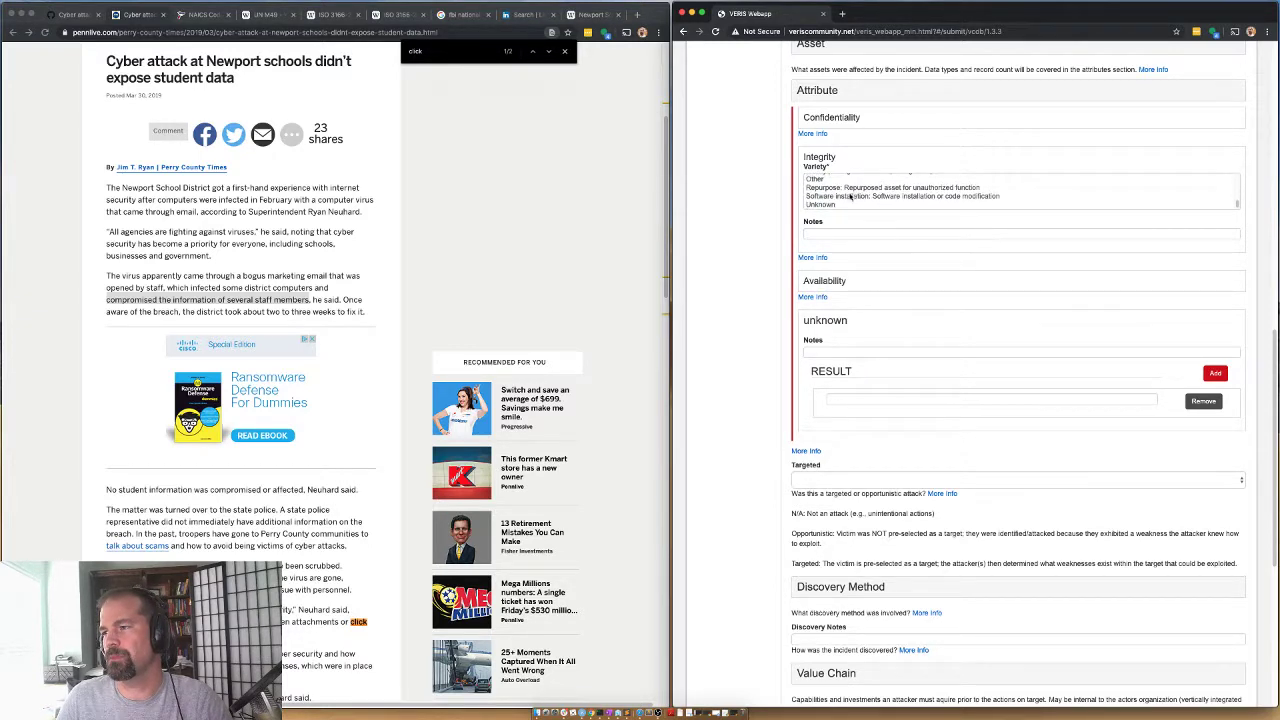
{"action": "left_click", "coordinate": [848, 197]}
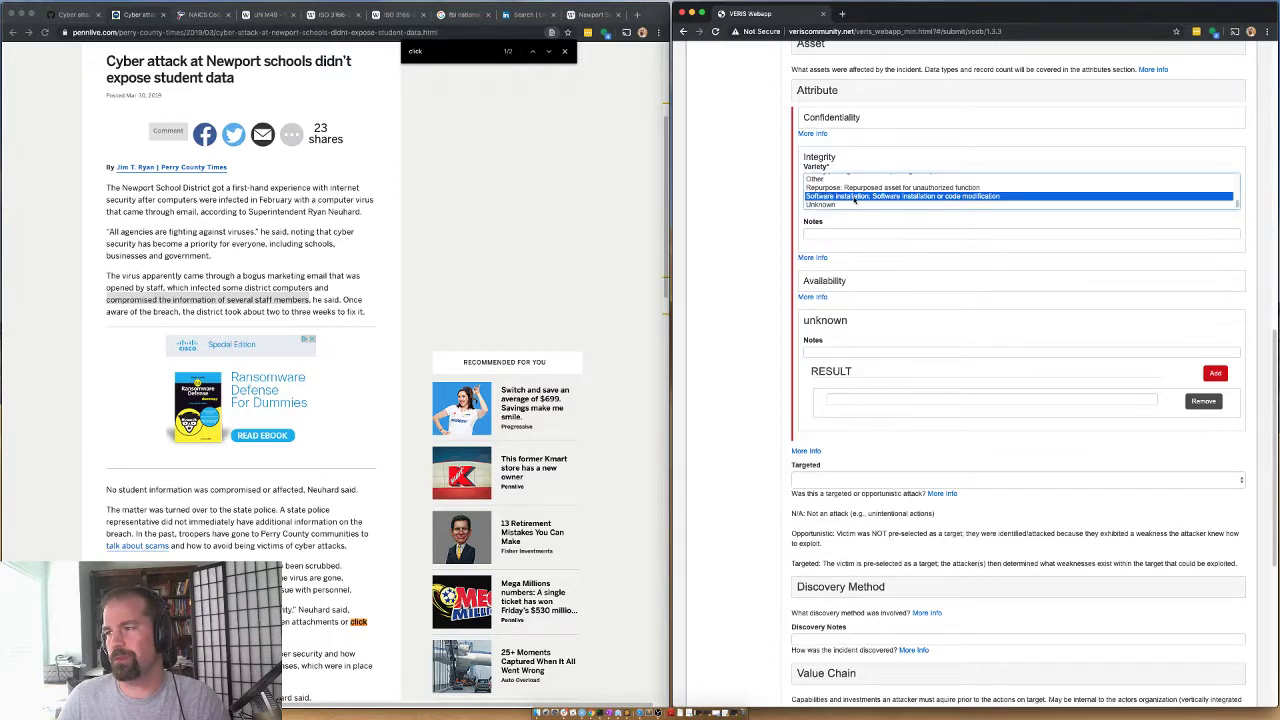
{"action": "scroll", "coordinate": [846, 192], "scroll_direction": "up", "scroll_amount": 8}
{"action": "left_click", "coordinate": [845, 182]}
{"action": "right_click", "coordinate": [842, 182]}
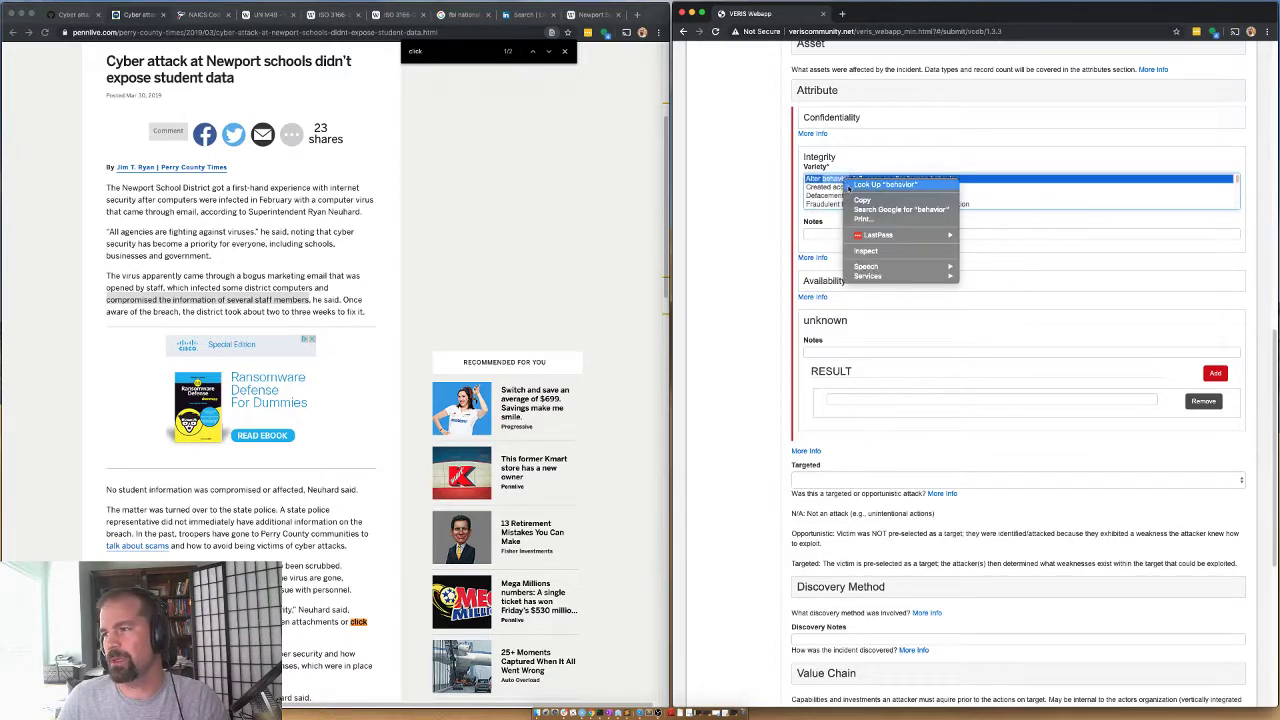
{"action": "key", "text": "Escape"}
{"action": "scroll", "coordinate": [835, 188], "scroll_direction": "down", "scroll_amount": 6}
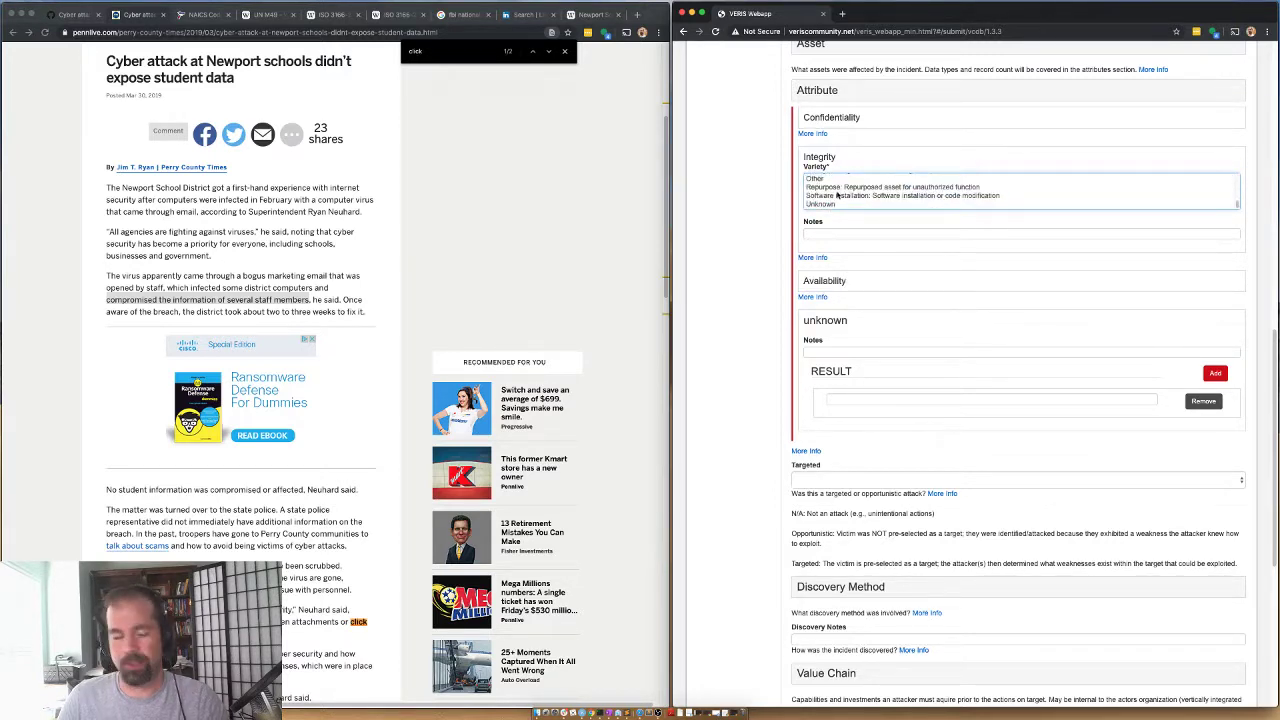
{"action": "left_click", "coordinate": [846, 197], "text": "super"}
{"action": "scroll", "coordinate": [848, 198], "scroll_direction": "up", "scroll_amount": 6}
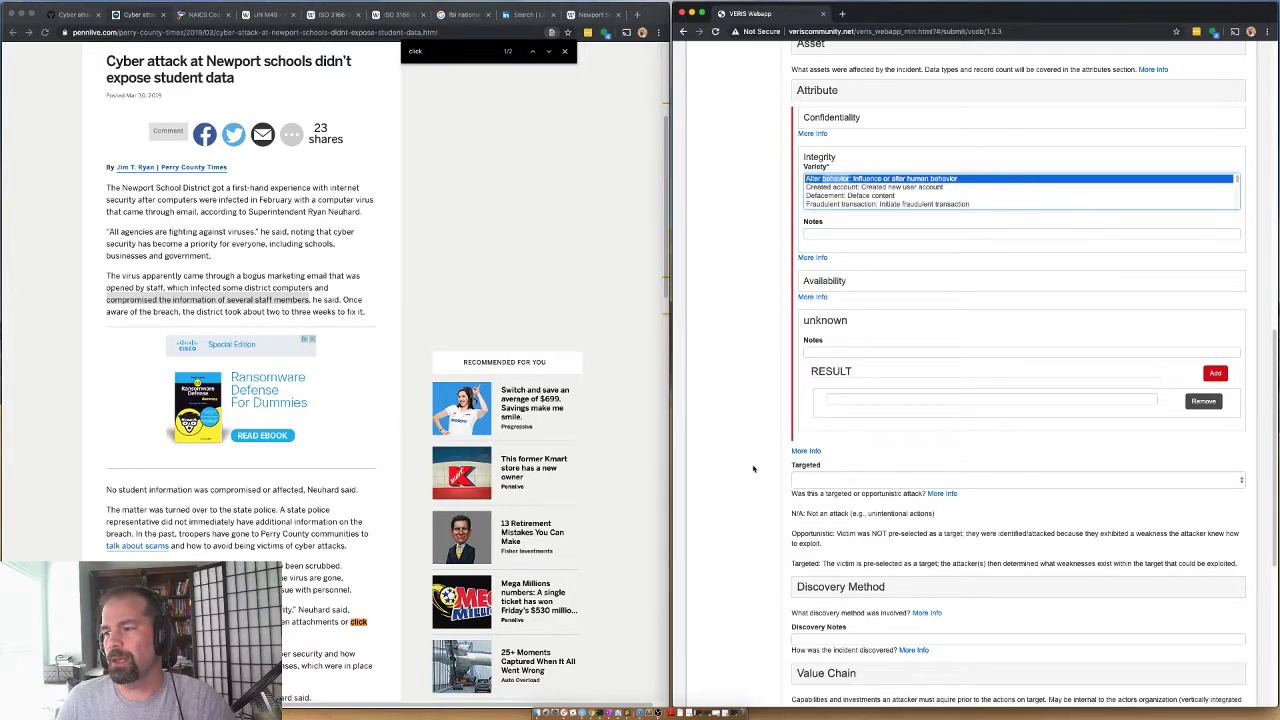
{"action": "left_click", "coordinate": [820, 89]}
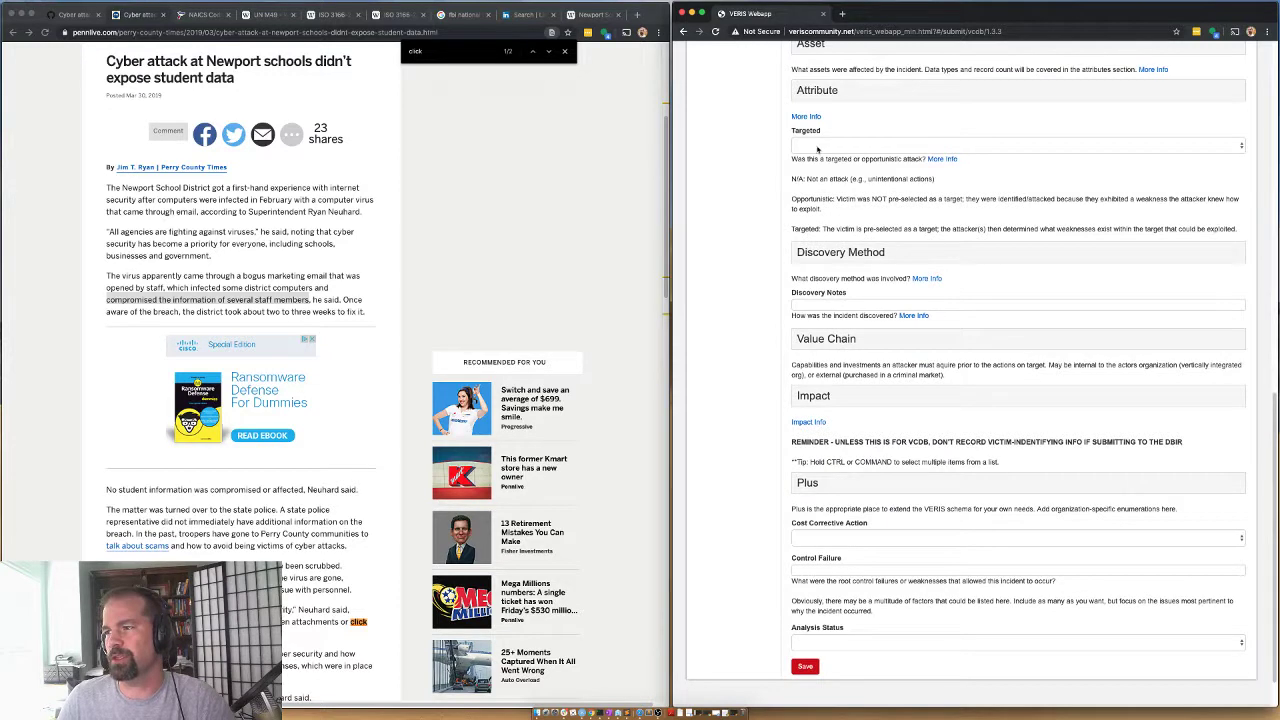
Set Targeted to Opportunistic and highlight the article's sentence about the bogus marketing email opened by staff
{"action": "left_click", "coordinate": [818, 146]}
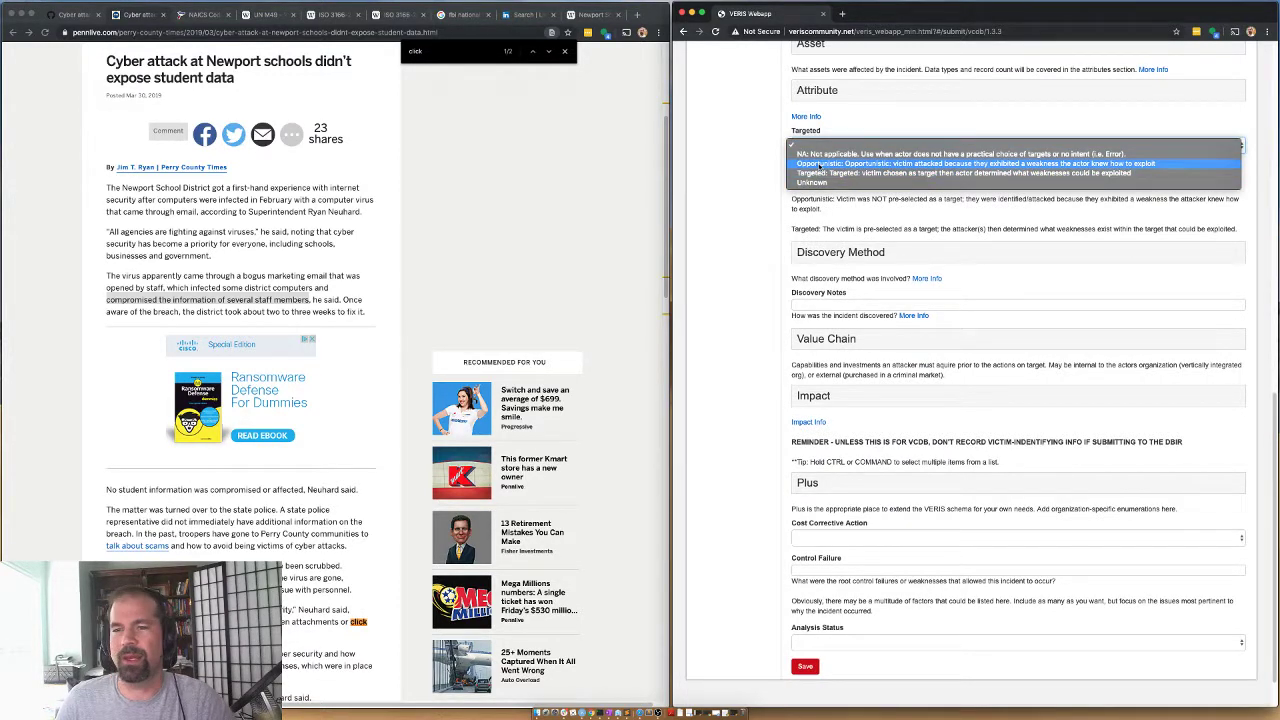
{"action": "left_click", "coordinate": [818, 163]}
{"action": "left_click", "coordinate": [184, 276]}
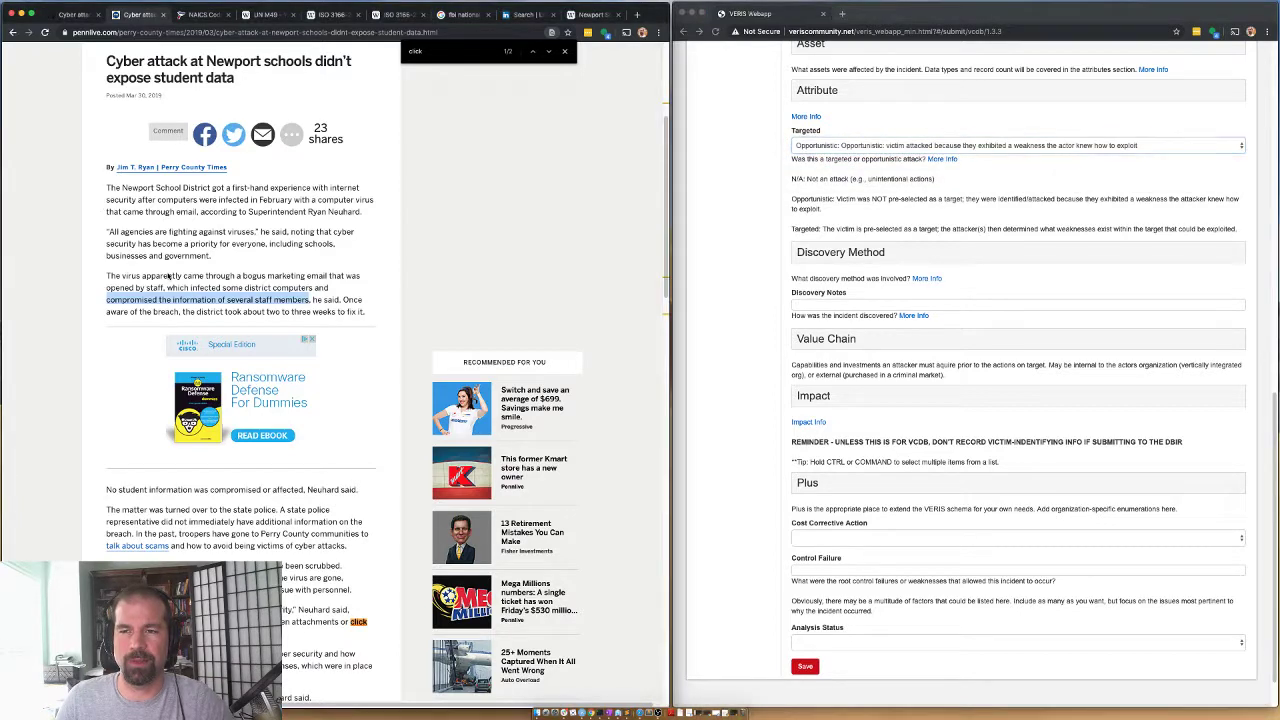
{"action": "left_click_drag", "start_coordinate": [184, 276], "coordinate": [364, 312]}
{"action": "left_click", "coordinate": [237, 268]}
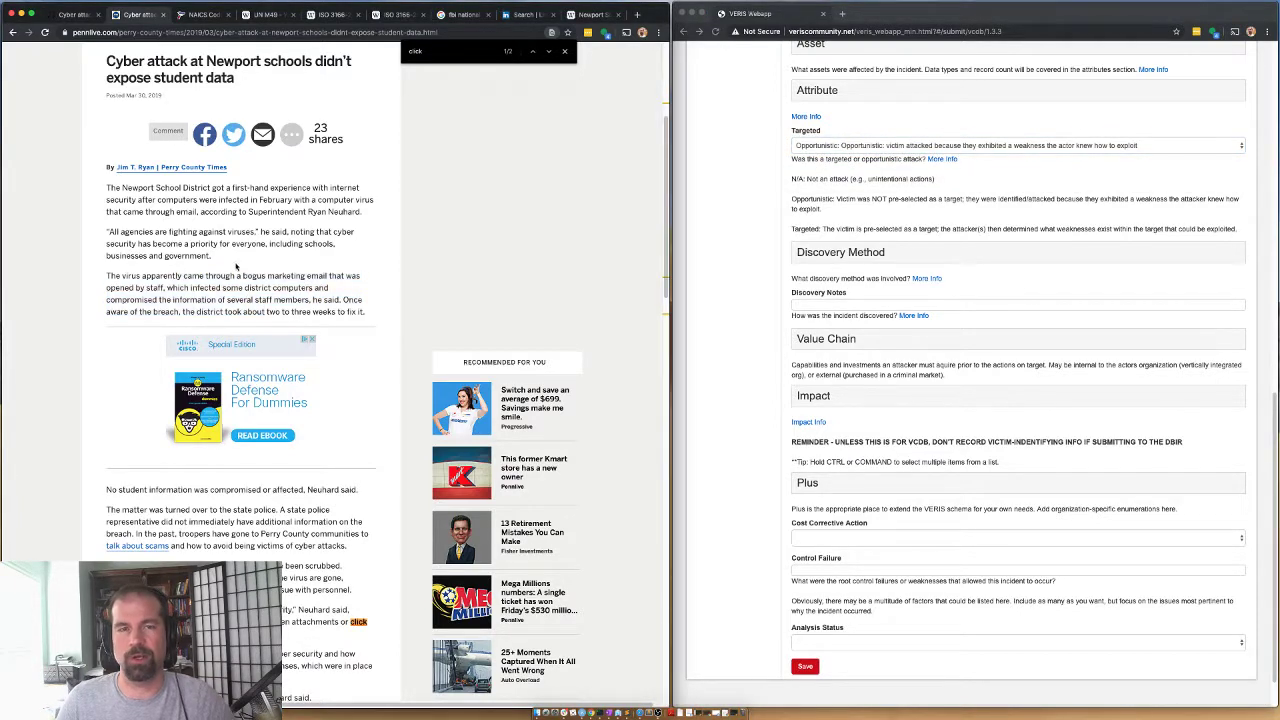
{"action": "left_click_drag", "start_coordinate": [247, 270], "coordinate": [302, 287]}
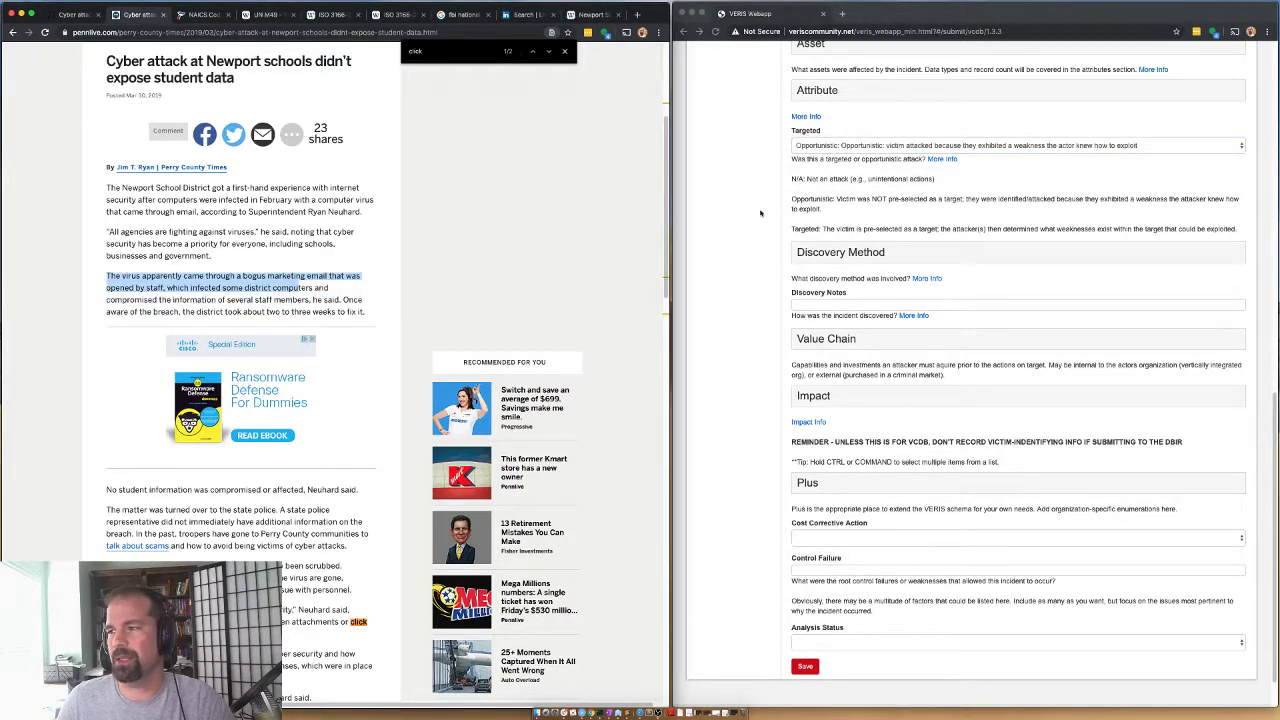
Check the article for how the breach was discovered, mark the Discovery Method as unknown and collapse that section
{"action": "left_click", "coordinate": [828, 252]}
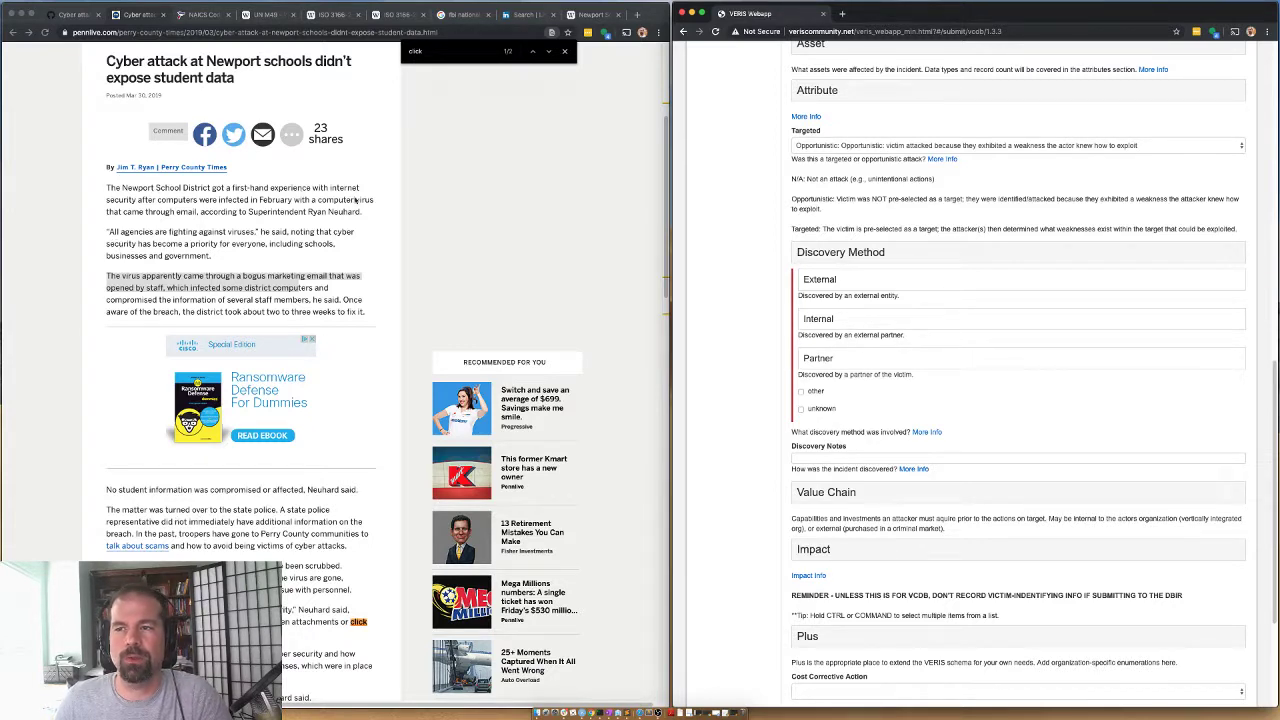
{"action": "scroll", "coordinate": [218, 245], "scroll_direction": "down", "scroll_amount": 1}
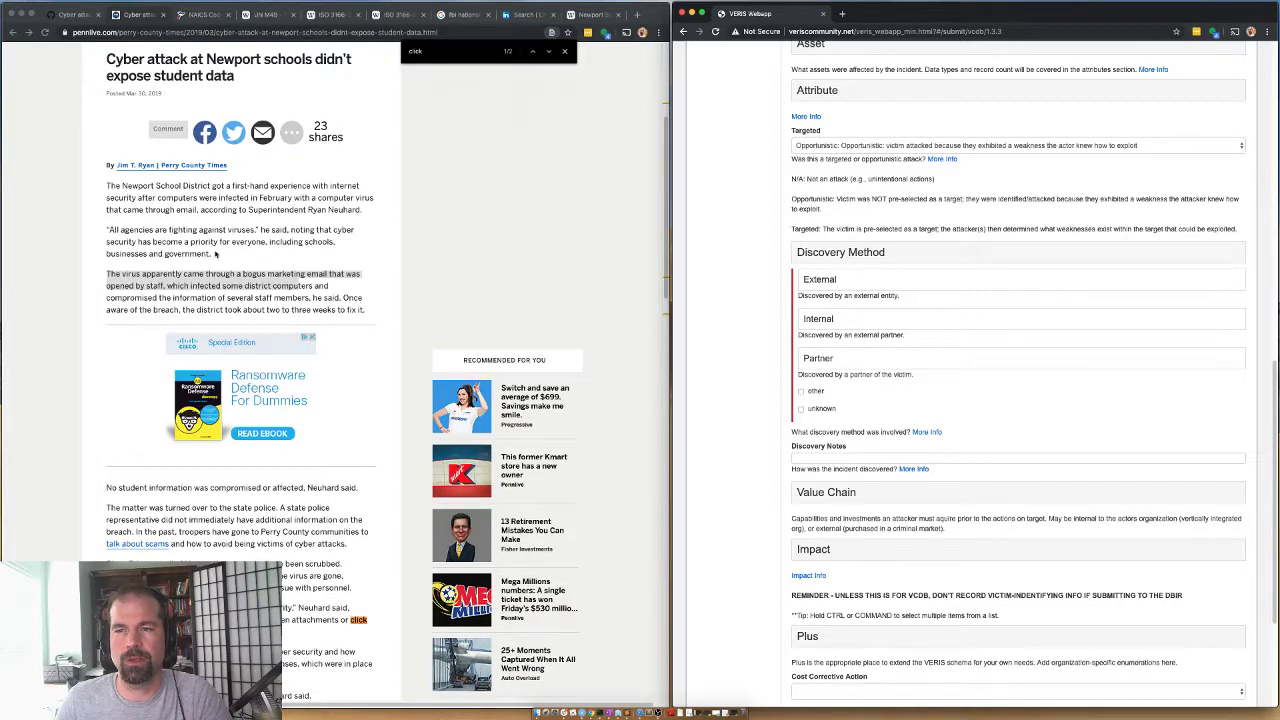
{"action": "scroll", "coordinate": [160, 380], "scroll_direction": "down", "scroll_amount": 3}
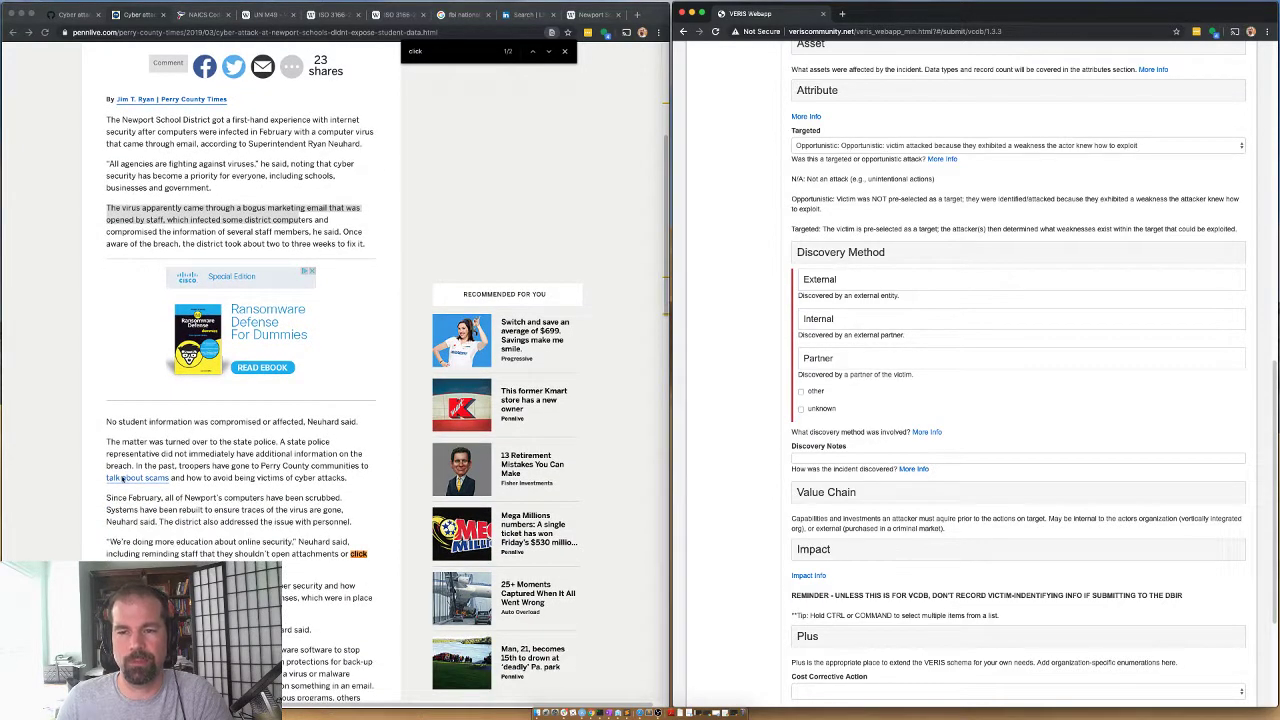
{"action": "scroll", "coordinate": [150, 460], "scroll_direction": "down", "scroll_amount": 3}
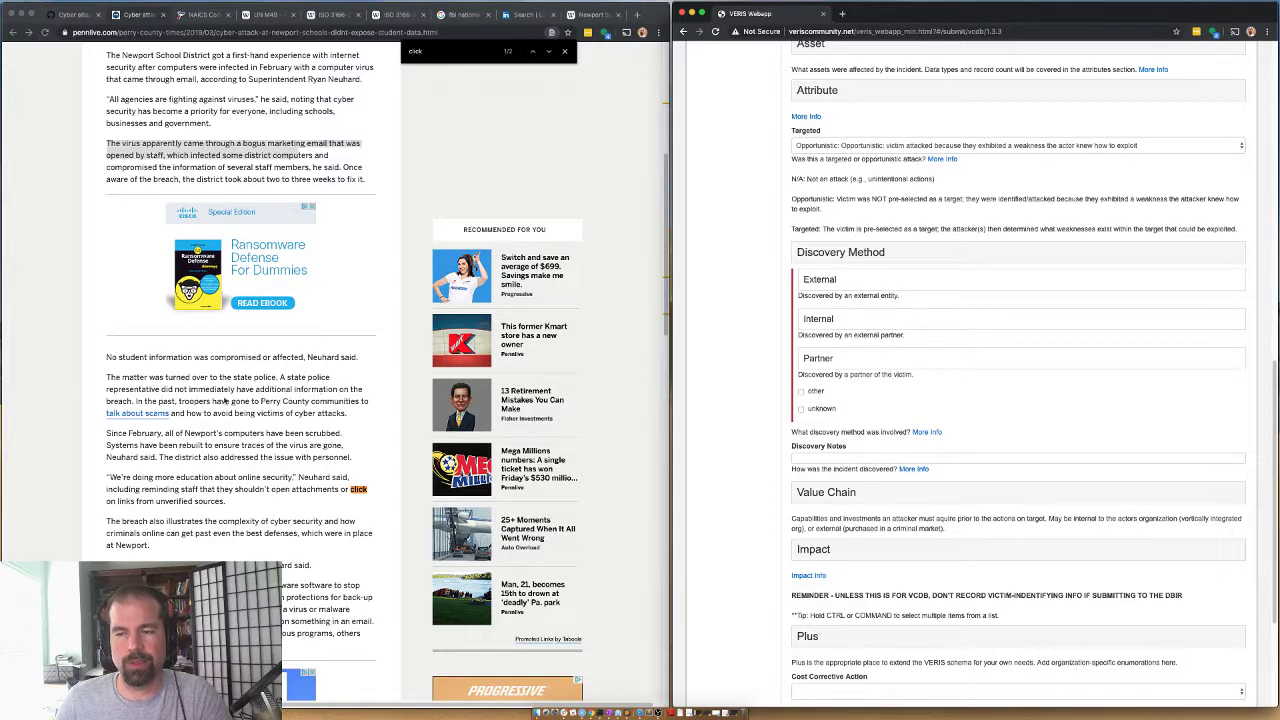
{"action": "scroll", "coordinate": [280, 438], "scroll_direction": "down", "scroll_amount": 1}
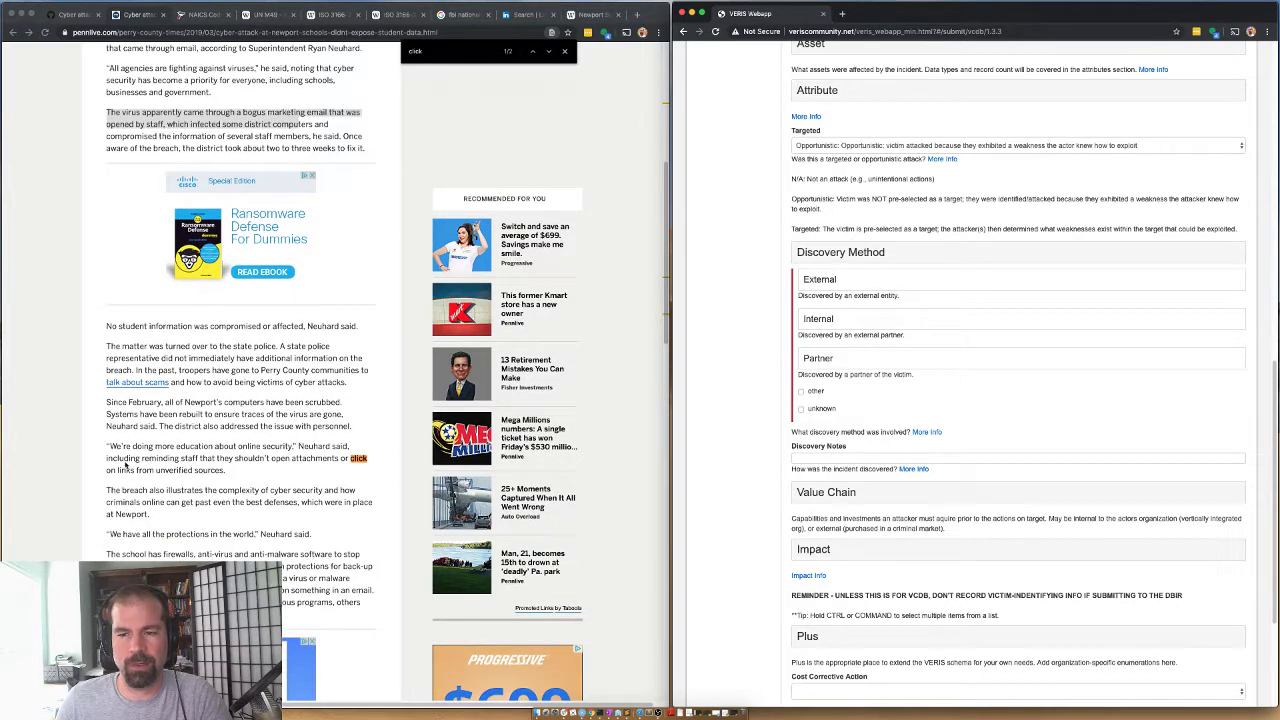
{"action": "scroll", "coordinate": [220, 494], "scroll_direction": "down", "scroll_amount": 1}
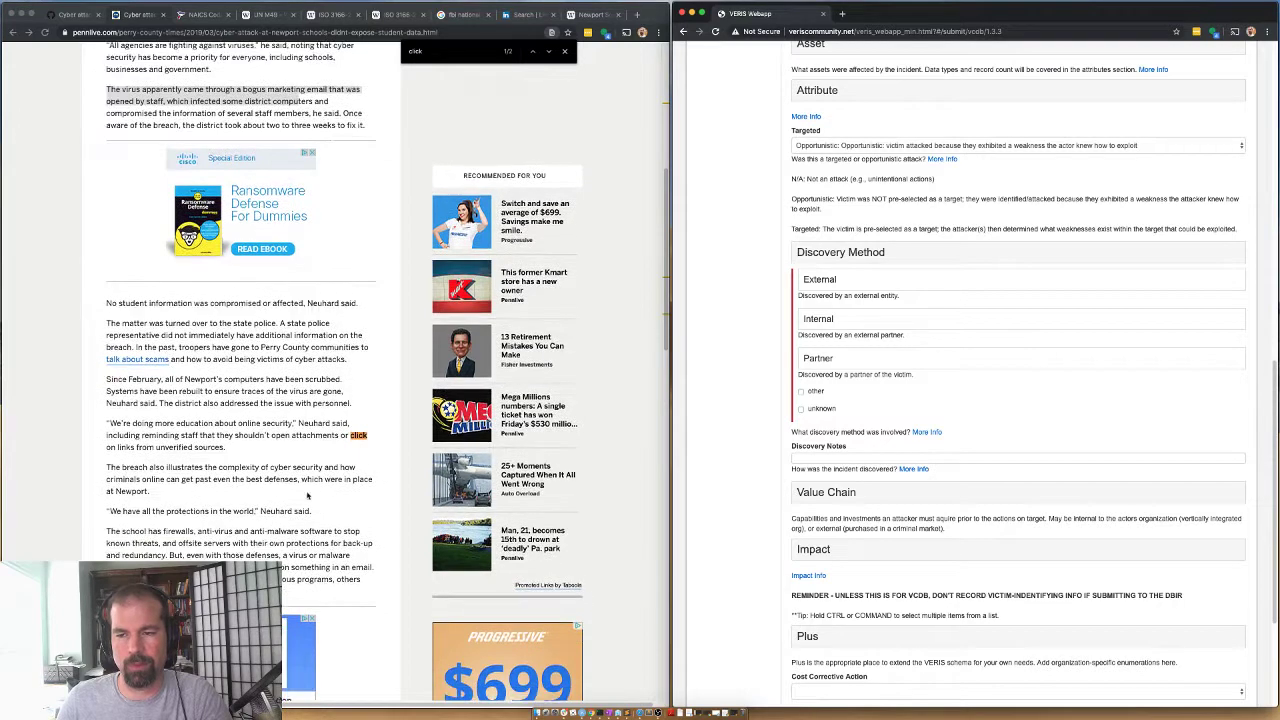
{"action": "scroll", "coordinate": [145, 491], "scroll_direction": "down", "scroll_amount": 3}
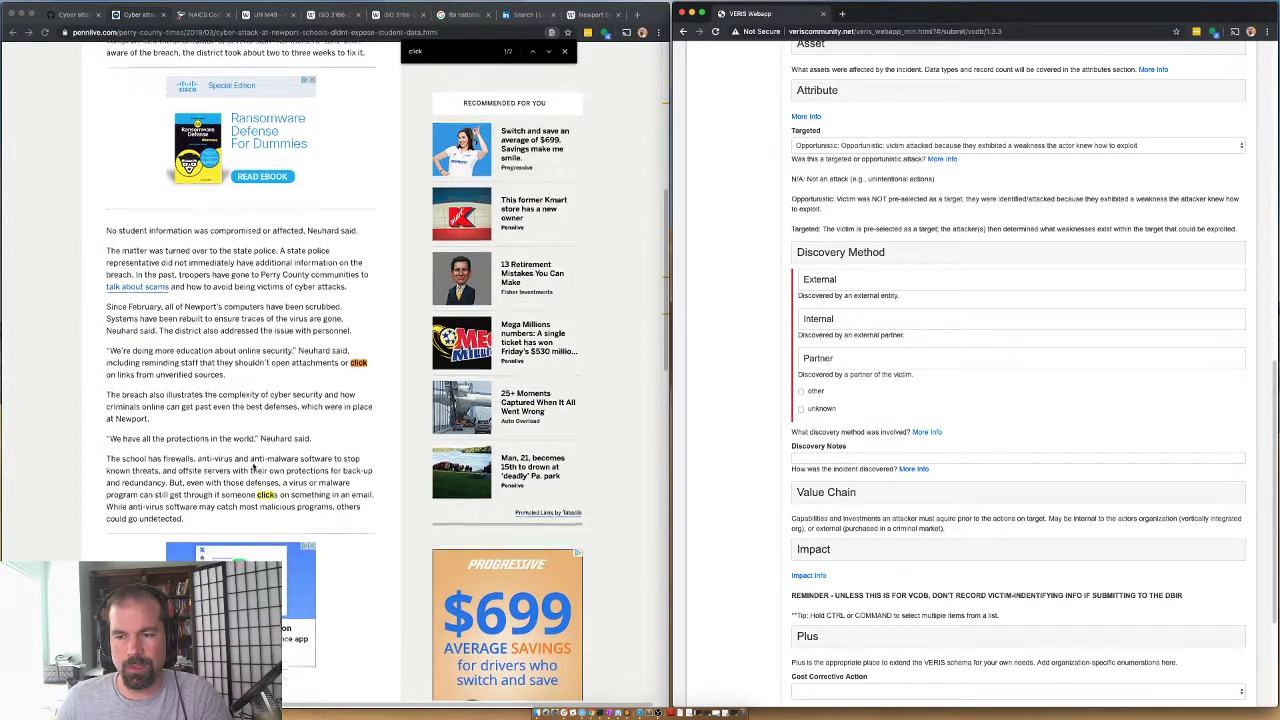
{"action": "scroll", "coordinate": [137, 493], "scroll_direction": "down", "scroll_amount": 1}
{"action": "scroll", "coordinate": [137, 493], "scroll_direction": "down", "scroll_amount": 1}
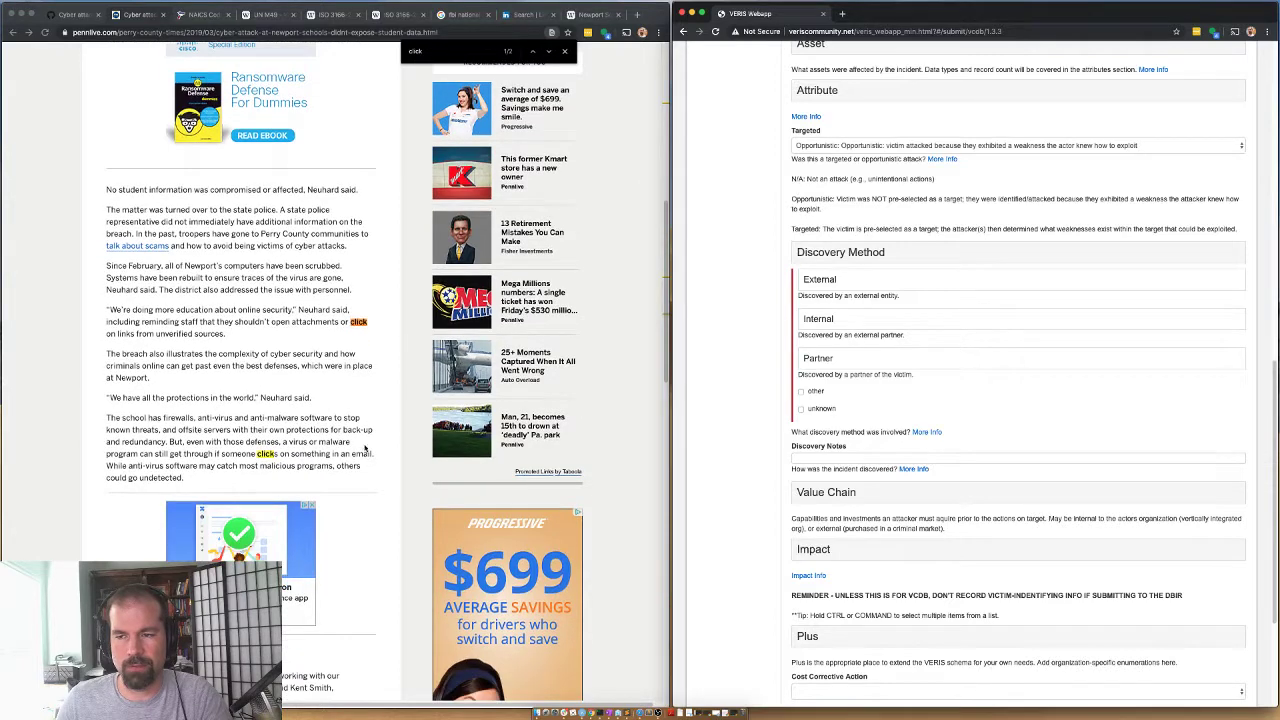
{"action": "scroll", "coordinate": [125, 481], "scroll_direction": "down", "scroll_amount": 2}
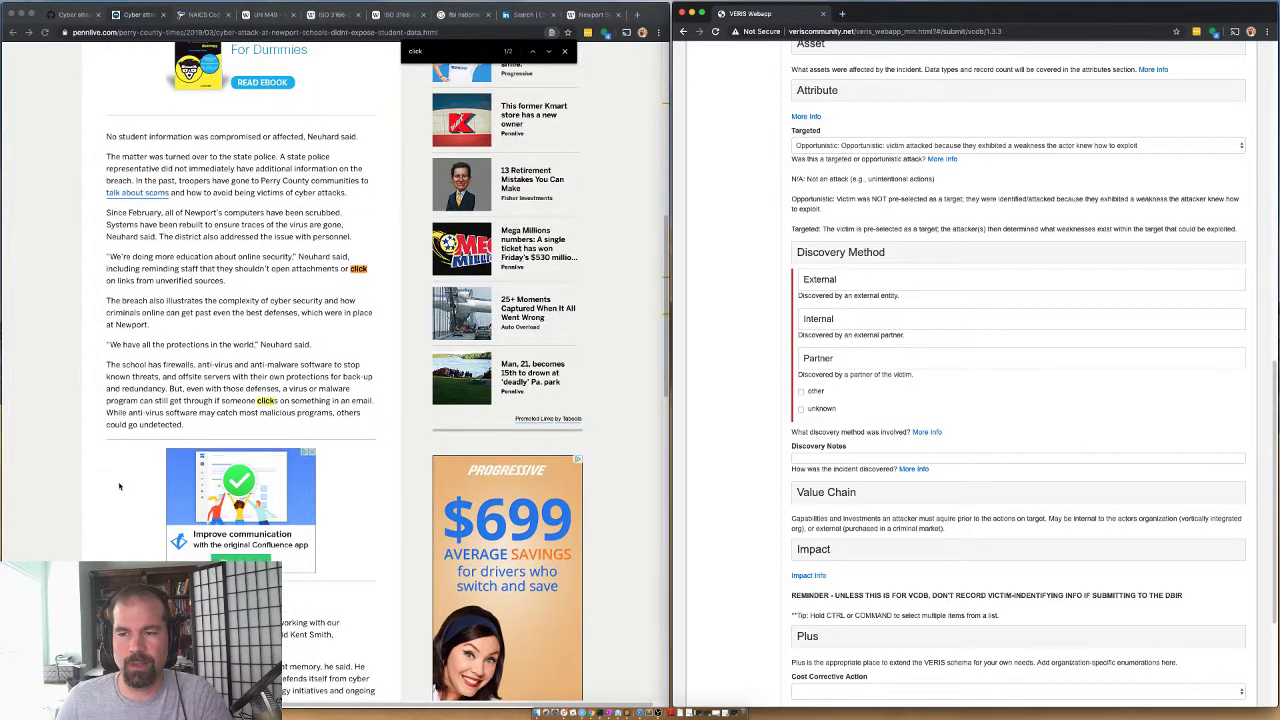
{"action": "scroll", "coordinate": [167, 430], "scroll_direction": "down", "scroll_amount": 5}
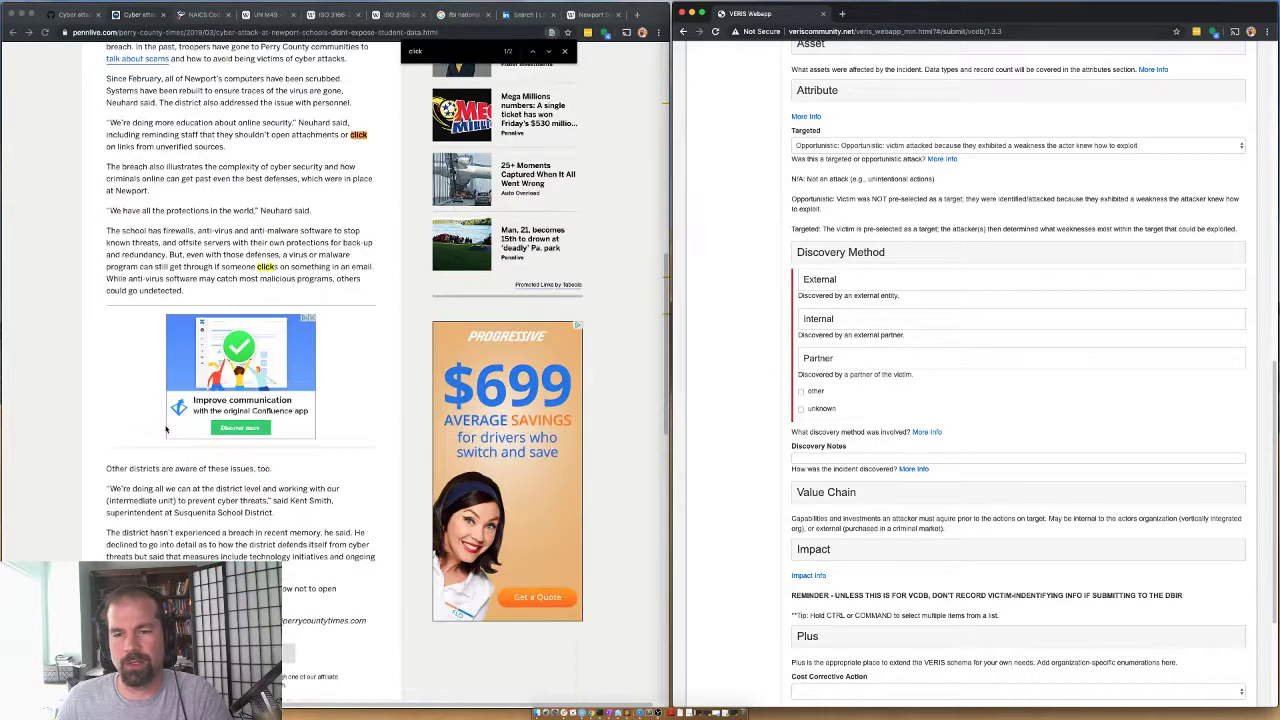
{"action": "scroll", "coordinate": [140, 460], "scroll_direction": "down", "scroll_amount": 3}
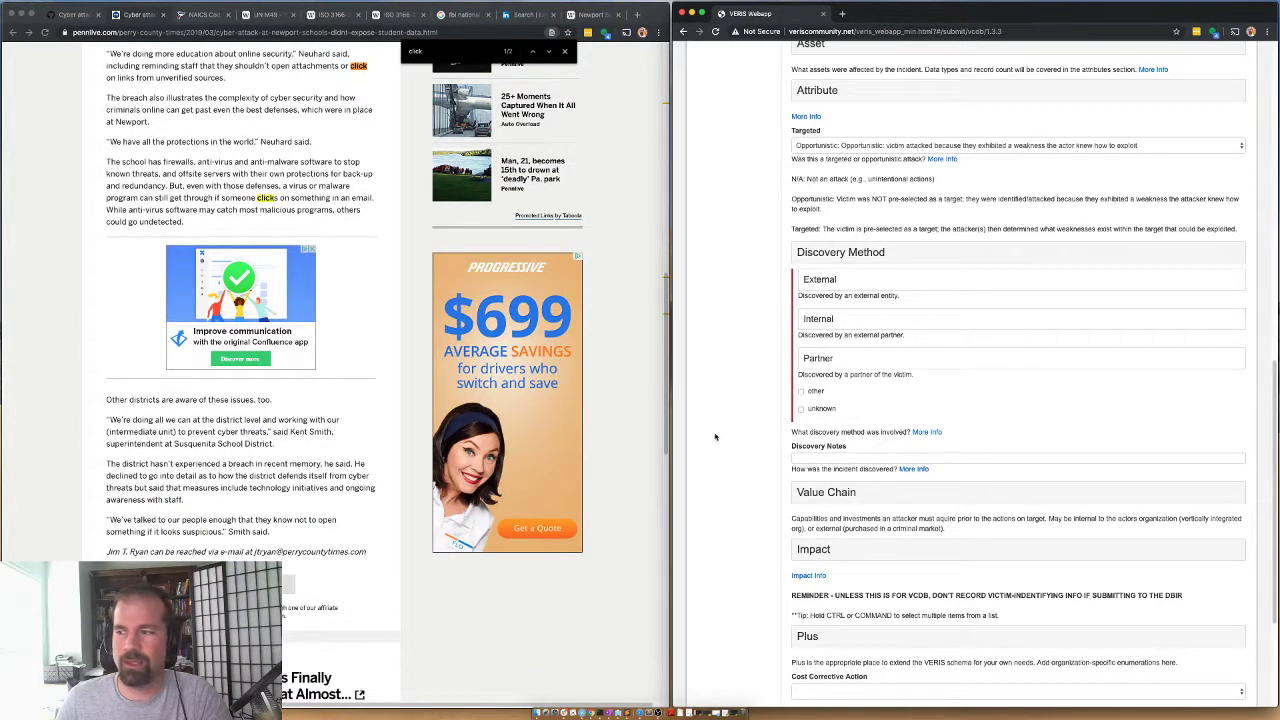
{"action": "left_click", "coordinate": [801, 409]}
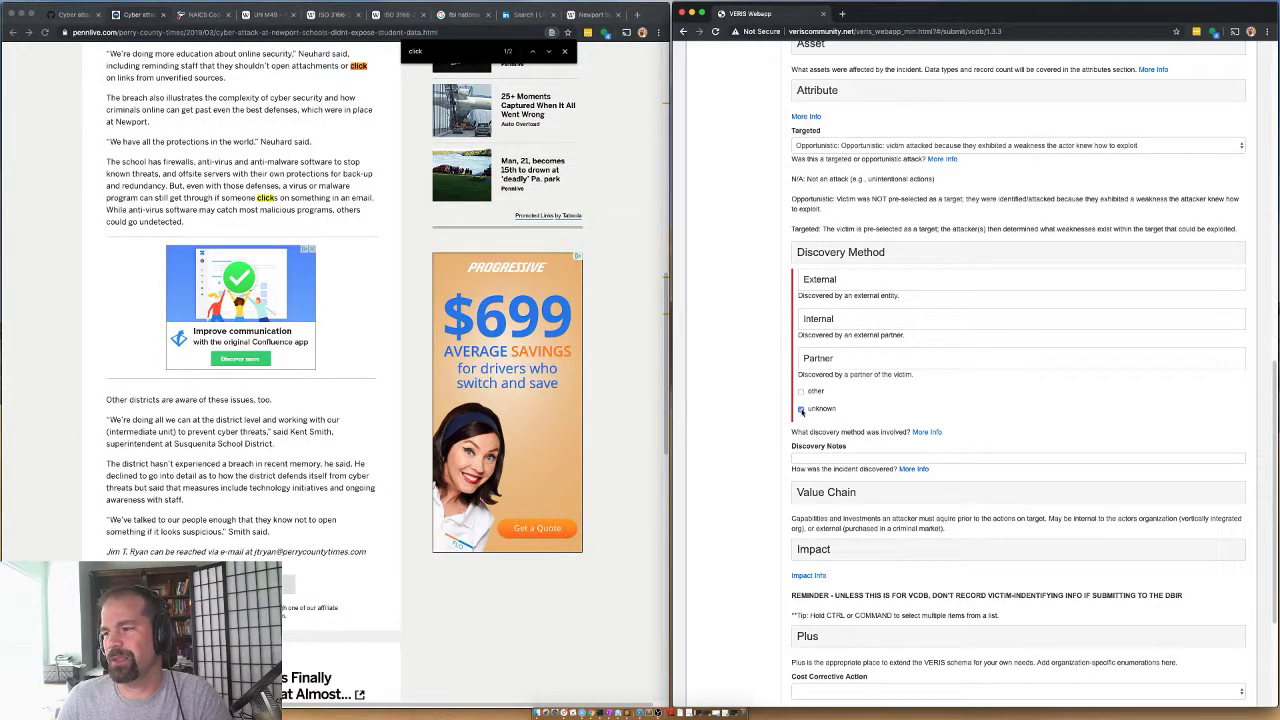
{"action": "left_click", "coordinate": [833, 258]}
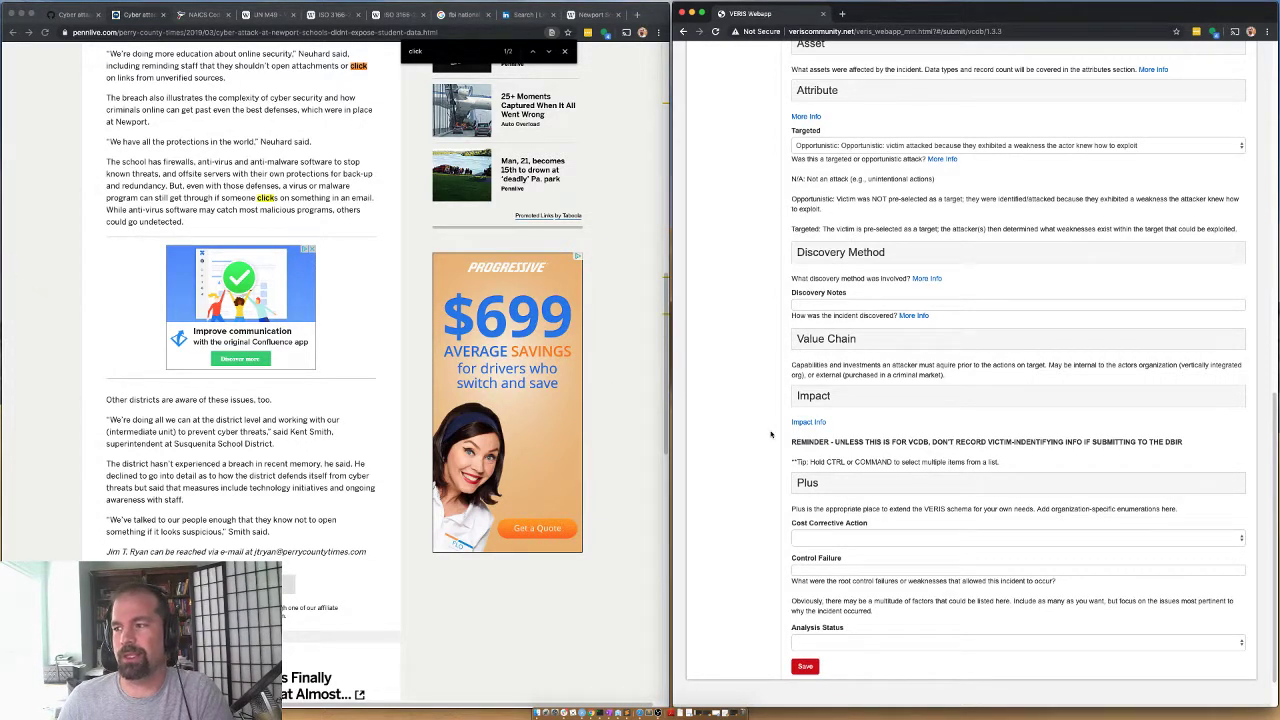
Set the Value Chain's Development variety to Unknown and collapse the Development fields
{"action": "left_click", "coordinate": [828, 338]}
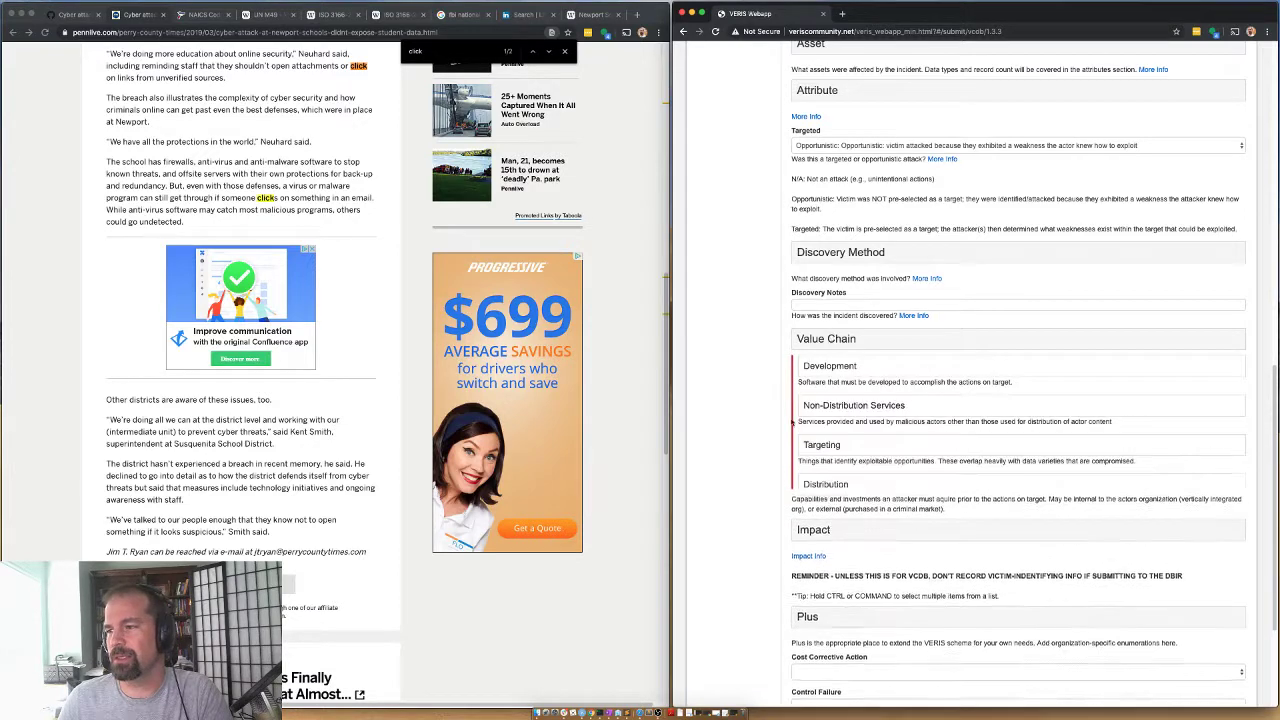
{"action": "left_click", "coordinate": [830, 366]}
{"action": "scroll", "coordinate": [840, 400], "scroll_direction": "down", "scroll_amount": 5}
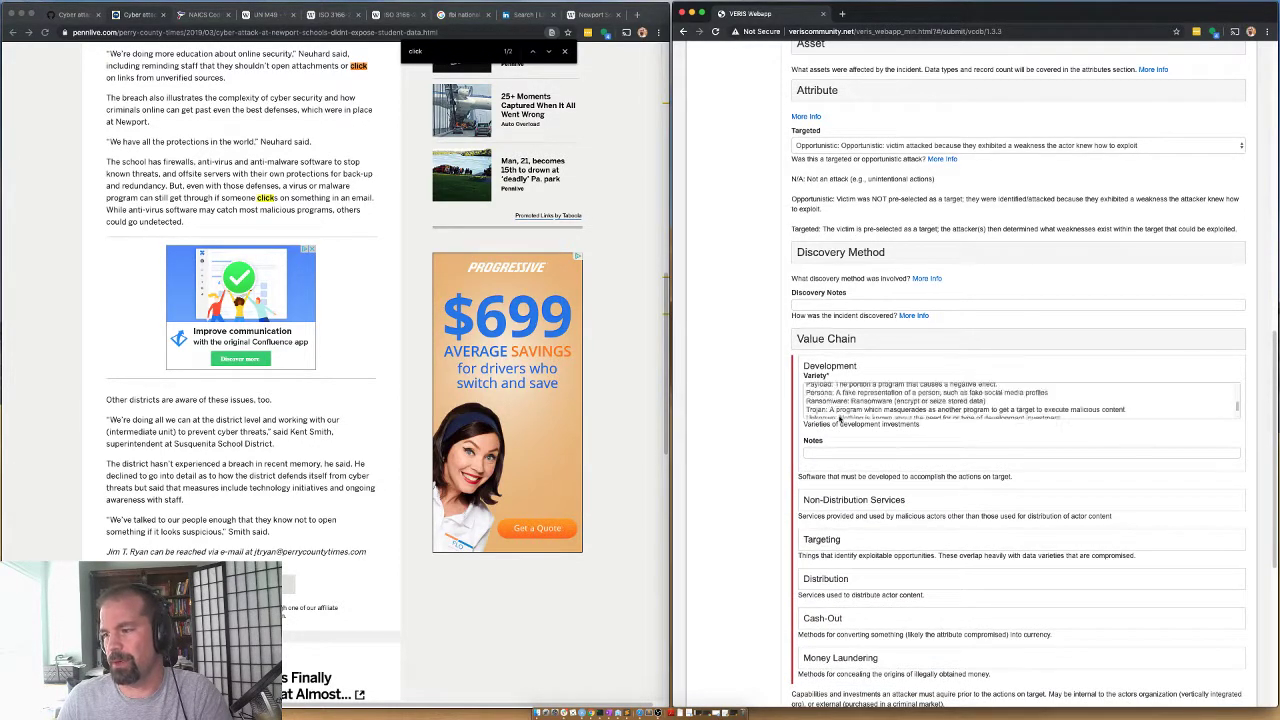
{"action": "scroll", "coordinate": [840, 395], "scroll_direction": "up", "scroll_amount": 4}
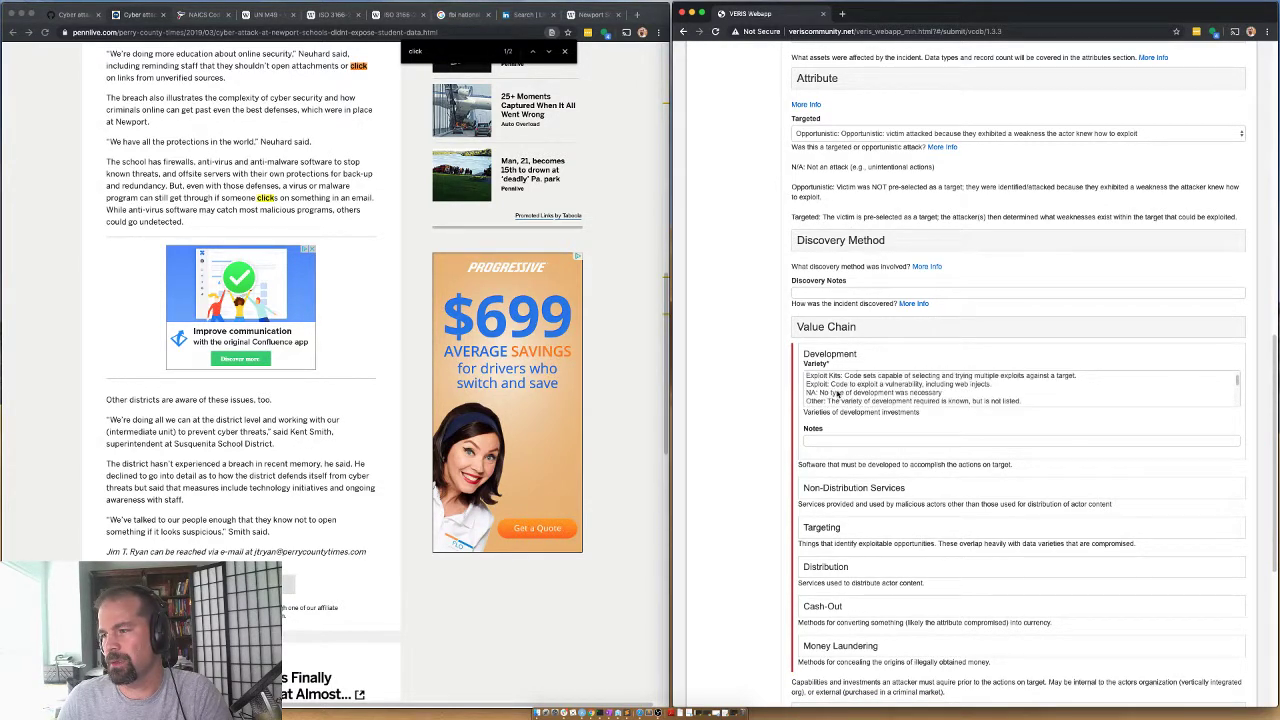
{"action": "scroll", "coordinate": [838, 396], "scroll_direction": "down", "scroll_amount": 1}
{"action": "left_click", "coordinate": [829, 398]}
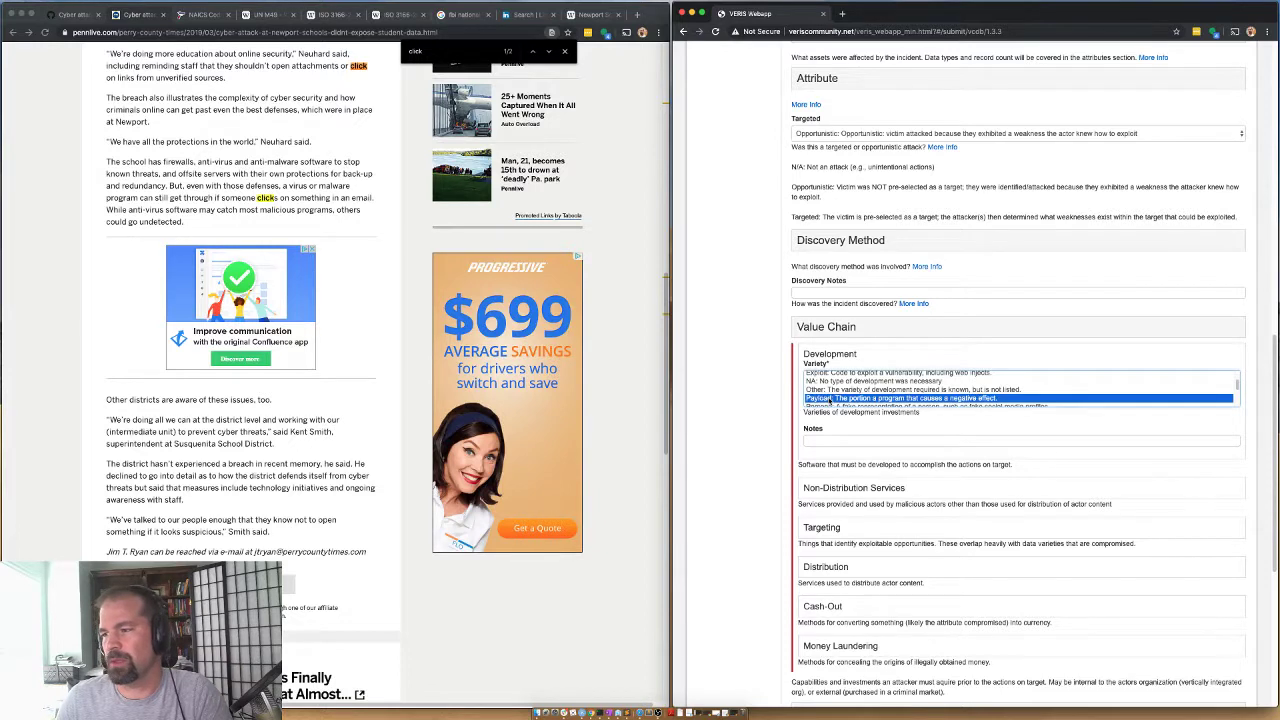
{"action": "scroll", "coordinate": [845, 393], "scroll_direction": "up", "scroll_amount": 2}
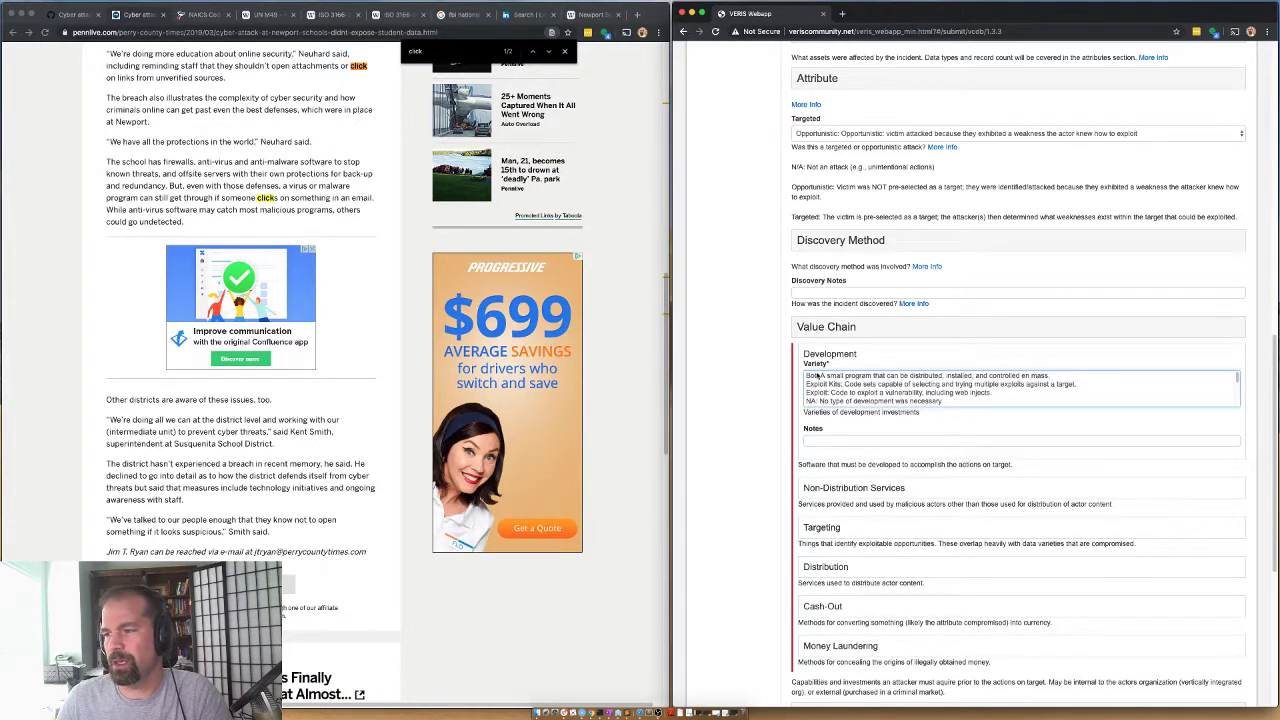
{"action": "scroll", "coordinate": [812, 389], "scroll_direction": "down", "scroll_amount": 3}
{"action": "scroll", "coordinate": [829, 399], "scroll_direction": "down", "scroll_amount": 2}
{"action": "scroll", "coordinate": [829, 399], "scroll_direction": "down", "scroll_amount": 1}
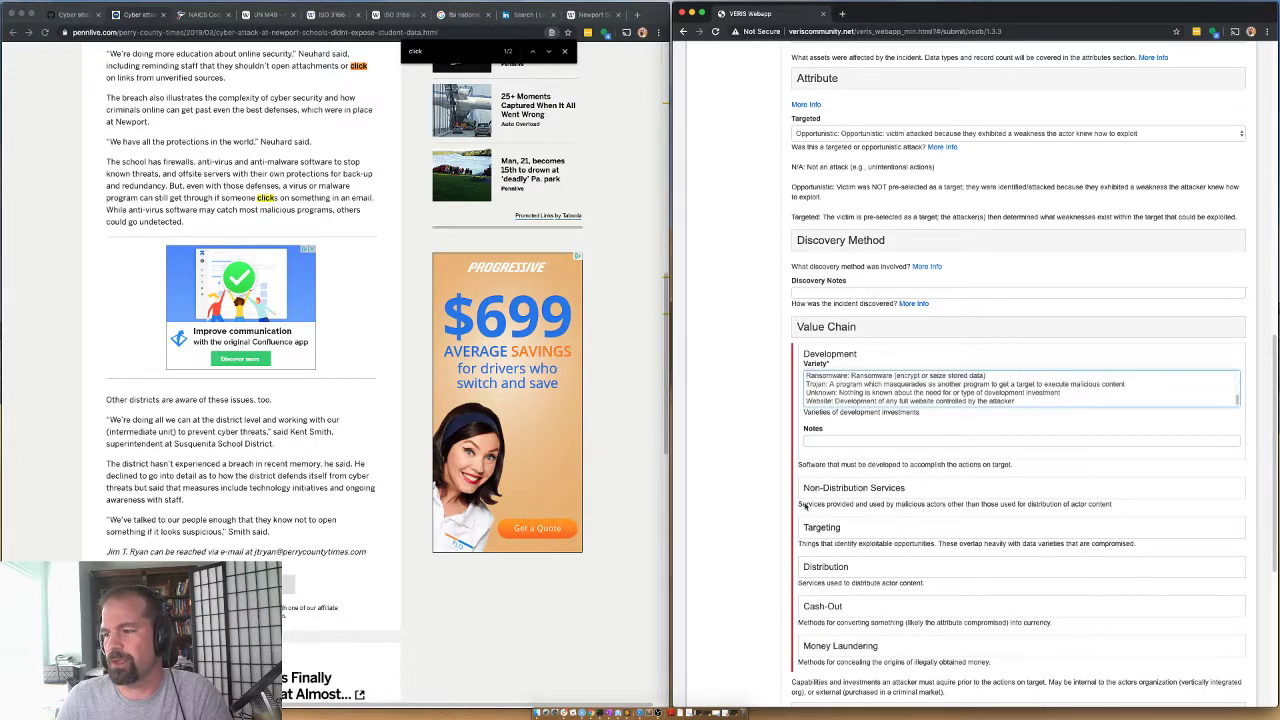
{"action": "left_click", "coordinate": [828, 393]}
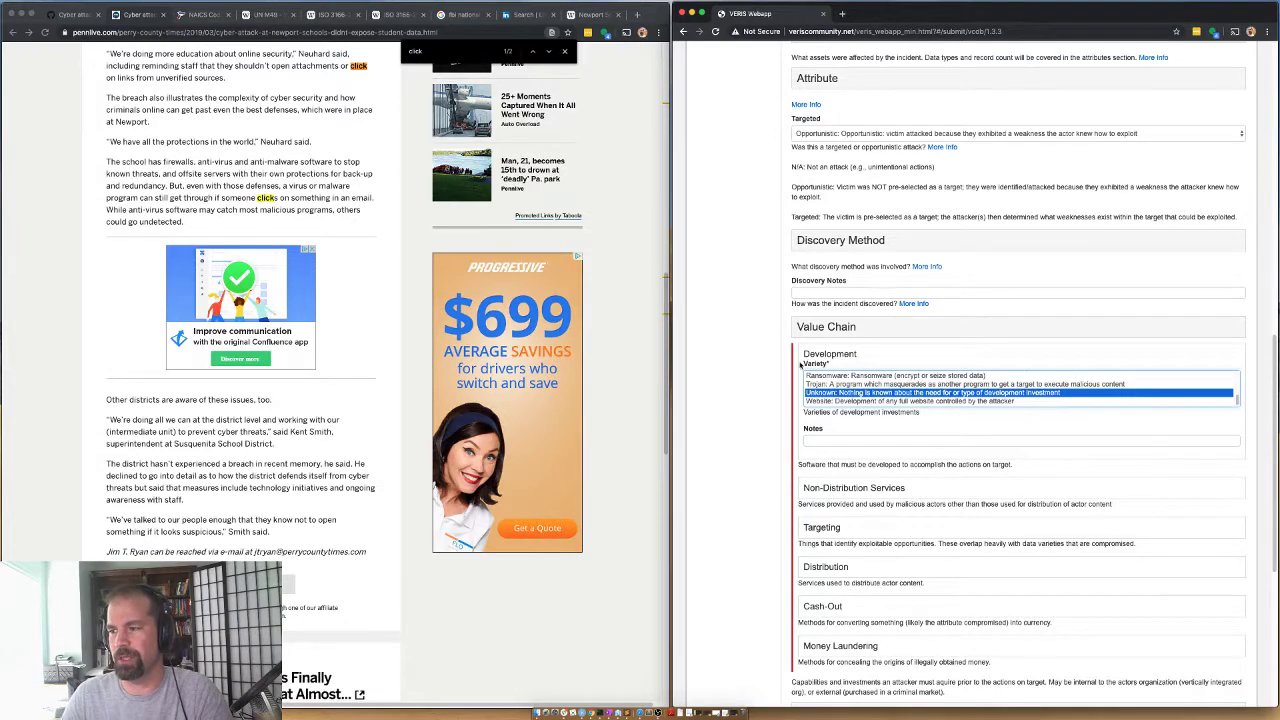
{"action": "left_click", "coordinate": [829, 355]}
Expand Non-Distribution Services and Targeting, select Email addresses as the Targeting variety, and collapse the Targeting fields
{"action": "left_click", "coordinate": [822, 396]}
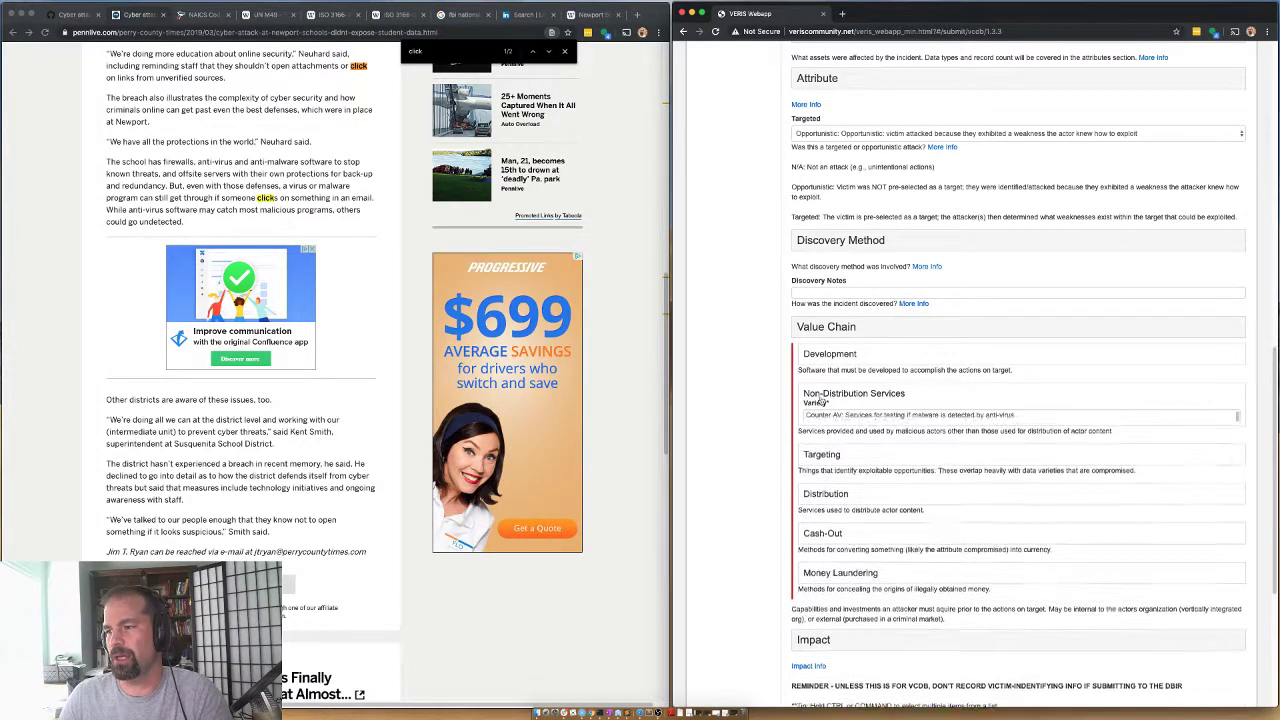
{"action": "left_click", "coordinate": [822, 530]}
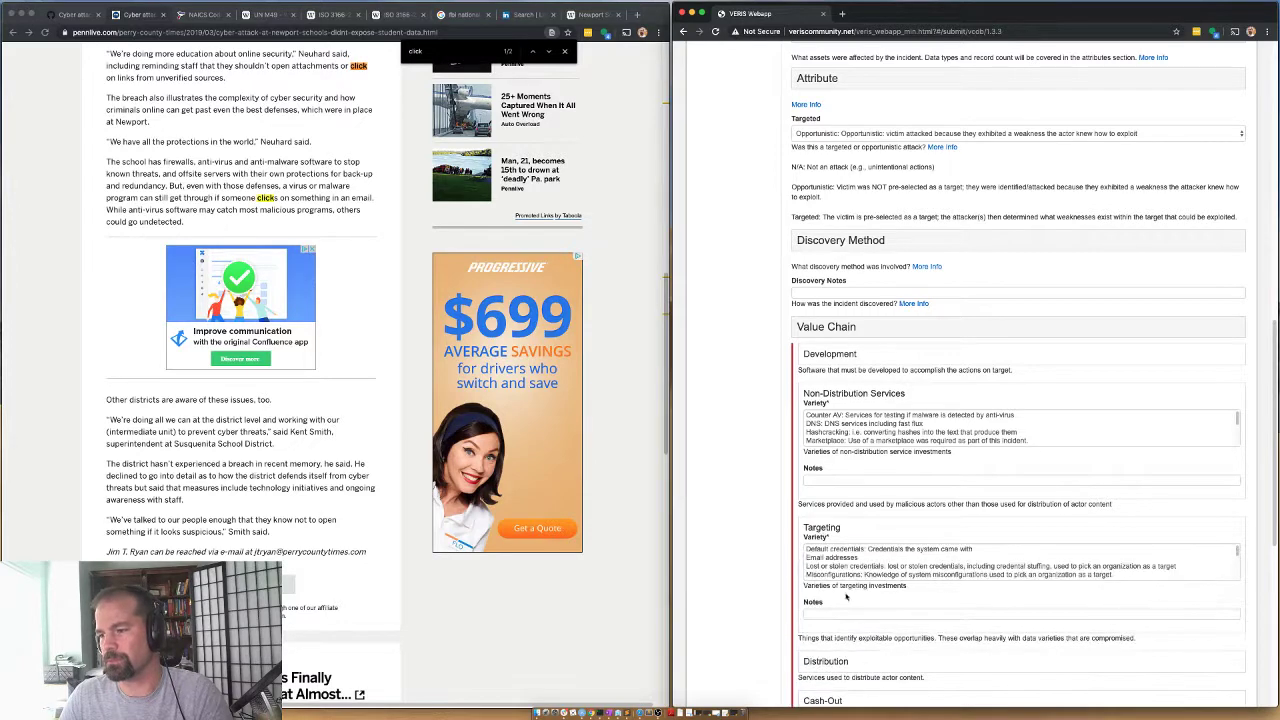
{"action": "left_click", "coordinate": [817, 558]}
{"action": "left_click", "coordinate": [847, 532]}
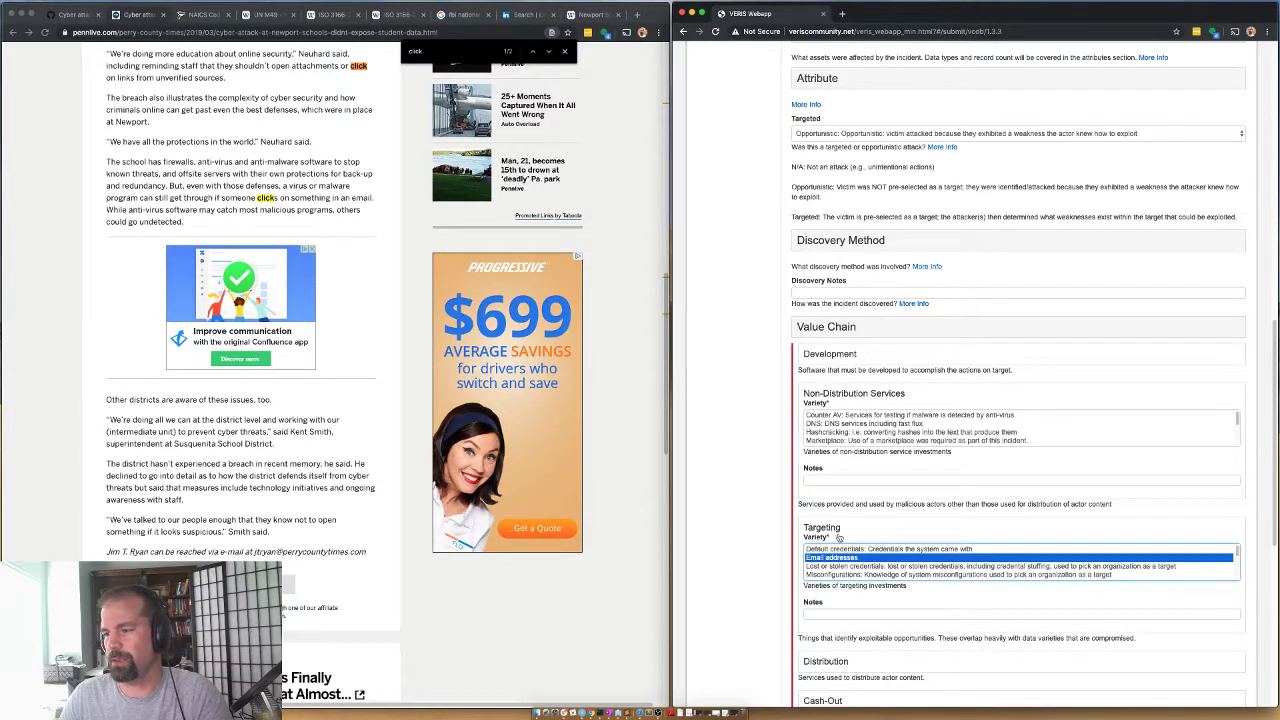
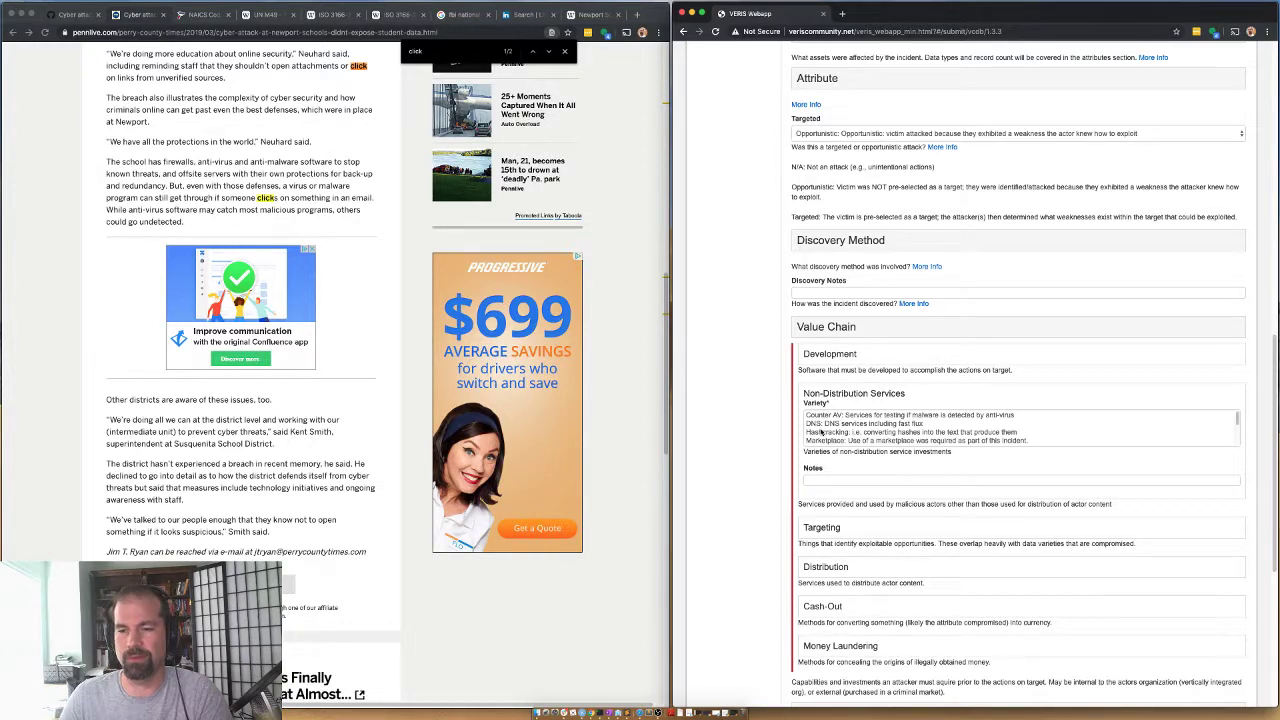
Review the Non-Distribution Services variety options and collapse those fields
{"action": "scroll", "coordinate": [831, 437], "scroll_direction": "down", "scroll_amount": 2}
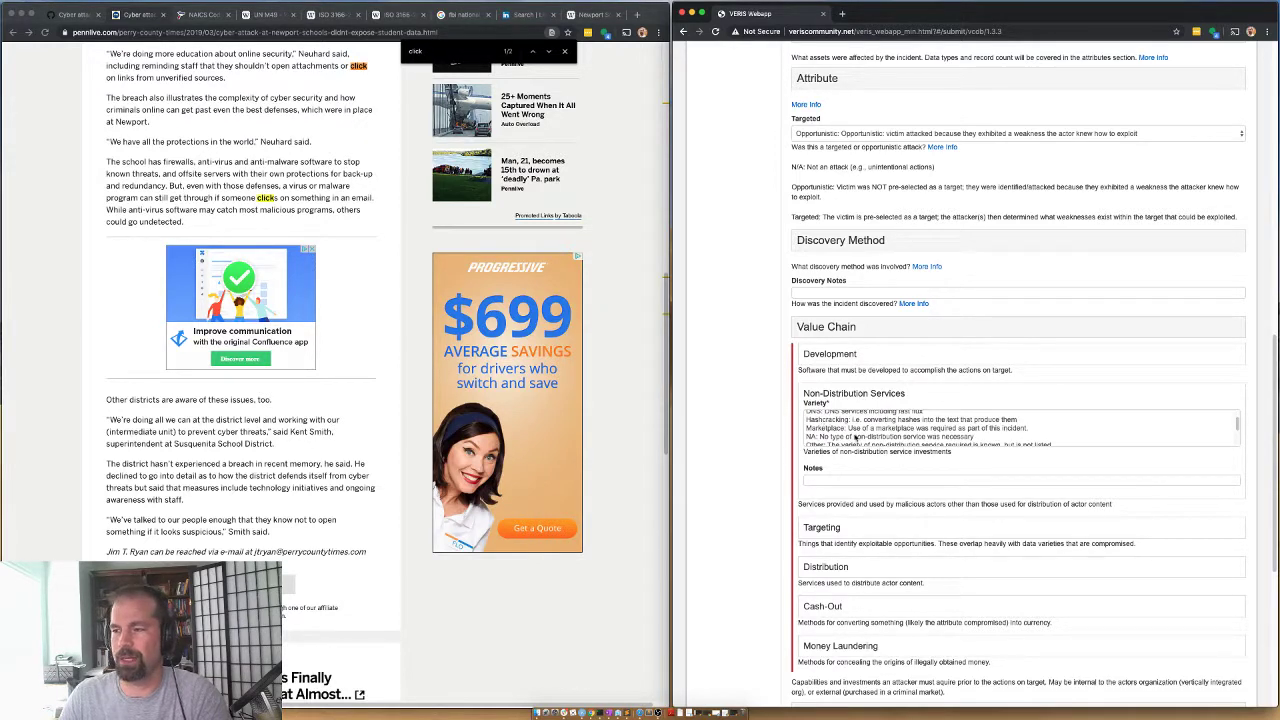
{"action": "scroll", "coordinate": [819, 428], "scroll_direction": "down", "scroll_amount": 4}
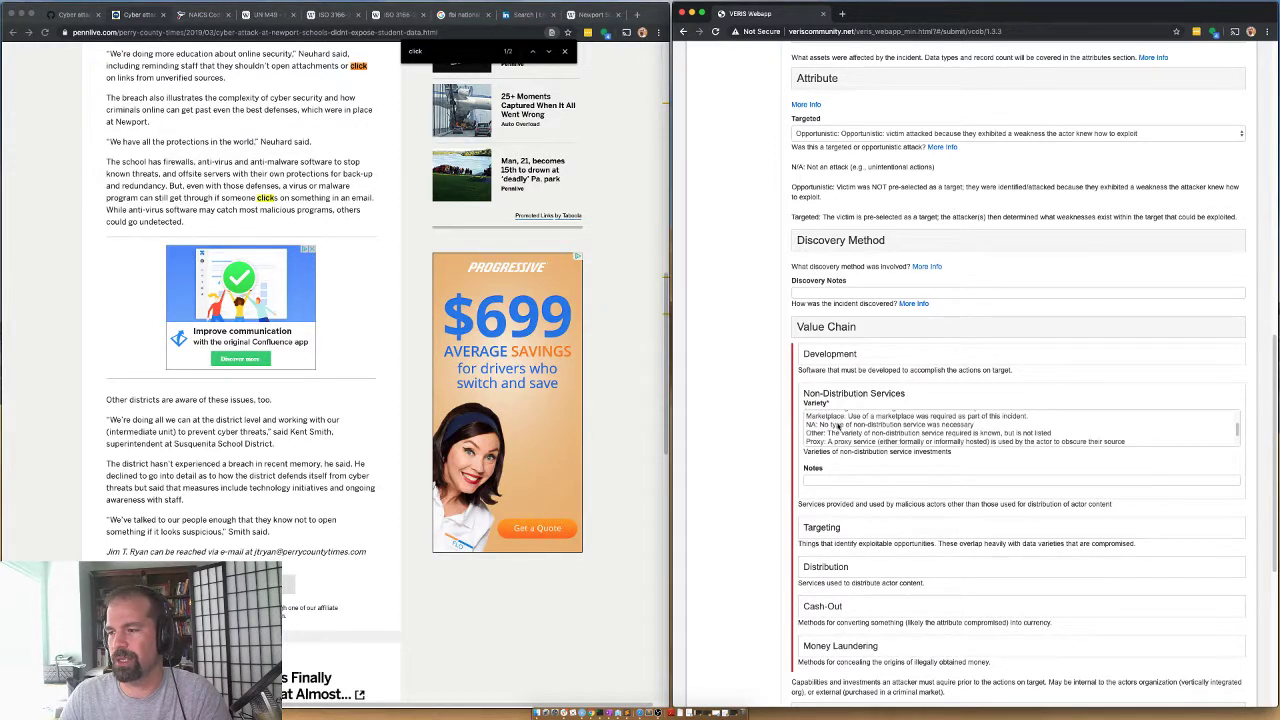
{"action": "scroll", "coordinate": [790, 462], "scroll_direction": "down", "scroll_amount": 2}
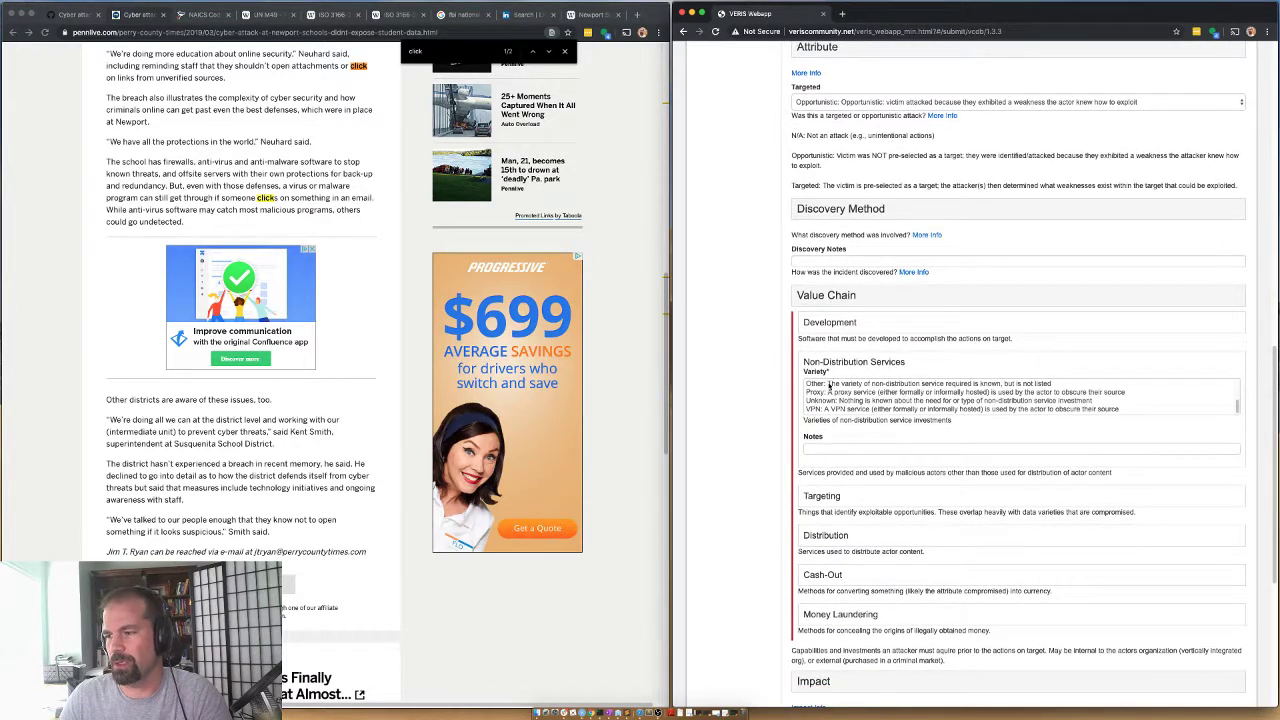
{"action": "left_click", "coordinate": [824, 500]}
{"action": "left_click", "coordinate": [824, 500]}
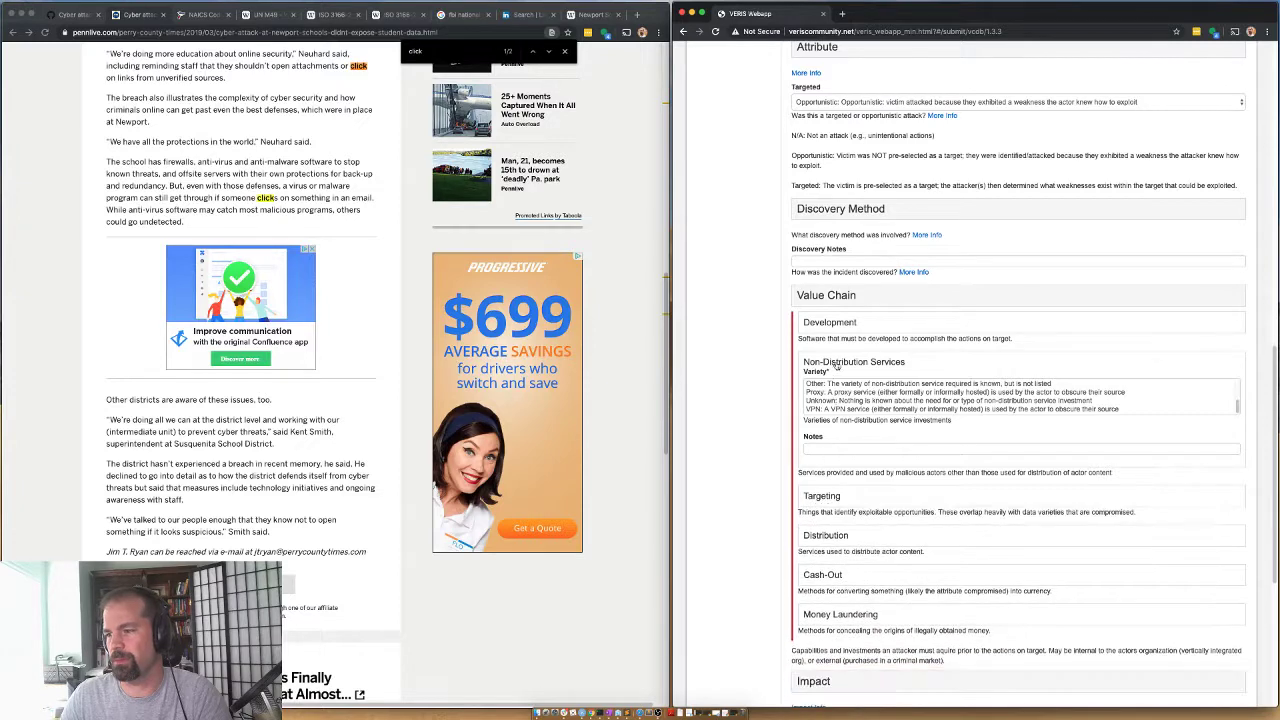
{"action": "left_click", "coordinate": [837, 368]}
Set the Value Chain's Distribution variety to Email and collapse the Value Chain section
{"action": "left_click", "coordinate": [832, 442]}
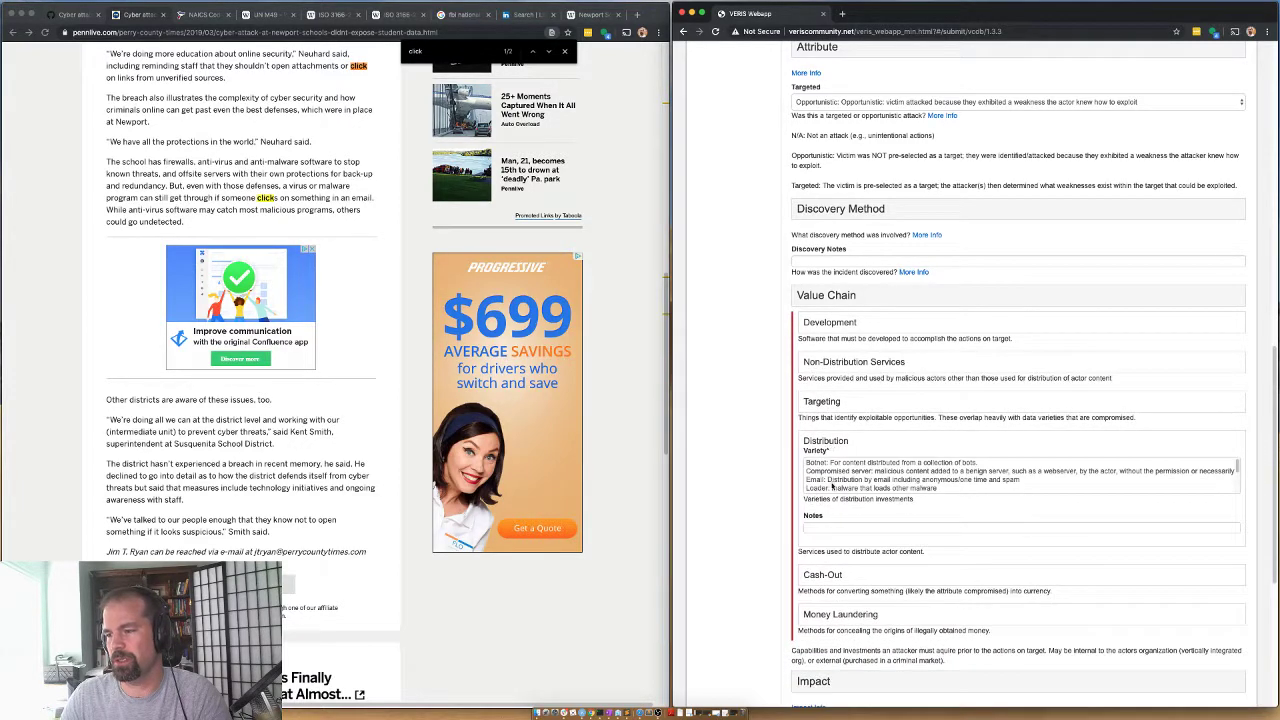
{"action": "left_click", "coordinate": [832, 481]}
{"action": "scroll", "coordinate": [900, 478], "scroll_direction": "down", "scroll_amount": 2}
{"action": "left_click", "coordinate": [843, 444]}
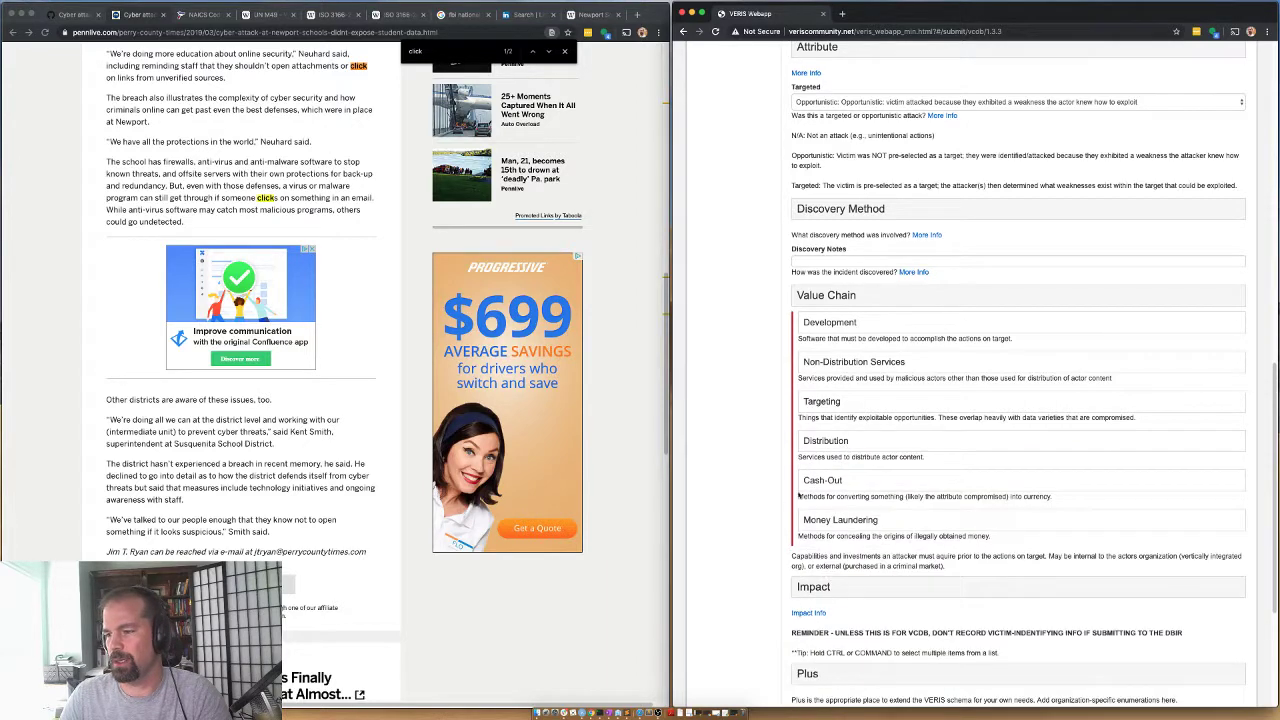
{"action": "scroll", "coordinate": [805, 490], "scroll_direction": "down", "scroll_amount": 1}
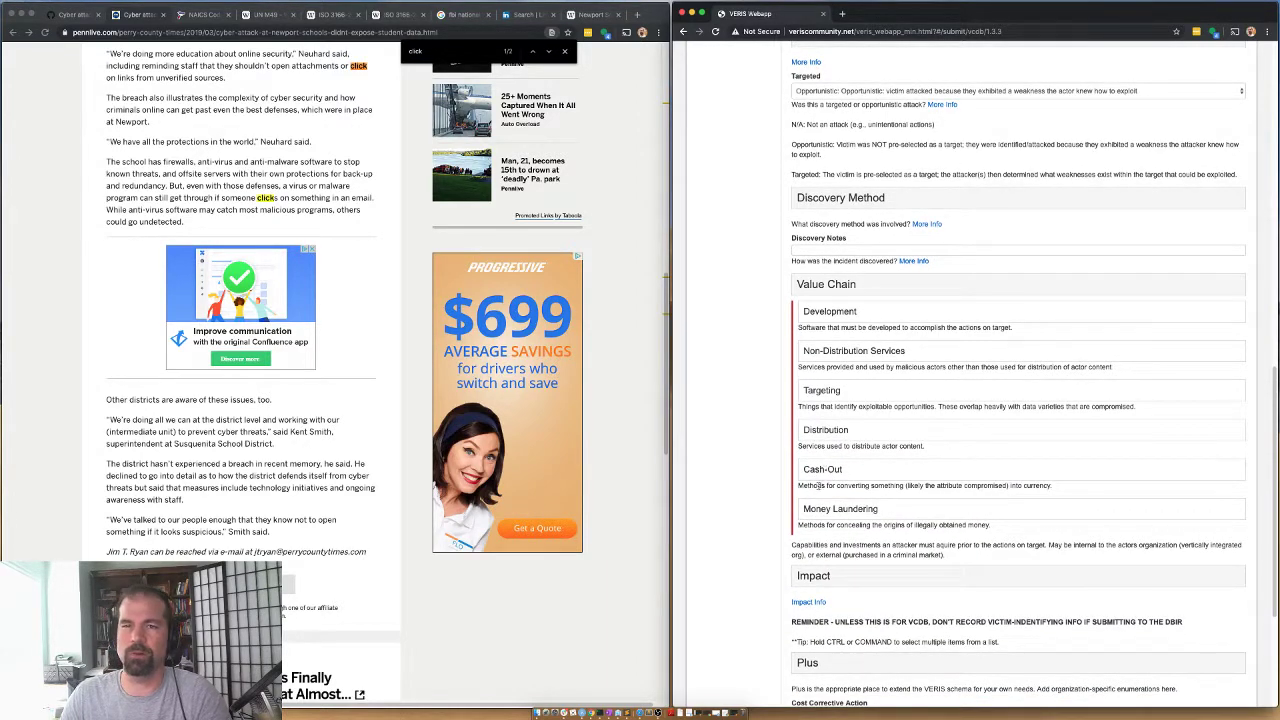
{"action": "scroll", "coordinate": [822, 470], "scroll_direction": "down", "scroll_amount": 2}
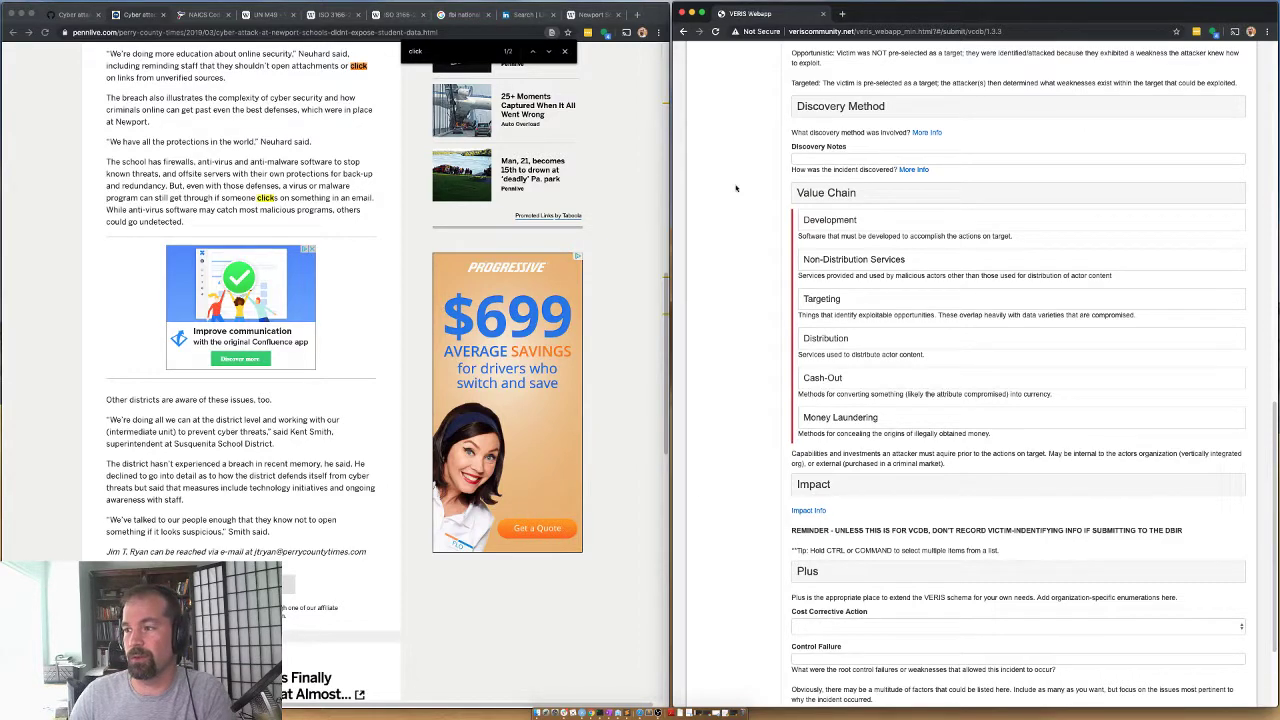
{"action": "left_click", "coordinate": [818, 199]}
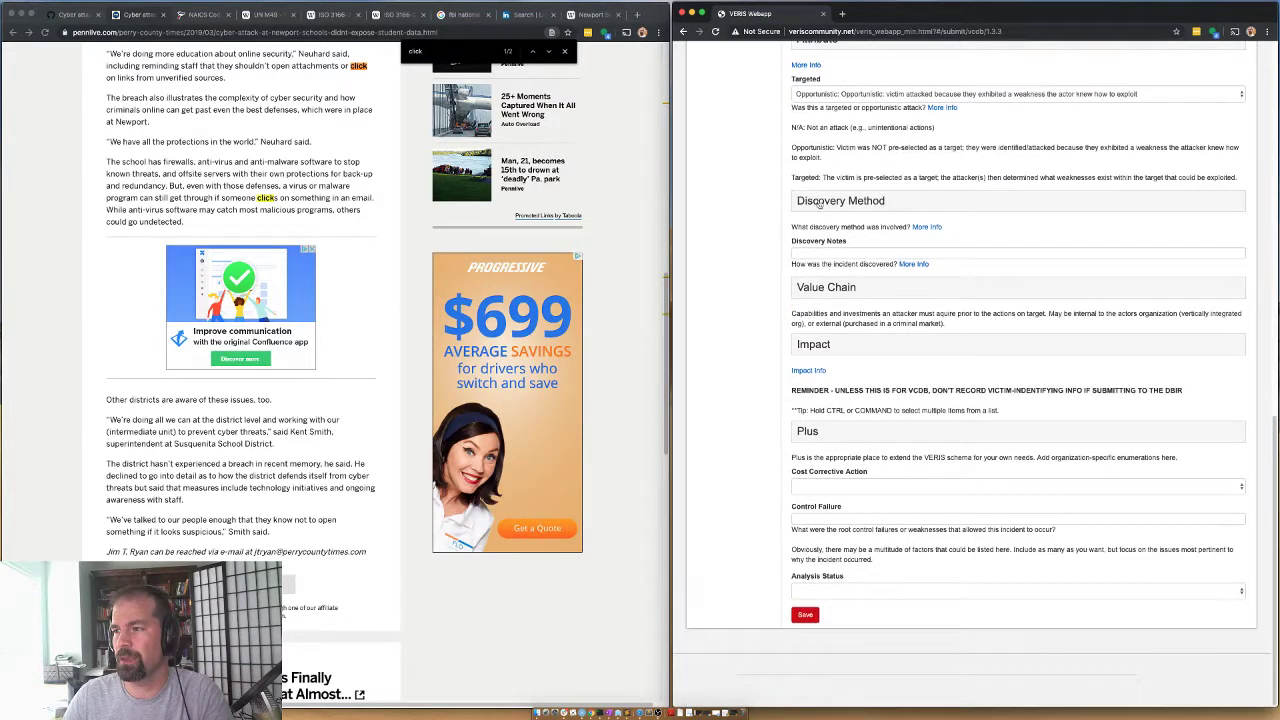
Set the Impact section's Overall Rating to Insignificant and collapse the section
{"action": "left_click", "coordinate": [821, 349]}
{"action": "scroll", "coordinate": [815, 280], "scroll_direction": "down", "scroll_amount": 2}
{"action": "left_click", "coordinate": [815, 282]}
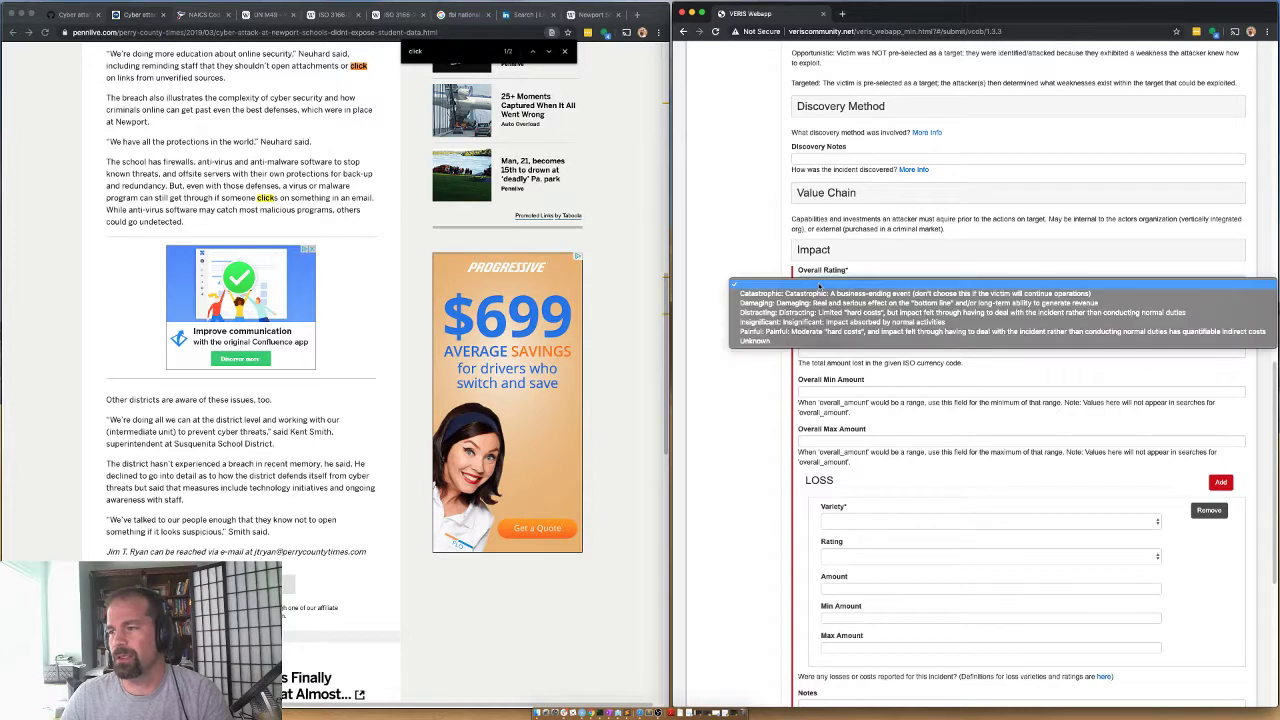
{"action": "left_click", "coordinate": [764, 323]}
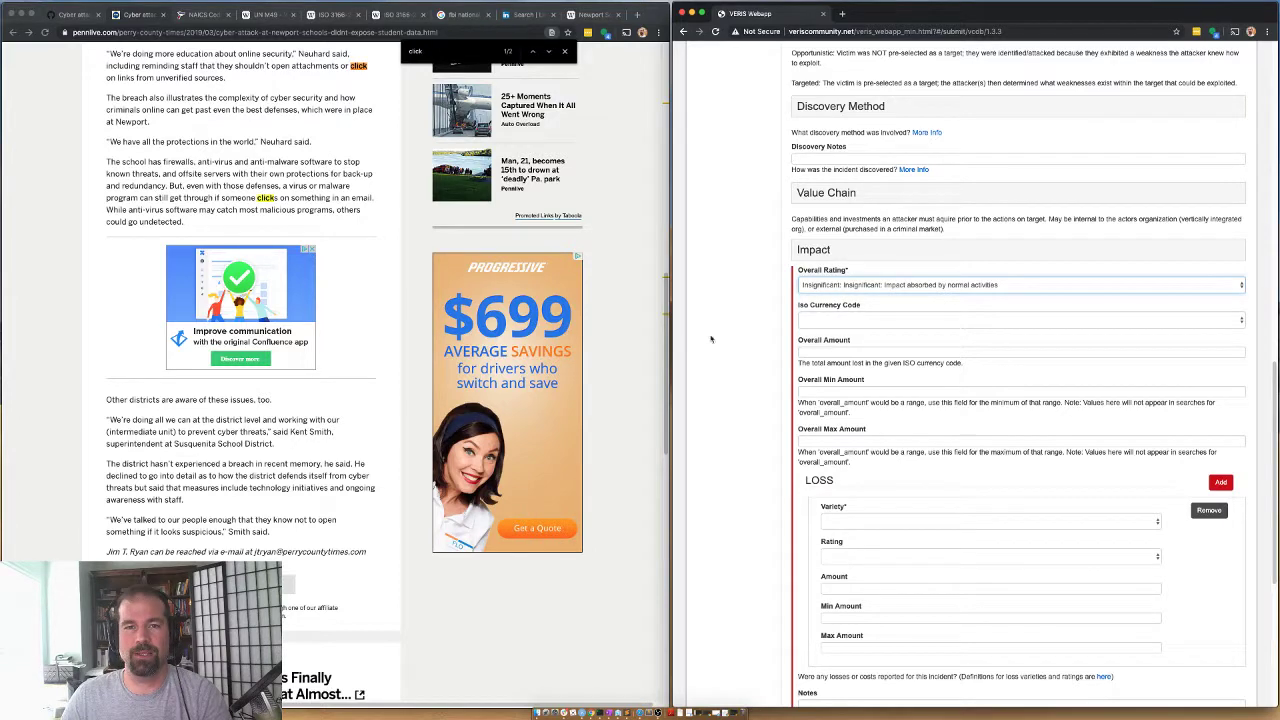
{"action": "left_click", "coordinate": [833, 253]}
Expand the Plus section and enter random as the Sub Source
{"action": "left_click", "coordinate": [810, 435]}
{"action": "scroll", "coordinate": [812, 420], "scroll_direction": "down", "scroll_amount": 2}
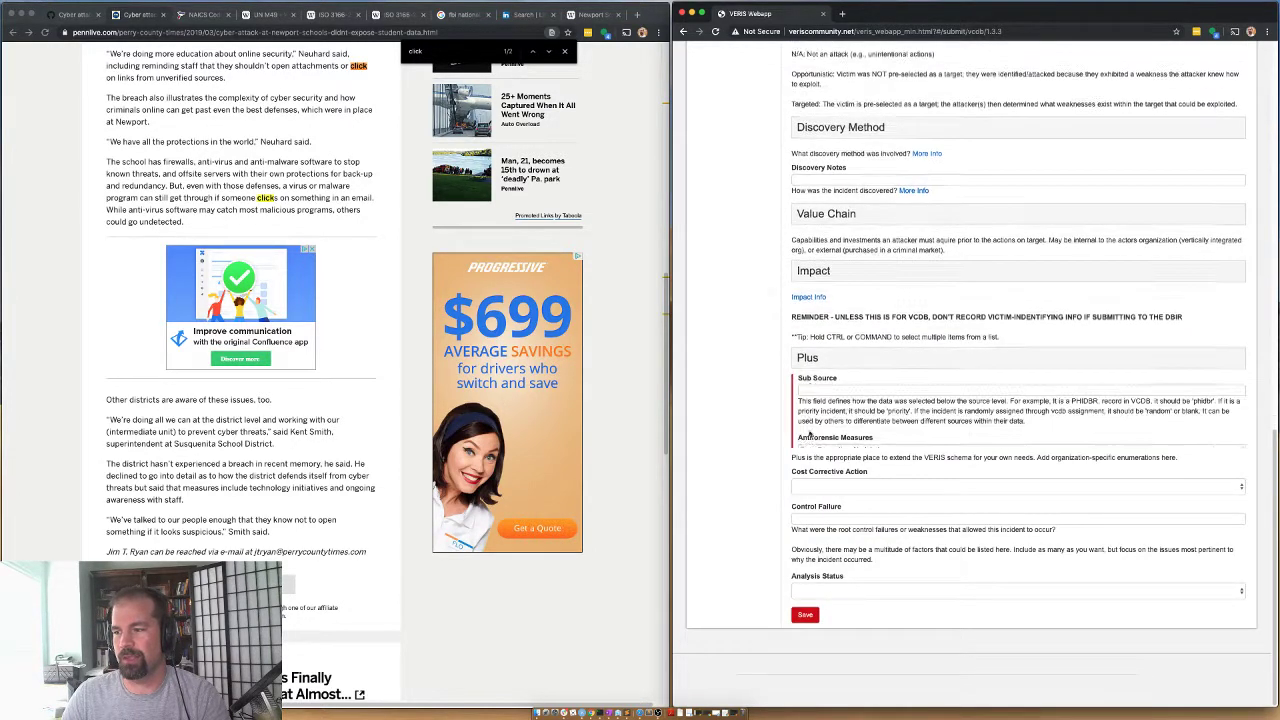
{"action": "left_click", "coordinate": [824, 366]}
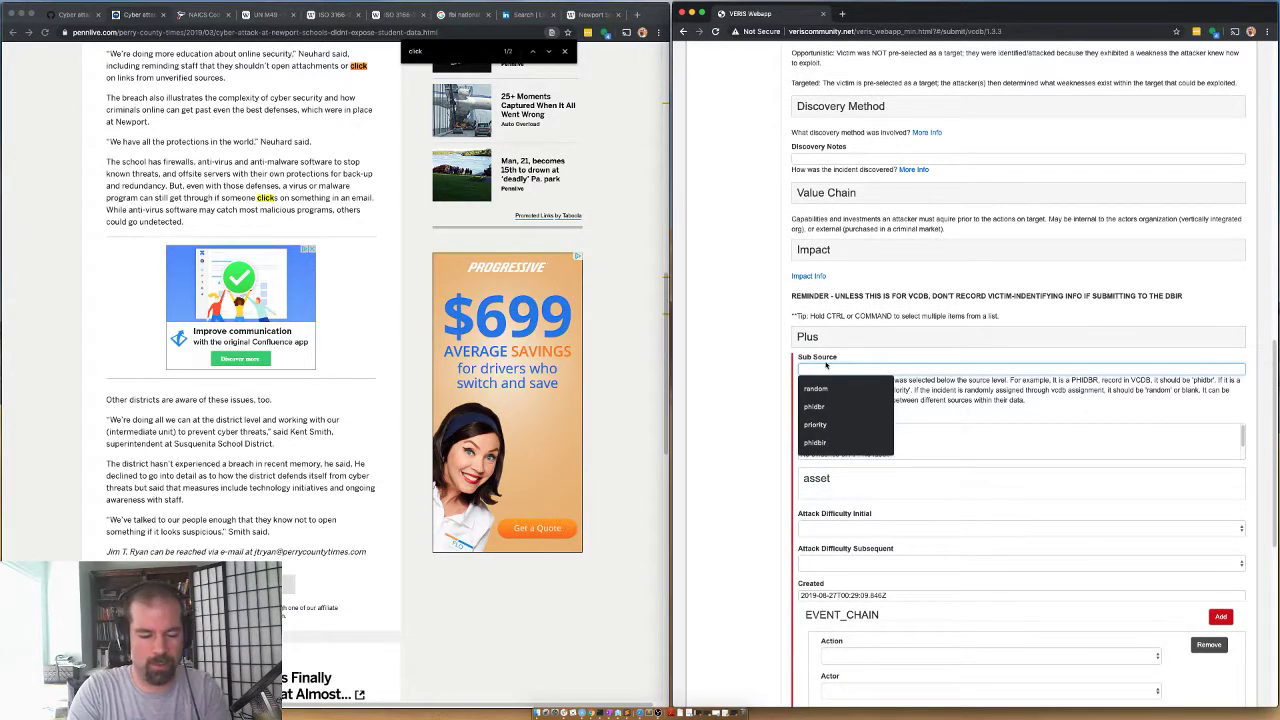
{"action": "type", "text": "randomly"}
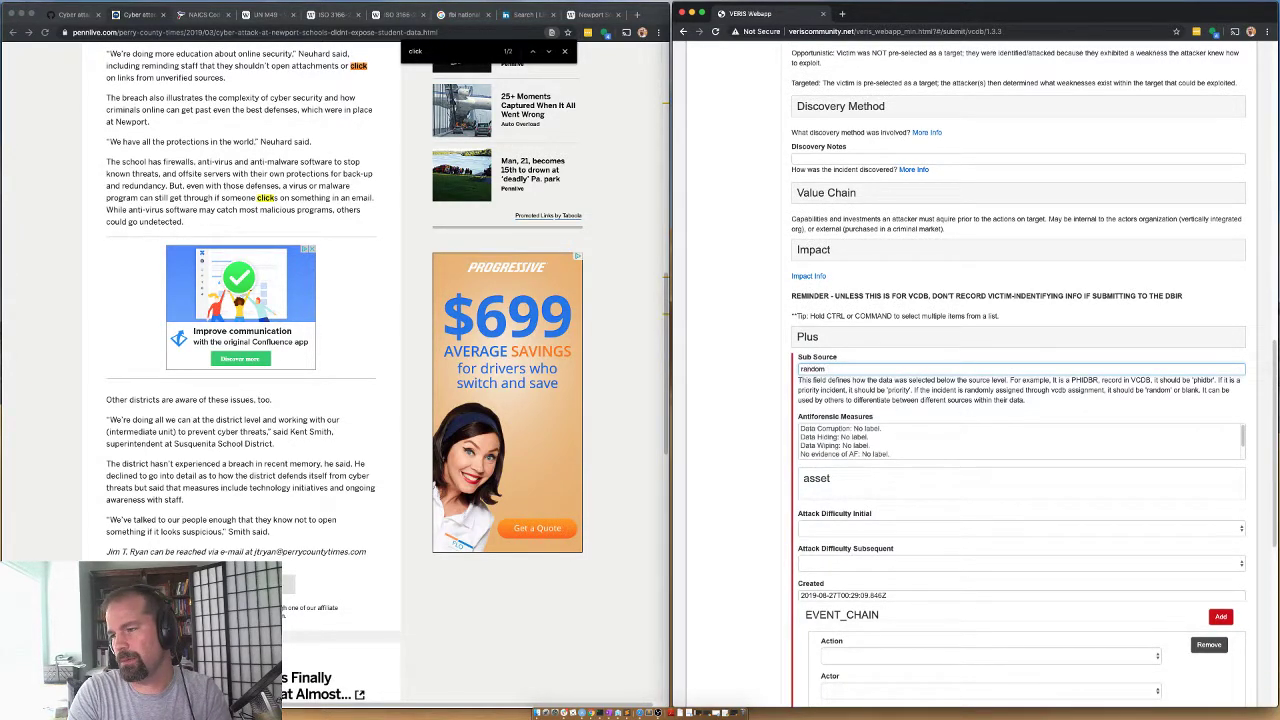
{"action": "key", "text": "BackSpace"}
Set the Action to soc and the Actor to ext in the first event chain entry
{"action": "scroll", "coordinate": [797, 581], "scroll_direction": "down", "scroll_amount": 2}
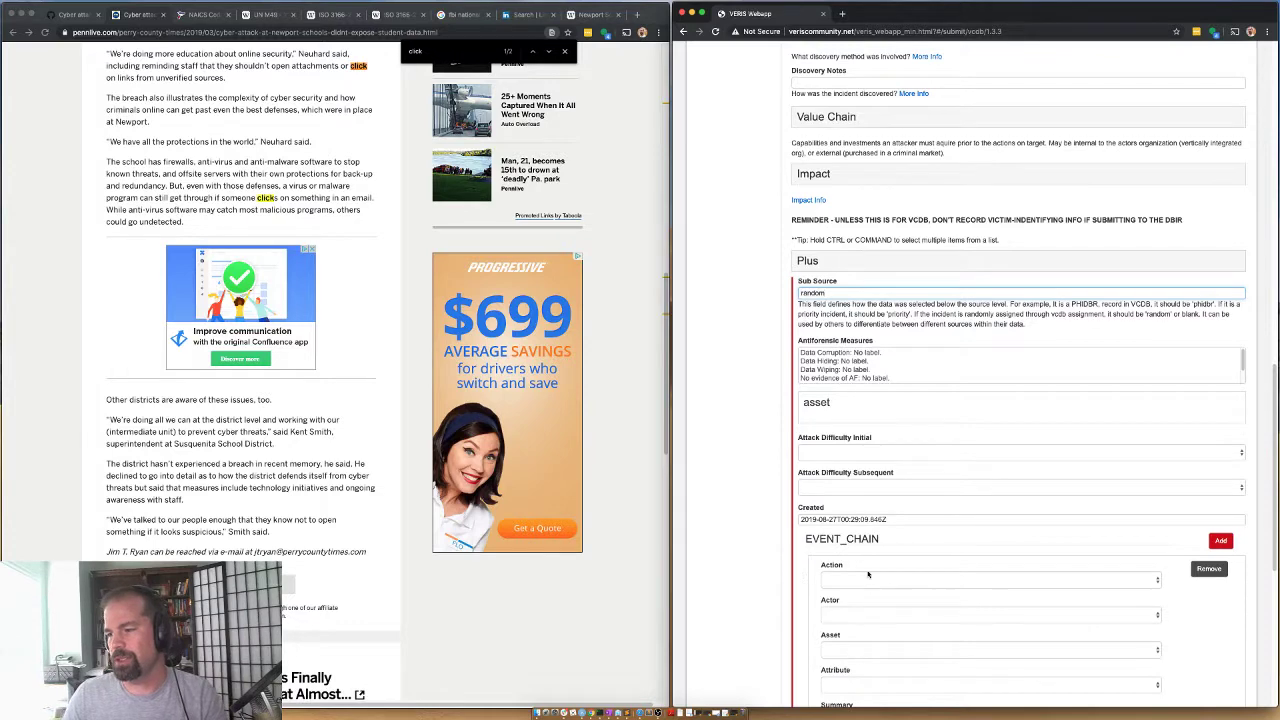
{"action": "left_click", "coordinate": [868, 578]}
{"action": "left_click", "coordinate": [850, 648]}
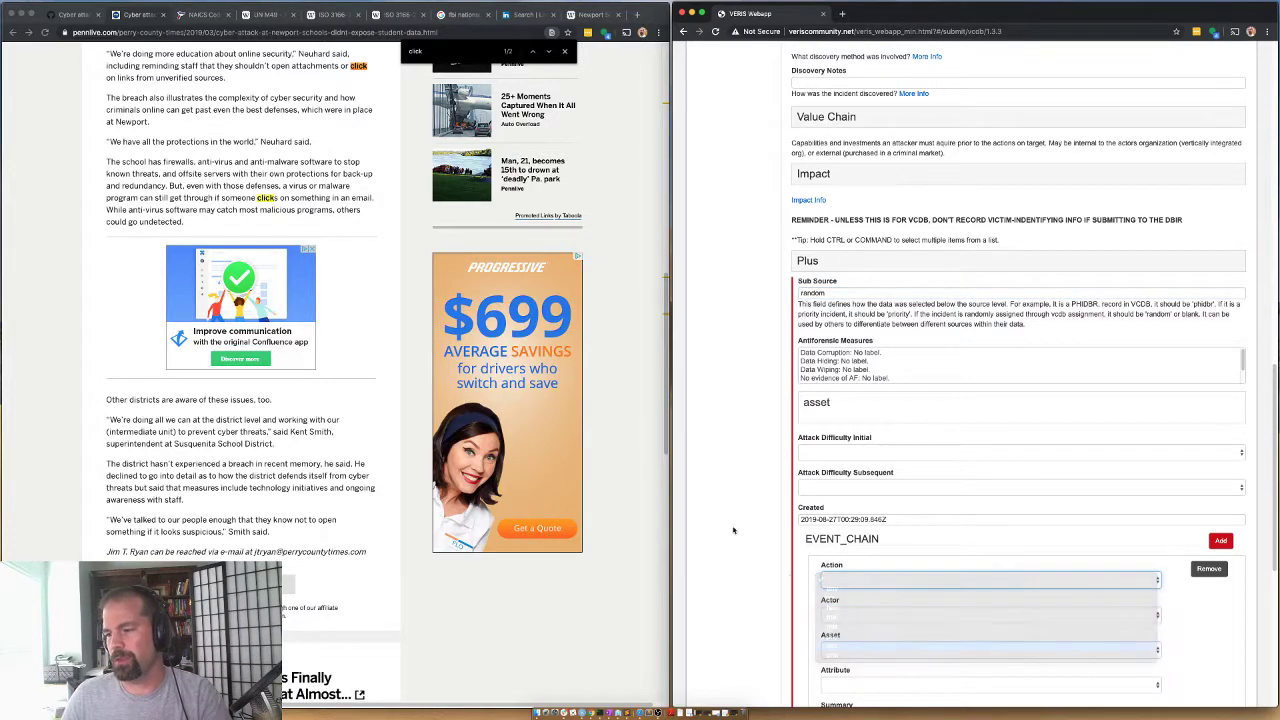
{"action": "scroll", "coordinate": [790, 577], "scroll_direction": "down", "scroll_amount": 2}
{"action": "key", "text": "Tab"}
{"action": "key", "text": "Down"}
{"action": "key", "text": "Down"}
{"action": "key", "text": "Return"}
{"action": "scroll", "coordinate": [760, 584], "scroll_direction": "down", "scroll_amount": 1}
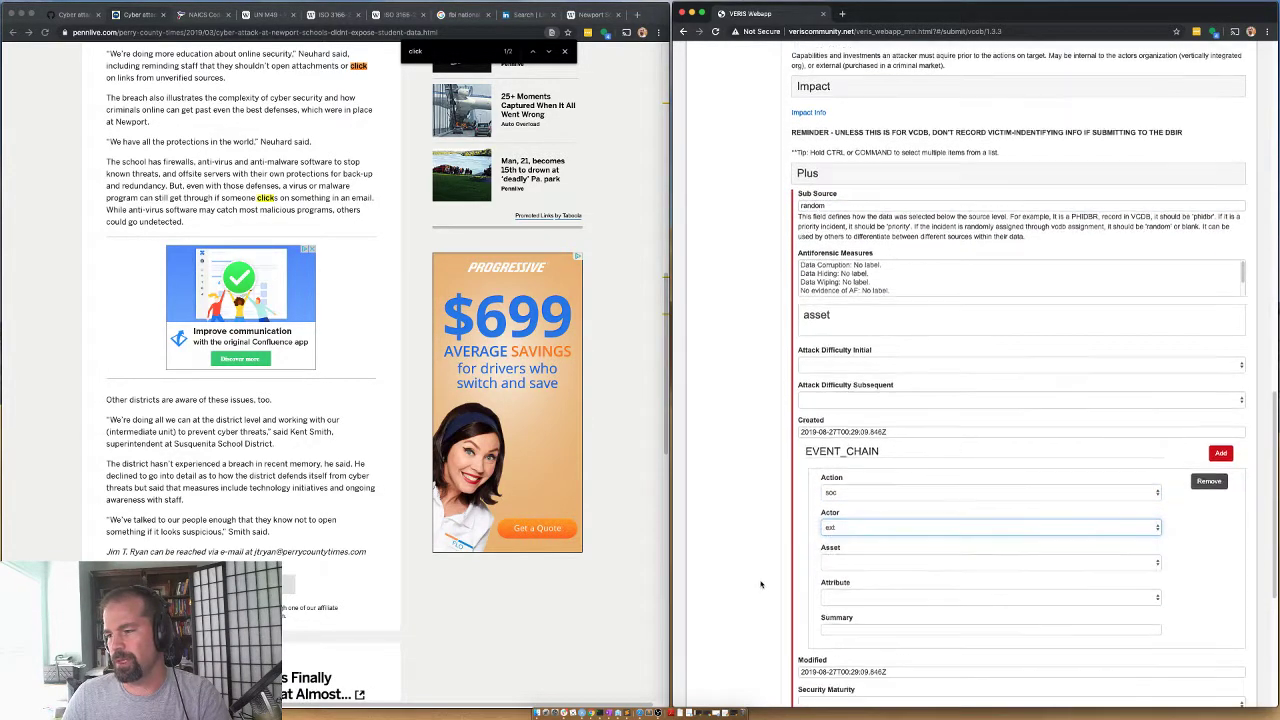
Set the Asset to ppl and the Attribute to ia in the first event chain entry
{"action": "left_click", "coordinate": [826, 565]}
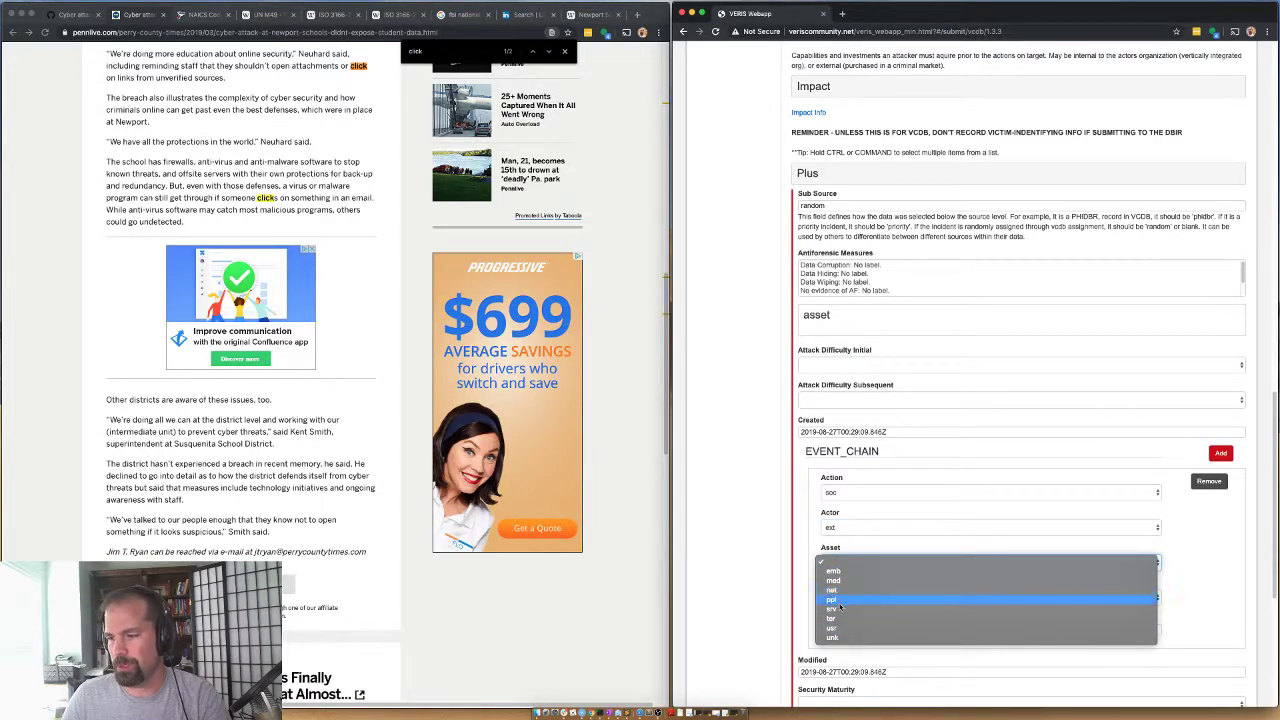
{"action": "left_click", "coordinate": [834, 600]}
{"action": "left_click", "coordinate": [845, 563]}
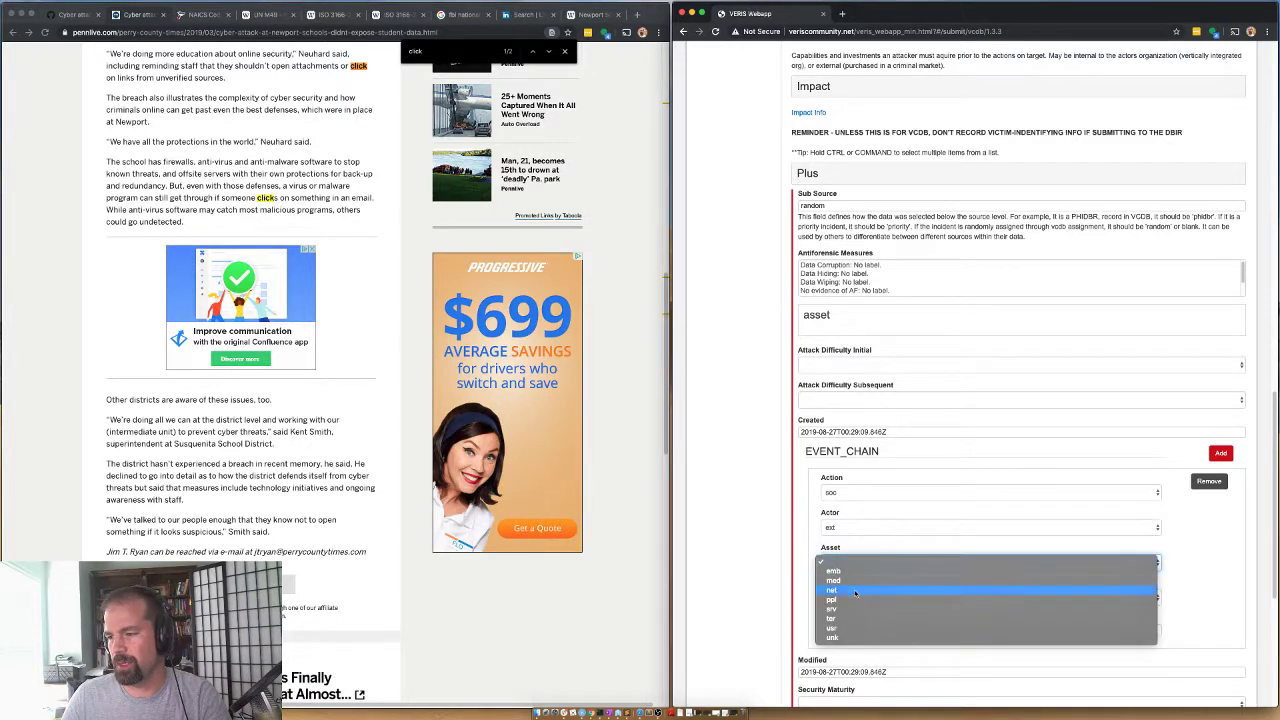
{"action": "left_click", "coordinate": [840, 627]}
{"action": "left_click", "coordinate": [838, 564]}
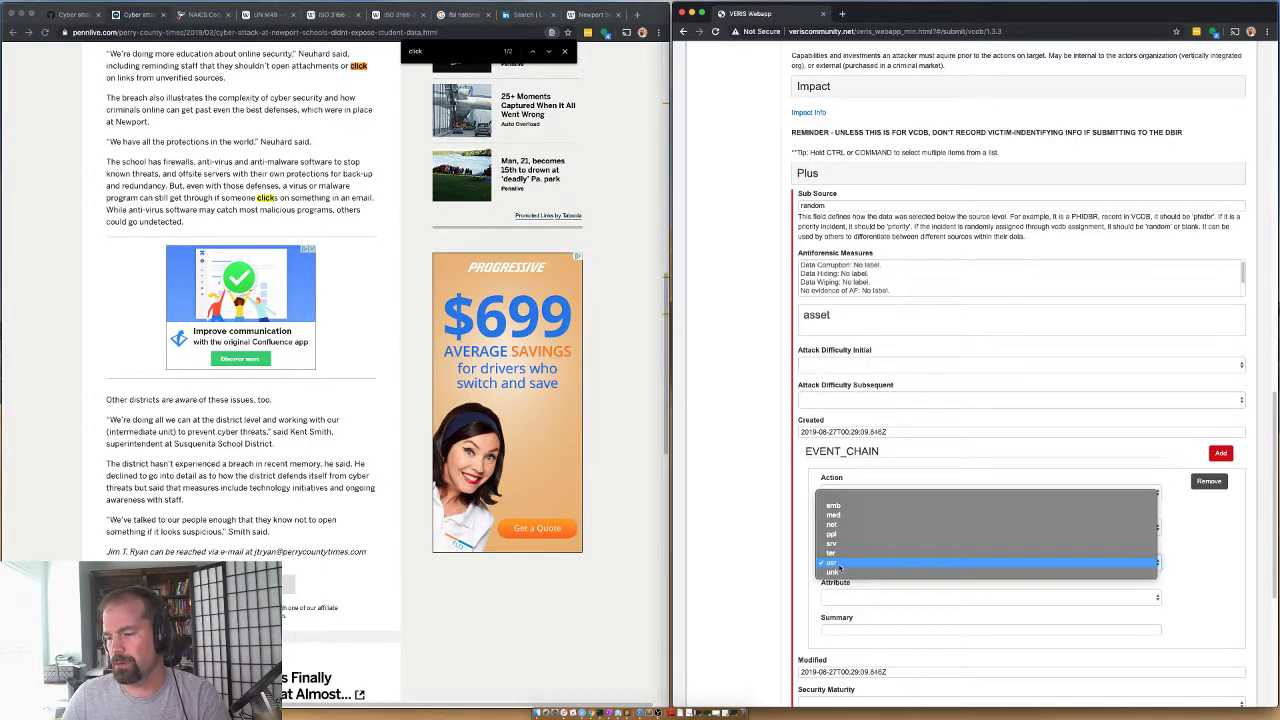
{"action": "left_click", "coordinate": [838, 534]}
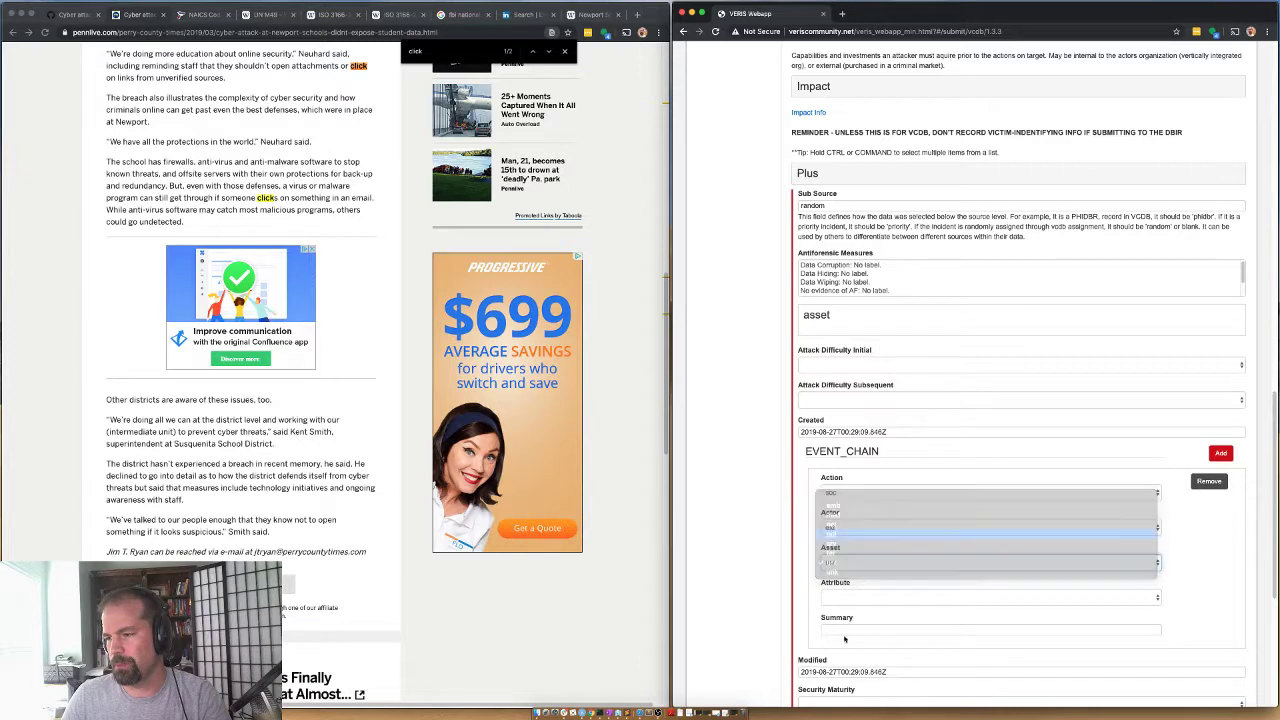
{"action": "left_click", "coordinate": [840, 598]}
{"action": "left_click", "coordinate": [842, 625]}
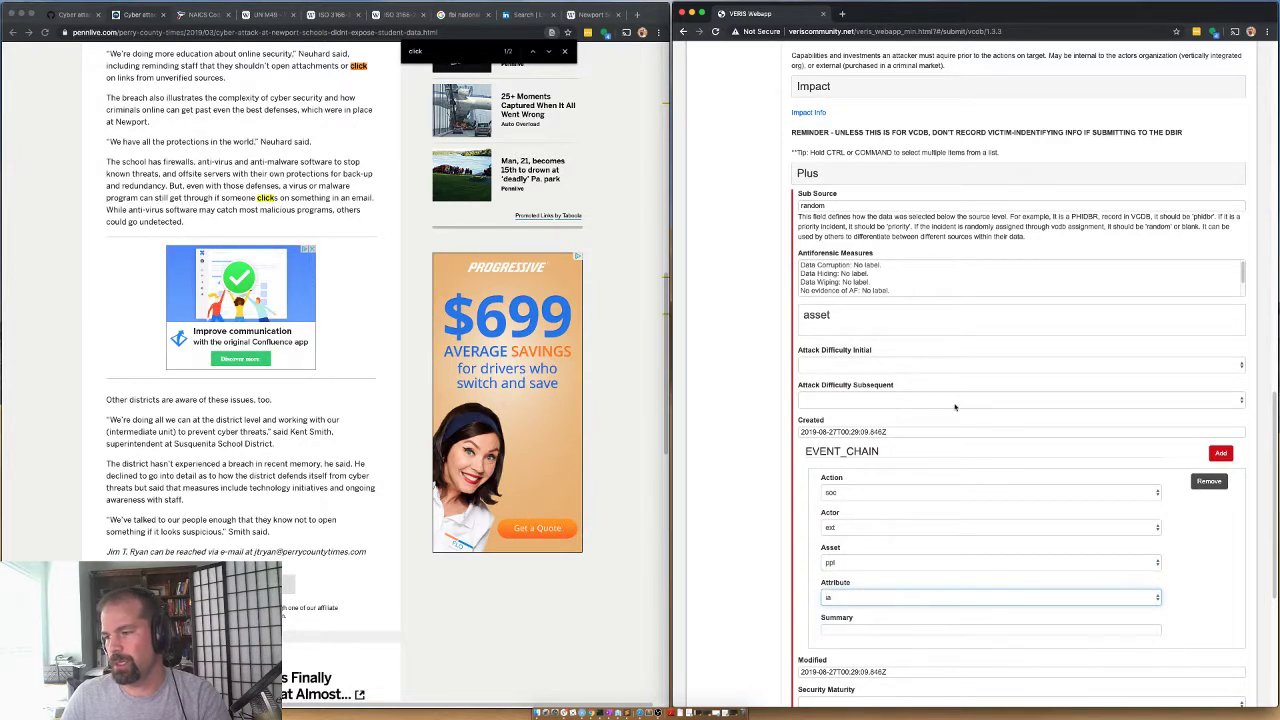
Add a second event chain entry, set its Action to mal and Actor to int, and open its Asset choices
{"action": "left_click", "coordinate": [1225, 453]}
{"action": "scroll", "coordinate": [738, 493], "scroll_direction": "down", "scroll_amount": 5}
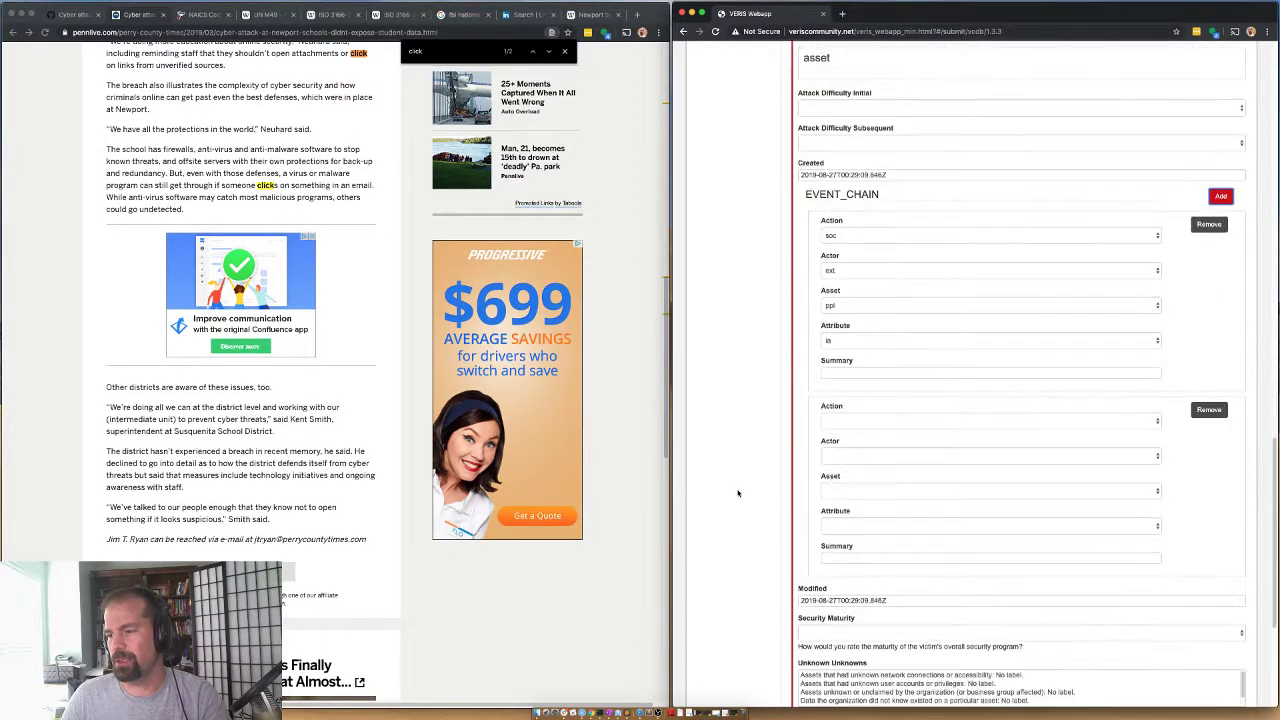
{"action": "left_click", "coordinate": [872, 421]}
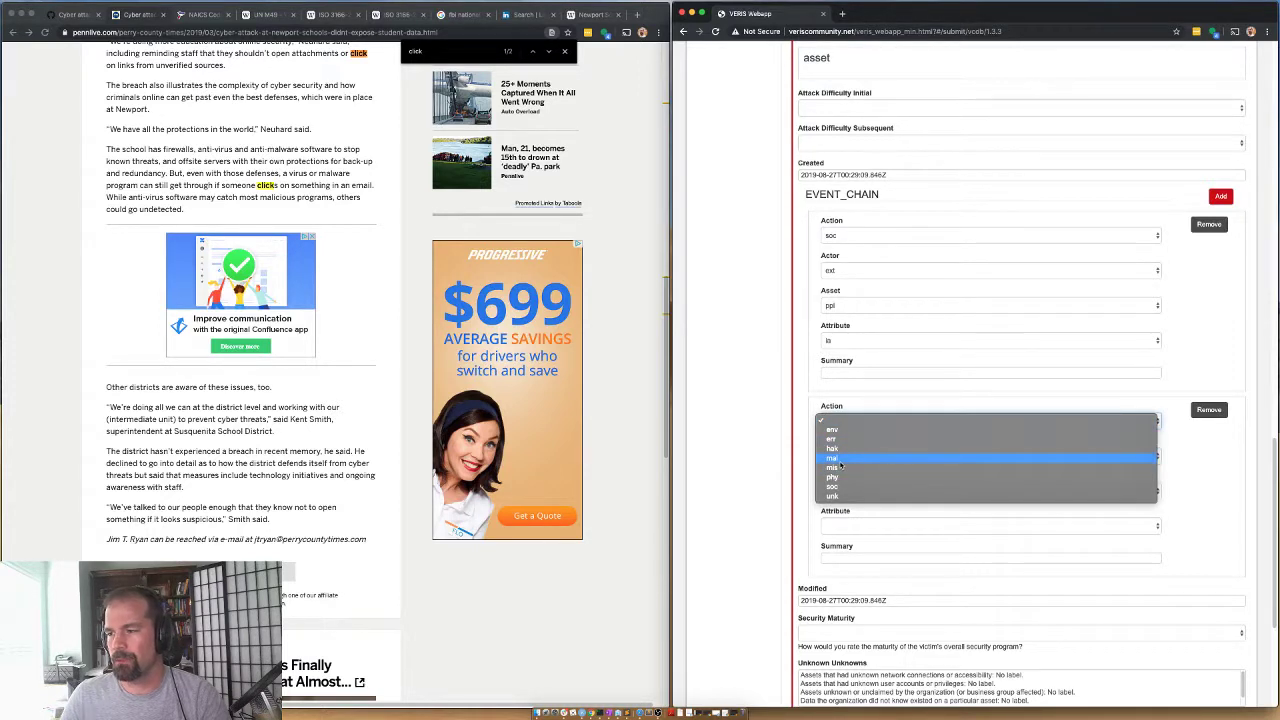
{"action": "left_click", "coordinate": [838, 459]}
{"action": "left_click", "coordinate": [837, 457]}
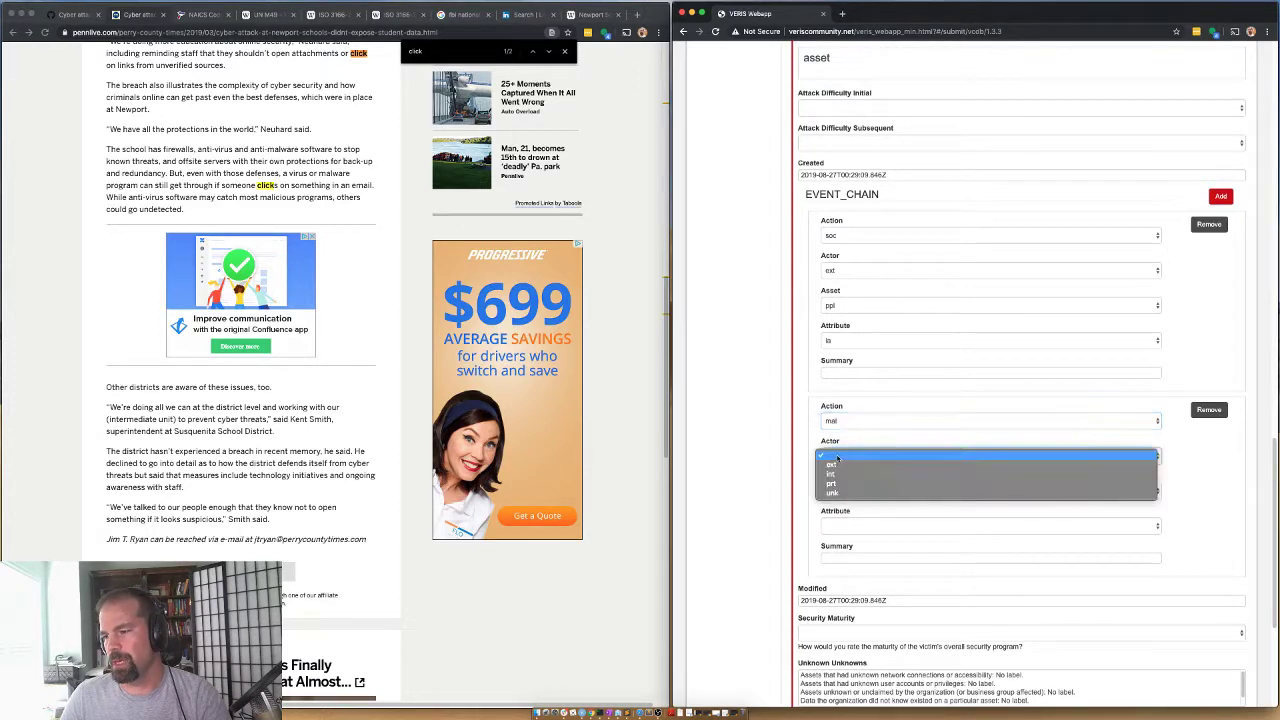
{"action": "left_click", "coordinate": [838, 474]}
{"action": "left_click", "coordinate": [858, 489]}
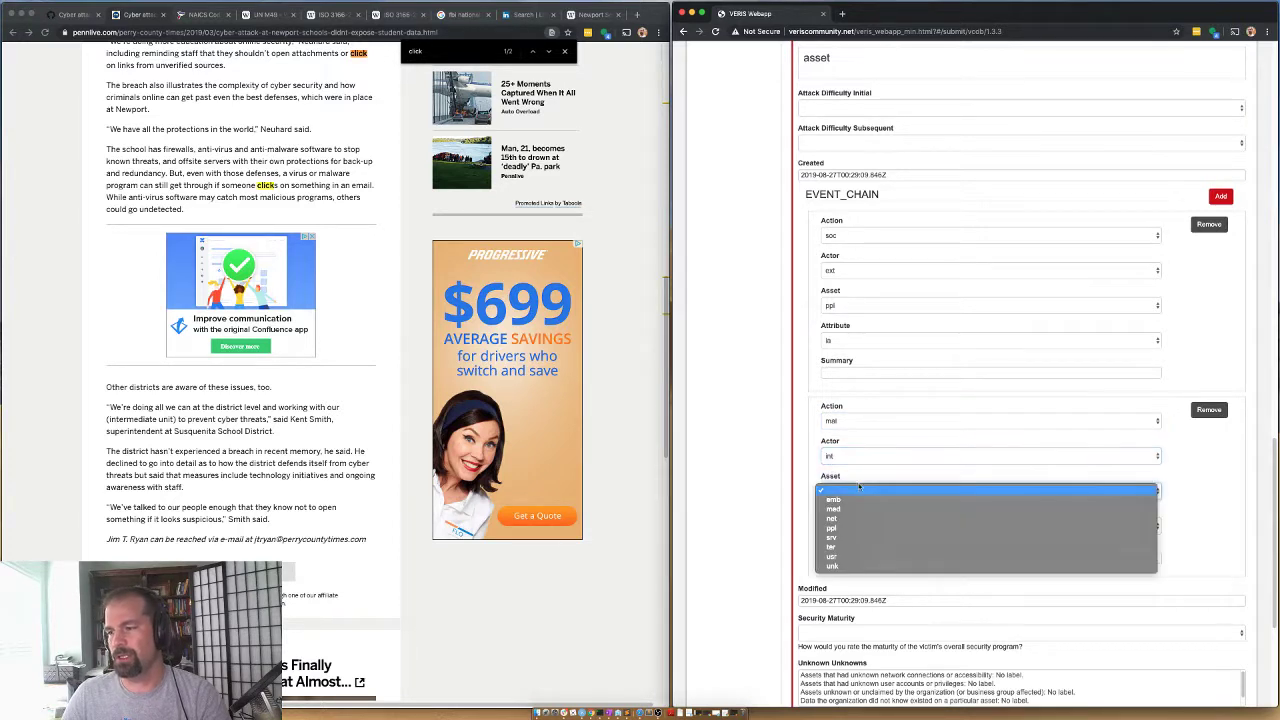
Complete the second event in the event chain with actor ext, asset srv and attribute ia
{"action": "left_click", "coordinate": [846, 537]}
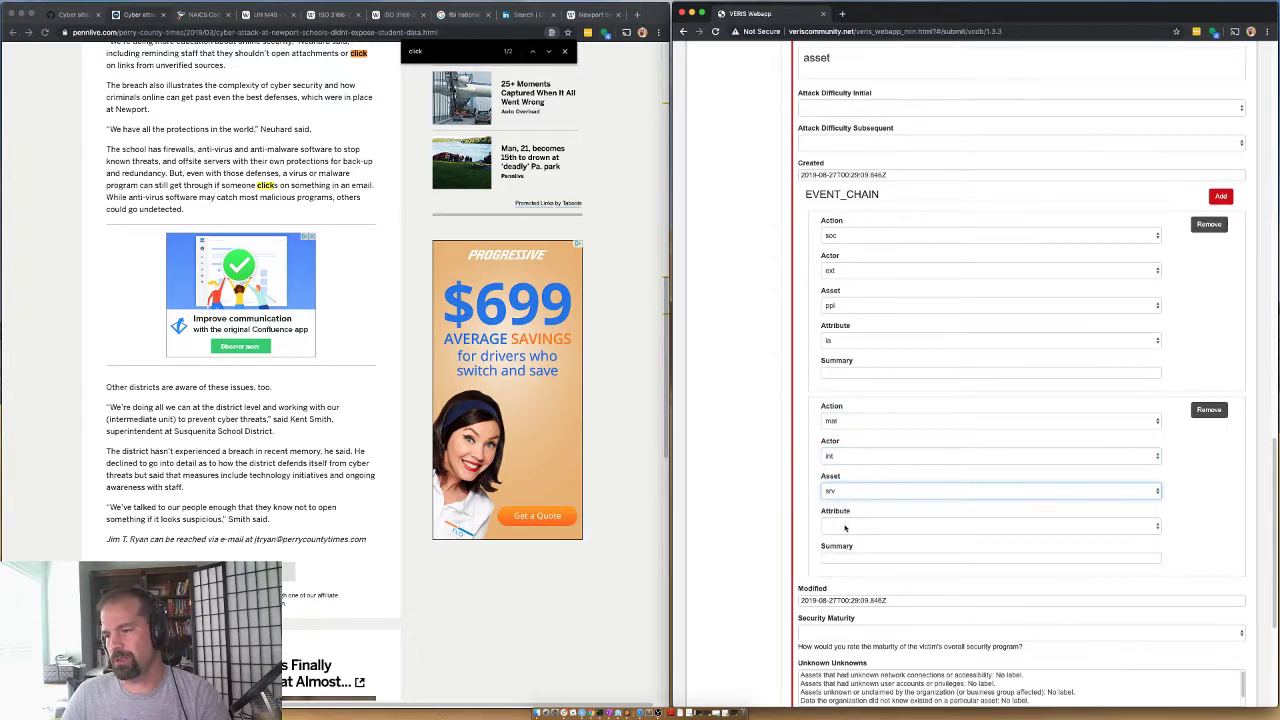
{"action": "left_click", "coordinate": [846, 527]}
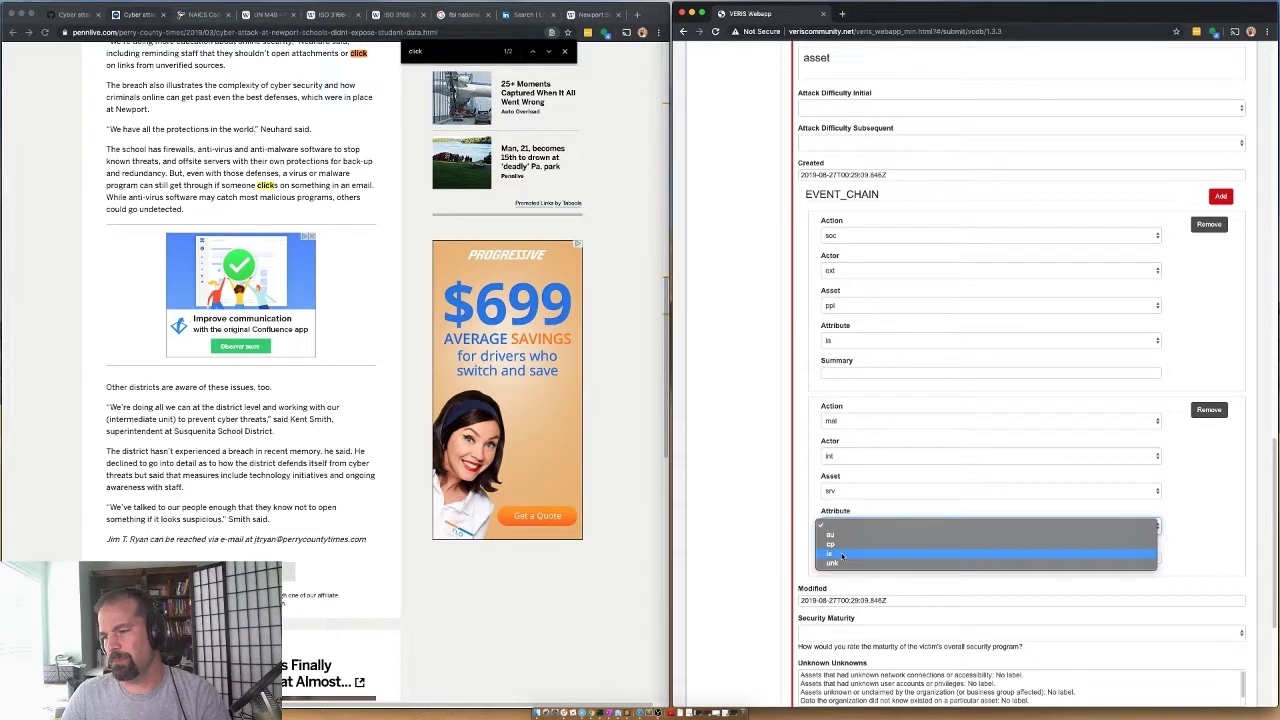
{"action": "left_click", "coordinate": [843, 556]}
{"action": "left_click", "coordinate": [830, 455]}
{"action": "left_click", "coordinate": [830, 446]}
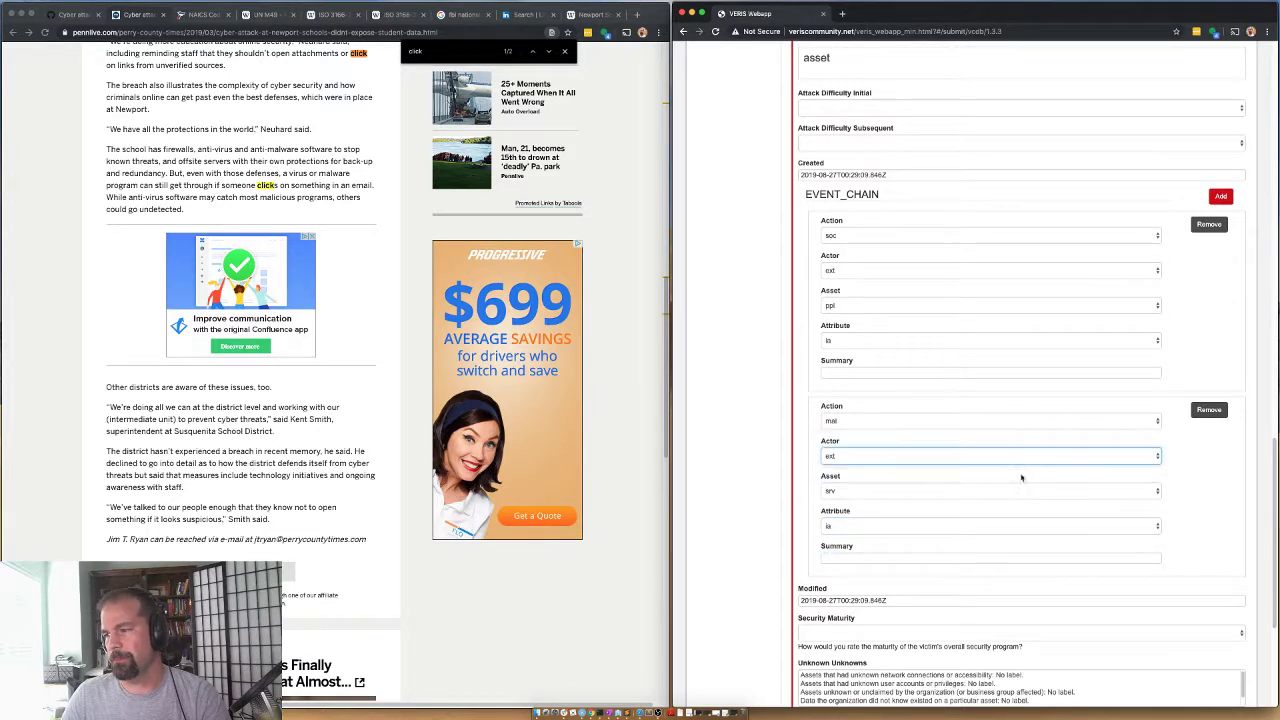
Add a third event to the event chain with action mal and actor ext
{"action": "left_click", "coordinate": [1220, 196]}
{"action": "scroll", "coordinate": [841, 615], "scroll_direction": "down", "scroll_amount": 1}
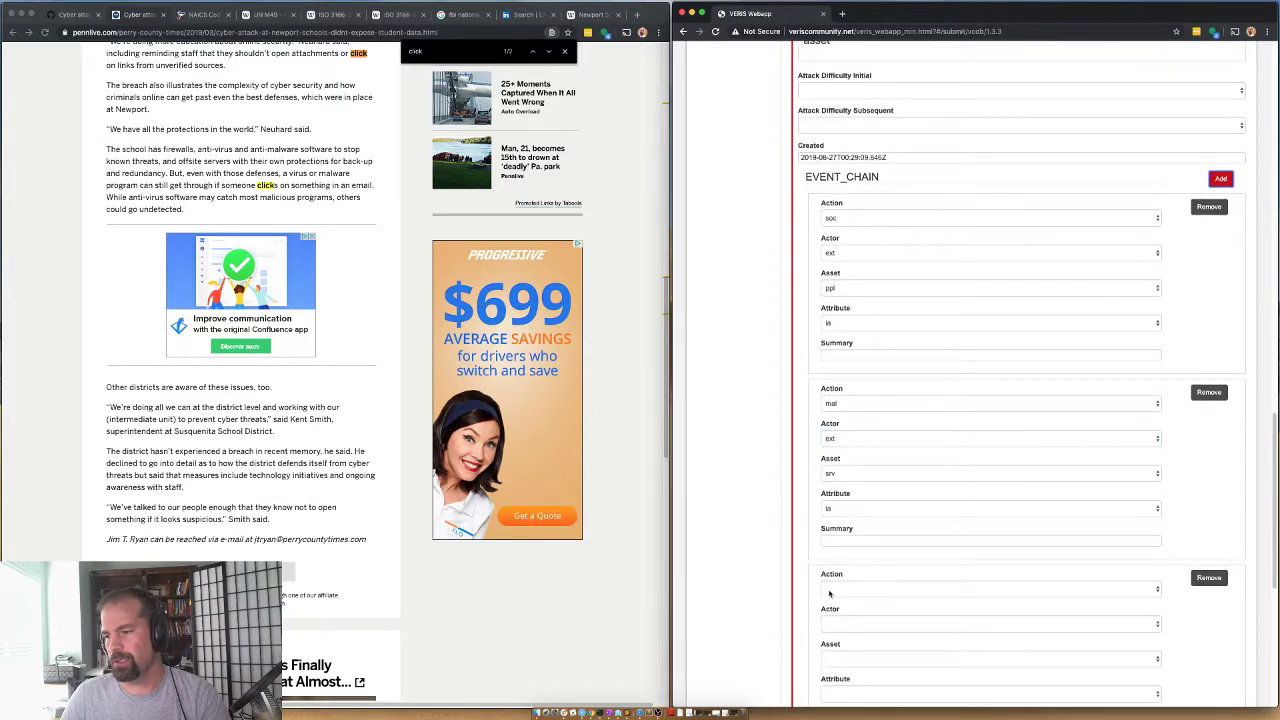
{"action": "left_click", "coordinate": [832, 595]}
{"action": "left_click", "coordinate": [846, 627]}
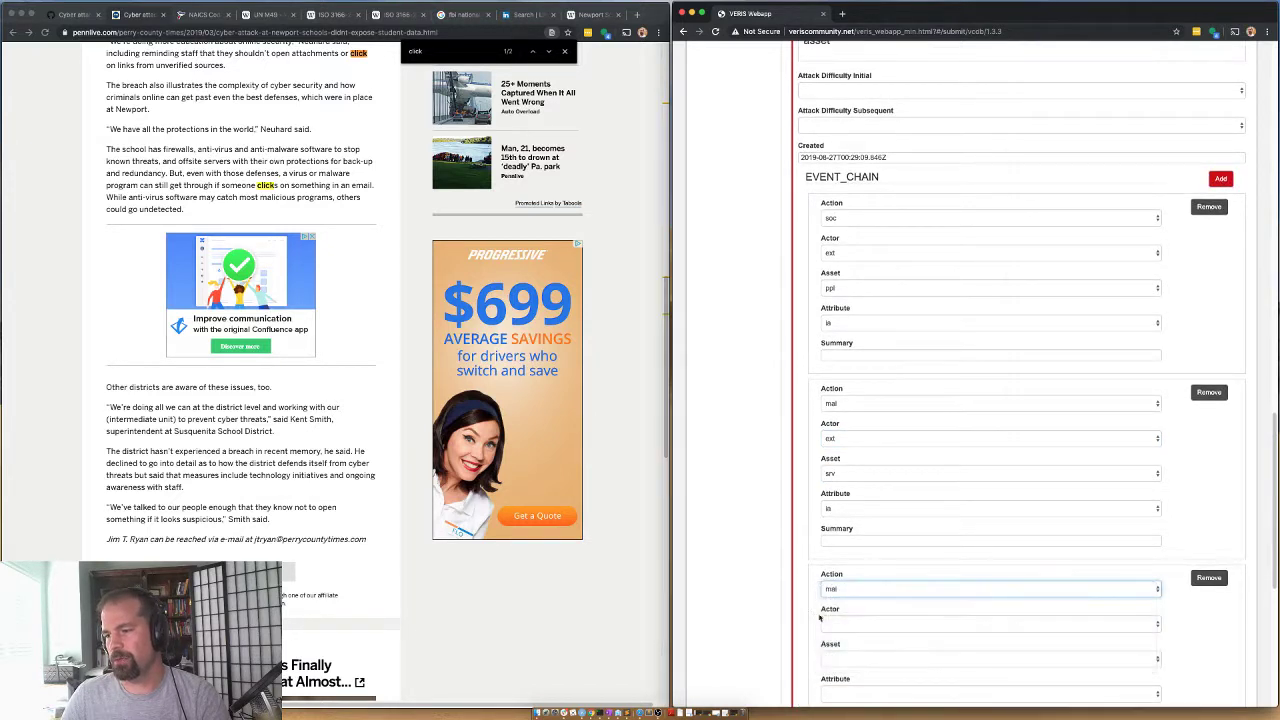
{"action": "scroll", "coordinate": [846, 627], "scroll_direction": "down", "scroll_amount": 1}
{"action": "left_click", "coordinate": [834, 605]}
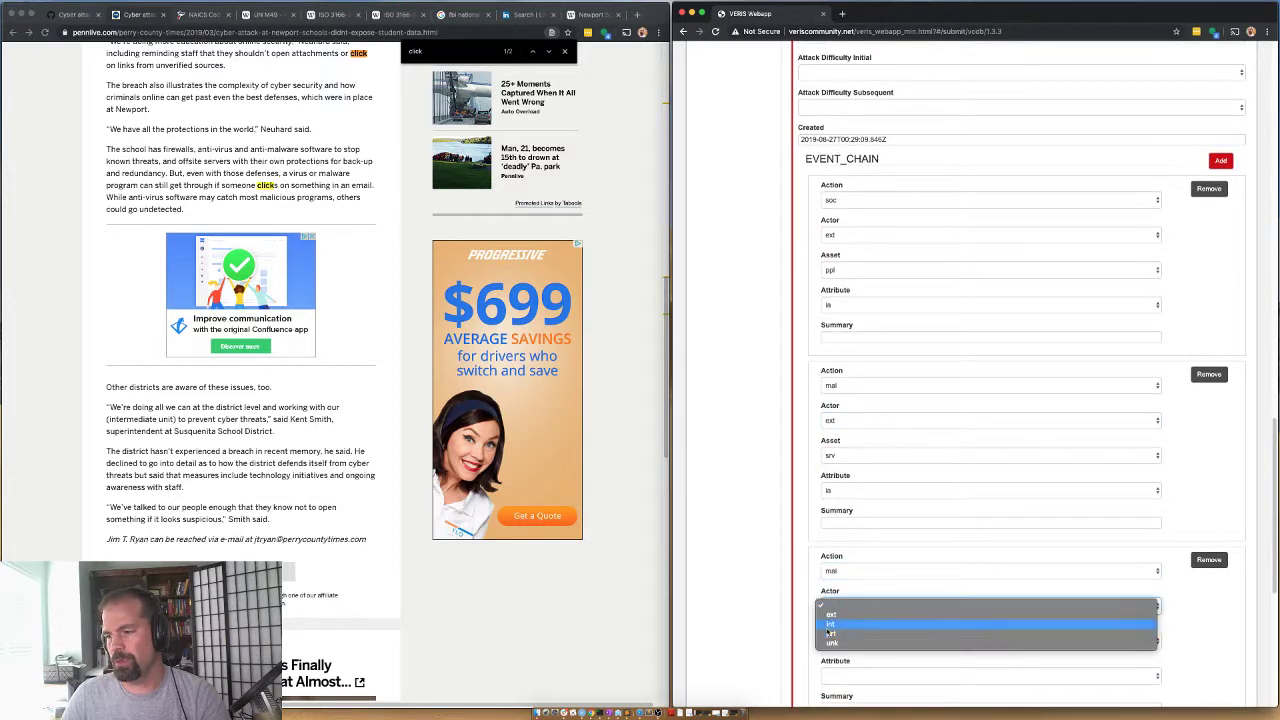
{"action": "left_click", "coordinate": [742, 586]}
{"action": "scroll", "coordinate": [750, 586], "scroll_direction": "down", "scroll_amount": 5}
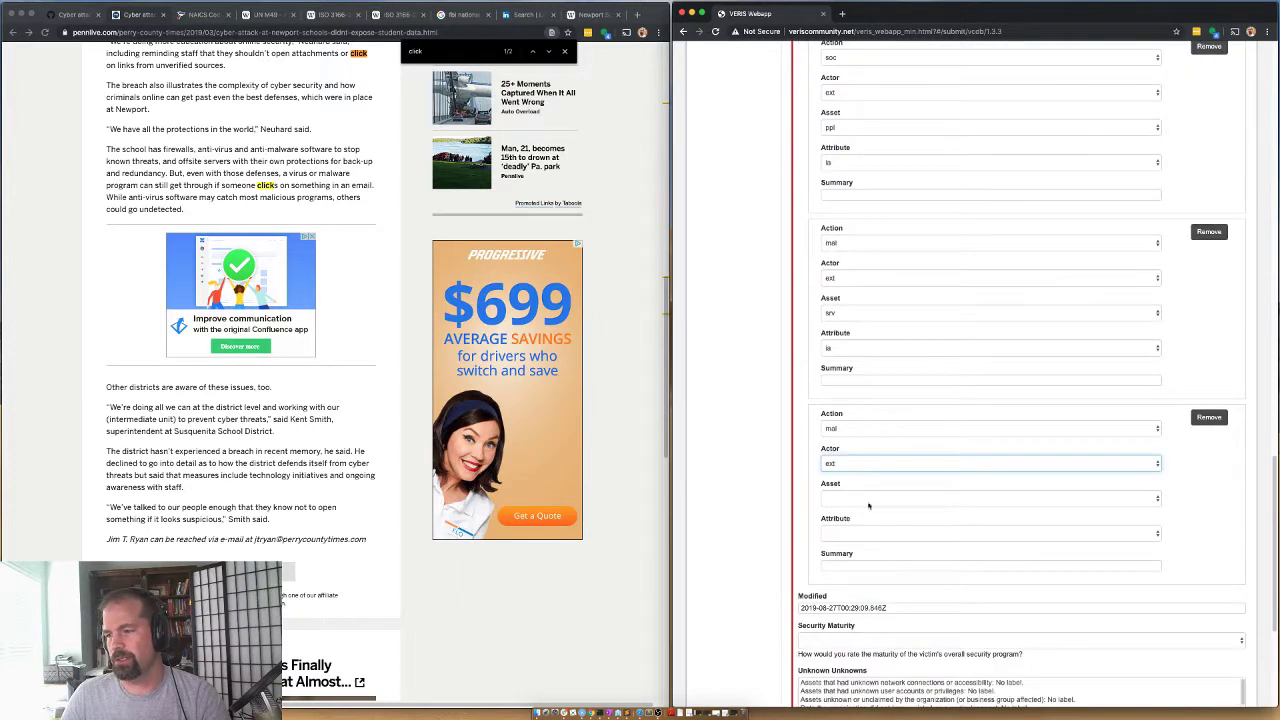
Set the asset of both the second and third events to usr and the third event's attribute to cp
{"action": "left_click", "coordinate": [843, 500]}
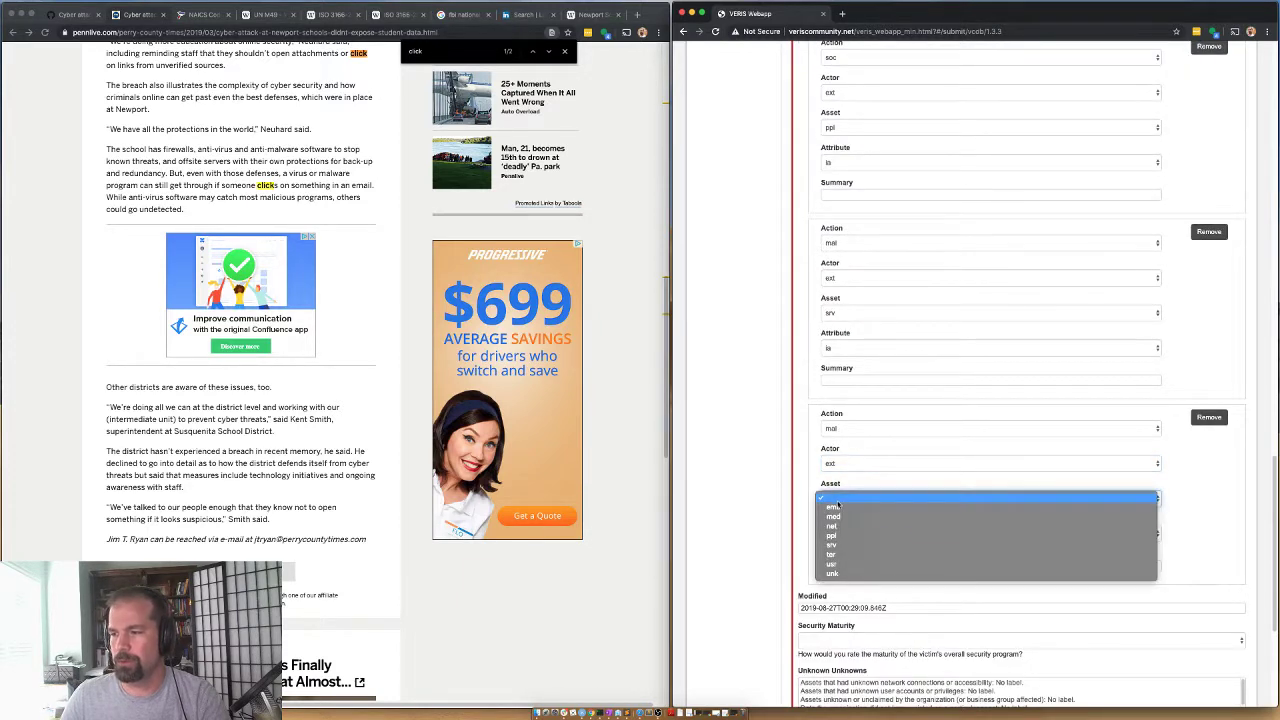
{"action": "left_click", "coordinate": [843, 564]}
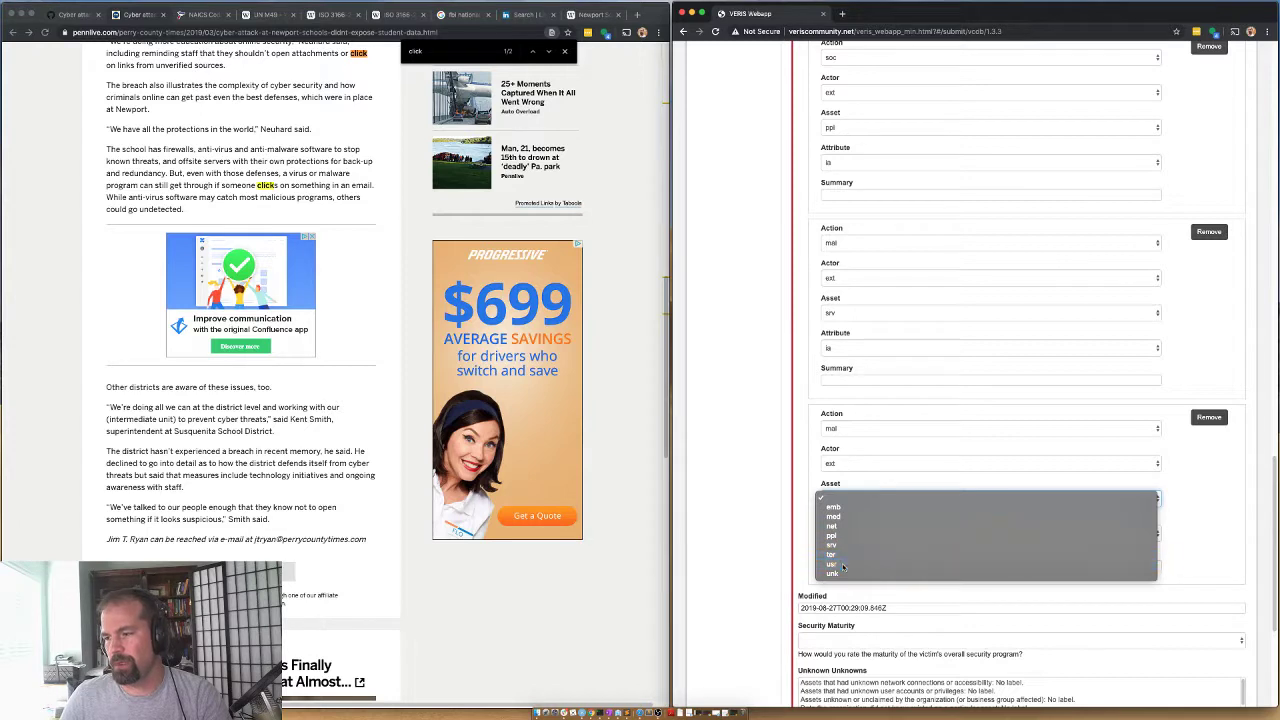
{"action": "left_click", "coordinate": [840, 312]}
{"action": "left_click", "coordinate": [843, 332]}
{"action": "left_click", "coordinate": [831, 532]}
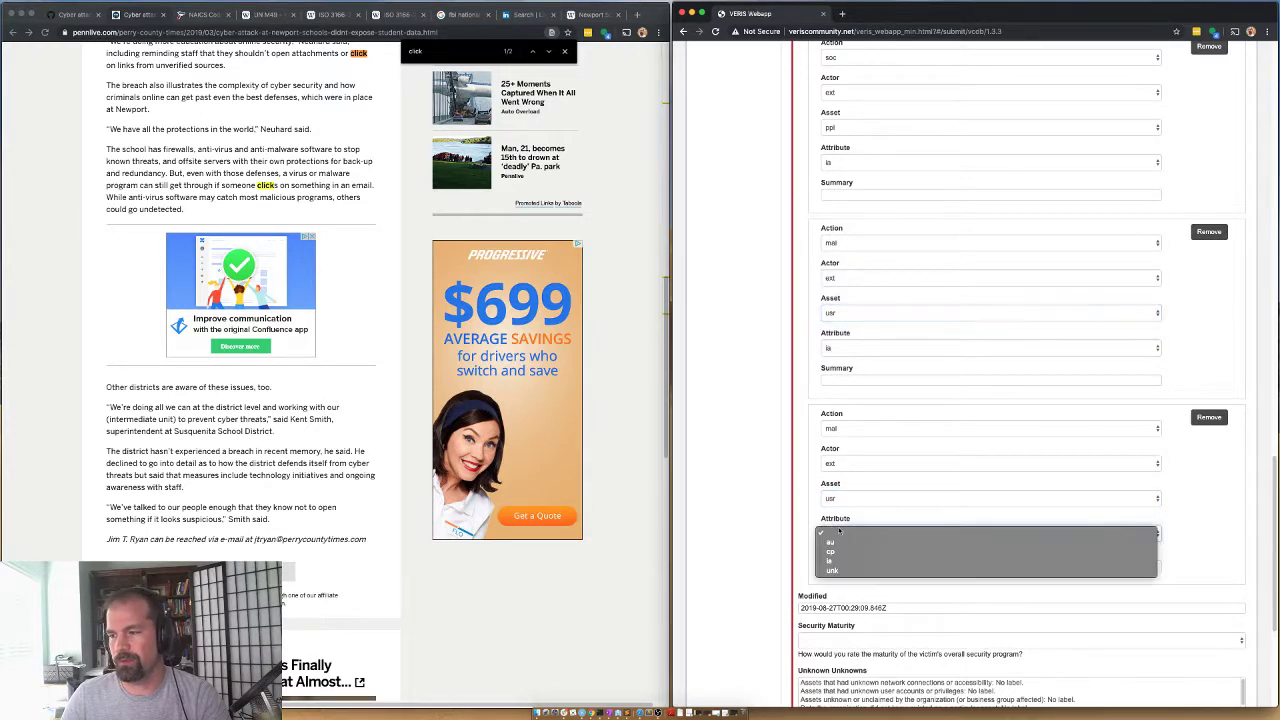
{"action": "left_click", "coordinate": [831, 546]}
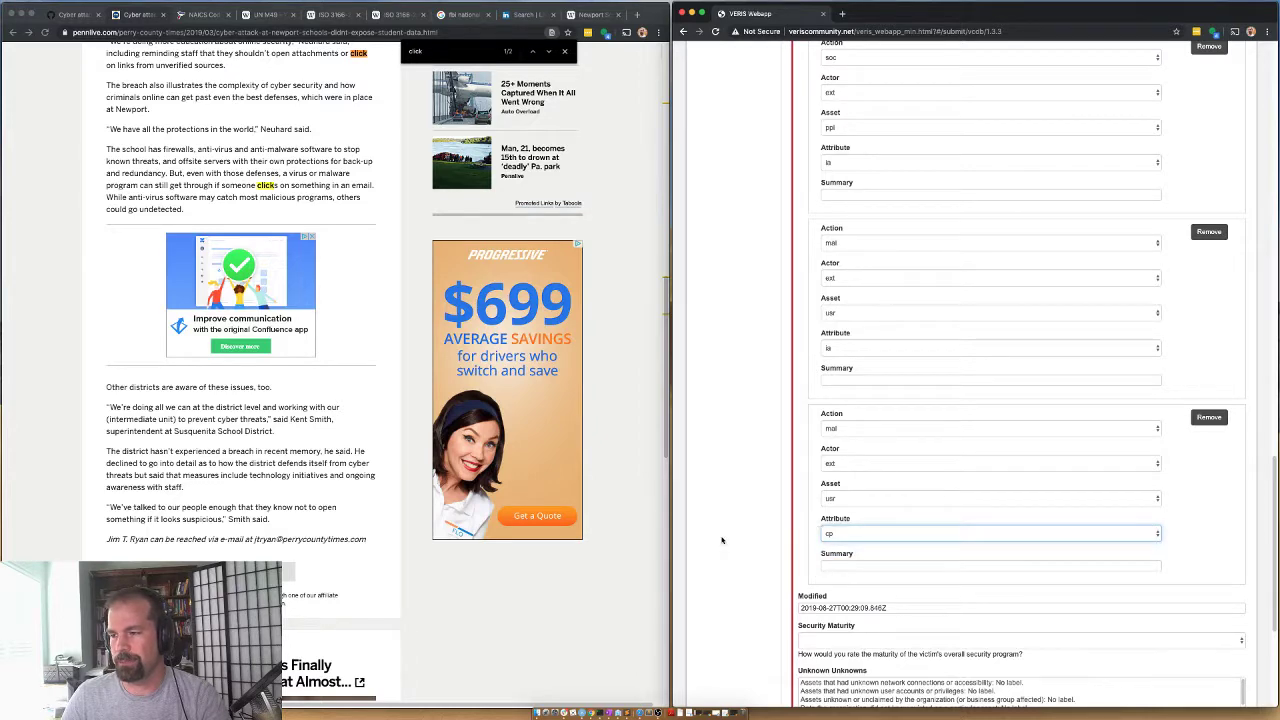
Set the incident's analysis status to Validated and save the incident
{"action": "scroll", "coordinate": [835, 540], "scroll_direction": "down", "scroll_amount": 3}
{"action": "scroll", "coordinate": [855, 571], "scroll_direction": "down", "scroll_amount": 2}
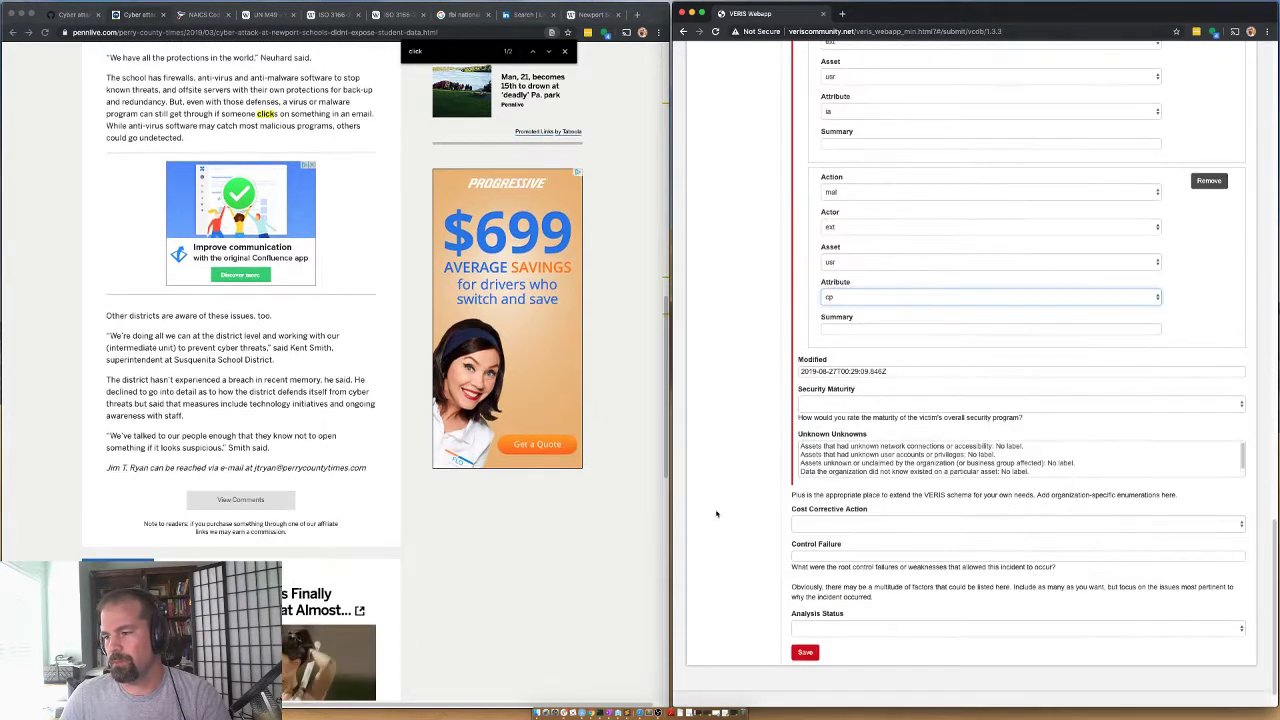
{"action": "left_click", "coordinate": [823, 400]}
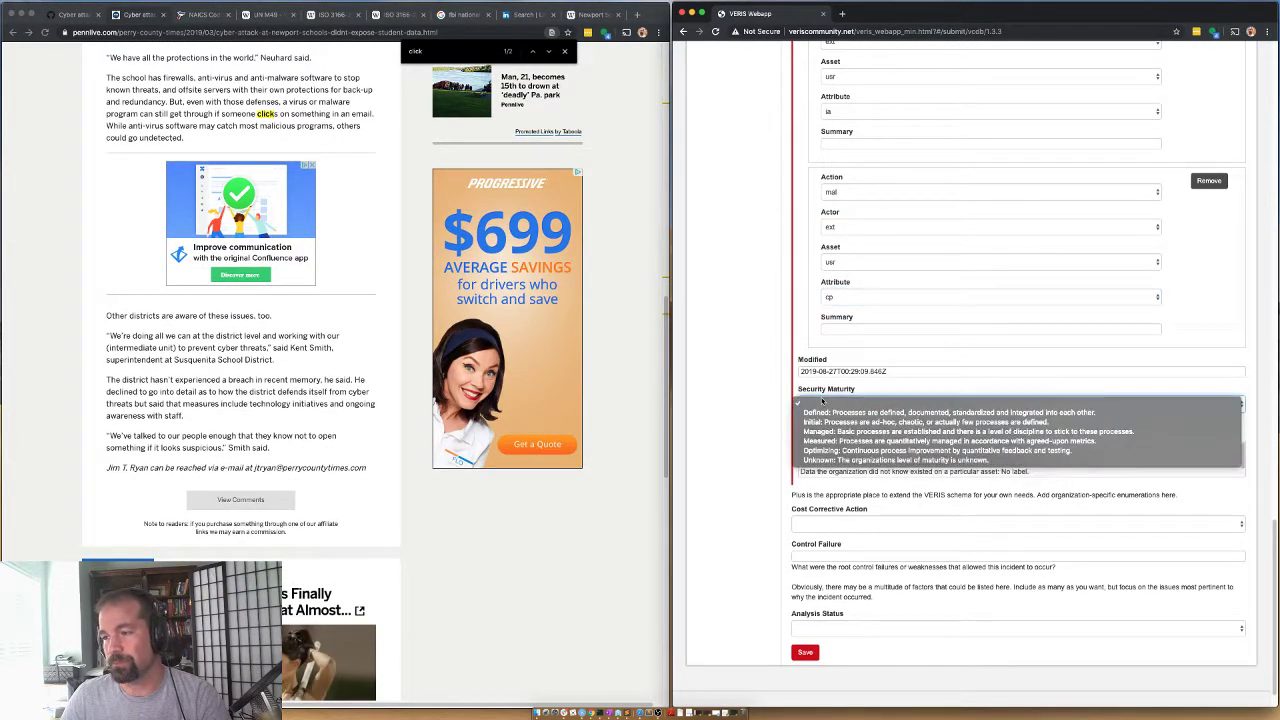
{"action": "left_click", "coordinate": [716, 447]}
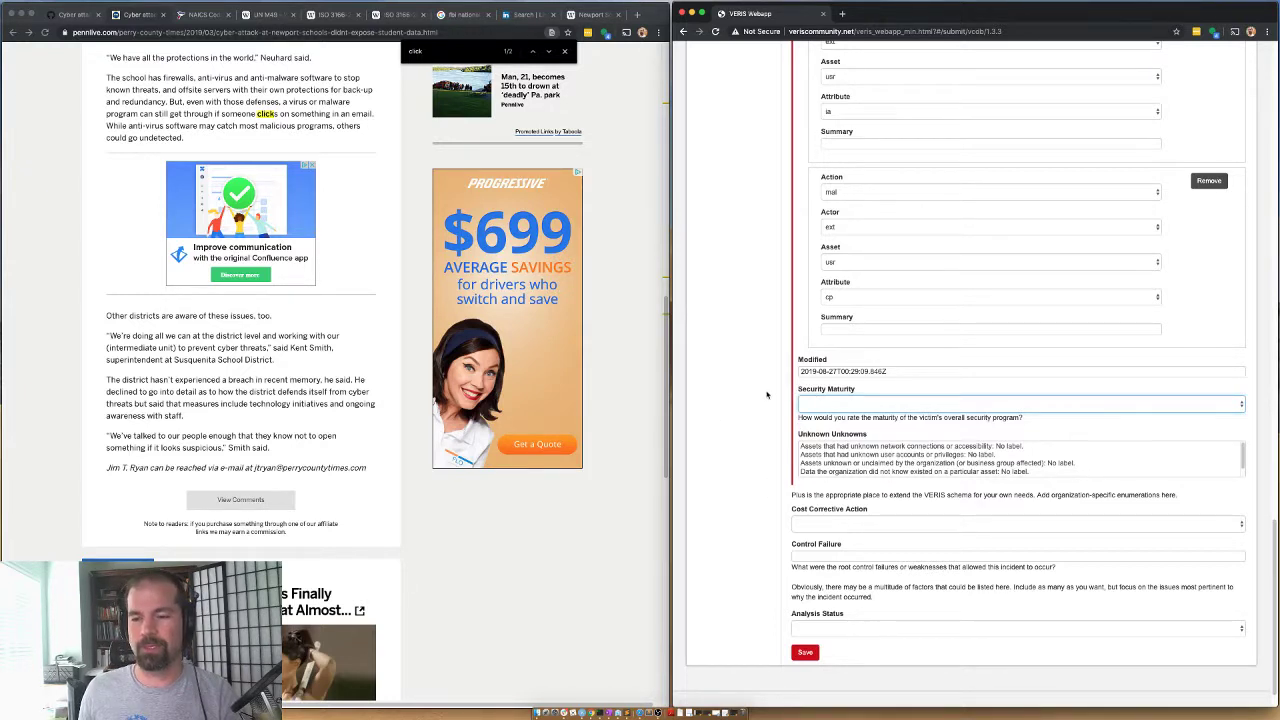
{"action": "left_click", "coordinate": [803, 630]}
{"action": "left_click", "coordinate": [823, 634]}
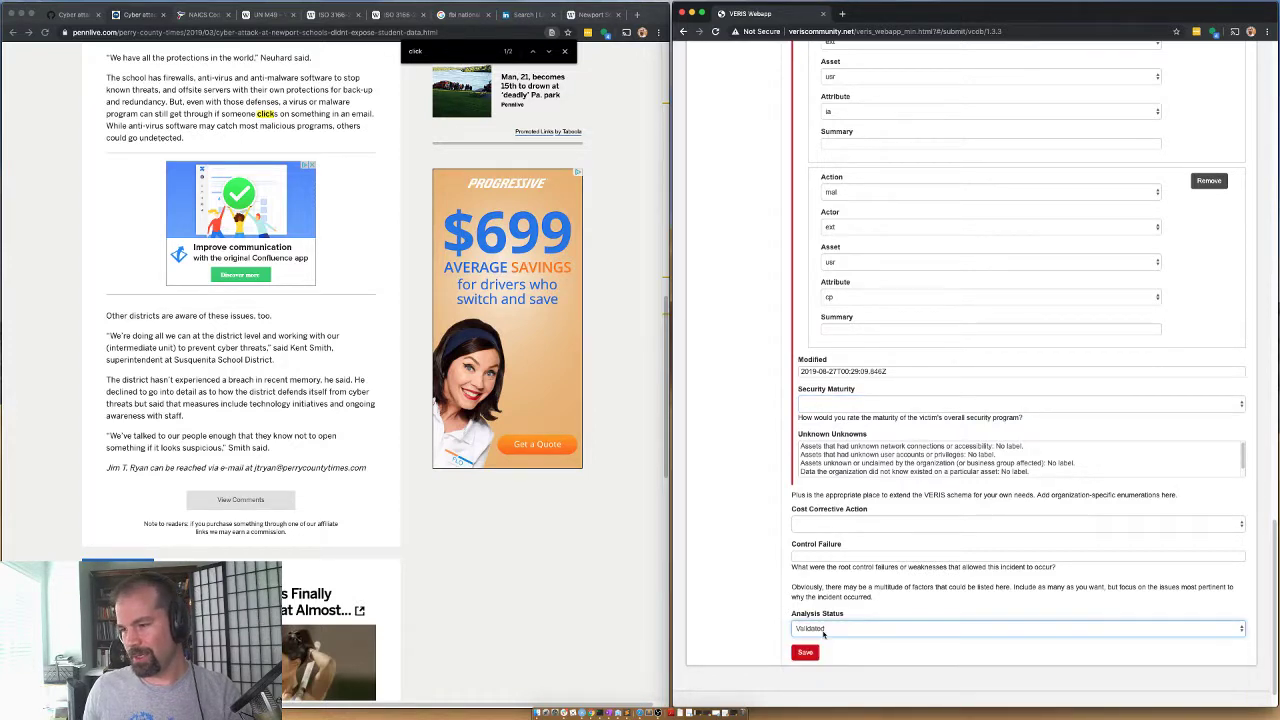
{"action": "left_click", "coordinate": [805, 652]}
Copy the generated incident JSON into a new text editor document and return to the VERIS incident form
{"action": "left_click_drag", "start_coordinate": [970, 245], "coordinate": [690, 148]}
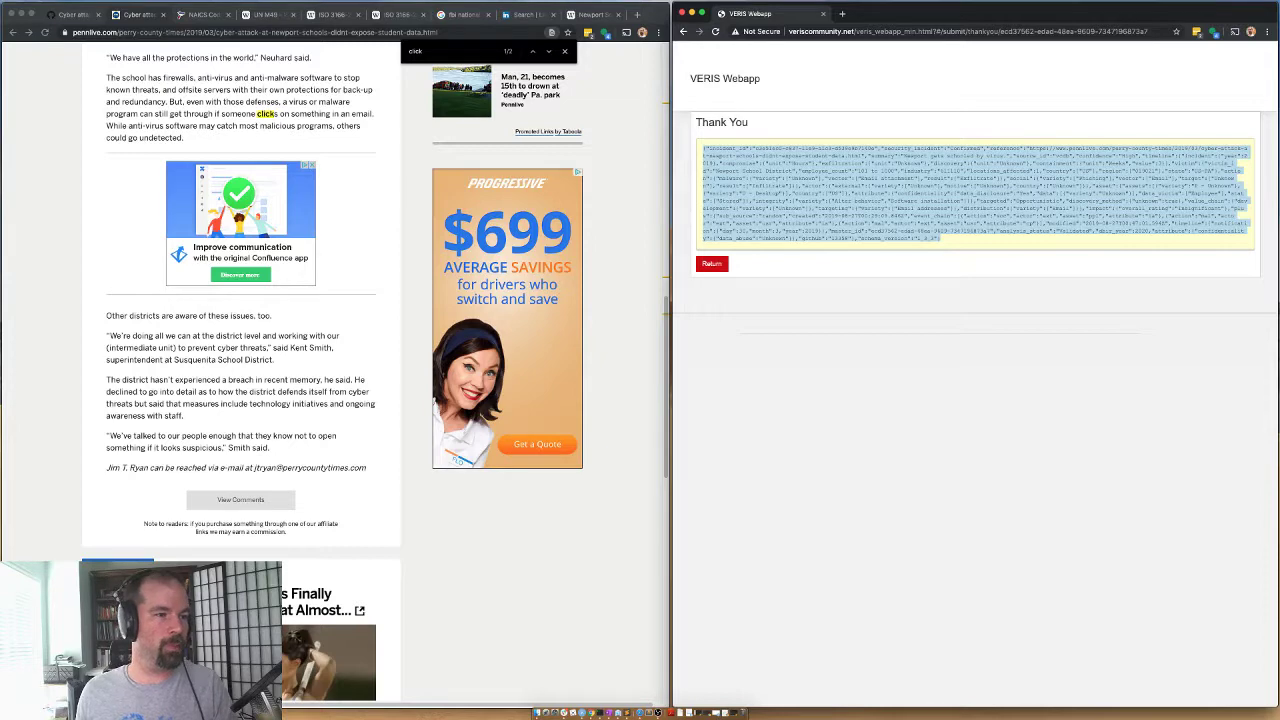
{"action": "left_click_drag", "start_coordinate": [0, 340], "coordinate": [648, 254]}
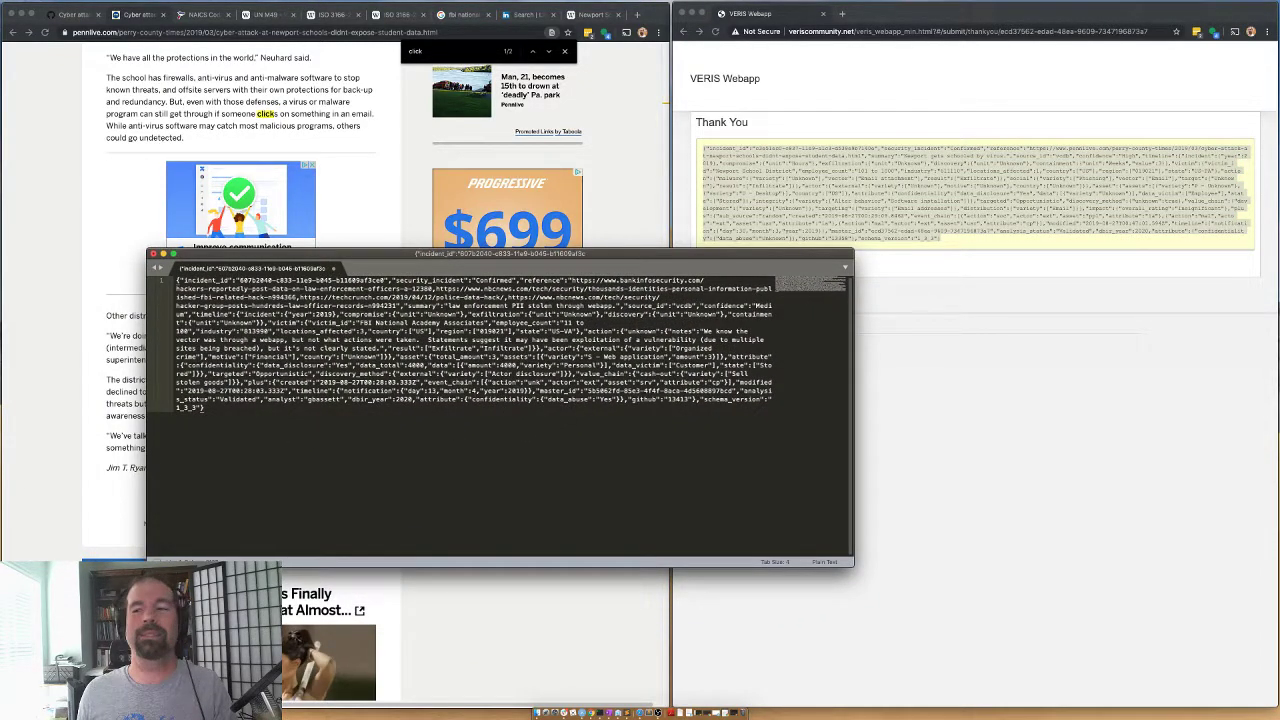
{"action": "key", "text": "super+n"}
{"action": "key", "text": "super+v"}
{"action": "left_click_drag", "start_coordinate": [280, 256], "coordinate": [0, 280]}
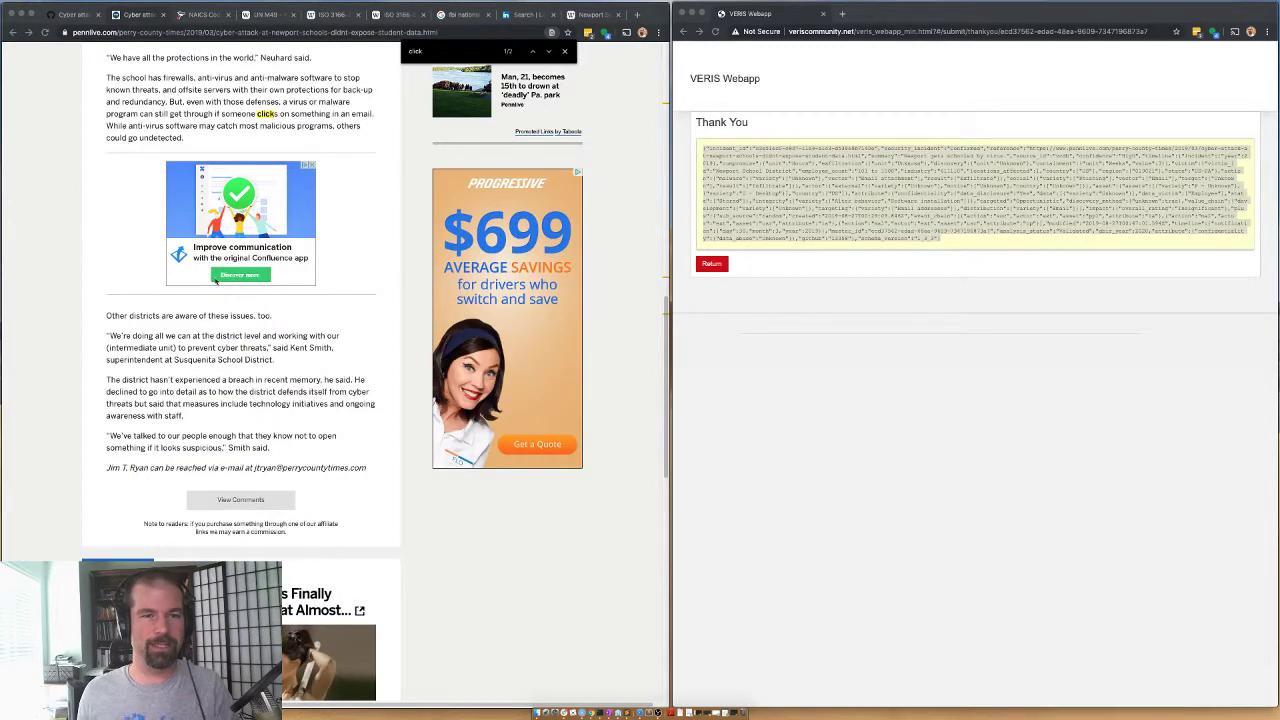
{"action": "left_click", "coordinate": [712, 263]}
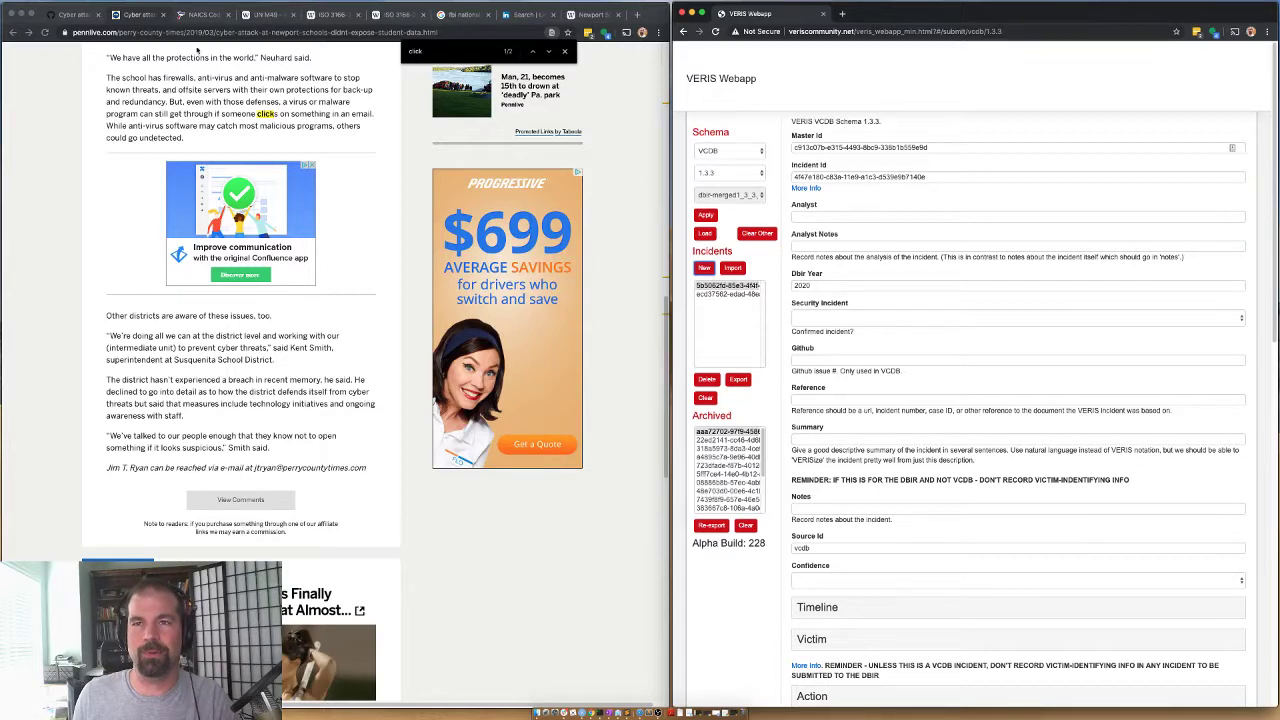
Close GitHub issue #13358 about the Newport schools attack and refresh the list of assigned open issues
{"action": "left_click", "coordinate": [165, 14]}
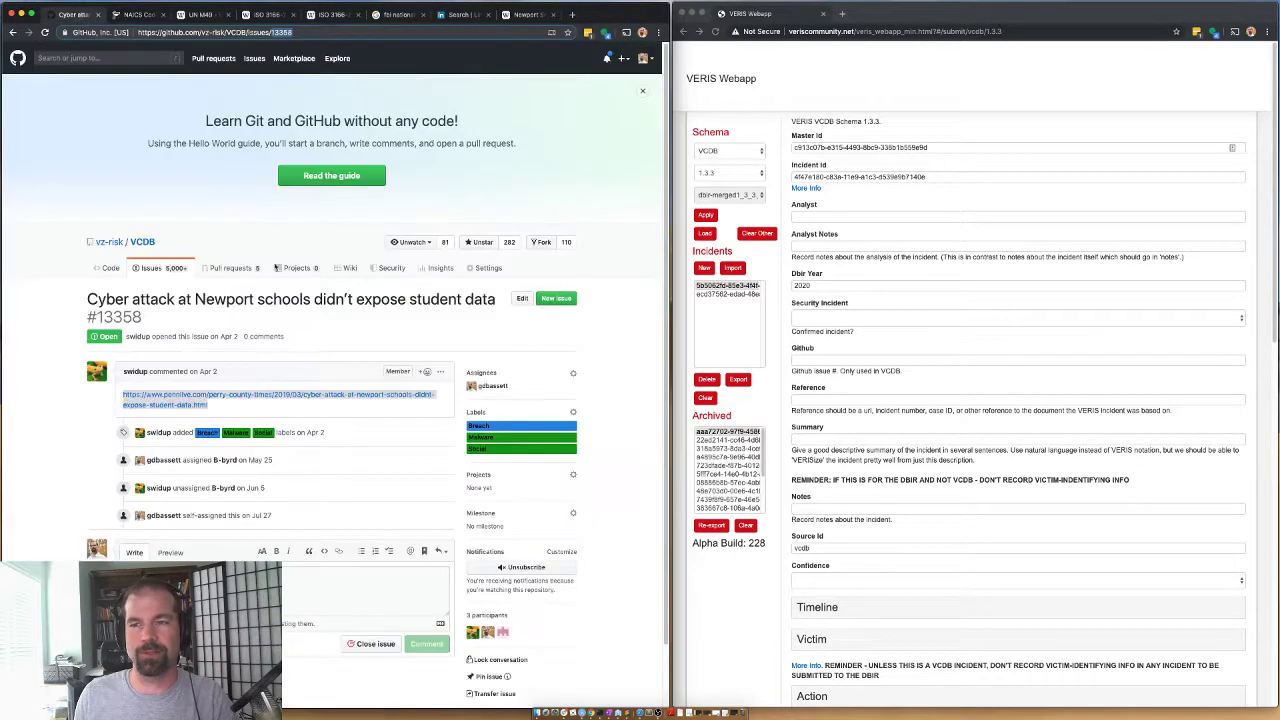
{"action": "left_click", "coordinate": [393, 645]}
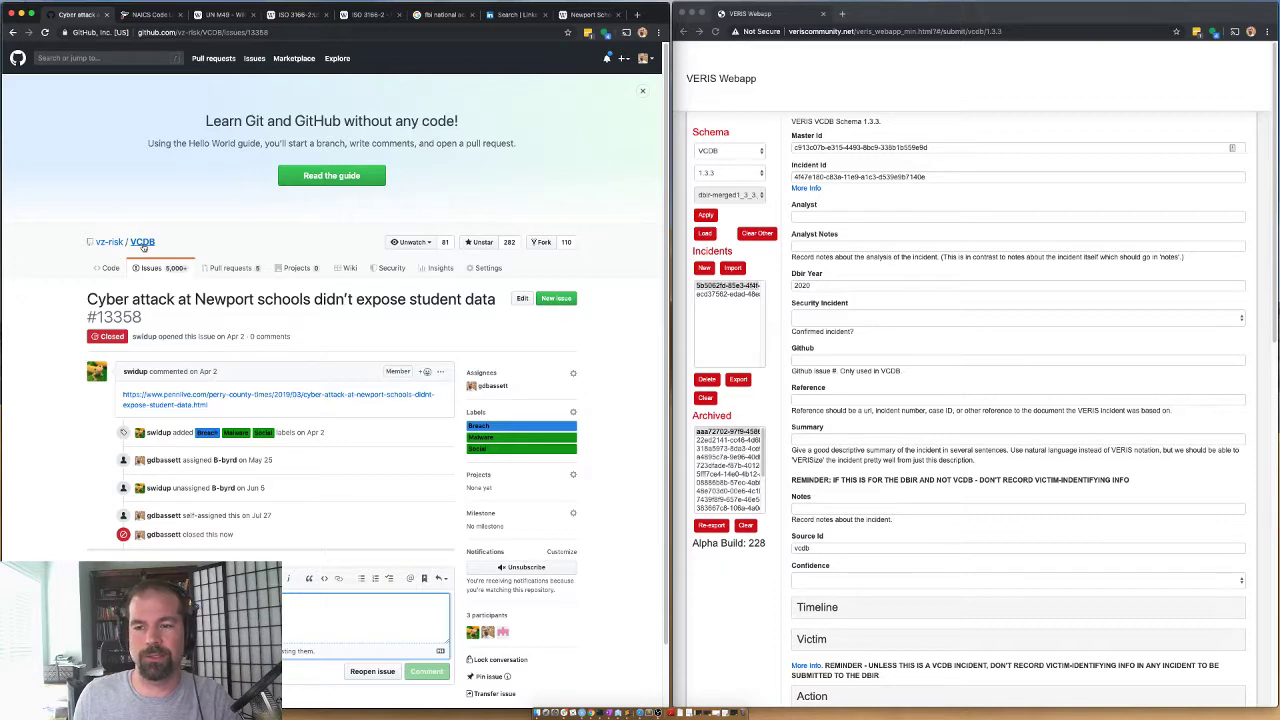
{"action": "left_click", "coordinate": [12, 32]}
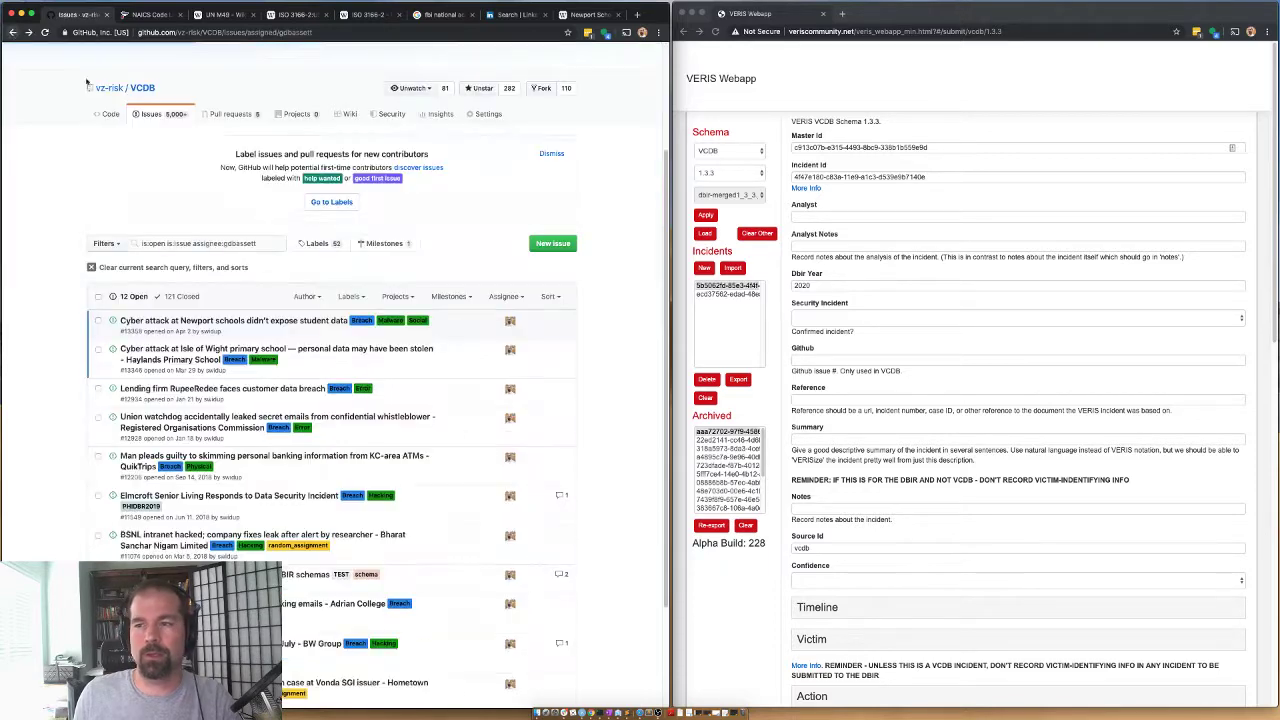
{"action": "left_click", "coordinate": [45, 32]}
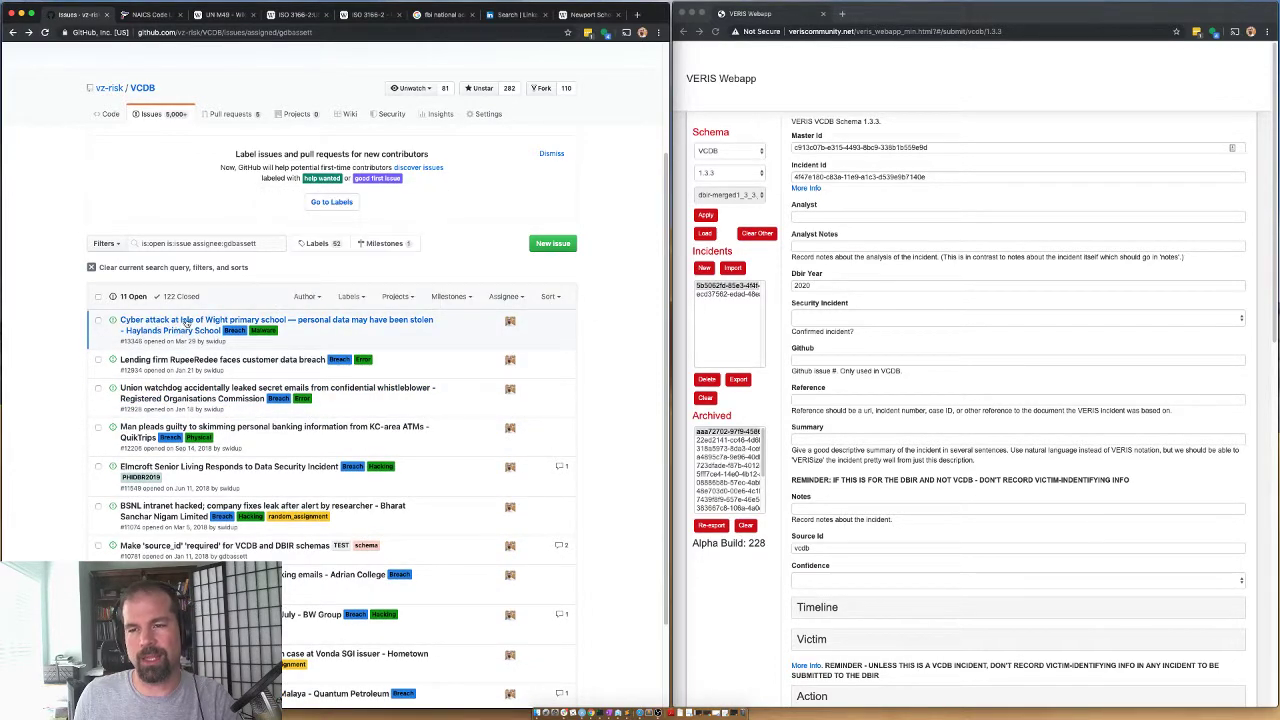
Open issue #13346 about the Isle of Wight primary school attack and its linked article in a new tab
{"action": "mouse_move", "coordinate": [245, 322]}
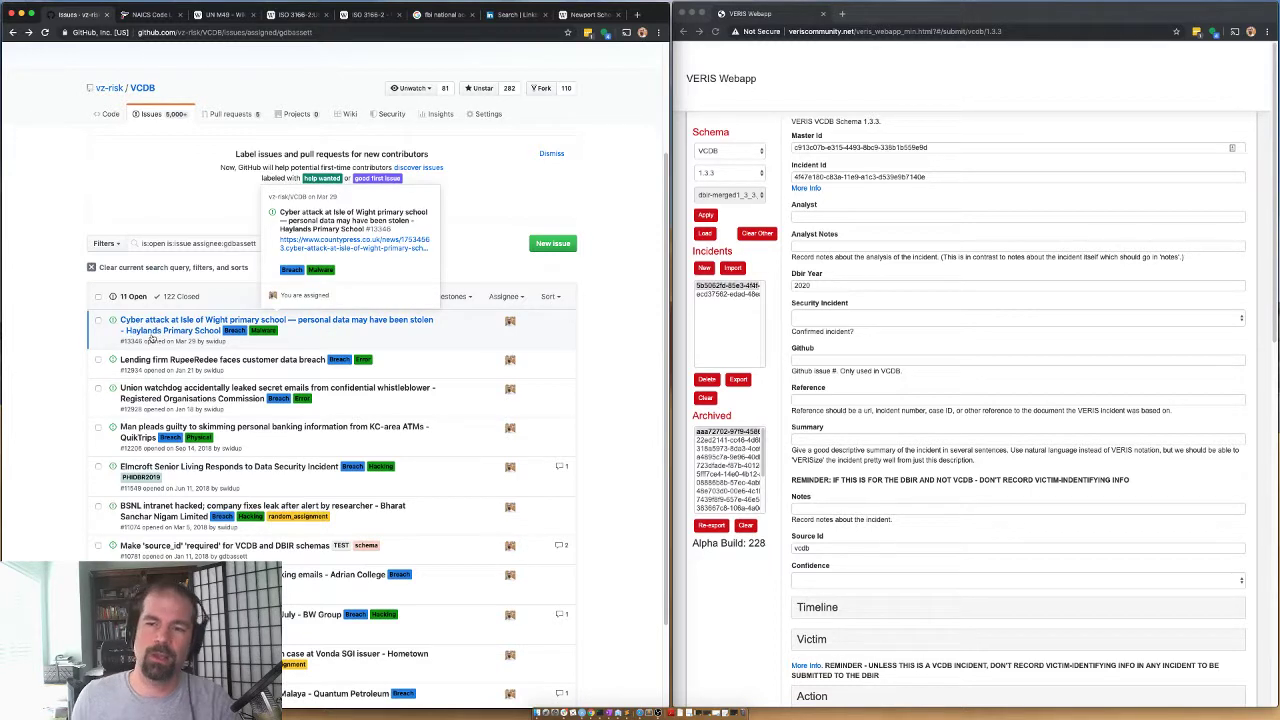
{"action": "left_click", "coordinate": [310, 320]}
{"action": "right_click", "coordinate": [227, 401]}
{"action": "left_click", "coordinate": [270, 401]}
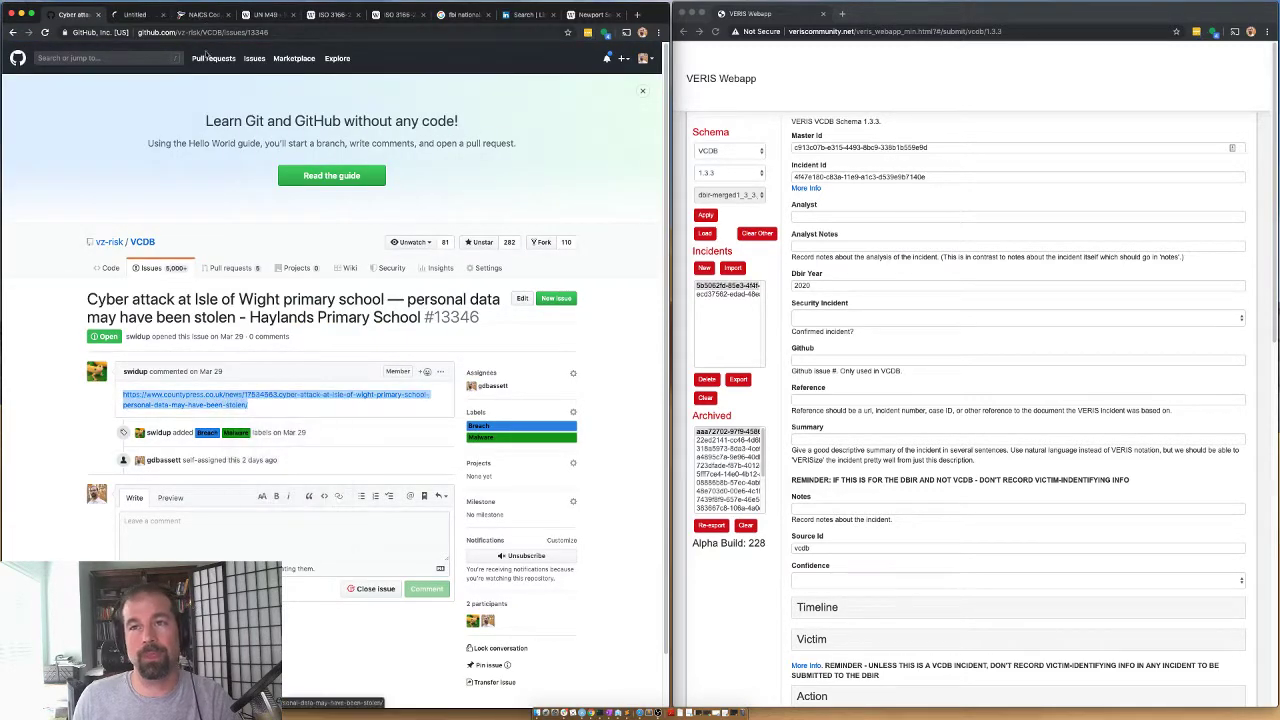
{"action": "left_click", "coordinate": [133, 14]}
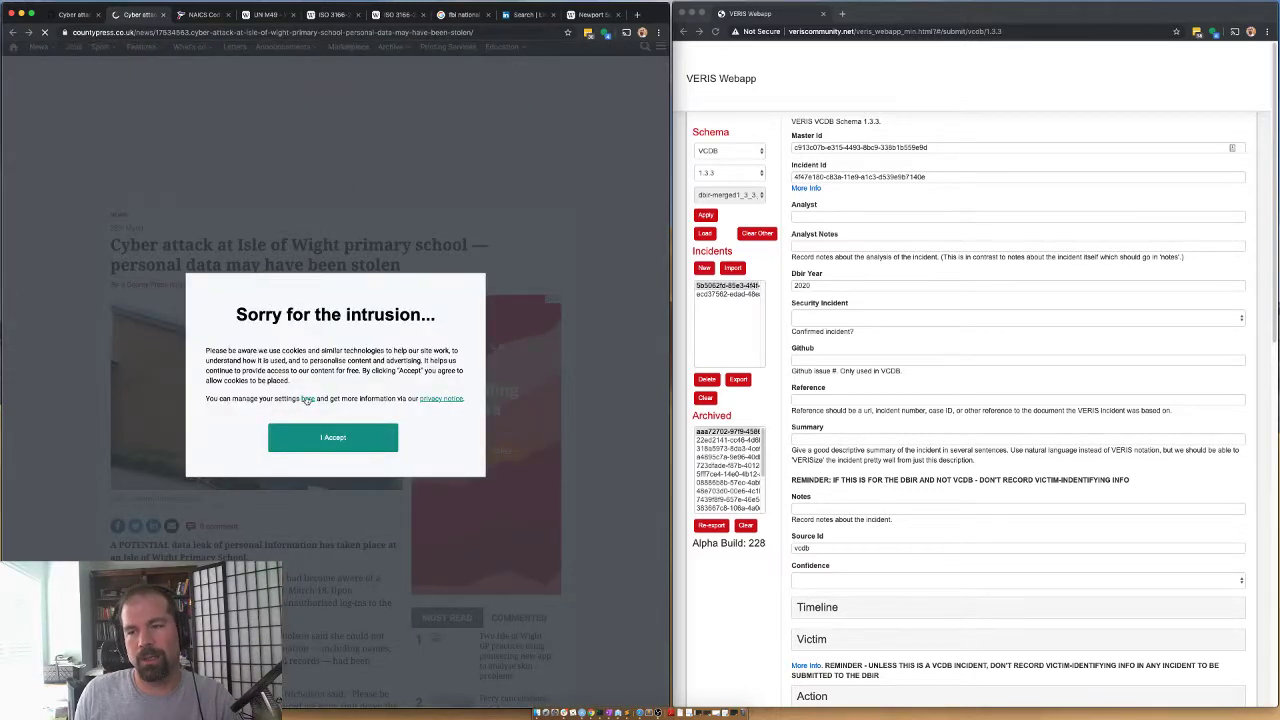
{"action": "left_click", "coordinate": [307, 400]}
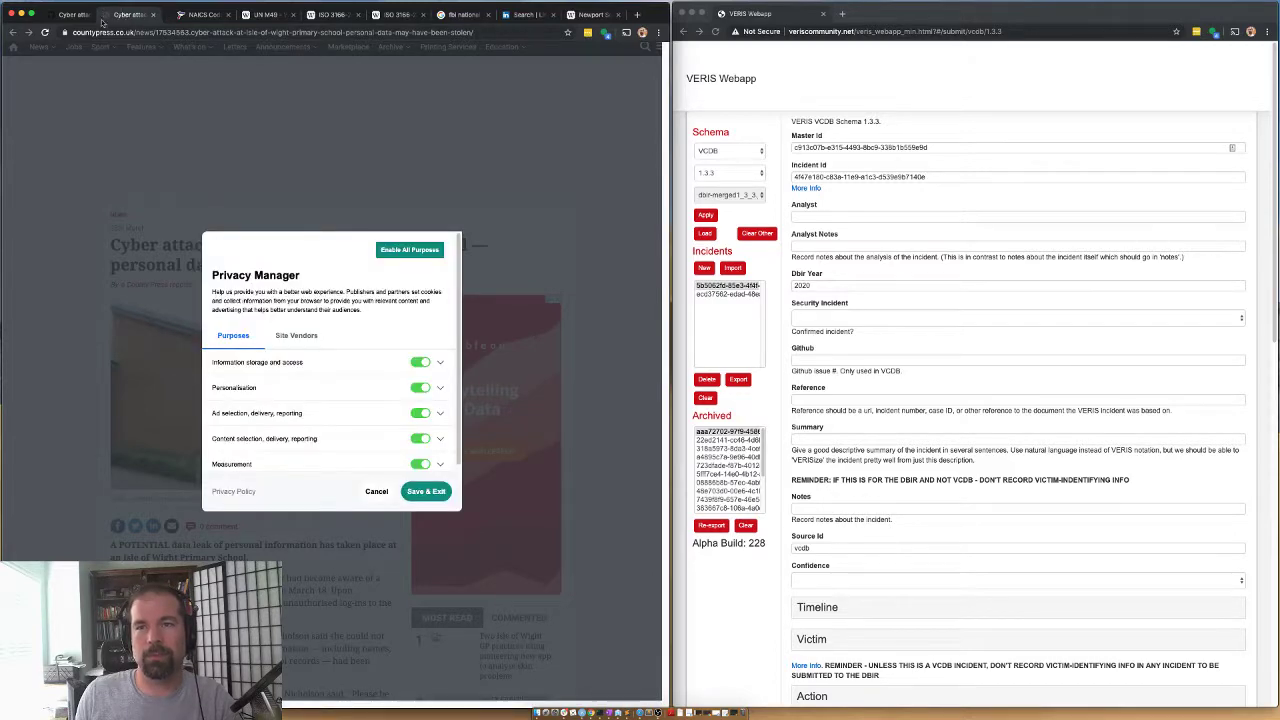
{"action": "key", "text": "ctrl+w"}
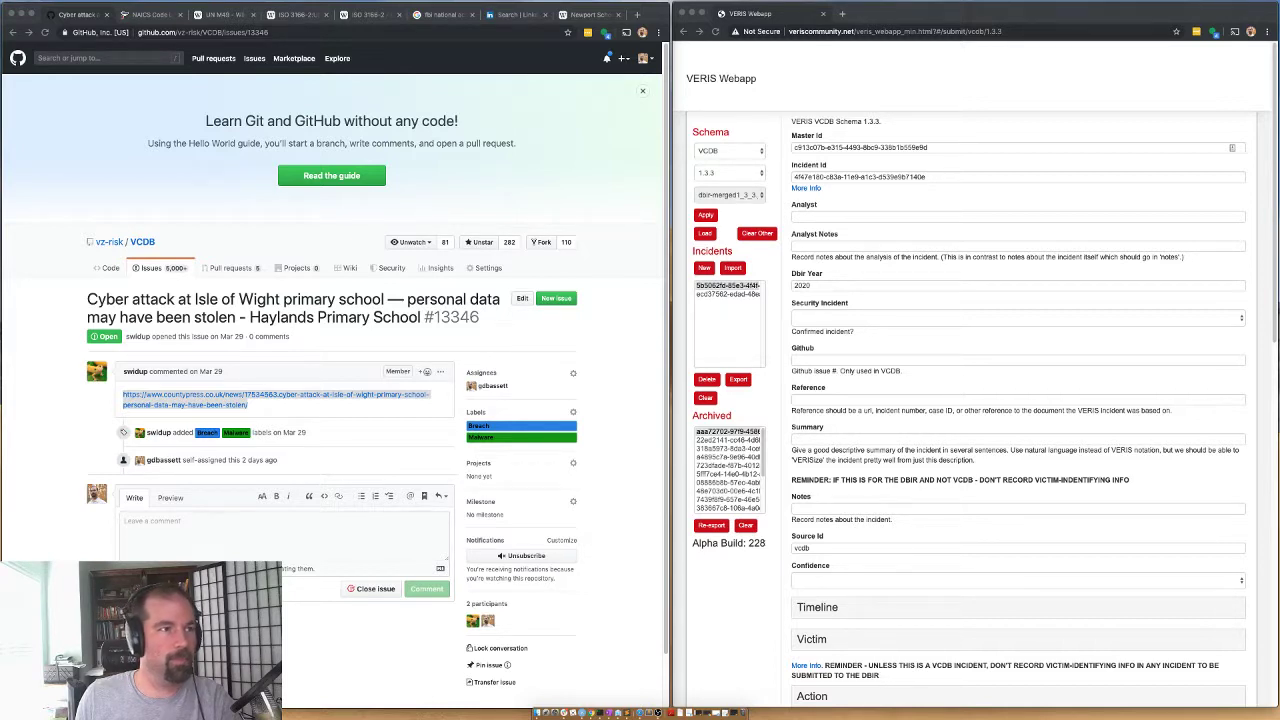
Reopen the issue's linked County Press article and examine the malware discovery date, the unauthorised log-ins and the personal data possibly accessed
{"action": "left_click", "coordinate": [240, 404]}
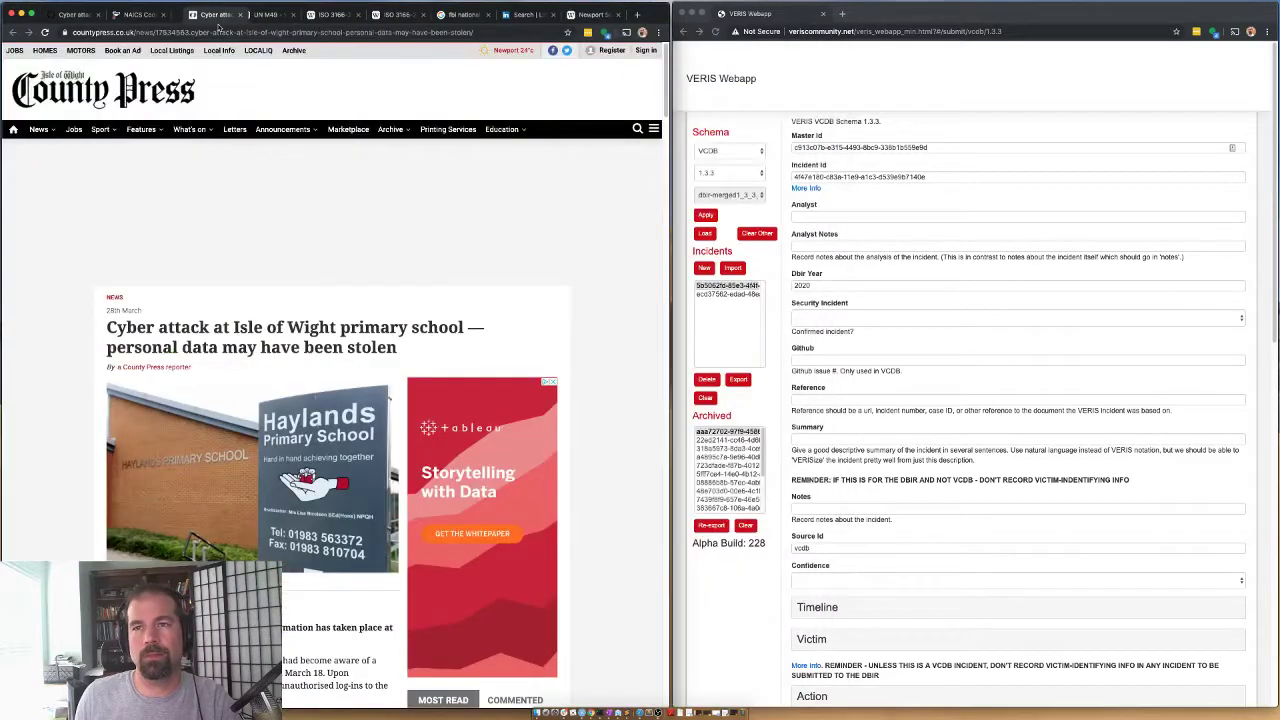
{"action": "scroll", "coordinate": [250, 427], "scroll_direction": "down", "scroll_amount": 5}
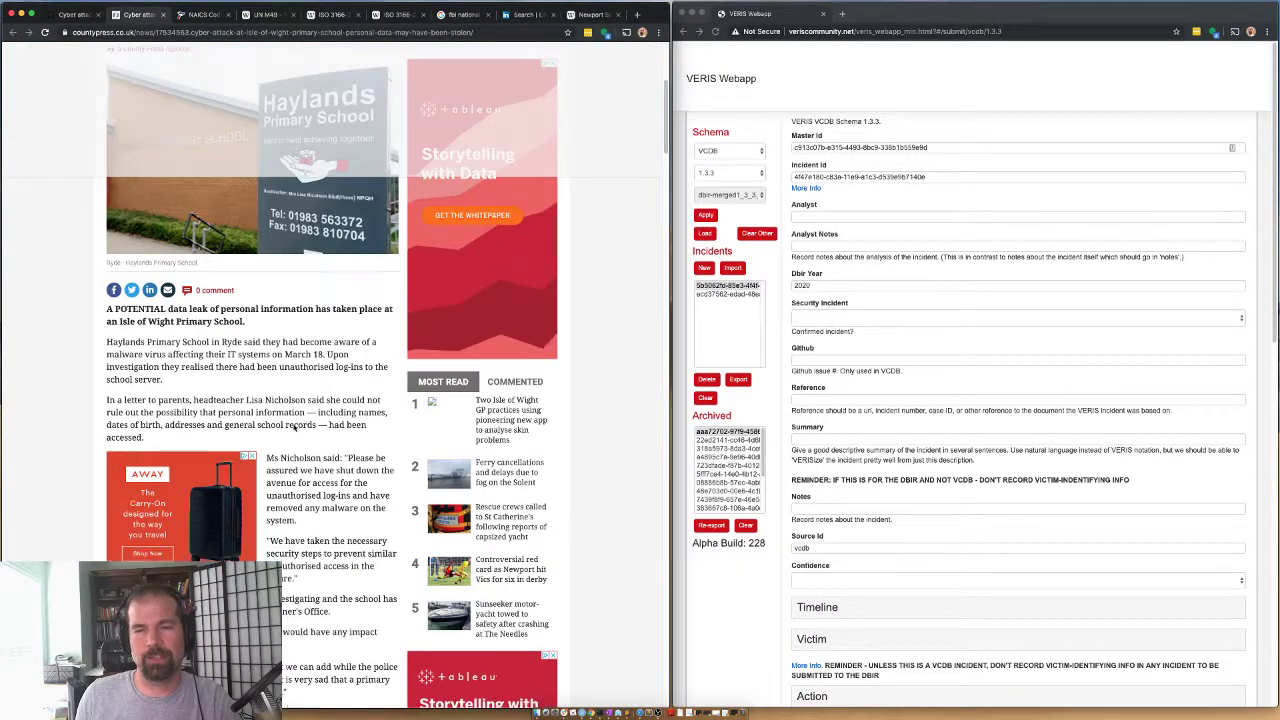
{"action": "left_click_drag", "start_coordinate": [276, 306], "coordinate": [356, 325]}
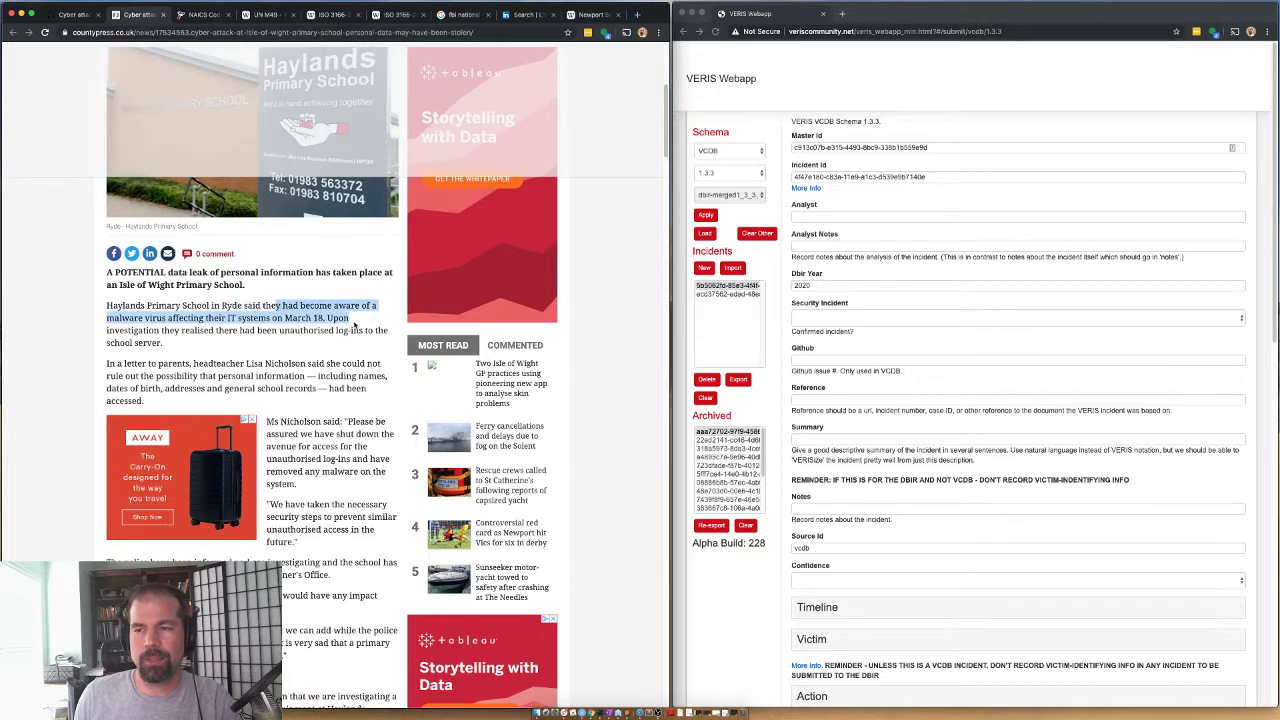
{"action": "left_click", "coordinate": [141, 331]}
{"action": "left_click_drag", "start_coordinate": [169, 320], "coordinate": [285, 320]}
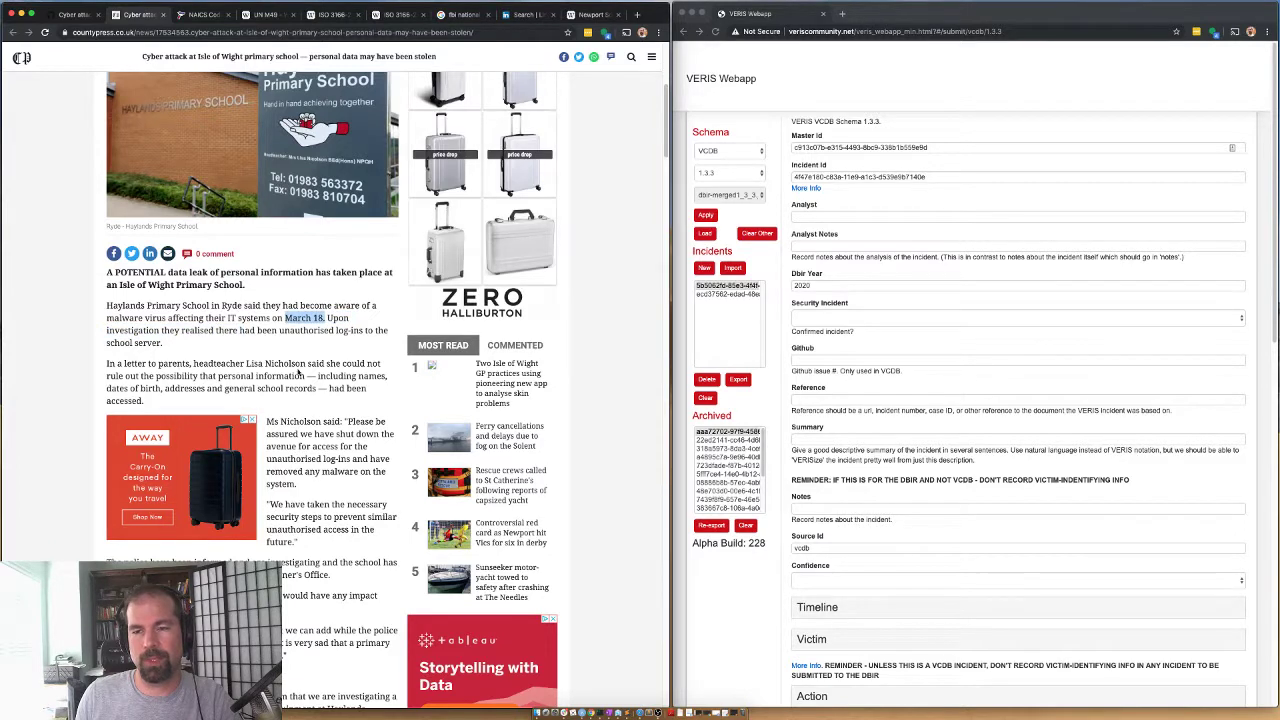
{"action": "left_click", "coordinate": [236, 330]}
{"action": "left_click_drag", "start_coordinate": [254, 344], "coordinate": [326, 318]}
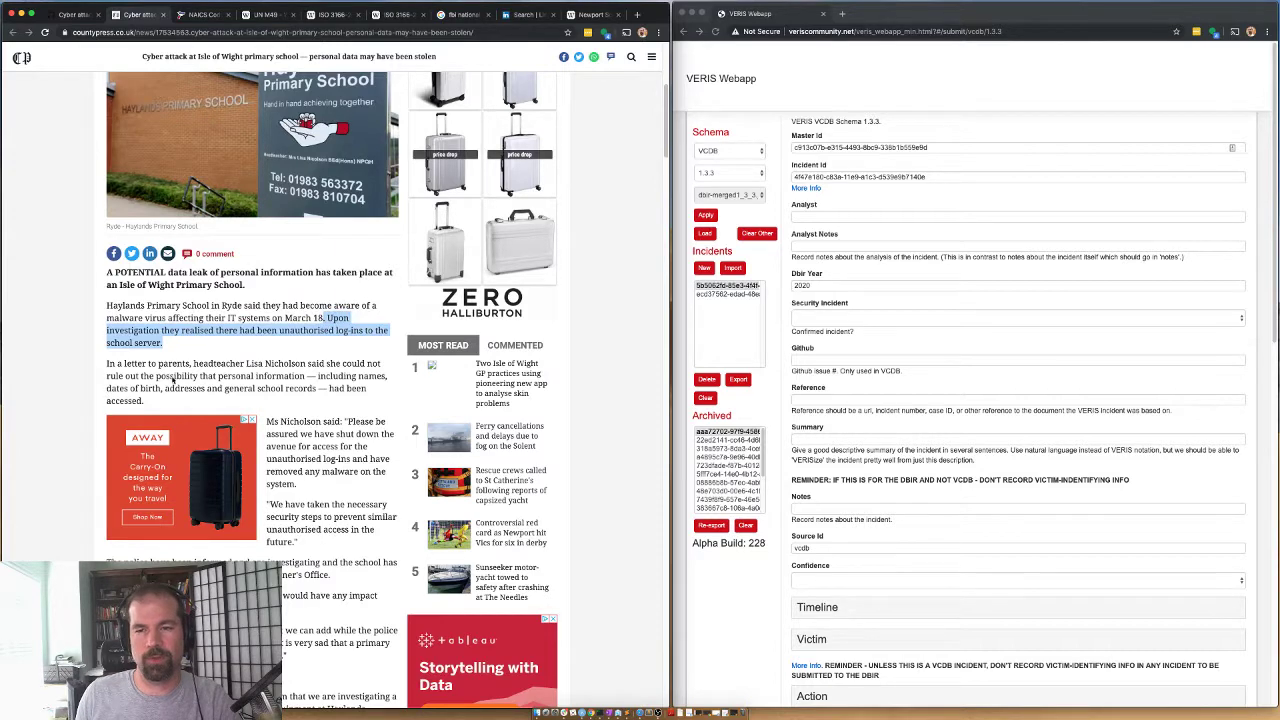
{"action": "scroll", "coordinate": [288, 368], "scroll_direction": "down", "scroll_amount": 1}
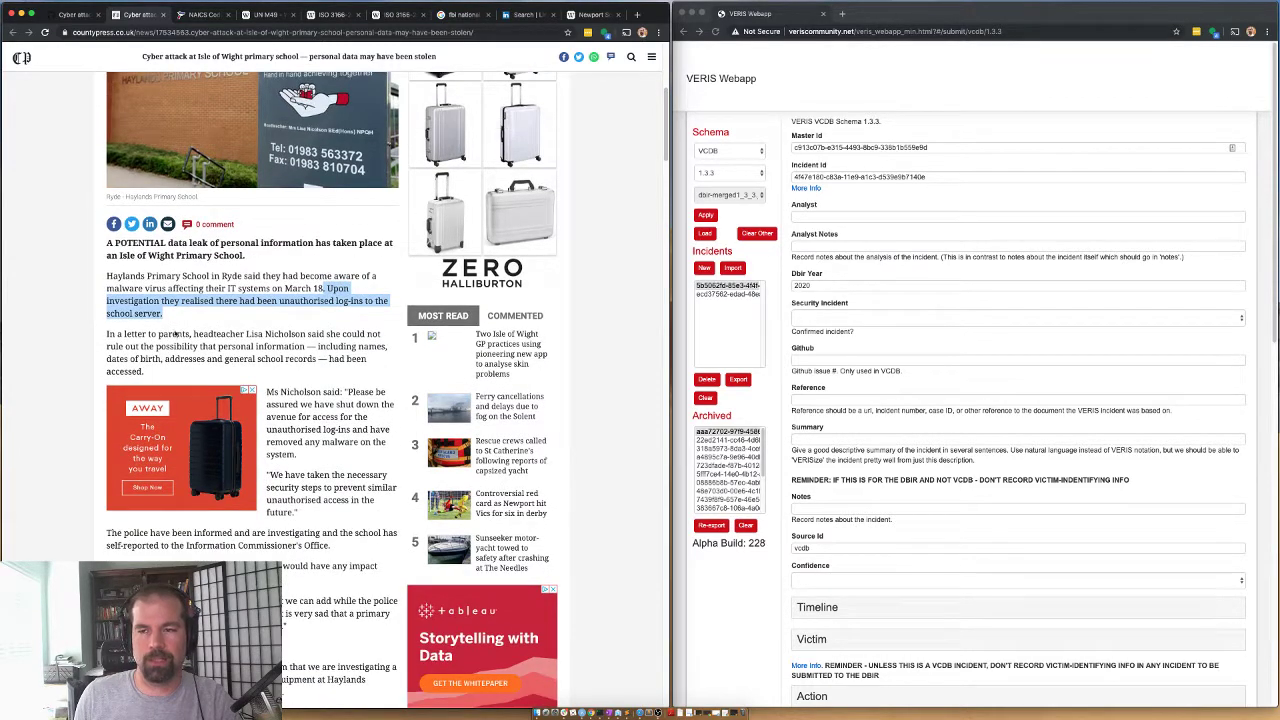
{"action": "left_click_drag", "start_coordinate": [246, 338], "coordinate": [335, 370]}
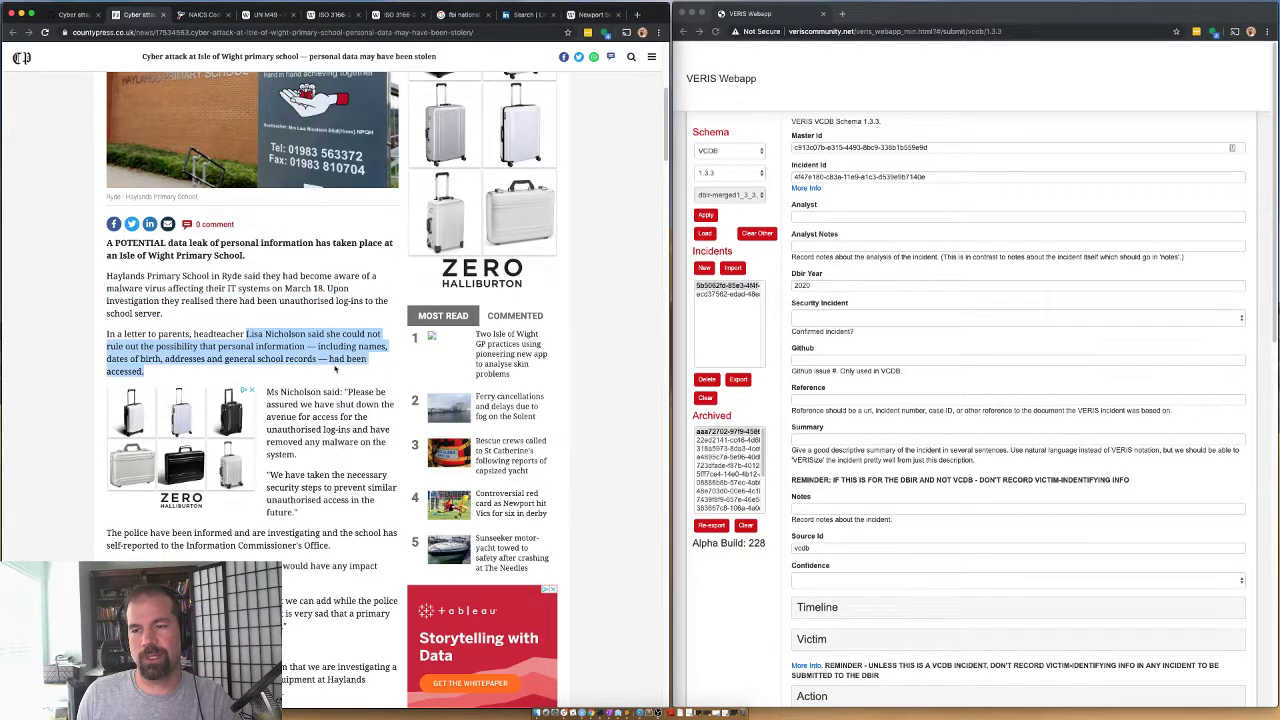
Examine the article's statements on the school's security response, its reports to authorities and the expected impact on parents and pupils
{"action": "scroll", "coordinate": [357, 356], "scroll_direction": "down", "scroll_amount": 3}
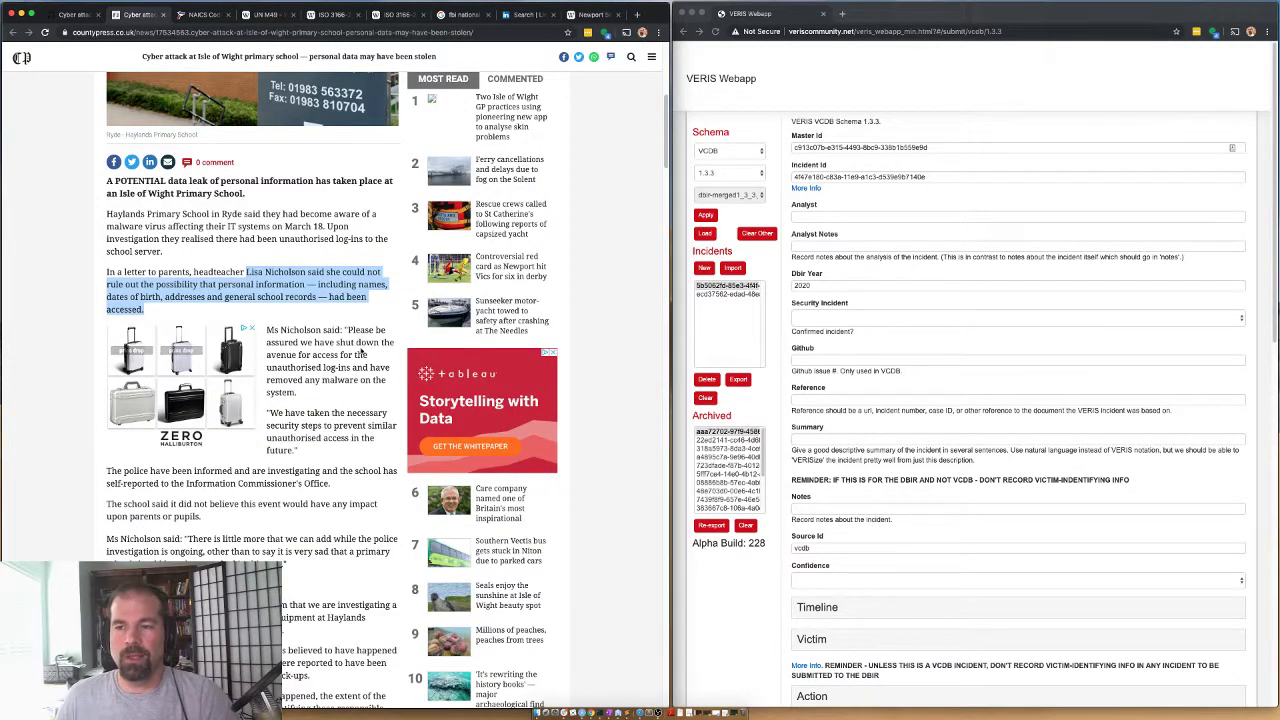
{"action": "scroll", "coordinate": [296, 345], "scroll_direction": "down", "scroll_amount": 1}
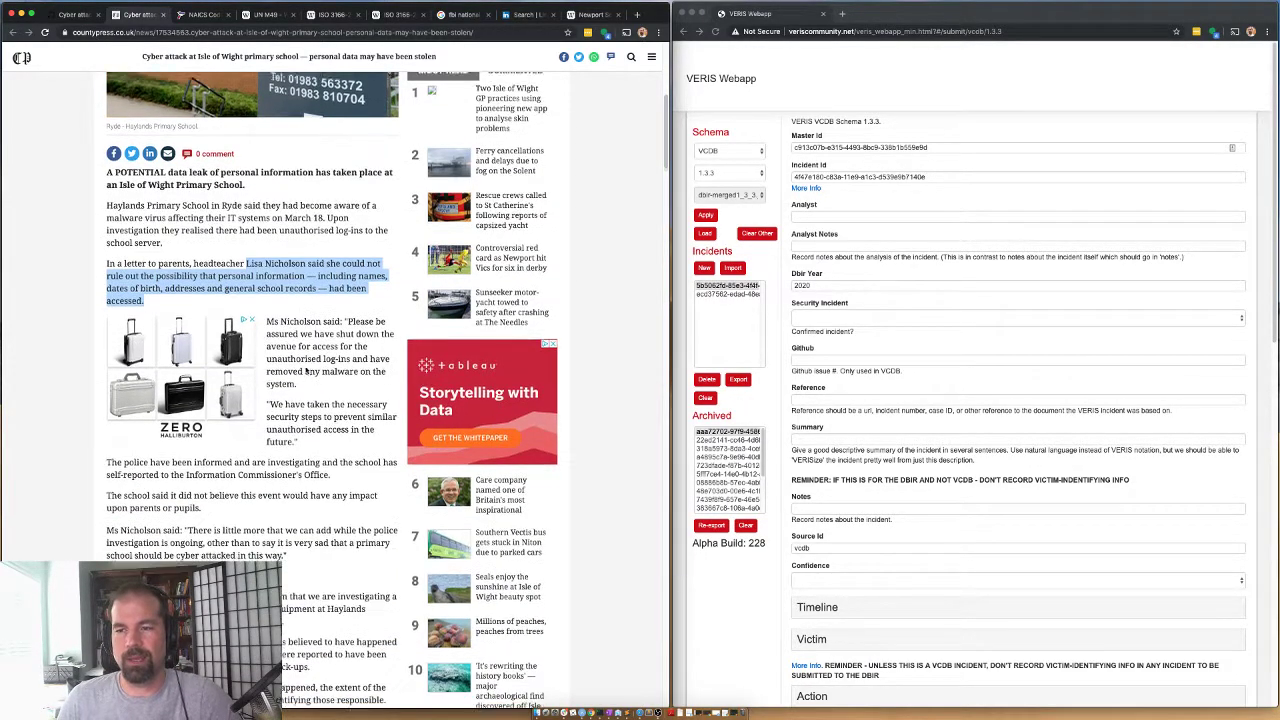
{"action": "left_click", "coordinate": [295, 313]}
{"action": "left_click_drag", "start_coordinate": [278, 302], "coordinate": [268, 351]}
{"action": "scroll", "coordinate": [325, 367], "scroll_direction": "down", "scroll_amount": 1}
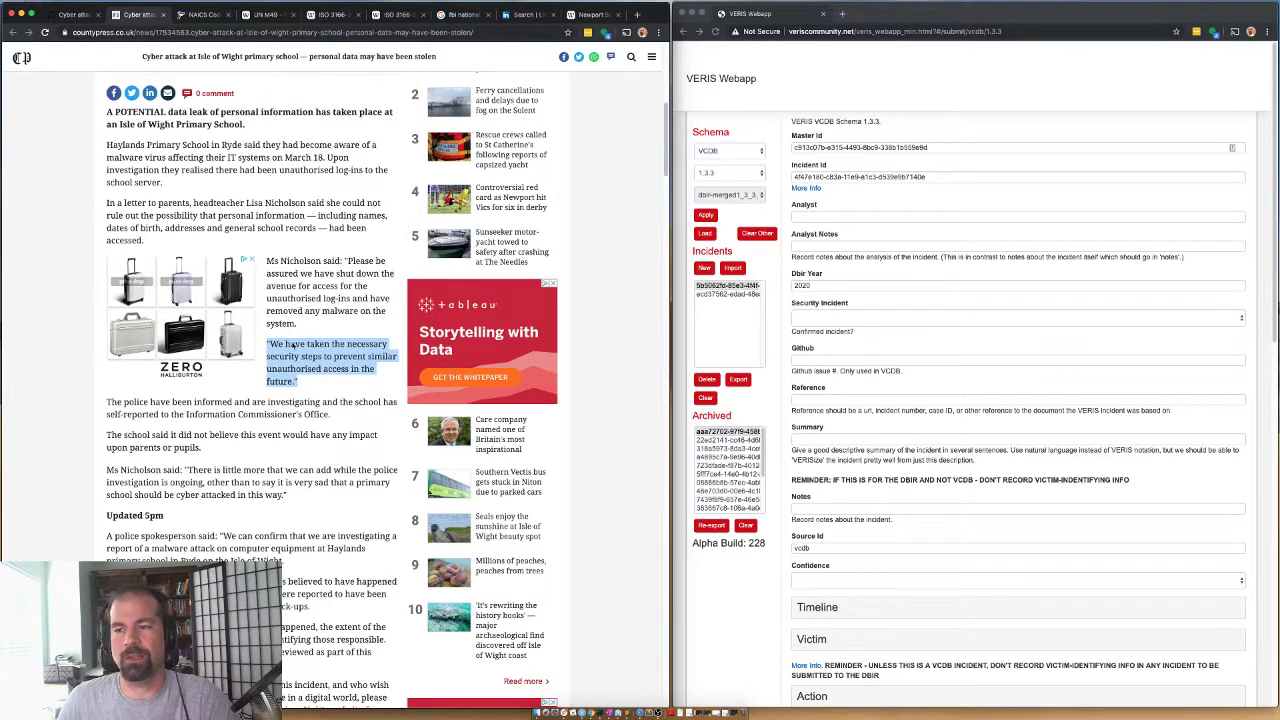
{"action": "scroll", "coordinate": [320, 370], "scroll_direction": "down", "scroll_amount": 2}
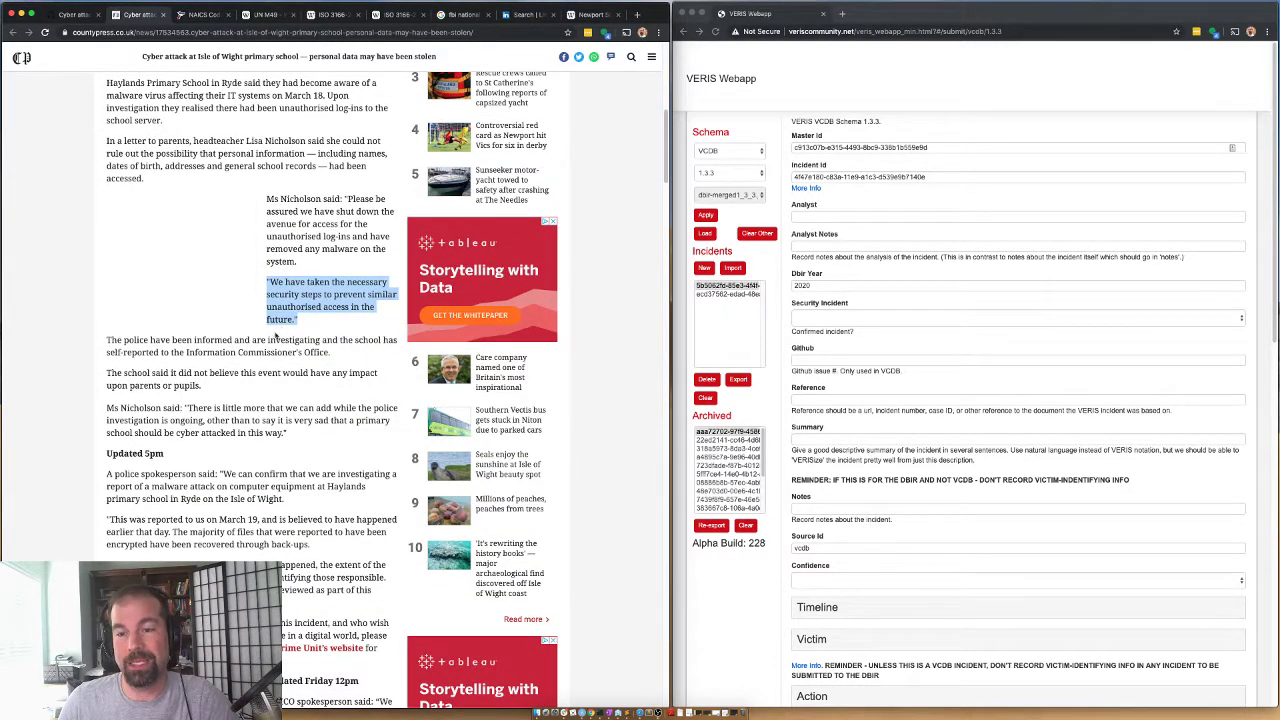
{"action": "left_click_drag", "start_coordinate": [122, 341], "coordinate": [316, 354]}
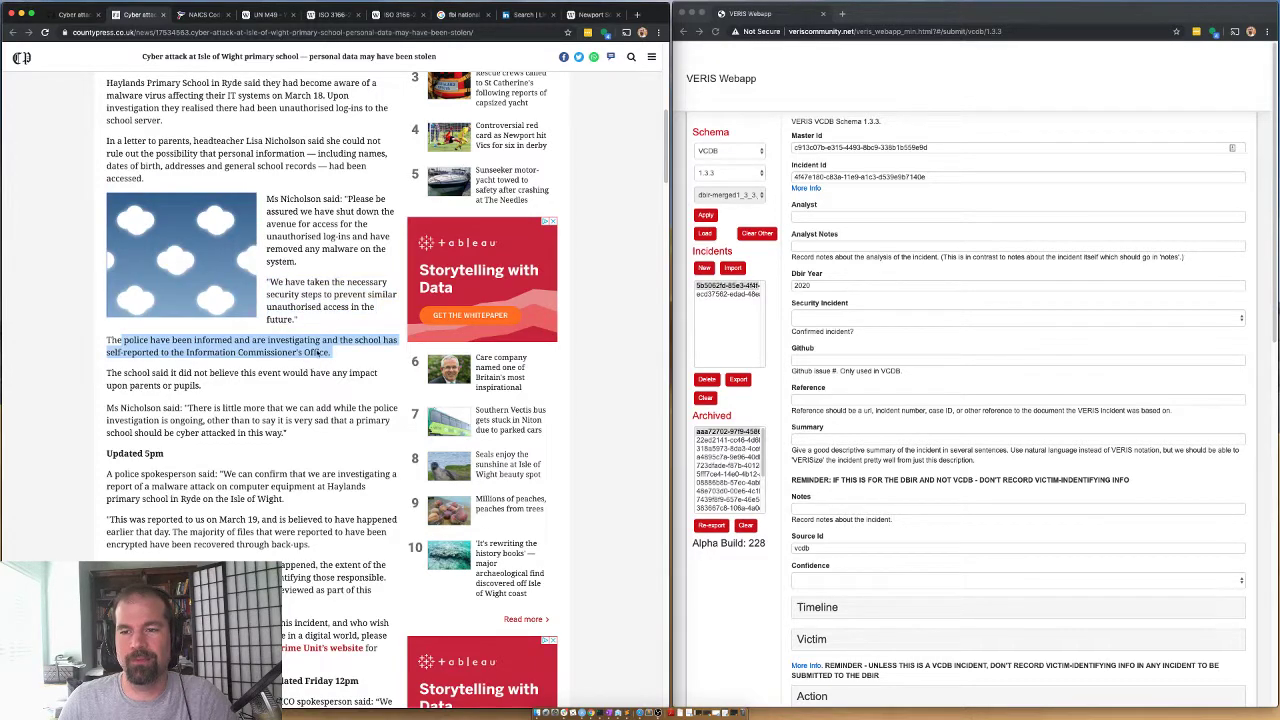
{"action": "left_click_drag", "start_coordinate": [126, 373], "coordinate": [200, 387]}
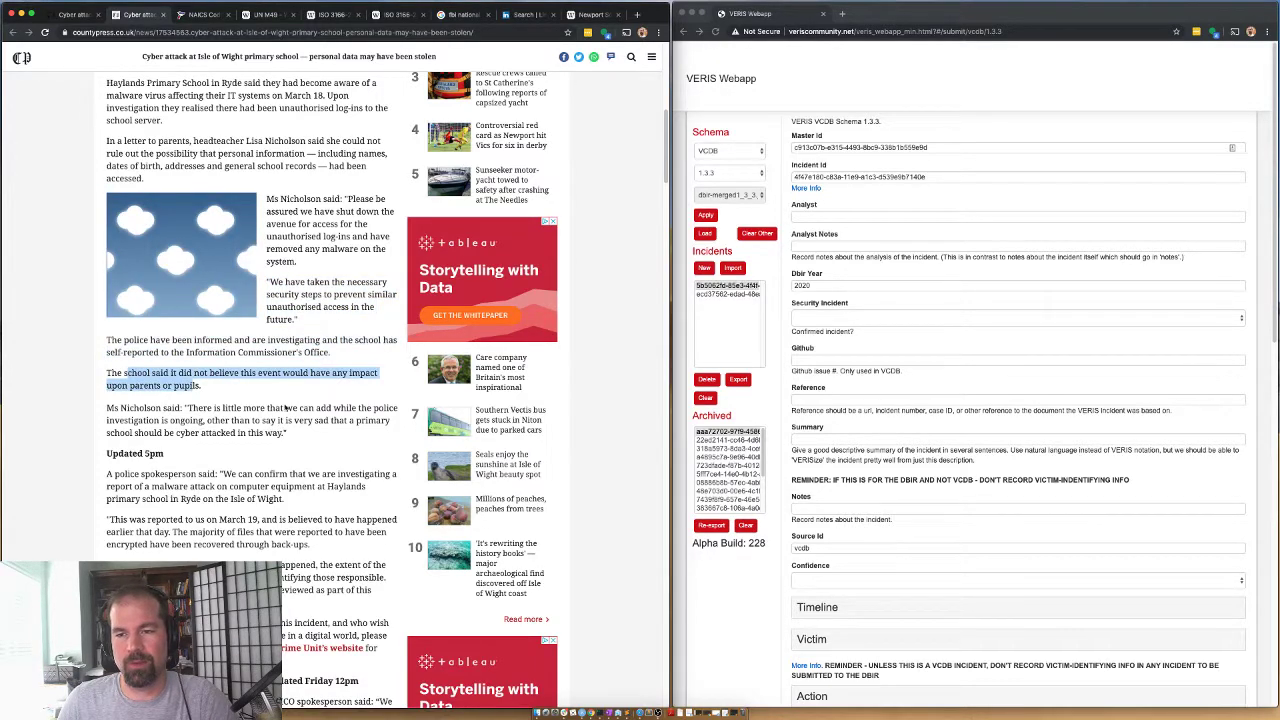
{"action": "scroll", "coordinate": [295, 400], "scroll_direction": "down", "scroll_amount": 1}
{"action": "left_click_drag", "start_coordinate": [140, 380], "coordinate": [300, 415]}
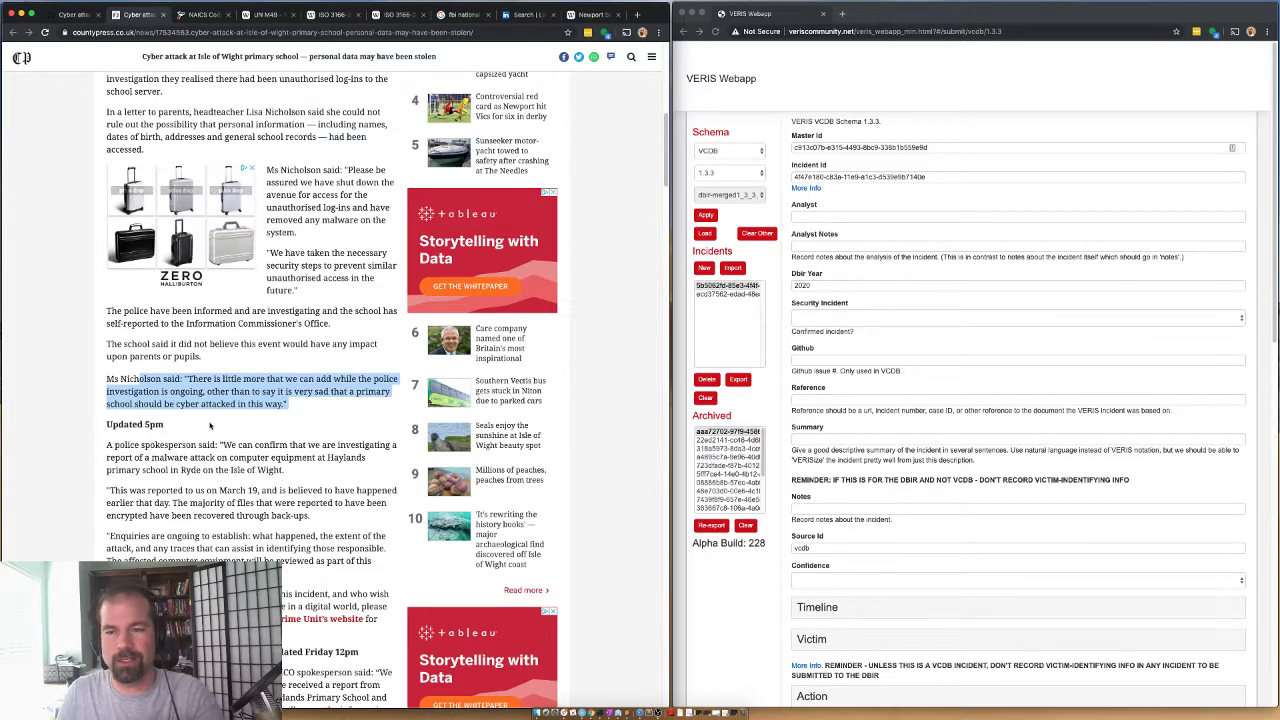
Read the article's 5pm police update for the type of attack, its timing and what happened to the affected files
{"action": "left_click", "coordinate": [210, 425]}
{"action": "left_click_drag", "start_coordinate": [186, 445], "coordinate": [281, 470]}
{"action": "scroll", "coordinate": [281, 470], "scroll_direction": "down", "scroll_amount": 1}
{"action": "left_click_drag", "start_coordinate": [180, 421], "coordinate": [310, 446]}
{"action": "scroll", "coordinate": [228, 443], "scroll_direction": "down", "scroll_amount": 1}
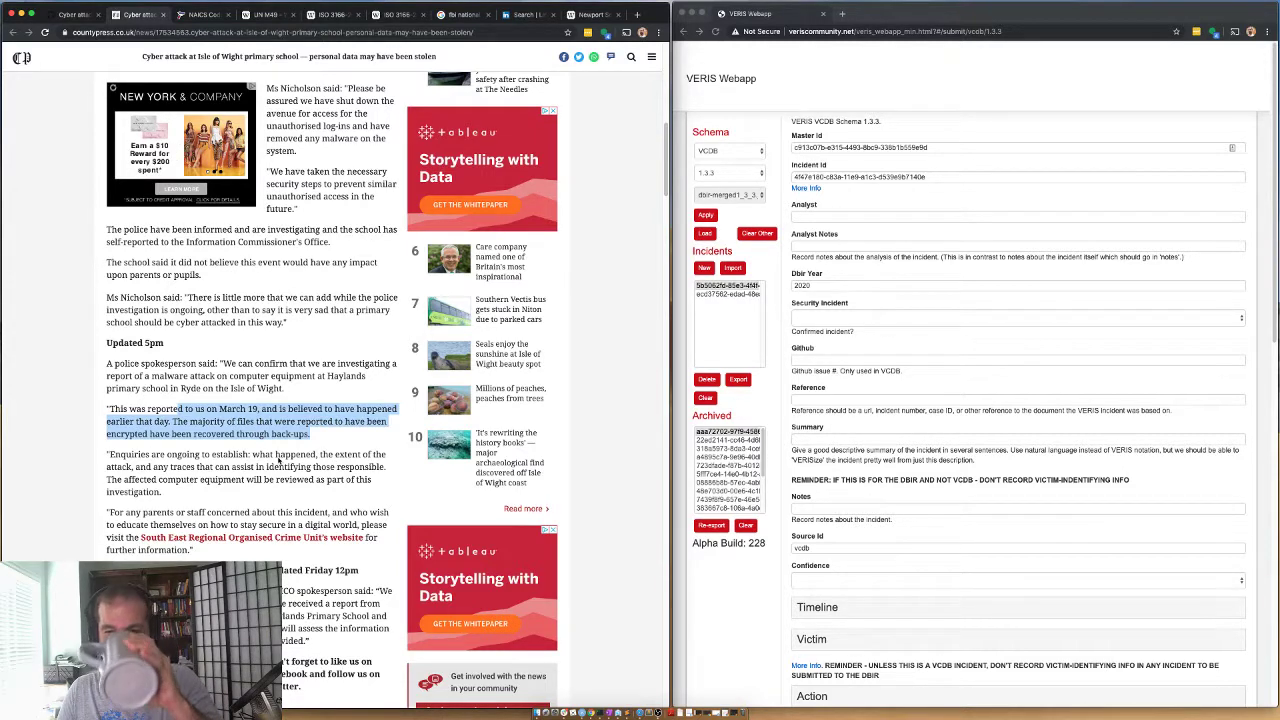
{"action": "left_click", "coordinate": [252, 423]}
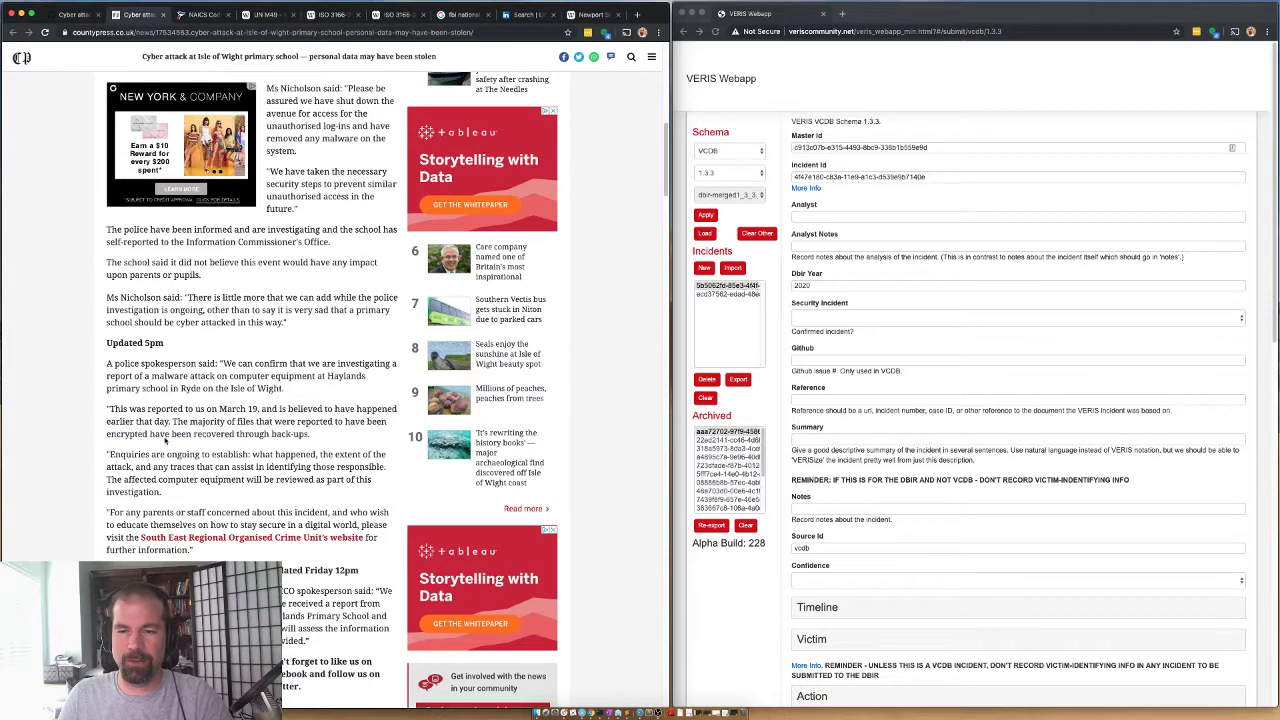
{"action": "left_click_drag", "start_coordinate": [150, 435], "coordinate": [173, 423]}
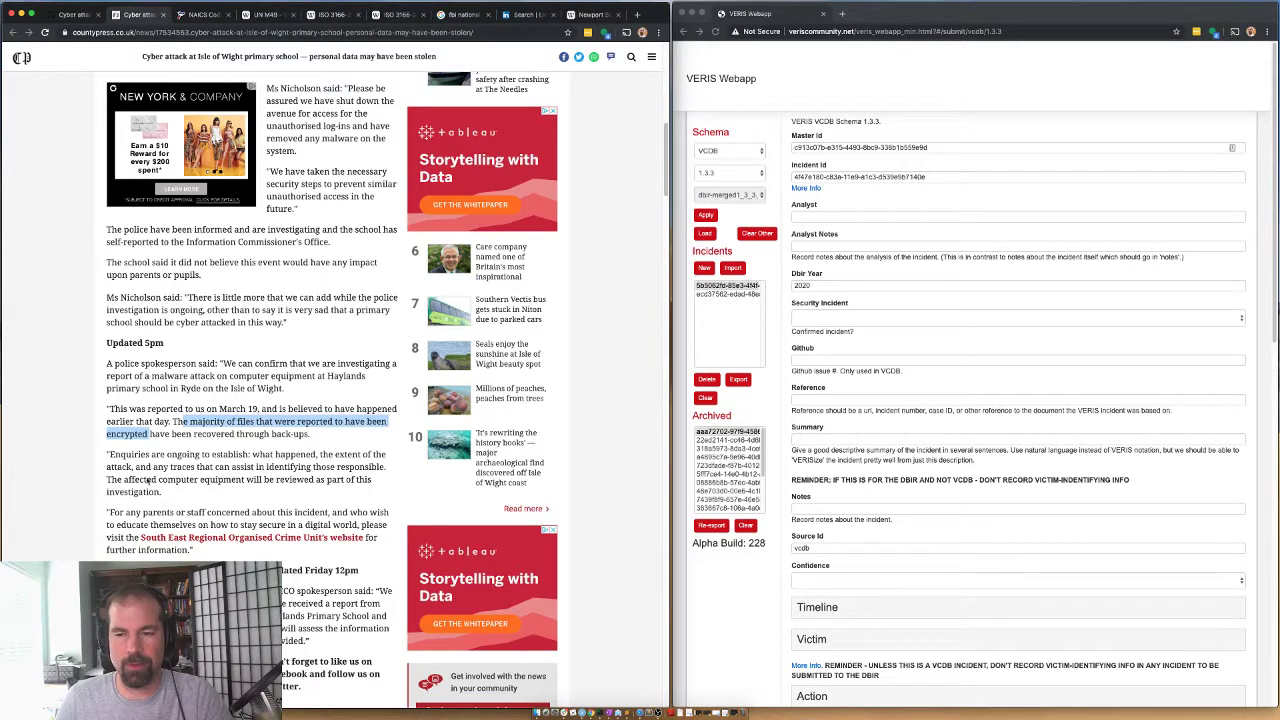
Review the remaining article text on the ongoing enquiries and the Friday statement from the ICO spokesperson
{"action": "left_click_drag", "start_coordinate": [110, 452], "coordinate": [148, 464]}
{"action": "left_click", "coordinate": [148, 464]}
{"action": "scroll", "coordinate": [241, 466], "scroll_direction": "down", "scroll_amount": 2}
{"action": "left_click_drag", "start_coordinate": [111, 395], "coordinate": [170, 432]}
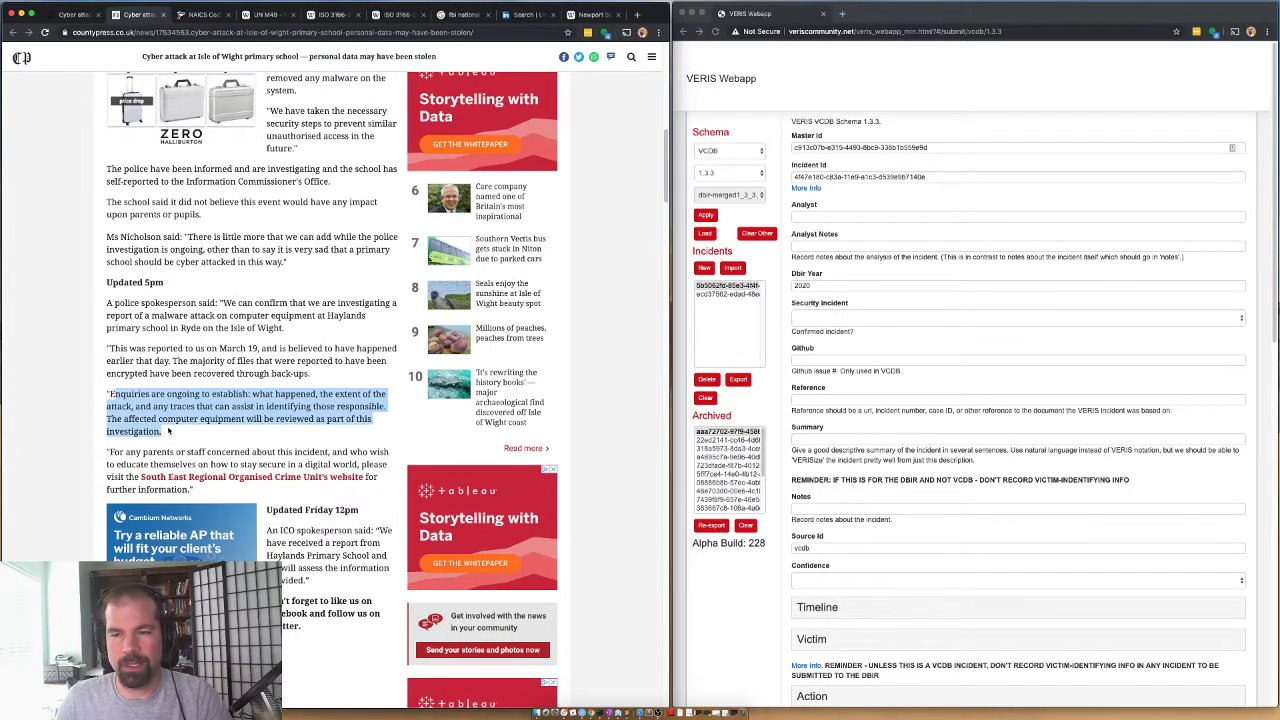
{"action": "scroll", "coordinate": [170, 432], "scroll_direction": "down", "scroll_amount": 1}
{"action": "scroll", "coordinate": [288, 128], "scroll_direction": "up", "scroll_amount": 3}
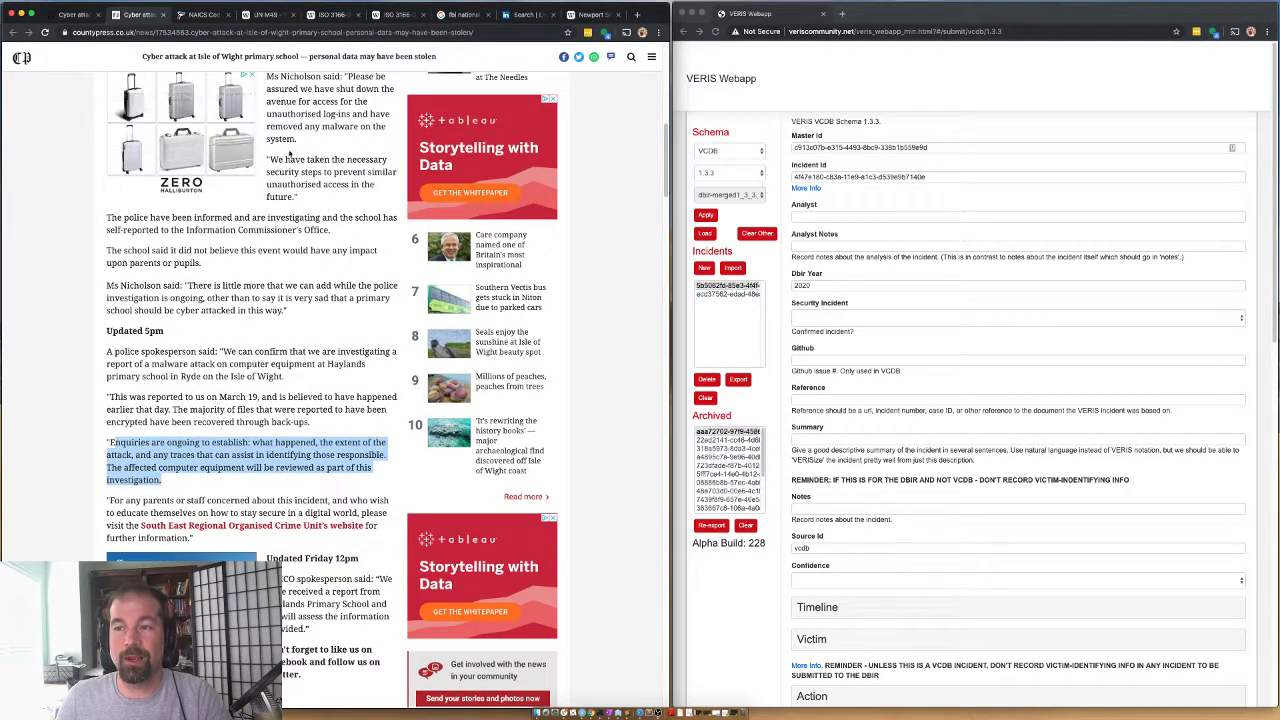
{"action": "scroll", "coordinate": [297, 150], "scroll_direction": "up", "scroll_amount": 1}
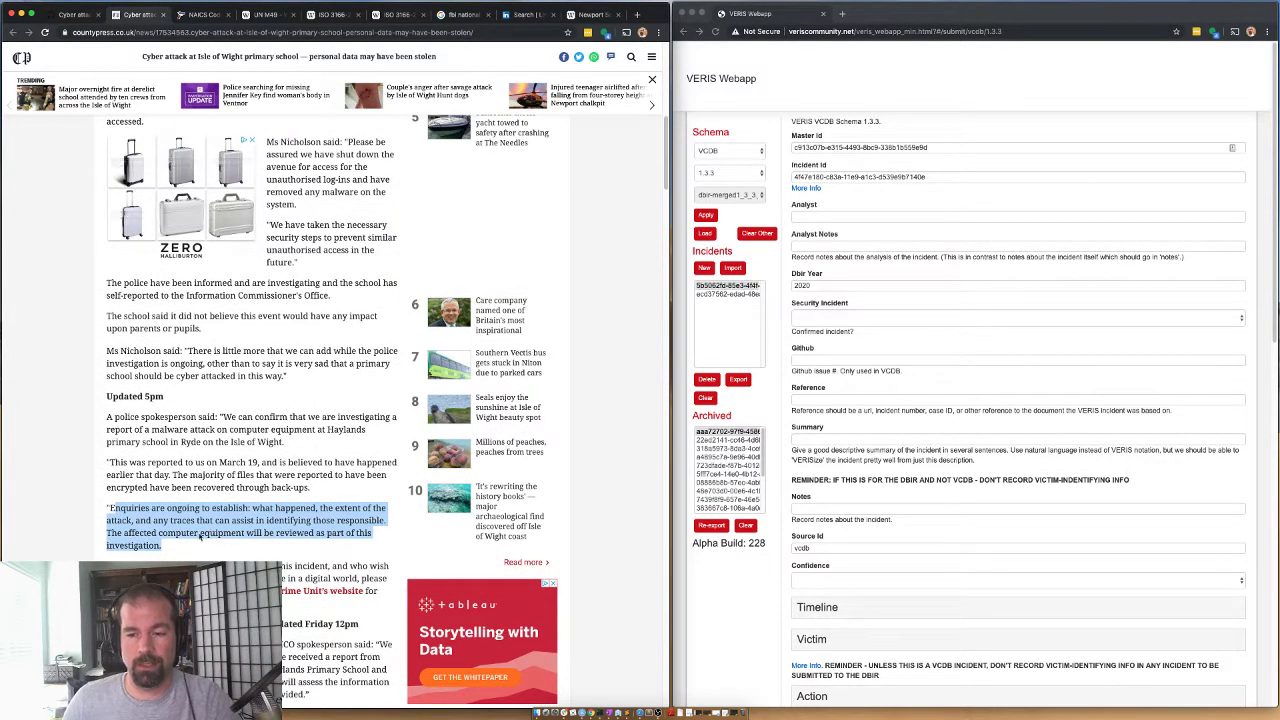
{"action": "scroll", "coordinate": [227, 441], "scroll_direction": "down", "scroll_amount": 3}
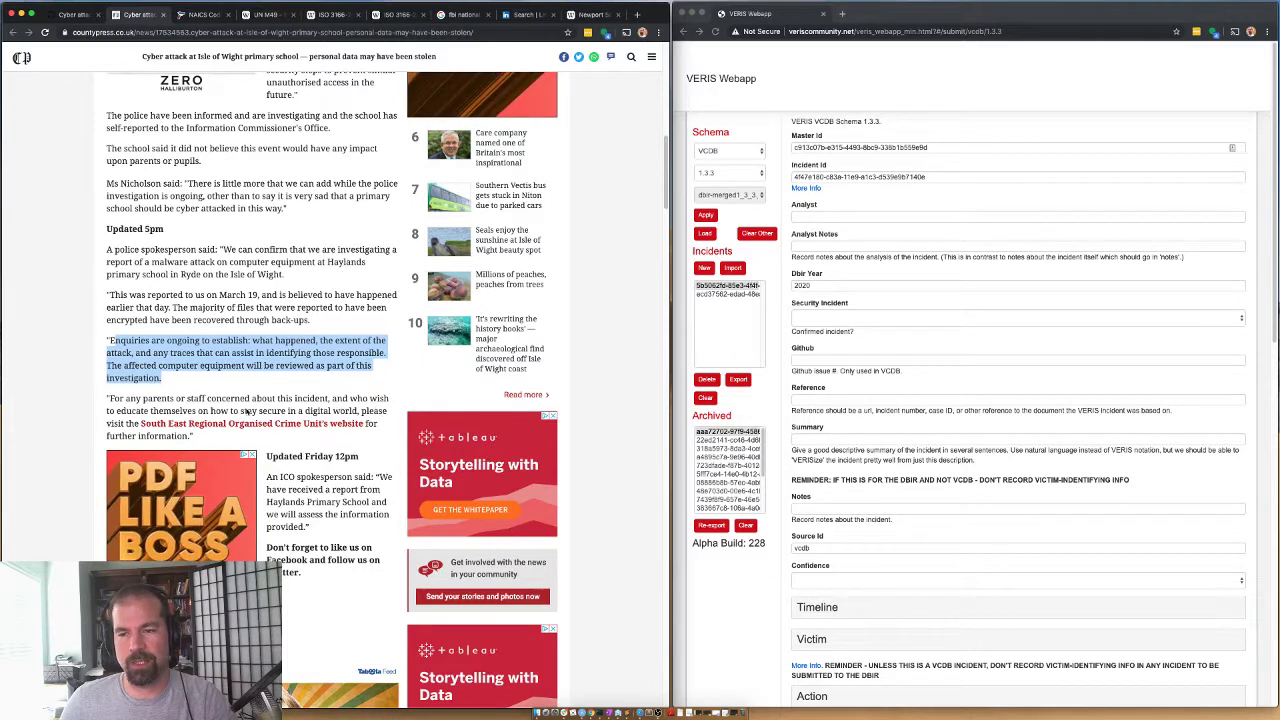
{"action": "left_click", "coordinate": [345, 406]}
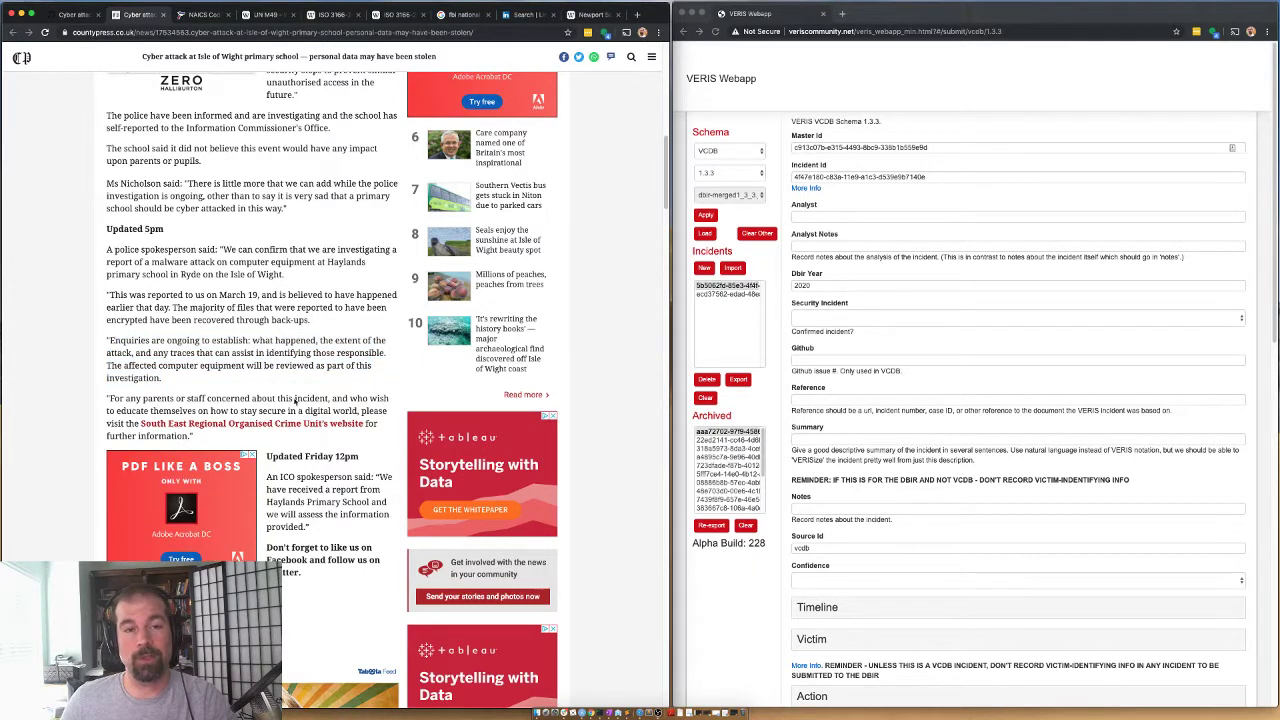
{"action": "left_click_drag", "start_coordinate": [280, 478], "coordinate": [318, 533]}
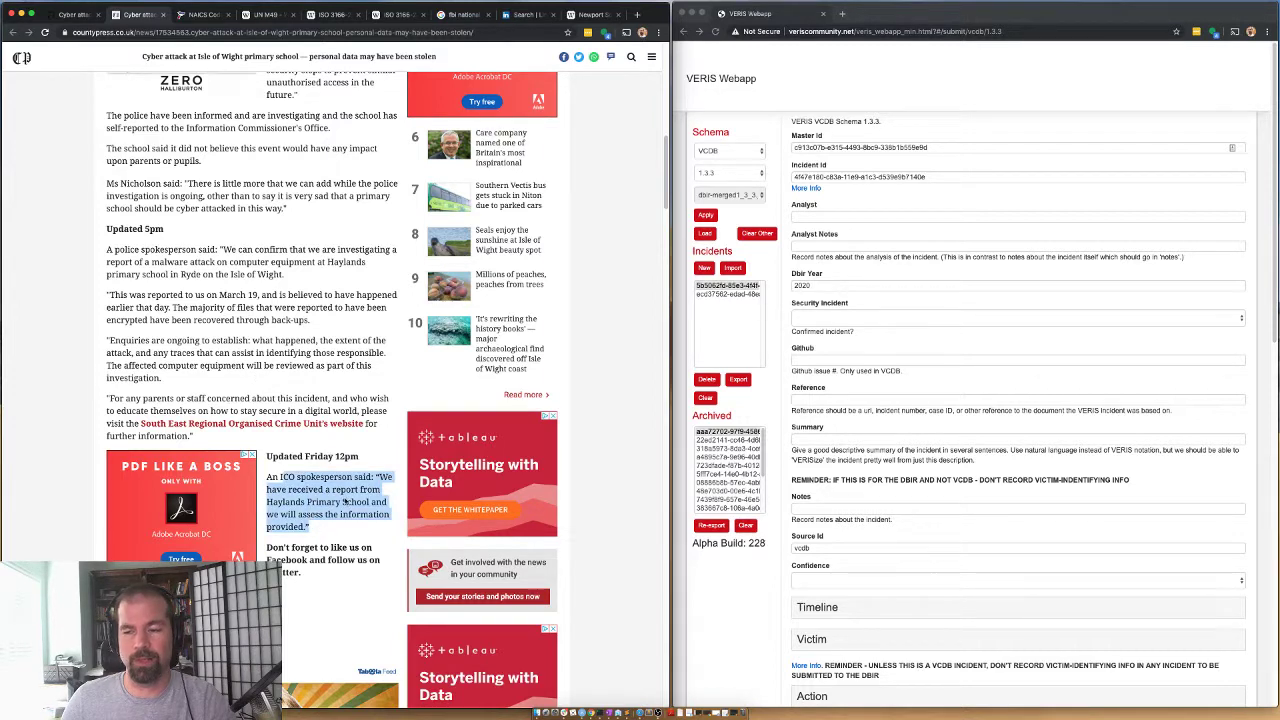
{"action": "left_click", "coordinate": [318, 509]}
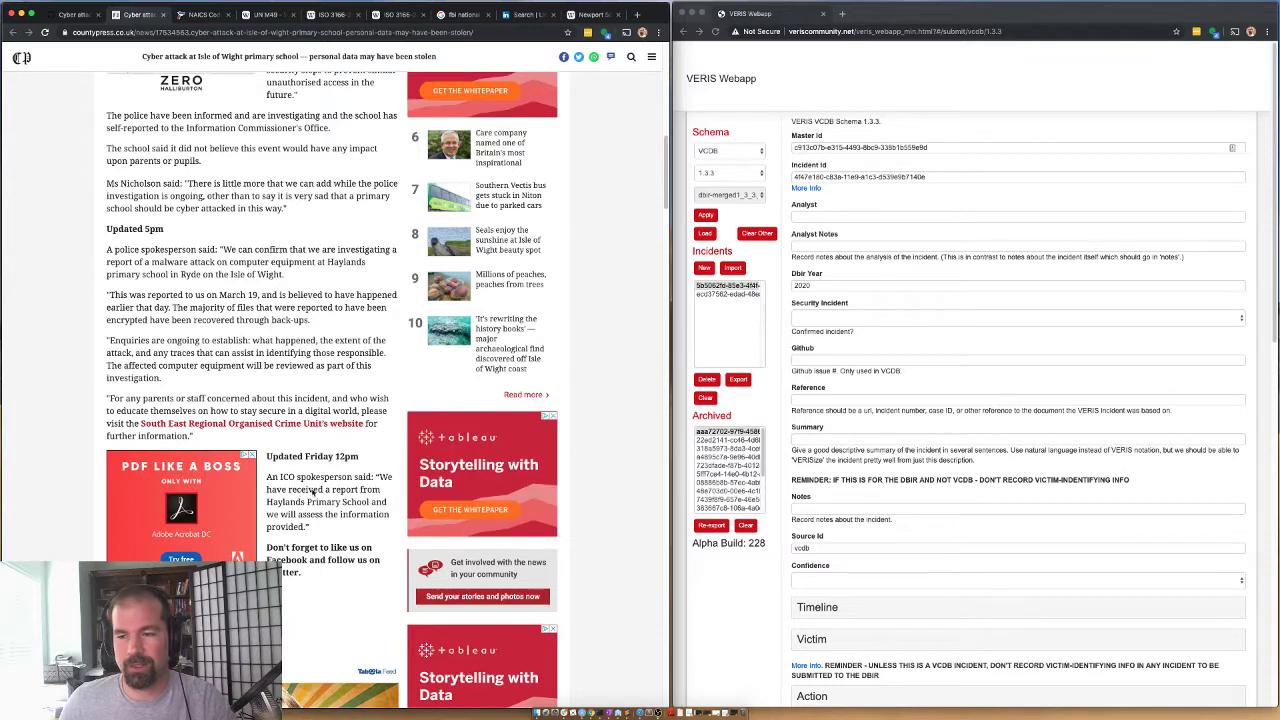
{"action": "scroll", "coordinate": [525, 331], "scroll_direction": "up", "scroll_amount": 6}
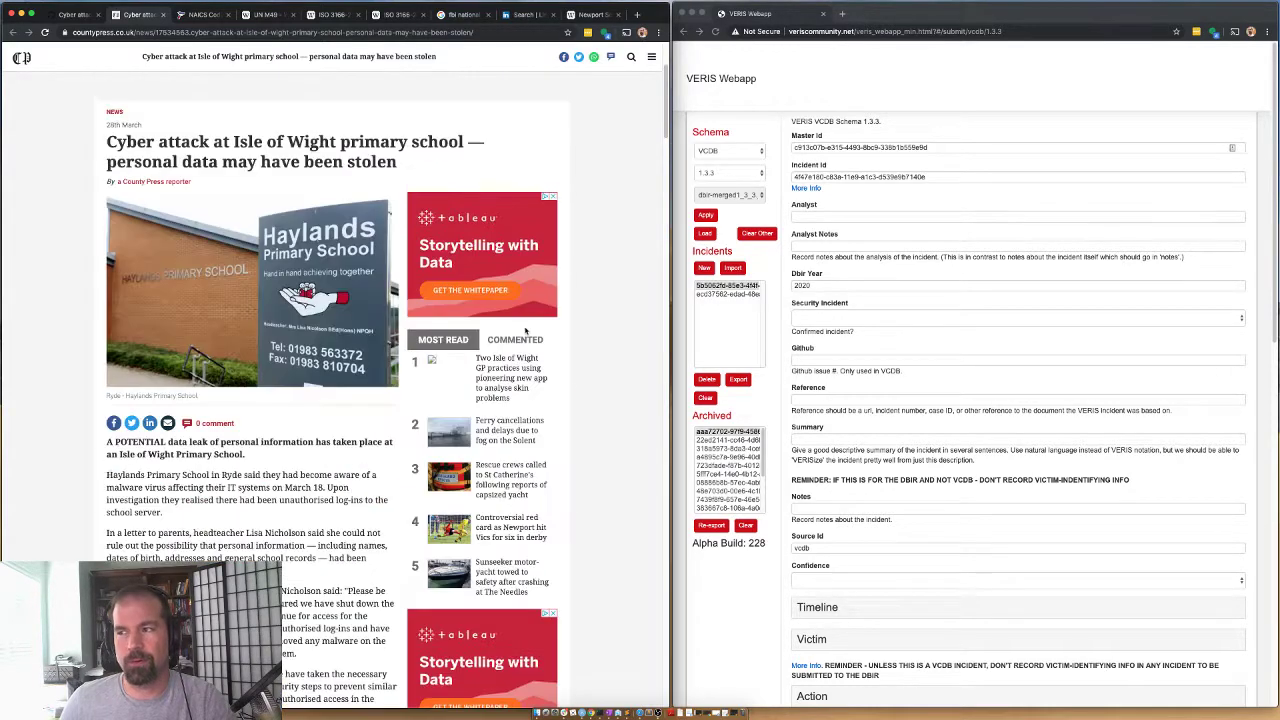
Enter the analyst's username in the incident form and set Security Incident to Confirmed
{"action": "left_click", "coordinate": [848, 220]}
{"action": "left_click", "coordinate": [848, 217]}
{"action": "type", "text": "gbas"}
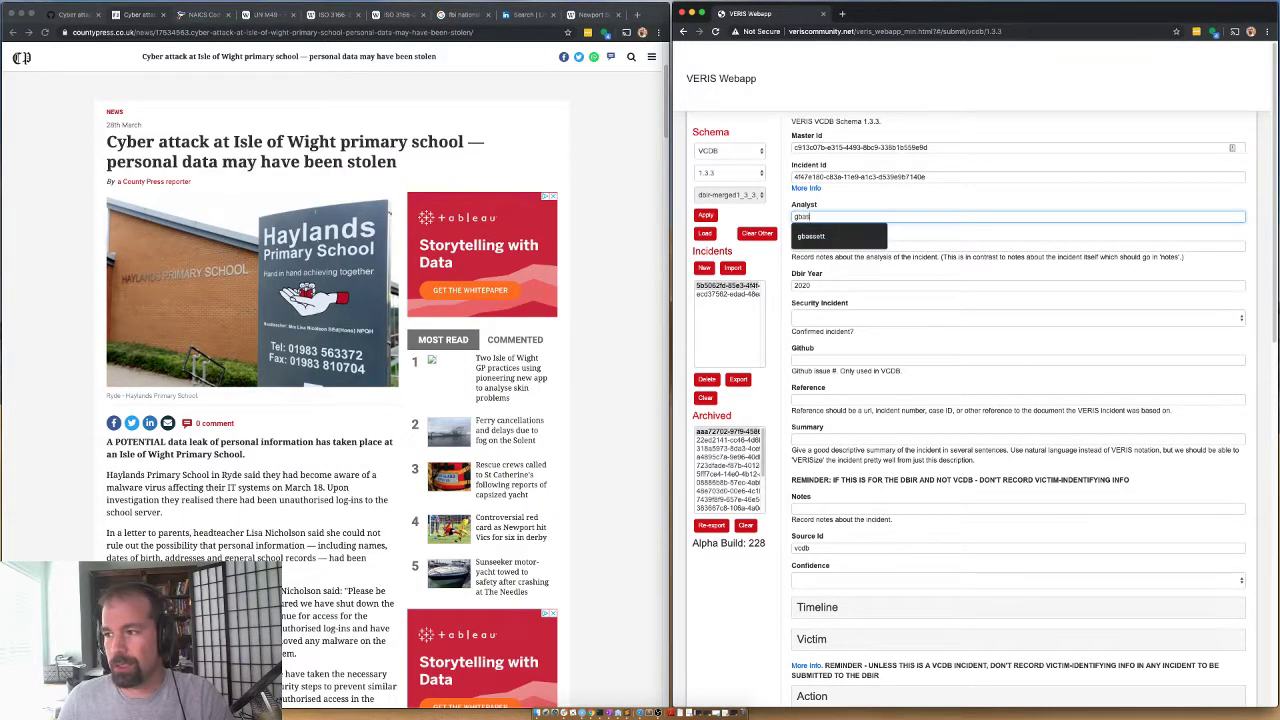
{"action": "type", "text": "sett"}
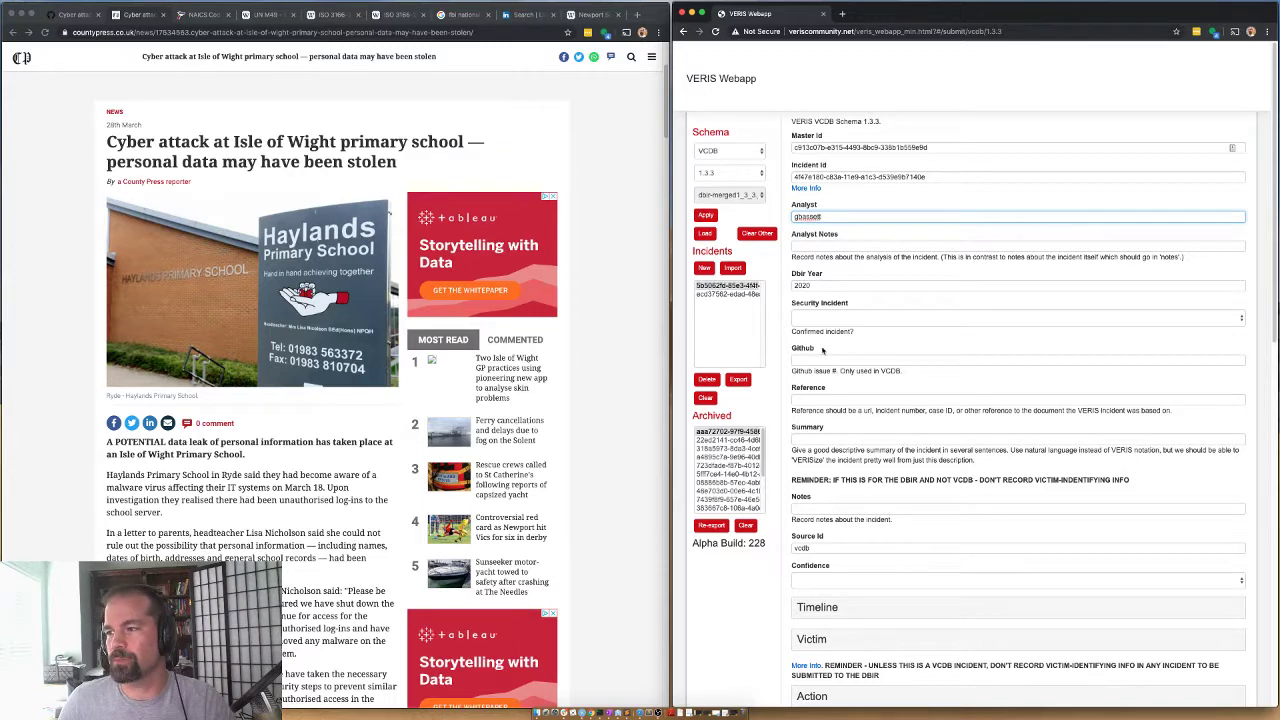
{"action": "left_click", "coordinate": [830, 318]}
{"action": "left_click", "coordinate": [830, 327]}
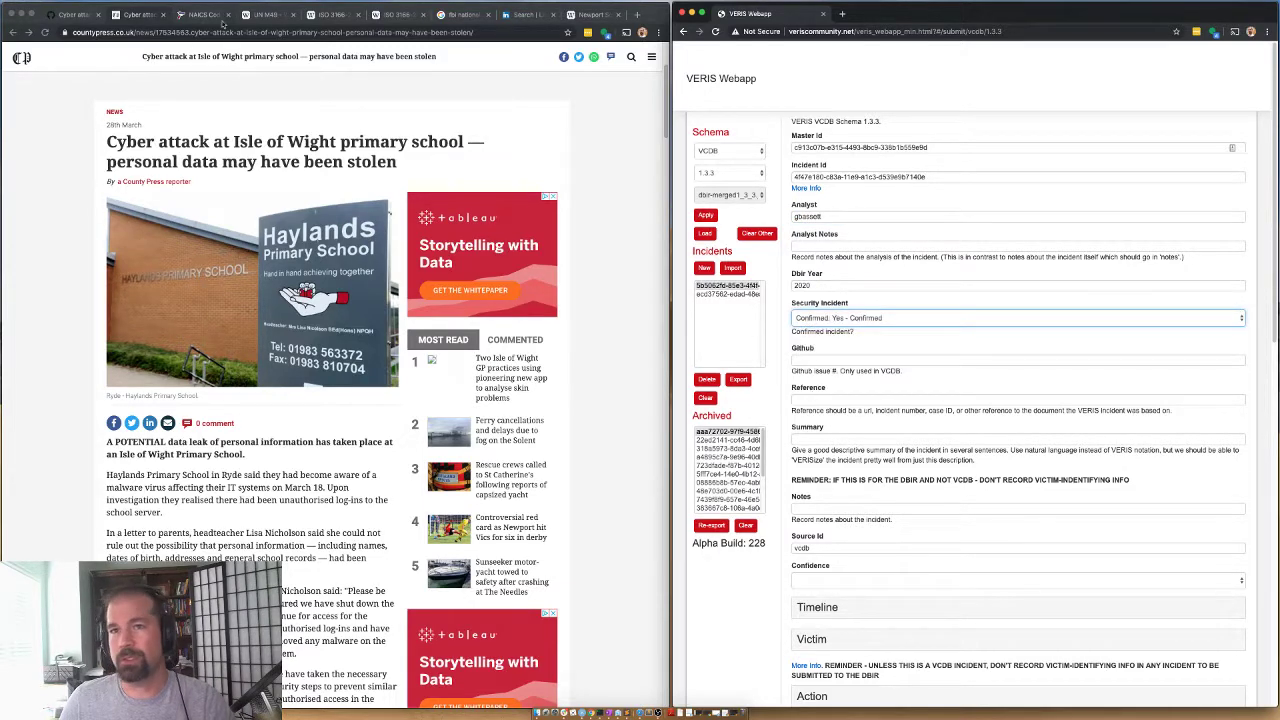
Copy issue number 13346 from the GitHub issue's address into the form's Github field
{"action": "left_click", "coordinate": [78, 15]}
{"action": "mouse_move", "coordinate": [254, 32]}
{"action": "left_mouse_down"}
{"action": "mouse_move", "coordinate": [301, 32]}
{"action": "mouse_move", "coordinate": [270, 32]}
{"action": "left_mouse_up"}
{"action": "key", "text": "ctrl+c"}
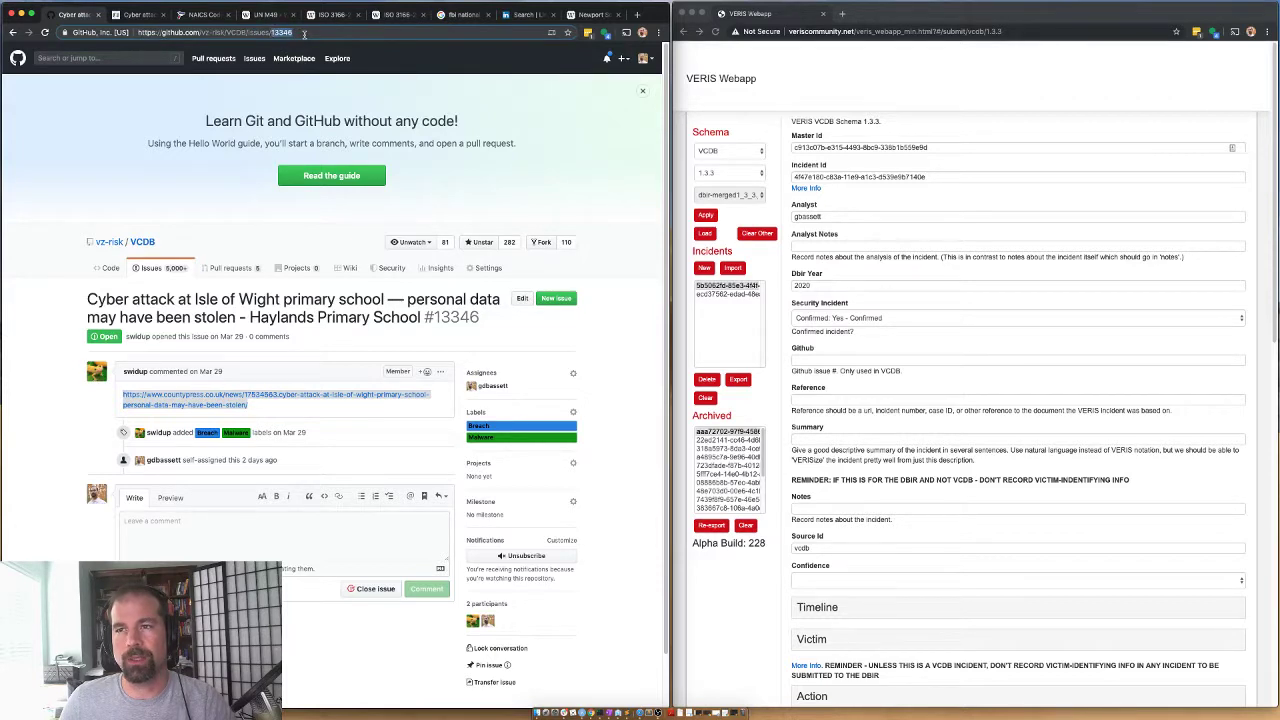
{"action": "left_click", "coordinate": [845, 358]}
{"action": "key", "text": "ctrl+v"}
Copy the County Press article's URL into the incident's Reference field
{"action": "left_click", "coordinate": [813, 401]}
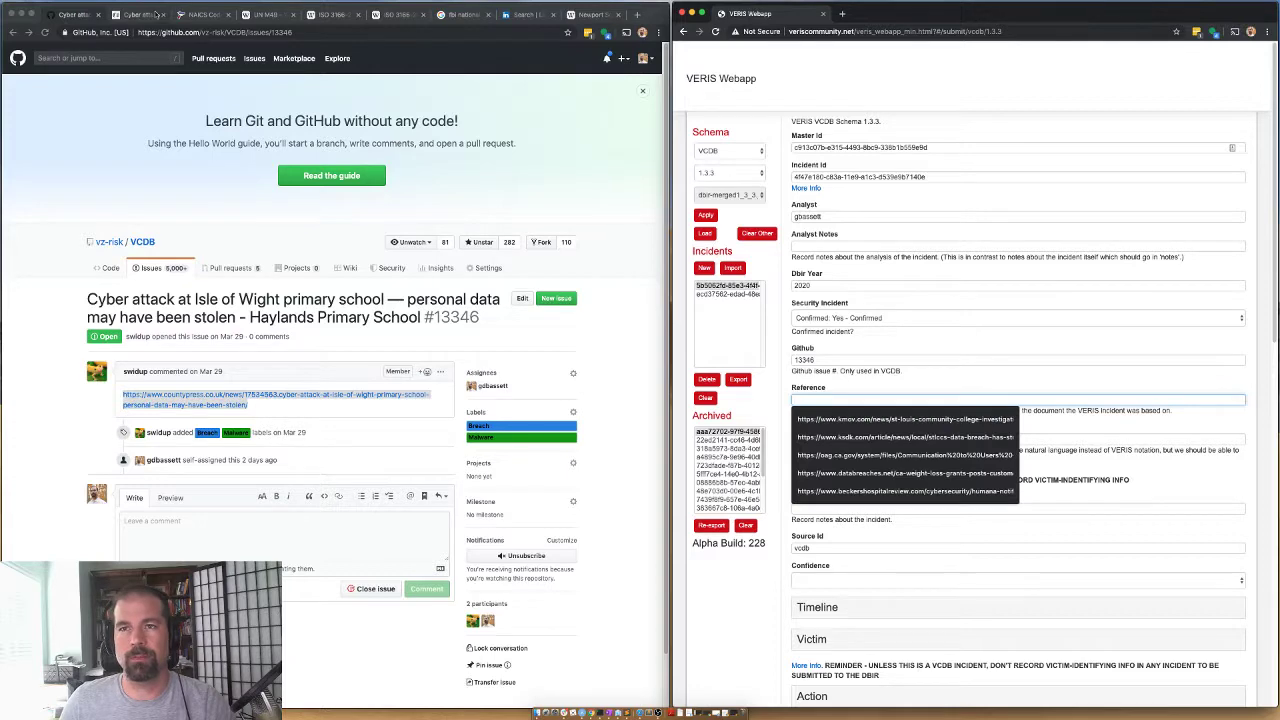
{"action": "left_click", "coordinate": [160, 15]}
{"action": "key", "text": "ctrl+c"}
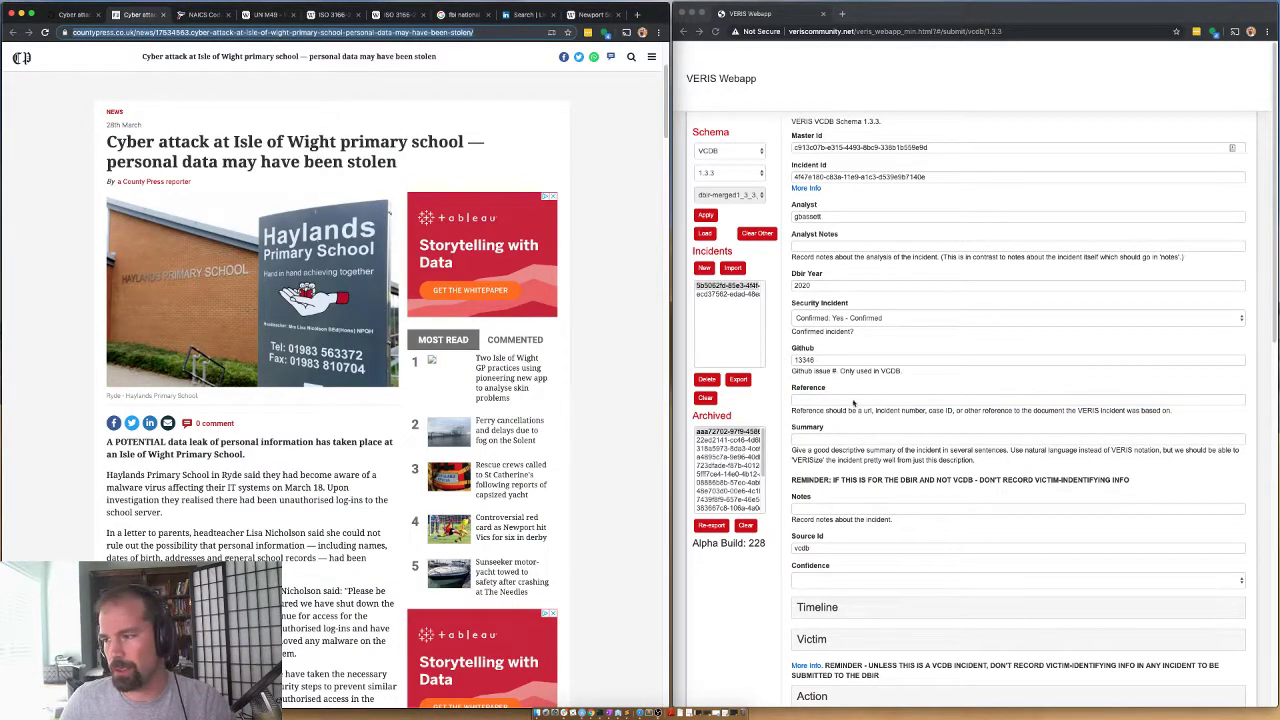
{"action": "left_click", "coordinate": [813, 401]}
{"action": "key", "text": "ctrl+v"}
Enter the summary "ransomware and logins at school" and set the incident's confidence to High
{"action": "left_click", "coordinate": [830, 440]}
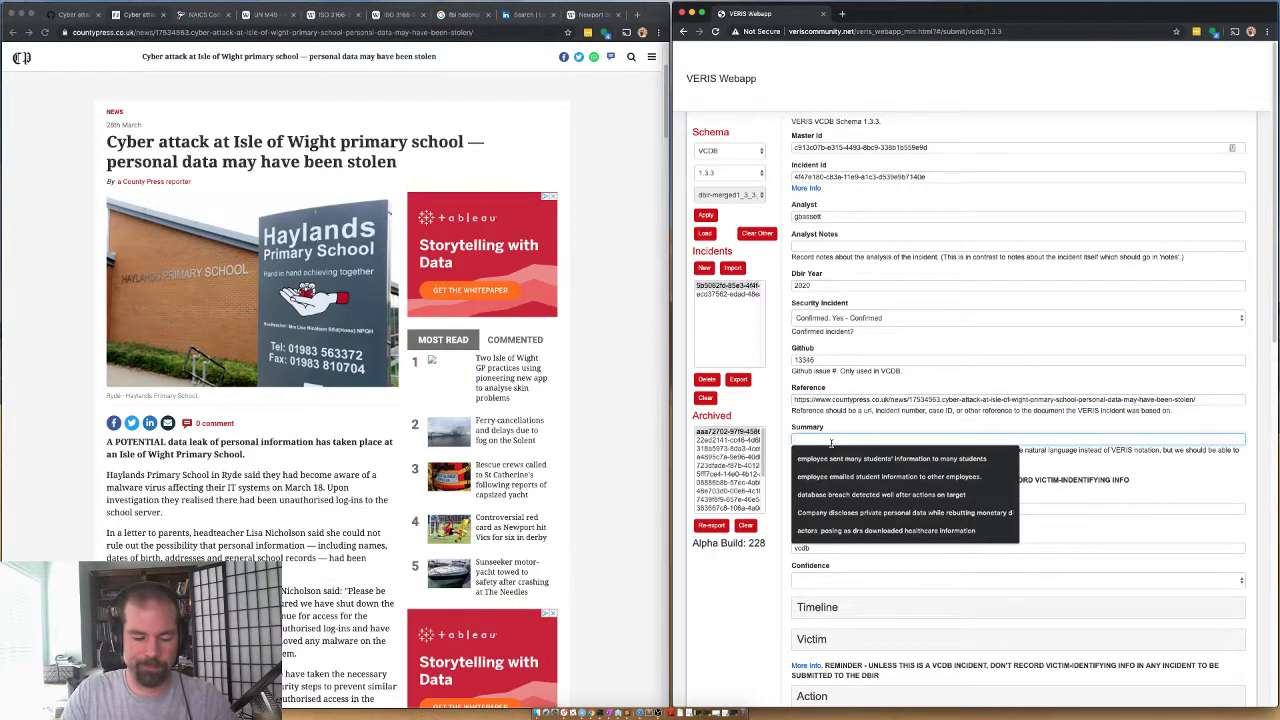
{"action": "type", "text": "ransomware"}
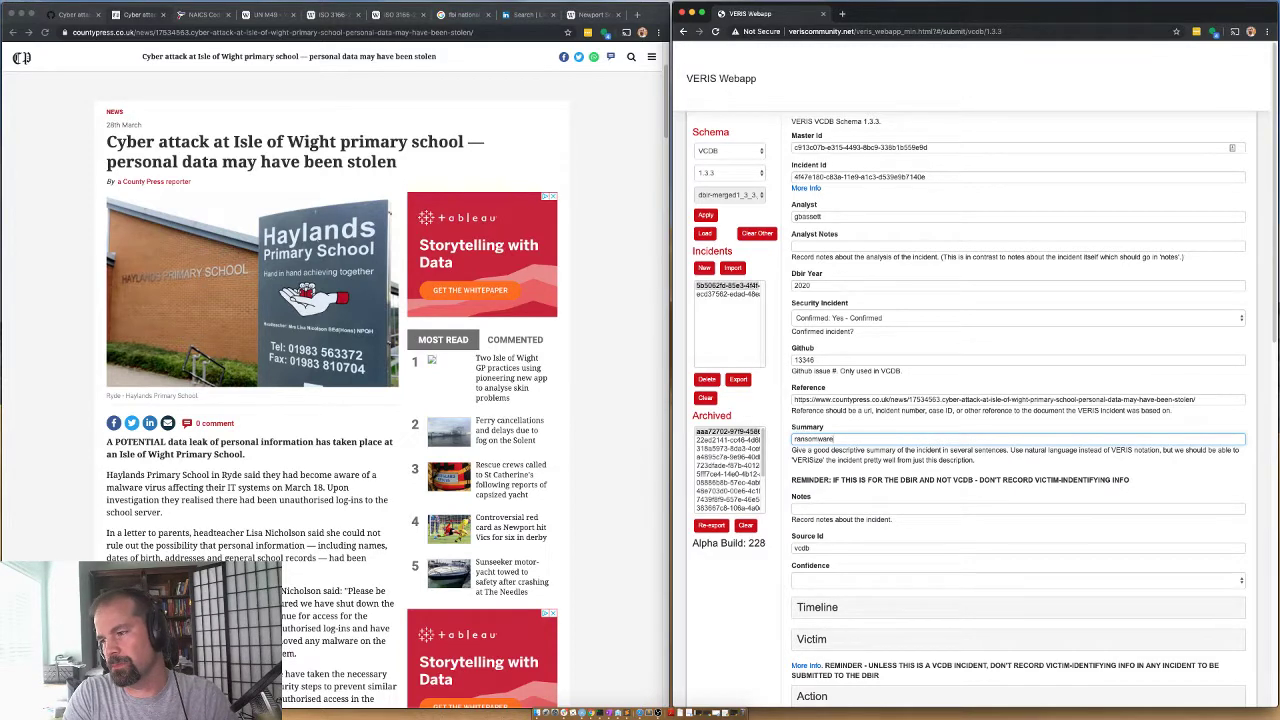
{"action": "type", "text": " and logins at school"}
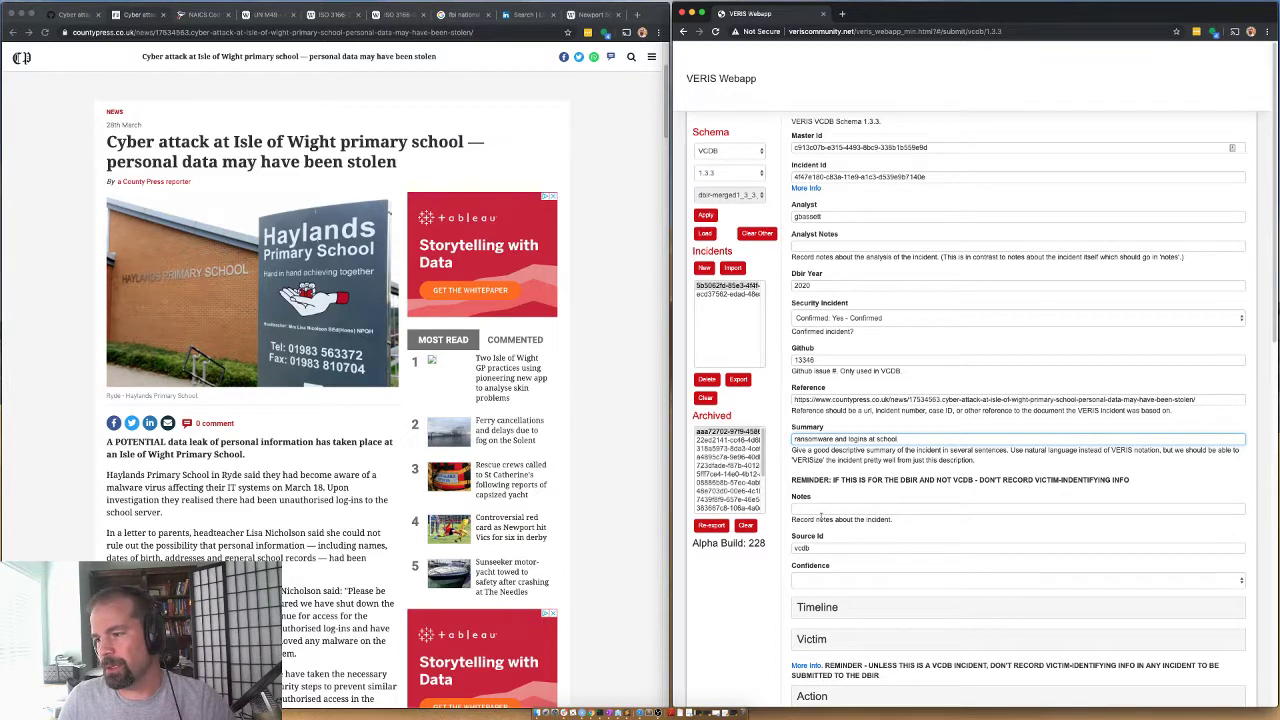
{"action": "scroll", "coordinate": [800, 575], "scroll_direction": "down", "scroll_amount": 1}
{"action": "left_click", "coordinate": [806, 568]}
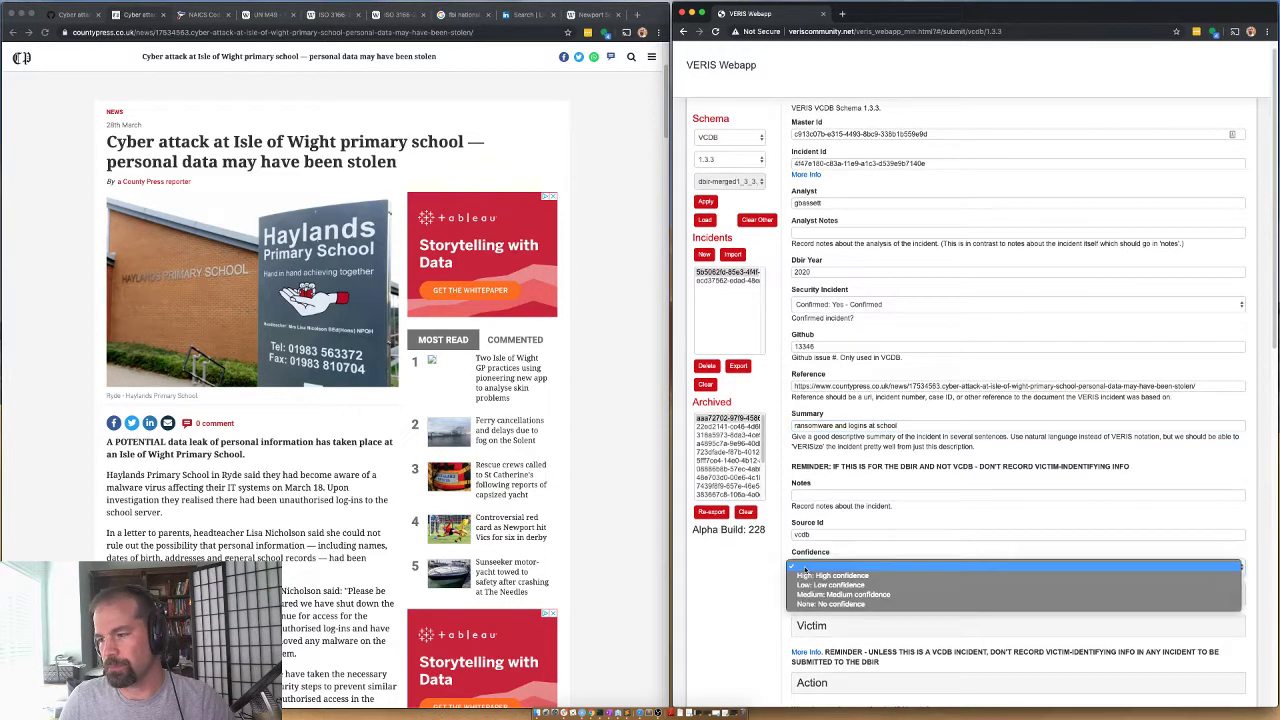
{"action": "left_click", "coordinate": [816, 586]}
{"action": "left_click", "coordinate": [869, 595]}
Set the timeline's incident date to year 2019 and month 3, checking the article for the date
{"action": "scroll", "coordinate": [865, 560], "scroll_direction": "down", "scroll_amount": 3}
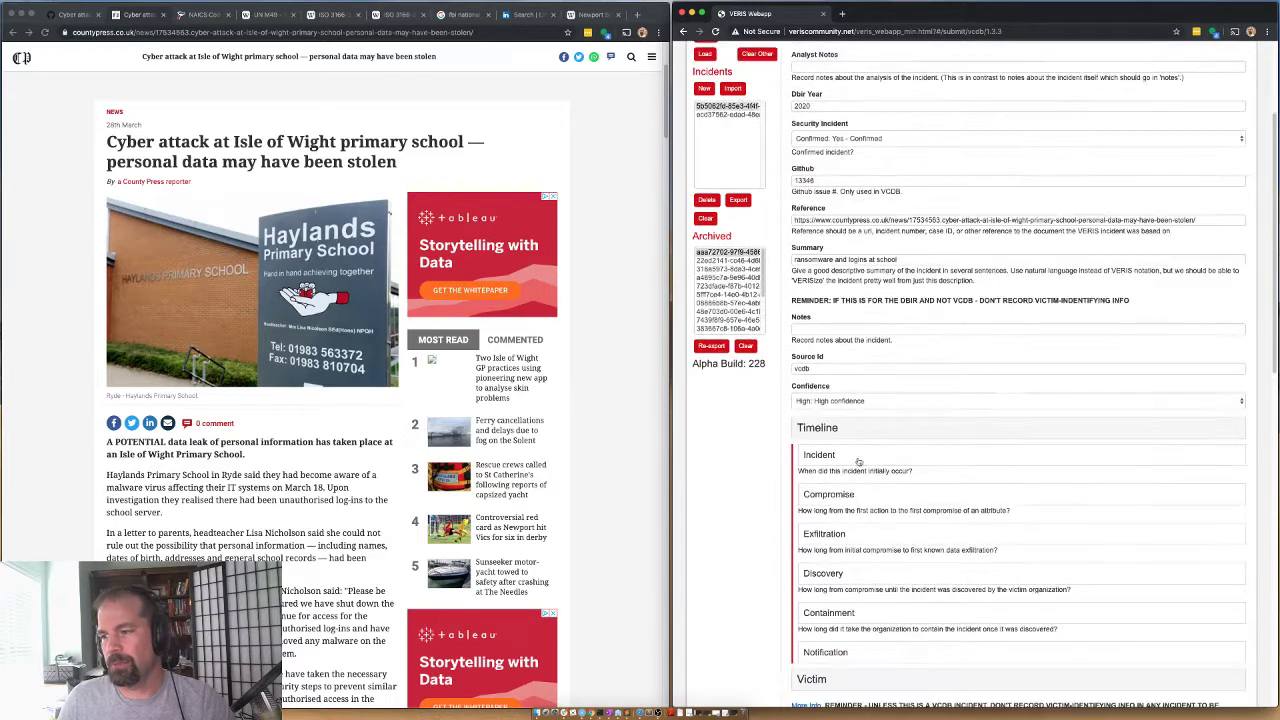
{"action": "left_click", "coordinate": [837, 476]}
{"action": "type", "text": "2019"}
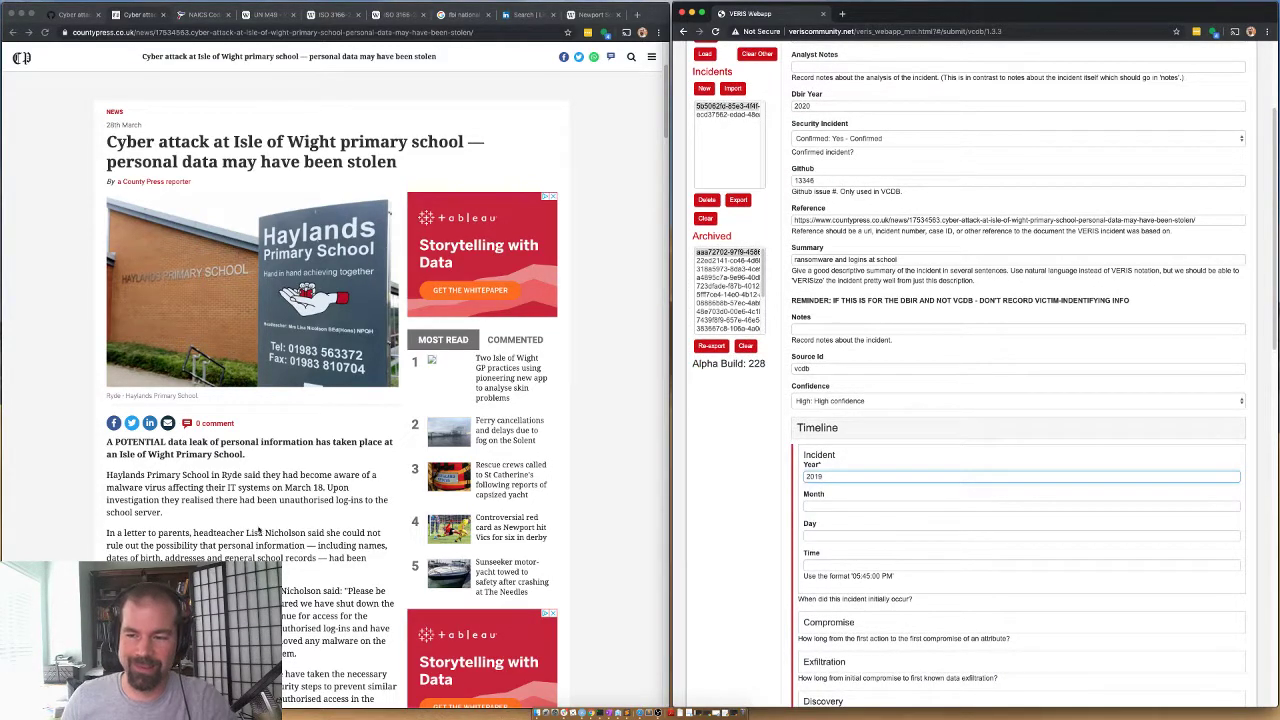
{"action": "scroll", "coordinate": [250, 504], "scroll_direction": "up", "scroll_amount": 1}
{"action": "left_click_drag", "start_coordinate": [178, 478], "coordinate": [325, 490]}
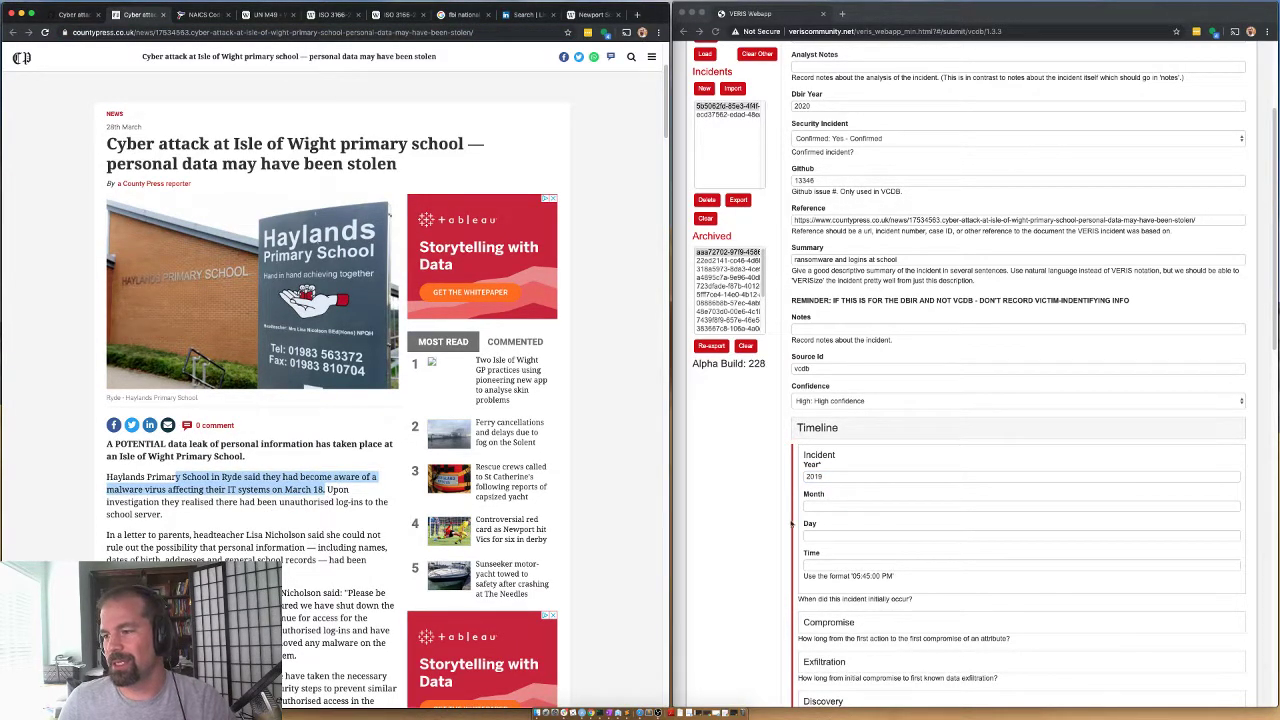
{"action": "scroll", "coordinate": [793, 523], "scroll_direction": "down", "scroll_amount": 2}
{"action": "left_click", "coordinate": [828, 410]}
{"action": "left_click", "coordinate": [828, 411]}
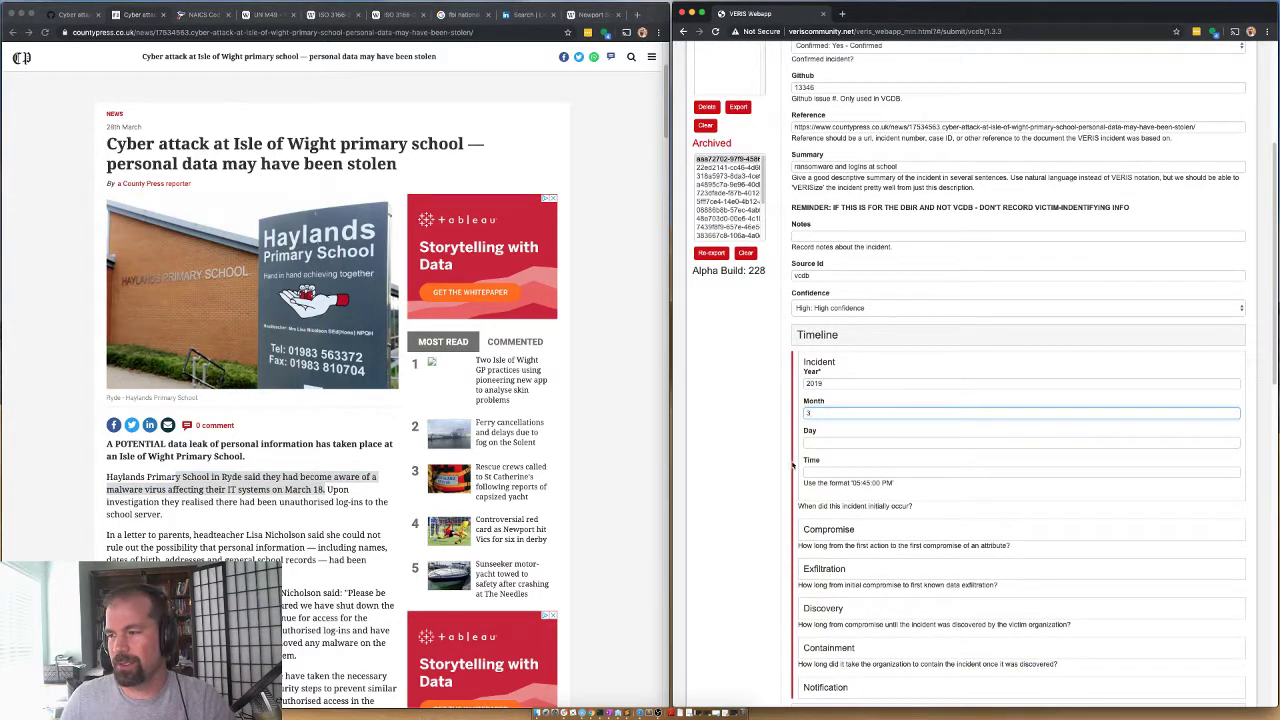
Set the timeline's compromise unit to Unknown, checking the article for details of how the attack unfolded
{"action": "scroll", "coordinate": [783, 472], "scroll_direction": "down", "scroll_amount": 3}
{"action": "left_click", "coordinate": [852, 388]}
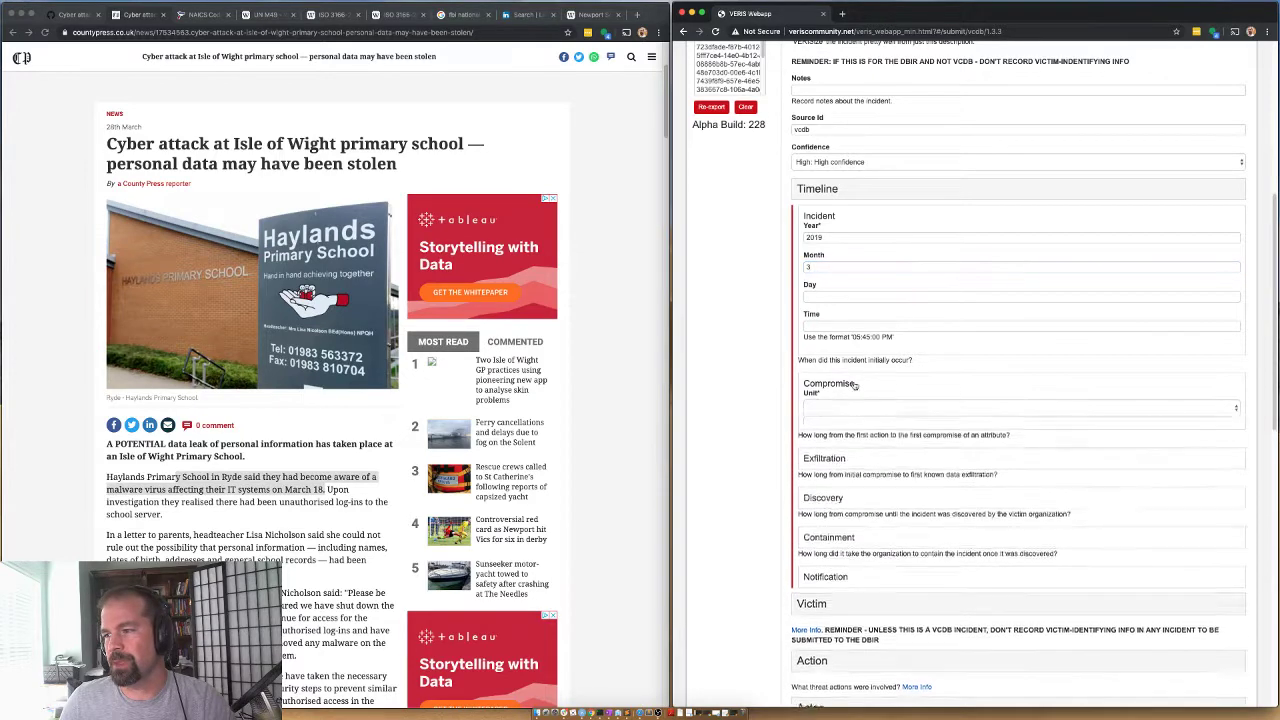
{"action": "left_click", "coordinate": [837, 410]}
{"action": "left_click", "coordinate": [837, 410]}
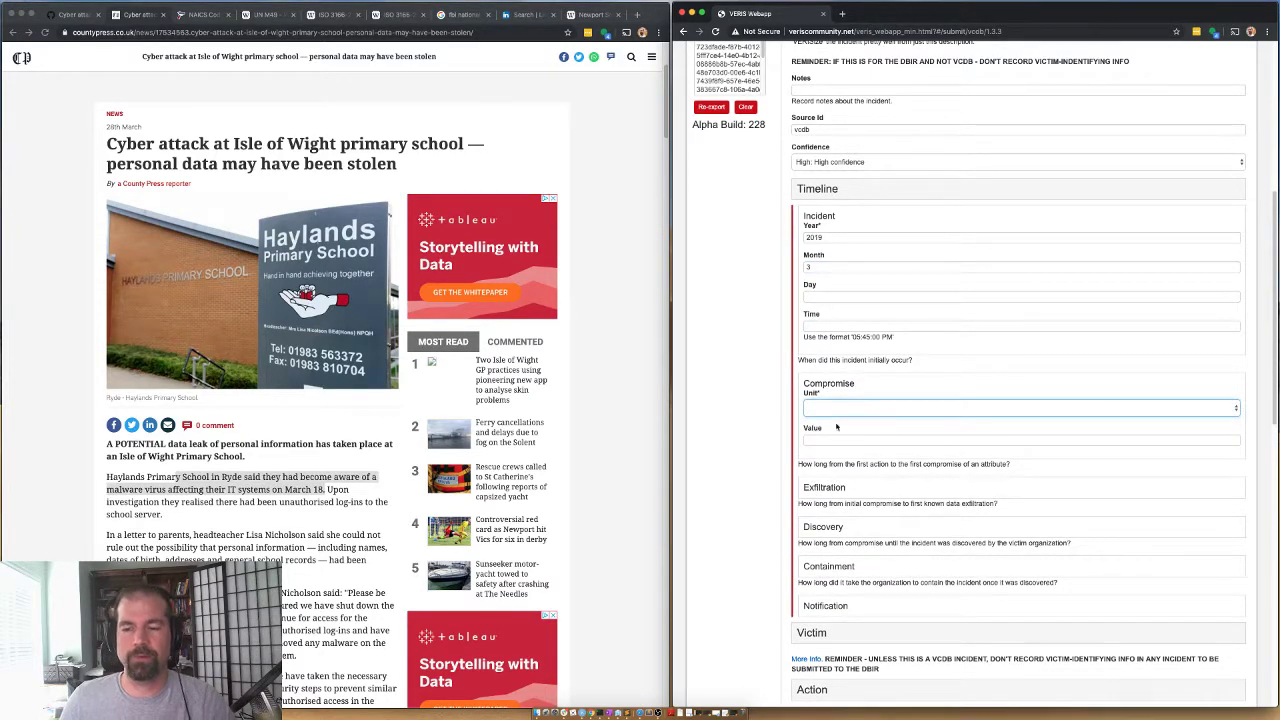
{"action": "scroll", "coordinate": [316, 547], "scroll_direction": "down", "scroll_amount": 3}
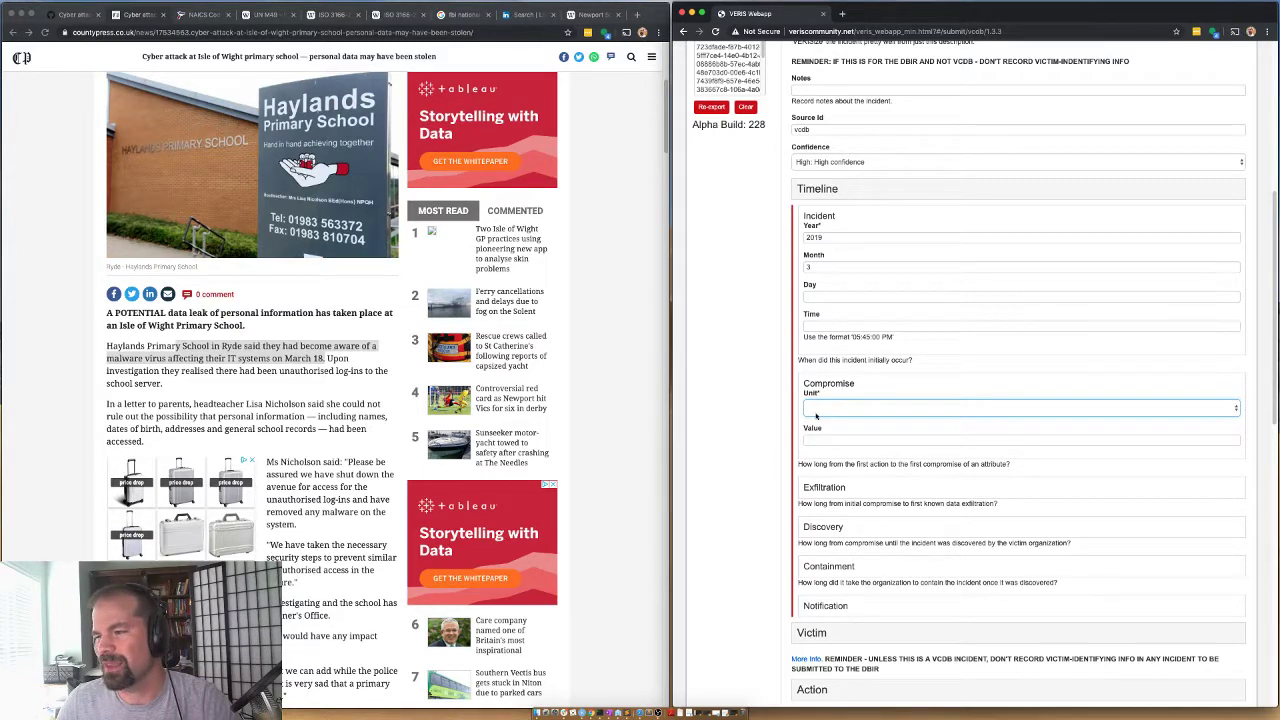
{"action": "scroll", "coordinate": [303, 616], "scroll_direction": "down", "scroll_amount": 2}
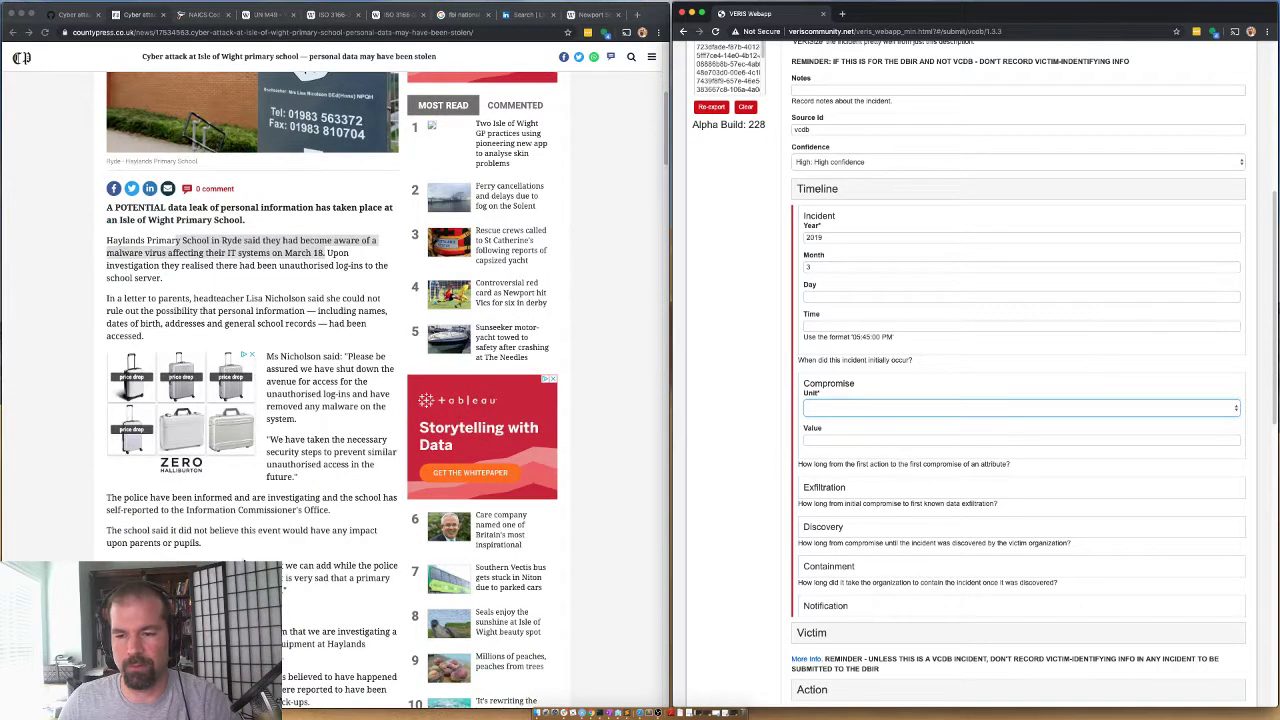
{"action": "left_click", "coordinate": [318, 578]}
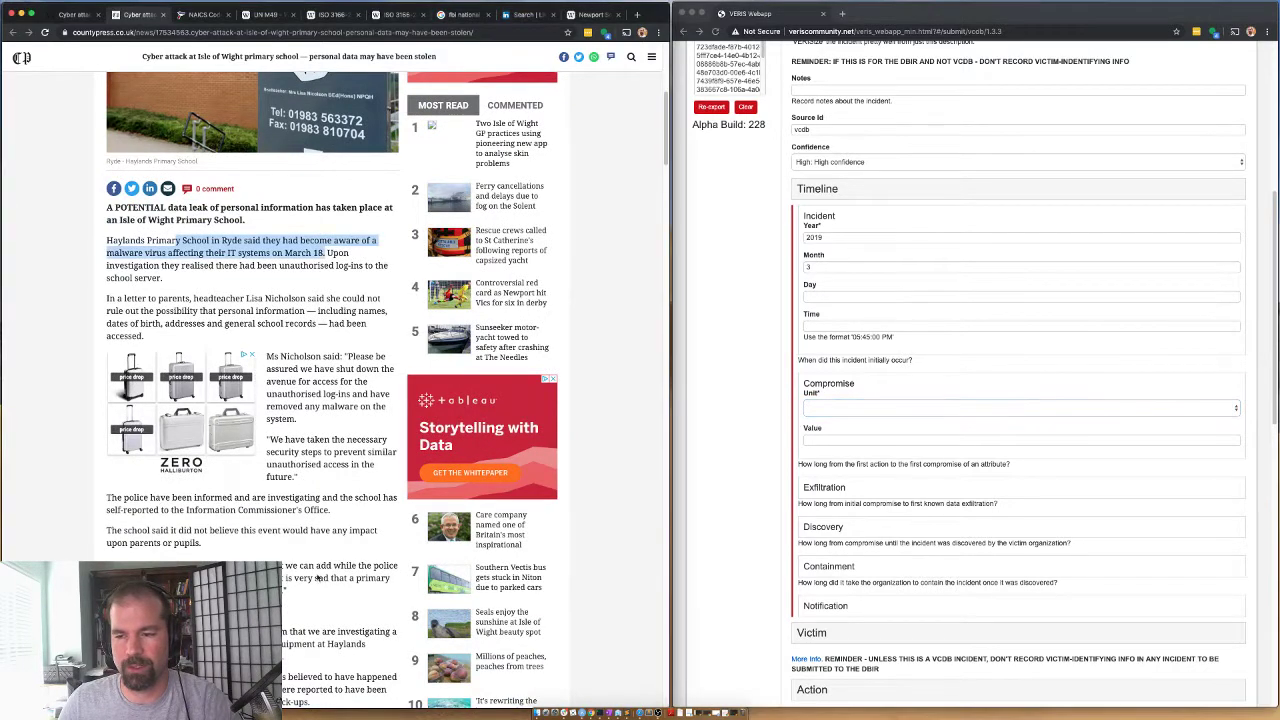
{"action": "left_click", "coordinate": [848, 418]}
{"action": "left_click", "coordinate": [843, 413]}
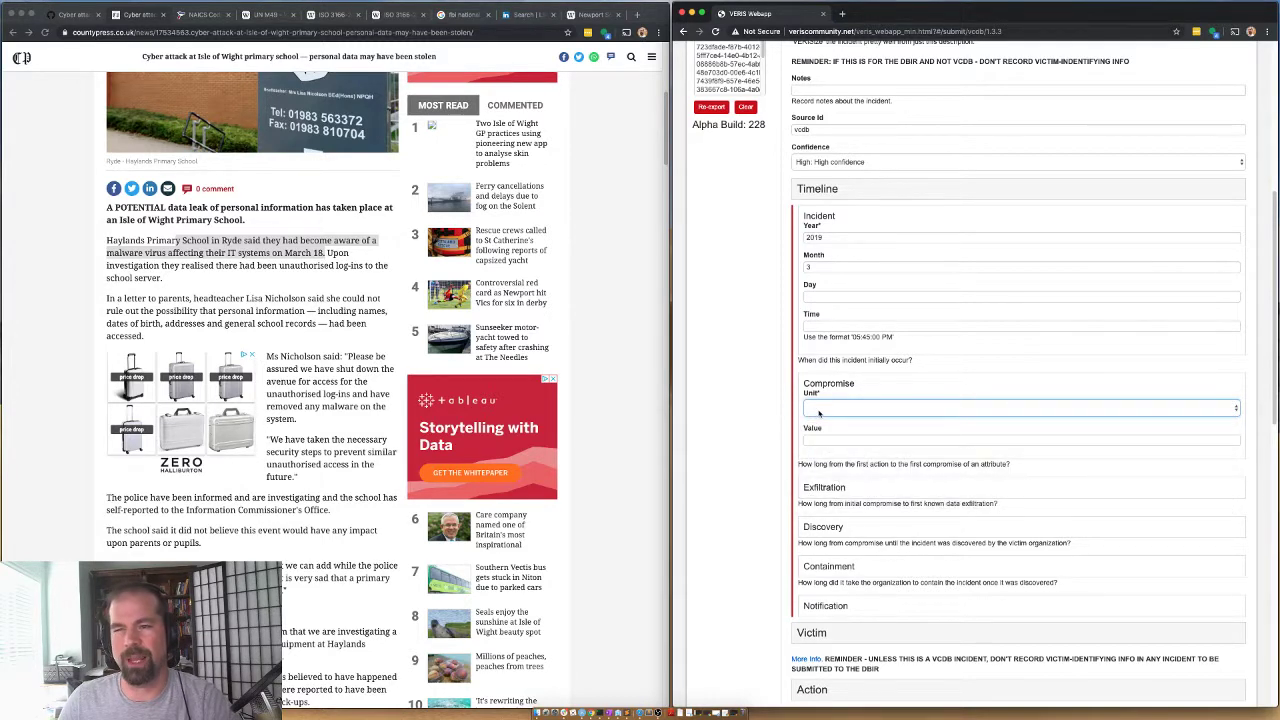
{"action": "left_click", "coordinate": [818, 410]}
{"action": "left_click", "coordinate": [818, 410]}
{"action": "left_click", "coordinate": [818, 410]}
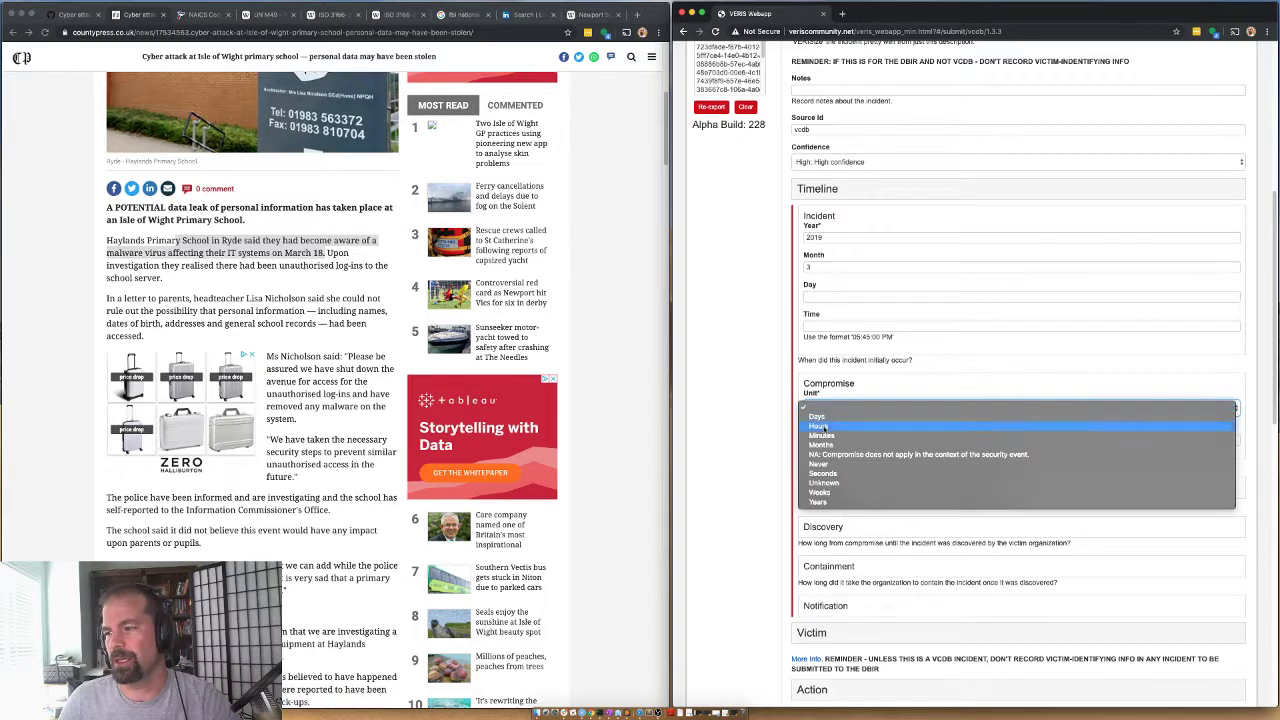
{"action": "left_click", "coordinate": [833, 483]}
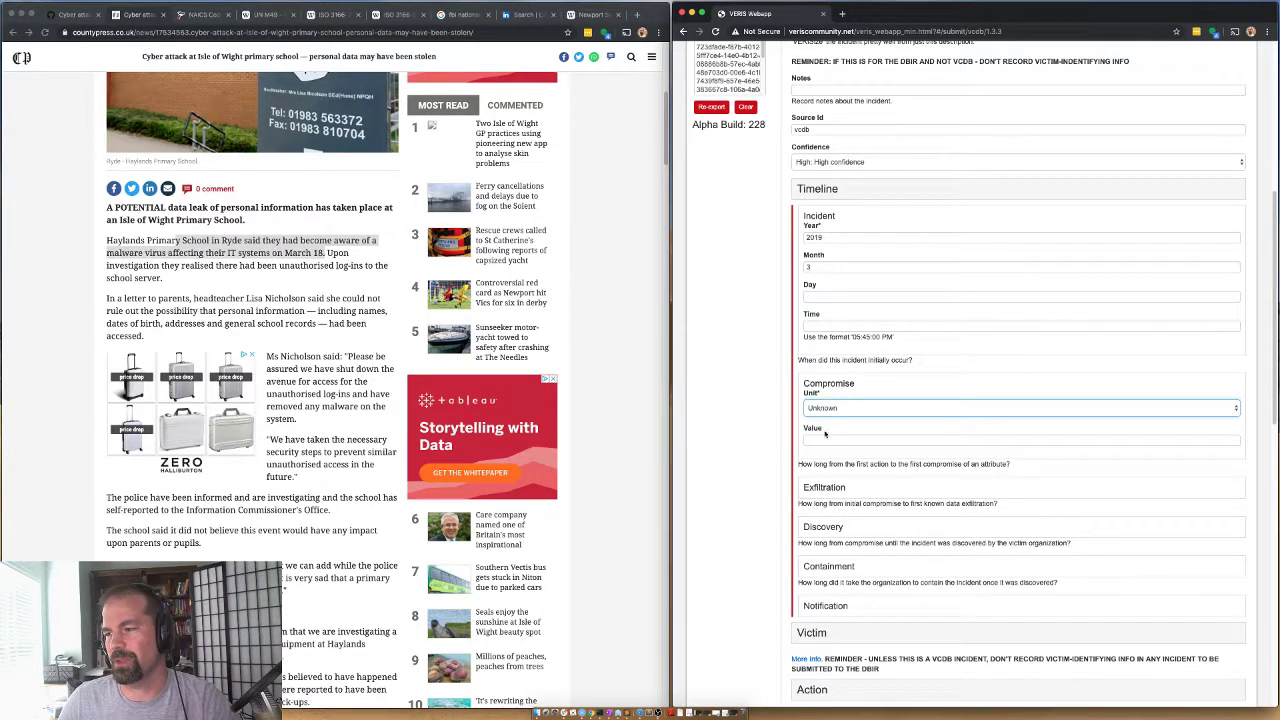
{"action": "left_click", "coordinate": [852, 384]}
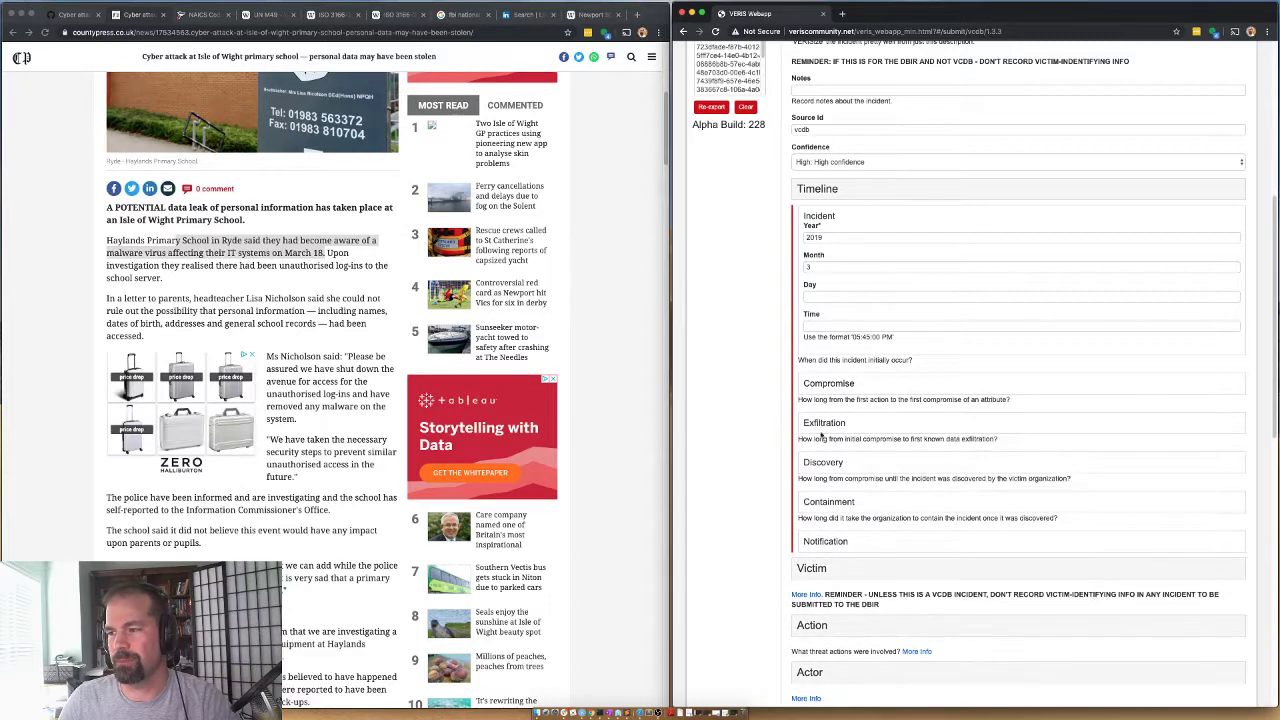
Set the timeline's exfiltration unit to NA and collapse the Exfiltration section
{"action": "left_click", "coordinate": [816, 428]}
{"action": "left_click", "coordinate": [816, 447]}
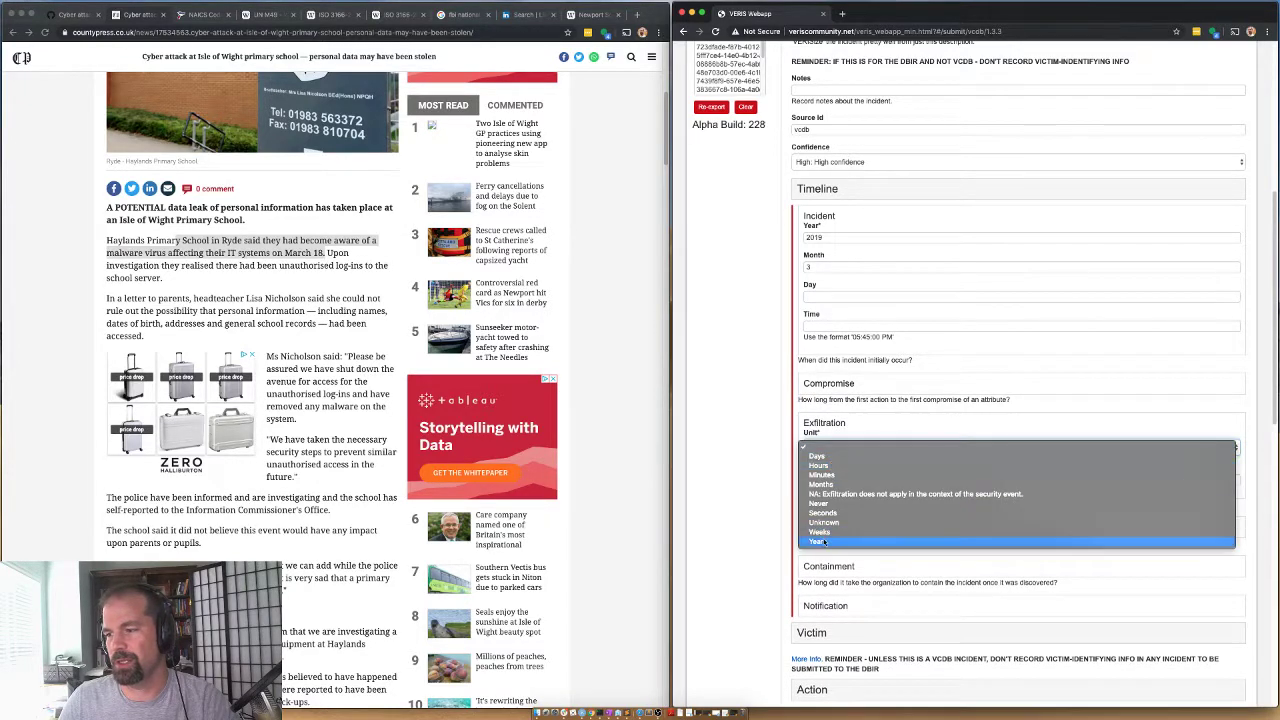
{"action": "left_click", "coordinate": [816, 447]}
{"action": "left_click", "coordinate": [816, 447]}
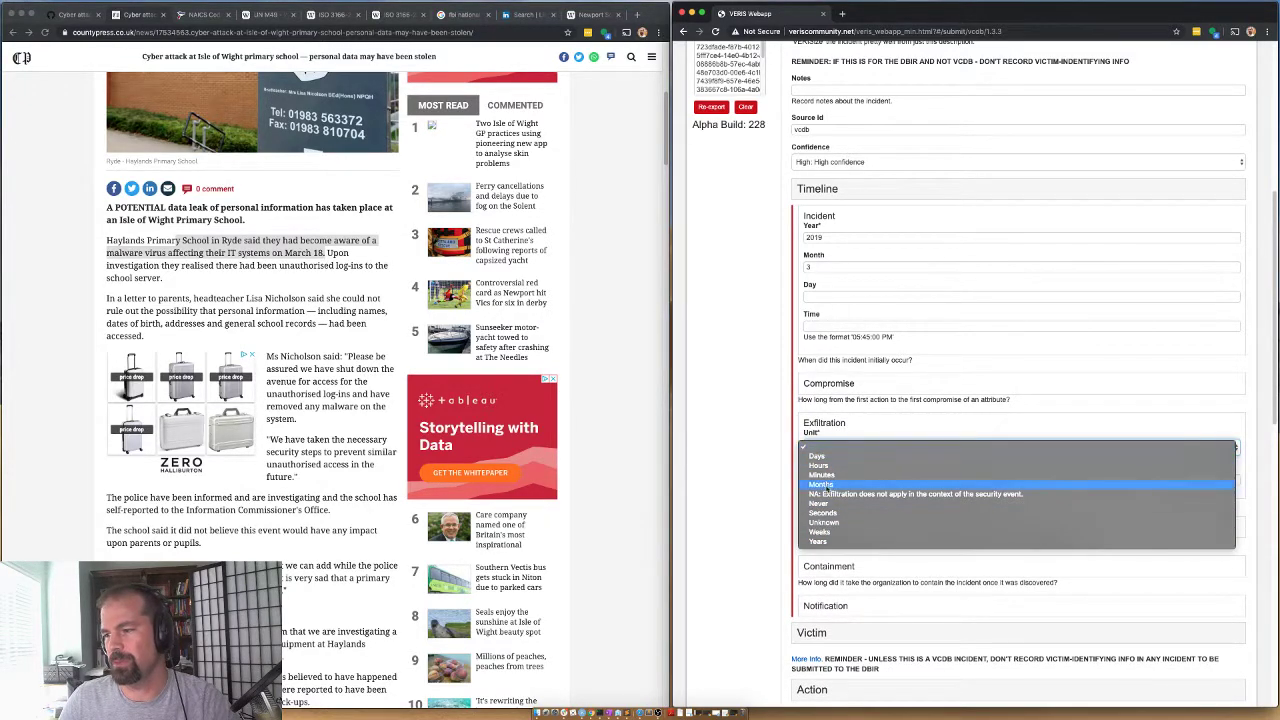
{"action": "left_click", "coordinate": [826, 494]}
{"action": "left_click", "coordinate": [825, 428]}
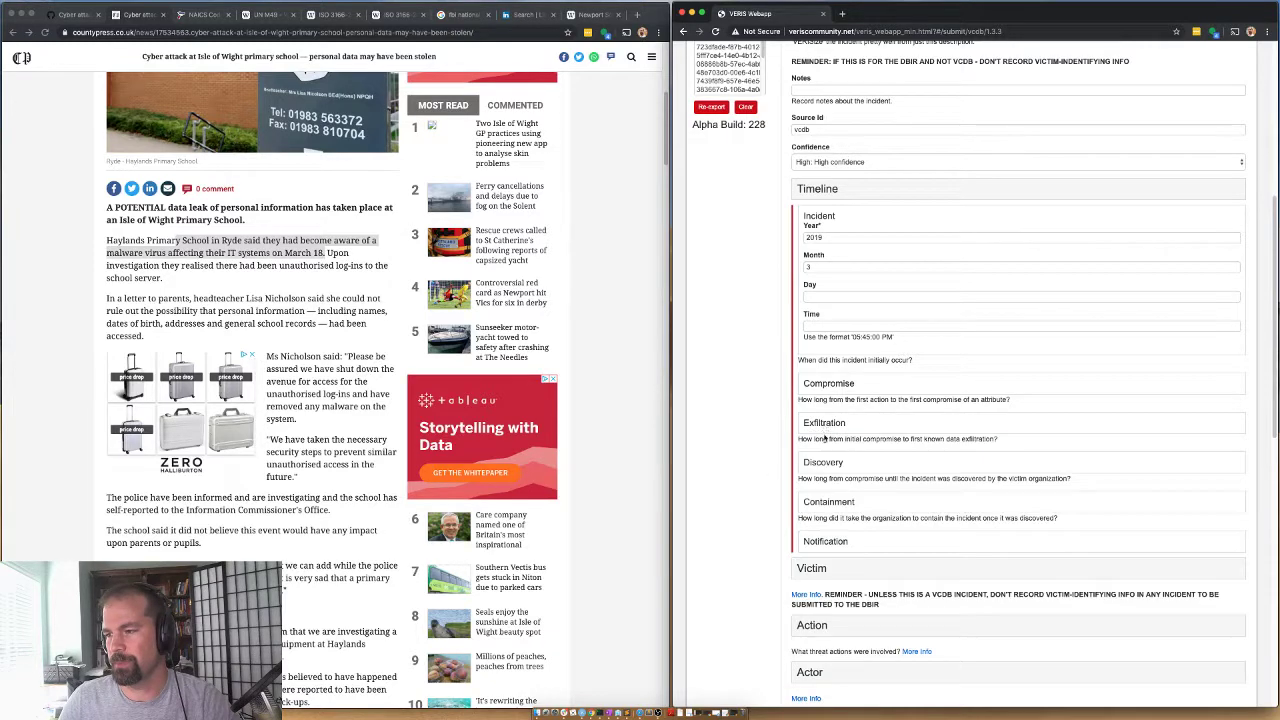
Set the timeline's discovery unit to Hours and collapse the Discovery section
{"action": "left_click", "coordinate": [832, 465]}
{"action": "left_click", "coordinate": [822, 472]}
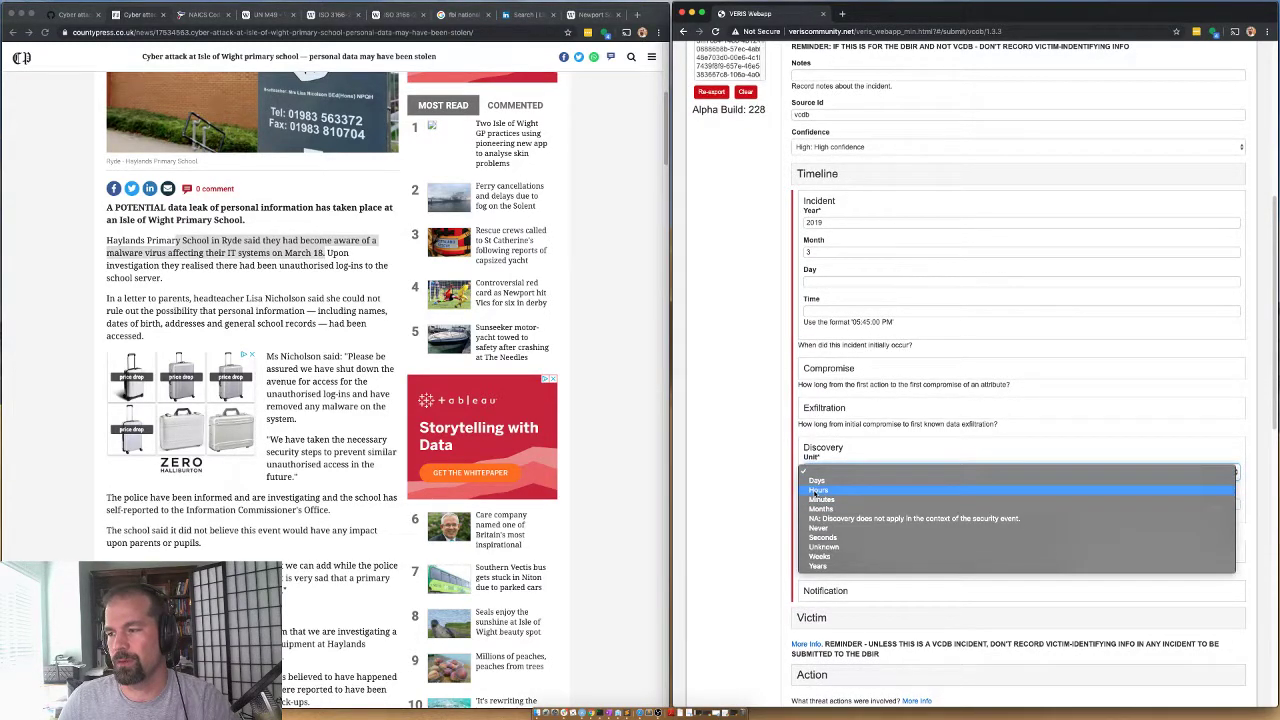
{"action": "left_click", "coordinate": [818, 490]}
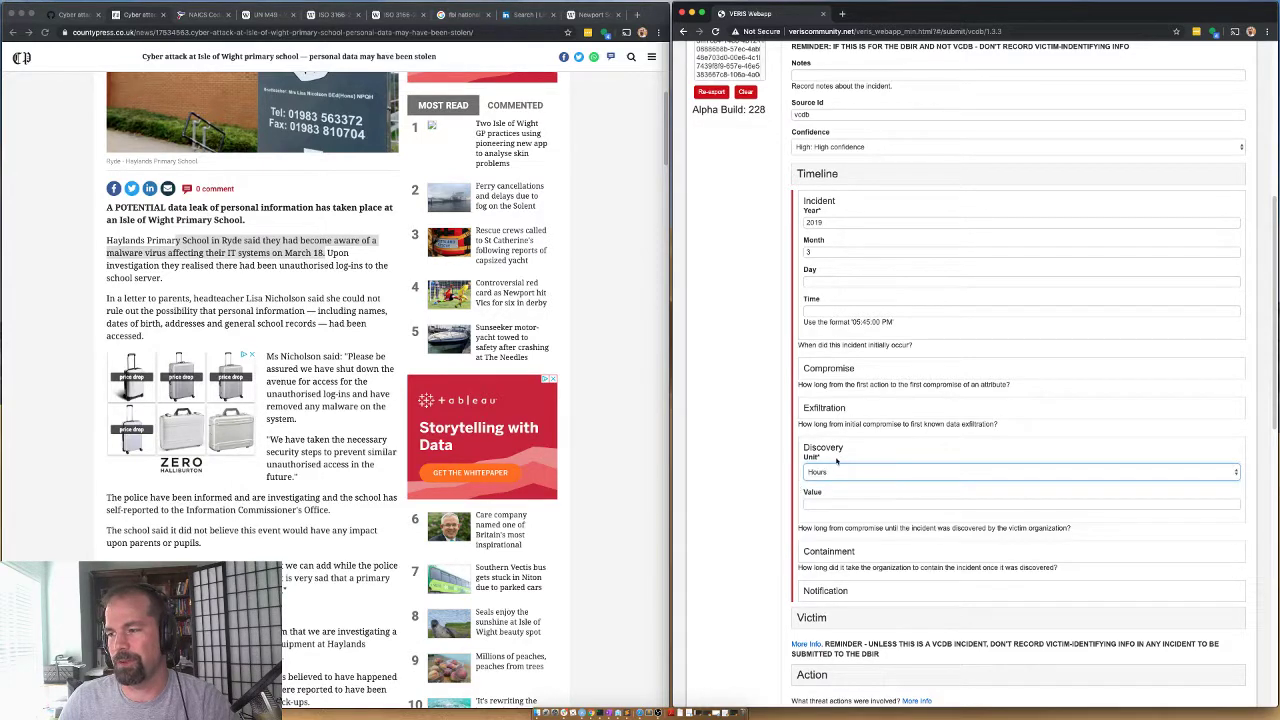
{"action": "left_click", "coordinate": [836, 455]}
Set the timeline's containment unit to Days, comparing the article's publication date with the date the malware was noticed
{"action": "left_click", "coordinate": [821, 490]}
{"action": "left_click", "coordinate": [829, 508]}
{"action": "left_click", "coordinate": [830, 510]}
{"action": "left_click", "coordinate": [831, 511]}
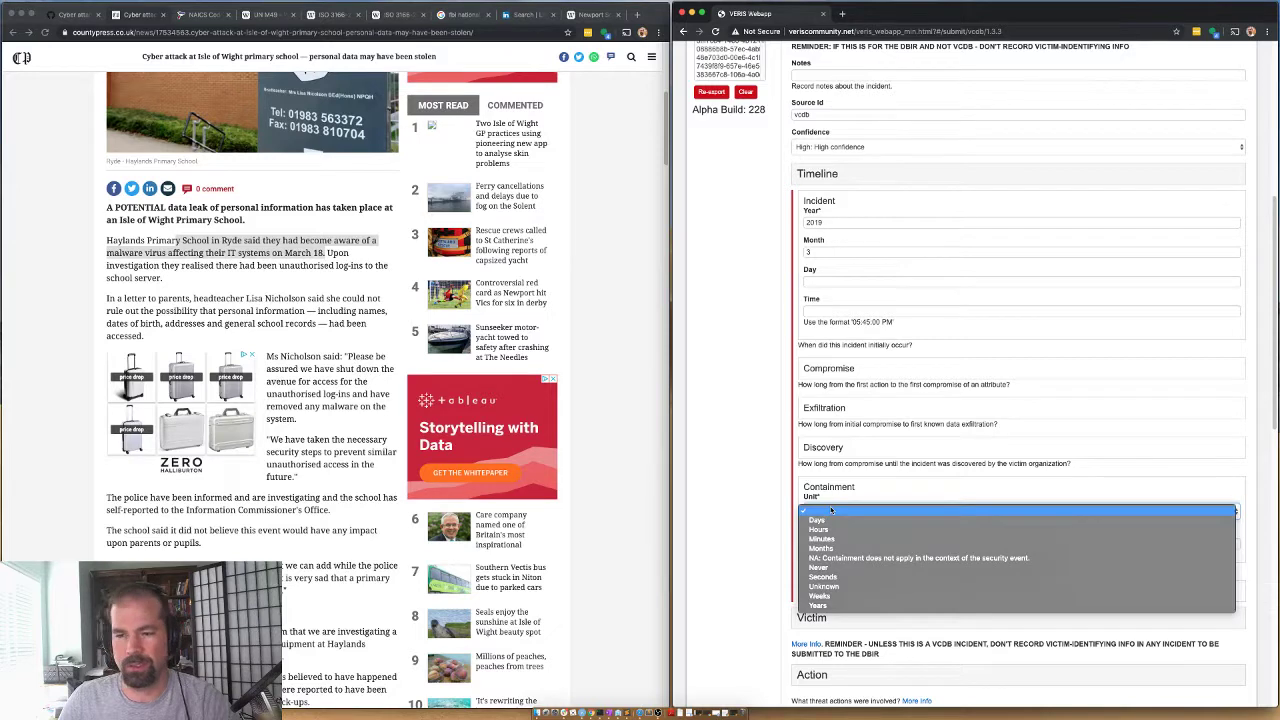
{"action": "left_click", "coordinate": [831, 511]}
{"action": "scroll", "coordinate": [219, 293], "scroll_direction": "down", "scroll_amount": 1}
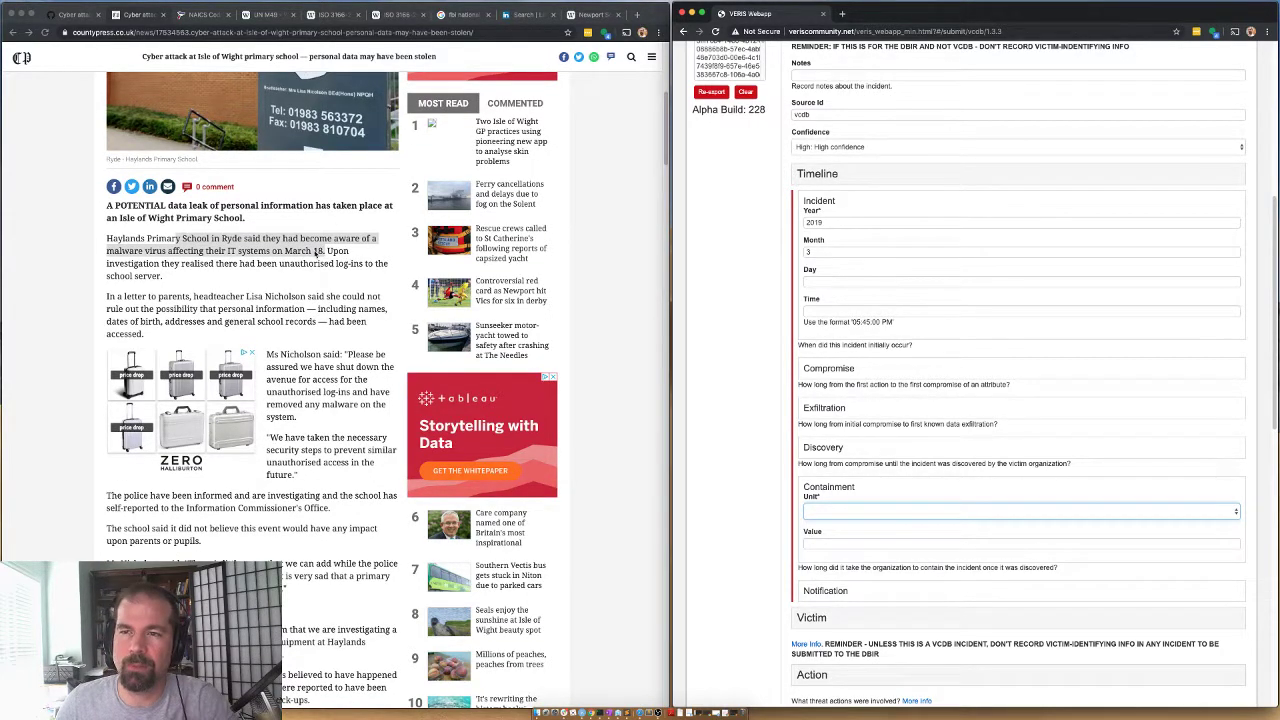
{"action": "scroll", "coordinate": [318, 254], "scroll_direction": "up", "scroll_amount": 5}
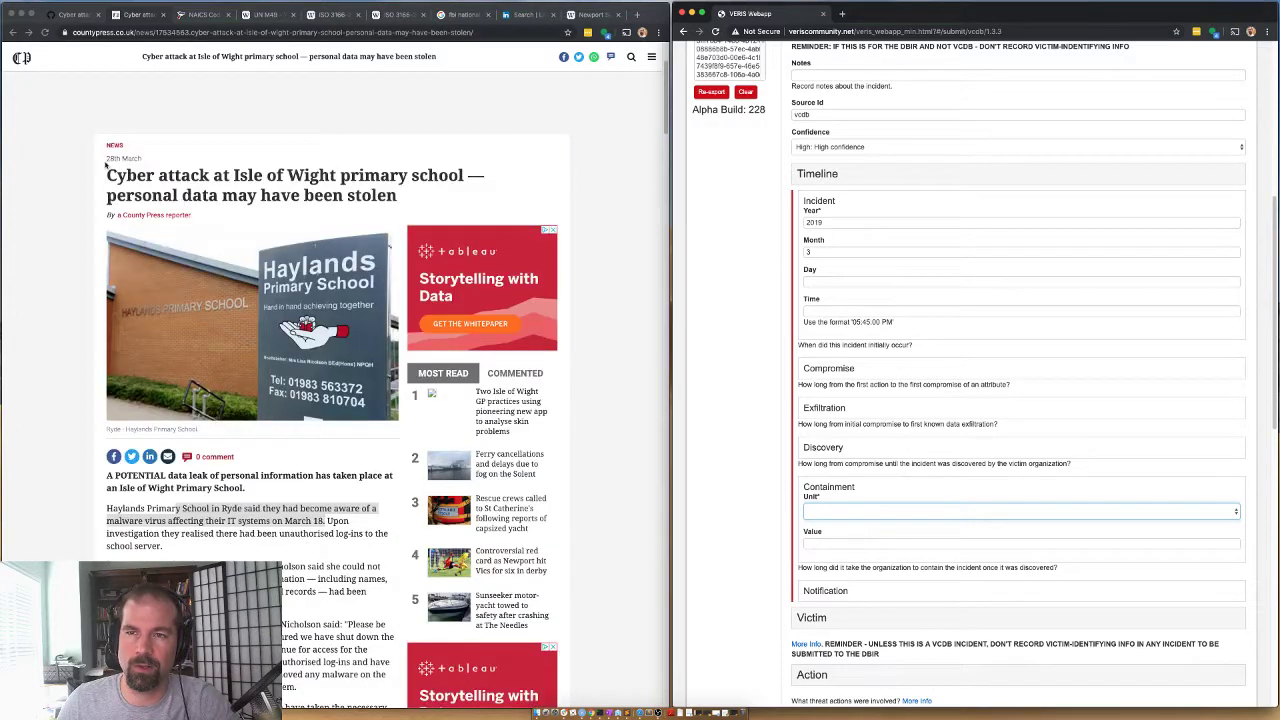
{"action": "scroll", "coordinate": [300, 500], "scroll_direction": "down", "scroll_amount": 6}
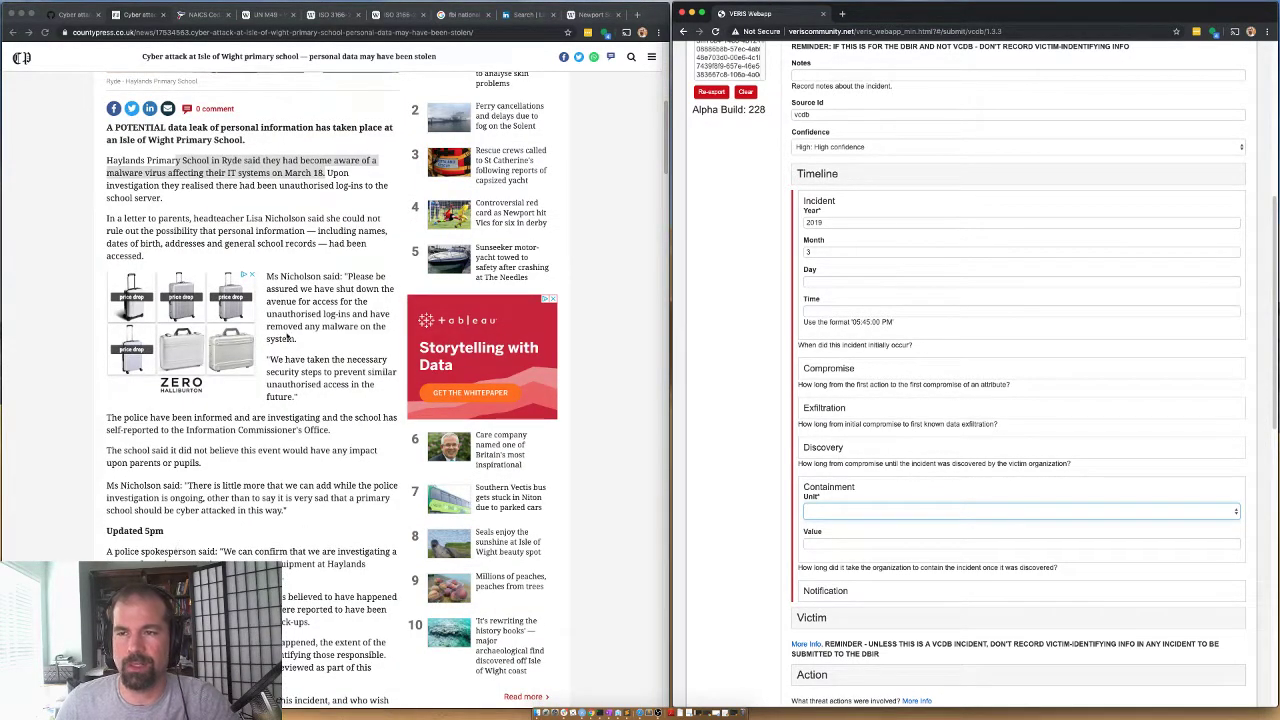
{"action": "left_click", "coordinate": [831, 510]}
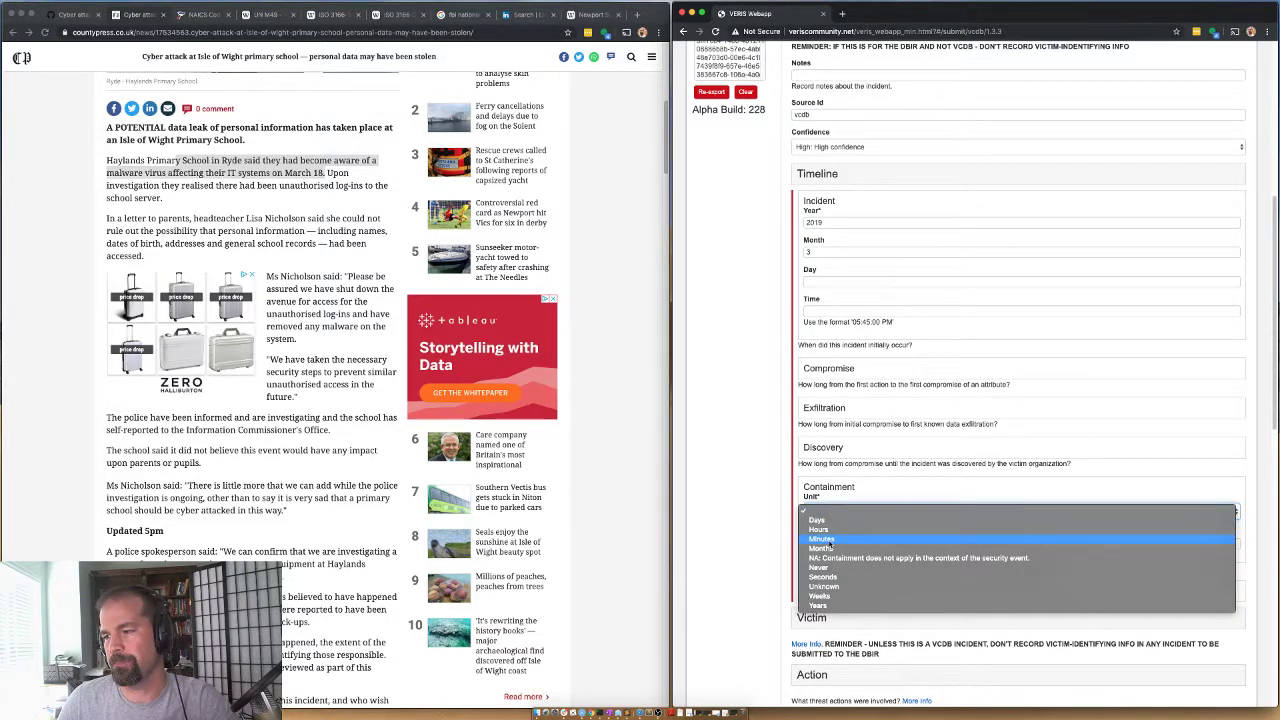
{"action": "key", "text": "Up"}
{"action": "key", "text": "Up"}
{"action": "key", "text": "Return"}
{"action": "key", "text": "Tab"}
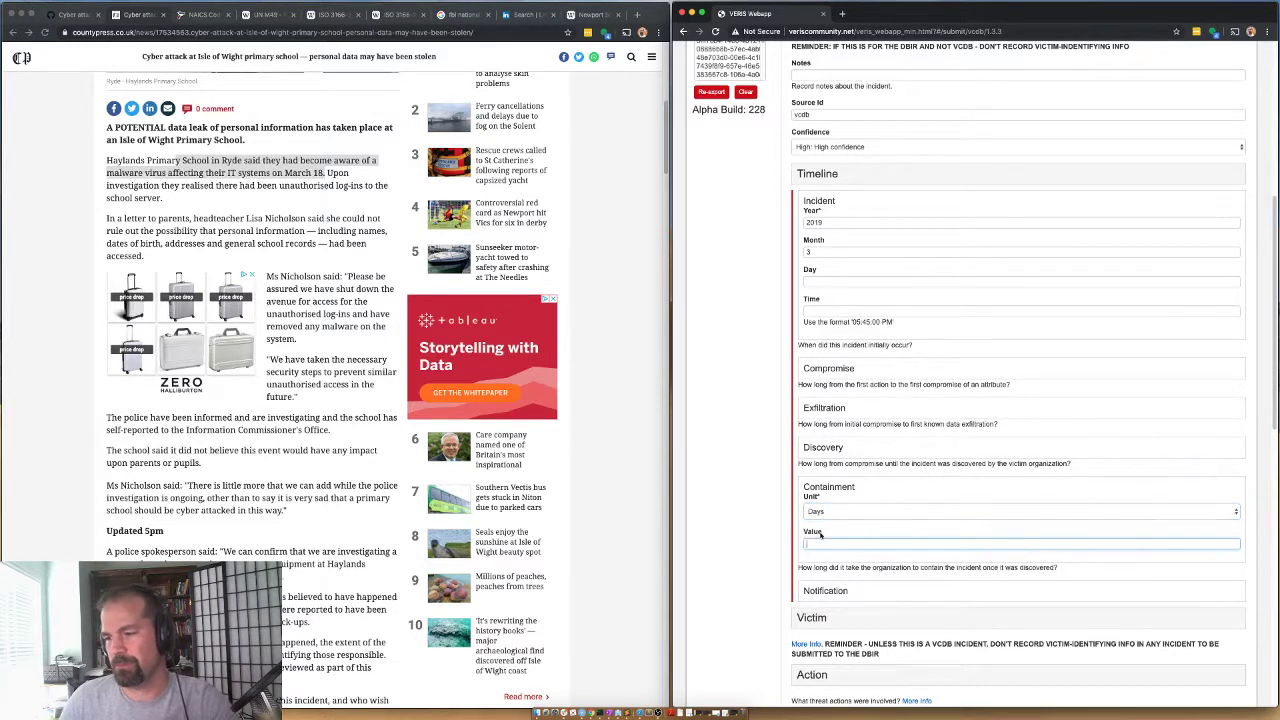
Enter 8 as the containment duration value
{"action": "type", "text": "10"}
{"action": "key", "text": "BackSpace"}
{"action": "key", "text": "BackSpace"}
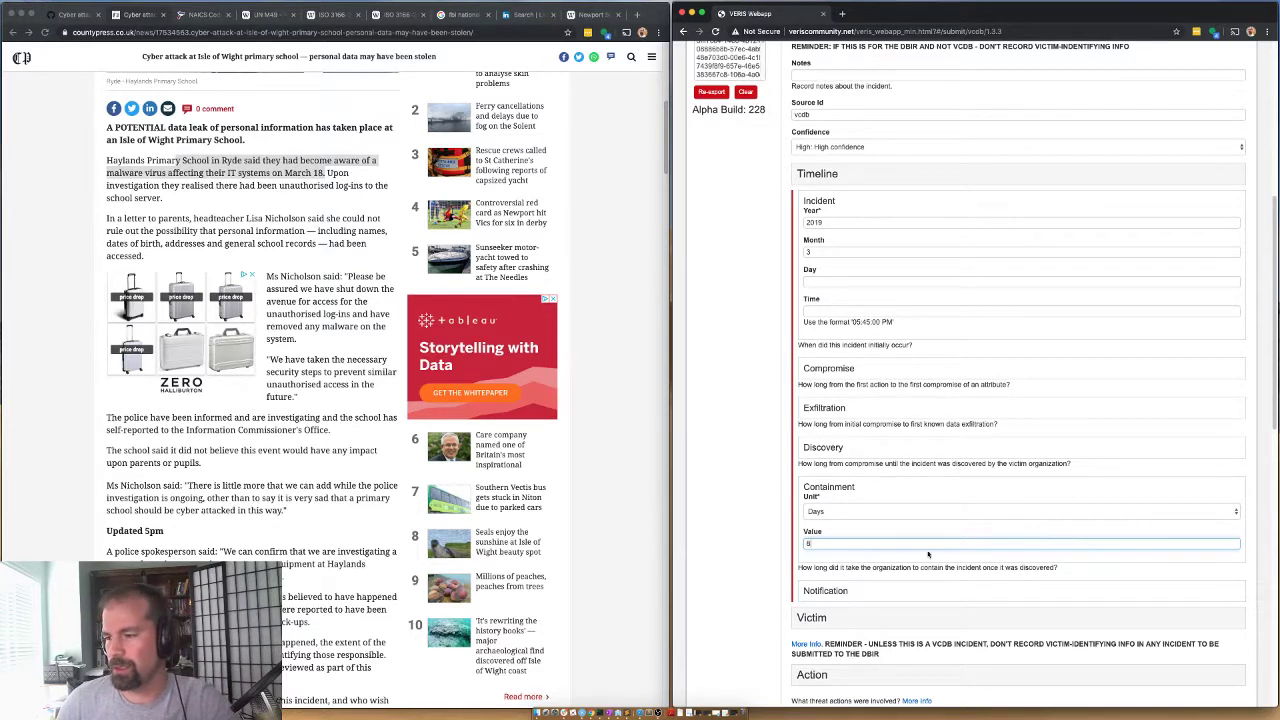
Set the timeline's notification date to year 2019, month 3, day 28, and collapse the Notification section
{"action": "left_click", "coordinate": [824, 594]}
{"action": "left_click", "coordinate": [826, 612]}
{"action": "type", "text": "2019"}
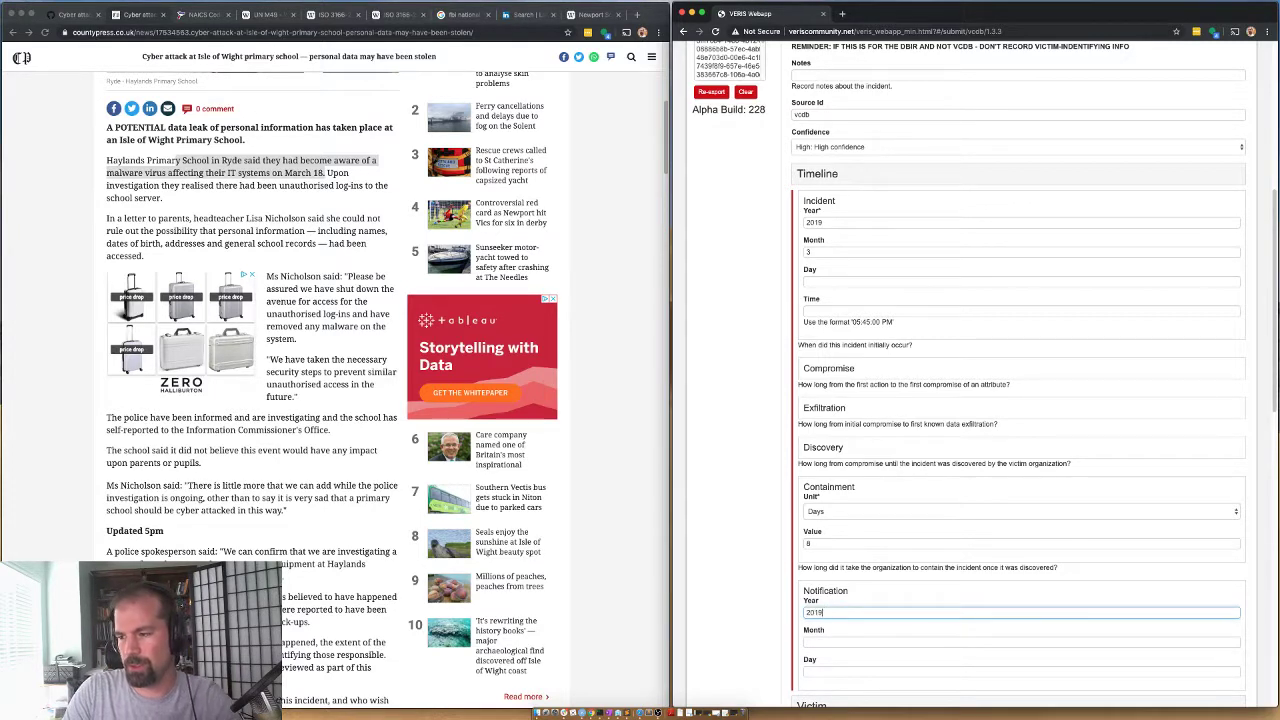
{"action": "key", "text": "Tab"}
{"action": "type", "text": "3"}
{"action": "key", "text": "Tab"}
{"action": "type", "text": "2"}
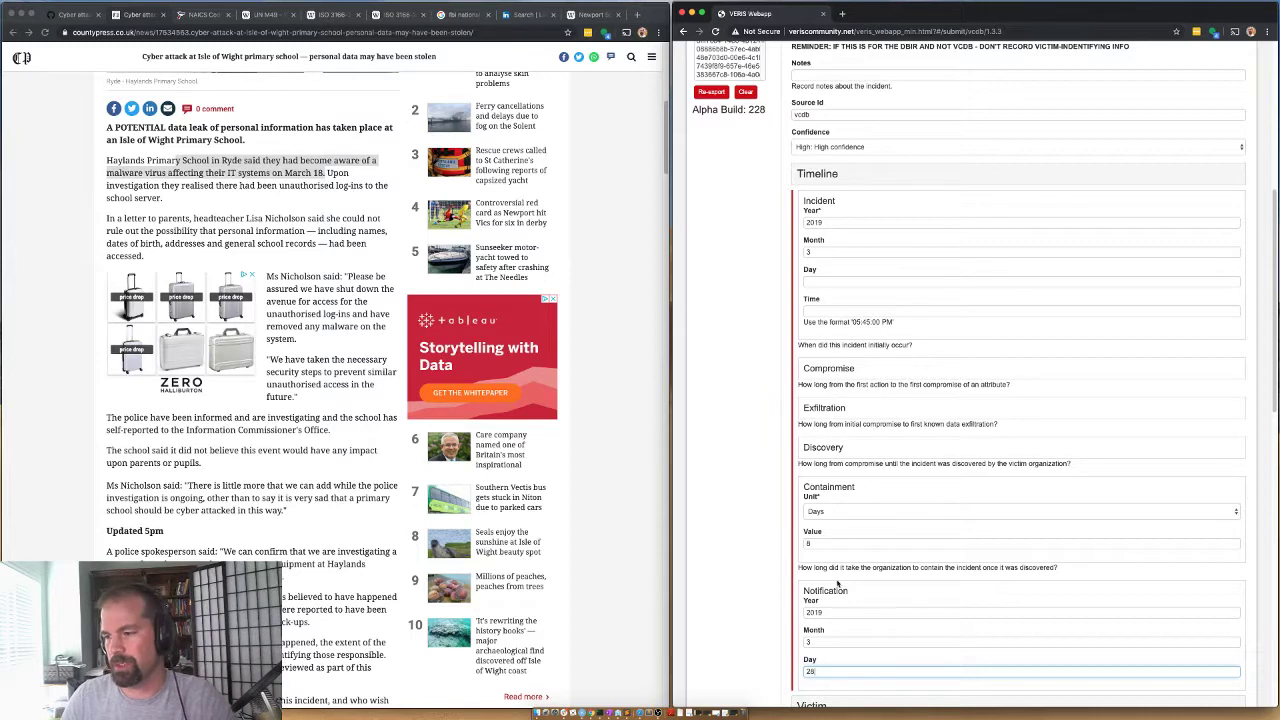
{"action": "left_click", "coordinate": [835, 587]}
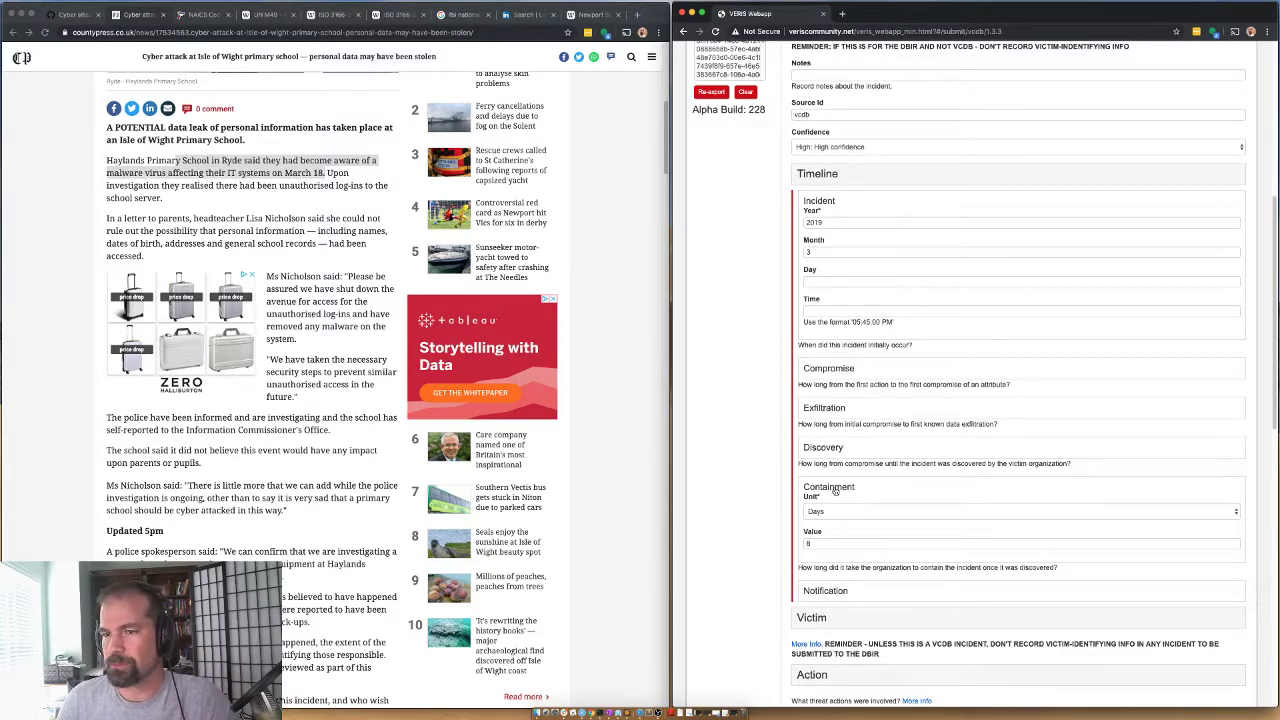
Recheck the article's dates, set the containment duration to 9 days, and collapse the Timeline section
{"action": "scroll", "coordinate": [113, 383], "scroll_direction": "up", "scroll_amount": 10}
{"action": "scroll", "coordinate": [113, 383], "scroll_direction": "down", "scroll_amount": 5}
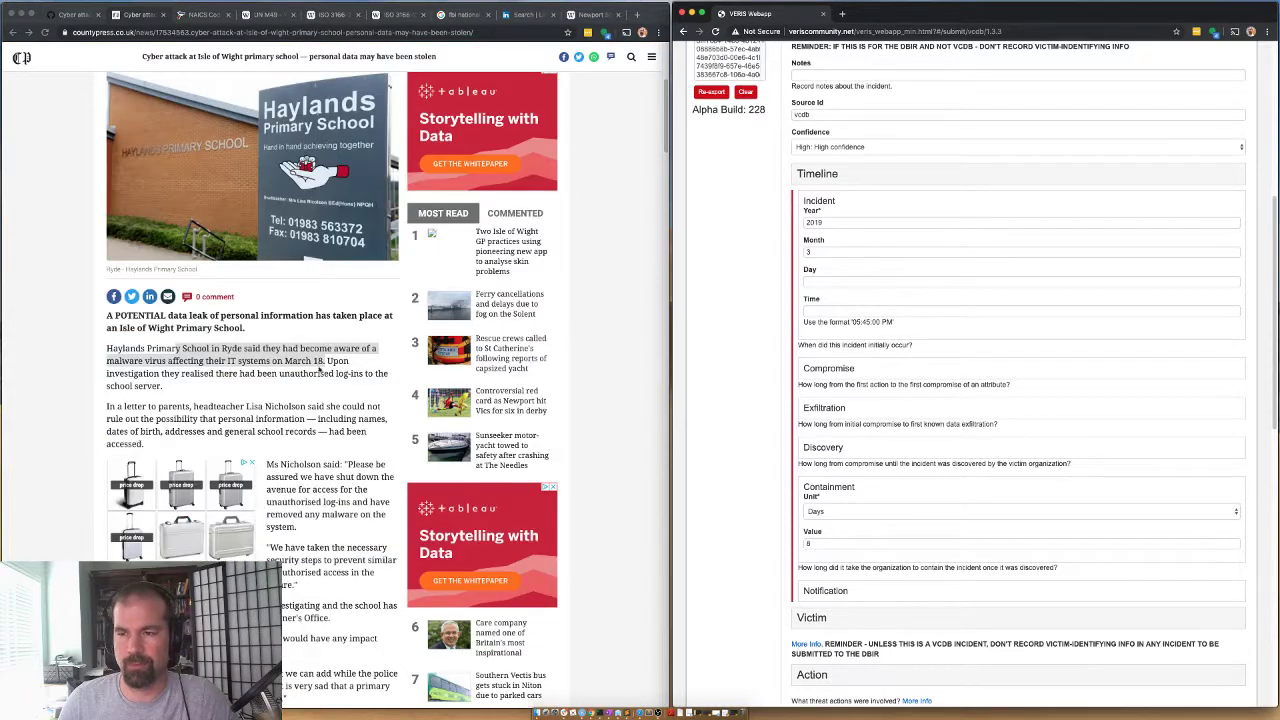
{"action": "left_click", "coordinate": [835, 174]}
{"action": "left_click", "coordinate": [835, 174]}
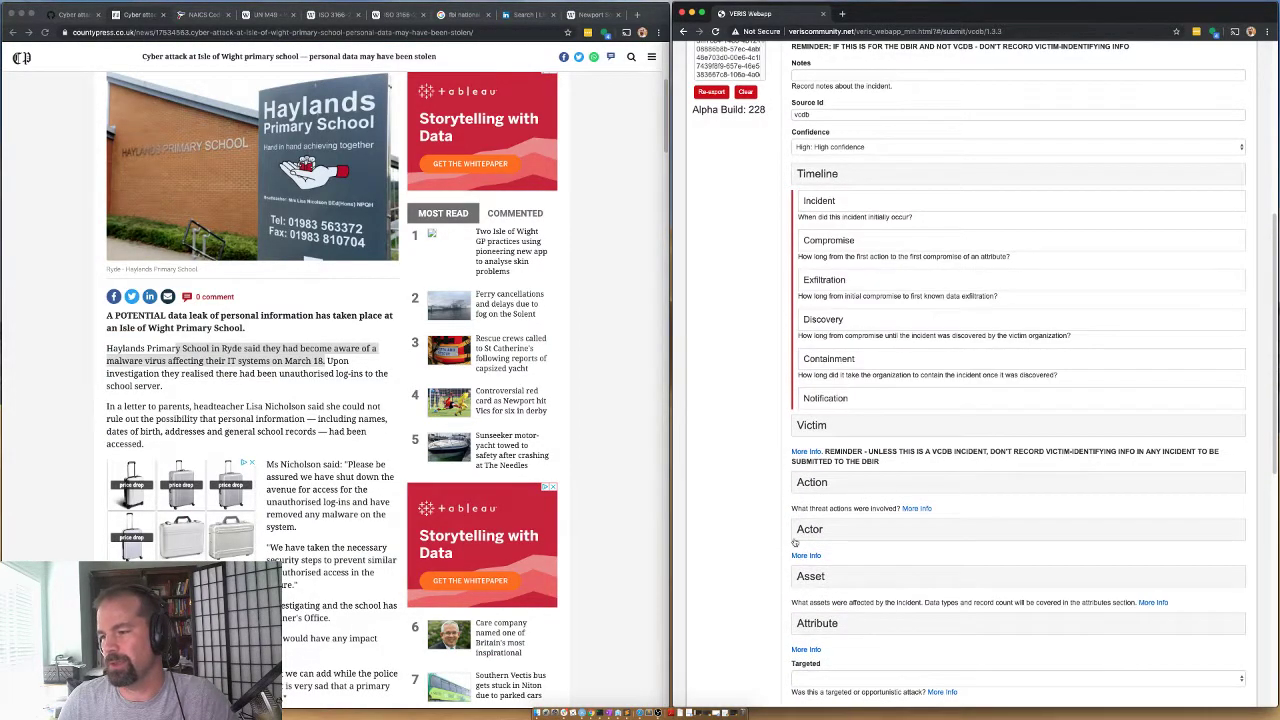
{"action": "left_click", "coordinate": [820, 360]}
{"action": "left_click_drag", "start_coordinate": [814, 416], "coordinate": [803, 417]}
{"action": "type", "text": "9"}
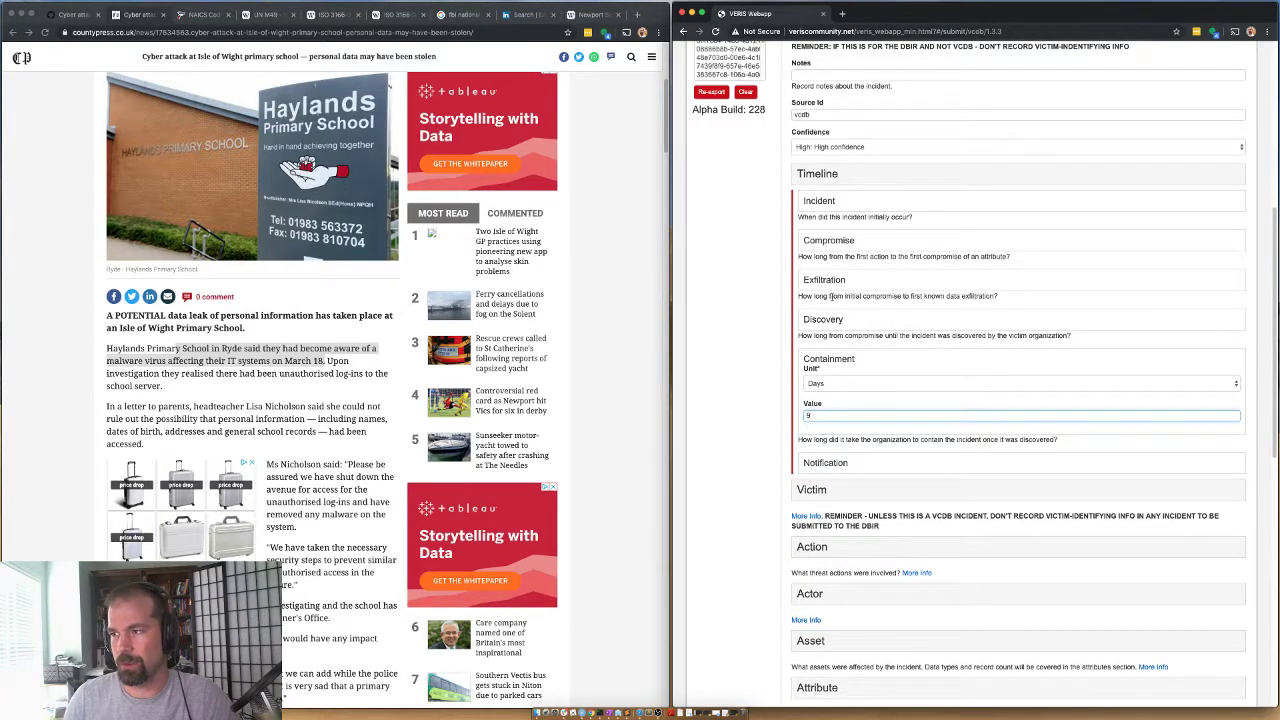
{"action": "left_click", "coordinate": [812, 170]}
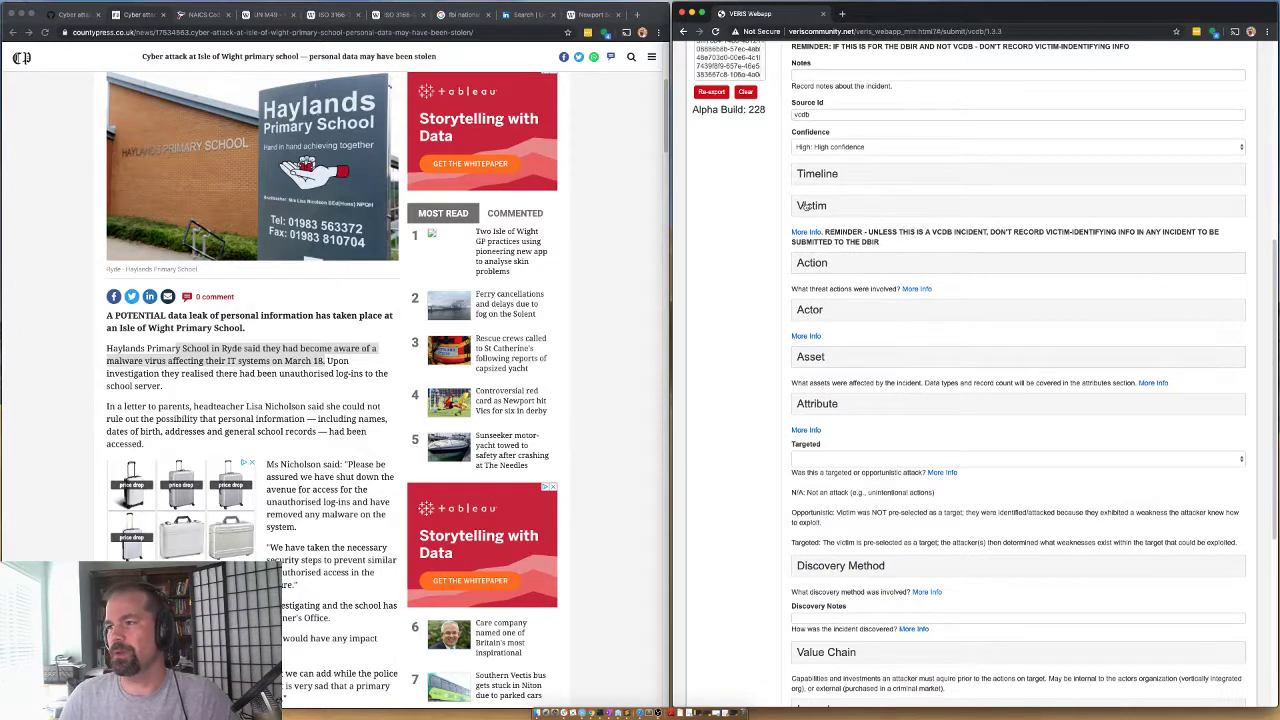
Expand the Victim section and copy "Haylands Primary School" from the article into the Victim Id field
{"action": "left_click", "coordinate": [806, 205]}
{"action": "left_click", "coordinate": [228, 366]}
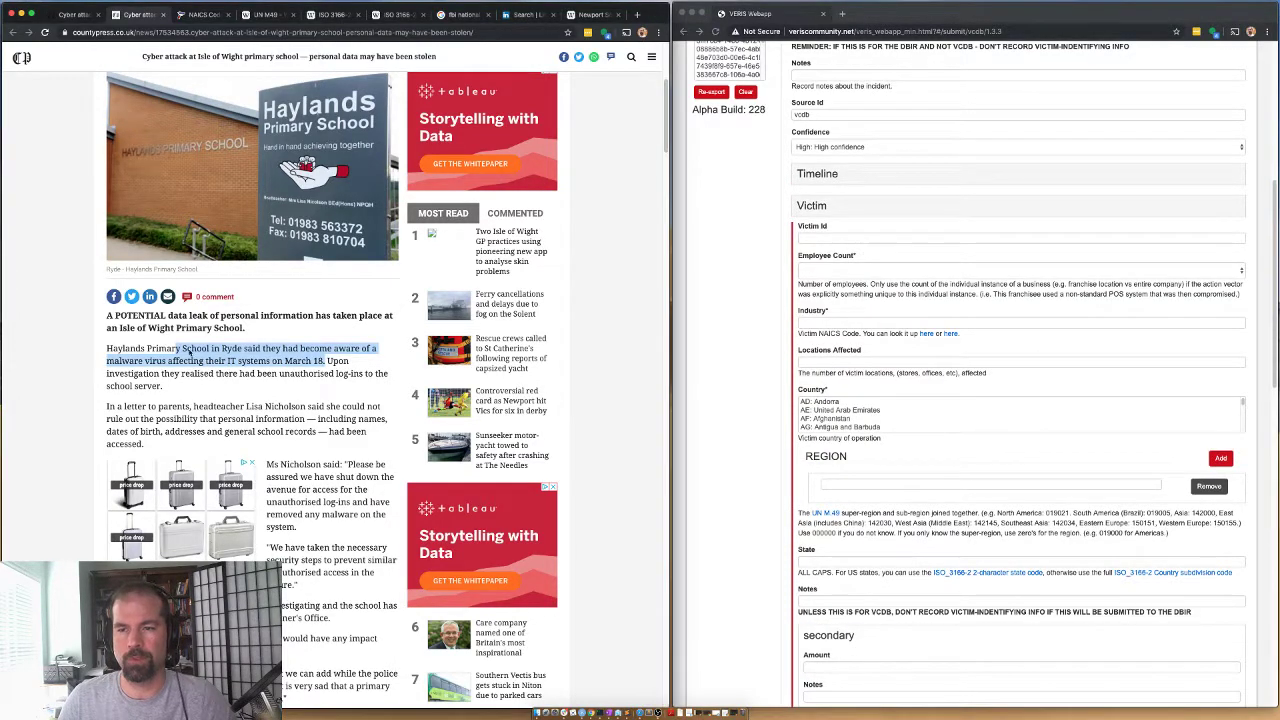
{"action": "left_click", "coordinate": [185, 355]}
{"action": "left_click_drag", "start_coordinate": [105, 350], "coordinate": [210, 352]}
{"action": "key", "text": "super+c"}
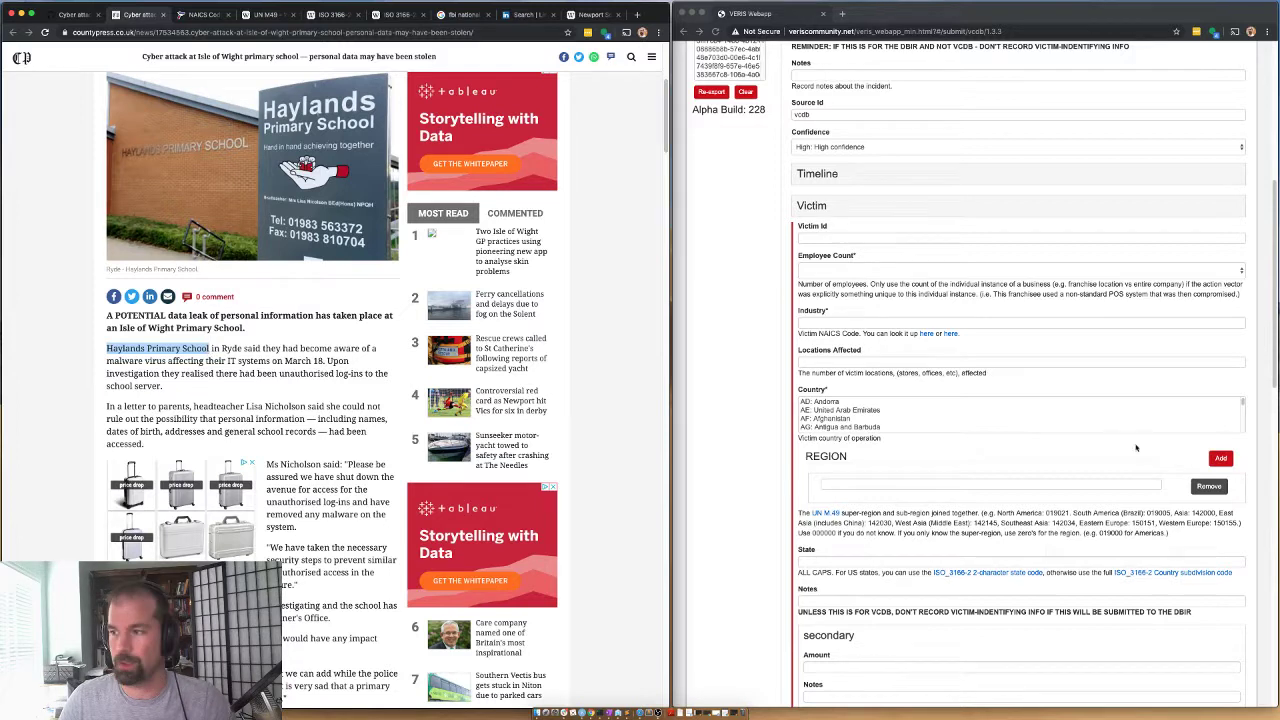
{"action": "left_click", "coordinate": [815, 237]}
{"action": "key", "text": "super+v"}
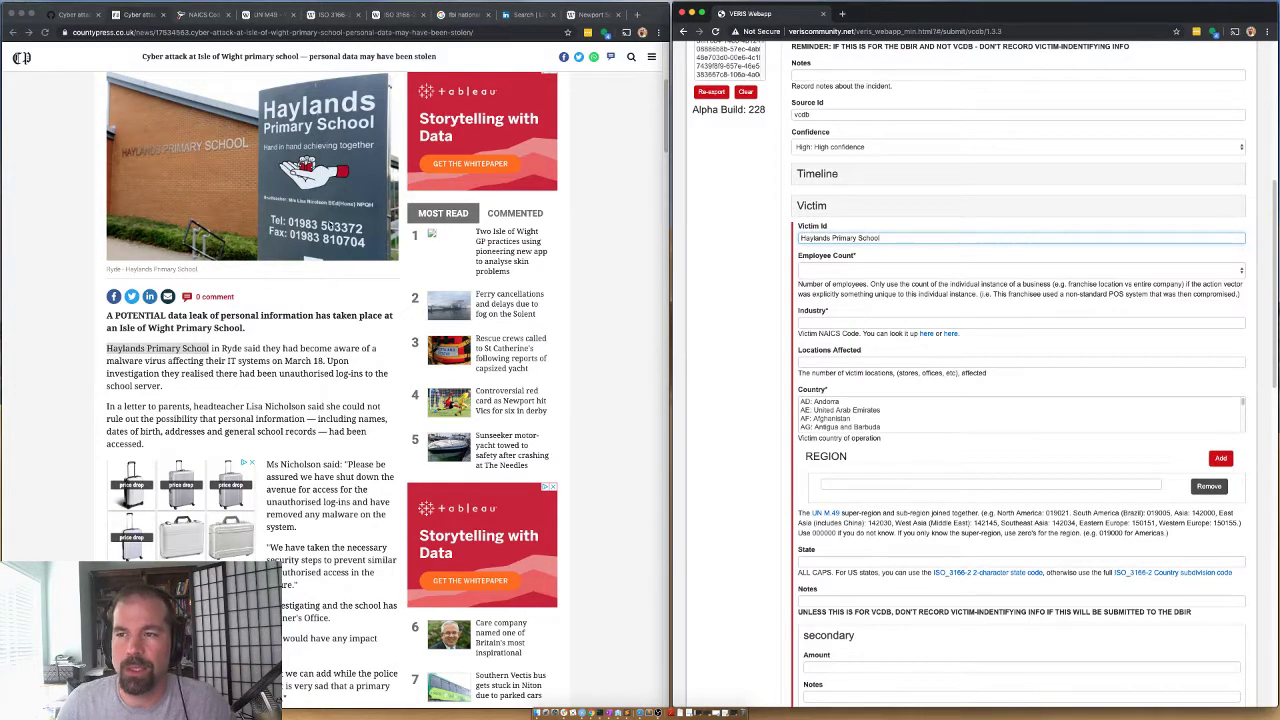
Search Google for "haylands primary school isle of wight" in the browser tab holding the Newport School District page
{"action": "scroll", "coordinate": [349, 274], "scroll_direction": "down", "scroll_amount": 10}
{"action": "scroll", "coordinate": [300, 320], "scroll_direction": "up", "scroll_amount": 15}
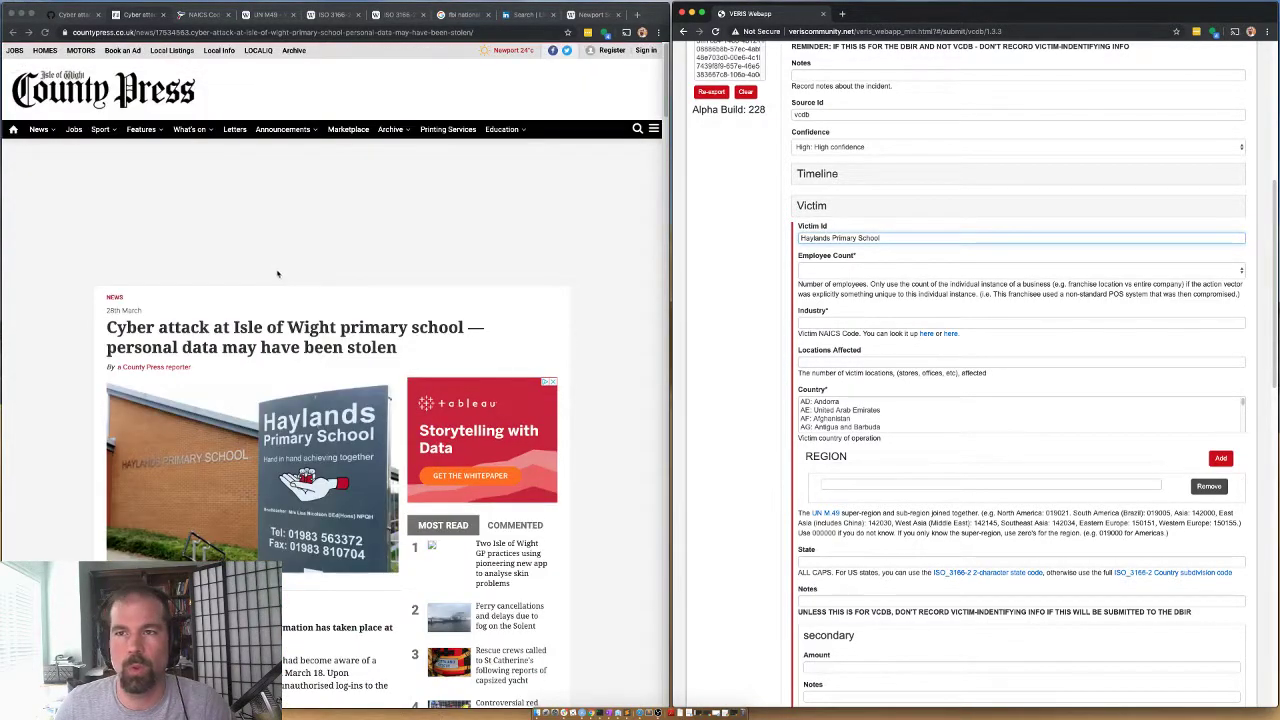
{"action": "left_click", "coordinate": [600, 14]}
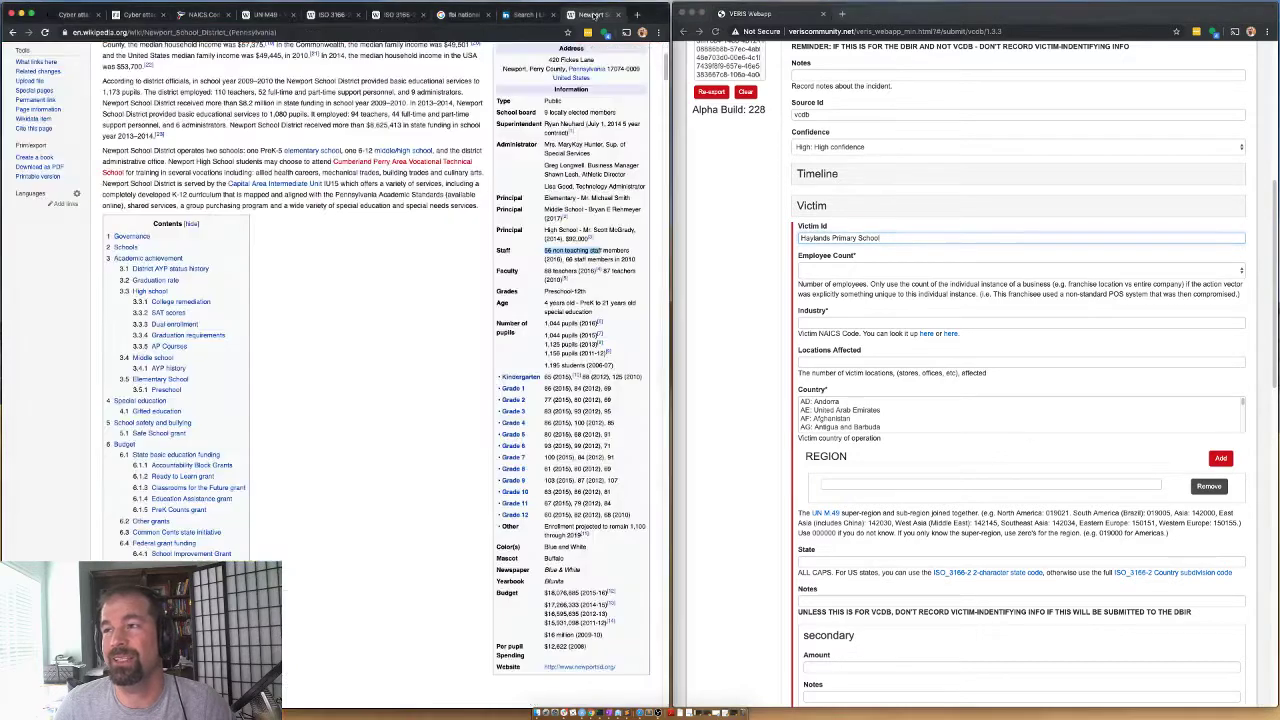
{"action": "left_click", "coordinate": [531, 36]}
{"action": "key", "text": "ctrl+v"}
{"action": "type", "text": "is"}
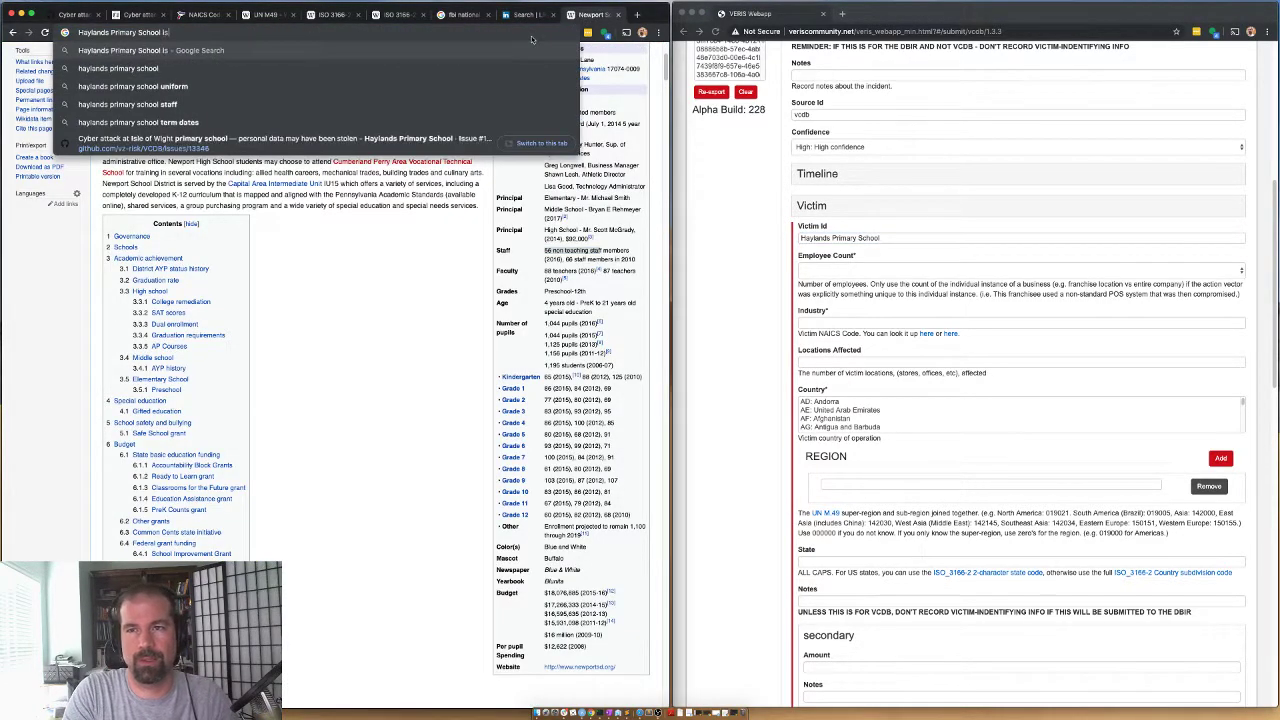
{"action": "key", "text": "Return"}
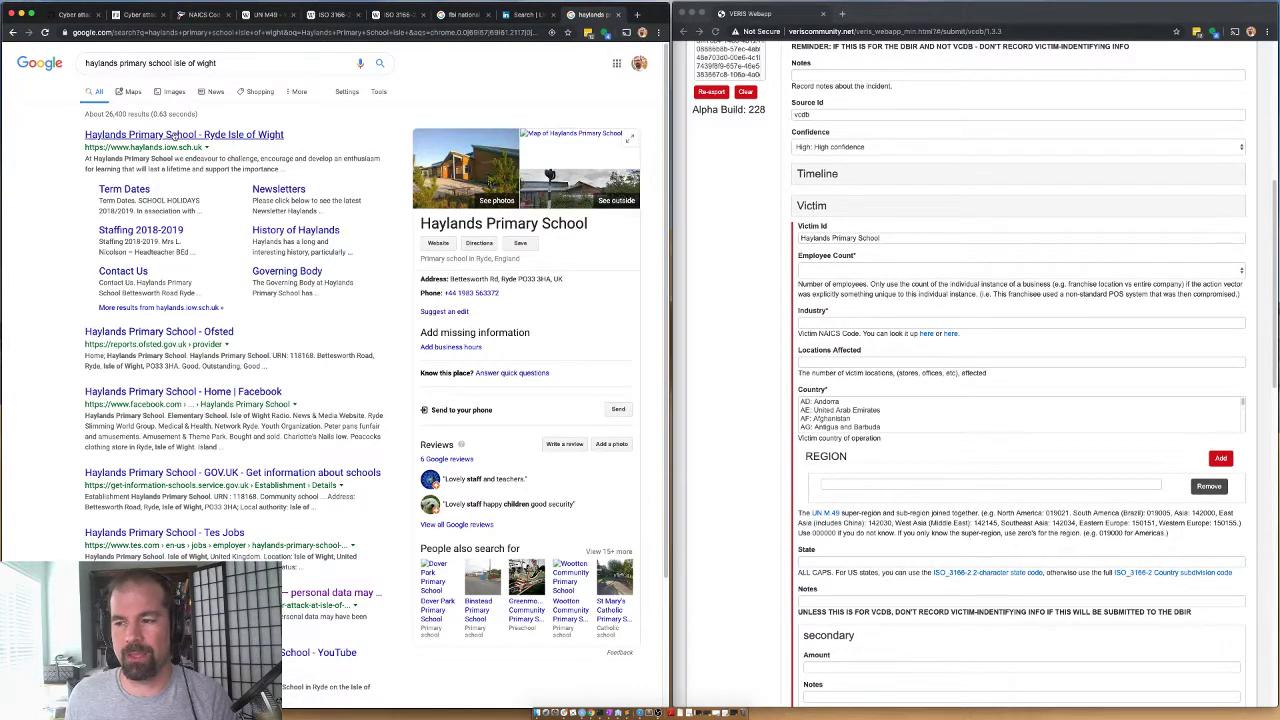
Set the victim's Employee Count to 11 to 100 employees
{"action": "left_click", "coordinate": [525, 15]}
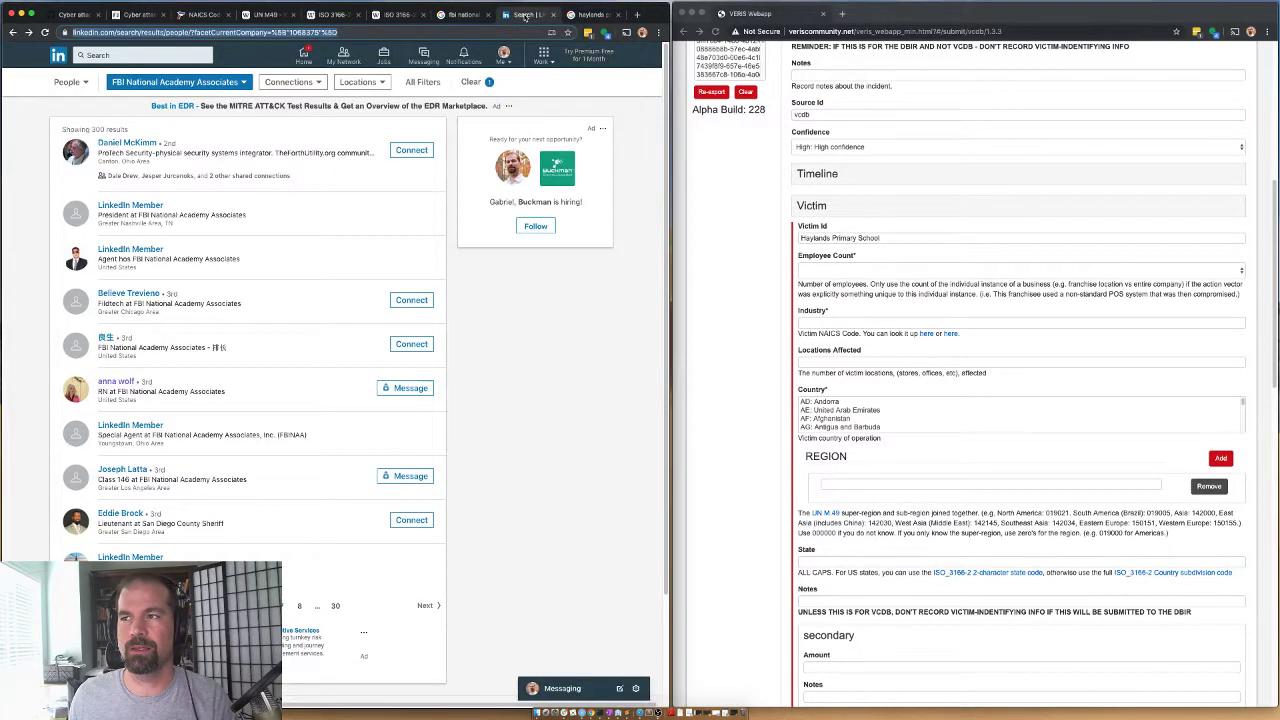
{"action": "left_click", "coordinate": [818, 267]}
{"action": "left_click", "coordinate": [820, 272]}
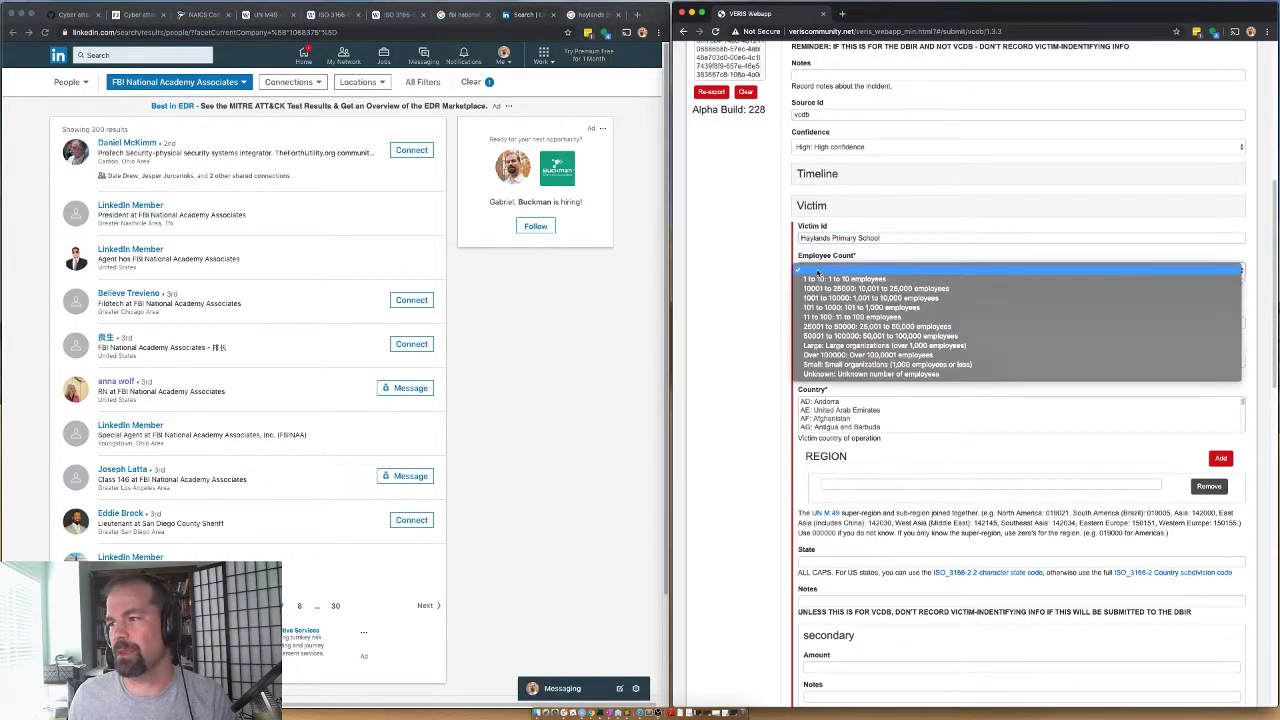
{"action": "left_click", "coordinate": [836, 317]}
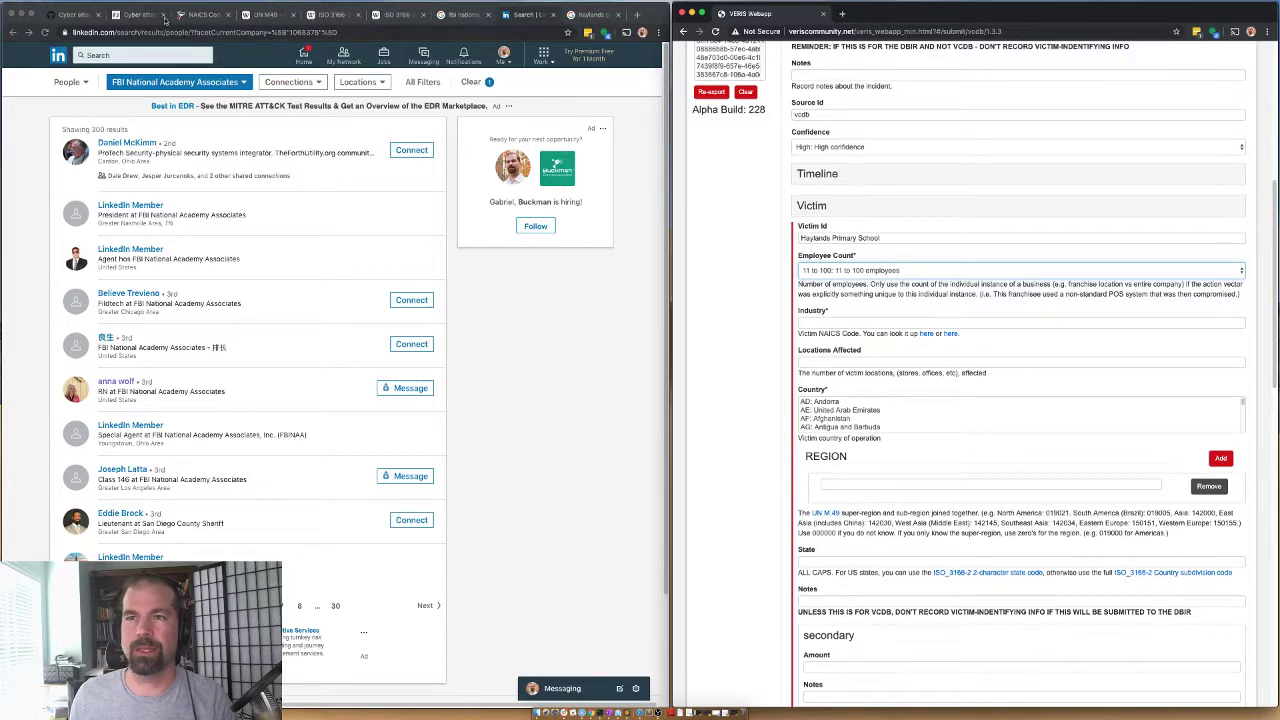
Copy the Elementary and Secondary Schools code 611110 from the NAICS list into the victim's Industry field
{"action": "left_click", "coordinate": [200, 15]}
{"action": "left_click_drag", "start_coordinate": [257, 392], "coordinate": [232, 393]}
{"action": "key", "text": "super+c"}
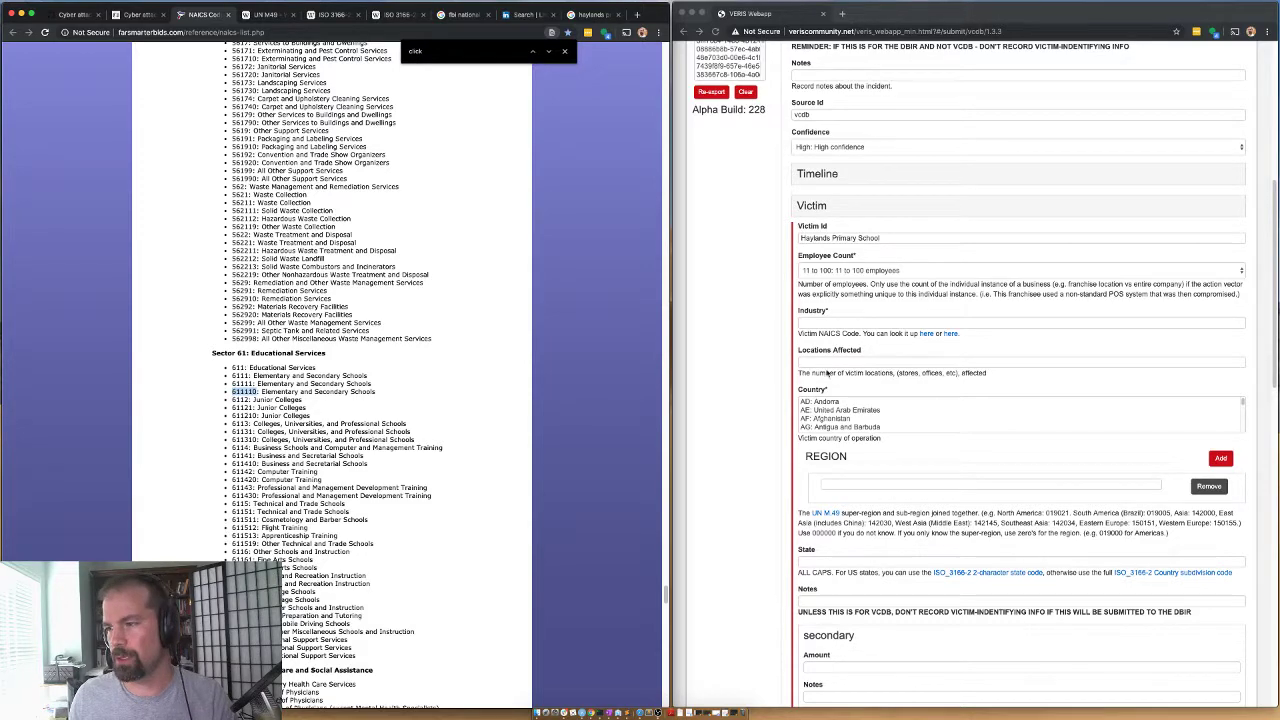
{"action": "left_click", "coordinate": [1000, 322]}
{"action": "key", "text": "super+v"}
Check the Haylands Primary School website from the Google results and set Locations Affected to 1
{"action": "left_click", "coordinate": [592, 14]}
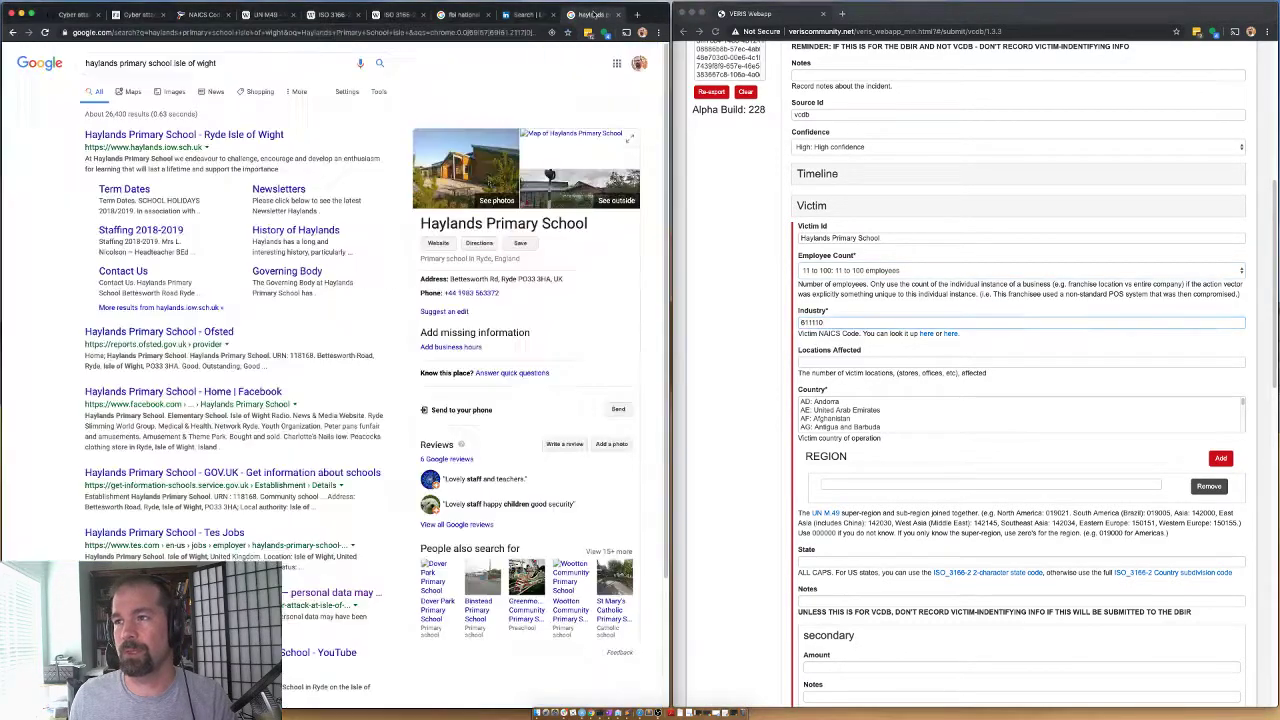
{"action": "left_click", "coordinate": [190, 134]}
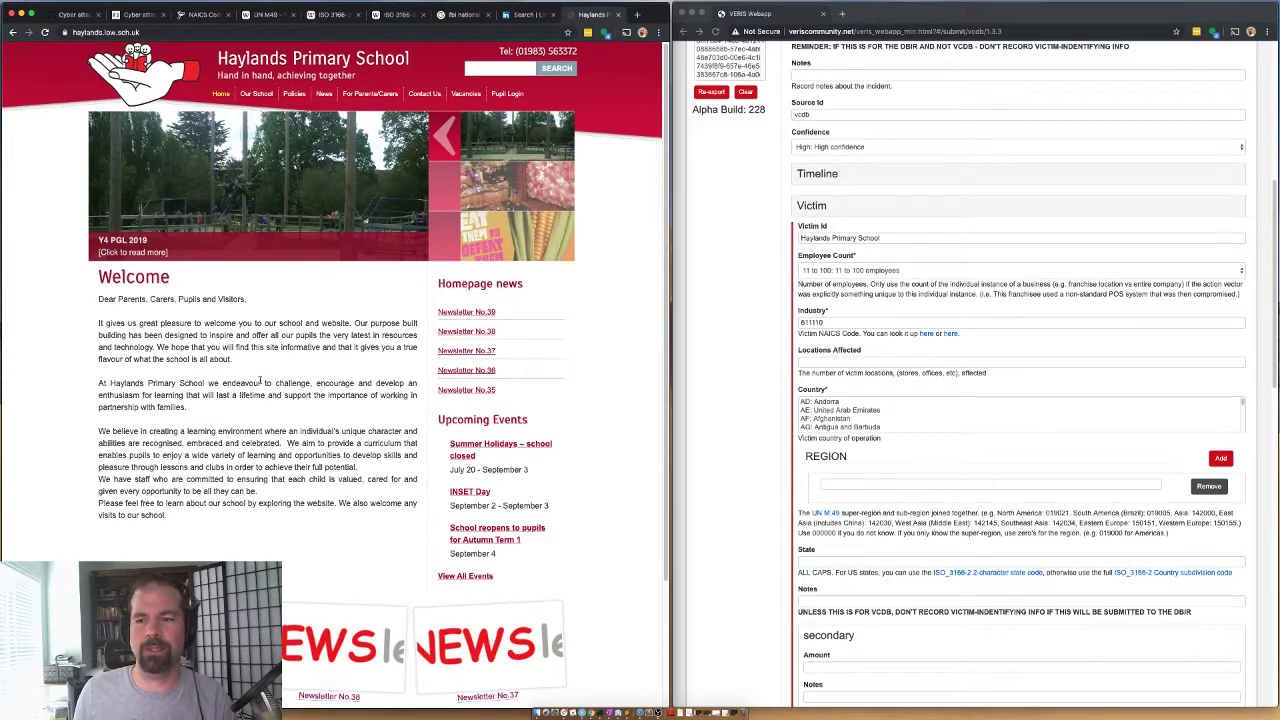
{"action": "scroll", "coordinate": [255, 375], "scroll_direction": "down", "scroll_amount": 3}
{"action": "scroll", "coordinate": [262, 385], "scroll_direction": "up", "scroll_amount": 3}
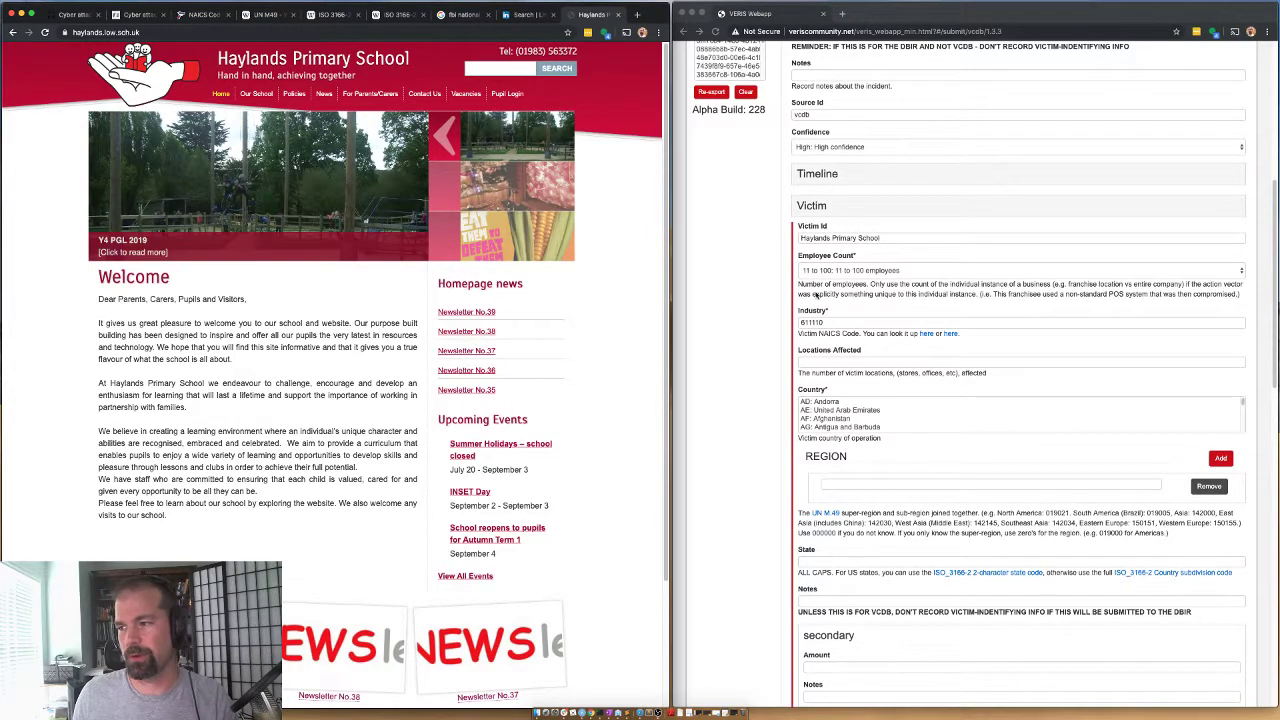
{"action": "left_click", "coordinate": [818, 363]}
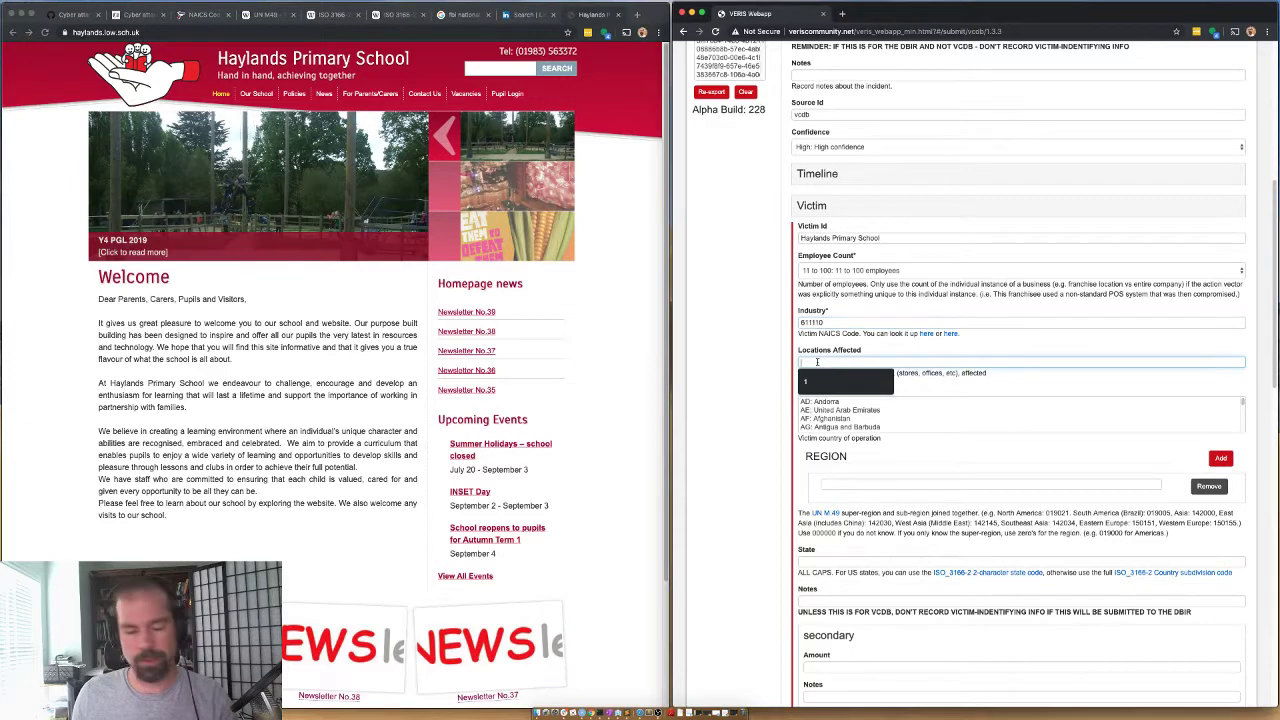
{"action": "type", "text": "1"}
Try to find the victim's country in the Country list among the entries beginning with U and S
{"action": "left_click", "coordinate": [826, 427]}
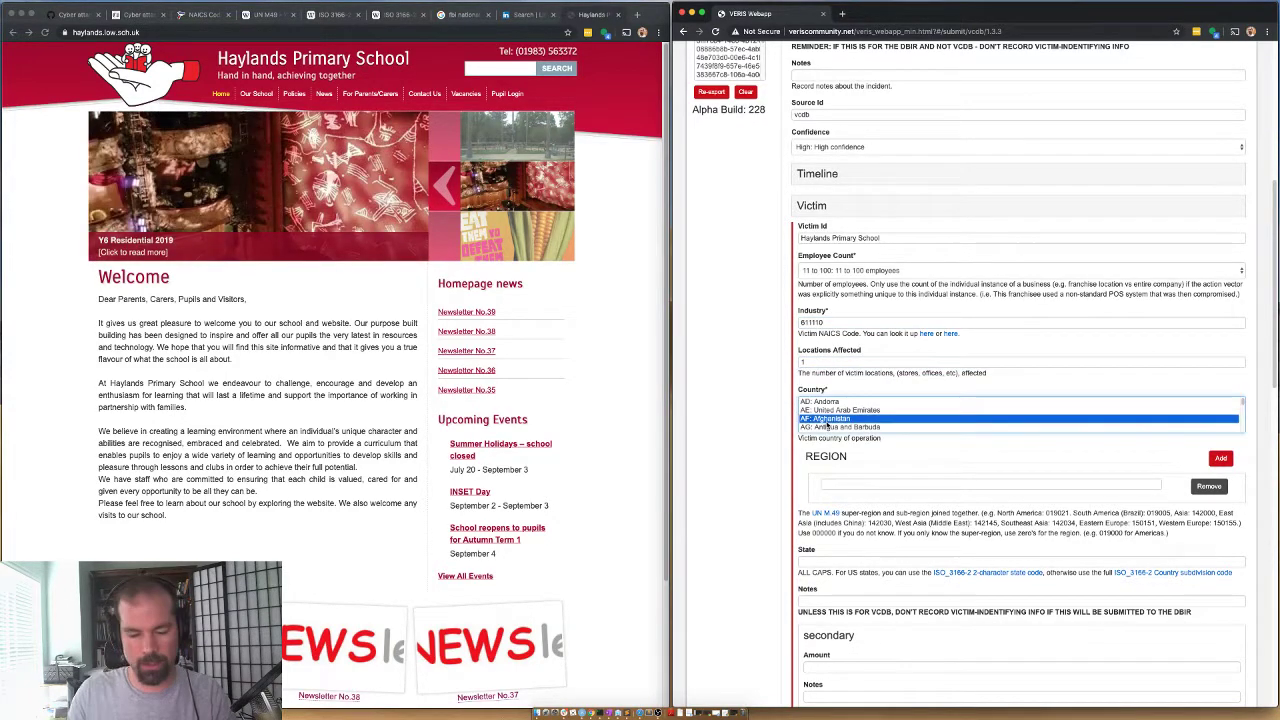
{"action": "type", "text": "u"}
{"action": "key", "text": "Down"}
{"action": "key", "text": "Down"}
{"action": "key", "text": "Down"}
{"action": "key", "text": "Down"}
{"action": "key", "text": "Down"}
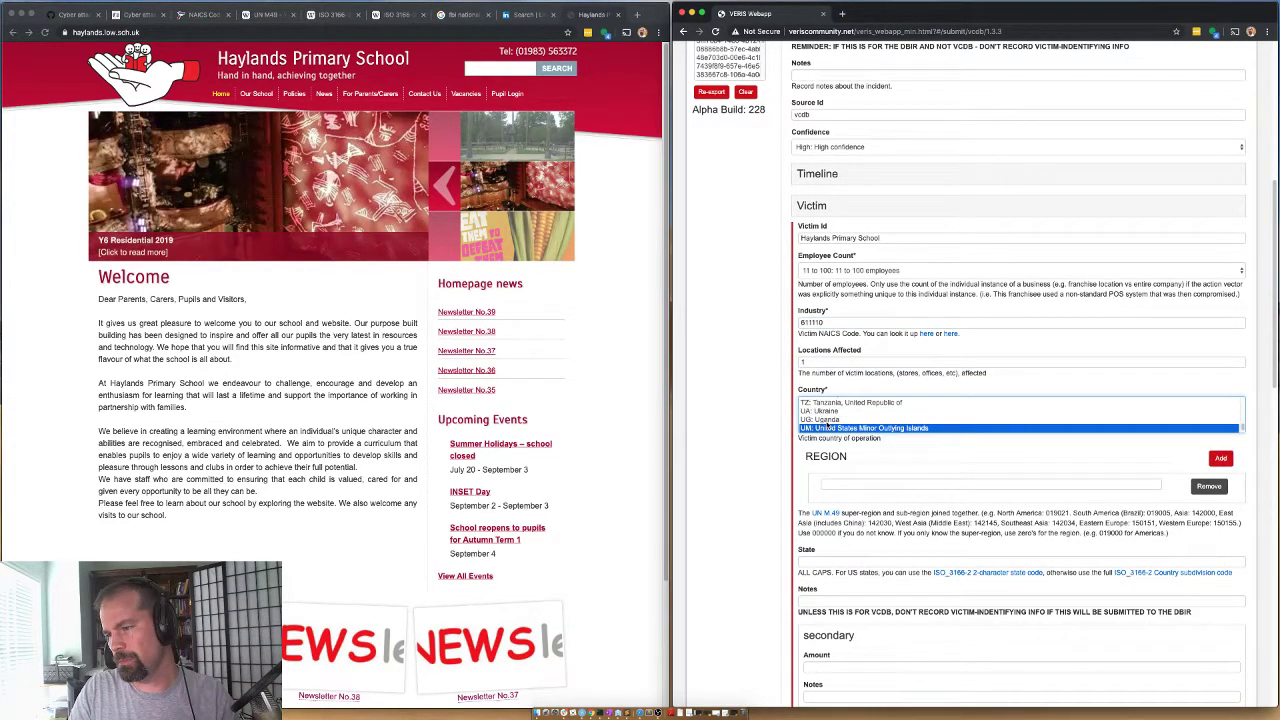
{"action": "key", "text": "Up"}
{"action": "key", "text": "Up"}
{"action": "key", "text": "Up"}
{"action": "key", "text": "Up"}
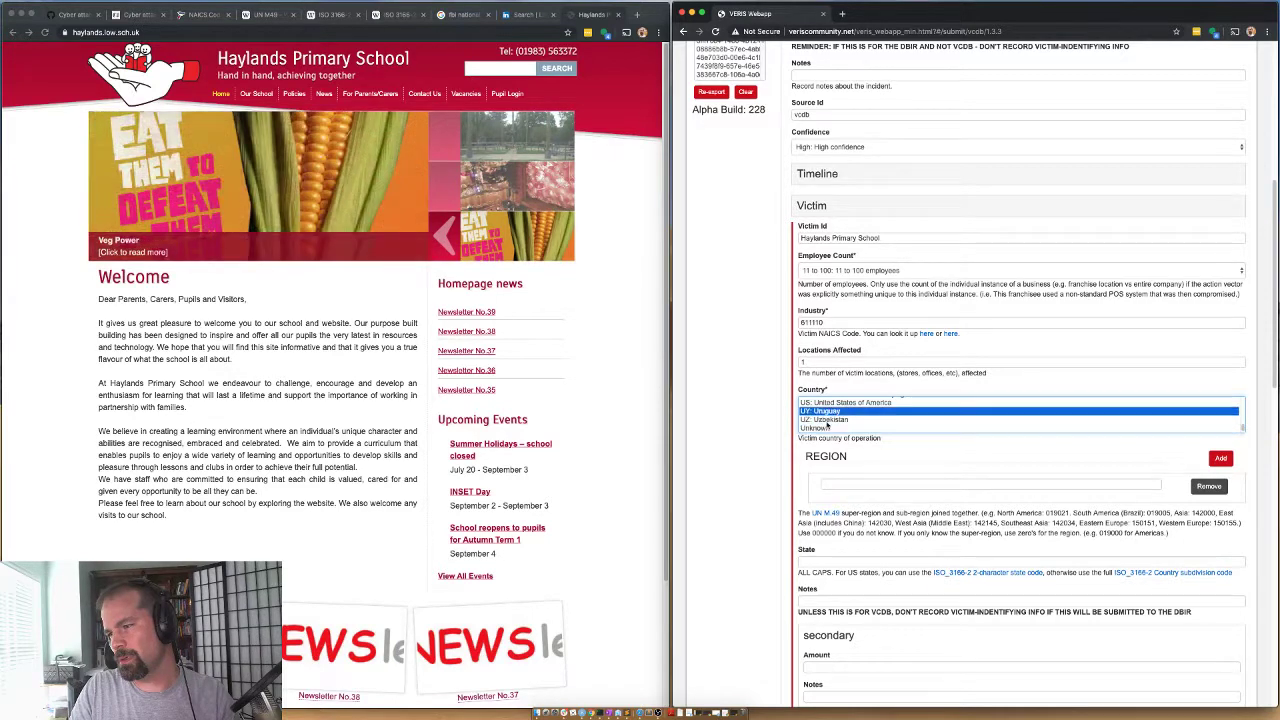
{"action": "key", "text": "Up"}
{"action": "key", "text": "Up"}
{"action": "key", "text": "Up"}
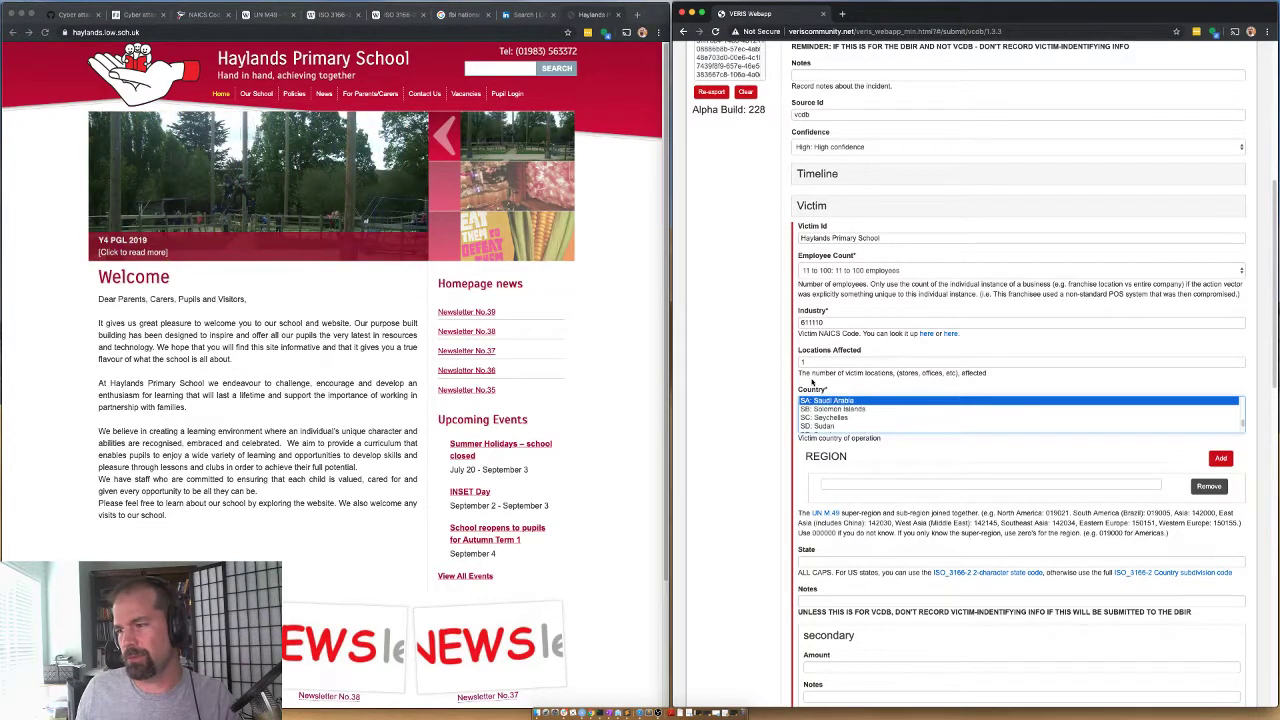
{"action": "key", "text": "s"}
{"action": "scroll", "coordinate": [850, 422], "scroll_direction": "down", "scroll_amount": 3}
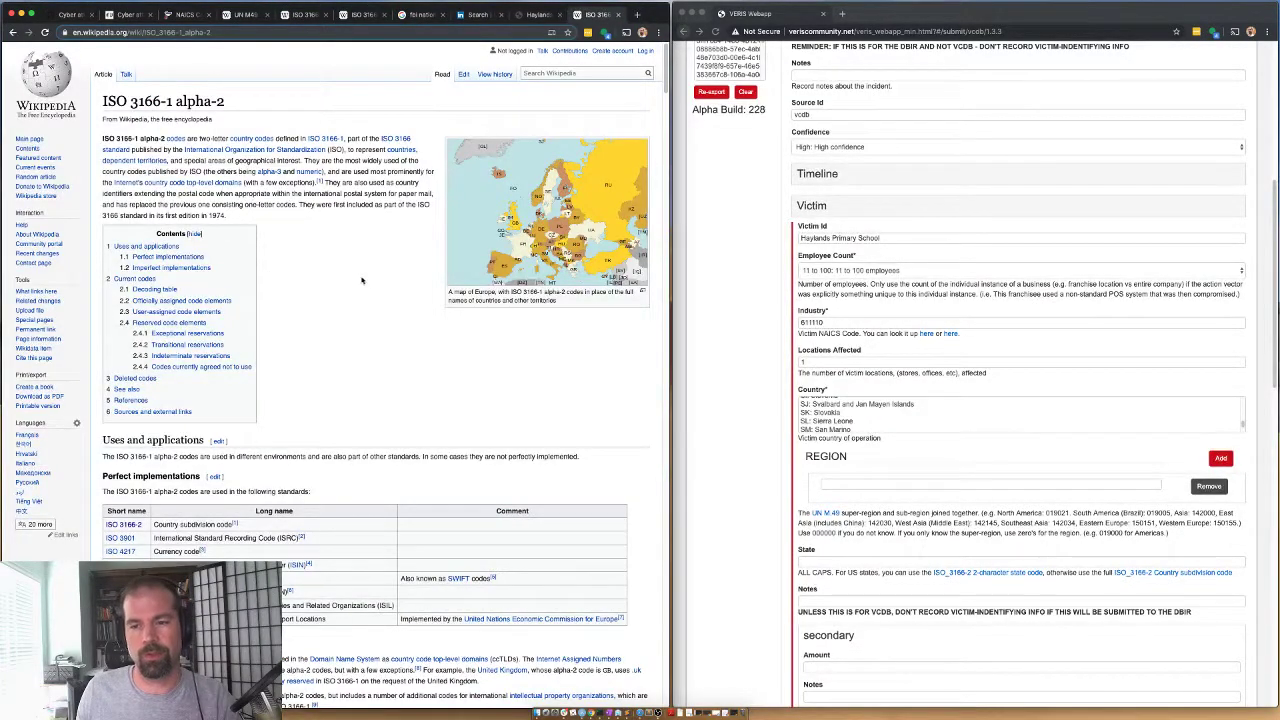
Search the Wikipedia ISO 3166-1 alpha-2 page for "scotland" and shorter variants of the word
{"action": "scroll", "coordinate": [360, 284], "scroll_direction": "down", "scroll_amount": 5}
{"action": "scroll", "coordinate": [356, 279], "scroll_direction": "down", "scroll_amount": 5}
{"action": "key", "text": "ctrl+f"}
{"action": "type", "text": "scotland"}
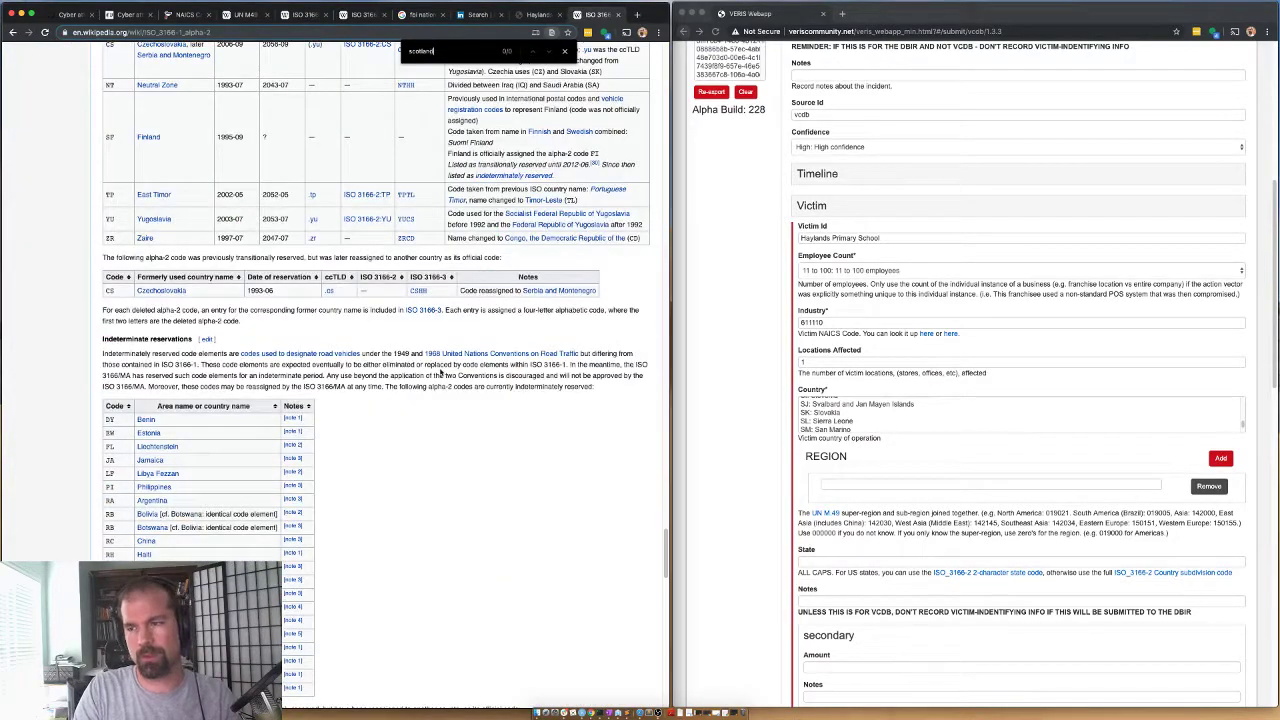
{"action": "key", "text": "BackSpace"}
{"action": "key", "text": "BackSpace"}
{"action": "key", "text": "BackSpace"}
{"action": "key", "text": "BackSpace"}
{"action": "key", "text": "BackSpace"}
{"action": "key", "text": "BackSpace"}
{"action": "key", "text": "BackSpace"}
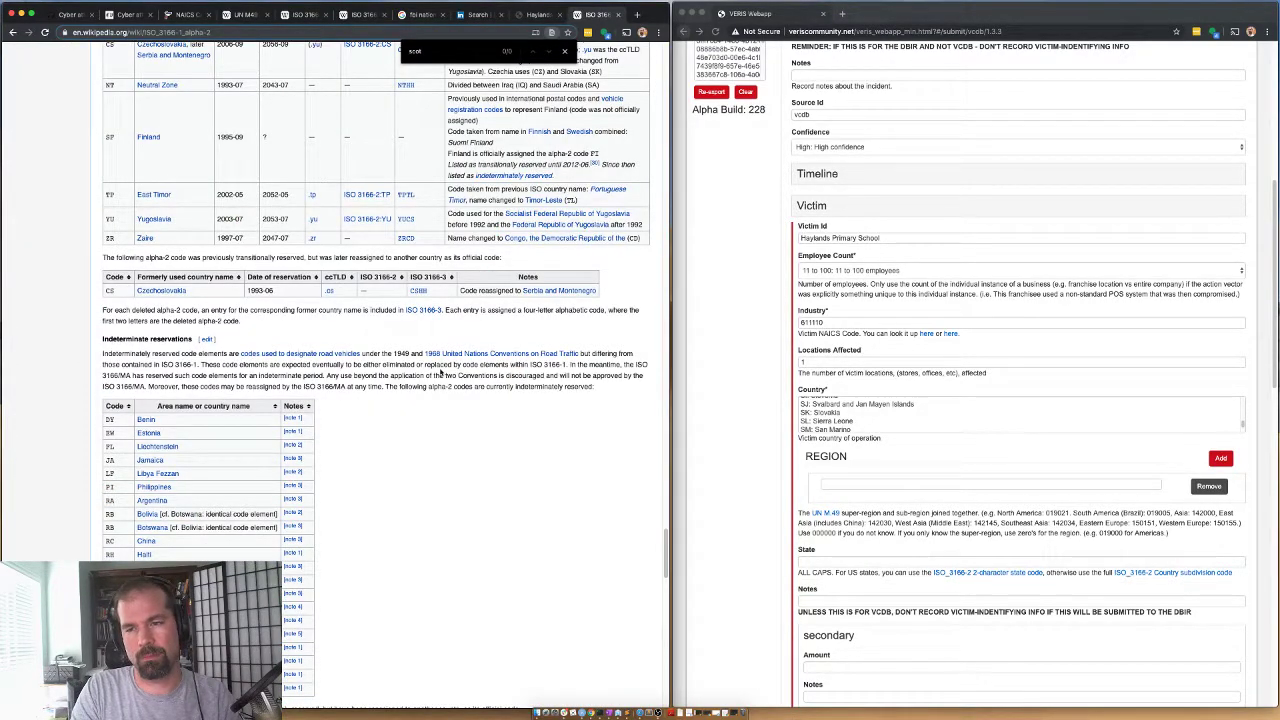
{"action": "type", "text": "cot"}
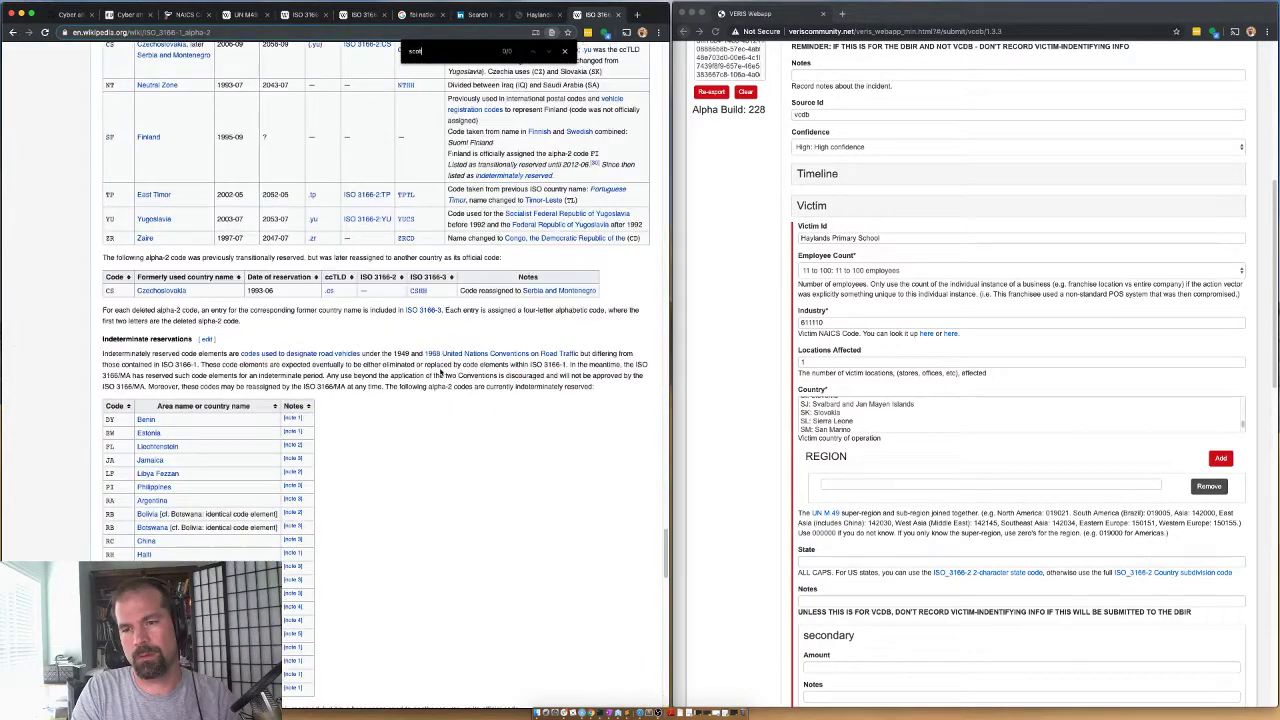
{"action": "key", "text": "BackSpace"}
{"action": "type", "text": "u"}
{"action": "key", "text": "BackSpace"}
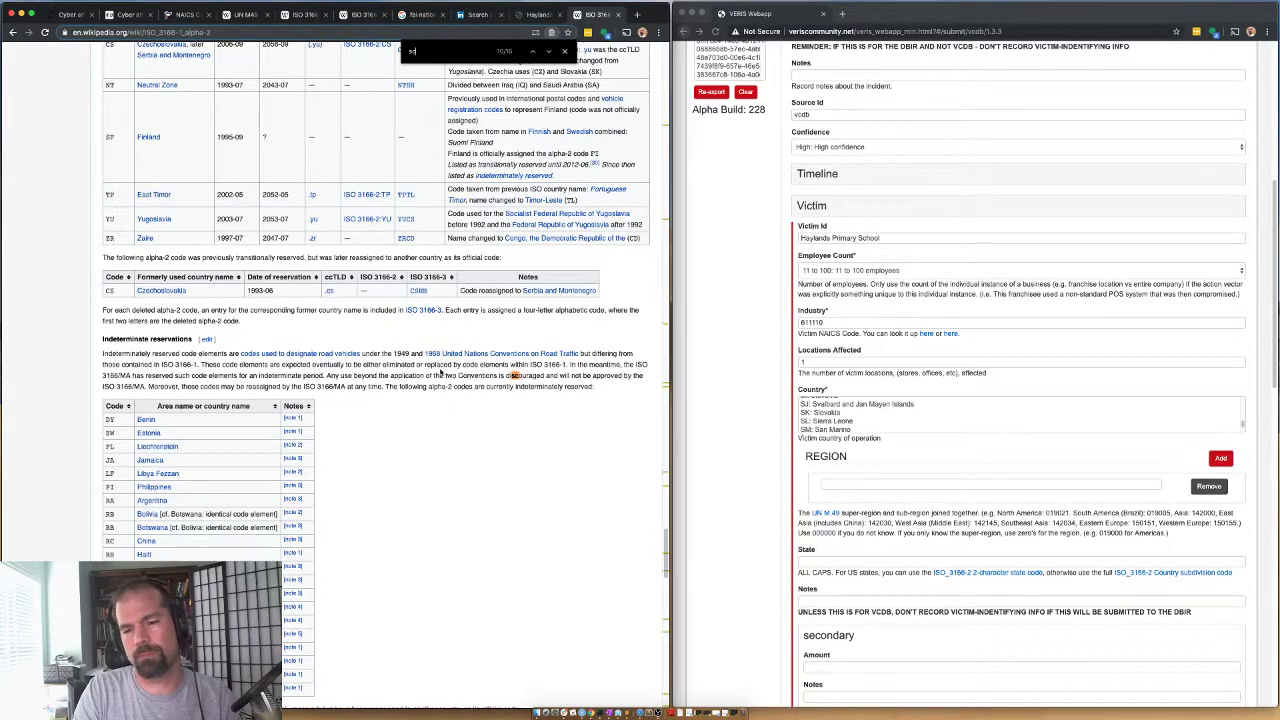
Search the ISO 3166-1 alpha-2 page for "united" and look up the United Kingdom's official alpha-2 code
{"action": "key", "text": "super+f"}
{"action": "type", "text": "united"}
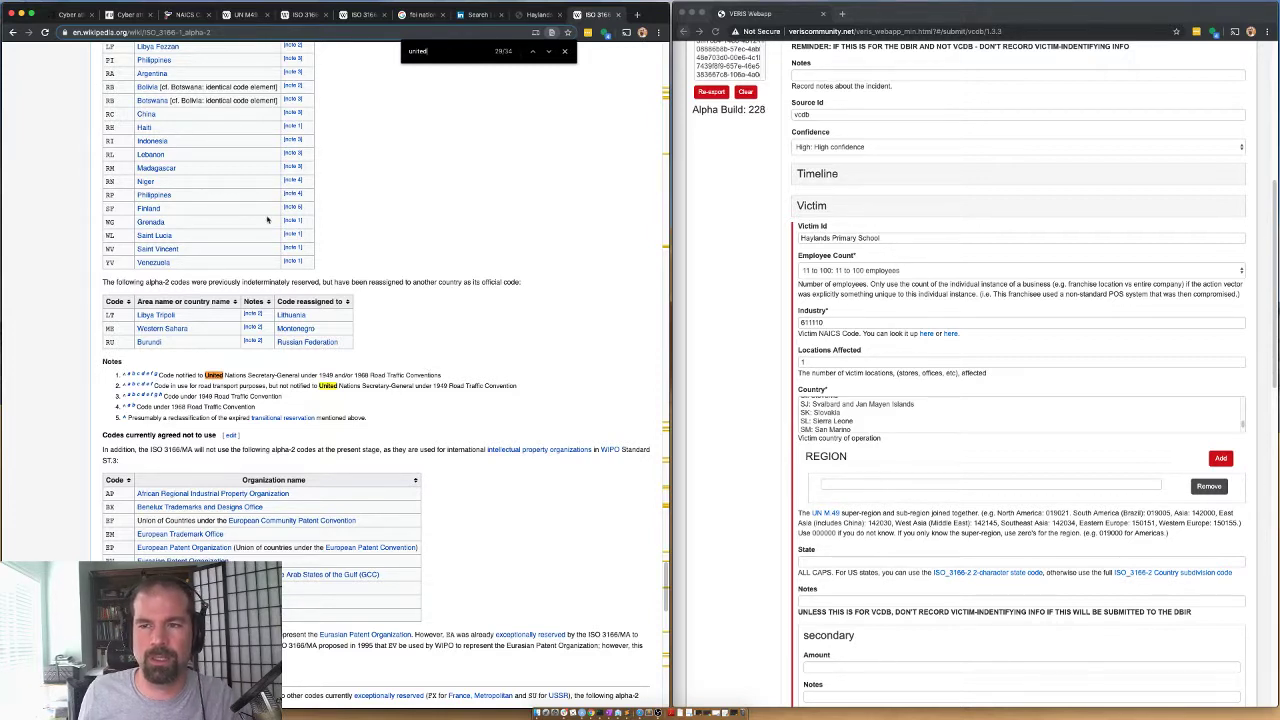
{"action": "left_click", "coordinate": [532, 50]}
{"action": "left_click_drag", "start_coordinate": [665, 545], "coordinate": [666, 490]}
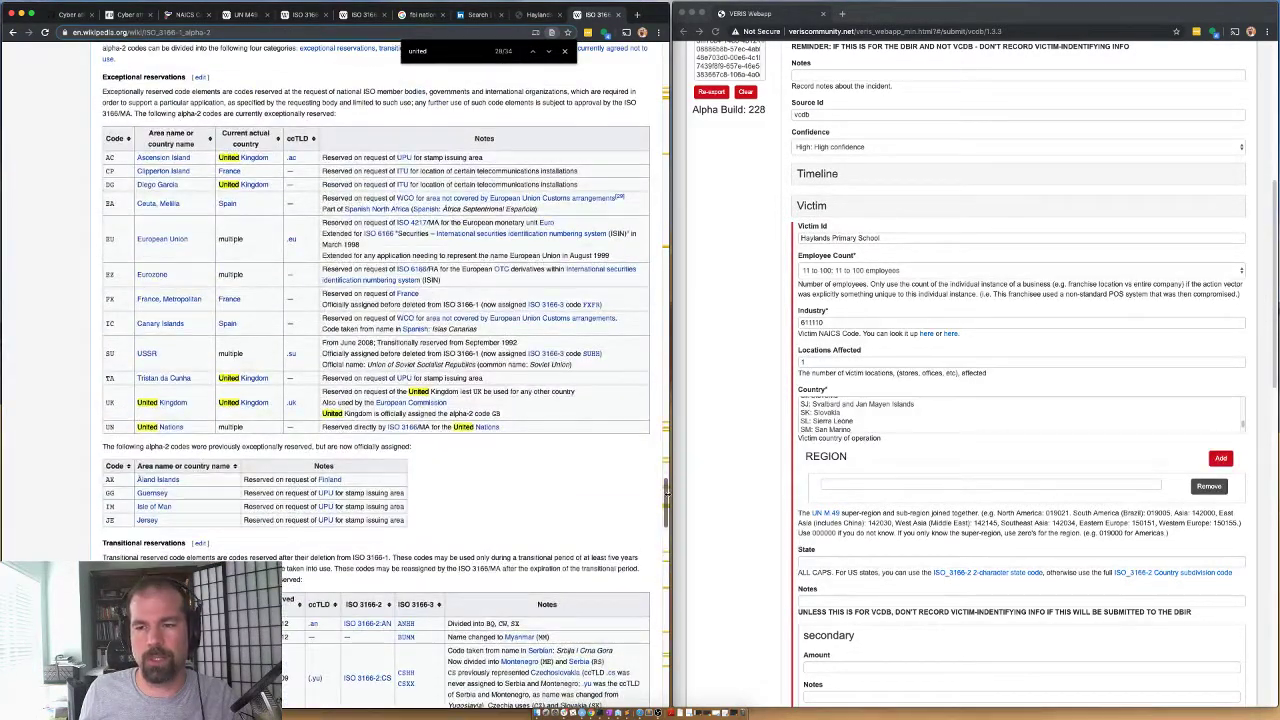
{"action": "left_click", "coordinate": [888, 440]}
{"action": "scroll", "coordinate": [843, 420], "scroll_direction": "down", "scroll_amount": 8}
{"action": "scroll", "coordinate": [843, 427], "scroll_direction": "down", "scroll_amount": 3}
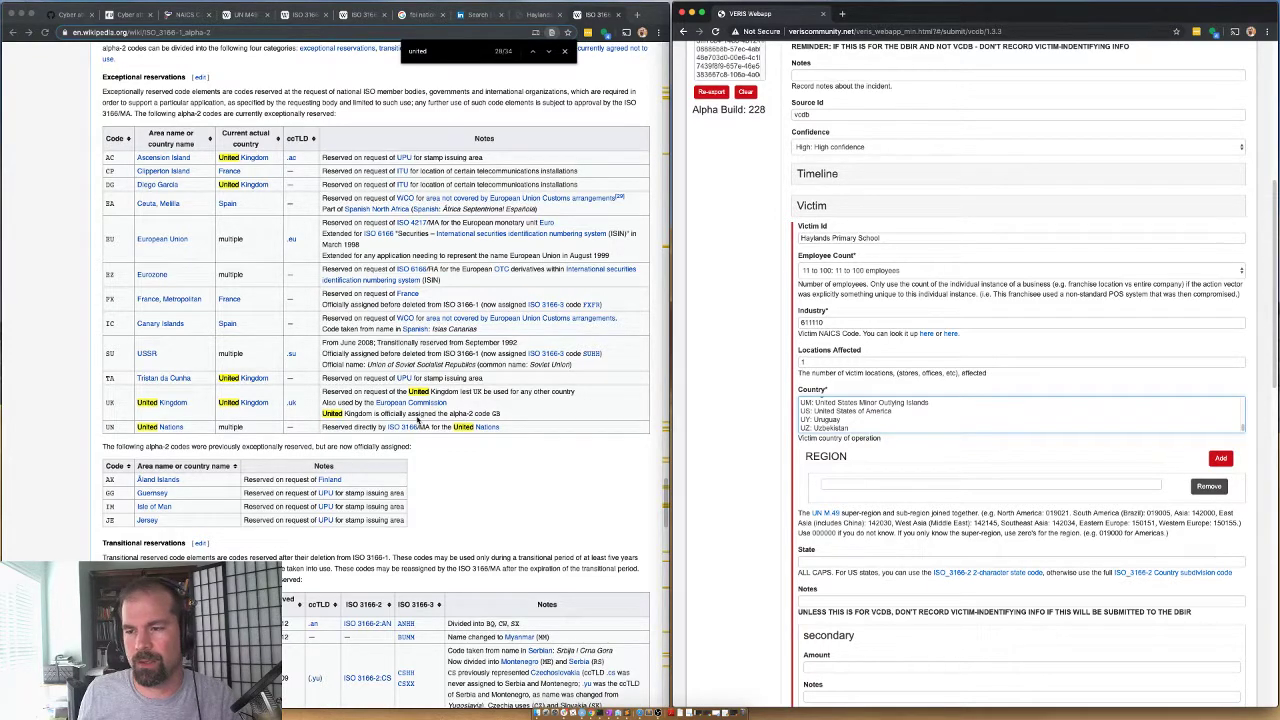
{"action": "left_click", "coordinate": [451, 420]}
{"action": "left_click_drag", "start_coordinate": [474, 413], "coordinate": [502, 413]}
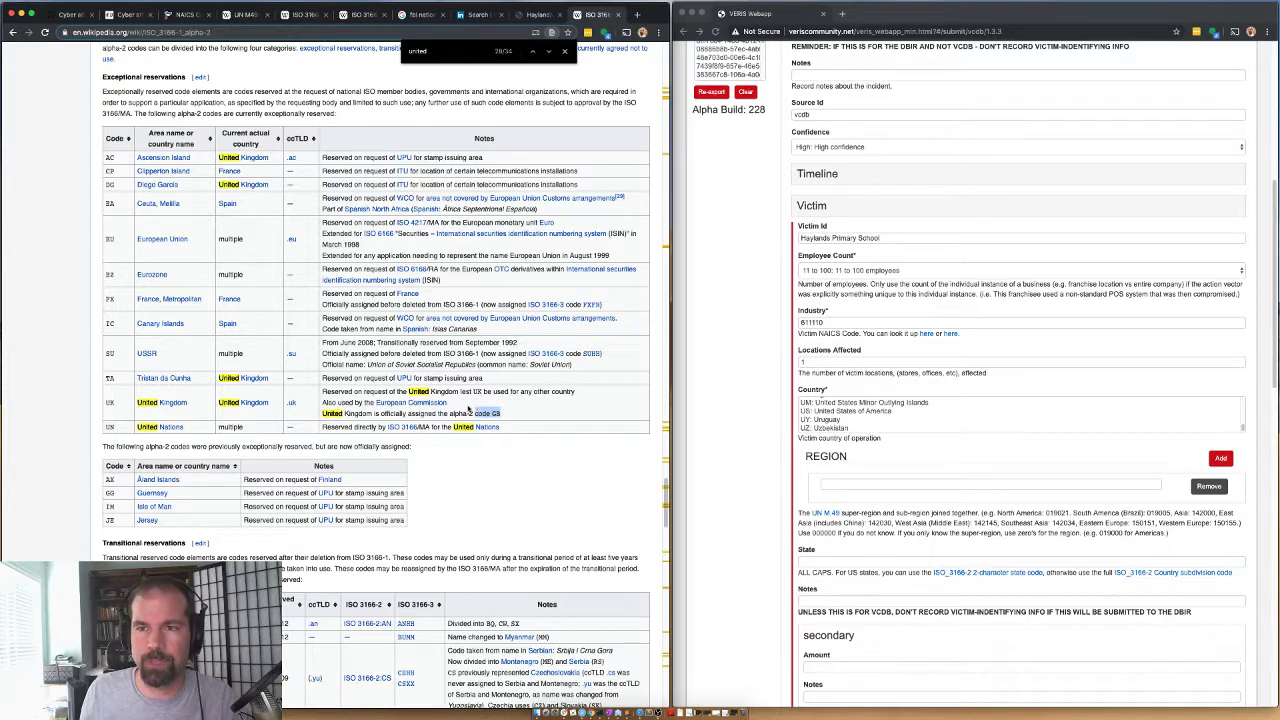
{"action": "scroll", "coordinate": [478, 410], "scroll_direction": "up", "scroll_amount": 5}
Select GB: United Kingdom as the victim's country of operation
{"action": "left_click", "coordinate": [826, 411]}
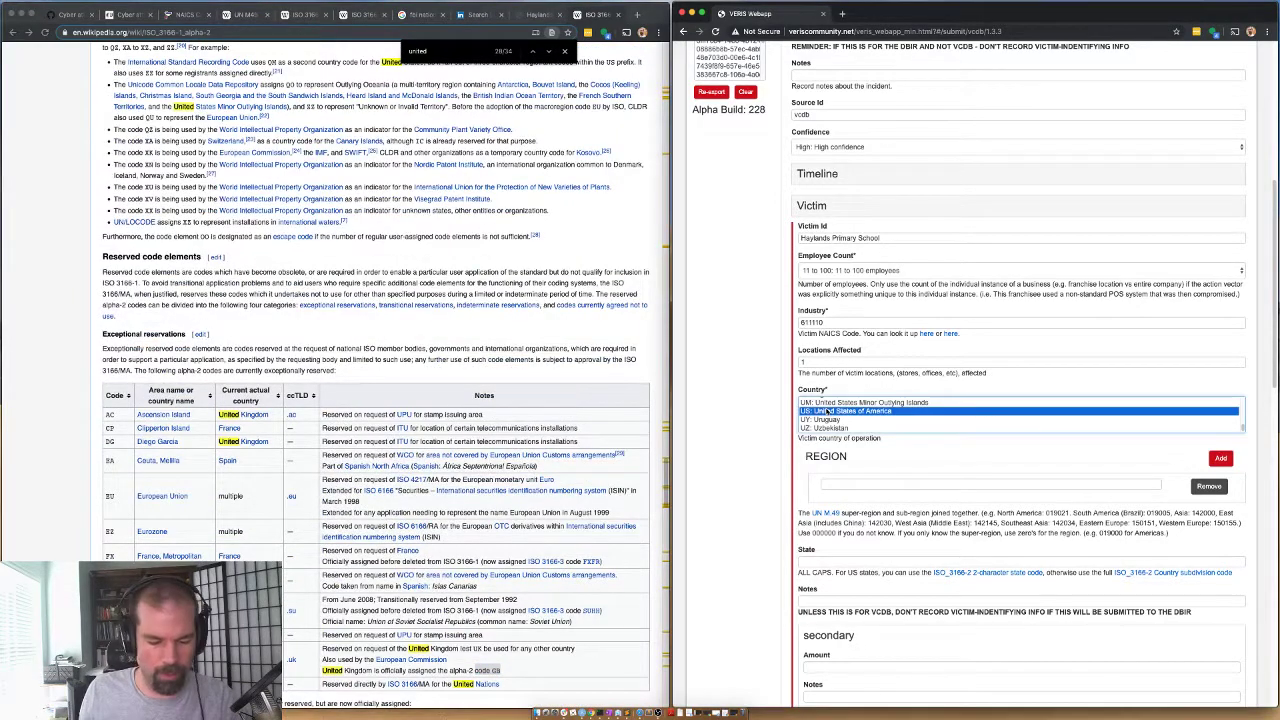
{"action": "key", "text": "g"}
{"action": "key", "text": "b"}
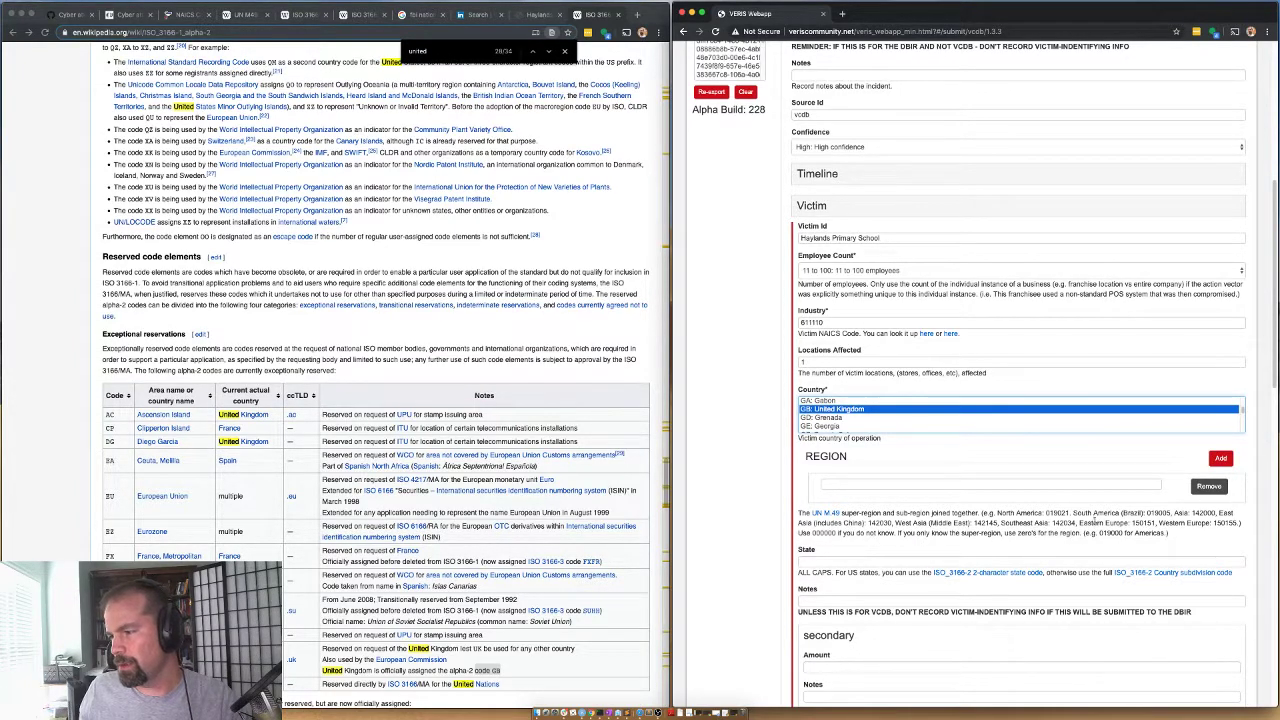
Copy the Western Europe code 150155 from the region help text into the victim's Region field
{"action": "double_click", "coordinate": [1230, 522]}
{"action": "key", "text": "ctrl+c"}
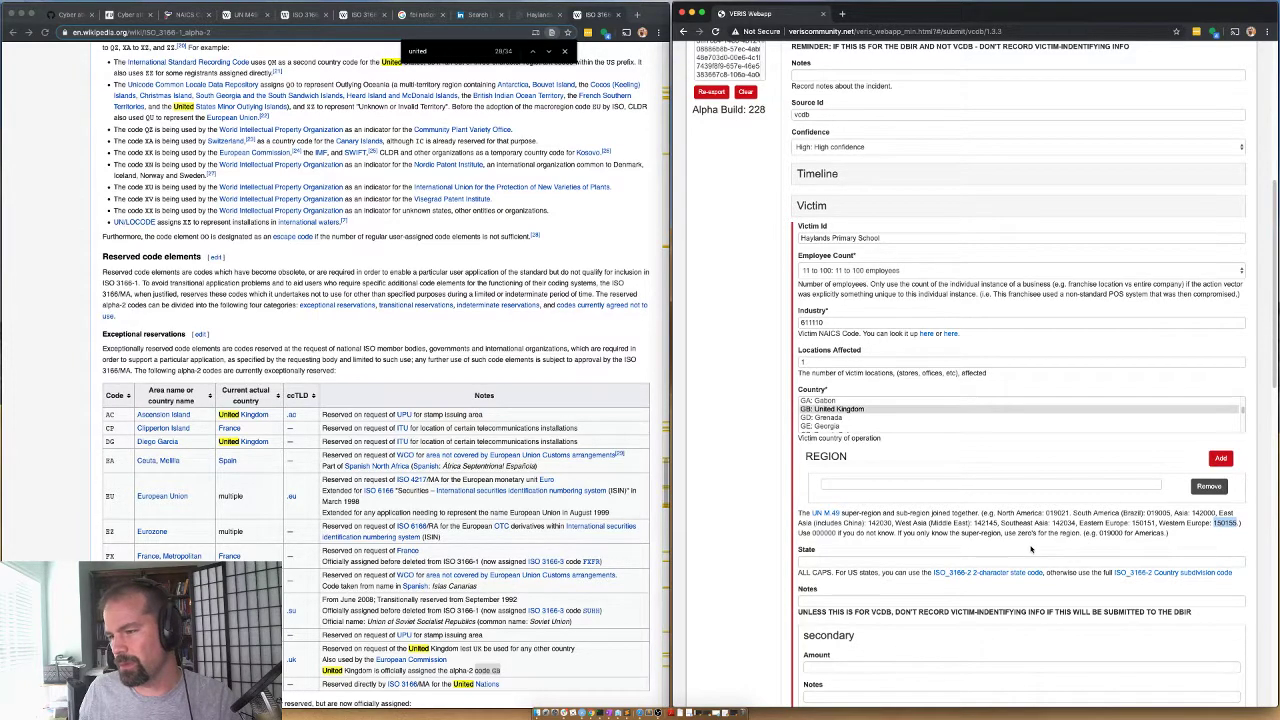
{"action": "left_click", "coordinate": [915, 485]}
{"action": "key", "text": "ctrl+v"}
{"action": "left_click", "coordinate": [740, 496]}
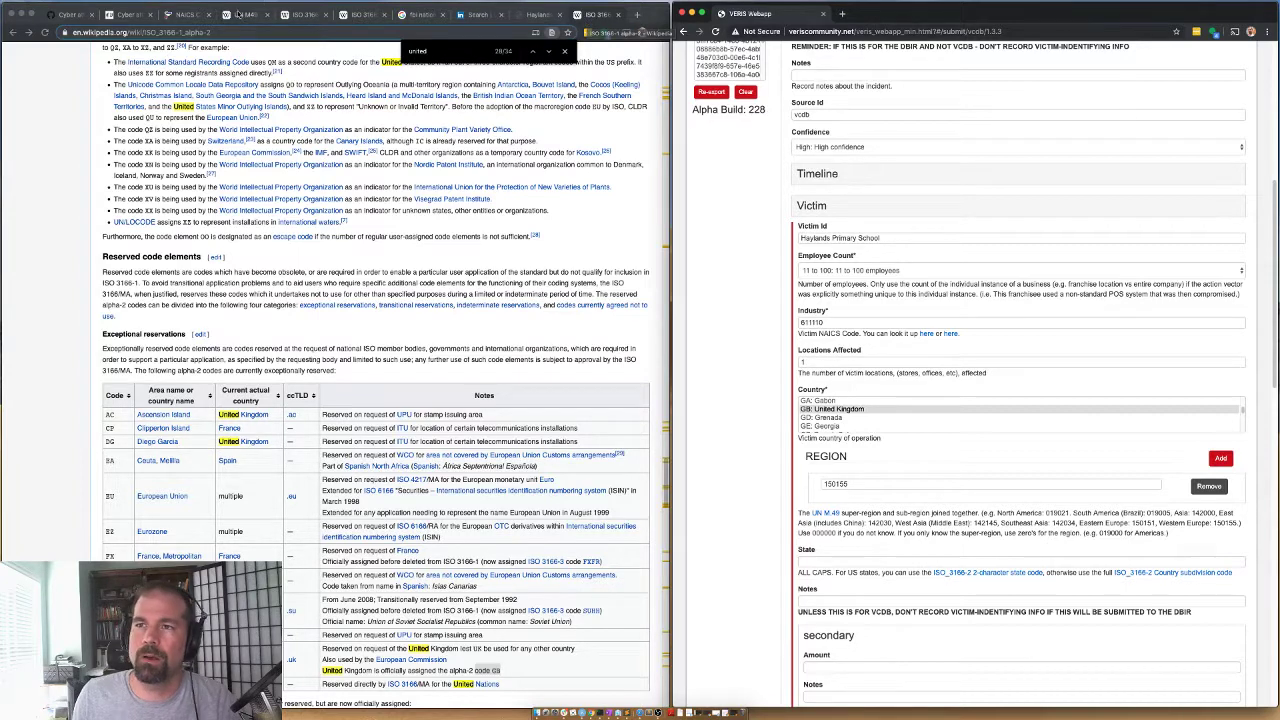
Open the GB subdivision codes page from the country table on Wikipedia's ISO 3166-2 article
{"action": "left_click", "coordinate": [304, 15]}
{"action": "left_click", "coordinate": [362, 15]}
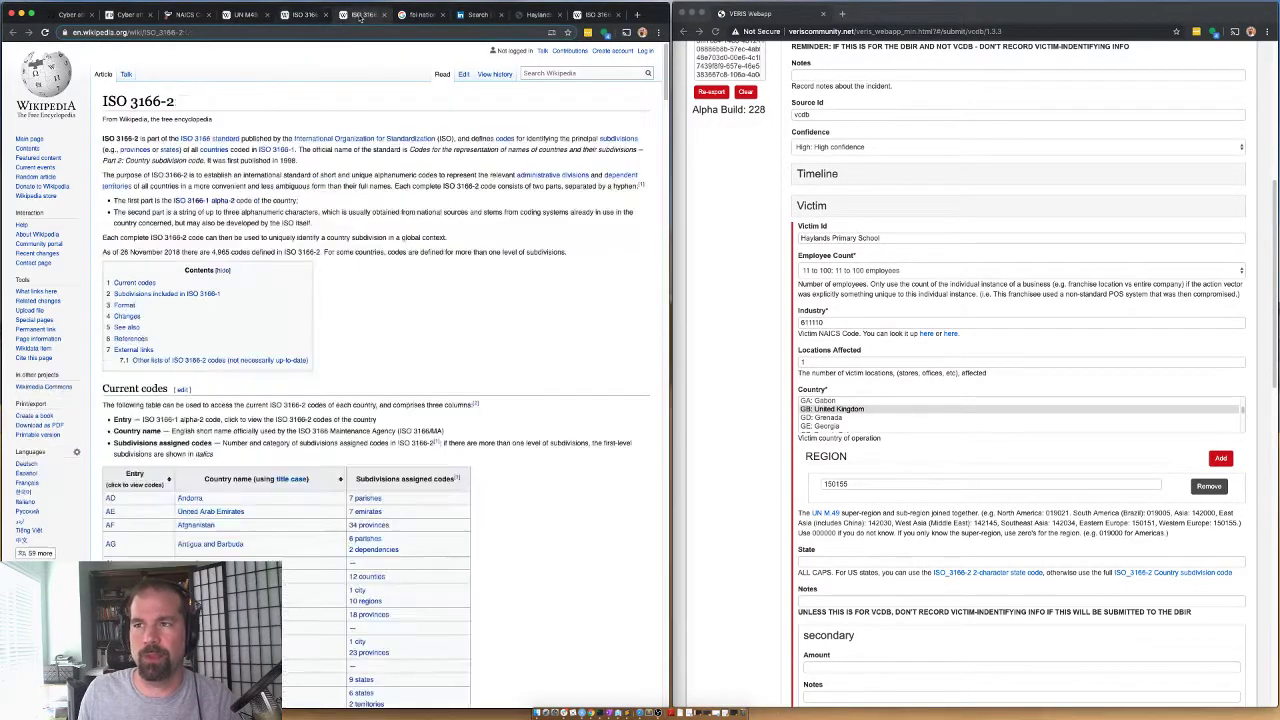
{"action": "scroll", "coordinate": [327, 416], "scroll_direction": "down", "scroll_amount": 10}
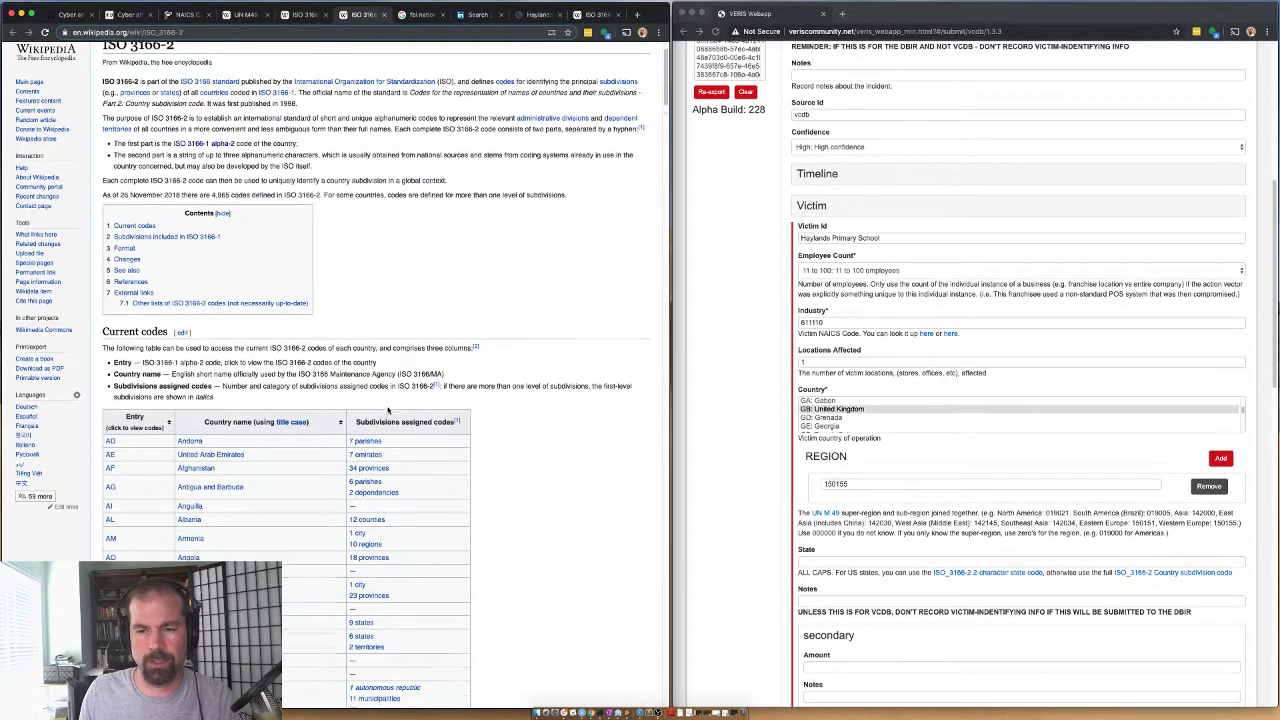
{"action": "scroll", "coordinate": [230, 466], "scroll_direction": "down", "scroll_amount": 10}
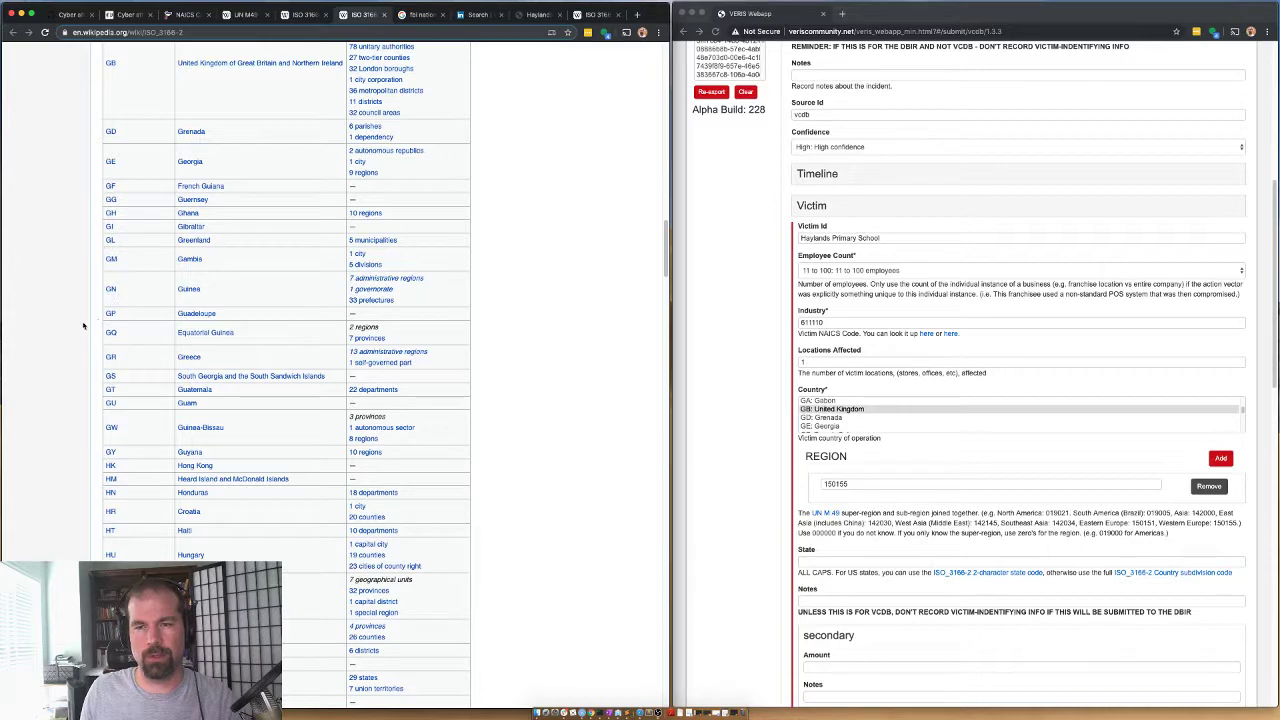
{"action": "scroll", "coordinate": [108, 200], "scroll_direction": "up", "scroll_amount": 2}
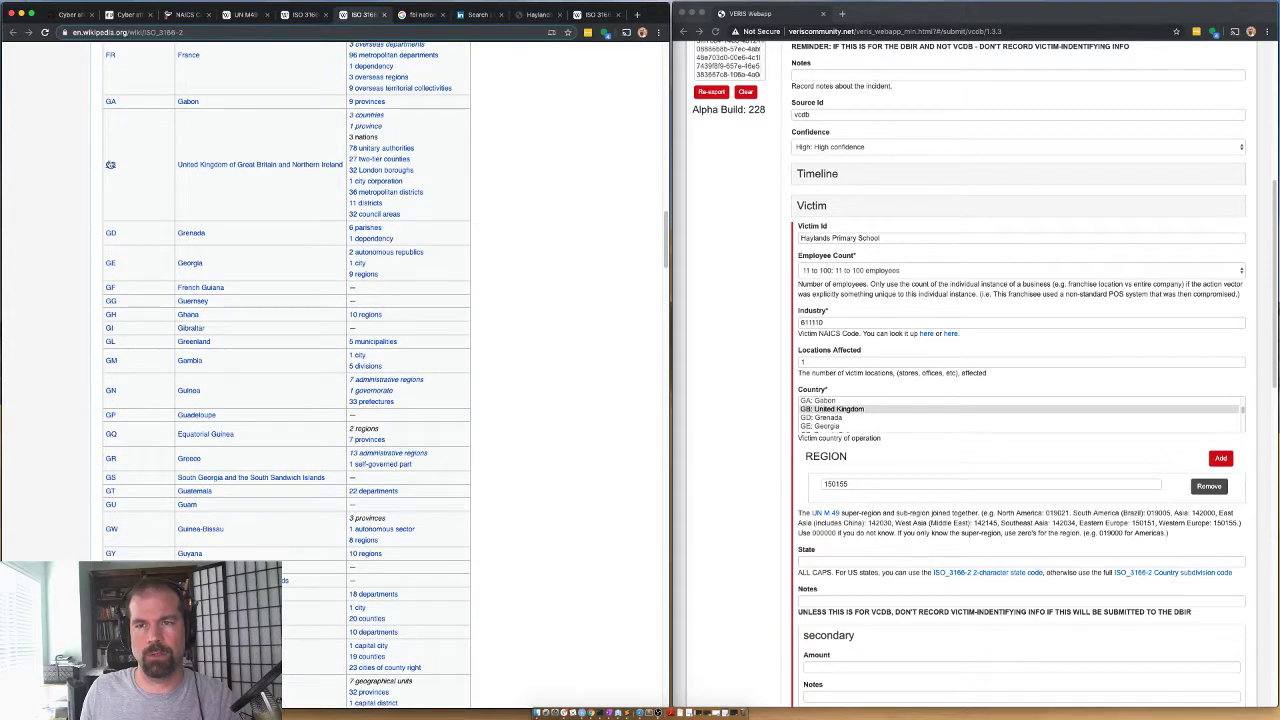
{"action": "left_click", "coordinate": [110, 166]}
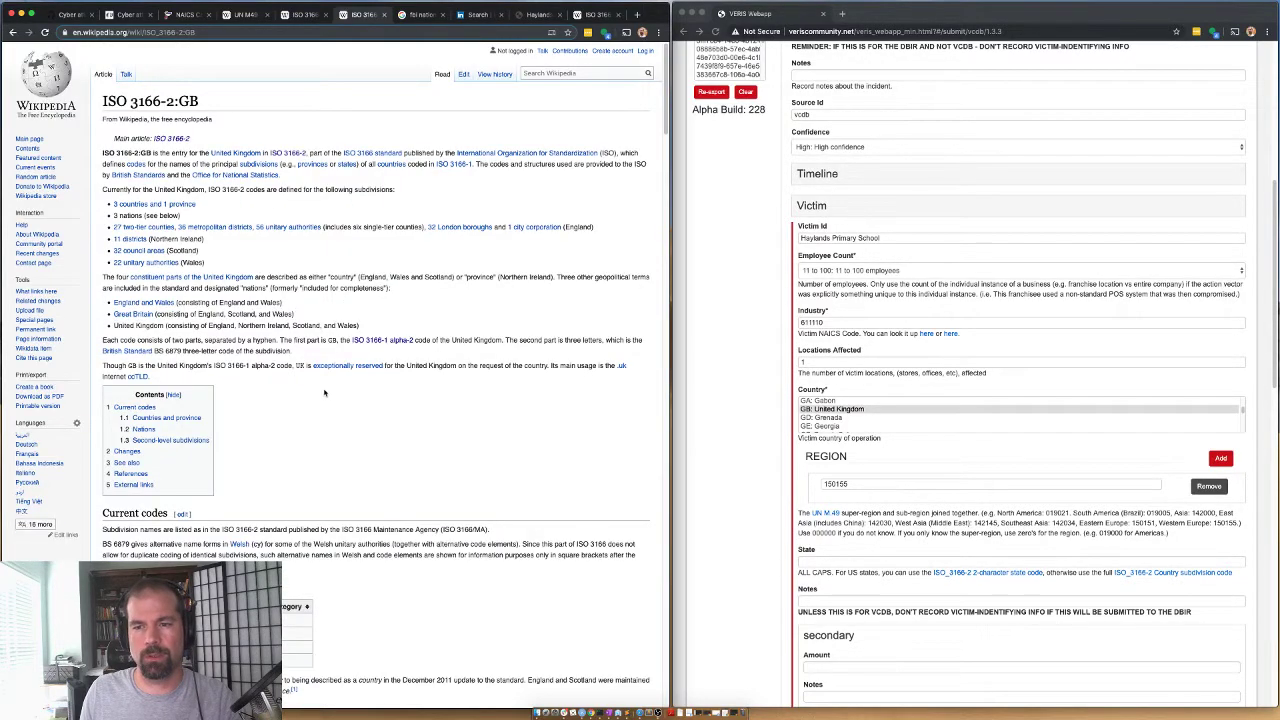
Find "isle of" on the ISO 3166-2:GB page and copy the Isle of Wight code GB-IOW into the victim's State field
{"action": "scroll", "coordinate": [325, 393], "scroll_direction": "down", "scroll_amount": 15}
{"action": "key", "text": "super+f"}
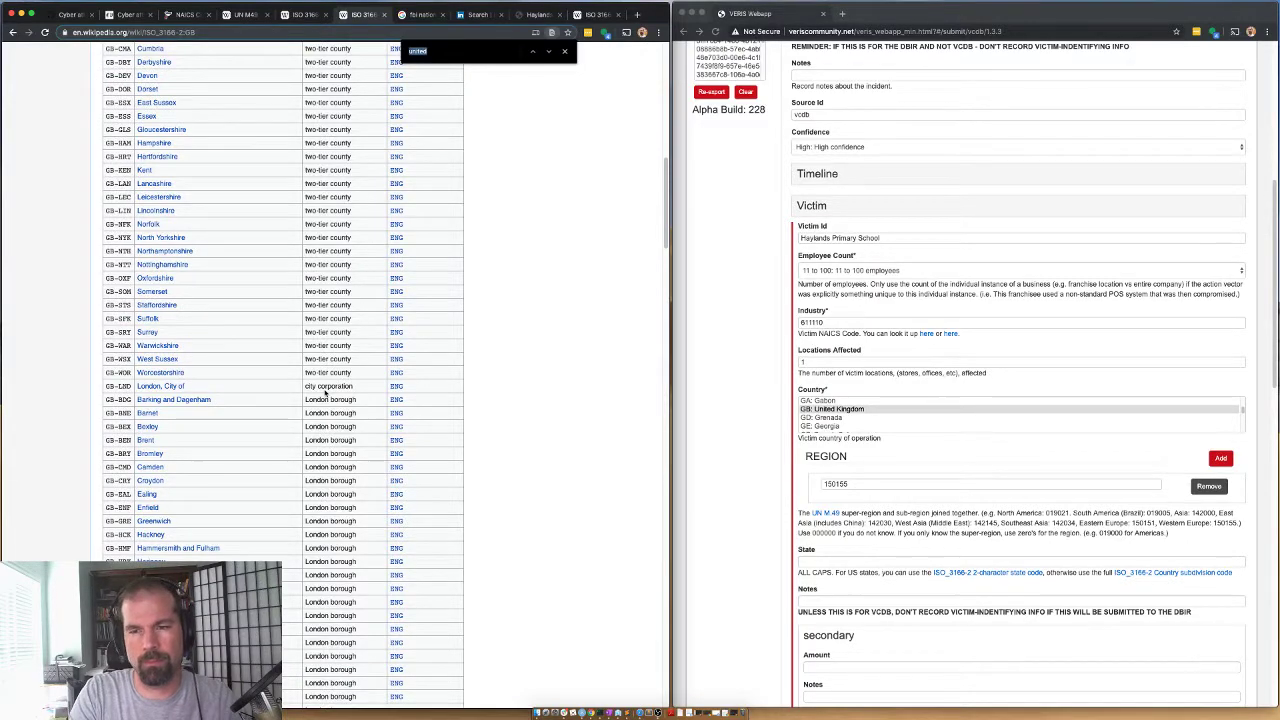
{"action": "type", "text": "isle of"}
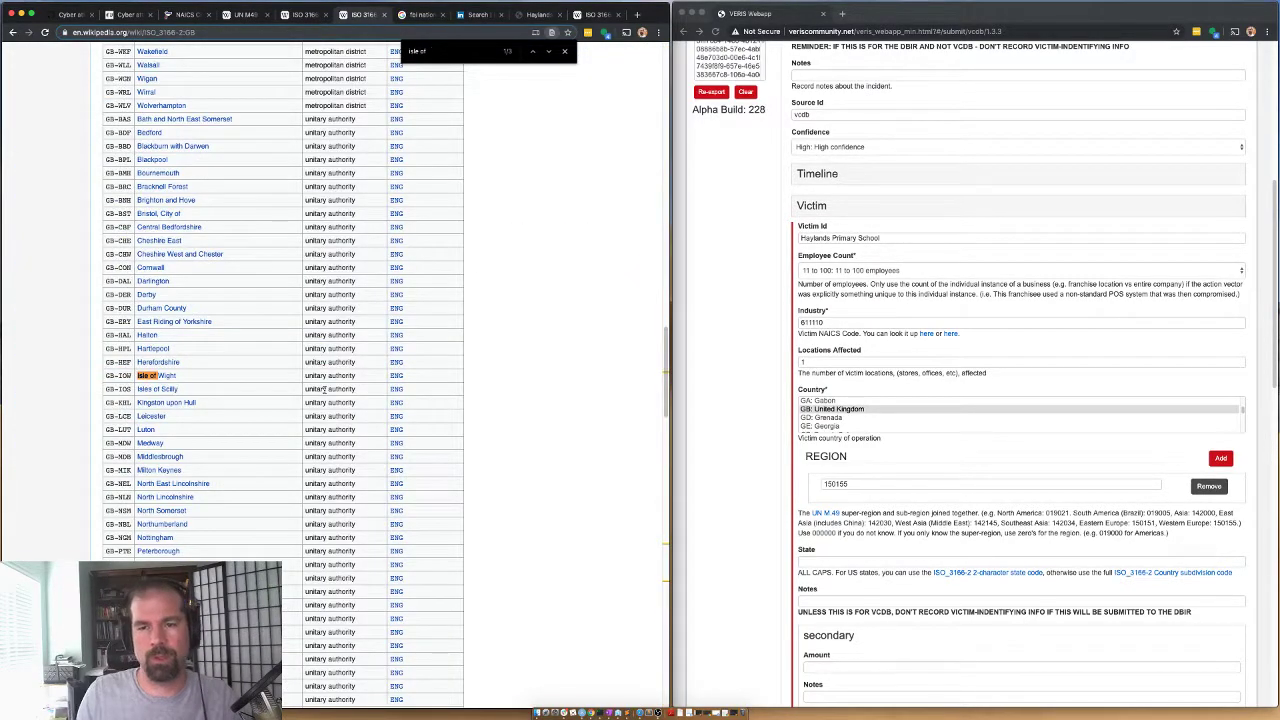
{"action": "left_click_drag", "start_coordinate": [106, 377], "coordinate": [134, 376]}
{"action": "key", "text": "super+c"}
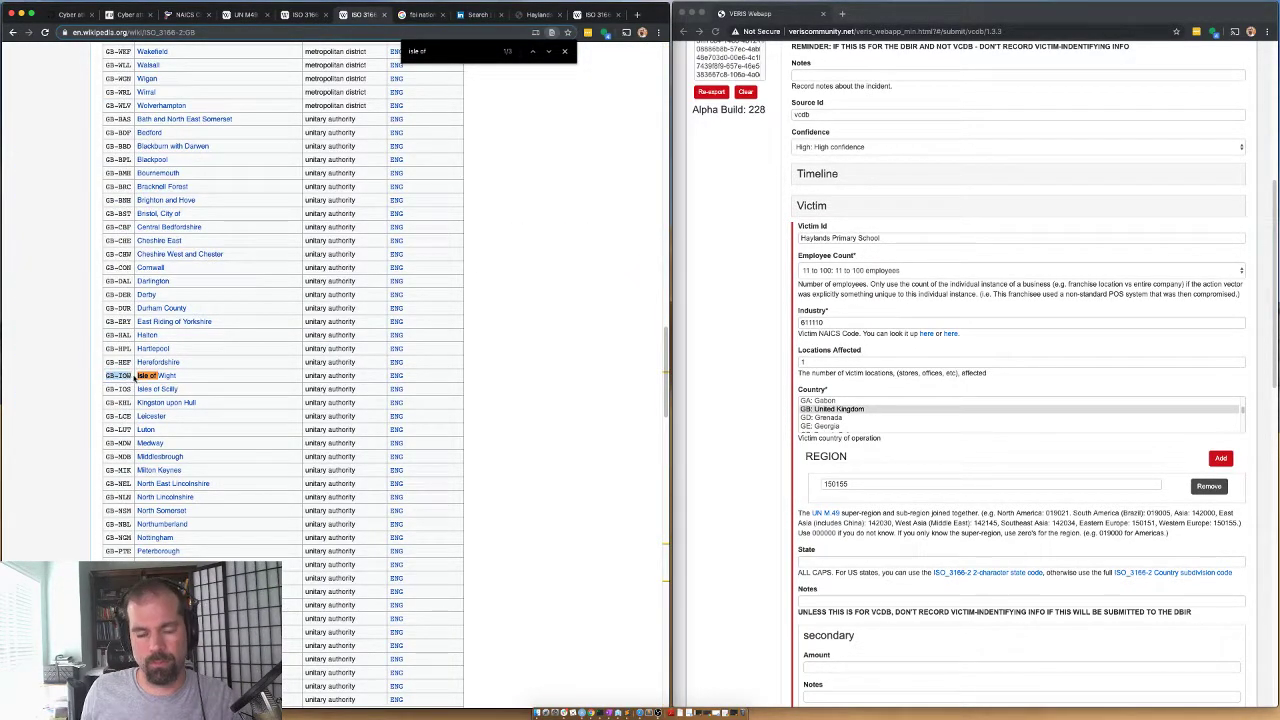
{"action": "left_click", "coordinate": [840, 562]}
{"action": "key", "text": "super+v"}
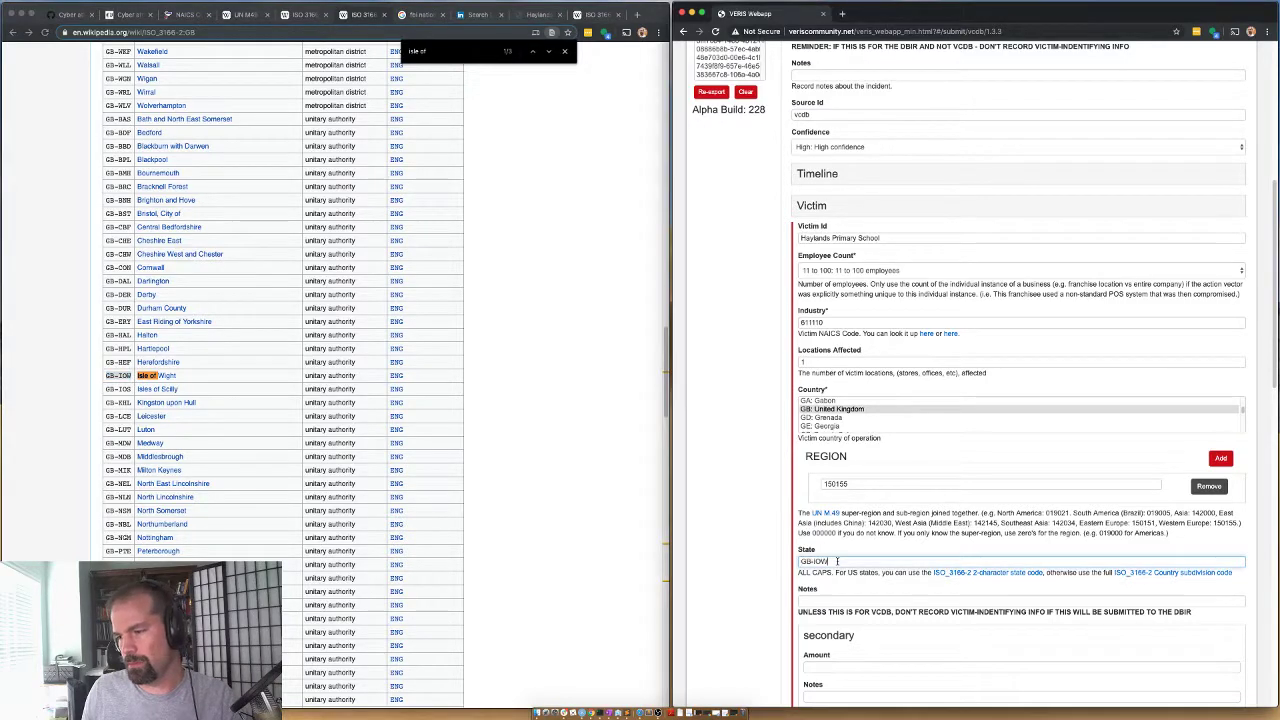
{"action": "scroll", "coordinate": [780, 586], "scroll_direction": "down", "scroll_amount": 3}
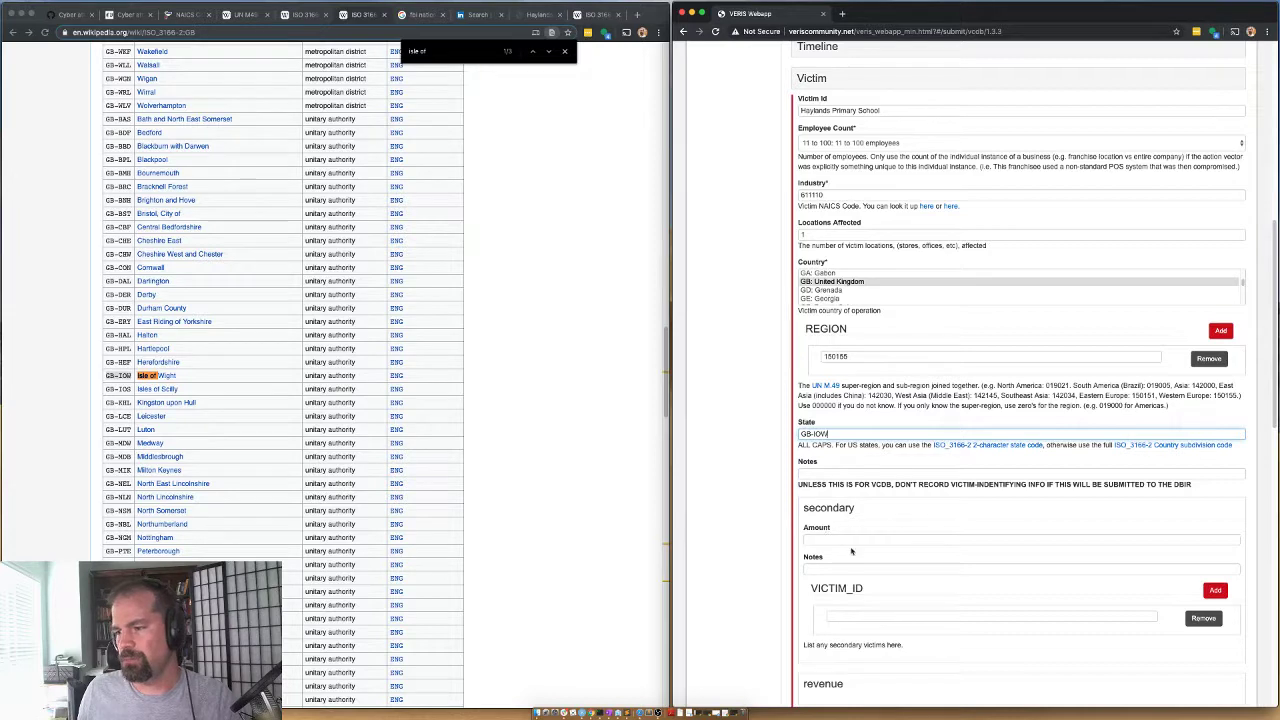
Remove the empty secondary victim ID entry and collapse the completed Victim section
{"action": "left_click", "coordinate": [1190, 615]}
{"action": "scroll", "coordinate": [783, 413], "scroll_direction": "up", "scroll_amount": 8}
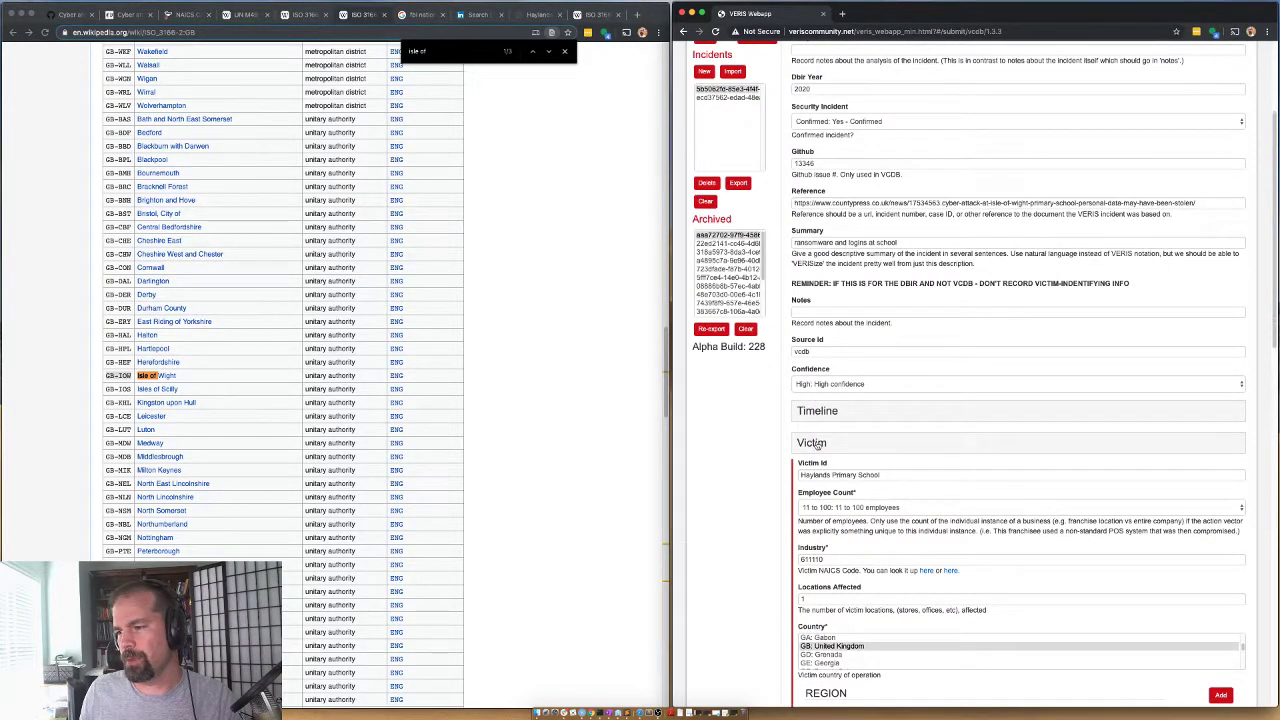
{"action": "left_click", "coordinate": [817, 443]}
Expand the Malware and Hacking subsections of the incident's Action section
{"action": "scroll", "coordinate": [727, 472], "scroll_direction": "down", "scroll_amount": 1}
{"action": "scroll", "coordinate": [727, 472], "scroll_direction": "down", "scroll_amount": 2}
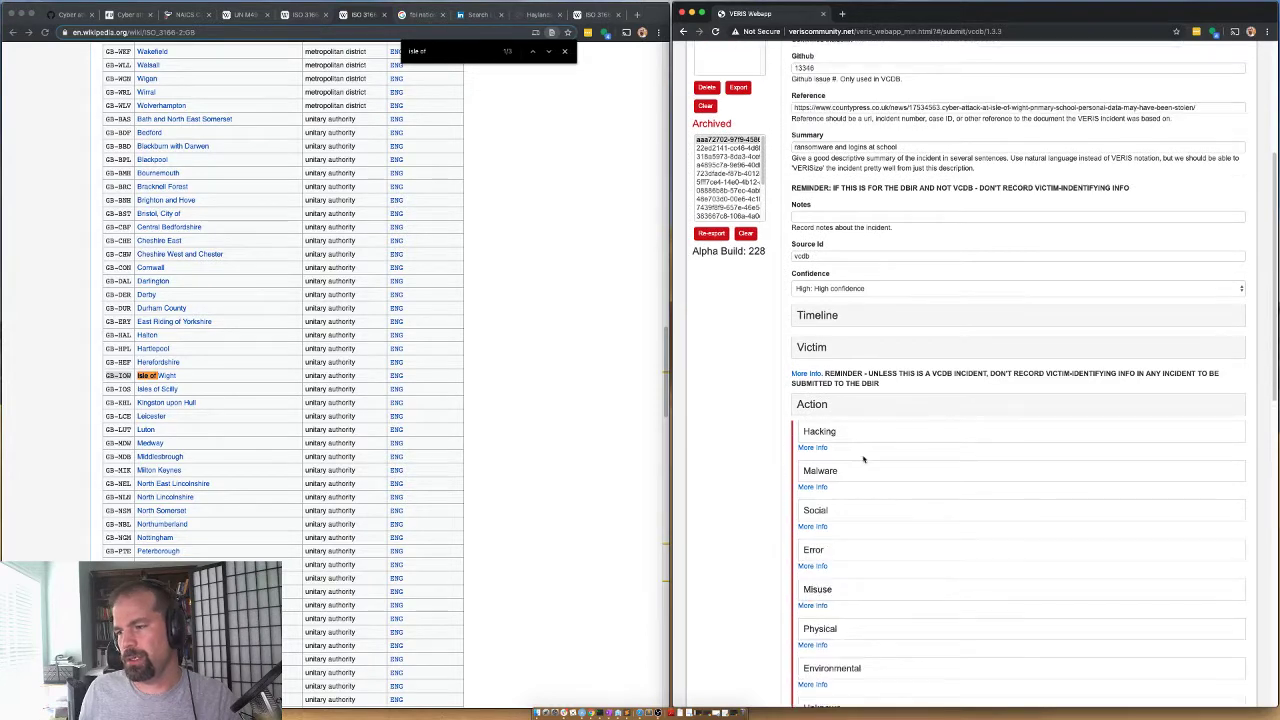
{"action": "left_click", "coordinate": [830, 462]}
{"action": "scroll", "coordinate": [727, 490], "scroll_direction": "down", "scroll_amount": 3}
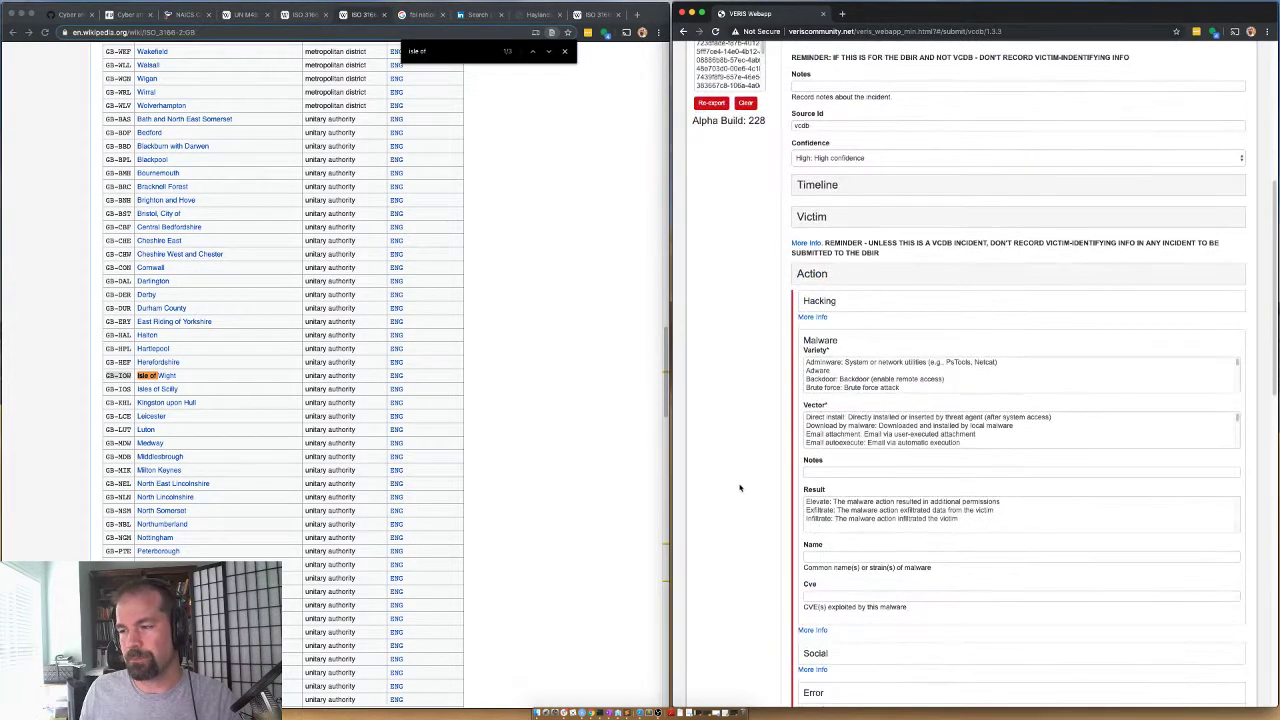
{"action": "left_click", "coordinate": [820, 303]}
Set the Hacking action to variety Use of stolen creds, vector Unknown and result Infiltrate
{"action": "scroll", "coordinate": [840, 340], "scroll_direction": "down", "scroll_amount": 5}
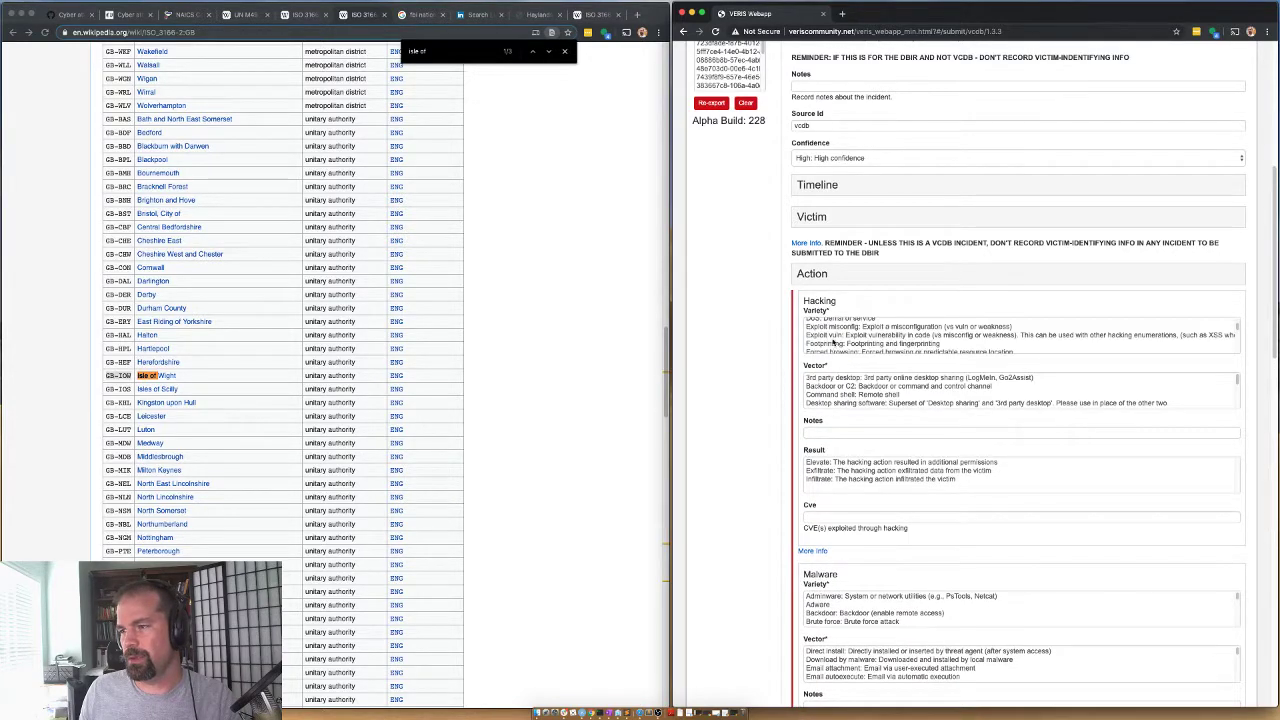
{"action": "scroll", "coordinate": [843, 343], "scroll_direction": "up", "scroll_amount": 5}
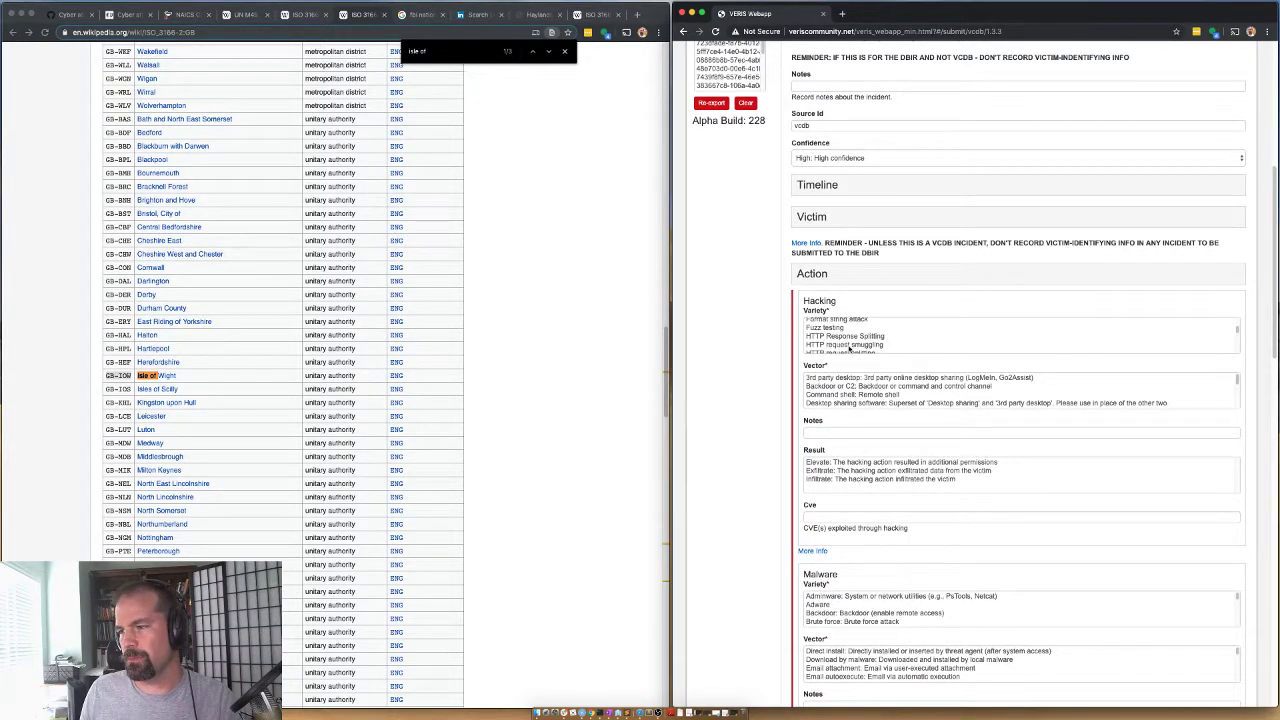
{"action": "scroll", "coordinate": [851, 343], "scroll_direction": "down", "scroll_amount": 5}
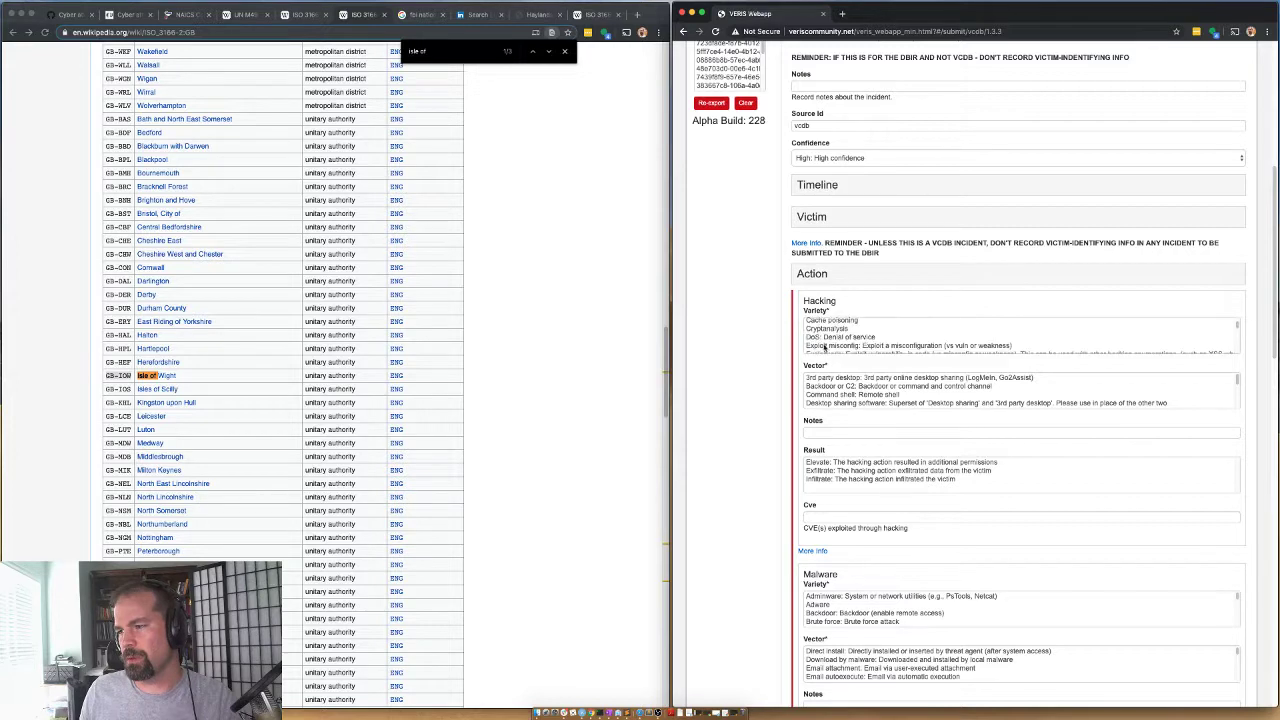
{"action": "scroll", "coordinate": [828, 348], "scroll_direction": "down", "scroll_amount": 10}
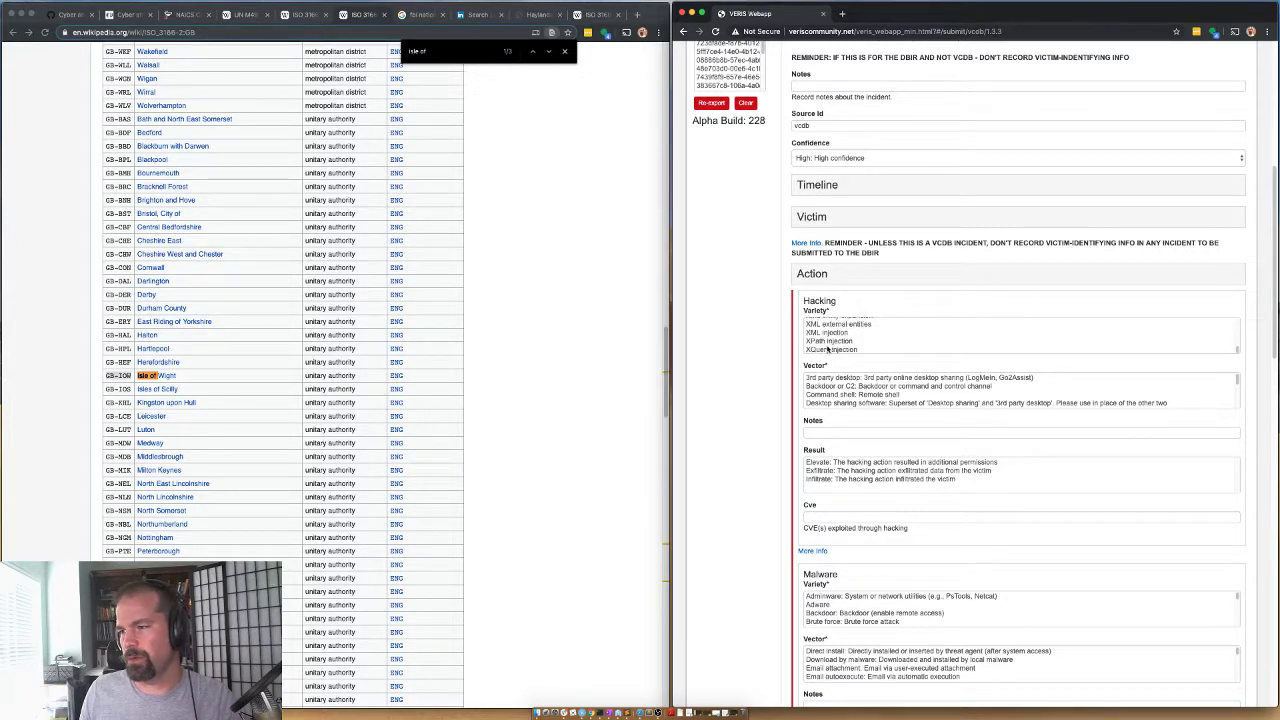
{"action": "left_click", "coordinate": [850, 326]}
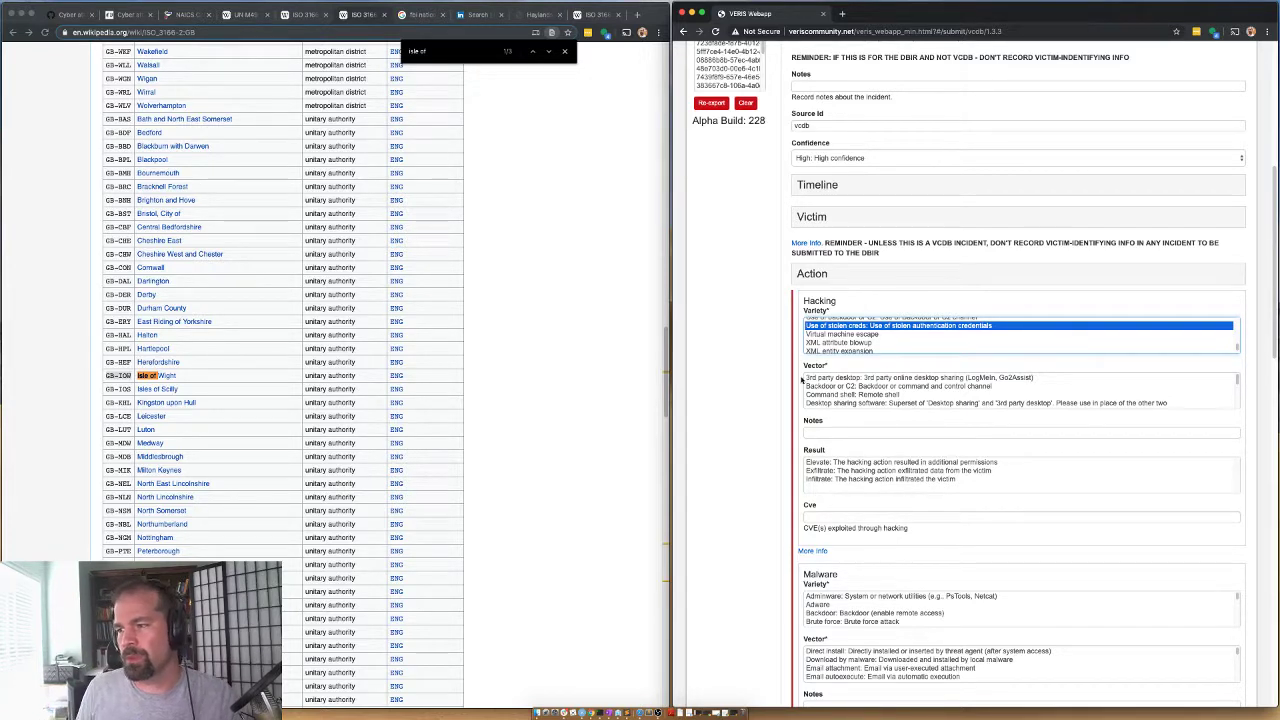
{"action": "scroll", "coordinate": [851, 400], "scroll_direction": "down", "scroll_amount": 10}
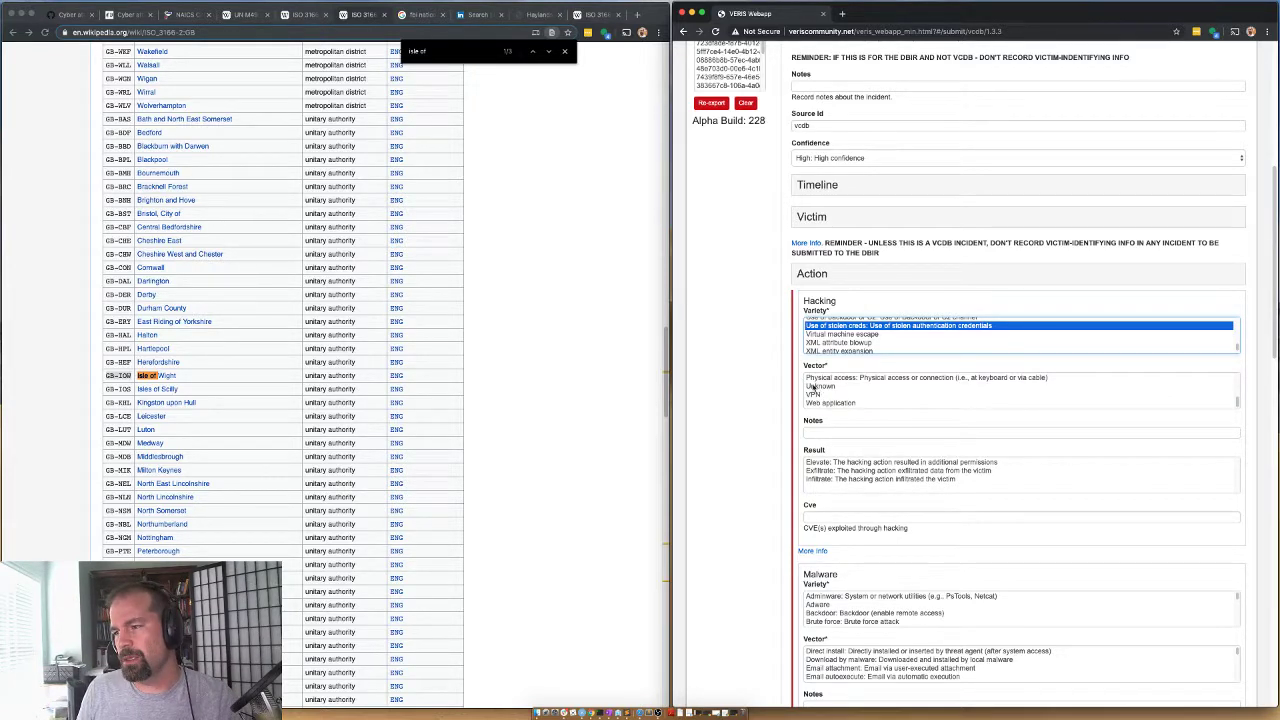
{"action": "left_click", "coordinate": [818, 386]}
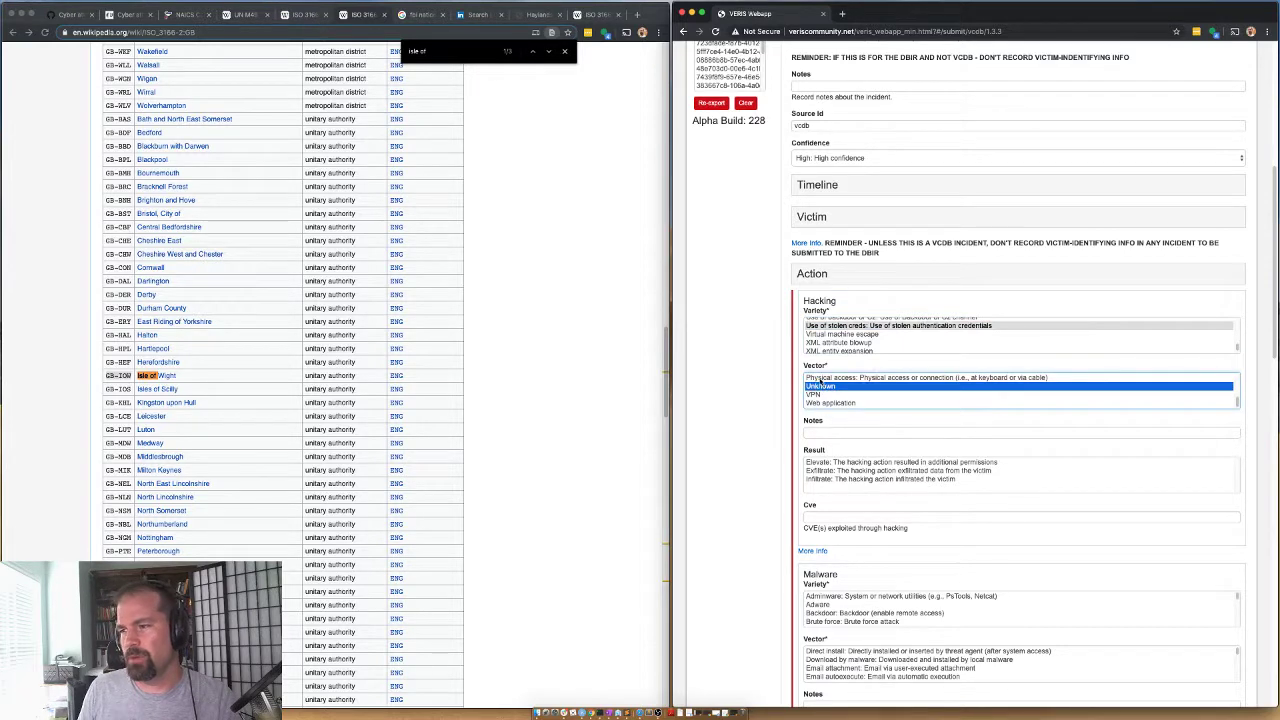
{"action": "left_click", "coordinate": [821, 481]}
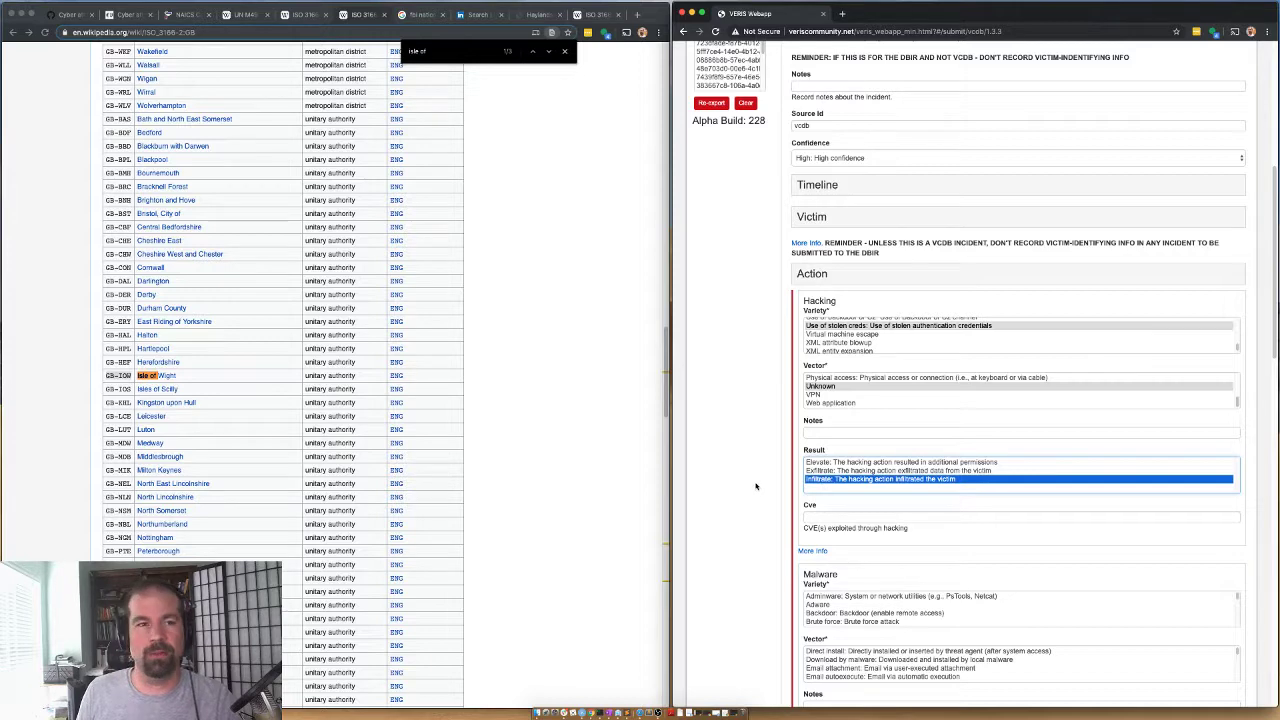
Set the Malware action's variety to Ransomware and its vector to Direct install
{"action": "scroll", "coordinate": [776, 480], "scroll_direction": "down", "scroll_amount": 2}
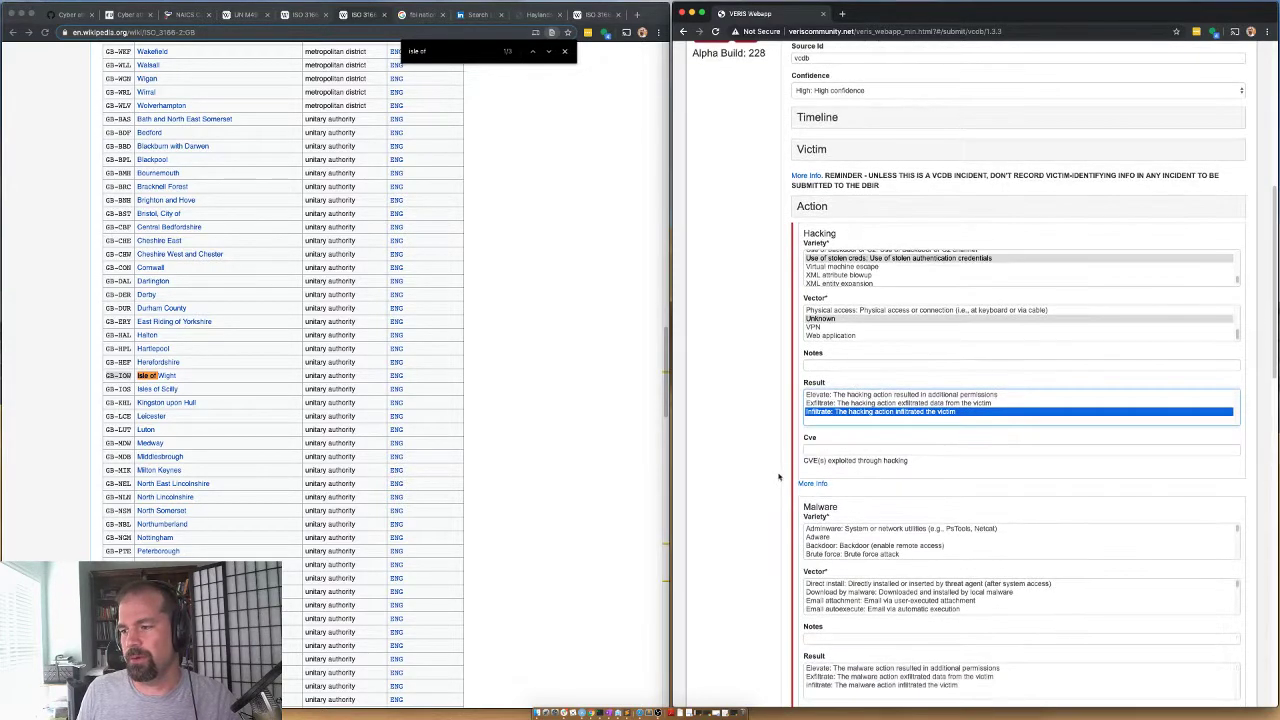
{"action": "scroll", "coordinate": [786, 502], "scroll_direction": "down", "scroll_amount": 2}
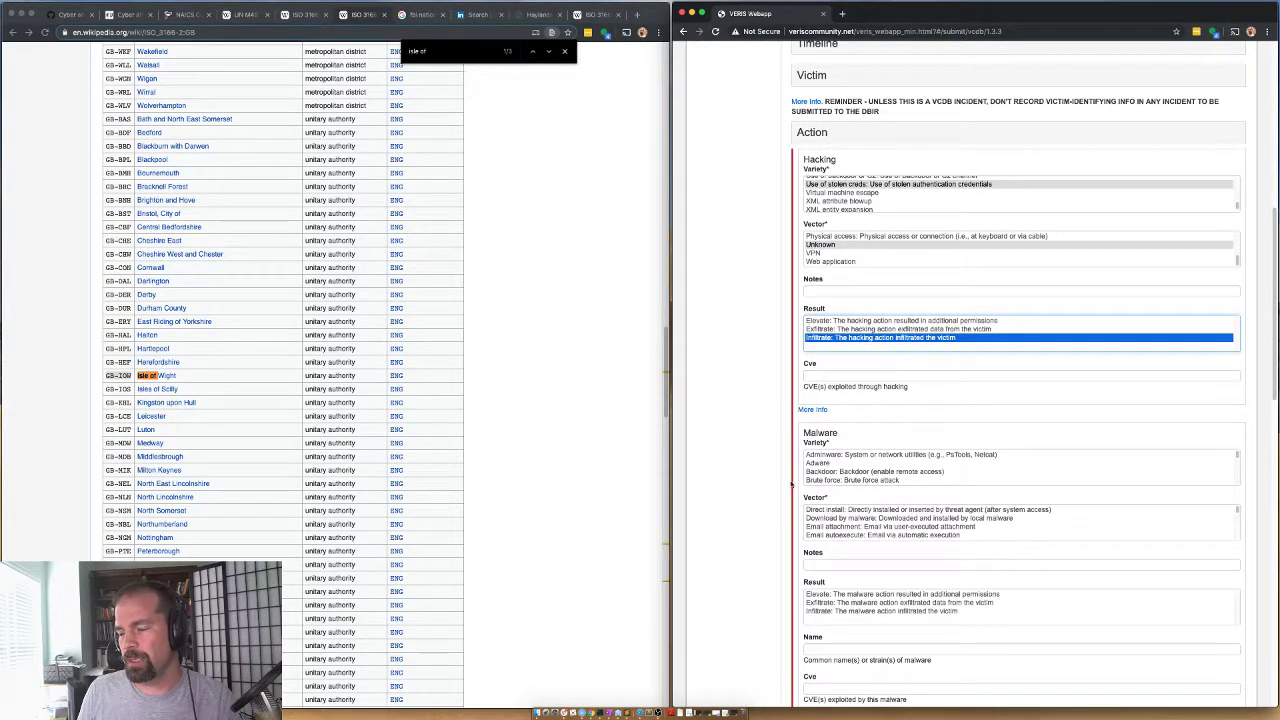
{"action": "scroll", "coordinate": [829, 482], "scroll_direction": "down", "scroll_amount": 6}
{"action": "scroll", "coordinate": [829, 480], "scroll_direction": "up", "scroll_amount": 3}
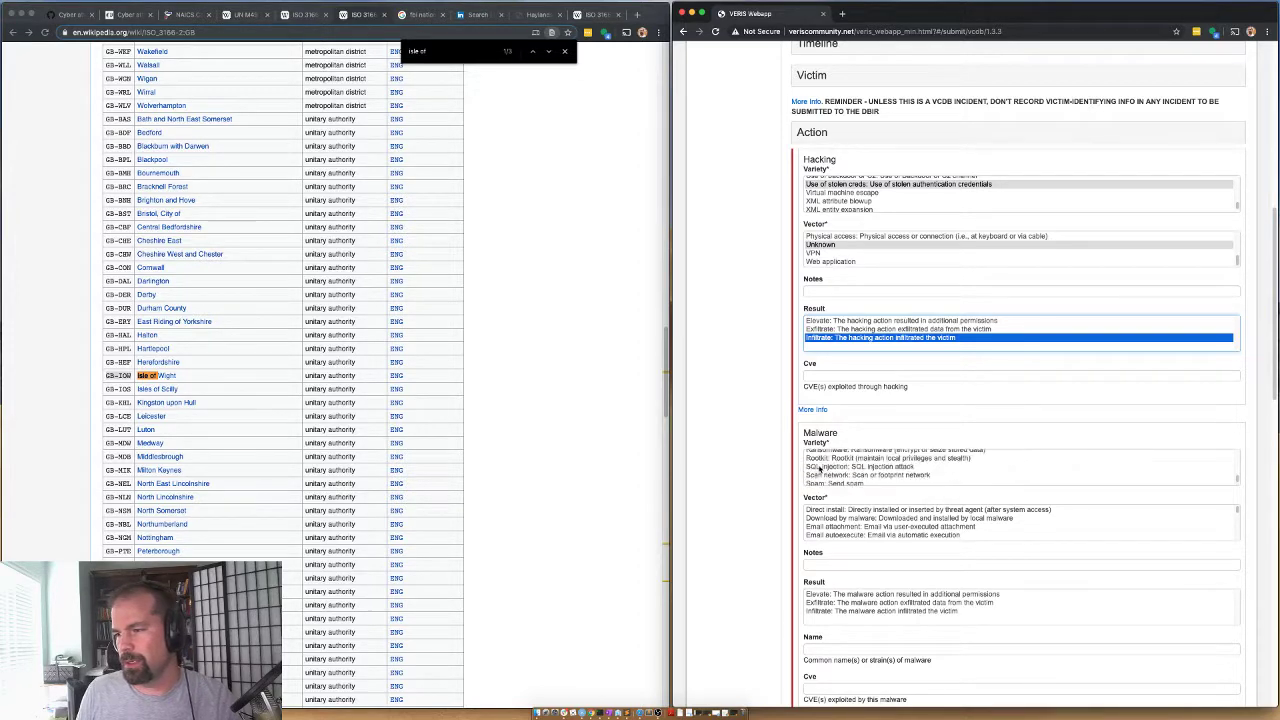
{"action": "left_click", "coordinate": [818, 460]}
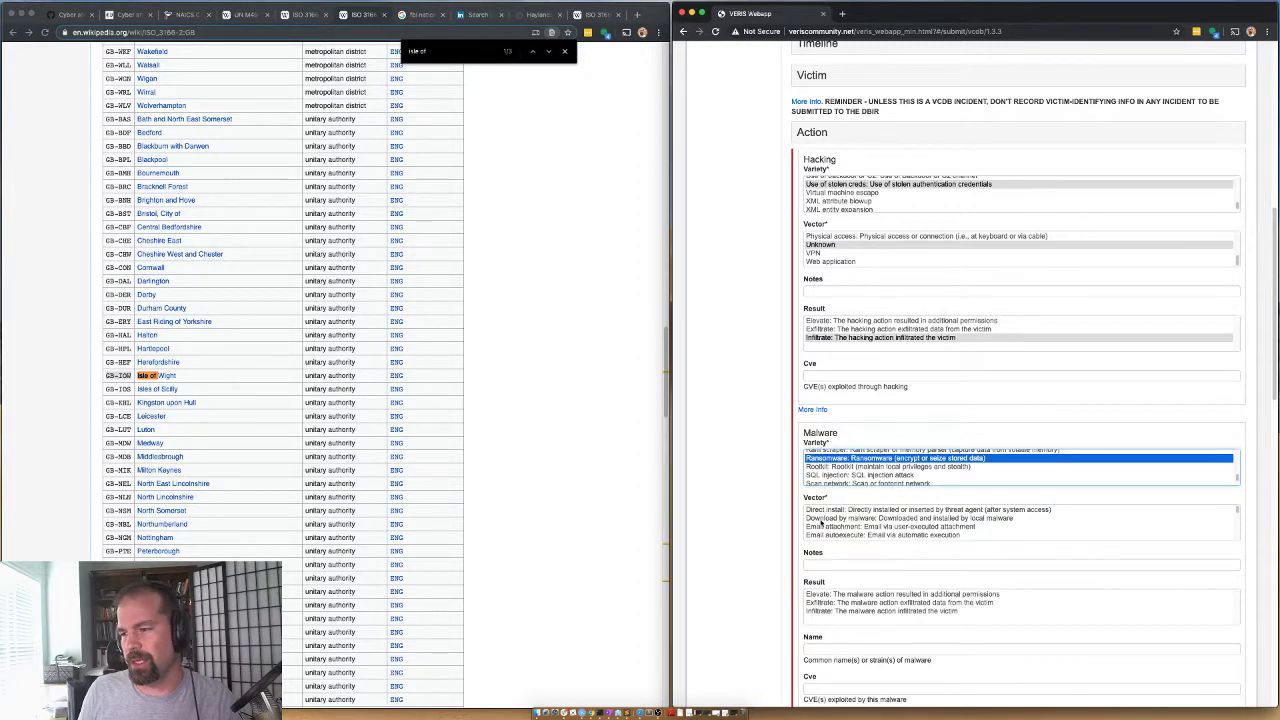
{"action": "scroll", "coordinate": [820, 522], "scroll_direction": "down", "scroll_amount": 4}
{"action": "scroll", "coordinate": [846, 524], "scroll_direction": "up", "scroll_amount": 4}
{"action": "left_click", "coordinate": [846, 511]}
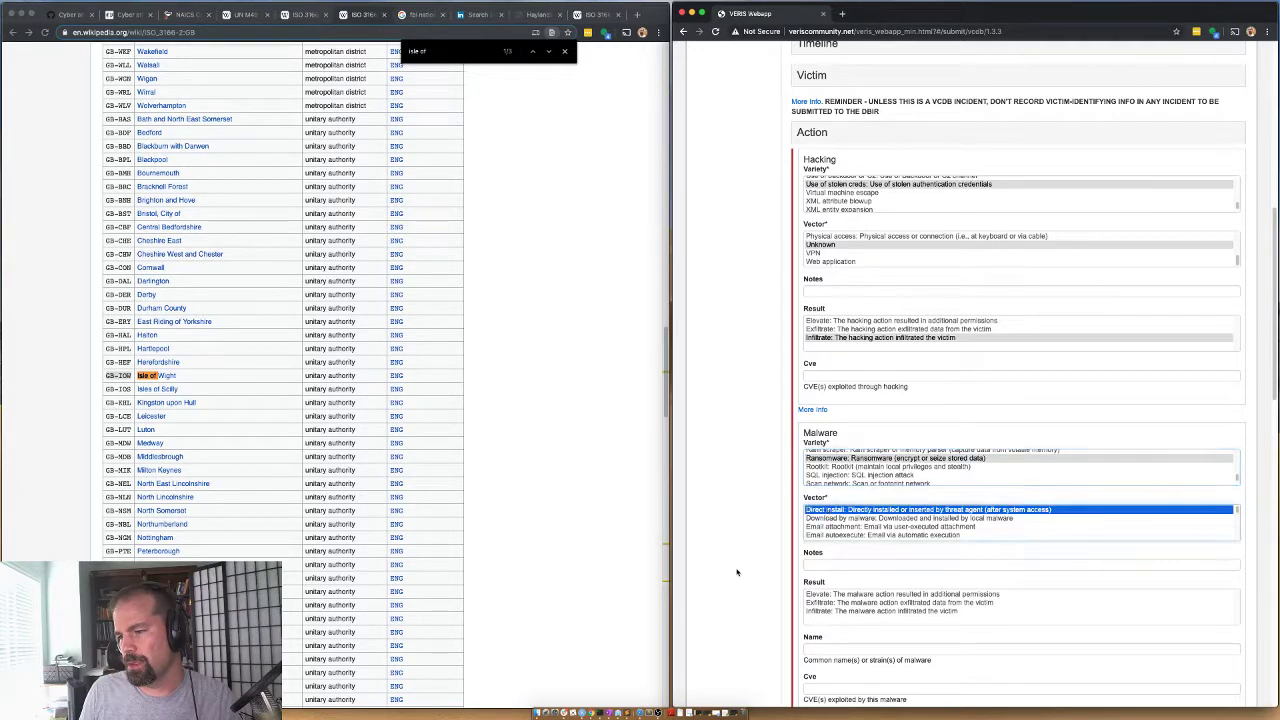
Collapse the Action section and expand the Asset section and the Actor section's External subsection
{"action": "scroll", "coordinate": [771, 557], "scroll_direction": "down", "scroll_amount": 3}
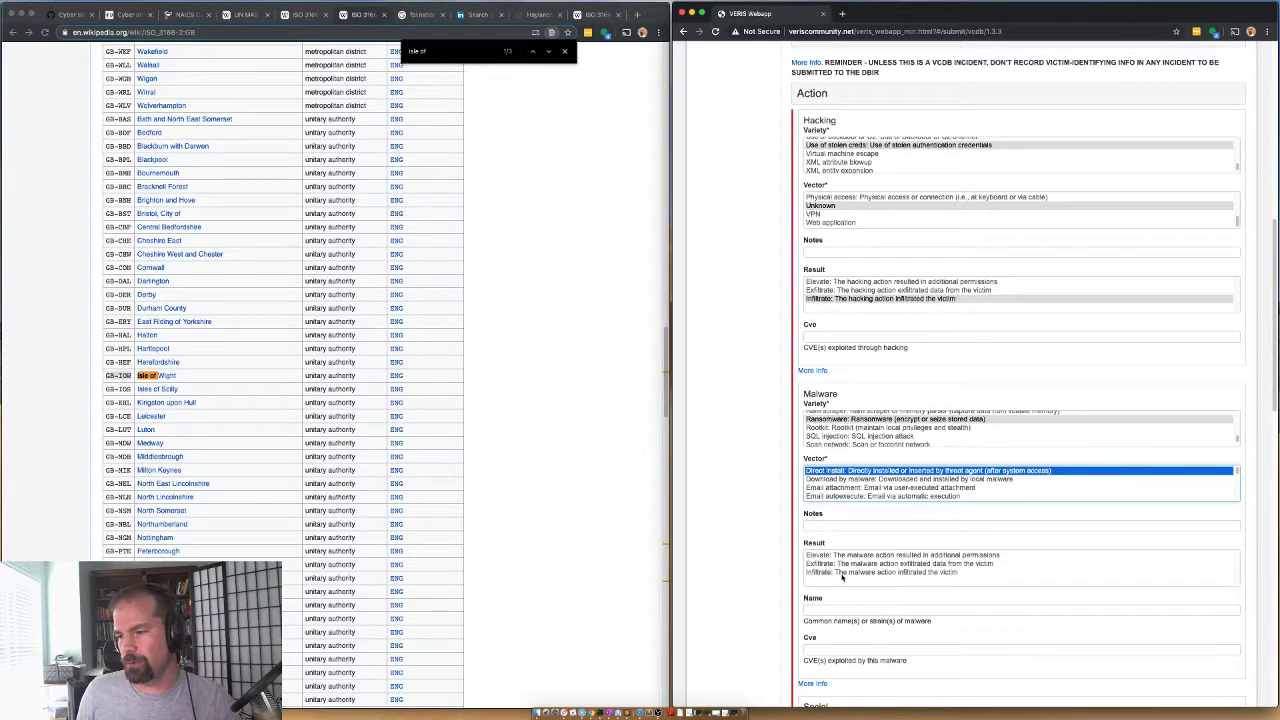
{"action": "scroll", "coordinate": [755, 560], "scroll_direction": "down", "scroll_amount": 3}
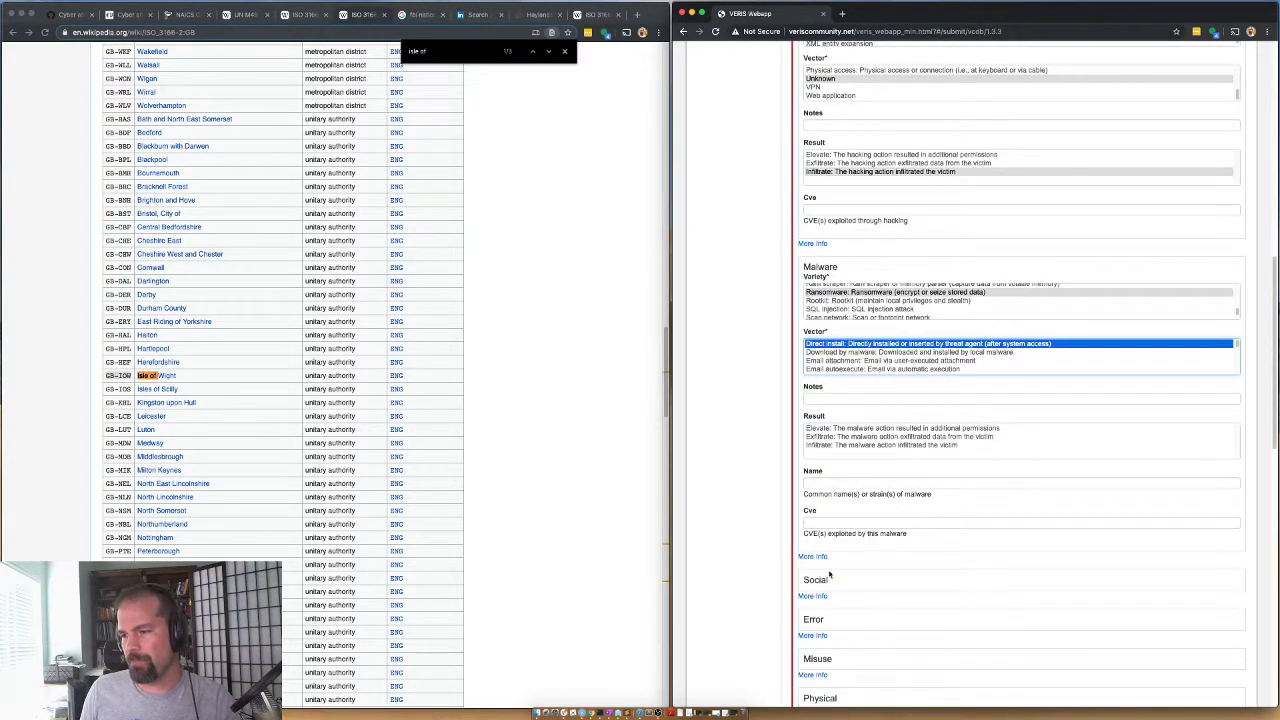
{"action": "scroll", "coordinate": [810, 600], "scroll_direction": "down", "scroll_amount": 3}
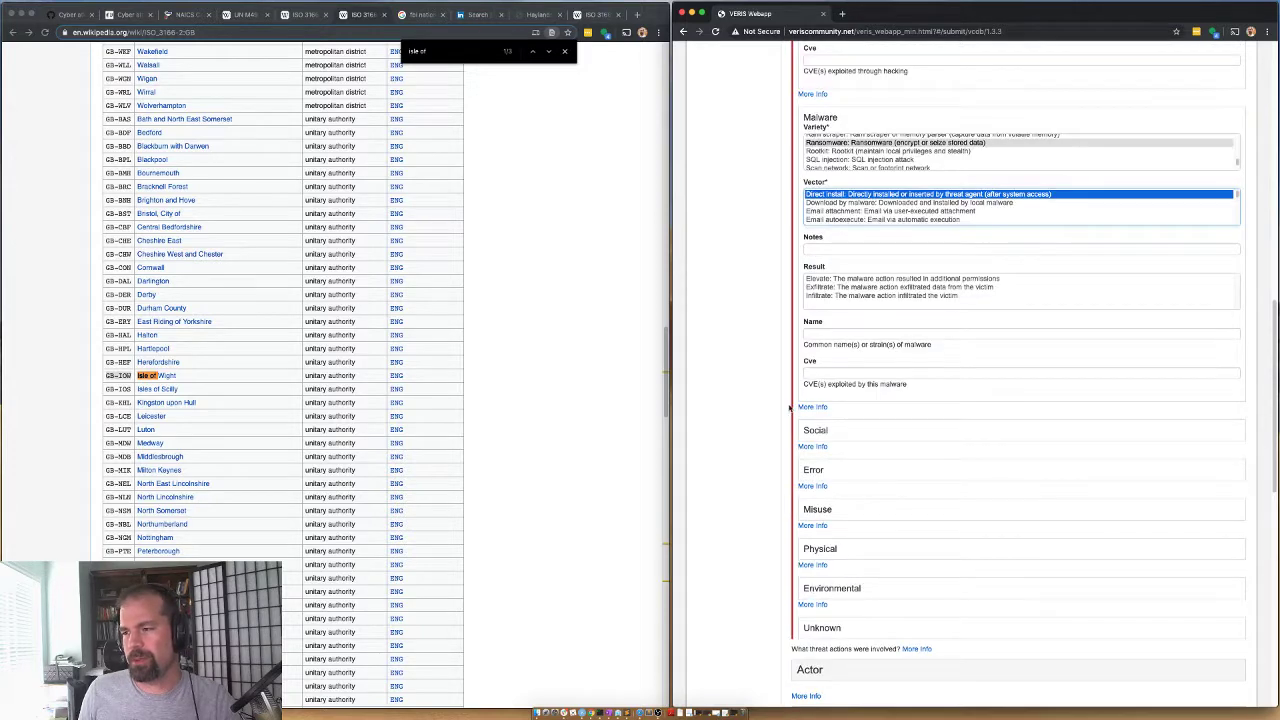
{"action": "scroll", "coordinate": [763, 531], "scroll_direction": "up", "scroll_amount": 7}
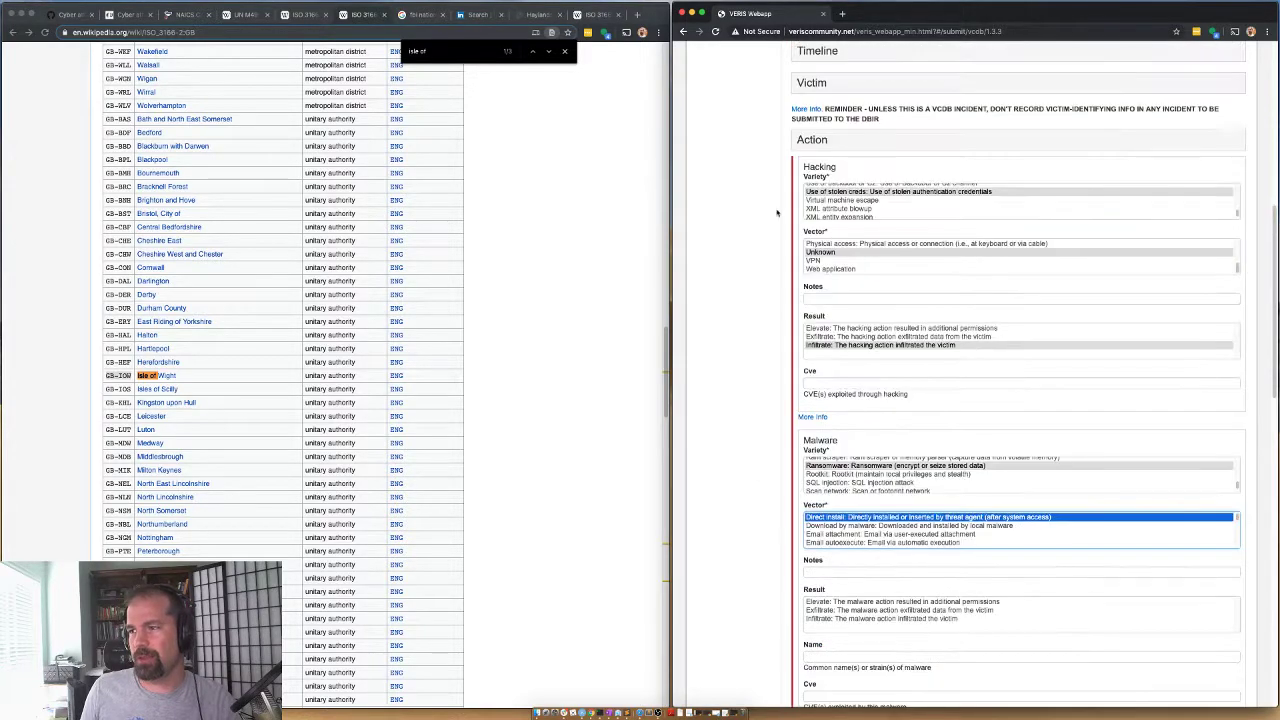
{"action": "left_click", "coordinate": [812, 139]}
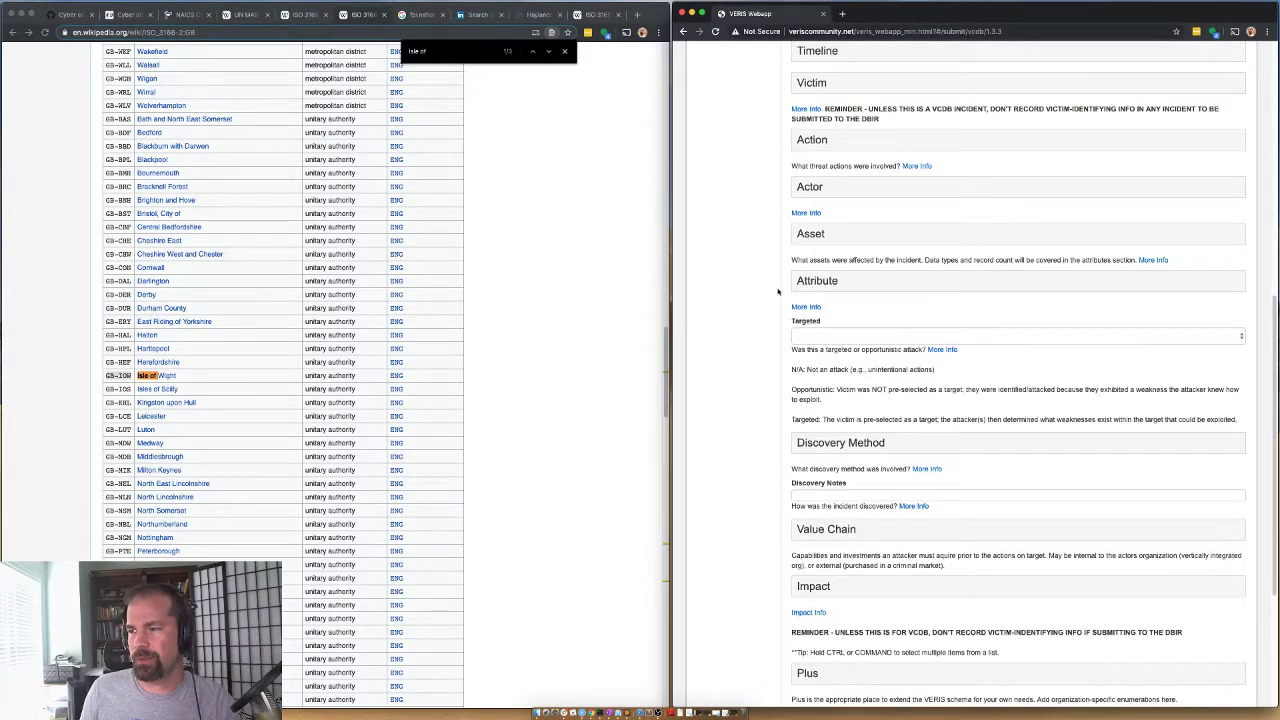
{"action": "left_click", "coordinate": [805, 236]}
{"action": "left_click", "coordinate": [812, 187]}
{"action": "left_click", "coordinate": [819, 213]}
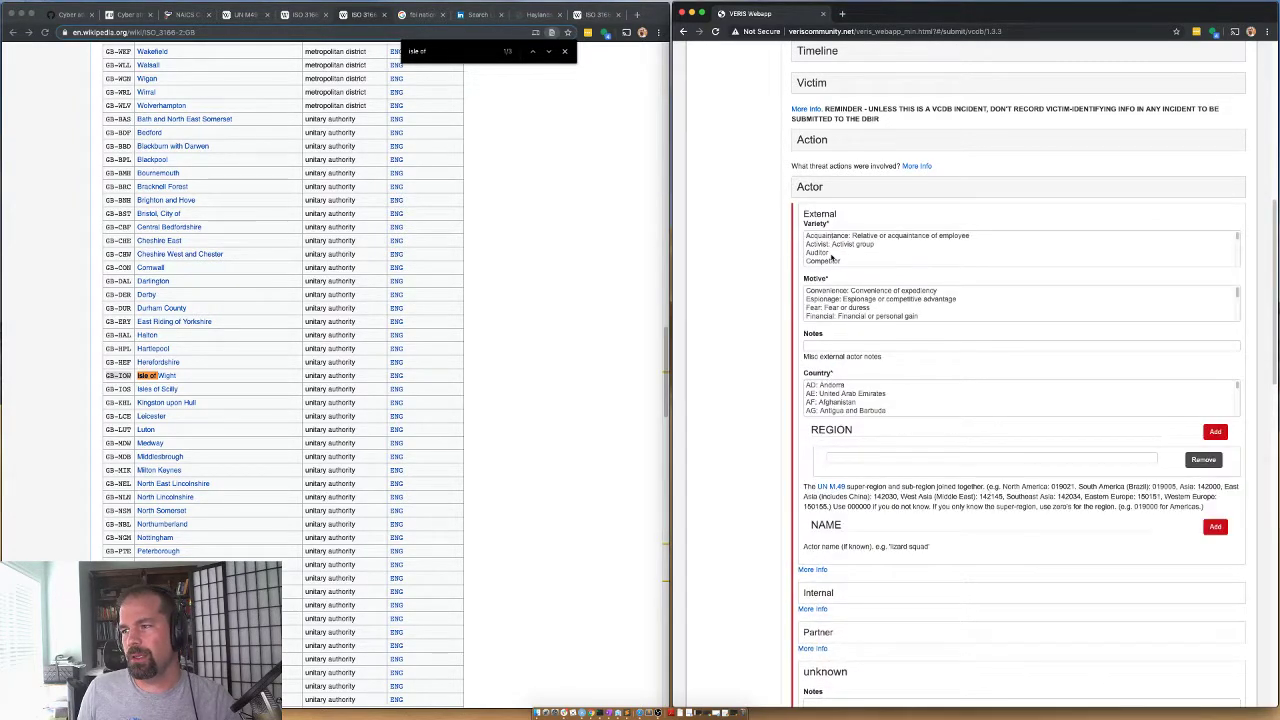
Set the external actor's variety to Organized crime and its motive to Financial
{"action": "scroll", "coordinate": [830, 257], "scroll_direction": "down", "scroll_amount": 10}
{"action": "scroll", "coordinate": [830, 257], "scroll_direction": "up", "scroll_amount": 3}
{"action": "left_click", "coordinate": [830, 246]}
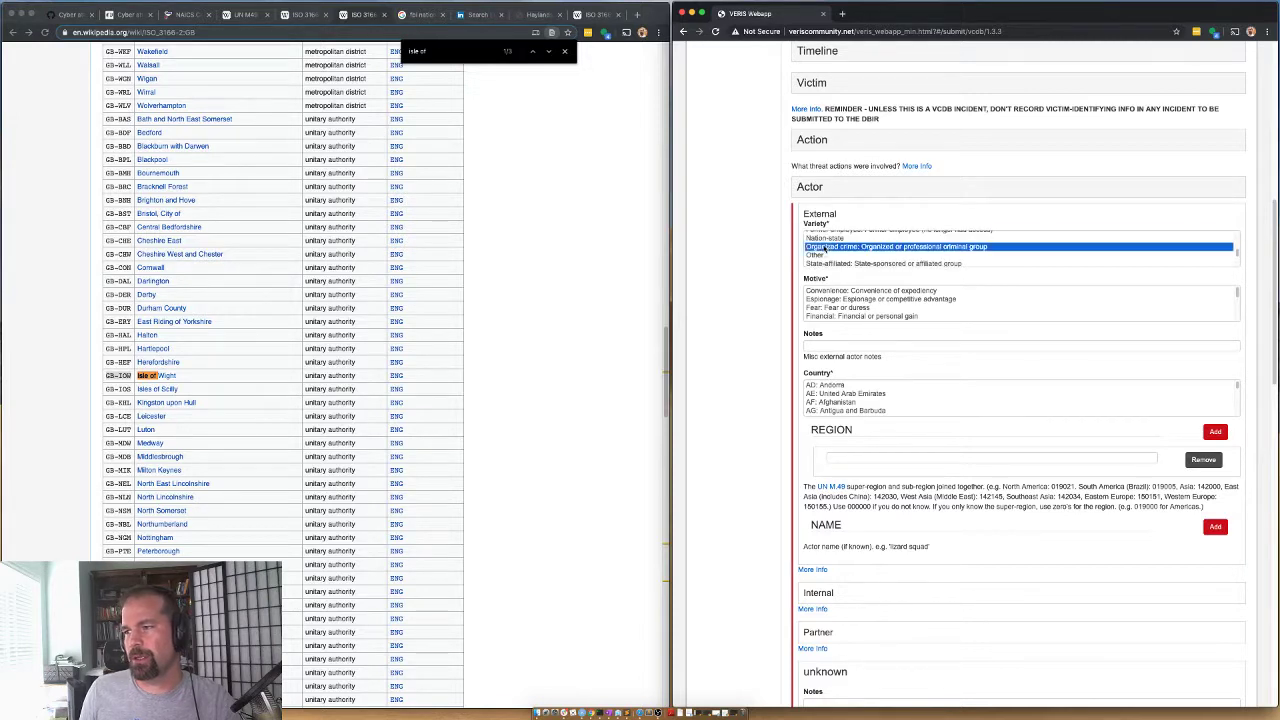
{"action": "scroll", "coordinate": [832, 312], "scroll_direction": "down", "scroll_amount": 1}
{"action": "left_click", "coordinate": [830, 307]}
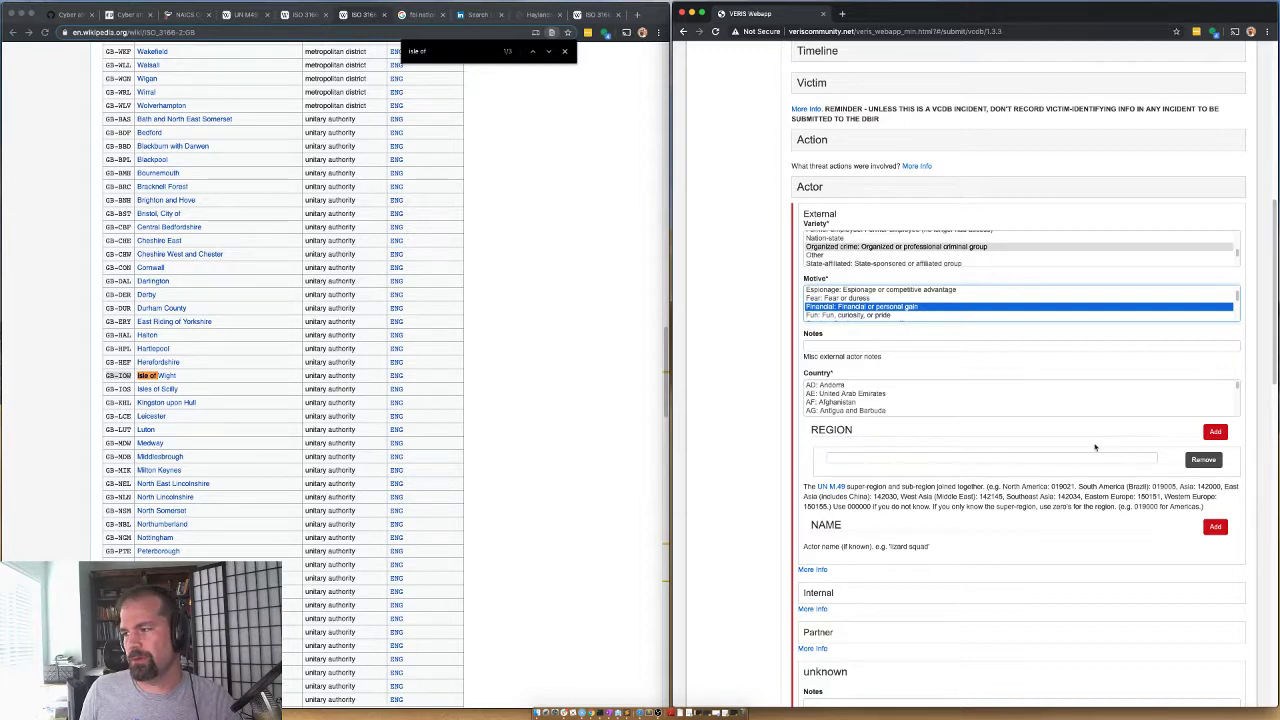
Set the external actor's country to Unknown and remove its empty region entry
{"action": "left_click", "coordinate": [833, 403]}
{"action": "type", "text": "us"}
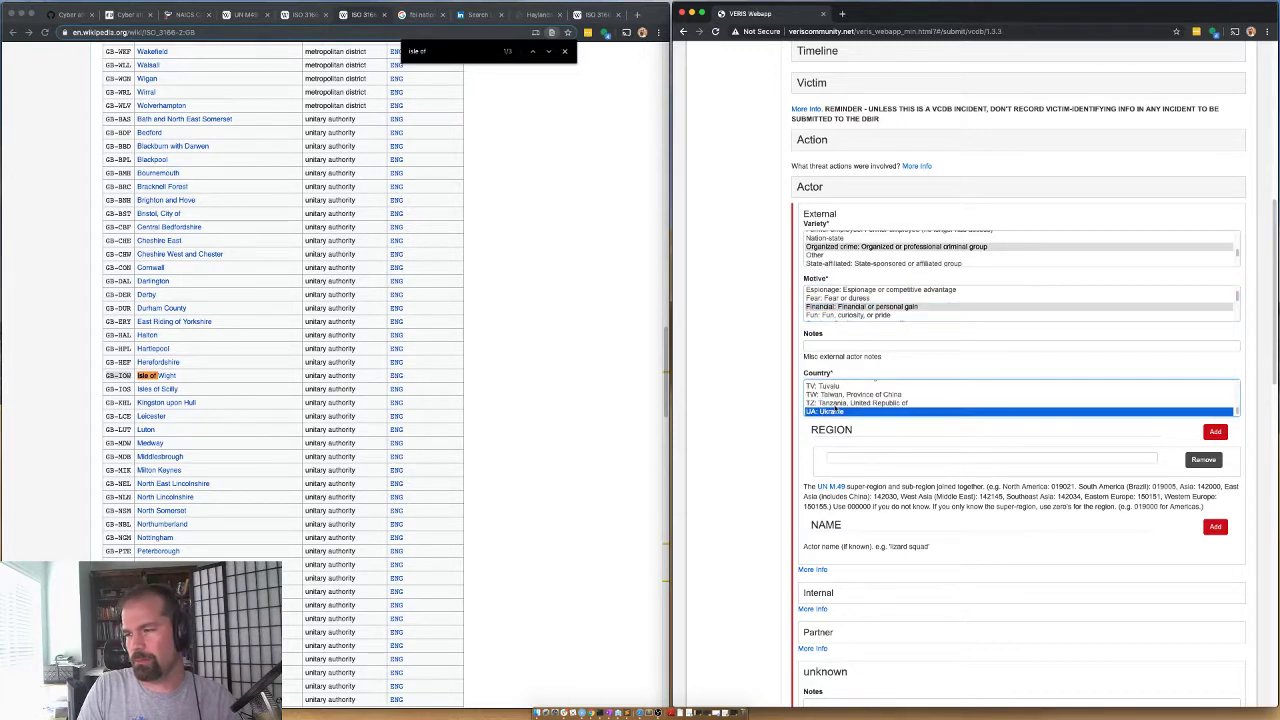
{"action": "scroll", "coordinate": [835, 410], "scroll_direction": "down", "scroll_amount": 2}
{"action": "left_click", "coordinate": [826, 404]}
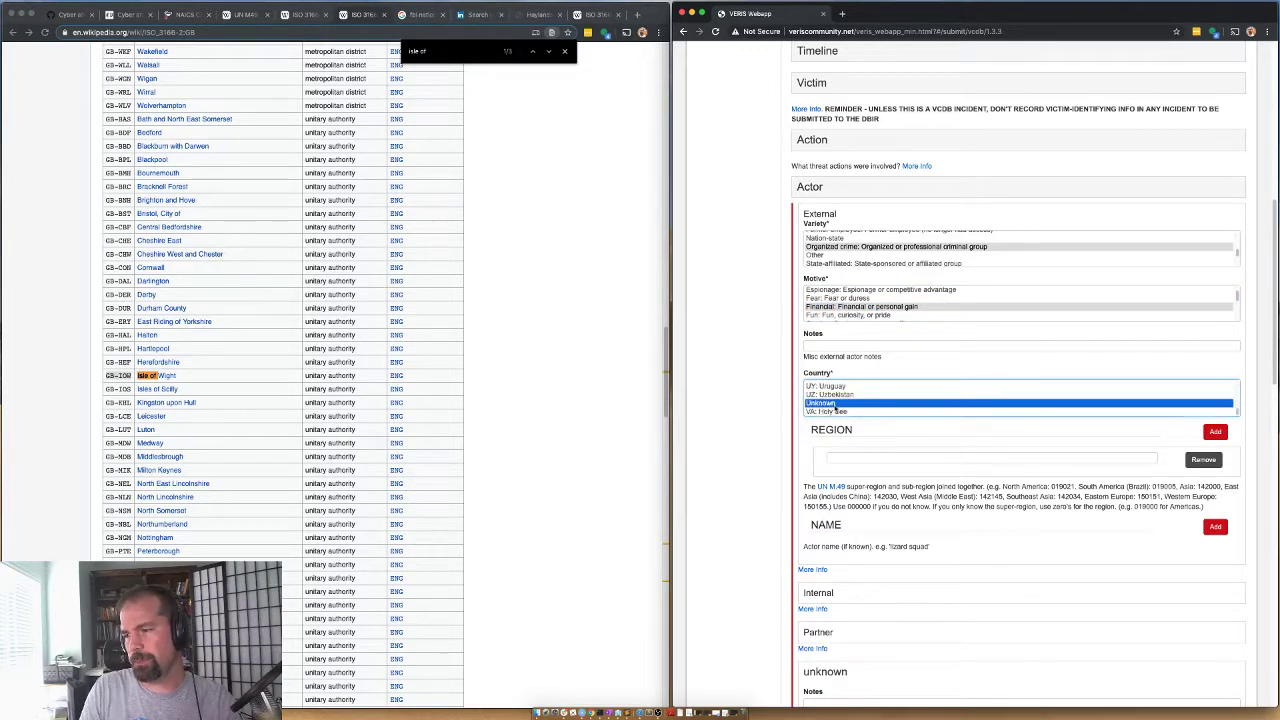
{"action": "left_click", "coordinate": [1204, 460]}
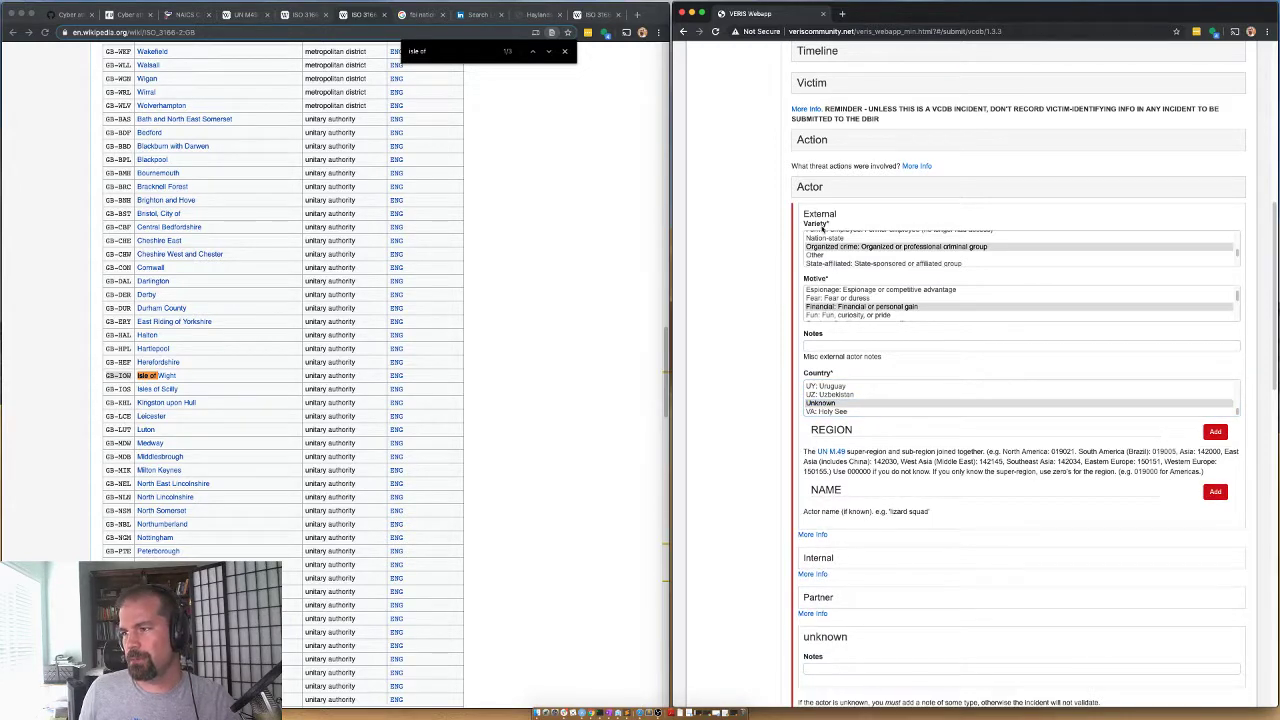
Collapse the Actor section and set the first asset's variety to Unknown
{"action": "left_click", "coordinate": [833, 216]}
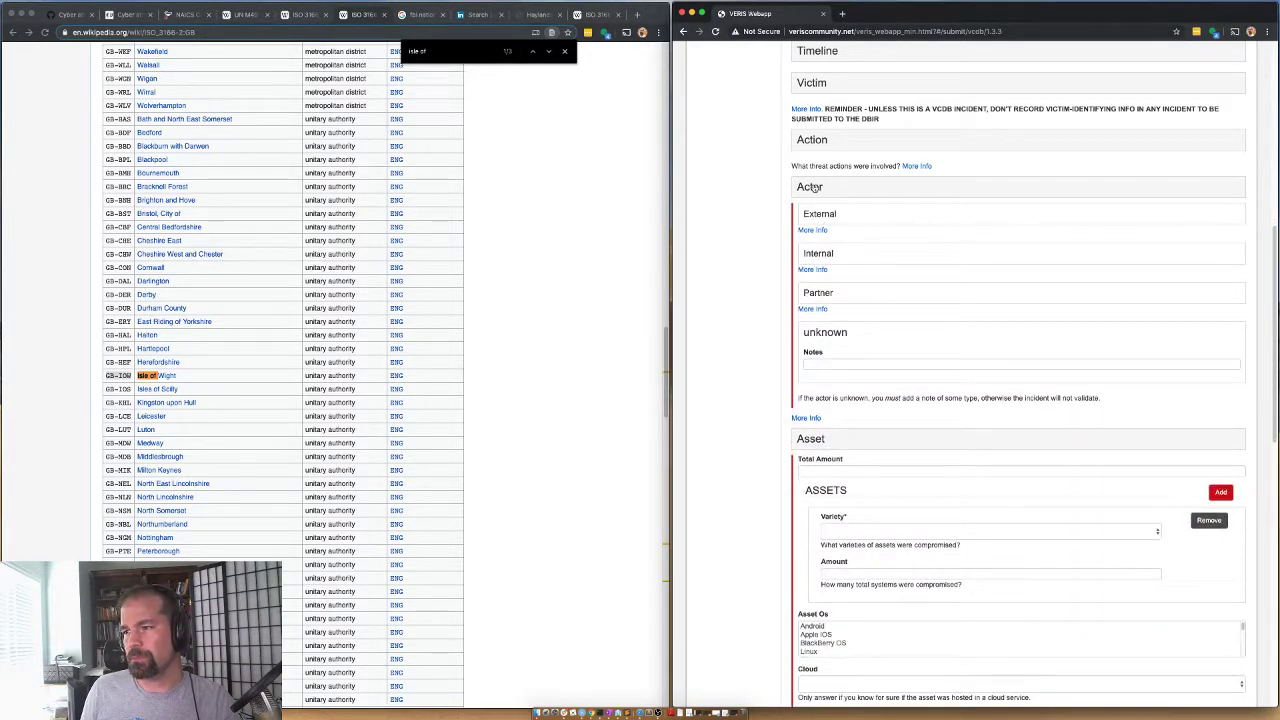
{"action": "left_click", "coordinate": [838, 326]}
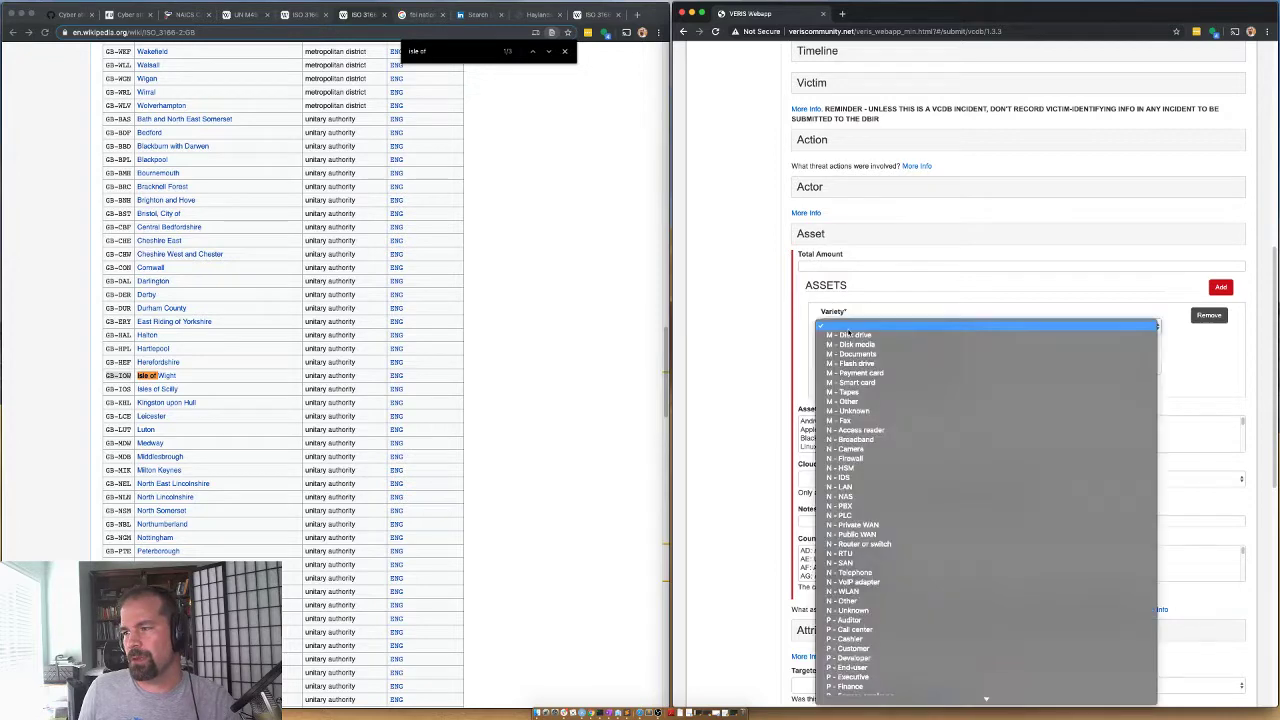
{"action": "scroll", "coordinate": [838, 328], "scroll_direction": "down", "scroll_amount": 1}
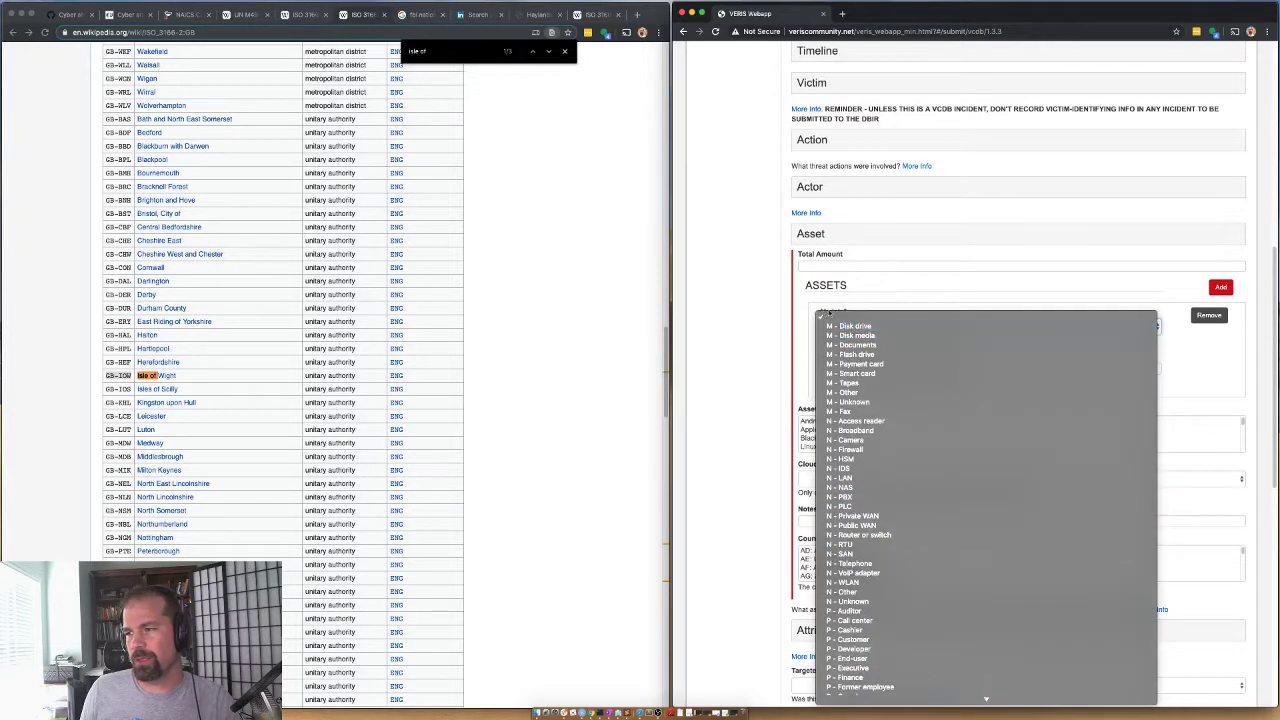
{"action": "left_click", "coordinate": [761, 358]}
{"action": "left_click", "coordinate": [849, 326]}
{"action": "left_click", "coordinate": [849, 328]}
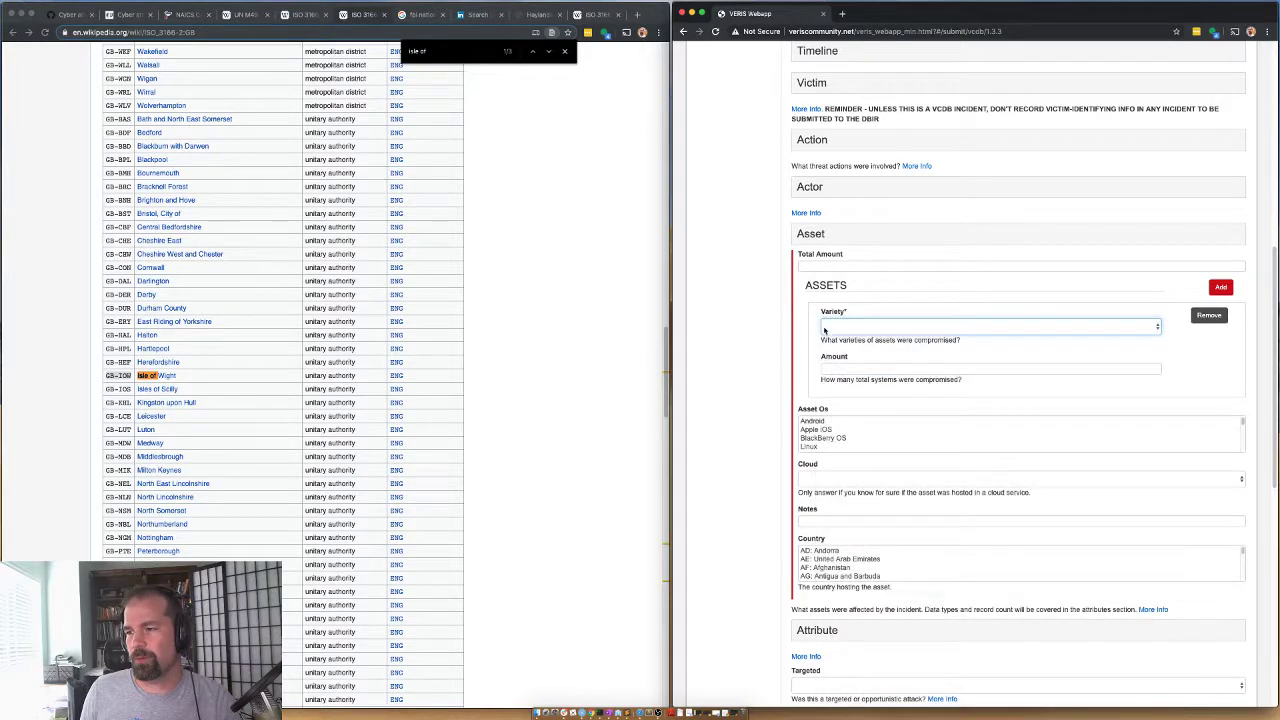
{"action": "left_click", "coordinate": [840, 325]}
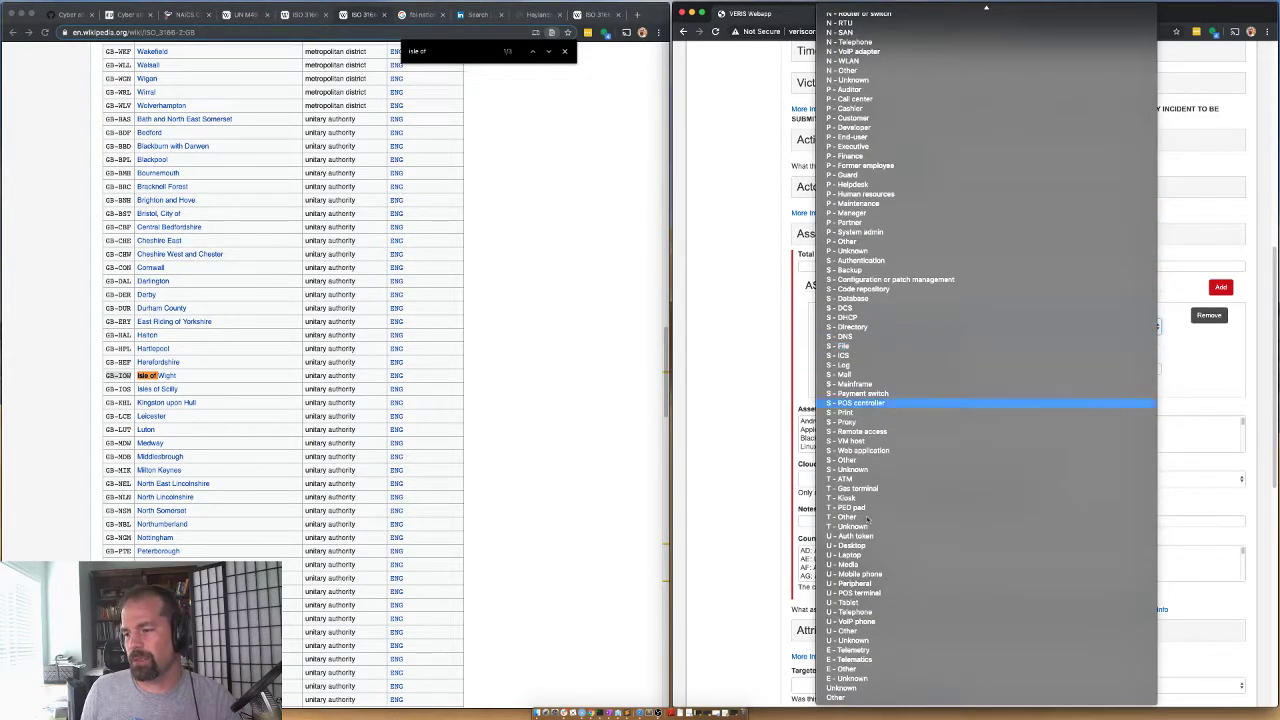
{"action": "left_click", "coordinate": [842, 688]}
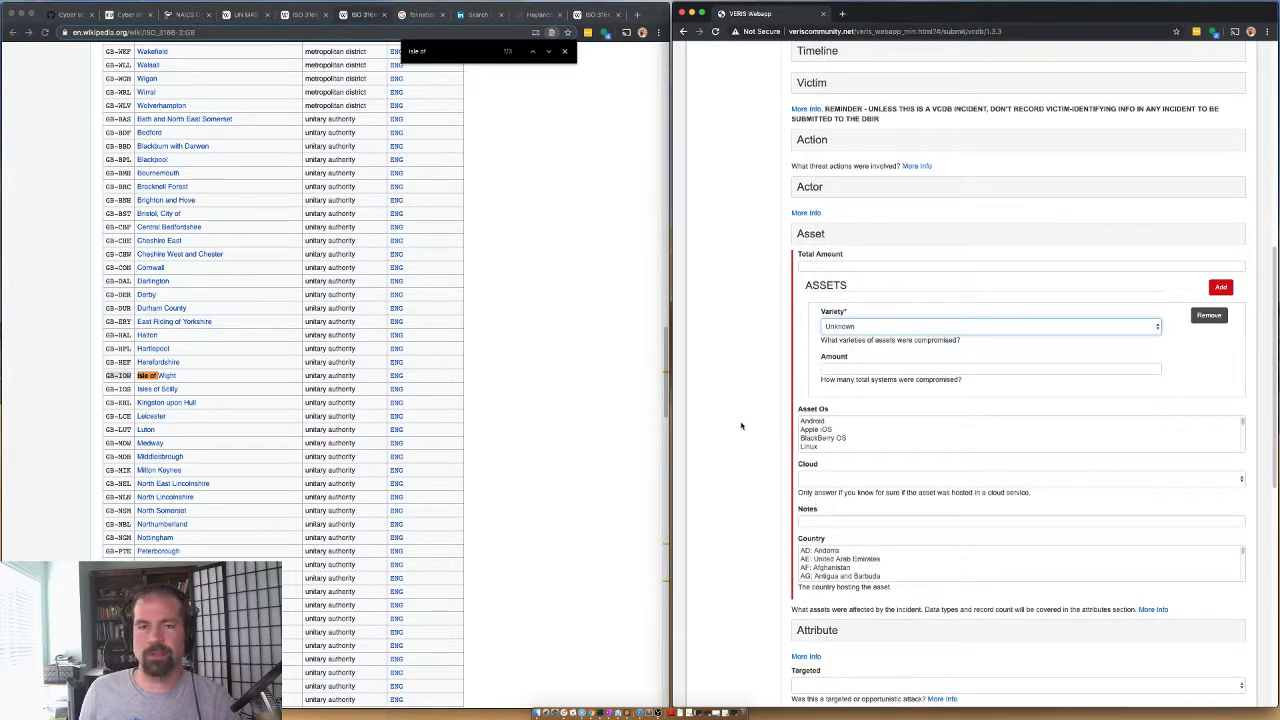
Check the County Press article on the Haylands Primary School attack for the affected systems and return to the incident form
{"action": "left_click", "coordinate": [130, 14]}
{"action": "scroll", "coordinate": [241, 474], "scroll_direction": "down", "scroll_amount": 5}
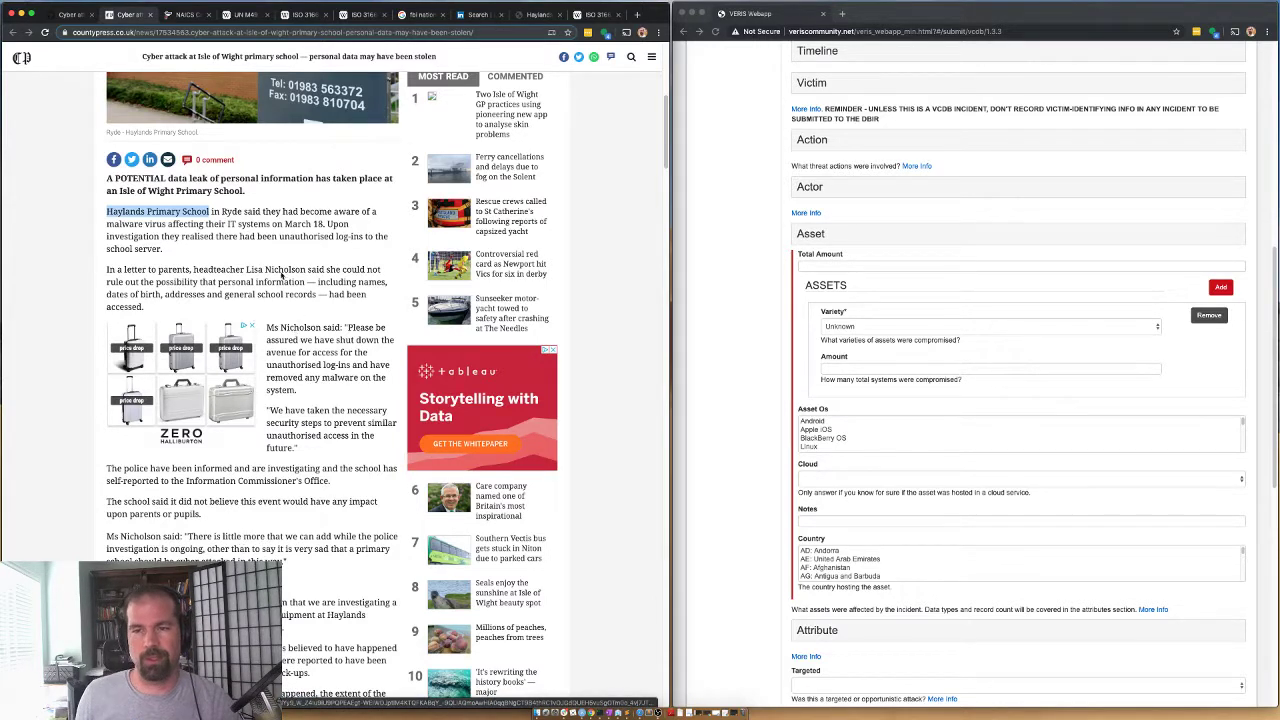
{"action": "left_click", "coordinate": [726, 351]}
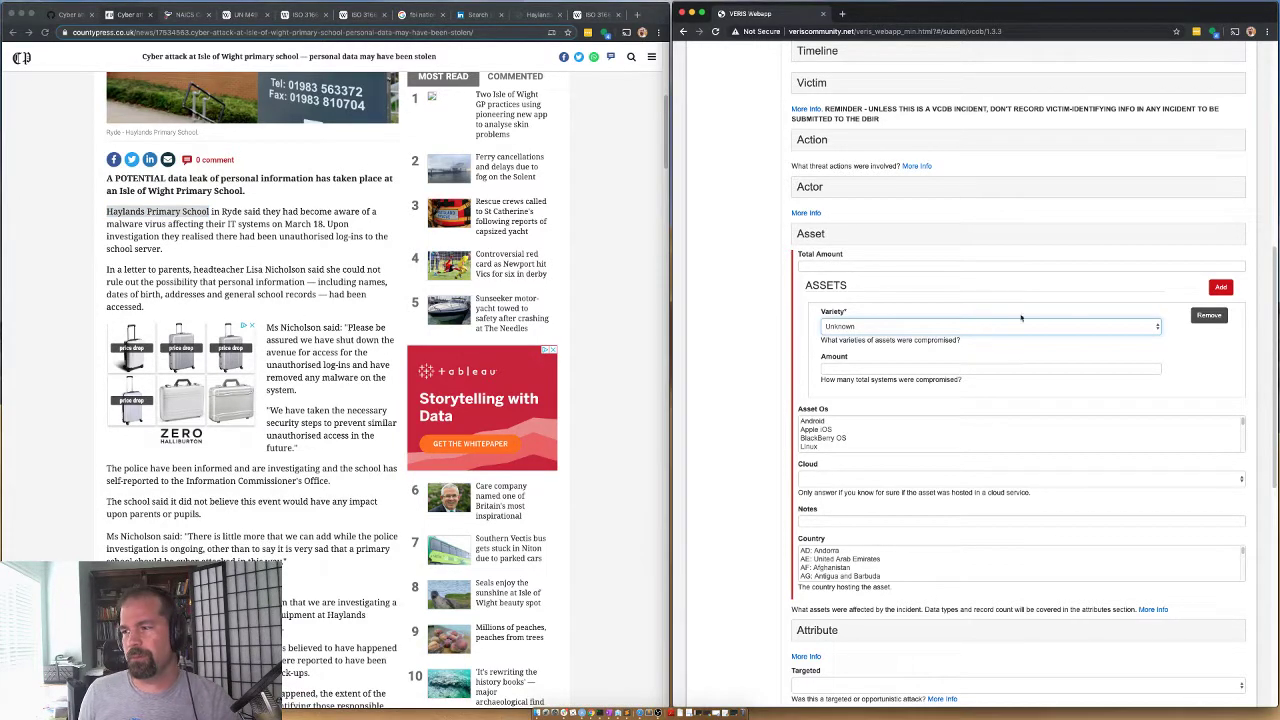
Collapse the Asset section and set the Integrity attribute's variety to Software installation
{"action": "scroll", "coordinate": [810, 436], "scroll_direction": "down", "scroll_amount": 1}
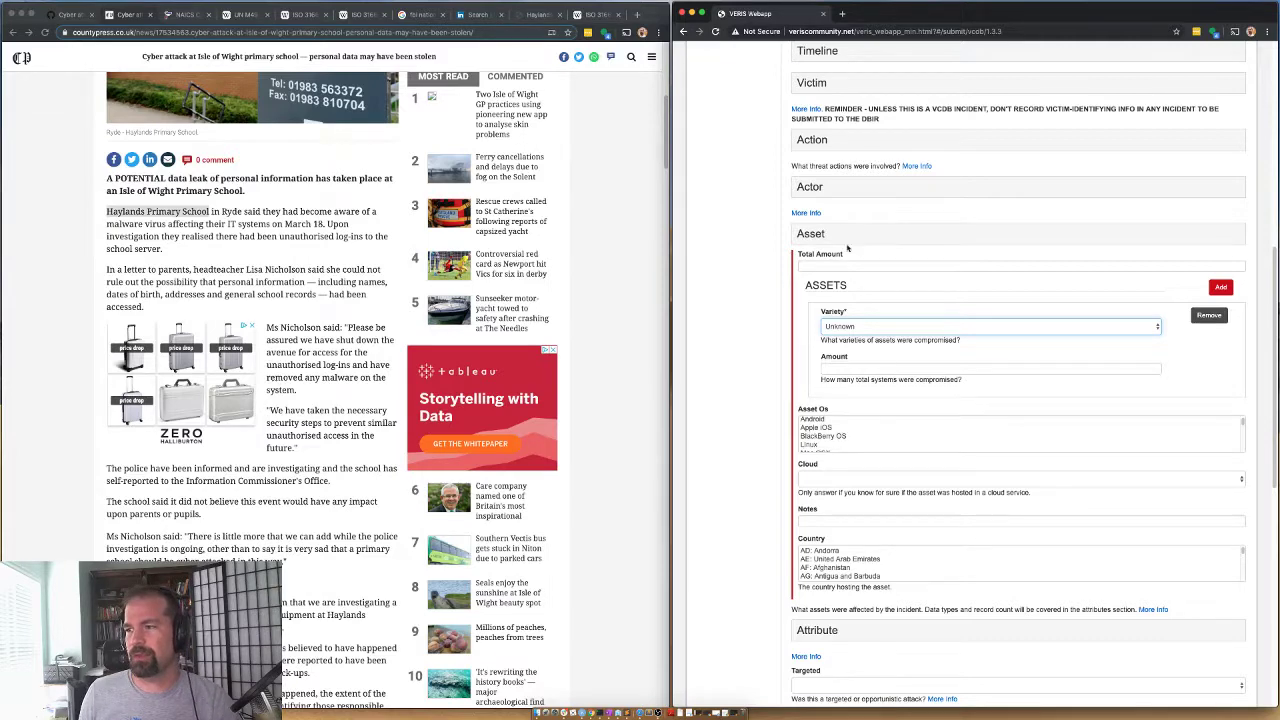
{"action": "left_click", "coordinate": [813, 236]}
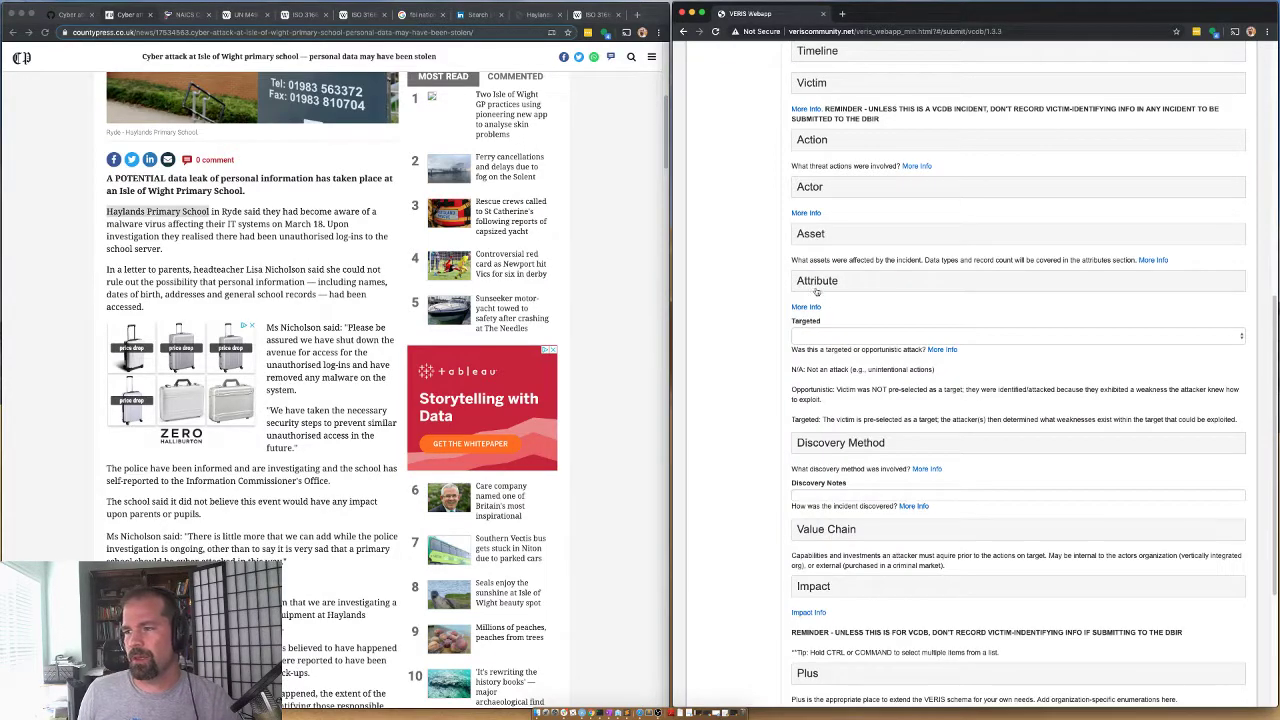
{"action": "left_click", "coordinate": [815, 284]}
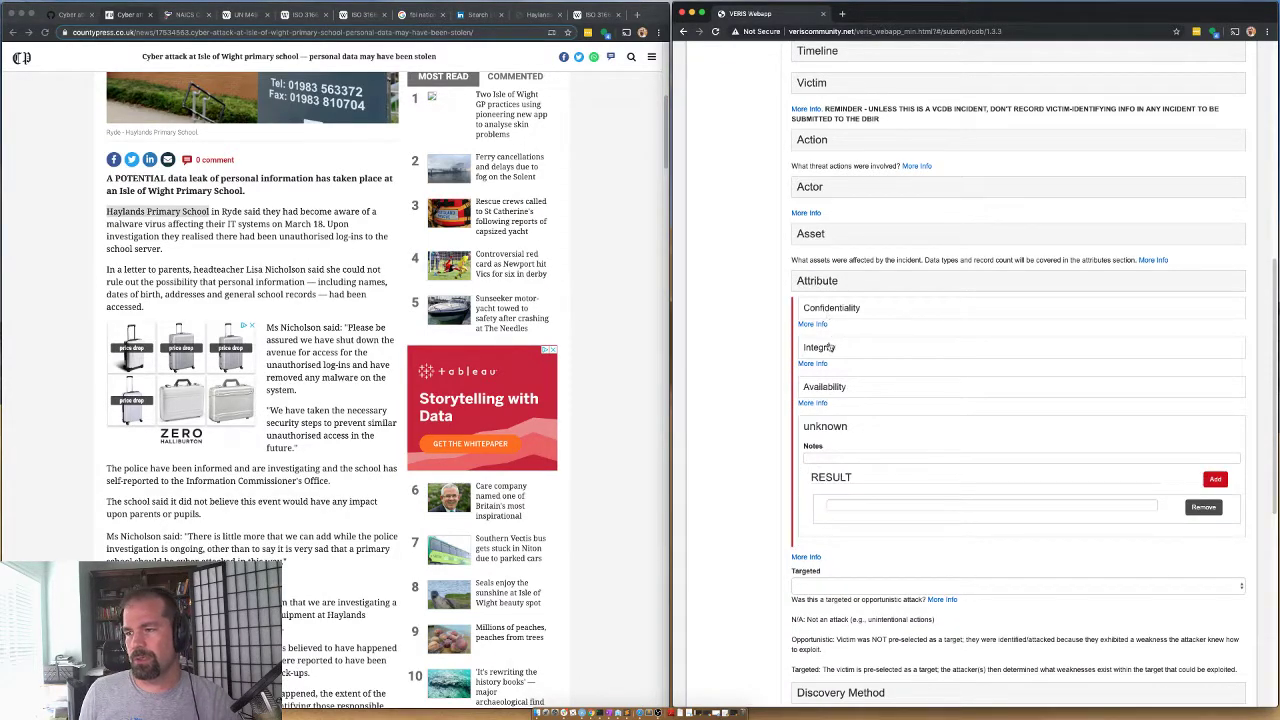
{"action": "left_click", "coordinate": [822, 347]}
{"action": "double_click", "coordinate": [820, 347]}
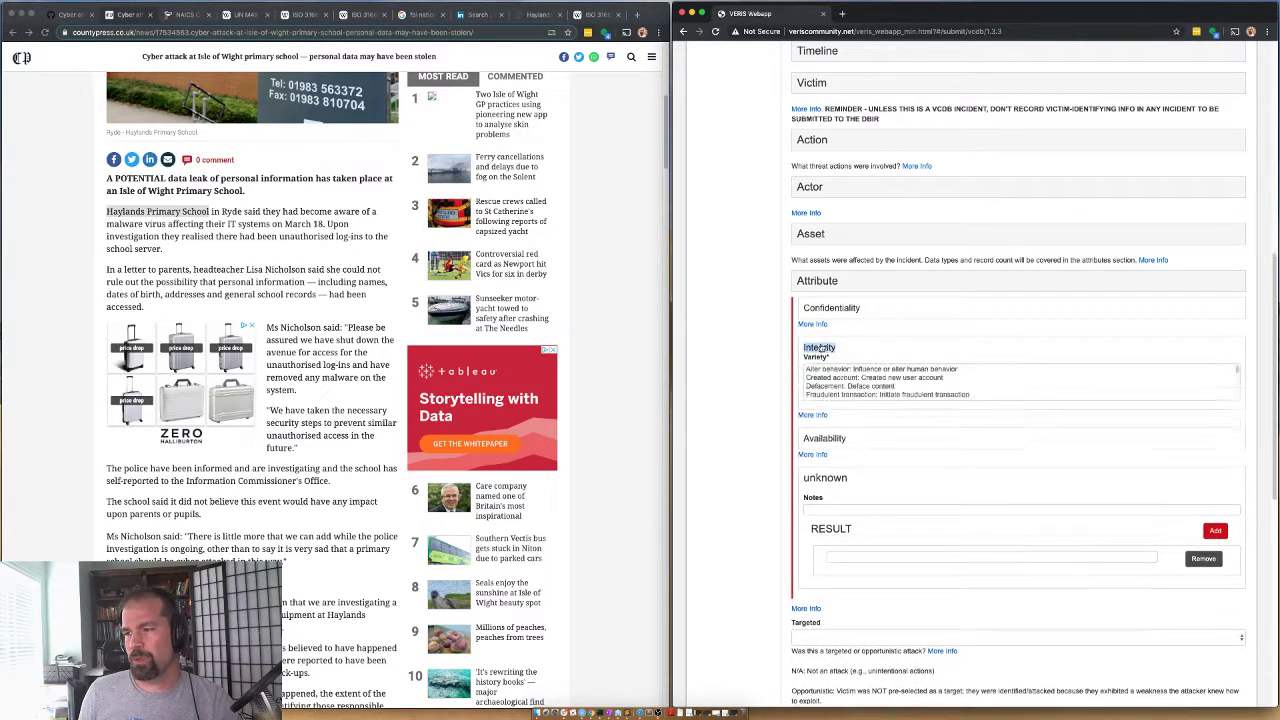
{"action": "scroll", "coordinate": [811, 386], "scroll_direction": "down", "scroll_amount": 3}
{"action": "scroll", "coordinate": [838, 386], "scroll_direction": "down", "scroll_amount": 5}
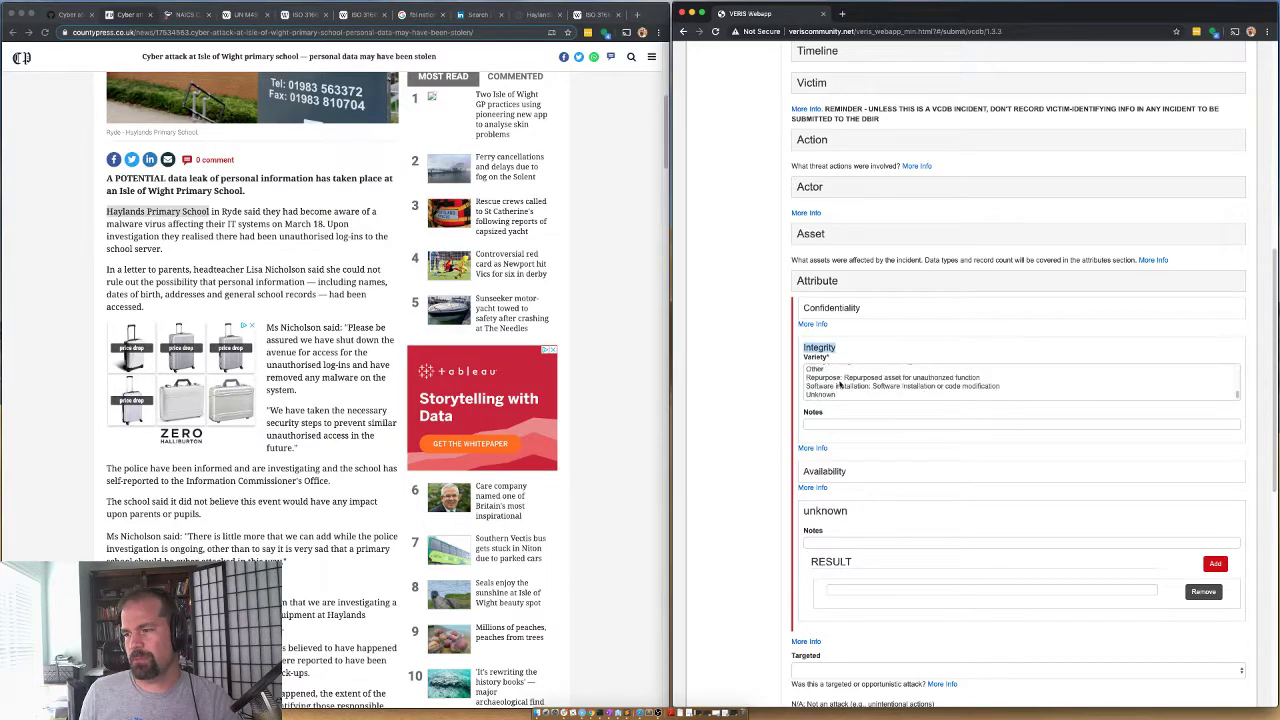
{"action": "left_click", "coordinate": [840, 386]}
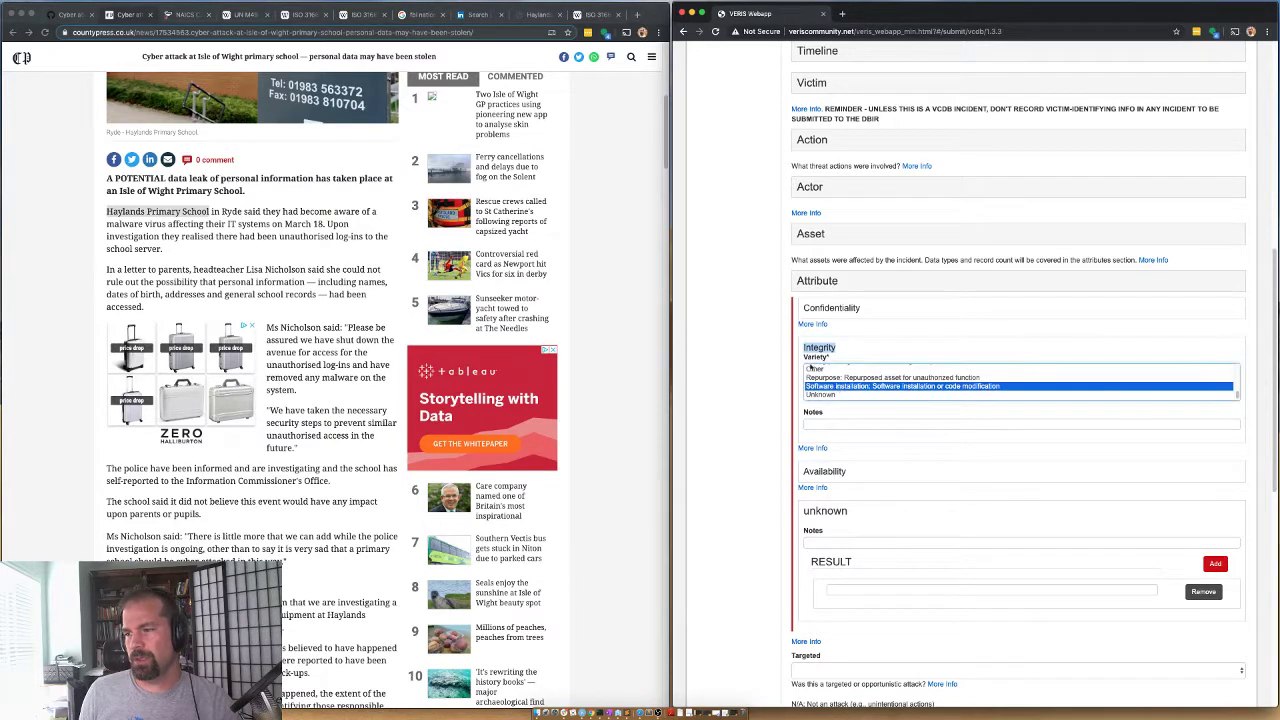
Expand the Availability attribute, and under Confidentiality set data disclosure to Yes (confirmed) and the data variety to Credentials
{"action": "left_click", "coordinate": [822, 472]}
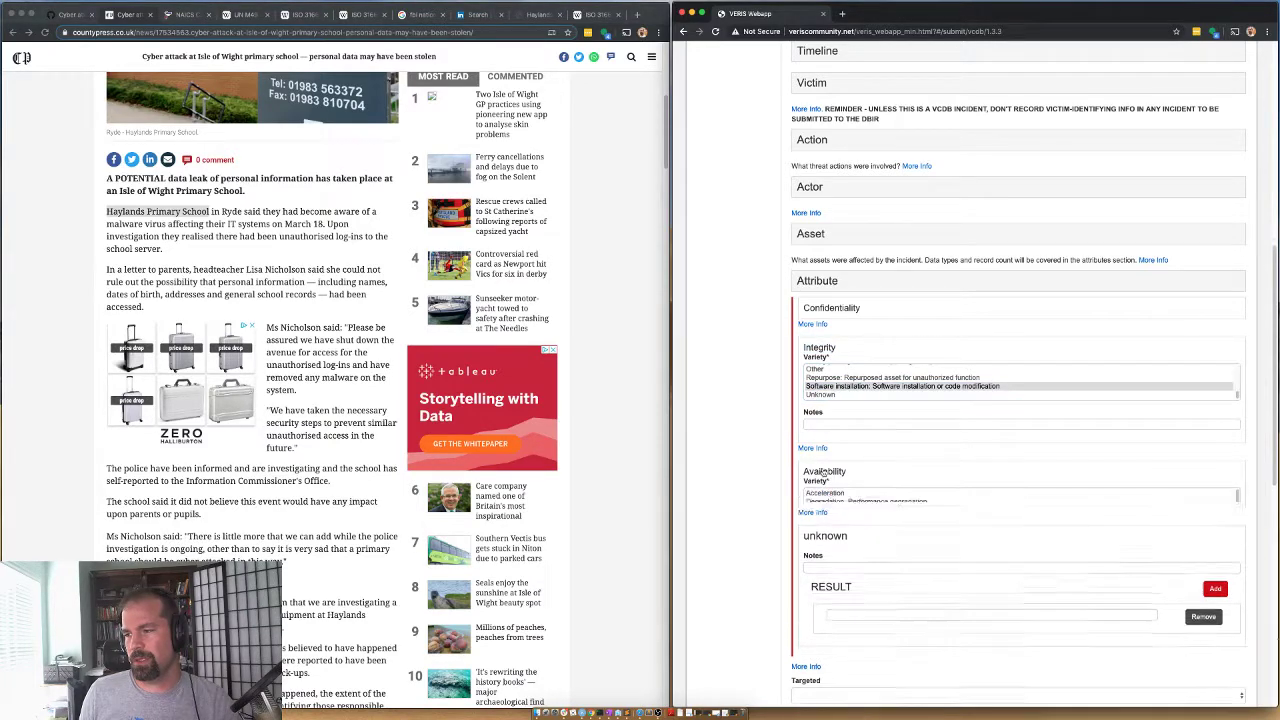
{"action": "left_click", "coordinate": [838, 311]}
{"action": "left_click", "coordinate": [845, 337]}
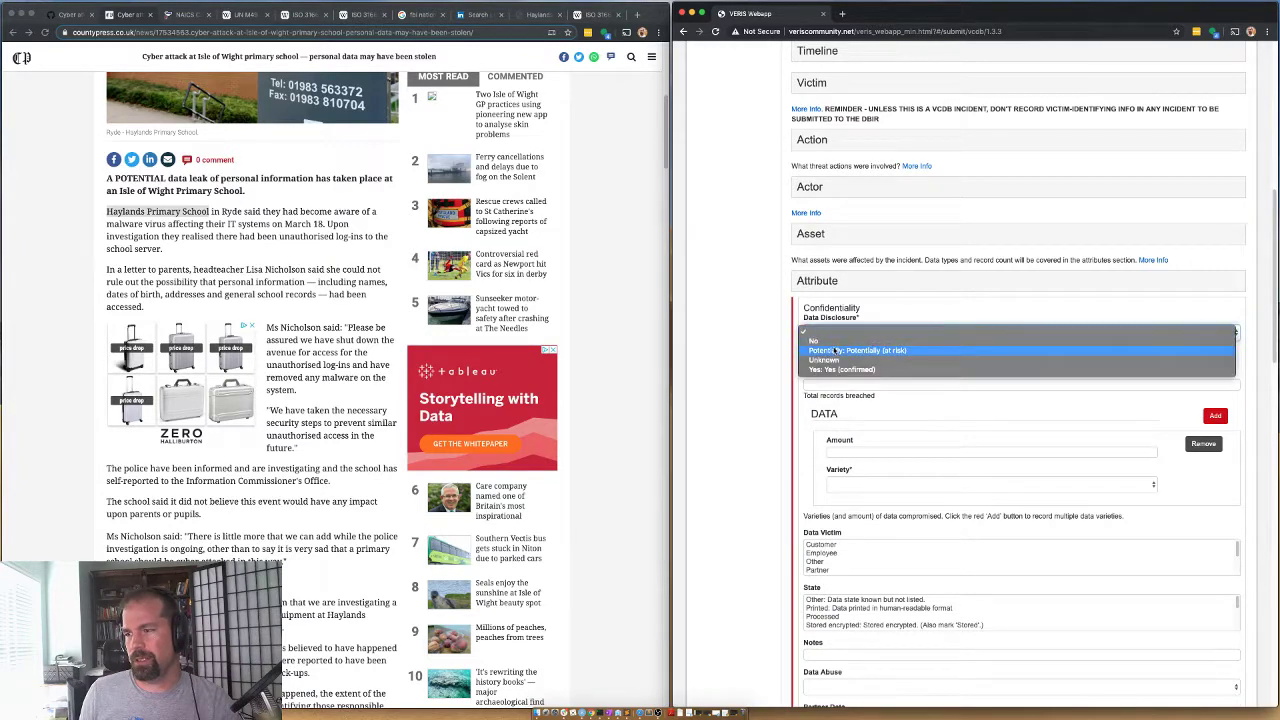
{"action": "left_click", "coordinate": [840, 369]}
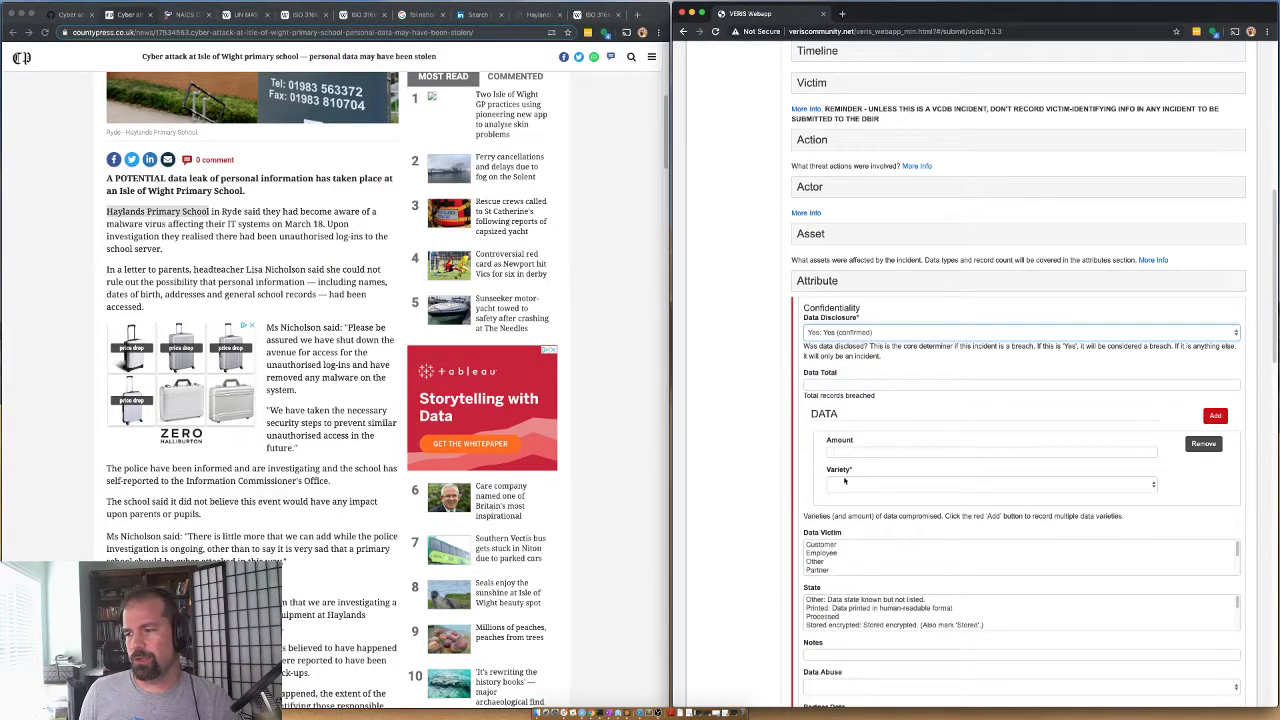
{"action": "left_click", "coordinate": [845, 481]}
{"action": "left_click", "coordinate": [858, 522]}
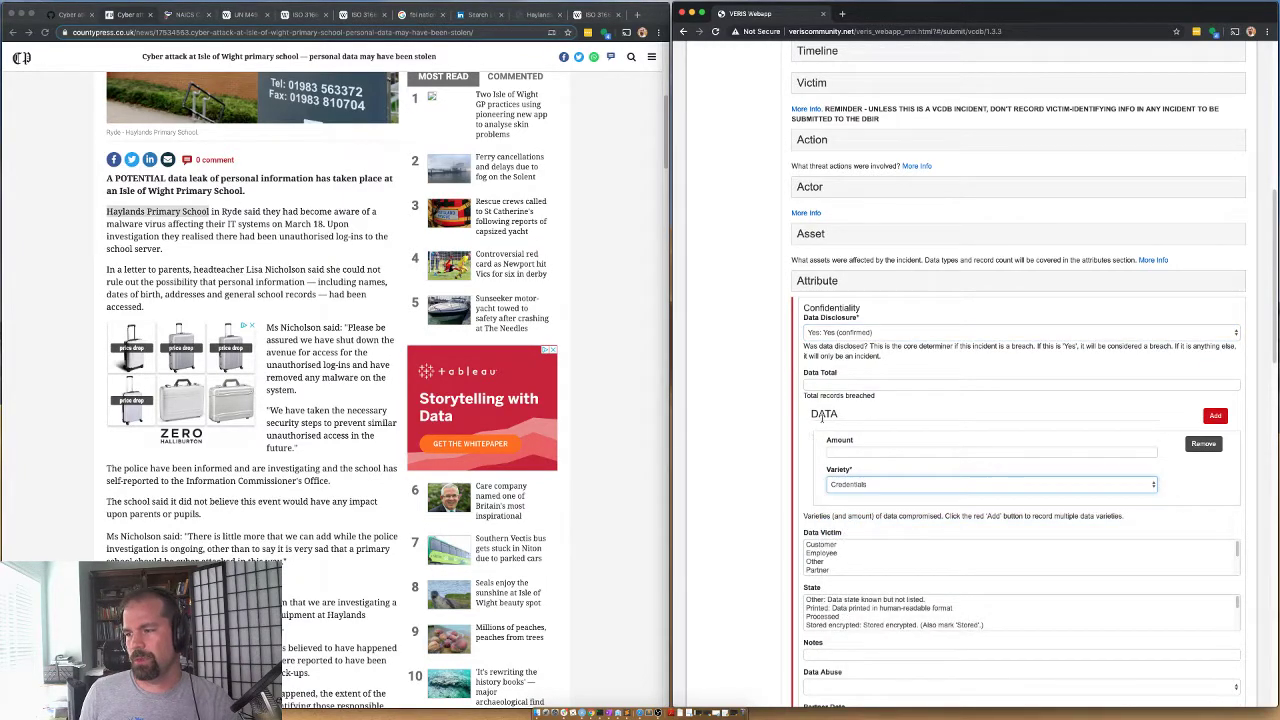
Review the Confidentiality data victim options, clear the Unknown choice there and set the data state to Unknown
{"action": "scroll", "coordinate": [806, 455], "scroll_direction": "down", "scroll_amount": 2}
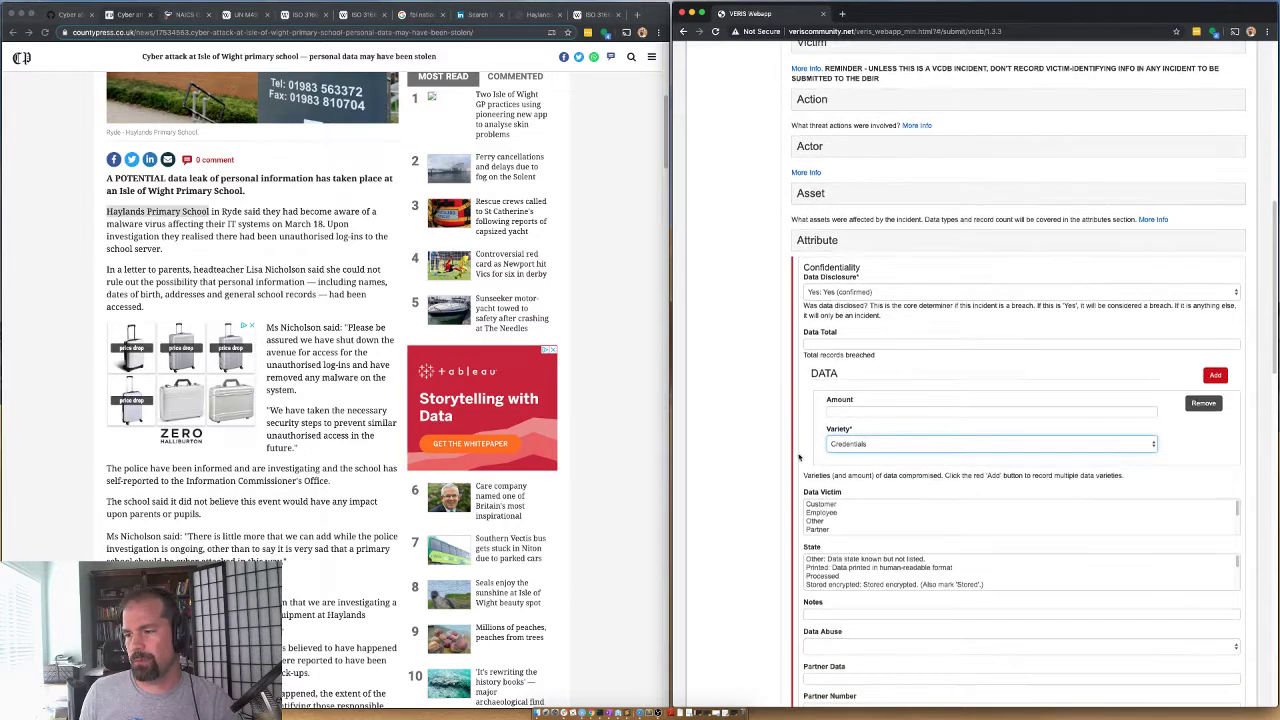
{"action": "scroll", "coordinate": [830, 518], "scroll_direction": "down", "scroll_amount": 3}
{"action": "left_click", "coordinate": [830, 523]}
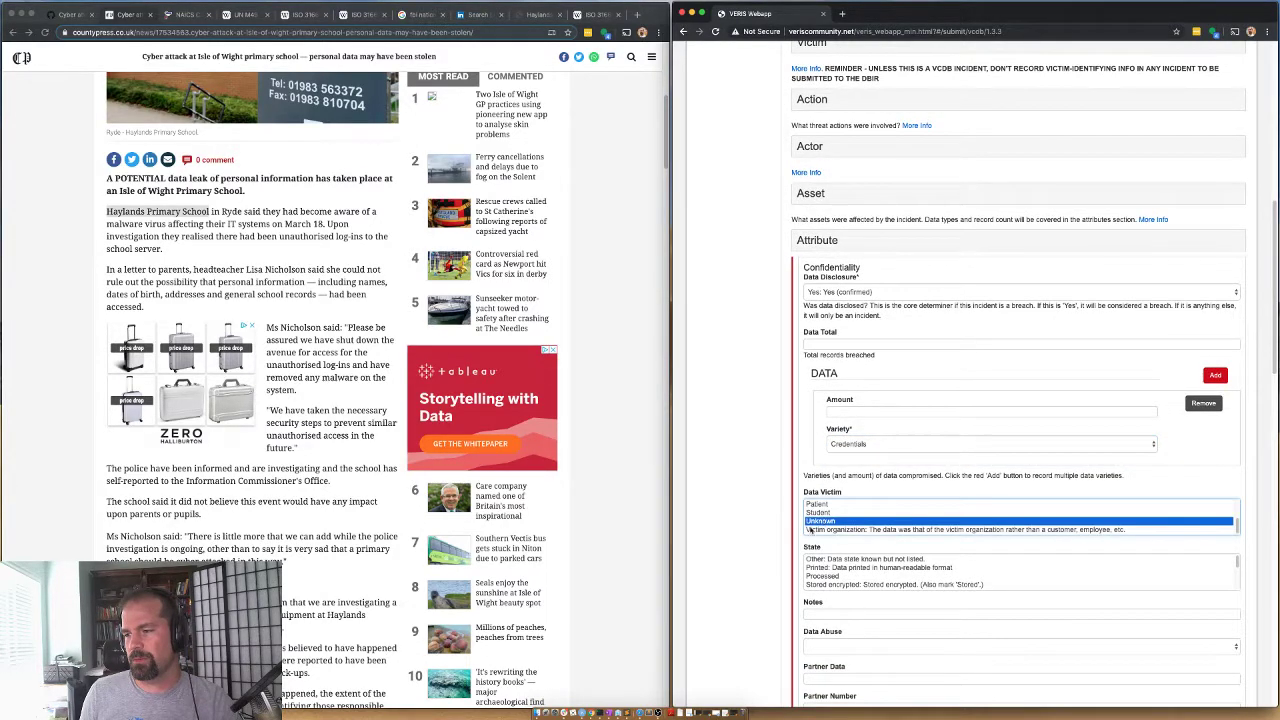
{"action": "scroll", "coordinate": [758, 495], "scroll_direction": "down", "scroll_amount": 4}
{"action": "scroll", "coordinate": [758, 495], "scroll_direction": "down", "scroll_amount": 3}
{"action": "scroll", "coordinate": [822, 347], "scroll_direction": "up", "scroll_amount": 2}
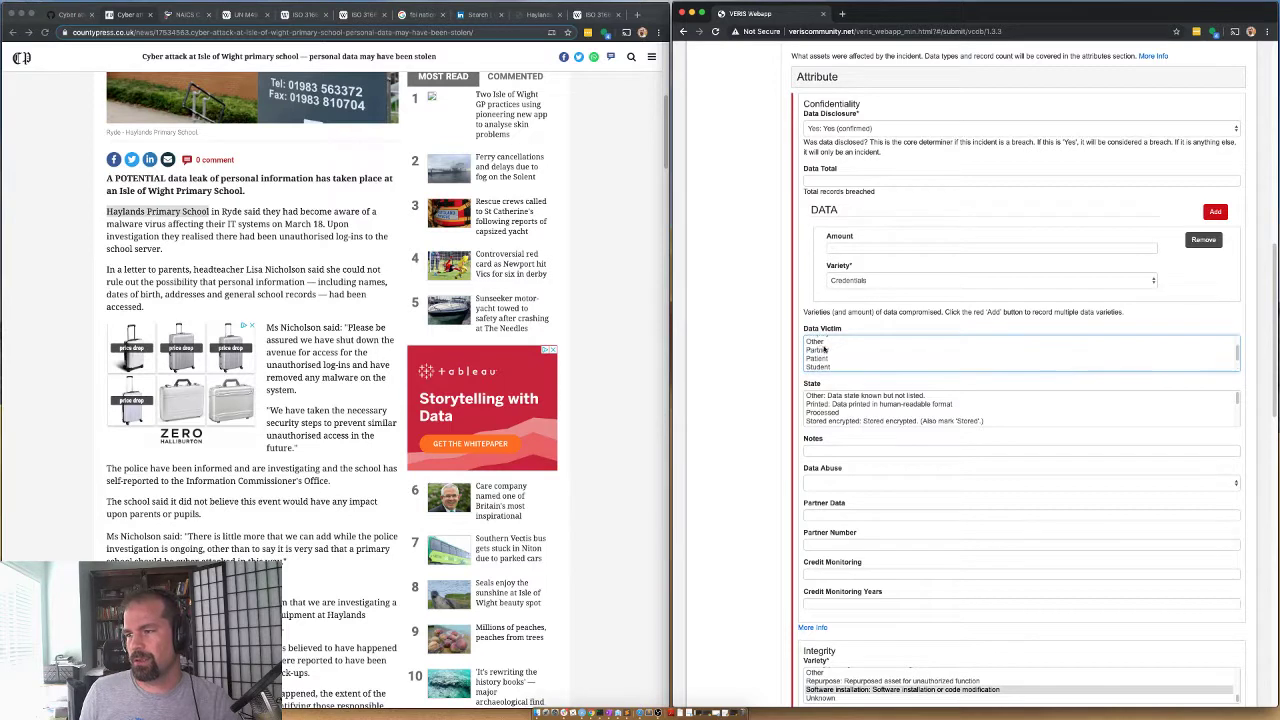
{"action": "left_click", "coordinate": [822, 348]}
{"action": "scroll", "coordinate": [826, 354], "scroll_direction": "down", "scroll_amount": 2}
{"action": "scroll", "coordinate": [826, 356], "scroll_direction": "up", "scroll_amount": 2}
{"action": "scroll", "coordinate": [840, 356], "scroll_direction": "down", "scroll_amount": 3}
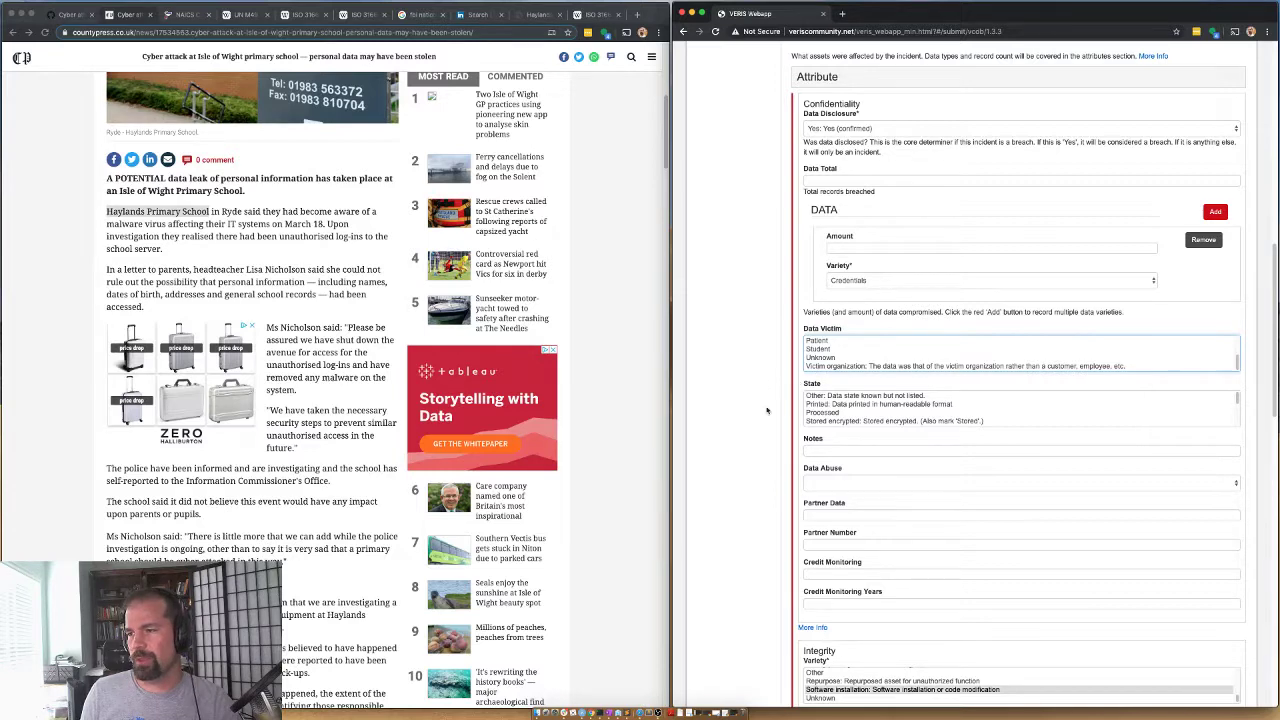
{"action": "scroll", "coordinate": [811, 425], "scroll_direction": "down", "scroll_amount": 5}
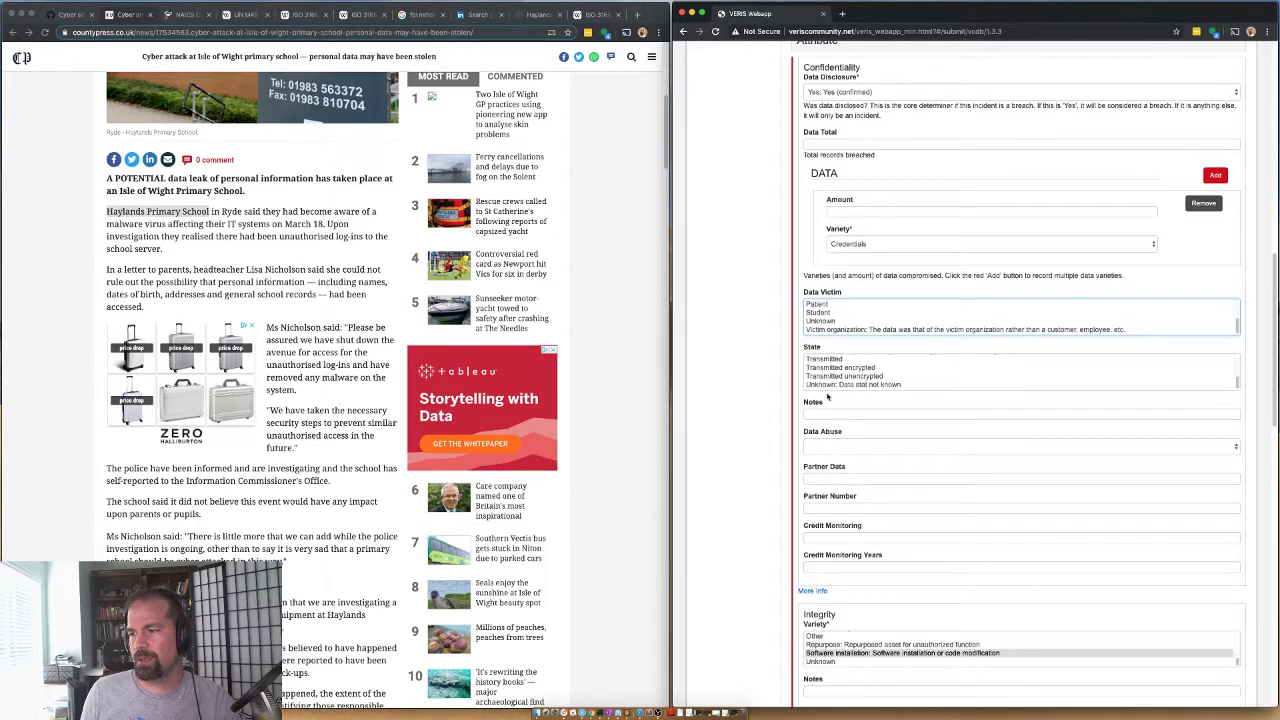
{"action": "left_click", "coordinate": [826, 388]}
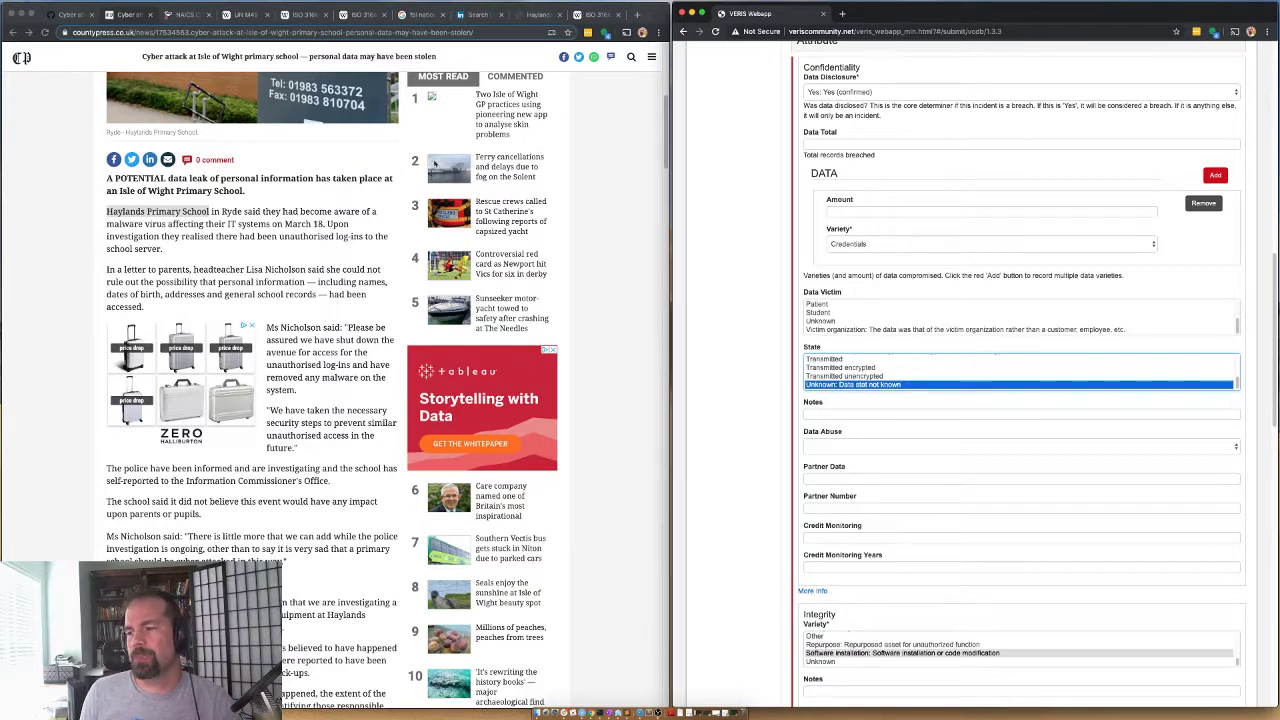
Set the Availability variety to Obscuration: Conversion or obscuration (ransomware) and check the duration unit options without choosing one
{"action": "key", "text": "super+Tab"}
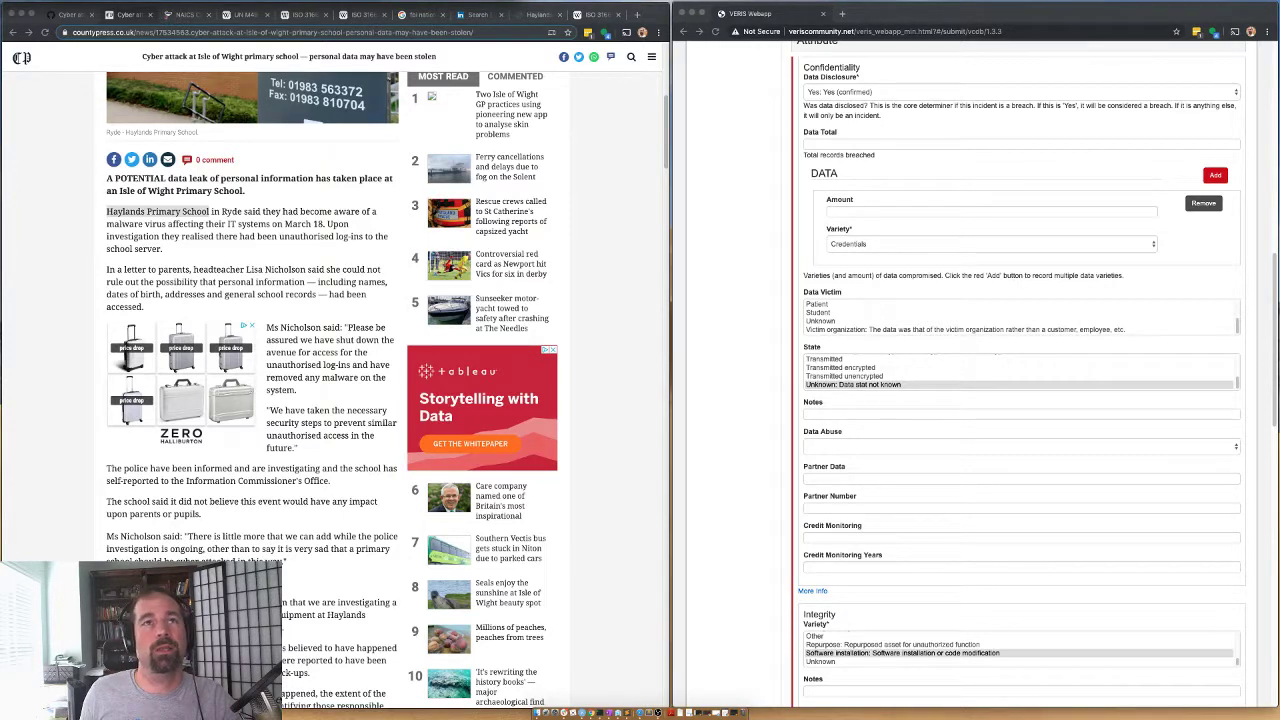
{"action": "scroll", "coordinate": [804, 455], "scroll_direction": "down", "scroll_amount": 4}
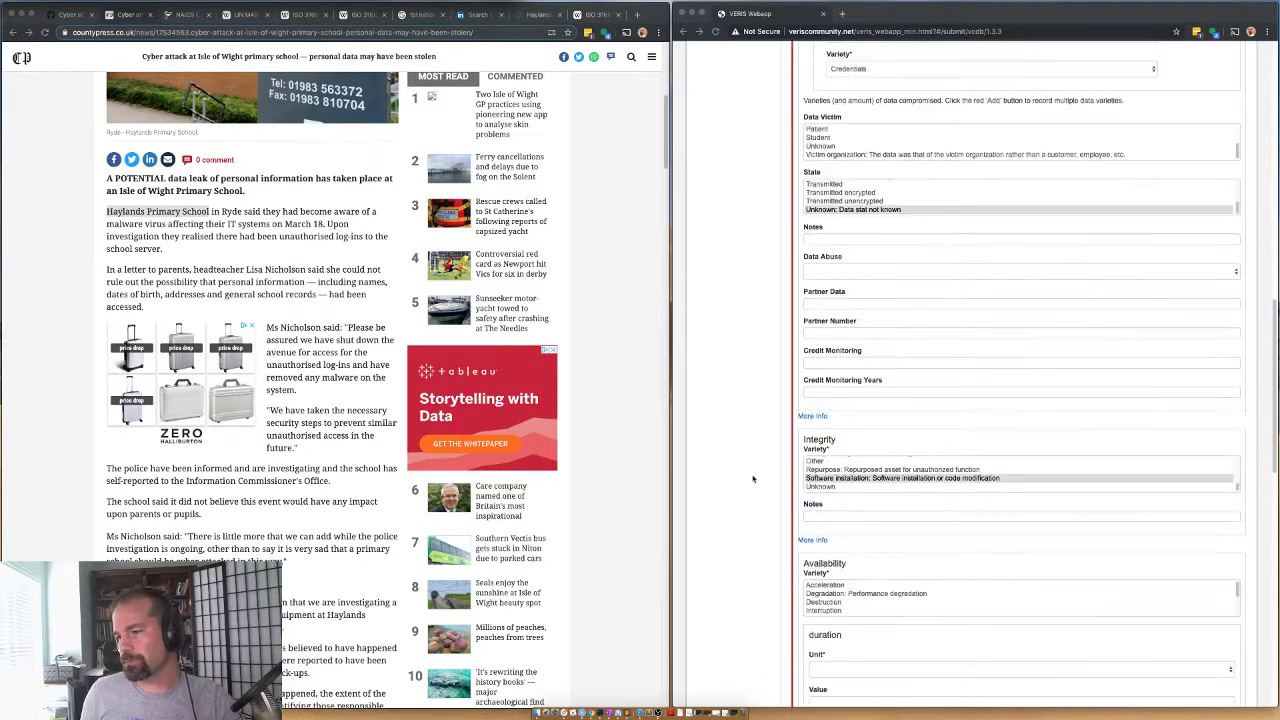
{"action": "scroll", "coordinate": [765, 479], "scroll_direction": "down", "scroll_amount": 2}
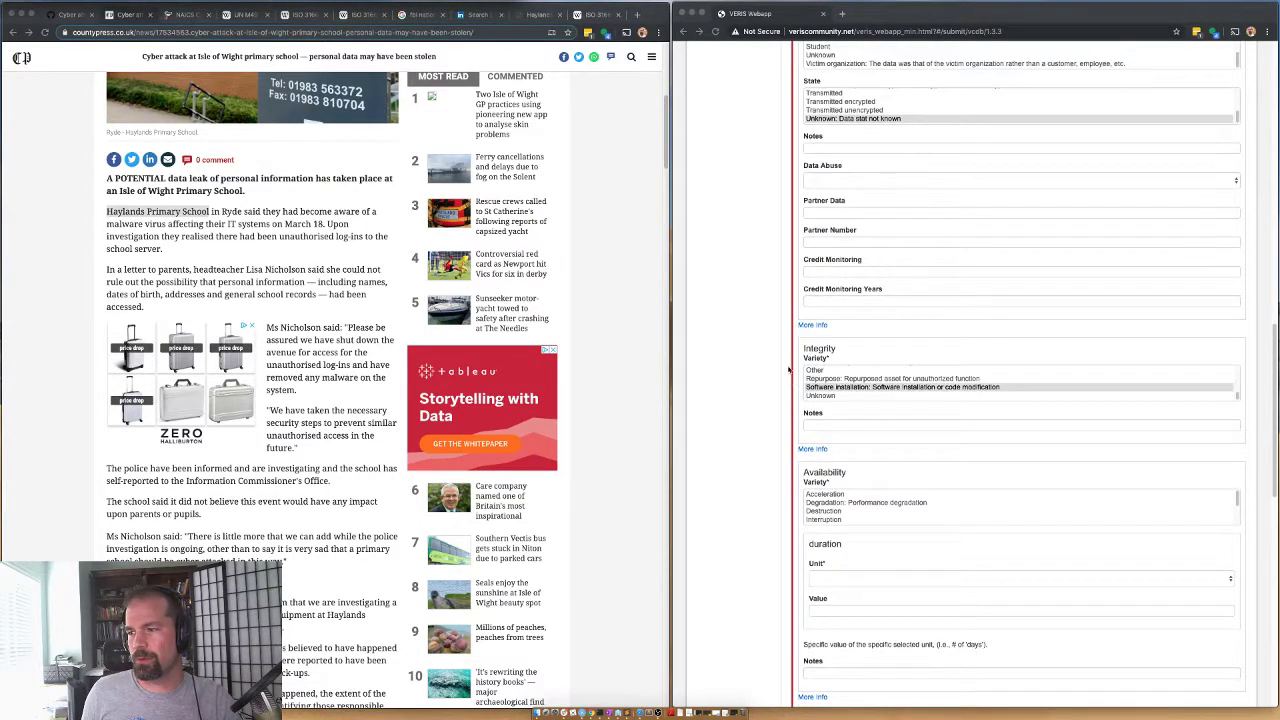
{"action": "scroll", "coordinate": [773, 358], "scroll_direction": "down", "scroll_amount": 5}
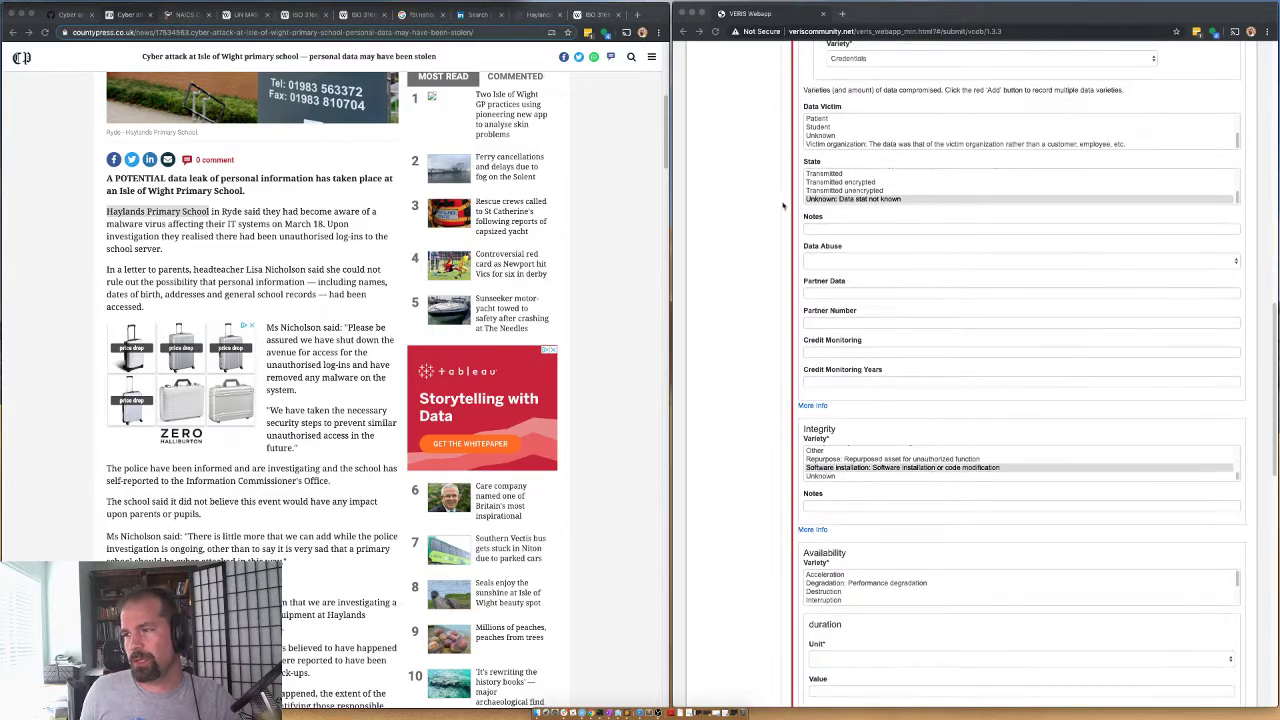
{"action": "scroll", "coordinate": [823, 264], "scroll_direction": "down", "scroll_amount": 2}
{"action": "scroll", "coordinate": [823, 264], "scroll_direction": "down", "scroll_amount": 2}
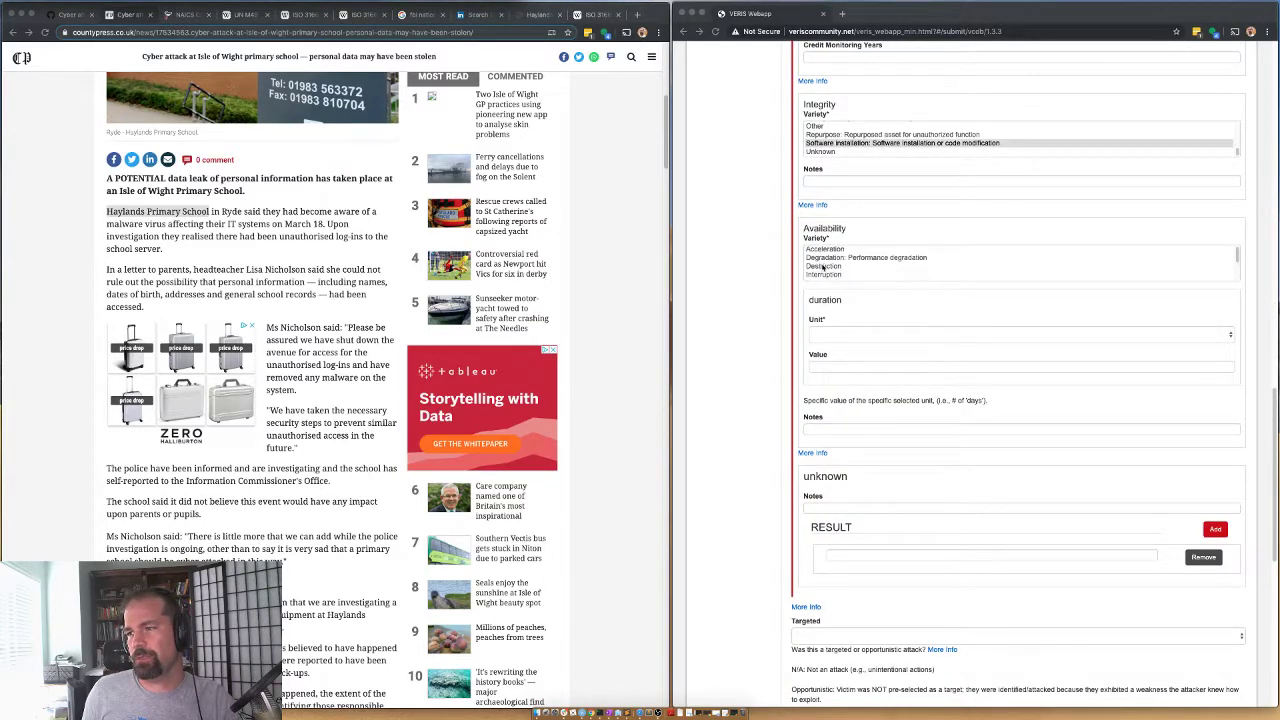
{"action": "left_click", "coordinate": [821, 259]}
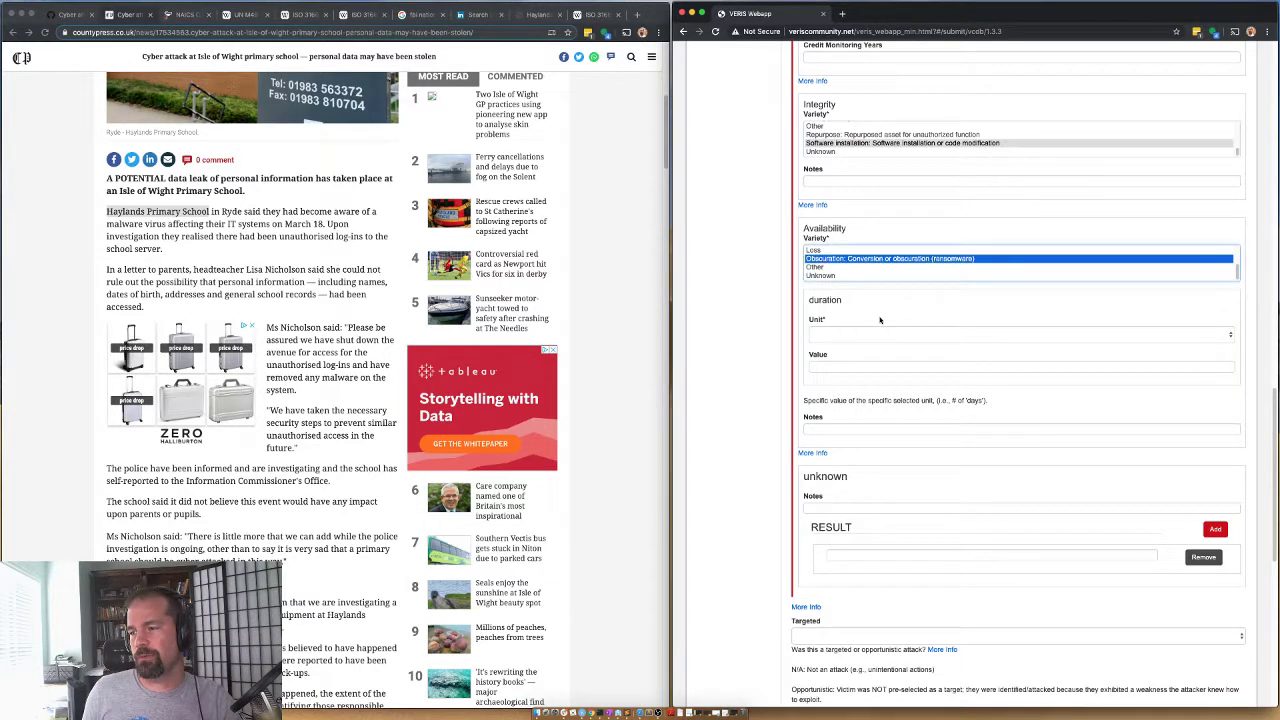
{"action": "left_click", "coordinate": [817, 336]}
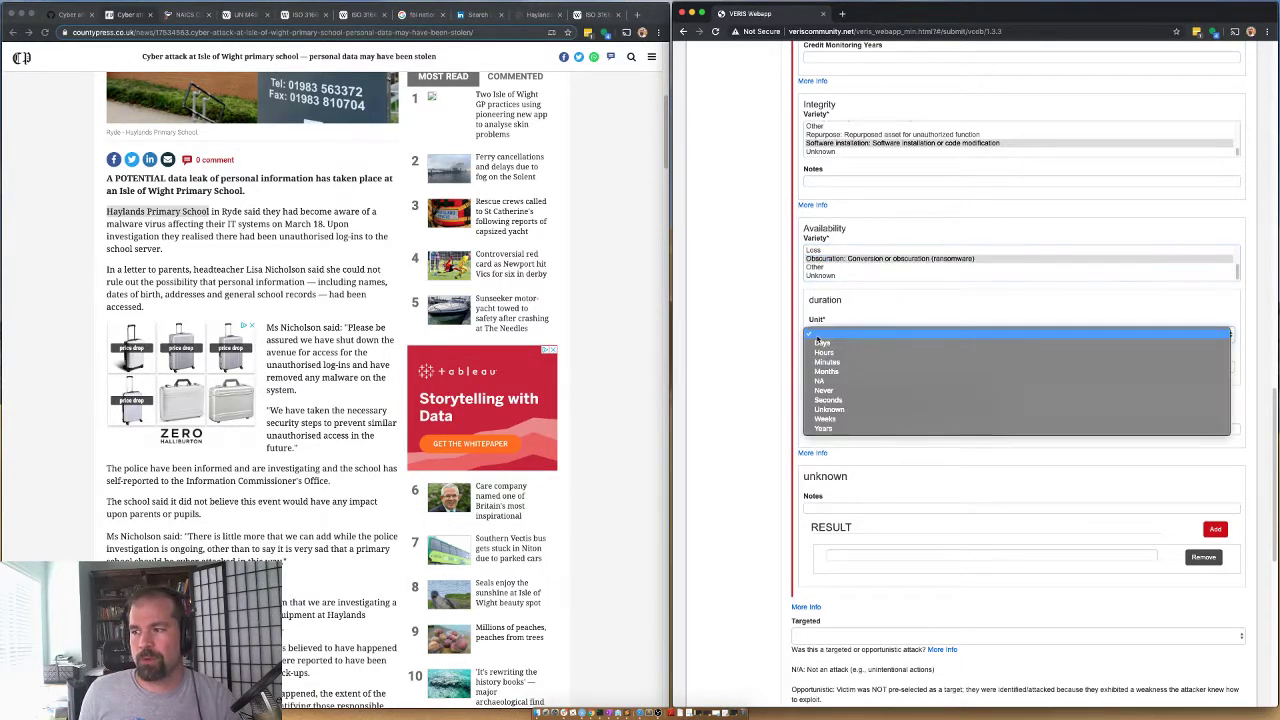
{"action": "left_click", "coordinate": [787, 376]}
Collapse the Attribute section and set the Targeted field to Opportunistic
{"action": "scroll", "coordinate": [783, 364], "scroll_direction": "up", "scroll_amount": 1}
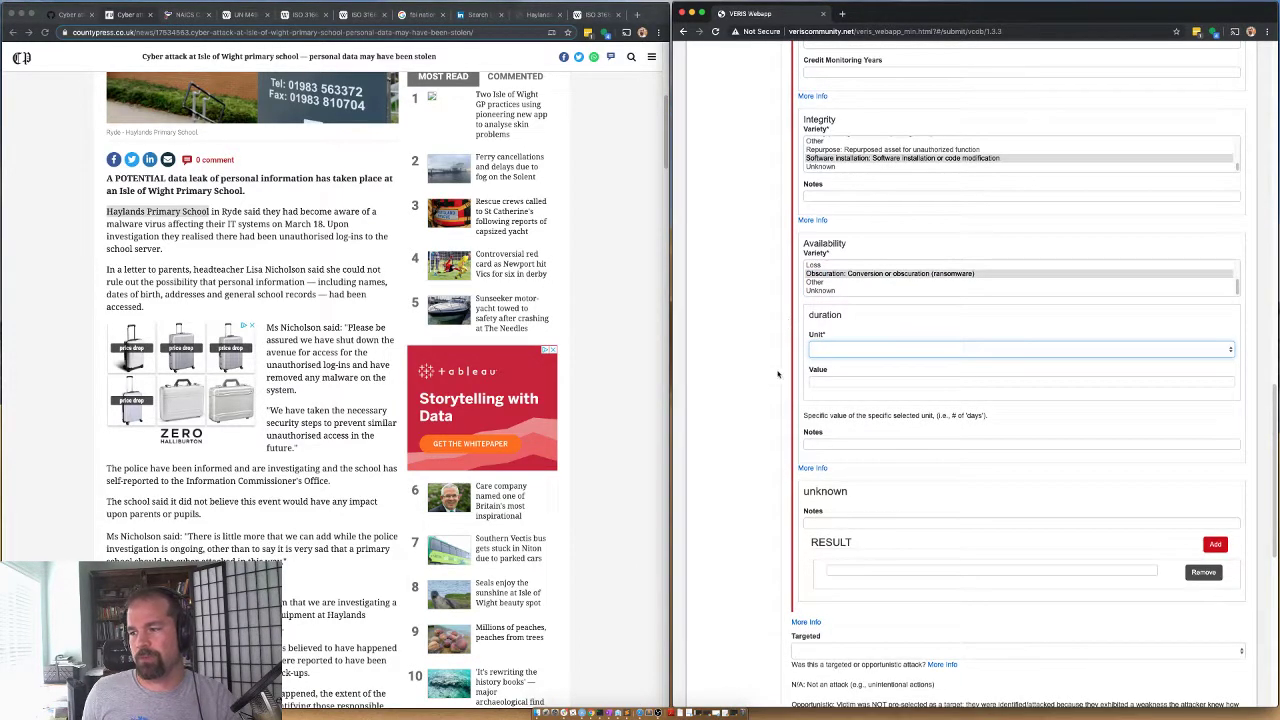
{"action": "scroll", "coordinate": [734, 392], "scroll_direction": "up", "scroll_amount": 10}
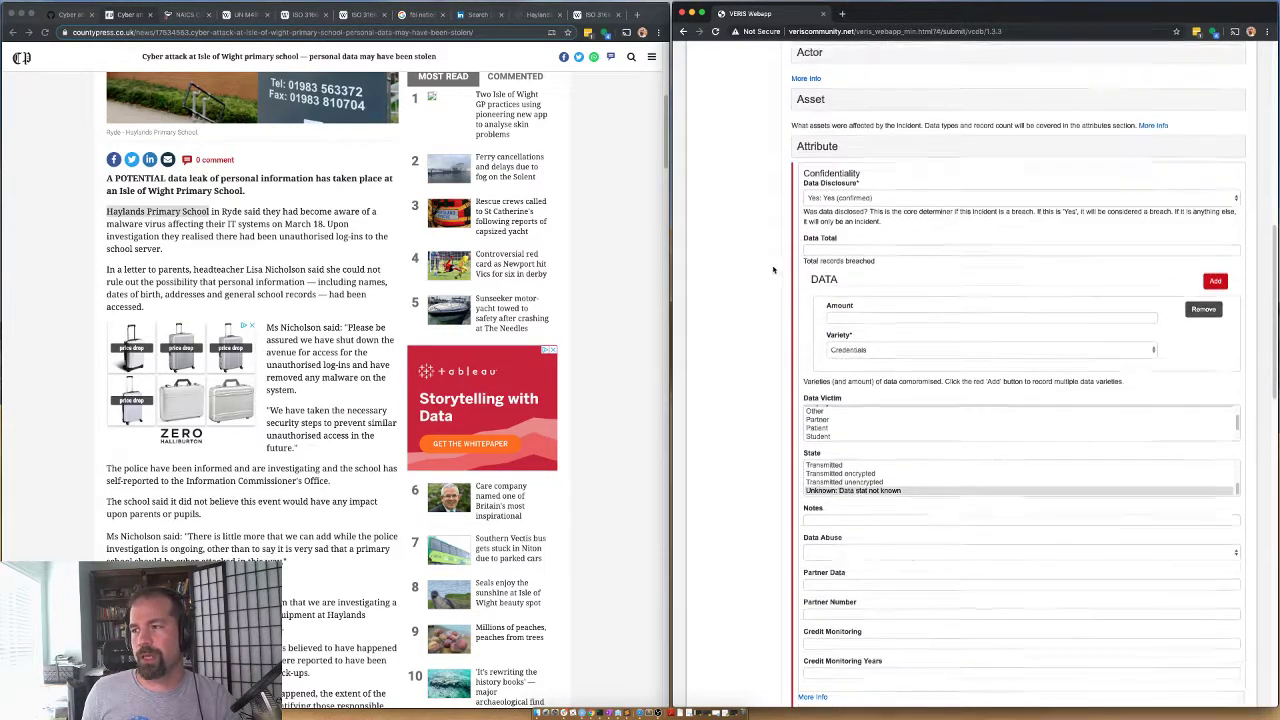
{"action": "left_click", "coordinate": [810, 322]}
{"action": "left_click", "coordinate": [810, 378]}
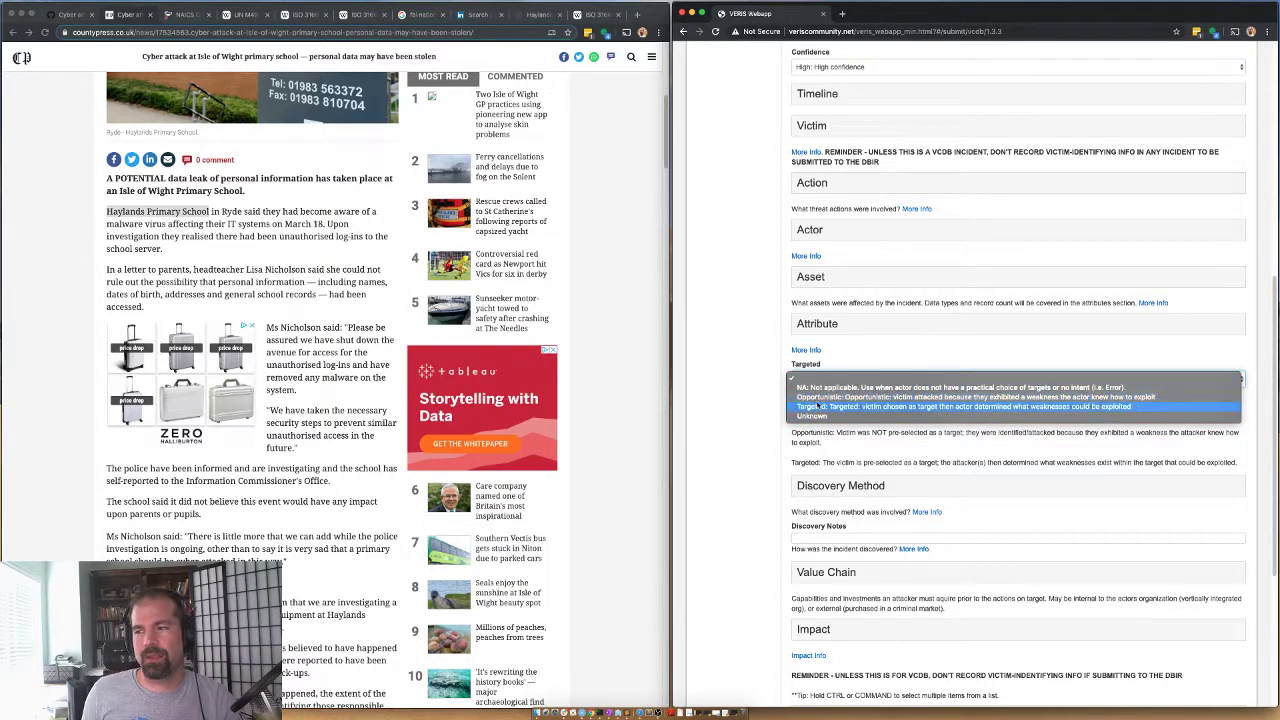
{"action": "left_click", "coordinate": [830, 397]}
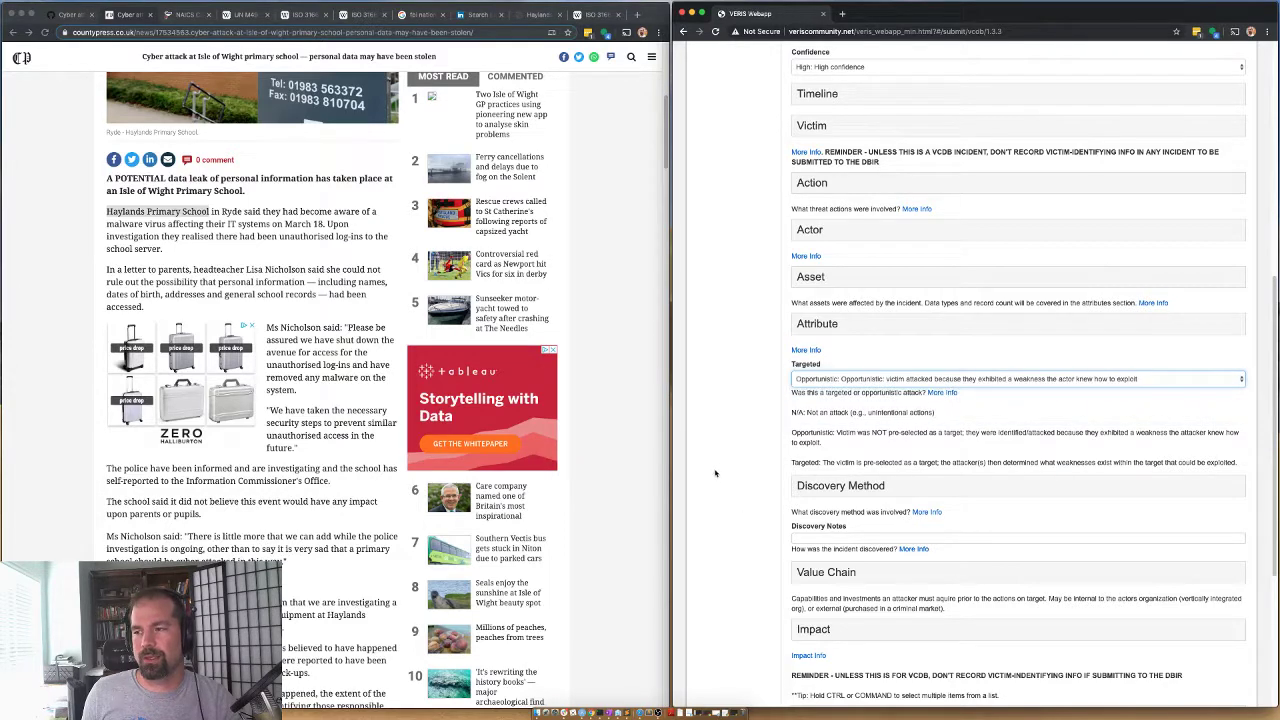
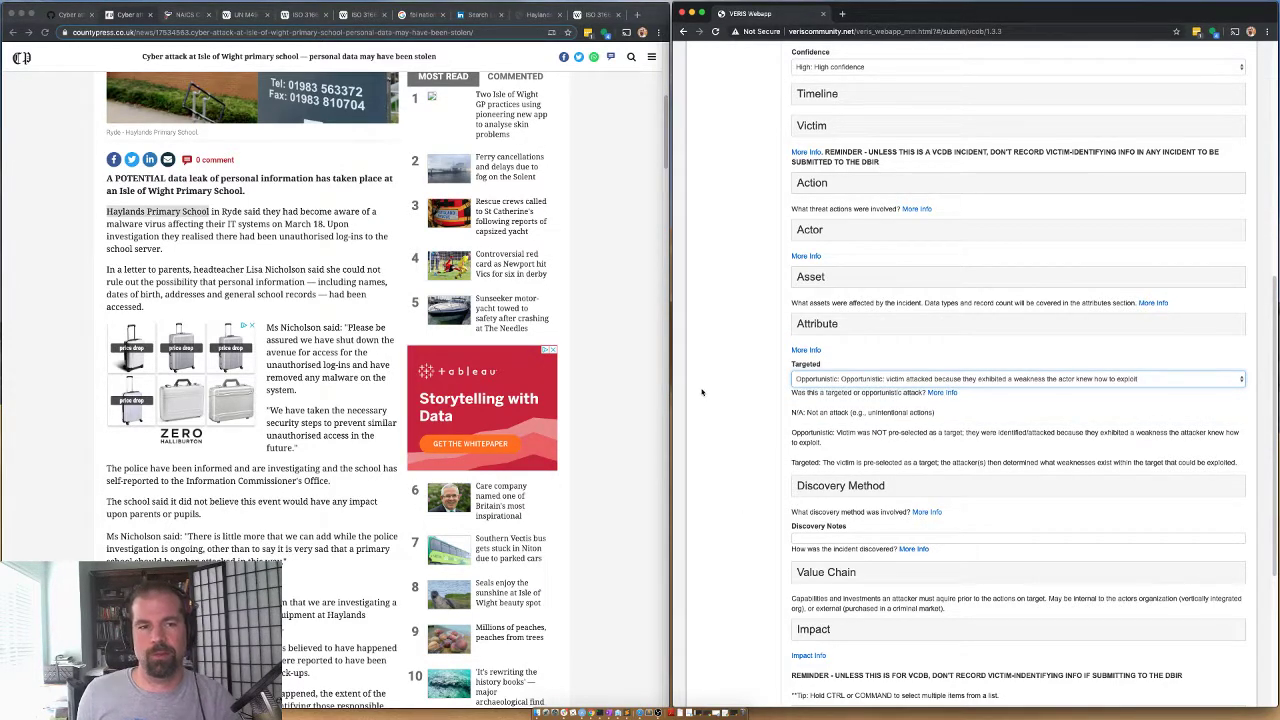
Set the external discovery method's variety to Actor disclosure and collapse the External group
{"action": "left_click", "coordinate": [838, 485]}
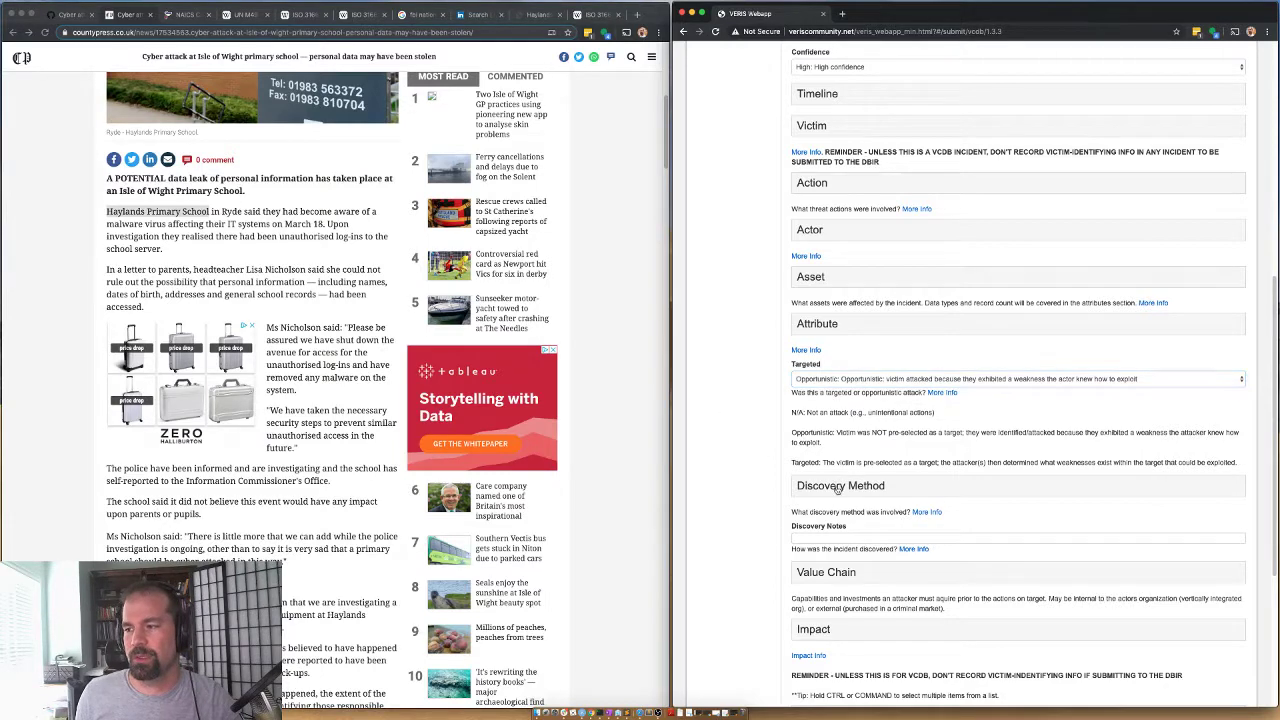
{"action": "scroll", "coordinate": [734, 455], "scroll_direction": "down", "scroll_amount": 2}
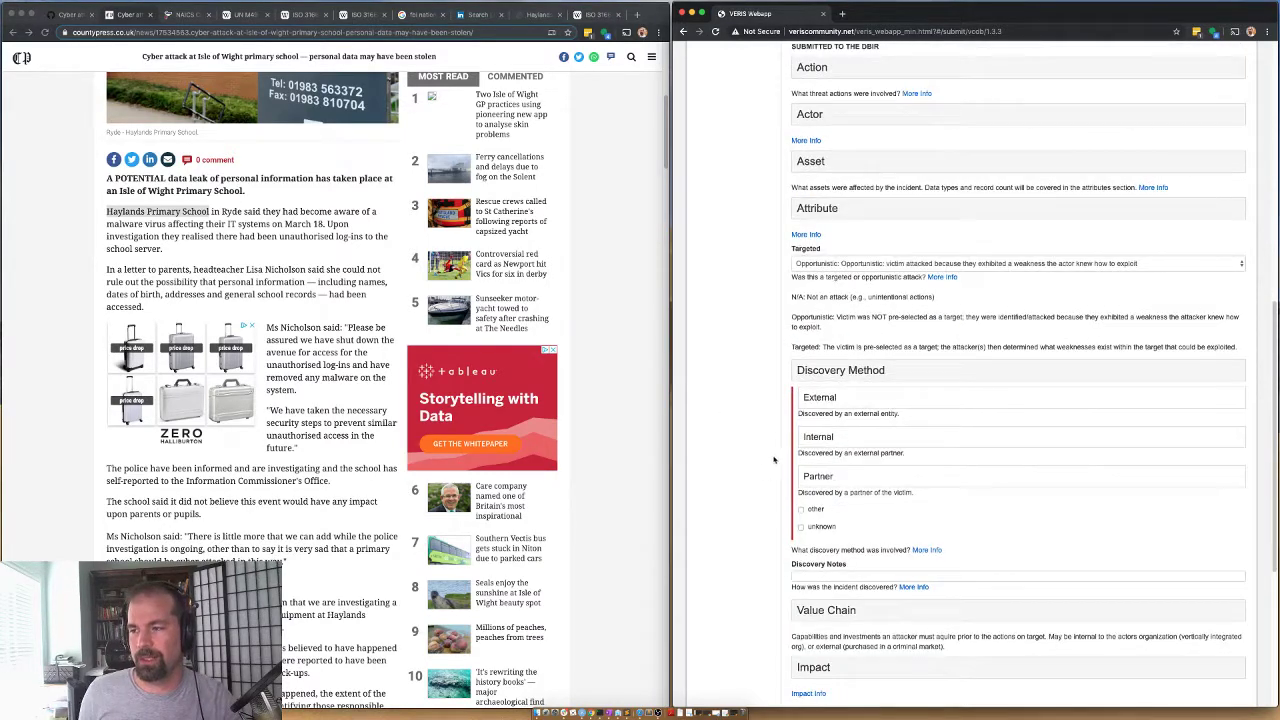
{"action": "left_click", "coordinate": [820, 397]}
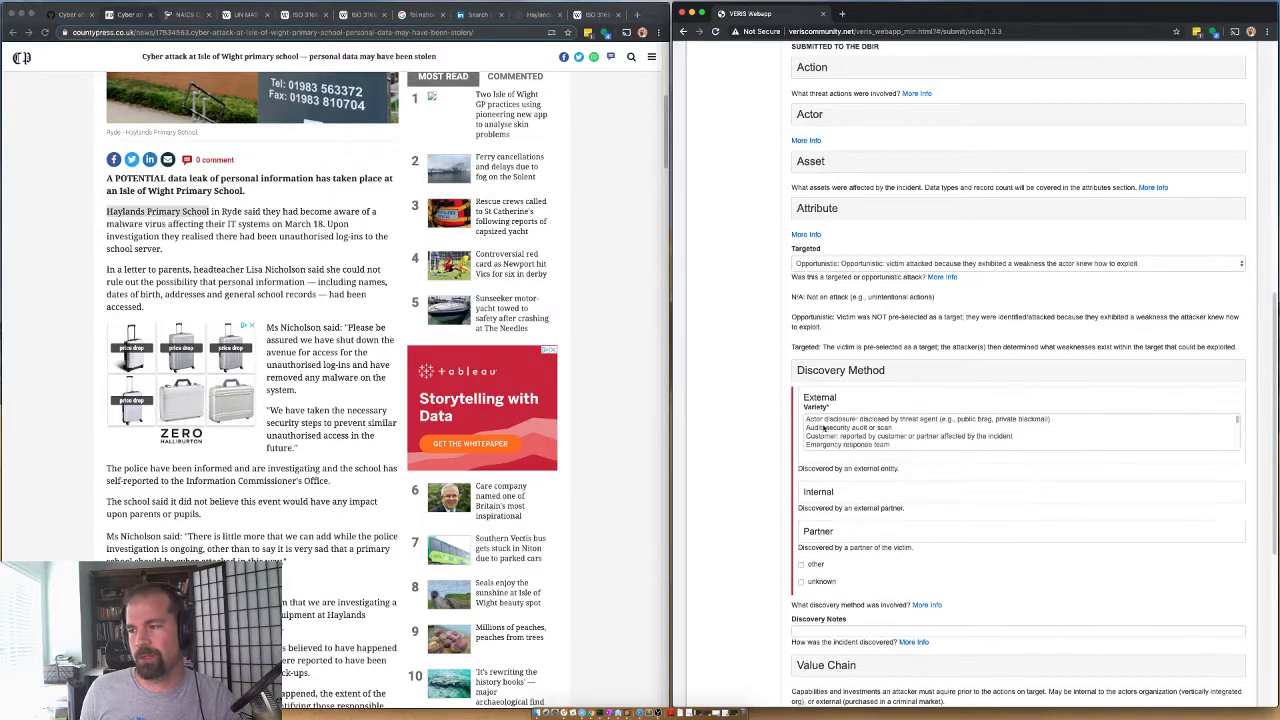
{"action": "left_click", "coordinate": [831, 424]}
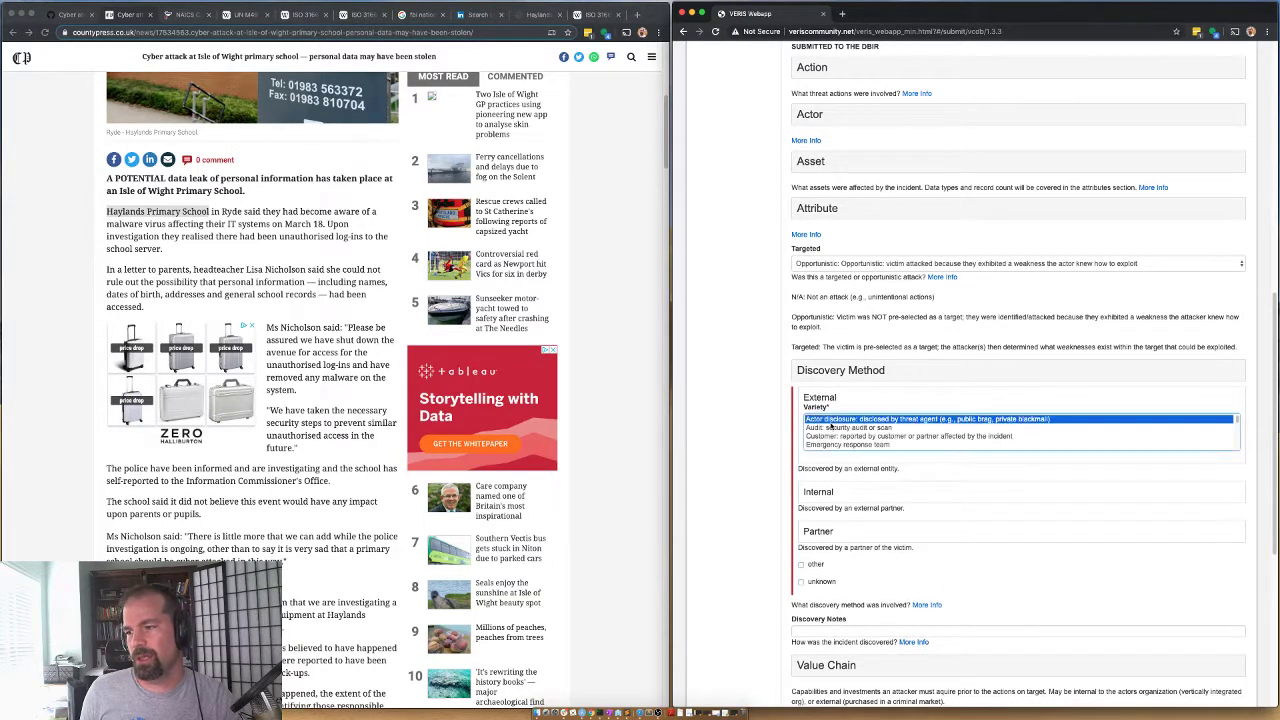
{"action": "left_click", "coordinate": [826, 399]}
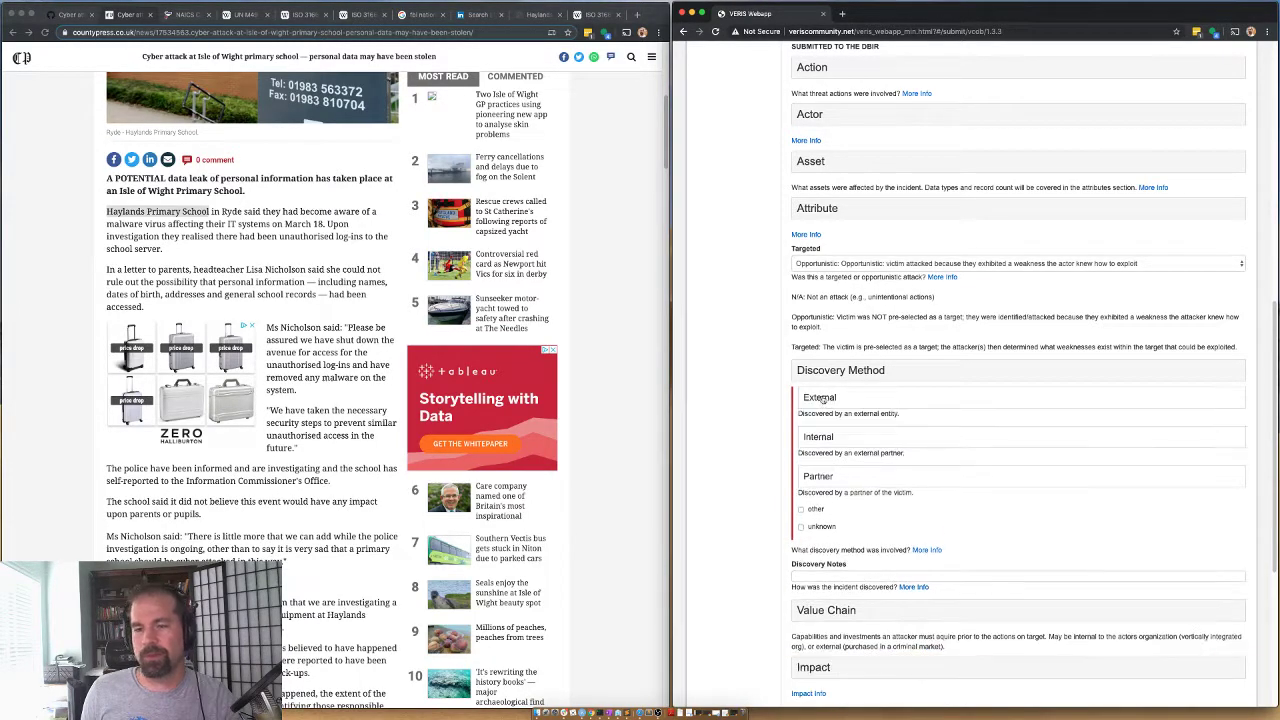
Check the police statement in the County Press article and highlight the sentence about encrypted files and back-ups
{"action": "scroll", "coordinate": [330, 390], "scroll_direction": "down", "scroll_amount": 5}
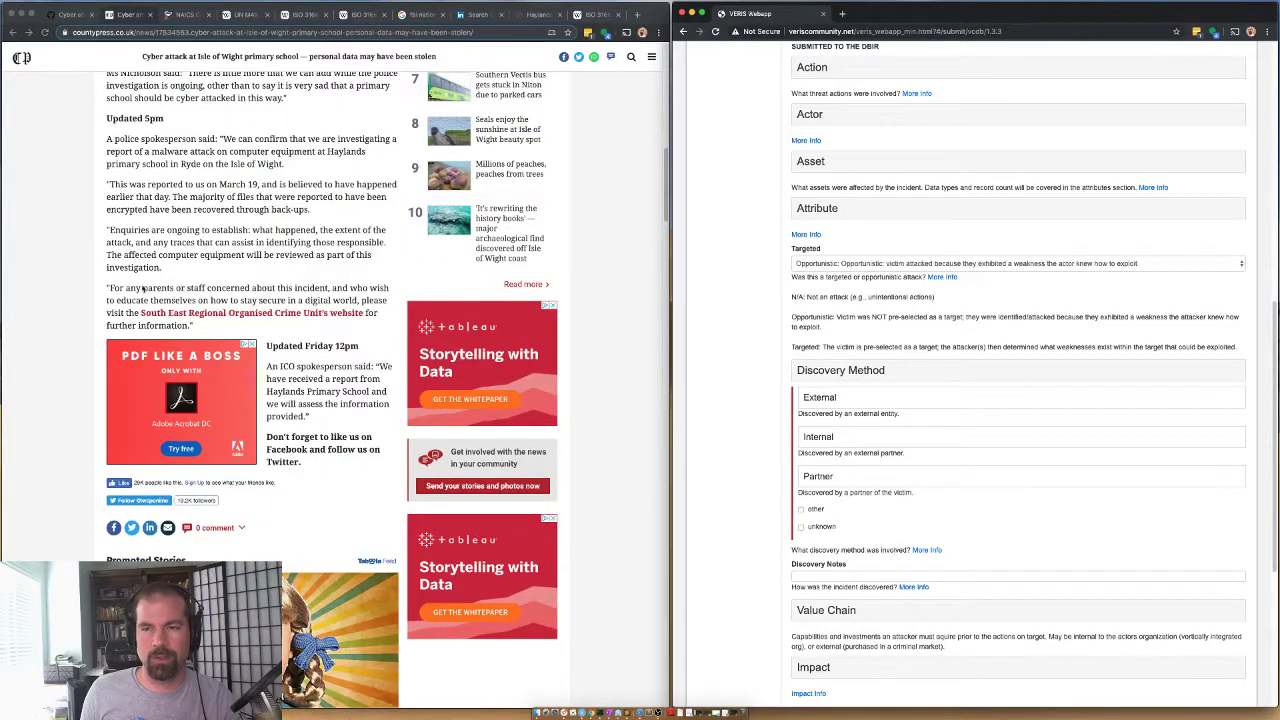
{"action": "left_click", "coordinate": [123, 289]}
{"action": "left_click_drag", "start_coordinate": [312, 210], "coordinate": [176, 199]}
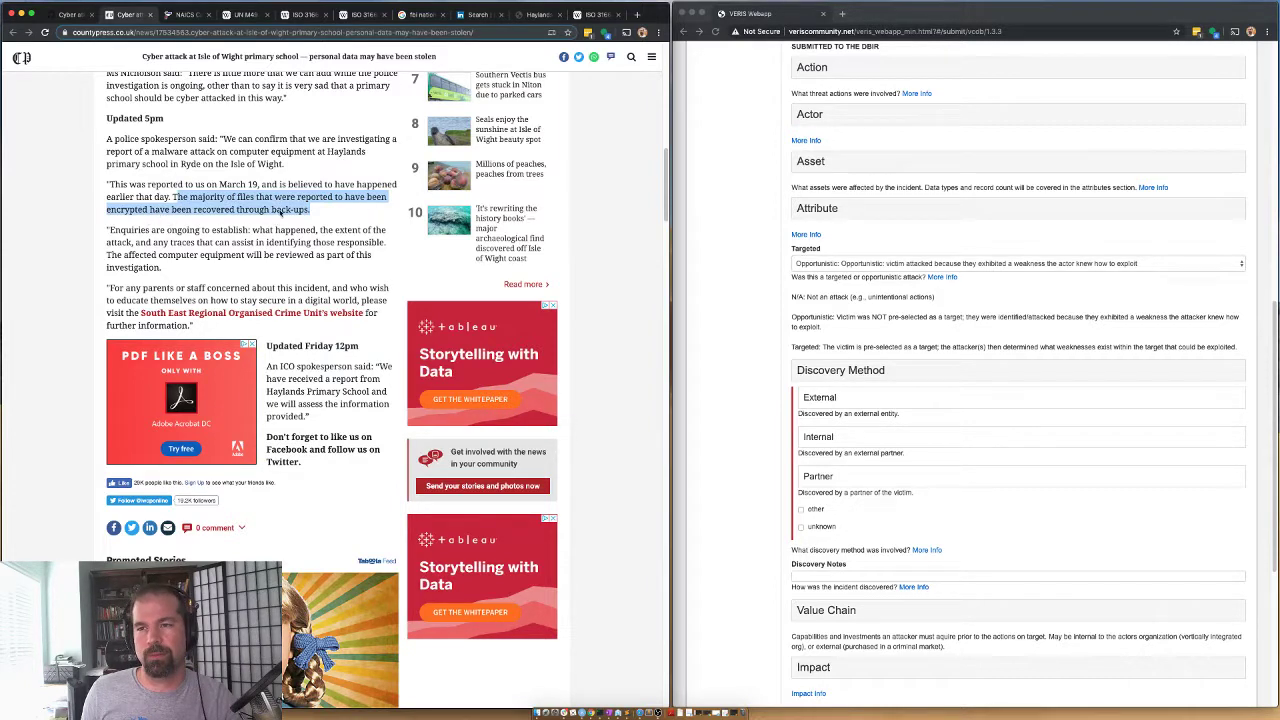
Reread the article's opening account of the attack, then recheck the External discovery group and collapse the Discovery Method section
{"action": "scroll", "coordinate": [760, 418], "scroll_direction": "down", "scroll_amount": 1}
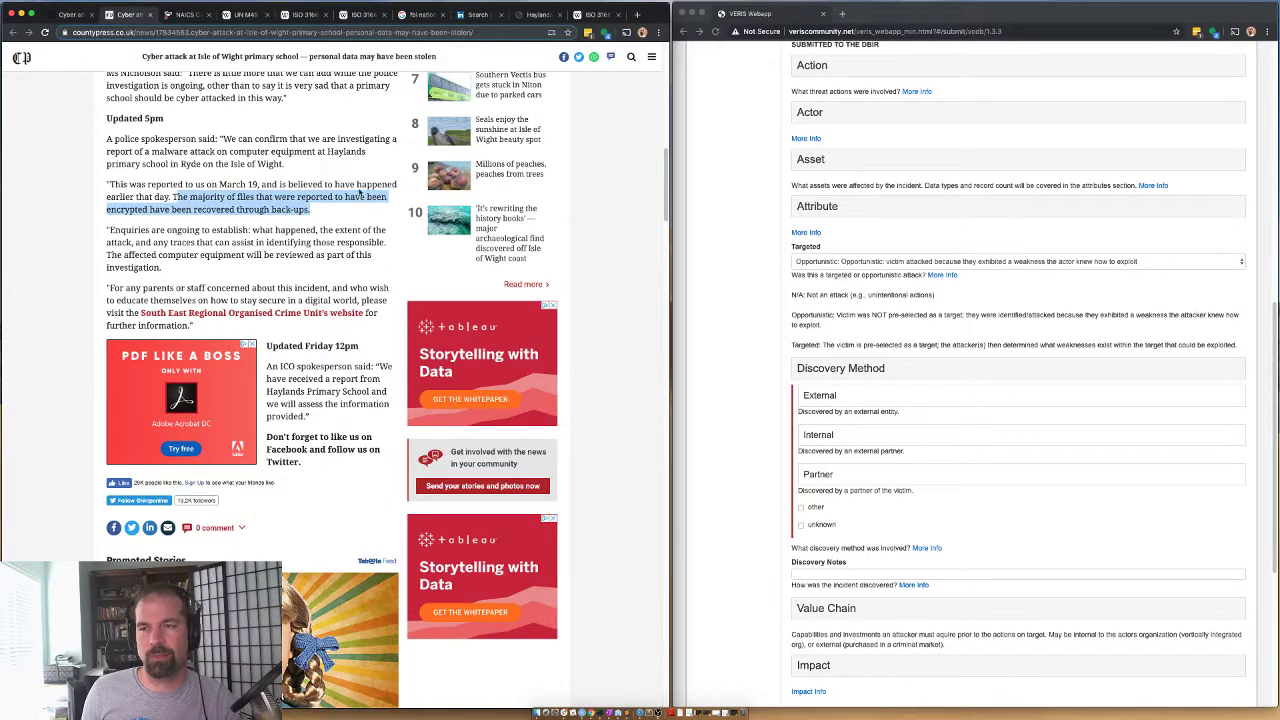
{"action": "scroll", "coordinate": [146, 199], "scroll_direction": "up", "scroll_amount": 1}
{"action": "scroll", "coordinate": [155, 211], "scroll_direction": "up", "scroll_amount": 10}
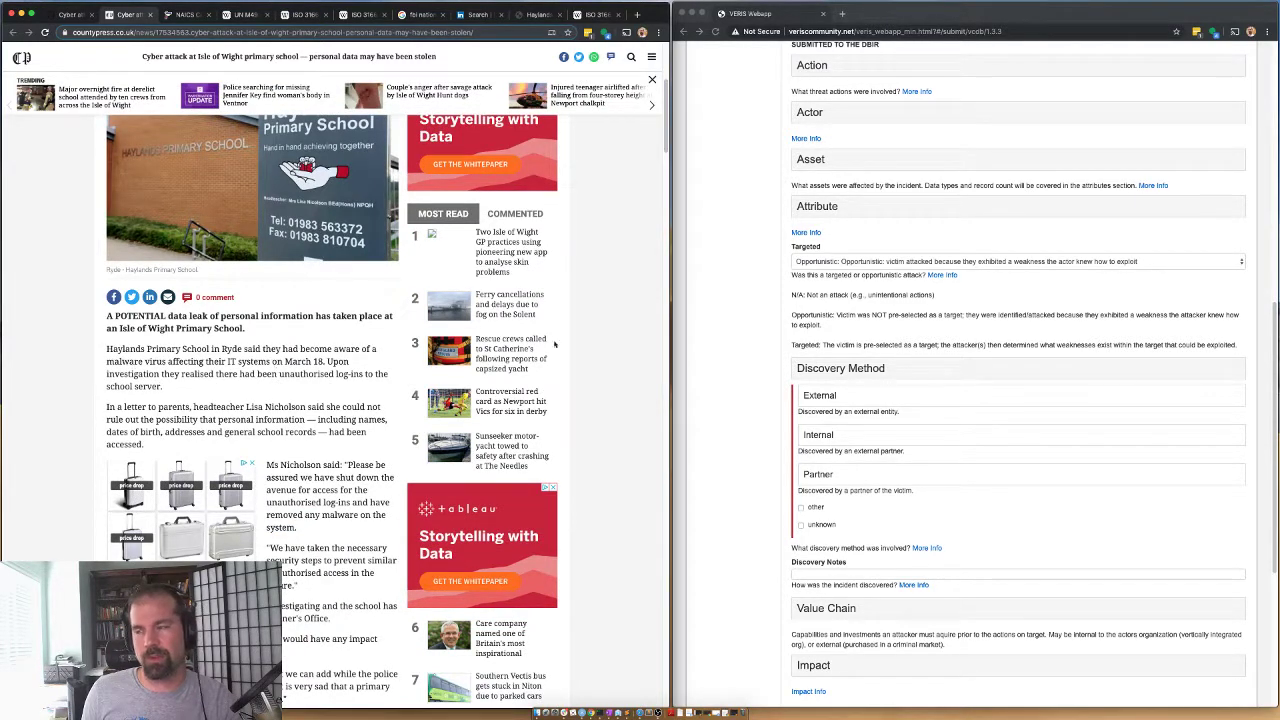
{"action": "scroll", "coordinate": [717, 291], "scroll_direction": "up", "scroll_amount": 5}
{"action": "scroll", "coordinate": [748, 390], "scroll_direction": "down", "scroll_amount": 6}
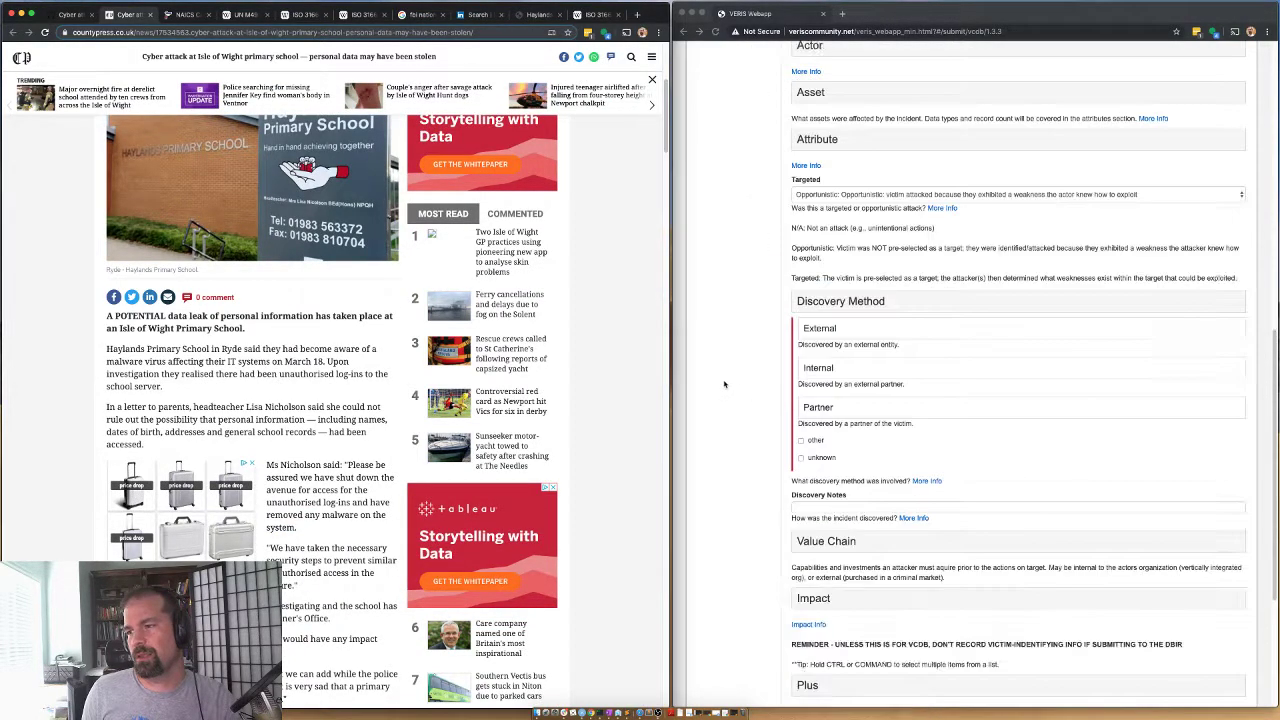
{"action": "scroll", "coordinate": [724, 380], "scroll_direction": "down", "scroll_amount": 3}
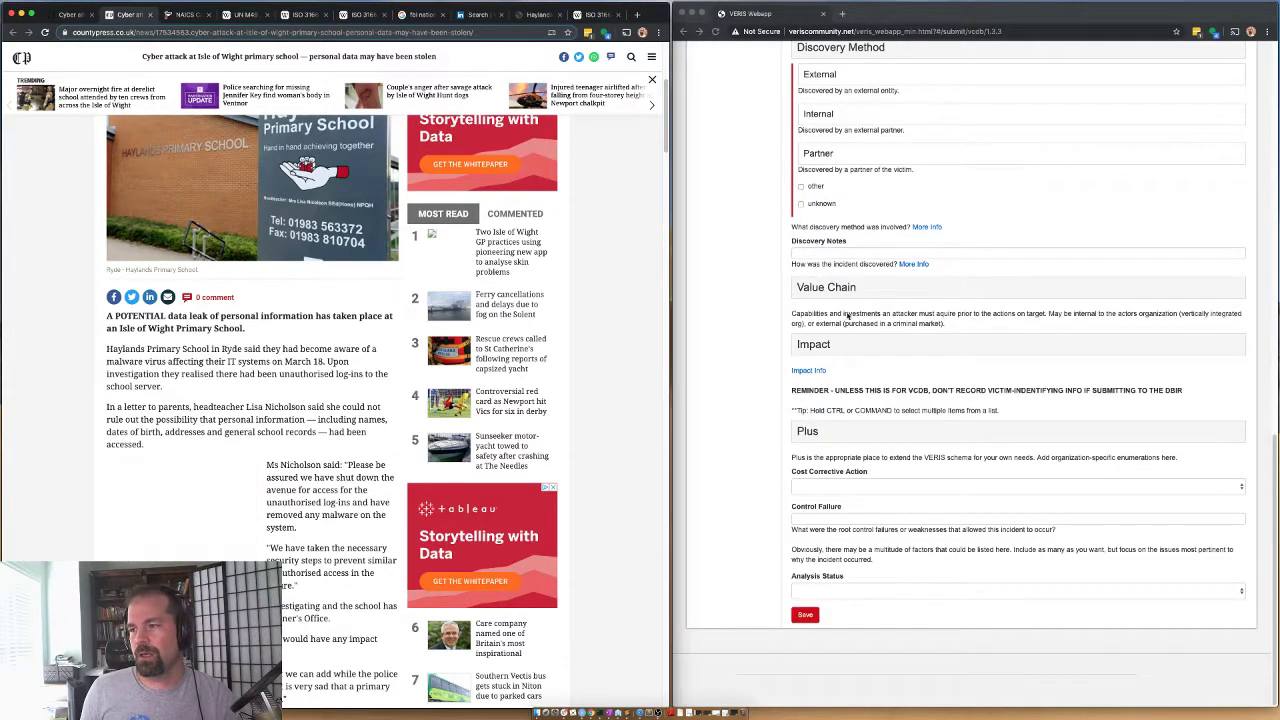
{"action": "scroll", "coordinate": [790, 270], "scroll_direction": "up", "scroll_amount": 1}
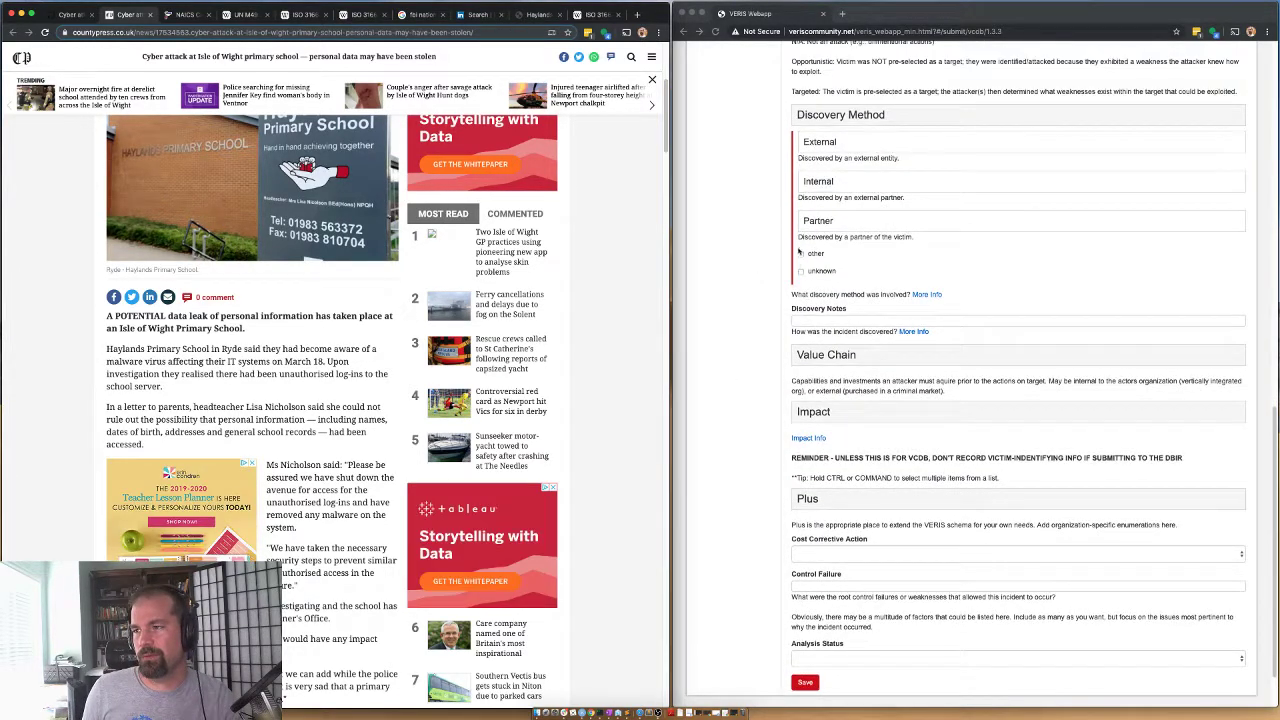
{"action": "left_click", "coordinate": [820, 149]}
{"action": "left_click", "coordinate": [820, 145]}
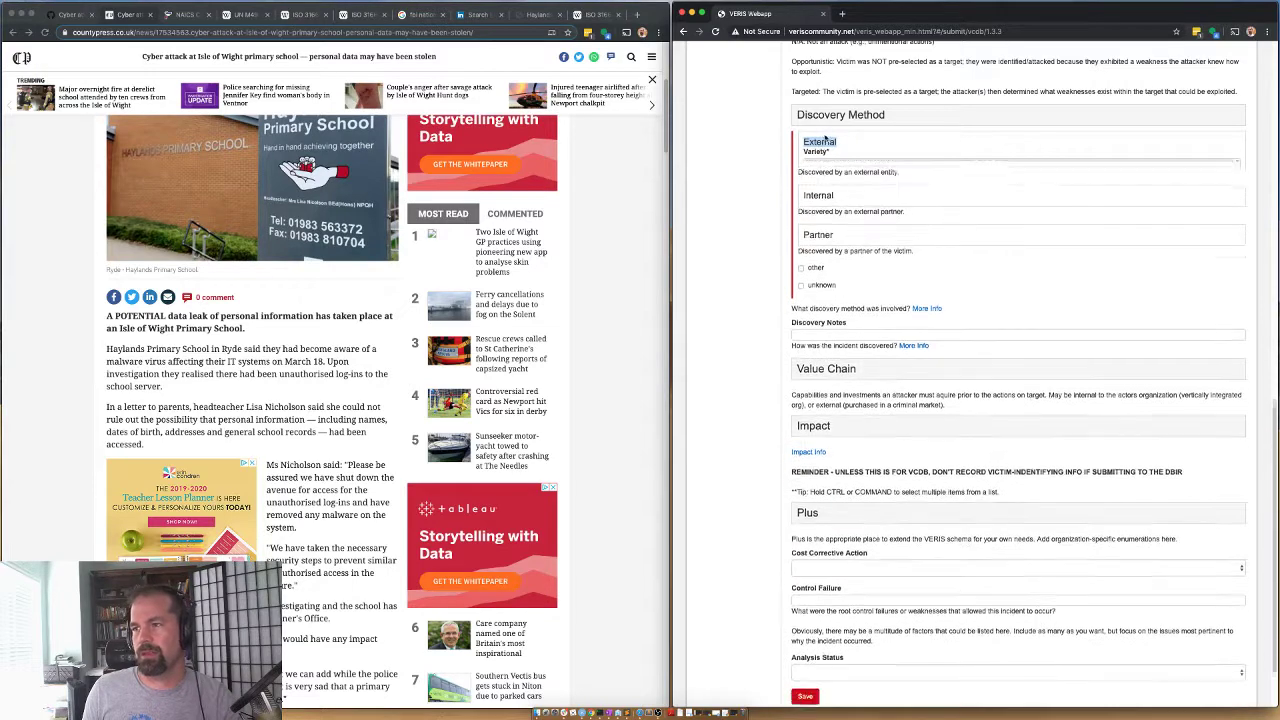
{"action": "left_click", "coordinate": [829, 118]}
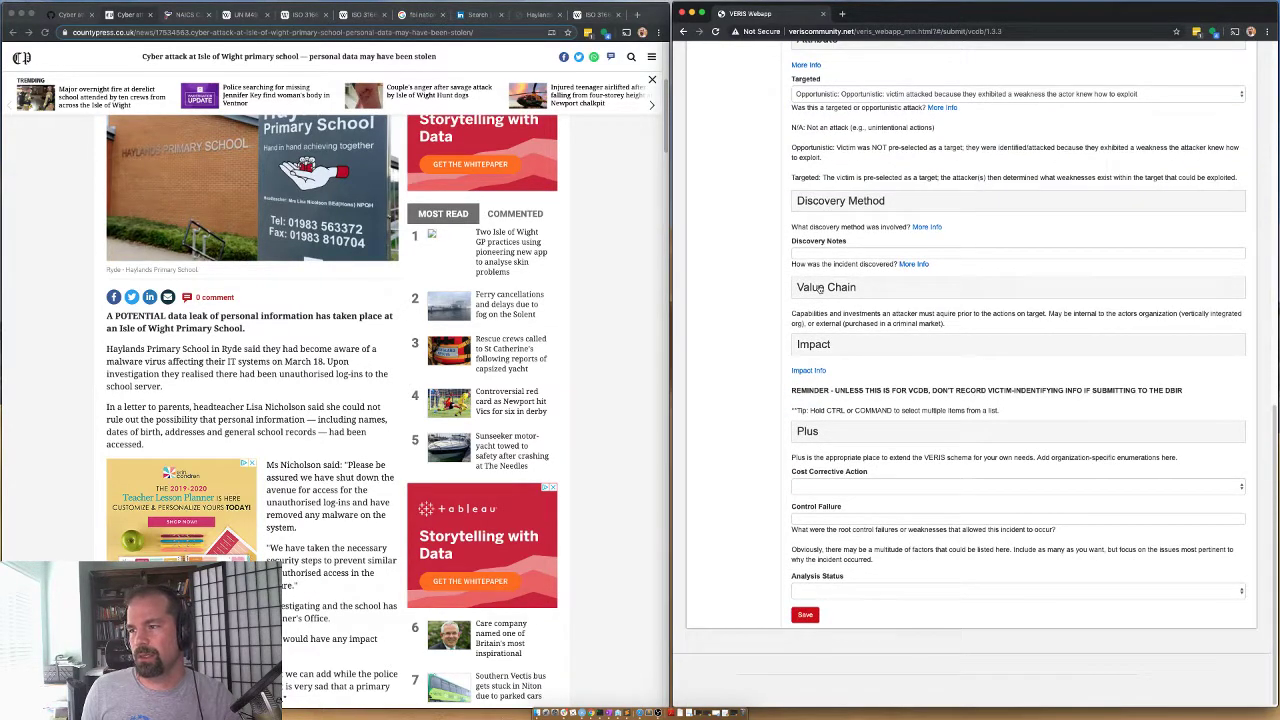
Expand the Value Chain section and set the Development variety to Ransomware (encrypt or seize stored data)
{"action": "left_click", "coordinate": [821, 293]}
{"action": "scroll", "coordinate": [818, 240], "scroll_direction": "down", "scroll_amount": 1}
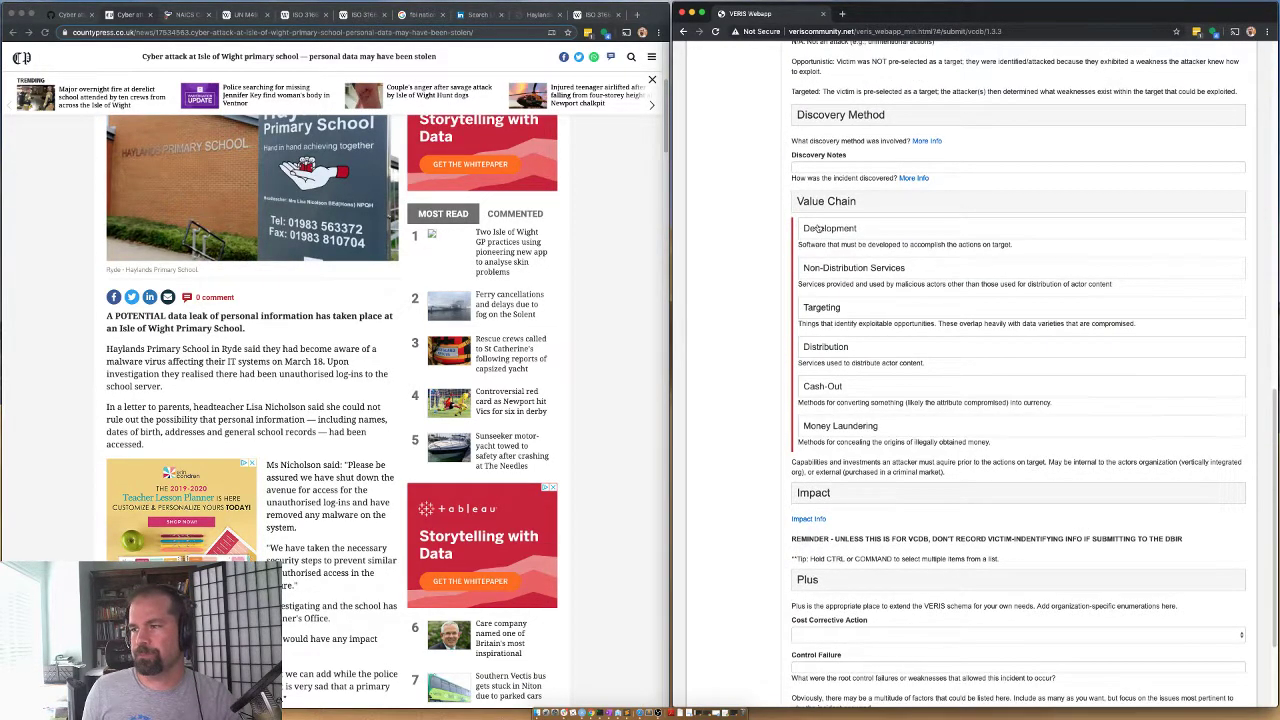
{"action": "left_click", "coordinate": [817, 229]}
{"action": "scroll", "coordinate": [822, 265], "scroll_direction": "down", "scroll_amount": 1}
{"action": "scroll", "coordinate": [822, 265], "scroll_direction": "up", "scroll_amount": 2}
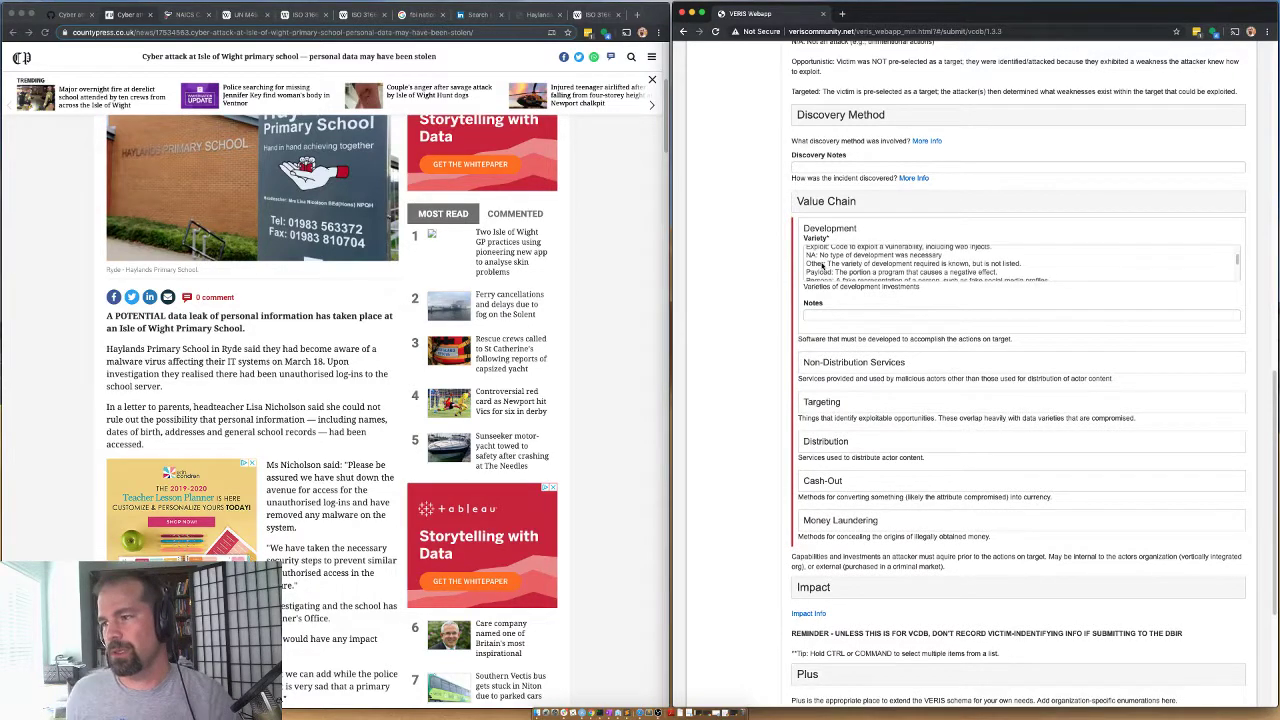
{"action": "scroll", "coordinate": [820, 268], "scroll_direction": "down", "scroll_amount": 2}
{"action": "left_click", "coordinate": [826, 249]}
{"action": "scroll", "coordinate": [836, 283], "scroll_direction": "up", "scroll_amount": 1}
{"action": "left_click", "coordinate": [836, 265]}
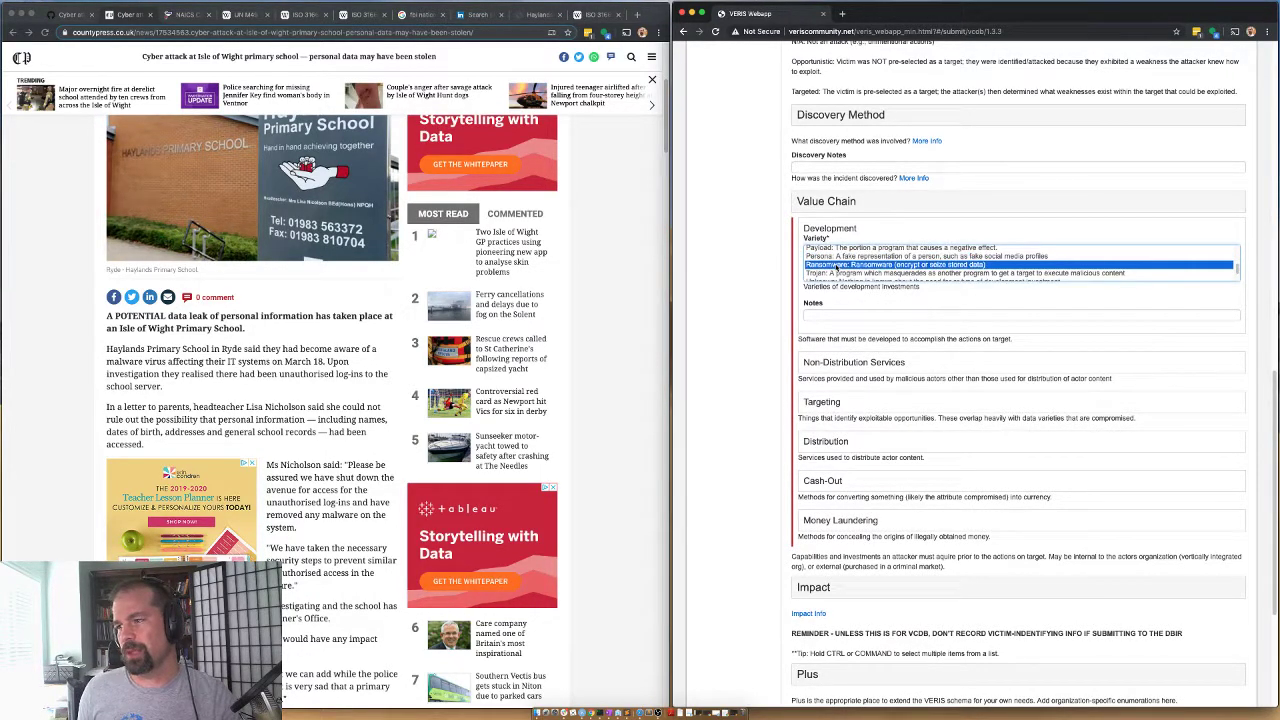
Check the variety options for Non-Distribution Services without choosing one and collapse the group
{"action": "left_click", "coordinate": [848, 366]}
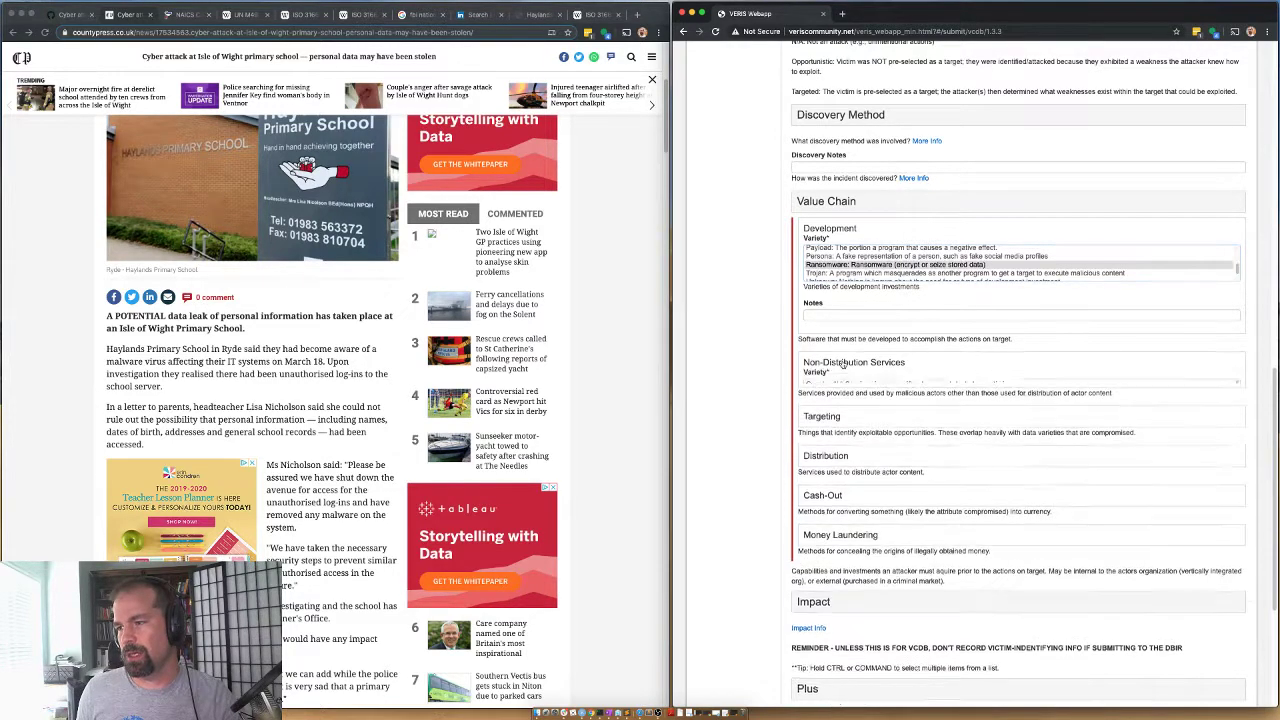
{"action": "scroll", "coordinate": [843, 402], "scroll_direction": "down", "scroll_amount": 5}
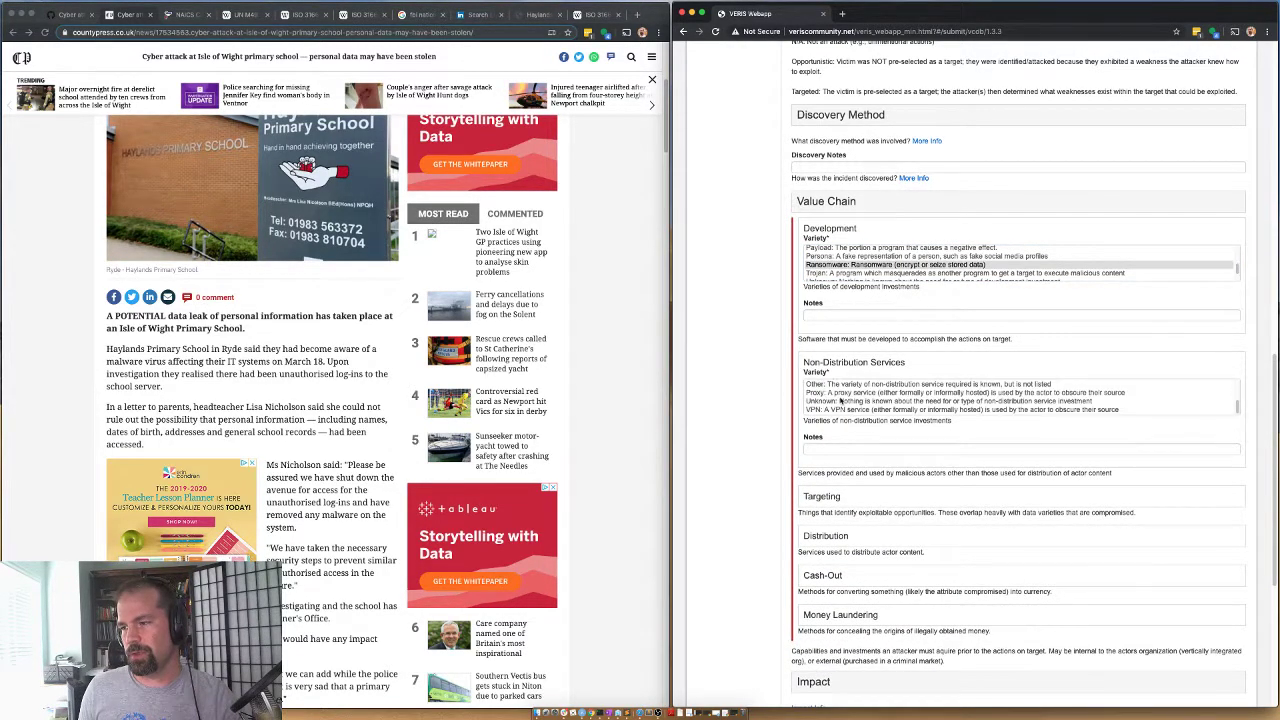
{"action": "scroll", "coordinate": [854, 376], "scroll_direction": "up", "scroll_amount": 3}
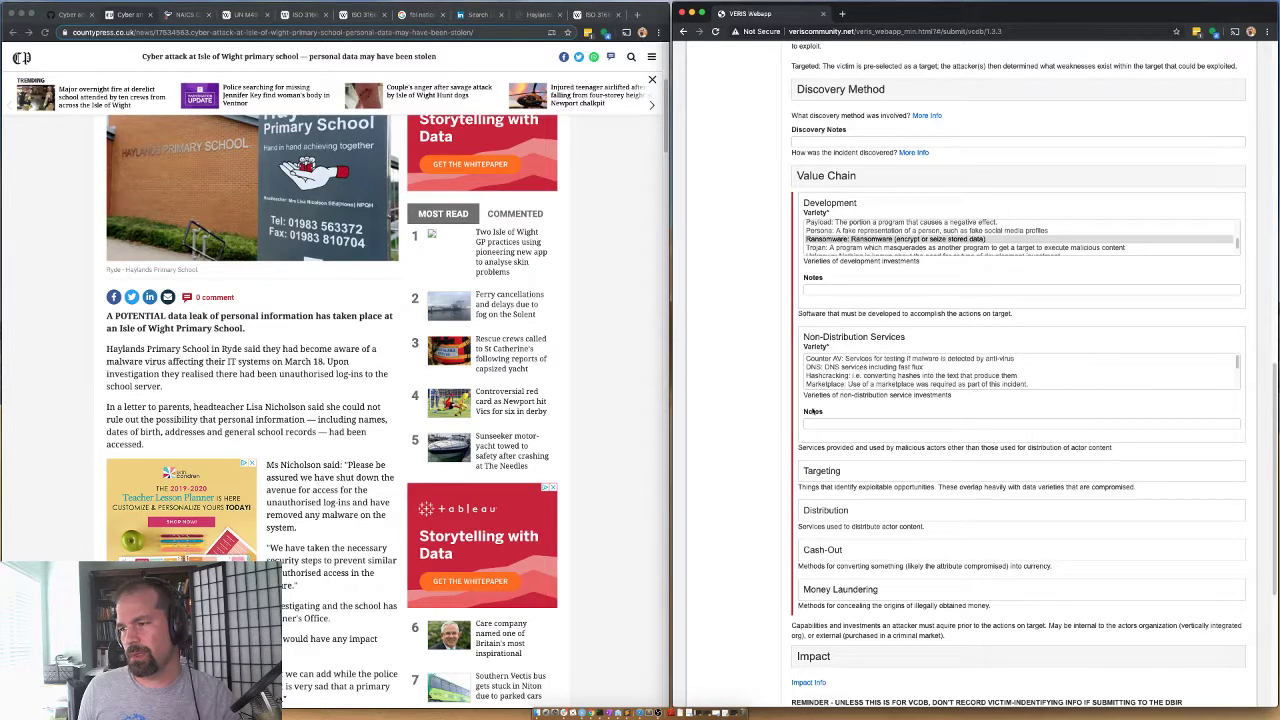
{"action": "left_click", "coordinate": [820, 340]}
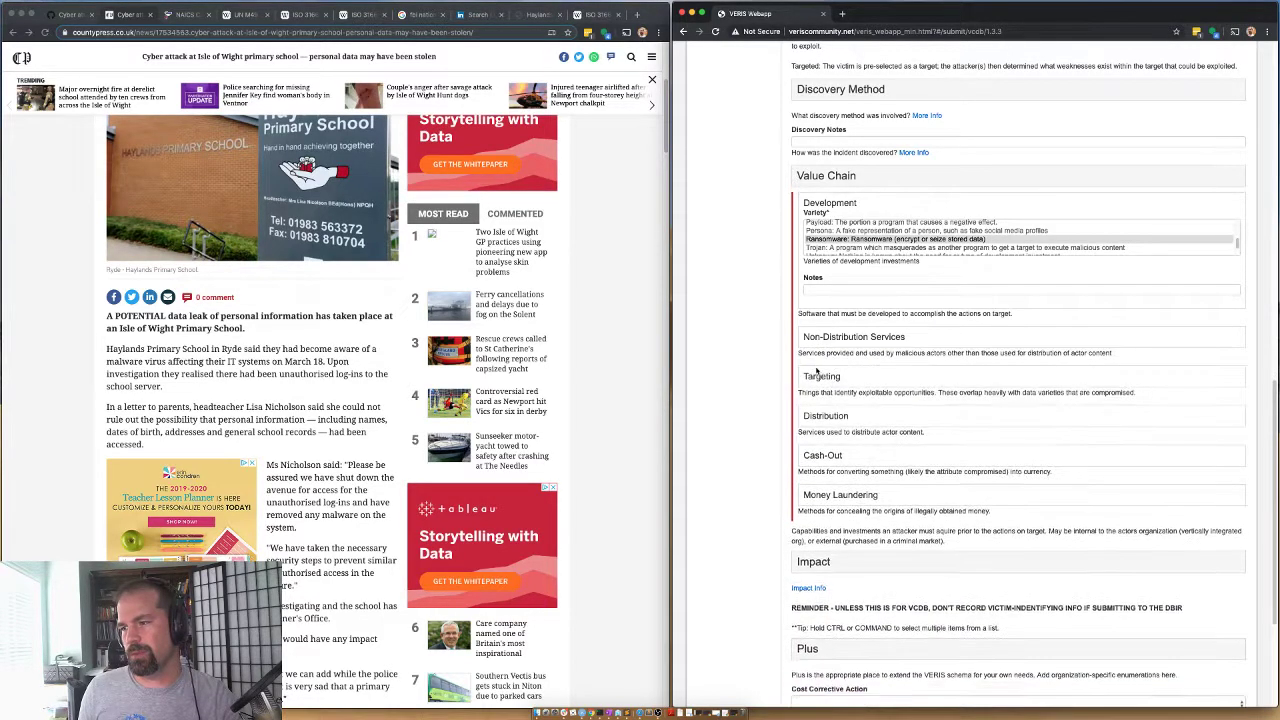
Set the Targeting variety to Lost or stolen credentials, checking it against the article's highlighted quote about shutting down unauthorised log-ins, and collapse Targeting
{"action": "left_click", "coordinate": [820, 377]}
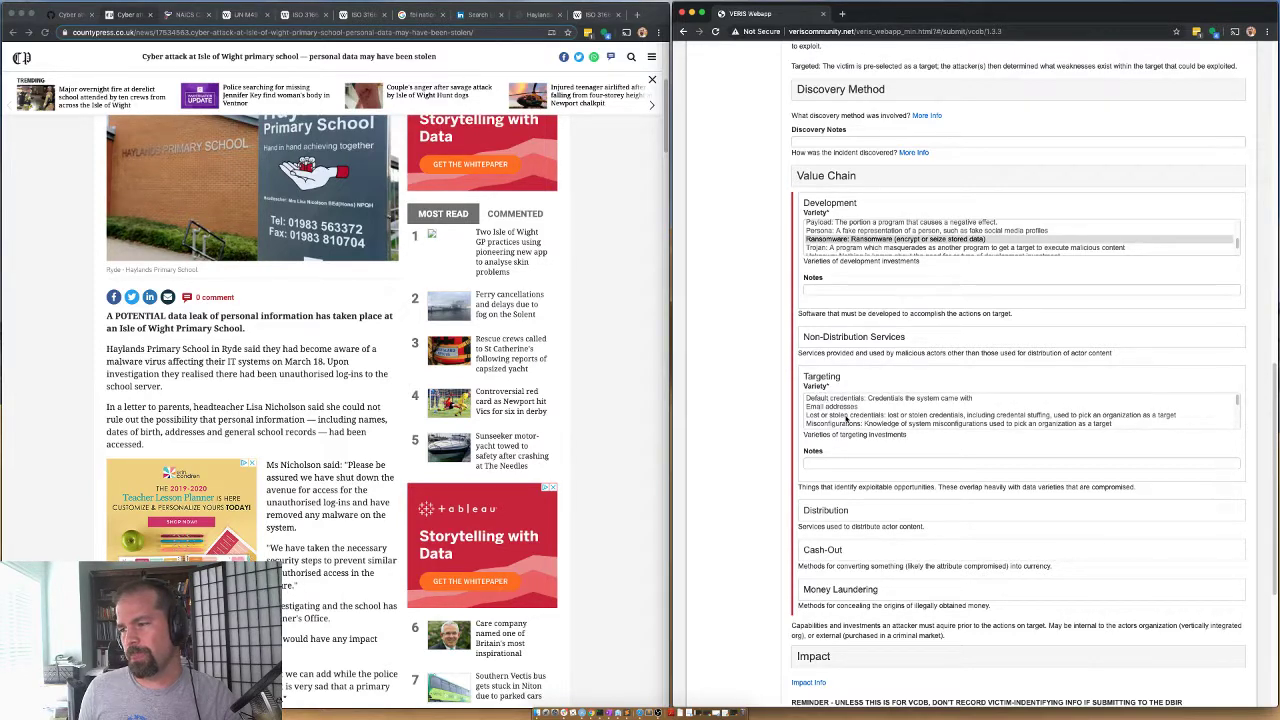
{"action": "left_click", "coordinate": [848, 415]}
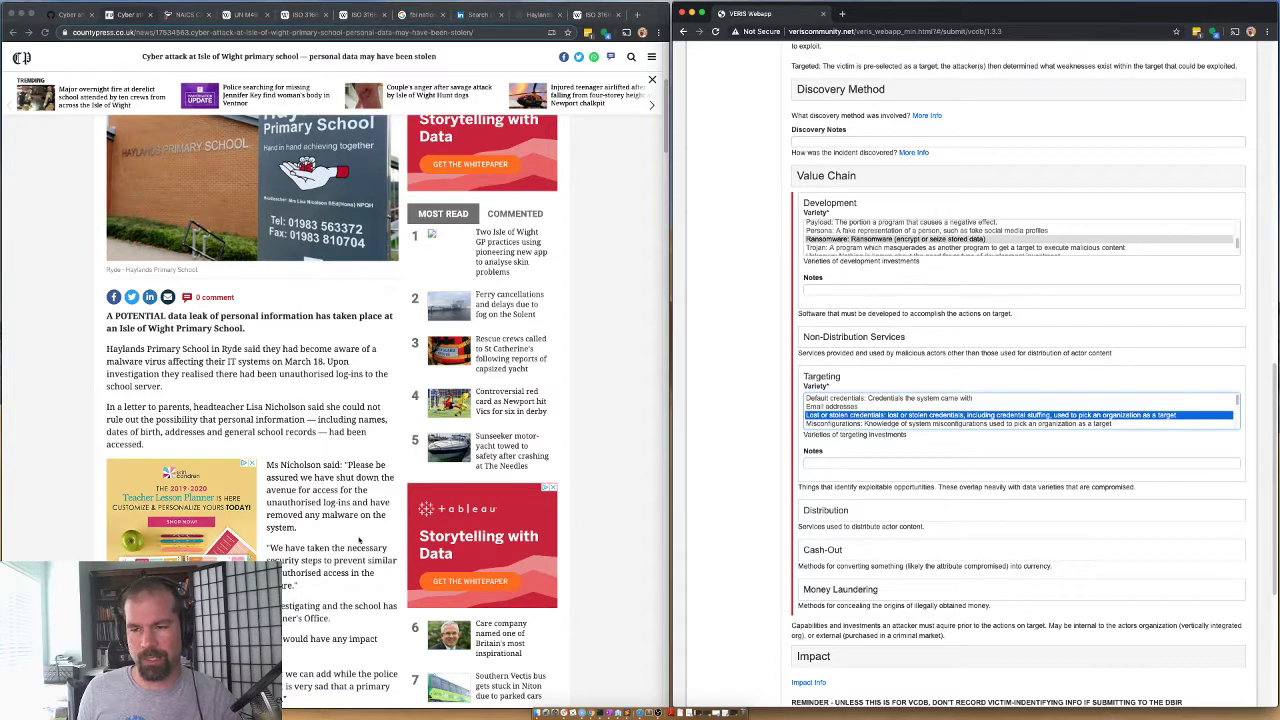
{"action": "scroll", "coordinate": [318, 570], "scroll_direction": "down", "scroll_amount": 1}
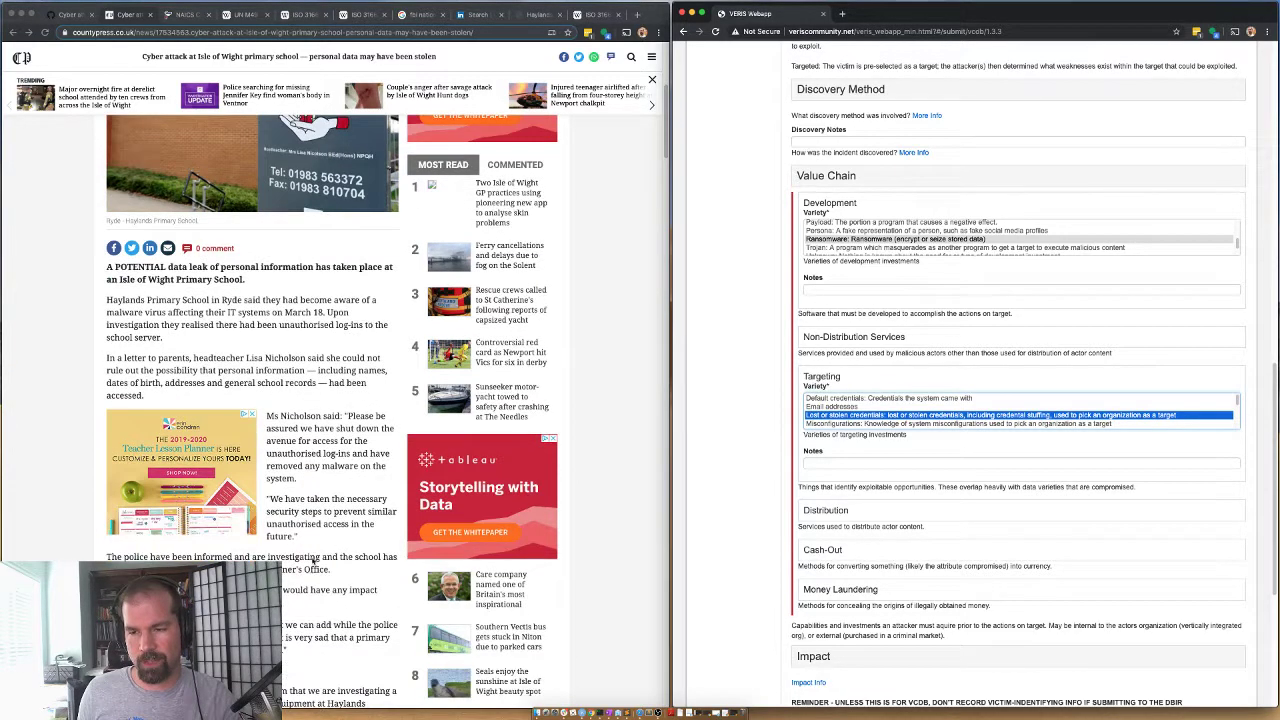
{"action": "left_click", "coordinate": [284, 464]}
{"action": "left_click_drag", "start_coordinate": [296, 478], "coordinate": [251, 417]}
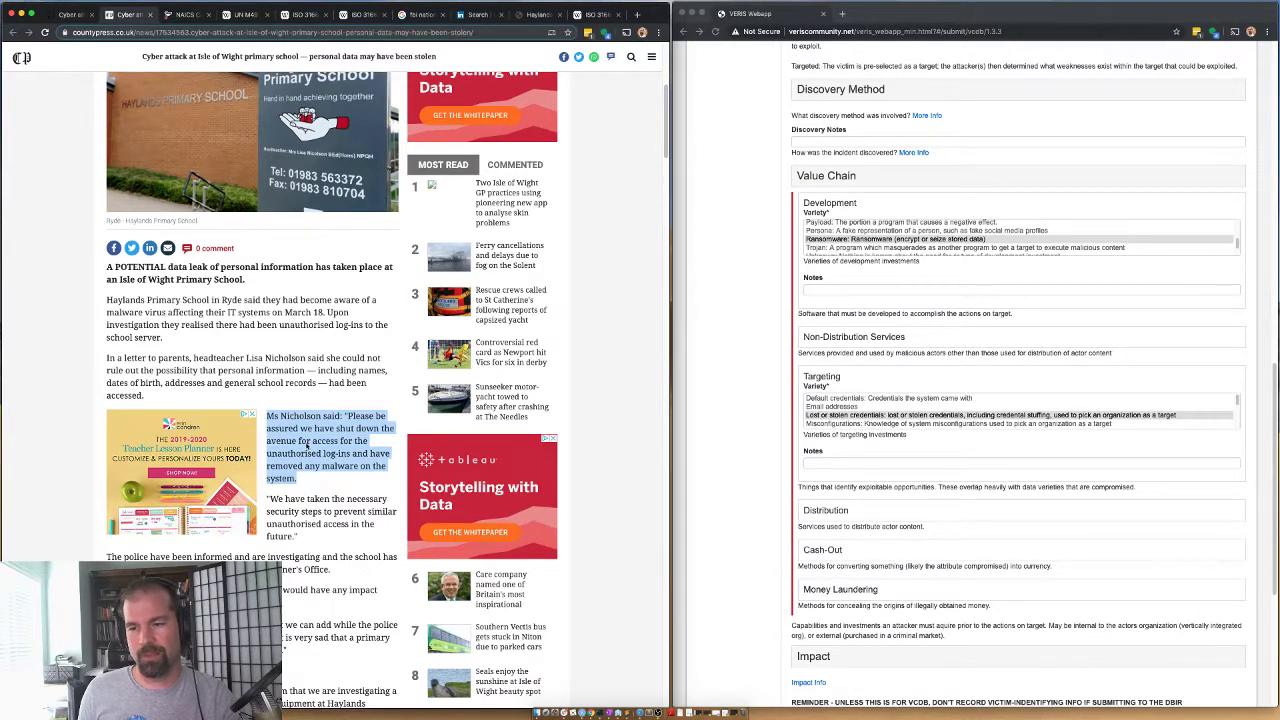
{"action": "left_click", "coordinate": [848, 388]}
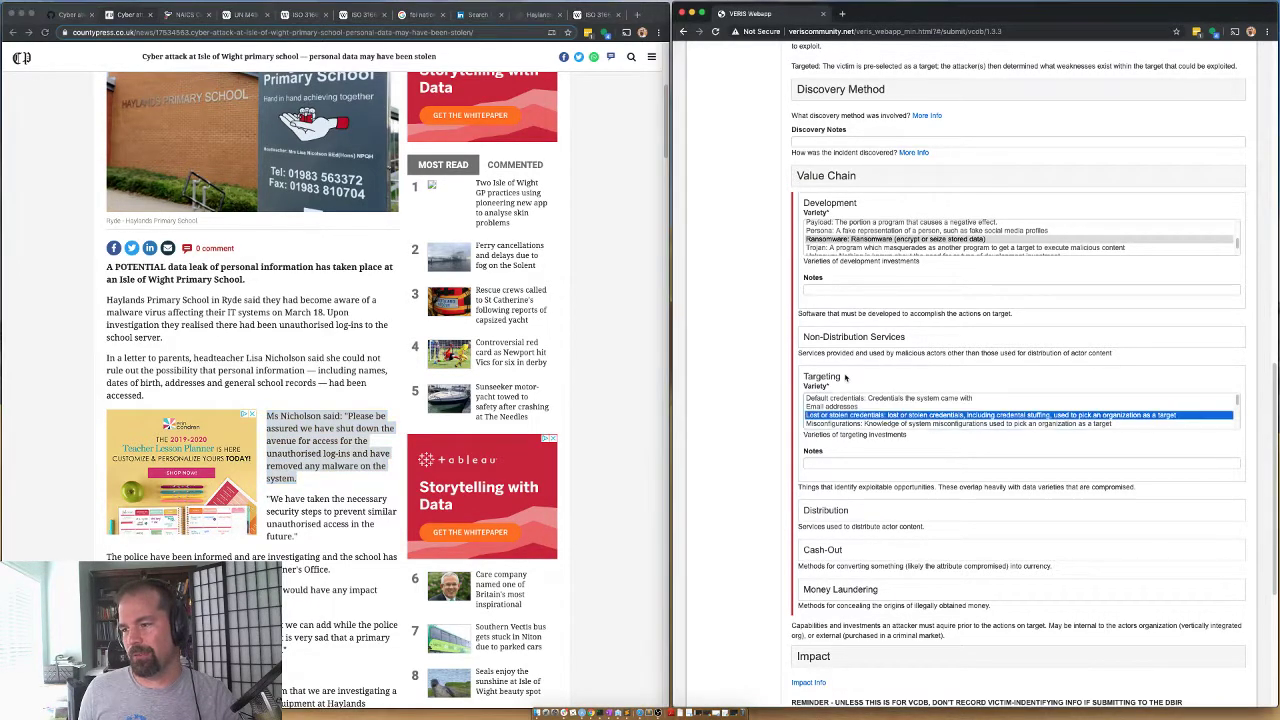
{"action": "left_click", "coordinate": [835, 377]}
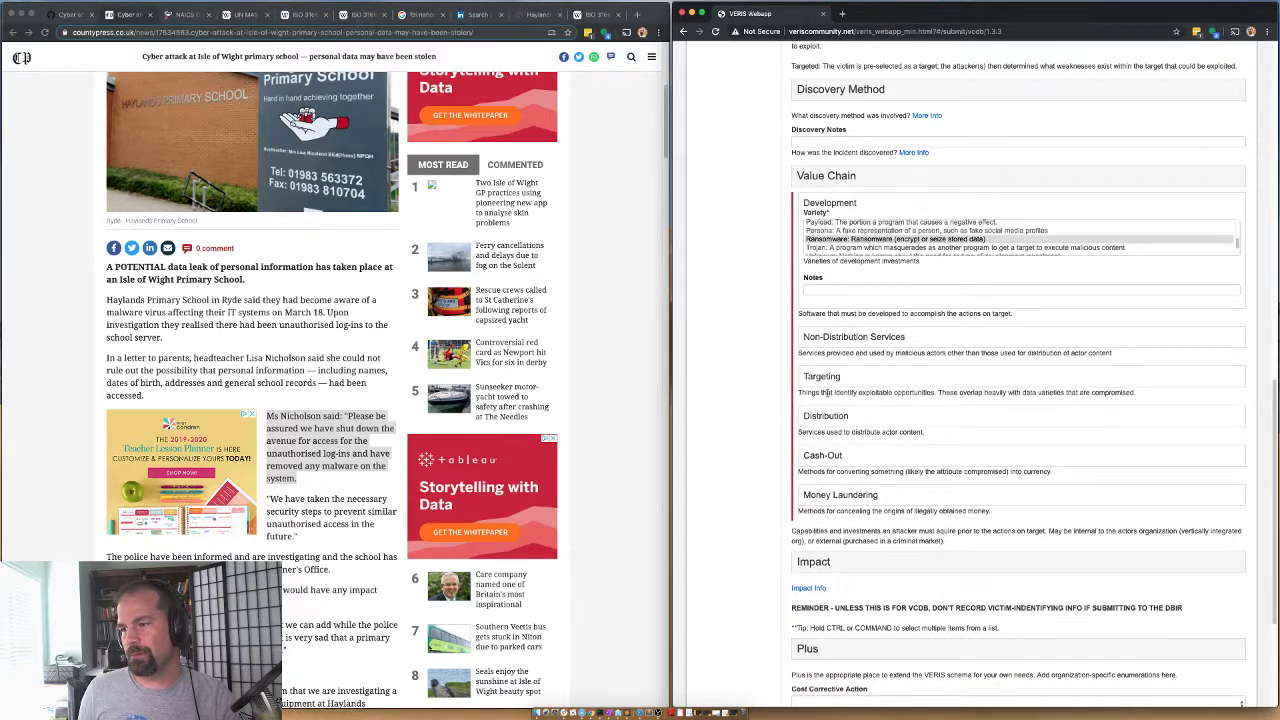
Look through the Distribution and Cash-Out variety options without choosing any, collapsing each group
{"action": "left_click", "coordinate": [826, 415]}
{"action": "scroll", "coordinate": [831, 457], "scroll_direction": "down", "scroll_amount": 2}
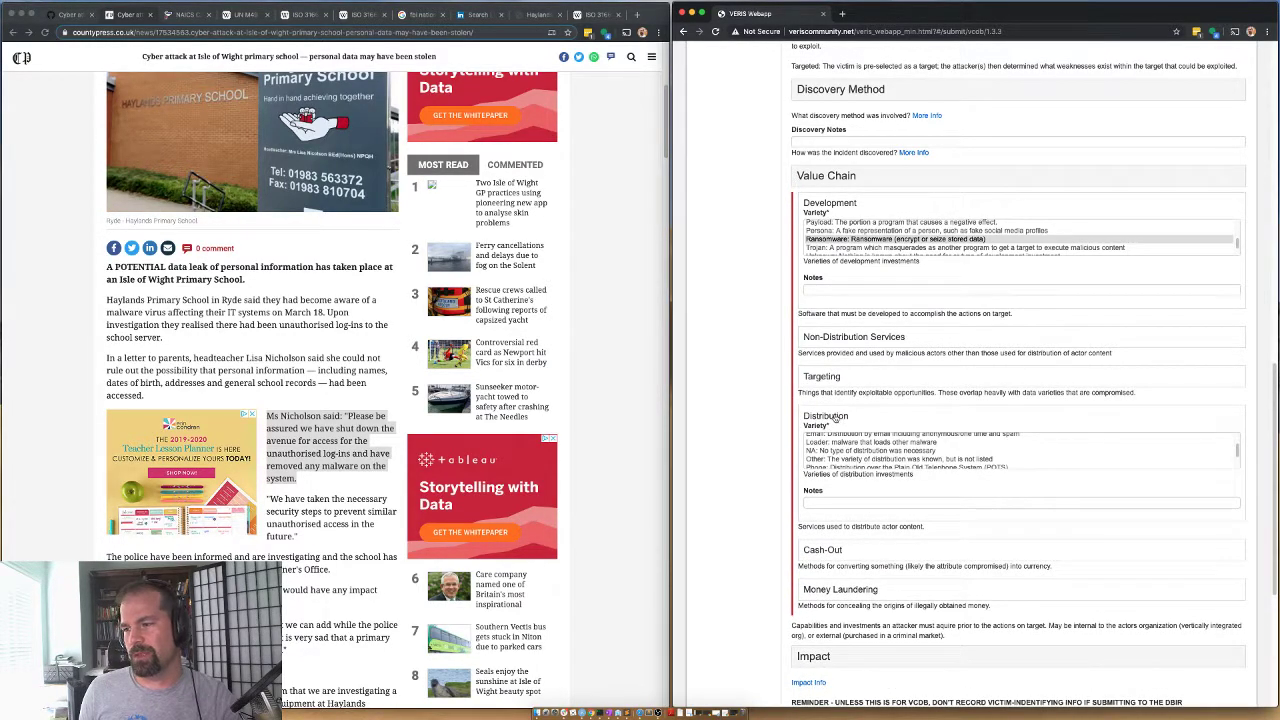
{"action": "left_click", "coordinate": [831, 415]}
{"action": "left_click", "coordinate": [823, 456]}
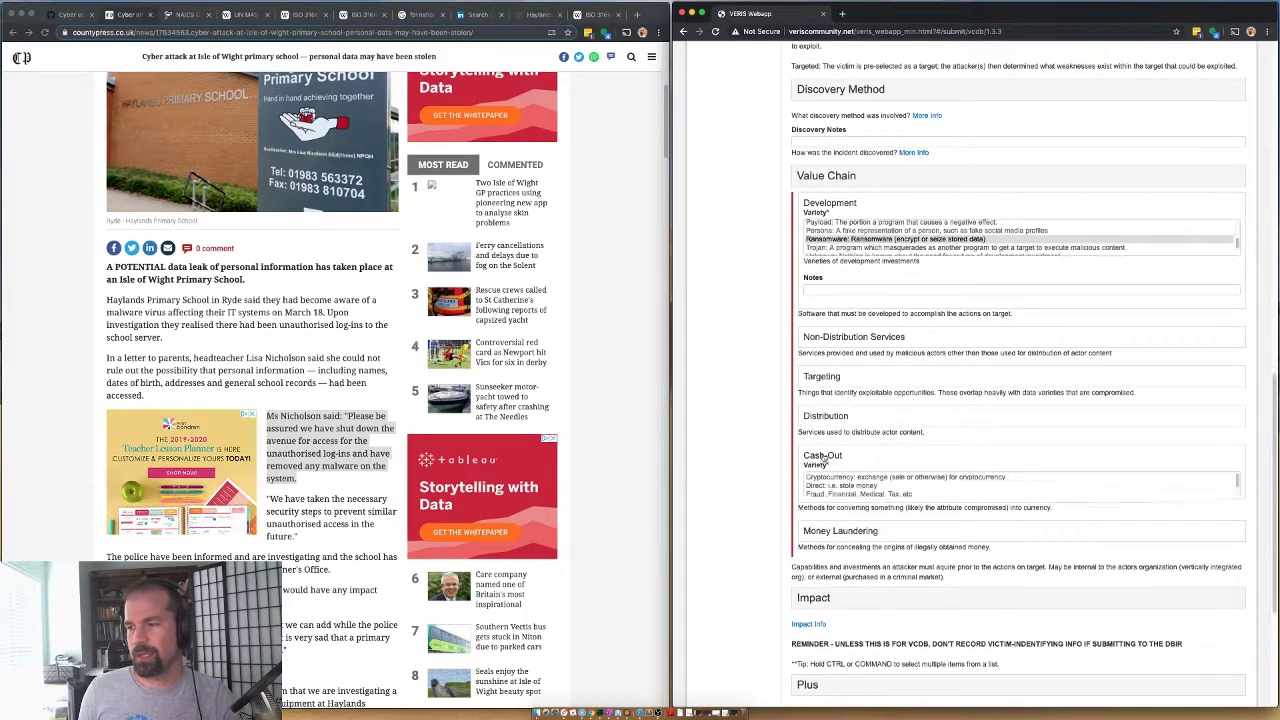
{"action": "left_click", "coordinate": [823, 456]}
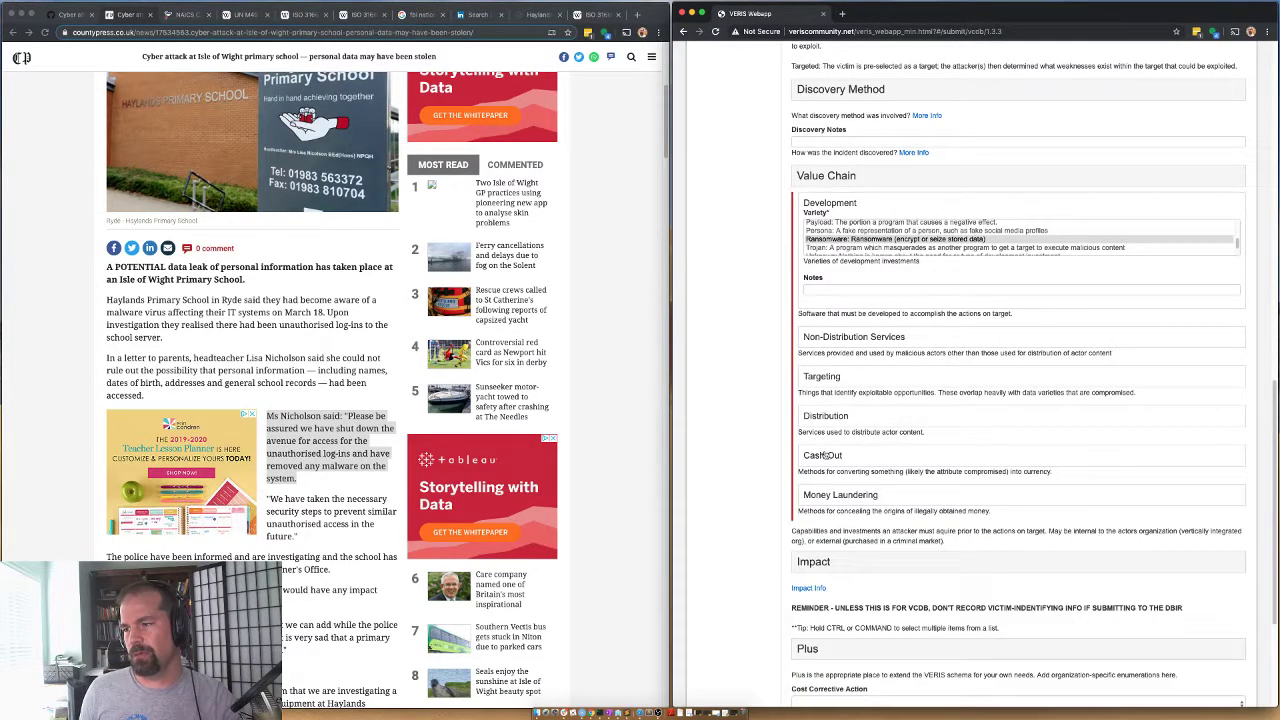
Recheck the Non-Distribution Services options and collapse the Development group and the whole Value Chain section
{"action": "left_click", "coordinate": [823, 338]}
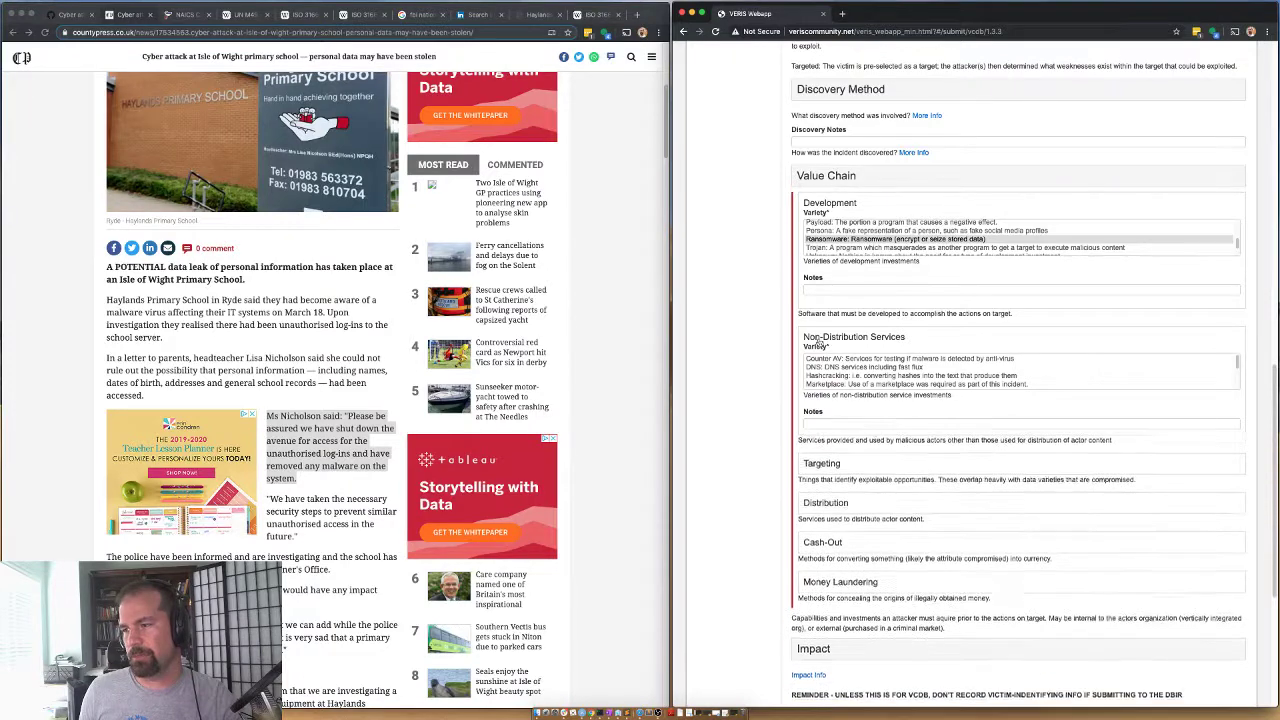
{"action": "left_click", "coordinate": [823, 338]}
{"action": "left_click", "coordinate": [821, 203]}
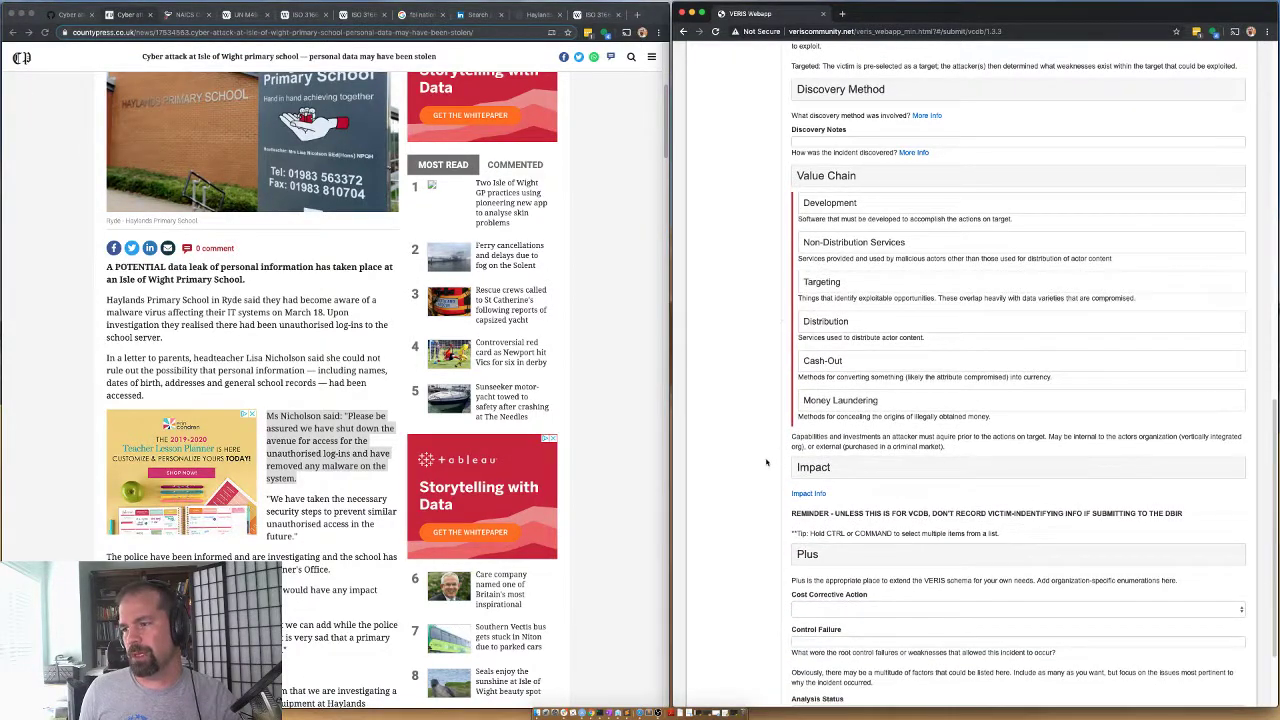
{"action": "left_click", "coordinate": [825, 175]}
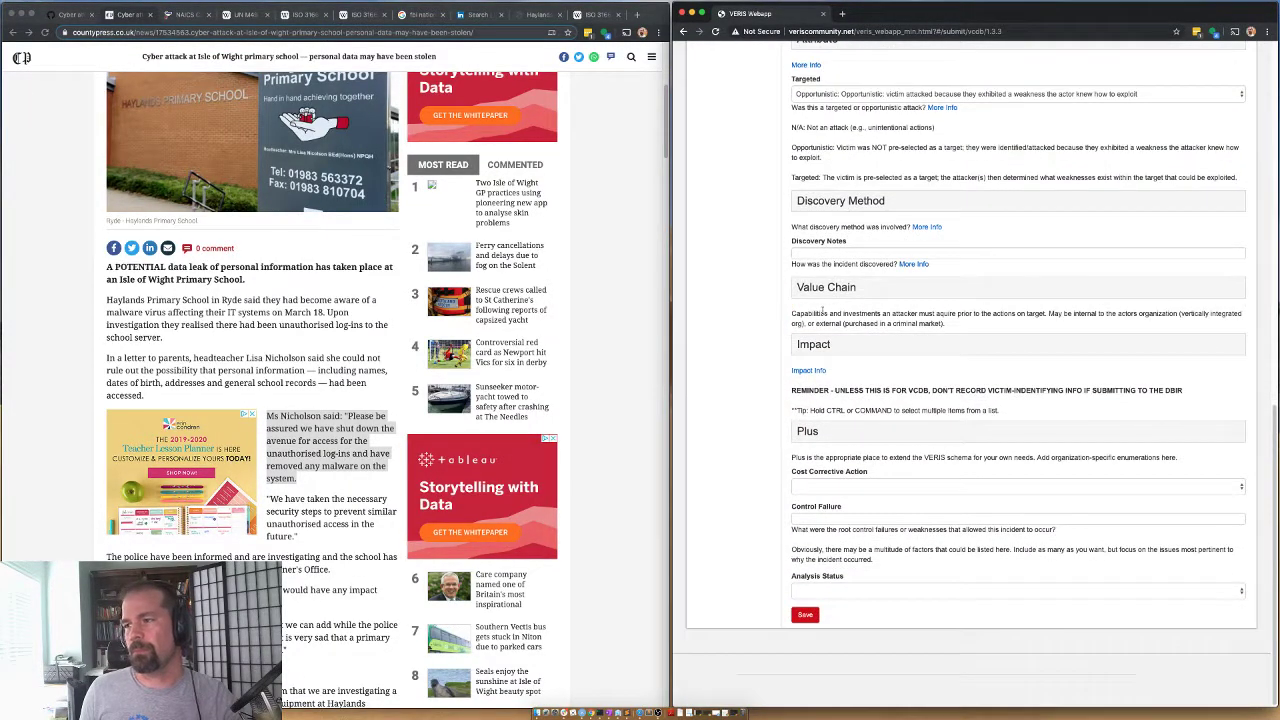
Set the Impact section's Overall Rating to Insignificant and collapse the section
{"action": "left_click", "coordinate": [812, 348]}
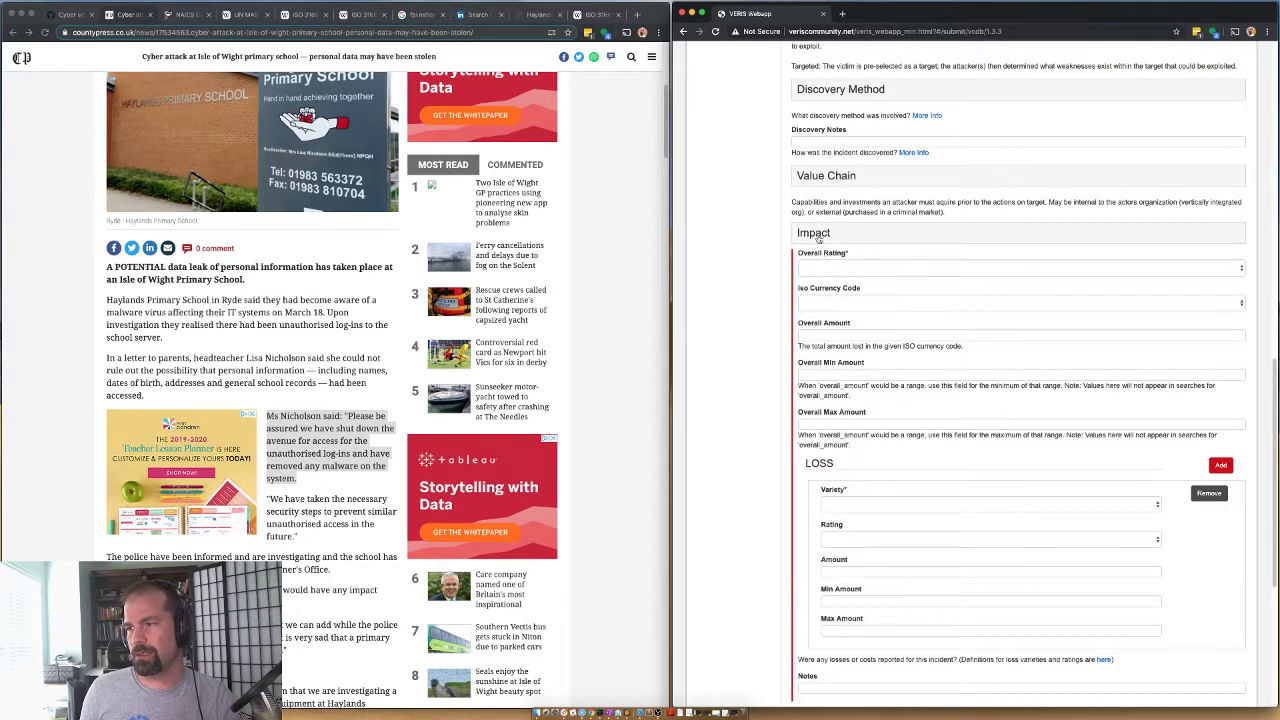
{"action": "left_click", "coordinate": [824, 272]}
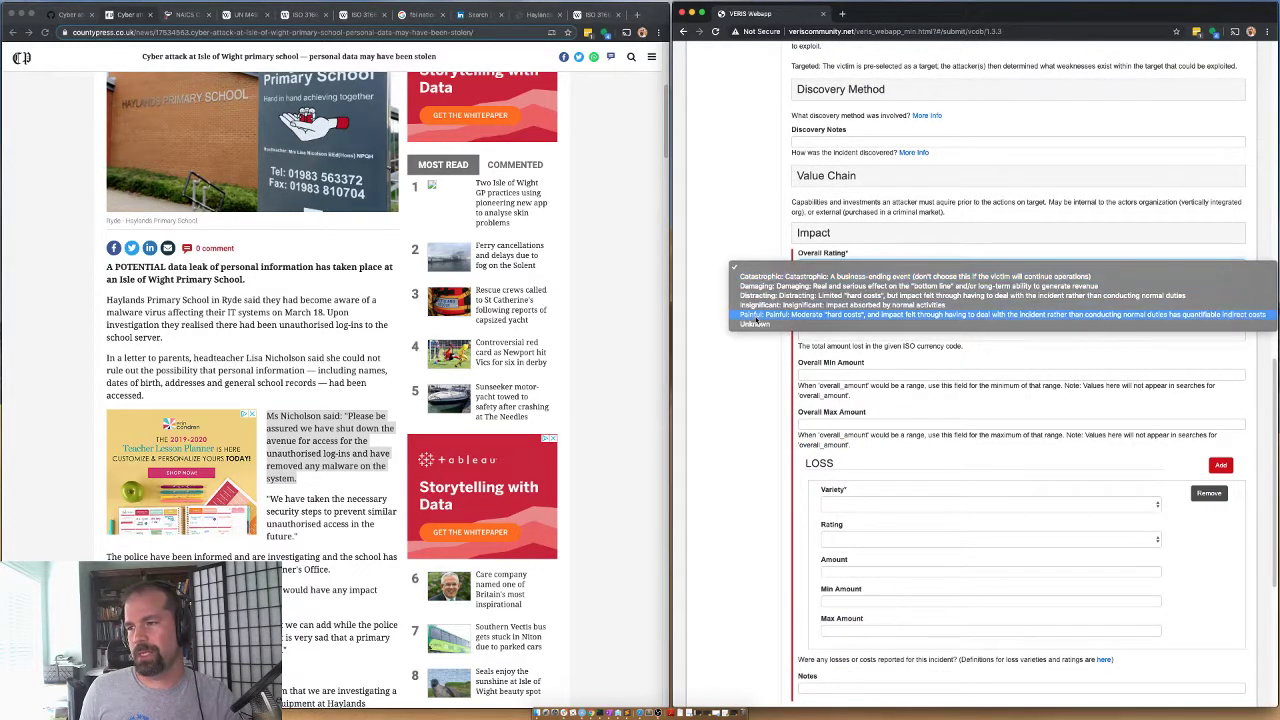
{"action": "left_click", "coordinate": [822, 258]}
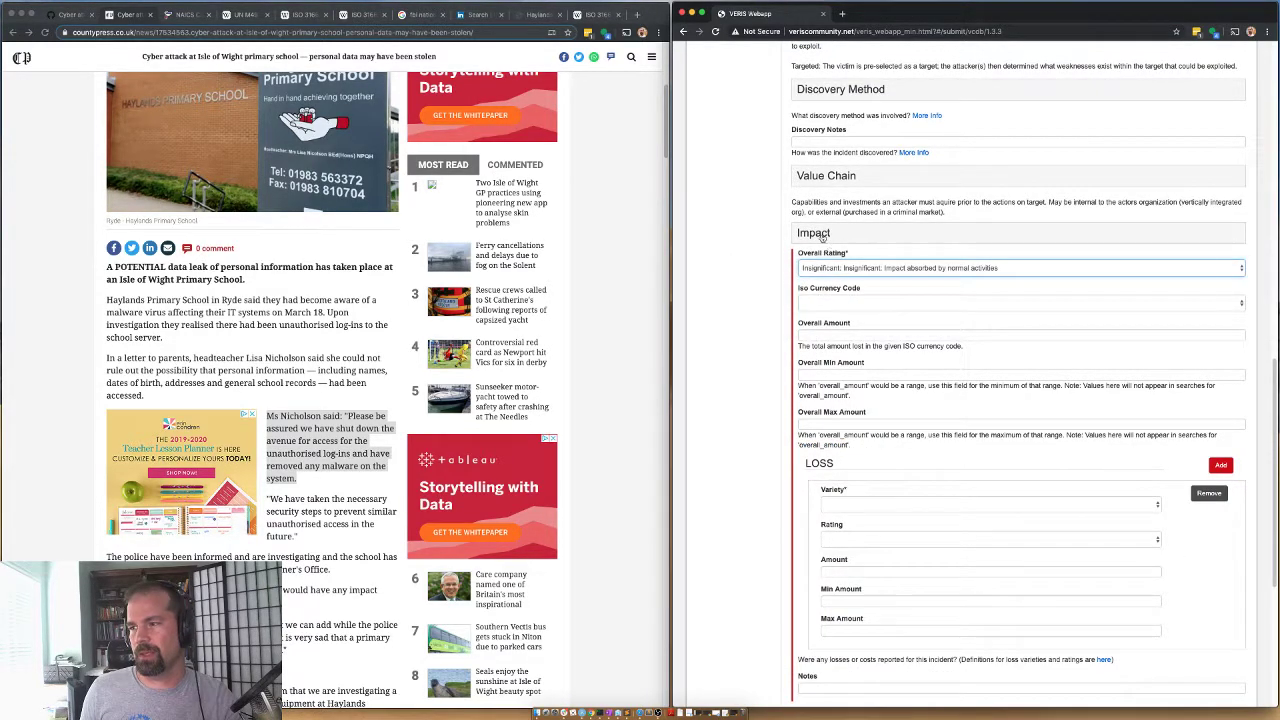
{"action": "left_click", "coordinate": [820, 236]}
Expand the Plus section and enter "random" as the Sub Source
{"action": "left_click", "coordinate": [805, 438]}
{"action": "scroll", "coordinate": [820, 400], "scroll_direction": "down", "scroll_amount": 1}
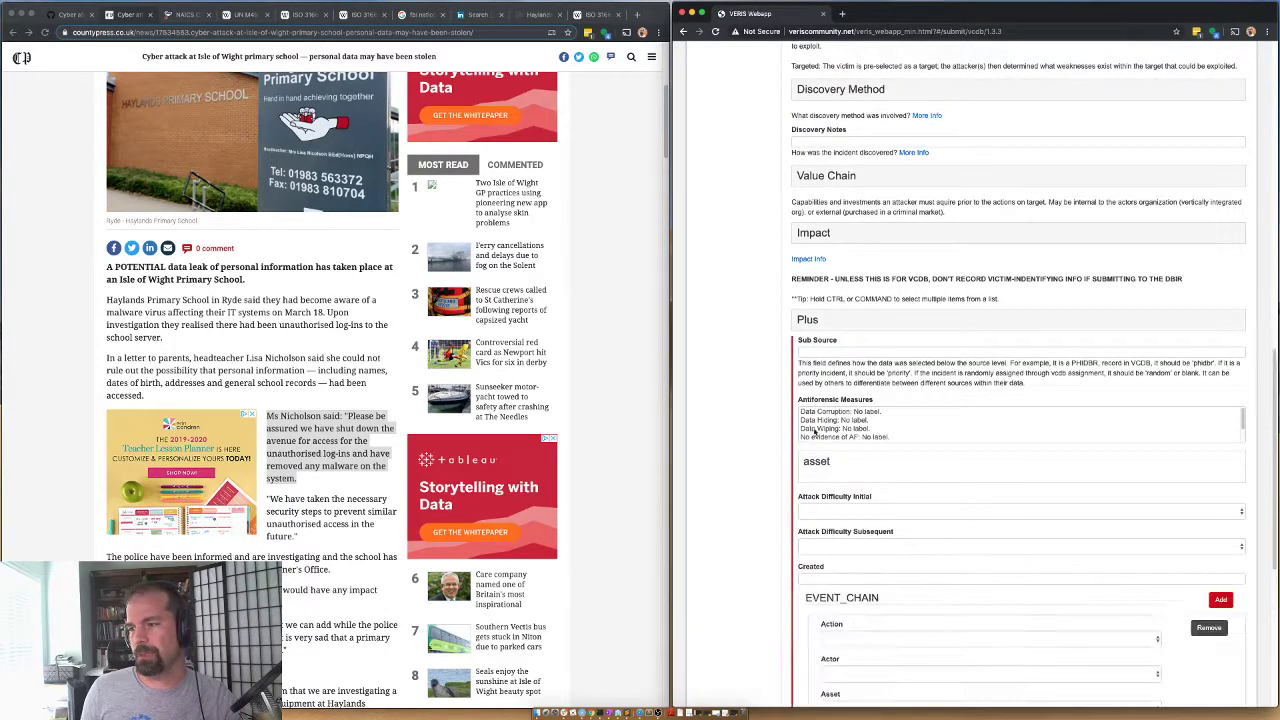
{"action": "left_click", "coordinate": [820, 351]}
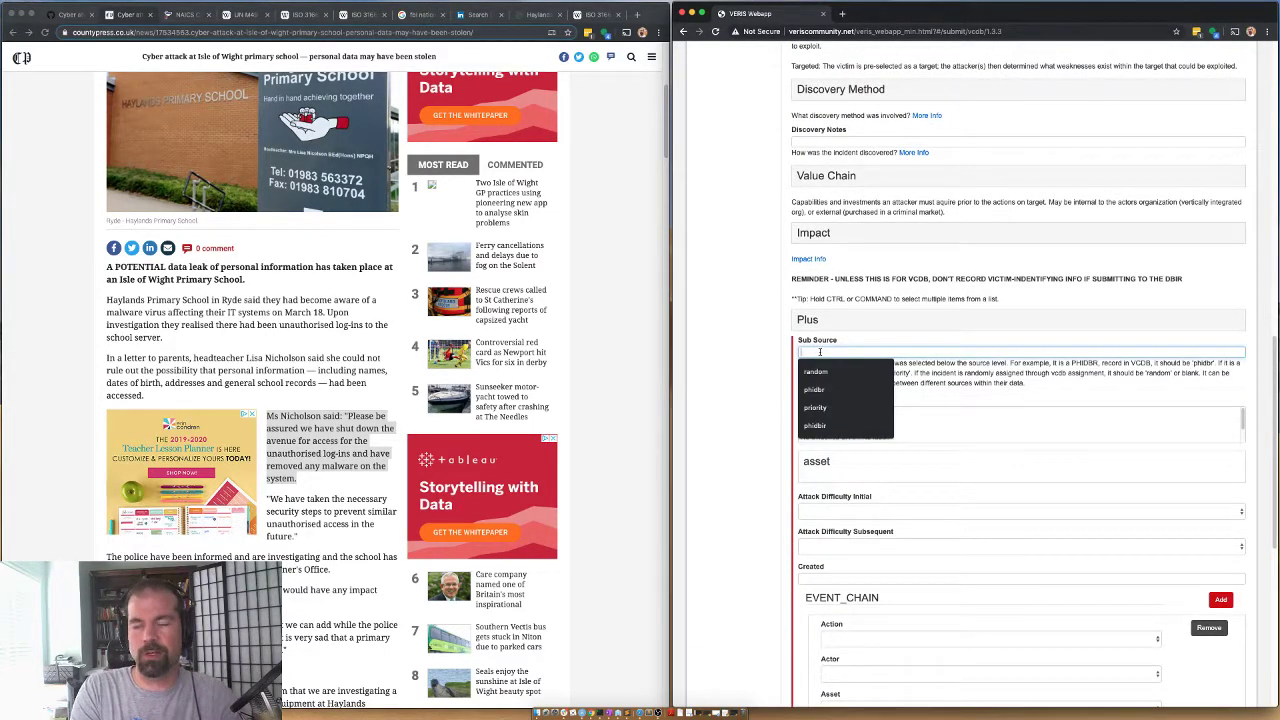
{"action": "type", "text": "random"}
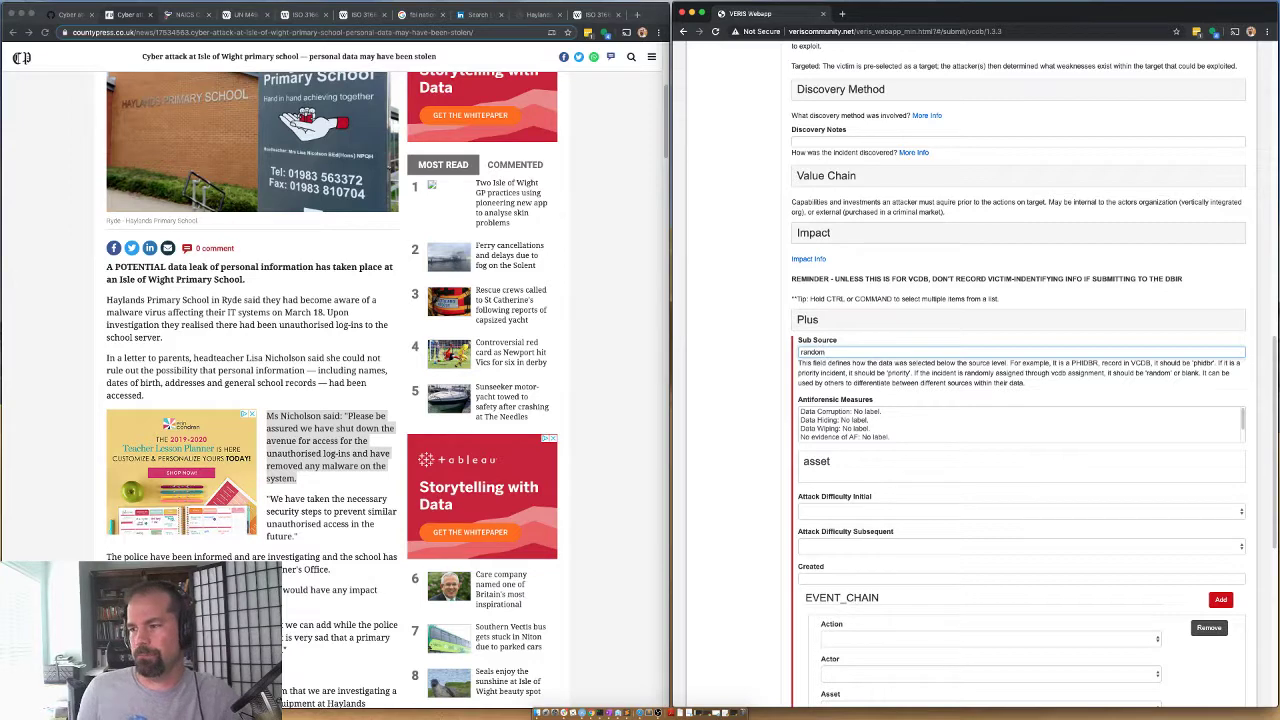
Set the first EVENT_CHAIN entry in the Plus section to Action hak, Actor ext and Asset srv
{"action": "scroll", "coordinate": [889, 560], "scroll_direction": "down", "scroll_amount": 1}
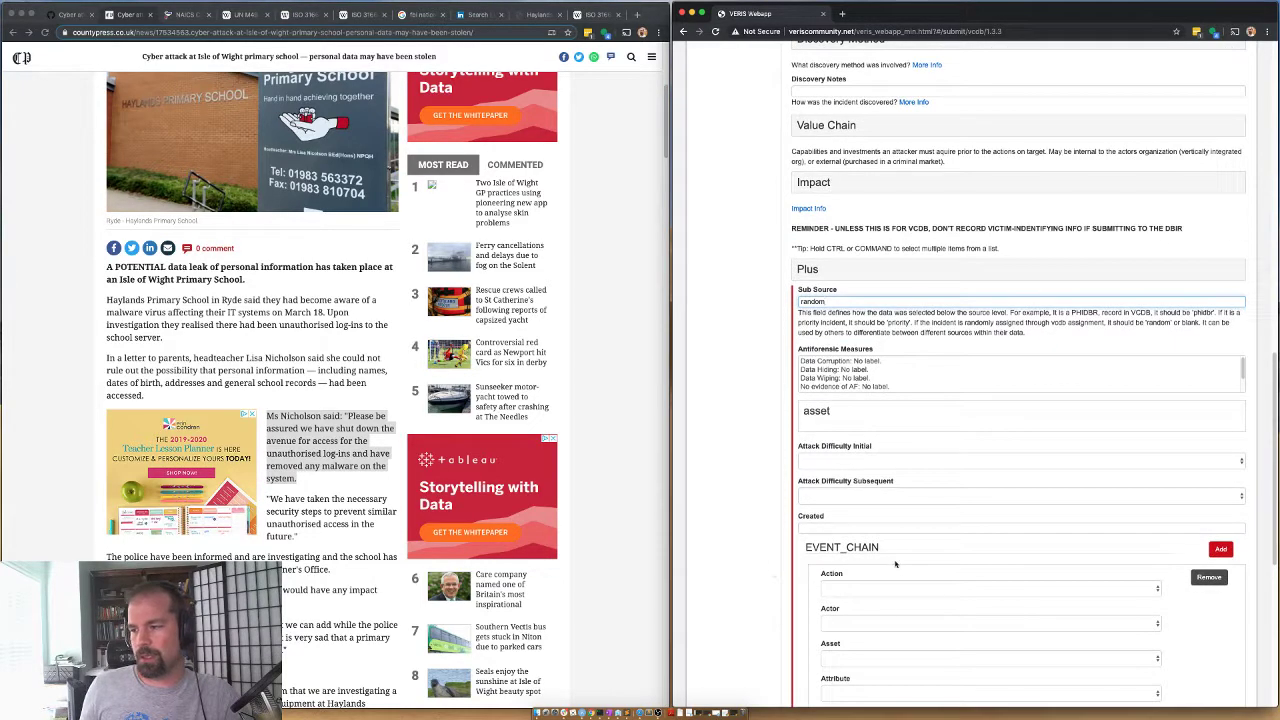
{"action": "scroll", "coordinate": [813, 549], "scroll_direction": "down", "scroll_amount": 1}
{"action": "left_click", "coordinate": [849, 530]}
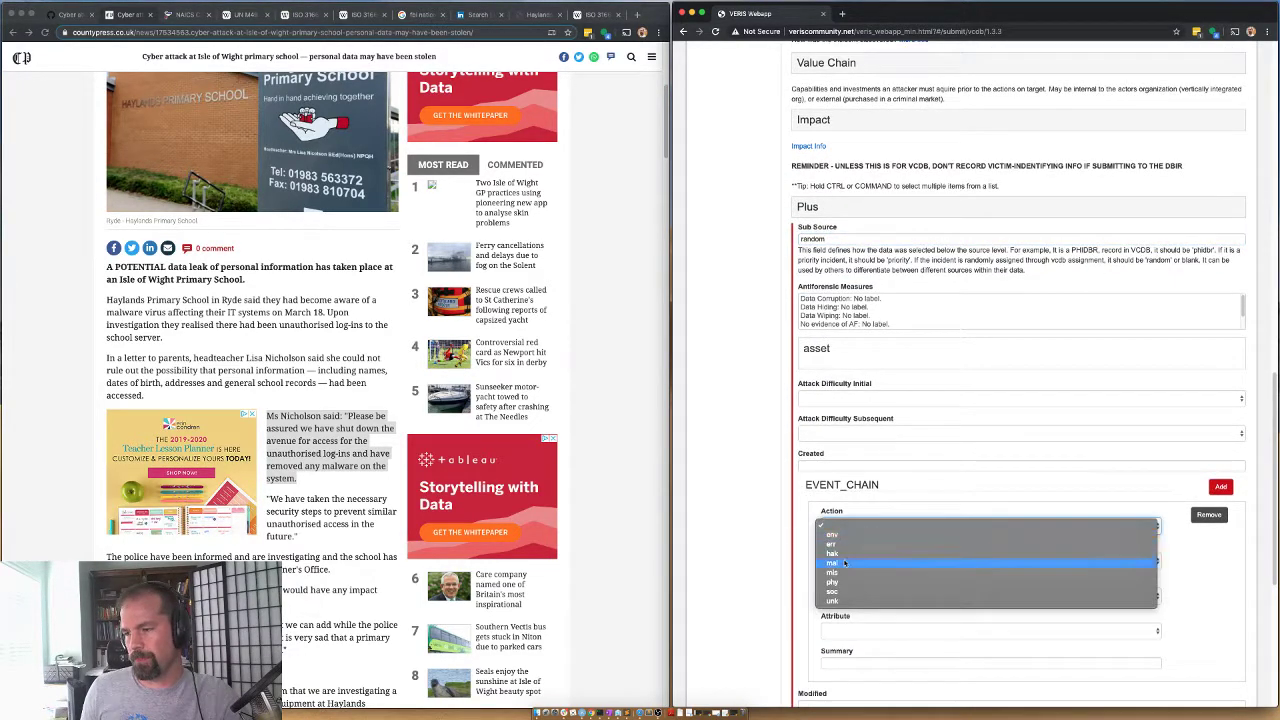
{"action": "left_click", "coordinate": [835, 553]}
{"action": "left_click", "coordinate": [836, 560]}
{"action": "left_click", "coordinate": [835, 570]}
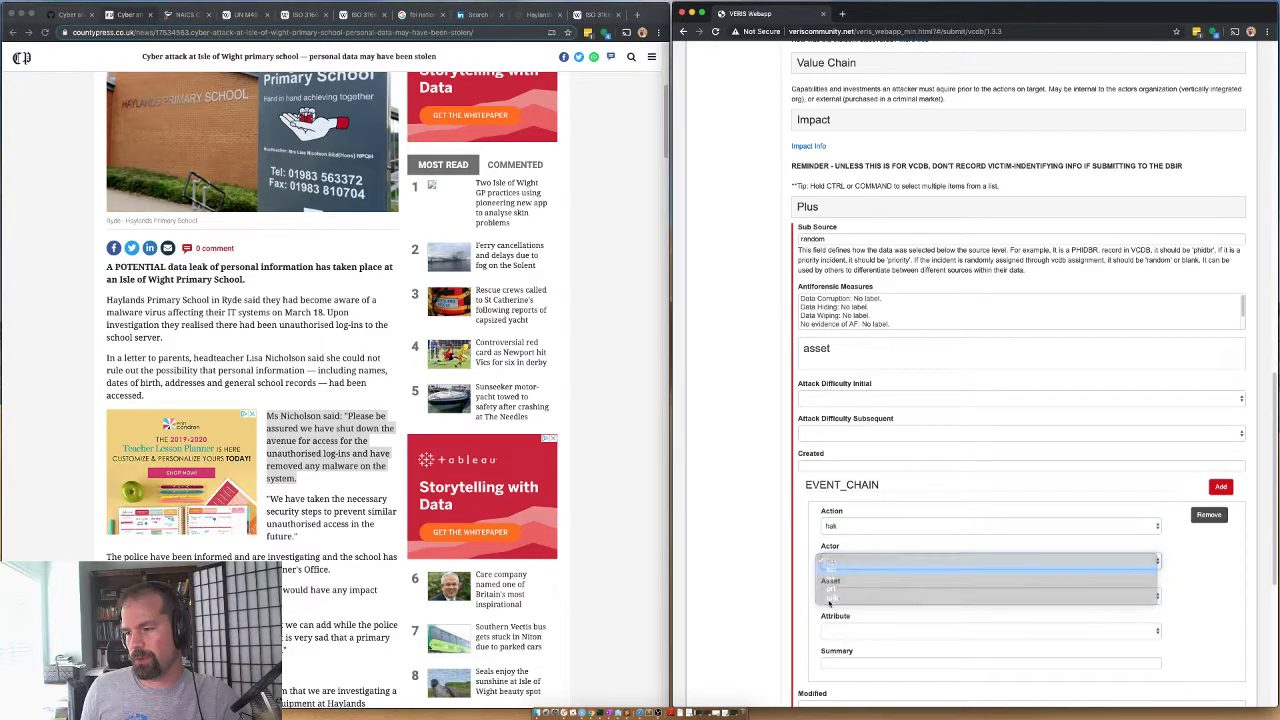
{"action": "left_click", "coordinate": [833, 594]}
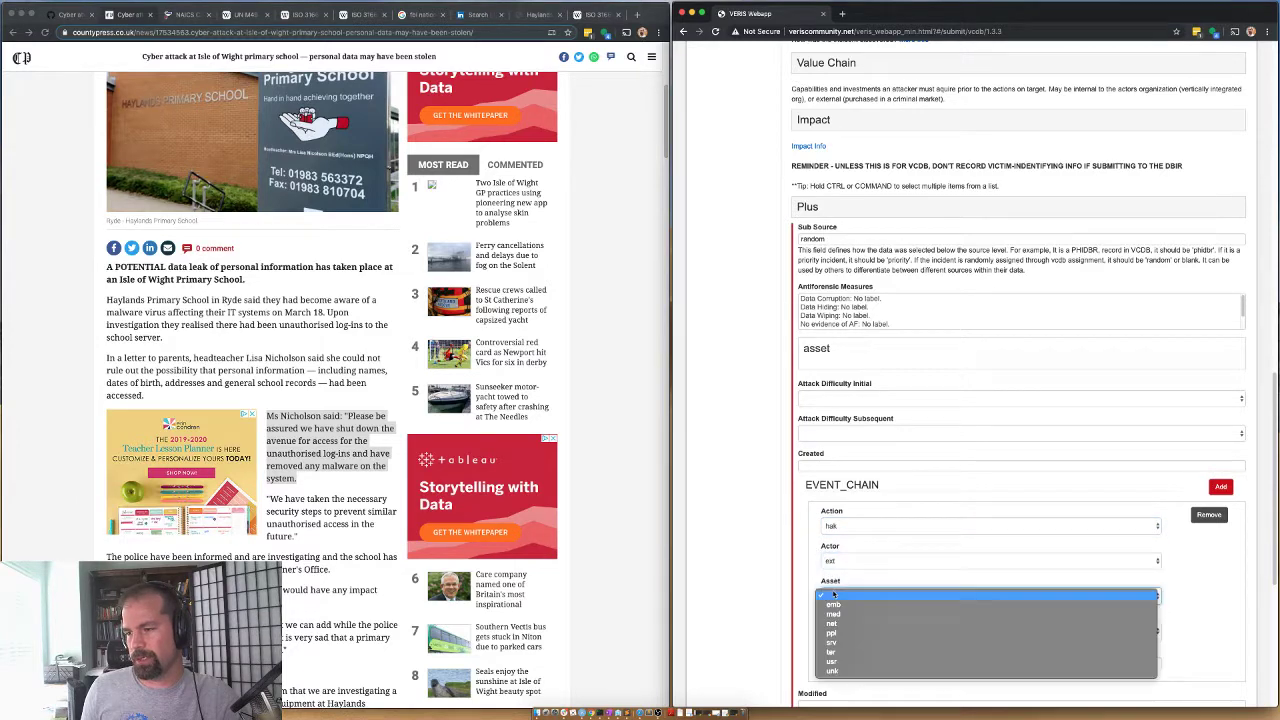
{"action": "left_click", "coordinate": [828, 645]}
{"action": "scroll", "coordinate": [828, 640], "scroll_direction": "down", "scroll_amount": 1}
{"action": "left_click", "coordinate": [840, 514]}
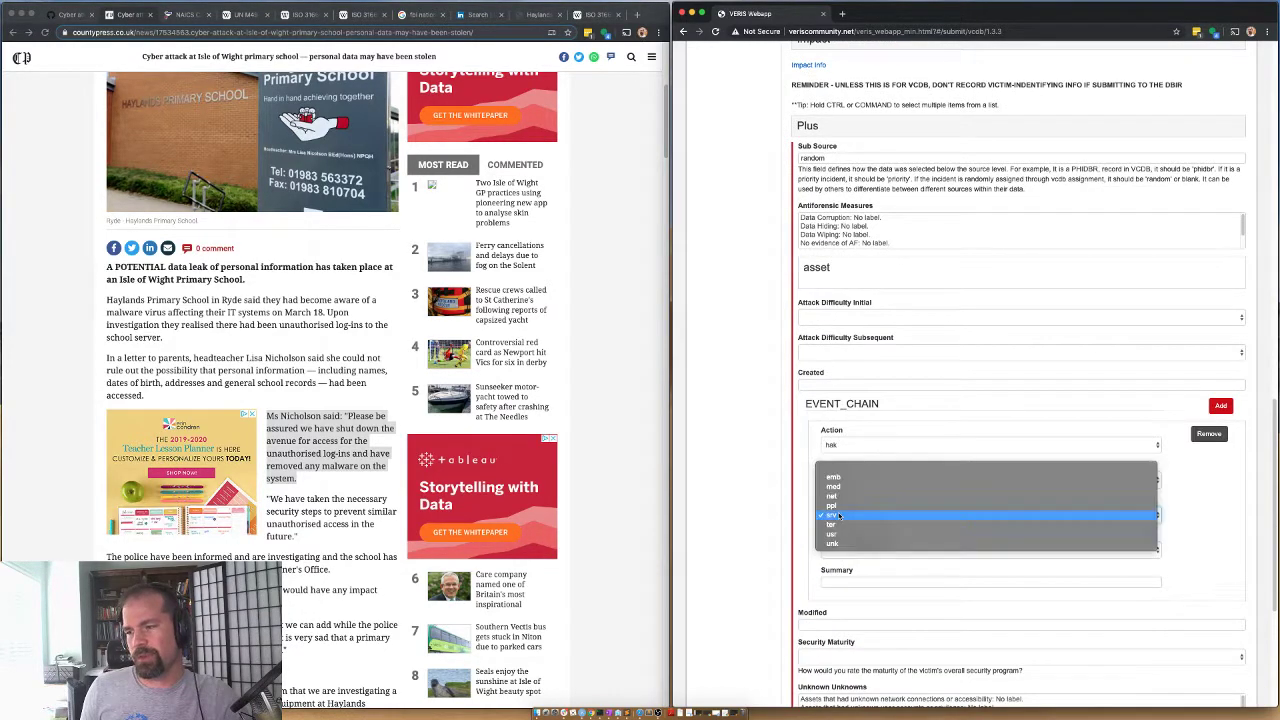
{"action": "left_click", "coordinate": [830, 516]}
Expand the Asset section, add a second asset with the variety S - Unknown, and collapse the section
{"action": "scroll", "coordinate": [810, 400], "scroll_direction": "up", "scroll_amount": 10}
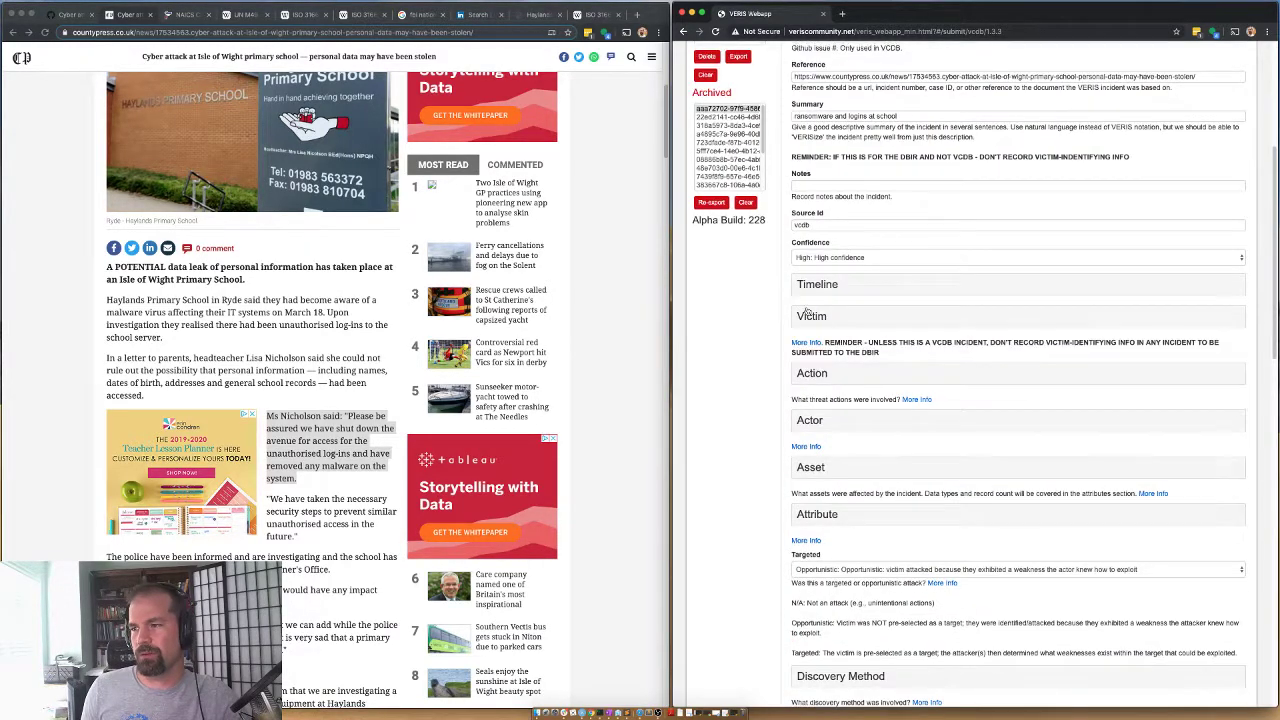
{"action": "left_click", "coordinate": [805, 470]}
{"action": "scroll", "coordinate": [842, 460], "scroll_direction": "down", "scroll_amount": 2}
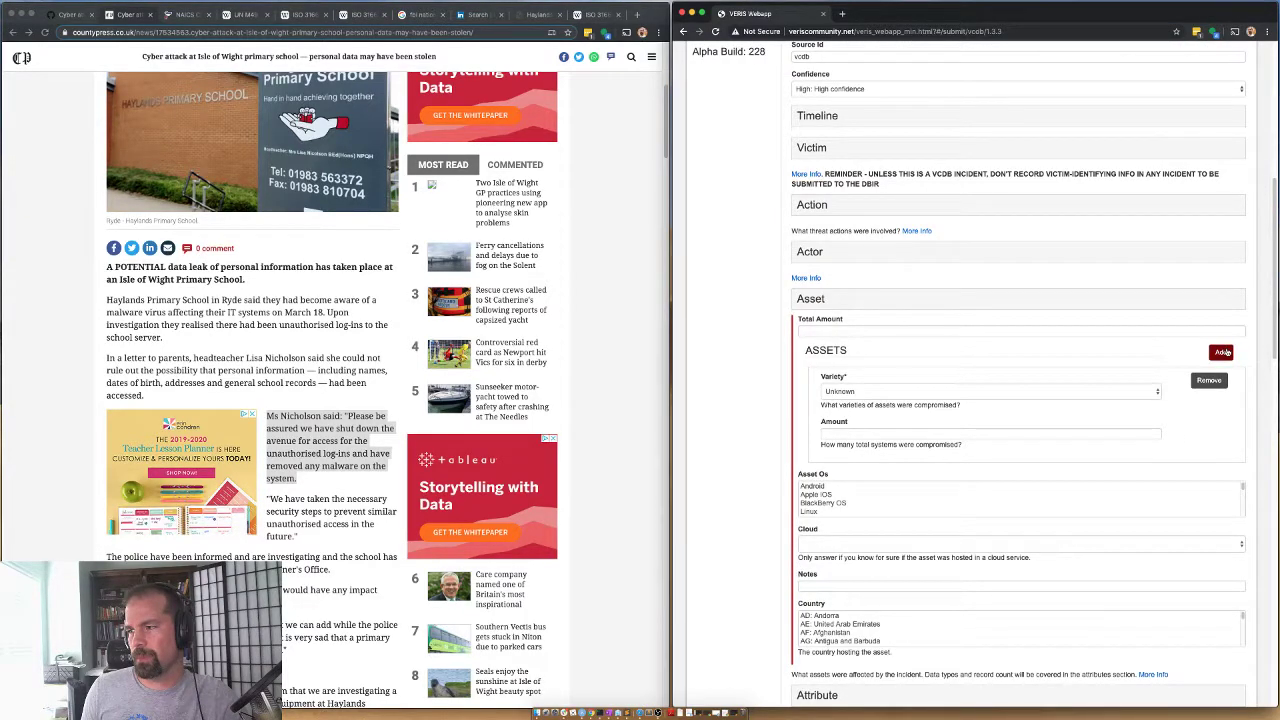
{"action": "left_click", "coordinate": [1224, 352]}
{"action": "left_click", "coordinate": [834, 494]}
{"action": "scroll", "coordinate": [855, 600], "scroll_direction": "down", "scroll_amount": 10}
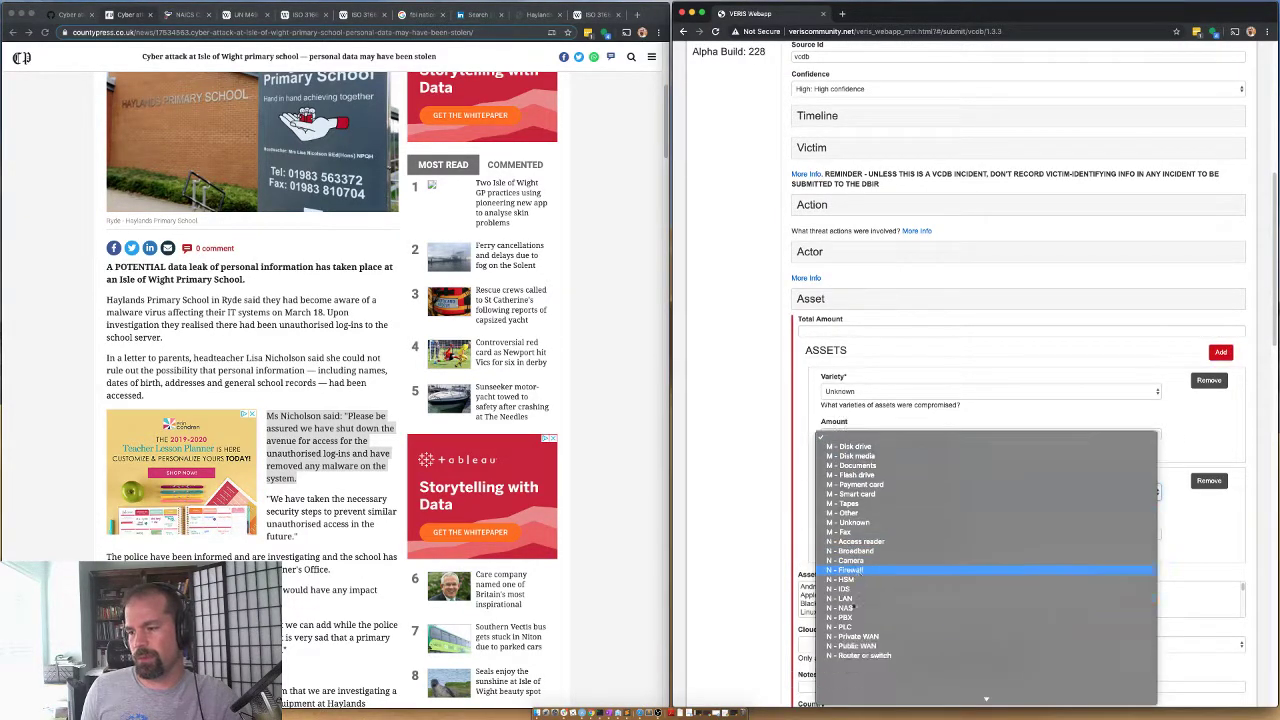
{"action": "scroll", "coordinate": [857, 640], "scroll_direction": "down", "scroll_amount": 1}
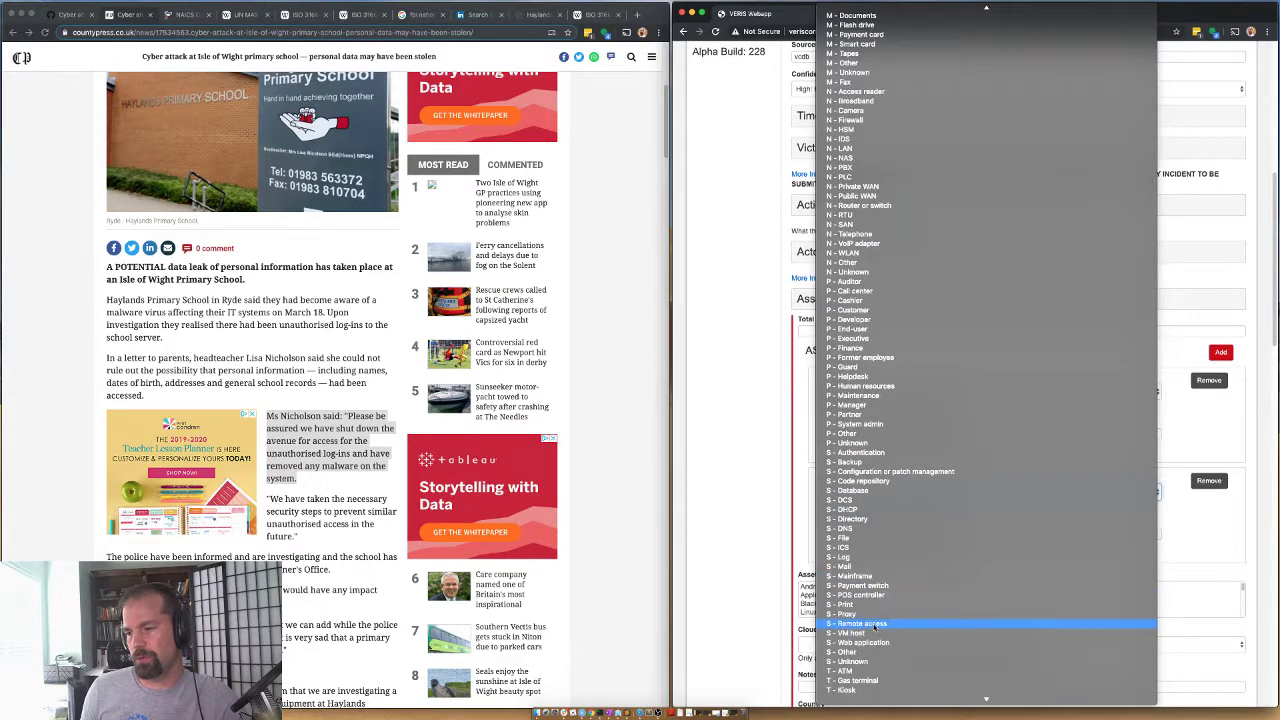
{"action": "left_click", "coordinate": [857, 651]}
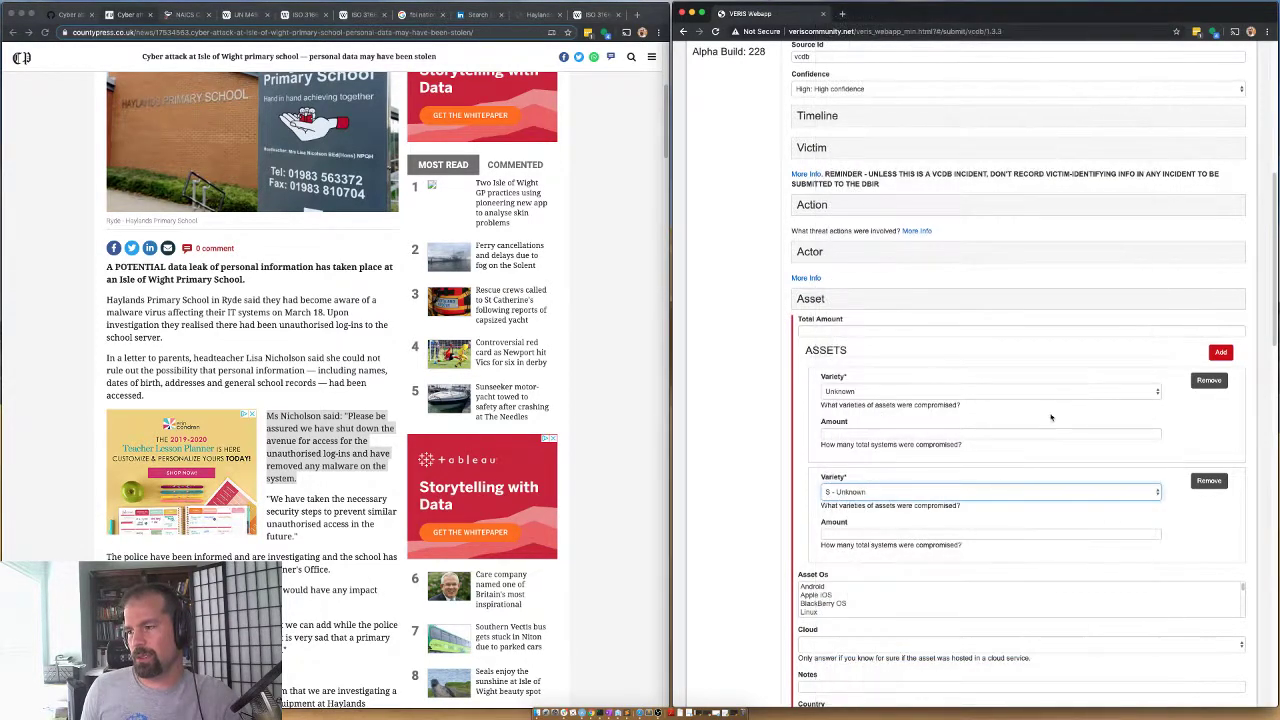
{"action": "left_click", "coordinate": [802, 297]}
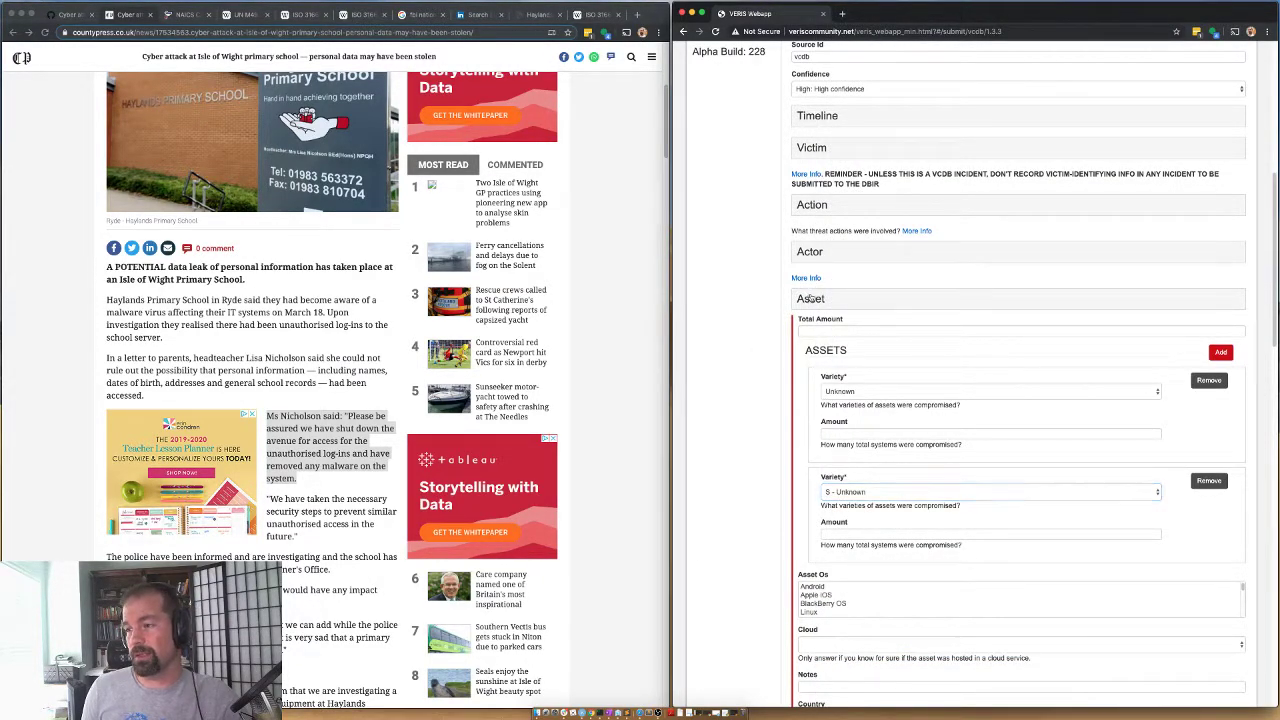
Set the Attribute of the first EVENT_CHAIN entry to ia
{"action": "scroll", "coordinate": [812, 481], "scroll_direction": "down", "scroll_amount": 8}
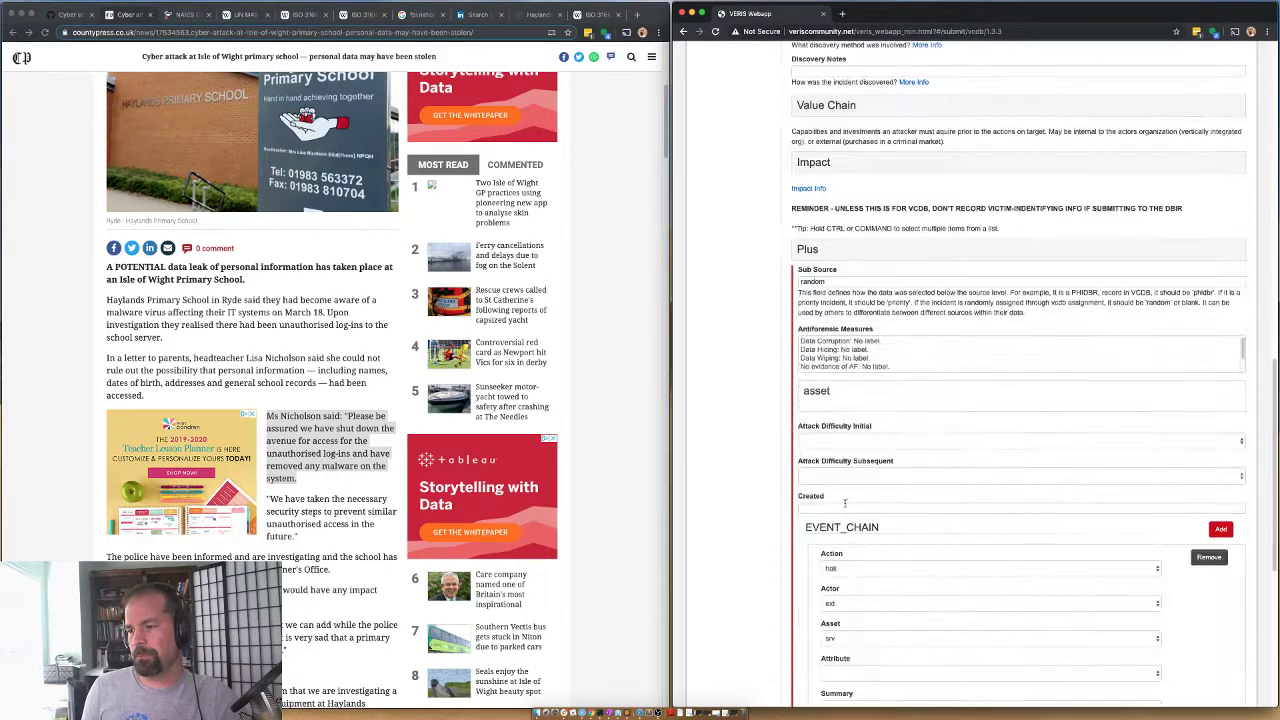
{"action": "left_click", "coordinate": [832, 552]}
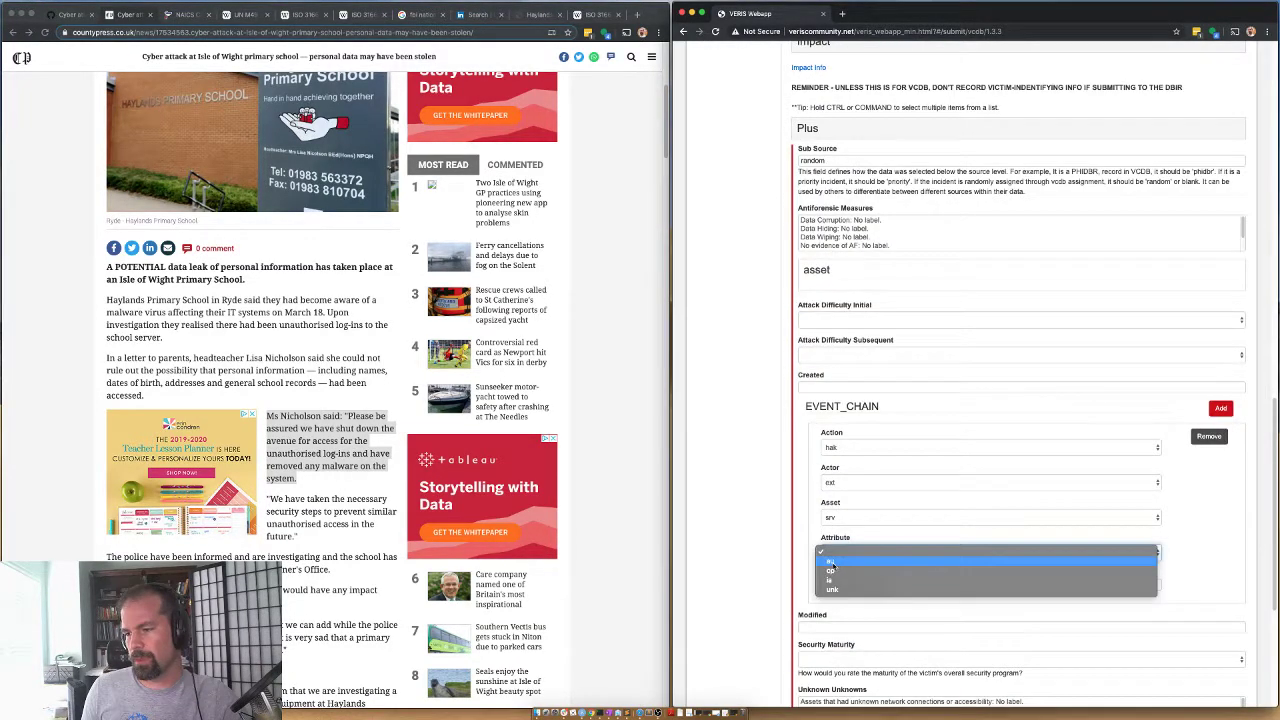
{"action": "left_click", "coordinate": [838, 590]}
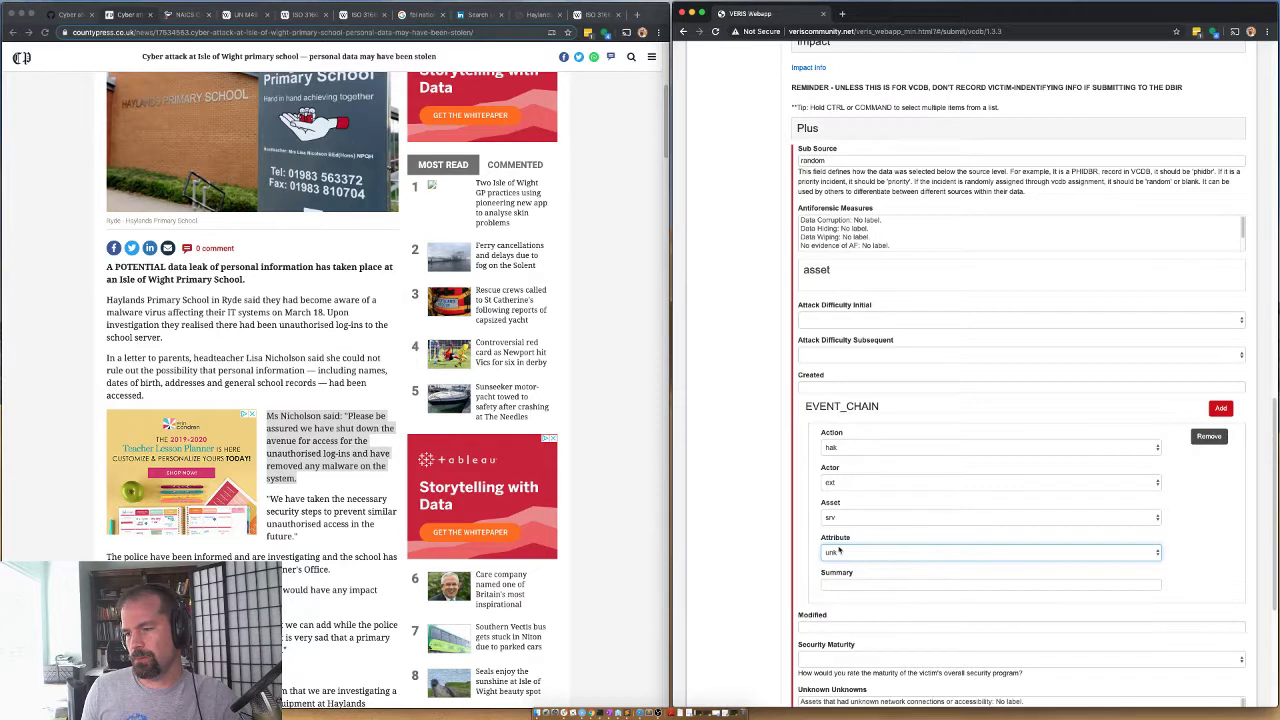
{"action": "left_click", "coordinate": [836, 551]}
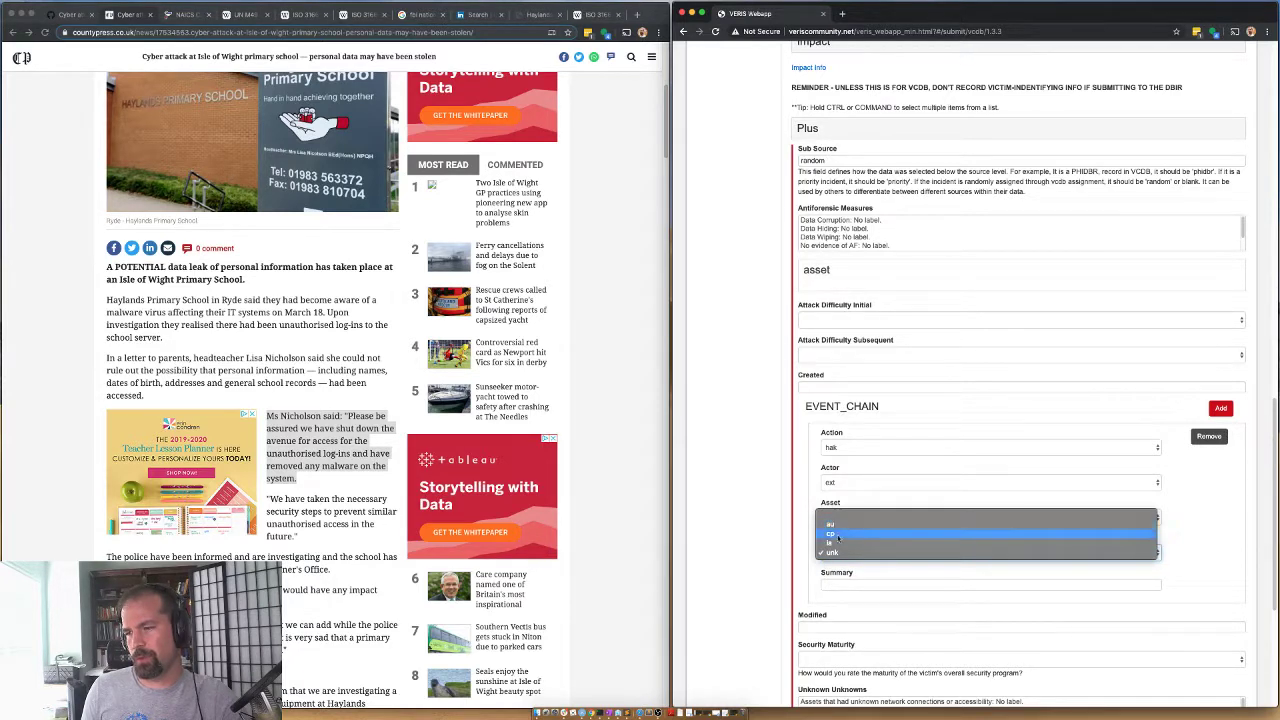
{"action": "left_click", "coordinate": [838, 544]}
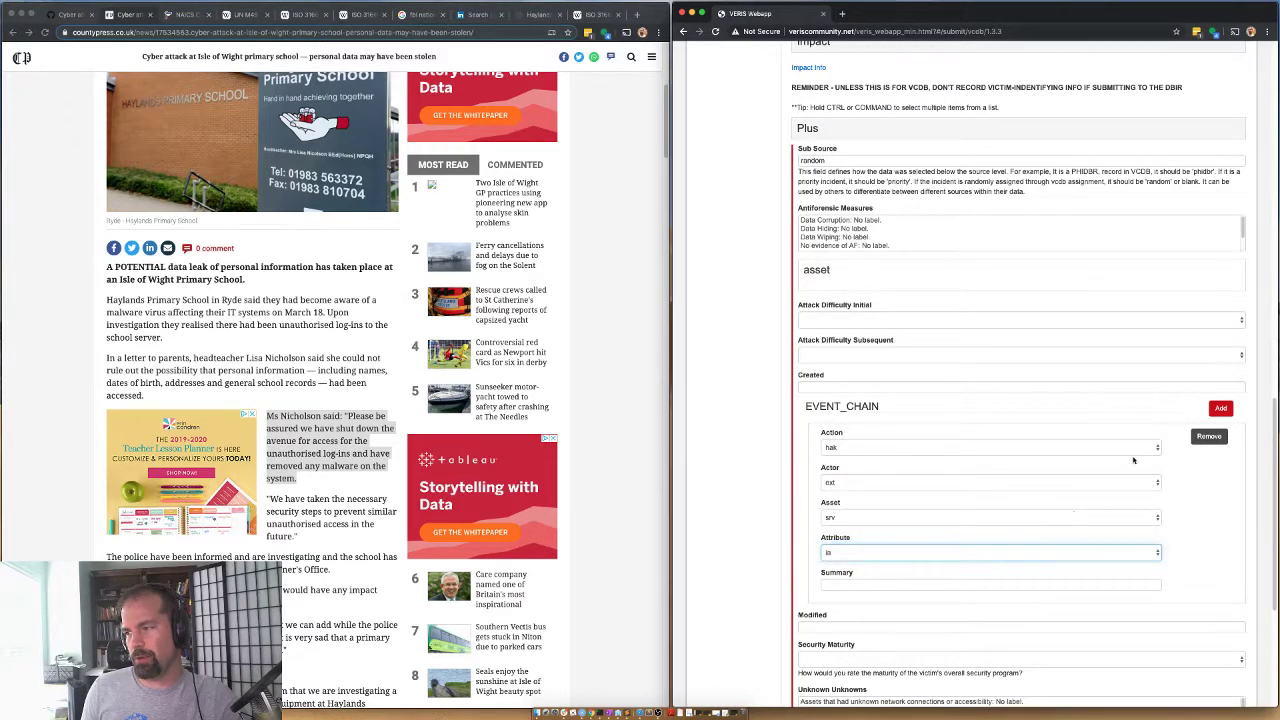
Add a second EVENT_CHAIN entry with Action mal, Actor ext, Asset unk and Attribute ia
{"action": "left_click", "coordinate": [1220, 408]}
{"action": "left_click", "coordinate": [835, 640]}
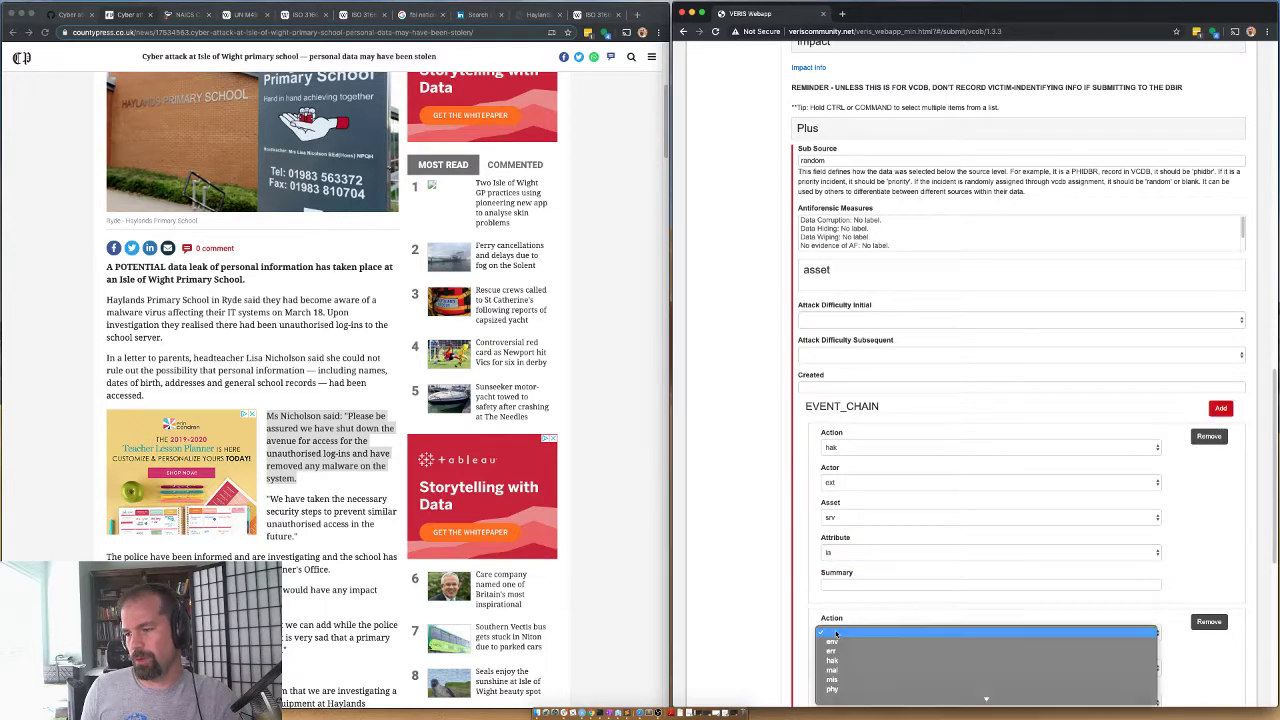
{"action": "left_click", "coordinate": [828, 668]}
{"action": "scroll", "coordinate": [753, 563], "scroll_direction": "down", "scroll_amount": 1}
{"action": "scroll", "coordinate": [753, 563], "scroll_direction": "down", "scroll_amount": 1}
{"action": "left_click", "coordinate": [830, 523]}
{"action": "left_click", "coordinate": [828, 551]}
{"action": "left_click", "coordinate": [828, 555]}
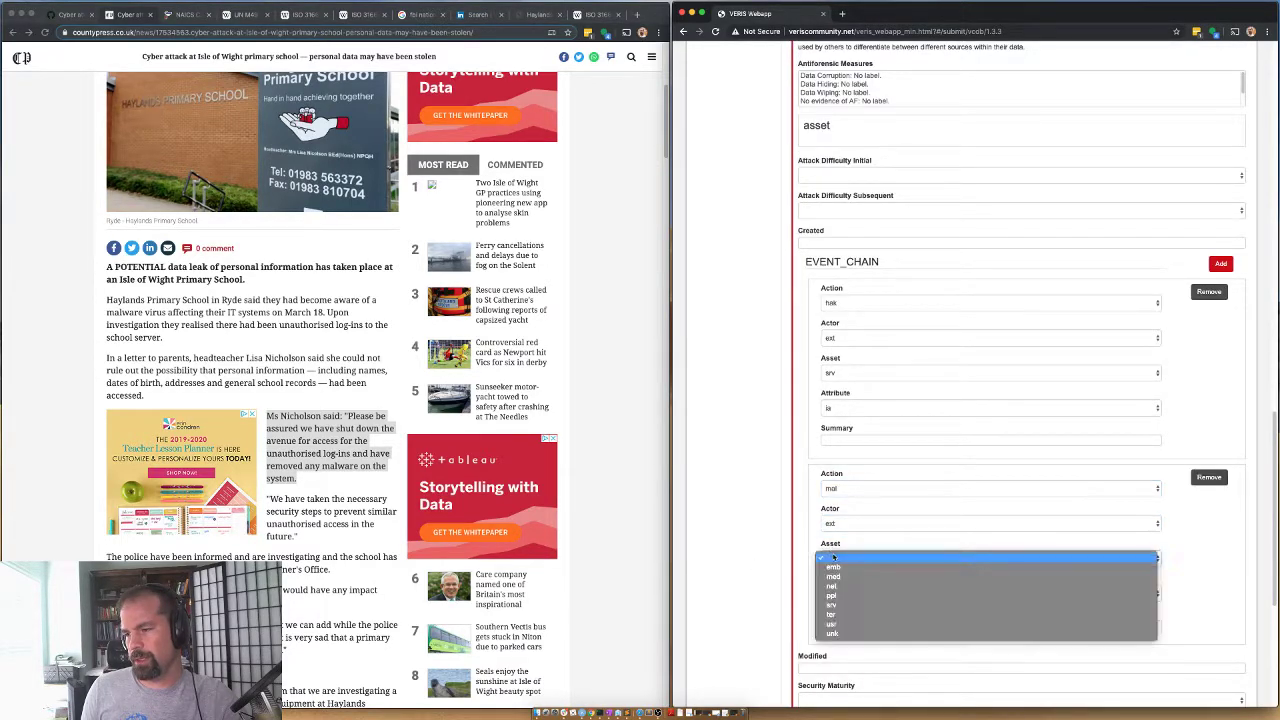
{"action": "left_click", "coordinate": [833, 633]}
{"action": "left_click", "coordinate": [834, 594]}
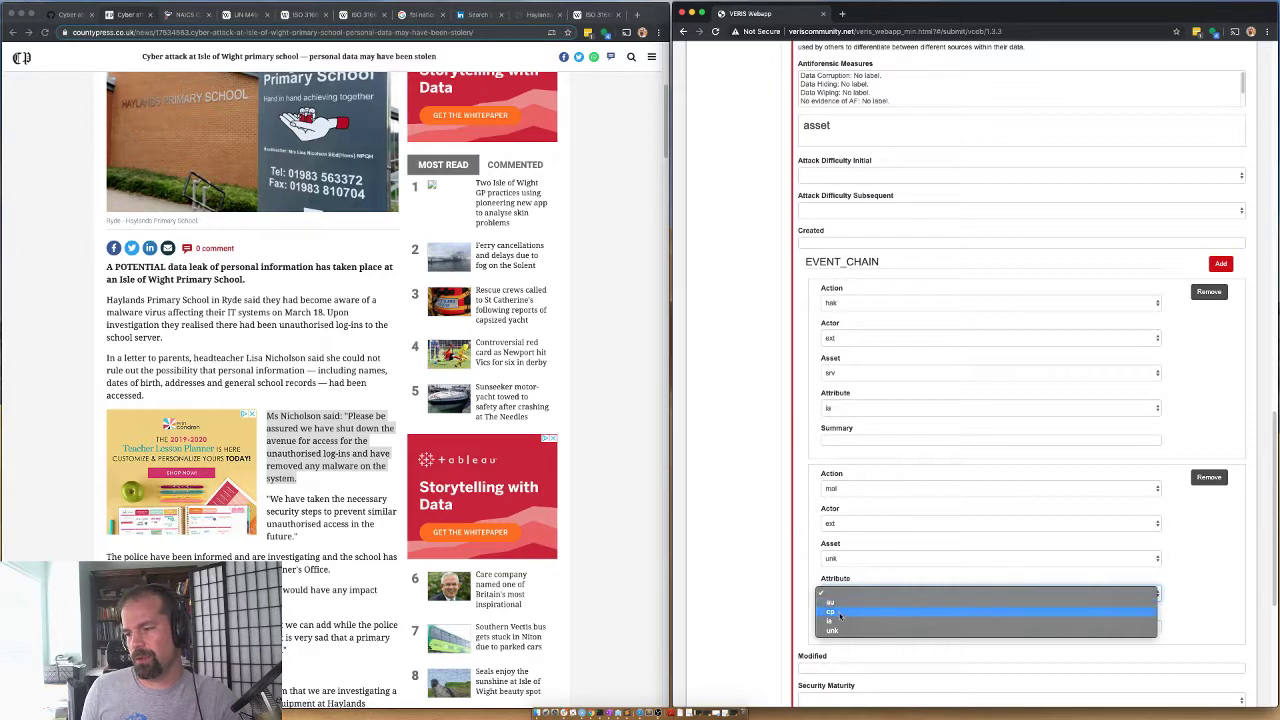
{"action": "left_click", "coordinate": [835, 621]}
Add a third EVENT_CHAIN entry with Action mal, Actor ext, Asset srv and Attribute au
{"action": "left_click", "coordinate": [1221, 264]}
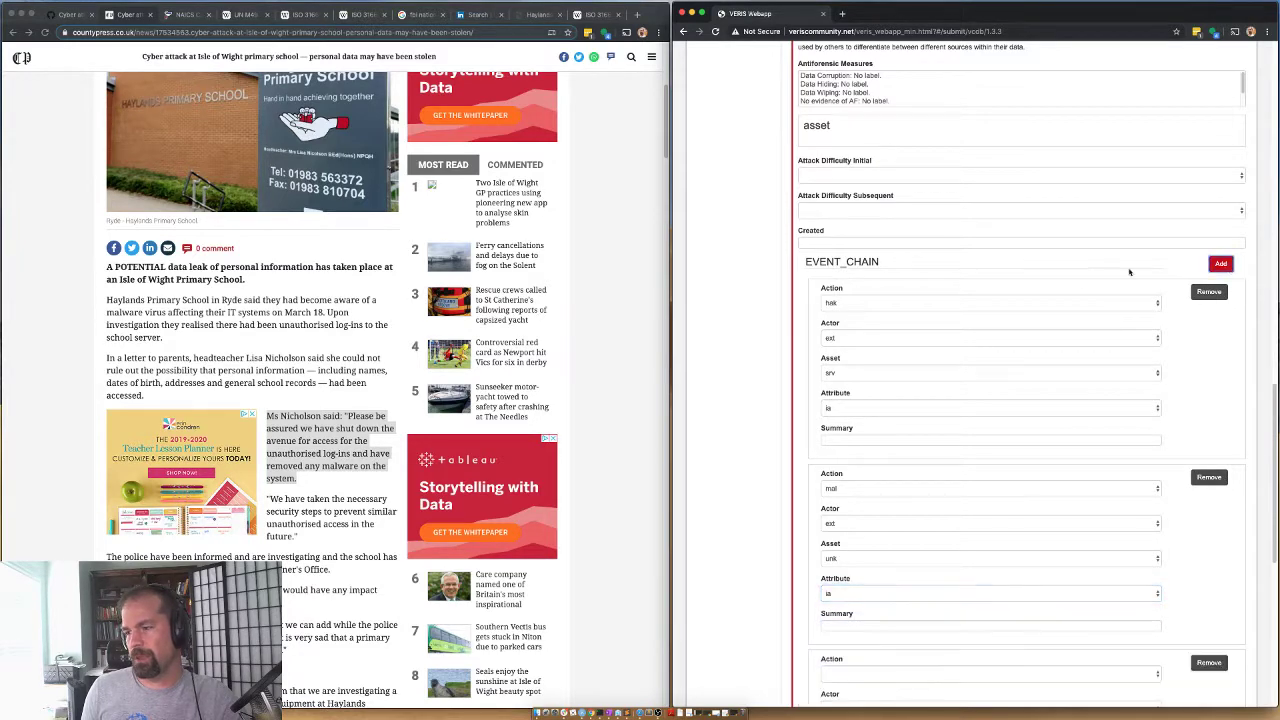
{"action": "scroll", "coordinate": [1000, 400], "scroll_direction": "down", "scroll_amount": 3}
{"action": "left_click", "coordinate": [860, 510]}
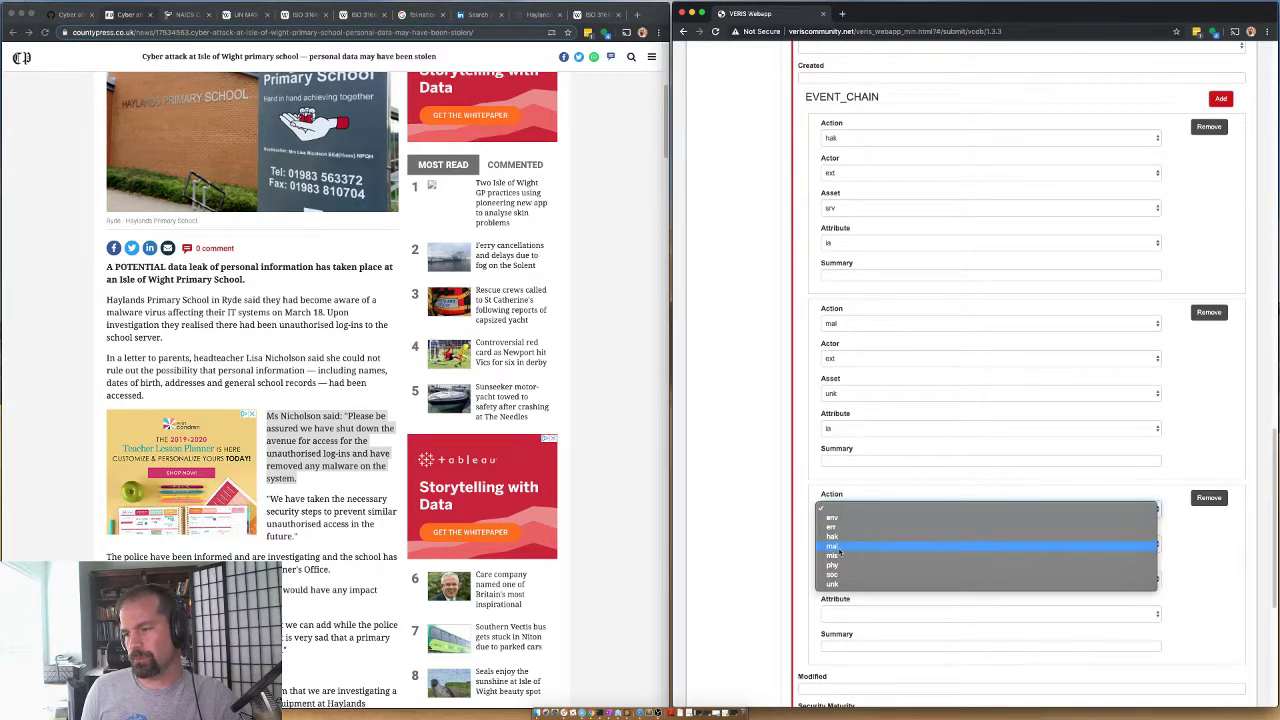
{"action": "left_click", "coordinate": [838, 547]}
{"action": "left_click", "coordinate": [840, 543]}
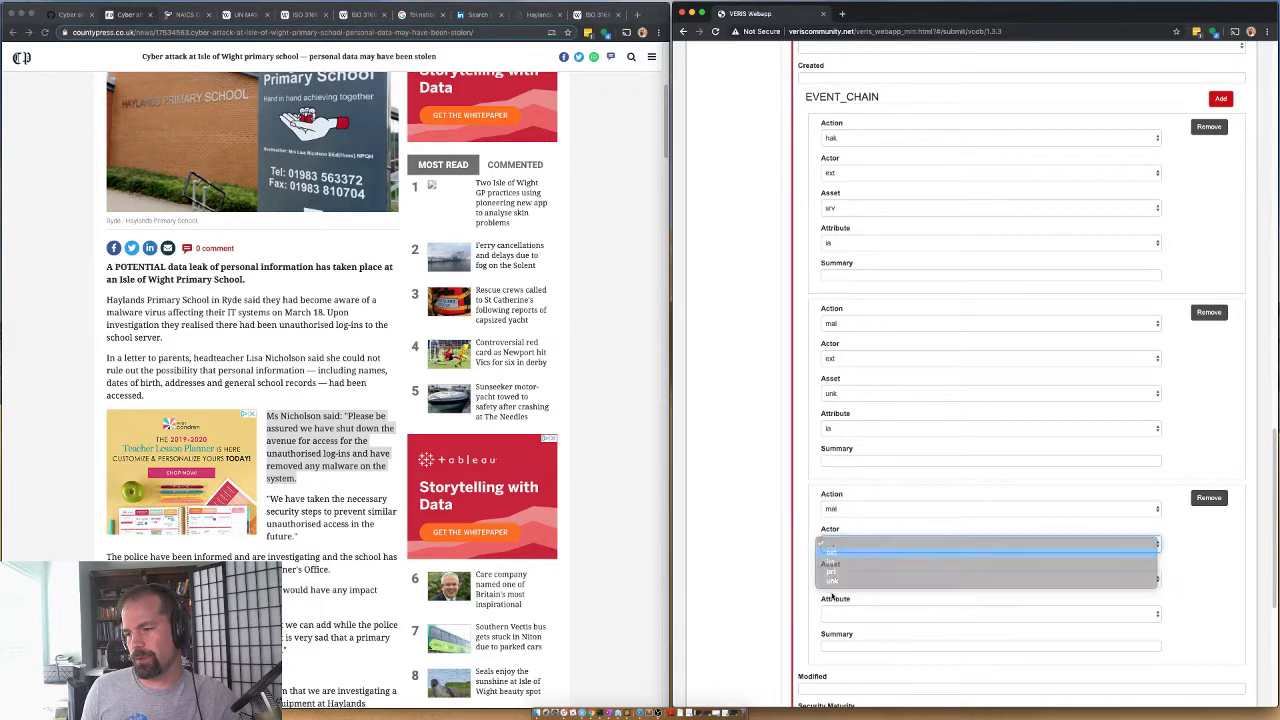
{"action": "left_click", "coordinate": [835, 553]}
{"action": "left_click", "coordinate": [833, 579]}
{"action": "left_click", "coordinate": [833, 625]}
{"action": "left_click", "coordinate": [831, 614]}
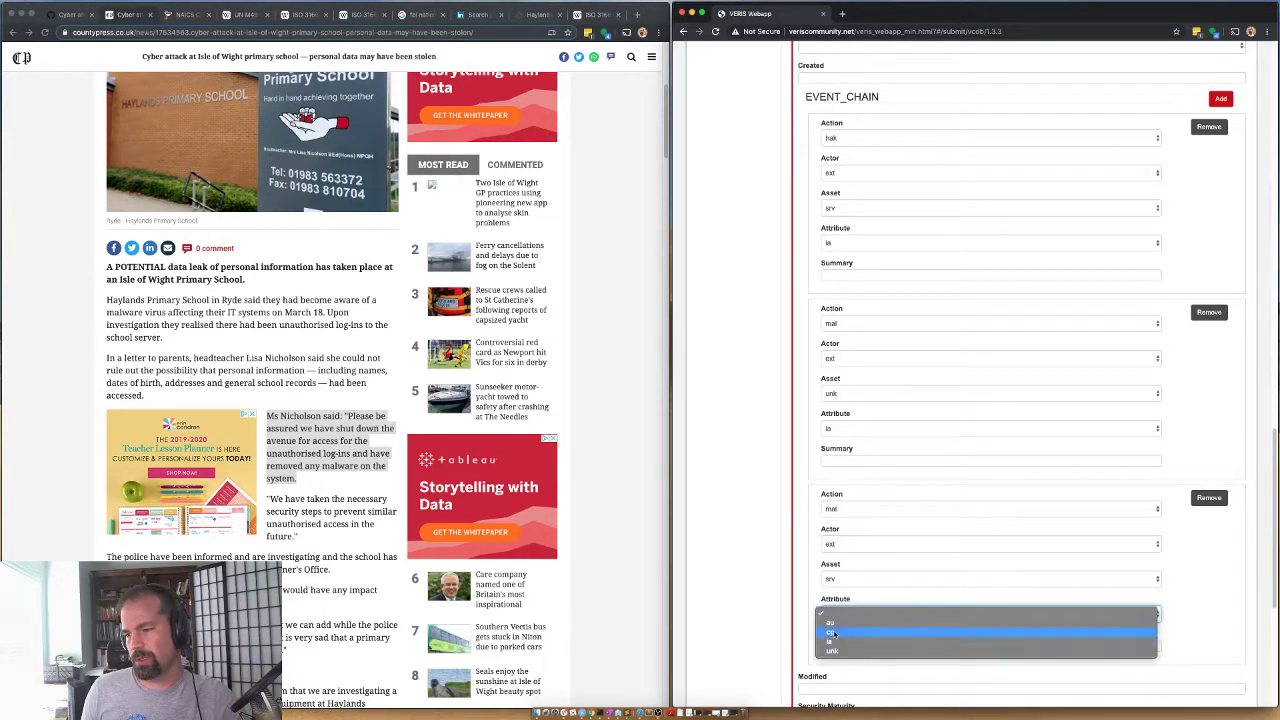
{"action": "left_click", "coordinate": [833, 614]}
{"action": "left_click", "coordinate": [834, 614]}
{"action": "left_click", "coordinate": [833, 623]}
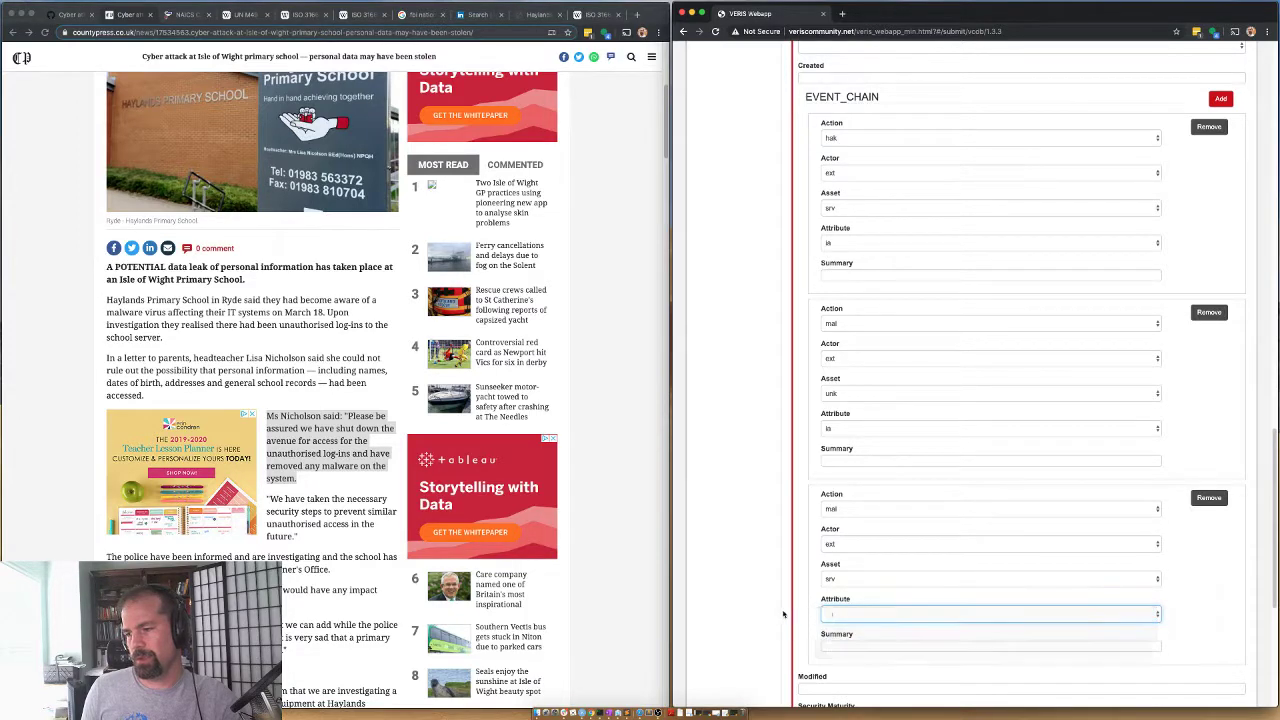
Set the Analysis Status to Validated and save the incident
{"action": "scroll", "coordinate": [785, 588], "scroll_direction": "down", "scroll_amount": 5}
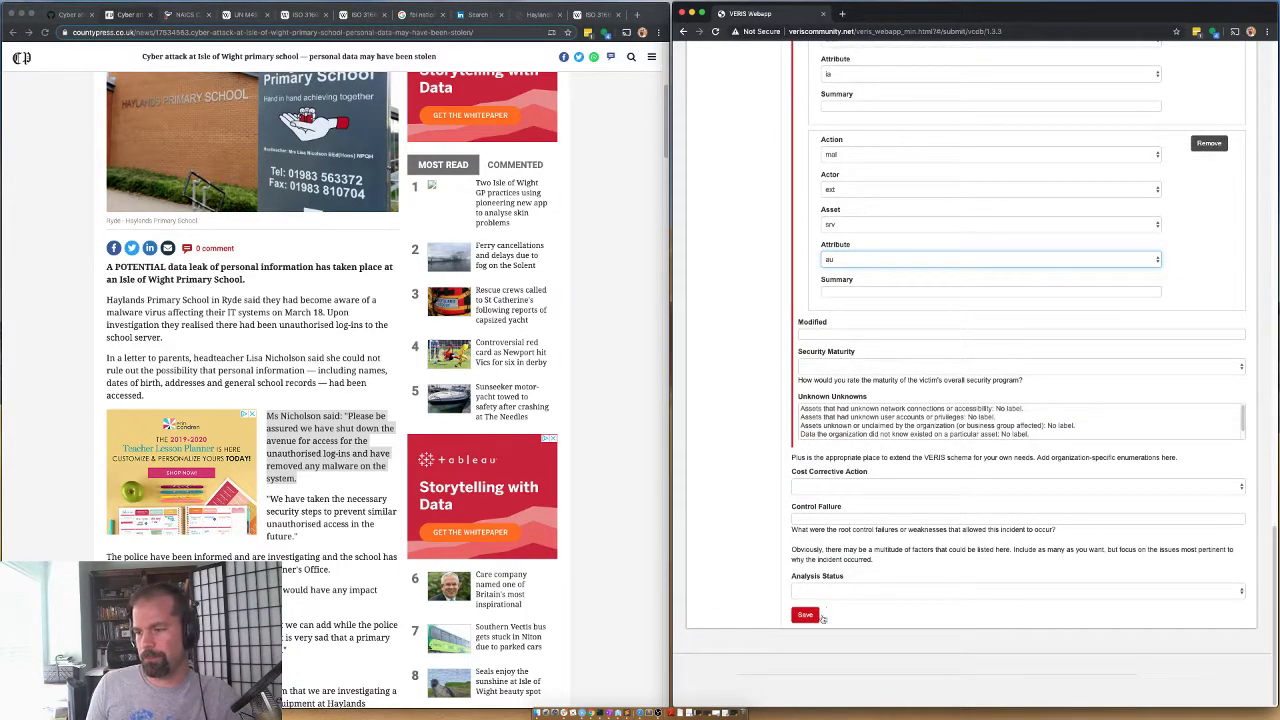
{"action": "left_click", "coordinate": [811, 592]}
{"action": "left_click", "coordinate": [812, 624]}
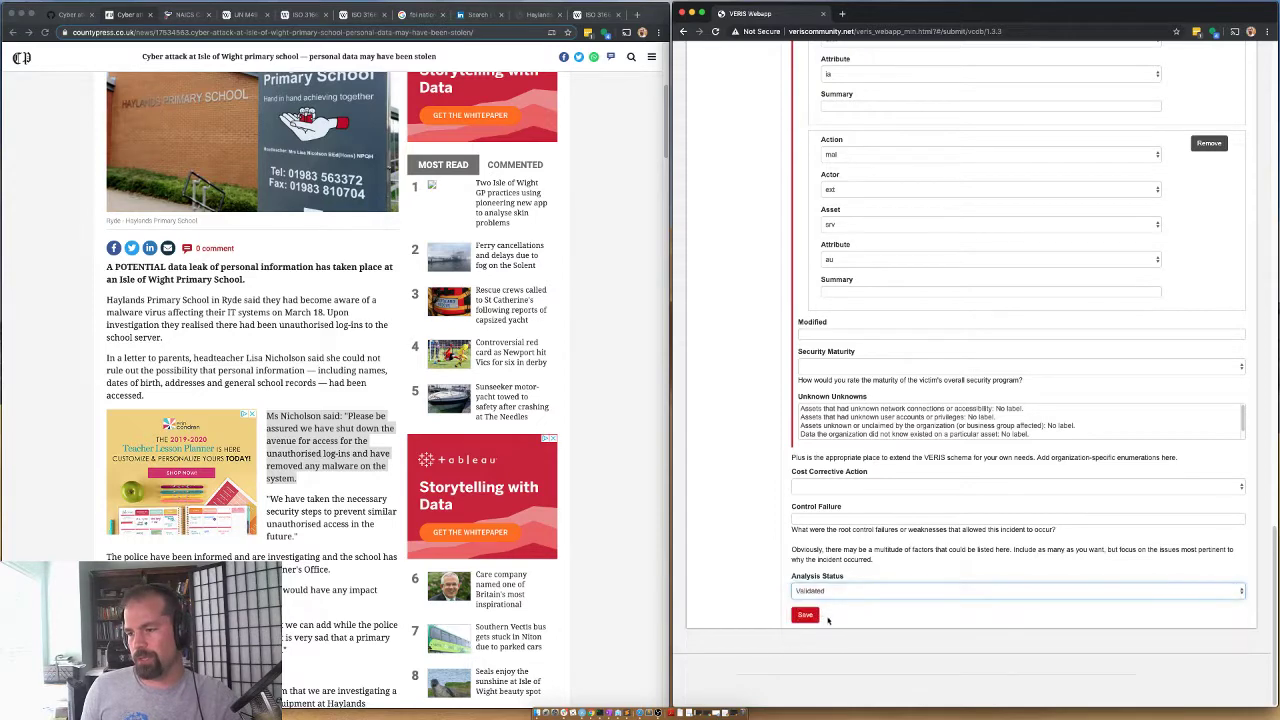
{"action": "left_click", "coordinate": [805, 615]}
Copy the saved incident's full JSON into a new file in the text editor, then go back to the browser
{"action": "left_click_drag", "start_coordinate": [1004, 251], "coordinate": [703, 150]}
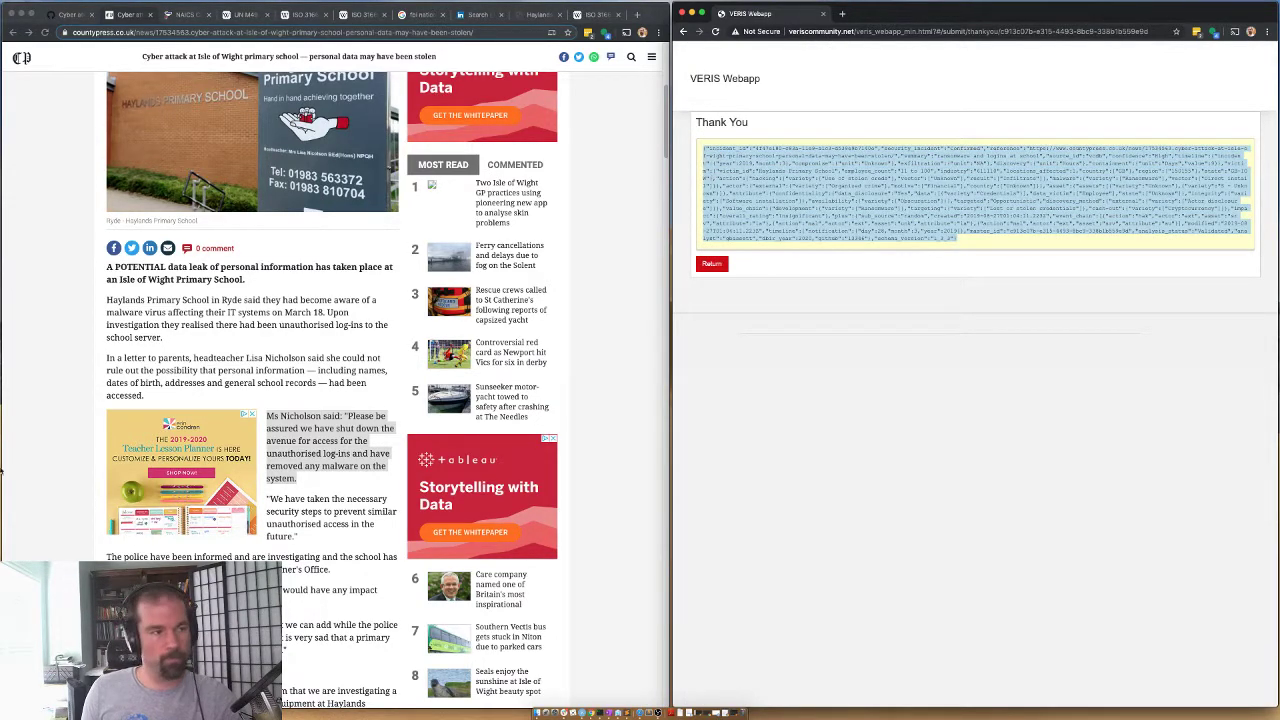
{"action": "key", "text": "super+Tab"}
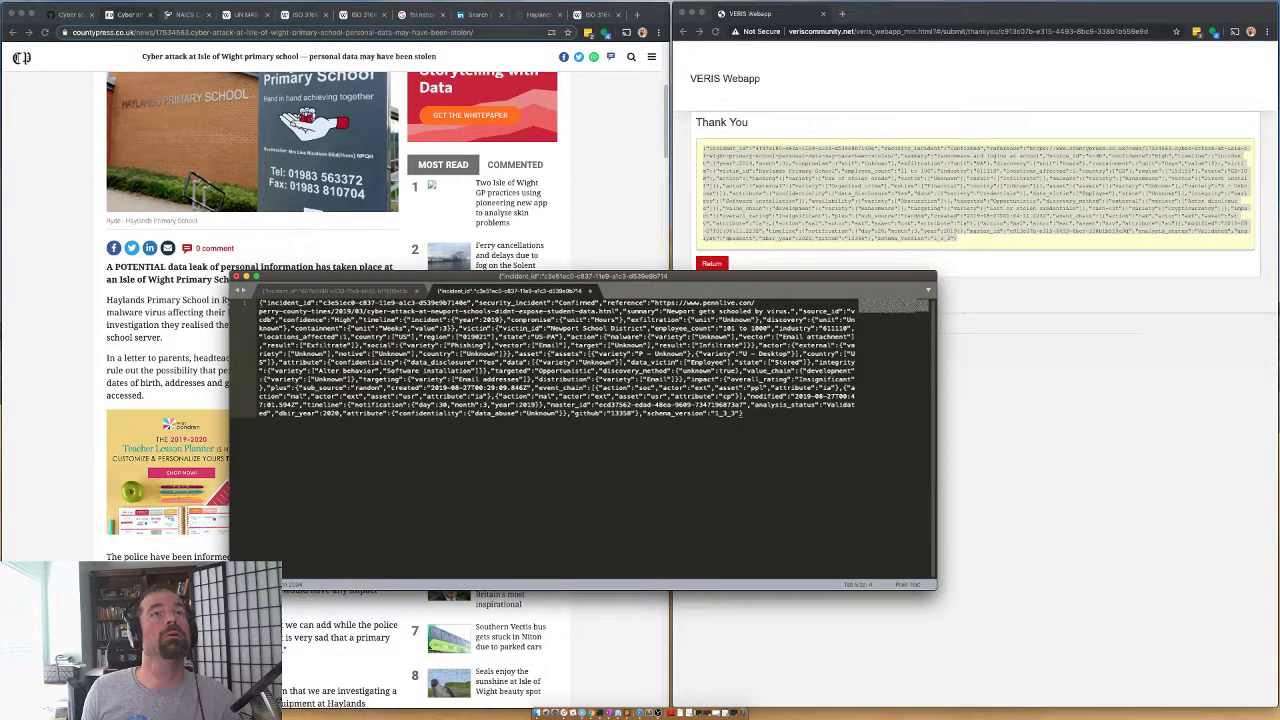
{"action": "key", "text": "super+n"}
{"action": "key", "text": "super+v"}
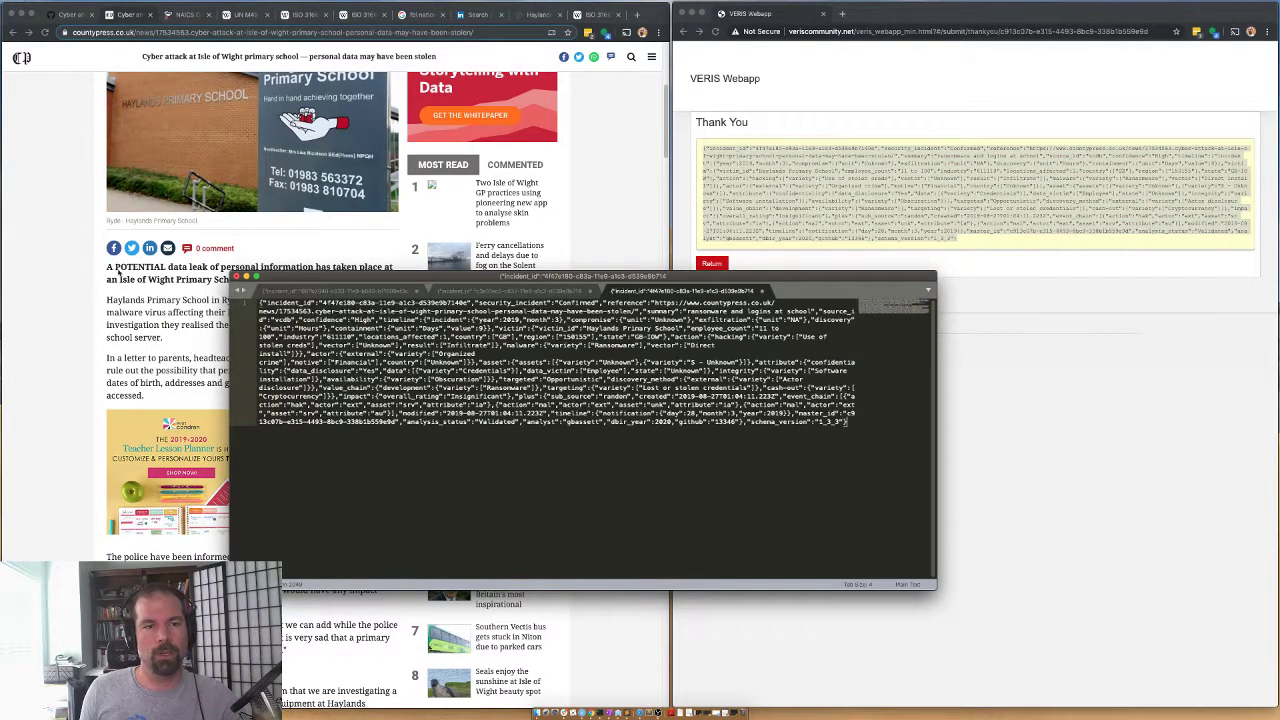
{"action": "left_click_drag", "start_coordinate": [386, 283], "coordinate": [0, 283]}
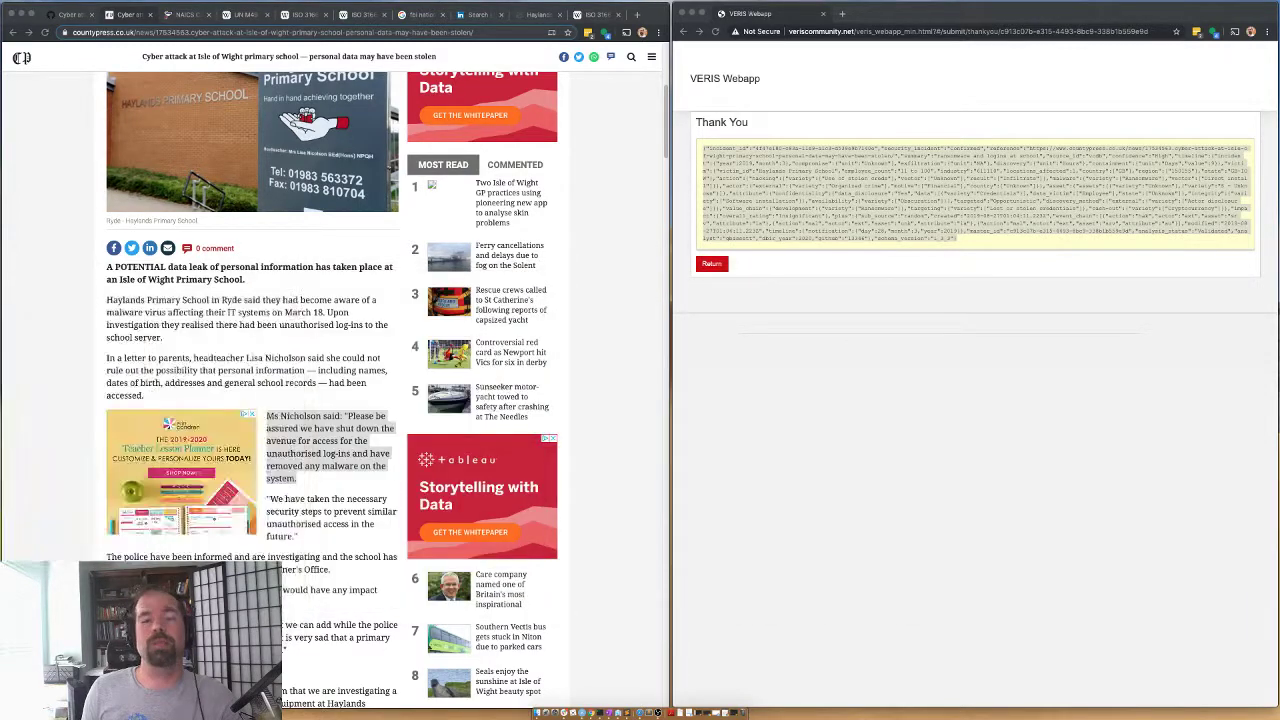
{"action": "left_click_drag", "start_coordinate": [4, 380], "coordinate": [0, 380]}
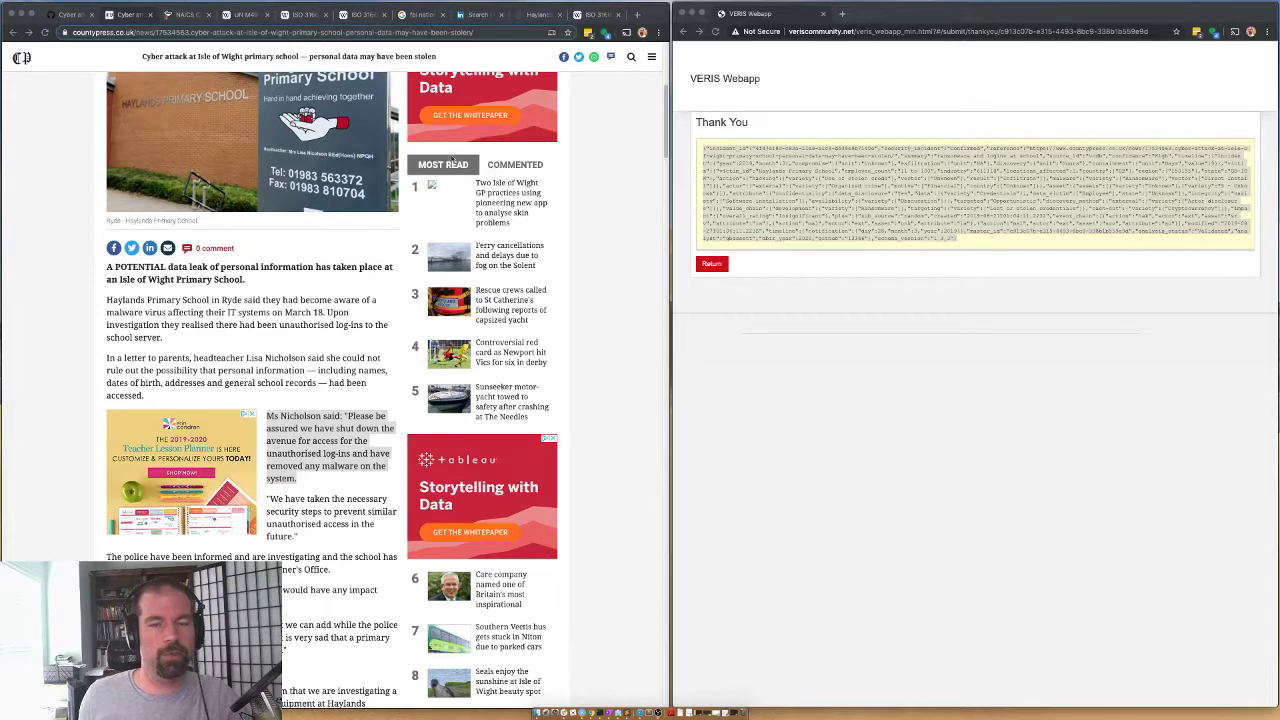
Return to the incident form and load the first incident in the Incidents list
{"action": "left_click", "coordinate": [711, 263]}
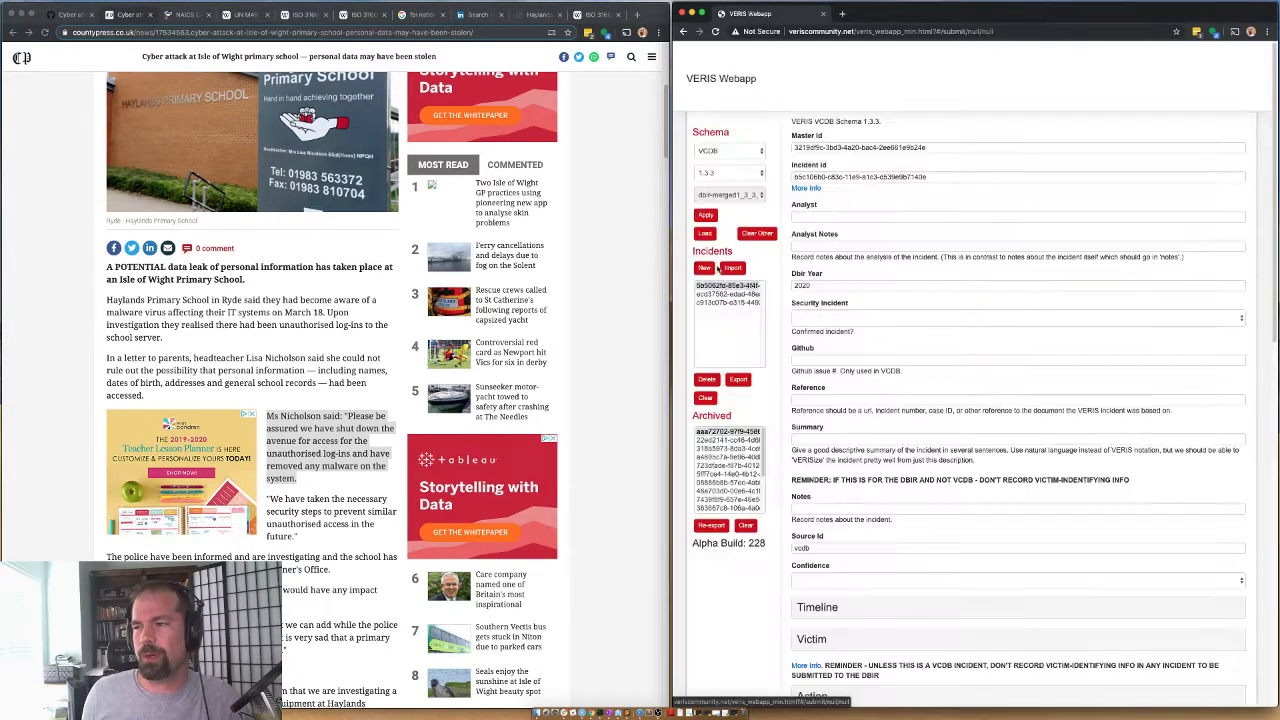
{"action": "left_click", "coordinate": [733, 288]}
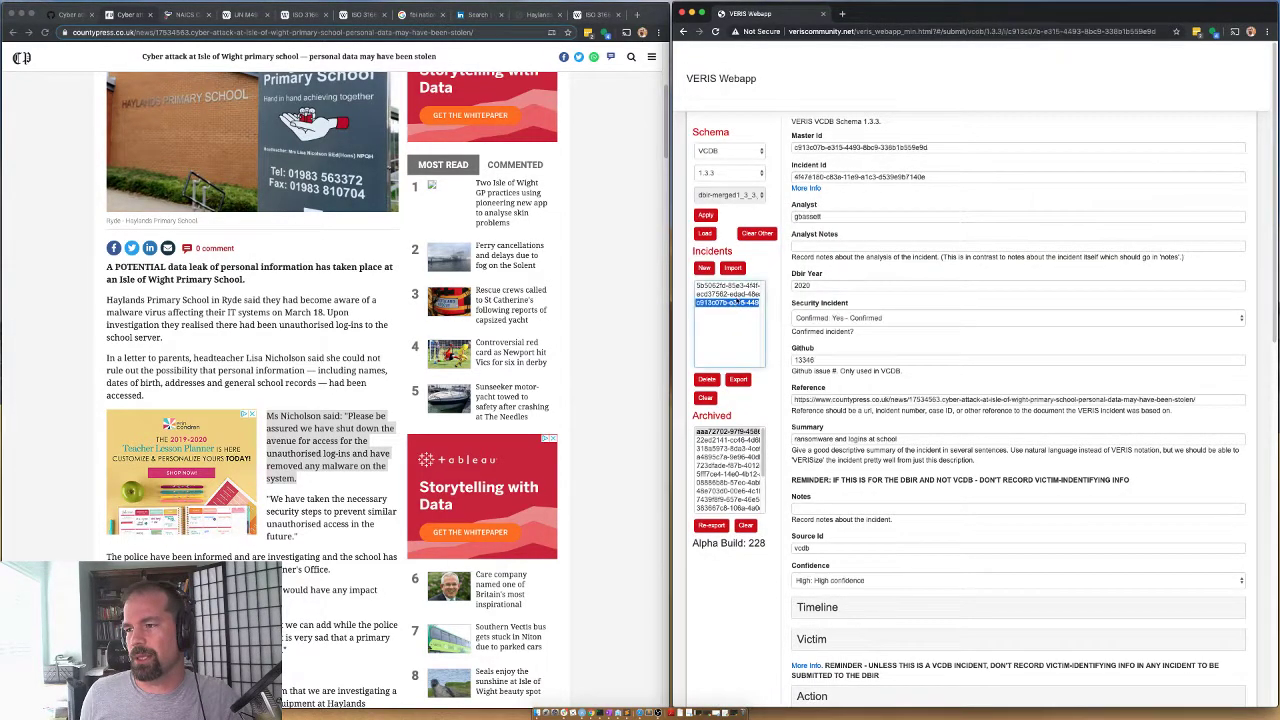
{"action": "scroll", "coordinate": [858, 395], "scroll_direction": "down", "scroll_amount": 10}
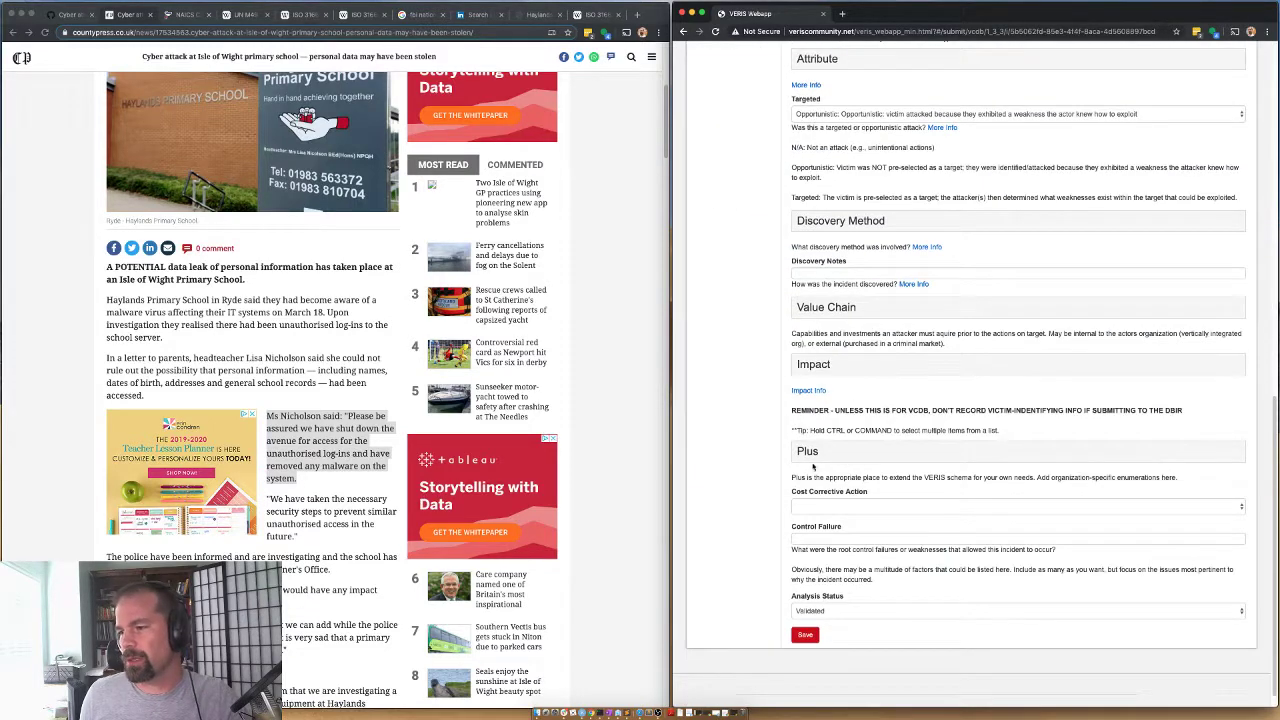
Enter "random" as the Sub Source in the loaded incident's Plus section, save it and return to the form
{"action": "left_click", "coordinate": [814, 458]}
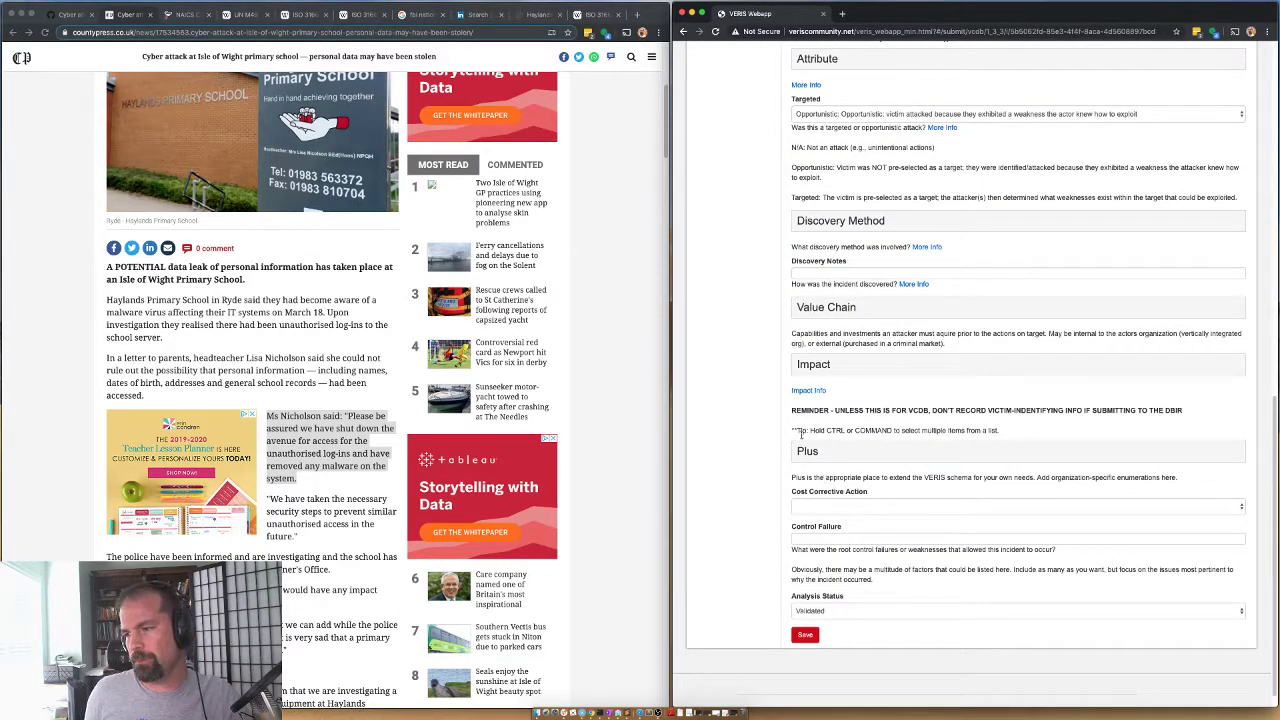
{"action": "left_click", "coordinate": [808, 452]}
{"action": "left_click", "coordinate": [815, 483]}
{"action": "type", "text": "random"}
{"action": "scroll", "coordinate": [804, 500], "scroll_direction": "down", "scroll_amount": 8}
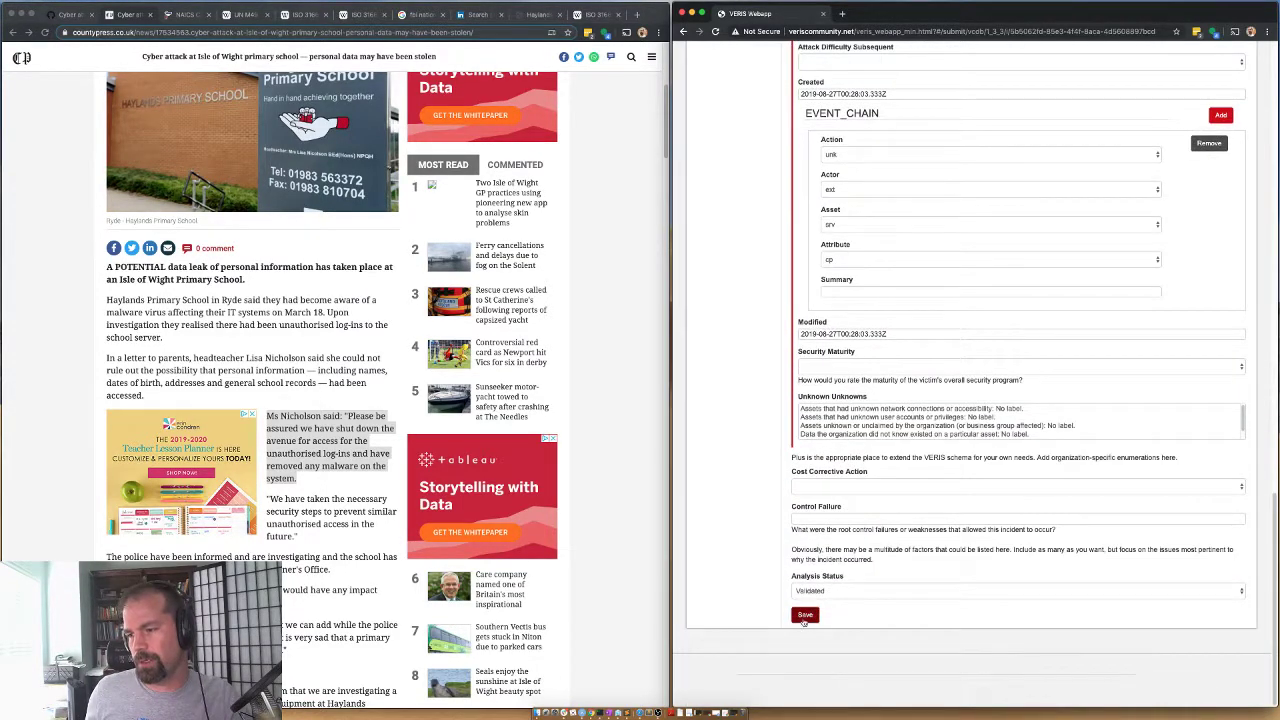
{"action": "left_click", "coordinate": [805, 615]}
{"action": "left_click", "coordinate": [711, 271]}
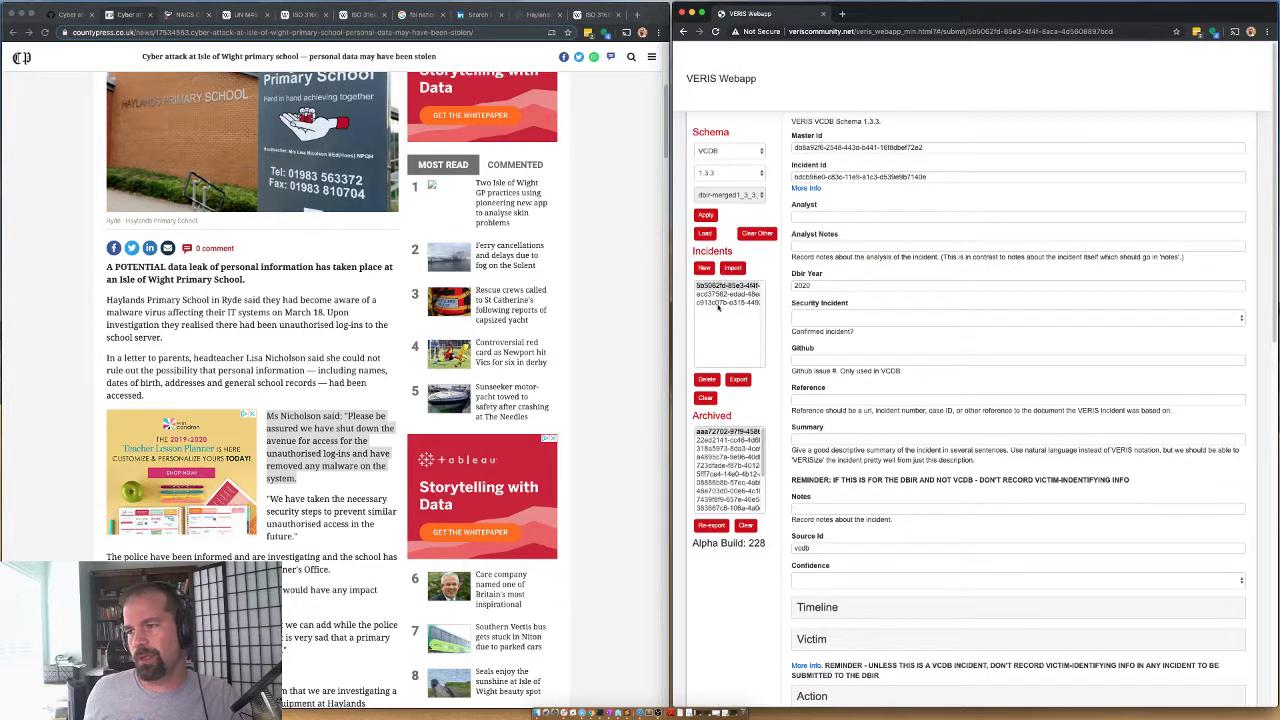